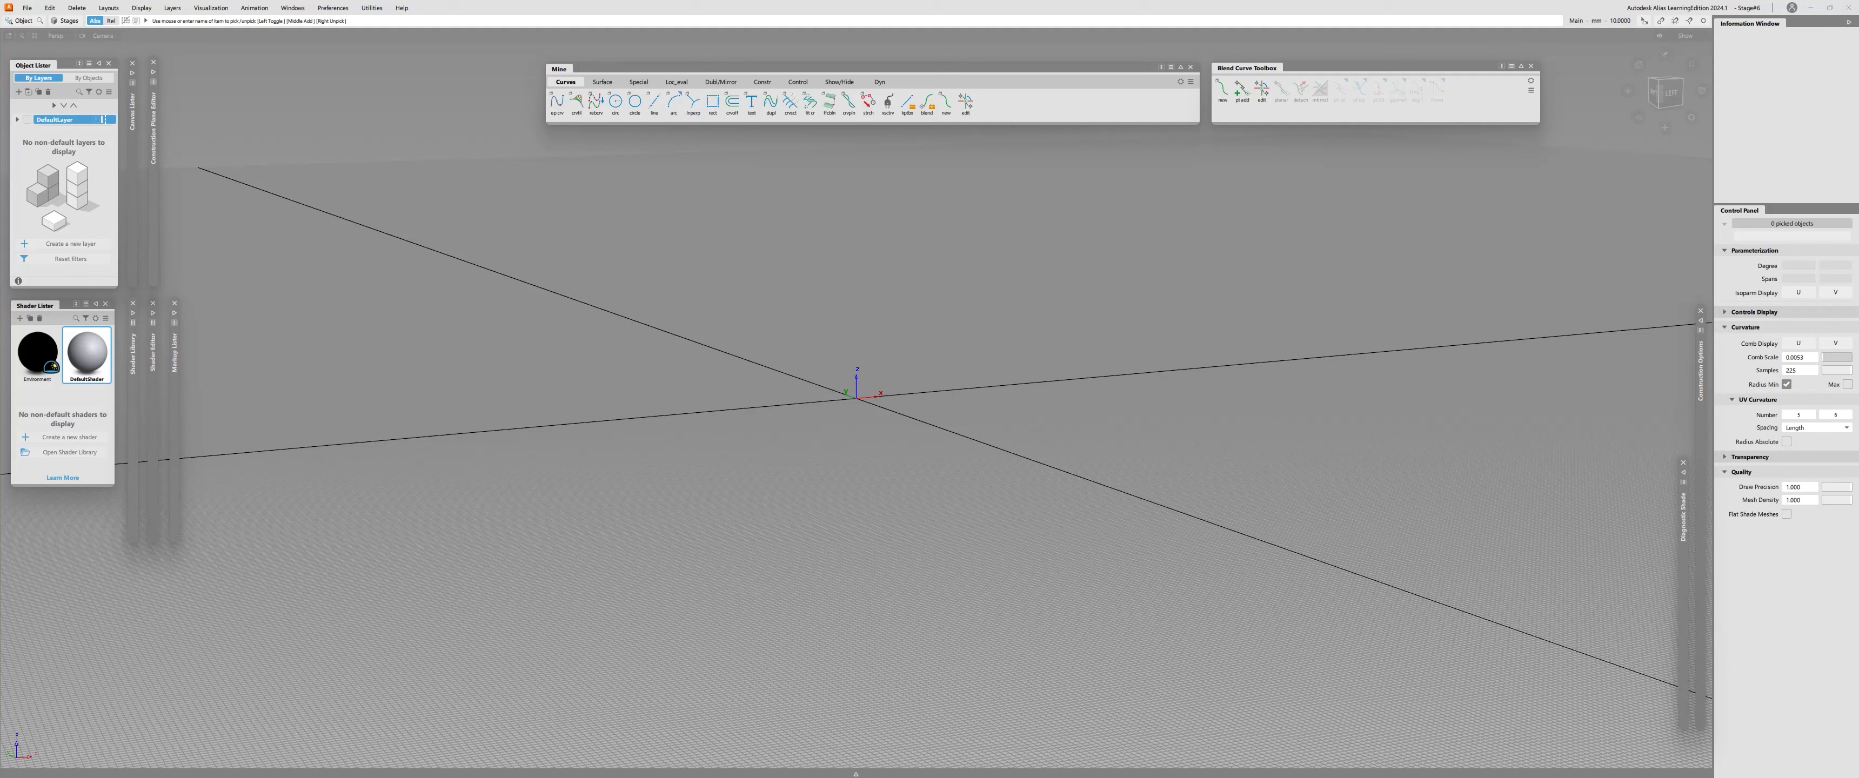
Display the construction options and create a new layer for the geometry.
{"action": "left_click", "coordinate": [1701, 354]}
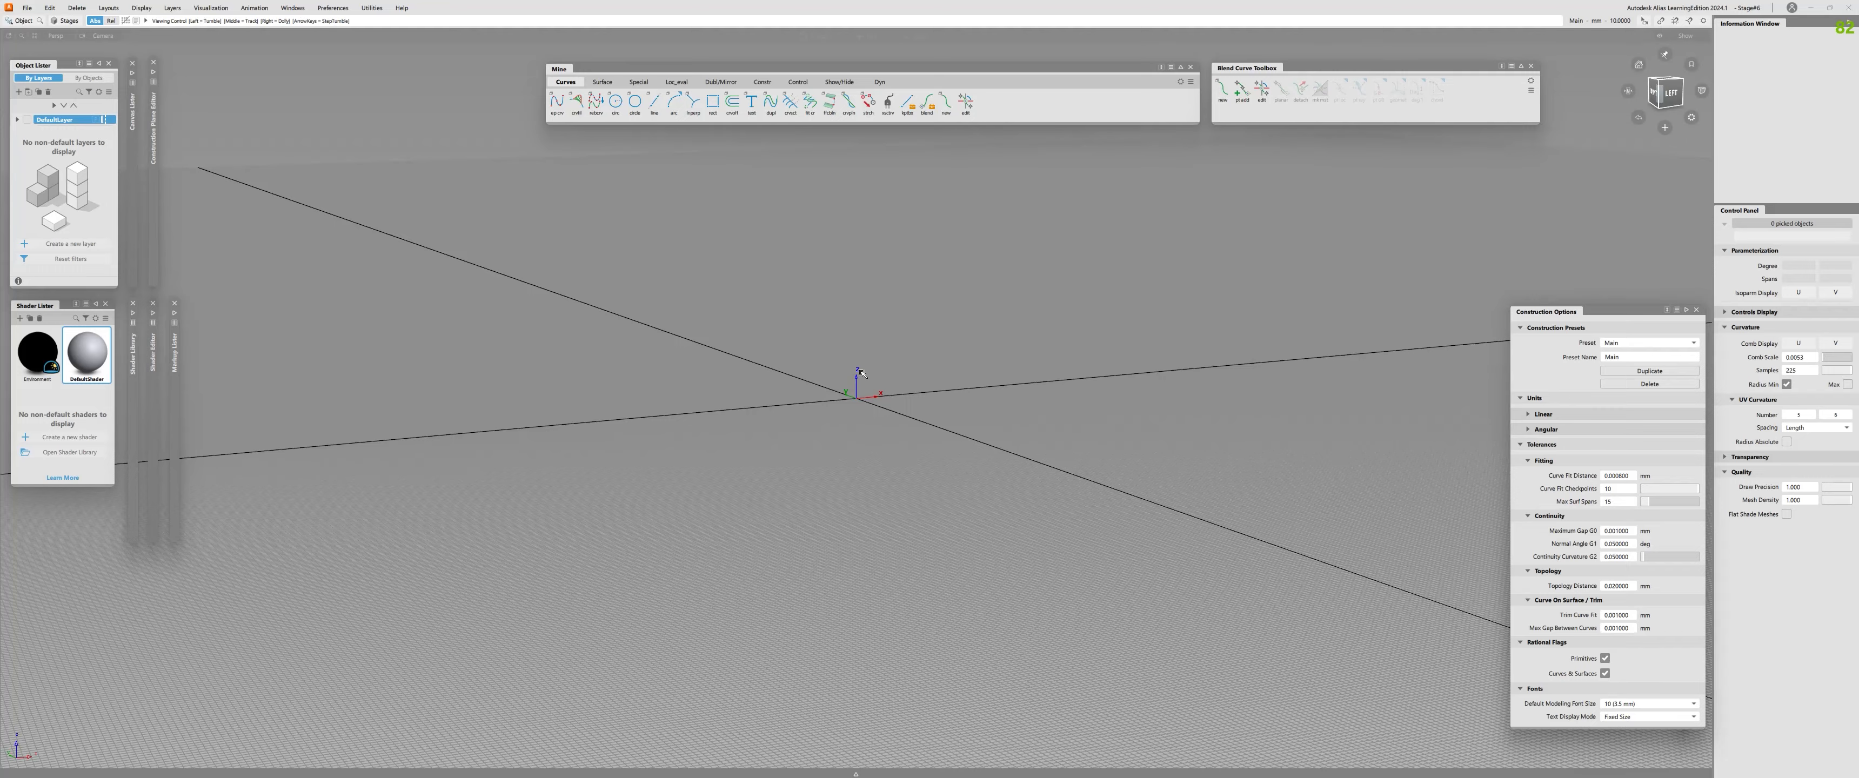
{"action": "left_click_drag", "start_coordinate": [903, 501], "coordinate": [743, 470], "text": "alt+shift"}
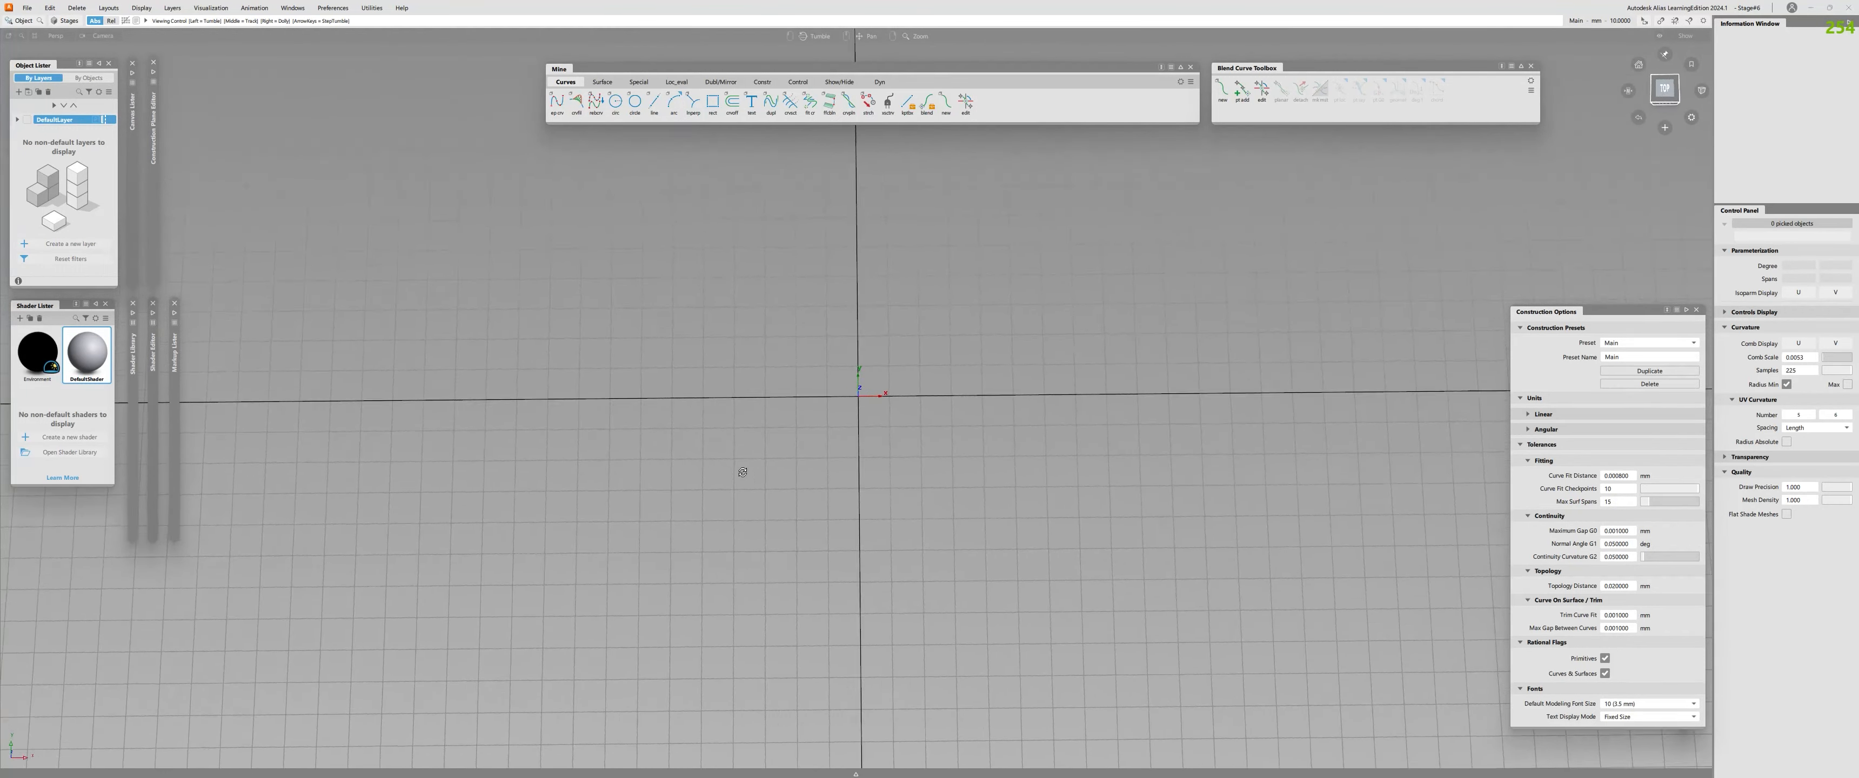
{"action": "left_click", "coordinate": [1666, 90]}
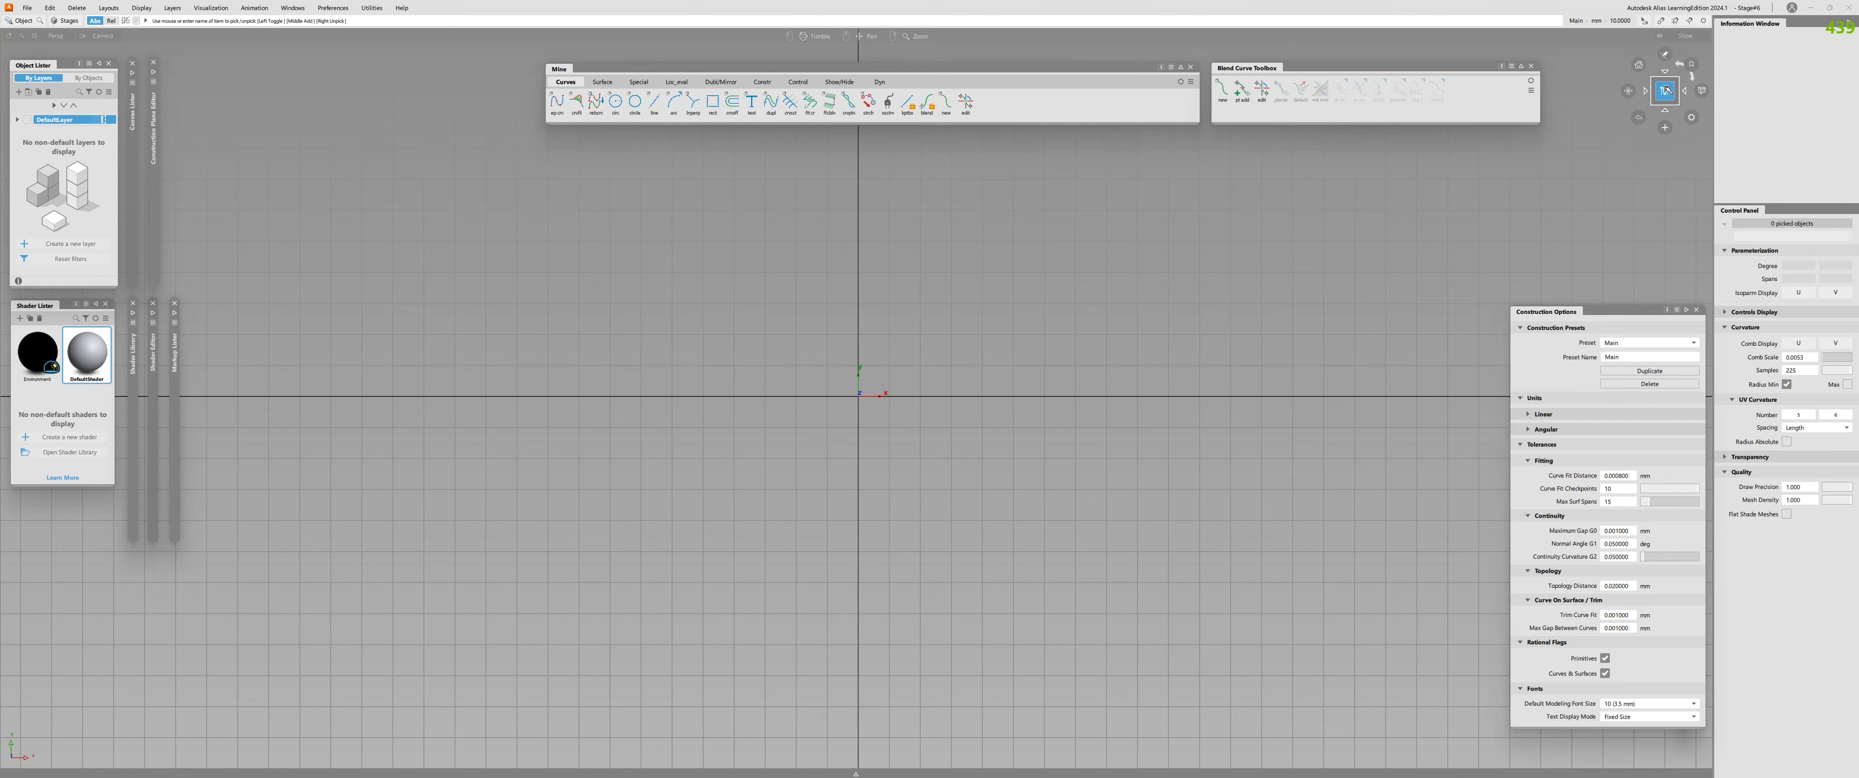
{"action": "left_click", "coordinate": [19, 92]}
{"action": "left_click_drag", "start_coordinate": [729, 398], "coordinate": [888, 428], "text": "alt+shift"}
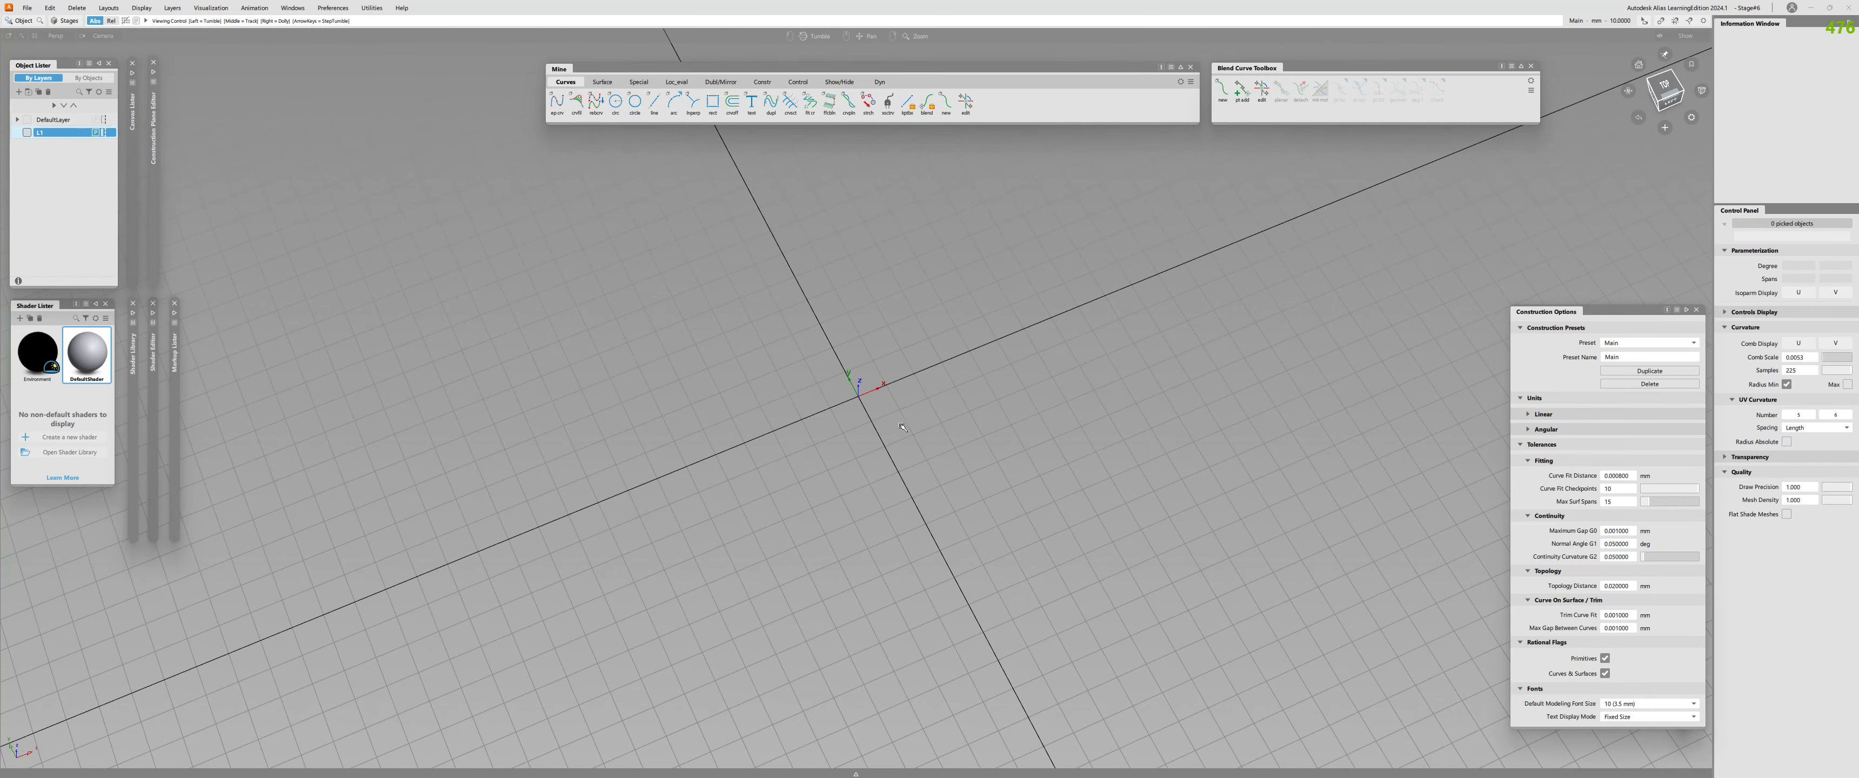
{"action": "right_click_drag", "start_coordinate": [902, 426], "coordinate": [892, 394], "text": "alt+shift"}
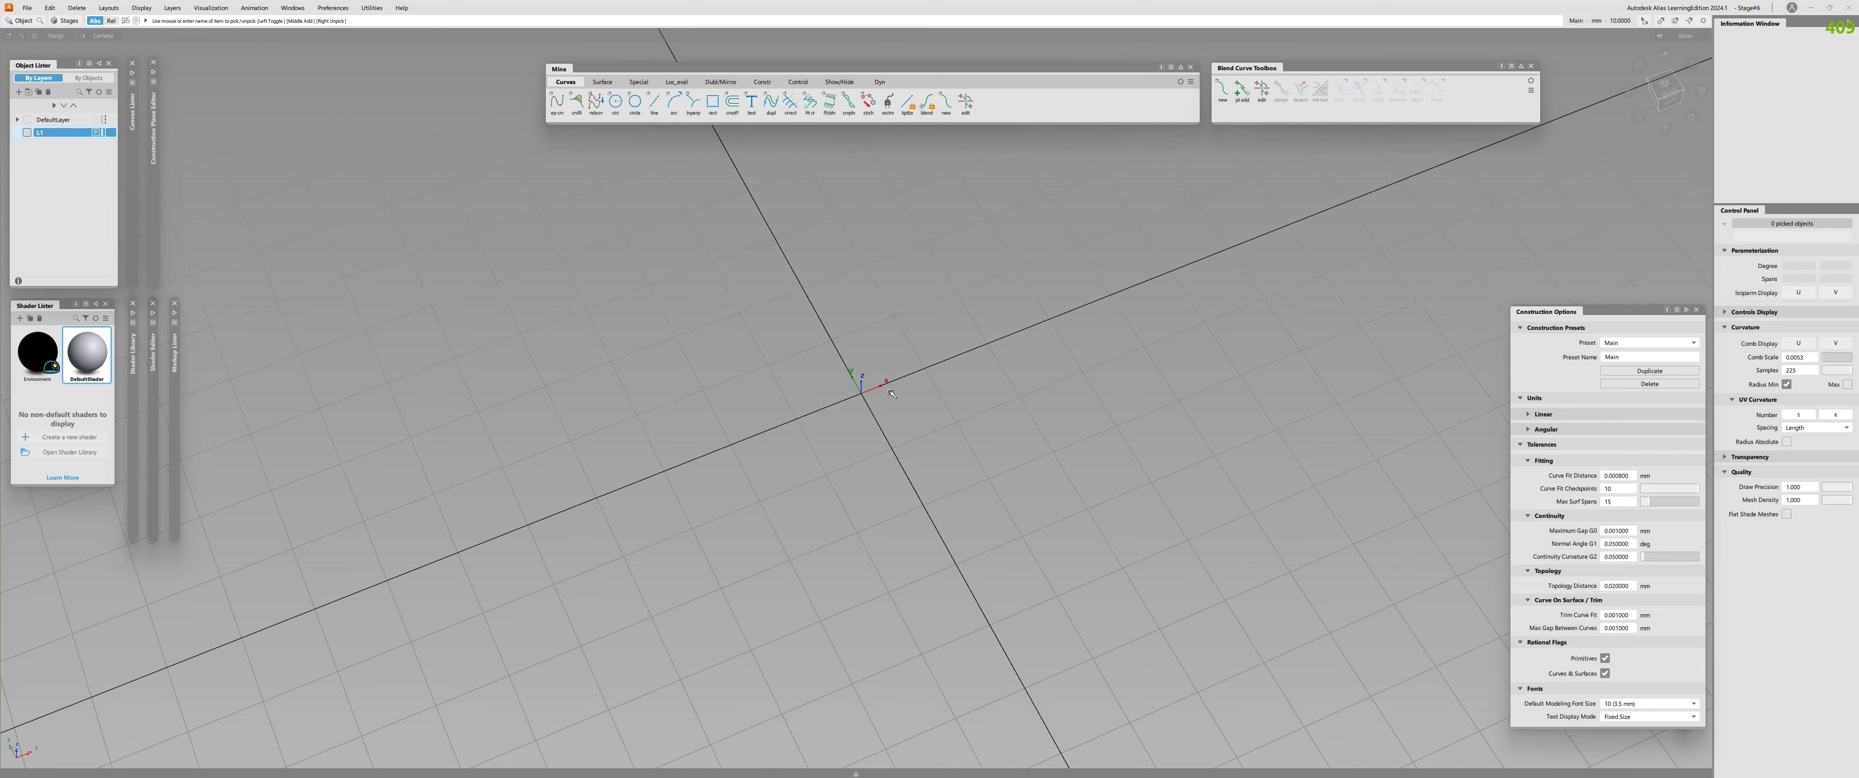
{"action": "key", "text": "alt+z"}
{"action": "key", "text": "alt+z"}
{"action": "right_click_drag", "start_coordinate": [890, 394], "coordinate": [860, 464], "text": "alt+shift"}
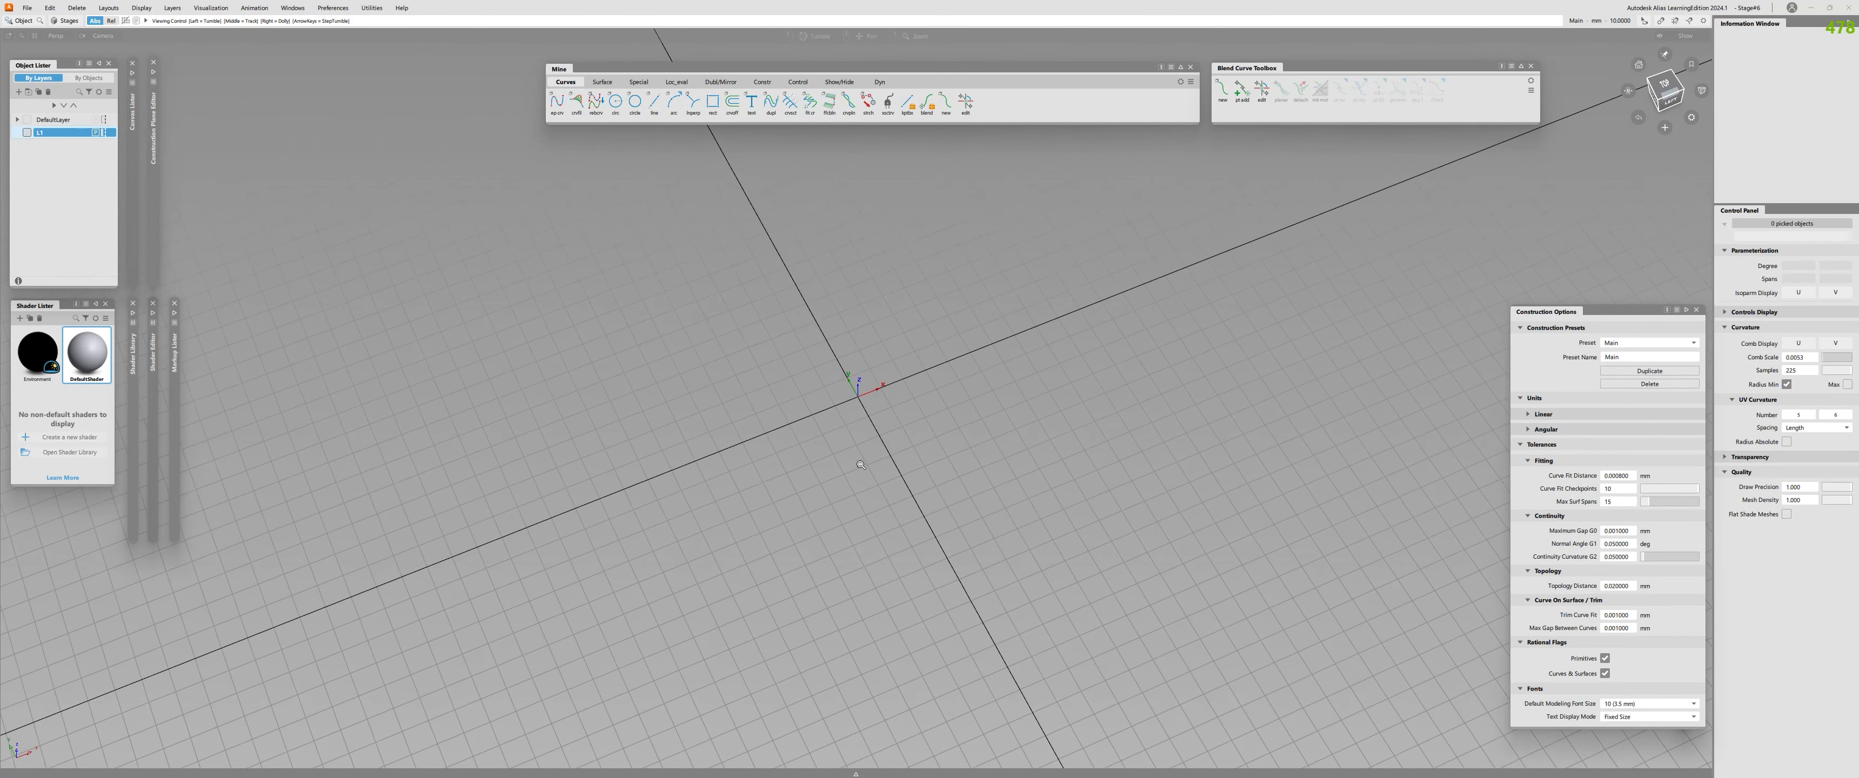
{"action": "left_click_drag", "start_coordinate": [861, 464], "coordinate": [848, 350], "text": "alt+shift"}
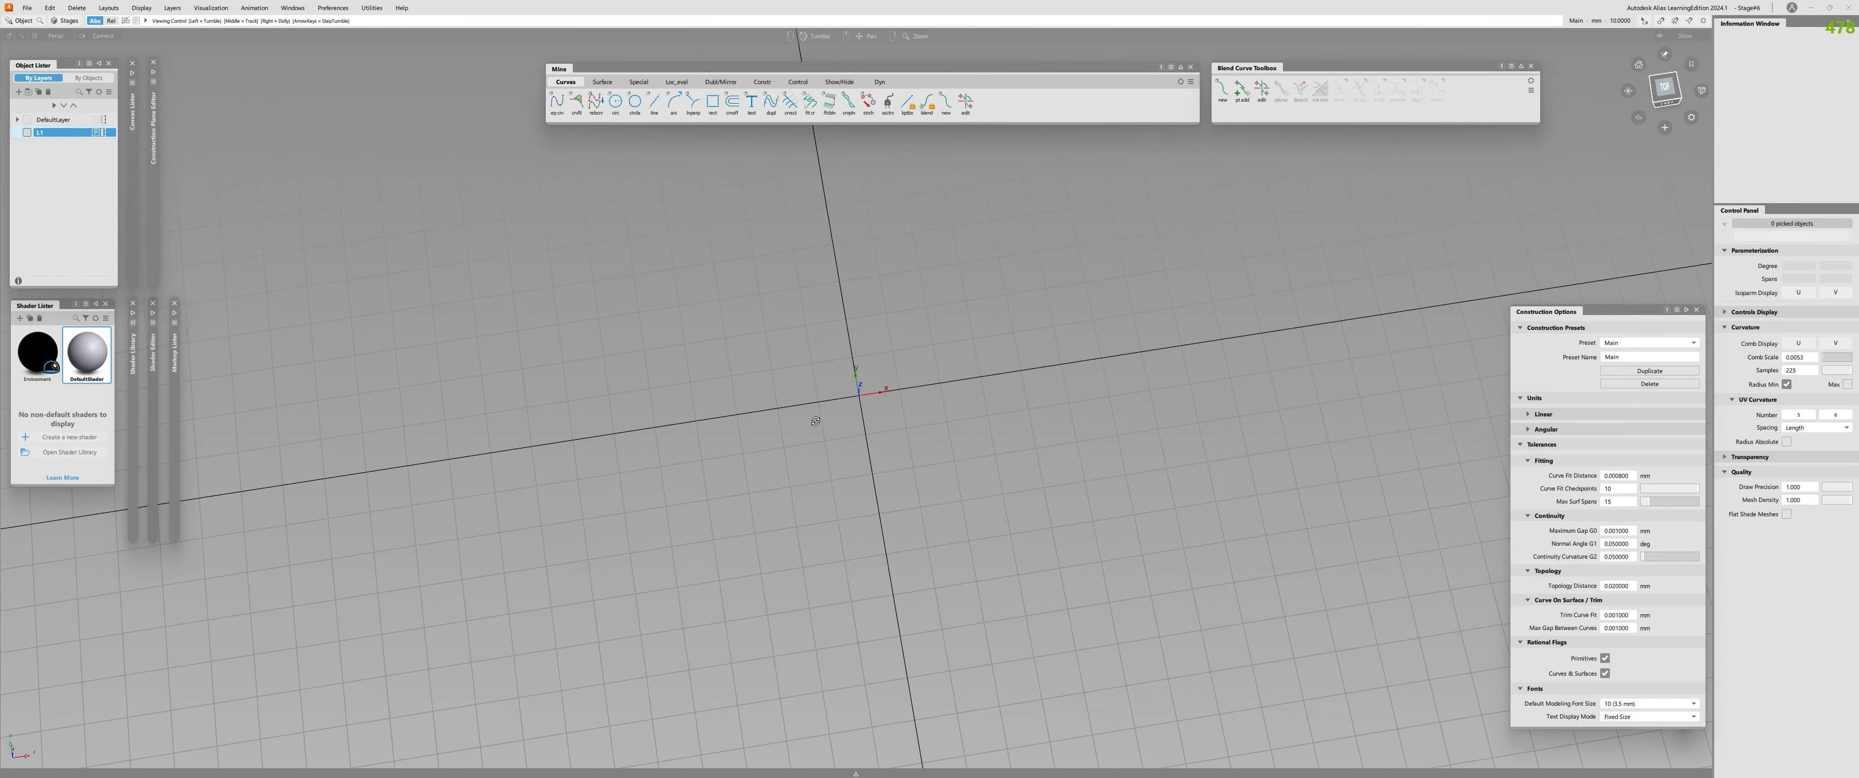
{"action": "left_click", "coordinate": [1665, 87]}
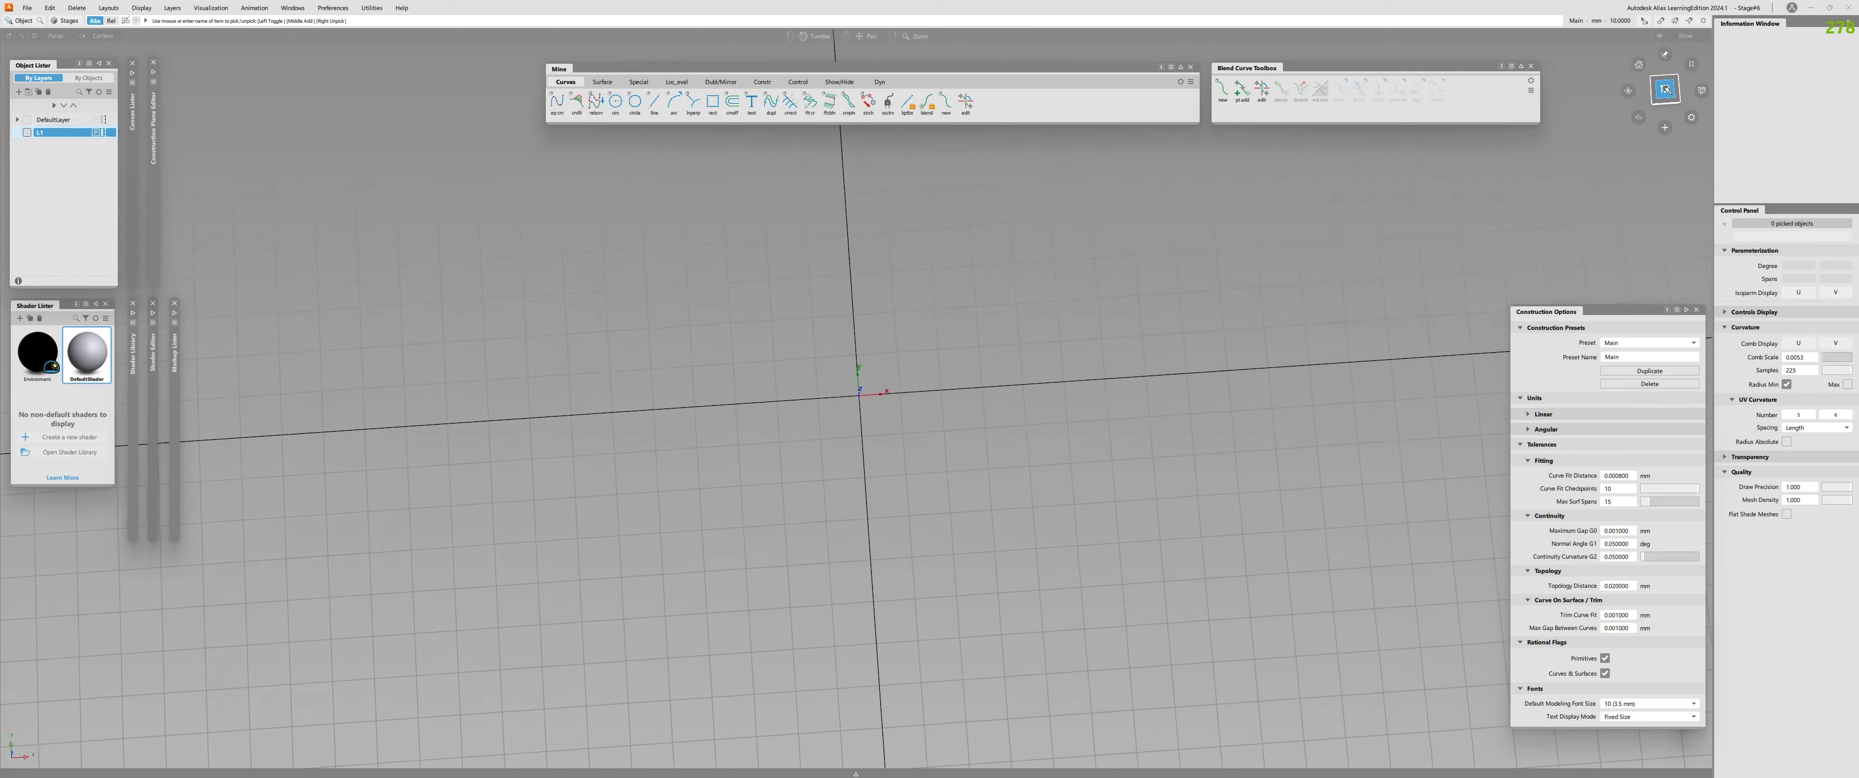
Start a degree 3 CV curve with chord knot spacing and progressive degree, placing its first CV at the origin.
{"action": "left_click", "coordinate": [856, 774]}
{"action": "left_click", "coordinate": [135, 731]}
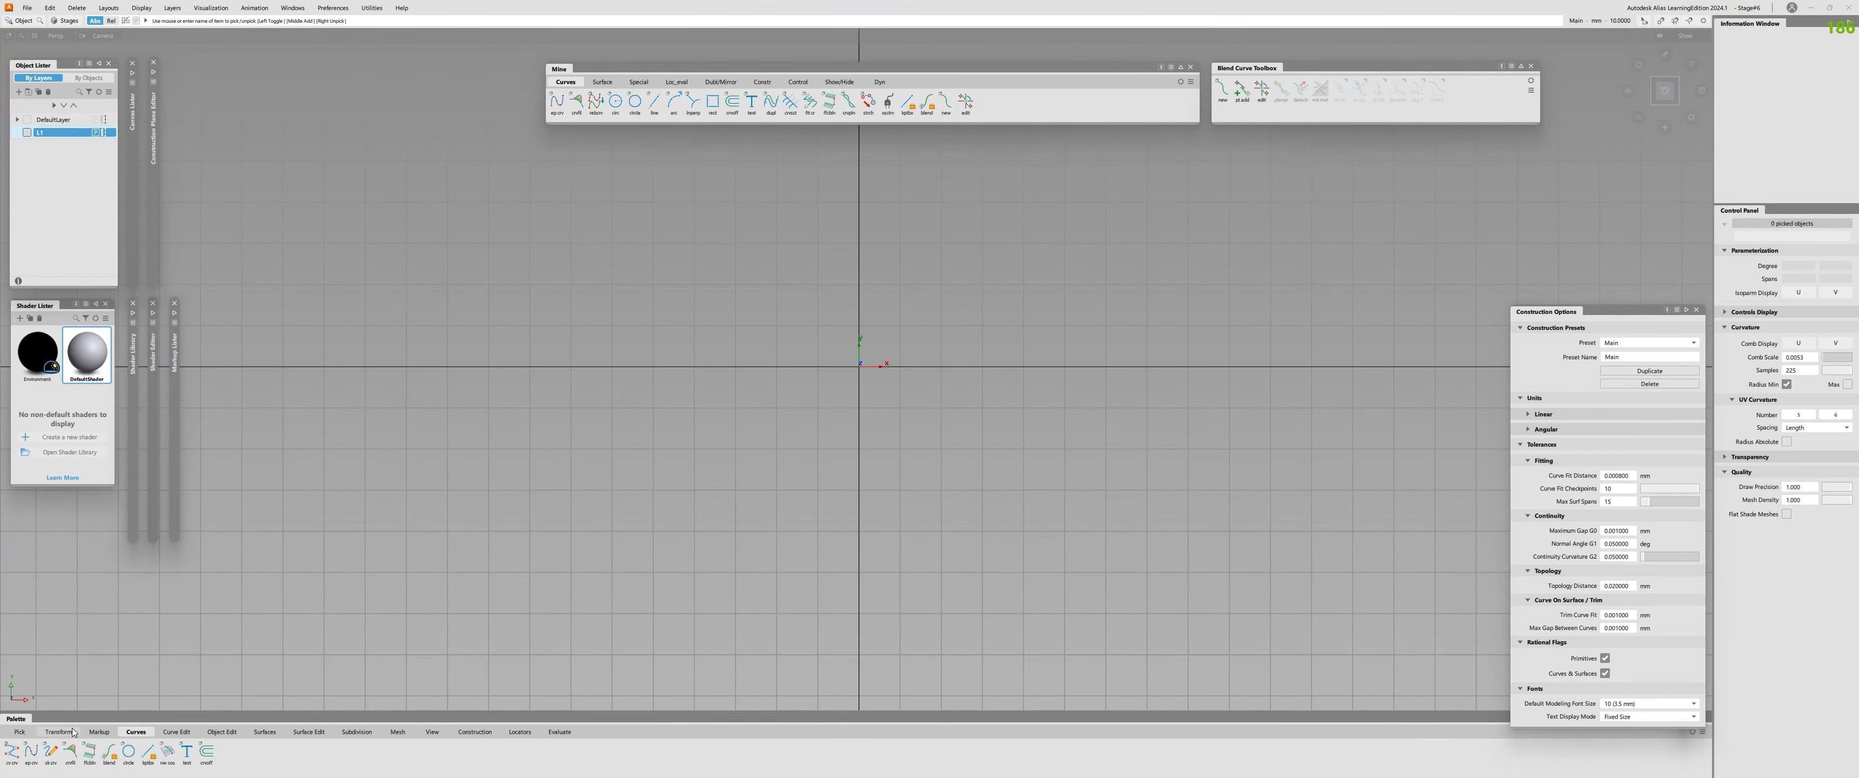
{"action": "double_click", "coordinate": [12, 750]}
{"action": "left_click_drag", "start_coordinate": [946, 279], "coordinate": [615, 297]}
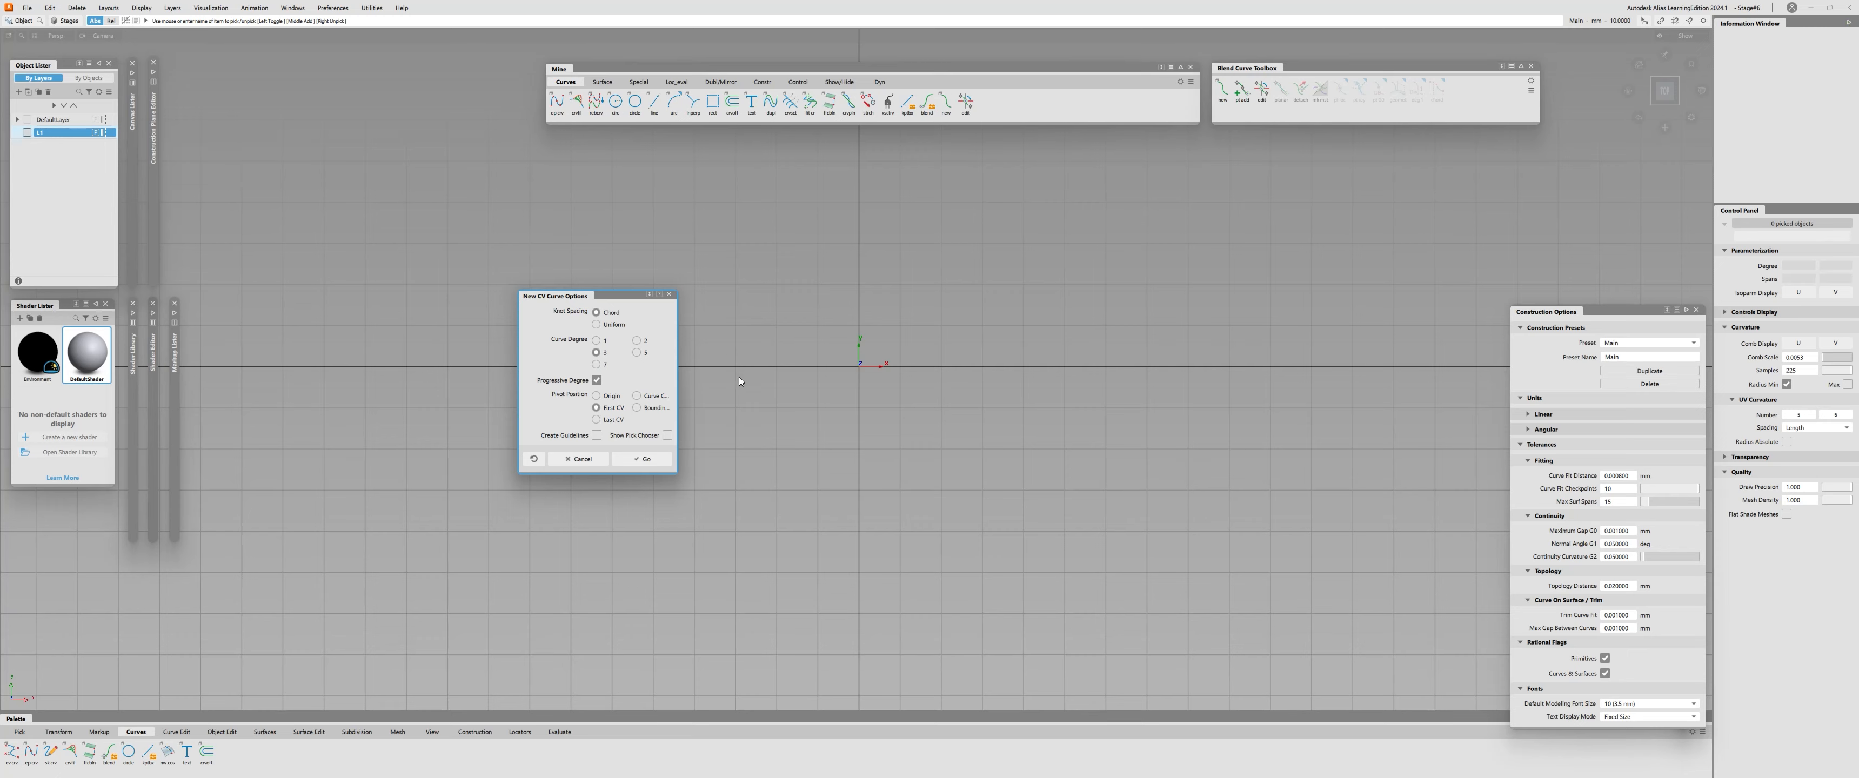
{"action": "left_click", "coordinate": [652, 459]}
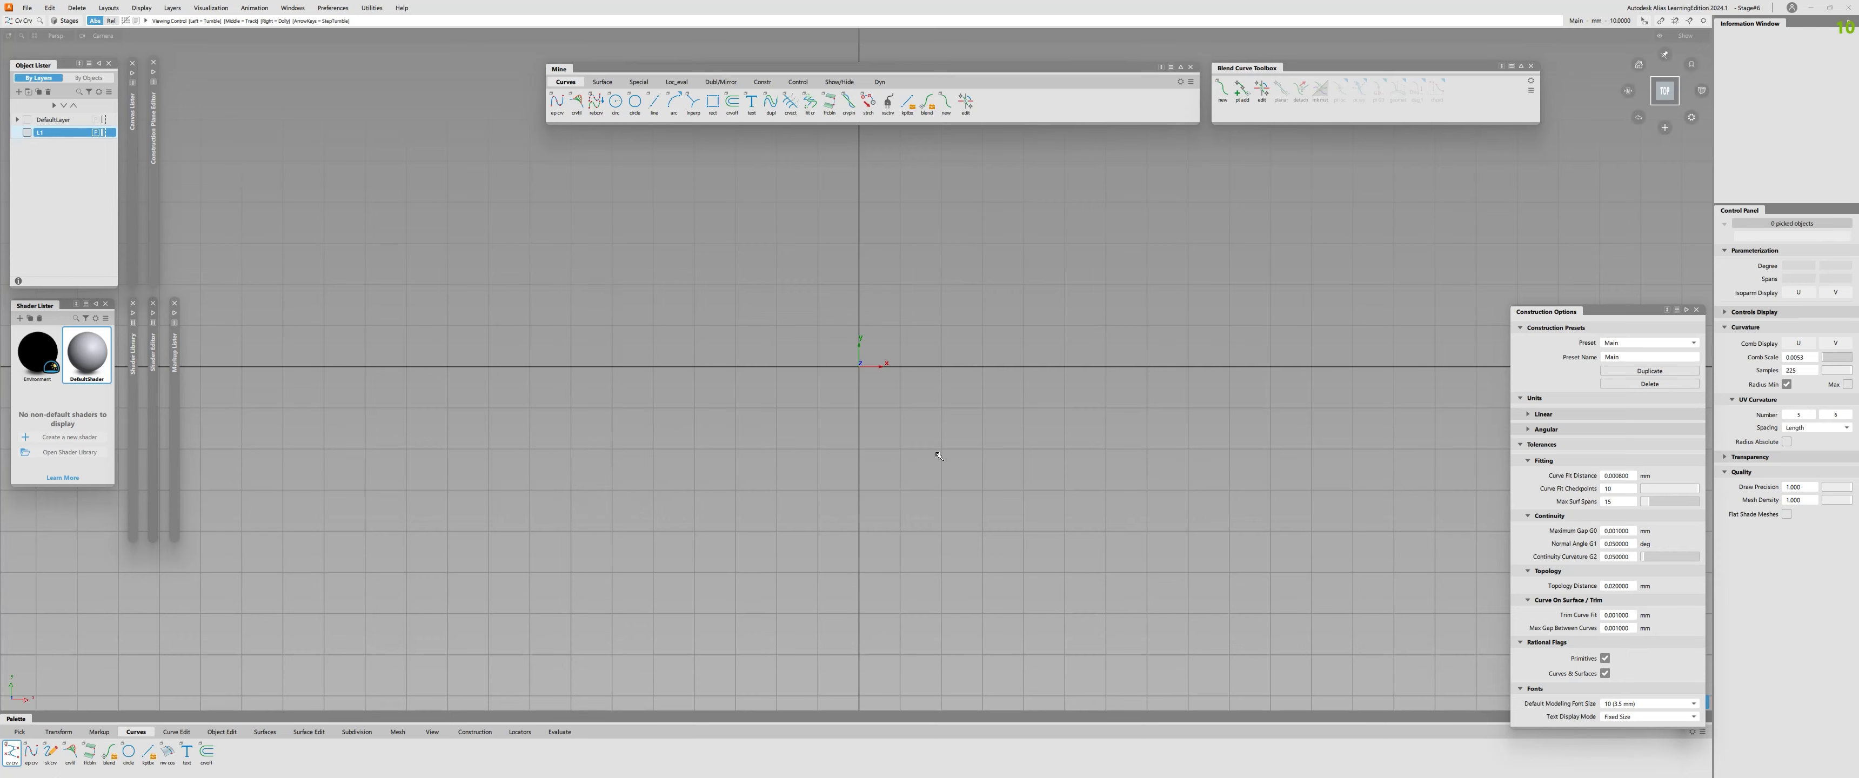
{"action": "right_click_drag", "start_coordinate": [851, 446], "coordinate": [930, 440], "text": "alt+shift"}
{"action": "mouse_move", "coordinate": [931, 440]}
{"action": "middle_mouse_down", "text": "alt+shift"}
{"action": "mouse_move", "coordinate": [796, 446]}
{"action": "mouse_move", "coordinate": [953, 450]}
{"action": "middle_mouse_up", "text": "alt+shift"}
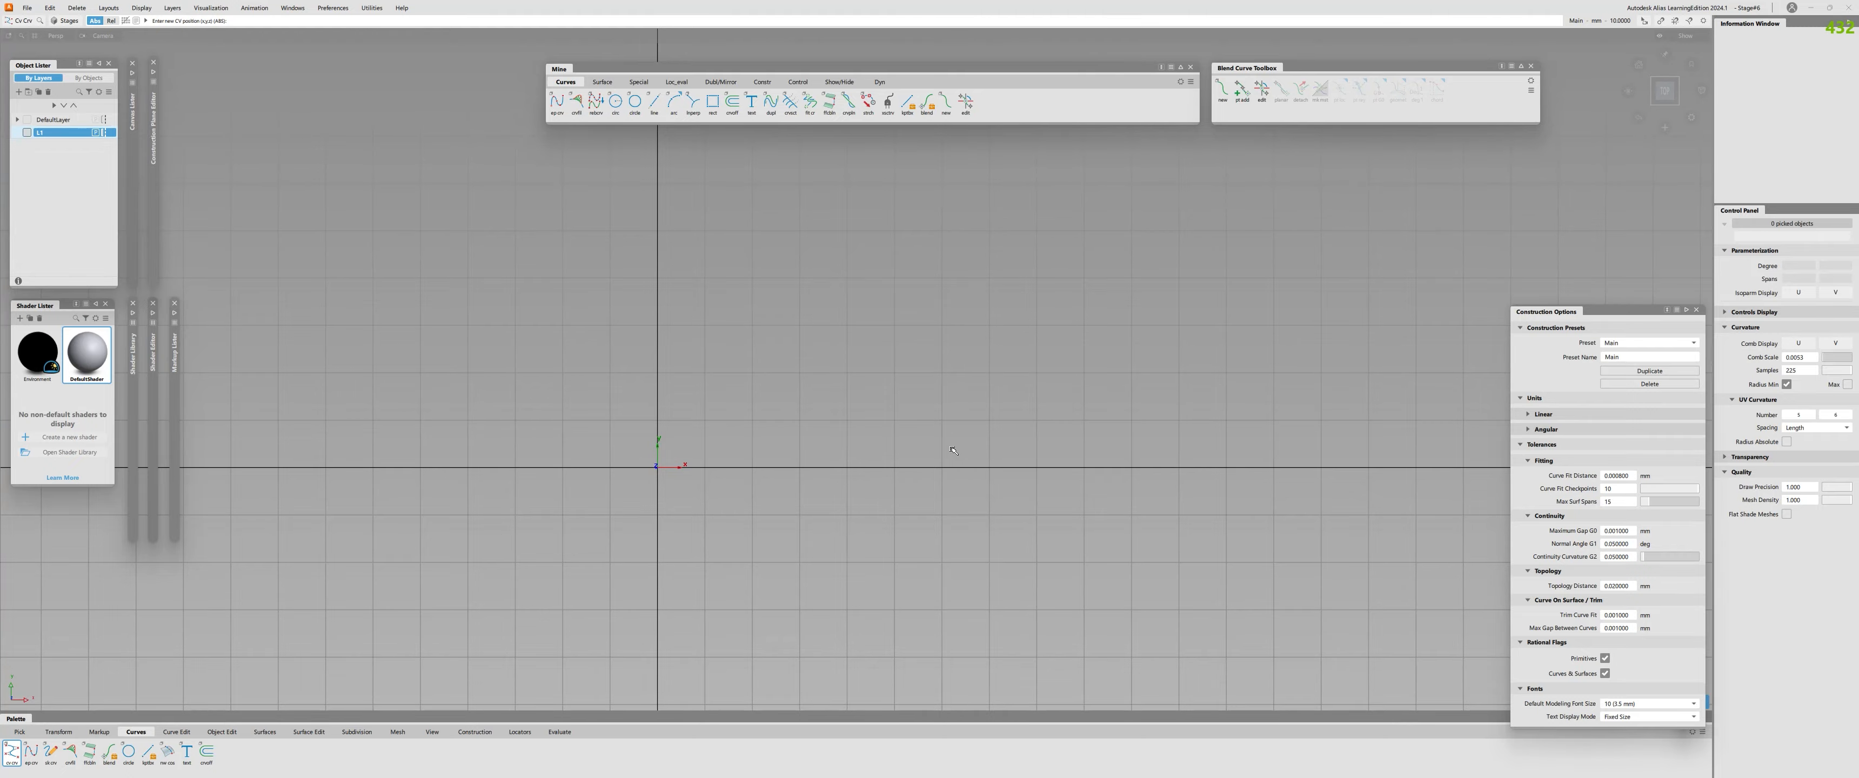
{"action": "right_click_drag", "start_coordinate": [841, 417], "coordinate": [904, 398], "text": "ctrl+shift"}
{"action": "middle_click_drag", "start_coordinate": [904, 397], "coordinate": [527, 383], "text": "alt+shift"}
{"action": "left_click", "coordinate": [527, 402]}
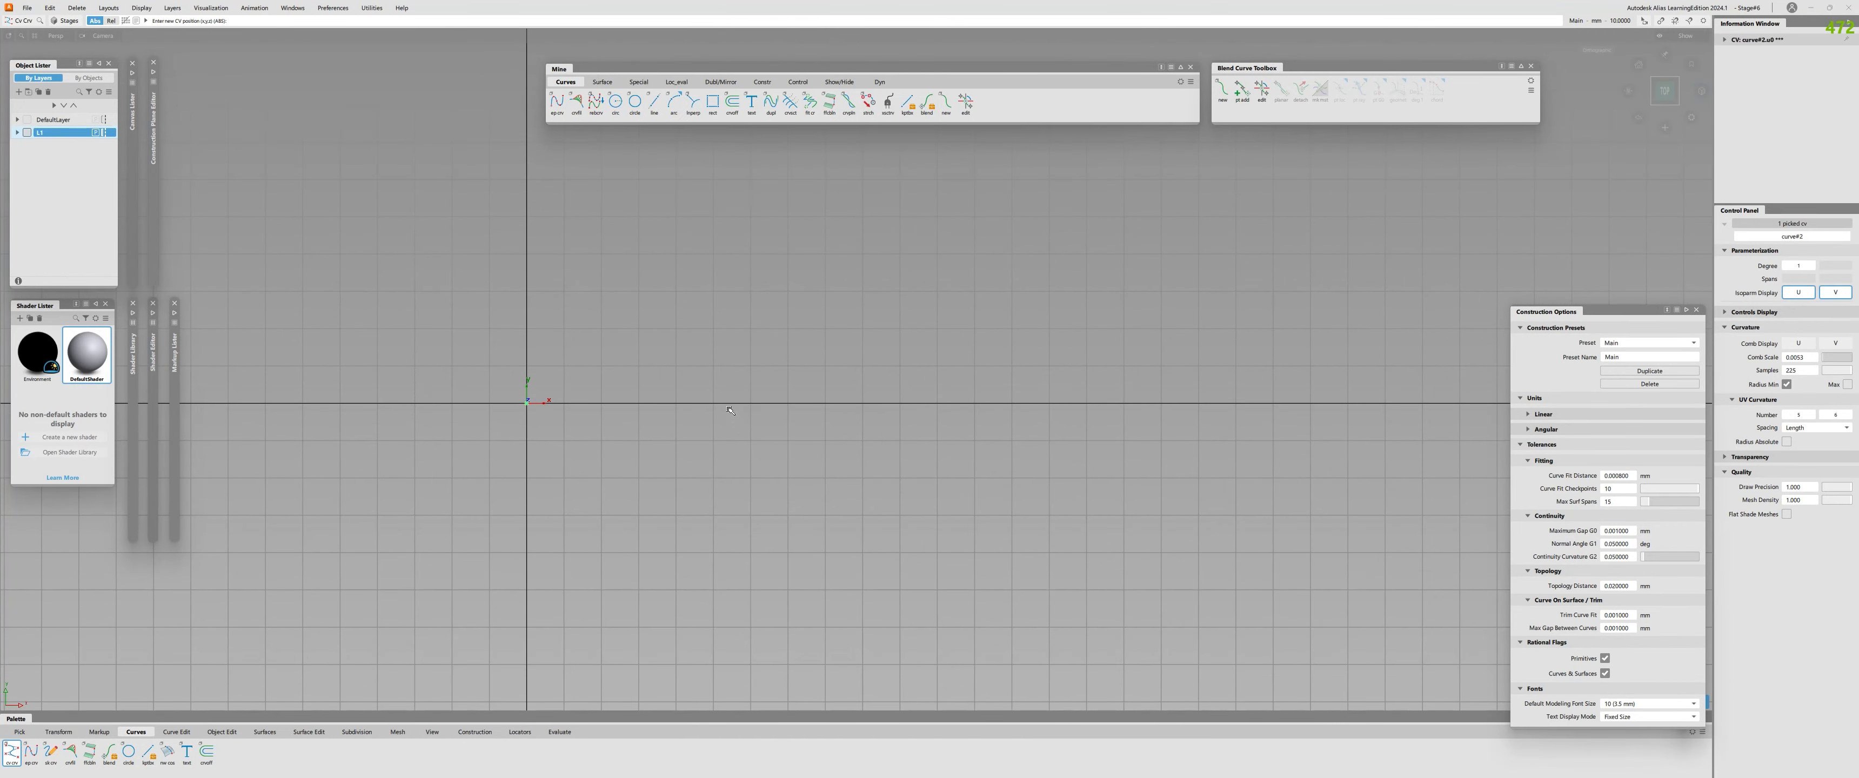
Continue the curve with one CV on the X axis and four alternating below and above it, forming a wave.
{"action": "left_click", "coordinate": [637, 402]}
{"action": "left_click", "coordinate": [749, 440], "text": "alt"}
{"action": "left_click", "coordinate": [901, 331]}
{"action": "key", "text": "ctrl+z"}
{"action": "left_click", "coordinate": [901, 368]}
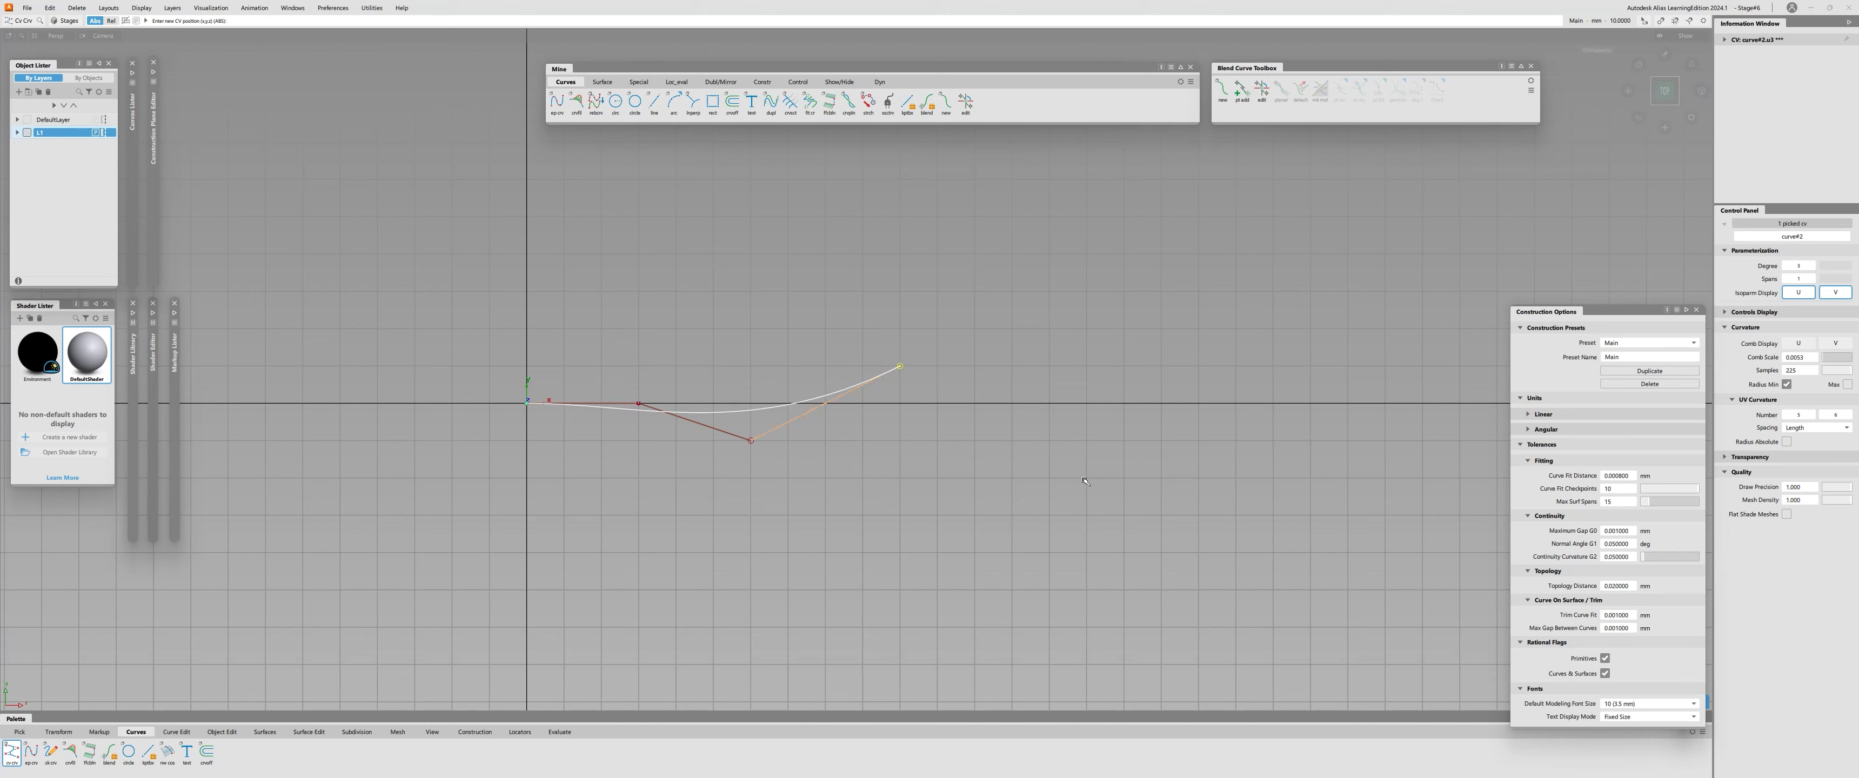
{"action": "key", "text": "ctrl+z"}
{"action": "left_click", "coordinate": [900, 329]}
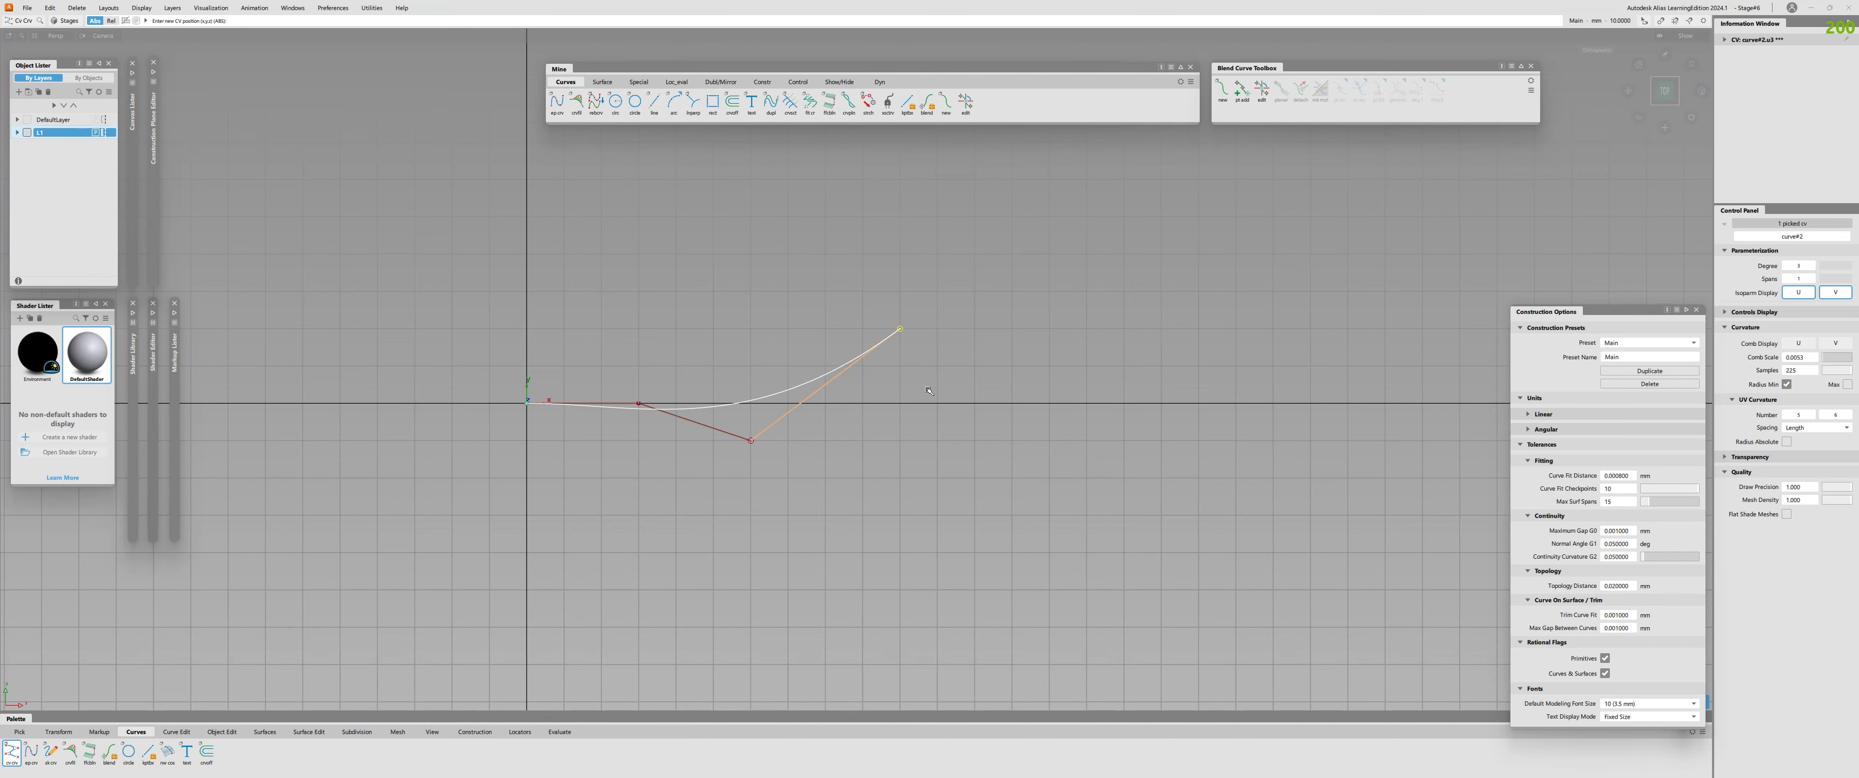
{"action": "left_click", "coordinate": [1086, 443]}
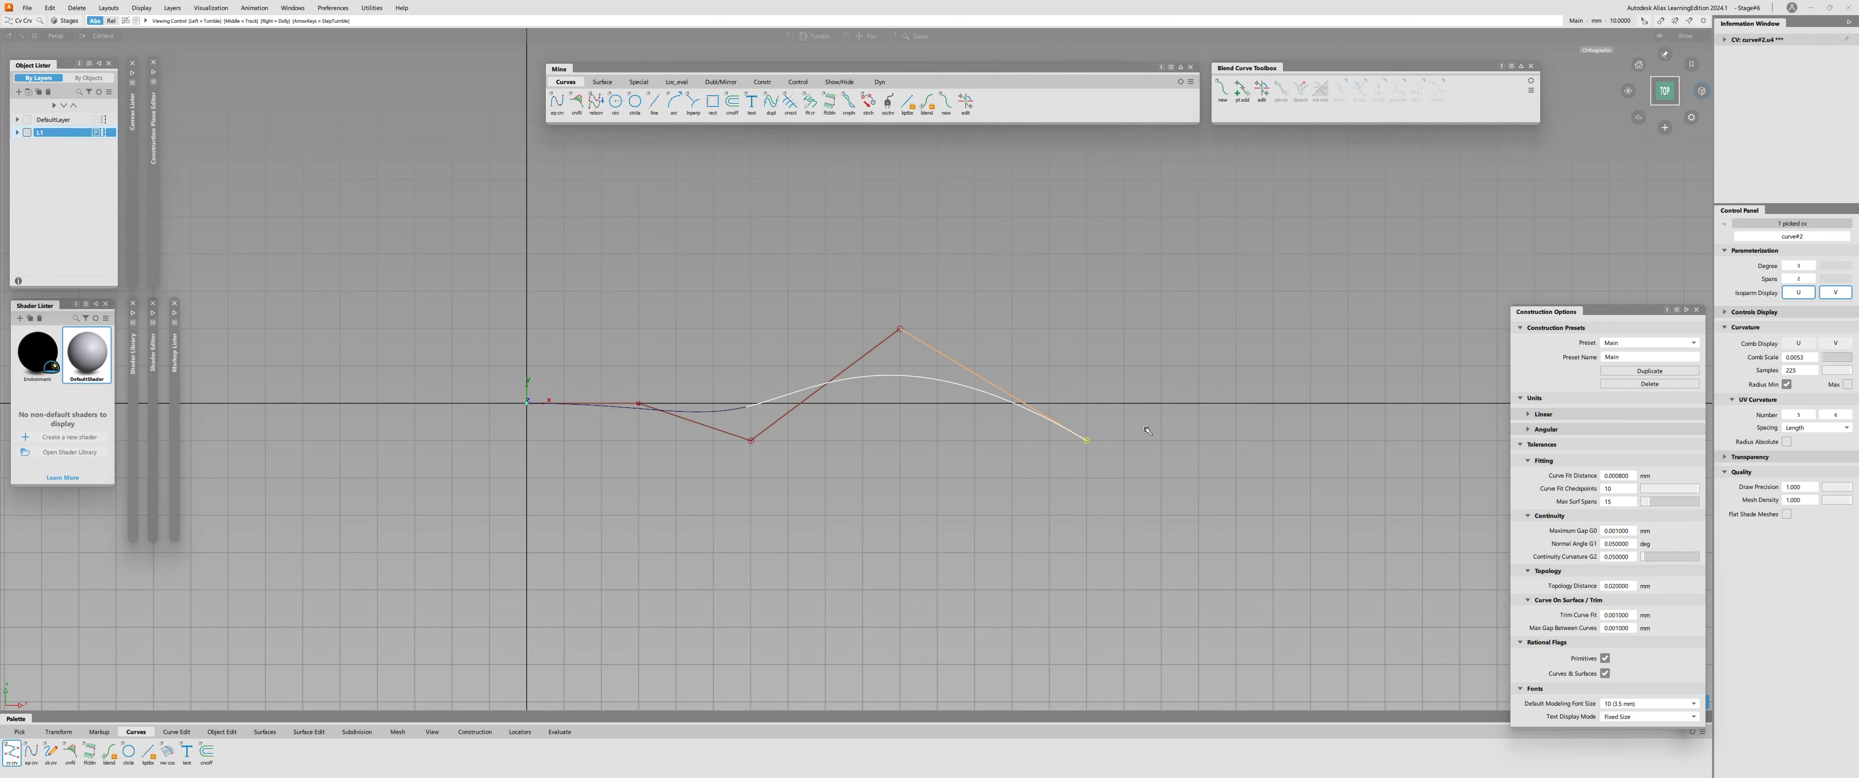
{"action": "middle_click_drag", "start_coordinate": [1087, 443], "coordinate": [943, 425], "text": "alt+shift"}
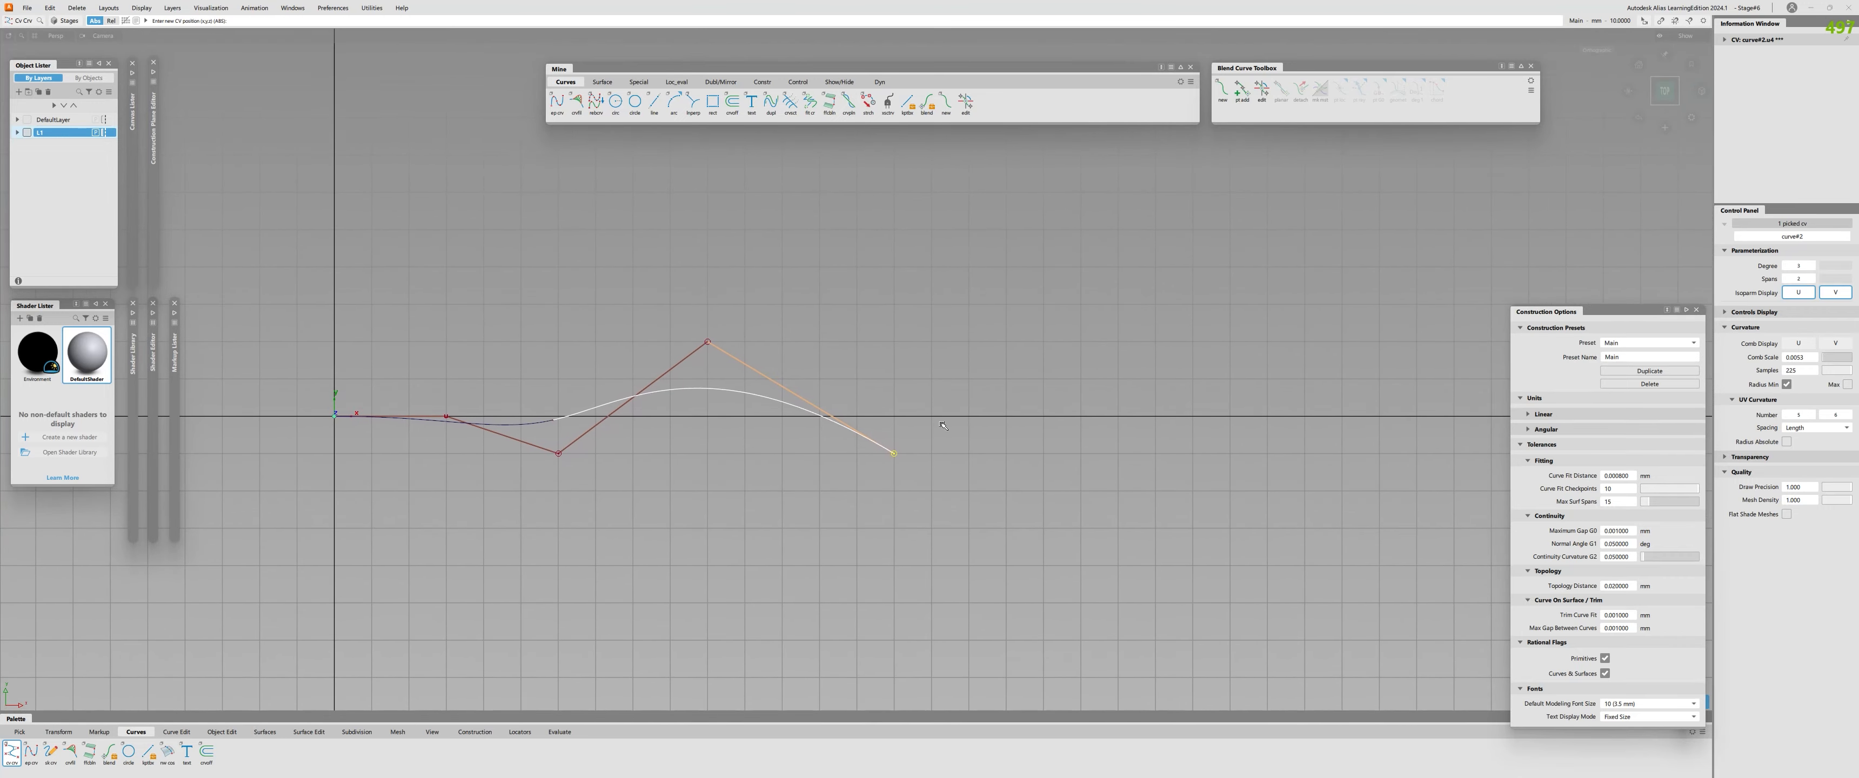
{"action": "left_click", "coordinate": [1044, 381]}
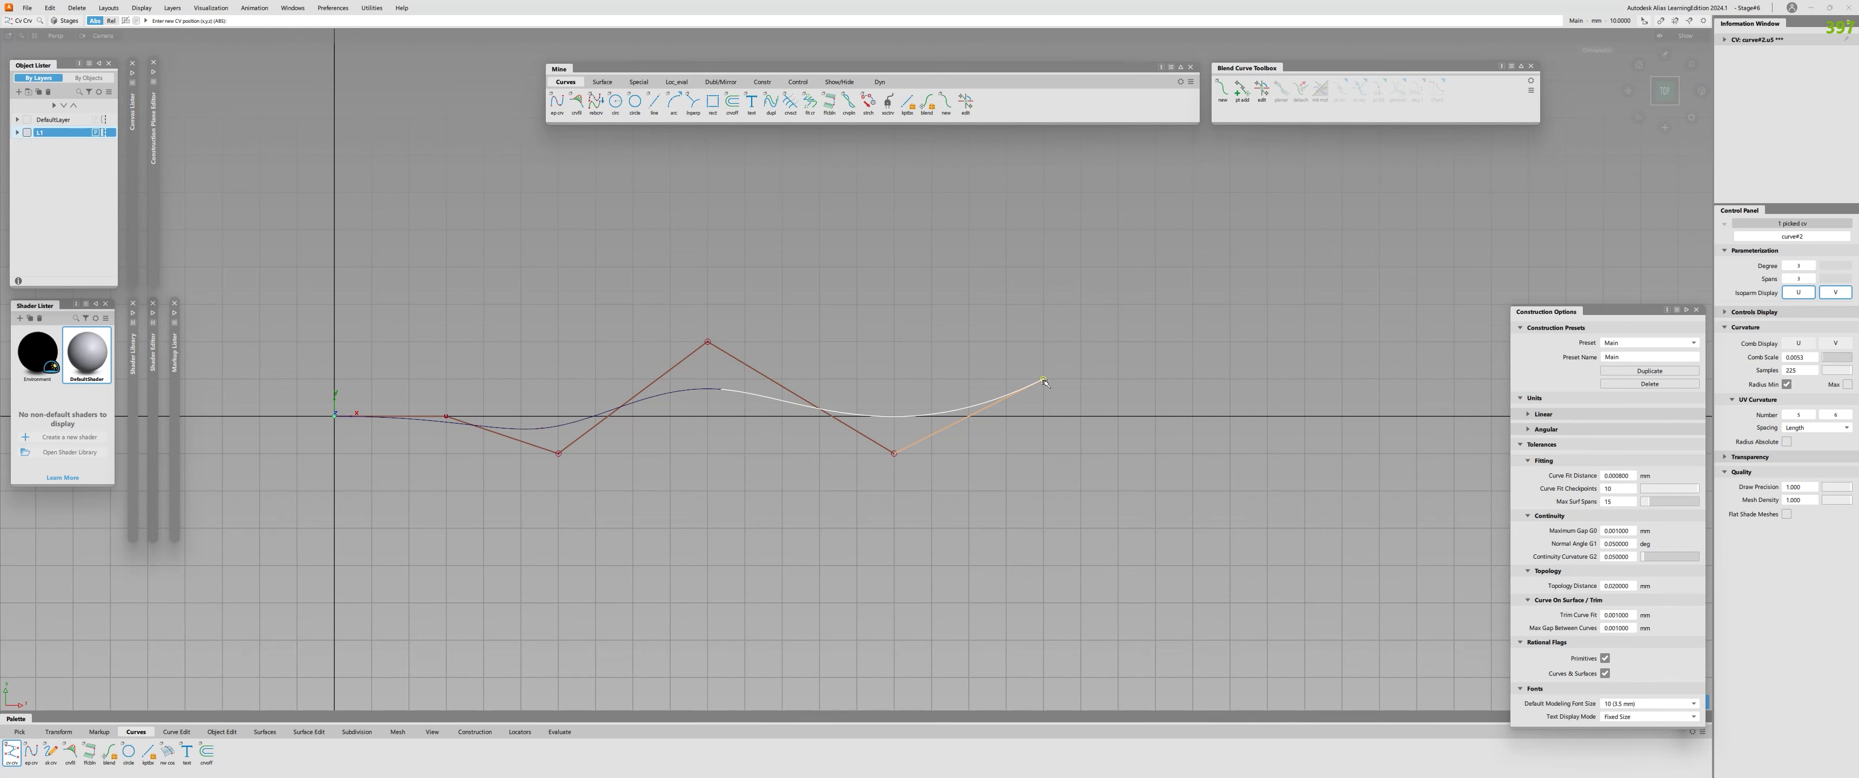
{"action": "middle_click_drag", "start_coordinate": [755, 453], "coordinate": [992, 437], "text": "alt+shift"}
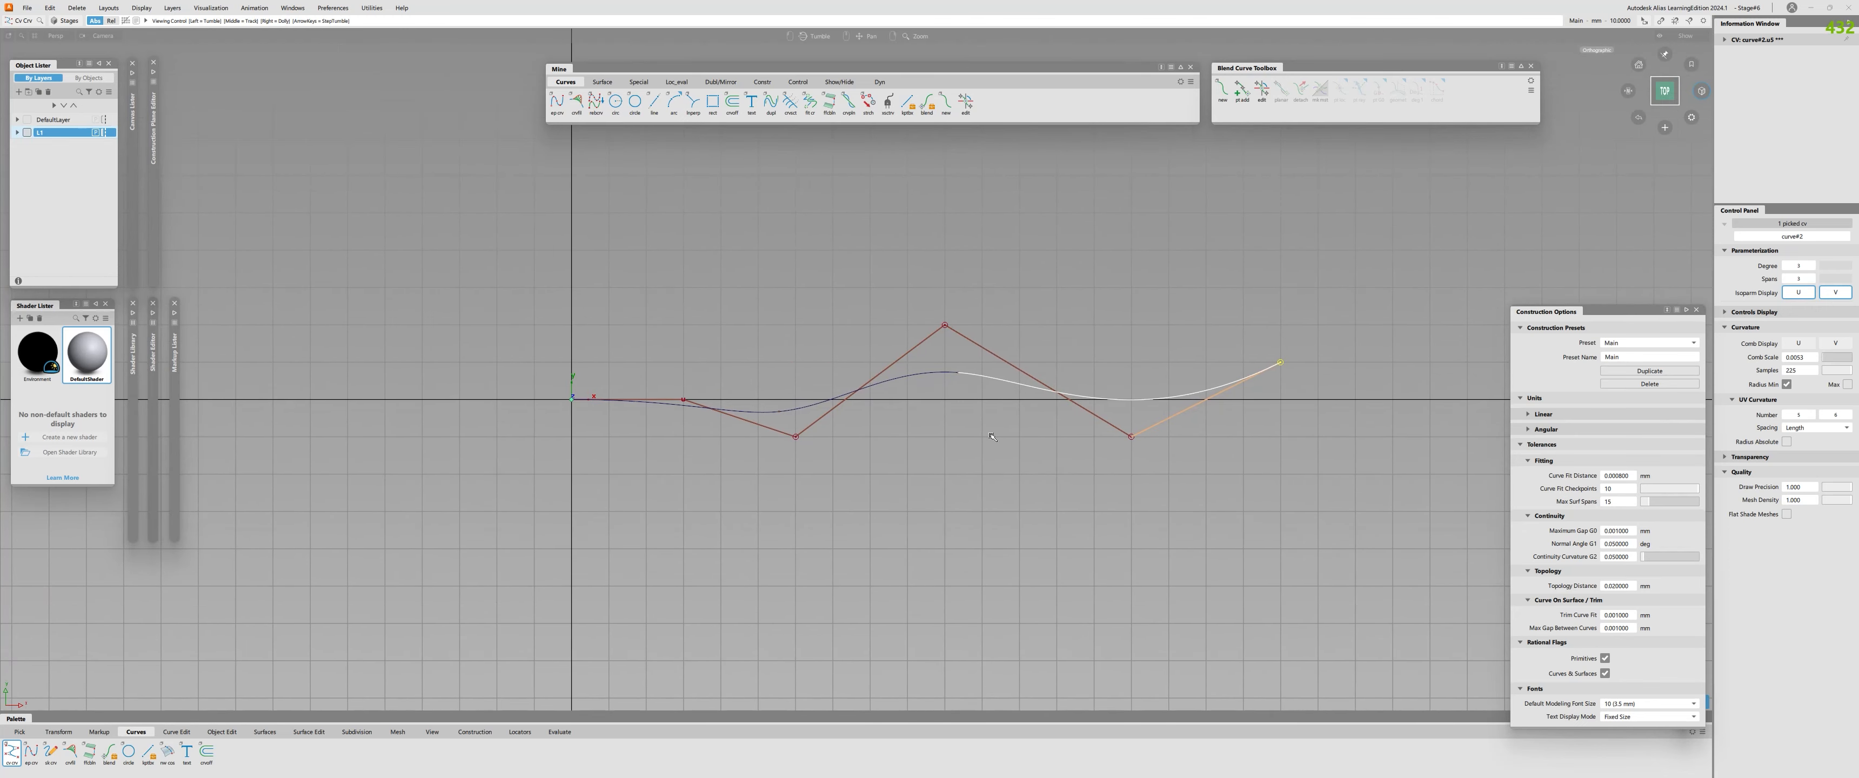
Draw a straight vertical edit-point line downward from the start of the wavy curve at the origin.
{"action": "left_click_drag", "start_coordinate": [841, 541], "coordinate": [1044, 351], "text": "alt+shift"}
{"action": "left_click", "coordinate": [854, 518]}
{"action": "middle_click_drag", "start_coordinate": [685, 389], "coordinate": [861, 455], "text": "alt+shift"}
{"action": "left_click", "coordinate": [861, 449], "text": "ctrl+alt"}
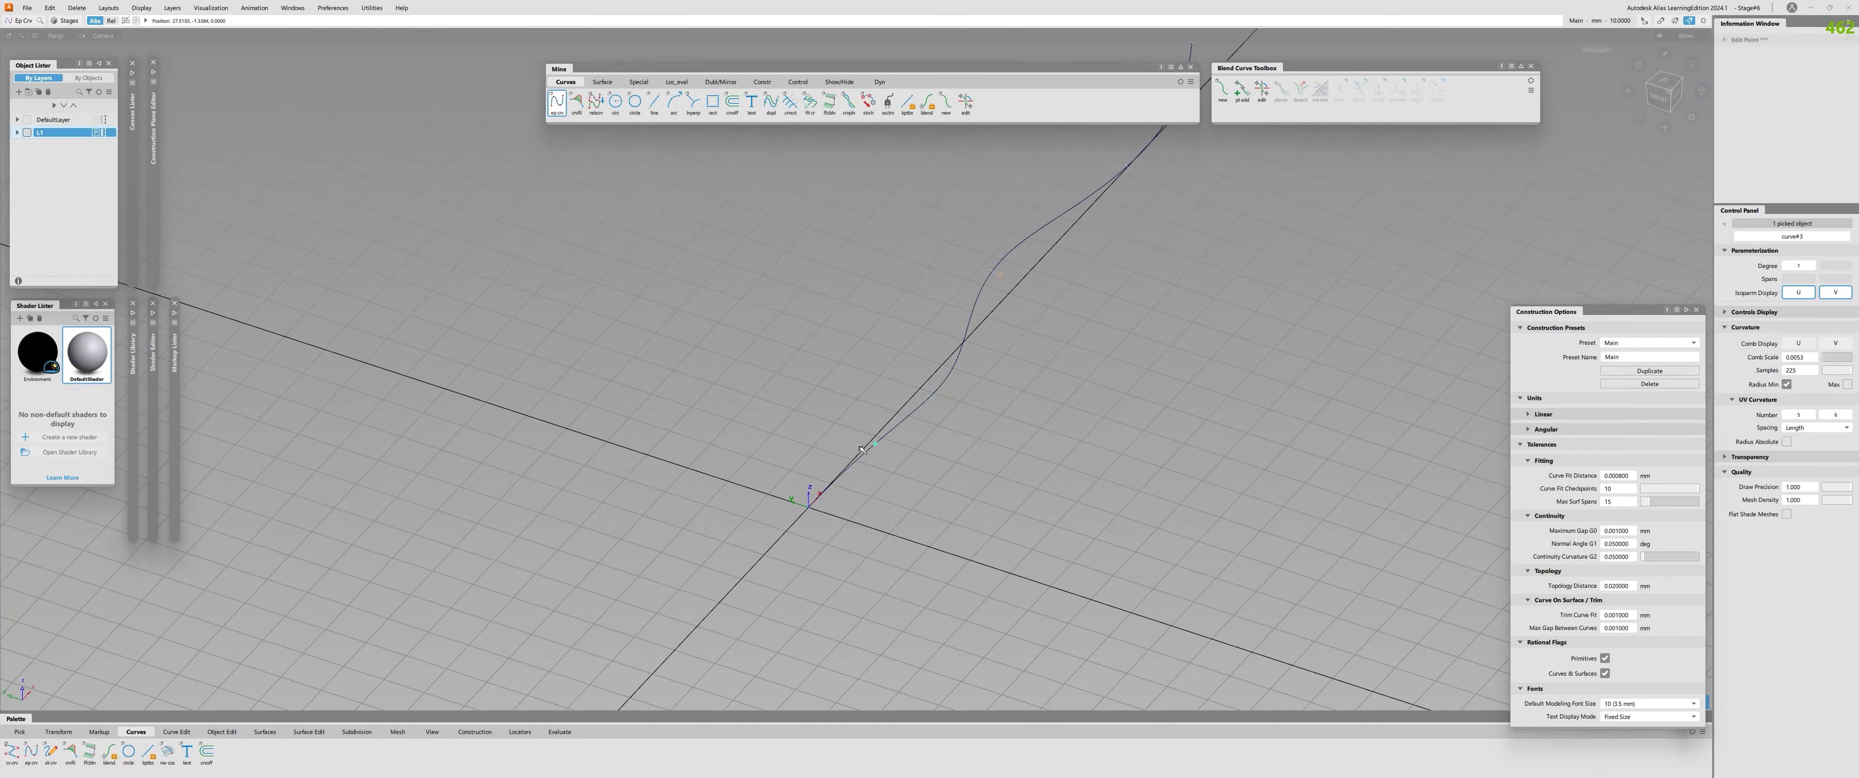
{"action": "left_click_drag", "start_coordinate": [861, 450], "coordinate": [813, 505], "text": "ctrl+alt"}
{"action": "right_click_drag", "start_coordinate": [823, 508], "coordinate": [828, 560]}
Draw a second straight edit-point line from the origin, rising upward and leaning sideways.
{"action": "left_click", "coordinate": [812, 507], "text": "ctrl+alt"}
{"action": "left_click_drag", "start_coordinate": [814, 505], "coordinate": [824, 455], "text": "alt+shift"}
{"action": "right_click_drag", "start_coordinate": [828, 507], "coordinate": [828, 434]}
{"action": "left_click_drag", "start_coordinate": [829, 434], "coordinate": [826, 469], "text": "ctrl+shift"}
{"action": "left_click", "coordinate": [808, 434]}
{"action": "left_click_drag", "start_coordinate": [764, 428], "coordinate": [885, 433]}
{"action": "middle_click_drag", "start_coordinate": [880, 440], "coordinate": [852, 477], "text": "ctrl+shift"}
Extend the vertical line downward from its lower end.
{"action": "left_click_drag", "start_coordinate": [808, 568], "coordinate": [807, 596]}
{"action": "left_click_drag", "start_coordinate": [830, 487], "coordinate": [758, 516], "text": "alt+shift"}
{"action": "right_click_drag", "start_coordinate": [754, 514], "coordinate": [772, 523], "text": "alt+shift"}
{"action": "middle_click_drag", "start_coordinate": [778, 540], "coordinate": [708, 454], "text": "alt+shift"}
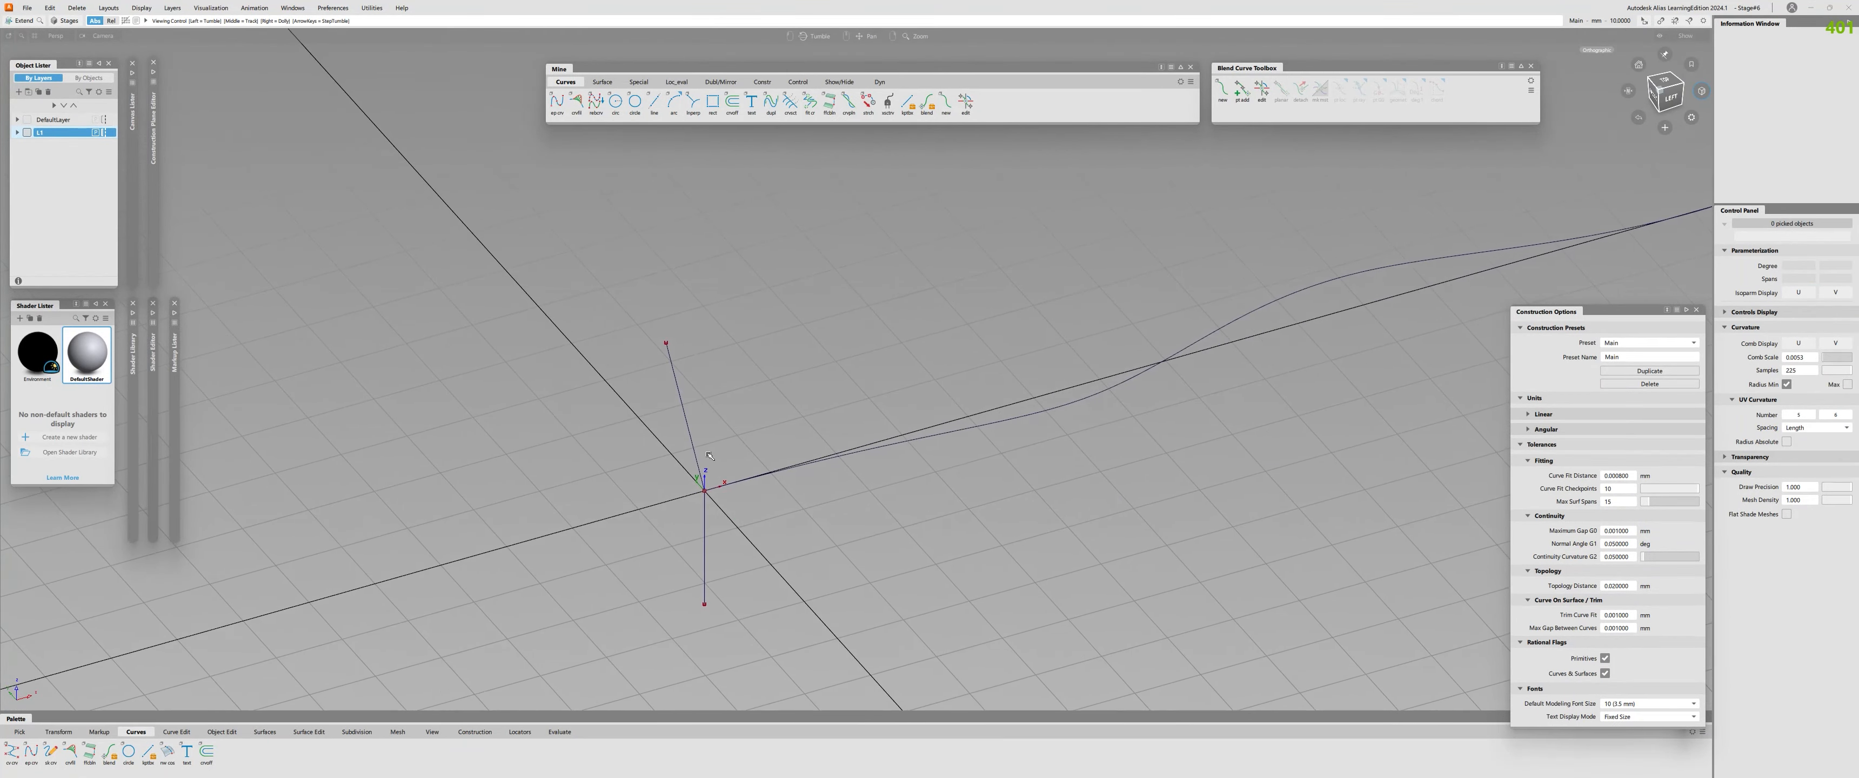
{"action": "left_click_drag", "start_coordinate": [709, 455], "coordinate": [837, 427], "text": "alt+shift"}
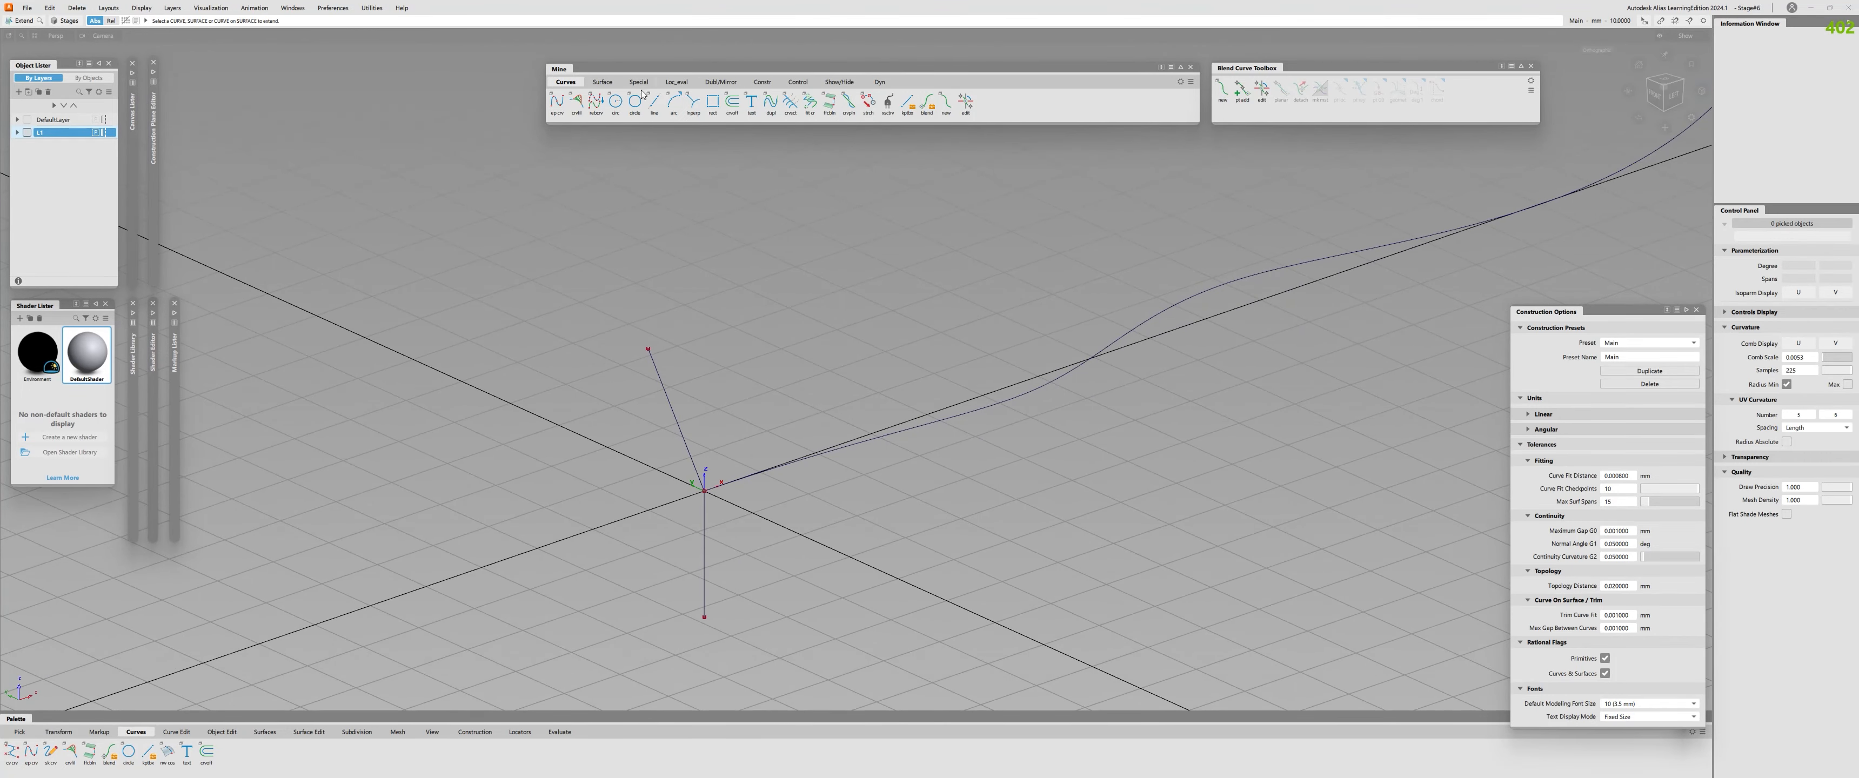
Start a Profile surface with Natural profile orientation and Parallel frame travel.
{"action": "left_click", "coordinate": [602, 82]}
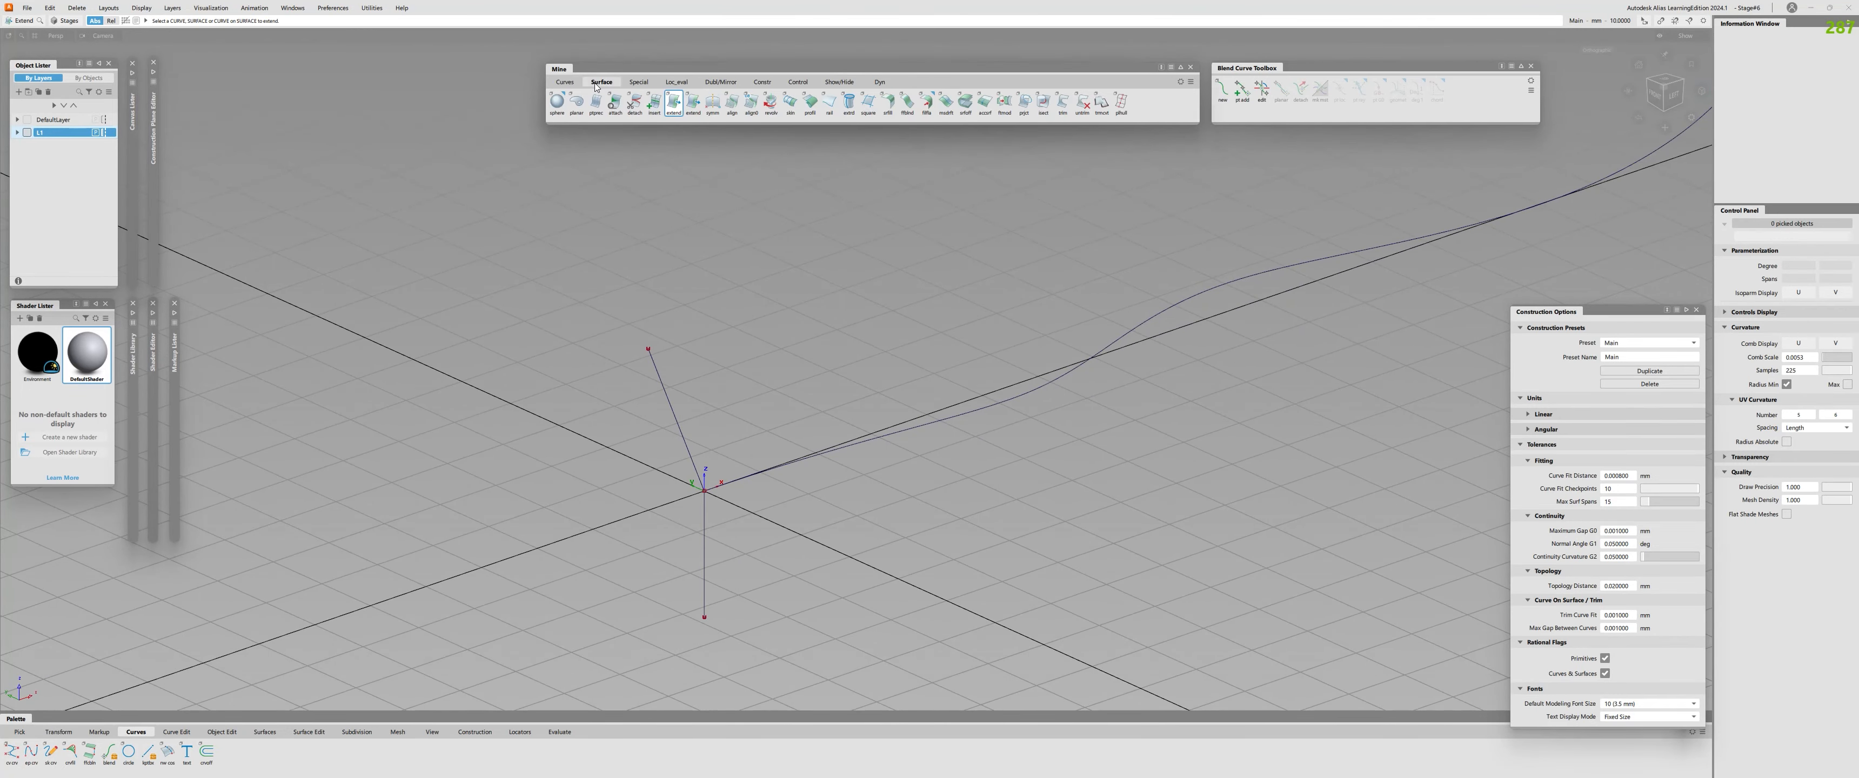
{"action": "left_click", "coordinate": [809, 102]}
{"action": "left_click", "coordinate": [287, 77]}
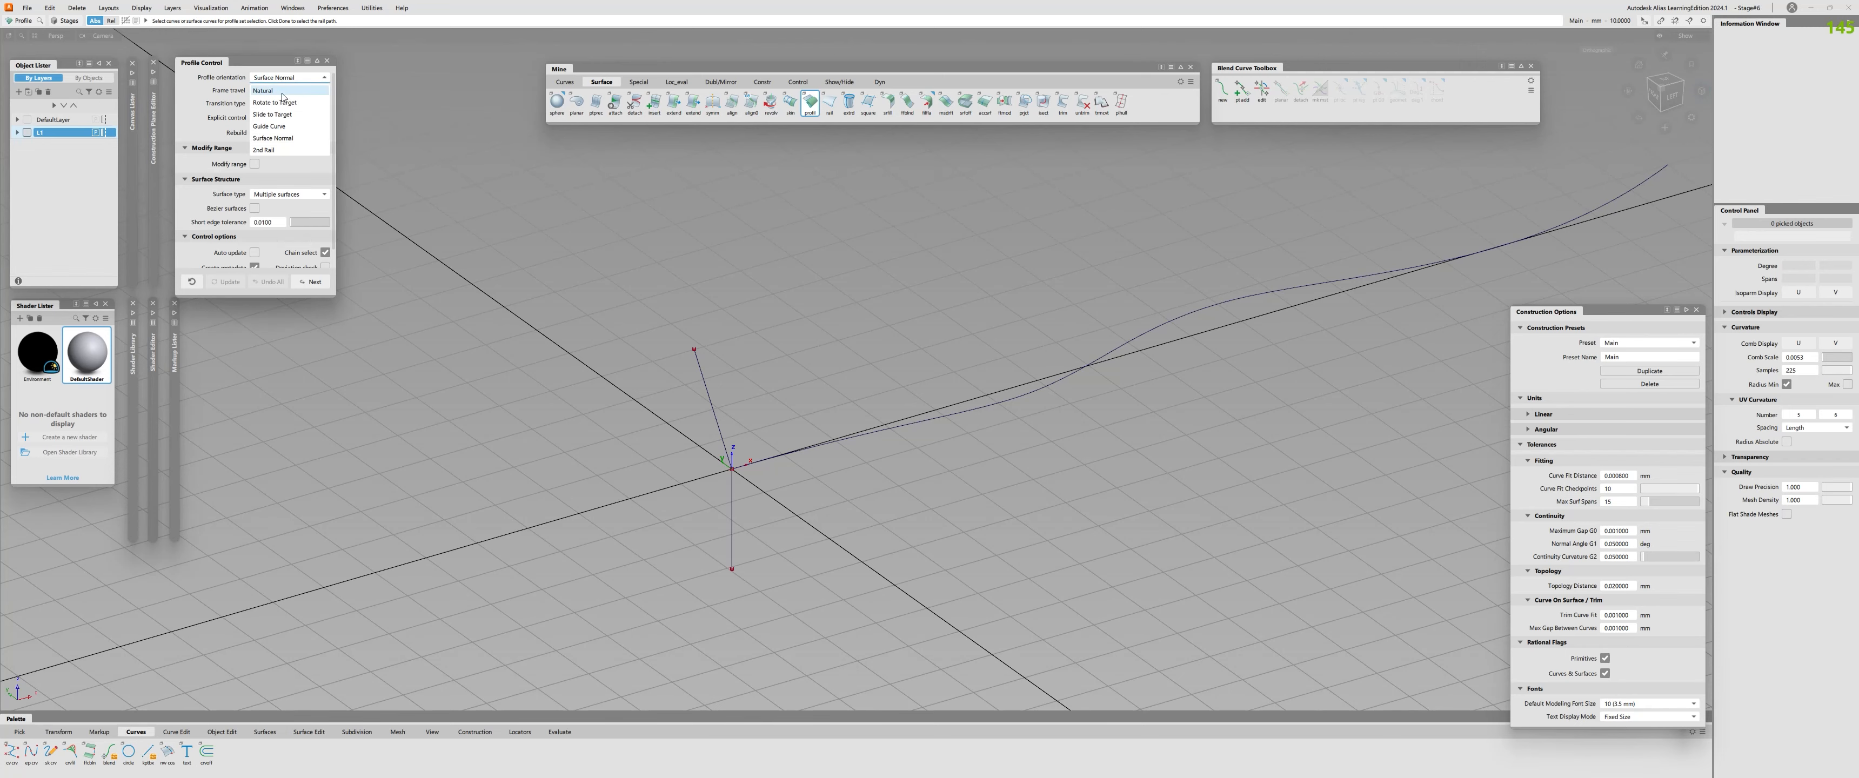
{"action": "left_click", "coordinate": [282, 93]}
{"action": "left_click", "coordinate": [282, 92]}
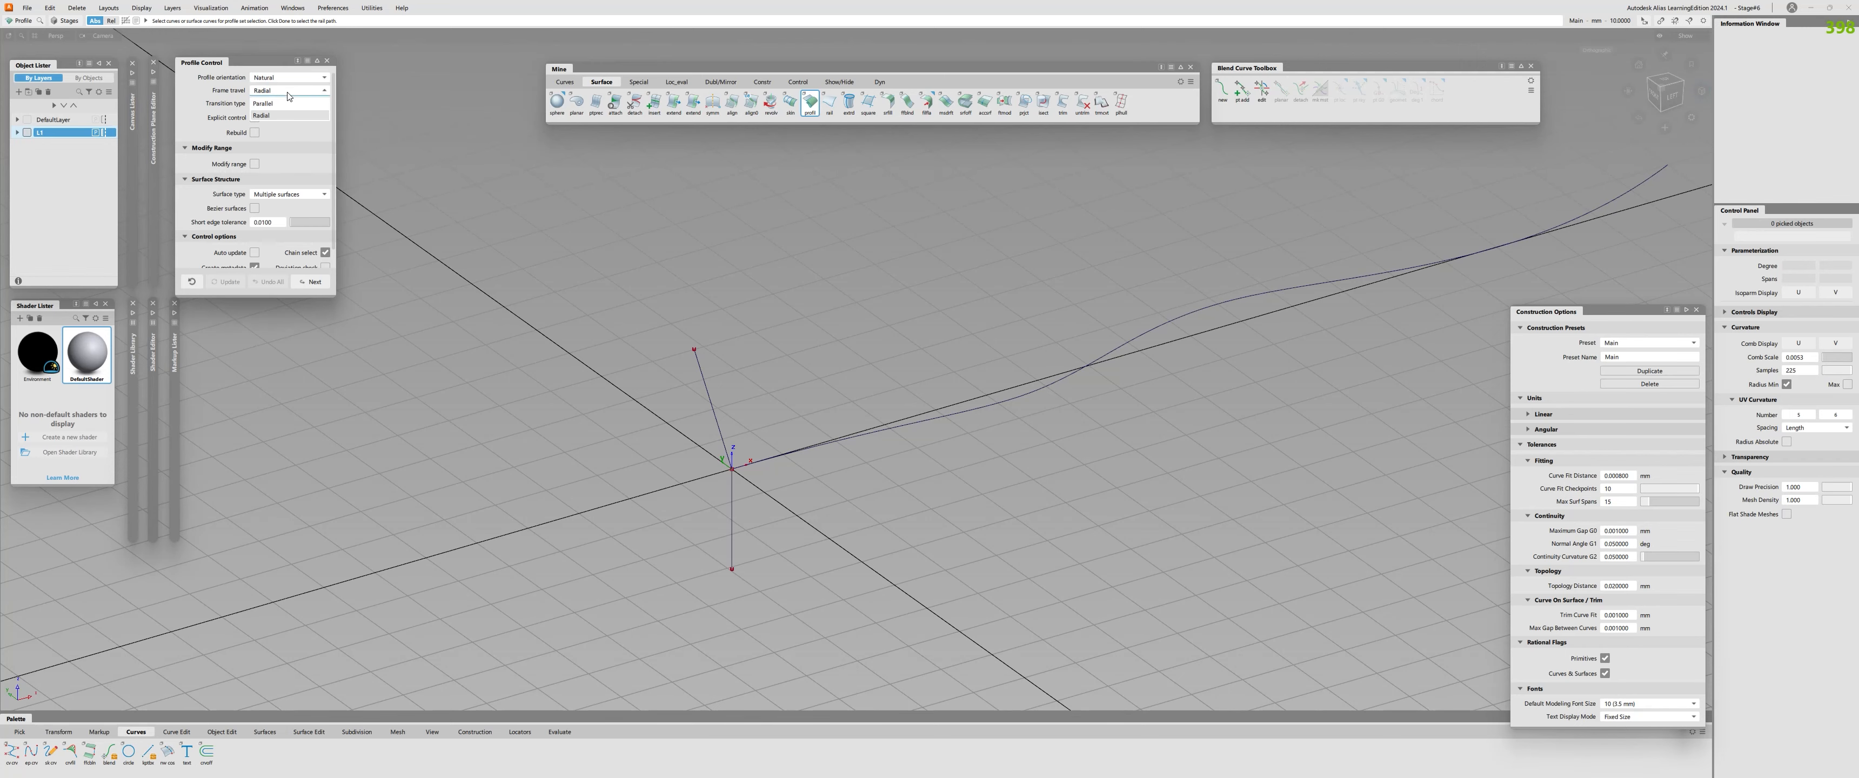
{"action": "left_click", "coordinate": [286, 109]}
Sweep the two straight lines along the wavy curve with Bezier surfaces enabled, and collapse the construction options.
{"action": "left_click_drag", "start_coordinate": [585, 288], "coordinate": [790, 537], "text": "alt+shift"}
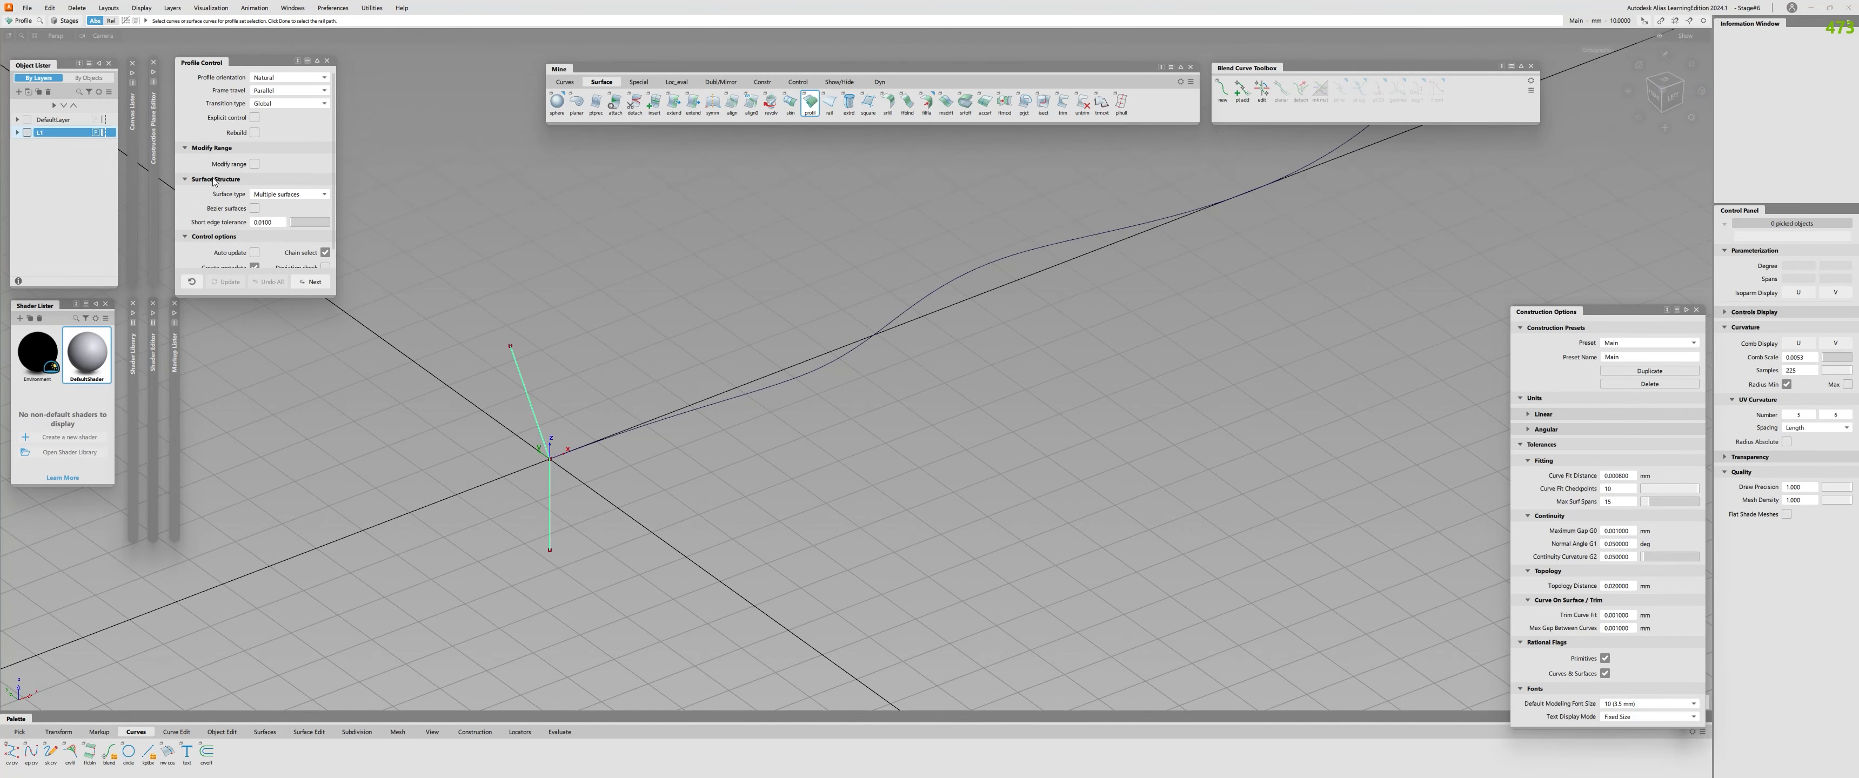
{"action": "left_click", "coordinate": [254, 209]}
{"action": "left_click_drag", "start_coordinate": [548, 404], "coordinate": [872, 379], "text": "alt+shift"}
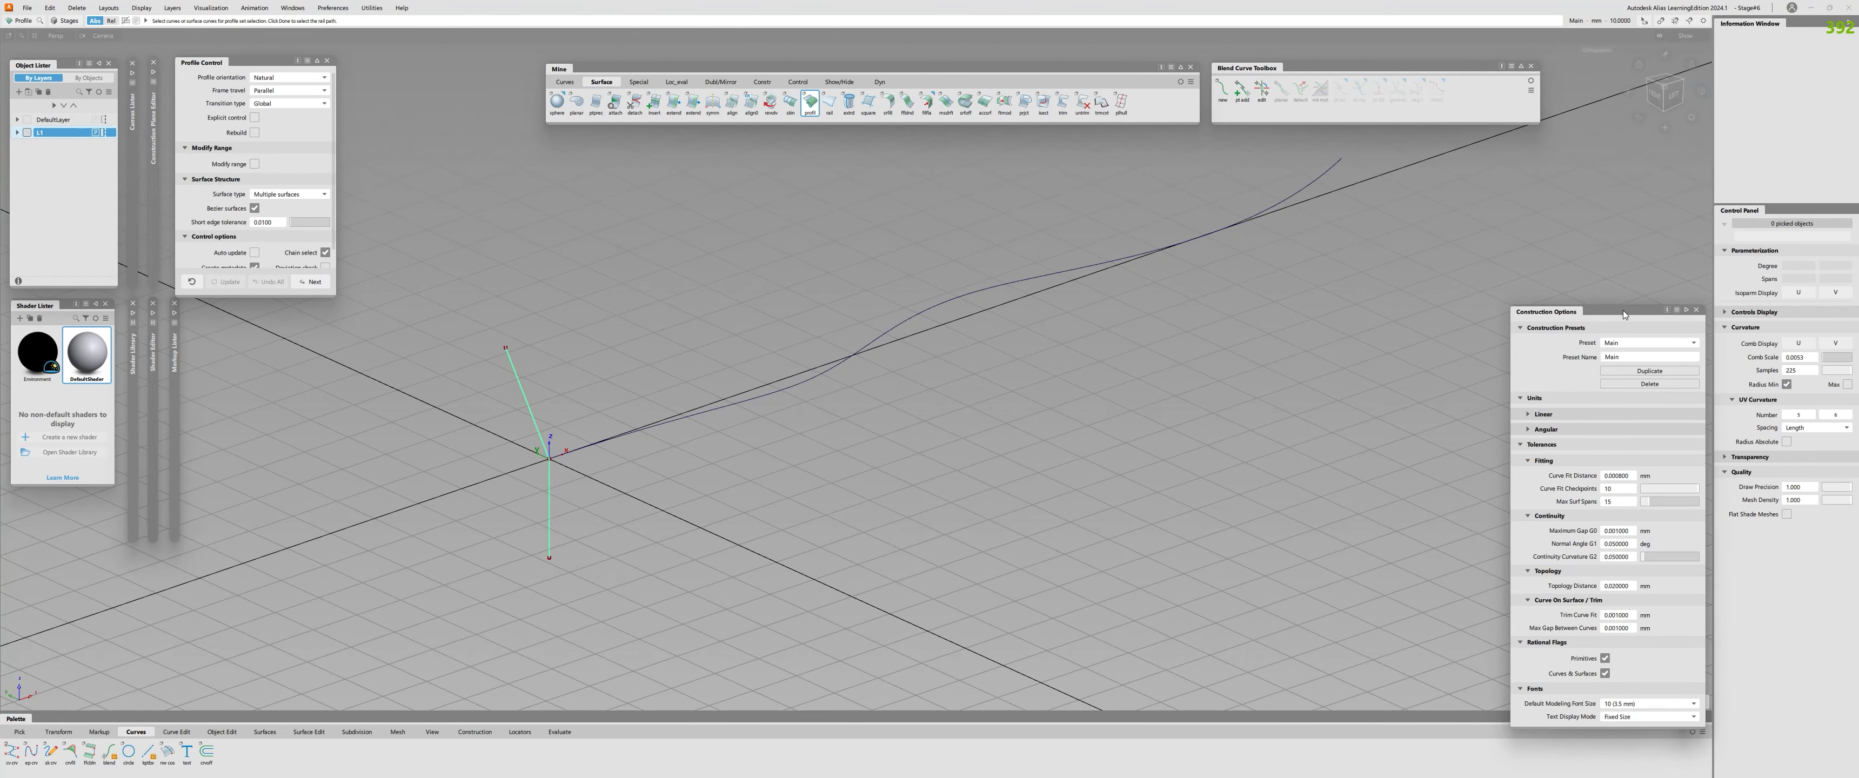
{"action": "left_click", "coordinate": [1686, 310]}
{"action": "key", "text": "space"}
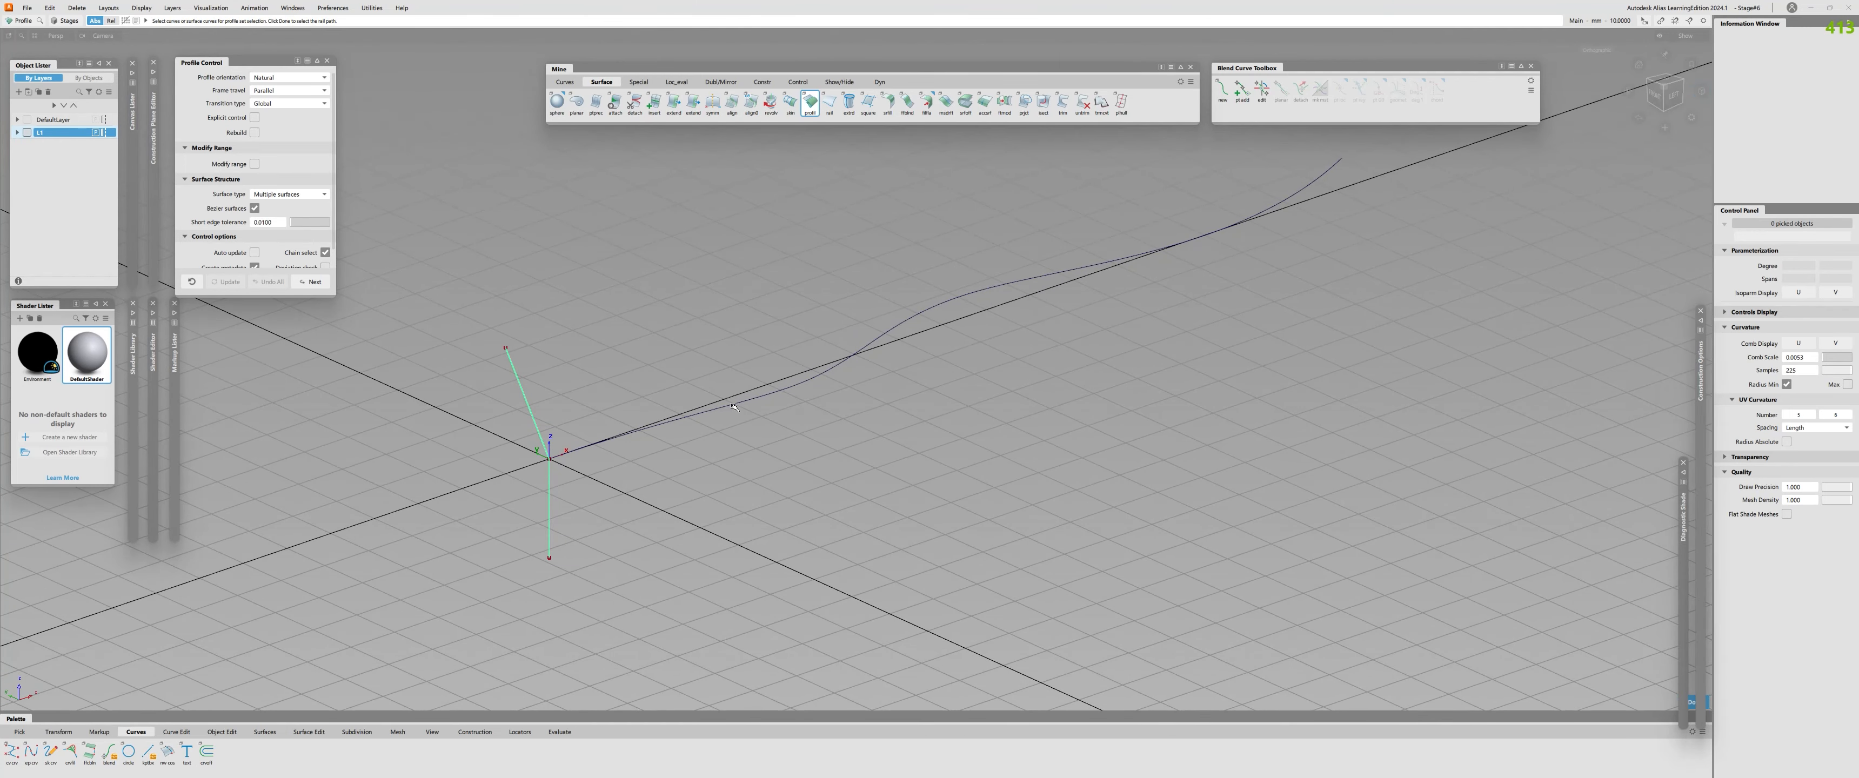
{"action": "left_click", "coordinate": [733, 405]}
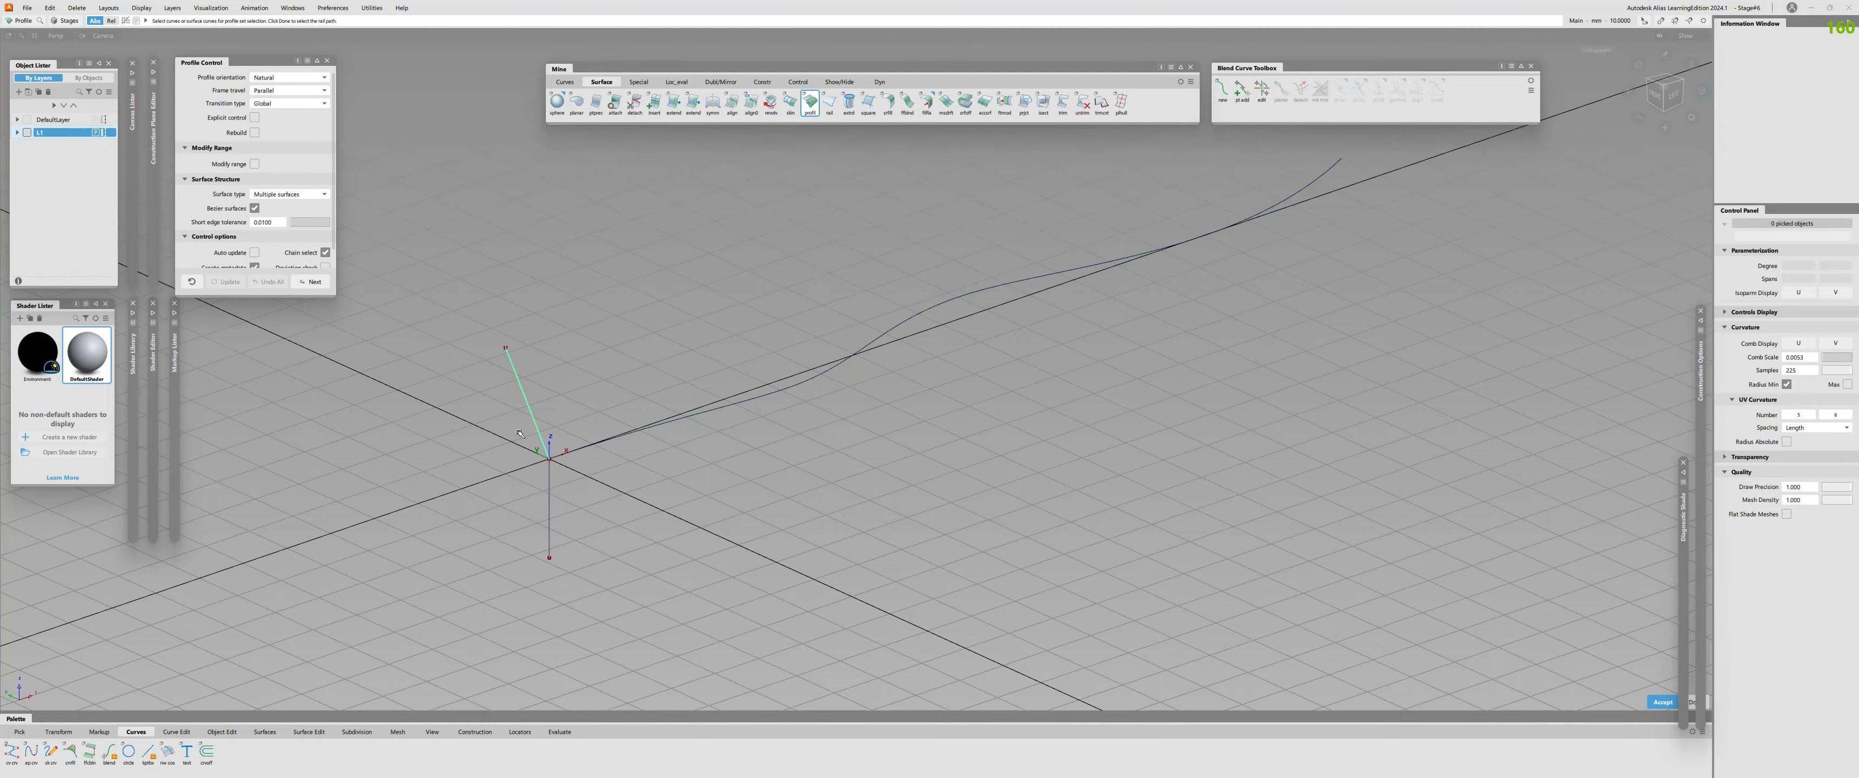
{"action": "left_click_drag", "start_coordinate": [848, 436], "coordinate": [602, 509], "text": "alt+shift"}
Display the swept profile surfaces shaded and hide the grid.
{"action": "middle_click_drag", "start_coordinate": [1087, 432], "coordinate": [825, 454], "text": "alt+shift"}
{"action": "left_click_drag", "start_coordinate": [825, 454], "coordinate": [867, 403], "text": "alt+shift"}
{"action": "middle_click_drag", "start_coordinate": [706, 437], "coordinate": [874, 432], "text": "alt+shift"}
{"action": "left_click_drag", "start_coordinate": [874, 431], "coordinate": [800, 419], "text": "alt+shift"}
{"action": "right_click_drag", "start_coordinate": [800, 419], "coordinate": [776, 443], "text": "ctrl+shift"}
{"action": "left_click_drag", "start_coordinate": [776, 443], "coordinate": [820, 376], "text": "alt+shift"}
{"action": "right_click_drag", "start_coordinate": [820, 376], "coordinate": [848, 346], "text": "ctrl+shift"}
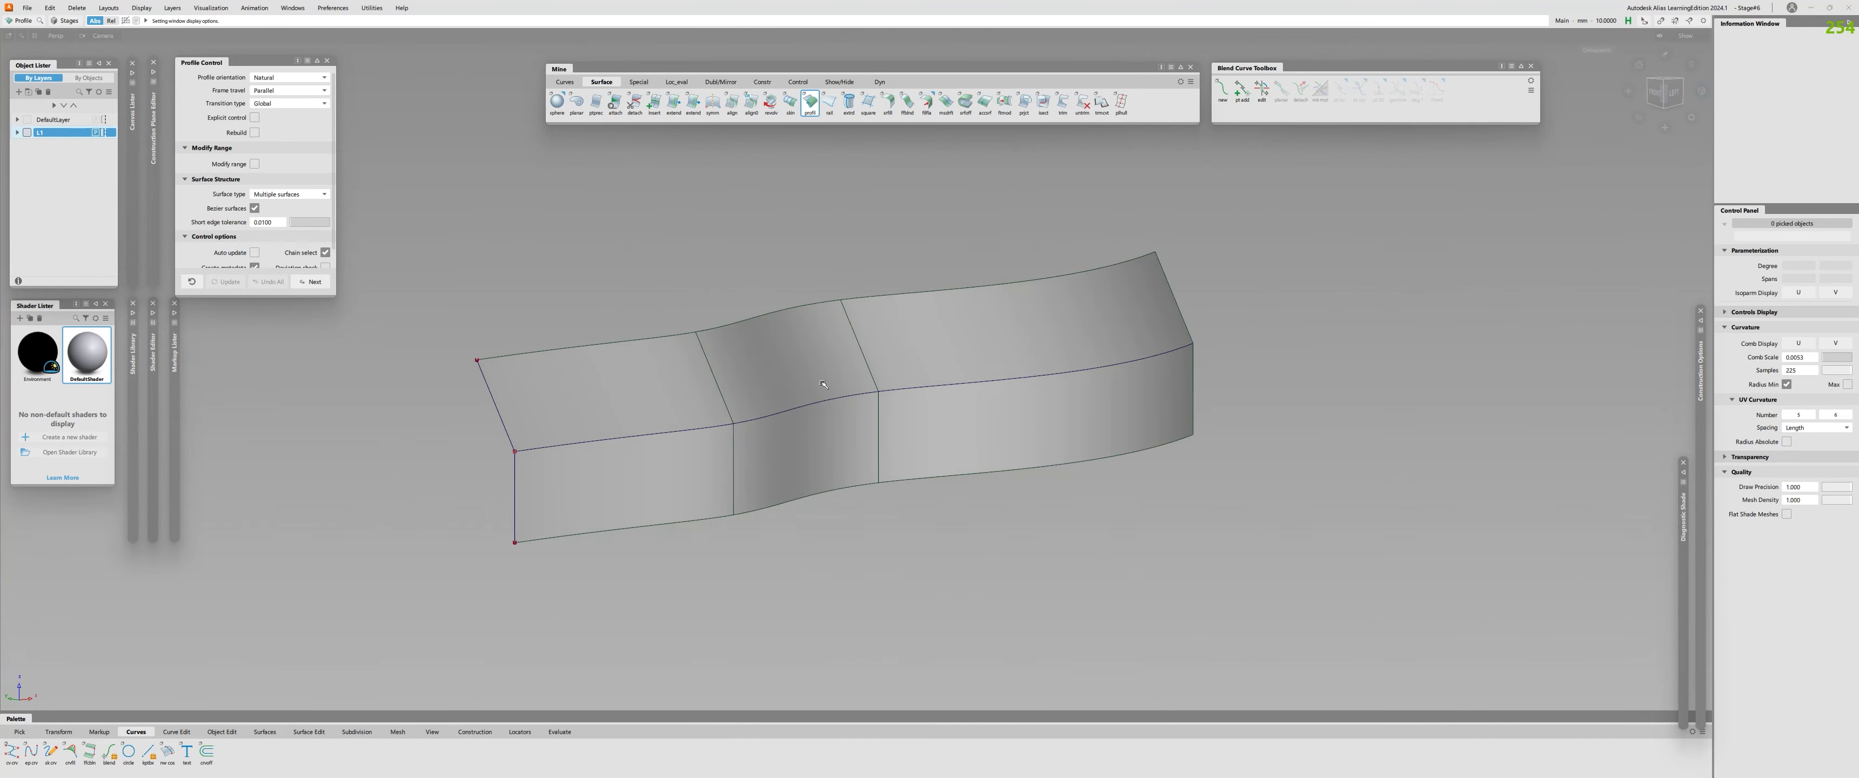
{"action": "mouse_move", "coordinate": [849, 346]}
{"action": "left_mouse_down", "text": "alt+shift"}
{"action": "mouse_move", "coordinate": [973, 314]}
{"action": "mouse_move", "coordinate": [818, 383]}
{"action": "mouse_move", "coordinate": [402, 436]}
{"action": "left_mouse_up", "text": "alt+shift"}
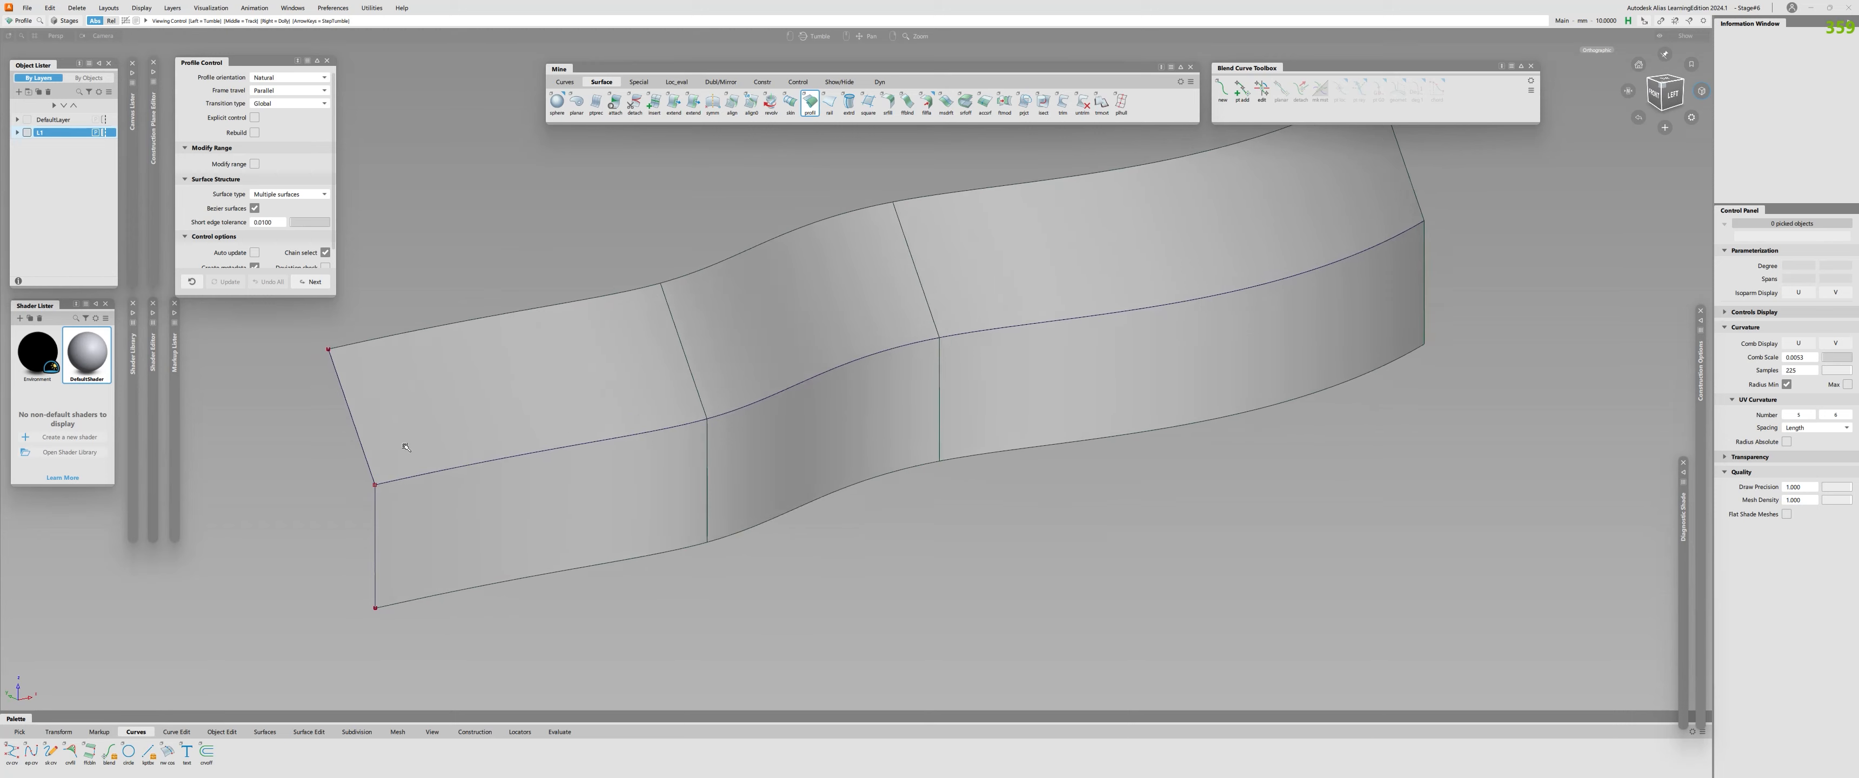
{"action": "right_click_drag", "start_coordinate": [403, 436], "coordinate": [552, 432], "text": "alt+shift"}
{"action": "left_click_drag", "start_coordinate": [552, 432], "coordinate": [631, 406], "text": "alt+shift"}
Fillet the upper surfaces to the lower ones along their shared edge, using an Arc (Chord) G2 fillet with chordal length 10.
{"action": "key", "text": "f"}
{"action": "left_click", "coordinate": [583, 387]}
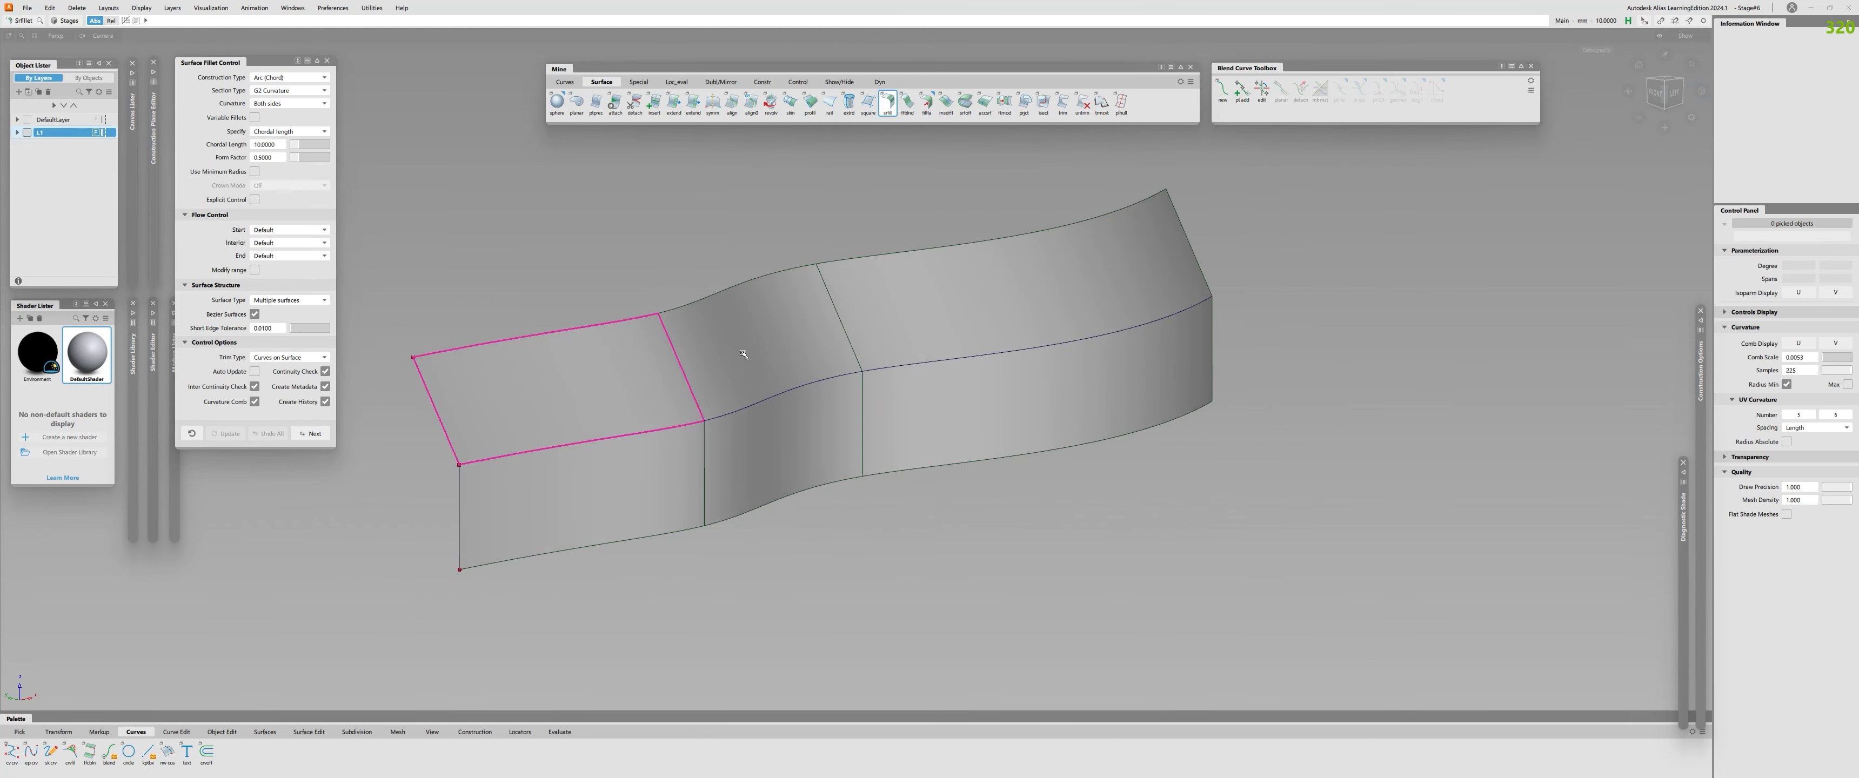
{"action": "left_click", "coordinate": [604, 489]}
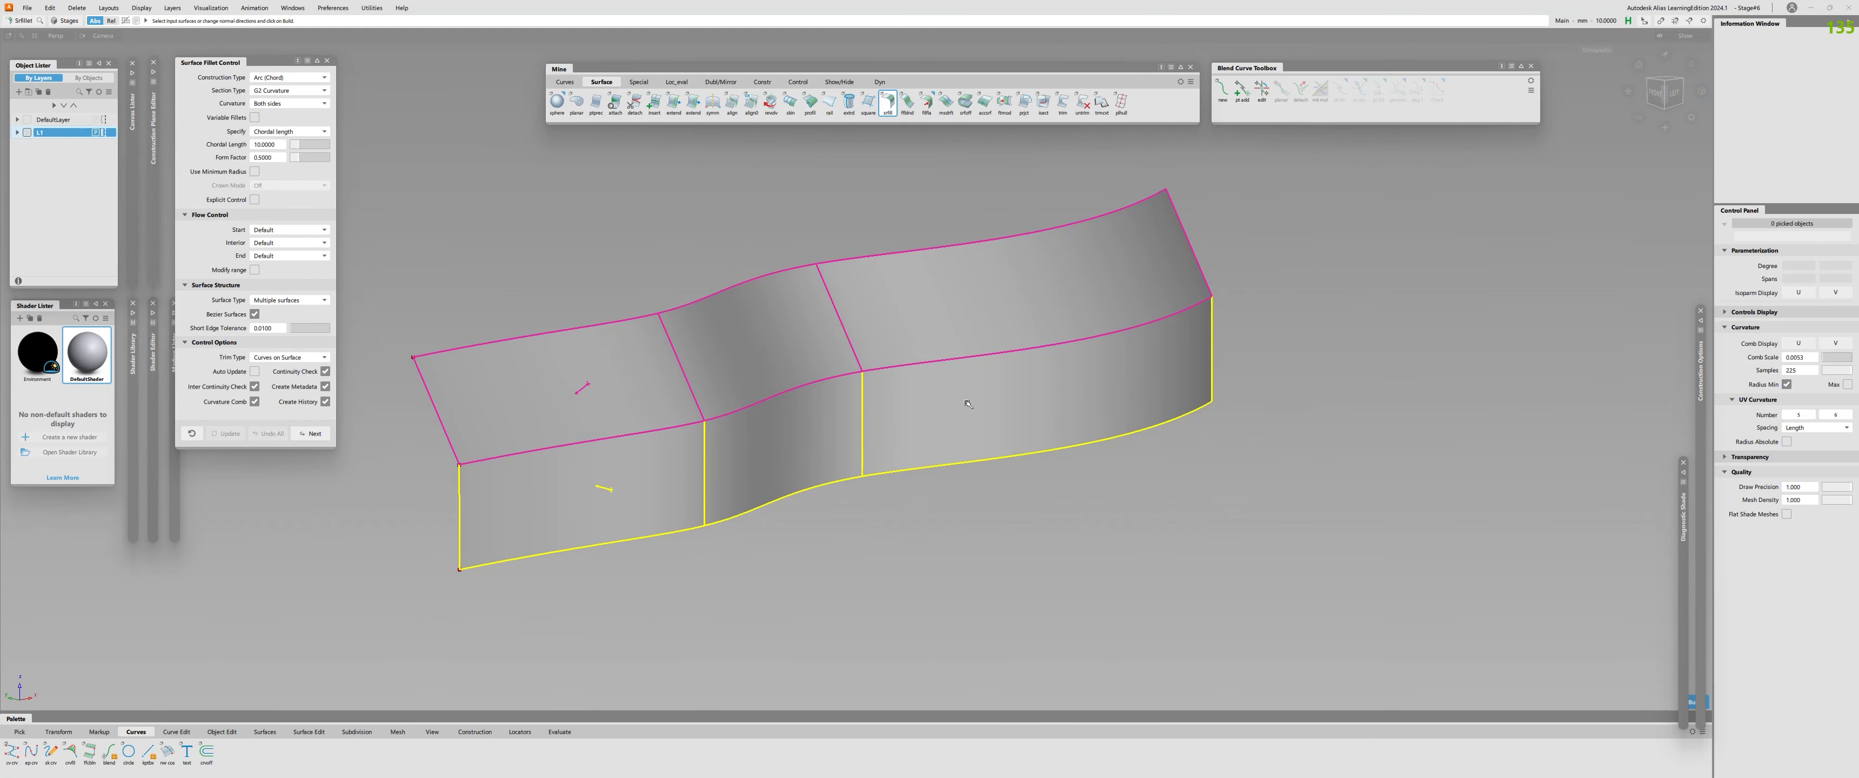
{"action": "left_click_drag", "start_coordinate": [965, 402], "coordinate": [765, 444], "text": "alt+shift"}
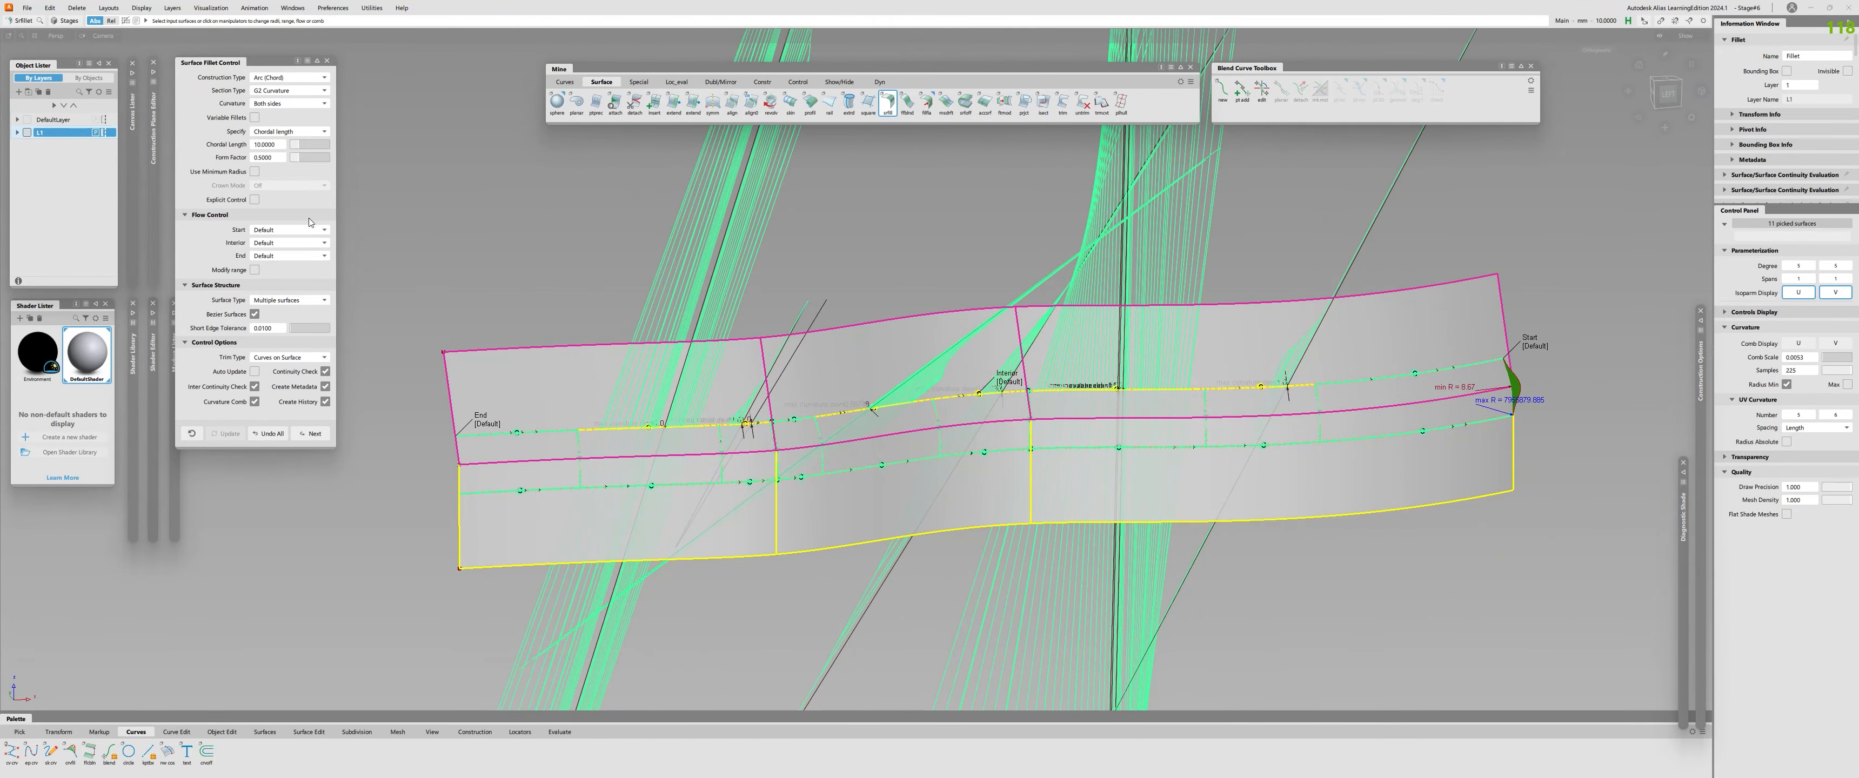
Set the fillet's start, interior and end flow control to Auto, update it and clear the selection.
{"action": "left_click", "coordinate": [288, 230]}
{"action": "left_click", "coordinate": [285, 290]}
{"action": "left_click", "coordinate": [289, 256]}
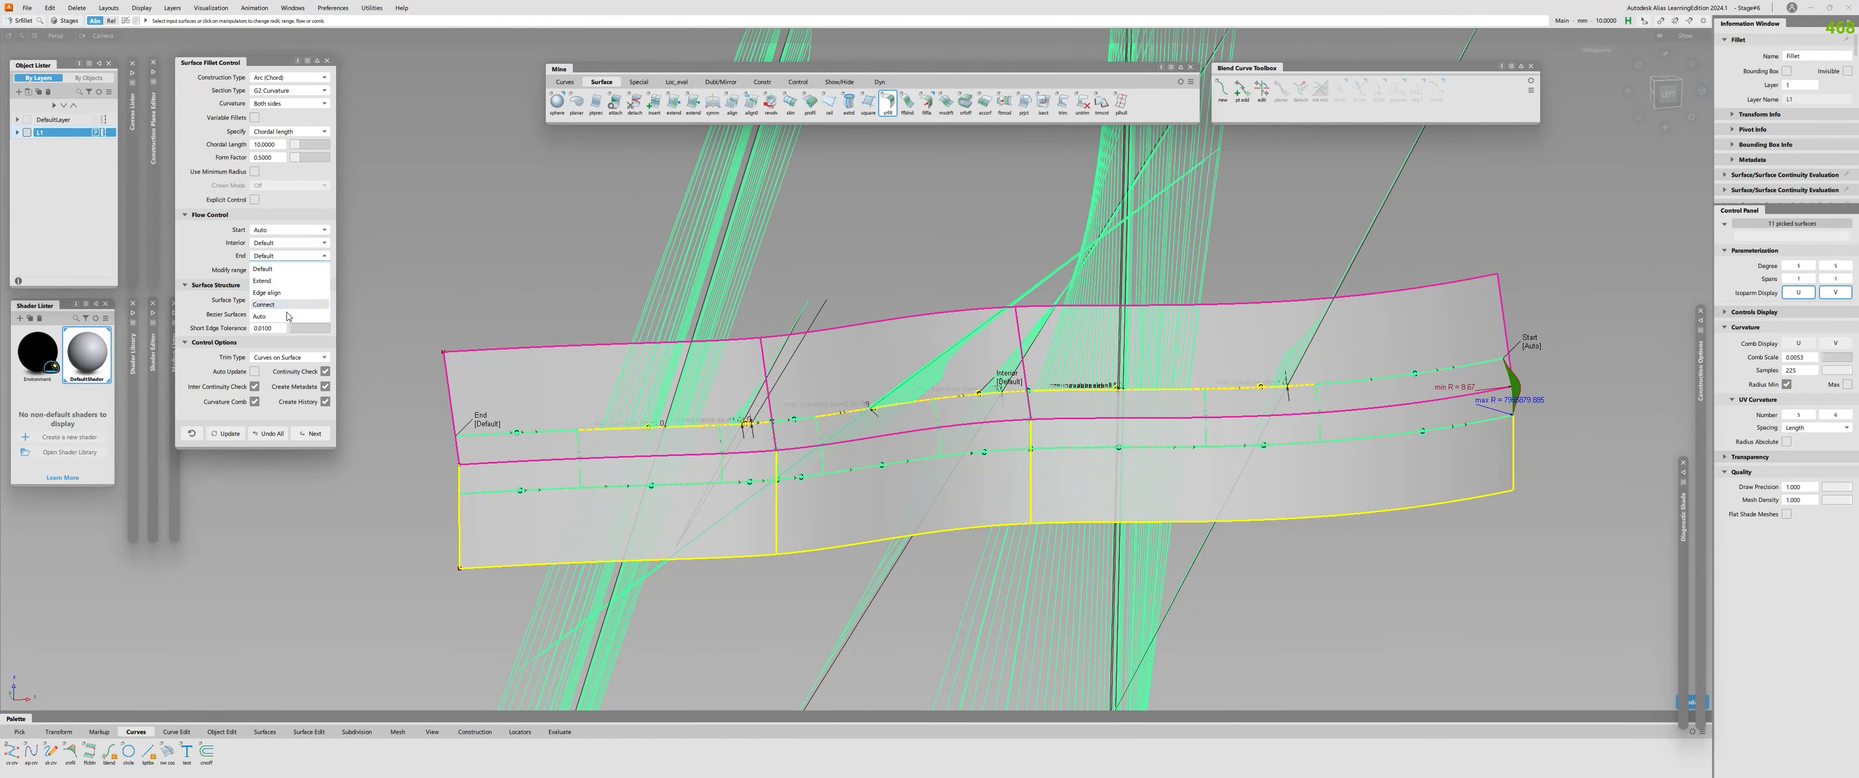
{"action": "left_click", "coordinate": [288, 316]}
{"action": "left_click", "coordinate": [288, 243]}
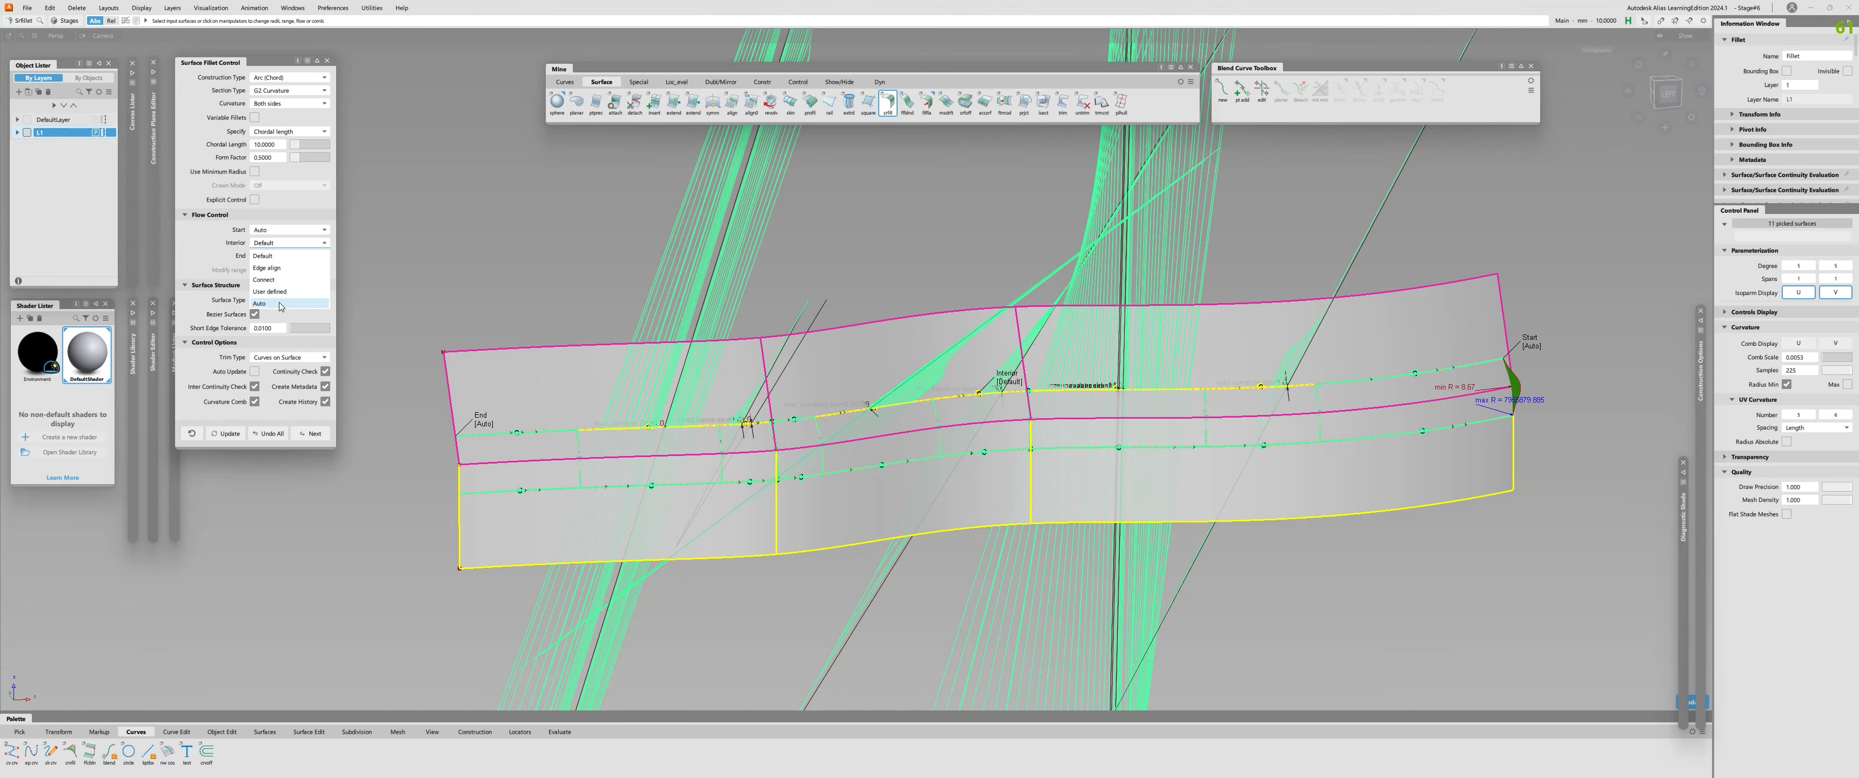
{"action": "left_click", "coordinate": [274, 303]}
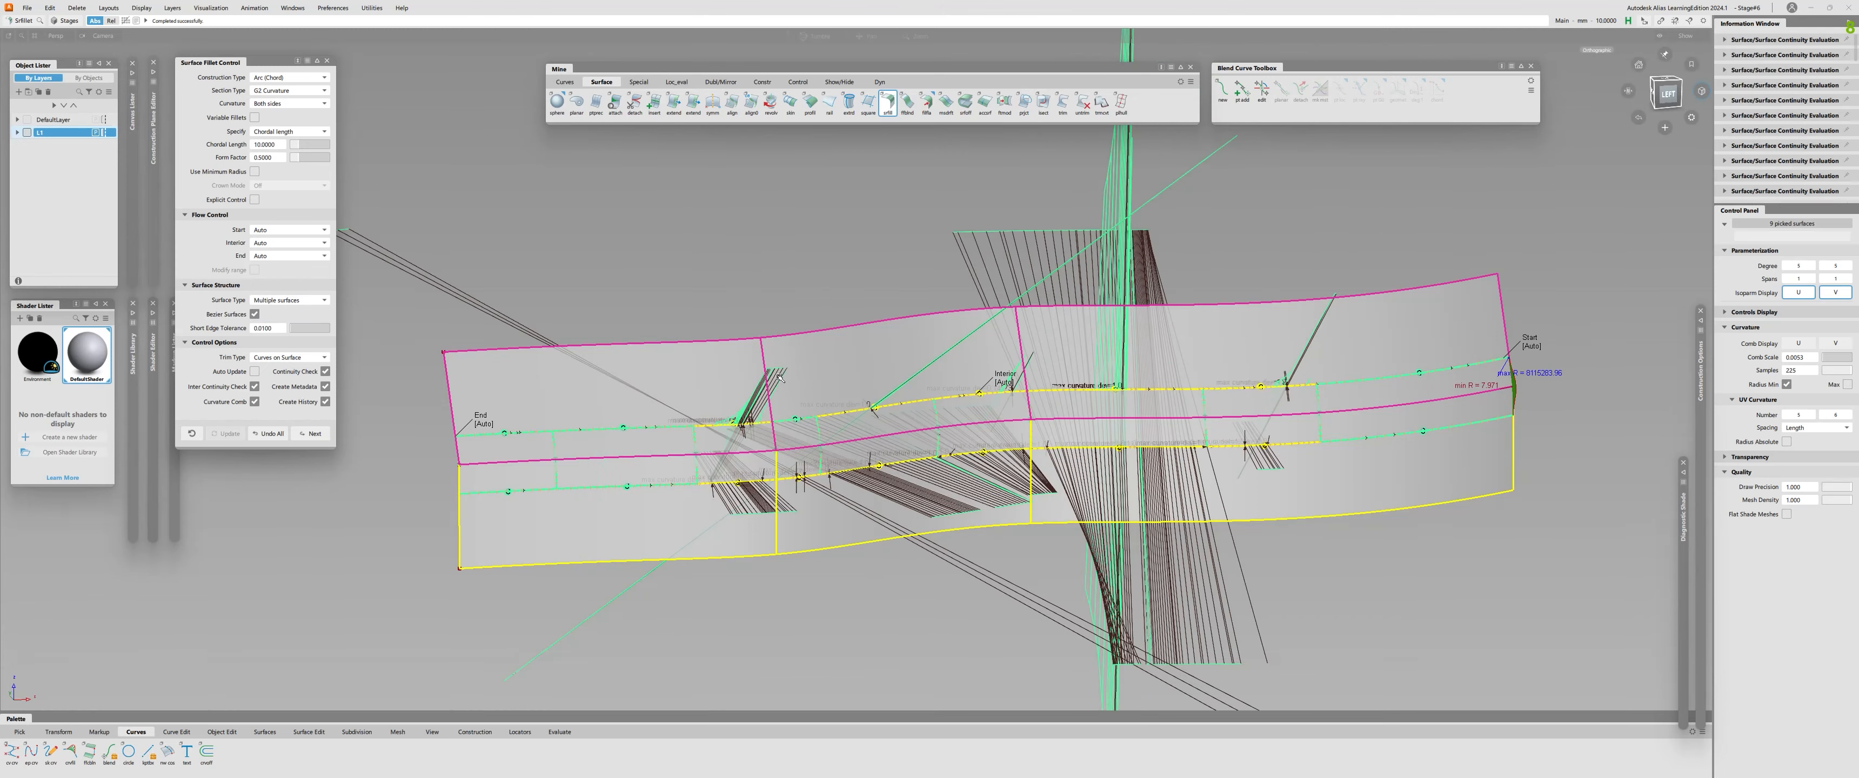
{"action": "left_click_drag", "start_coordinate": [819, 368], "coordinate": [909, 235], "text": "alt+shift"}
{"action": "left_click_drag", "start_coordinate": [780, 418], "coordinate": [851, 506], "text": "alt+shift"}
{"action": "key", "text": "space"}
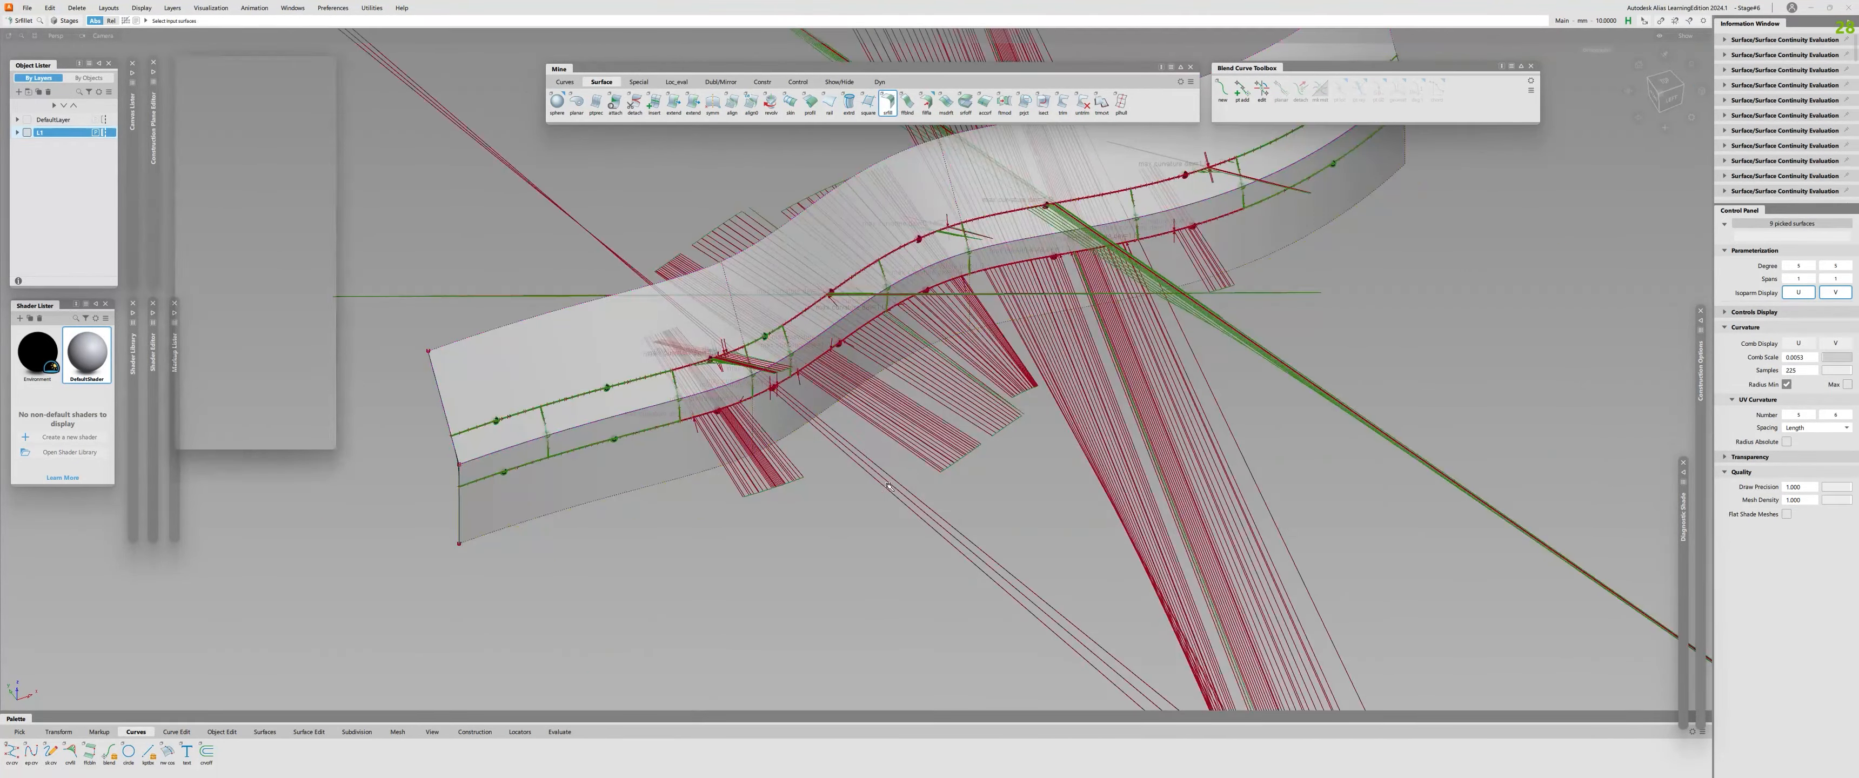
{"action": "right_click_drag", "start_coordinate": [841, 462], "coordinate": [800, 437], "text": "alt+shift"}
{"action": "left_click_drag", "start_coordinate": [801, 437], "coordinate": [826, 429], "text": "alt+shift"}
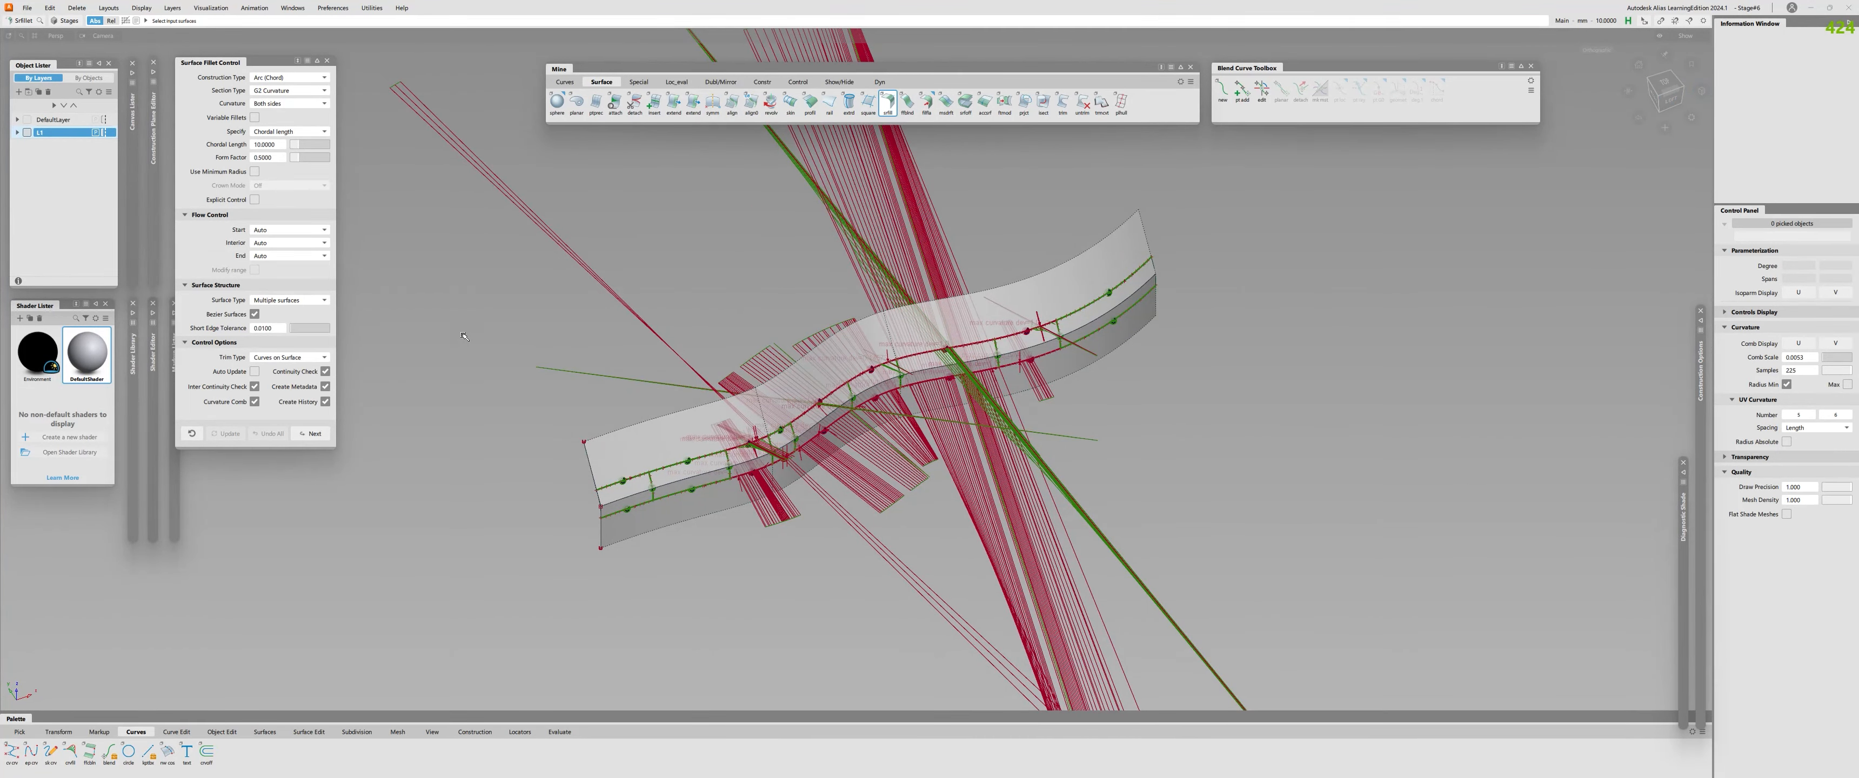
Hide the layer holding the fillet model and create a new empty layer.
{"action": "left_click", "coordinate": [27, 132]}
{"action": "left_click", "coordinate": [170, 9]}
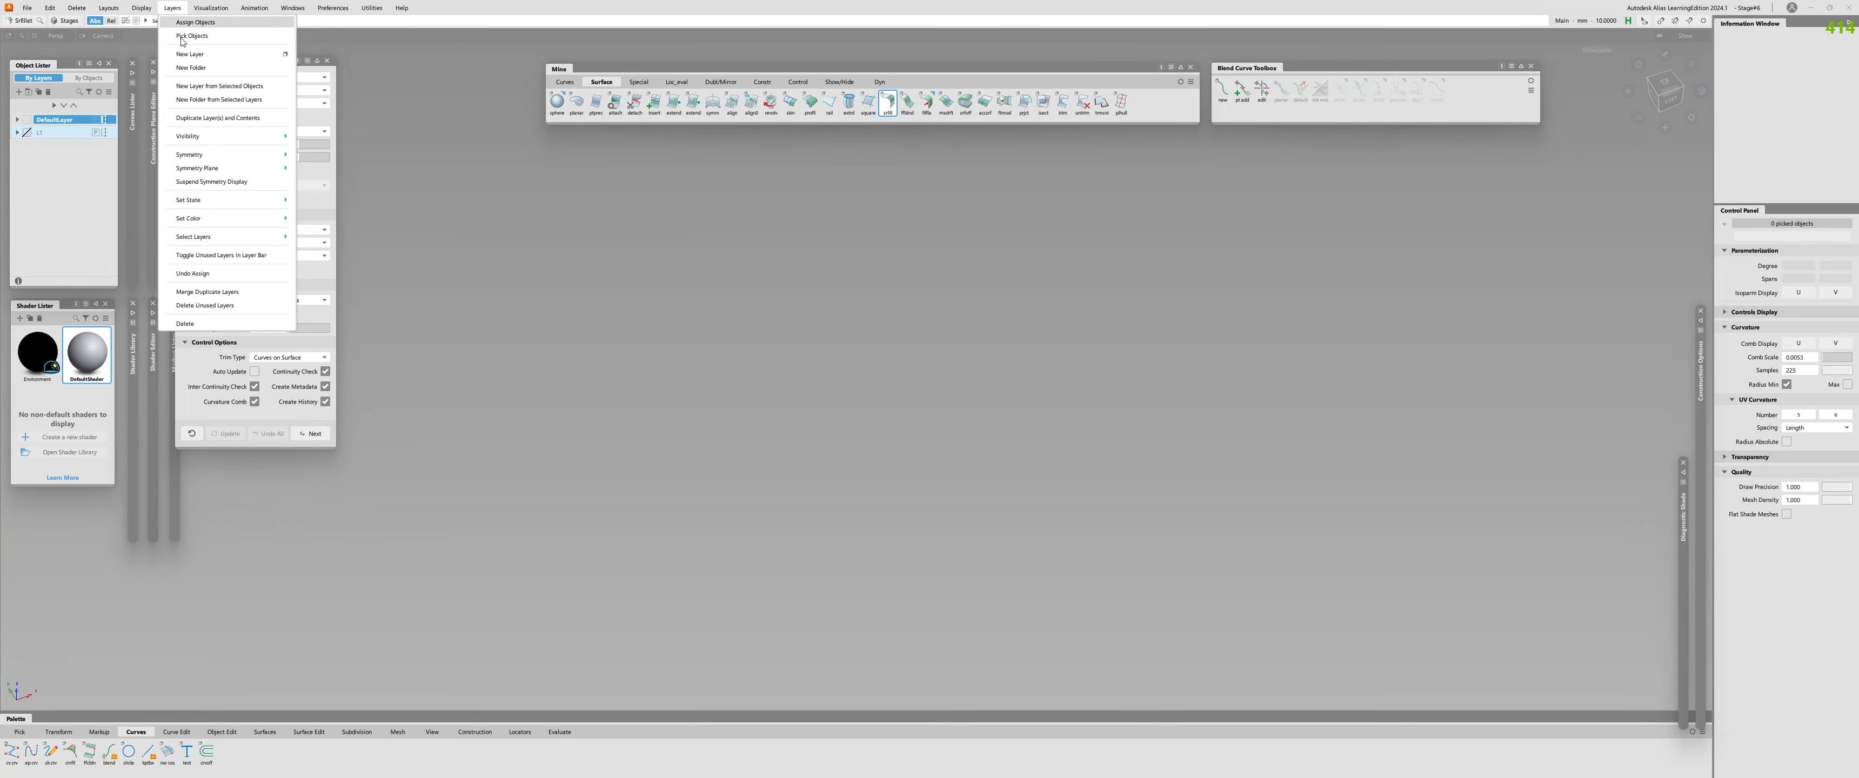
{"action": "left_click", "coordinate": [187, 58]}
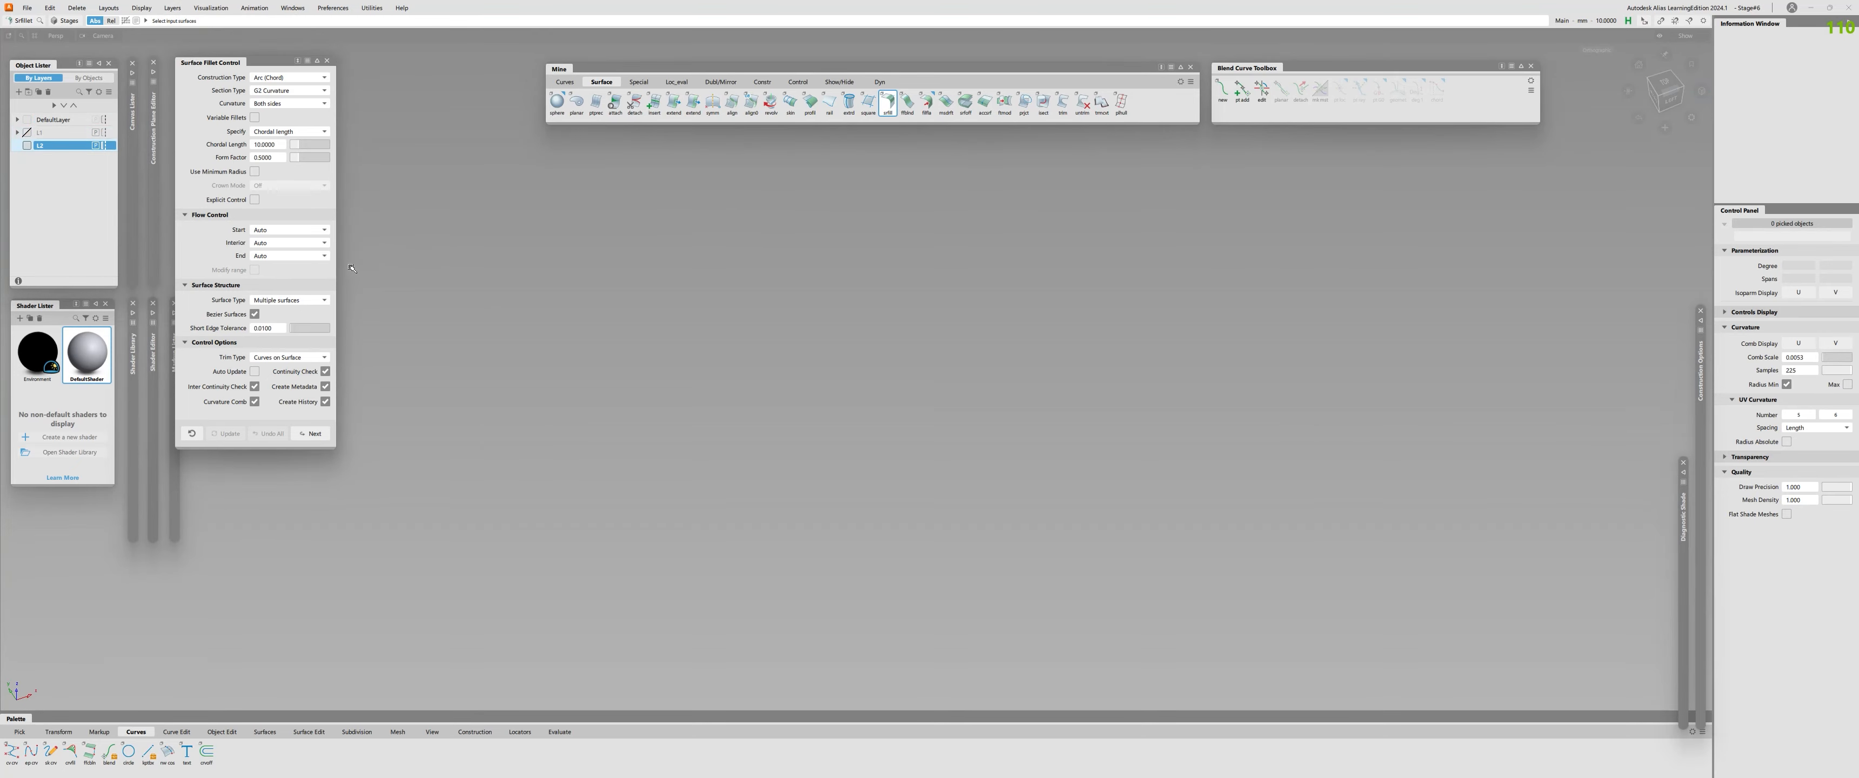
Show the grid and place a plane surface centred on the origin.
{"action": "mouse_move", "coordinate": [881, 370]}
{"action": "right_mouse_down", "text": "ctrl+shift"}
{"action": "mouse_move", "coordinate": [882, 402]}
{"action": "mouse_move", "coordinate": [882, 352]}
{"action": "right_mouse_up", "text": "ctrl+shift"}
{"action": "middle_click_drag", "start_coordinate": [882, 352], "coordinate": [960, 322], "text": "alt+shift"}
{"action": "left_click_drag", "start_coordinate": [959, 322], "coordinate": [890, 490], "text": "alt+shift"}
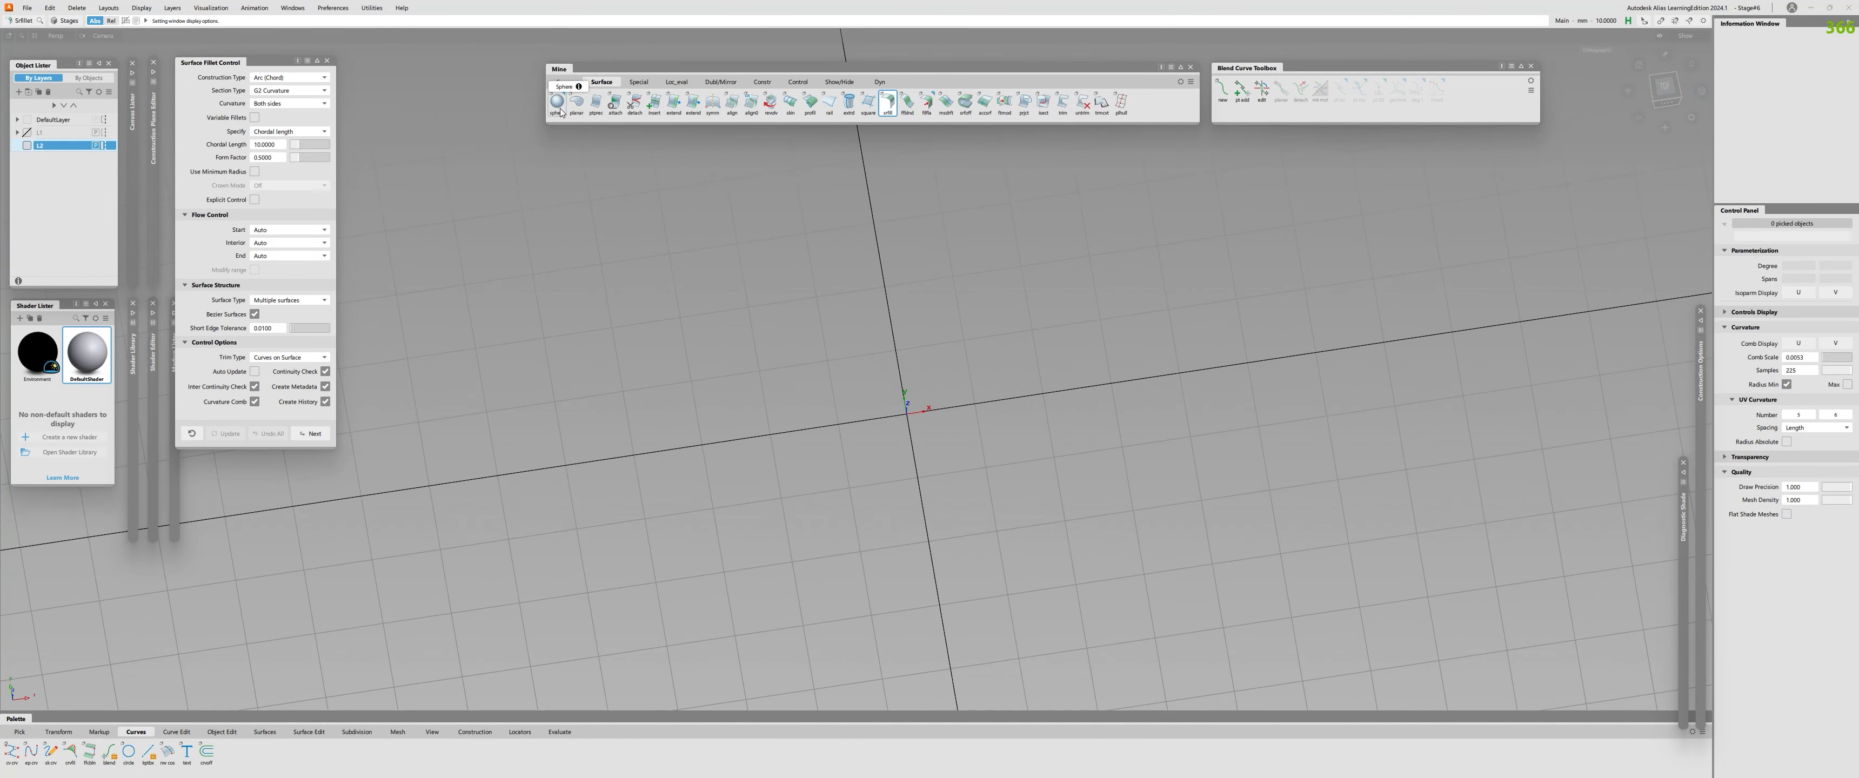
{"action": "left_click_drag", "start_coordinate": [557, 102], "coordinate": [618, 232]}
{"action": "left_click", "coordinate": [904, 415]}
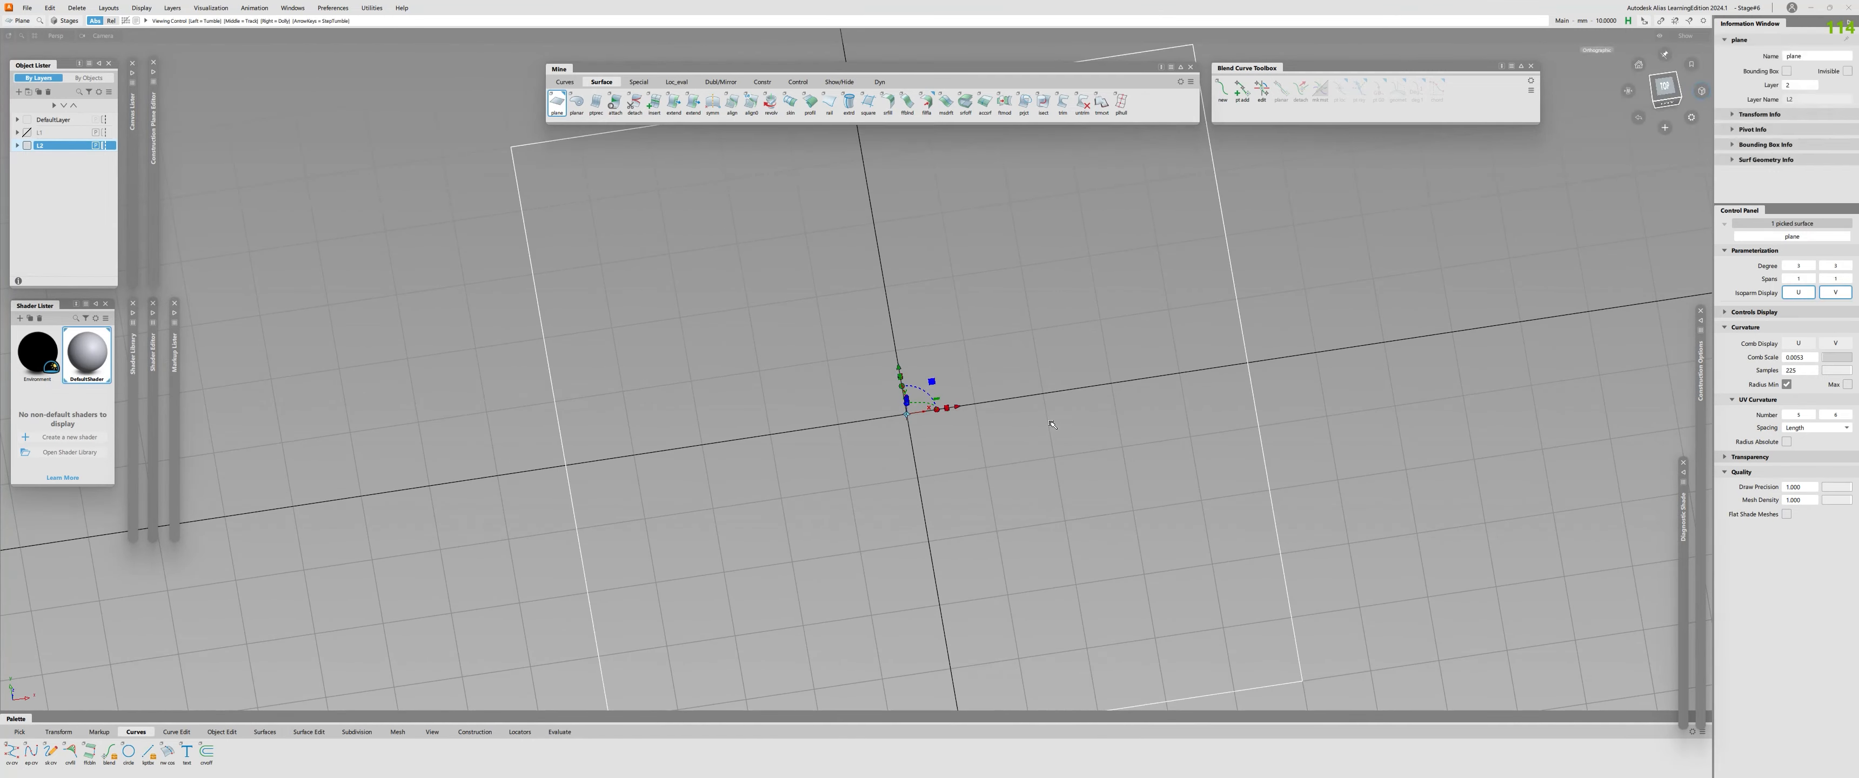
{"action": "right_click_drag", "start_coordinate": [1083, 361], "coordinate": [996, 346], "text": "alt+shift"}
{"action": "right_click_drag", "start_coordinate": [1162, 325], "coordinate": [1117, 310], "text": "alt+shift"}
{"action": "left_click_drag", "start_coordinate": [1117, 310], "coordinate": [1117, 277], "text": "alt+shift"}
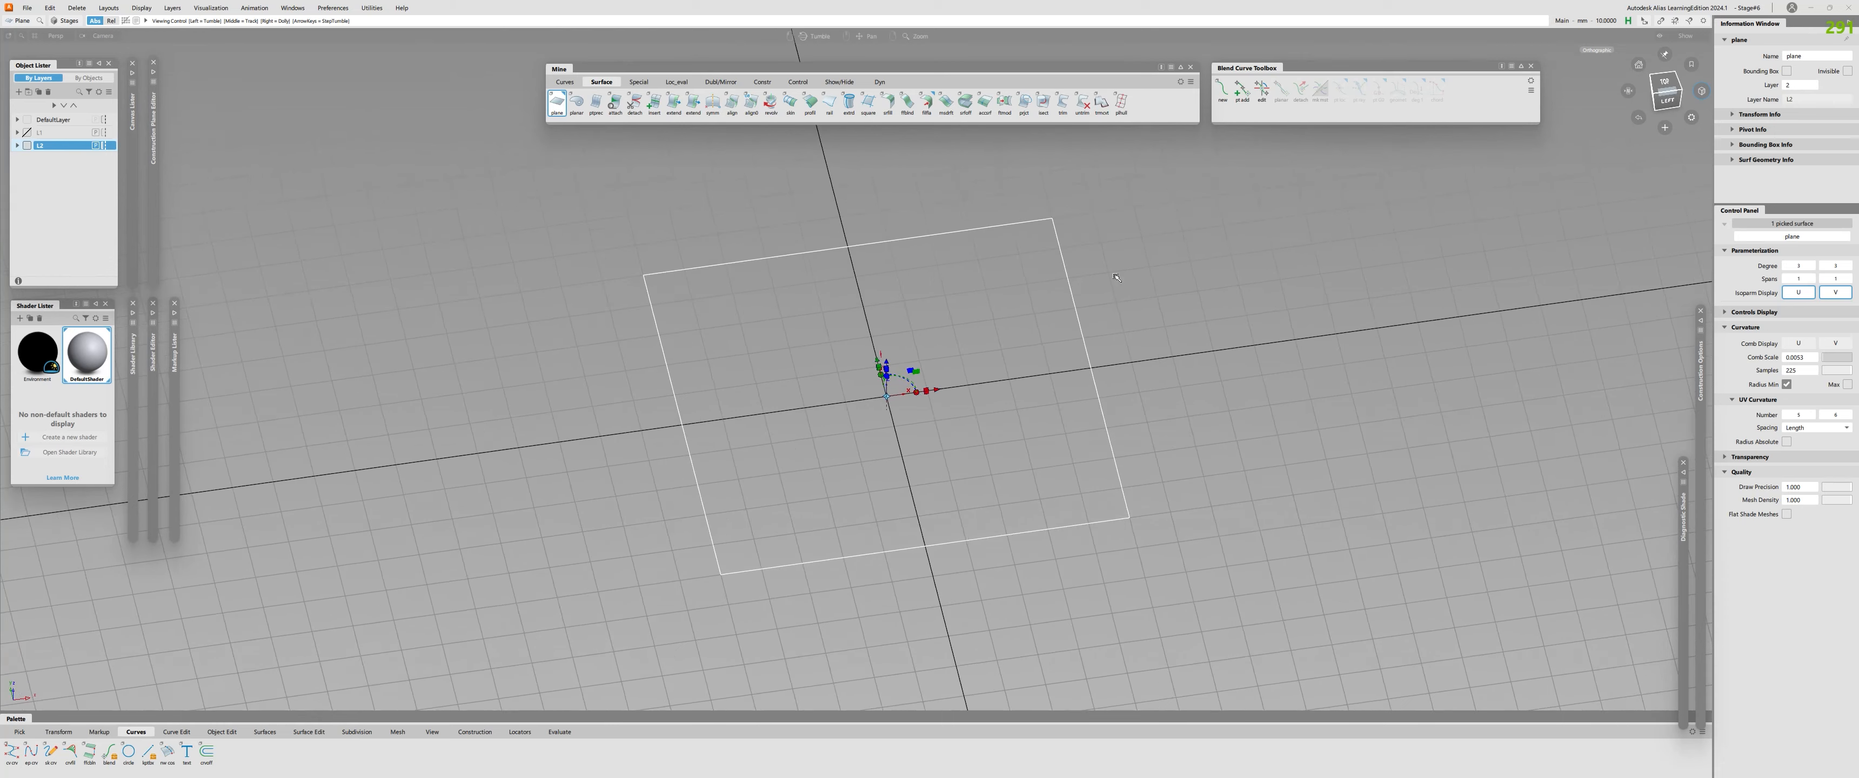
Place a second plane of the same size beside the first one along the X axis so they share an edge.
{"action": "left_click", "coordinate": [1295, 340], "text": "alt"}
{"action": "right_click_drag", "start_coordinate": [1291, 339], "coordinate": [1255, 333], "text": "alt+shift"}
{"action": "left_click_drag", "start_coordinate": [1255, 334], "coordinate": [1248, 306], "text": "alt+shift"}
{"action": "left_click_drag", "start_coordinate": [1068, 332], "coordinate": [1024, 339], "text": "ctrl+shift"}
Select both planes and move them together along the X axis so the midpoint of their shared edge sits on the origin.
{"action": "left_click", "coordinate": [984, 345]}
{"action": "left_click", "coordinate": [1100, 365]}
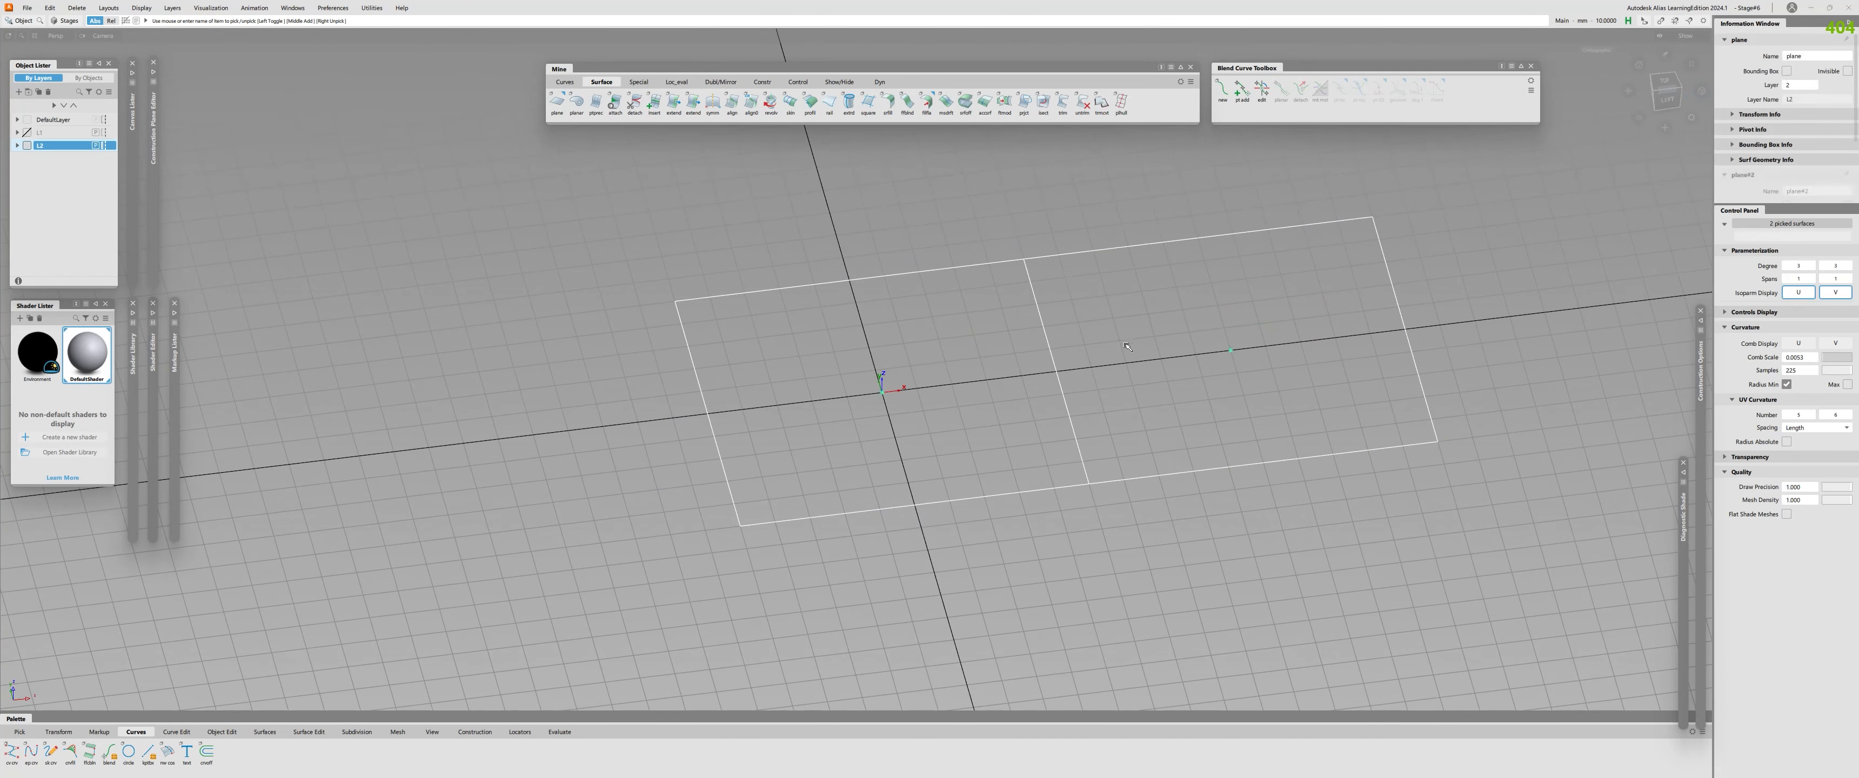
{"action": "mouse_move", "coordinate": [1097, 367]}
{"action": "right_mouse_down", "text": "ctrl+shift"}
{"action": "mouse_move", "coordinate": [1133, 368]}
{"action": "mouse_move", "coordinate": [1061, 371]}
{"action": "right_mouse_up", "text": "ctrl+shift"}
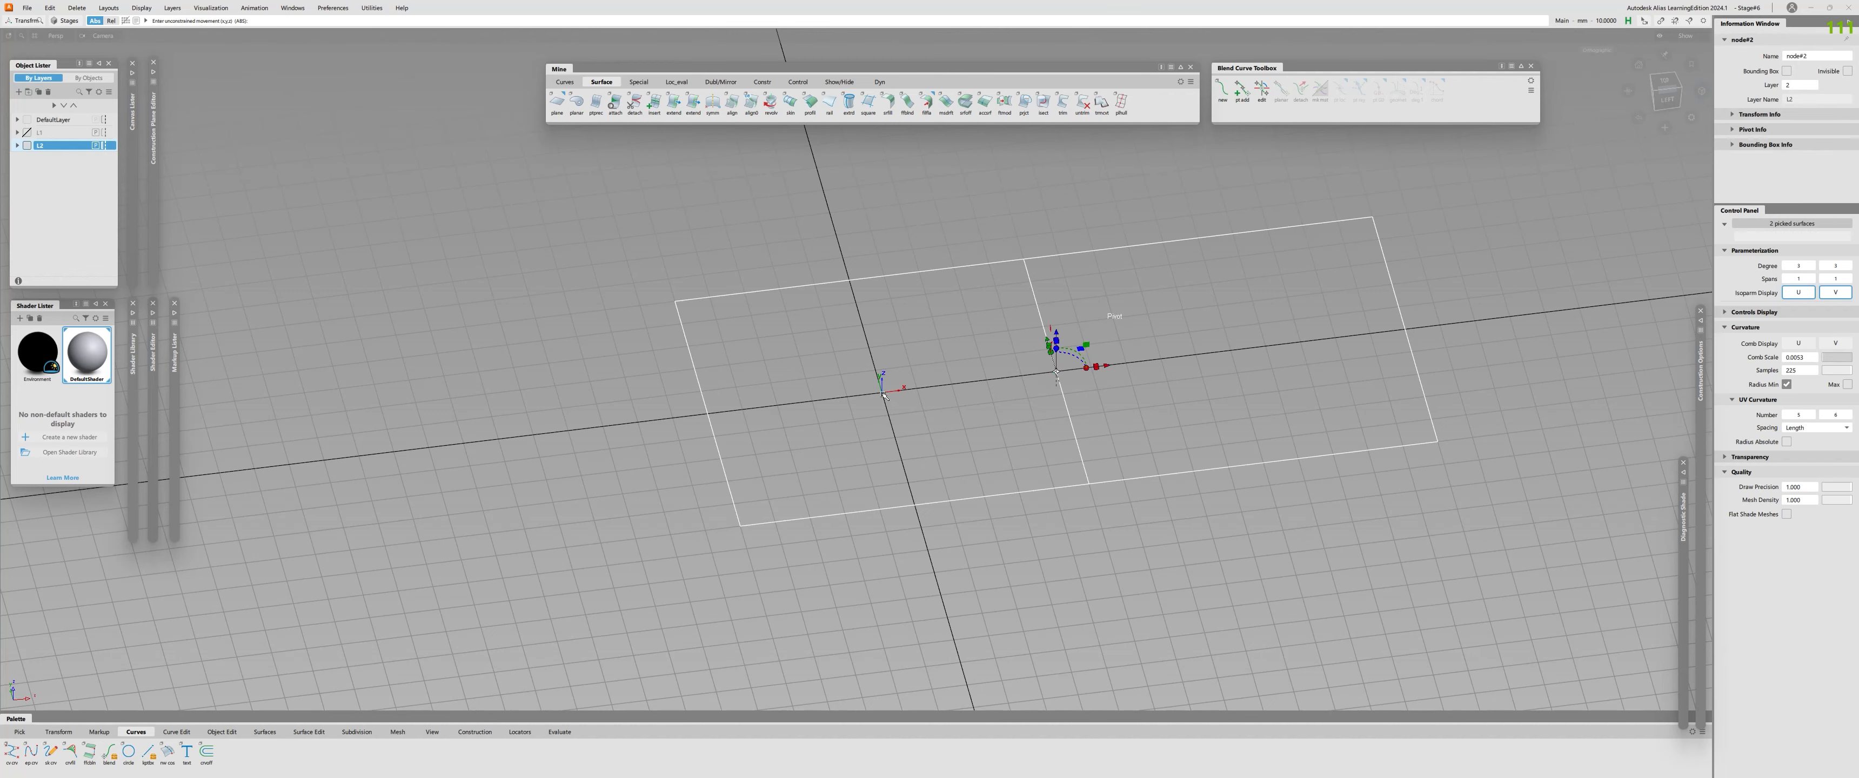
{"action": "left_click_drag", "start_coordinate": [1056, 371], "coordinate": [882, 392], "text": "alt"}
{"action": "left_click_drag", "start_coordinate": [881, 392], "coordinate": [872, 368], "text": "alt+shift"}
{"action": "left_click_drag", "start_coordinate": [870, 375], "coordinate": [852, 440], "text": "ctrl+shift"}
Display the two planes shaded with their control vertices and hulls, and hide the grid.
{"action": "left_click", "coordinate": [893, 422]}
{"action": "left_click", "coordinate": [898, 433]}
{"action": "left_click", "coordinate": [923, 434]}
{"action": "left_click", "coordinate": [938, 481]}
{"action": "left_click", "coordinate": [951, 376]}
{"action": "mouse_move", "coordinate": [951, 366]}
{"action": "middle_mouse_down", "text": "ctrl+shift"}
{"action": "mouse_move", "coordinate": [924, 392]}
{"action": "mouse_move", "coordinate": [941, 391]}
{"action": "middle_mouse_up", "text": "ctrl+shift"}
{"action": "mouse_move", "coordinate": [931, 397]}
{"action": "left_mouse_down", "text": "alt+shift"}
{"action": "mouse_move", "coordinate": [890, 401]}
{"action": "mouse_move", "coordinate": [863, 486]}
{"action": "left_mouse_up", "text": "alt+shift"}
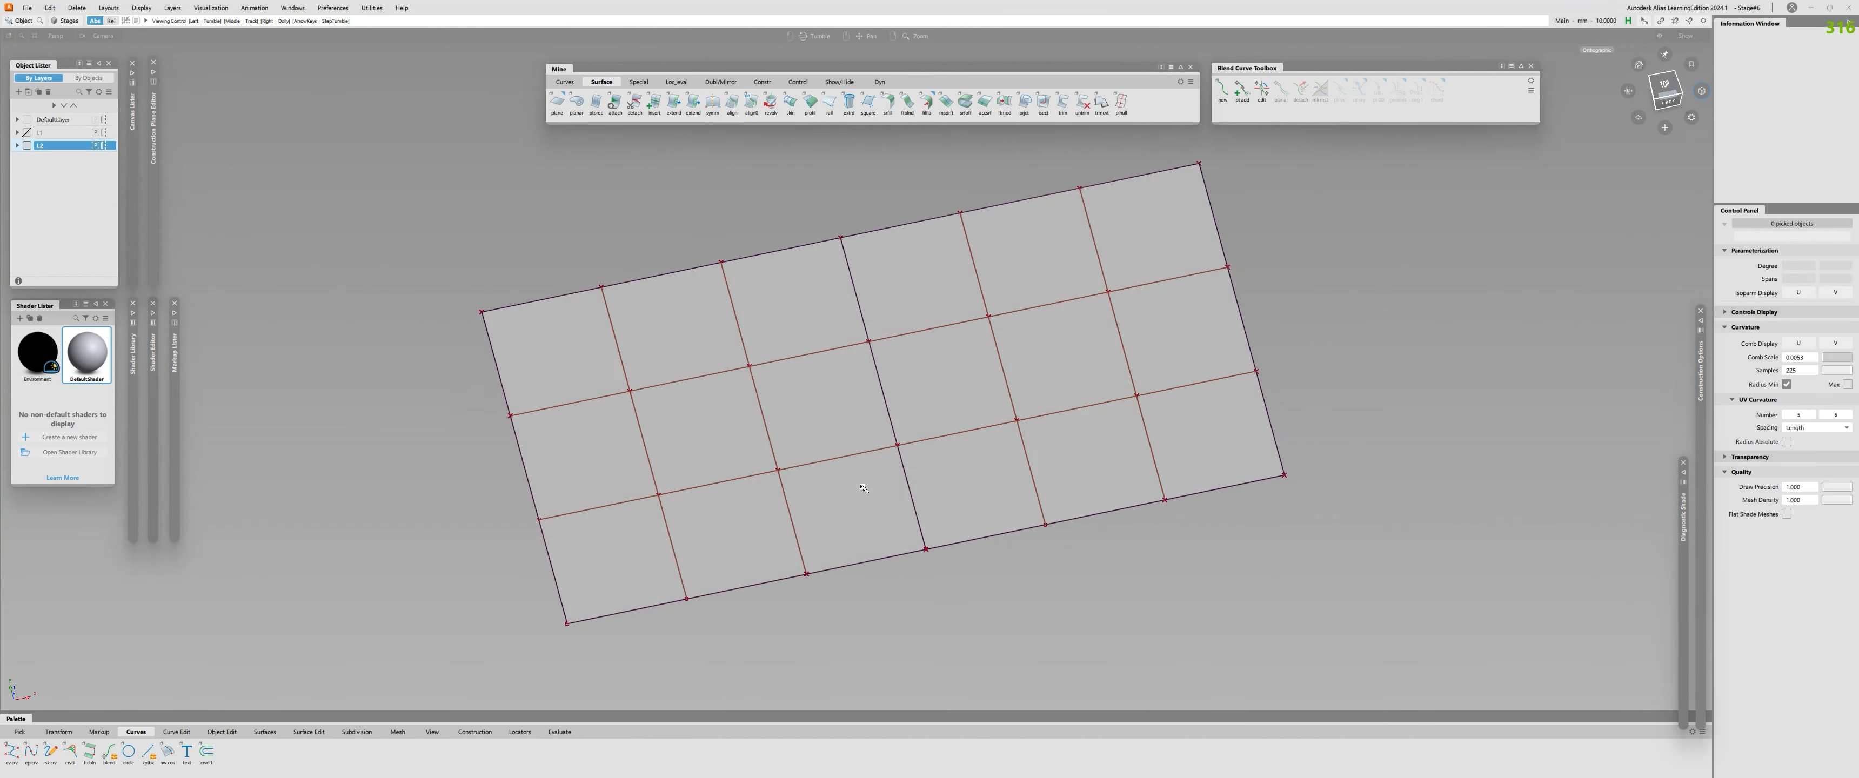
{"action": "right_click_drag", "start_coordinate": [863, 486], "coordinate": [909, 447], "text": "alt+shift"}
{"action": "mouse_move", "coordinate": [902, 425]}
{"action": "left_mouse_down", "text": "alt+shift"}
{"action": "mouse_move", "coordinate": [888, 401]}
{"action": "mouse_move", "coordinate": [833, 409]}
{"action": "mouse_move", "coordinate": [820, 382]}
{"action": "mouse_move", "coordinate": [740, 380]}
{"action": "mouse_move", "coordinate": [676, 306]}
{"action": "mouse_move", "coordinate": [860, 429]}
{"action": "left_mouse_up", "text": "alt+shift"}
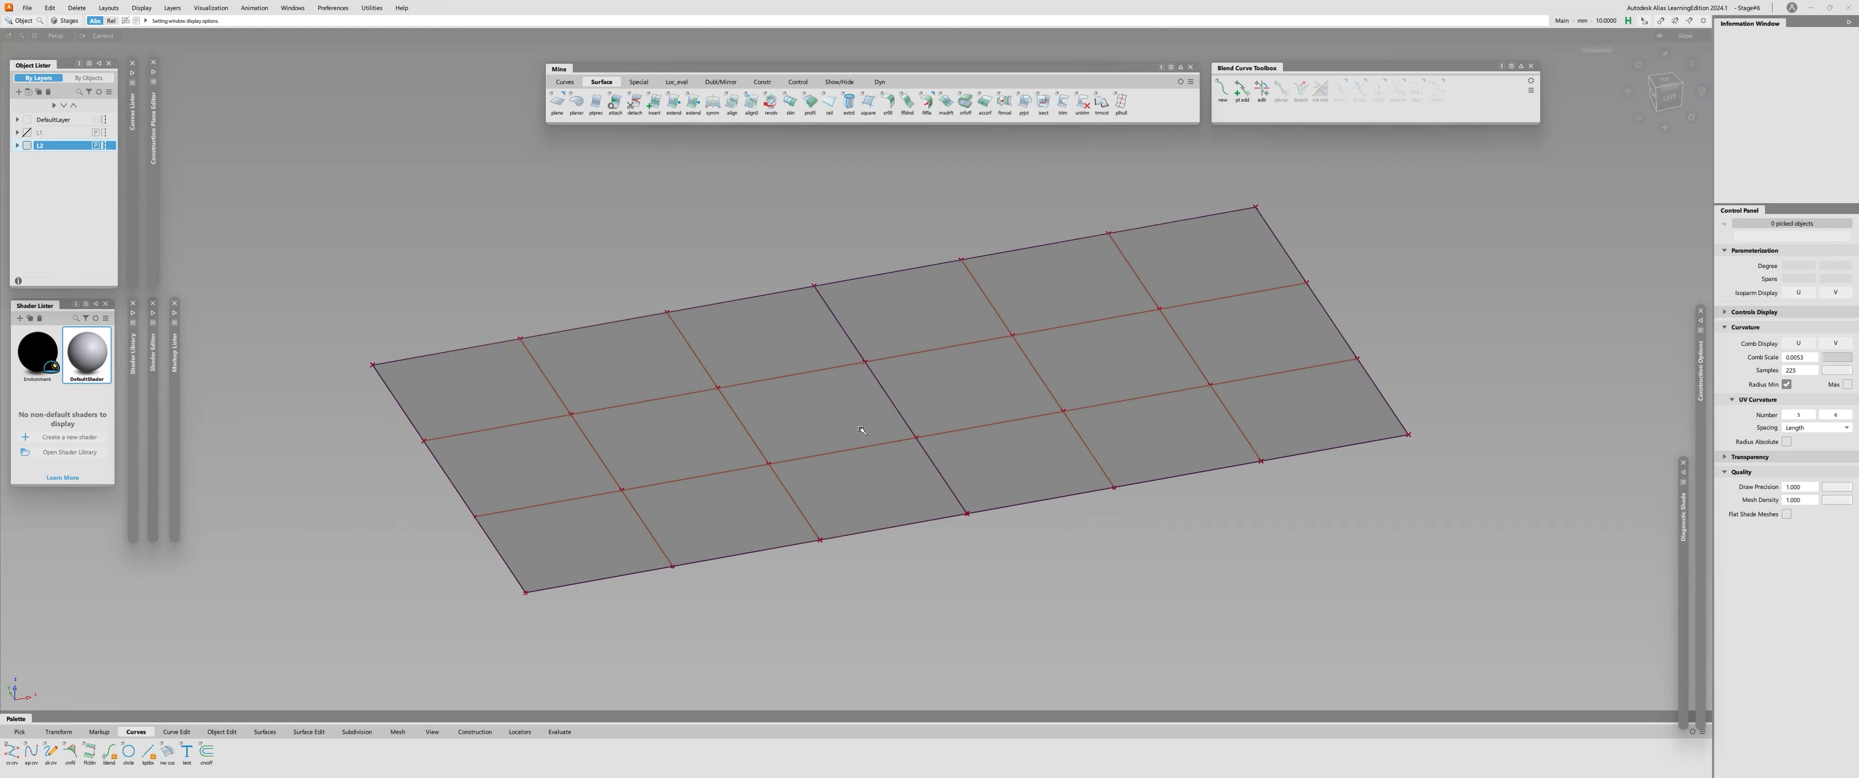
{"action": "left_click_drag", "start_coordinate": [863, 428], "coordinate": [815, 507], "text": "alt+shift"}
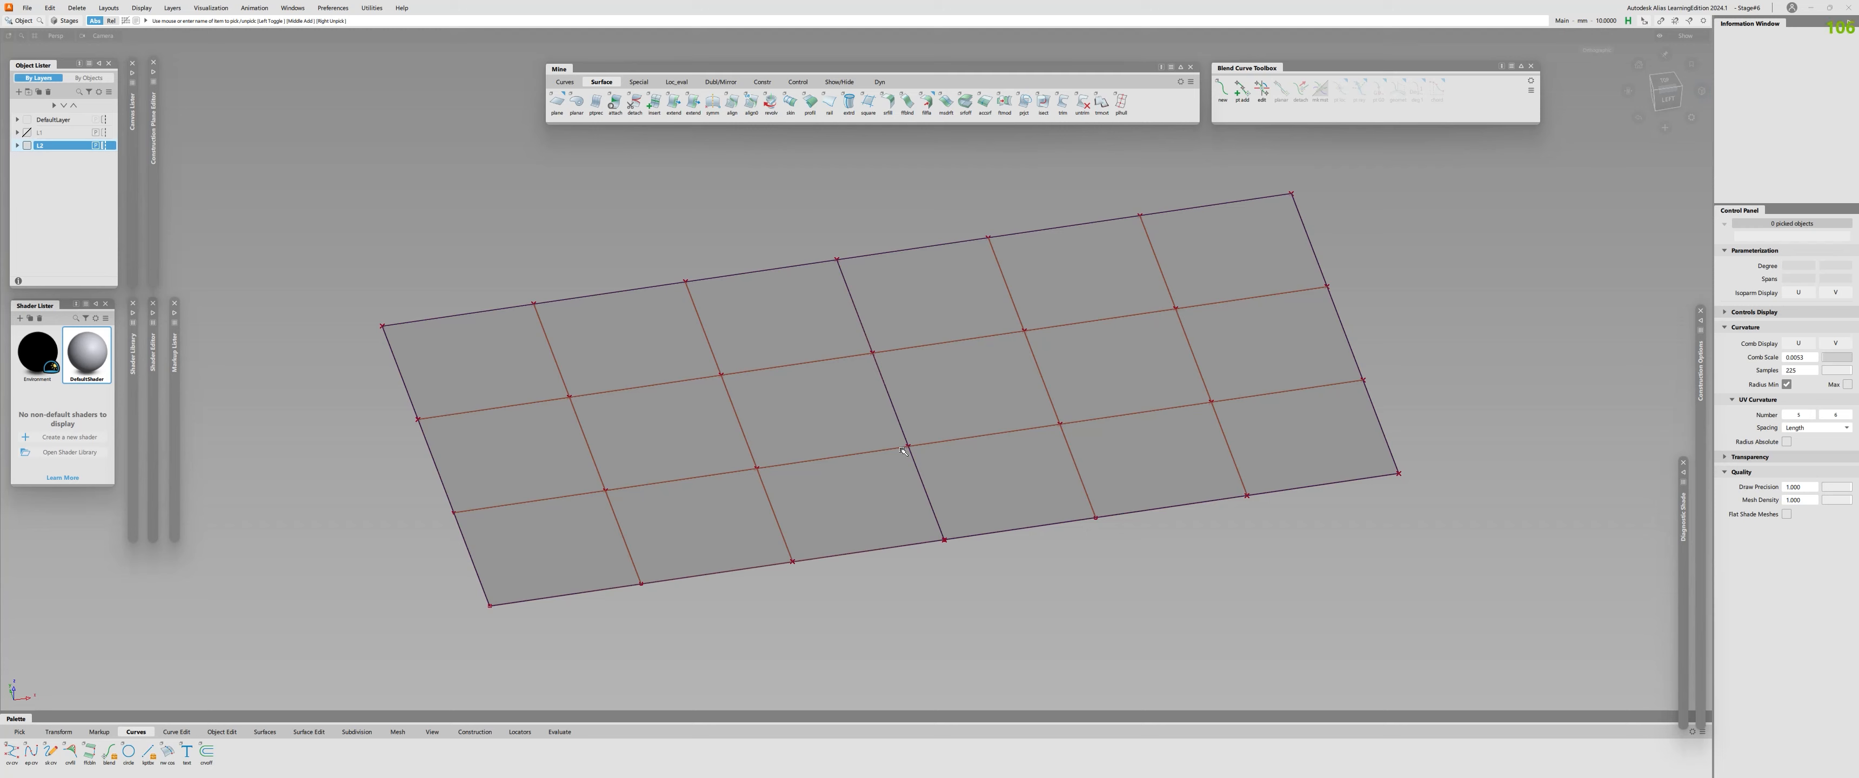
Run a surface continuity check on the shared edge between the two planes.
{"action": "key", "text": "c"}
{"action": "left_click", "coordinate": [876, 367]}
{"action": "left_click_drag", "start_coordinate": [876, 368], "coordinate": [802, 315], "text": "alt+shift"}
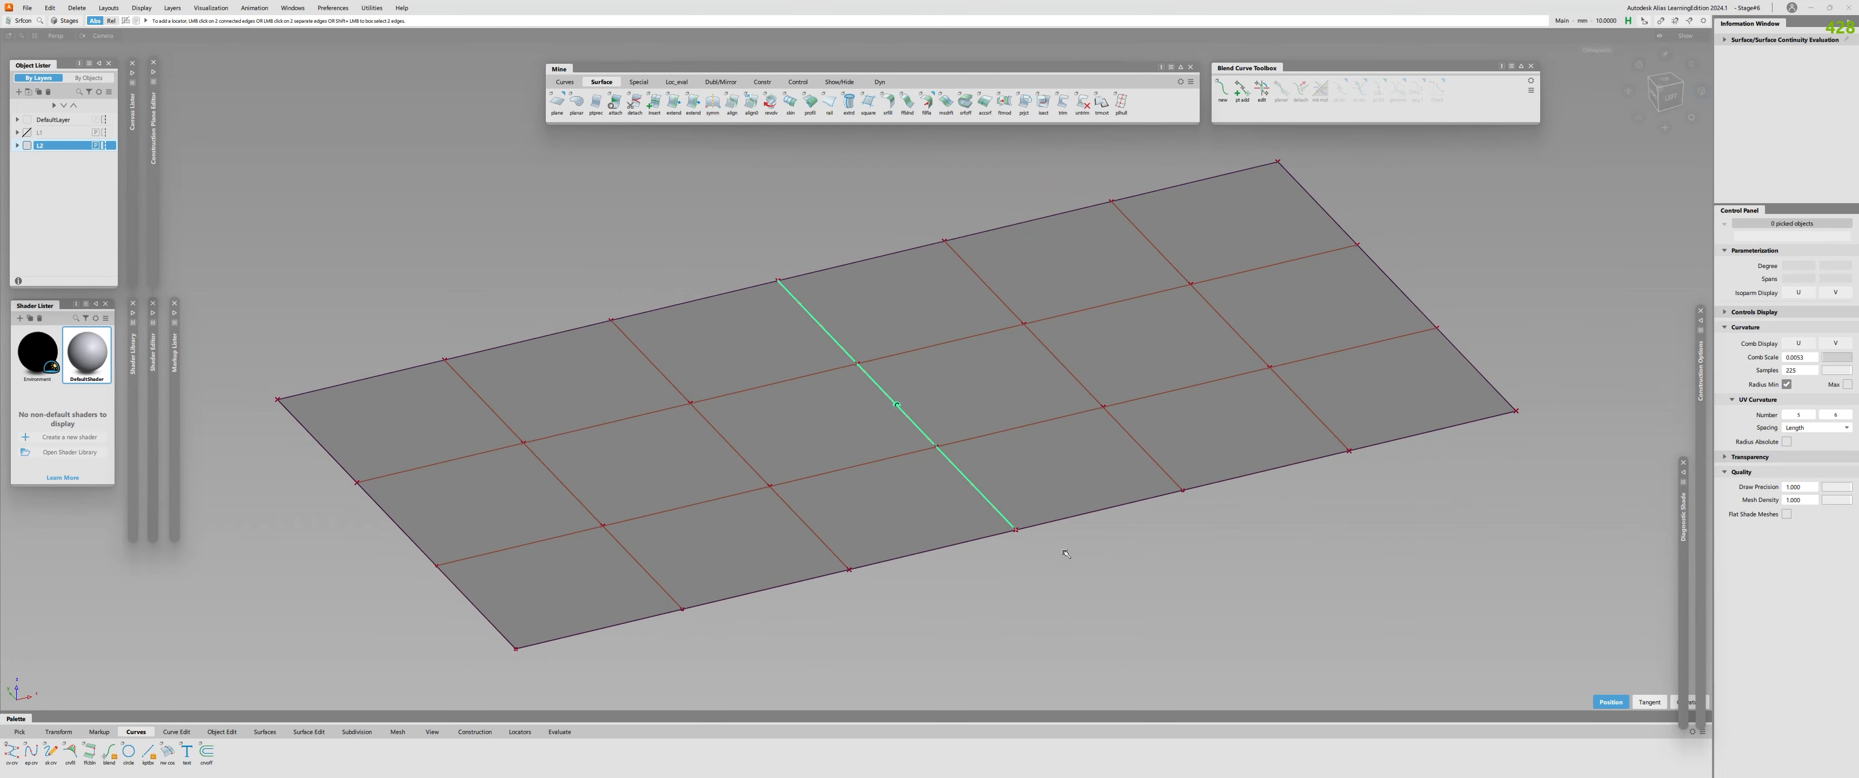
{"action": "left_click_drag", "start_coordinate": [1065, 552], "coordinate": [772, 473], "text": "alt+shift"}
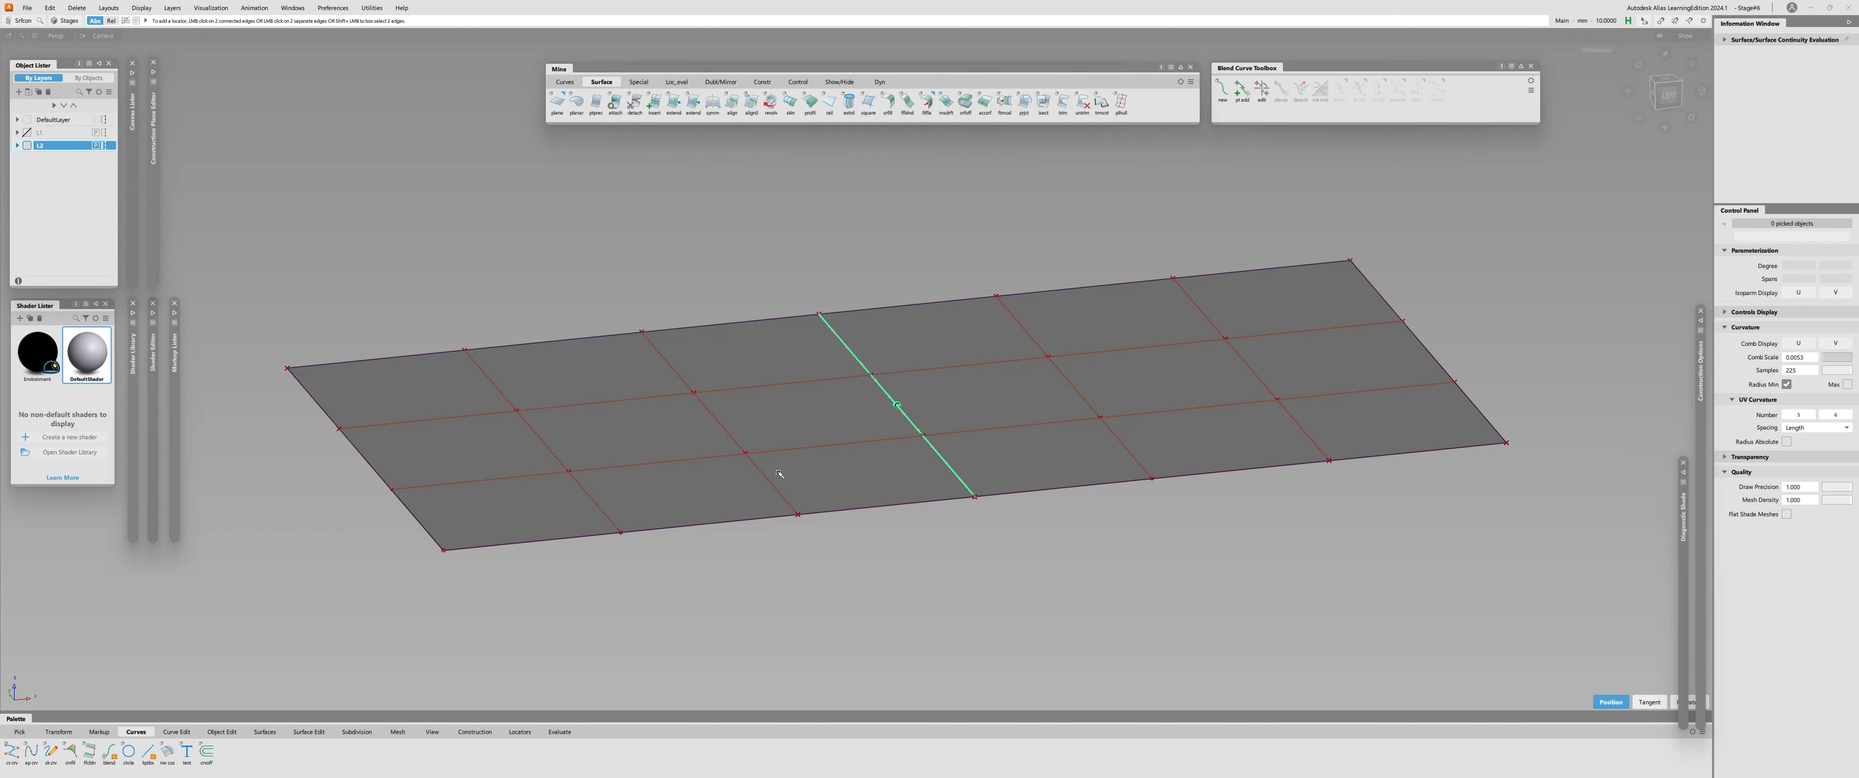
Select both planes and open the construction options to examine the continuity tolerances.
{"action": "left_click_drag", "start_coordinate": [822, 441], "coordinate": [736, 299], "text": "alt+shift"}
{"action": "left_click", "coordinate": [646, 435]}
{"action": "left_click", "coordinate": [1045, 403]}
{"action": "left_click_drag", "start_coordinate": [888, 402], "coordinate": [917, 490], "text": "alt+shift"}
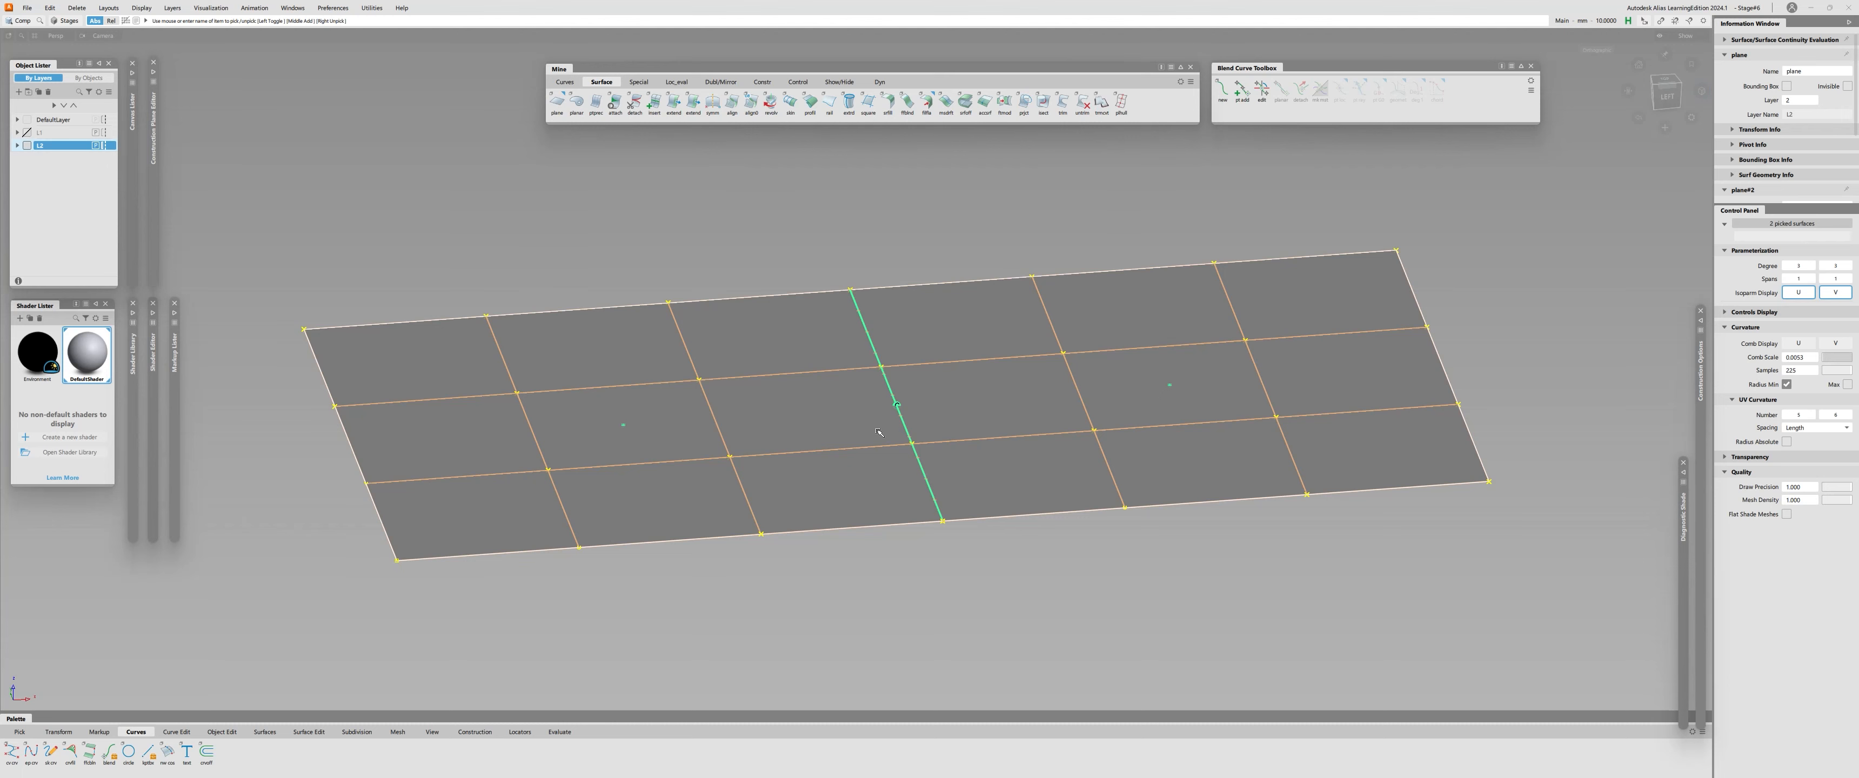
{"action": "left_click", "coordinate": [1702, 368]}
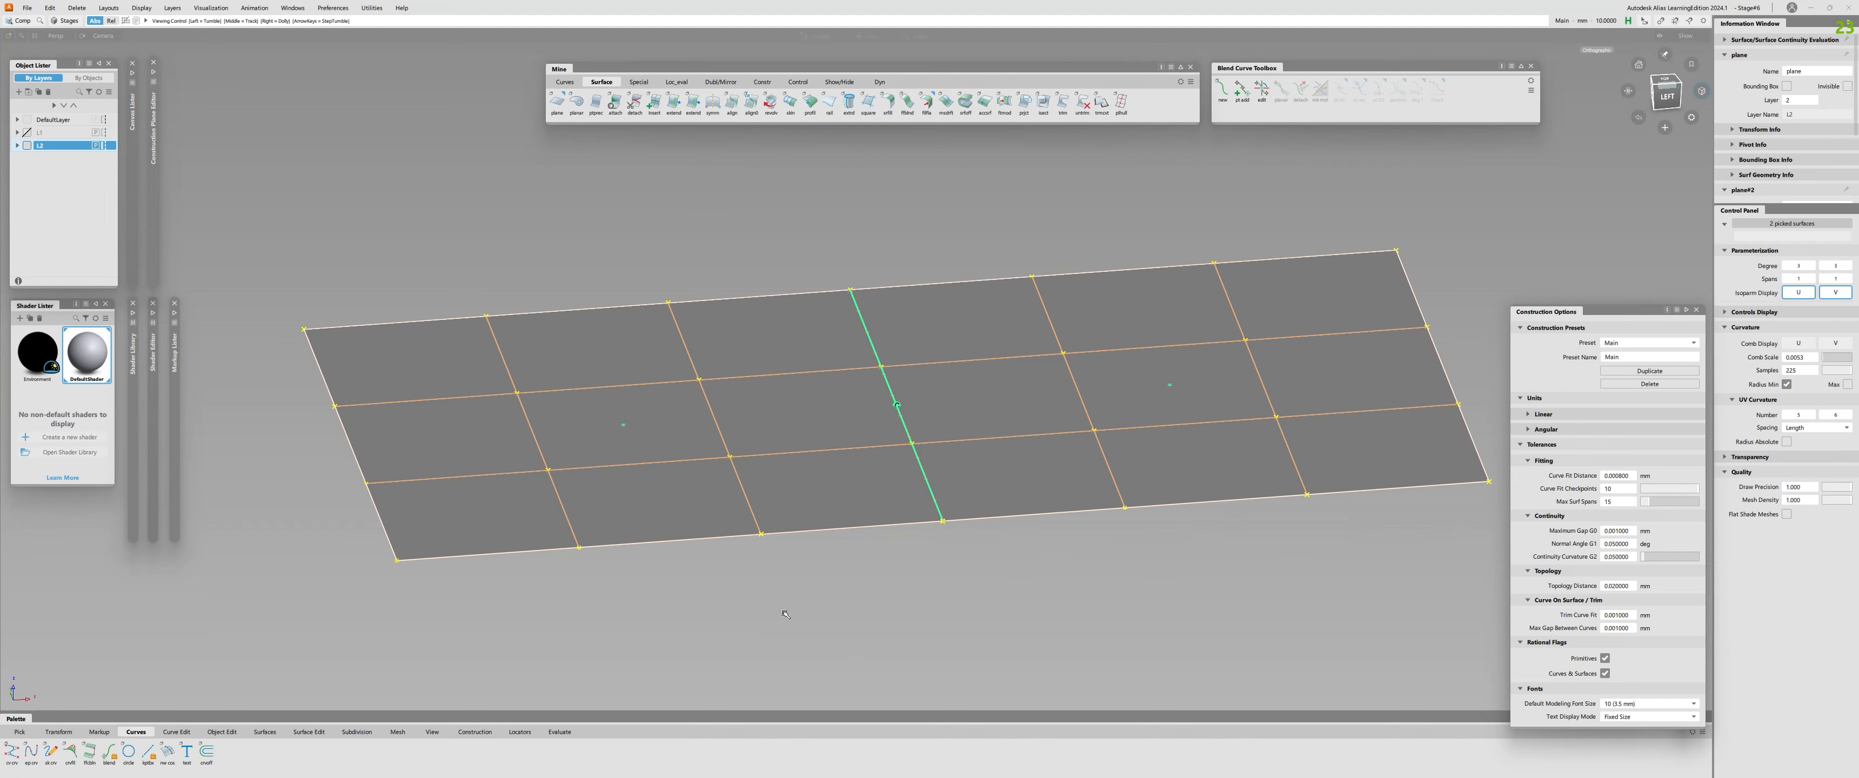
{"action": "right_click_drag", "start_coordinate": [784, 610], "coordinate": [746, 577], "text": "alt+shift"}
{"action": "left_click_drag", "start_coordinate": [747, 578], "coordinate": [859, 468], "text": "alt+shift"}
{"action": "key", "text": "alt+0"}
{"action": "right_click_drag", "start_coordinate": [854, 460], "coordinate": [896, 430], "text": "alt+shift"}
{"action": "key", "text": "alt+0"}
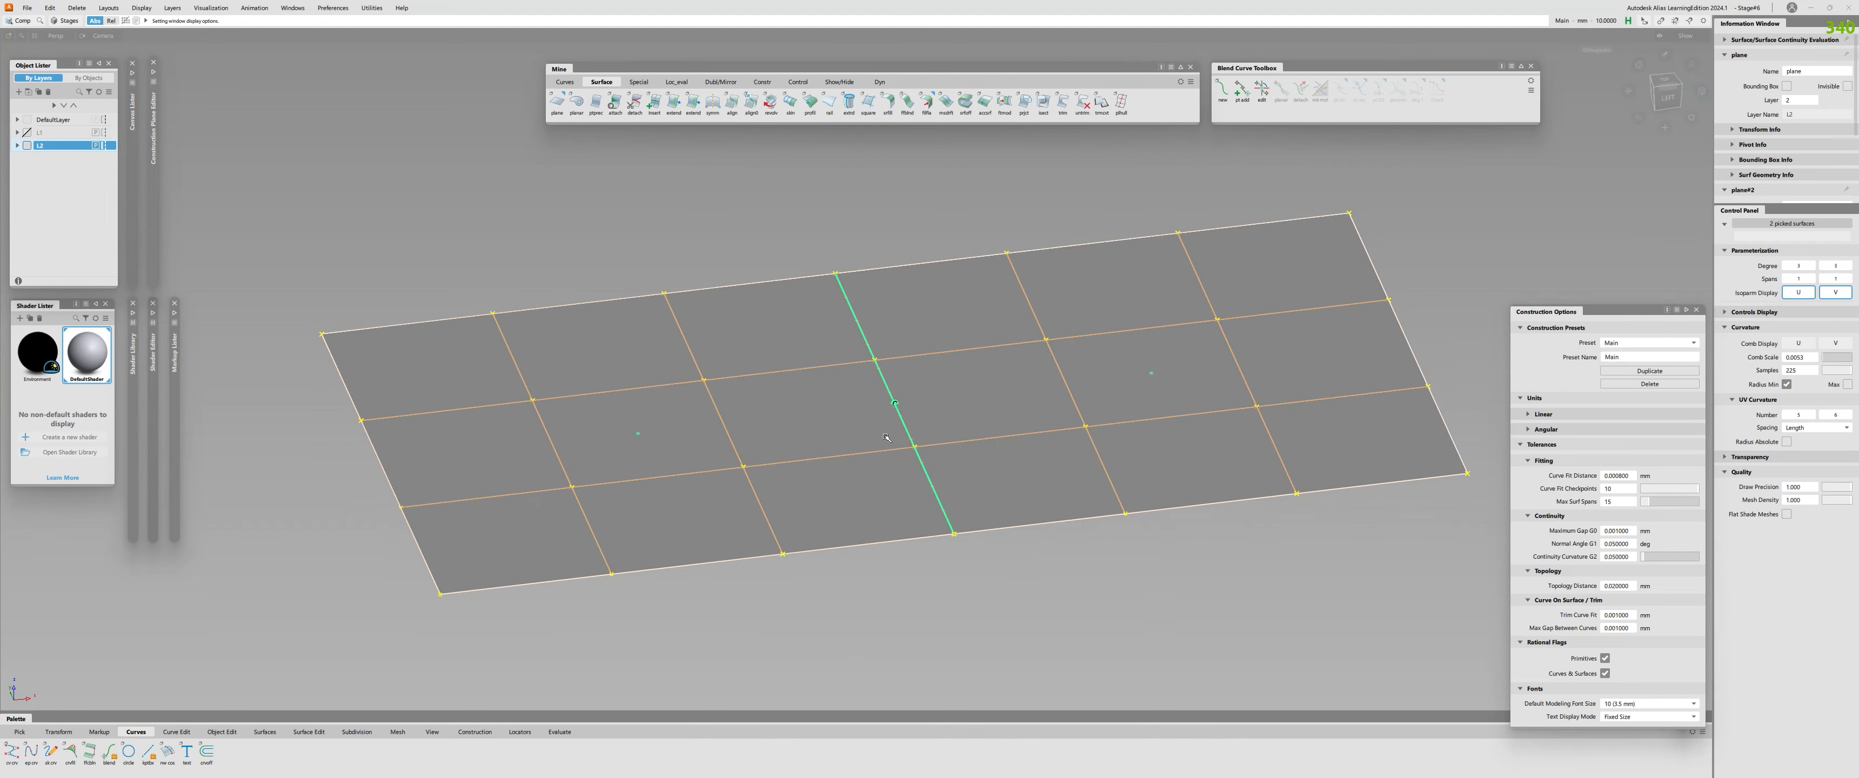
{"action": "left_click_drag", "start_coordinate": [897, 431], "coordinate": [885, 473], "text": "alt+shift"}
{"action": "right_click_drag", "start_coordinate": [888, 531], "coordinate": [883, 505], "text": "alt+shift"}
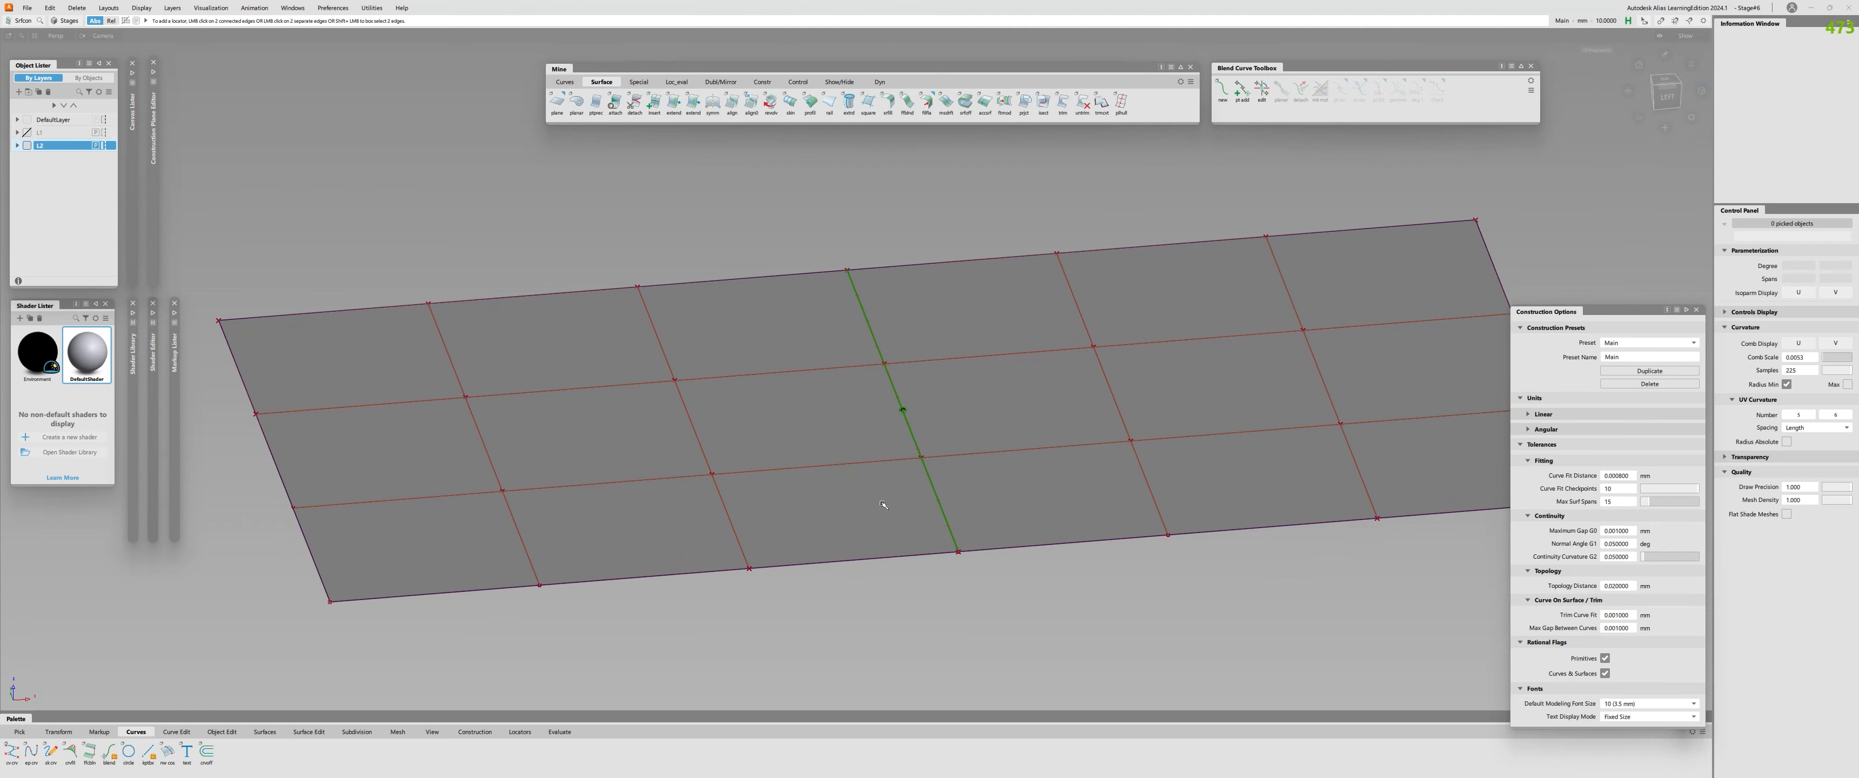
Open the surface continuity options and accept G2 Curvature Continuity with spacing checked by # Per Span.
{"action": "left_click", "coordinate": [20, 24]}
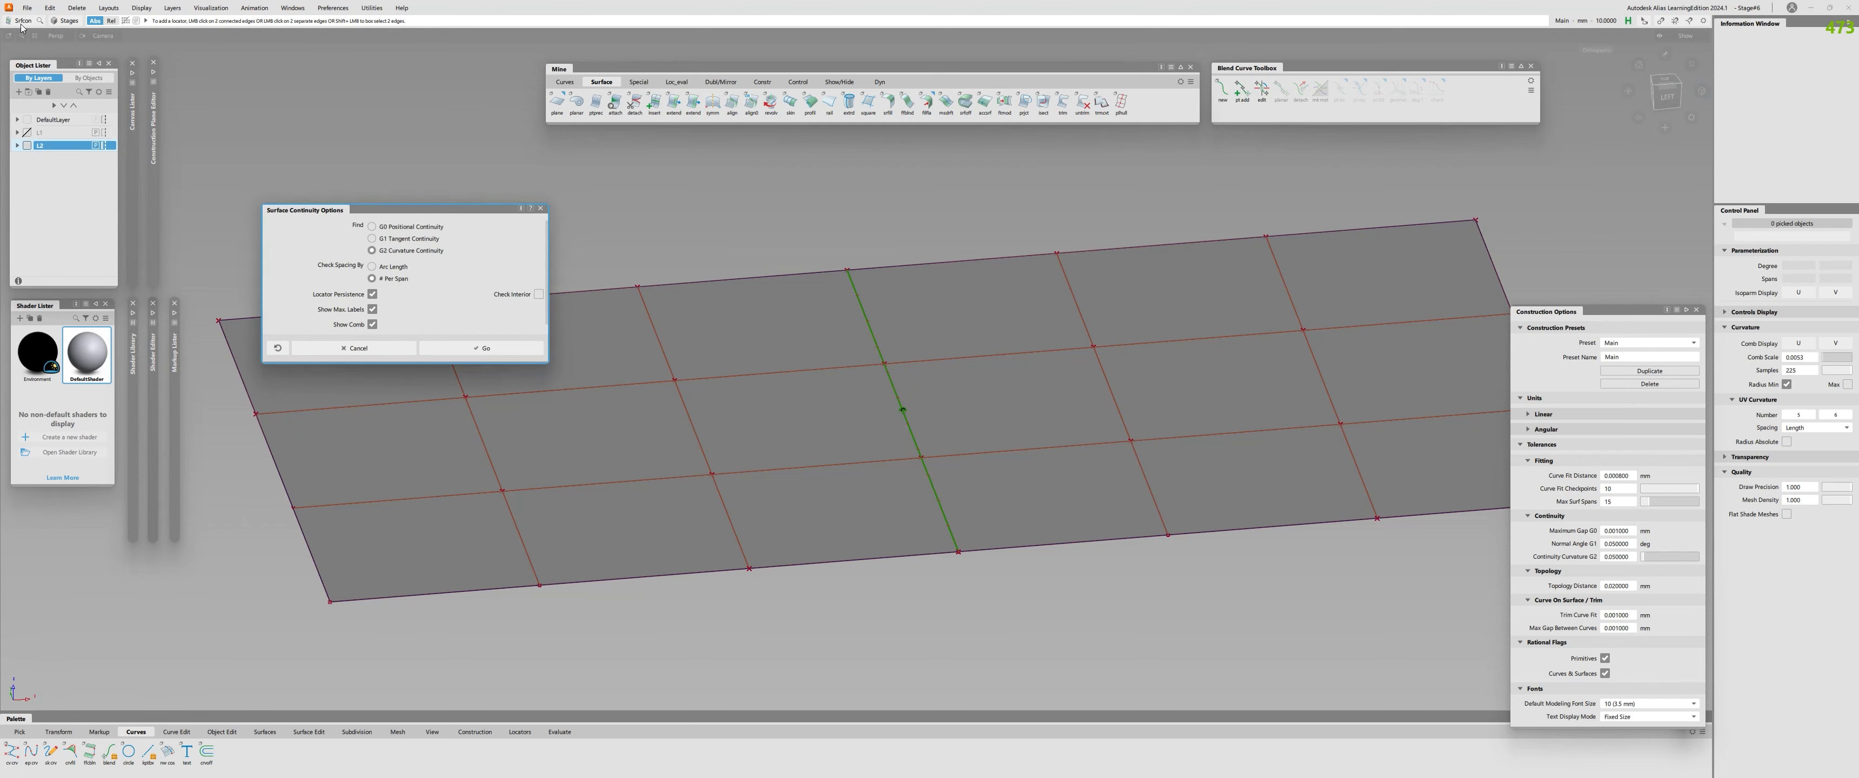
{"action": "left_click_drag", "start_coordinate": [403, 211], "coordinate": [564, 245]}
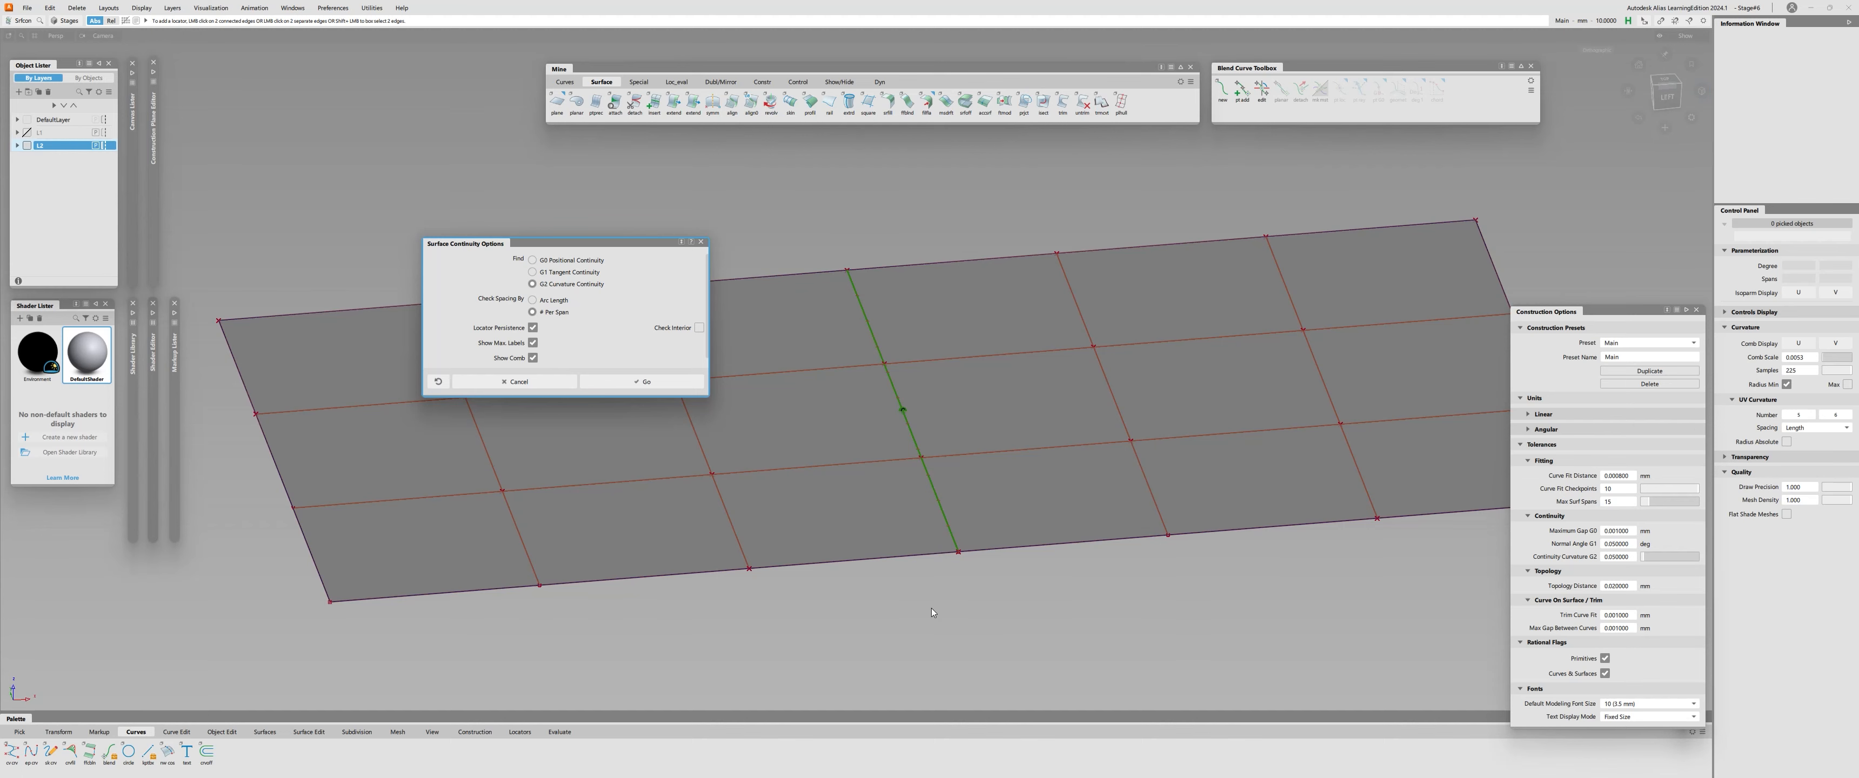
{"action": "left_click", "coordinate": [657, 387]}
Toggle the planes' display off and on to examine the continuity locator along their shared edge.
{"action": "scroll", "coordinate": [987, 325], "scroll_direction": "up", "scroll_amount": 5}
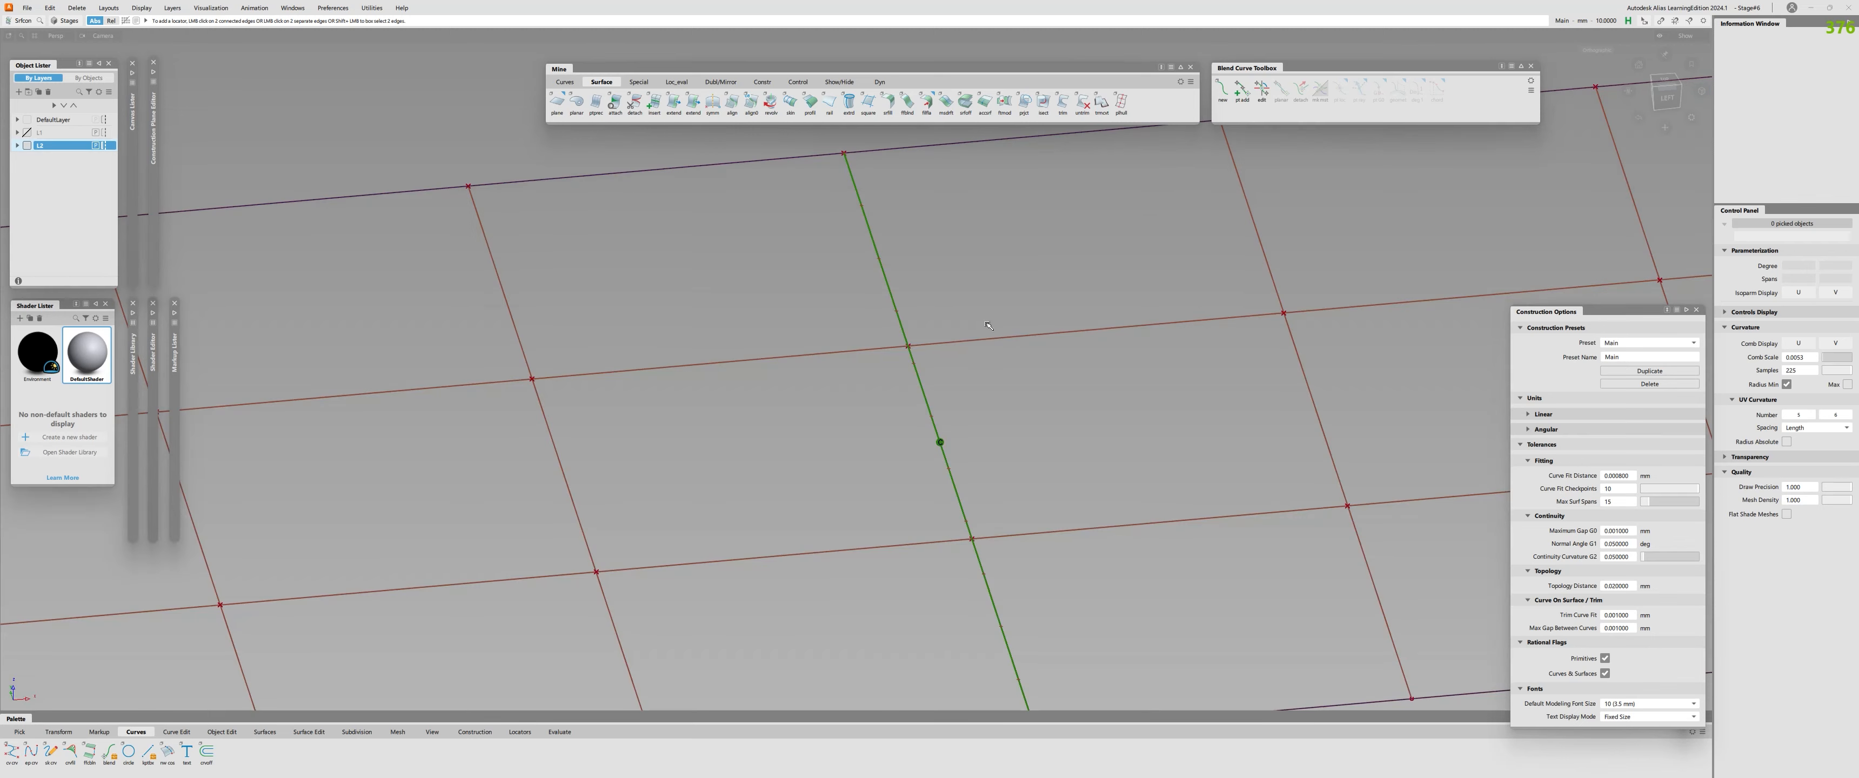
{"action": "left_click_drag", "start_coordinate": [905, 404], "coordinate": [951, 352], "text": "alt+shift"}
{"action": "key", "text": "m"}
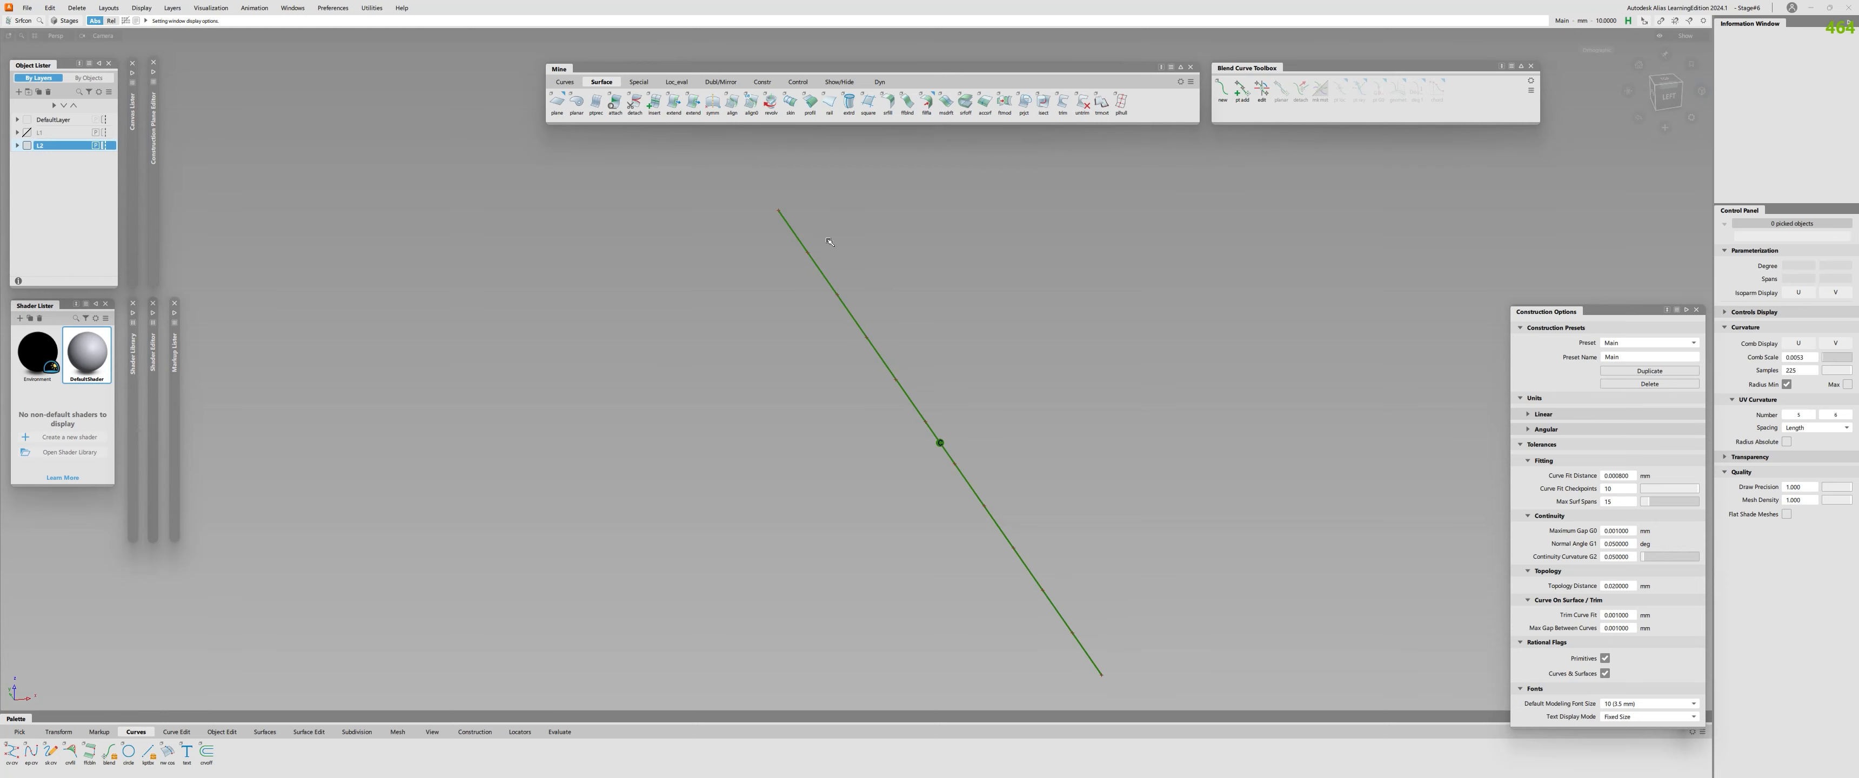
{"action": "left_click_drag", "start_coordinate": [830, 242], "coordinate": [945, 628], "text": "alt+shift"}
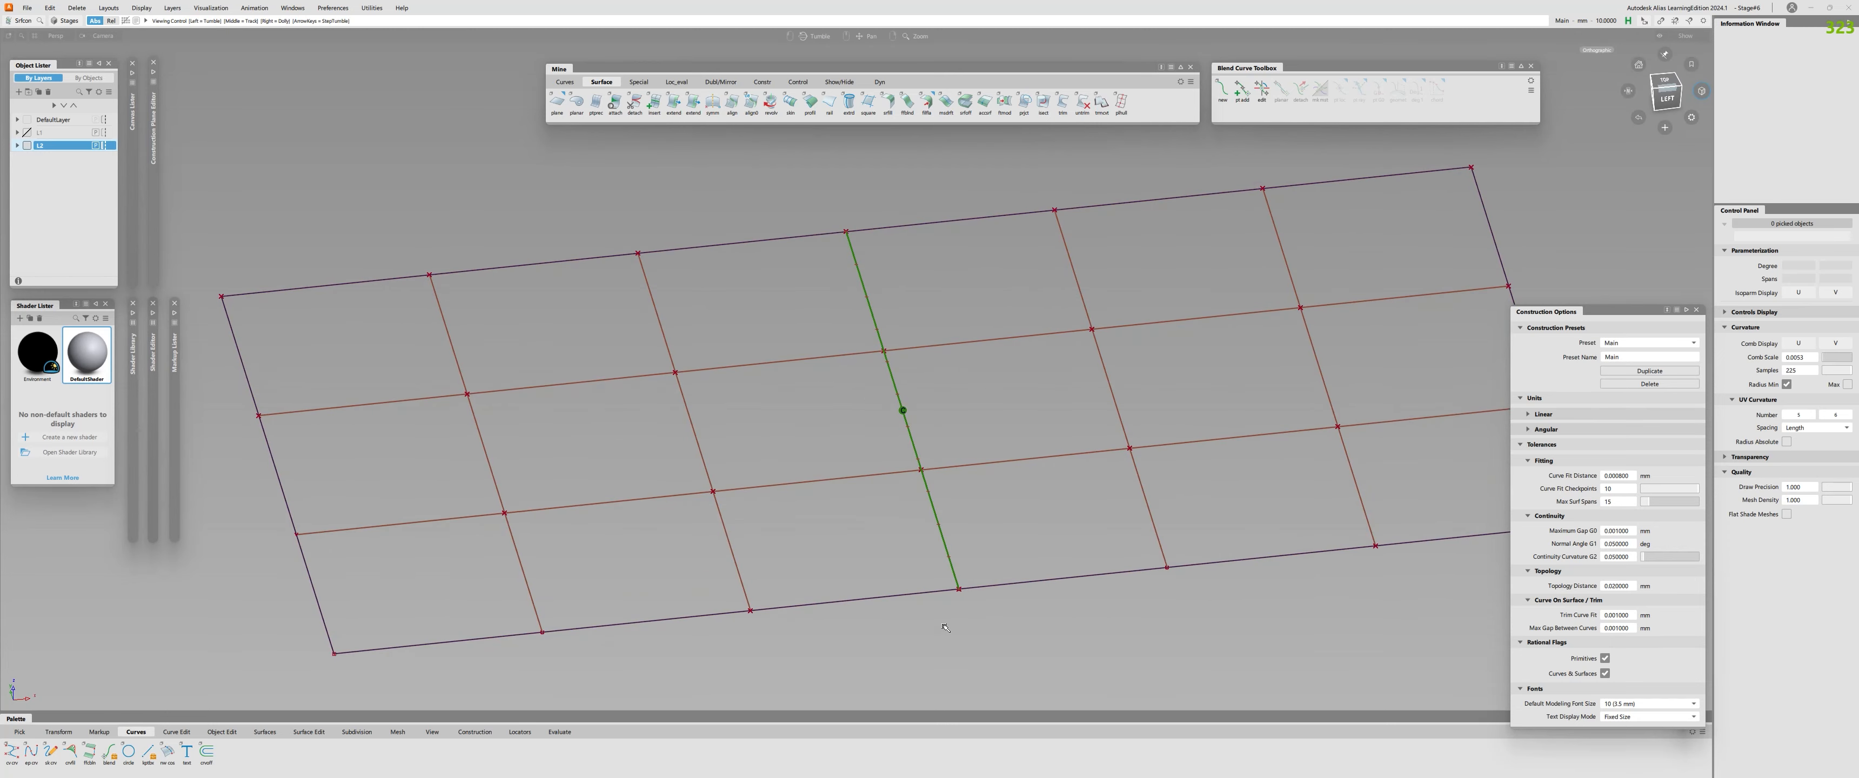
{"action": "left_click_drag", "start_coordinate": [873, 563], "coordinate": [888, 489], "text": "alt+shift"}
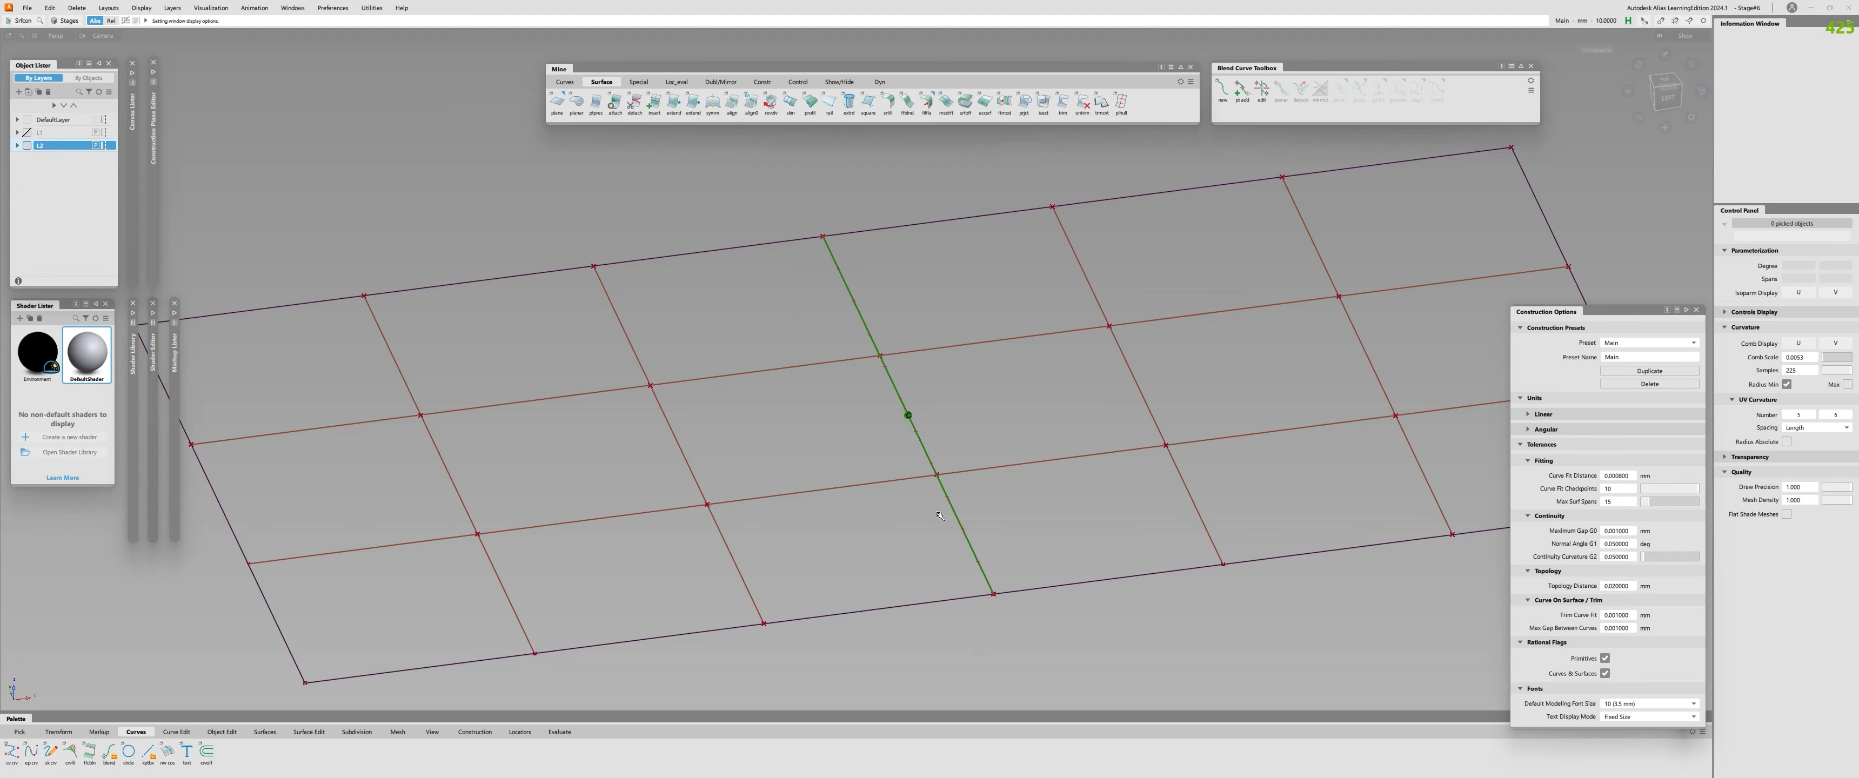
{"action": "scroll", "coordinate": [940, 515], "scroll_direction": "down", "scroll_amount": 3}
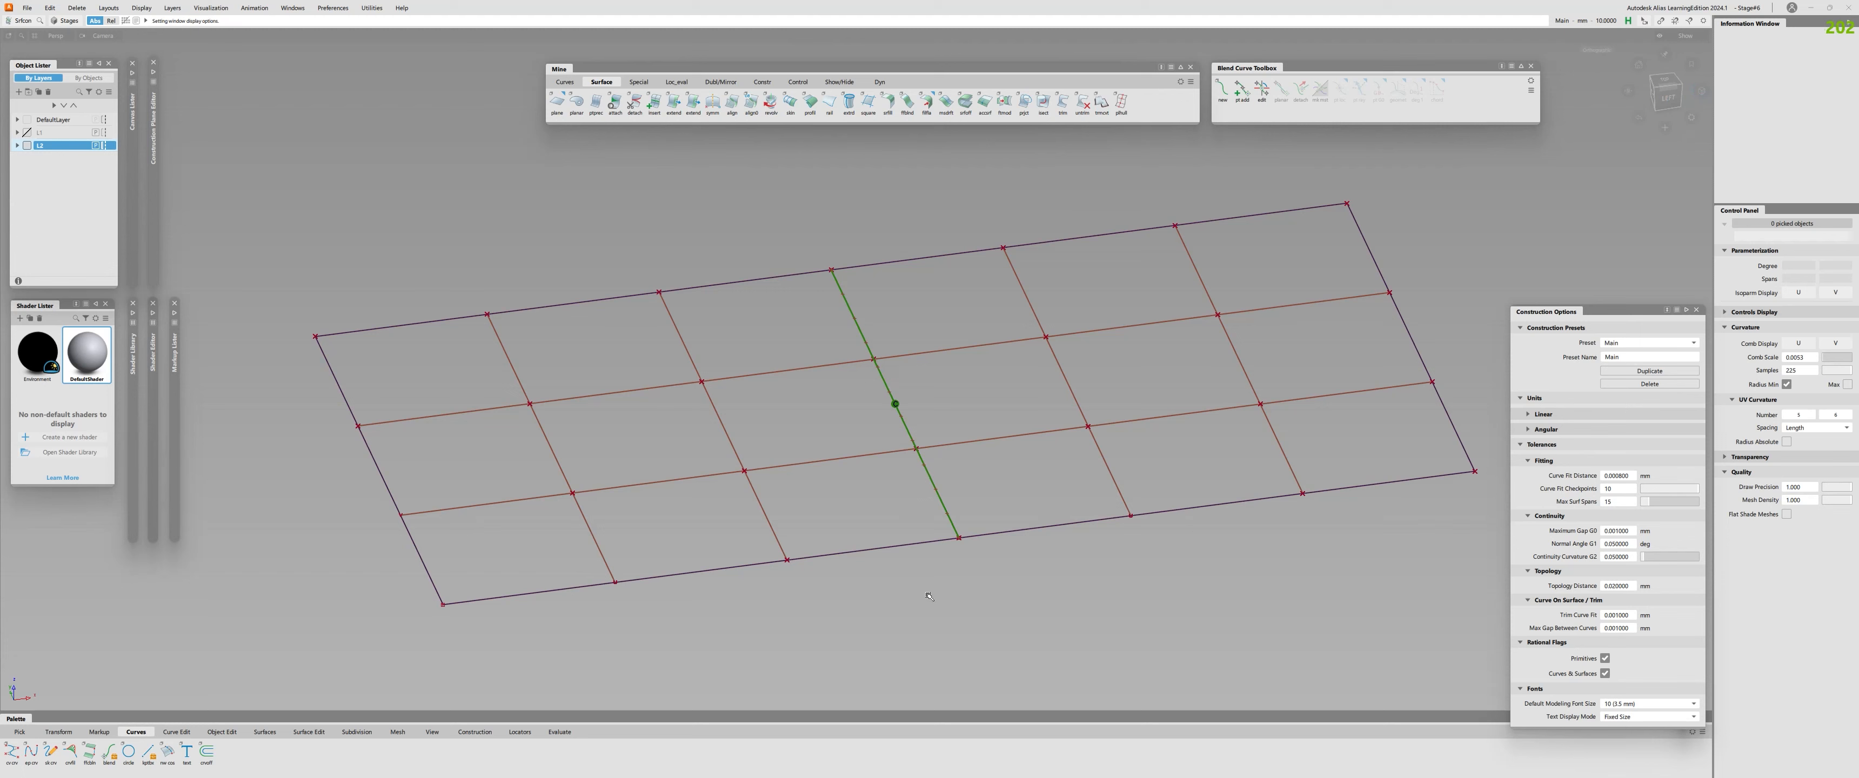
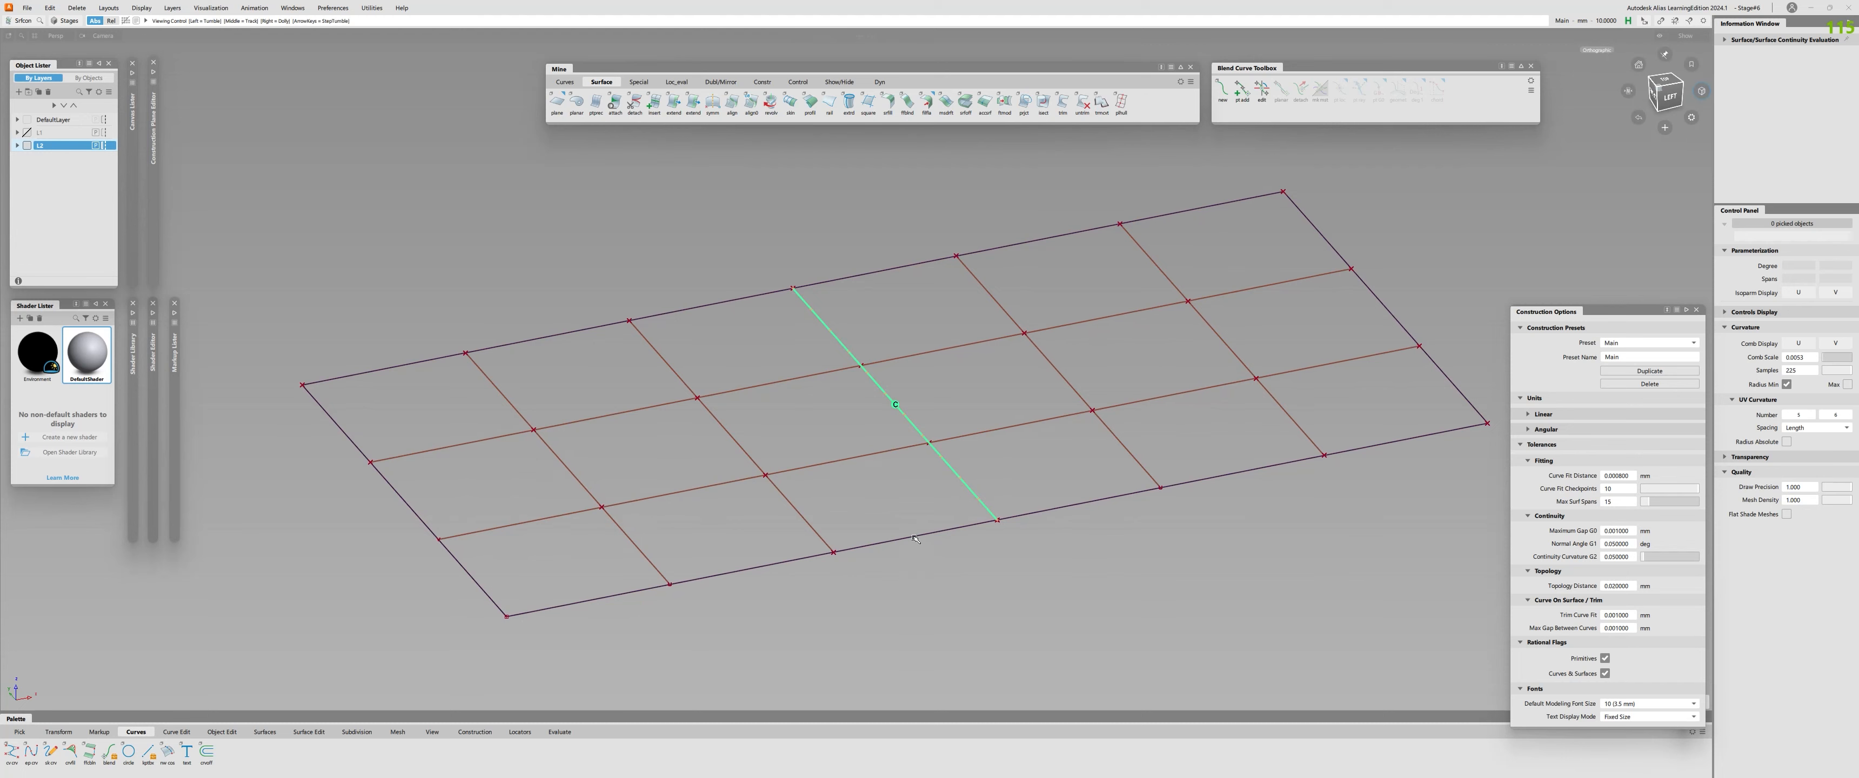
Draw a straight vertical line downward from the front end of the two planes' shared edge.
{"action": "right_click_drag", "start_coordinate": [852, 498], "coordinate": [928, 501], "text": "alt+shift"}
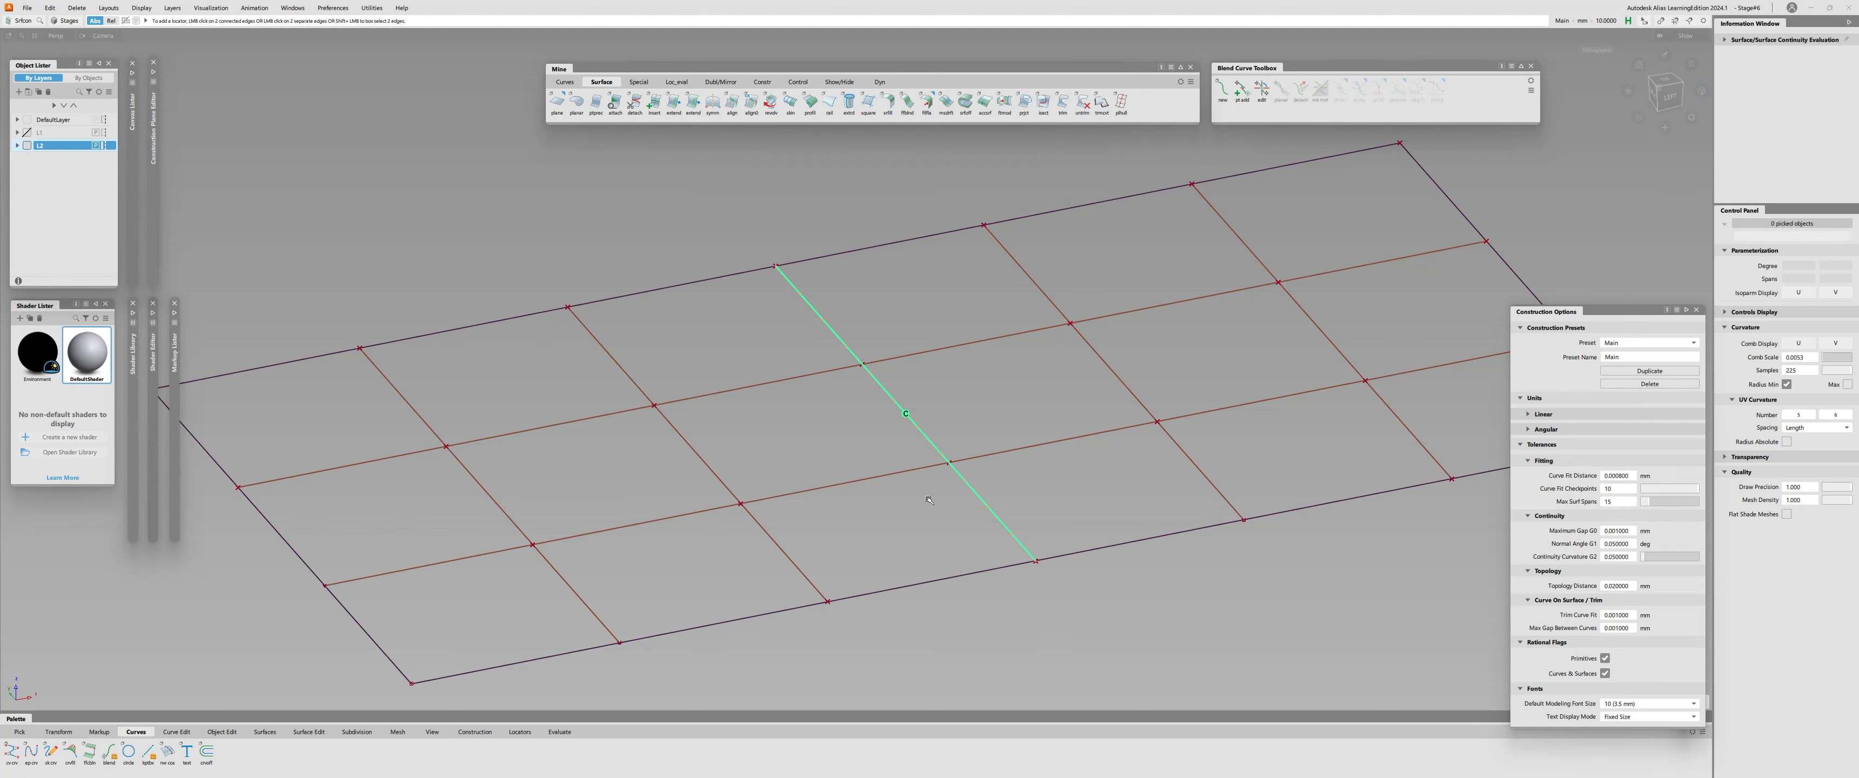
{"action": "left_click_drag", "start_coordinate": [907, 458], "coordinate": [899, 435], "text": "alt+shift"}
{"action": "middle_click_drag", "start_coordinate": [899, 434], "coordinate": [874, 384], "text": "alt+shift"}
{"action": "left_click_drag", "start_coordinate": [873, 385], "coordinate": [875, 397], "text": "alt+shift"}
{"action": "middle_click_drag", "start_coordinate": [960, 462], "coordinate": [1031, 517], "text": "ctrl+shift"}
{"action": "left_click", "coordinate": [1003, 498], "text": "ctrl"}
{"action": "right_click_drag", "start_coordinate": [1015, 538], "coordinate": [1007, 653]}
{"action": "left_click_drag", "start_coordinate": [1007, 653], "coordinate": [1000, 466], "text": "alt+shift"}
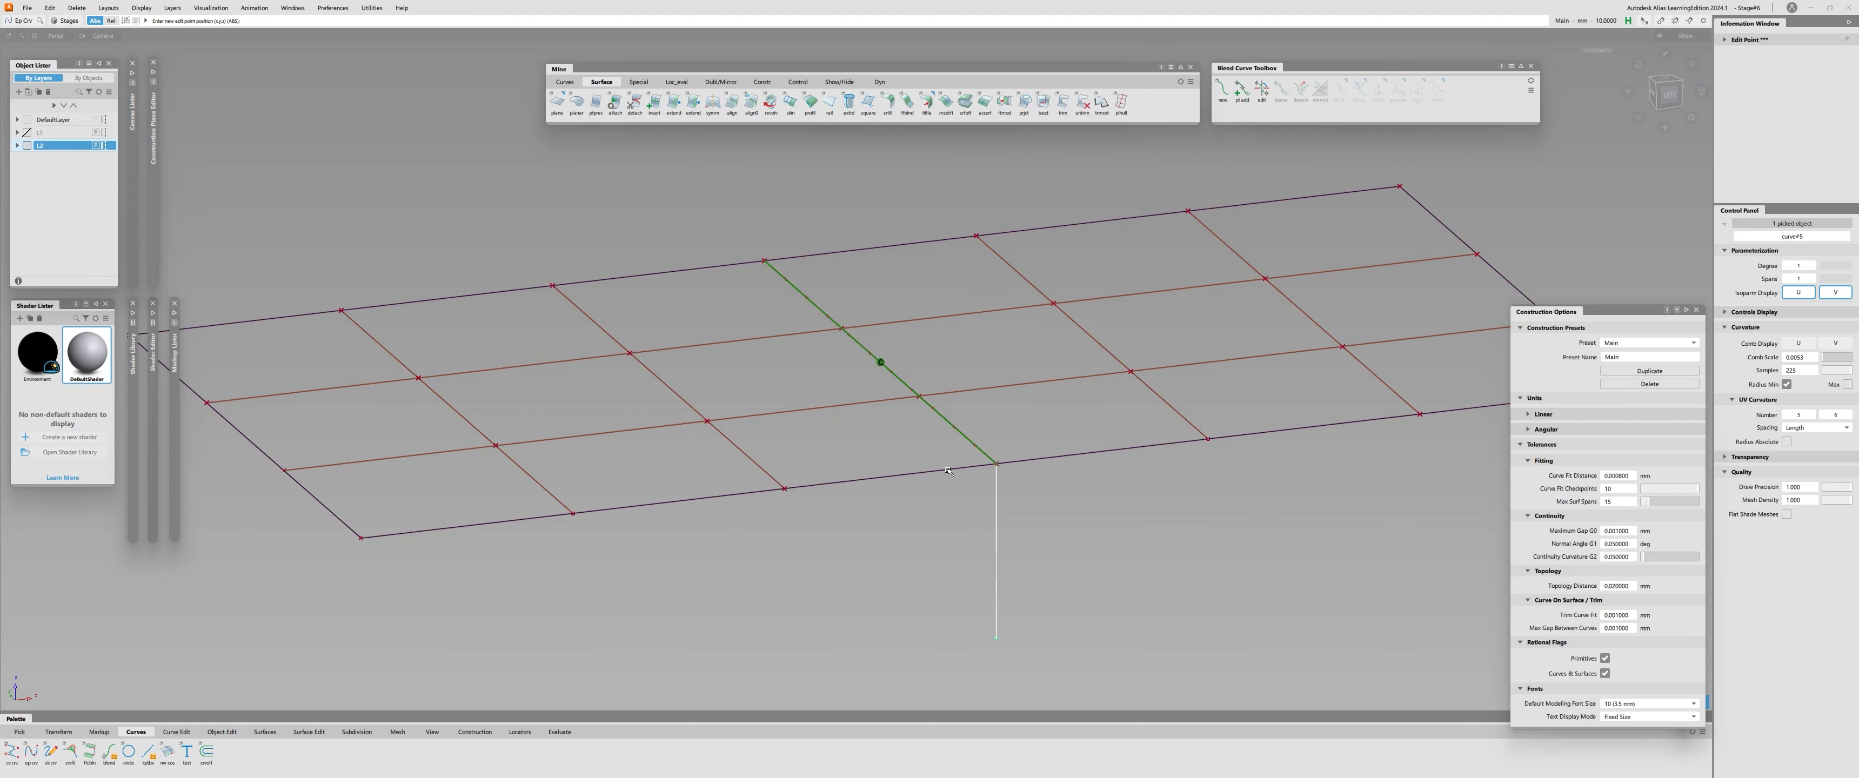
Place a circle at the lower end of the vertical line and rotate it upright by 90 degrees.
{"action": "key", "text": "c"}
{"action": "left_click_drag", "start_coordinate": [998, 490], "coordinate": [1028, 632], "text": "ctrl+alt"}
{"action": "mouse_move", "coordinate": [1028, 631]}
{"action": "right_mouse_down", "text": "alt+shift"}
{"action": "mouse_move", "coordinate": [1029, 528]}
{"action": "mouse_move", "coordinate": [1050, 625]}
{"action": "right_mouse_up", "text": "alt+shift"}
{"action": "left_click_drag", "start_coordinate": [1050, 625], "coordinate": [1107, 628], "text": "alt+shift"}
{"action": "left_click", "coordinate": [1102, 622]}
{"action": "type", "text": "90"}
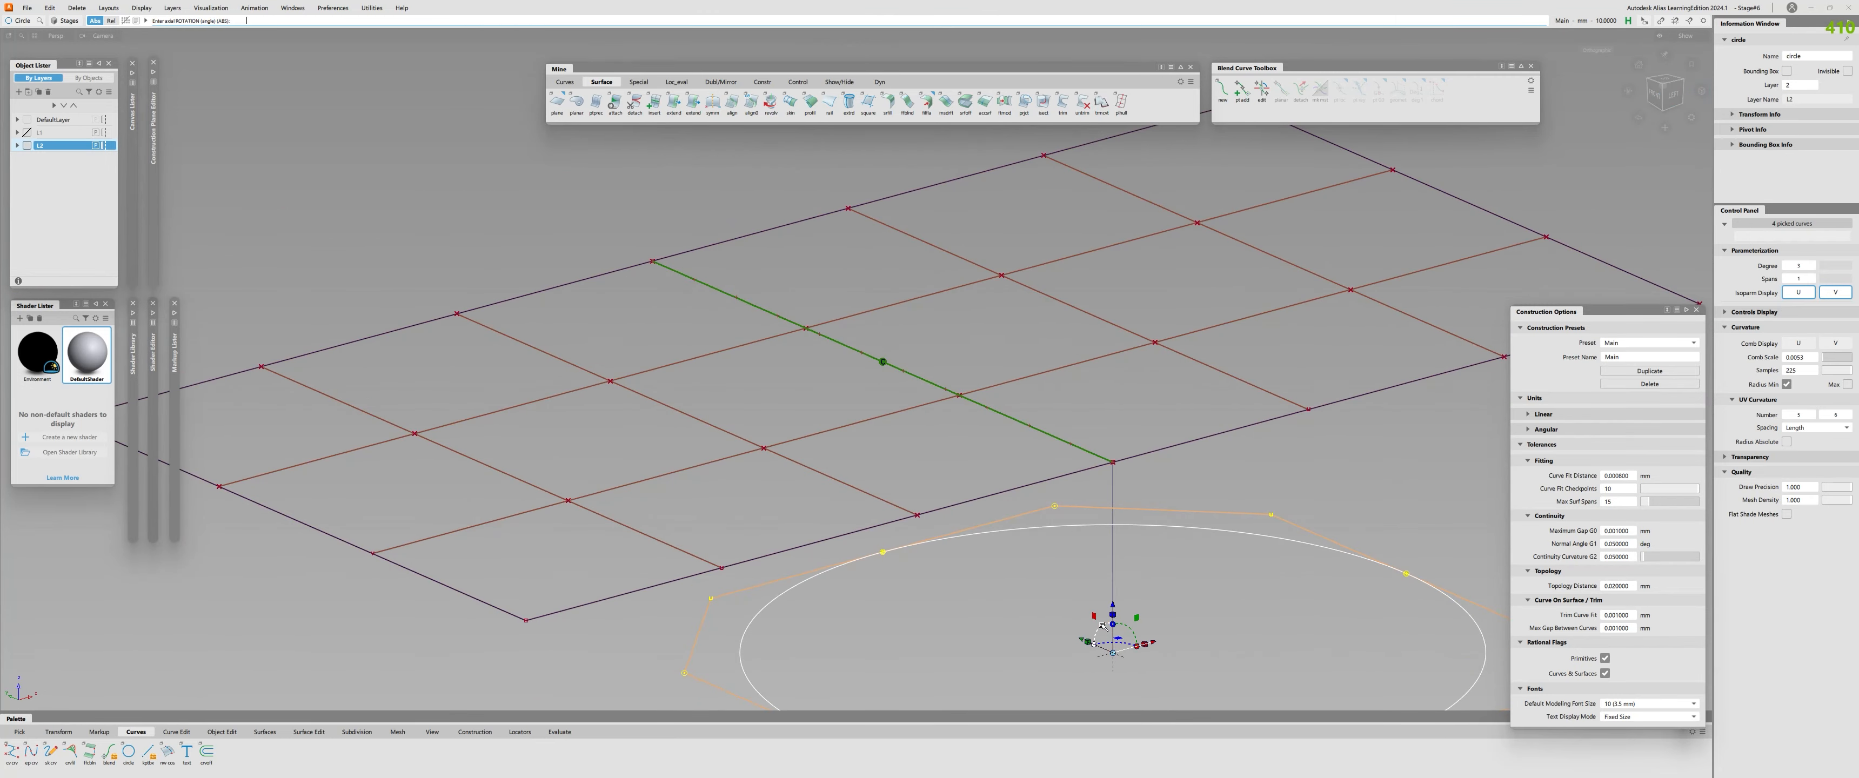
{"action": "key", "text": "Return"}
Move the circle so its topmost point touches the shared edge's front end, and scale the circle down about that point.
{"action": "right_click_drag", "start_coordinate": [1103, 621], "coordinate": [1091, 574], "text": "alt+shift"}
{"action": "left_click_drag", "start_coordinate": [1125, 549], "coordinate": [1155, 523], "text": "ctrl+shift"}
{"action": "left_click_drag", "start_coordinate": [1195, 506], "coordinate": [1298, 541]}
{"action": "right_click_drag", "start_coordinate": [1140, 507], "coordinate": [1176, 507], "text": "ctrl+shift"}
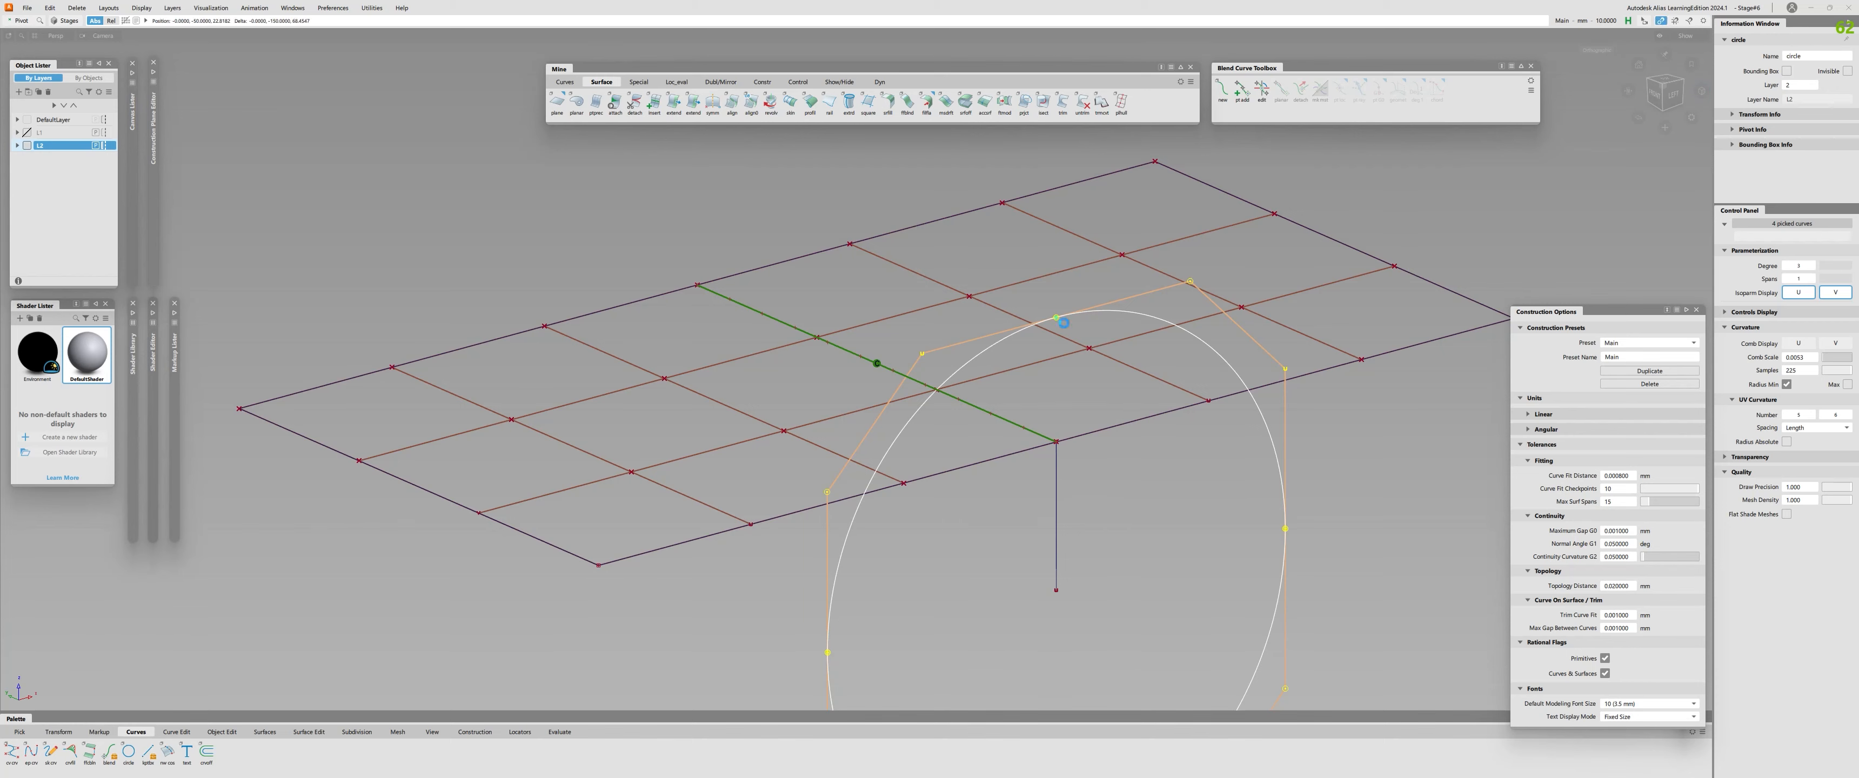
{"action": "left_click", "coordinate": [1057, 455], "text": "ctrl"}
{"action": "left_click_drag", "start_coordinate": [1057, 455], "coordinate": [898, 500], "text": "alt+shift"}
{"action": "right_click_drag", "start_coordinate": [899, 499], "coordinate": [943, 497], "text": "alt+shift"}
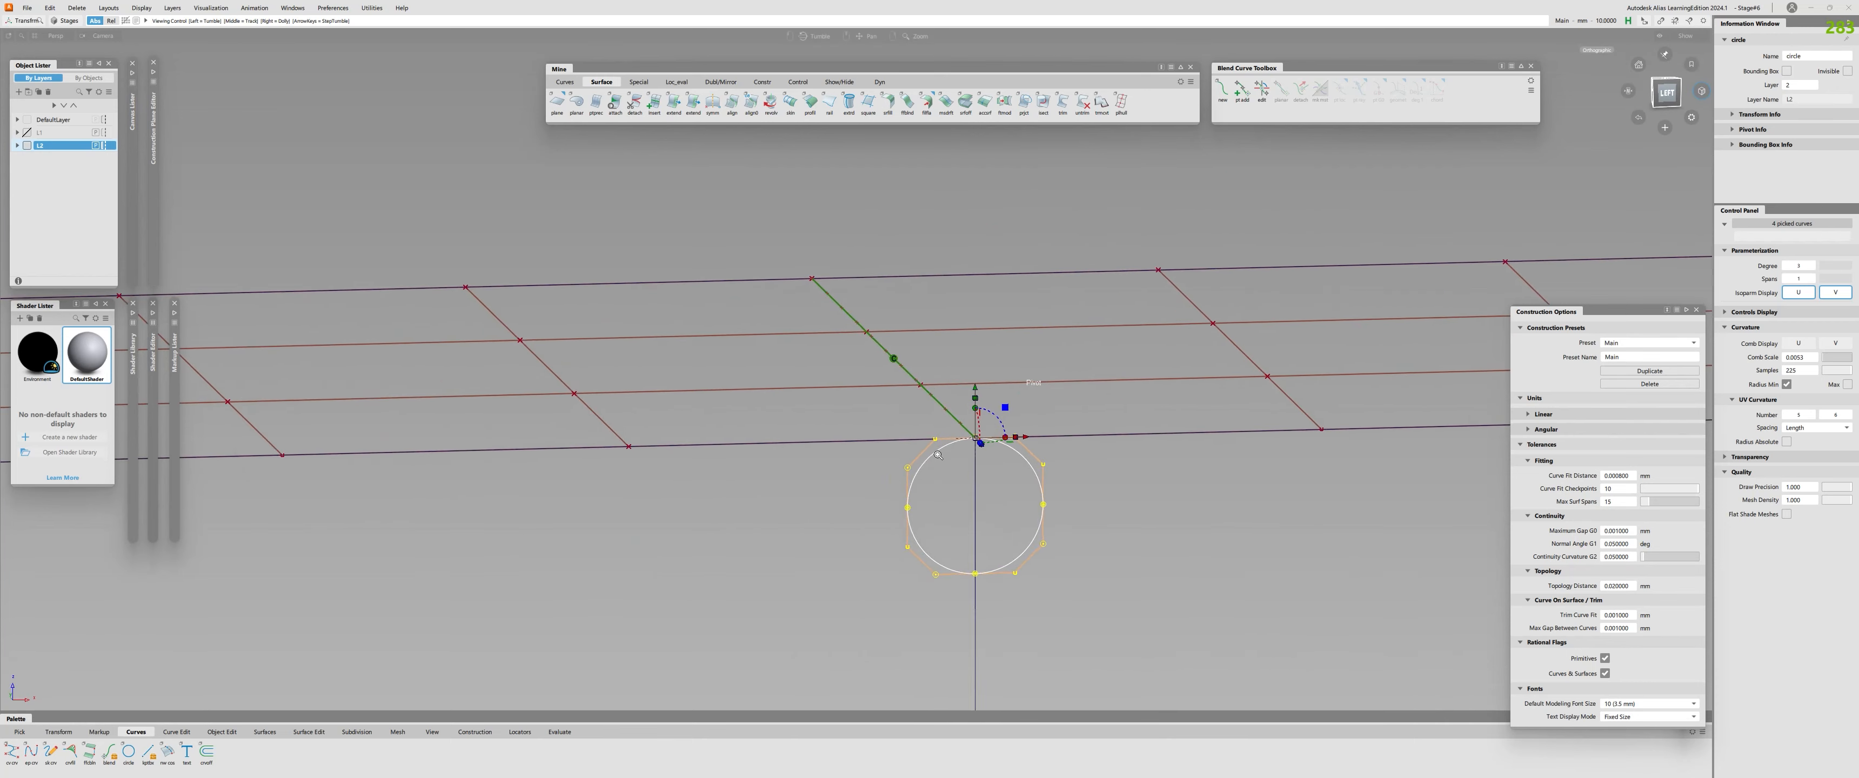
{"action": "middle_click_drag", "start_coordinate": [942, 497], "coordinate": [895, 450], "text": "alt+shift"}
{"action": "right_click_drag", "start_coordinate": [895, 450], "coordinate": [906, 437], "text": "alt+shift"}
{"action": "left_click_drag", "start_coordinate": [906, 436], "coordinate": [855, 510], "text": "alt+shift"}
{"action": "right_click_drag", "start_coordinate": [1050, 500], "coordinate": [996, 499], "text": "alt+shift"}
{"action": "middle_click_drag", "start_coordinate": [1026, 459], "coordinate": [989, 477], "text": "ctrl+shift"}
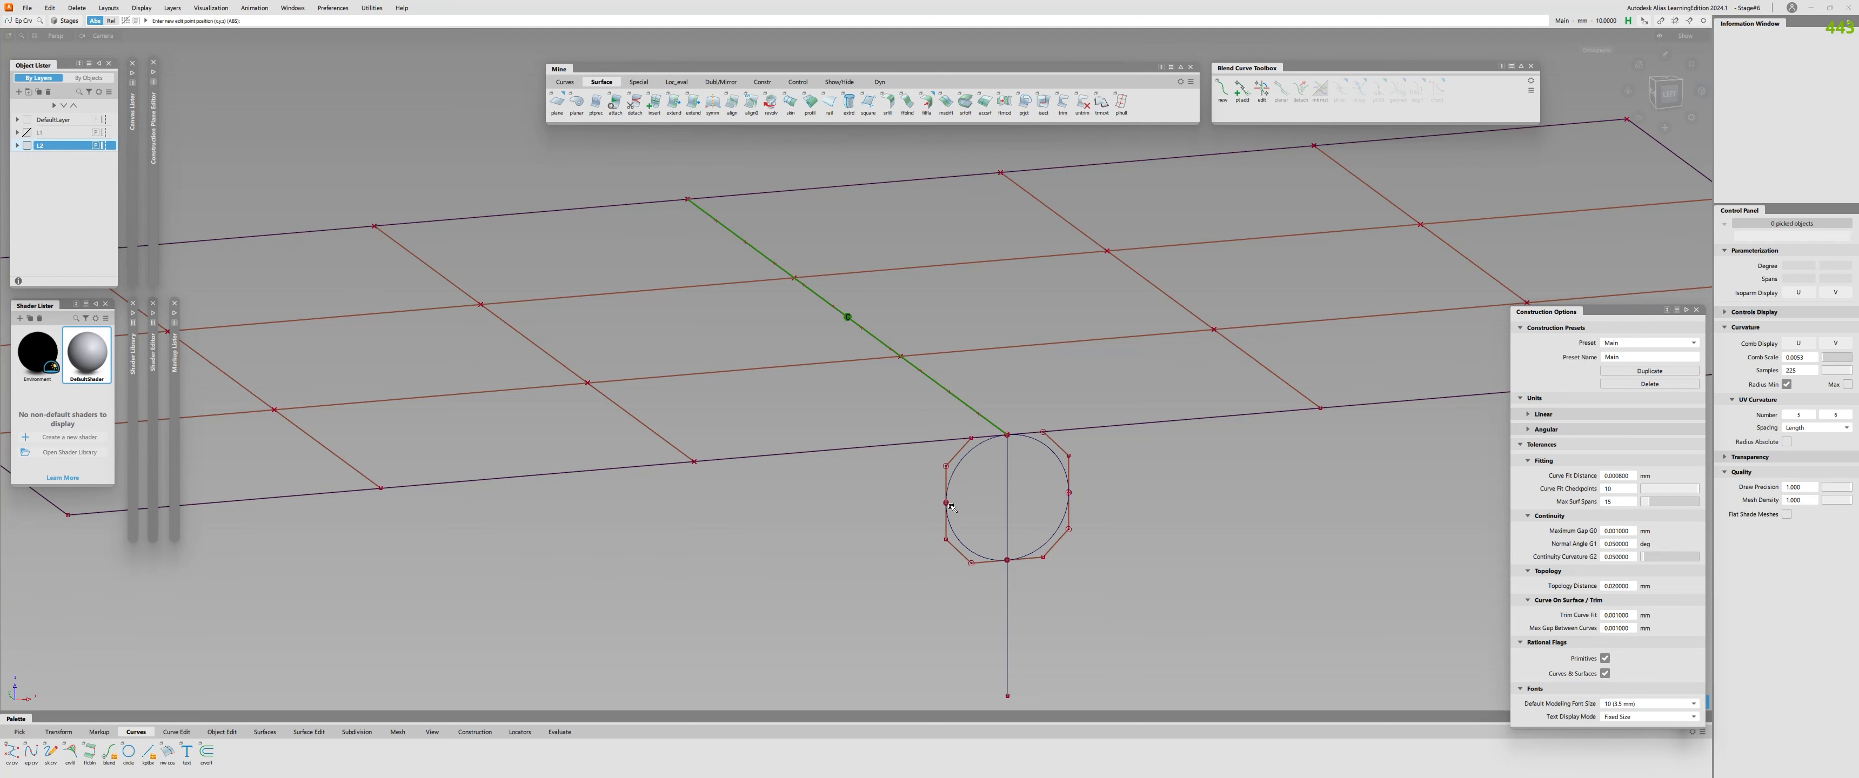
Draw a straight line across the circle between its two opposite side points.
{"action": "left_click", "coordinate": [946, 503], "text": "ctrl"}
{"action": "left_click", "coordinate": [1069, 492], "text": "ctrl"}
{"action": "mouse_move", "coordinate": [1064, 499]}
{"action": "left_mouse_down", "text": "ctrl+shift"}
{"action": "mouse_move", "coordinate": [1013, 509]}
{"action": "mouse_move", "coordinate": [1015, 494]}
{"action": "left_mouse_up", "text": "ctrl+shift"}
{"action": "left_click", "coordinate": [1067, 505]}
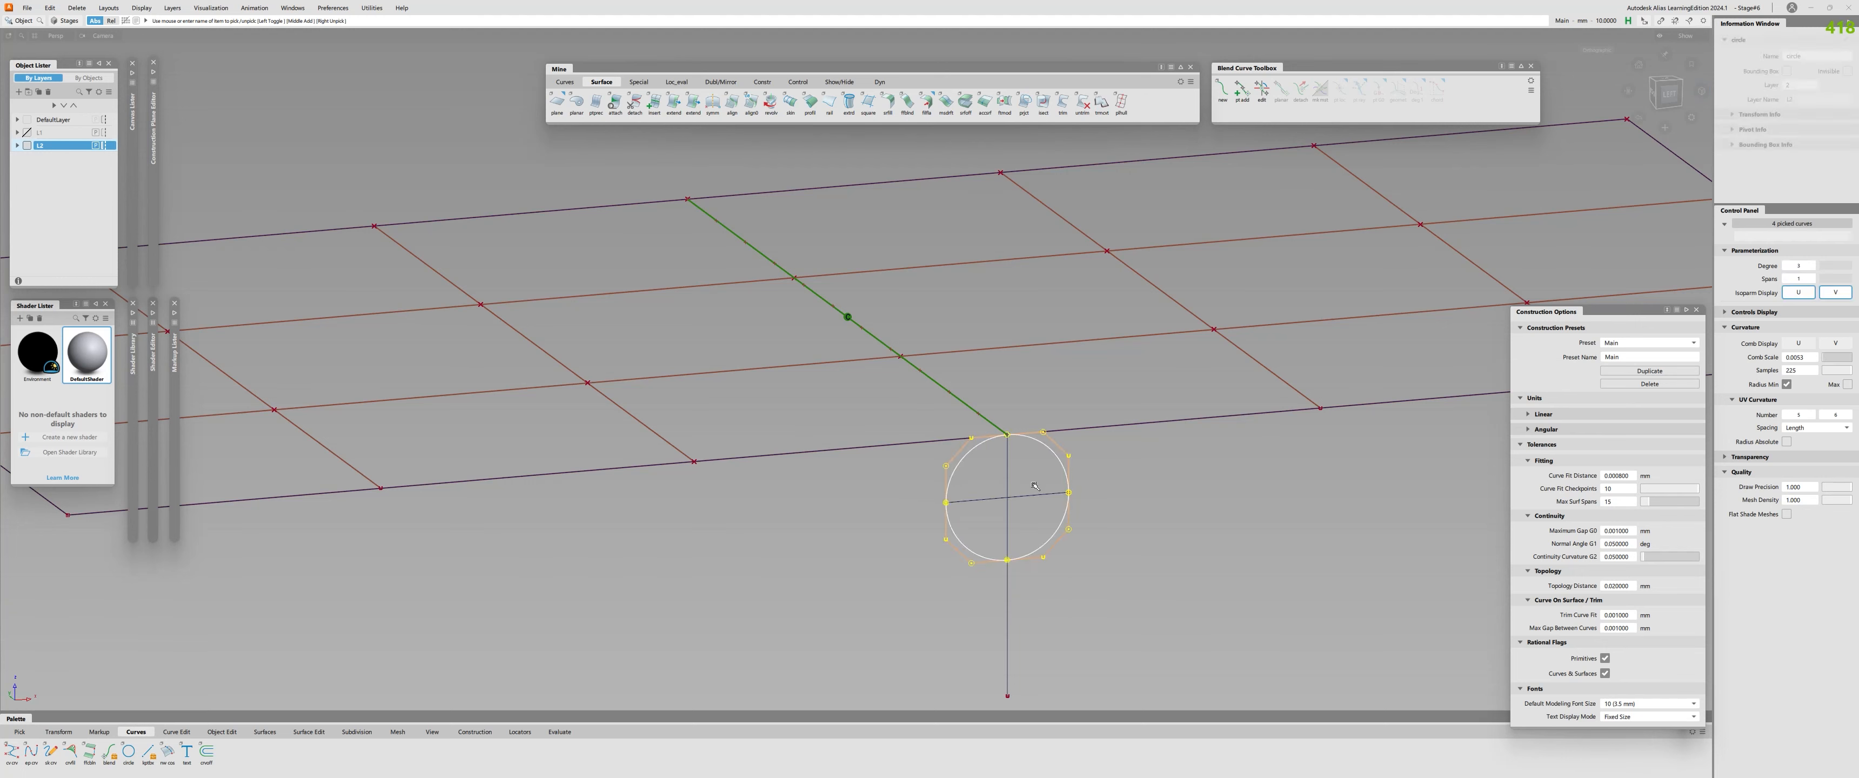
Set the circle's pivot at its centre and delete the line drawn across the circle.
{"action": "right_click_drag", "start_coordinate": [1055, 501], "coordinate": [1039, 516], "text": "ctrl+shift"}
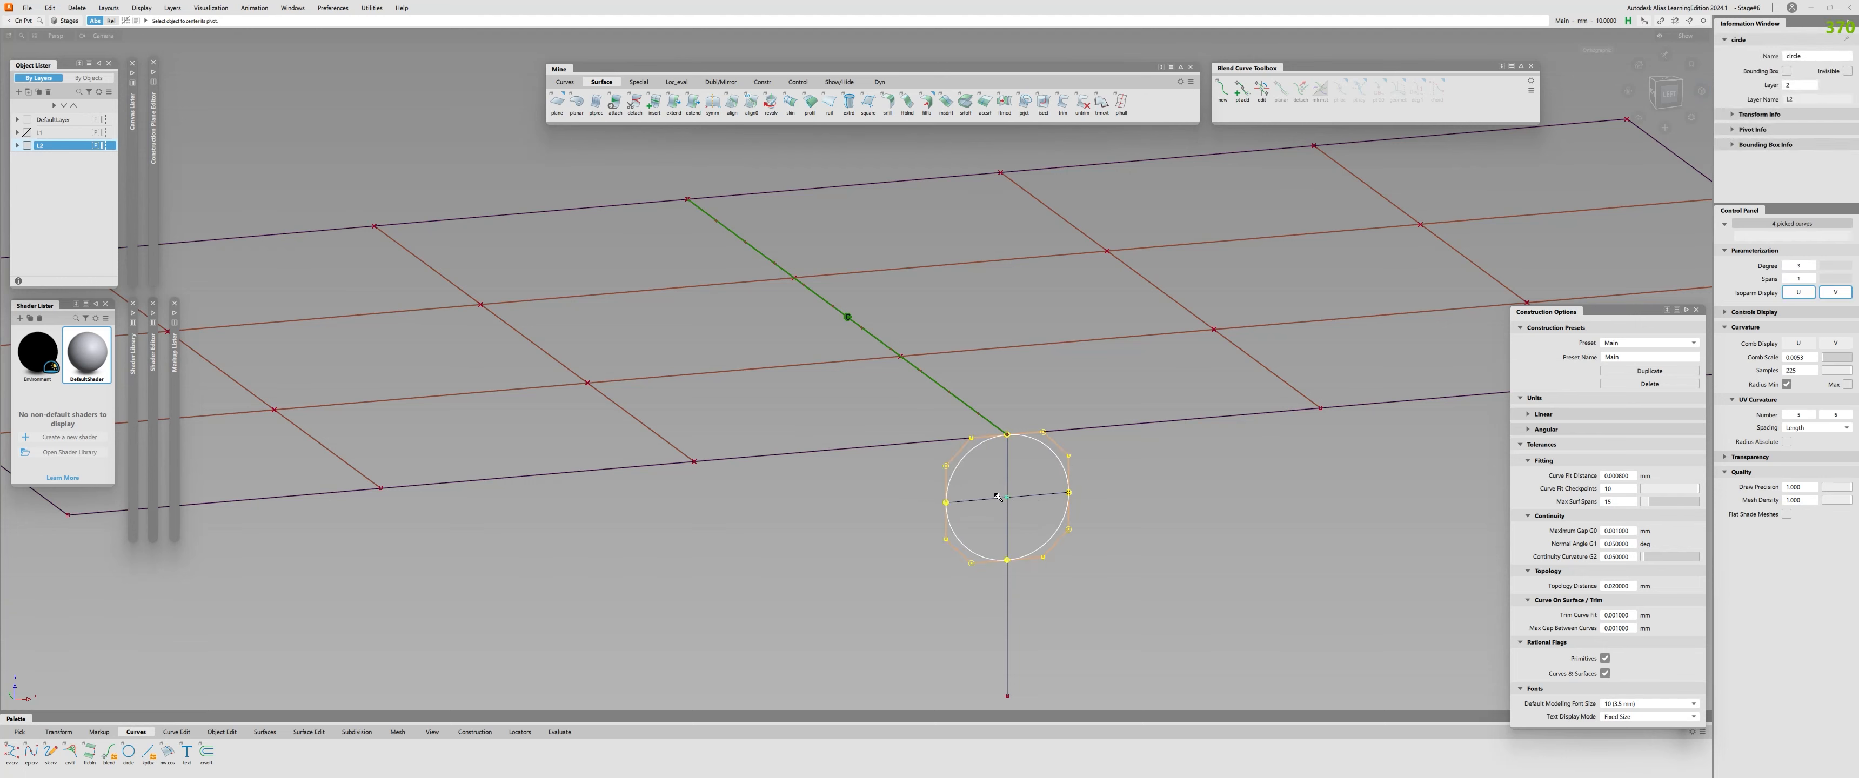
{"action": "left_click_drag", "start_coordinate": [1039, 516], "coordinate": [1061, 525], "text": "alt+shift"}
{"action": "right_click_drag", "start_coordinate": [1060, 525], "coordinate": [1032, 524], "text": "alt+shift"}
{"action": "left_click_drag", "start_coordinate": [1031, 521], "coordinate": [1007, 522], "text": "ctrl+shift"}
{"action": "left_click_drag", "start_coordinate": [1012, 523], "coordinate": [1013, 499], "text": "ctrl+shift"}
{"action": "left_click", "coordinate": [1014, 498]}
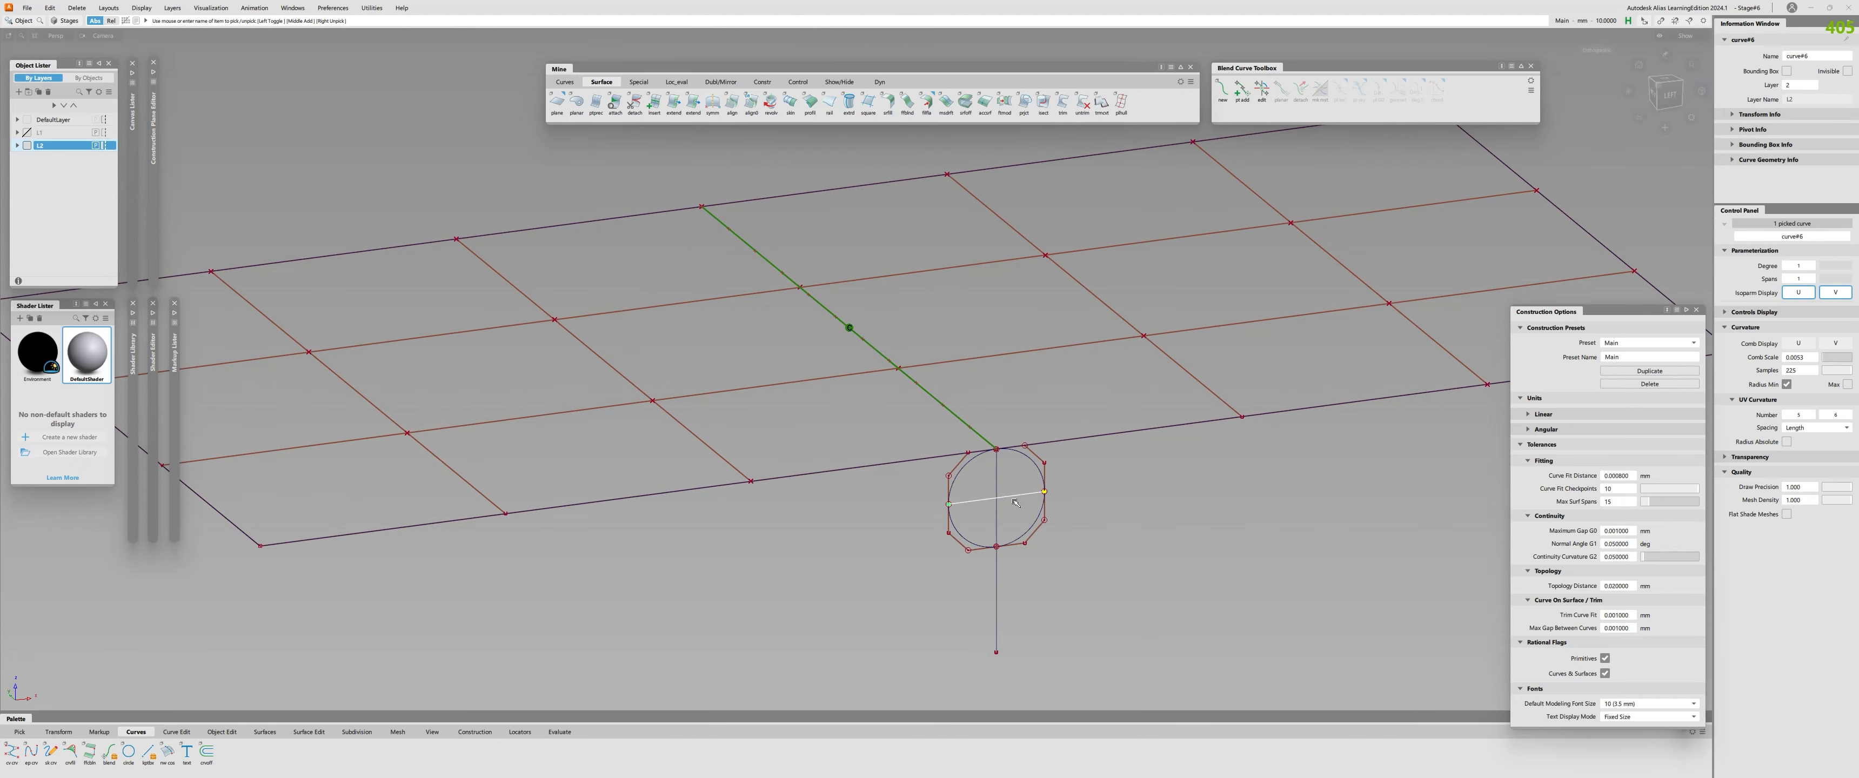
{"action": "key", "text": "Delete"}
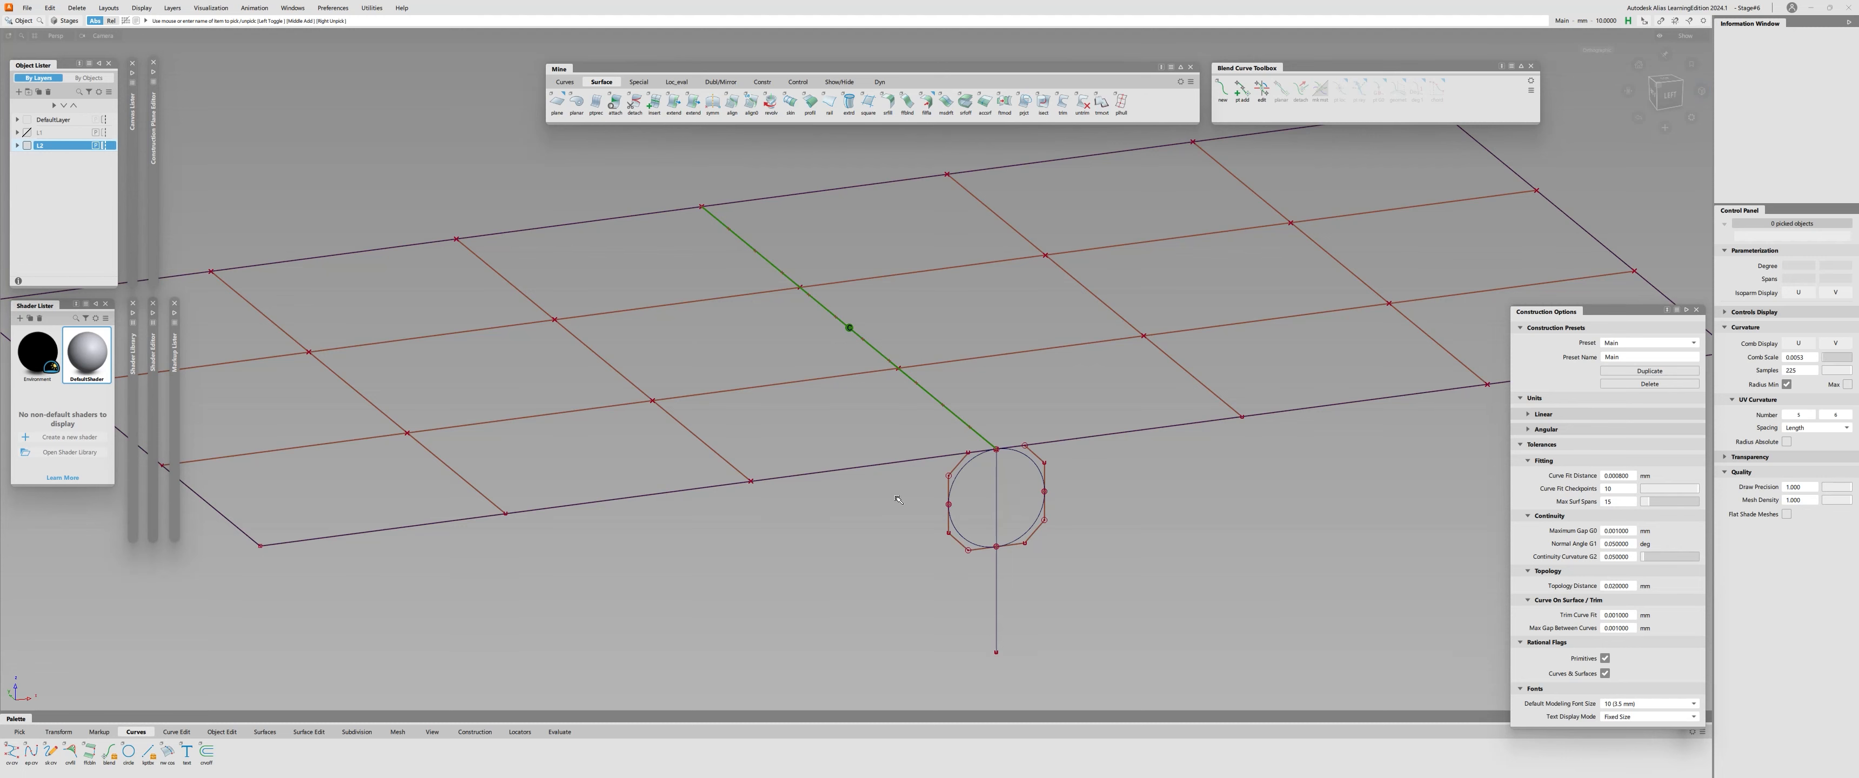
Select the circle and set its transform pivot at the front end of the planes' shared edge.
{"action": "left_click_drag", "start_coordinate": [996, 546], "coordinate": [961, 473], "text": "alt+shift"}
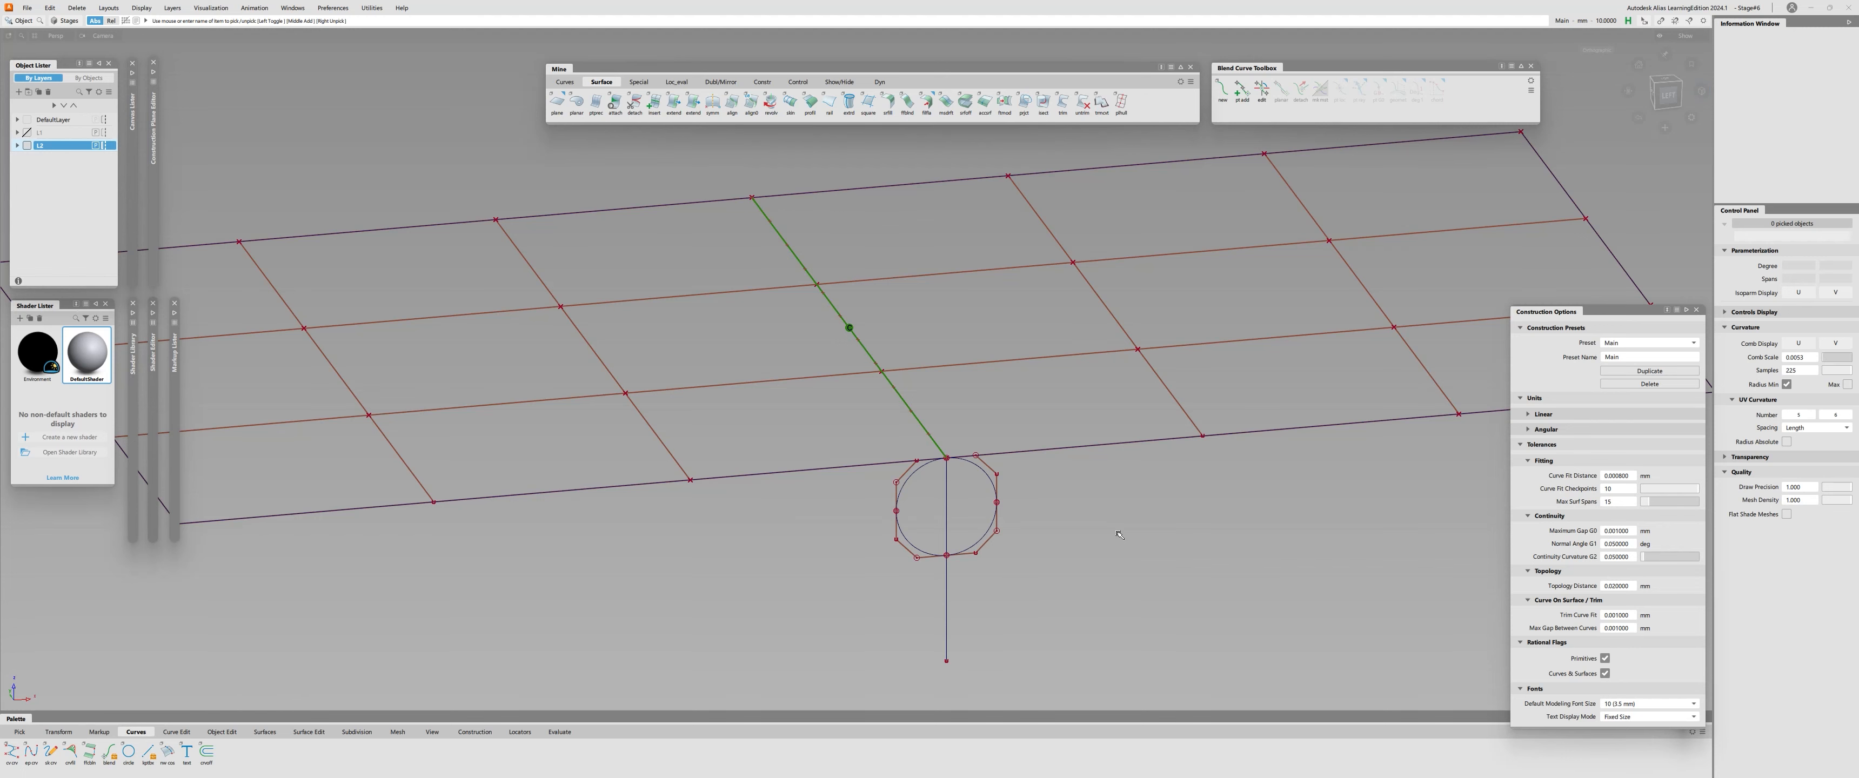
{"action": "scroll", "coordinate": [1119, 534], "scroll_direction": "up", "scroll_amount": 3}
{"action": "left_click", "coordinate": [986, 501]}
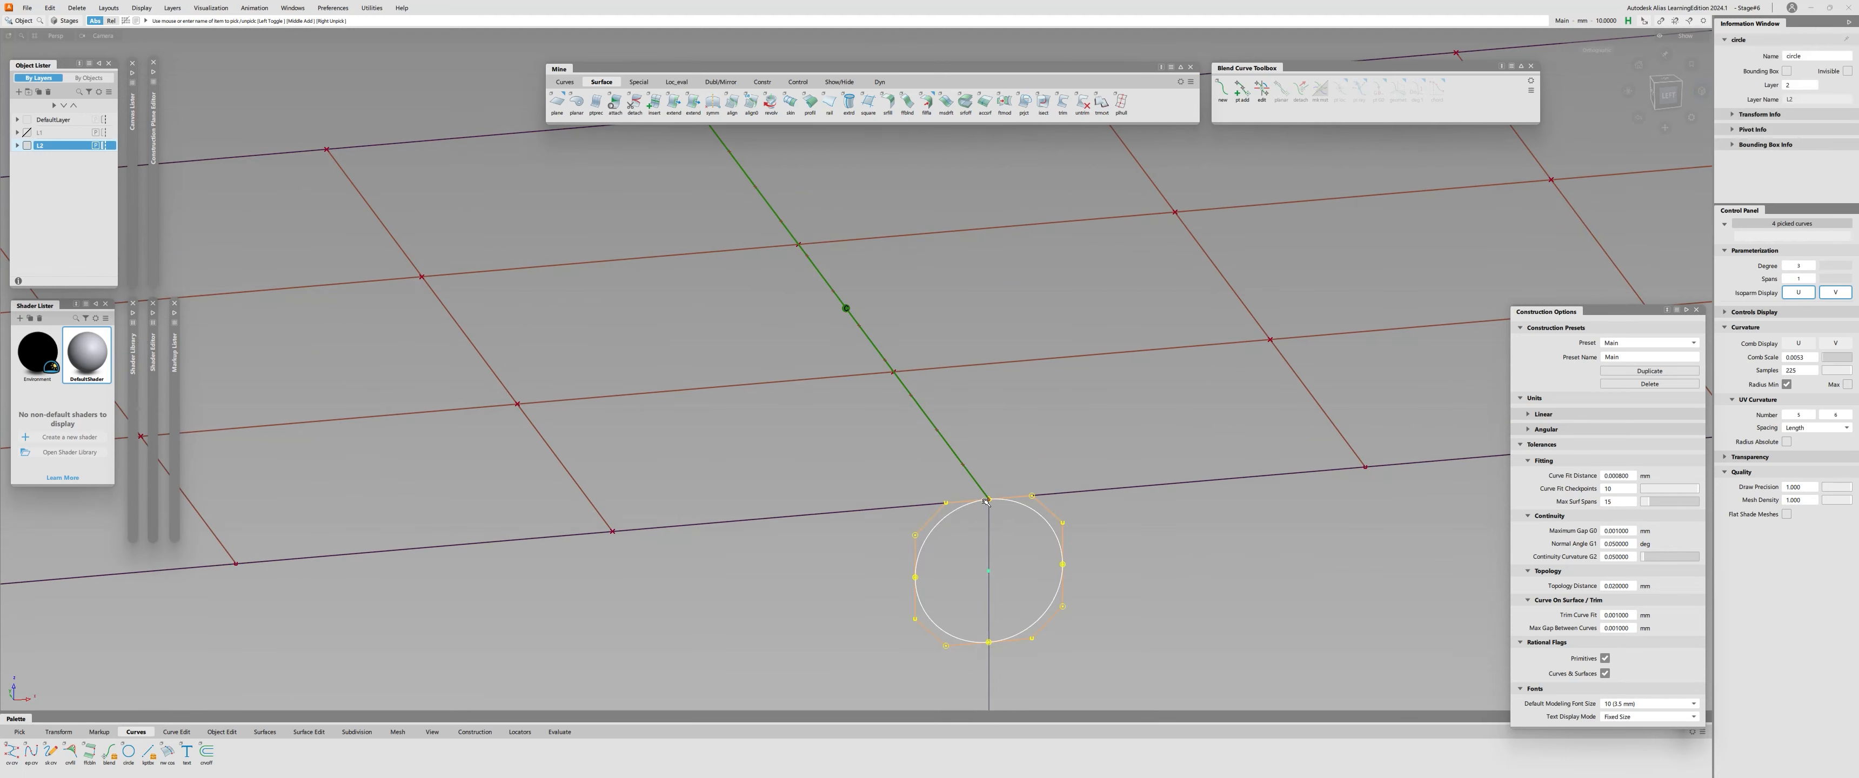
{"action": "right_click_drag", "start_coordinate": [878, 602], "coordinate": [827, 593], "text": "alt+shift"}
{"action": "mouse_move", "coordinate": [827, 593]}
{"action": "left_mouse_down", "text": "alt+shift"}
{"action": "mouse_move", "coordinate": [751, 552]}
{"action": "mouse_move", "coordinate": [818, 581]}
{"action": "left_mouse_up", "text": "alt+shift"}
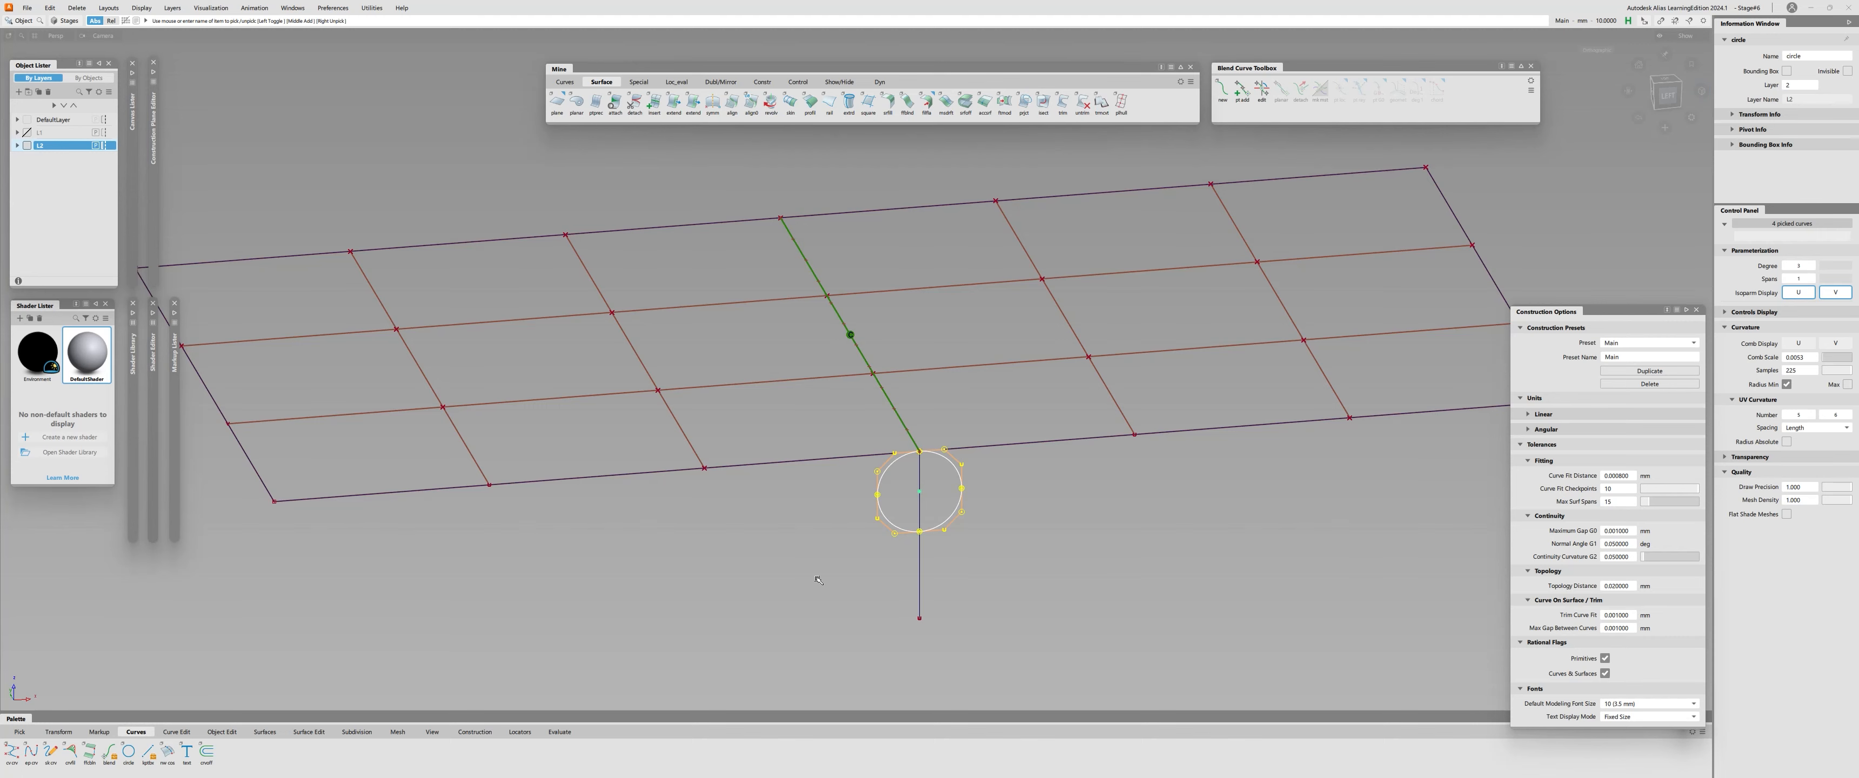
{"action": "left_click_drag", "start_coordinate": [818, 580], "coordinate": [910, 530], "text": "alt+shift"}
{"action": "left_click", "coordinate": [977, 479]}
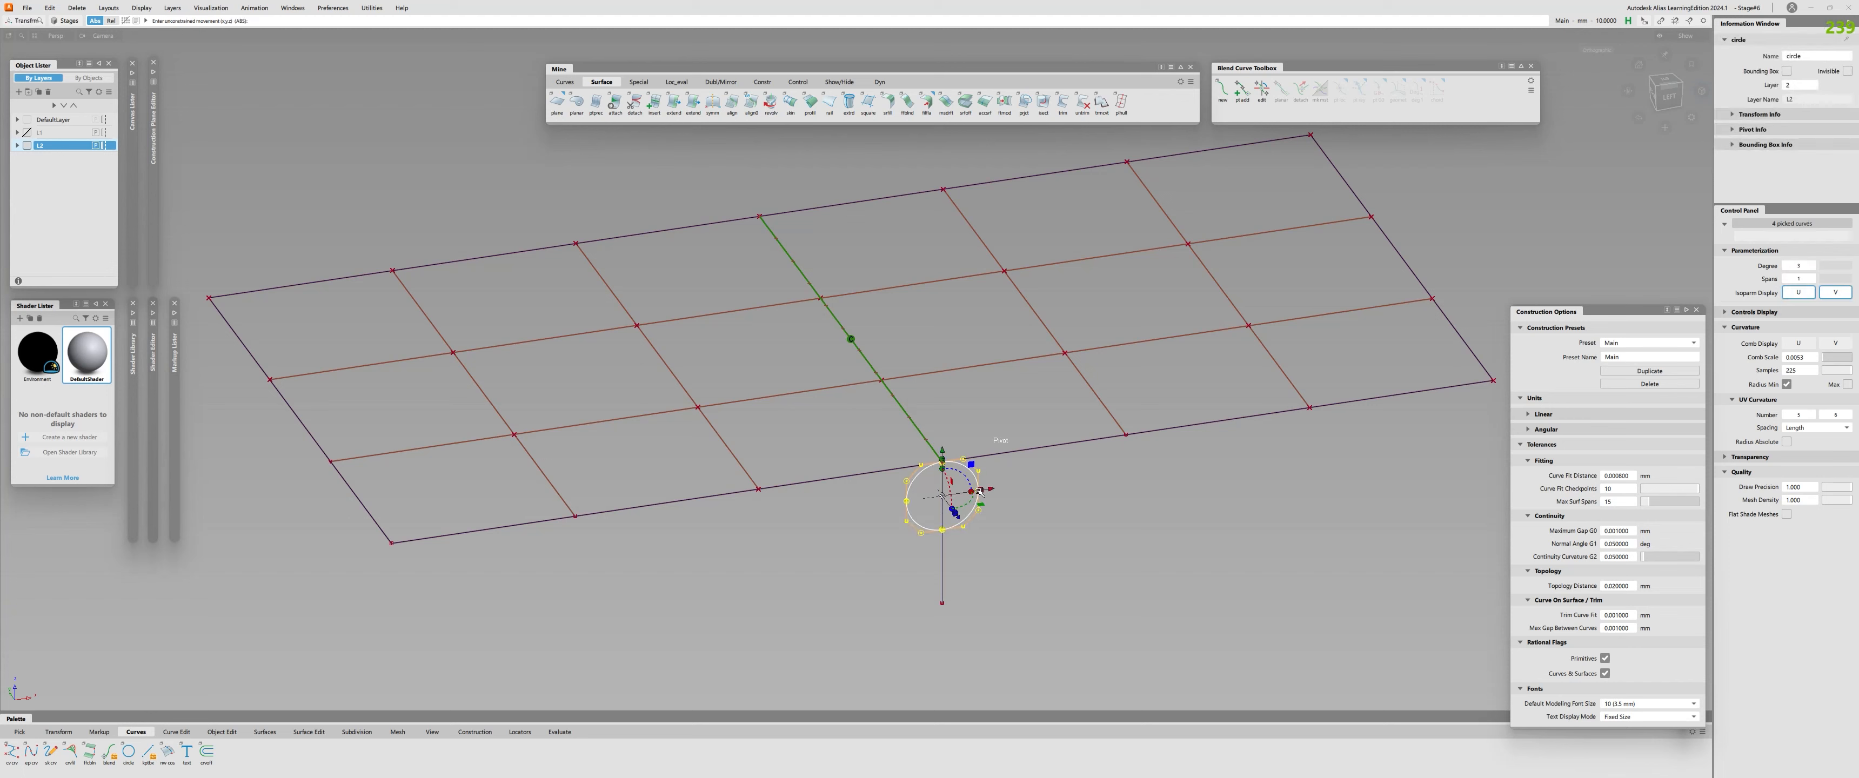
{"action": "left_click", "coordinate": [994, 441]}
{"action": "left_click_drag", "start_coordinate": [995, 509], "coordinate": [996, 535], "text": "ctrl+shift"}
{"action": "right_click_drag", "start_coordinate": [1047, 508], "coordinate": [1086, 508], "text": "ctrl+shift"}
{"action": "left_click", "coordinate": [957, 492]}
{"action": "left_click_drag", "start_coordinate": [957, 491], "coordinate": [969, 507], "text": "ctrl+shift"}
{"action": "left_click", "coordinate": [975, 509]}
{"action": "left_click", "coordinate": [943, 463], "text": "ctrl"}
{"action": "key", "text": "ctrl+z"}
Scale the circle up about the shared edge's end point until its arc runs nearly flat along the planes' front edge.
{"action": "right_click_drag", "start_coordinate": [1005, 533], "coordinate": [1067, 535], "text": "ctrl+shift"}
{"action": "right_click_drag", "start_coordinate": [1061, 499], "coordinate": [1099, 498], "text": "ctrl+shift"}
{"action": "left_click_drag", "start_coordinate": [956, 479], "coordinate": [1049, 460], "text": "ctrl+shift"}
{"action": "key", "text": "Tab"}
{"action": "right_click_drag", "start_coordinate": [1049, 462], "coordinate": [979, 506], "text": "alt+shift"}
{"action": "left_click_drag", "start_coordinate": [979, 506], "coordinate": [530, 465], "text": "alt+shift"}
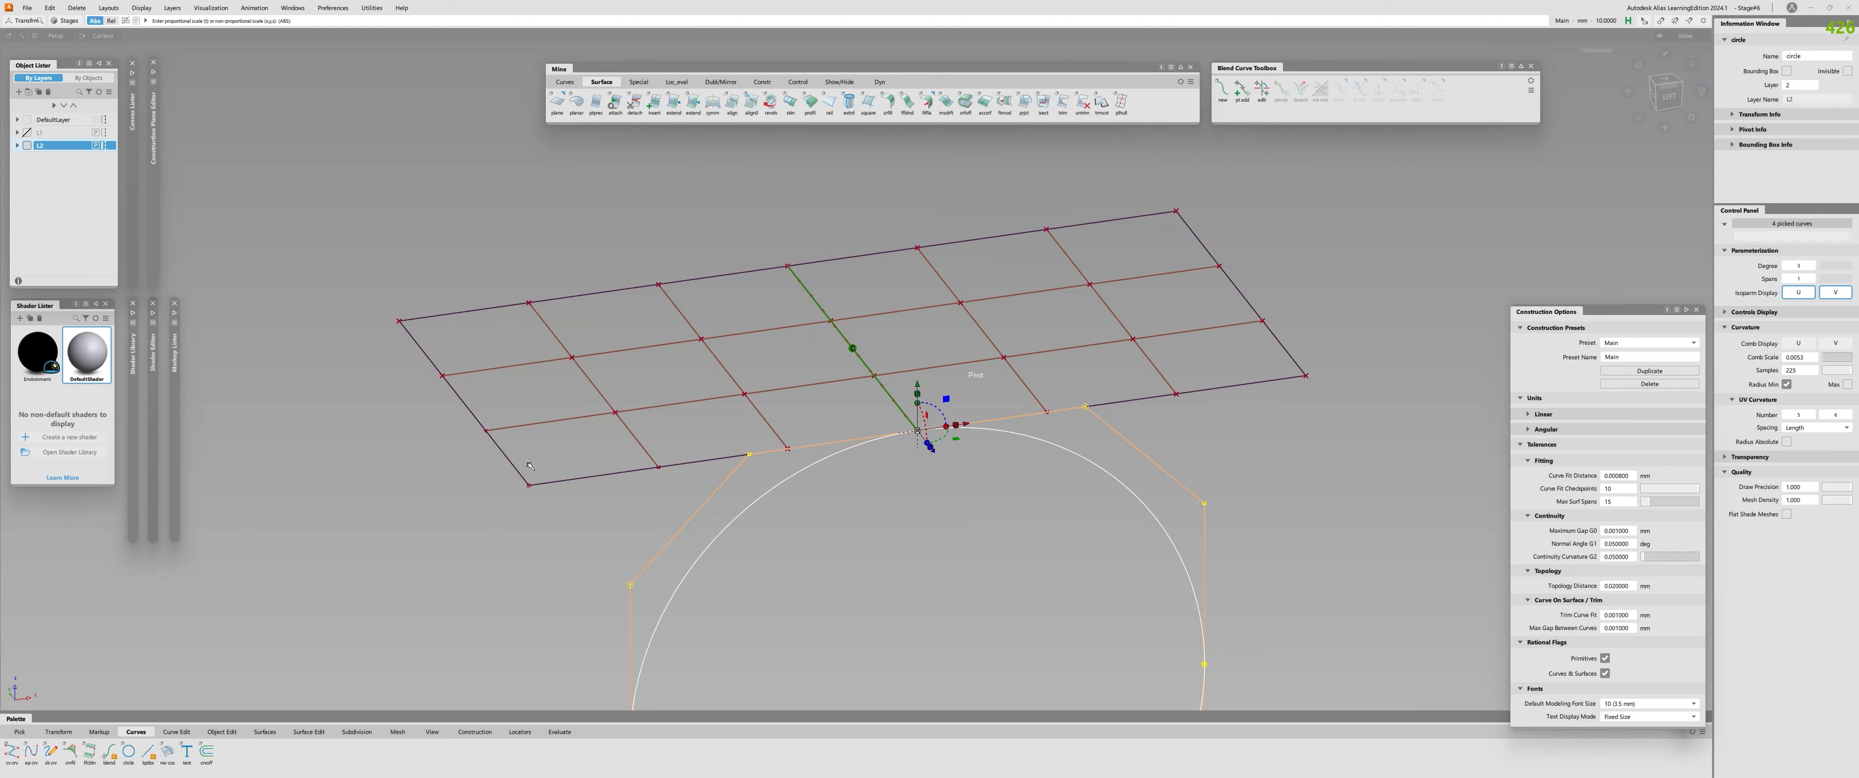
{"action": "right_click_drag", "start_coordinate": [656, 463], "coordinate": [797, 494], "text": "alt+shift"}
{"action": "left_click_drag", "start_coordinate": [796, 494], "coordinate": [818, 497], "text": "alt+shift"}
{"action": "left_click_drag", "start_coordinate": [950, 402], "coordinate": [1148, 393]}
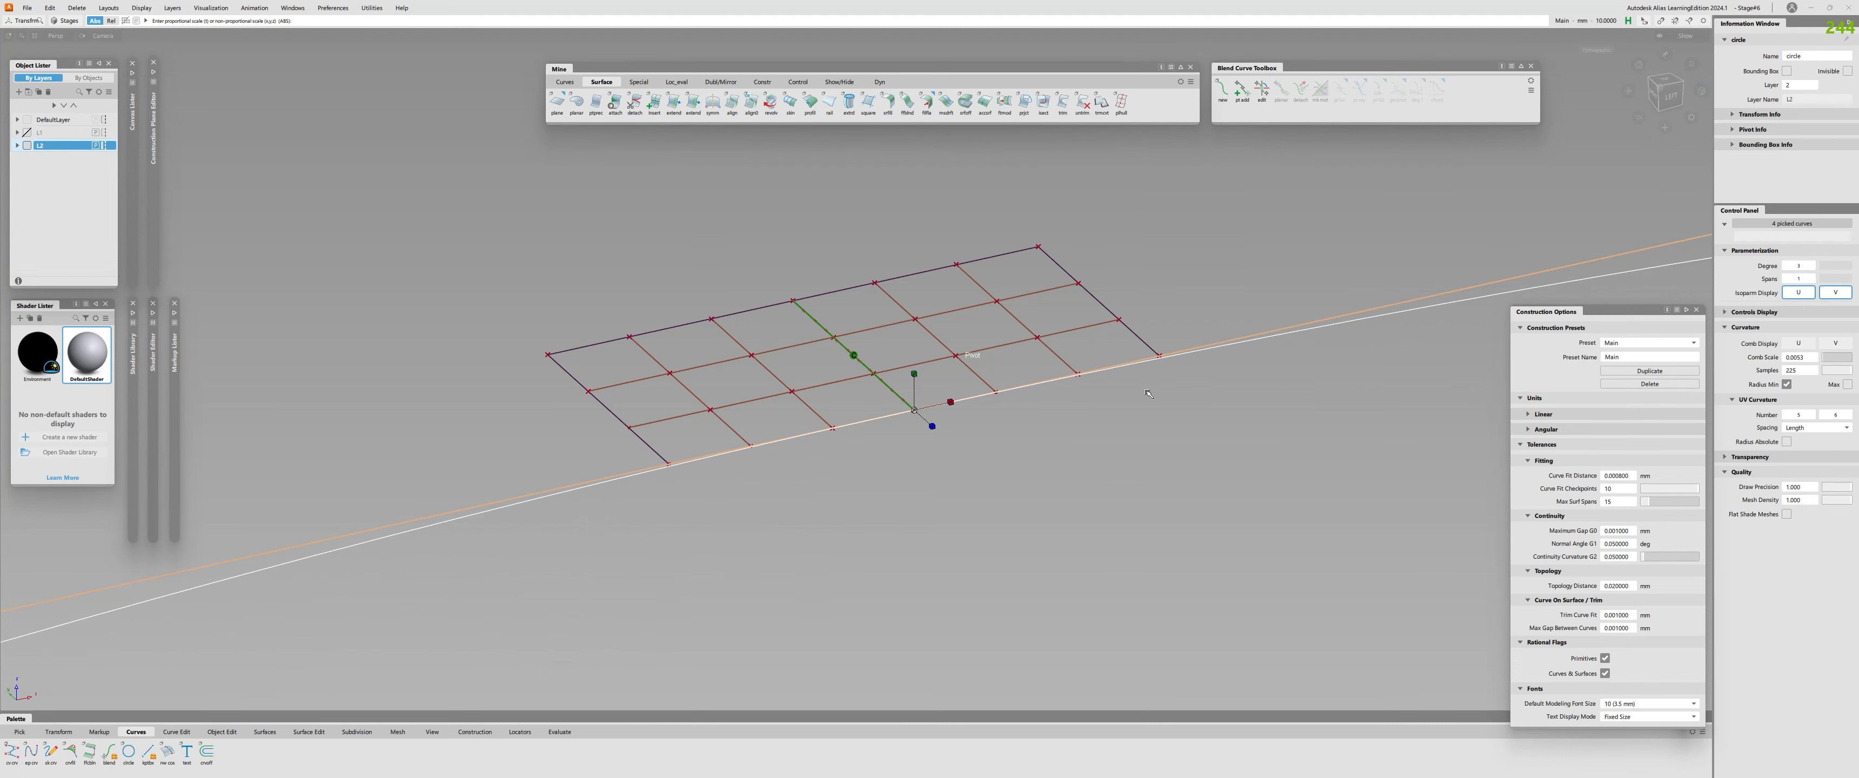
{"action": "right_click_drag", "start_coordinate": [750, 419], "coordinate": [880, 436], "text": "alt+shift"}
{"action": "left_click_drag", "start_coordinate": [880, 436], "coordinate": [854, 483], "text": "alt+shift"}
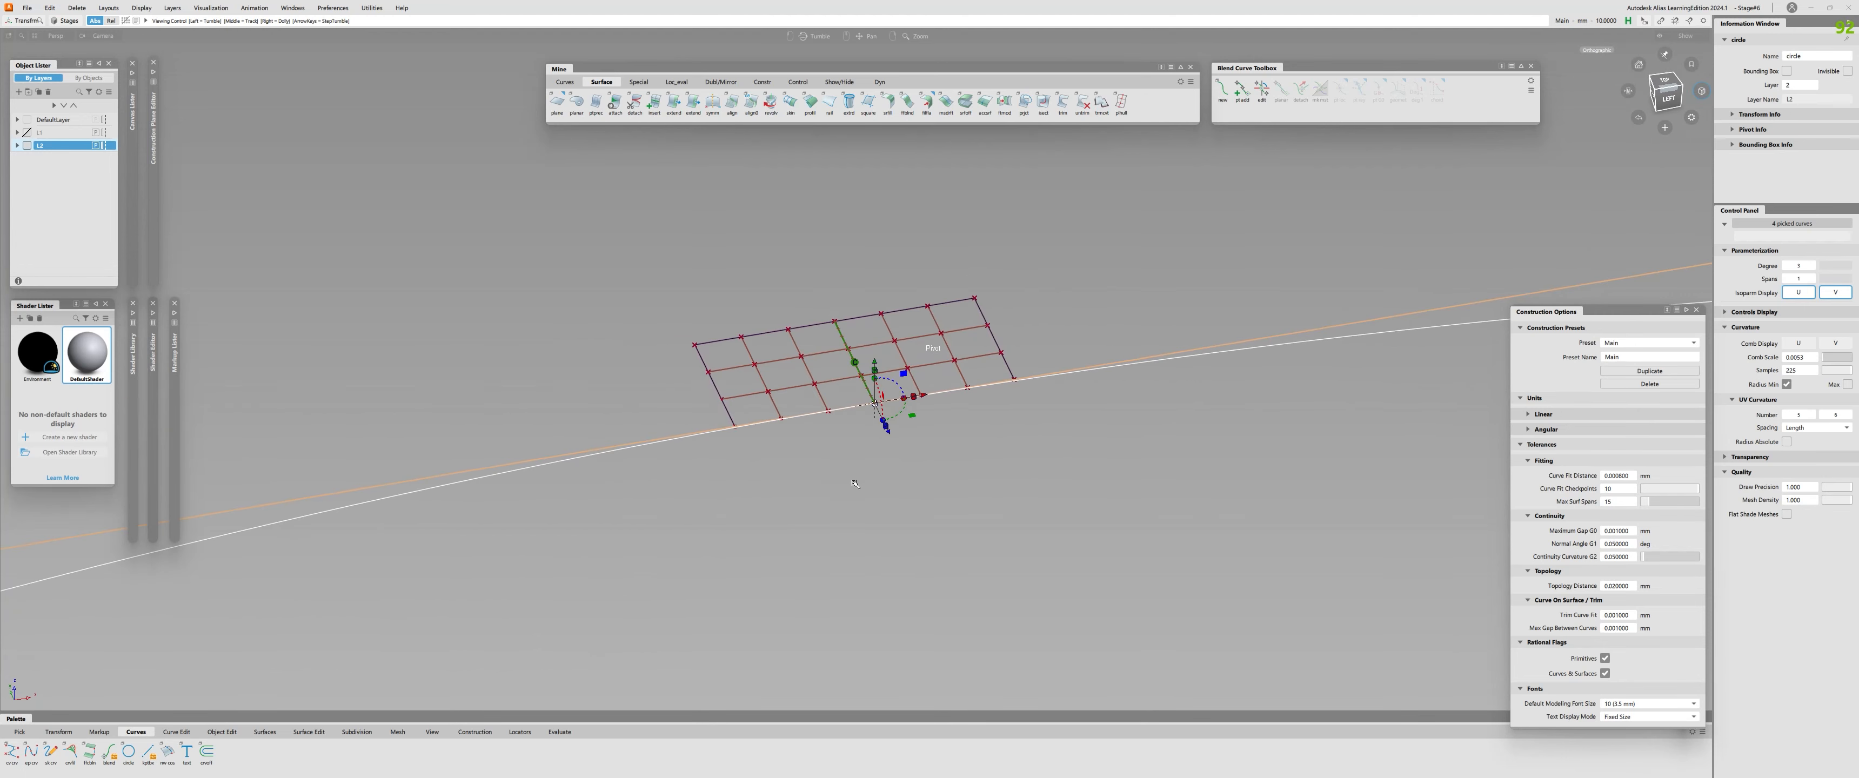
Undo the last enlargement and scale the circle down about the shared edge's end point.
{"action": "key", "text": "ctrl+z"}
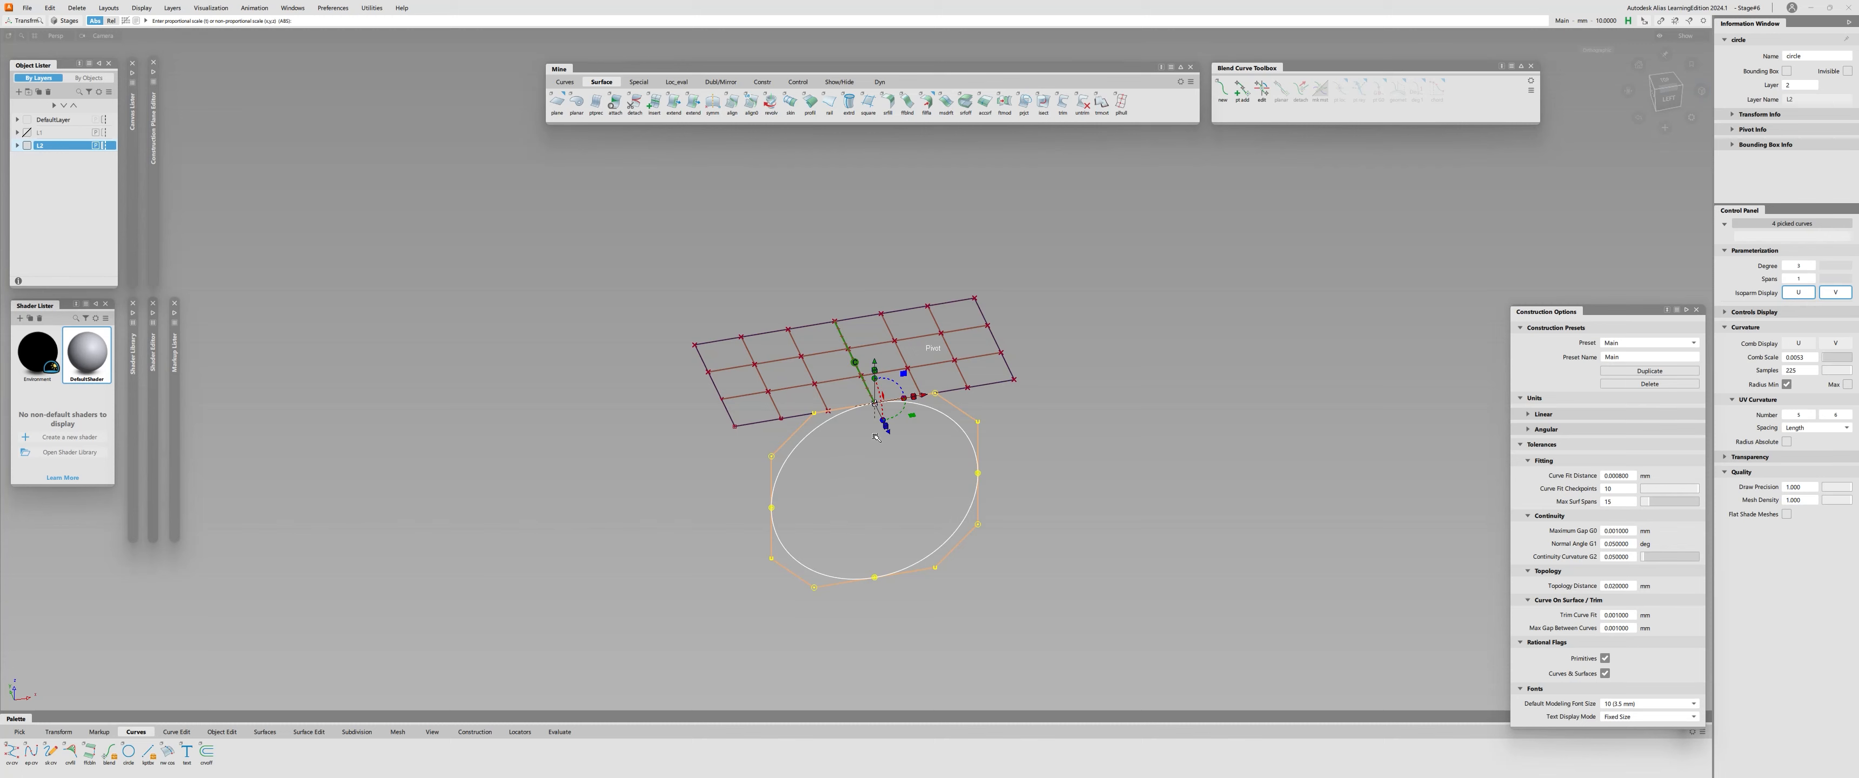
{"action": "left_click_drag", "start_coordinate": [876, 405], "coordinate": [761, 408]}
{"action": "right_click_drag", "start_coordinate": [751, 410], "coordinate": [803, 417], "text": "alt+shift"}
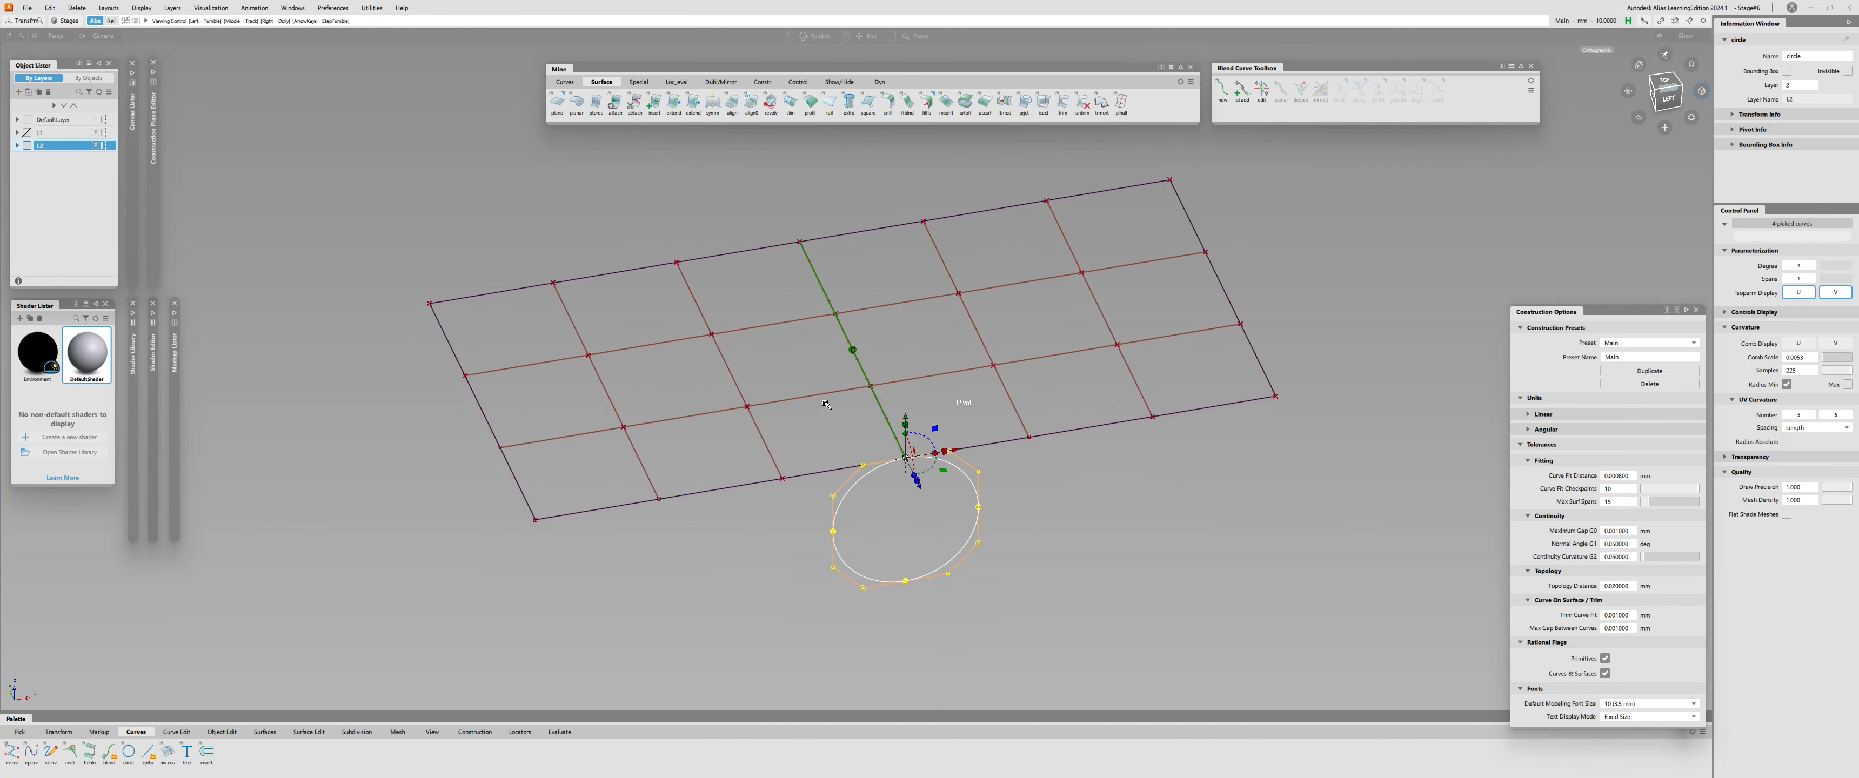
{"action": "left_click_drag", "start_coordinate": [802, 417], "coordinate": [800, 432], "text": "alt+shift"}
{"action": "middle_click_drag", "start_coordinate": [801, 433], "coordinate": [797, 468], "text": "alt+shift"}
Create a new markup and write 1/∞ = 0 above the planes with the markup pencil.
{"action": "left_click", "coordinate": [175, 312]}
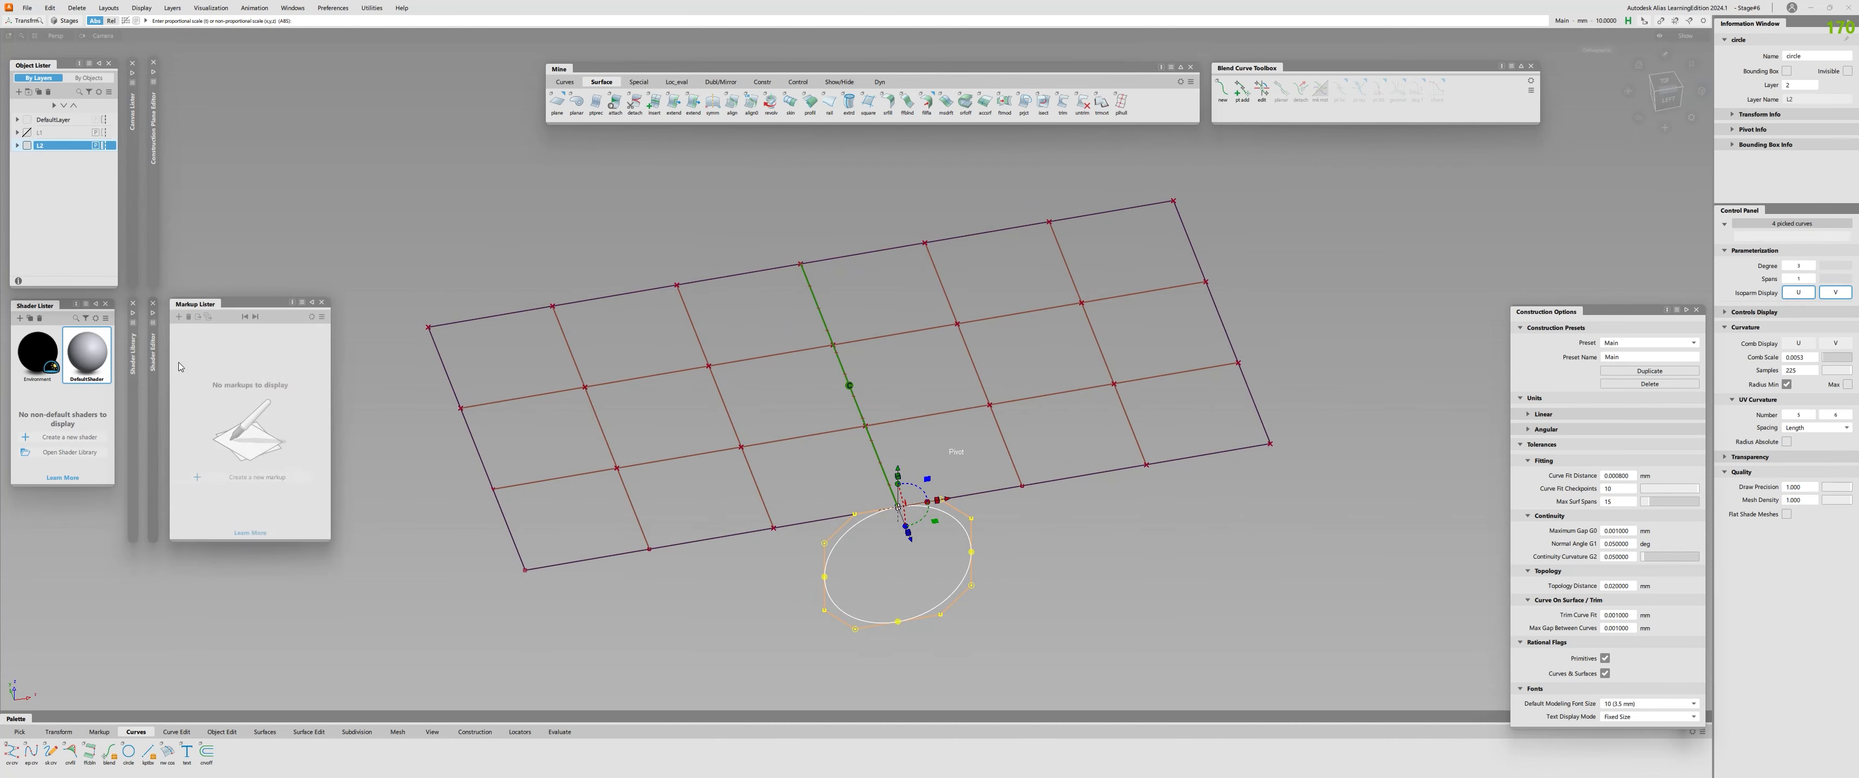
{"action": "left_click", "coordinate": [178, 316]}
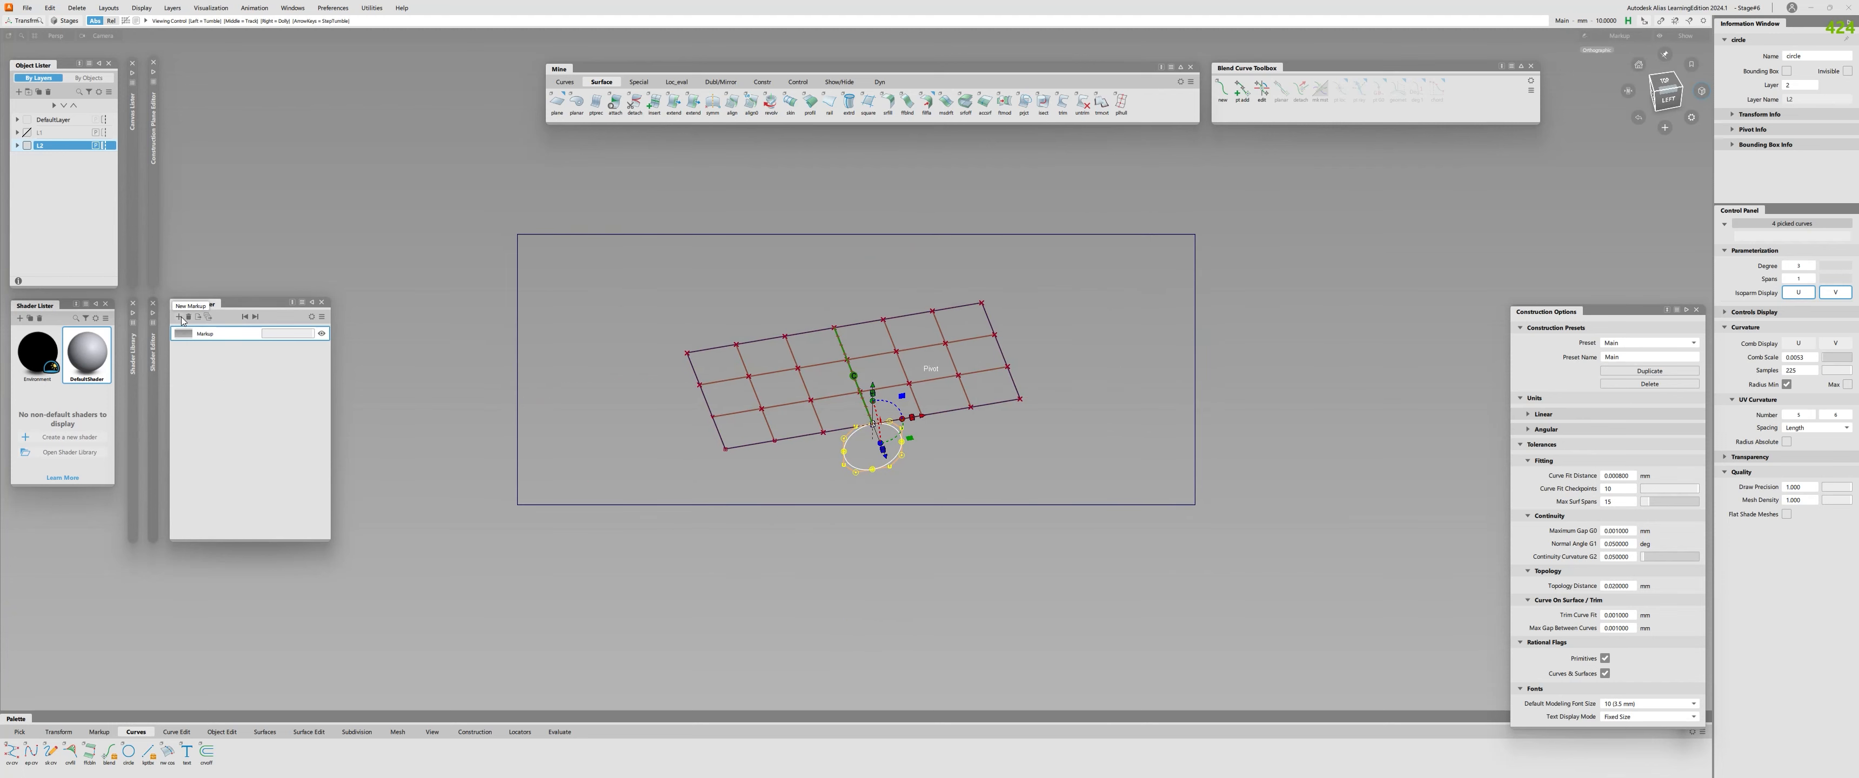
{"action": "right_click_drag", "start_coordinate": [658, 427], "coordinate": [691, 310], "text": "alt+shift"}
{"action": "middle_click_drag", "start_coordinate": [691, 310], "coordinate": [772, 351], "text": "alt+shift"}
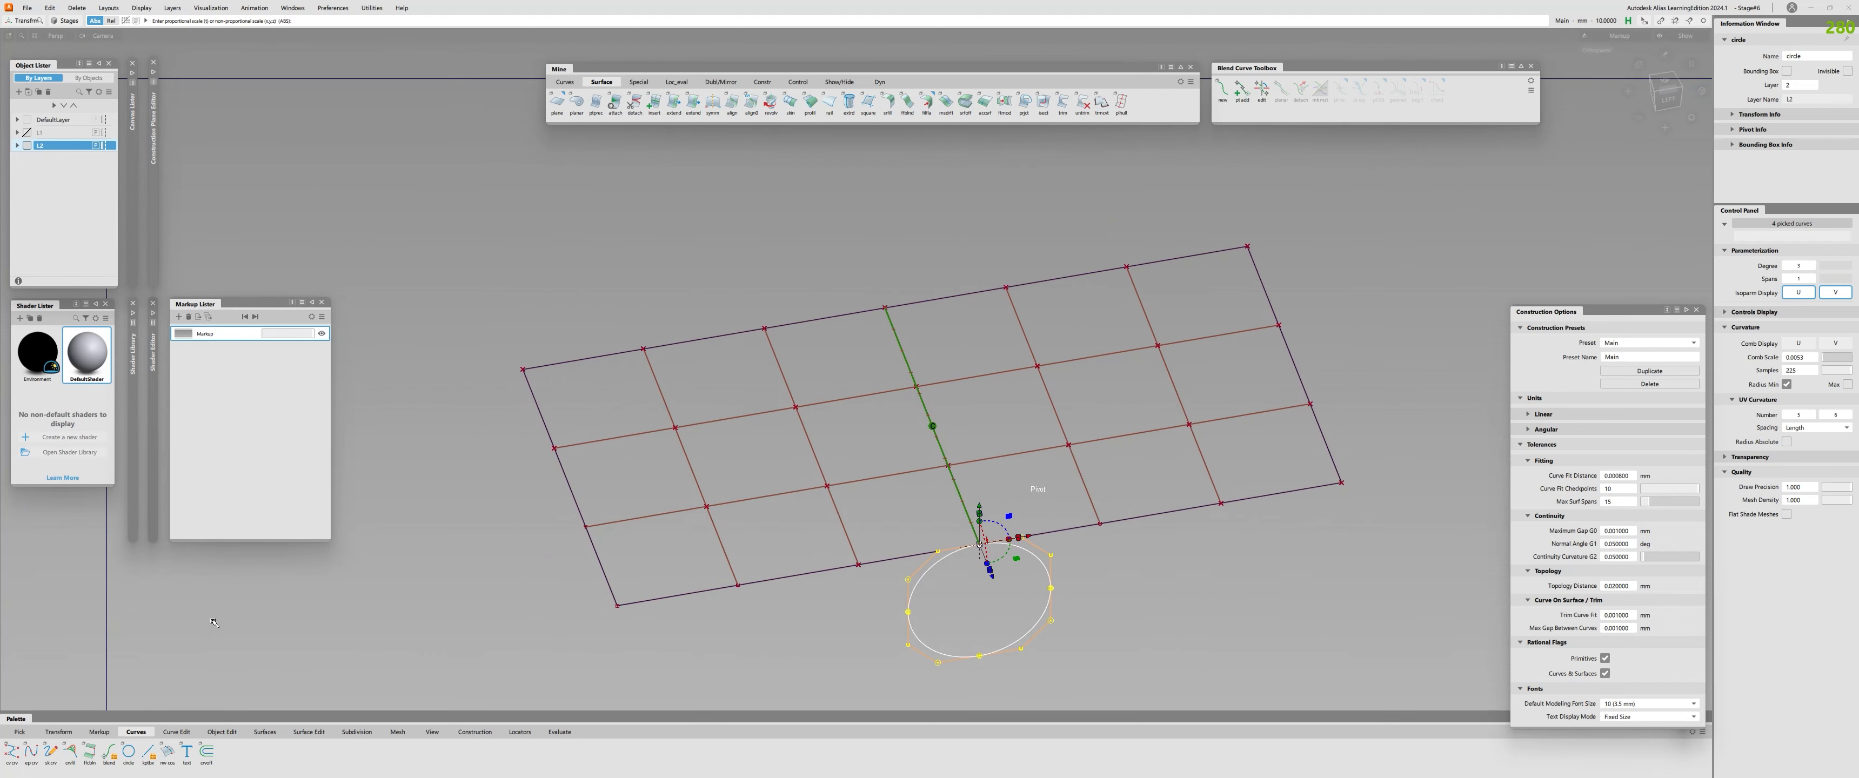
{"action": "left_click", "coordinate": [99, 732]}
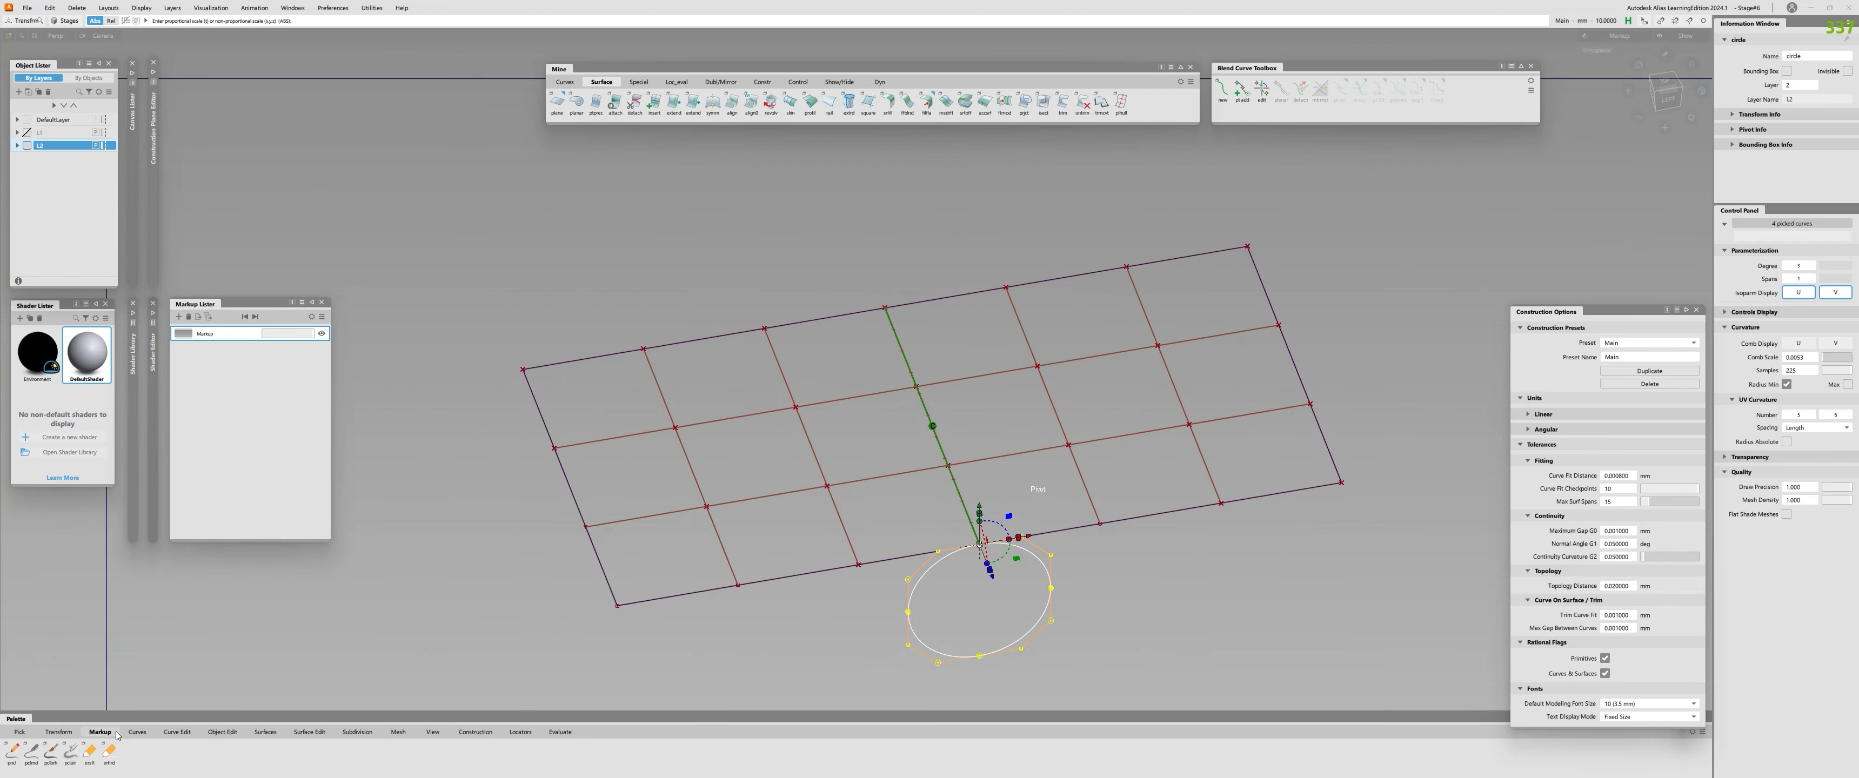
{"action": "left_click", "coordinate": [31, 752]}
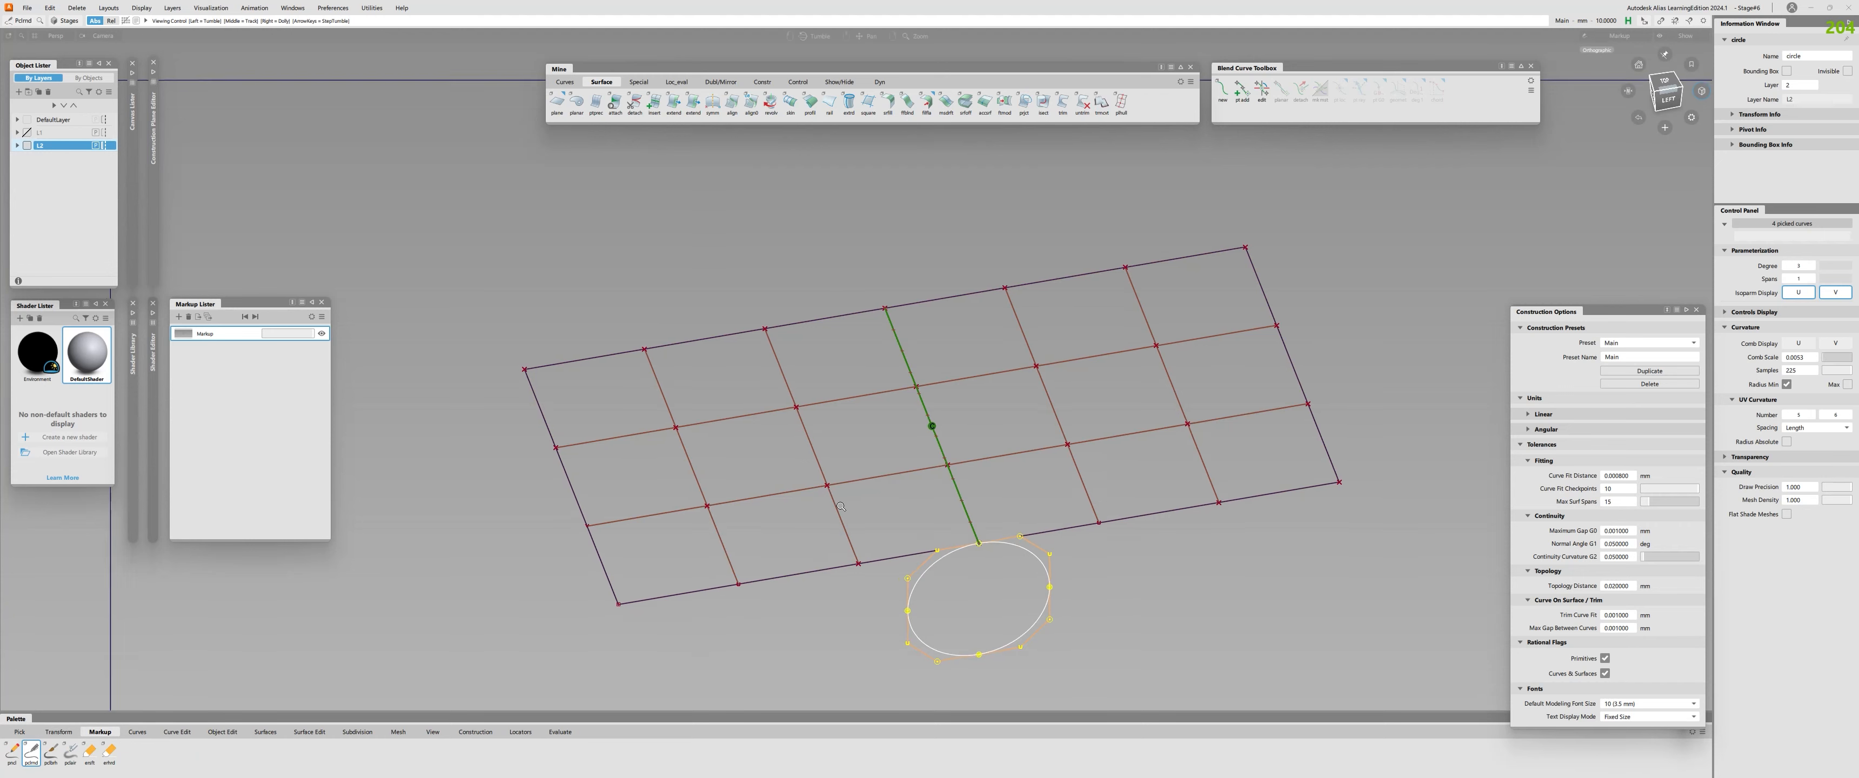
{"action": "mouse_move", "coordinate": [526, 221]}
{"action": "left_mouse_down"}
{"action": "mouse_move", "coordinate": [547, 205]}
{"action": "mouse_move", "coordinate": [545, 234]}
{"action": "mouse_move", "coordinate": [573, 250]}
{"action": "left_mouse_up"}
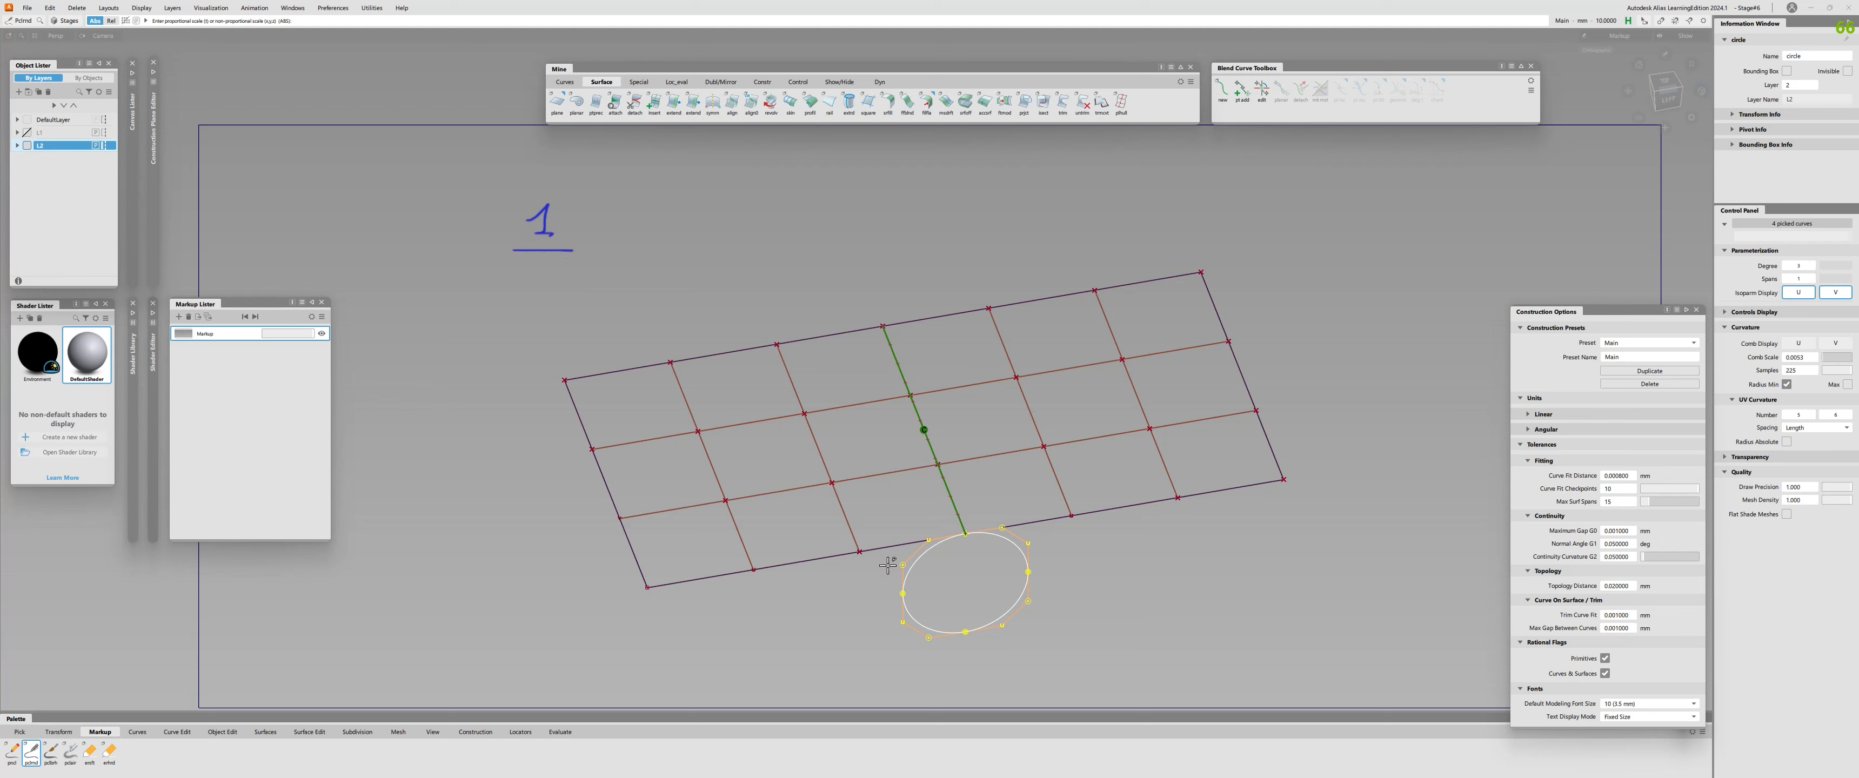
{"action": "mouse_move", "coordinate": [530, 281]}
{"action": "left_mouse_down"}
{"action": "mouse_move", "coordinate": [637, 240]}
{"action": "mouse_move", "coordinate": [625, 271]}
{"action": "mouse_move", "coordinate": [644, 245]}
{"action": "left_mouse_up"}
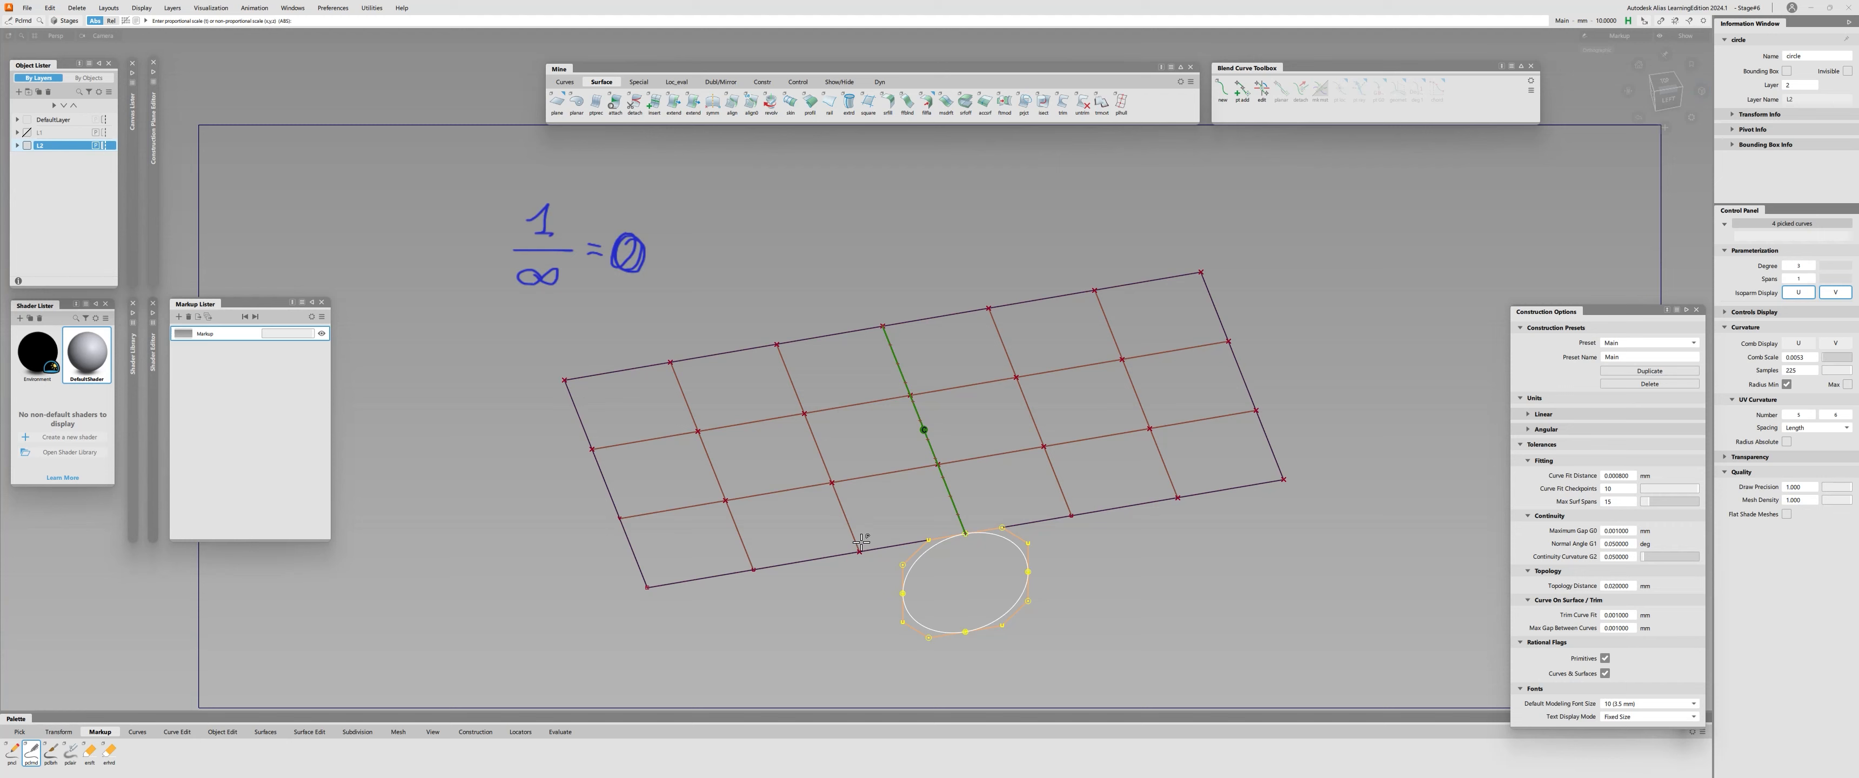
Leave the markup view and clear the circle's selection.
{"action": "scroll", "coordinate": [859, 537], "scroll_direction": "down", "scroll_amount": 5}
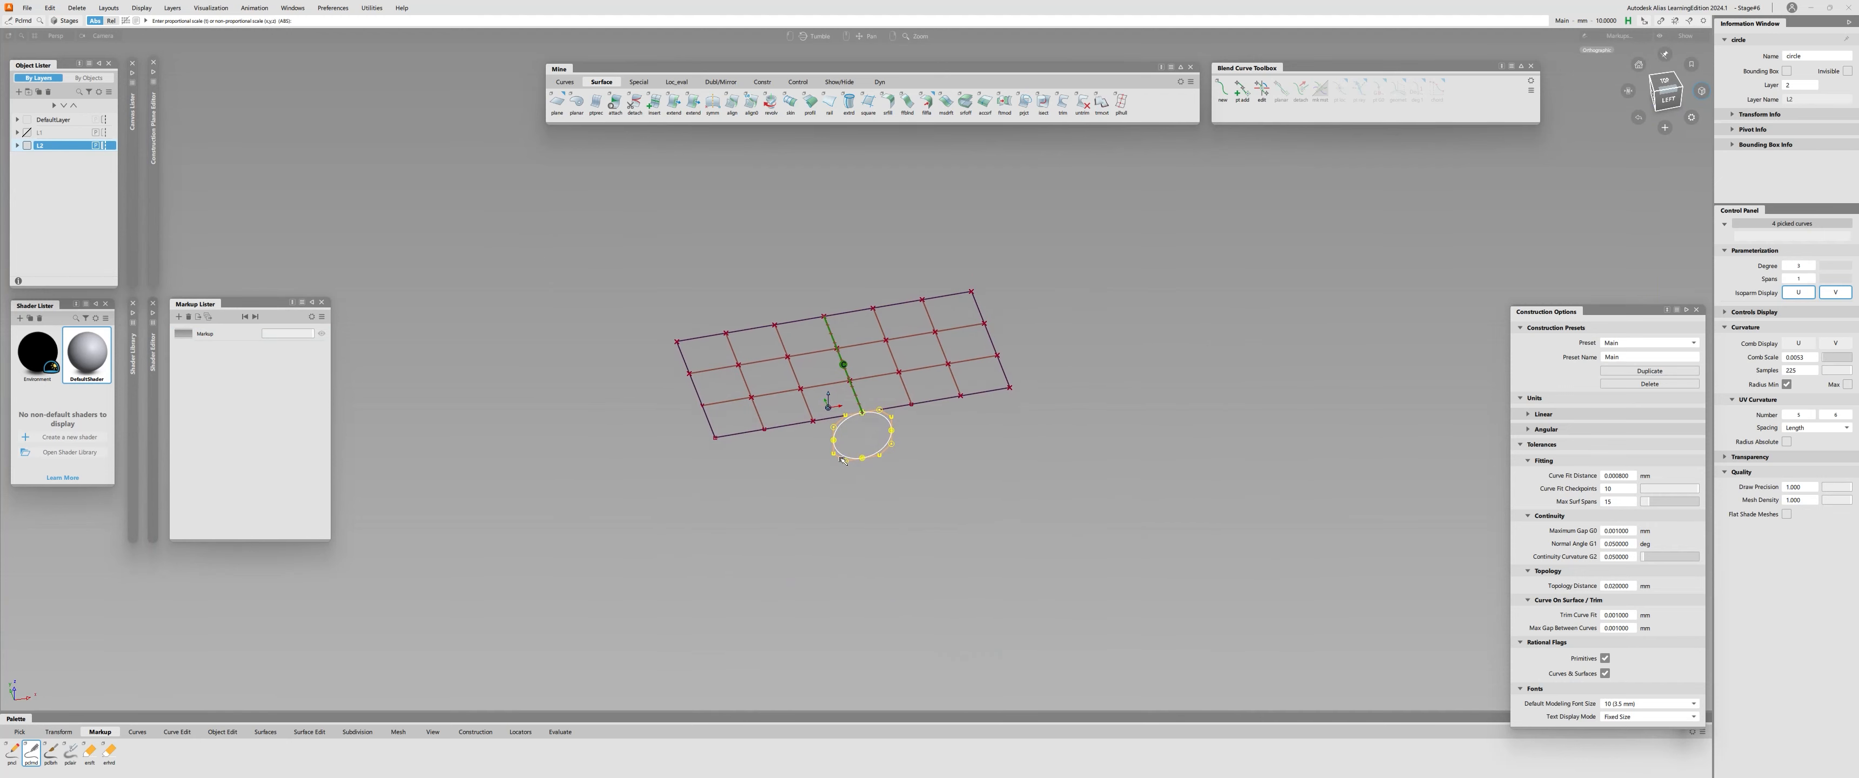
{"action": "right_click_drag", "start_coordinate": [842, 460], "coordinate": [891, 383], "text": "alt+shift"}
{"action": "key", "text": "Escape"}
{"action": "left_click", "coordinate": [747, 391]}
{"action": "left_click_drag", "start_coordinate": [880, 387], "coordinate": [870, 368], "text": "alt+shift"}
{"action": "right_click_drag", "start_coordinate": [862, 371], "coordinate": [928, 362], "text": "alt+shift"}
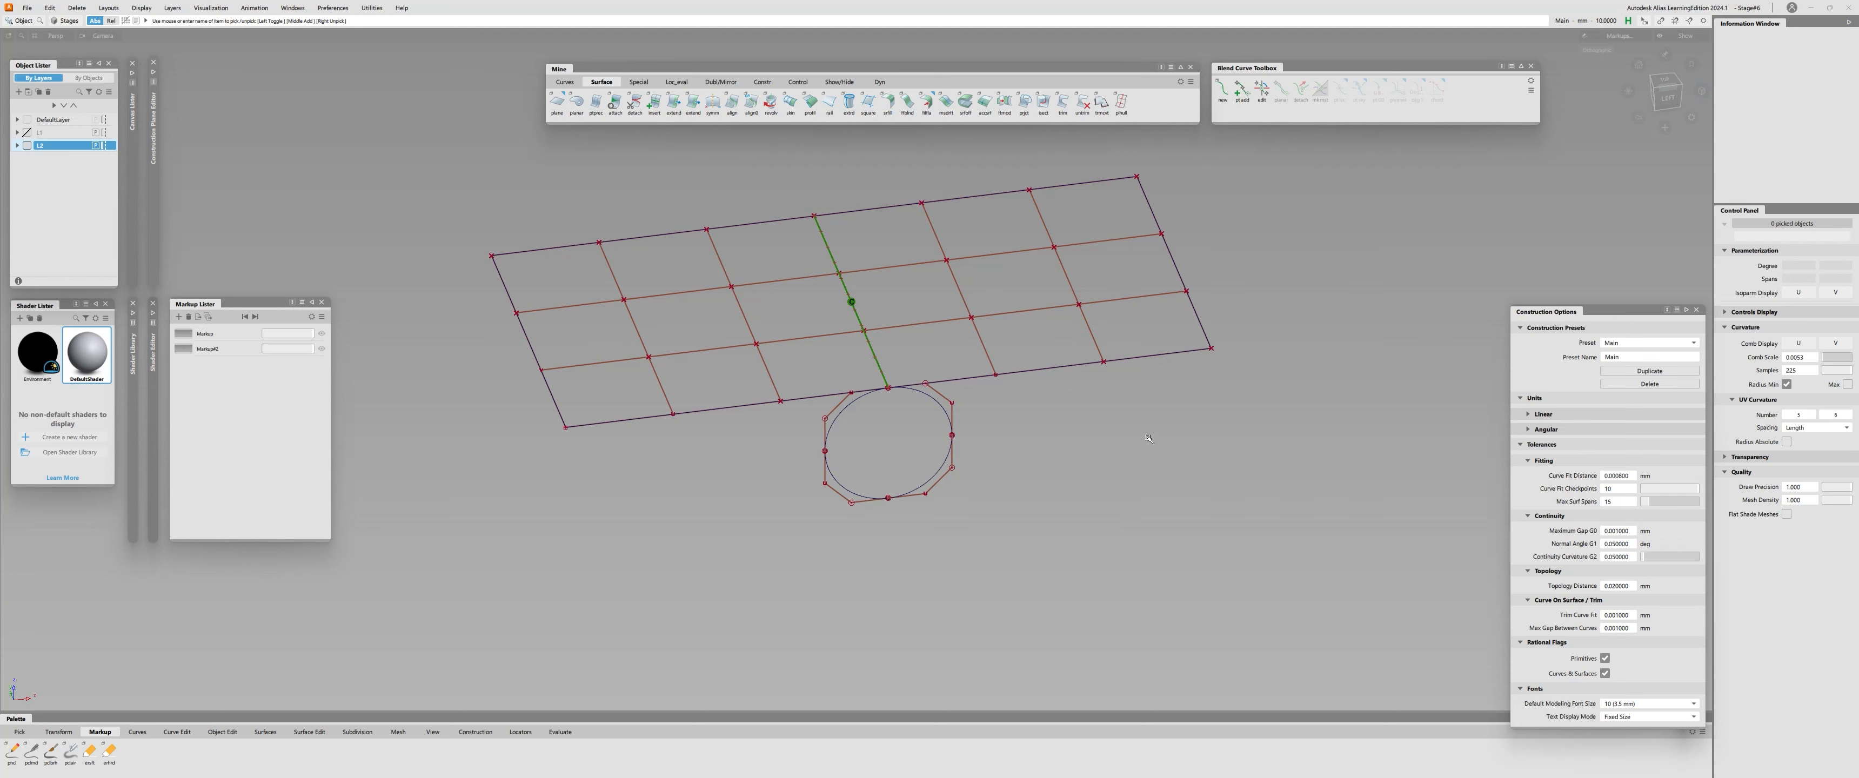
{"action": "scroll", "coordinate": [854, 386], "scroll_direction": "up", "scroll_amount": 3}
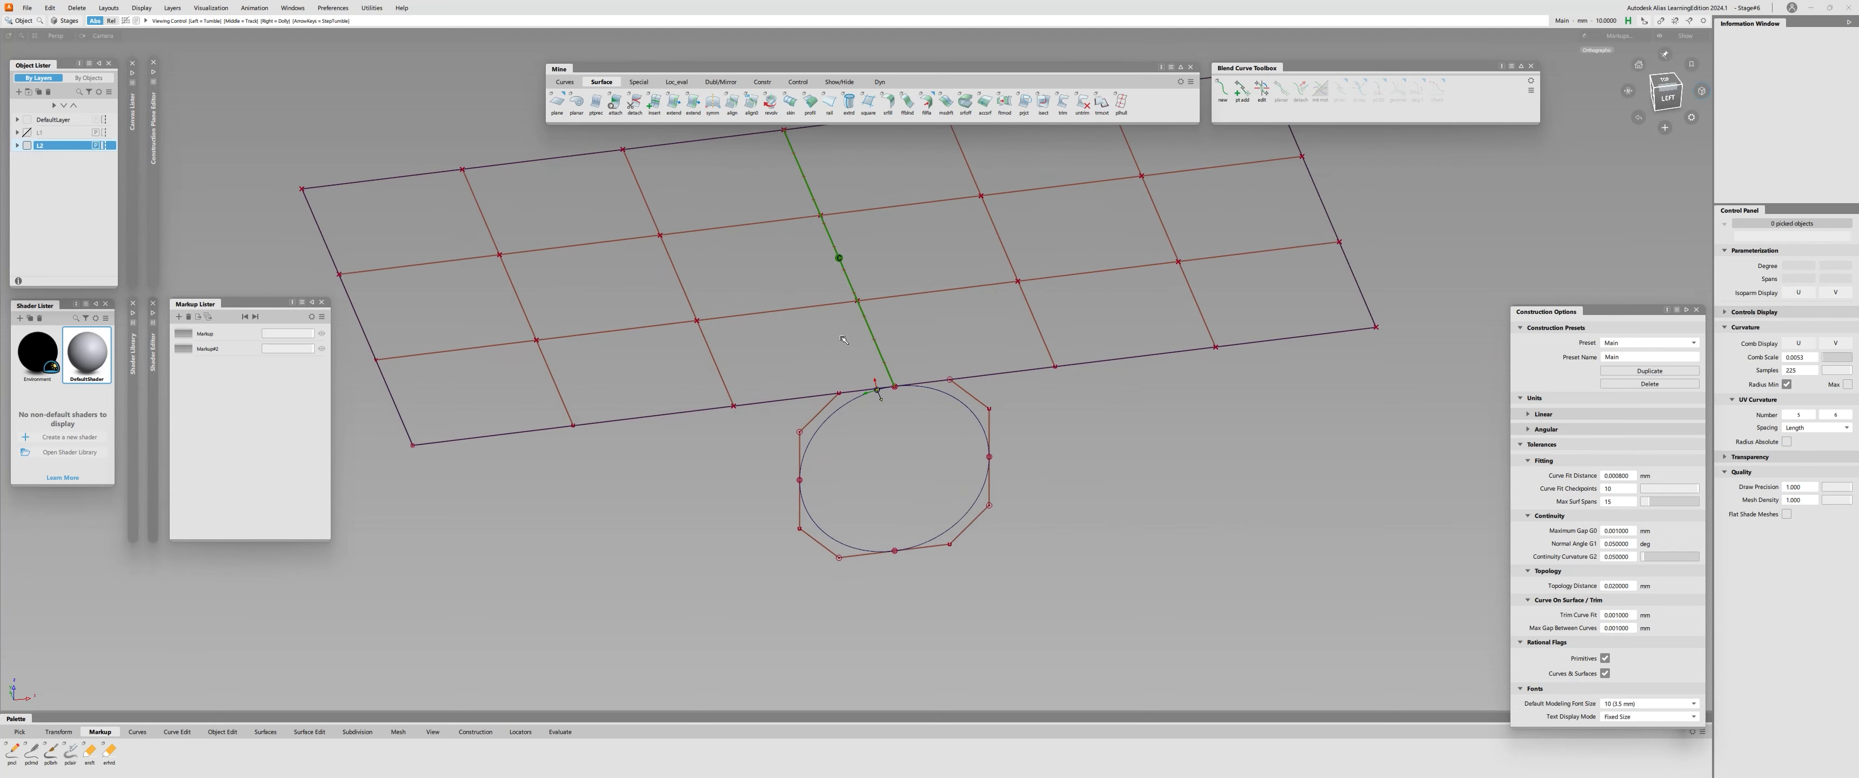
Activate the markup pencil and reopen the first markup containing the handwritten equation.
{"action": "left_click", "coordinate": [215, 350]}
{"action": "right_click_drag", "start_coordinate": [621, 267], "coordinate": [833, 235], "text": "alt+shift"}
{"action": "middle_click_drag", "start_coordinate": [833, 235], "coordinate": [857, 335], "text": "alt+shift"}
{"action": "left_click", "coordinate": [32, 752]}
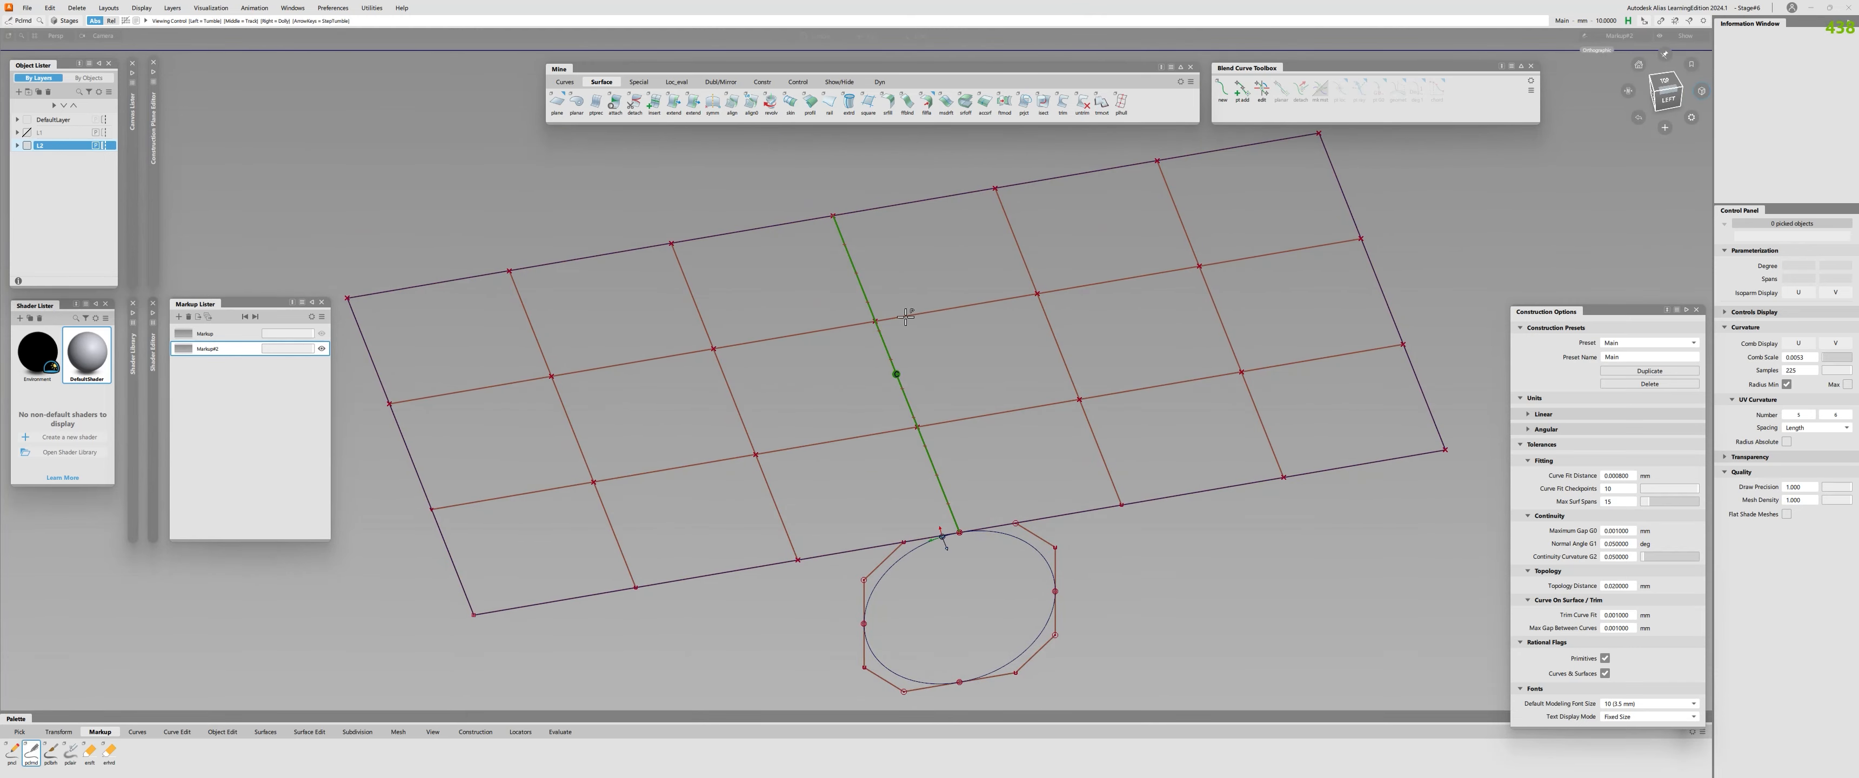
{"action": "left_click", "coordinate": [236, 346]}
{"action": "left_click", "coordinate": [234, 335]}
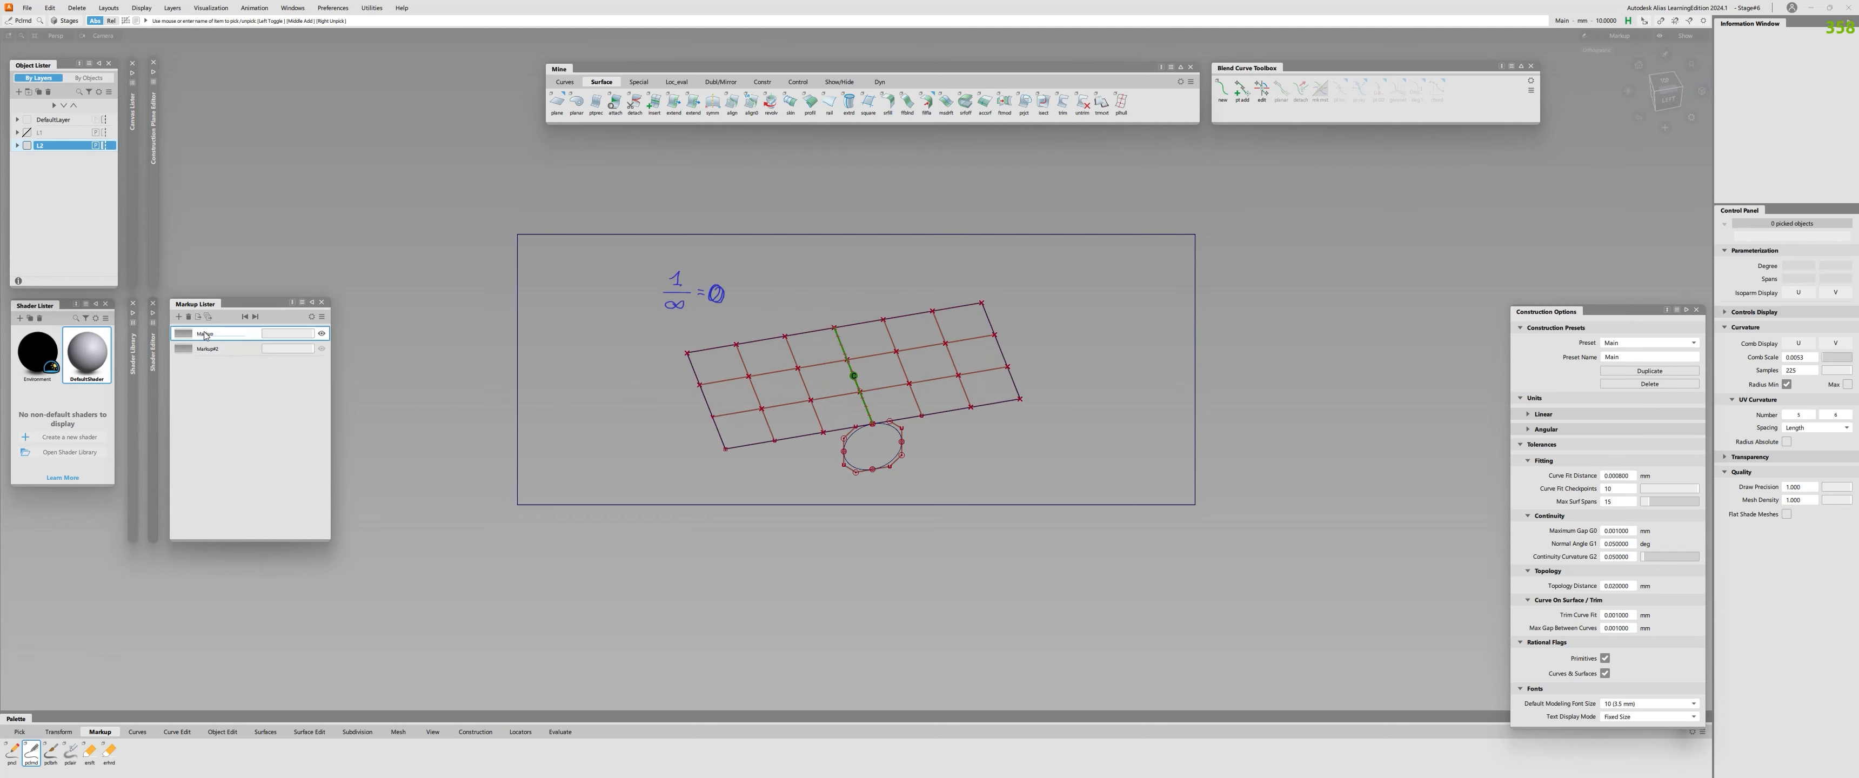
{"action": "right_click_drag", "start_coordinate": [577, 254], "coordinate": [788, 237], "text": "alt+shift"}
{"action": "middle_click_drag", "start_coordinate": [788, 236], "coordinate": [841, 337], "text": "alt+shift"}
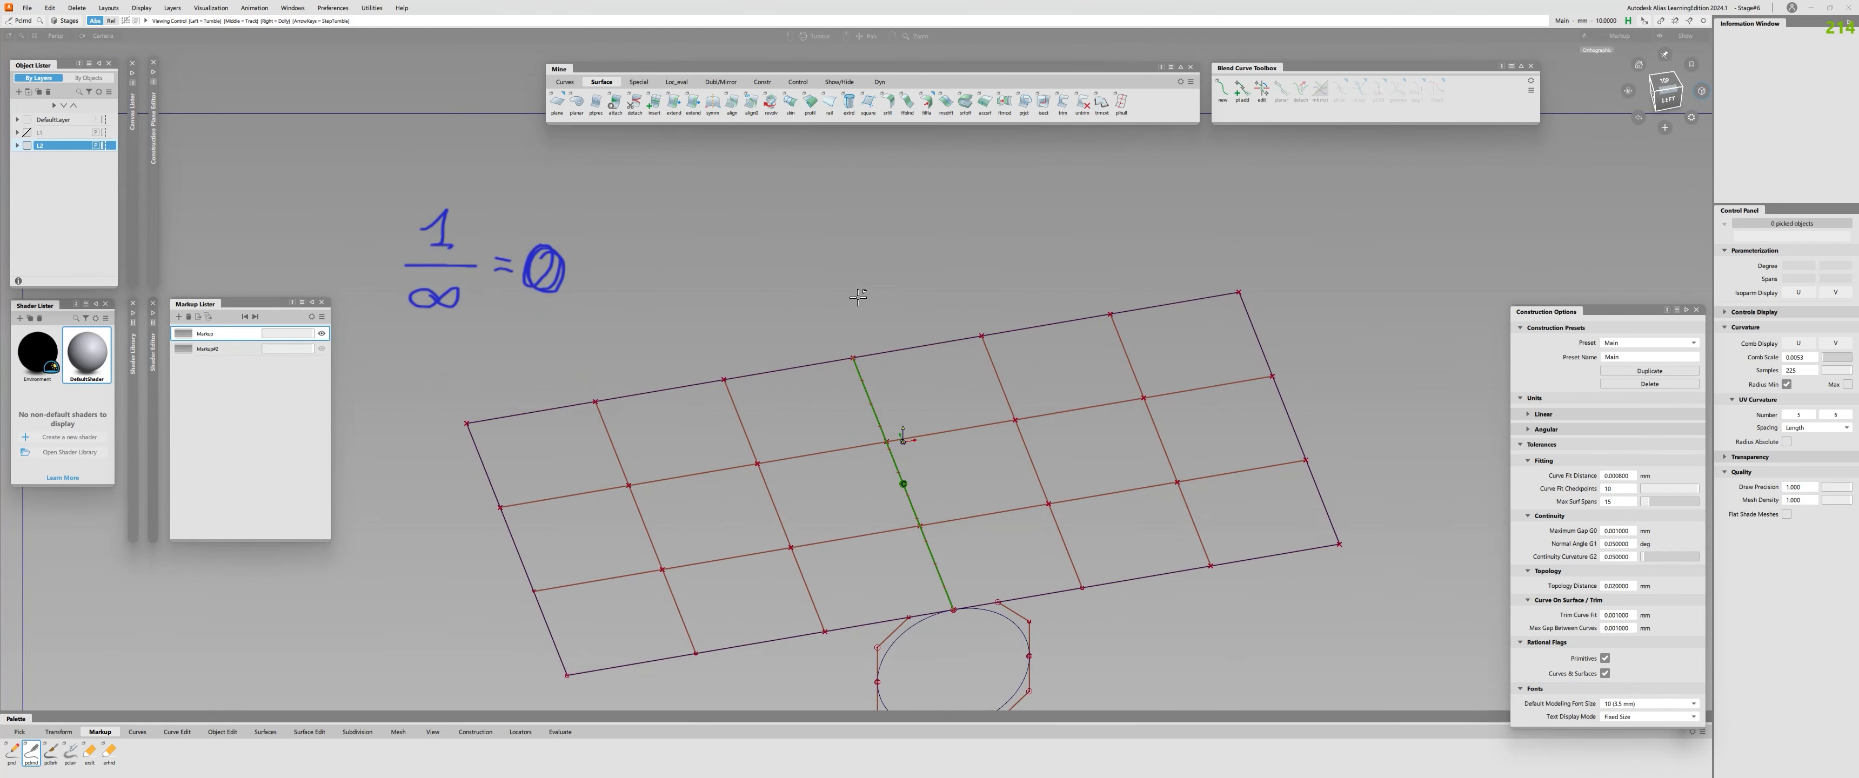
{"action": "right_click_drag", "start_coordinate": [859, 290], "coordinate": [802, 279], "text": "alt+shift"}
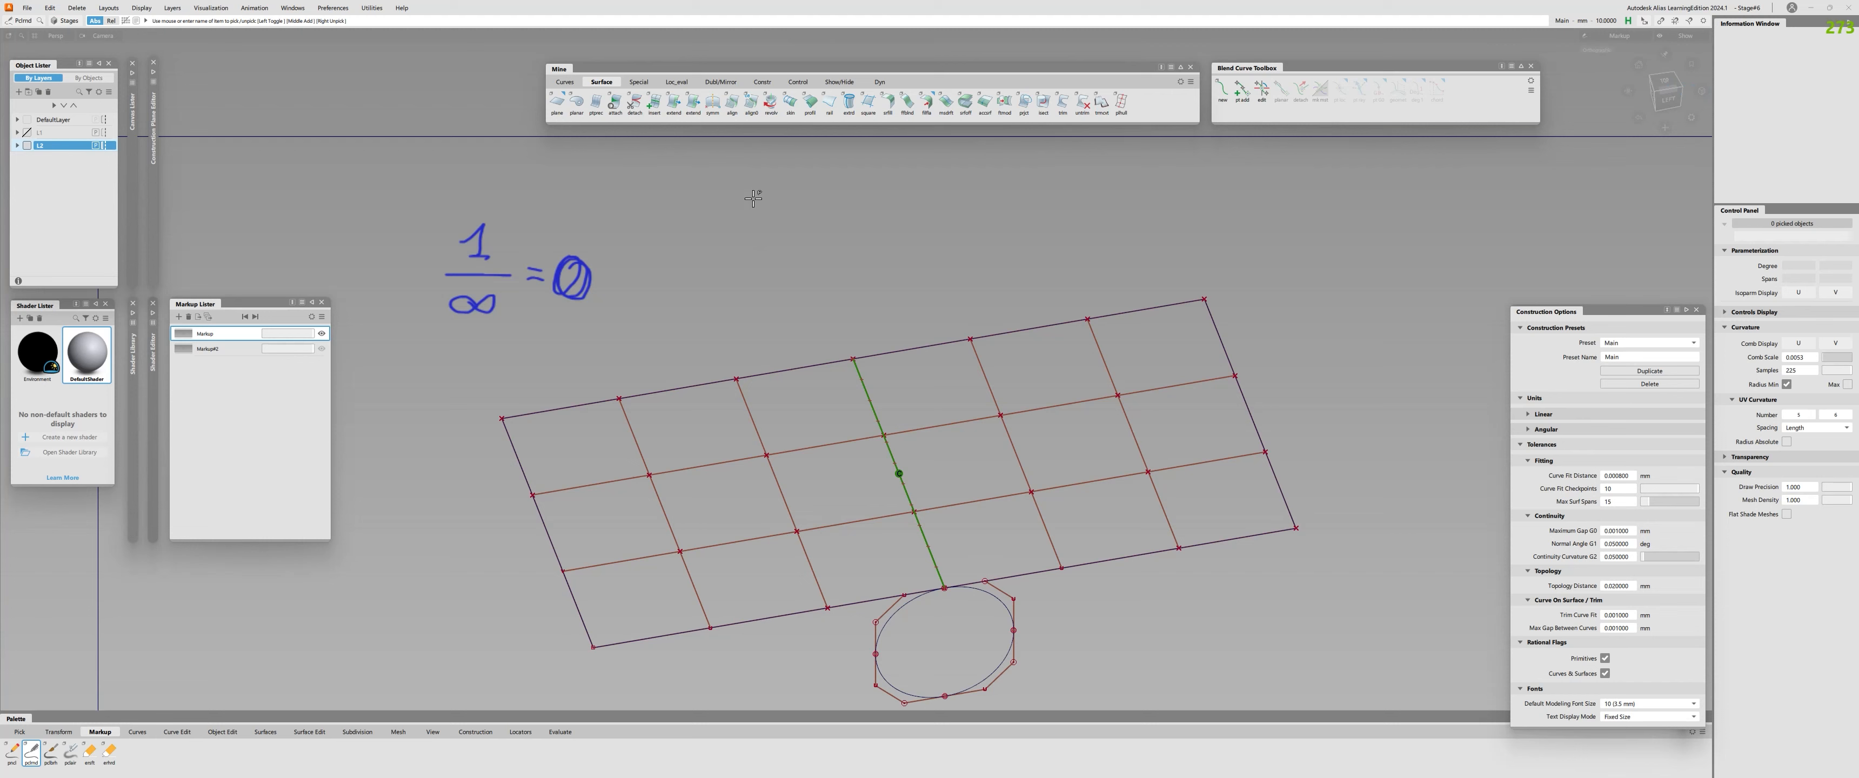
Write R2 − R1 beside the equation and draw an arrow pointing from it to the 1.
{"action": "mouse_move", "coordinate": [752, 196]}
{"action": "left_mouse_down"}
{"action": "mouse_move", "coordinate": [753, 231]}
{"action": "mouse_move", "coordinate": [766, 206]}
{"action": "mouse_move", "coordinate": [798, 235]}
{"action": "left_mouse_up"}
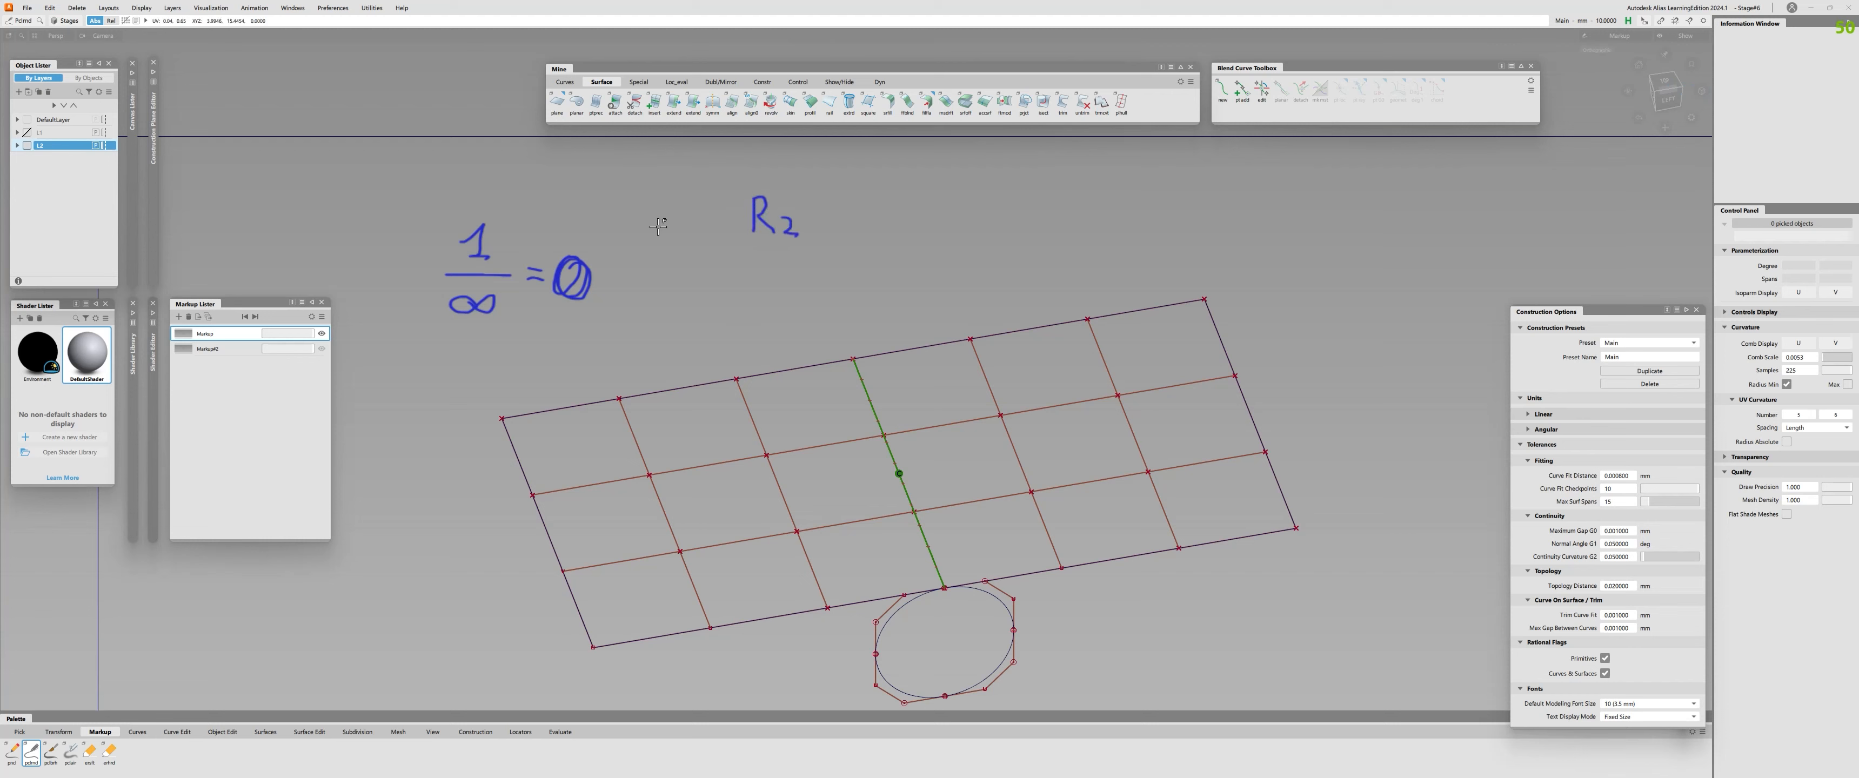
{"action": "mouse_move", "coordinate": [507, 221]}
{"action": "left_mouse_down"}
{"action": "mouse_move", "coordinate": [693, 211]}
{"action": "mouse_move", "coordinate": [542, 232]}
{"action": "left_mouse_up"}
{"action": "right_click_drag", "start_coordinate": [863, 245], "coordinate": [854, 246], "text": "alt+shift"}
{"action": "middle_click_drag", "start_coordinate": [854, 246], "coordinate": [820, 241], "text": "alt+shift"}
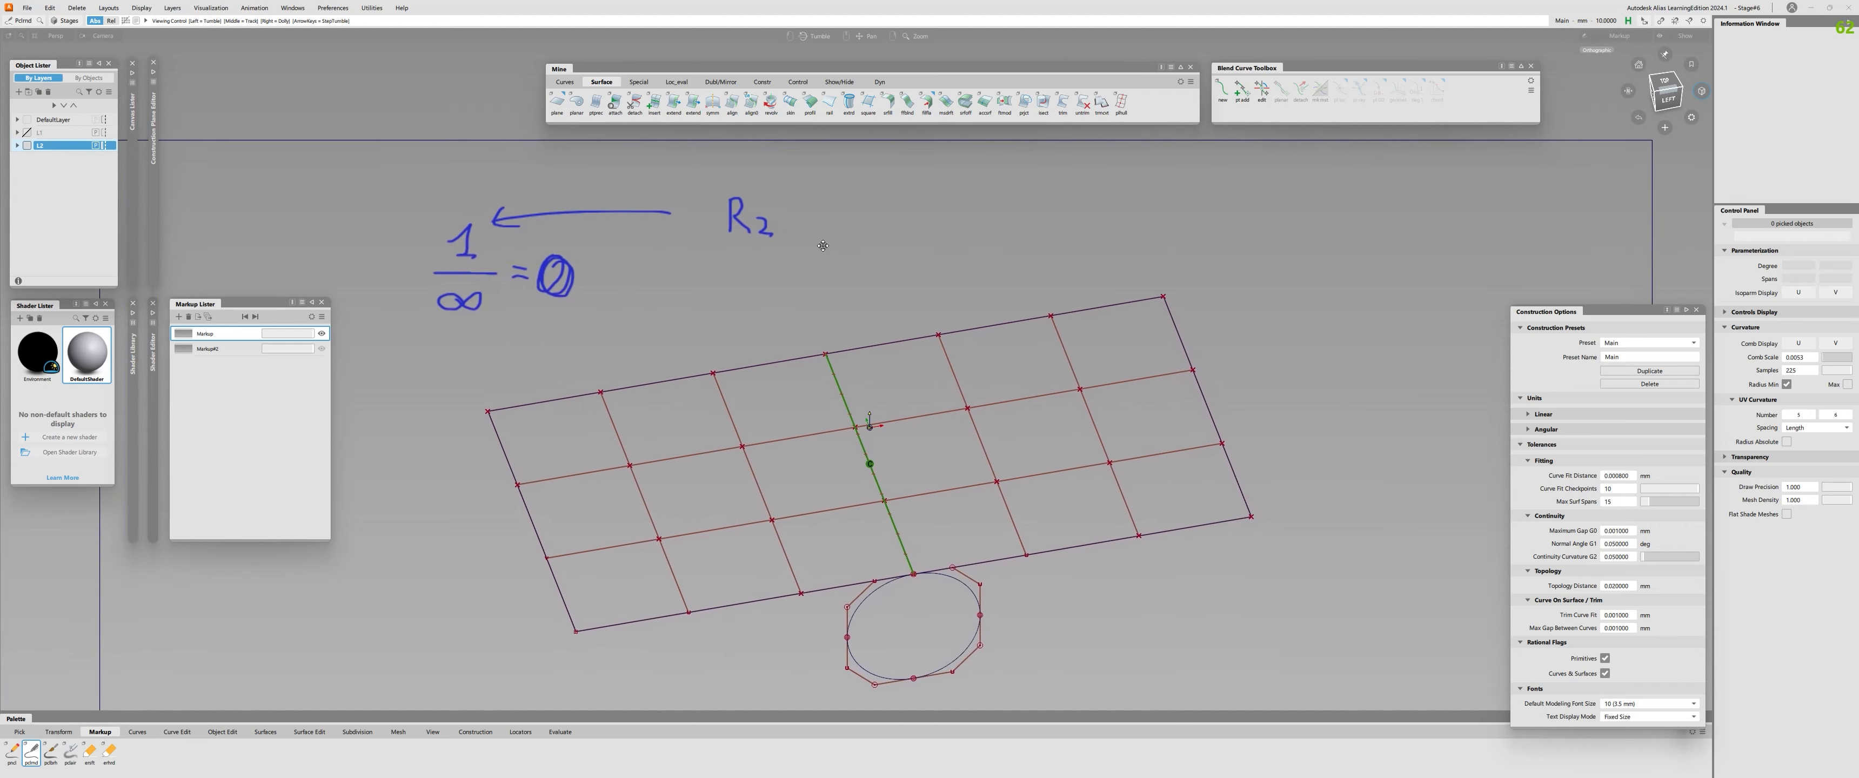
{"action": "left_click_drag", "start_coordinate": [792, 219], "coordinate": [862, 224]}
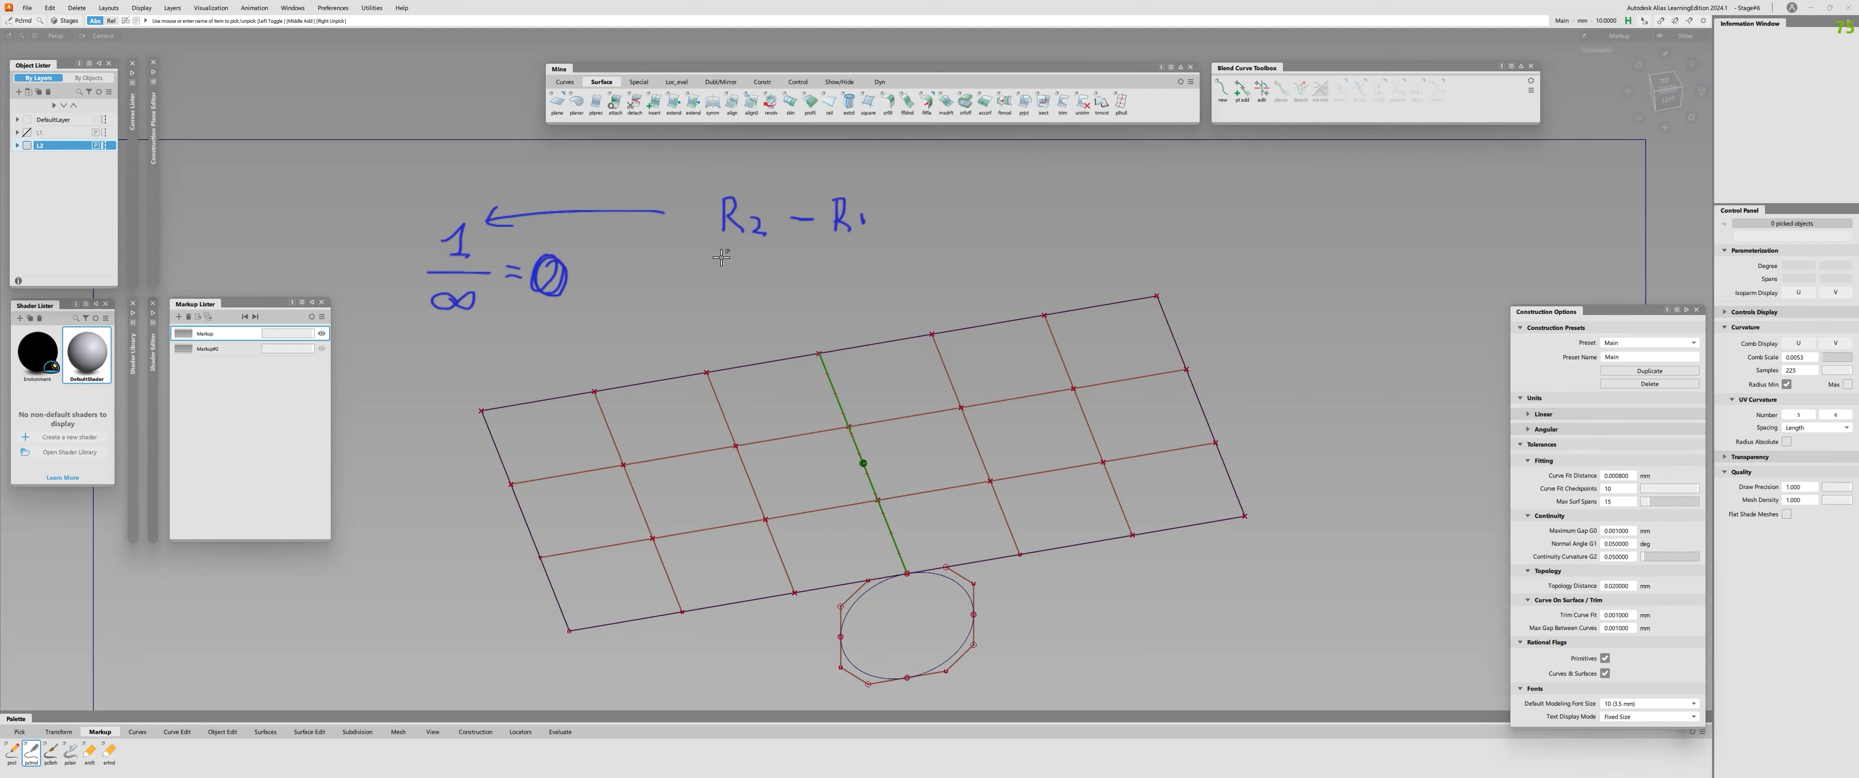
Complete the fraction with a line and the denominator R1 + R2, followed by an equals sign and a result symbol.
{"action": "left_click_drag", "start_coordinate": [714, 250], "coordinate": [874, 251]}
{"action": "mouse_move", "coordinate": [730, 274]}
{"action": "left_mouse_down"}
{"action": "mouse_move", "coordinate": [729, 309]}
{"action": "mouse_move", "coordinate": [768, 309]}
{"action": "left_mouse_up"}
{"action": "left_click_drag", "start_coordinate": [794, 292], "coordinate": [877, 308]}
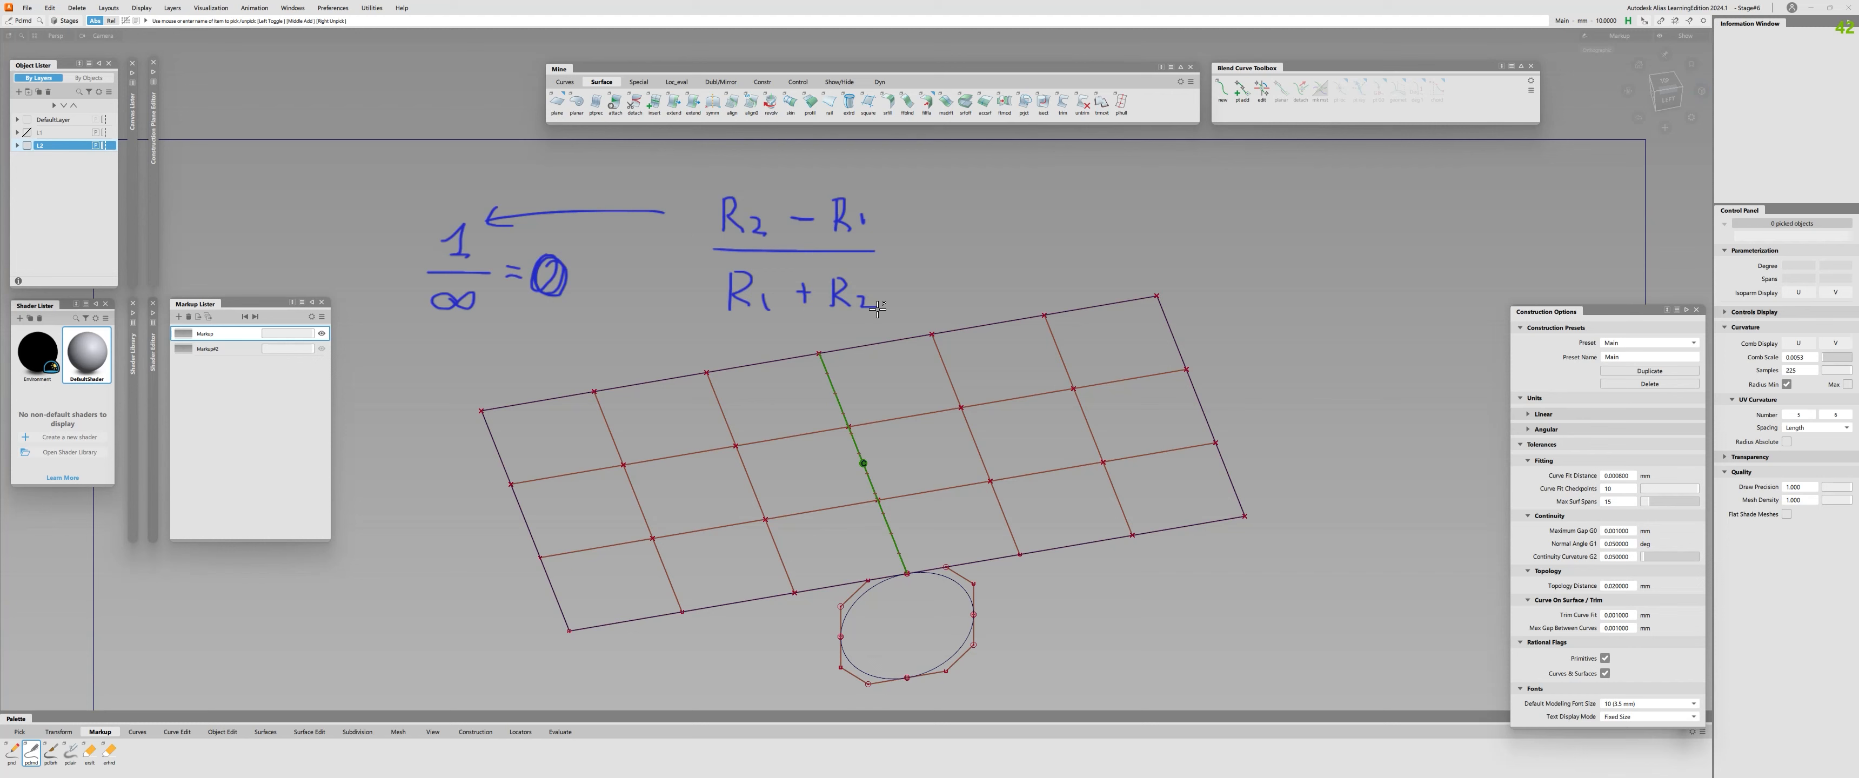
{"action": "mouse_move", "coordinate": [894, 246]}
{"action": "left_mouse_down"}
{"action": "mouse_move", "coordinate": [914, 260]}
{"action": "mouse_move", "coordinate": [958, 230]}
{"action": "left_mouse_up"}
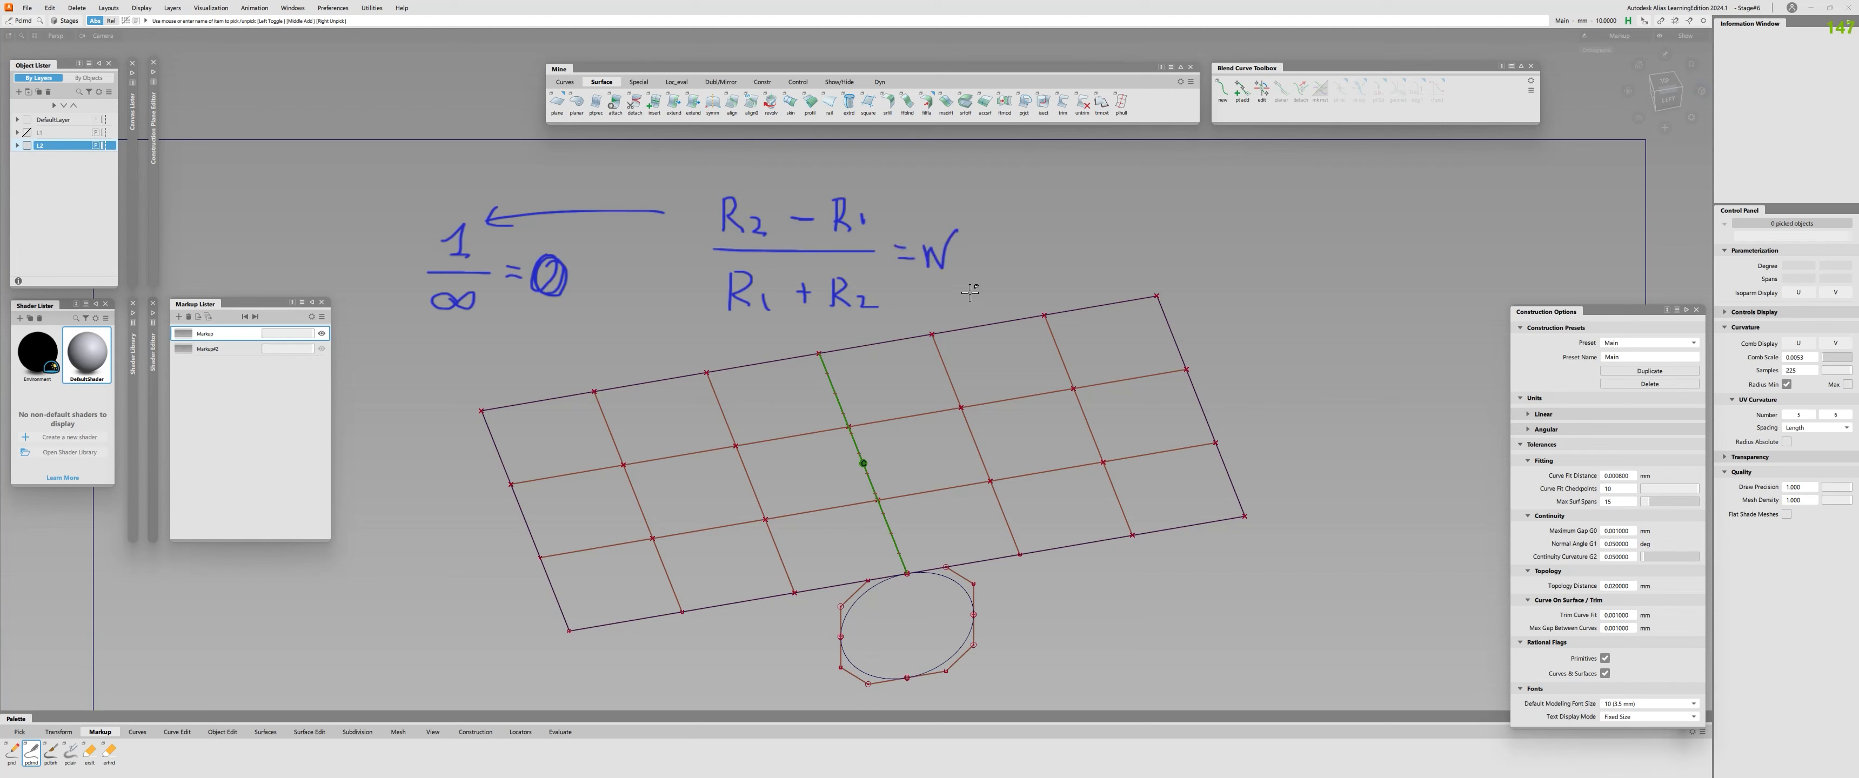
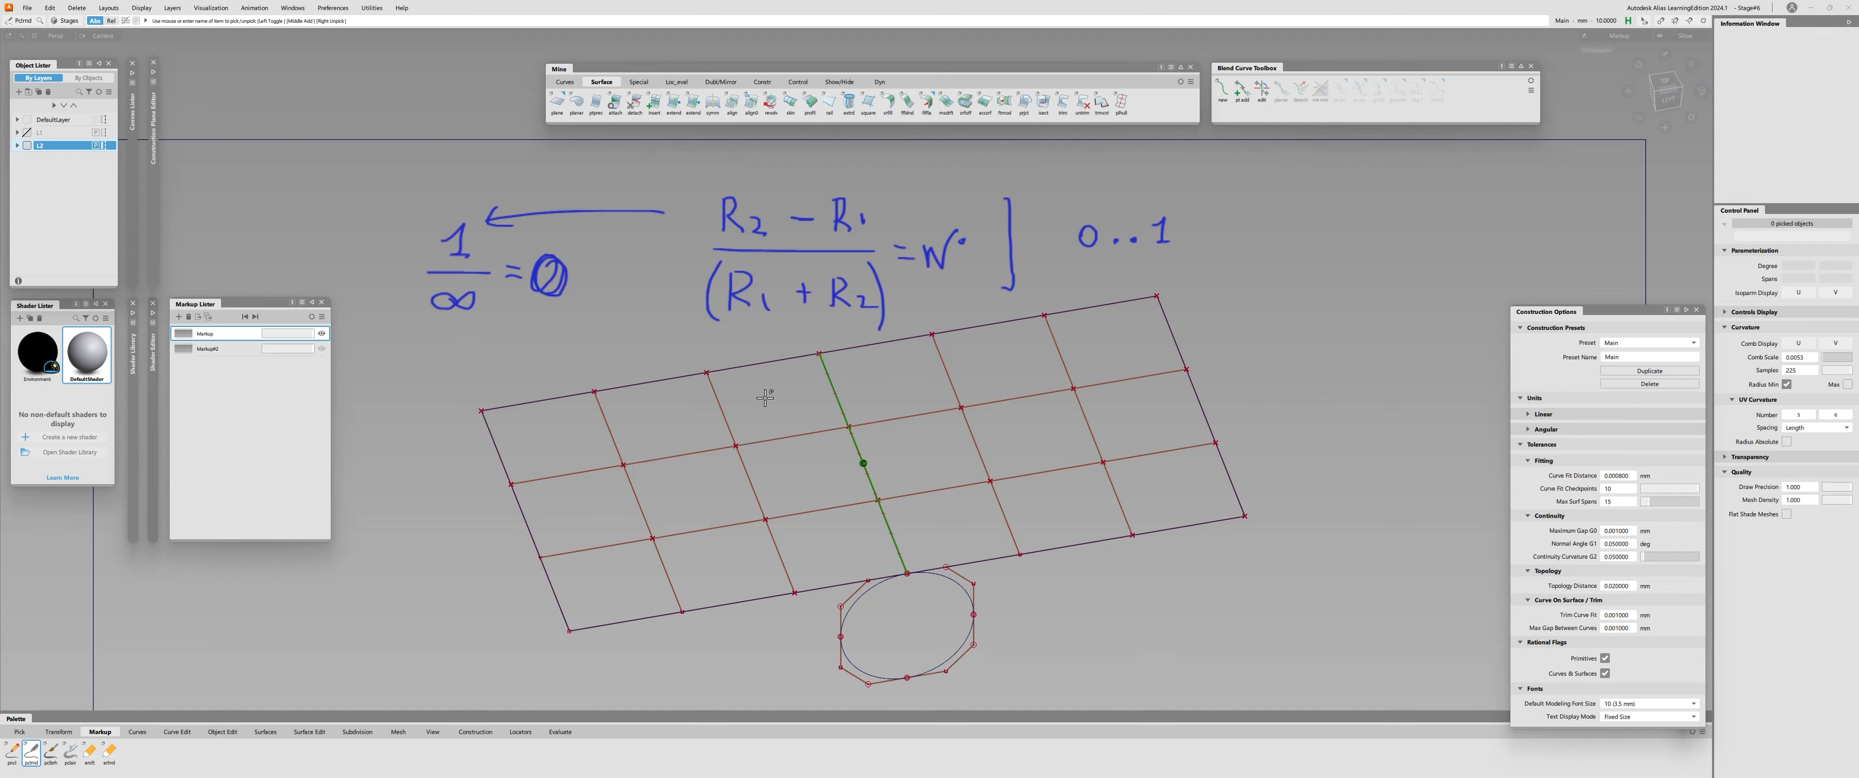
Look at the second markup and return to the first one containing the radius formula.
{"action": "right_click_drag", "start_coordinate": [845, 475], "coordinate": [772, 473], "text": "alt+shift"}
{"action": "left_click_drag", "start_coordinate": [772, 473], "coordinate": [783, 415], "text": "alt+shift"}
{"action": "right_click_drag", "start_coordinate": [783, 415], "coordinate": [852, 346], "text": "alt+shift"}
{"action": "left_click_drag", "start_coordinate": [852, 346], "coordinate": [800, 368], "text": "alt+shift"}
{"action": "left_click", "coordinate": [208, 351]}
{"action": "left_click", "coordinate": [209, 333]}
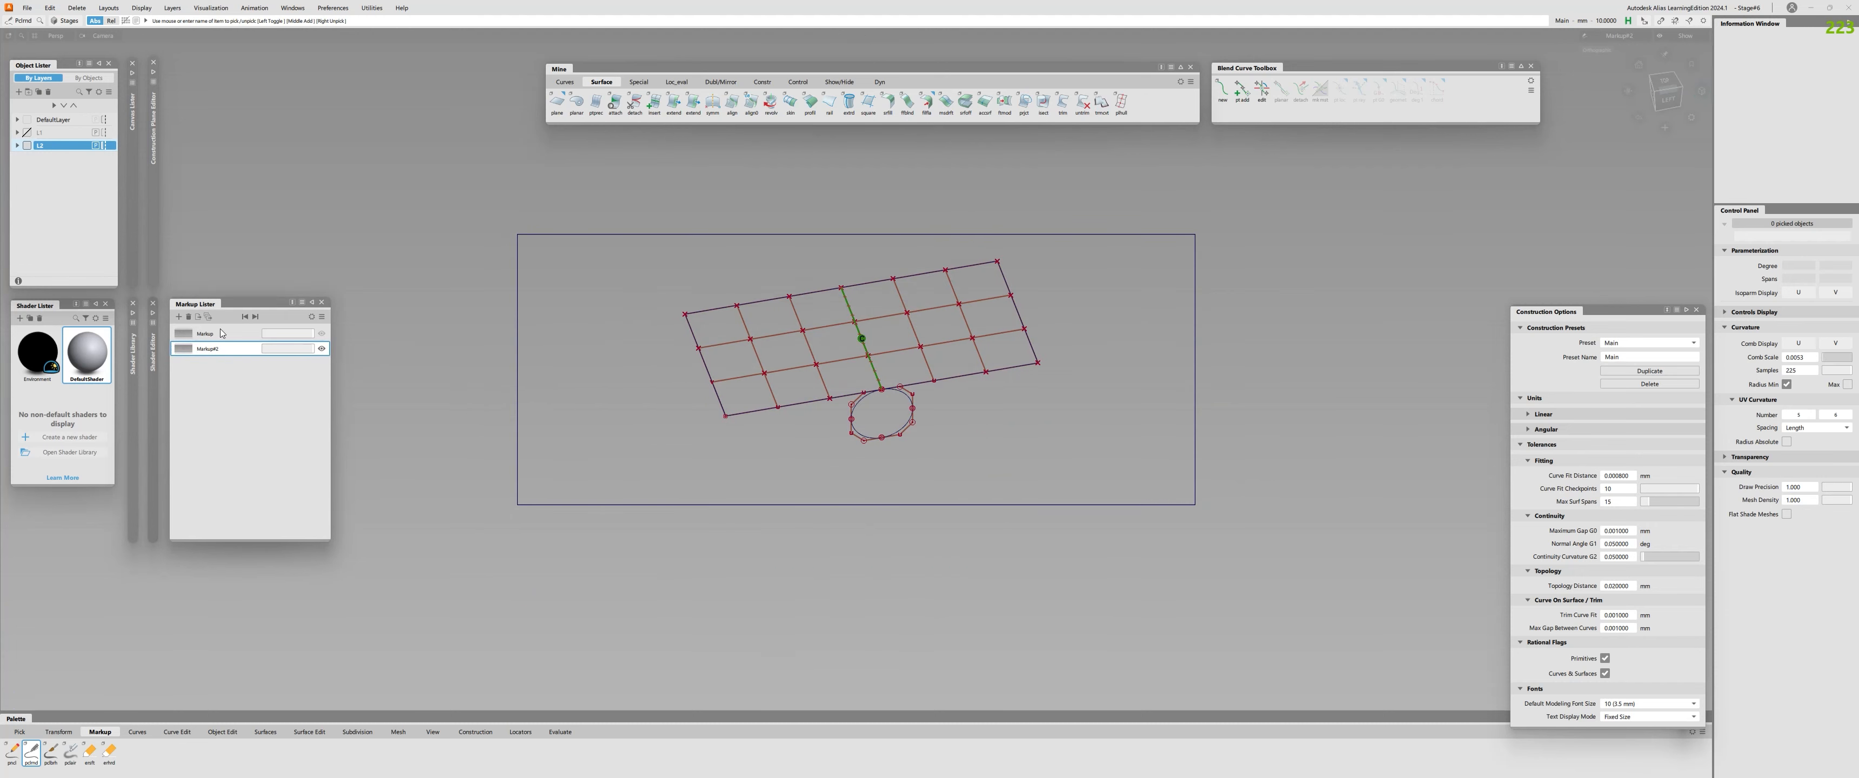
{"action": "middle_click_drag", "start_coordinate": [837, 335], "coordinate": [839, 331], "text": "alt+shift"}
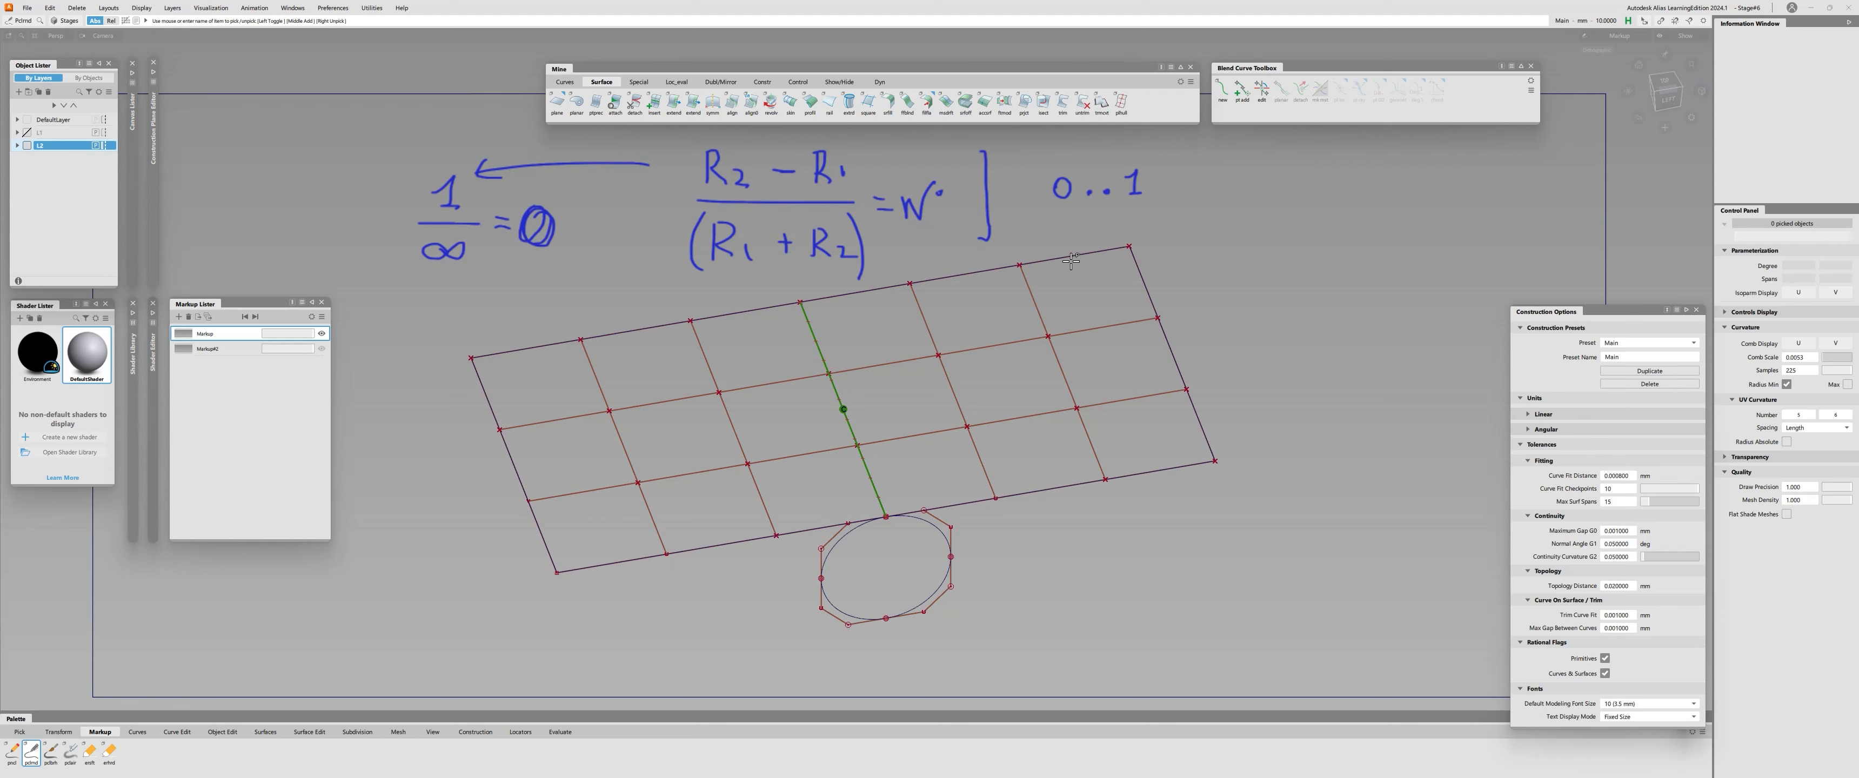
Write the fraction 0 − 0 over 0 + 0, equal to 0, below the 0..1 range.
{"action": "mouse_move", "coordinate": [1075, 257]}
{"action": "left_mouse_down"}
{"action": "mouse_move", "coordinate": [1067, 275]}
{"action": "mouse_move", "coordinate": [1076, 258]}
{"action": "left_mouse_up"}
{"action": "mouse_move", "coordinate": [1097, 269]}
{"action": "left_mouse_down"}
{"action": "mouse_move", "coordinate": [1159, 294]}
{"action": "mouse_move", "coordinate": [1067, 334]}
{"action": "mouse_move", "coordinate": [1076, 317]}
{"action": "mouse_move", "coordinate": [1102, 331]}
{"action": "left_mouse_up"}
{"action": "mouse_move", "coordinate": [1130, 310]}
{"action": "left_mouse_down"}
{"action": "mouse_move", "coordinate": [1120, 327]}
{"action": "mouse_move", "coordinate": [1131, 312]}
{"action": "left_mouse_up"}
{"action": "left_click_drag", "start_coordinate": [1179, 288], "coordinate": [1209, 297]}
{"action": "mouse_move", "coordinate": [1237, 283]}
{"action": "left_mouse_down"}
{"action": "mouse_move", "coordinate": [1221, 305]}
{"action": "mouse_move", "coordinate": [1239, 286]}
{"action": "left_mouse_up"}
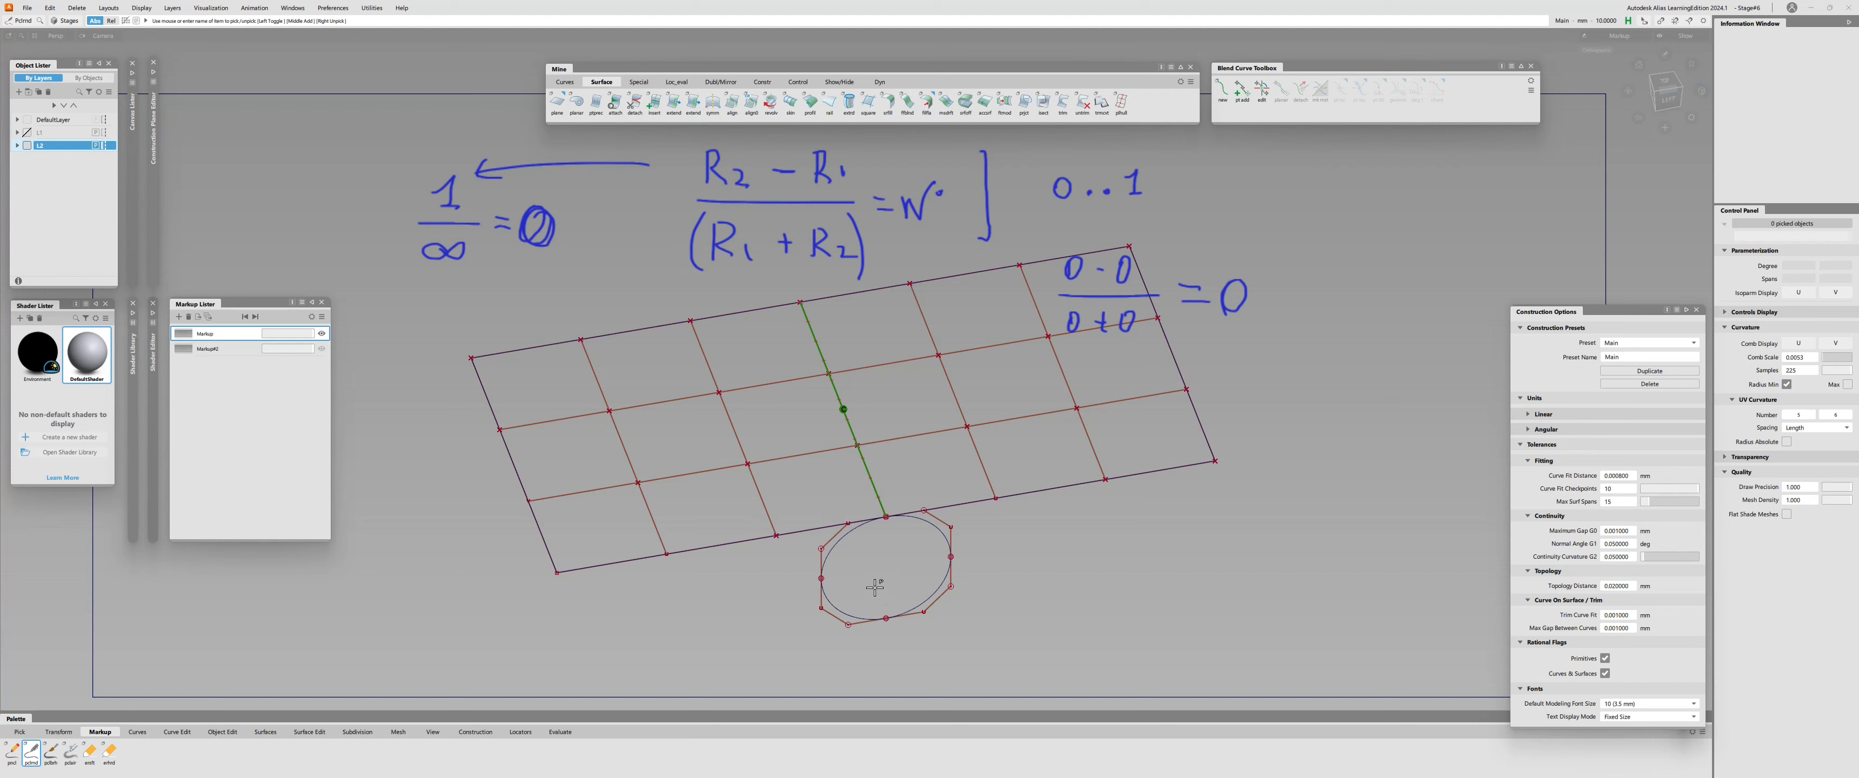
Leave the markup view and delete the circle beside the planes' shared edge.
{"action": "left_click_drag", "start_coordinate": [871, 501], "coordinate": [881, 426], "text": "alt+shift"}
{"action": "right_click_drag", "start_coordinate": [882, 426], "coordinate": [951, 352], "text": "alt+shift"}
{"action": "middle_click_drag", "start_coordinate": [951, 352], "coordinate": [925, 360], "text": "alt+shift"}
{"action": "left_click_drag", "start_coordinate": [925, 376], "coordinate": [927, 426], "text": "ctrl+shift"}
{"action": "left_click_drag", "start_coordinate": [931, 563], "coordinate": [1053, 525]}
{"action": "key", "text": "Delete"}
Move the right plane's third CV from the shared edge, on its front edge, slightly along the normal.
{"action": "left_click_drag", "start_coordinate": [1096, 417], "coordinate": [1134, 447]}
{"action": "right_click_drag", "start_coordinate": [931, 245], "coordinate": [974, 218], "text": "alt+shift"}
{"action": "left_click_drag", "start_coordinate": [1112, 584], "coordinate": [1174, 592], "text": "ctrl+shift"}
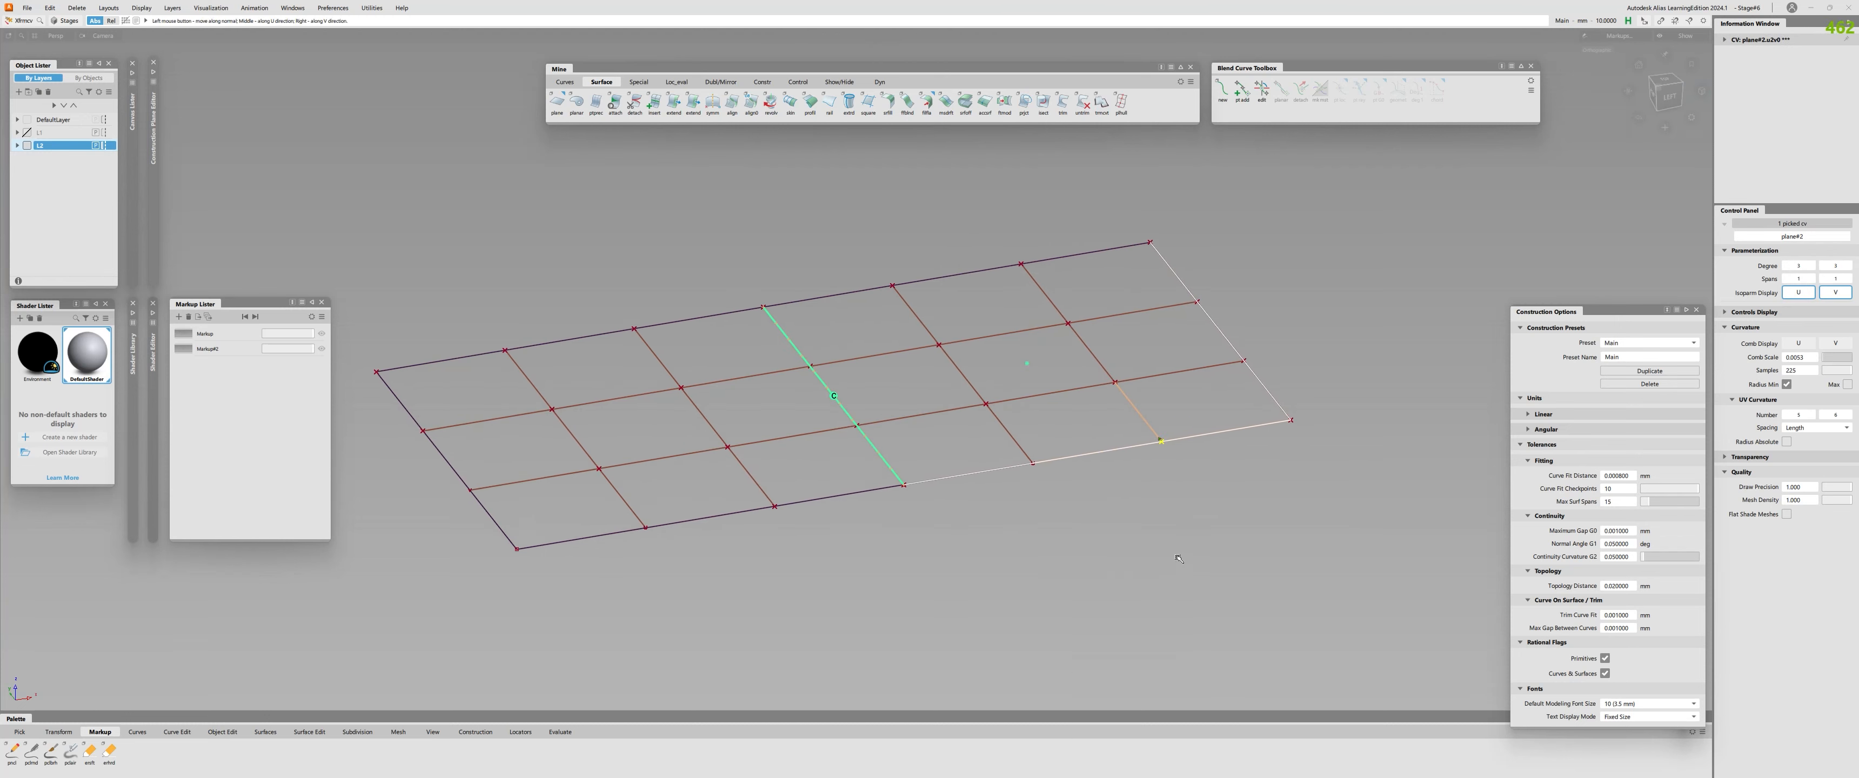
{"action": "key", "text": "space"}
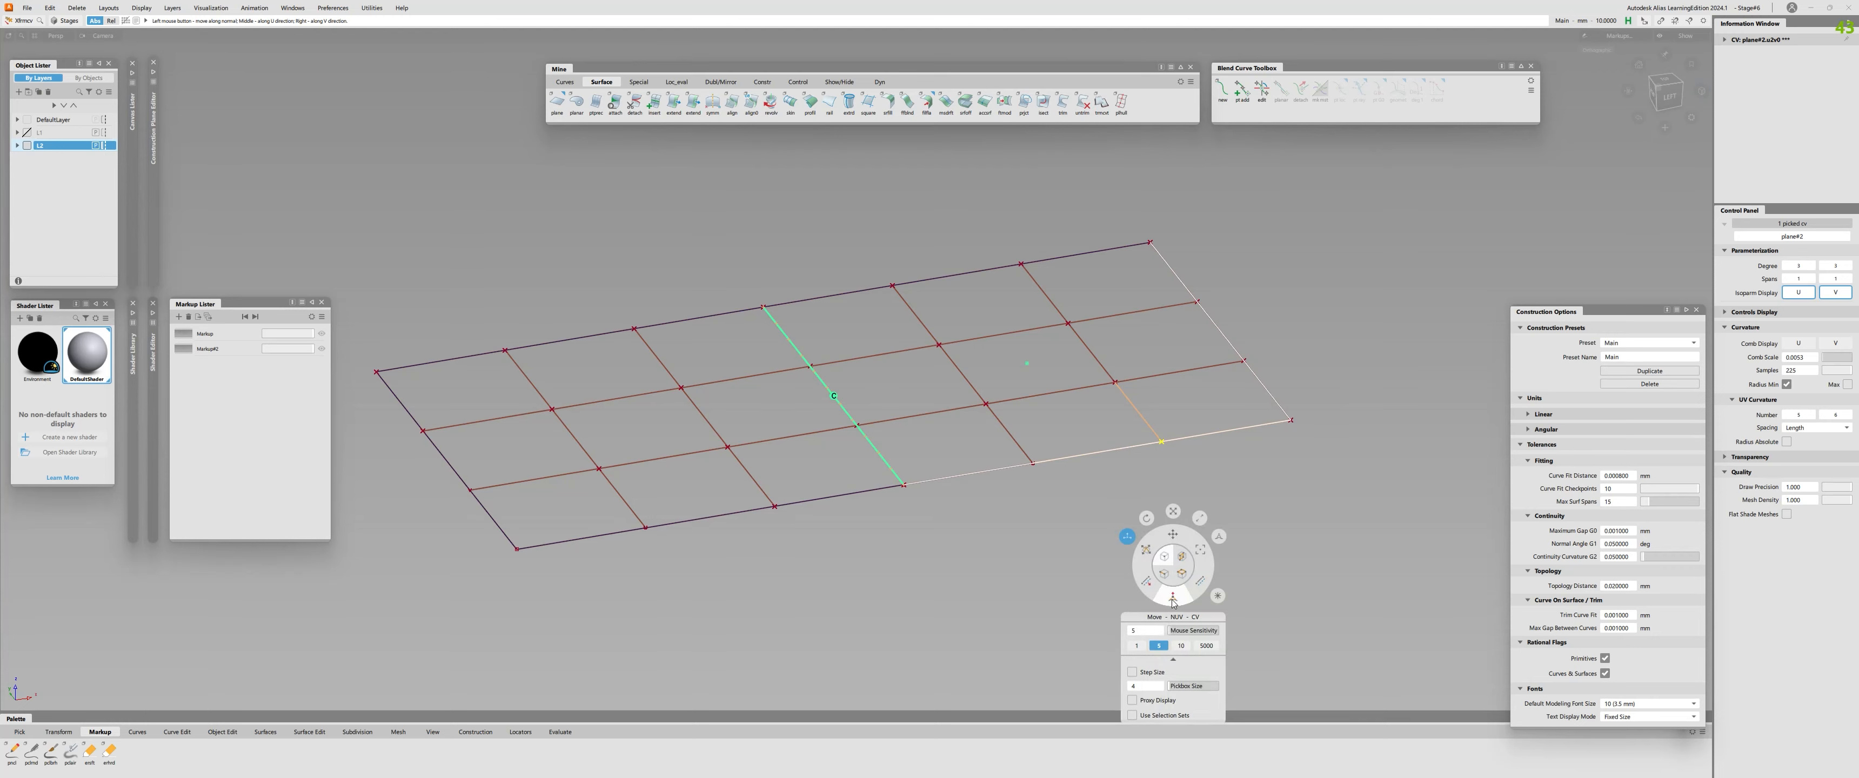
{"action": "left_click_drag", "start_coordinate": [1191, 545], "coordinate": [1190, 541]}
{"action": "left_click_drag", "start_coordinate": [1140, 600], "coordinate": [848, 500], "text": "alt+shift"}
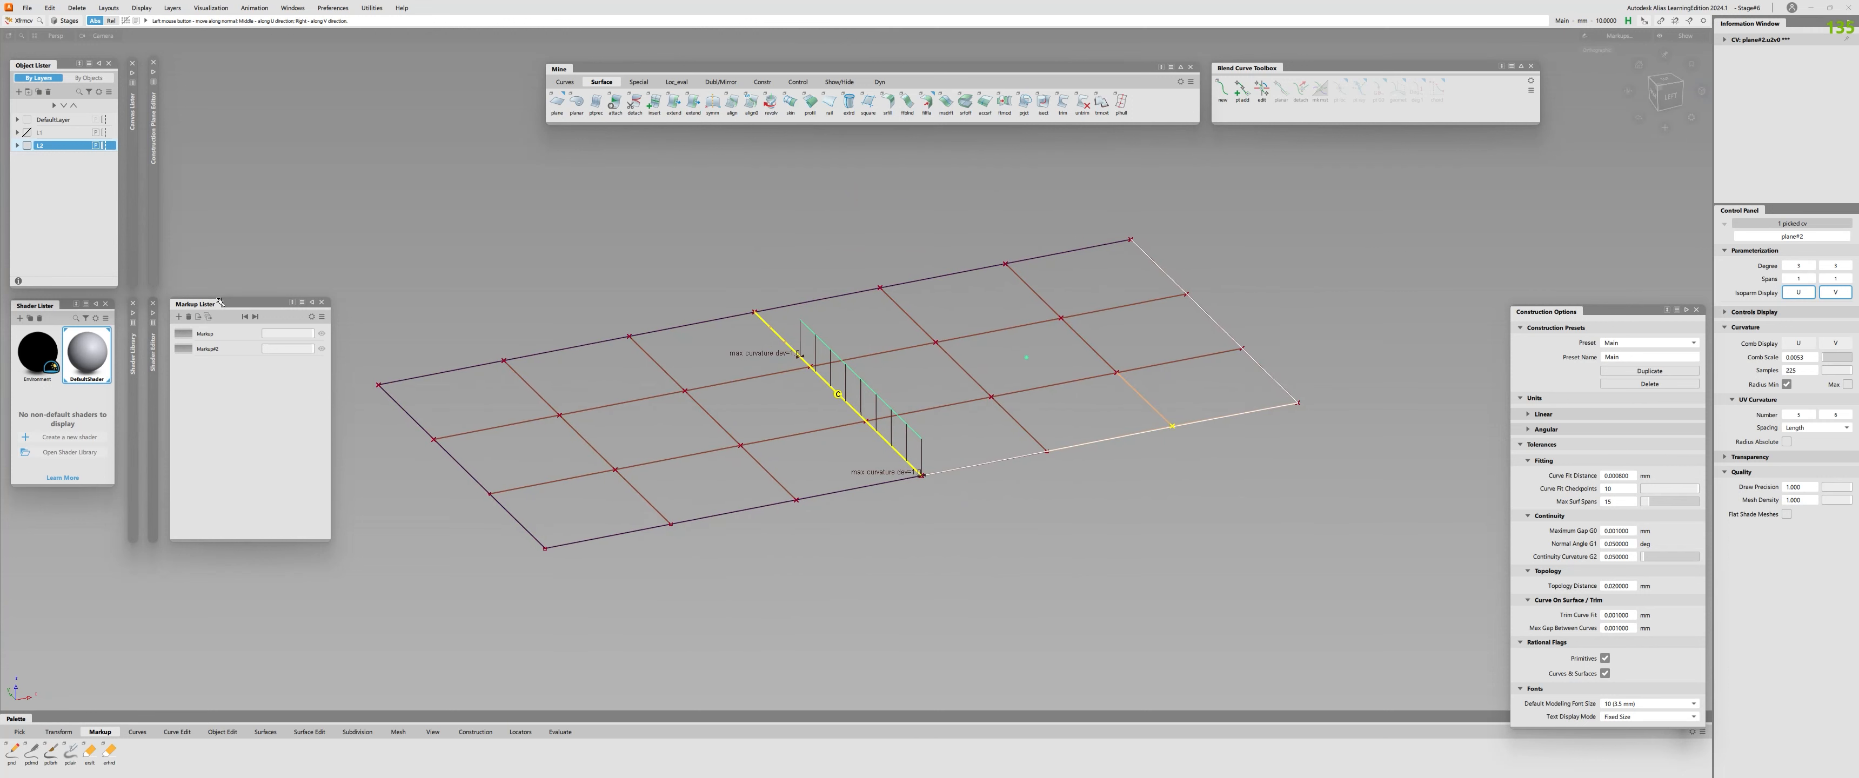
Reopen the first markup with the handwritten fractions over the slightly modified planes.
{"action": "left_click", "coordinate": [186, 333]}
{"action": "right_click_drag", "start_coordinate": [779, 346], "coordinate": [936, 343], "text": "alt+shift"}
{"action": "middle_click_drag", "start_coordinate": [936, 343], "coordinate": [900, 403], "text": "alt+shift"}
{"action": "left_click", "coordinate": [899, 402], "text": "alt+shift"}
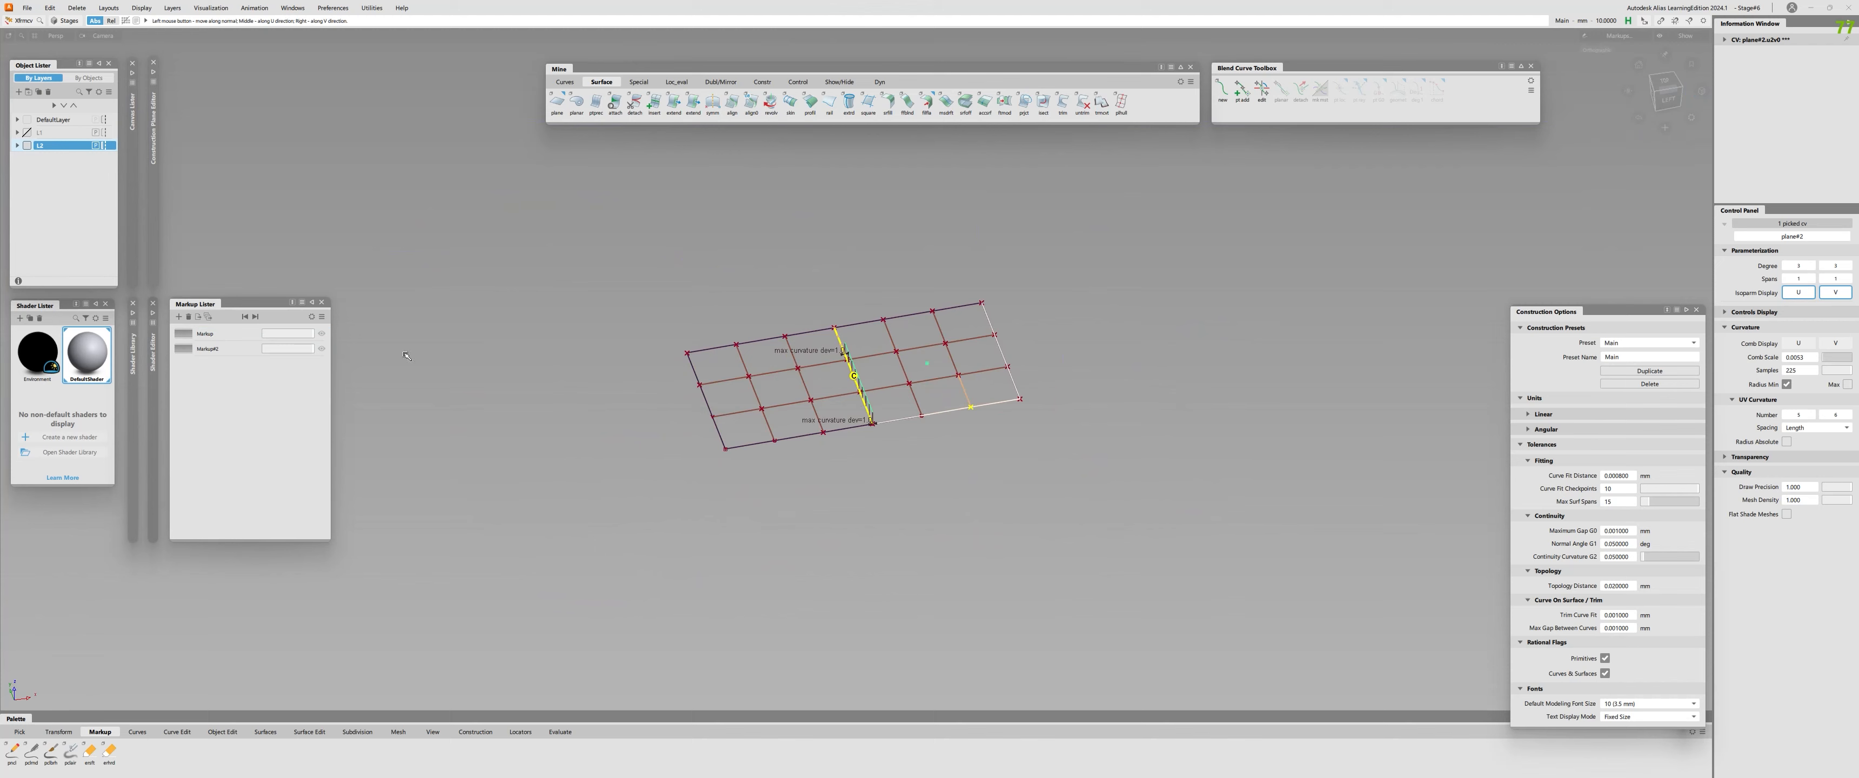
{"action": "left_click", "coordinate": [223, 336]}
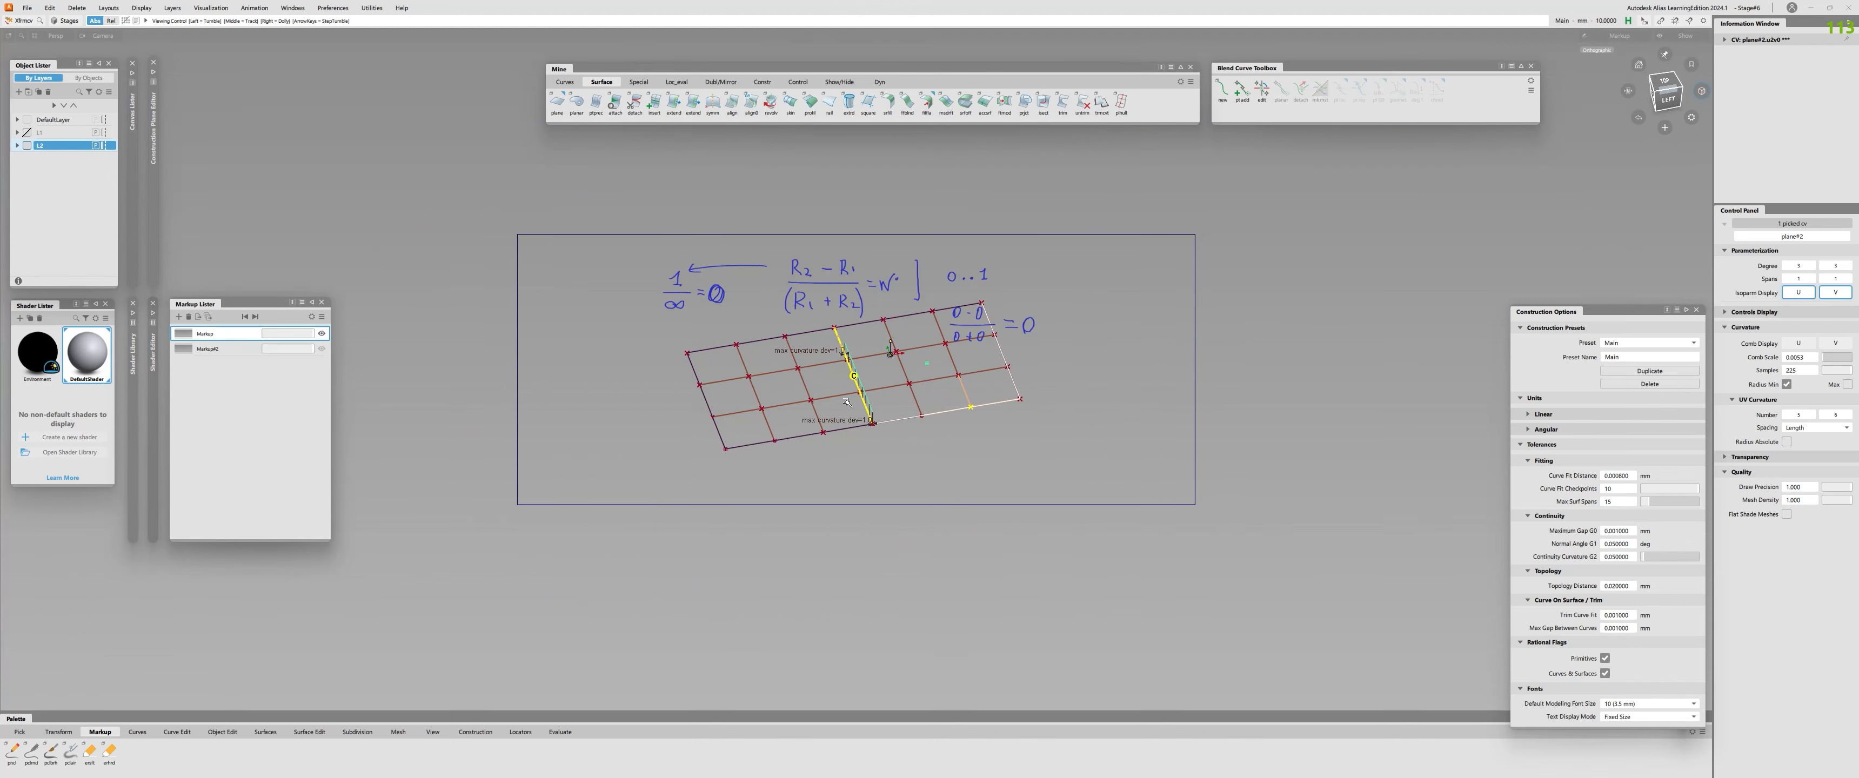
Write a second fraction with the markup pencil, 0 − N over 0 + N, followed by an equals sign.
{"action": "left_click", "coordinate": [31, 752]}
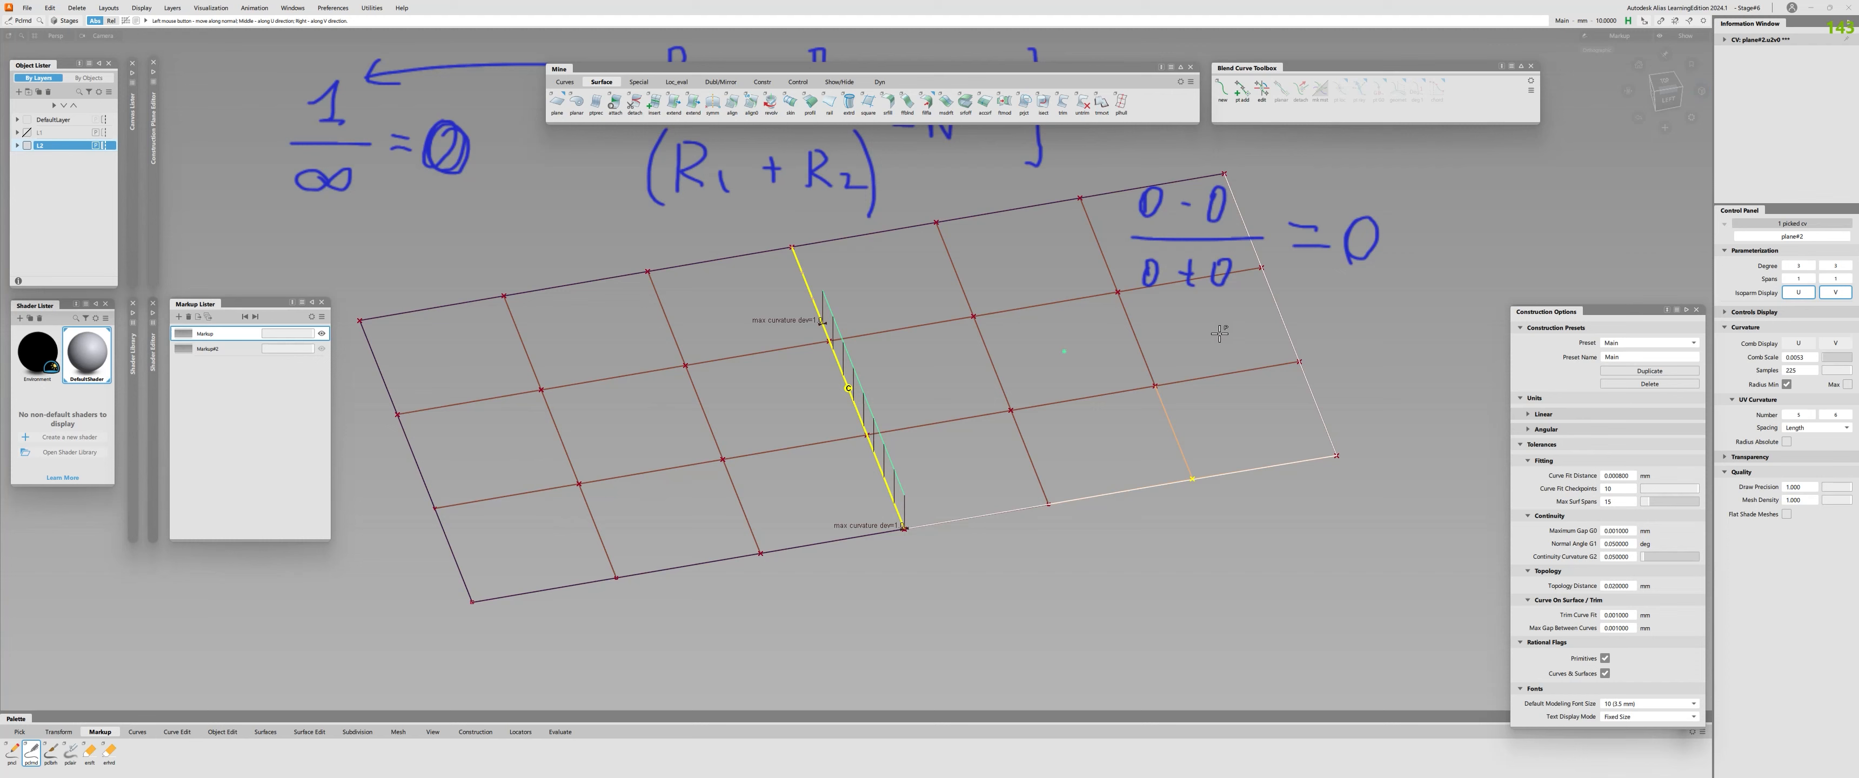
{"action": "mouse_move", "coordinate": [1159, 336]}
{"action": "left_mouse_down"}
{"action": "mouse_move", "coordinate": [1169, 361]}
{"action": "mouse_move", "coordinate": [1155, 339]}
{"action": "left_mouse_up"}
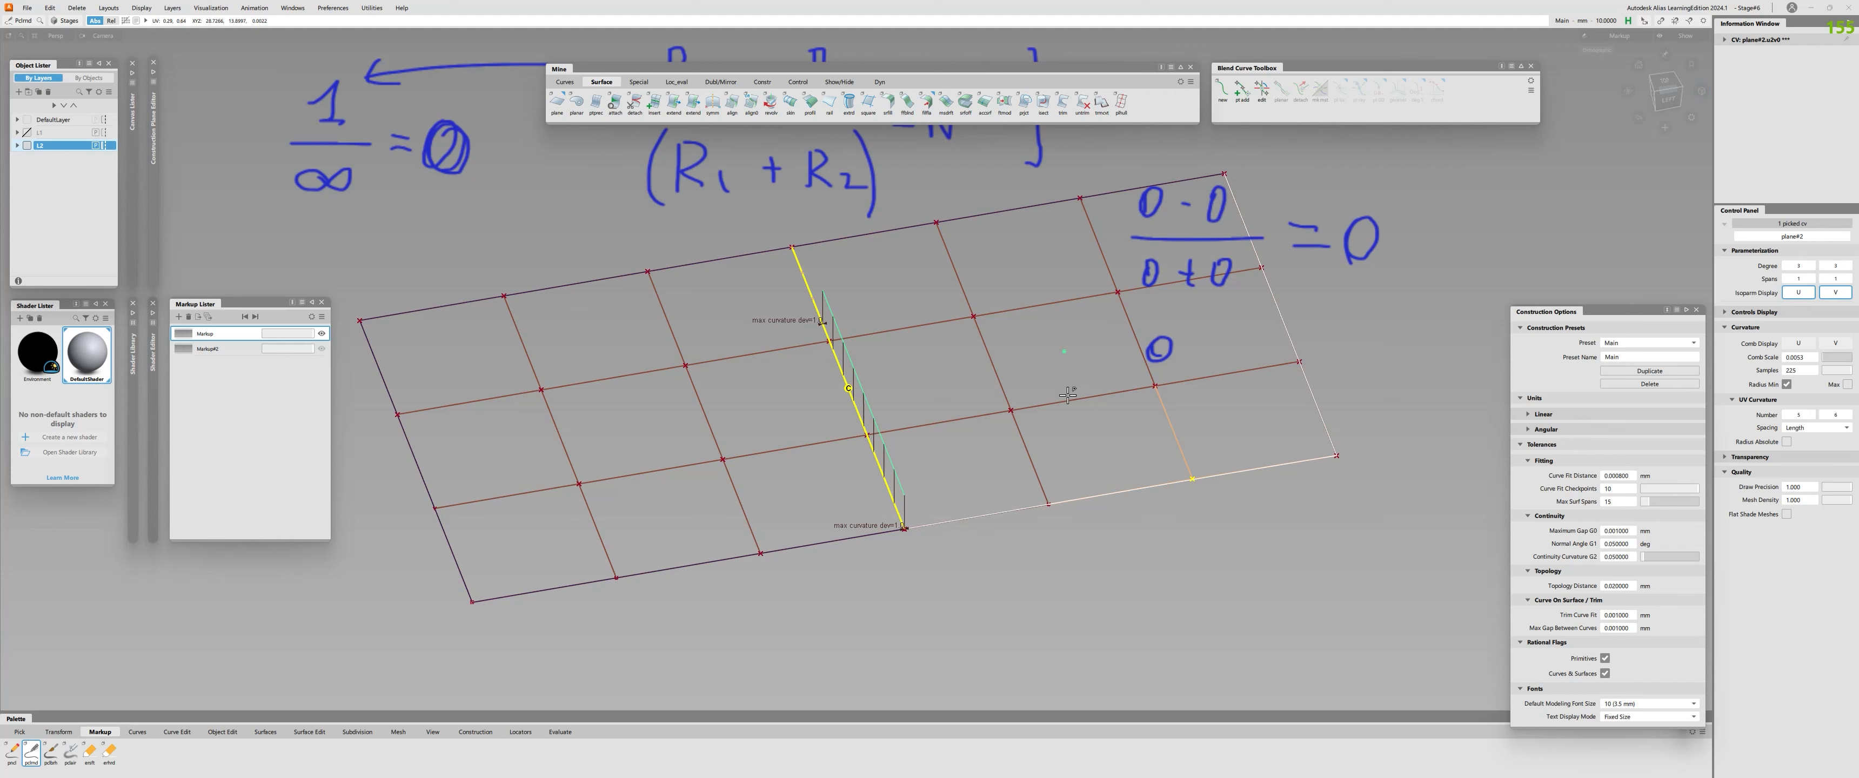
{"action": "left_click_drag", "start_coordinate": [1189, 348], "coordinate": [1229, 334]}
{"action": "left_click_drag", "start_coordinate": [1127, 386], "coordinate": [1231, 382]}
{"action": "left_click_drag", "start_coordinate": [1164, 408], "coordinate": [1200, 430]}
{"action": "left_click_drag", "start_coordinate": [1188, 418], "coordinate": [1301, 383]}
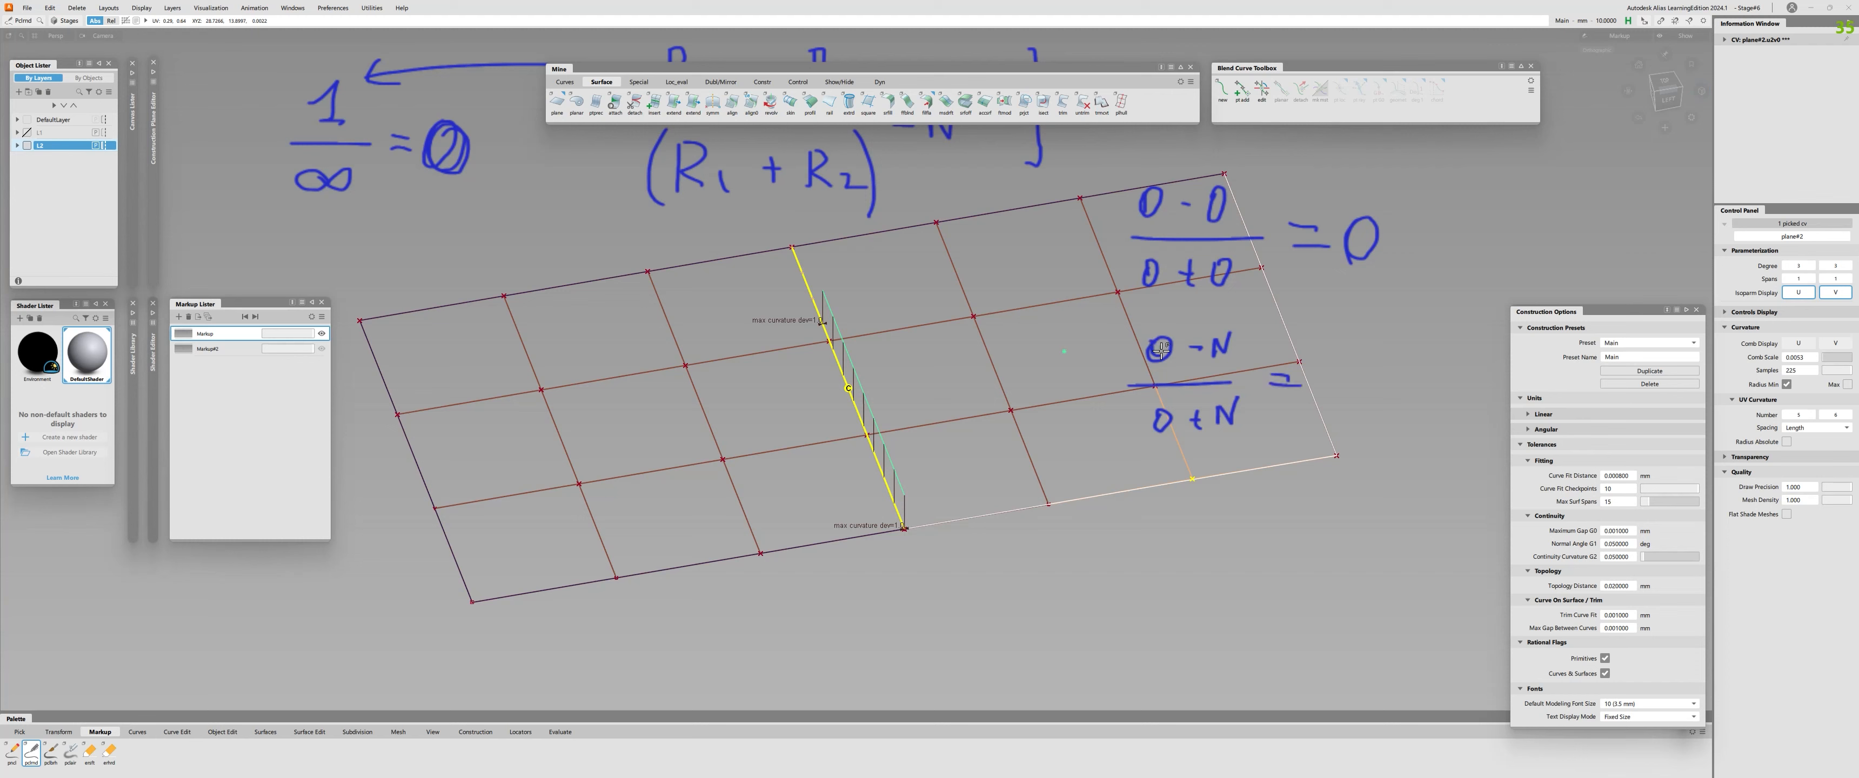
Strike out both zeros in the second fraction and write a circled 1 as its result.
{"action": "left_click_drag", "start_coordinate": [1155, 341], "coordinate": [1179, 377]}
{"action": "left_click_drag", "start_coordinate": [1158, 409], "coordinate": [1177, 443]}
{"action": "mouse_move", "coordinate": [1345, 375]}
{"action": "left_mouse_down"}
{"action": "mouse_move", "coordinate": [1363, 396]}
{"action": "mouse_move", "coordinate": [1331, 357]}
{"action": "left_mouse_up"}
{"action": "left_click", "coordinate": [1379, 393]}
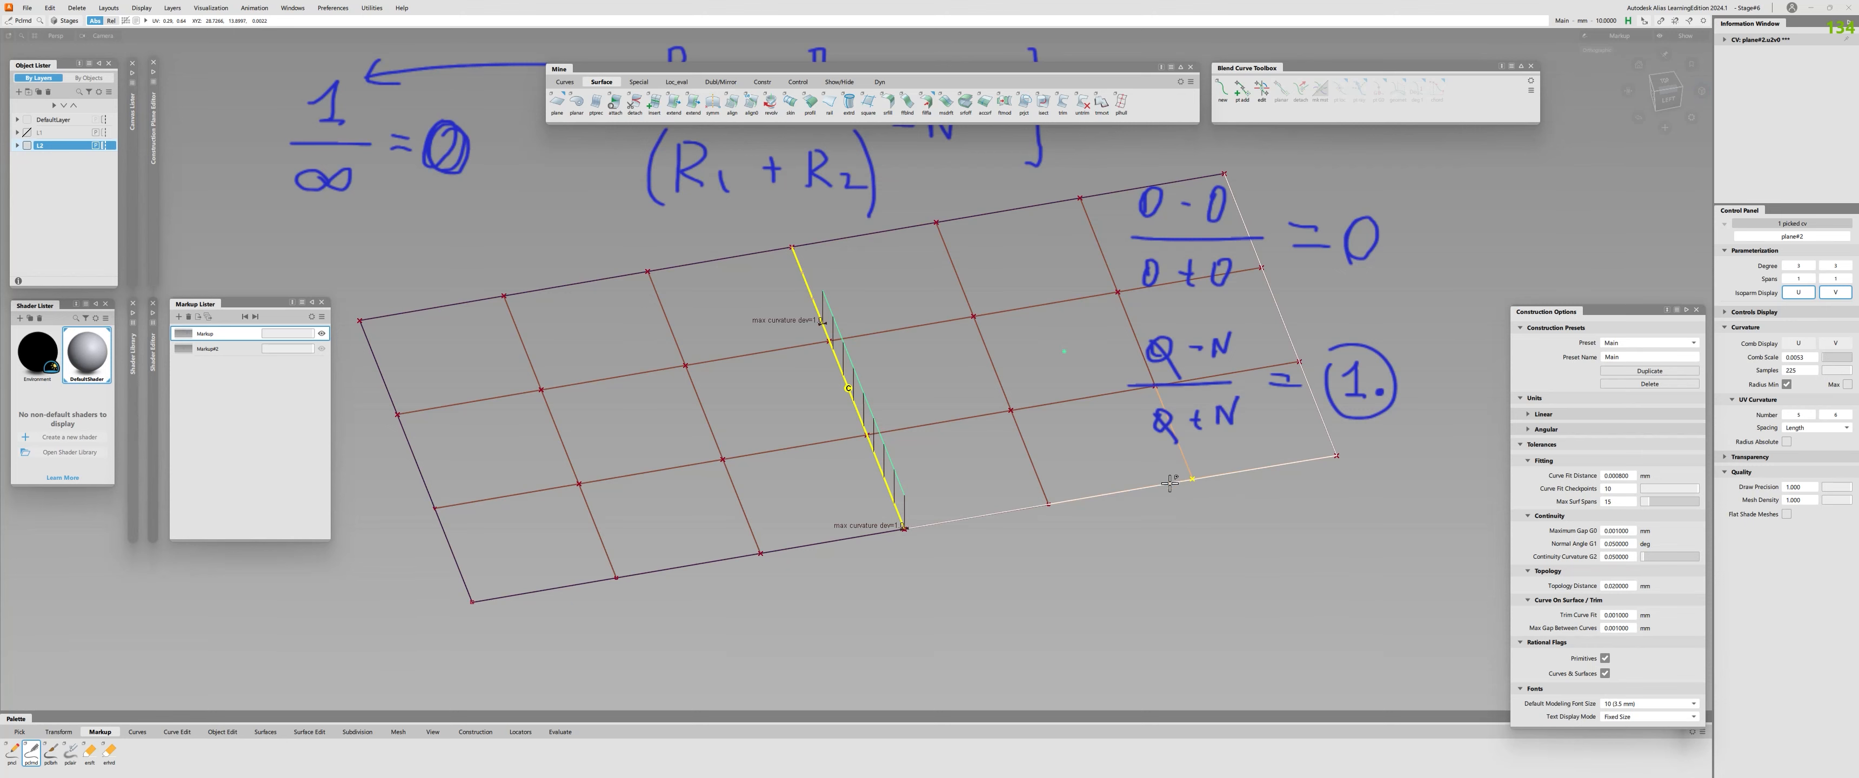
Leave the markup view and raise the same front-edge CV far above the plane along the normal.
{"action": "right_click_drag", "start_coordinate": [1079, 478], "coordinate": [1038, 467], "text": "alt+shift"}
{"action": "left_click_drag", "start_coordinate": [1038, 468], "coordinate": [1037, 448], "text": "alt+shift"}
{"action": "right_click_drag", "start_coordinate": [1036, 448], "coordinate": [1046, 451], "text": "alt+shift"}
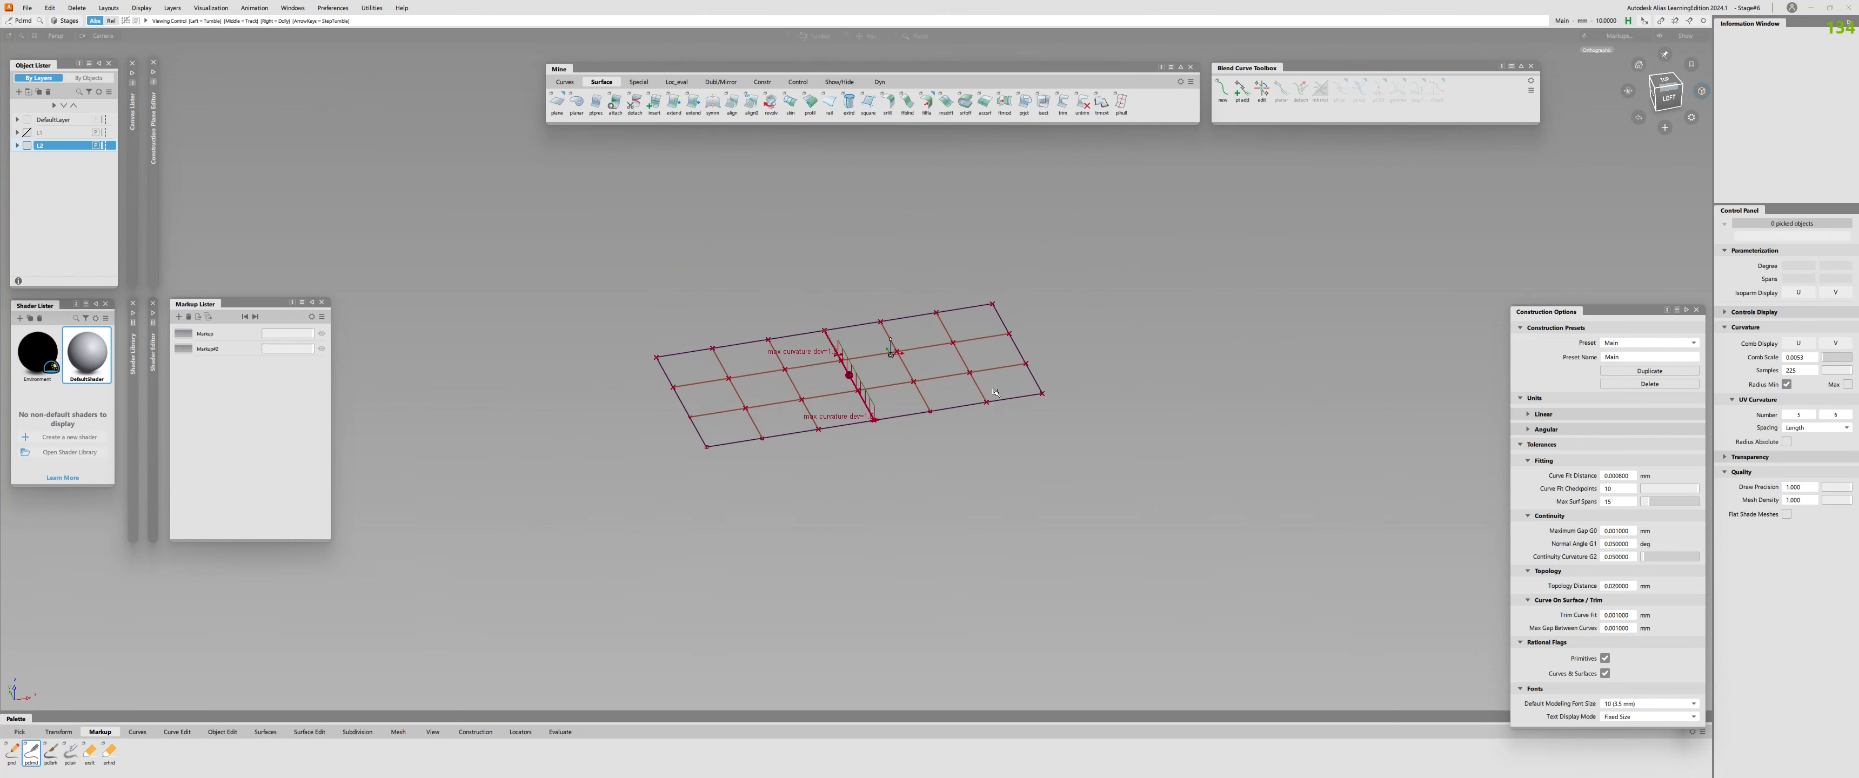
{"action": "key", "text": "space"}
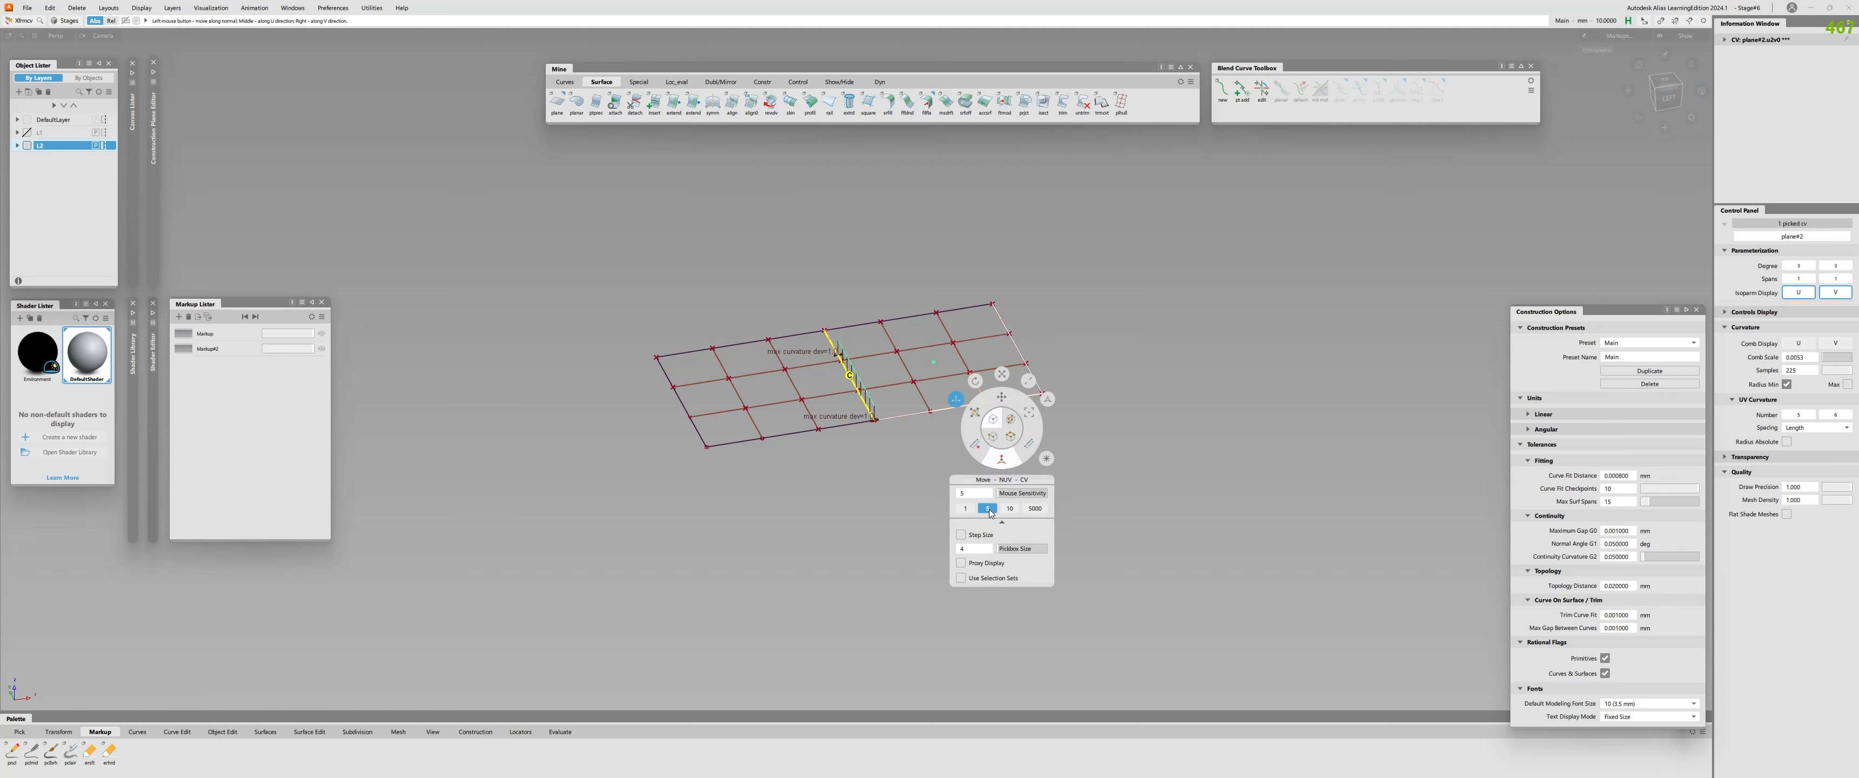
{"action": "key", "text": "space"}
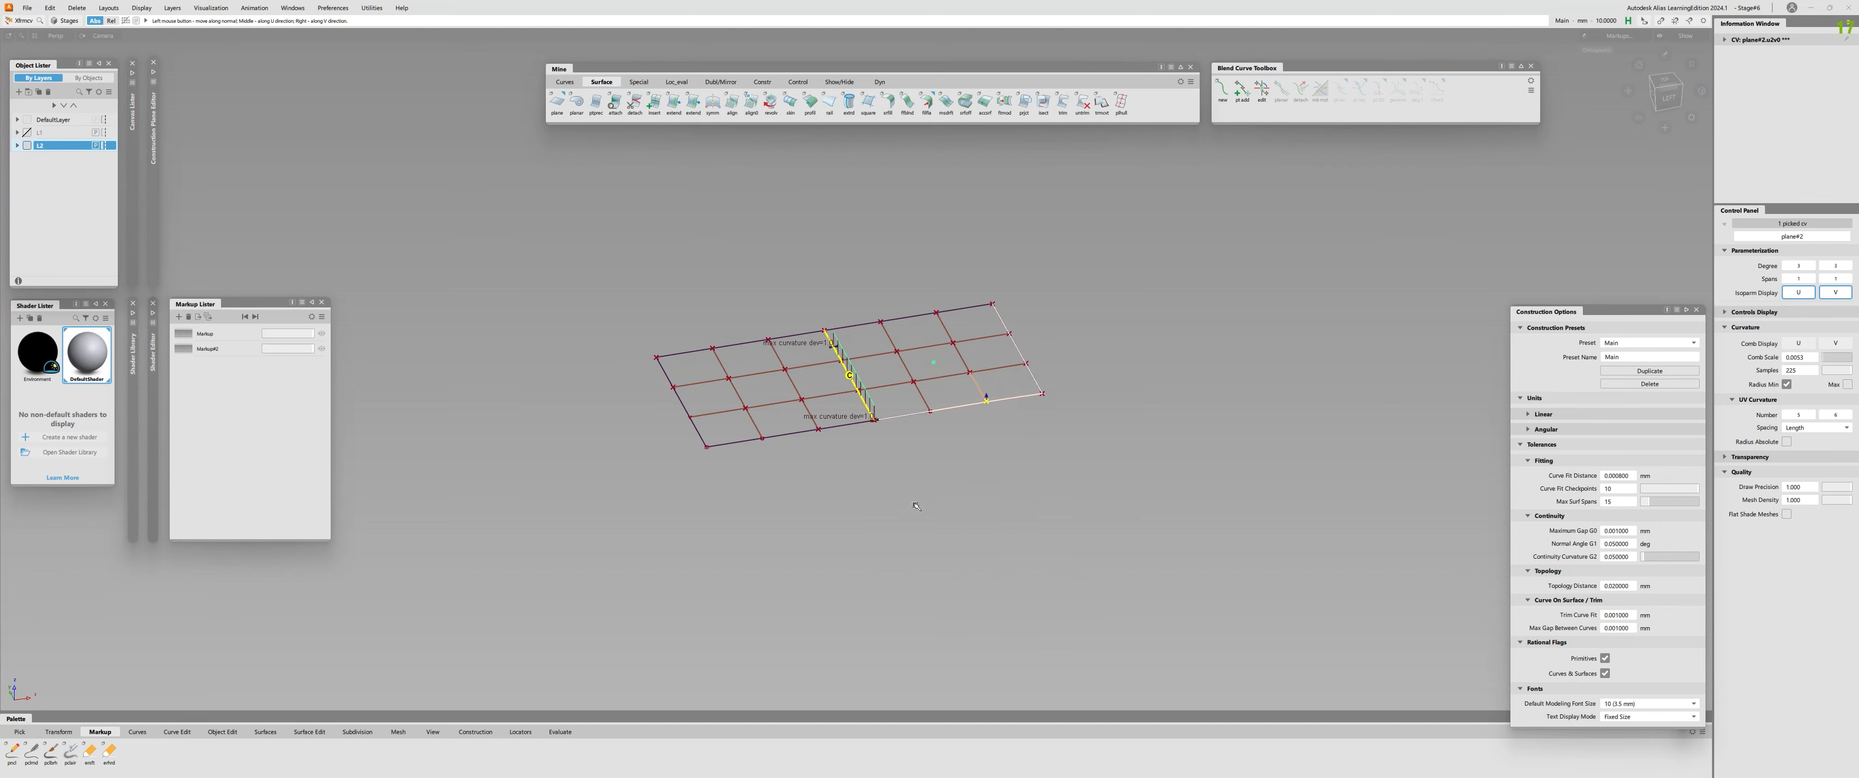
{"action": "left_click_drag", "start_coordinate": [1000, 476], "coordinate": [1102, 490]}
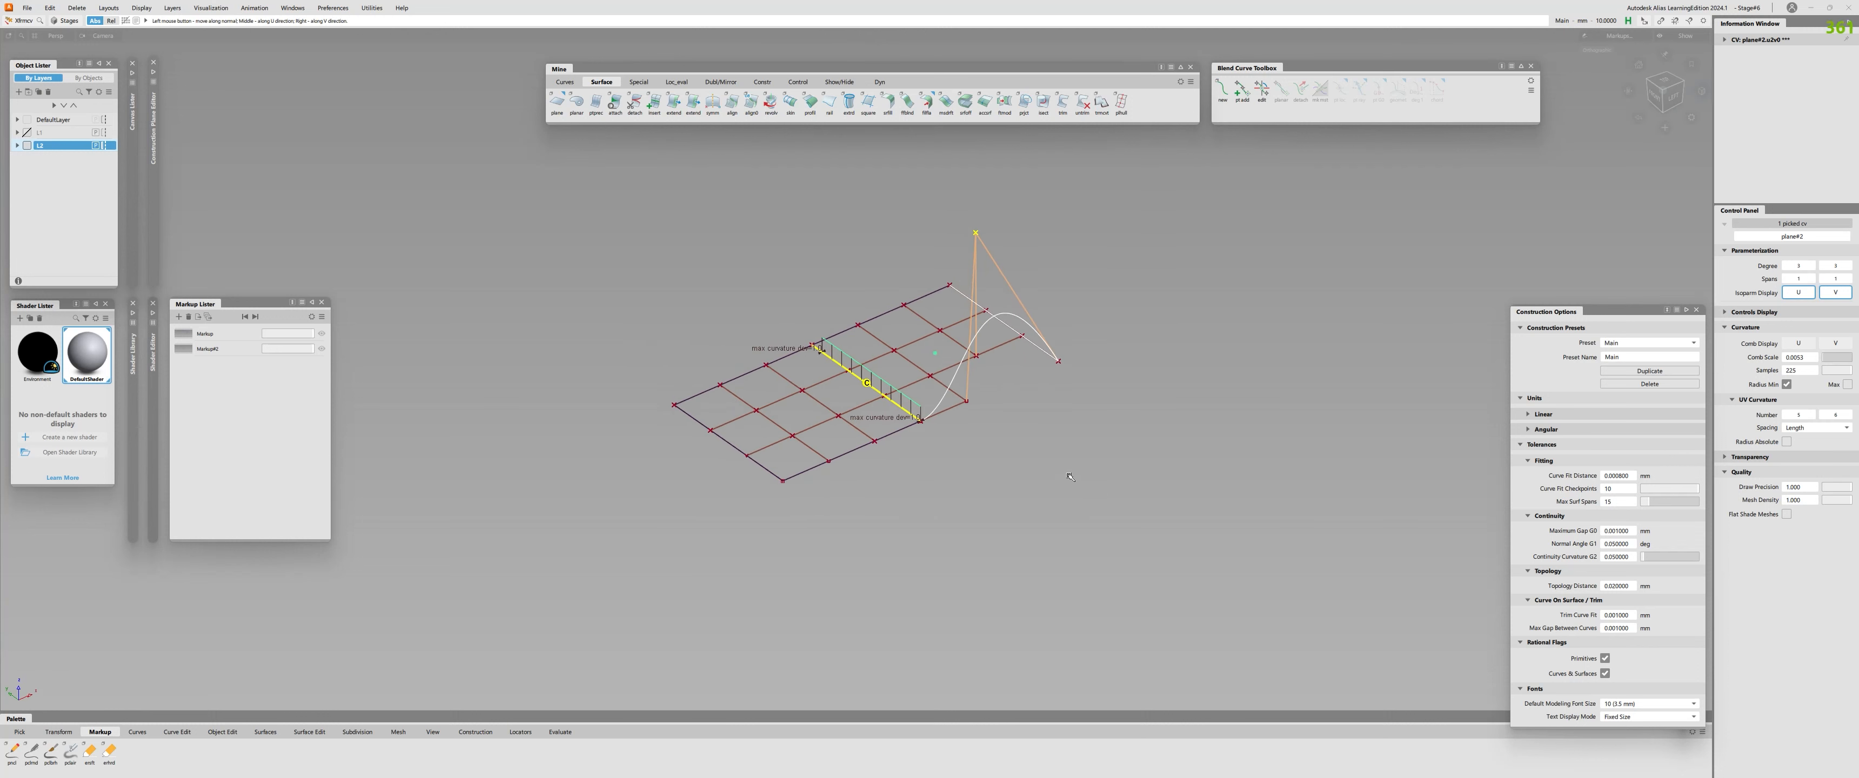
{"action": "right_click_drag", "start_coordinate": [1069, 477], "coordinate": [911, 490], "text": "alt+shift"}
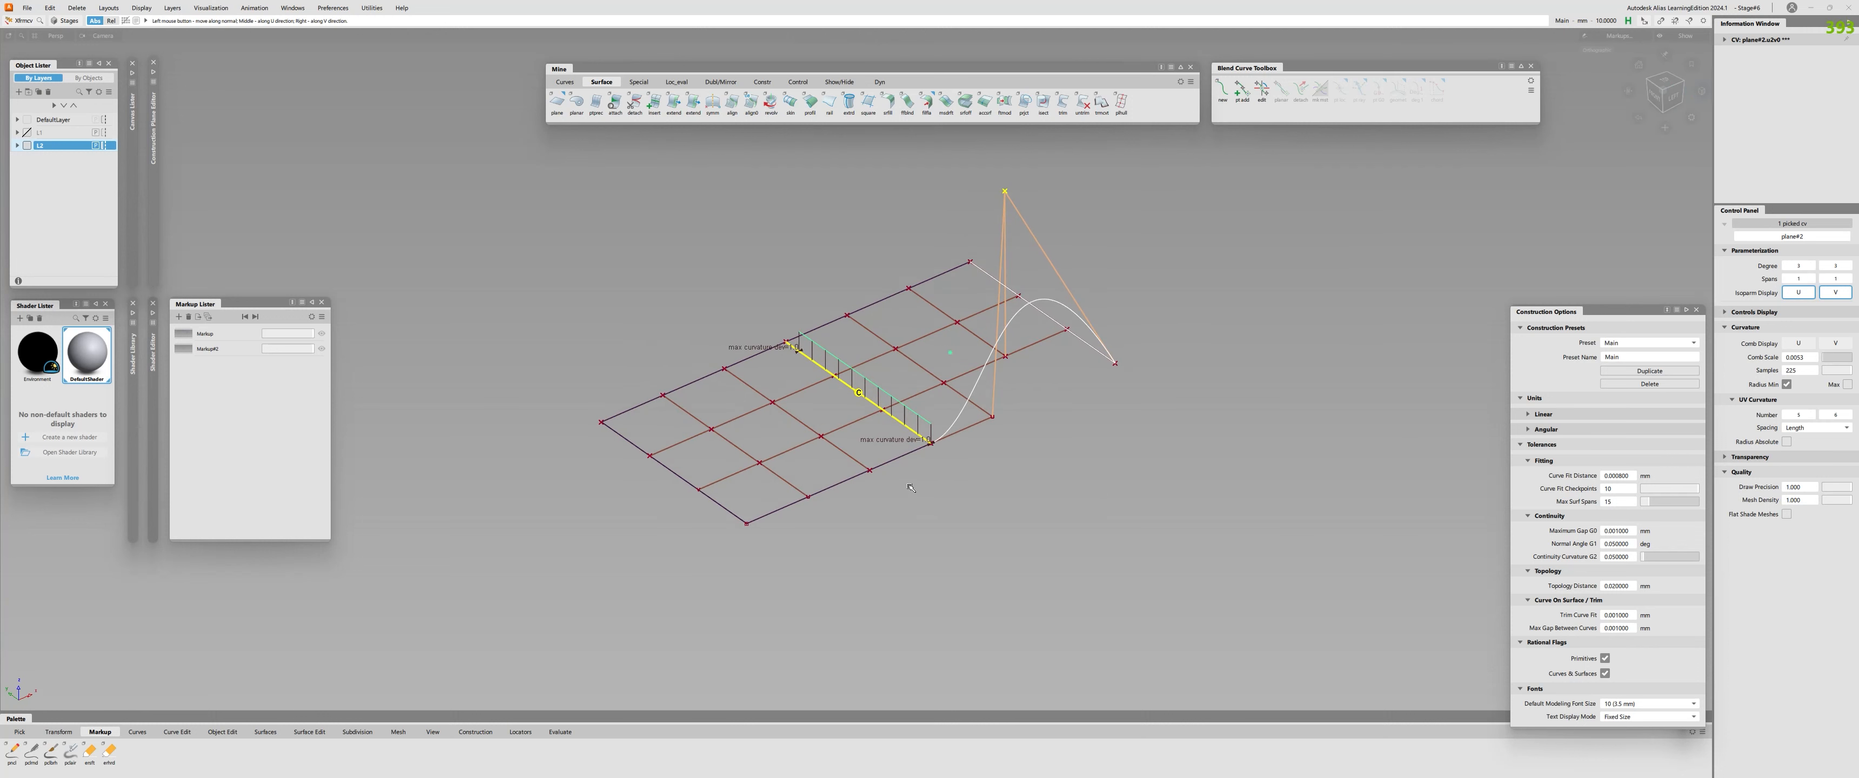
{"action": "middle_click_drag", "start_coordinate": [1006, 612], "coordinate": [956, 469]}
{"action": "left_click_drag", "start_coordinate": [949, 465], "coordinate": [1126, 433], "text": "alt+shift"}
{"action": "middle_click_drag", "start_coordinate": [1137, 432], "coordinate": [1155, 458]}
{"action": "left_click_drag", "start_coordinate": [1046, 458], "coordinate": [848, 461], "text": "alt+shift"}
Align the raised surface to the adjoining plane's shared edge, with the Edge alignment type and edge-aligned start and end.
{"action": "left_click", "coordinate": [732, 103]}
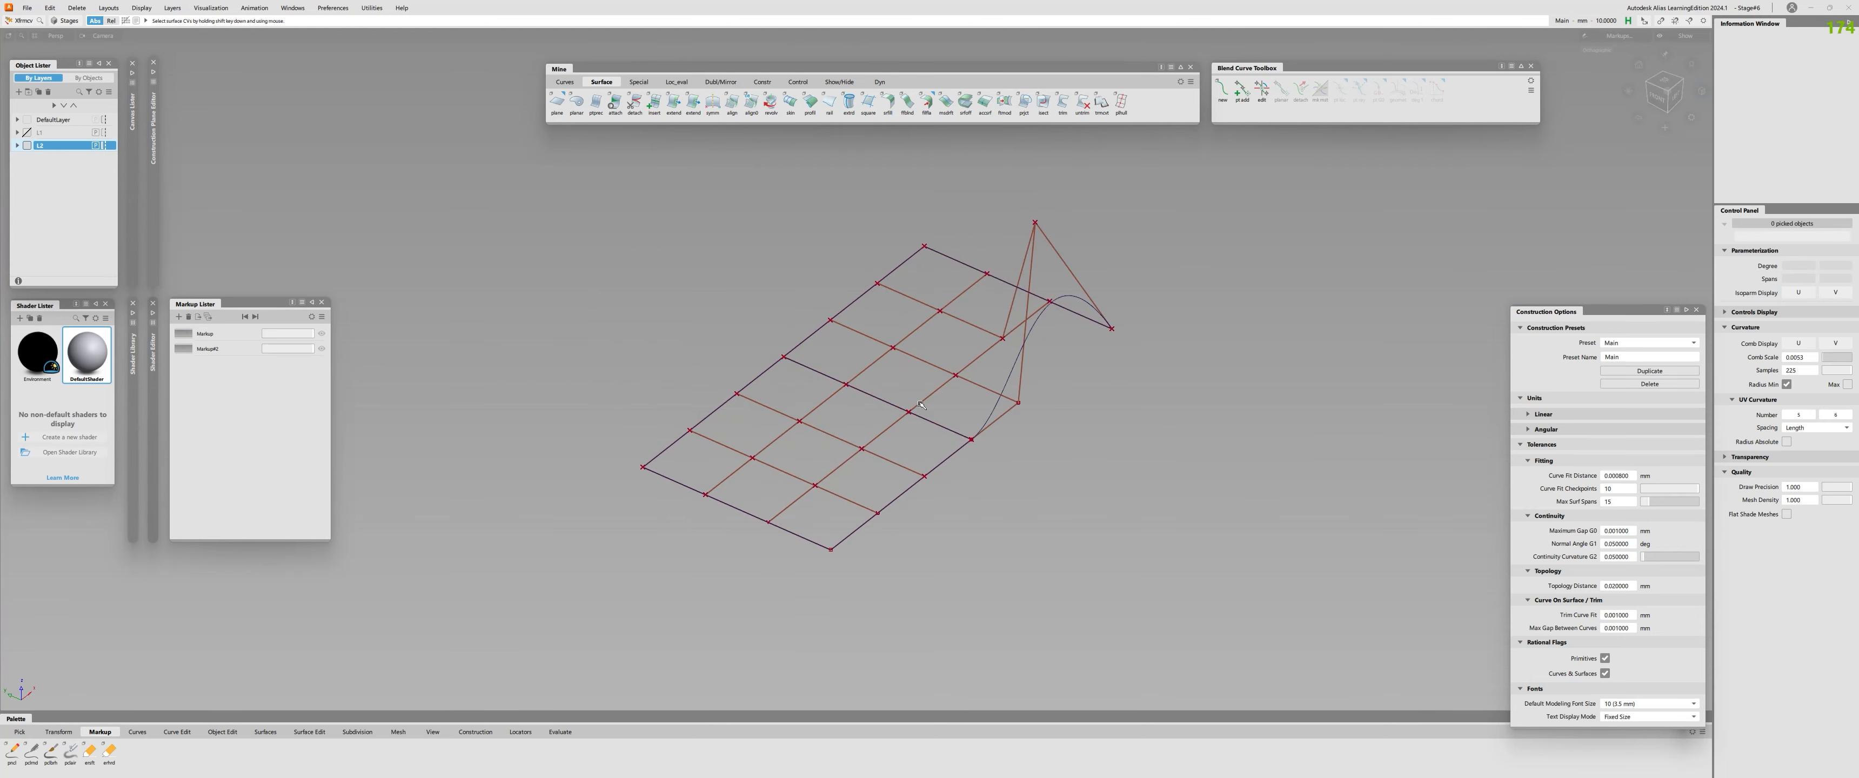
{"action": "left_click", "coordinate": [938, 424]}
{"action": "left_click", "coordinate": [953, 429]}
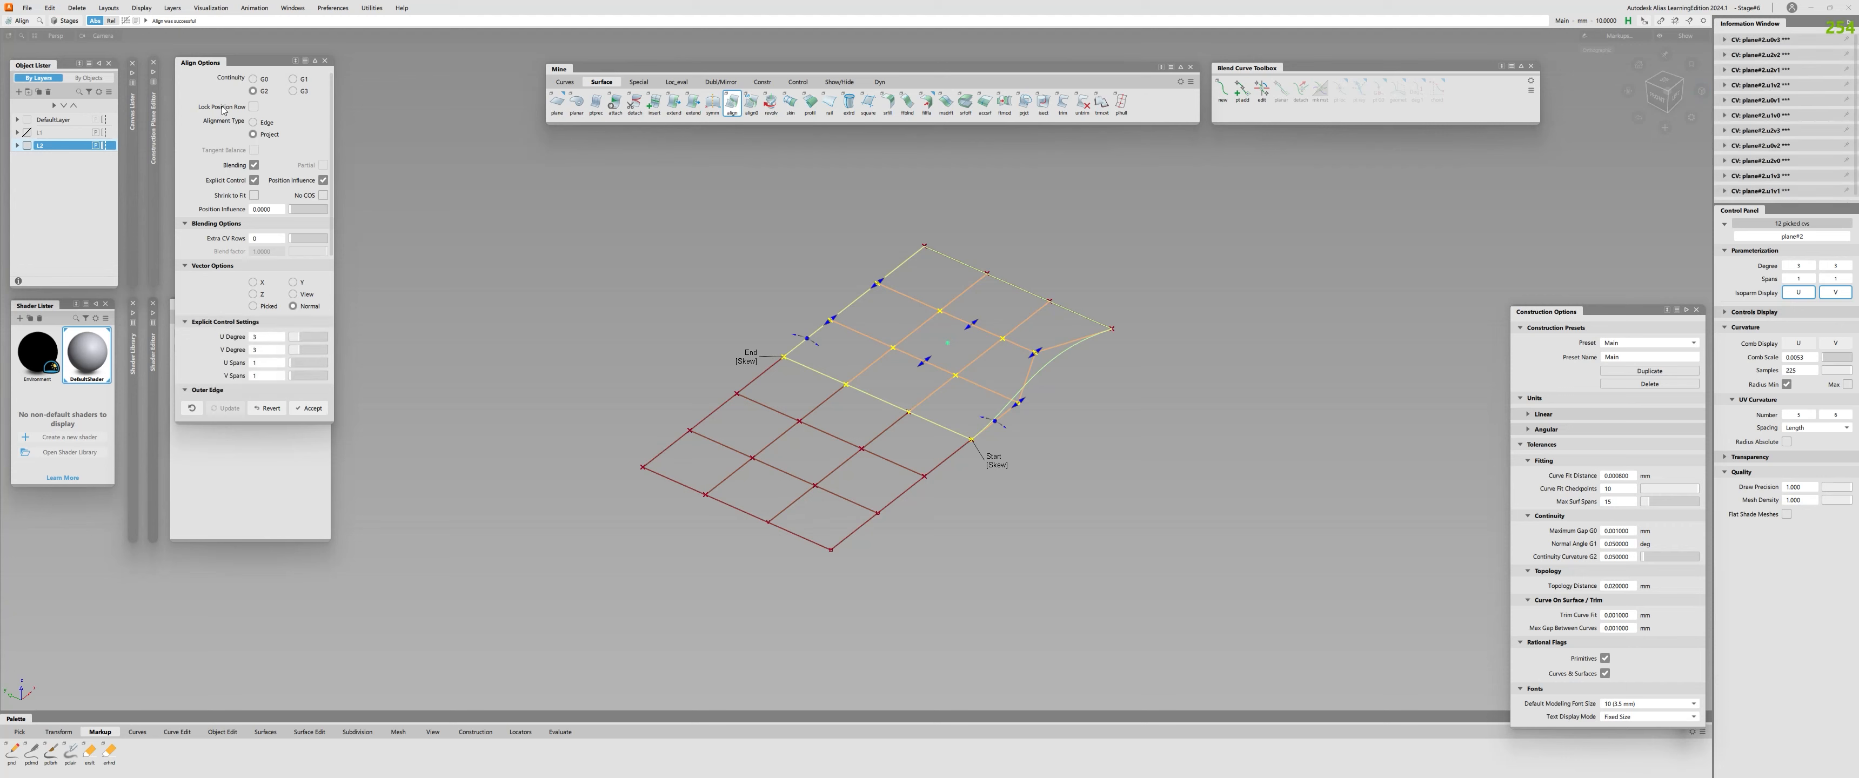
{"action": "left_click", "coordinate": [254, 122]}
{"action": "left_click", "coordinate": [952, 461]}
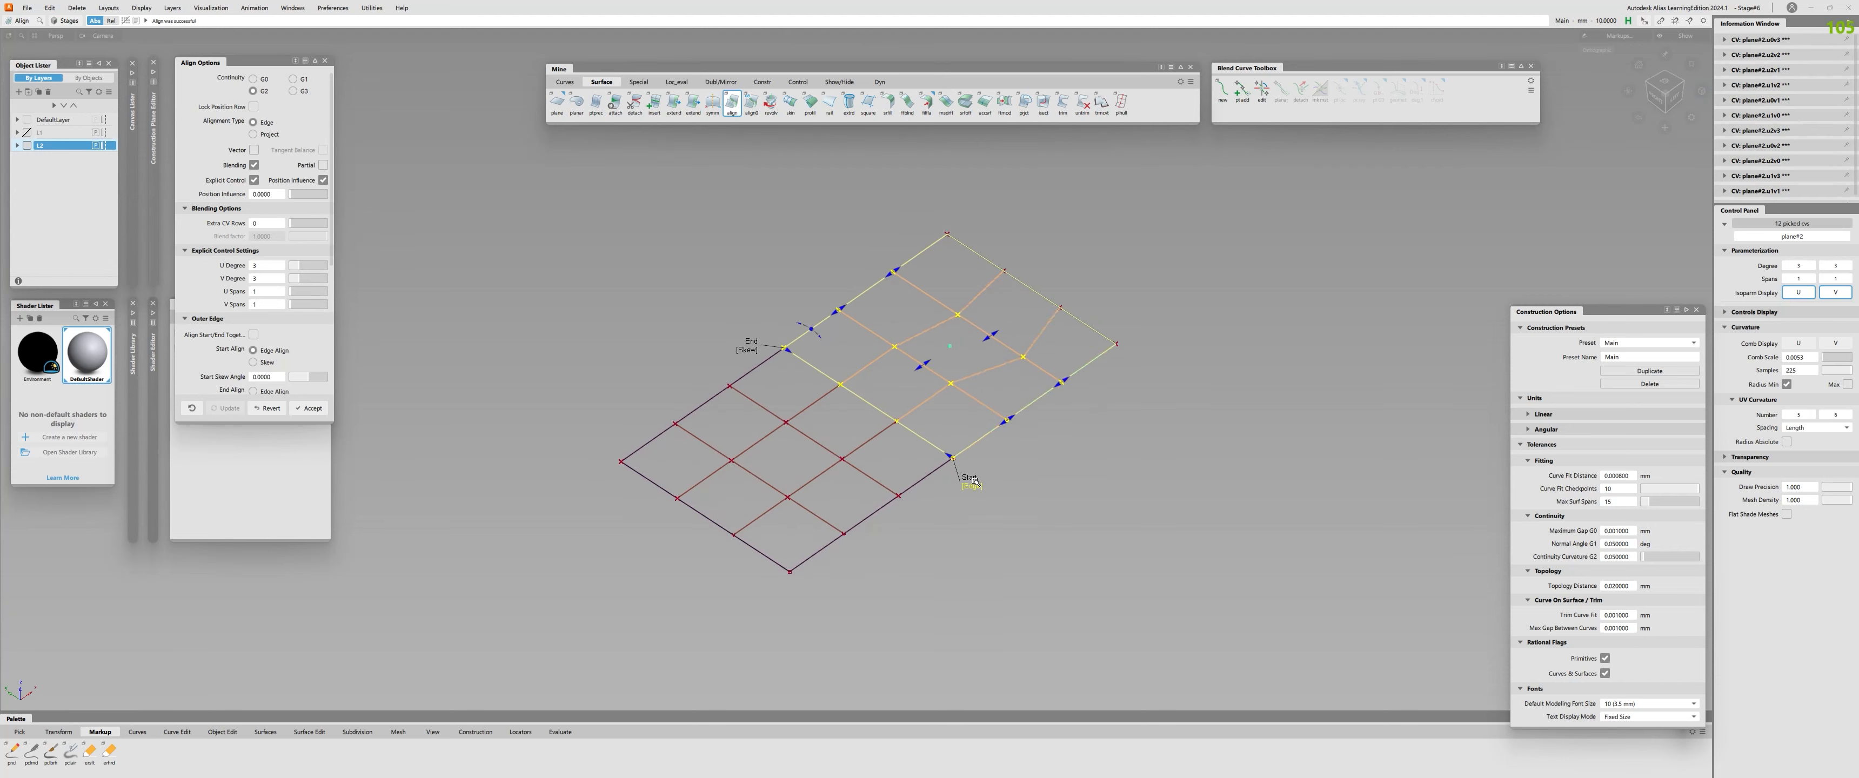
{"action": "left_click_drag", "start_coordinate": [944, 408], "coordinate": [942, 428], "text": "alt+shift"}
{"action": "left_click", "coordinate": [765, 343]}
Pick the aligned surface's third front-edge CV from the shared edge and raise it strongly along the normal.
{"action": "left_click_drag", "start_coordinate": [808, 372], "coordinate": [888, 340], "text": "alt+shift"}
{"action": "left_click", "coordinate": [918, 367]}
{"action": "left_click_drag", "start_coordinate": [920, 393], "coordinate": [920, 368], "text": "ctrl+shift"}
{"action": "left_click", "coordinate": [1056, 392]}
{"action": "right_click_drag", "start_coordinate": [1056, 393], "coordinate": [1069, 413], "text": "ctrl+shift"}
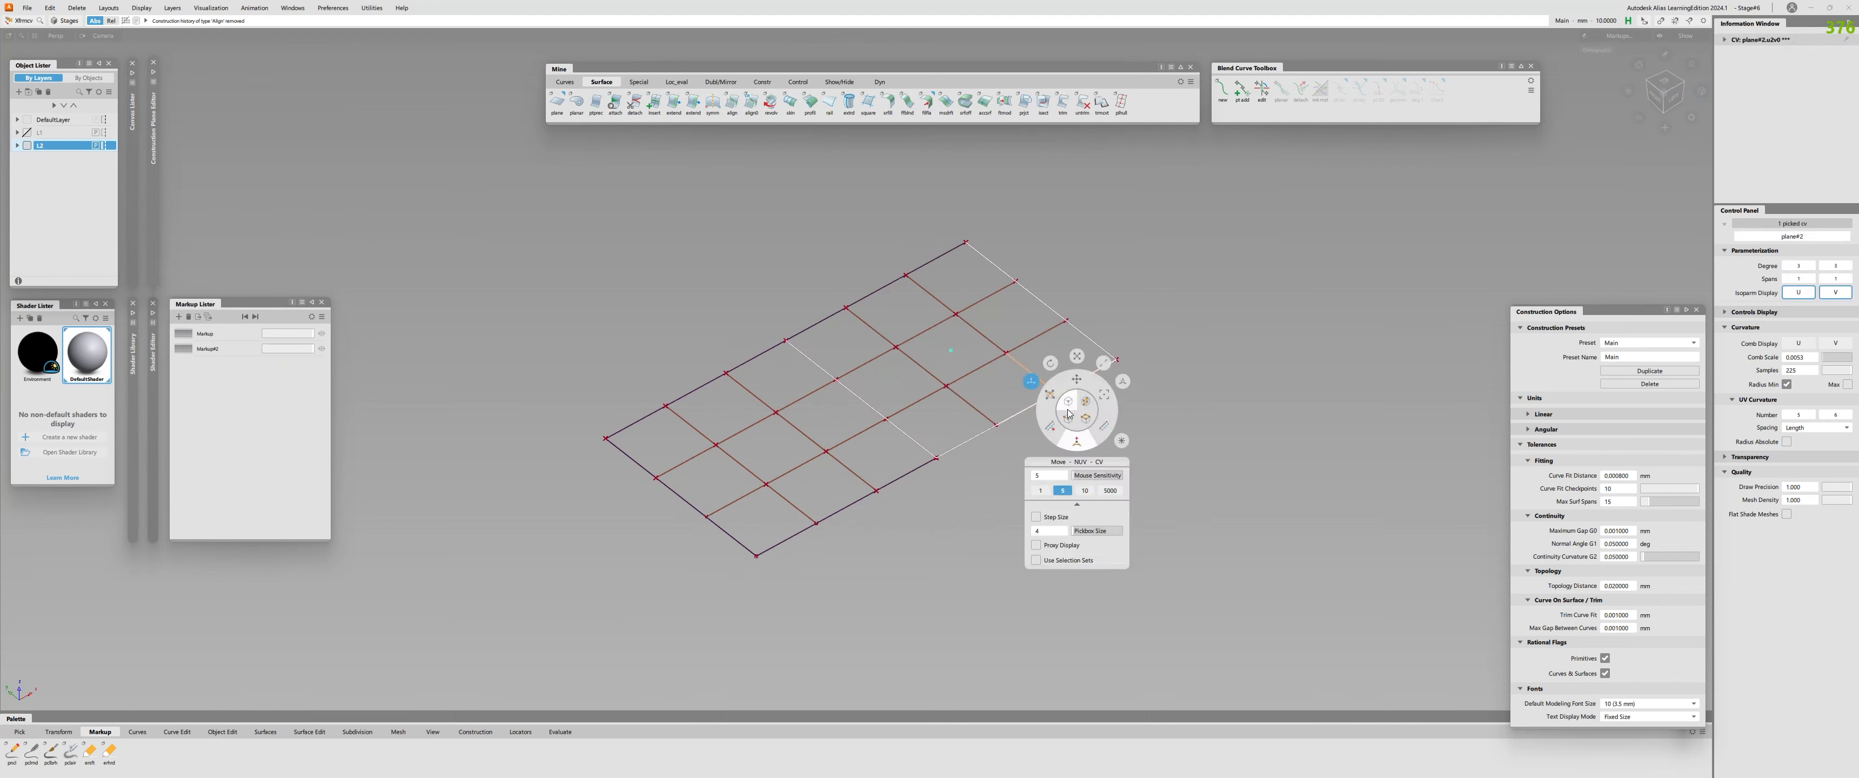
{"action": "left_click_drag", "start_coordinate": [1183, 217], "coordinate": [1252, 174]}
{"action": "key", "text": "ctrl+z"}
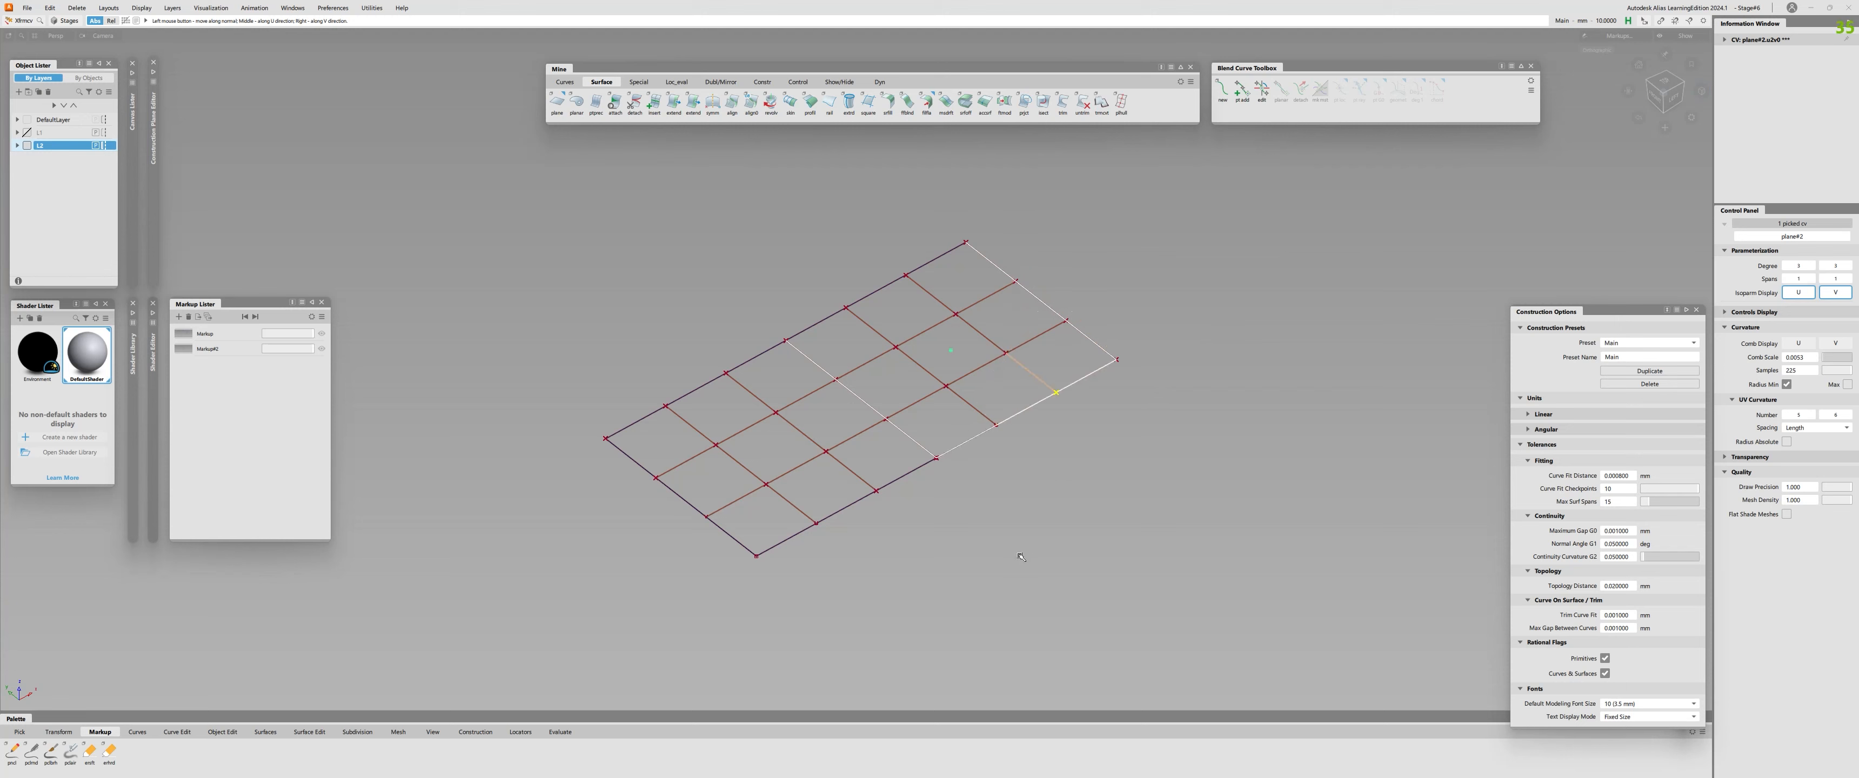
{"action": "left_click_drag", "start_coordinate": [1024, 553], "coordinate": [1241, 296], "text": "alt+shift"}
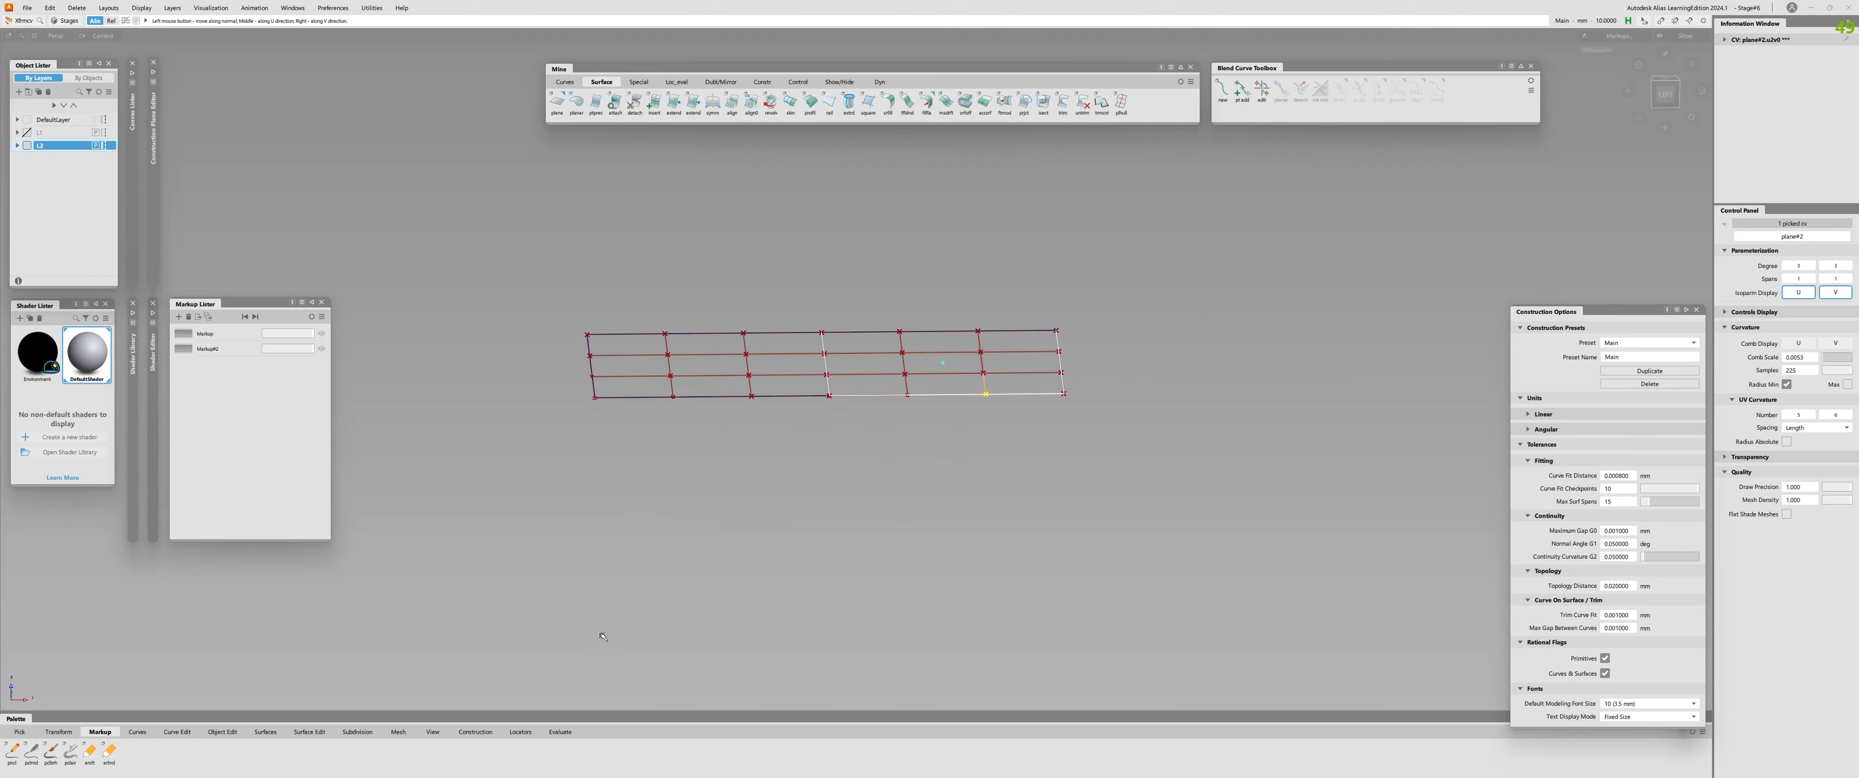
{"action": "left_click_drag", "start_coordinate": [634, 641], "coordinate": [1104, 404]}
{"action": "mouse_move", "coordinate": [1212, 390]}
{"action": "left_mouse_down", "text": "alt+shift"}
{"action": "mouse_move", "coordinate": [1379, 466]}
{"action": "mouse_move", "coordinate": [1334, 462]}
{"action": "left_mouse_up", "text": "alt+shift"}
{"action": "right_click_drag", "start_coordinate": [1148, 444], "coordinate": [1166, 424], "text": "ctrl+shift"}
{"action": "left_click_drag", "start_coordinate": [1166, 424], "coordinate": [1257, 457], "text": "alt+shift"}
Hide the CVs of both surfaces and check the curvature continuity along their shared edge.
{"action": "left_click", "coordinate": [1028, 408]}
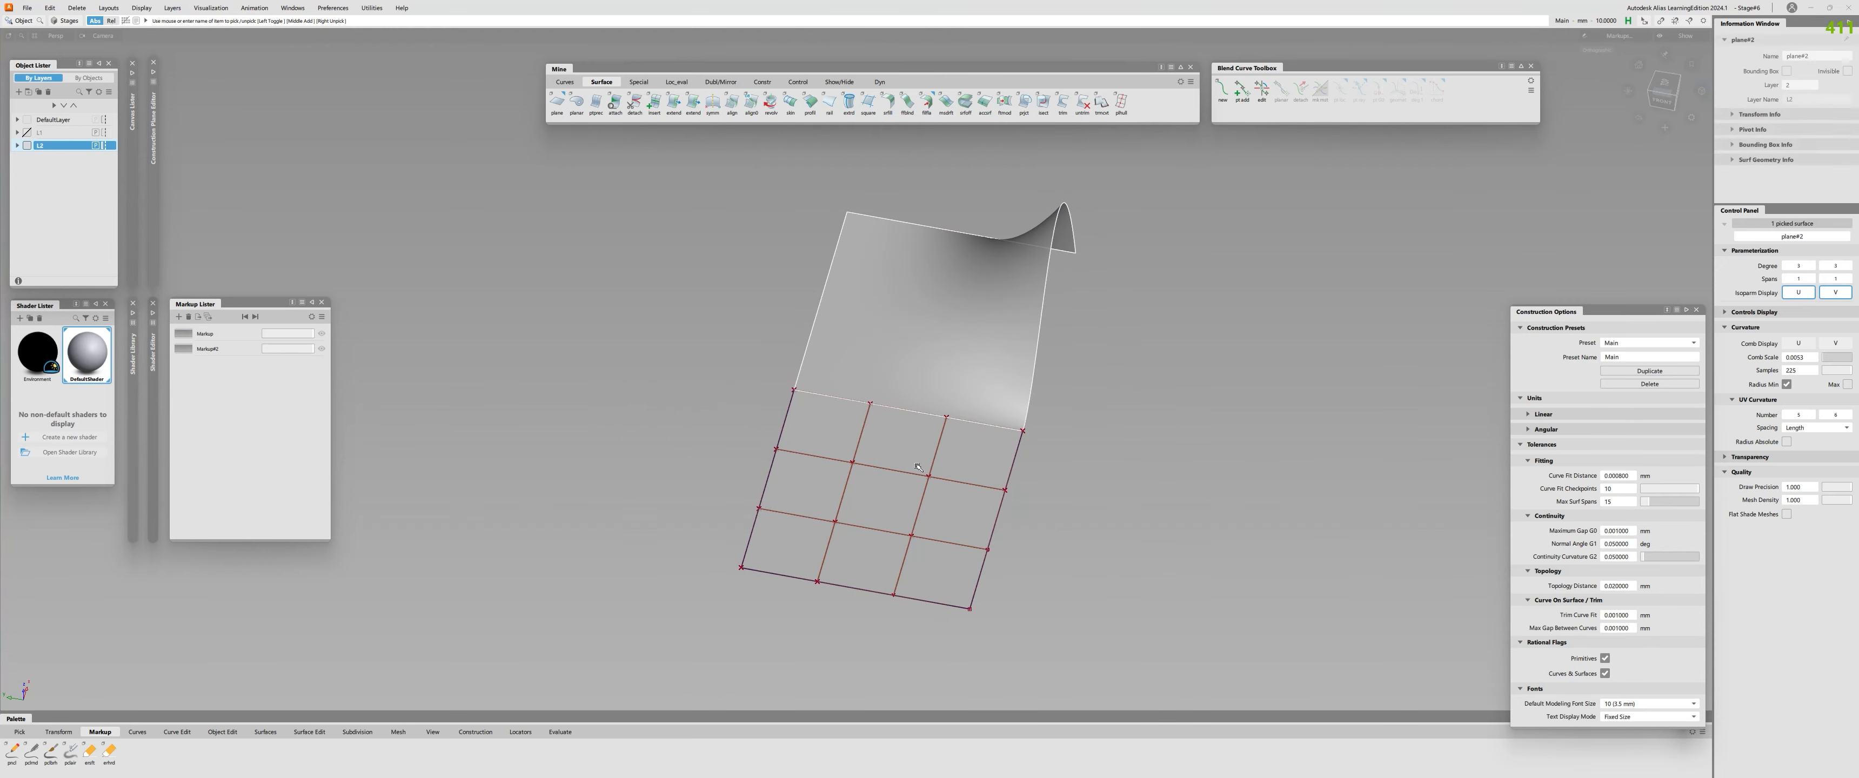
{"action": "left_click", "coordinate": [918, 469]}
{"action": "left_click", "coordinate": [1046, 431]}
{"action": "left_click_drag", "start_coordinate": [1046, 433], "coordinate": [482, 424], "text": "alt+shift"}
{"action": "key", "text": "ctrl+shift+c"}
{"action": "left_click", "coordinate": [875, 427]}
{"action": "left_click_drag", "start_coordinate": [880, 447], "coordinate": [1133, 387], "text": "alt+shift"}
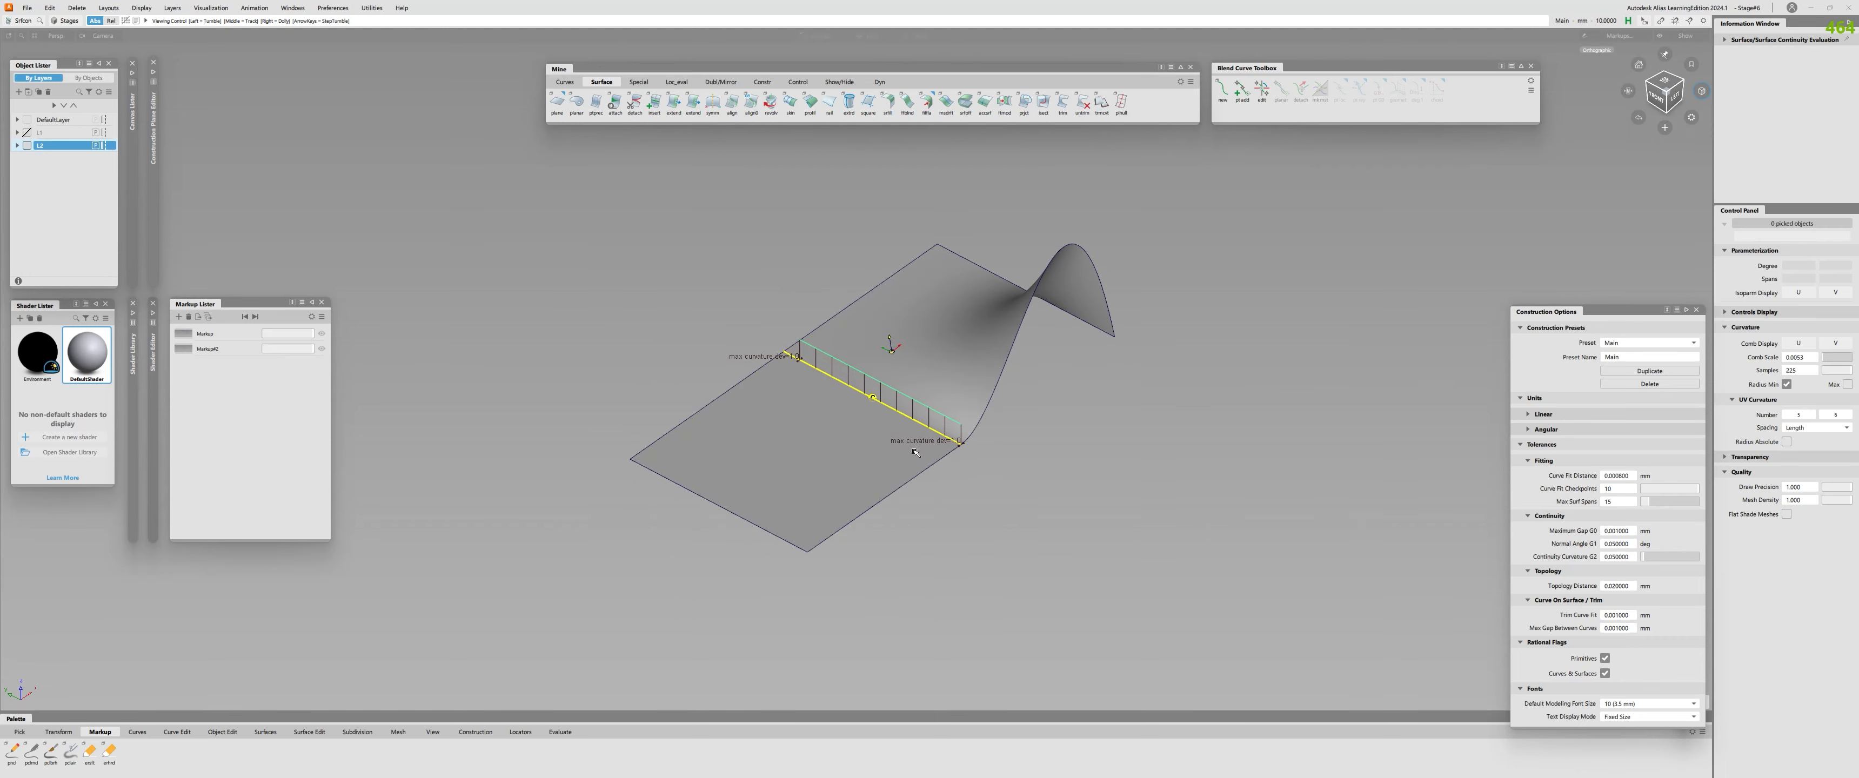
{"action": "left_click_drag", "start_coordinate": [789, 364], "coordinate": [844, 409], "text": "alt+shift"}
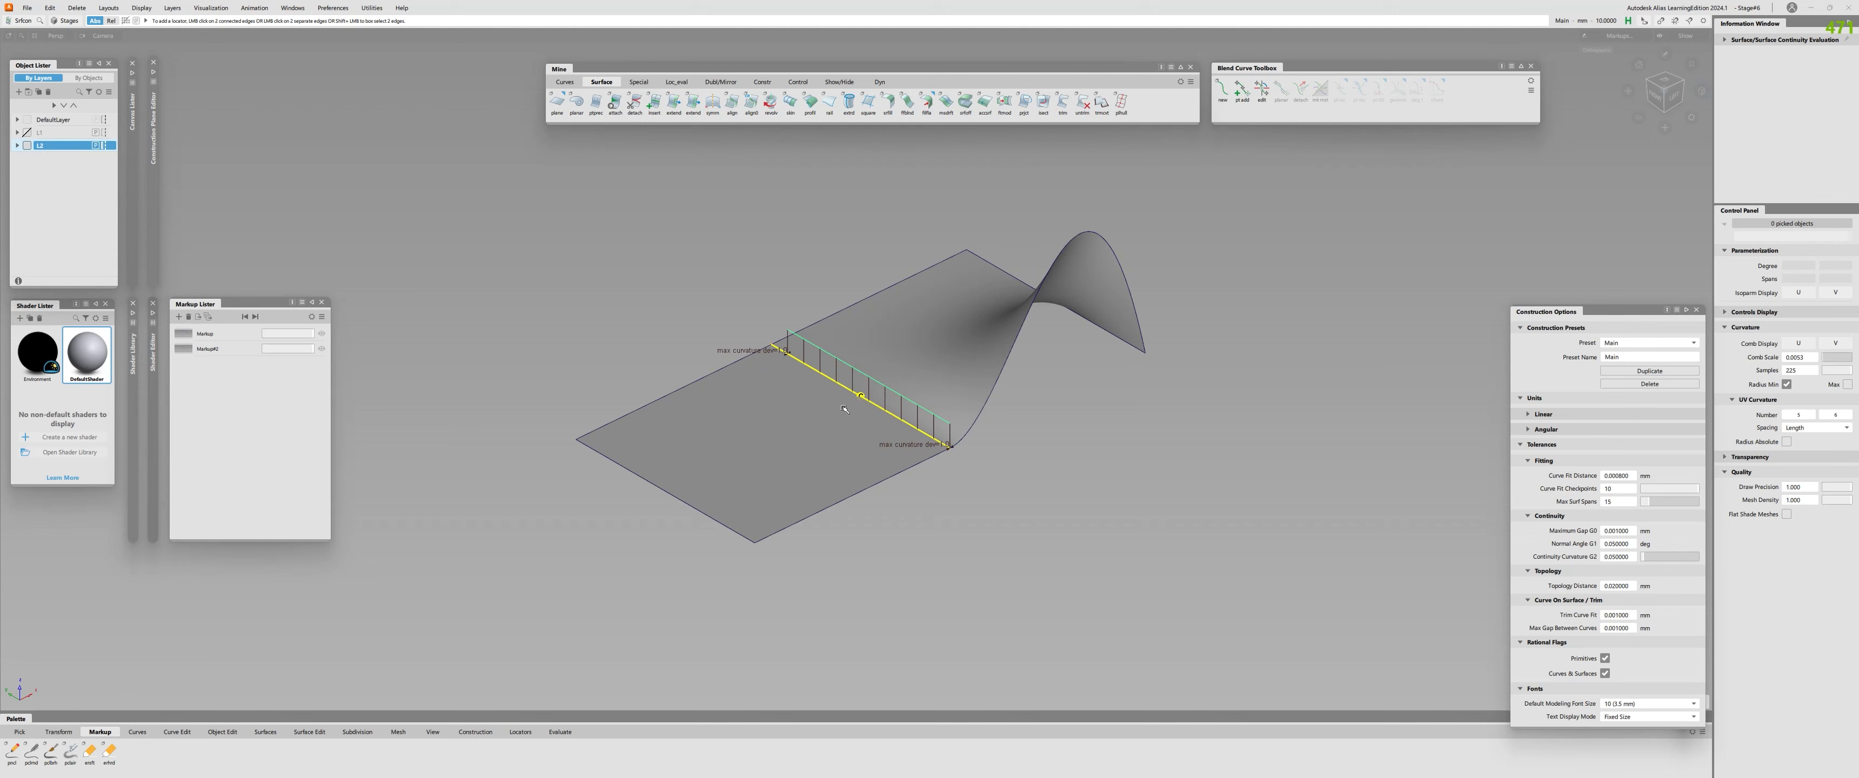
Open the first markup to examine the handwritten formulas over the raised surface, and leave it again.
{"action": "left_click", "coordinate": [215, 335]}
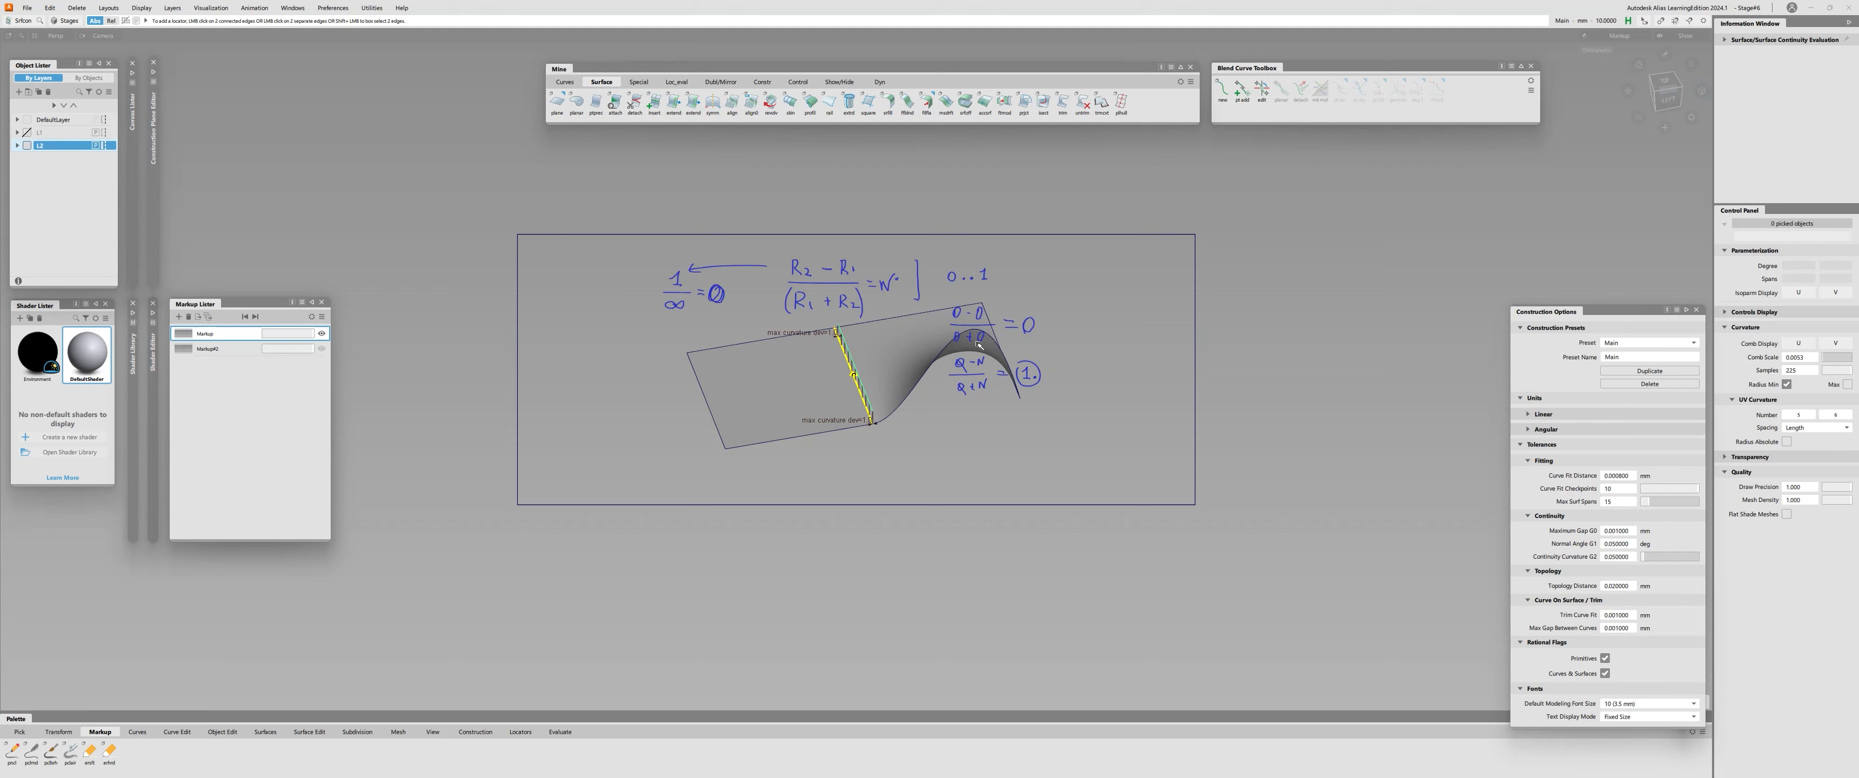
{"action": "right_click_drag", "start_coordinate": [940, 281], "coordinate": [869, 390], "text": "alt+shift"}
{"action": "key", "text": "alt+m"}
{"action": "left_click_drag", "start_coordinate": [869, 389], "coordinate": [866, 444], "text": "alt+shift"}
{"action": "key", "text": "alt+m"}
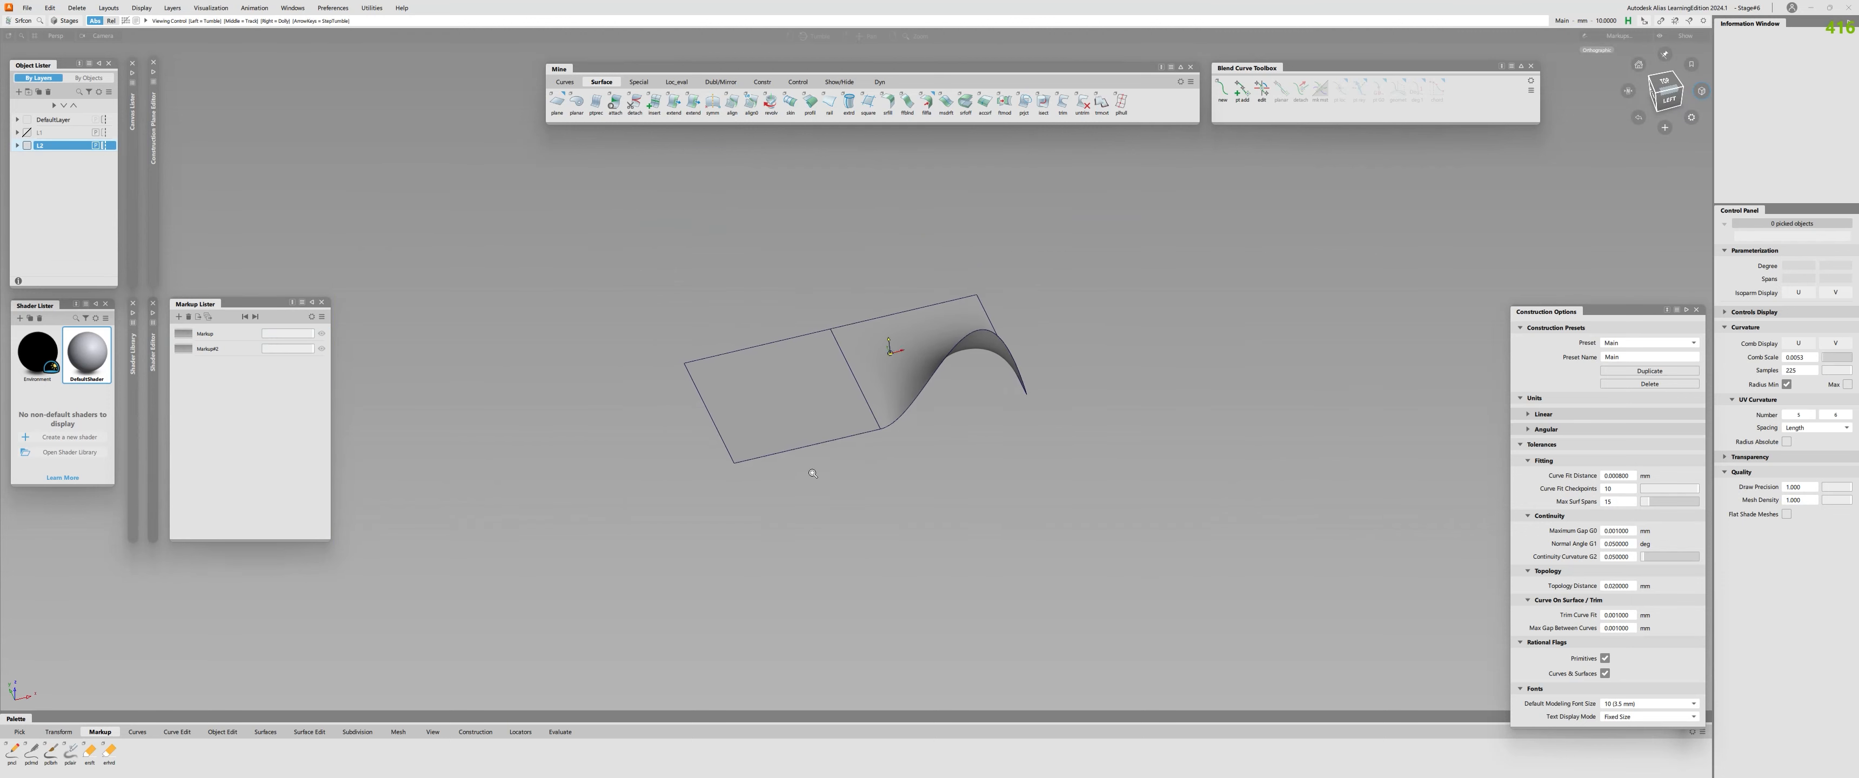
Show the raised surface's CVs and align its inner edge to the adjoining flat plane.
{"action": "right_click_drag", "start_coordinate": [889, 351], "coordinate": [879, 396], "text": "alt+shift"}
{"action": "left_click", "coordinate": [877, 398]}
{"action": "key", "text": "alt+c"}
{"action": "key", "text": "alt+a"}
{"action": "left_click", "coordinate": [856, 401]}
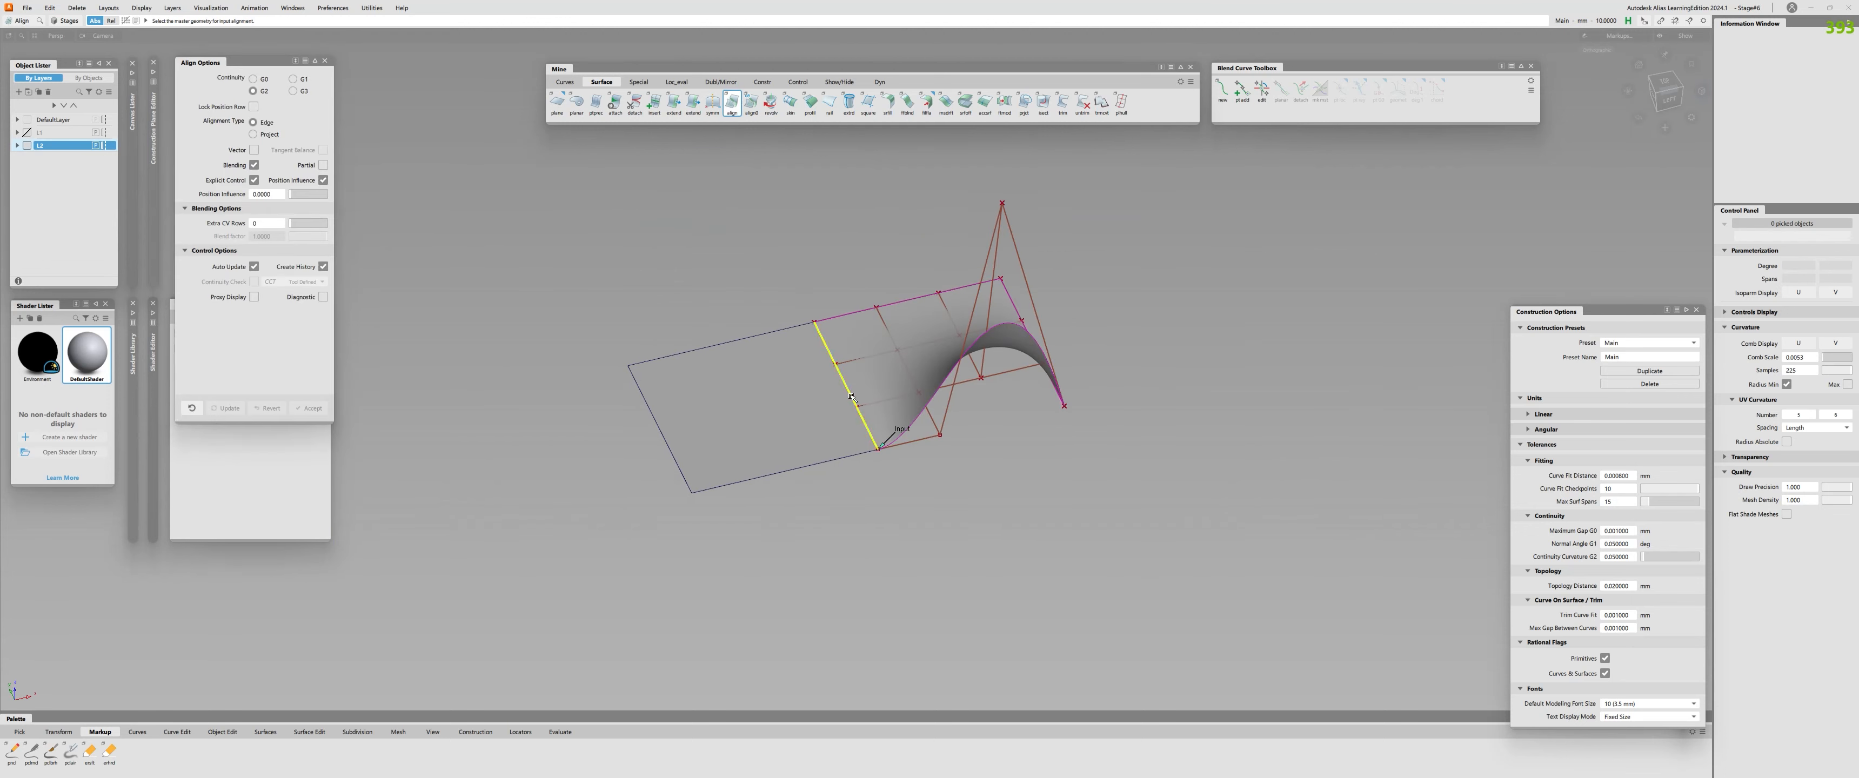
{"action": "left_click", "coordinate": [850, 397]}
Delete the Align construction history from the realigned surface.
{"action": "left_click_drag", "start_coordinate": [866, 402], "coordinate": [870, 376], "text": "alt+shift"}
{"action": "key", "text": "alt+l"}
{"action": "key", "text": "Delete"}
{"action": "left_click", "coordinate": [897, 376]}
{"action": "key", "text": "alt+h"}
{"action": "key", "text": "Return"}
{"action": "key", "text": "alt+s"}
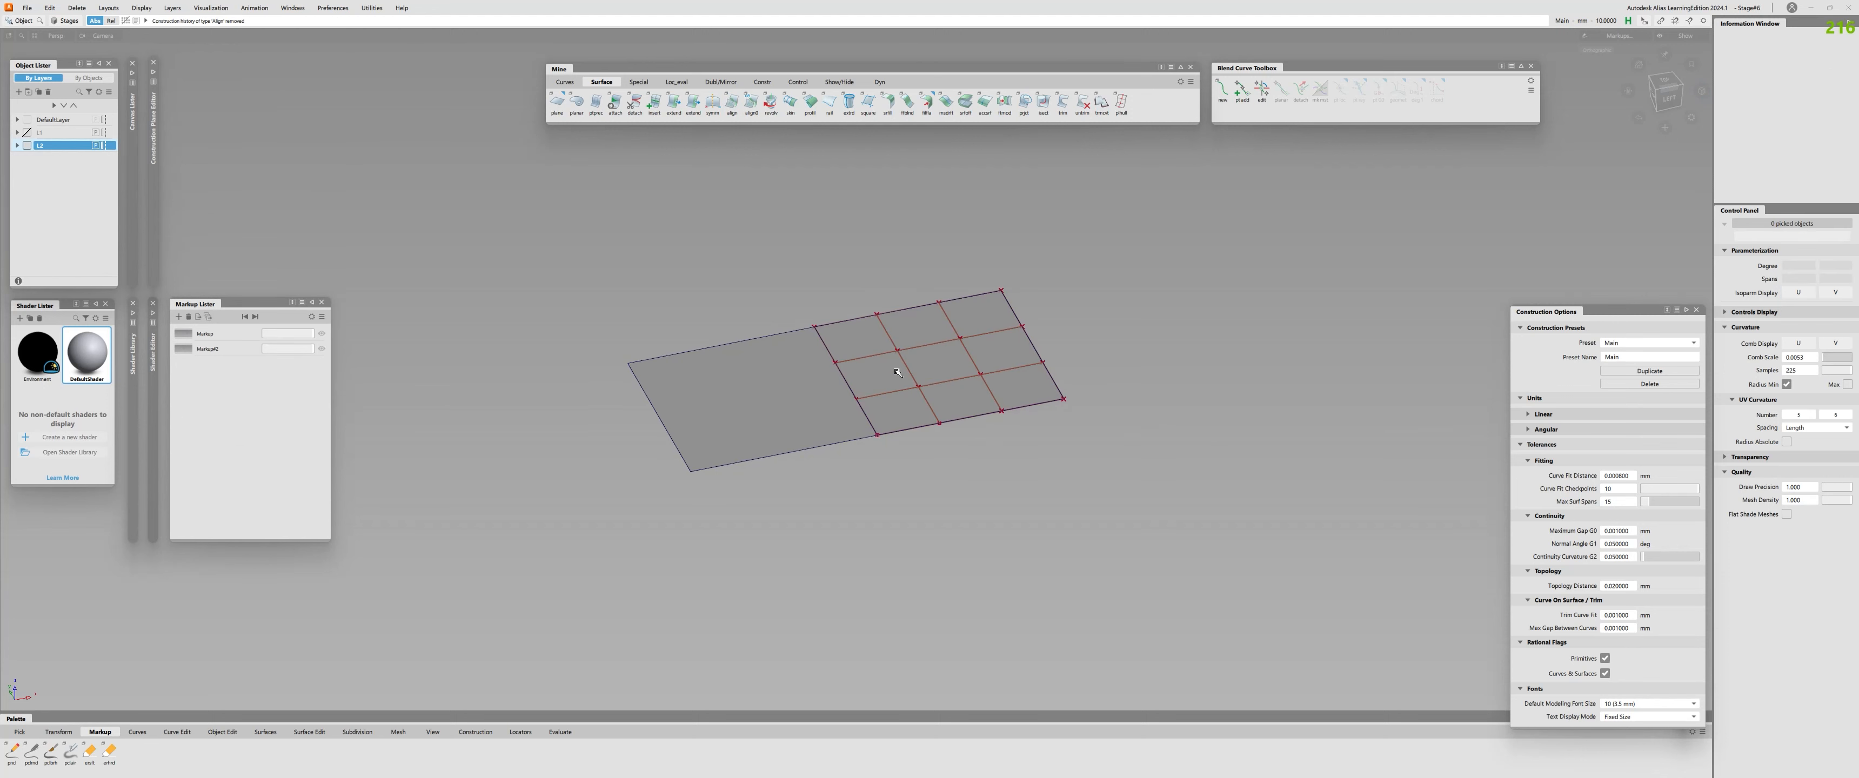
Show the CVs of both planes and check the continuity along their shared edge.
{"action": "left_click", "coordinate": [850, 390]}
{"action": "right_click_drag", "start_coordinate": [850, 394], "coordinate": [815, 451], "text": "alt+shift"}
{"action": "left_click", "coordinate": [810, 451]}
{"action": "key", "text": "alt+c"}
{"action": "left_click", "coordinate": [813, 453]}
{"action": "left_click_drag", "start_coordinate": [813, 453], "coordinate": [744, 477], "text": "alt+shift"}
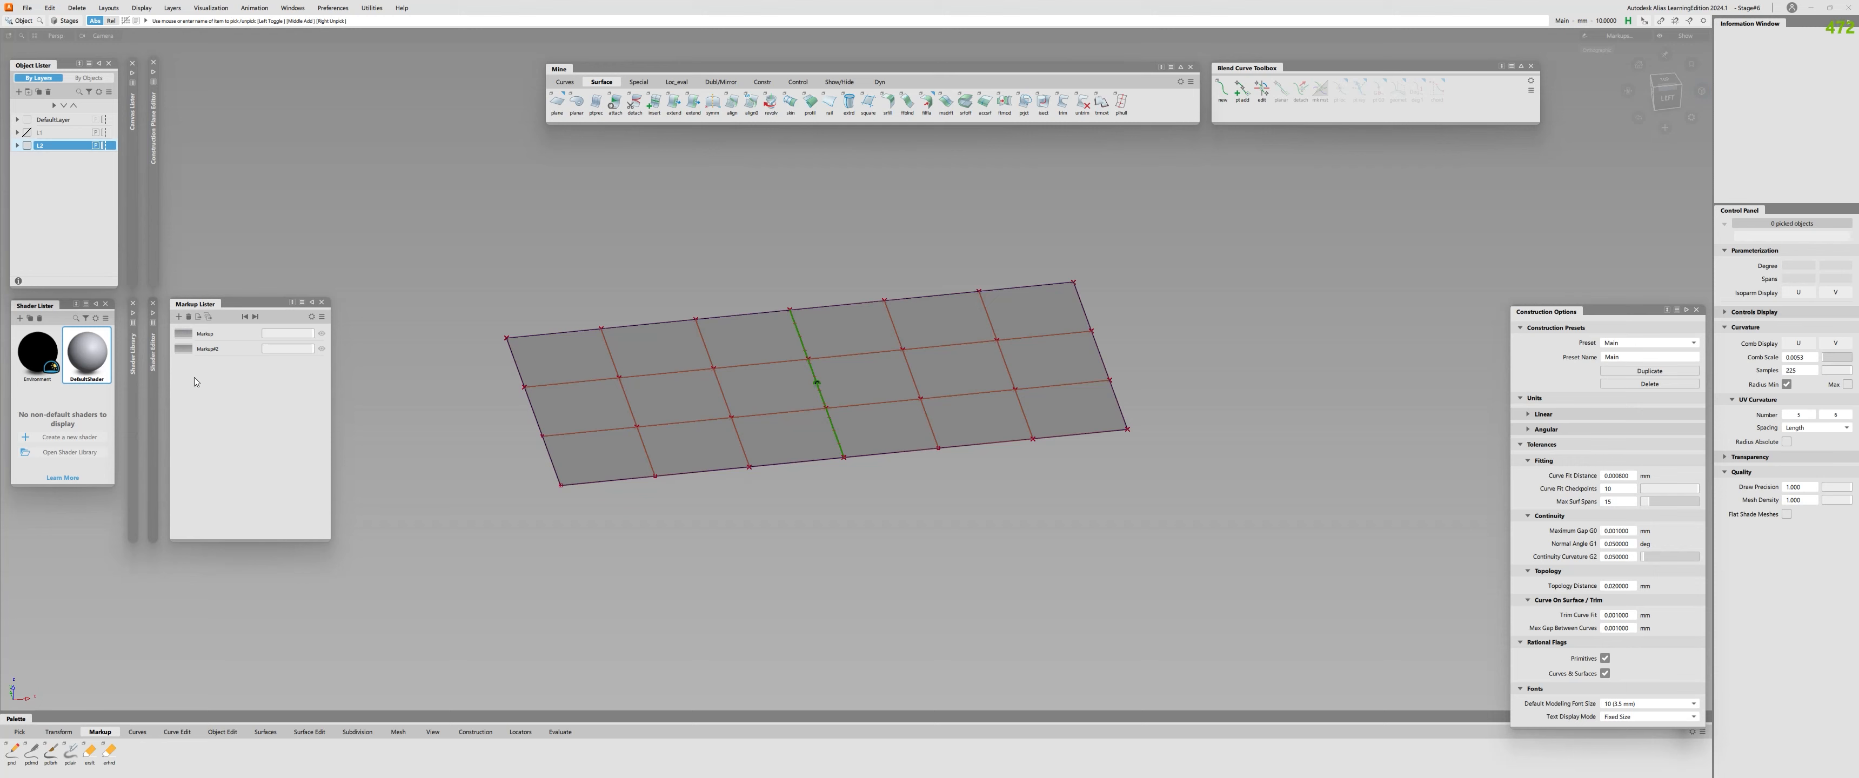
Open the first markup to review the radius formula and both fractions against the flat planes.
{"action": "left_click", "coordinate": [222, 334]}
{"action": "right_click_drag", "start_coordinate": [818, 404], "coordinate": [869, 352], "text": "alt+shift"}
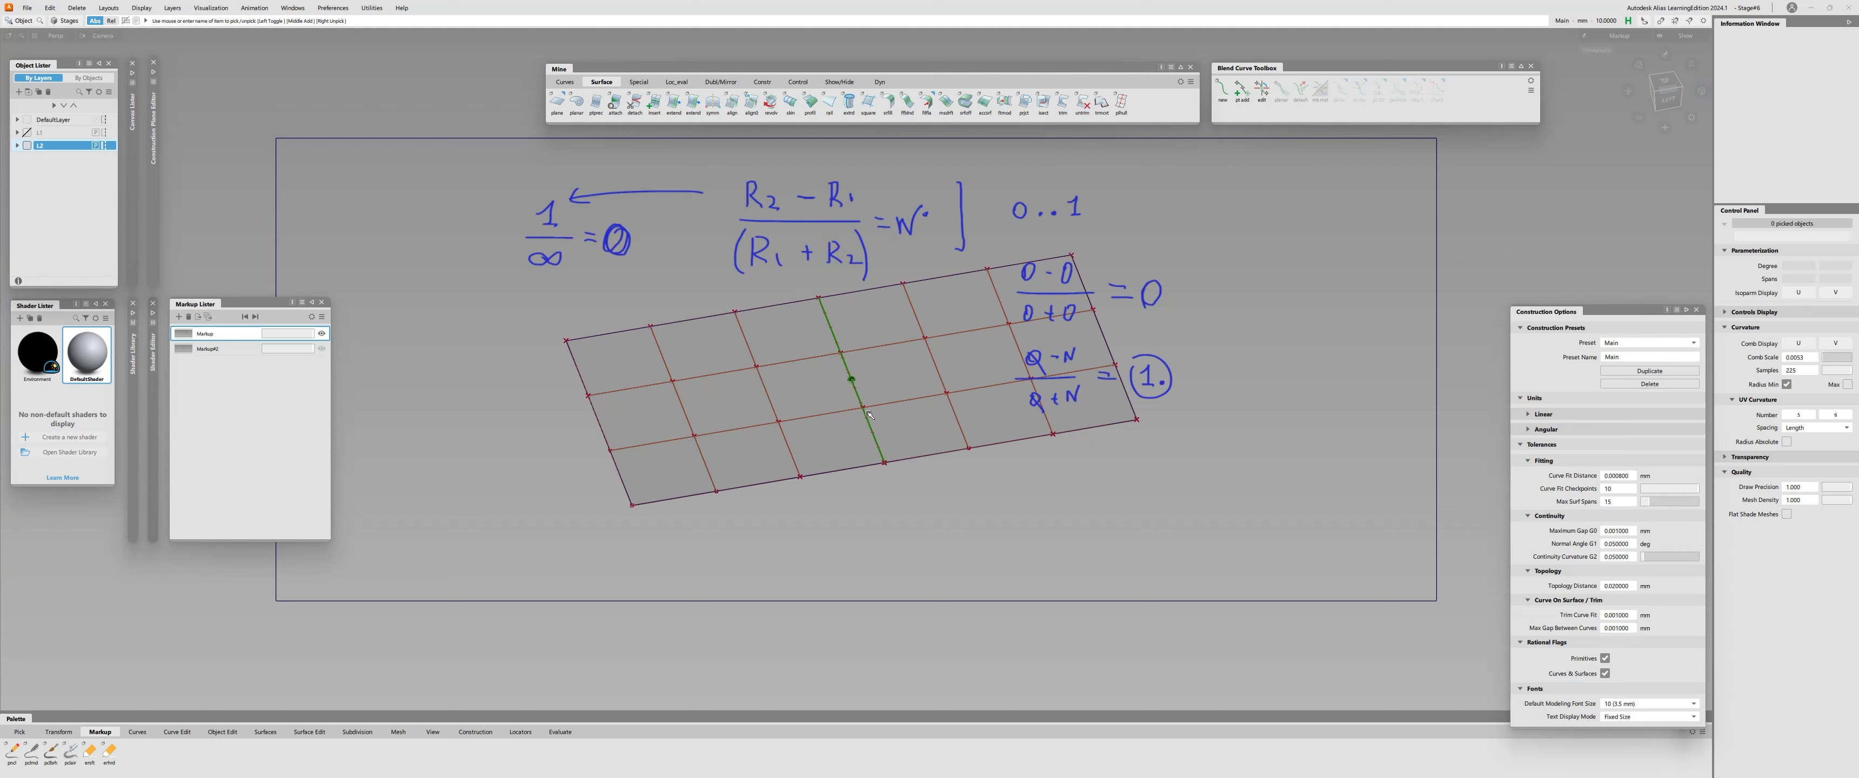
{"action": "left_click_drag", "start_coordinate": [916, 340], "coordinate": [889, 361], "text": "alt+shift"}
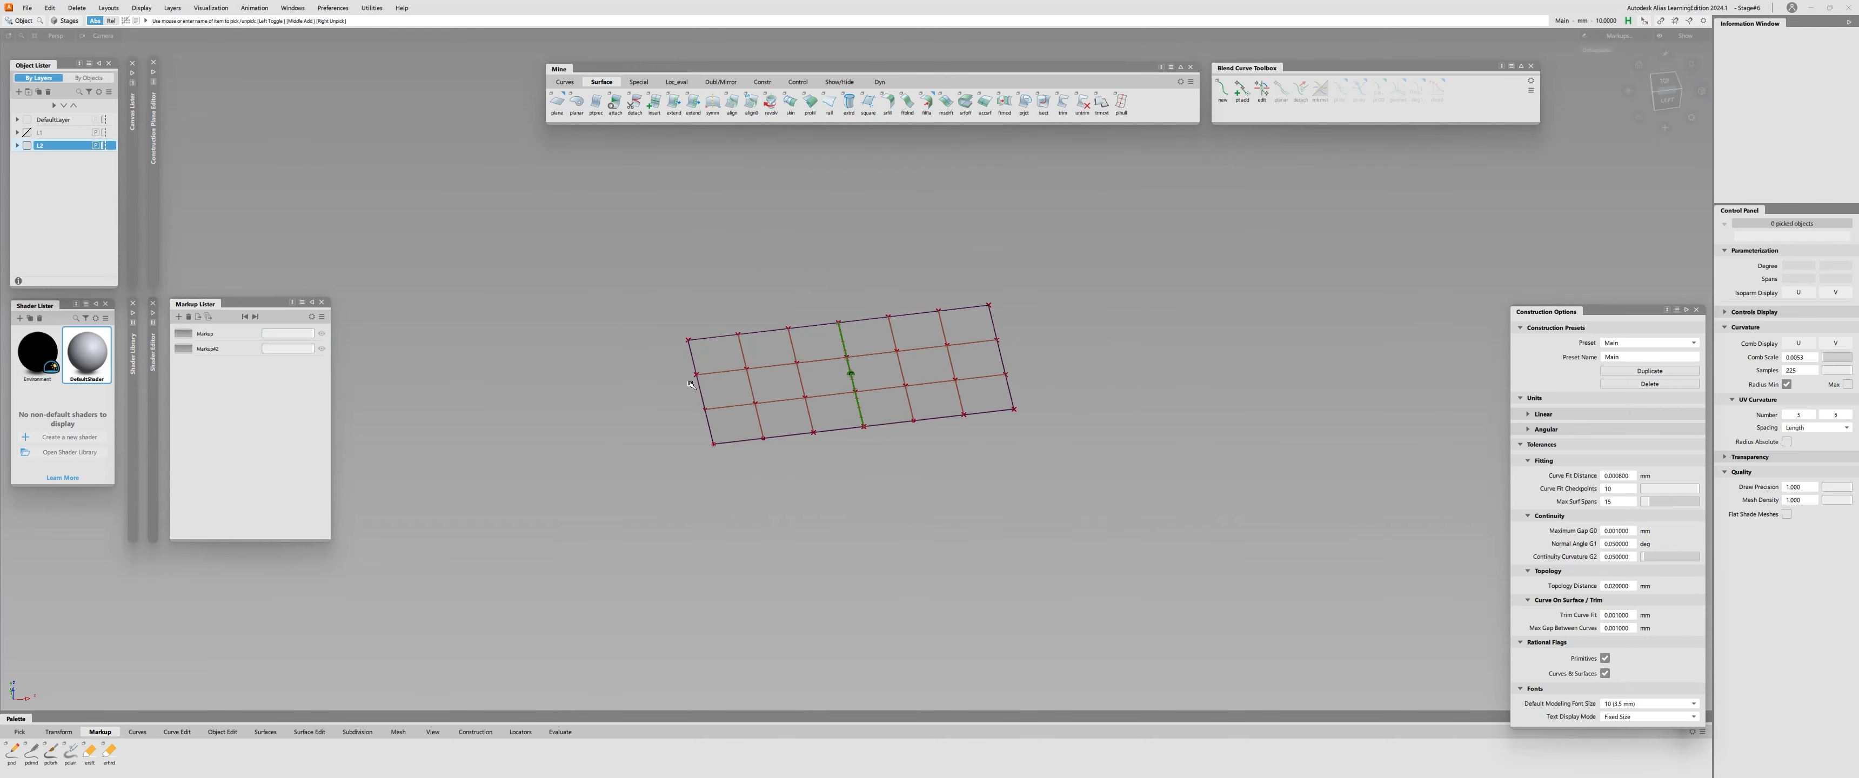
Pick the right plane's third front-edge CV from the shared edge and move it slightly along the normal.
{"action": "left_click_drag", "start_coordinate": [710, 318], "coordinate": [678, 318], "text": "ctrl+shift"}
{"action": "left_click_drag", "start_coordinate": [658, 315], "coordinate": [711, 457]}
{"action": "right_click_drag", "start_coordinate": [710, 458], "coordinate": [800, 447], "text": "alt+shift"}
{"action": "left_click", "coordinate": [960, 420]}
{"action": "left_click_drag", "start_coordinate": [962, 420], "coordinate": [996, 447]}
{"action": "right_click_drag", "start_coordinate": [884, 346], "coordinate": [938, 354], "text": "alt+shift"}
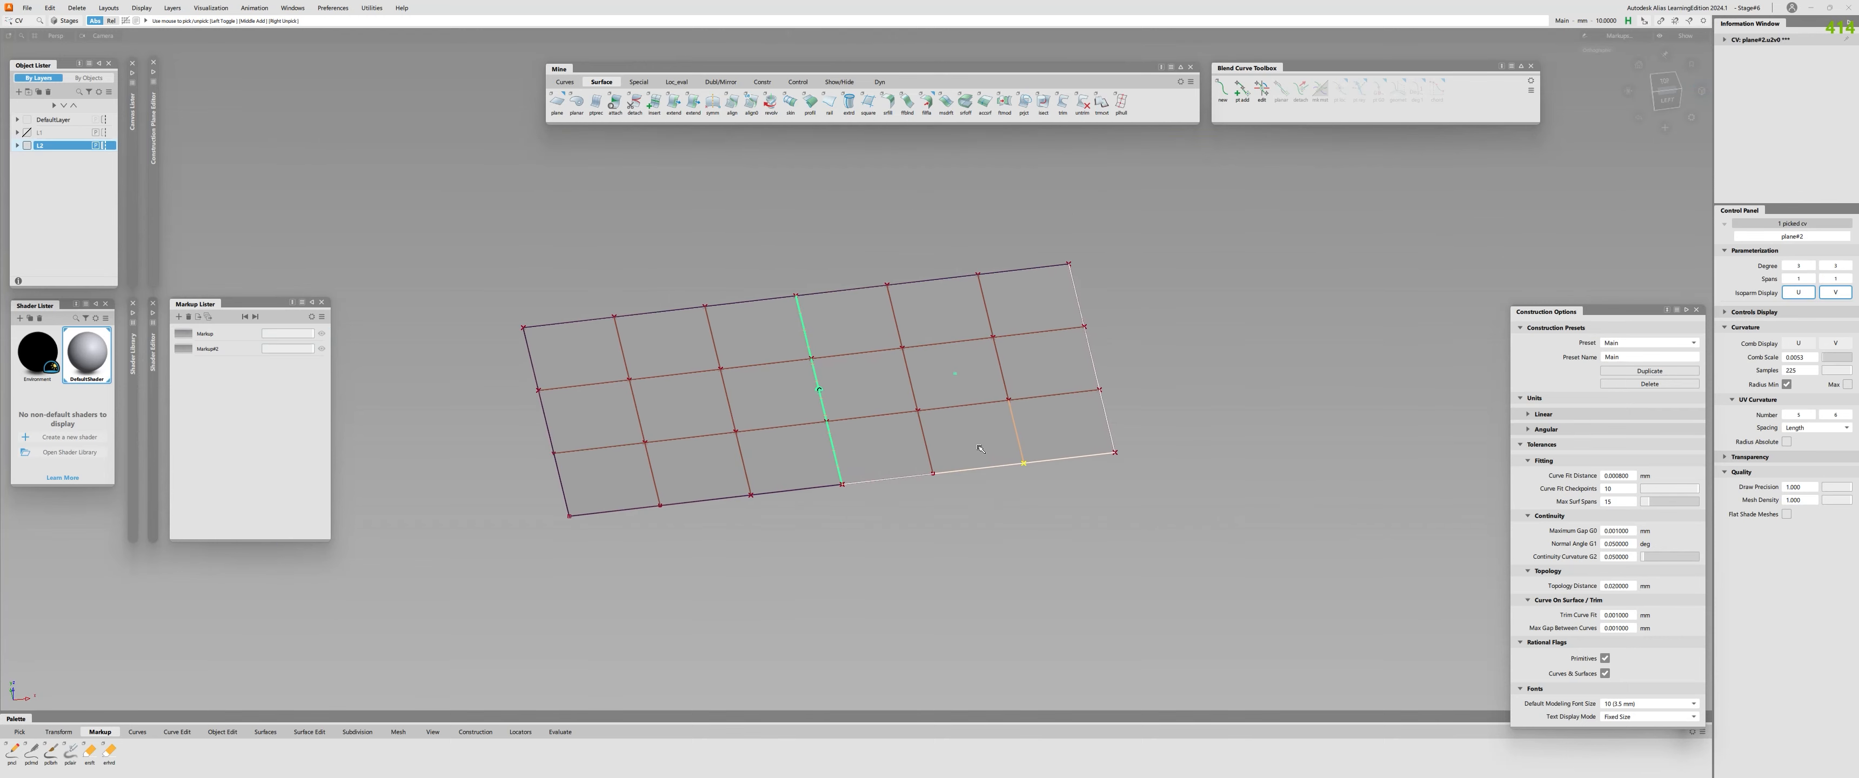
{"action": "middle_click_drag", "start_coordinate": [936, 415], "coordinate": [936, 442], "text": "ctrl+shift"}
{"action": "left_click", "coordinate": [936, 446], "text": "shift"}
{"action": "left_click", "coordinate": [934, 466], "text": "shift"}
{"action": "left_click", "coordinate": [934, 466], "text": "shift"}
{"action": "left_click_drag", "start_coordinate": [1005, 437], "coordinate": [989, 544], "text": "shift"}
{"action": "key", "text": "space"}
{"action": "left_click", "coordinate": [1058, 546]}
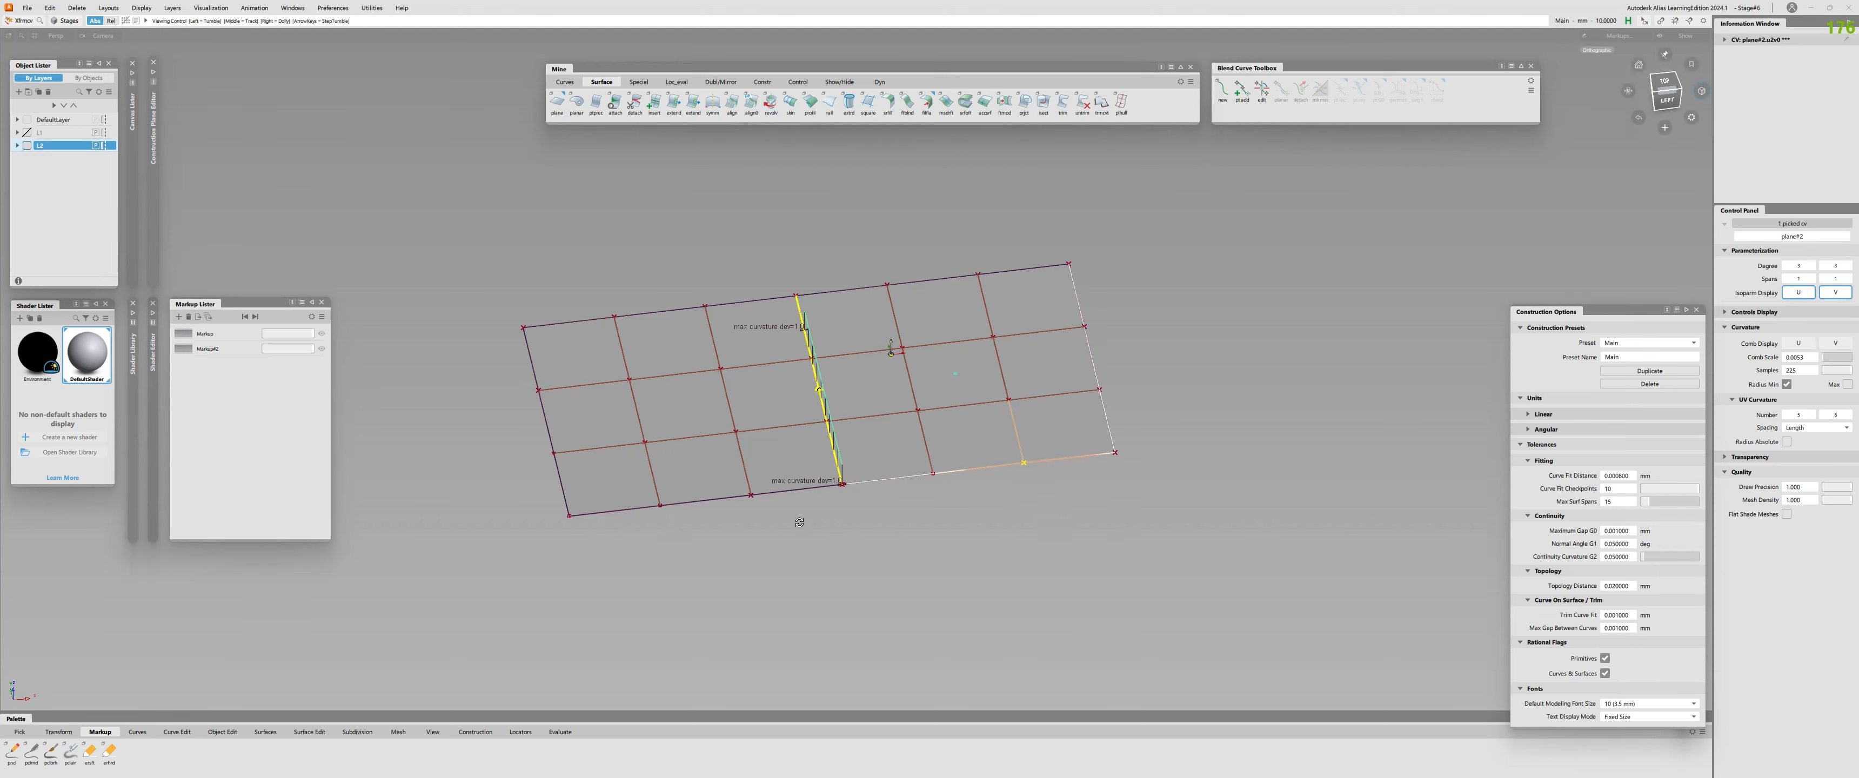
Pick the CV row at the left plane's outer end and move it downward to bend the surface.
{"action": "left_click", "coordinate": [829, 543]}
{"action": "mouse_move", "coordinate": [801, 520]}
{"action": "left_mouse_down", "text": "alt+shift"}
{"action": "mouse_move", "coordinate": [829, 543]}
{"action": "mouse_move", "coordinate": [775, 535]}
{"action": "left_mouse_up", "text": "alt+shift"}
{"action": "left_click_drag", "start_coordinate": [497, 285], "coordinate": [533, 490]}
{"action": "middle_click_drag", "start_coordinate": [527, 477], "coordinate": [515, 440], "text": "ctrl+shift"}
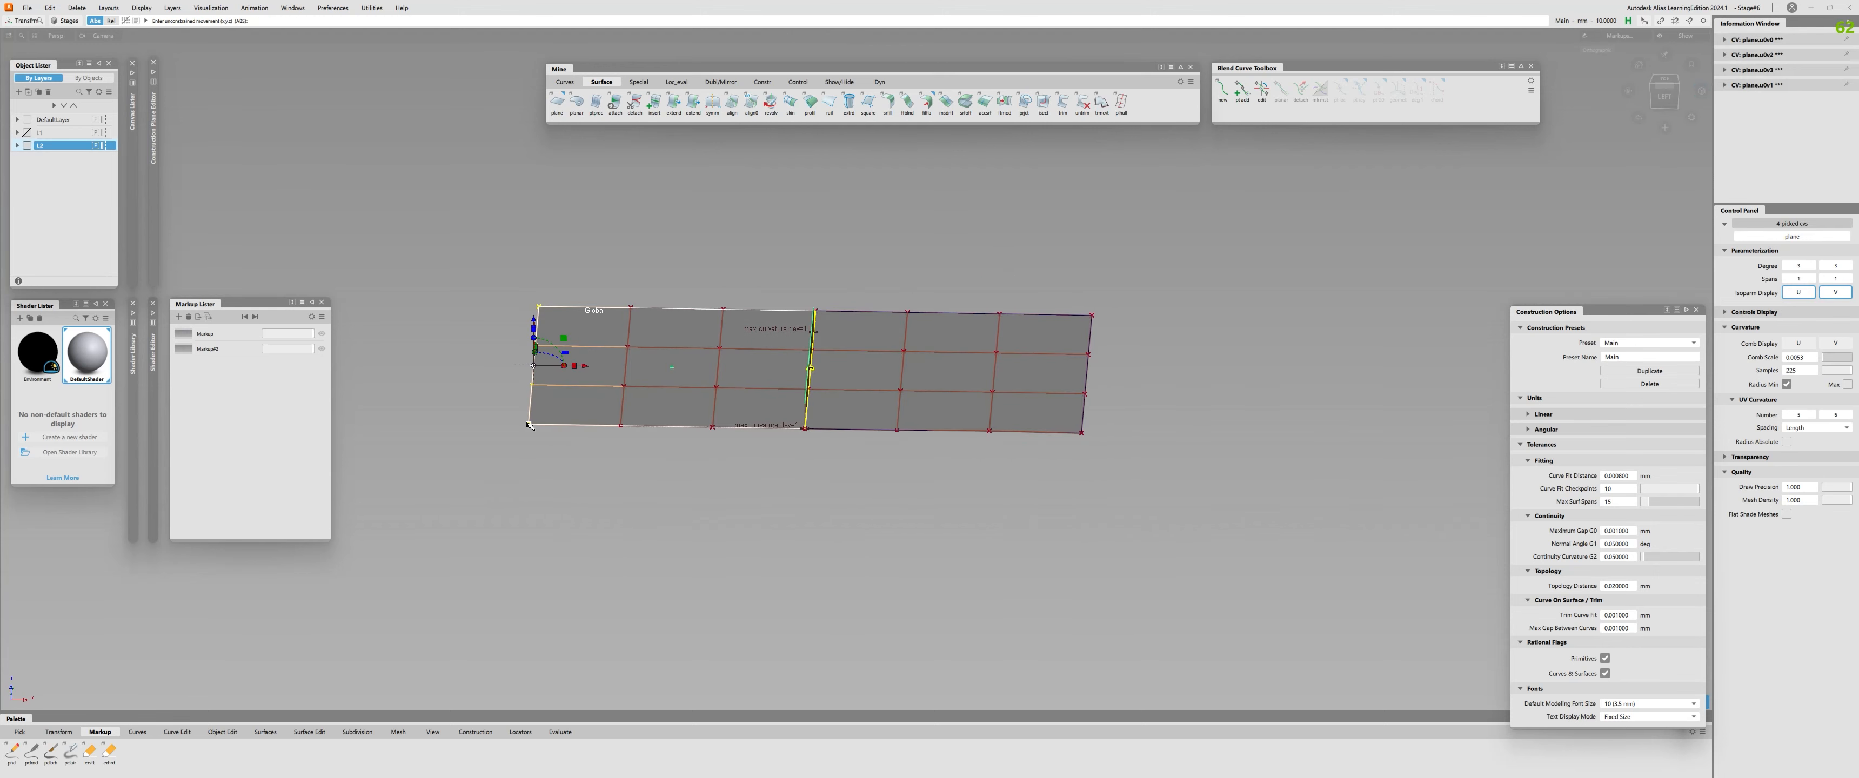
{"action": "right_click_drag", "start_coordinate": [460, 258], "coordinate": [460, 494]}
Pick the CV row at the right plane's outer end and move it upward to bend the surface the opposite way.
{"action": "left_click_drag", "start_coordinate": [498, 530], "coordinate": [711, 596], "text": "alt+shift"}
{"action": "left_click_drag", "start_coordinate": [711, 596], "coordinate": [995, 476], "text": "ctrl+shift"}
{"action": "left_click_drag", "start_coordinate": [888, 350], "coordinate": [822, 307], "text": "alt+shift"}
{"action": "left_click", "coordinate": [983, 375]}
{"action": "left_click_drag", "start_coordinate": [999, 389], "coordinate": [1010, 445], "text": "ctrl+shift"}
{"action": "left_click_drag", "start_coordinate": [1021, 297], "coordinate": [1051, 436]}
{"action": "right_click_drag", "start_coordinate": [1129, 572], "coordinate": [1129, 333]}
Clear the old continuity evaluation and show the CVs of both curved surfaces.
{"action": "left_click_drag", "start_coordinate": [811, 465], "coordinate": [898, 505], "text": "alt+shift"}
{"action": "left_click", "coordinate": [876, 365]}
{"action": "middle_click_drag", "start_coordinate": [875, 365], "coordinate": [831, 525], "text": "ctrl+shift"}
{"action": "left_click_drag", "start_coordinate": [830, 527], "coordinate": [626, 422], "text": "alt+shift"}
{"action": "right_click_drag", "start_coordinate": [626, 433], "coordinate": [730, 419], "text": "alt+shift"}
{"action": "left_click", "coordinate": [730, 419]}
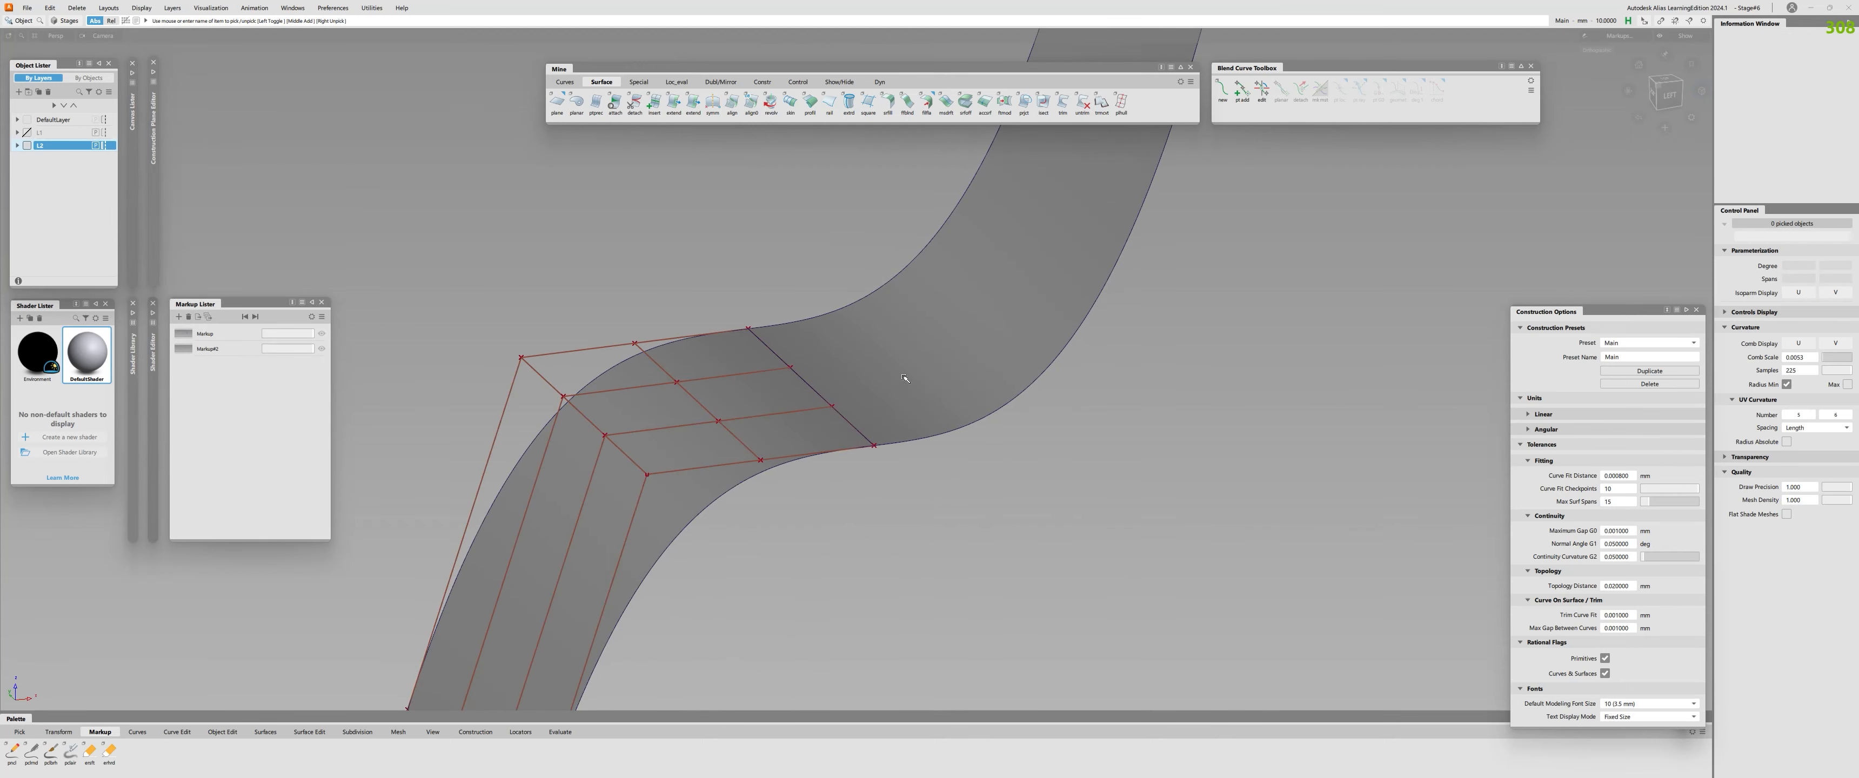
{"action": "left_click", "coordinate": [907, 380]}
{"action": "left_click_drag", "start_coordinate": [905, 378], "coordinate": [873, 374], "text": "alt+shift"}
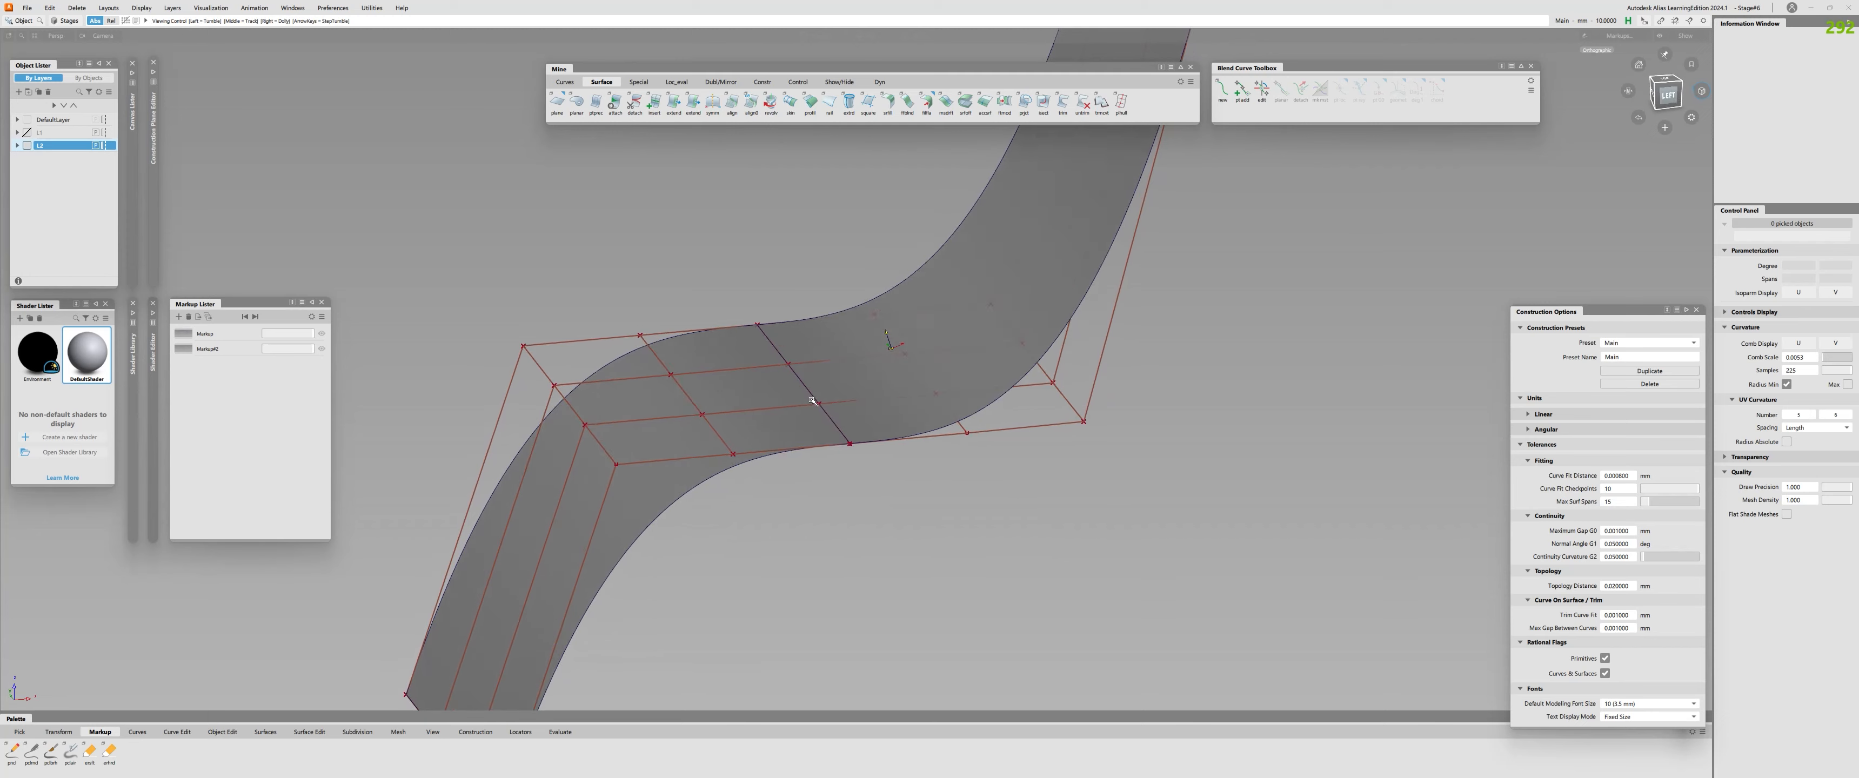
Check the surface continuity along the shared edge of the curved surfaces and examine the curvature deviation comb.
{"action": "middle_click_drag", "start_coordinate": [873, 374], "coordinate": [840, 413], "text": "ctrl+shift"}
{"action": "left_click", "coordinate": [835, 418]}
{"action": "right_click_drag", "start_coordinate": [835, 420], "coordinate": [721, 494], "text": "alt+shift"}
{"action": "left_click_drag", "start_coordinate": [721, 494], "coordinate": [617, 502], "text": "alt+shift"}
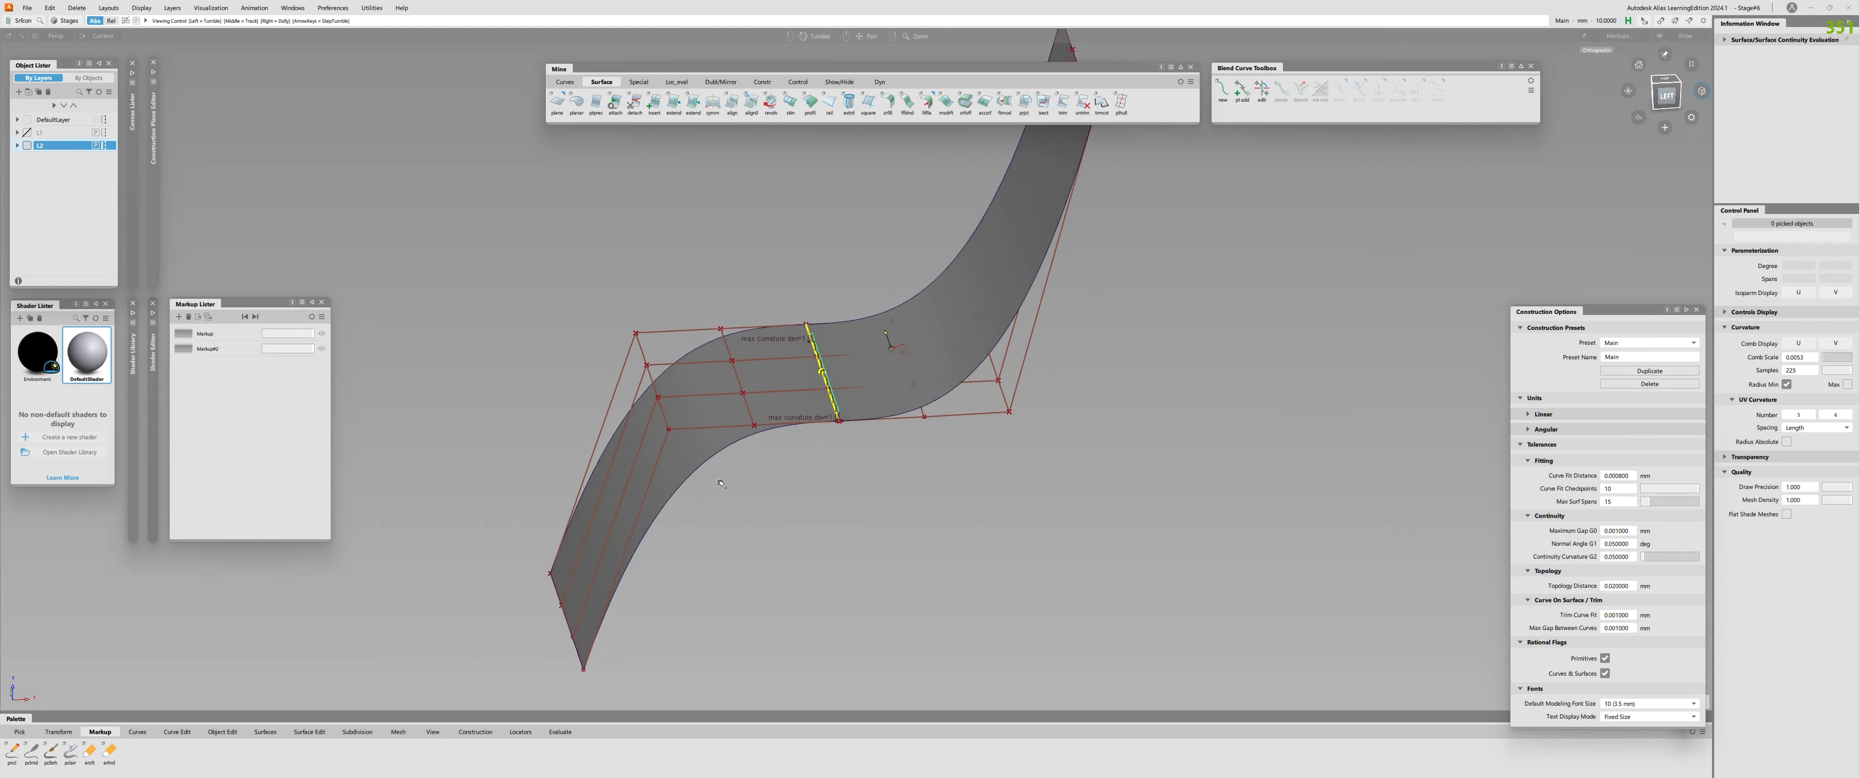
{"action": "right_click_drag", "start_coordinate": [617, 501], "coordinate": [824, 453], "text": "alt+shift"}
{"action": "left_click_drag", "start_coordinate": [824, 453], "coordinate": [927, 506], "text": "alt+shift"}
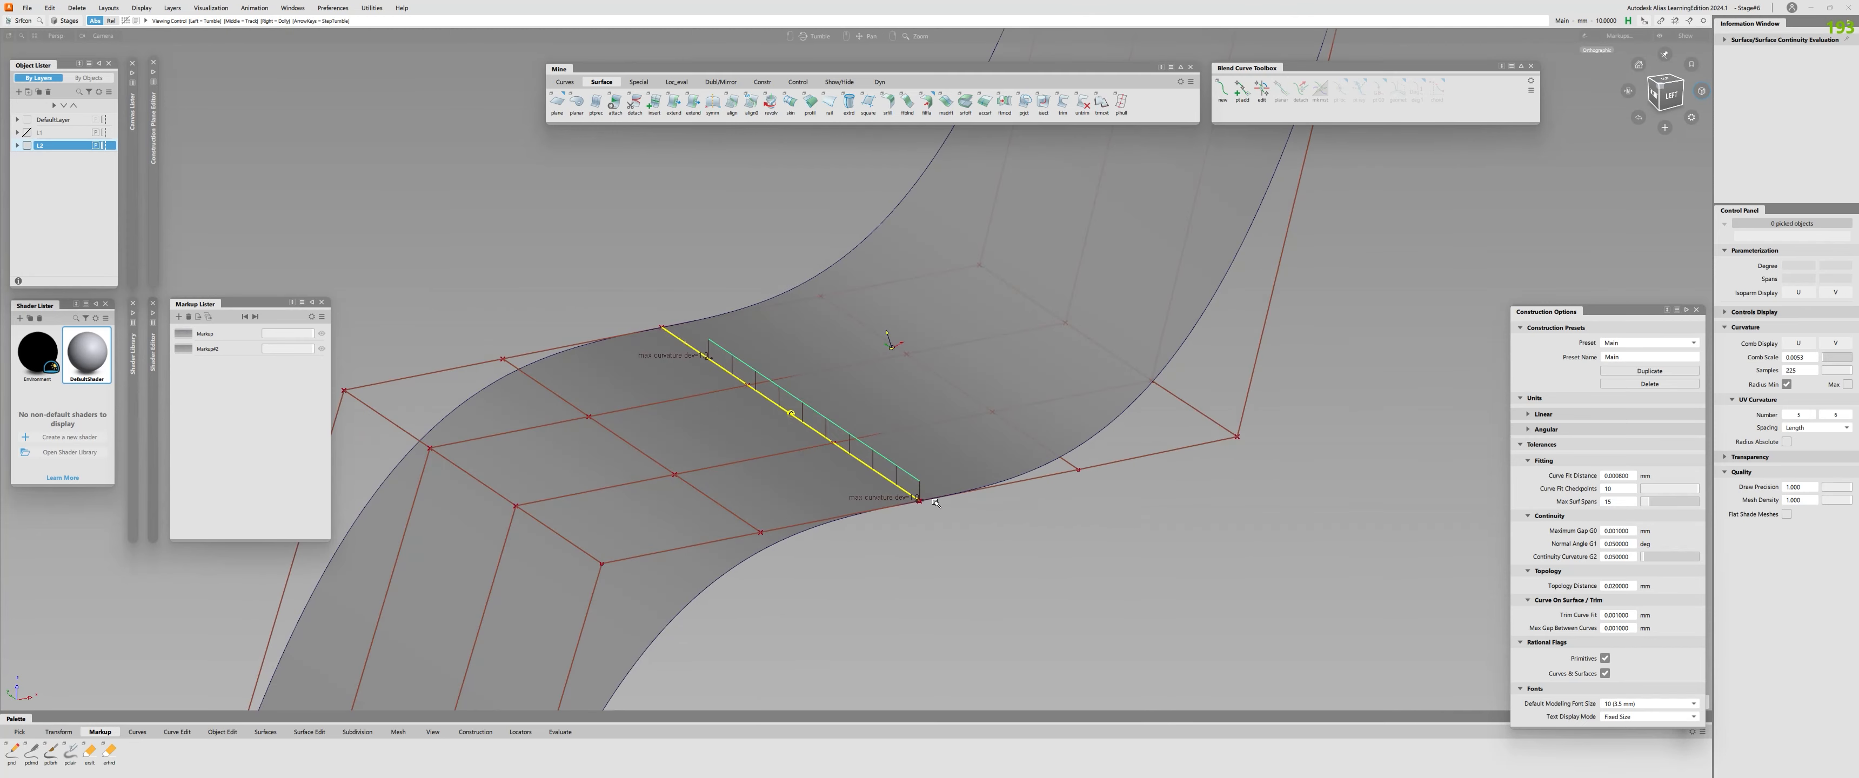
{"action": "right_click_drag", "start_coordinate": [928, 505], "coordinate": [932, 498], "text": "alt+shift"}
{"action": "middle_click_drag", "start_coordinate": [927, 496], "coordinate": [940, 421], "text": "alt+shift"}
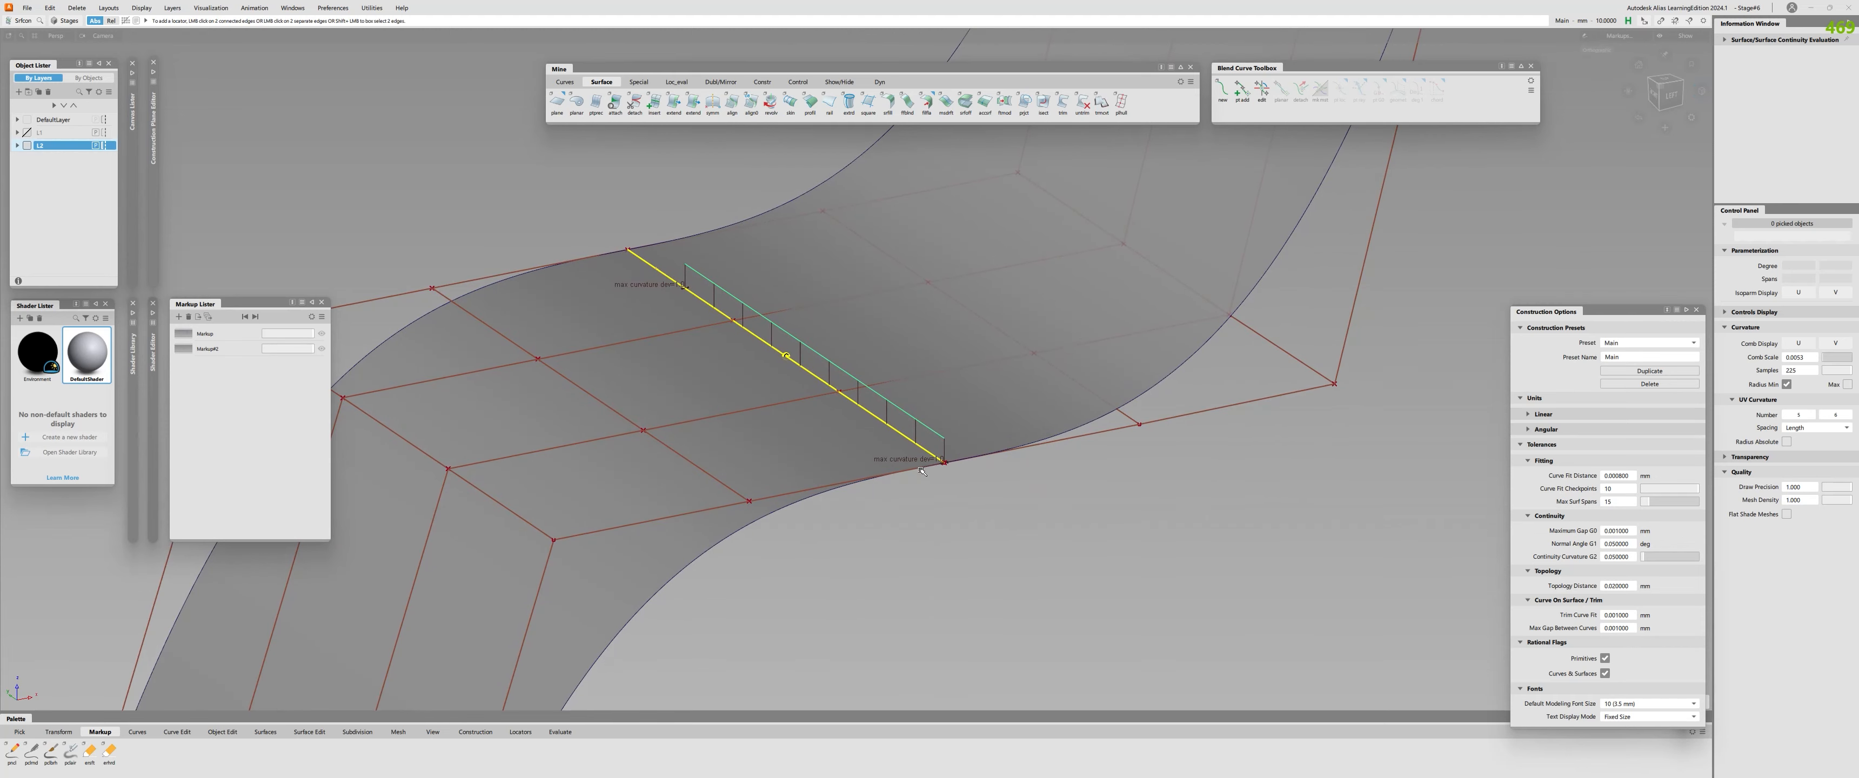
{"action": "left_click_drag", "start_coordinate": [1026, 462], "coordinate": [699, 502], "text": "alt+shift"}
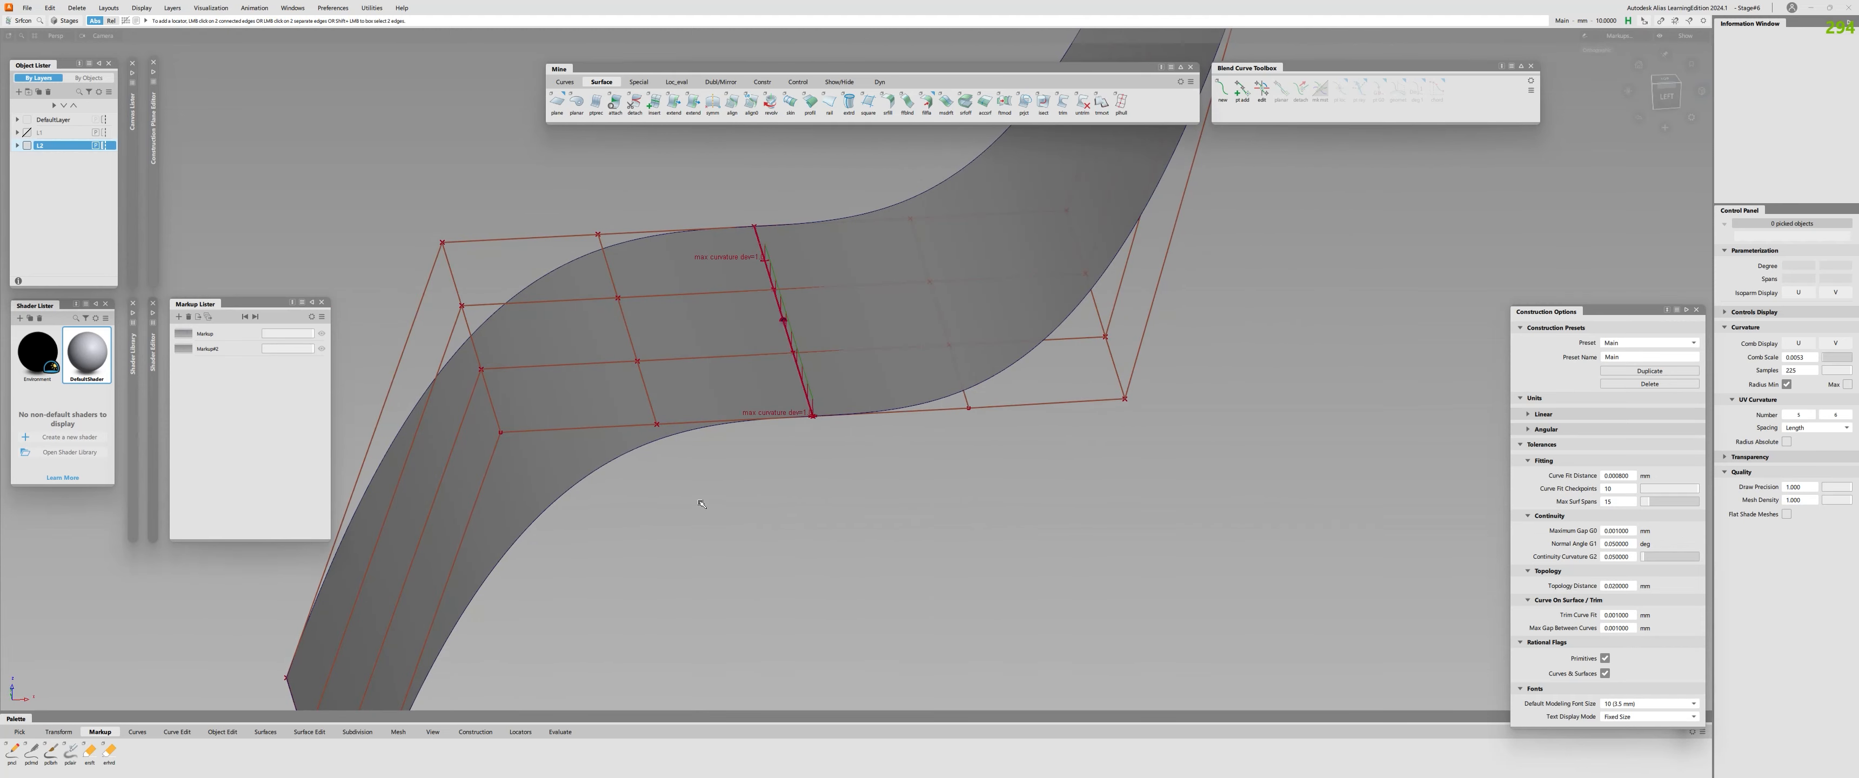
Pick the left surface's second and third CV rows from the shared edge, and clear the picks, CVs and continuity evaluation.
{"action": "left_click_drag", "start_coordinate": [556, 198], "coordinate": [682, 452]}
{"action": "left_click_drag", "start_coordinate": [406, 184], "coordinate": [541, 449]}
{"action": "mouse_move", "coordinate": [681, 492]}
{"action": "left_mouse_down", "text": "alt+shift"}
{"action": "mouse_move", "coordinate": [610, 444]}
{"action": "mouse_move", "coordinate": [699, 507]}
{"action": "left_mouse_up", "text": "alt+shift"}
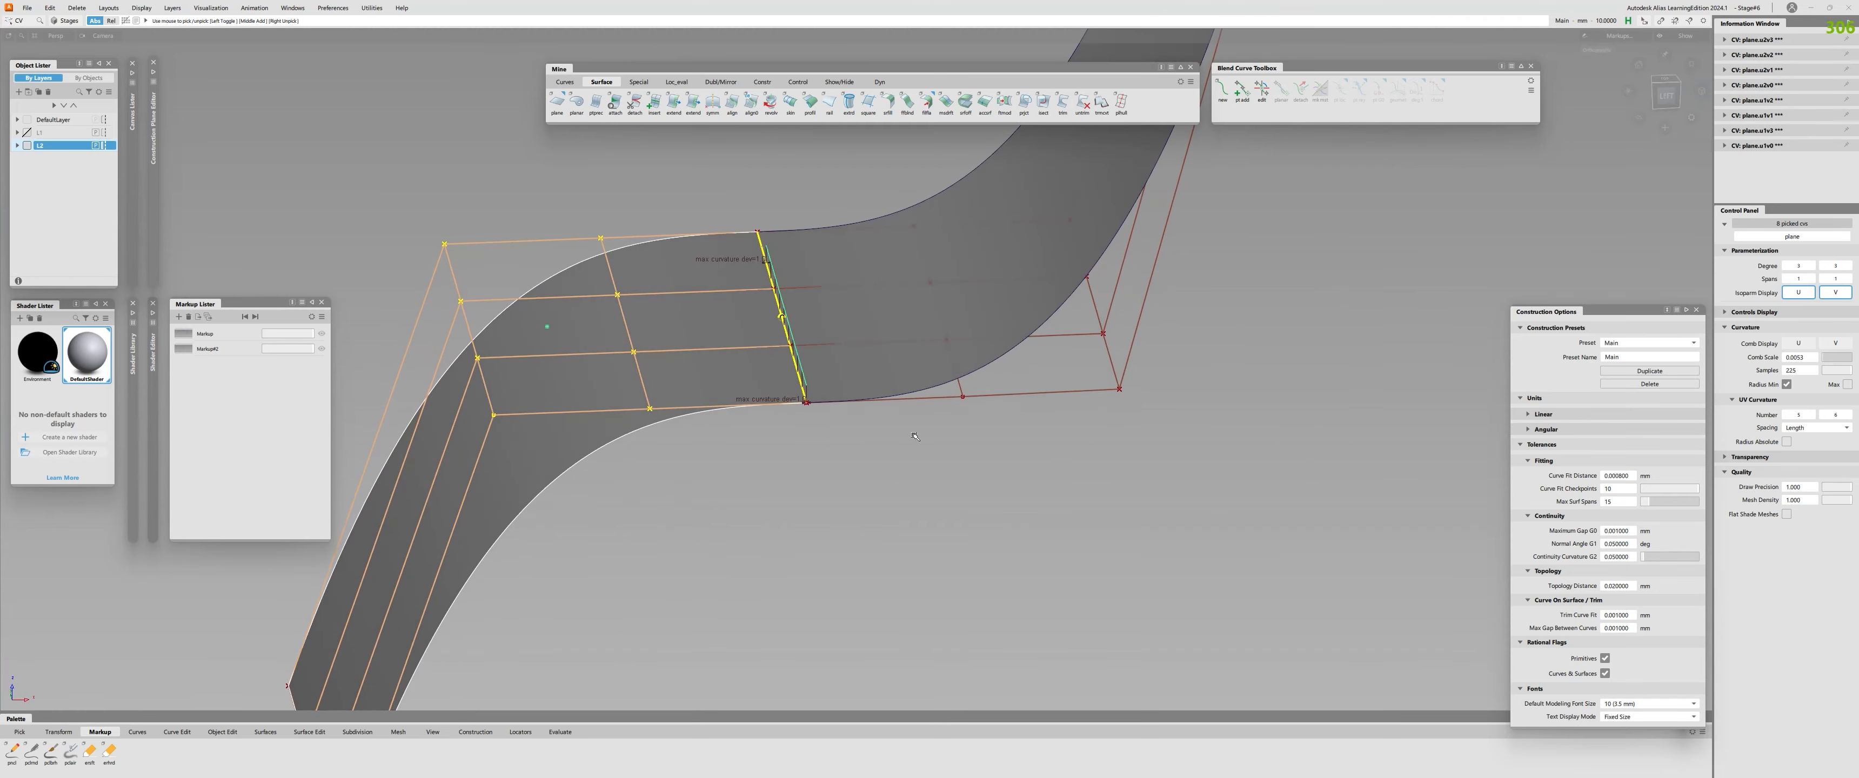
{"action": "key", "text": "ctrl+z"}
{"action": "key", "text": "ctrl+z"}
{"action": "key", "text": "ctrl+z"}
{"action": "key", "text": "ctrl+z"}
{"action": "key", "text": "ctrl+z"}
{"action": "key", "text": "ctrl+z"}
{"action": "key", "text": "ctrl+z"}
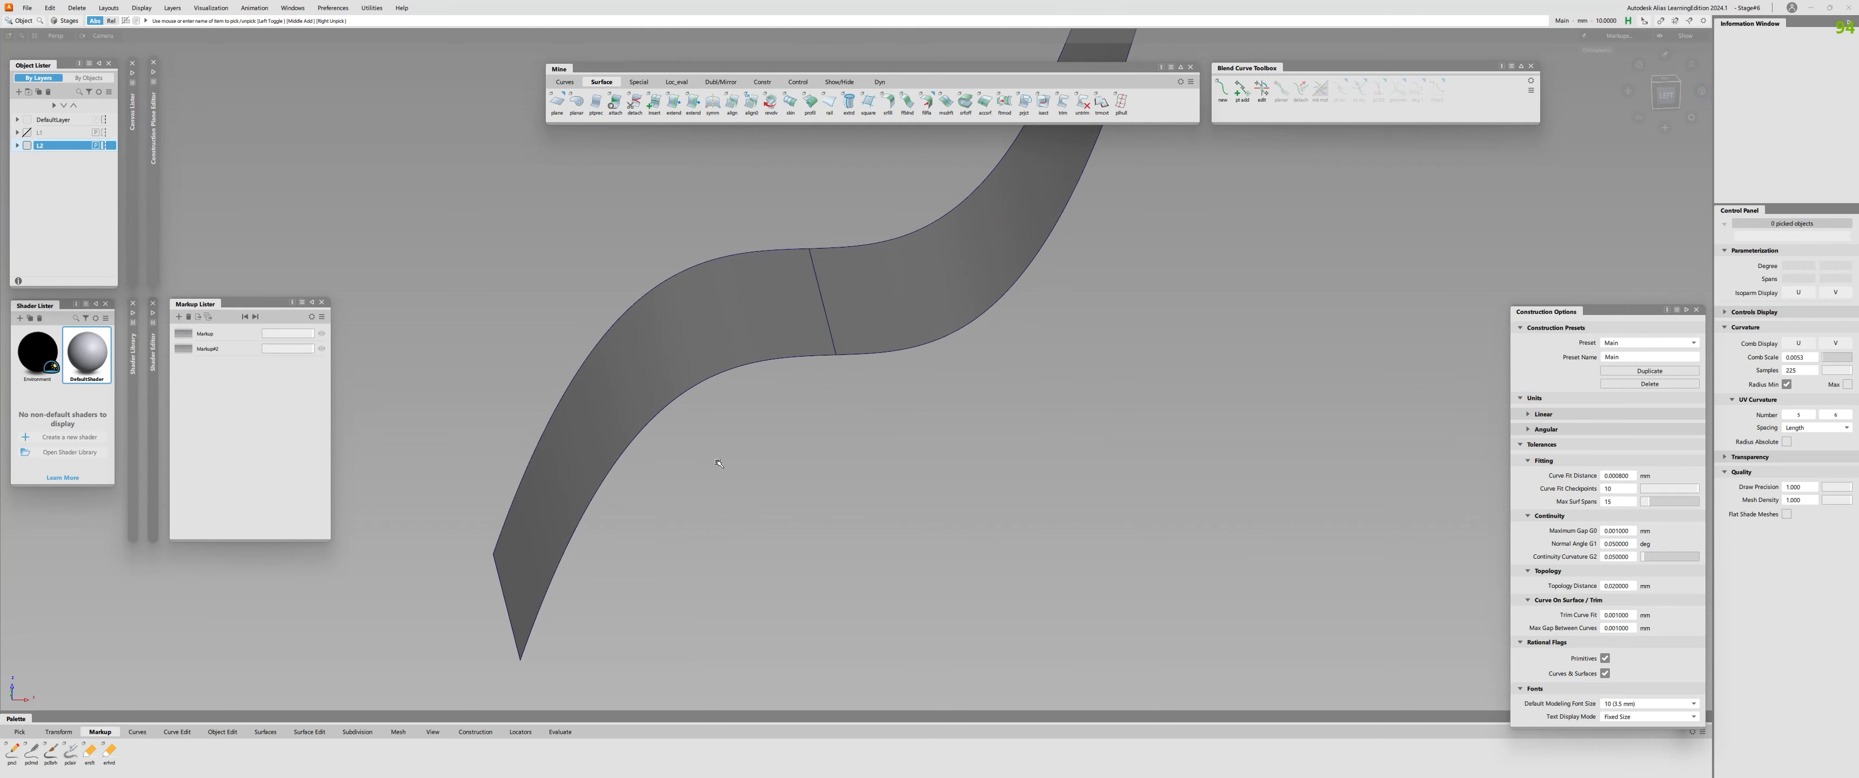
Add curvature combs along the front edges of both surfaces.
{"action": "left_click_drag", "start_coordinate": [716, 462], "coordinate": [826, 386], "text": "alt+shift"}
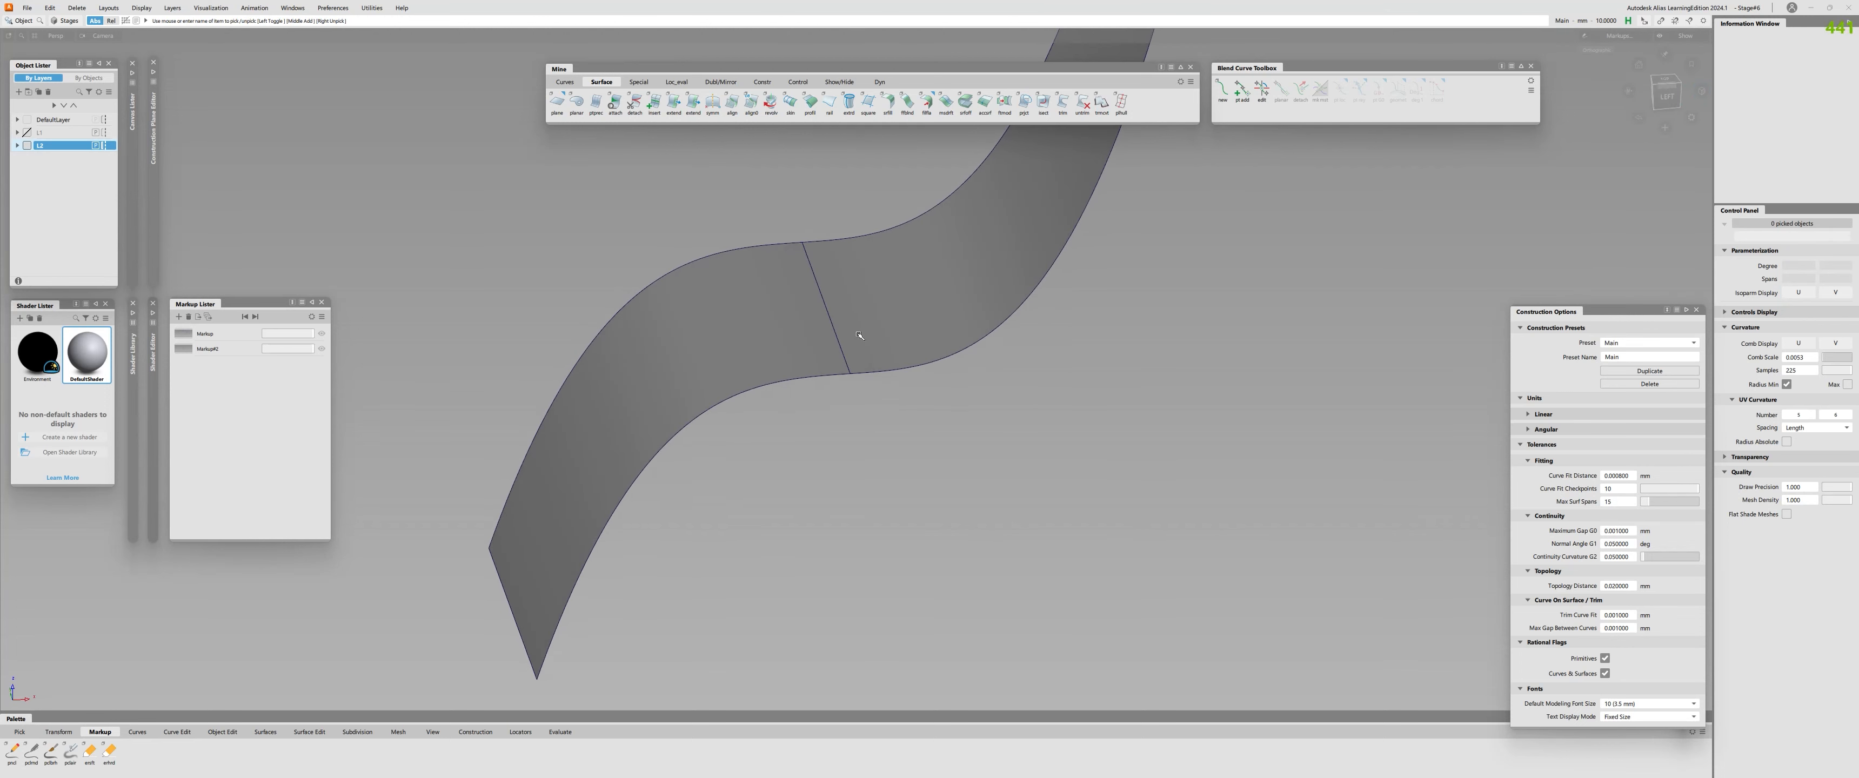
{"action": "key", "text": "ctrl+q"}
{"action": "left_click", "coordinate": [770, 383]}
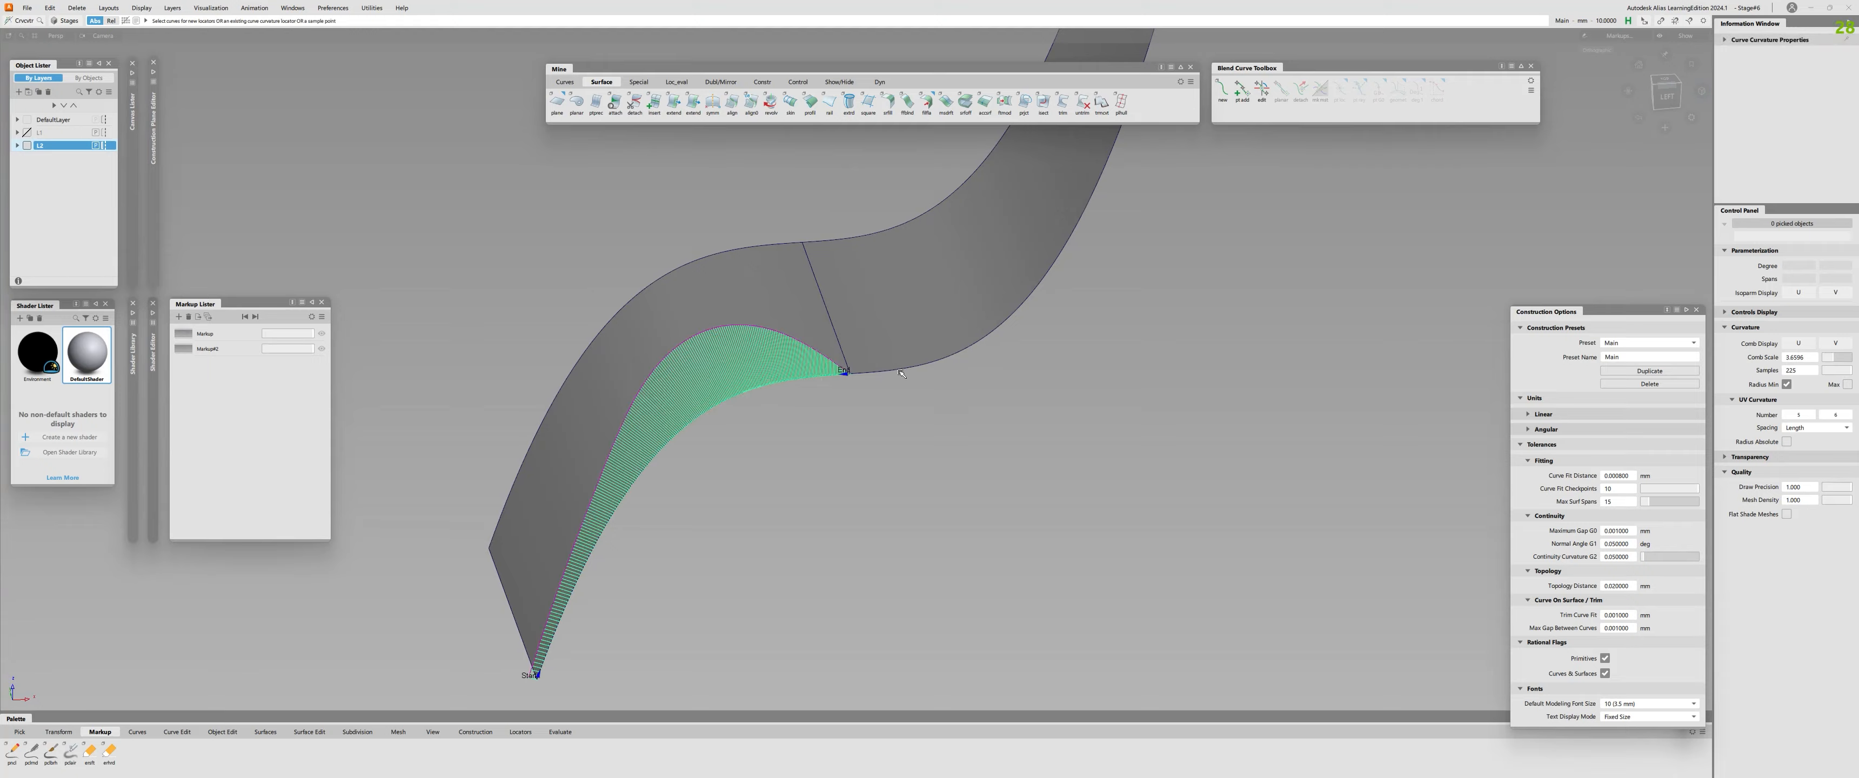
{"action": "left_click", "coordinate": [900, 368]}
{"action": "left_click_drag", "start_coordinate": [900, 368], "coordinate": [749, 257], "text": "alt+shift"}
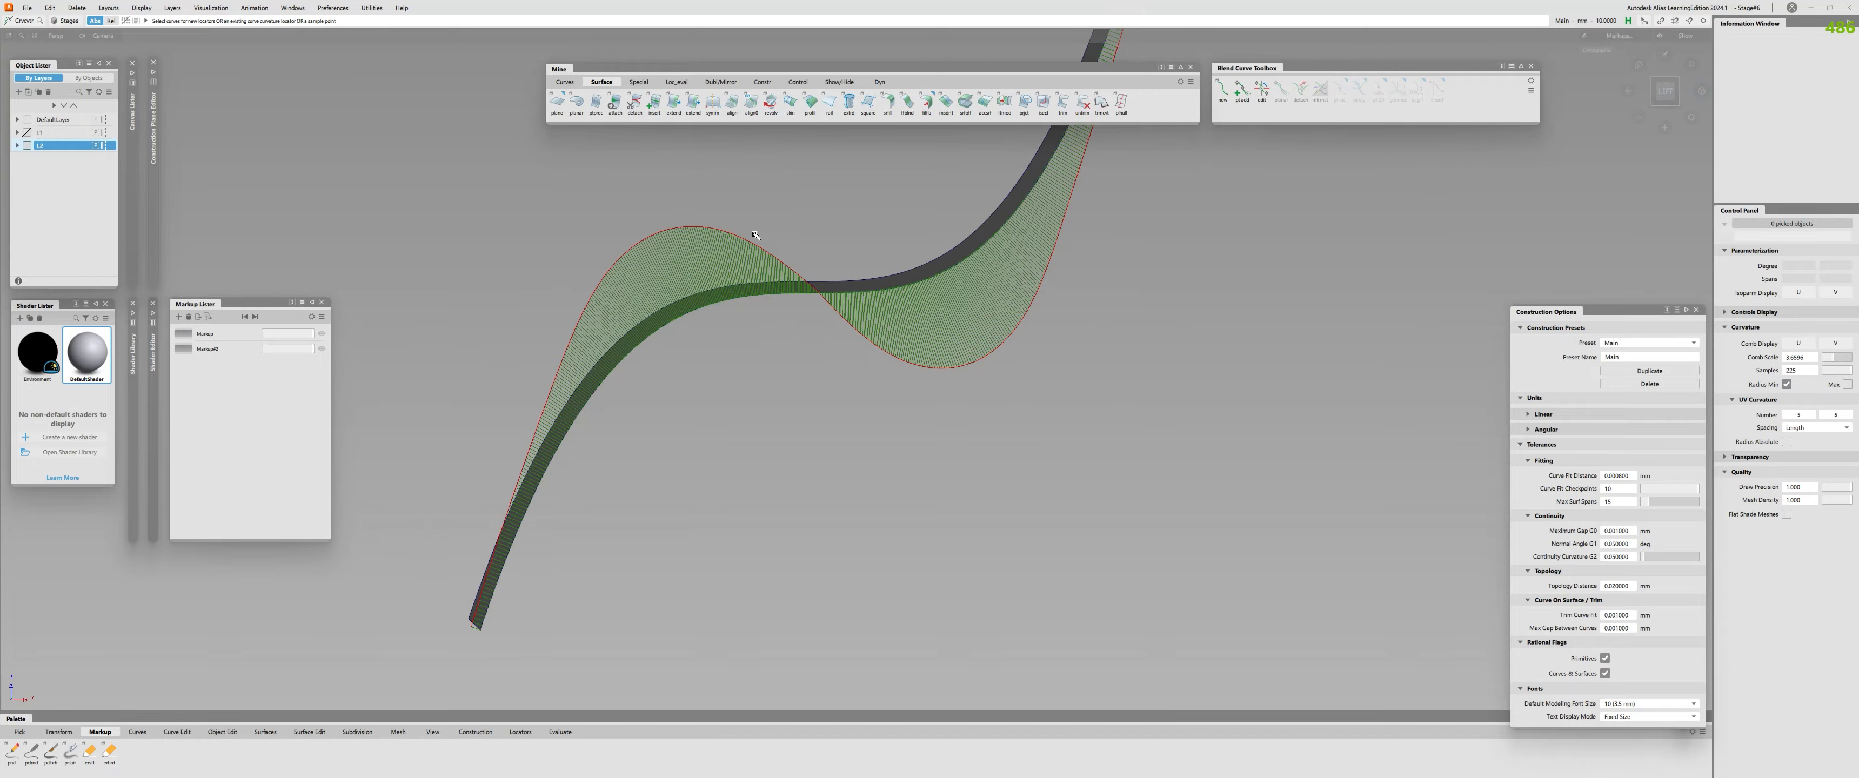
Examine the curvature combs where the two front edges meet at the shared boundary.
{"action": "right_click_drag", "start_coordinate": [754, 235], "coordinate": [657, 300], "text": "alt+shift"}
{"action": "middle_click_drag", "start_coordinate": [656, 300], "coordinate": [795, 303], "text": "alt+shift"}
{"action": "left_click_drag", "start_coordinate": [796, 303], "coordinate": [815, 359], "text": "alt+shift"}
{"action": "right_click_drag", "start_coordinate": [815, 359], "coordinate": [859, 332], "text": "alt+shift"}
{"action": "left_click_drag", "start_coordinate": [859, 332], "coordinate": [952, 271], "text": "alt+shift"}
{"action": "right_click_drag", "start_coordinate": [953, 271], "coordinate": [925, 294], "text": "alt+shift"}
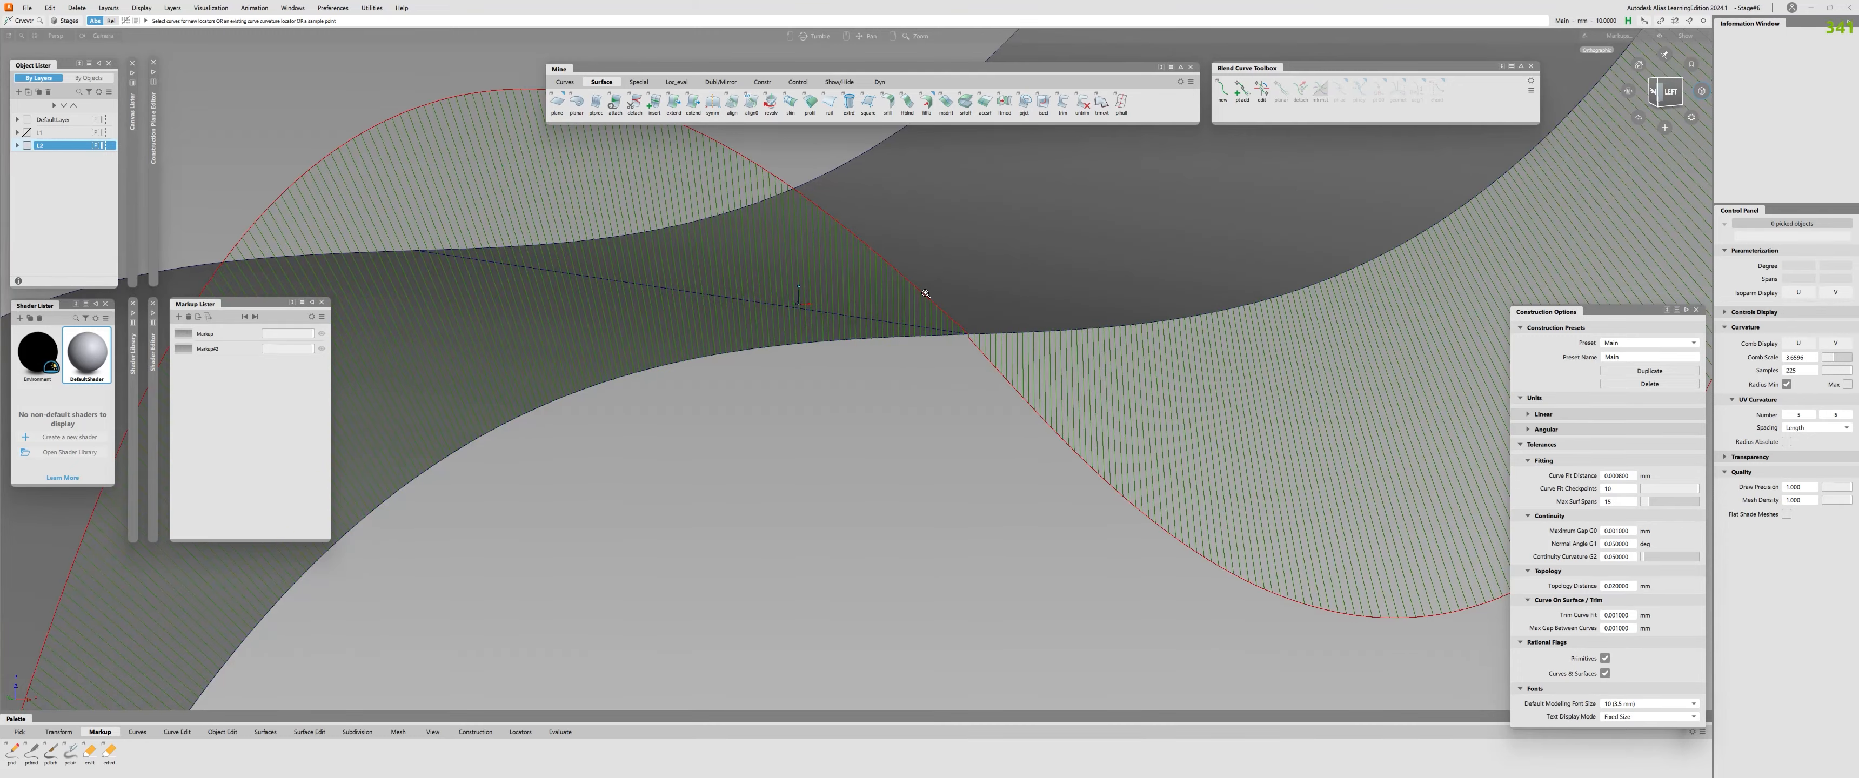
{"action": "right_click_drag", "start_coordinate": [975, 344], "coordinate": [1036, 254], "text": "alt+shift"}
{"action": "left_click_drag", "start_coordinate": [1036, 254], "coordinate": [992, 293], "text": "alt+shift"}
{"action": "left_click_drag", "start_coordinate": [991, 292], "coordinate": [990, 290], "text": "ctrl+shift"}
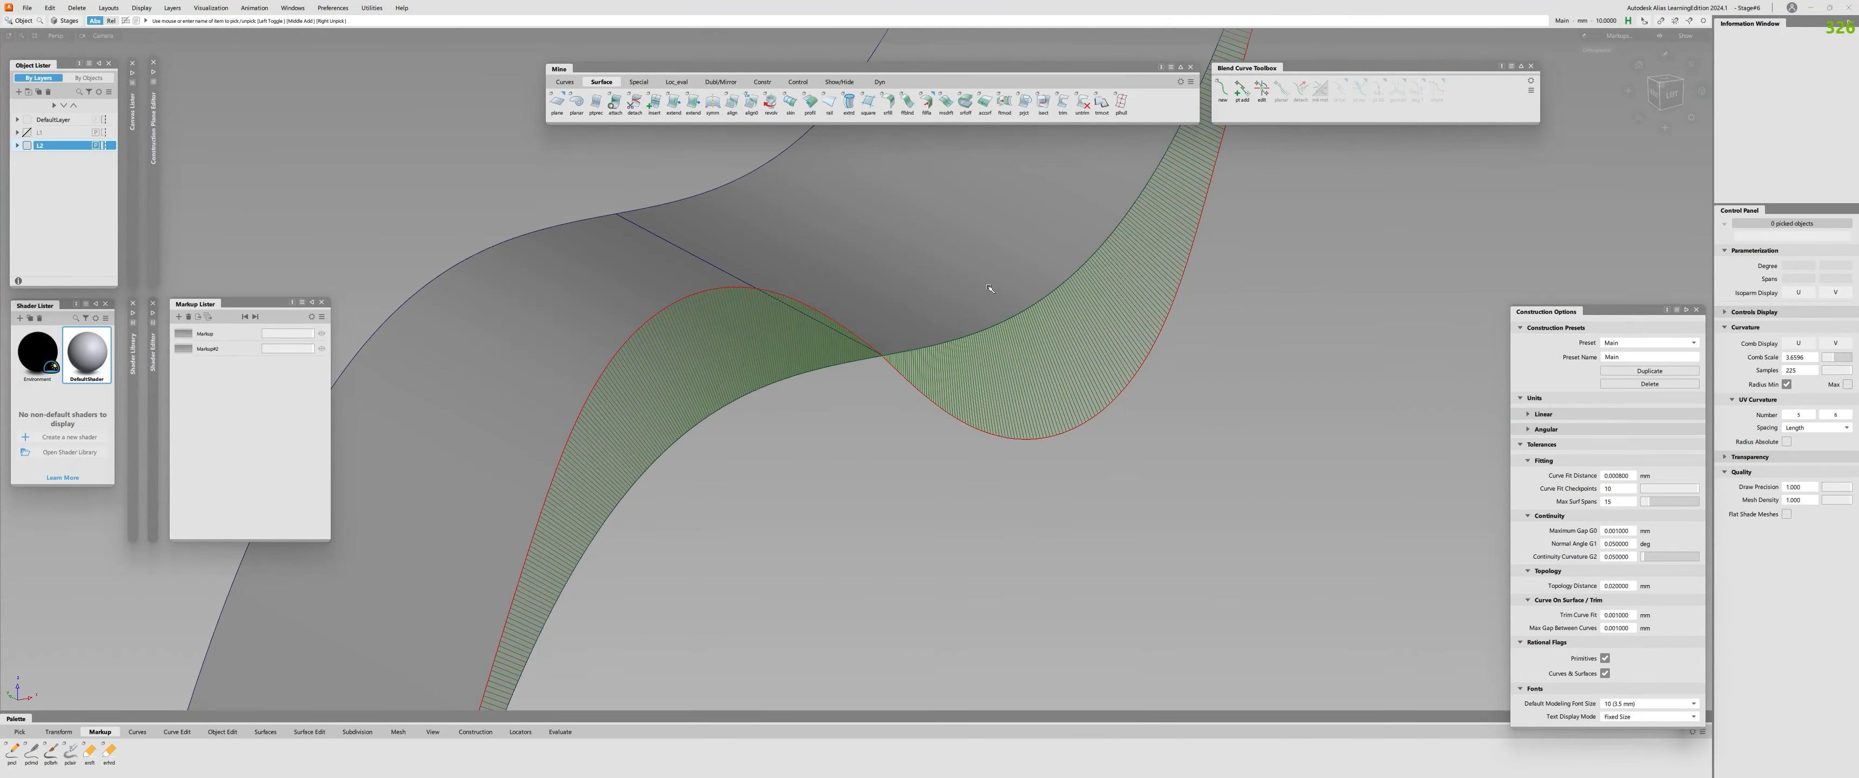
Add curvature combs along the opposite long edges of both surfaces.
{"action": "left_click", "coordinate": [989, 290]}
{"action": "right_click_drag", "start_coordinate": [990, 290], "coordinate": [1082, 260], "text": "alt+shift"}
{"action": "left_click_drag", "start_coordinate": [1082, 259], "coordinate": [1368, 365], "text": "alt+shift"}
{"action": "left_click_drag", "start_coordinate": [830, 389], "coordinate": [1004, 415], "text": "alt+shift"}
{"action": "left_click", "coordinate": [706, 411]}
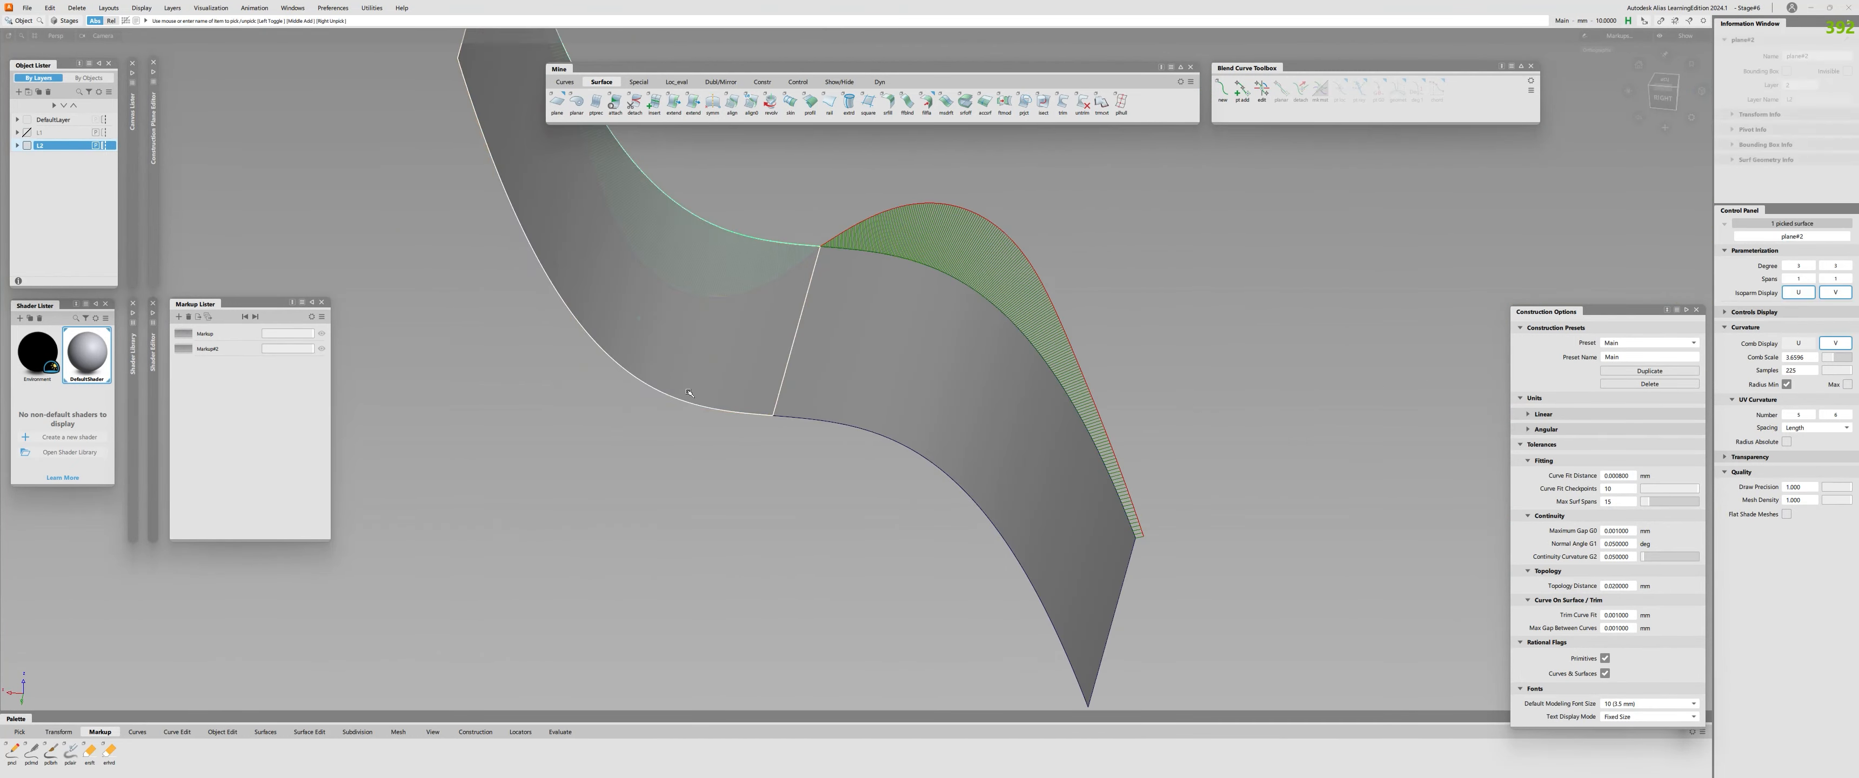
{"action": "key", "text": "shift+n"}
{"action": "left_click", "coordinate": [706, 411]}
{"action": "left_click", "coordinate": [798, 417]}
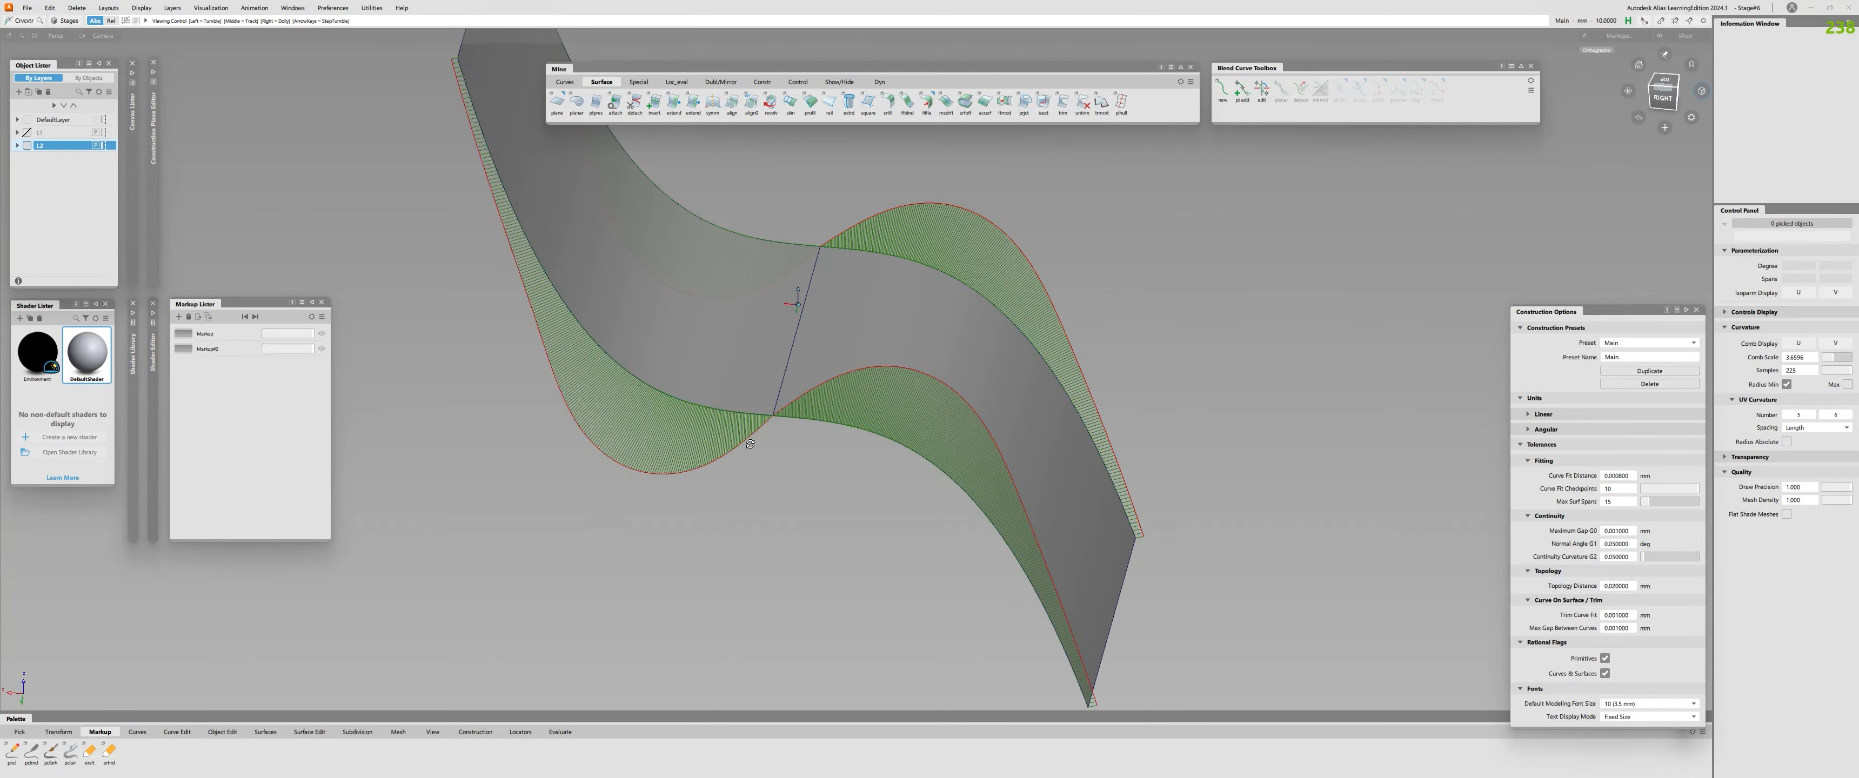
Show the CVs of both surfaces together with the curvature combs on all four long edges.
{"action": "left_click_drag", "start_coordinate": [800, 415], "coordinate": [879, 363], "text": "alt+shift"}
{"action": "right_click_drag", "start_coordinate": [879, 363], "coordinate": [864, 310], "text": "alt+shift"}
{"action": "left_click_drag", "start_coordinate": [864, 310], "coordinate": [867, 334], "text": "alt+shift"}
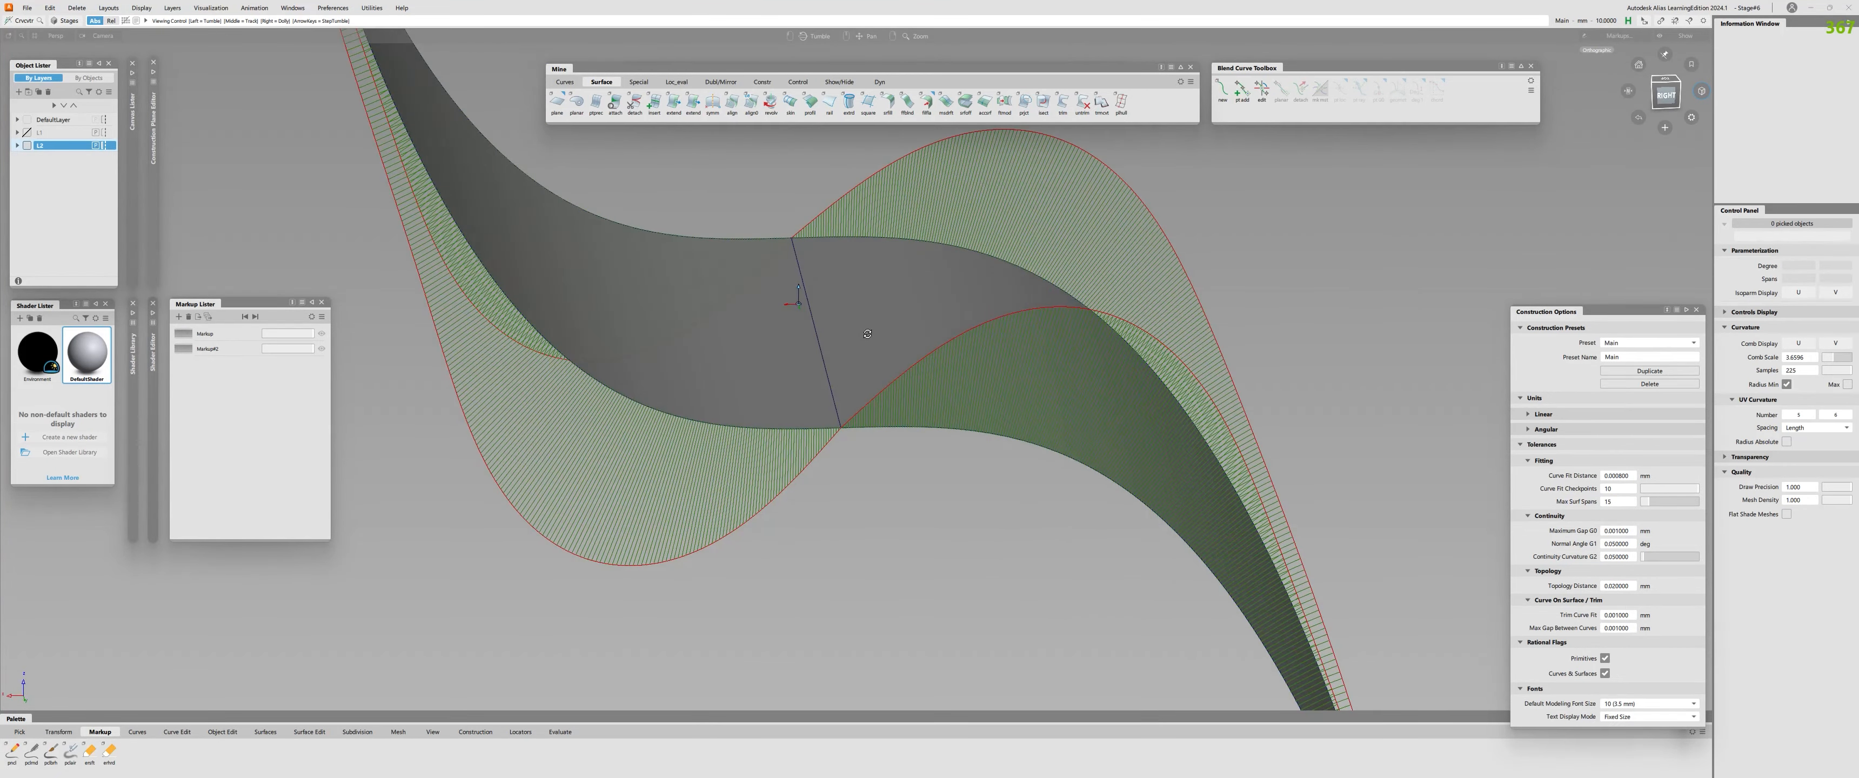
{"action": "left_click_drag", "start_coordinate": [859, 404], "coordinate": [860, 510], "text": "alt+shift"}
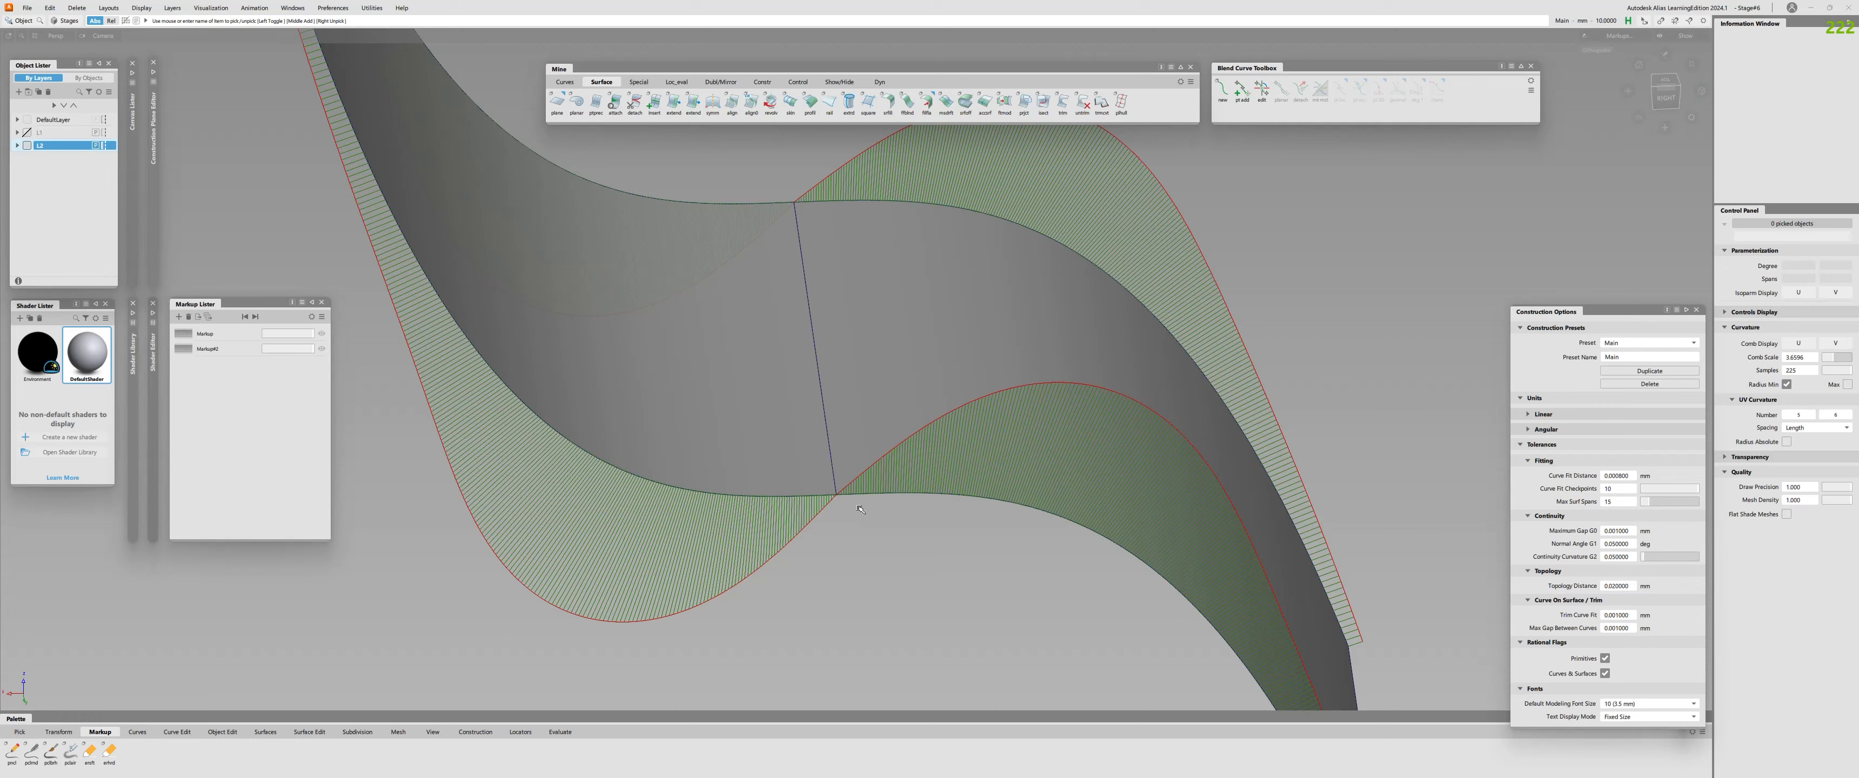
{"action": "left_click", "coordinate": [845, 500]}
{"action": "key", "text": "c"}
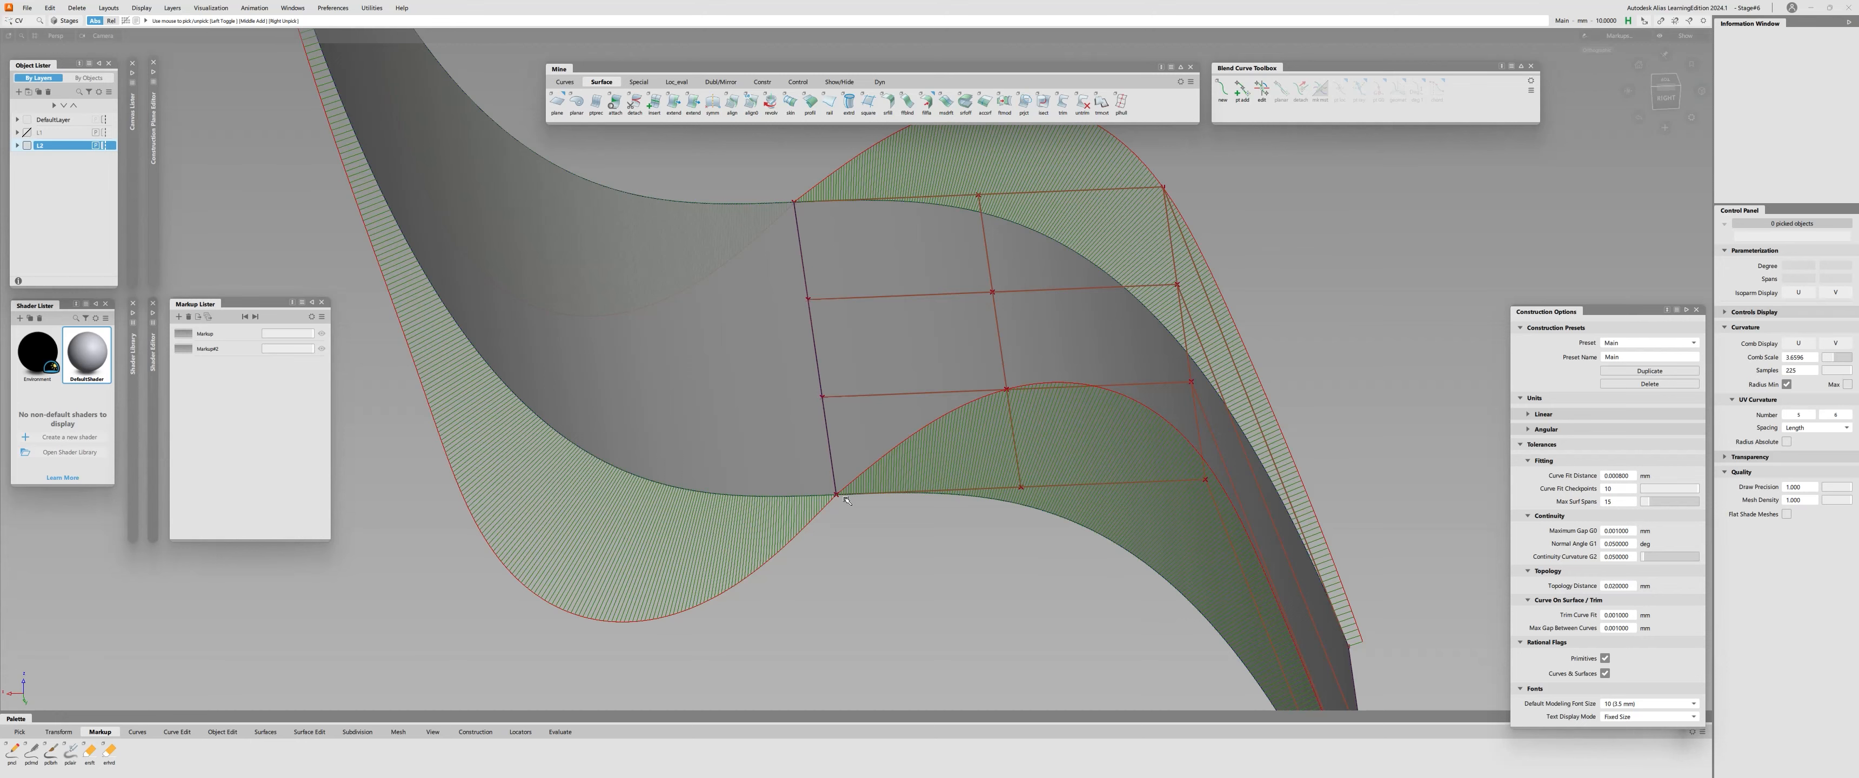
{"action": "right_click_drag", "start_coordinate": [1003, 442], "coordinate": [754, 491], "text": "alt+shift"}
{"action": "left_click_drag", "start_coordinate": [754, 491], "coordinate": [667, 419], "text": "alt+shift"}
{"action": "left_click", "coordinate": [884, 407]}
{"action": "left_click", "coordinate": [883, 407]}
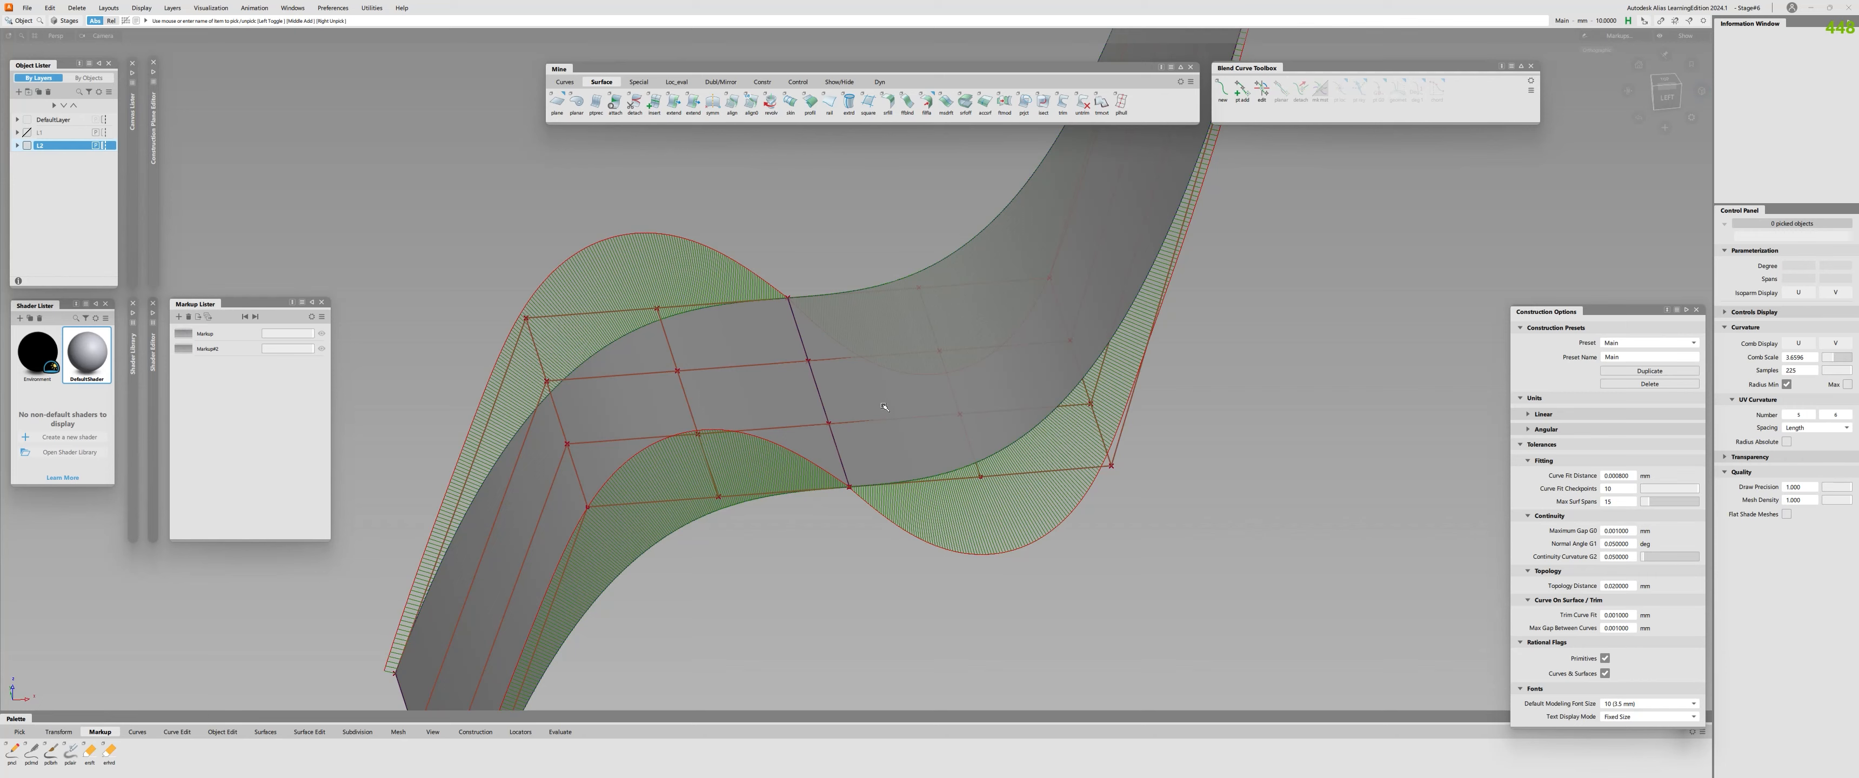
Highlight the second and third CV rows from the shared edge on both surfaces, and clear the selection.
{"action": "left_click_drag", "start_coordinate": [875, 375], "coordinate": [776, 407], "text": "alt+shift"}
{"action": "left_click", "coordinate": [751, 390]}
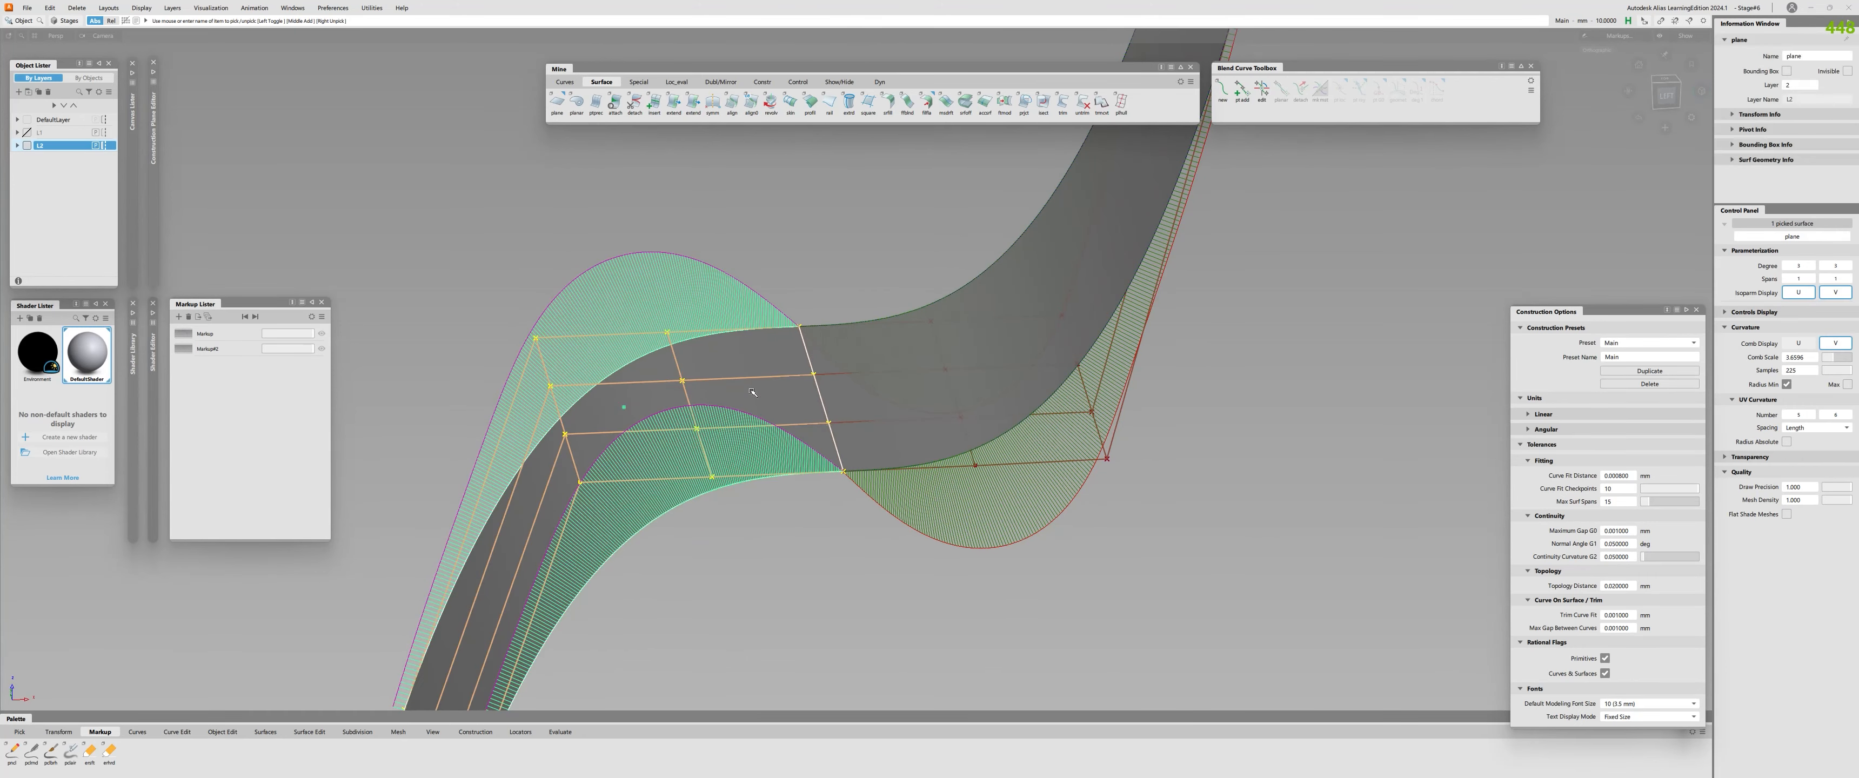
{"action": "left_click", "coordinate": [710, 240]}
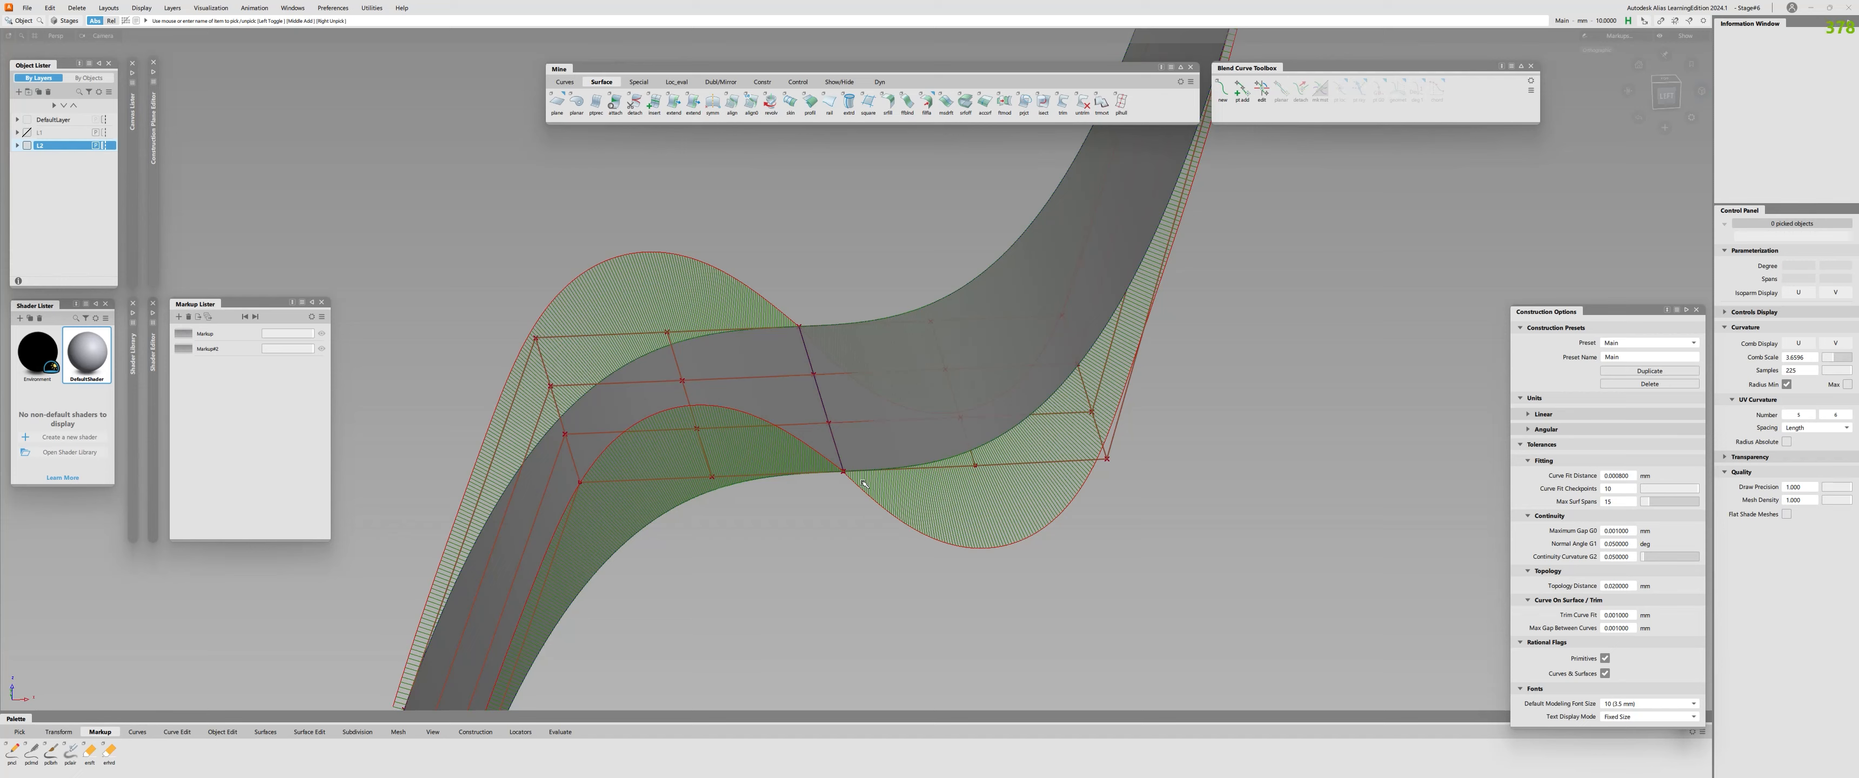
{"action": "scroll", "coordinate": [863, 484], "scroll_direction": "down", "scroll_amount": 3}
{"action": "left_click_drag", "start_coordinate": [863, 483], "coordinate": [662, 413], "text": "alt+shift"}
{"action": "left_click", "coordinate": [841, 413]}
{"action": "scroll", "coordinate": [842, 413], "scroll_direction": "up", "scroll_amount": 3}
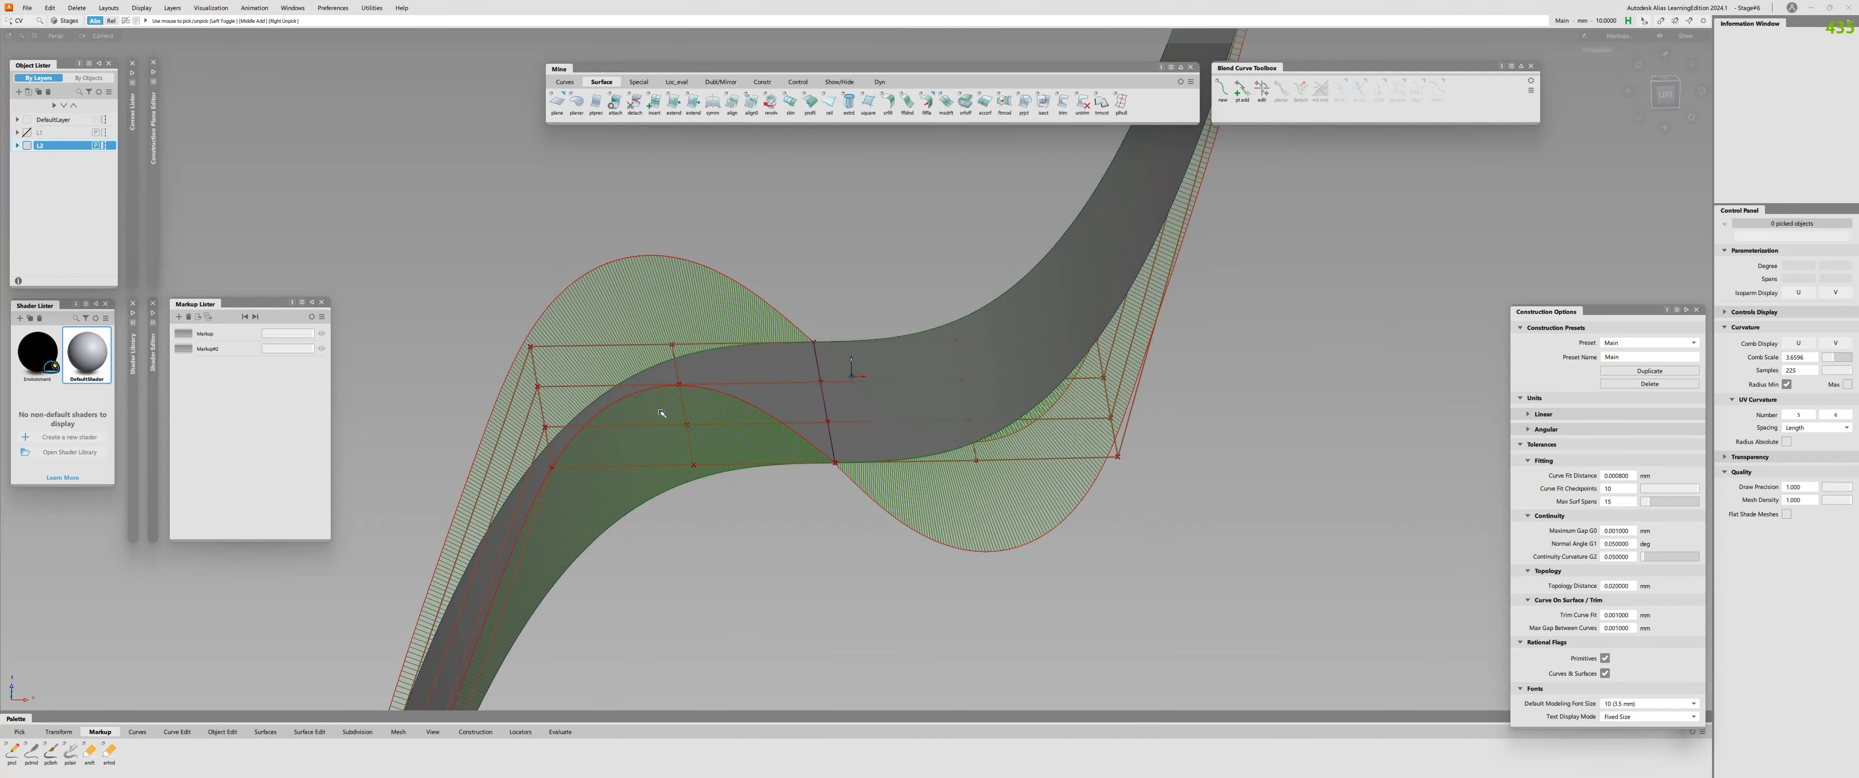
{"action": "left_click_drag", "start_coordinate": [516, 331], "coordinate": [566, 480]}
{"action": "left_click_drag", "start_coordinate": [656, 330], "coordinate": [708, 477]}
{"action": "left_click_drag", "start_coordinate": [942, 326], "coordinate": [989, 466]}
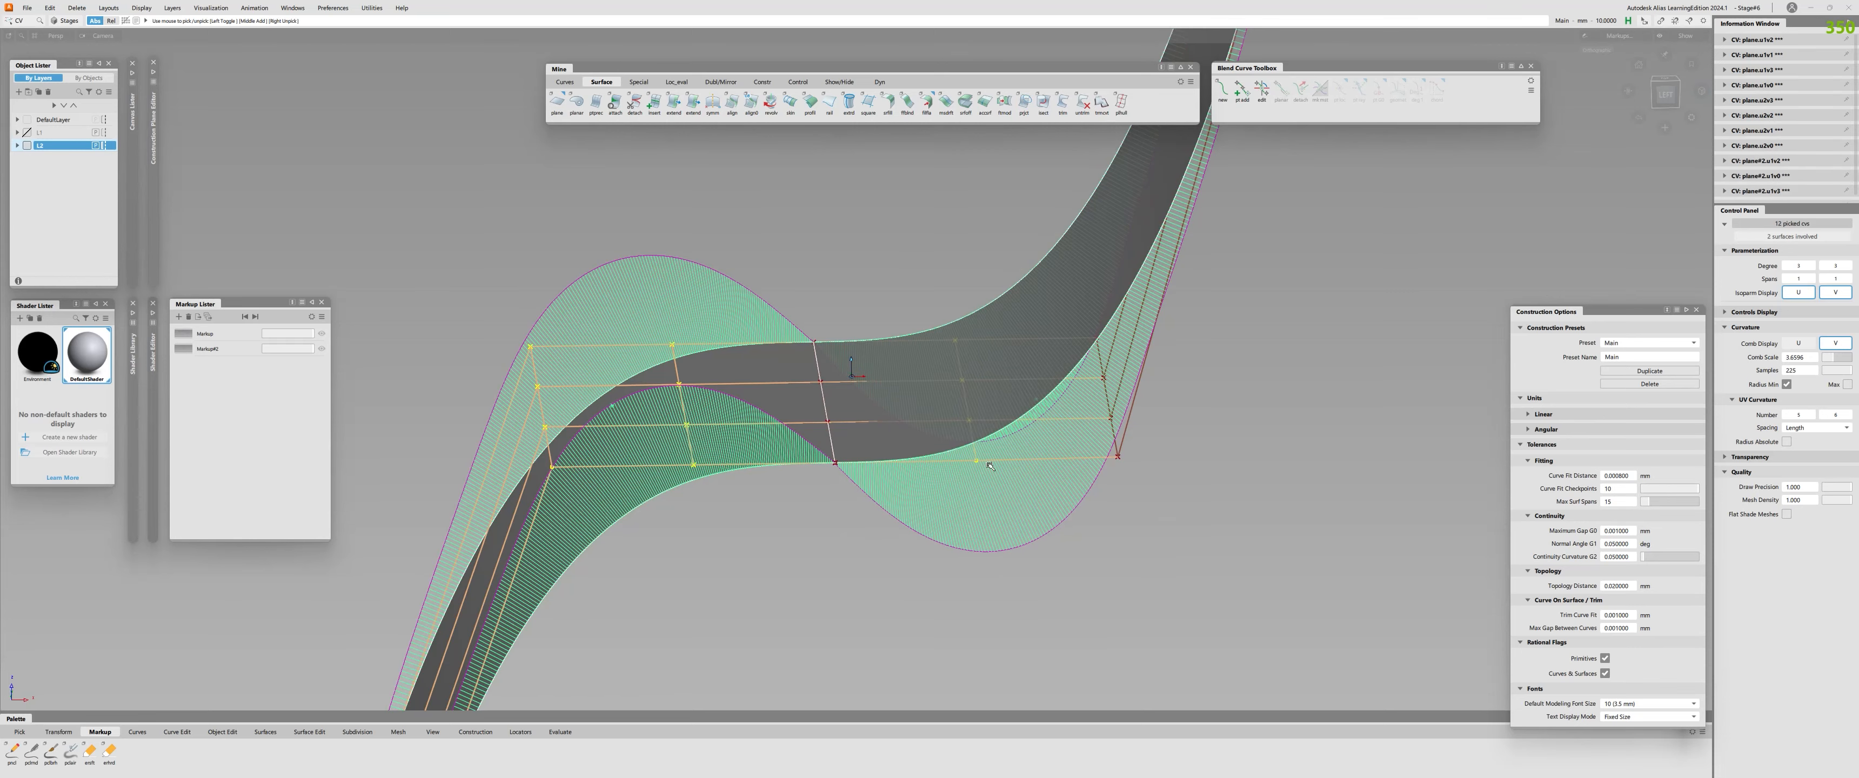
{"action": "left_click_drag", "start_coordinate": [1082, 324], "coordinate": [1137, 477]}
{"action": "left_click_drag", "start_coordinate": [915, 471], "coordinate": [911, 492], "text": "alt+shift"}
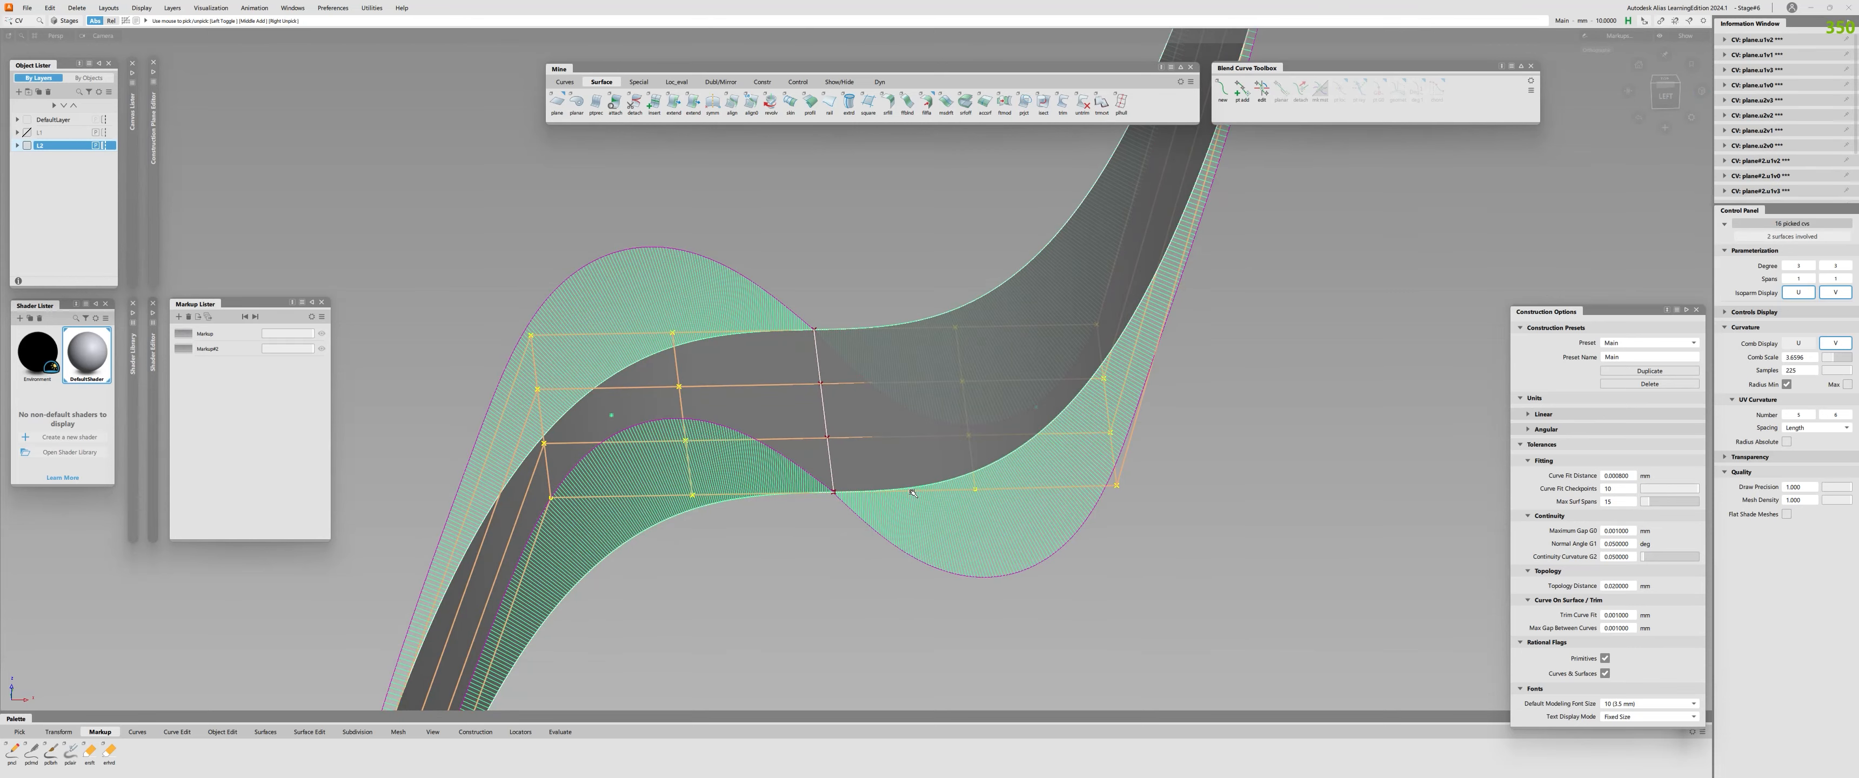
{"action": "left_click", "coordinate": [927, 355]}
Open the second markup and return to the first to review the radius formula over the curved surfaces.
{"action": "left_click_drag", "start_coordinate": [841, 469], "coordinate": [818, 510], "text": "alt+shift"}
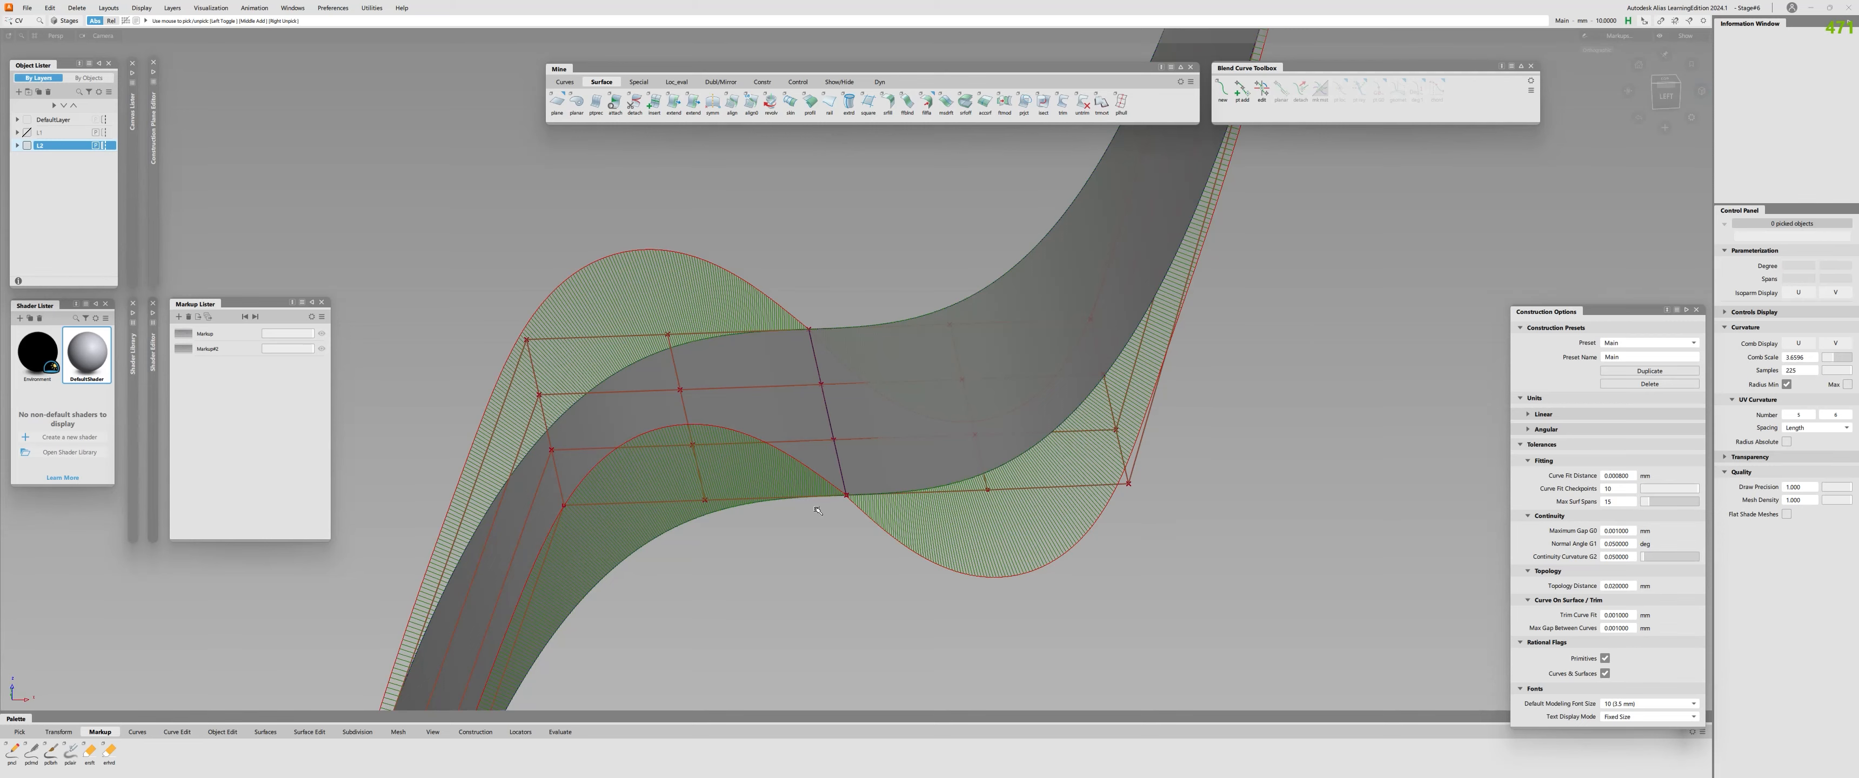
{"action": "right_click_drag", "start_coordinate": [821, 529], "coordinate": [809, 506], "text": "alt+shift"}
{"action": "left_click_drag", "start_coordinate": [809, 506], "coordinate": [991, 544], "text": "alt+shift"}
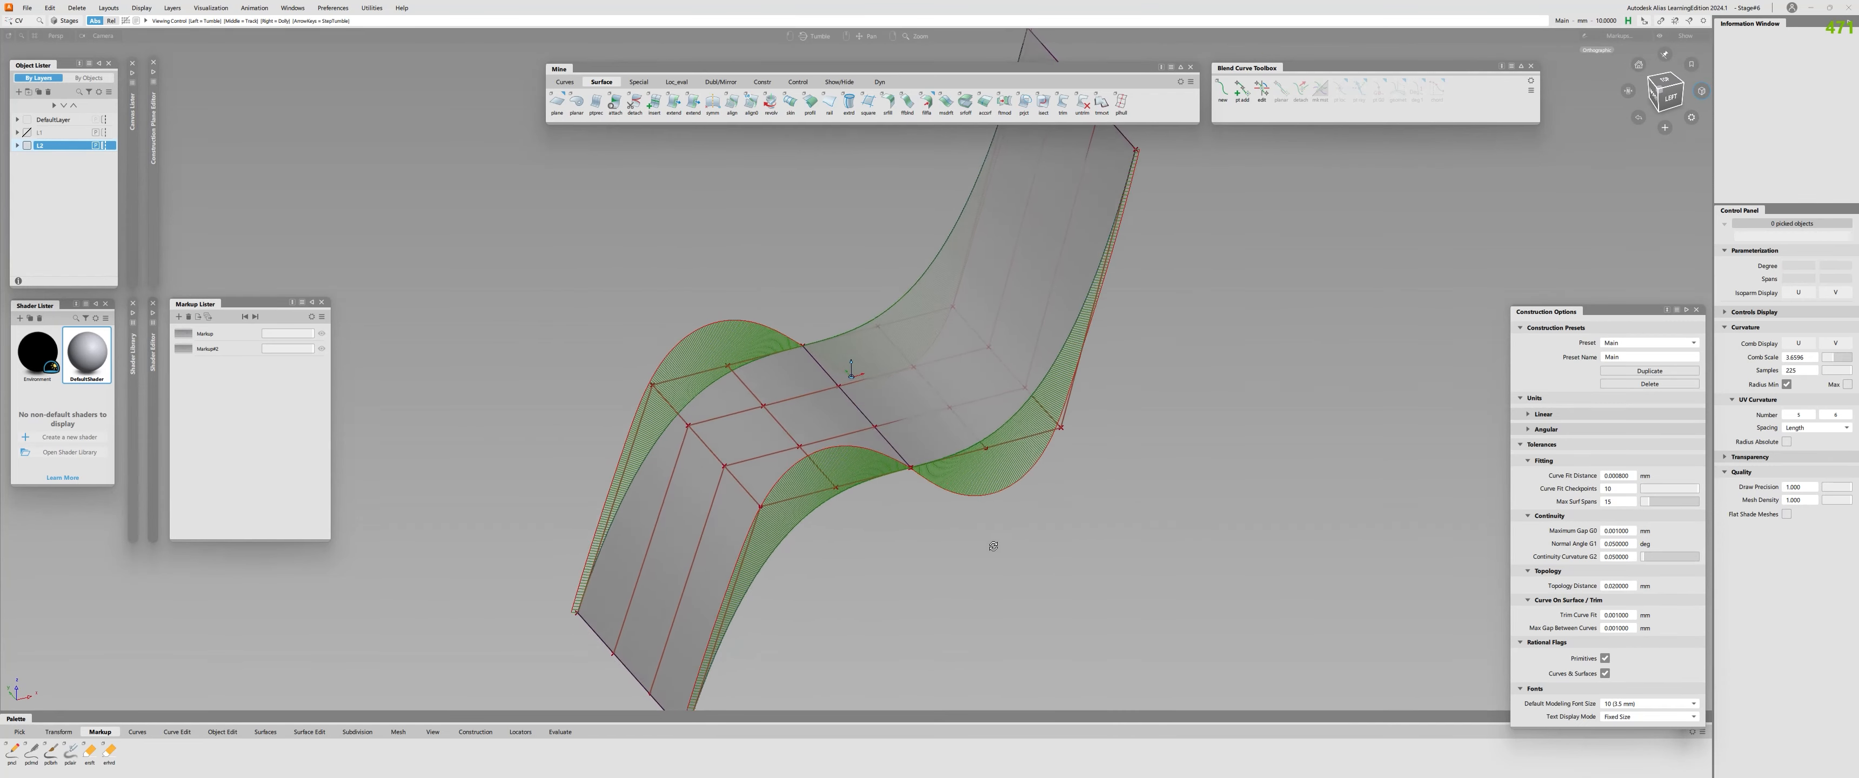
{"action": "left_click", "coordinate": [217, 350]}
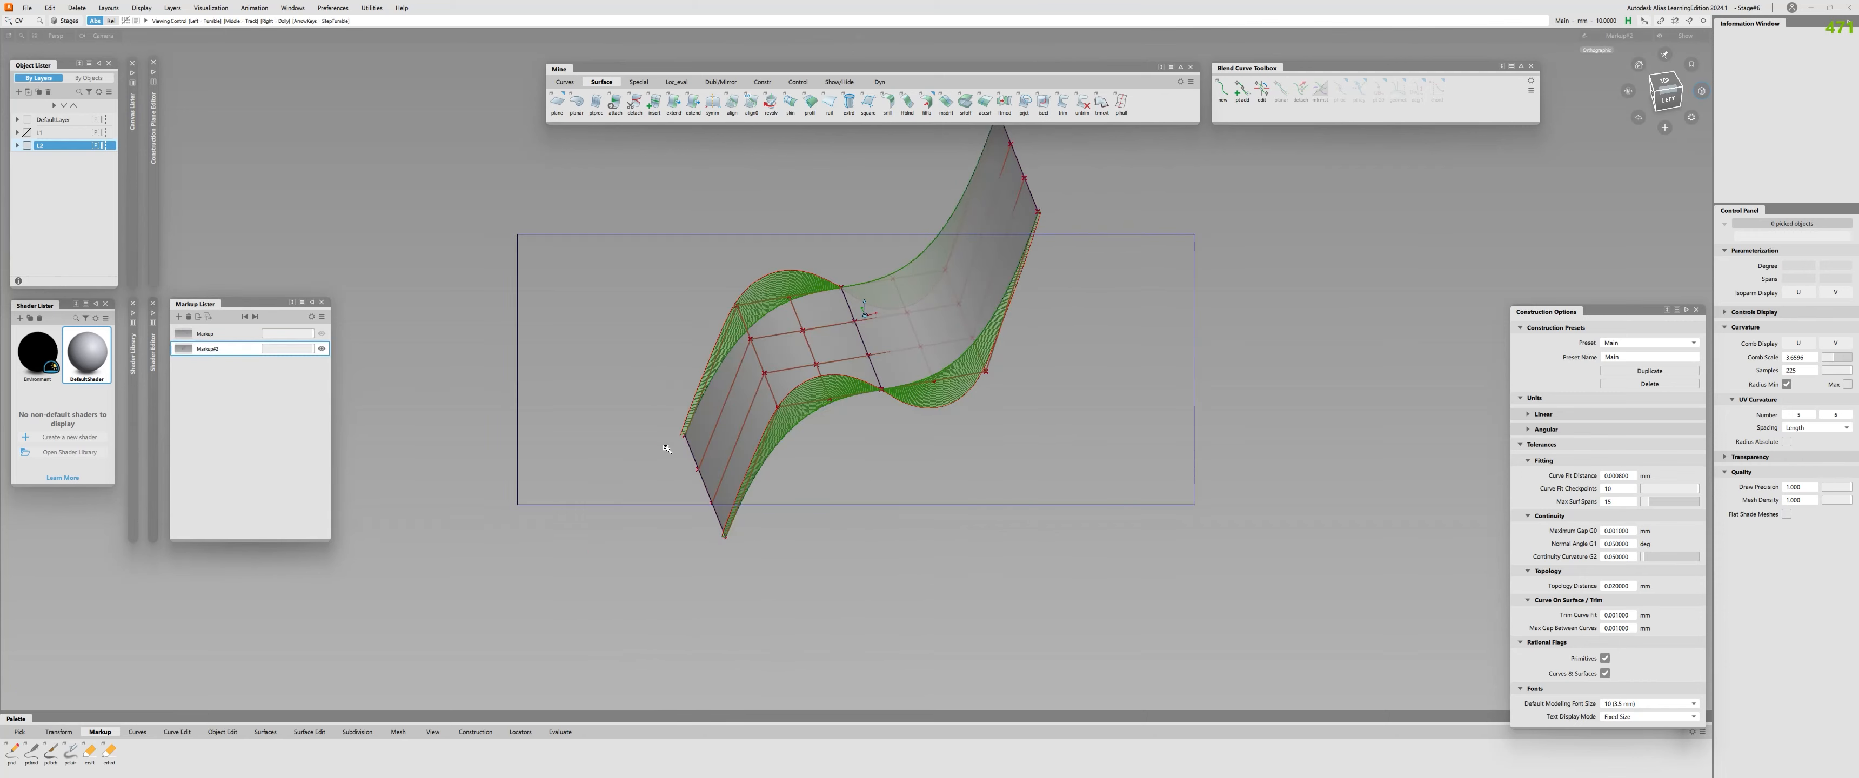
{"action": "left_click", "coordinate": [216, 335]}
{"action": "right_click_drag", "start_coordinate": [899, 400], "coordinate": [981, 411], "text": "alt+shift"}
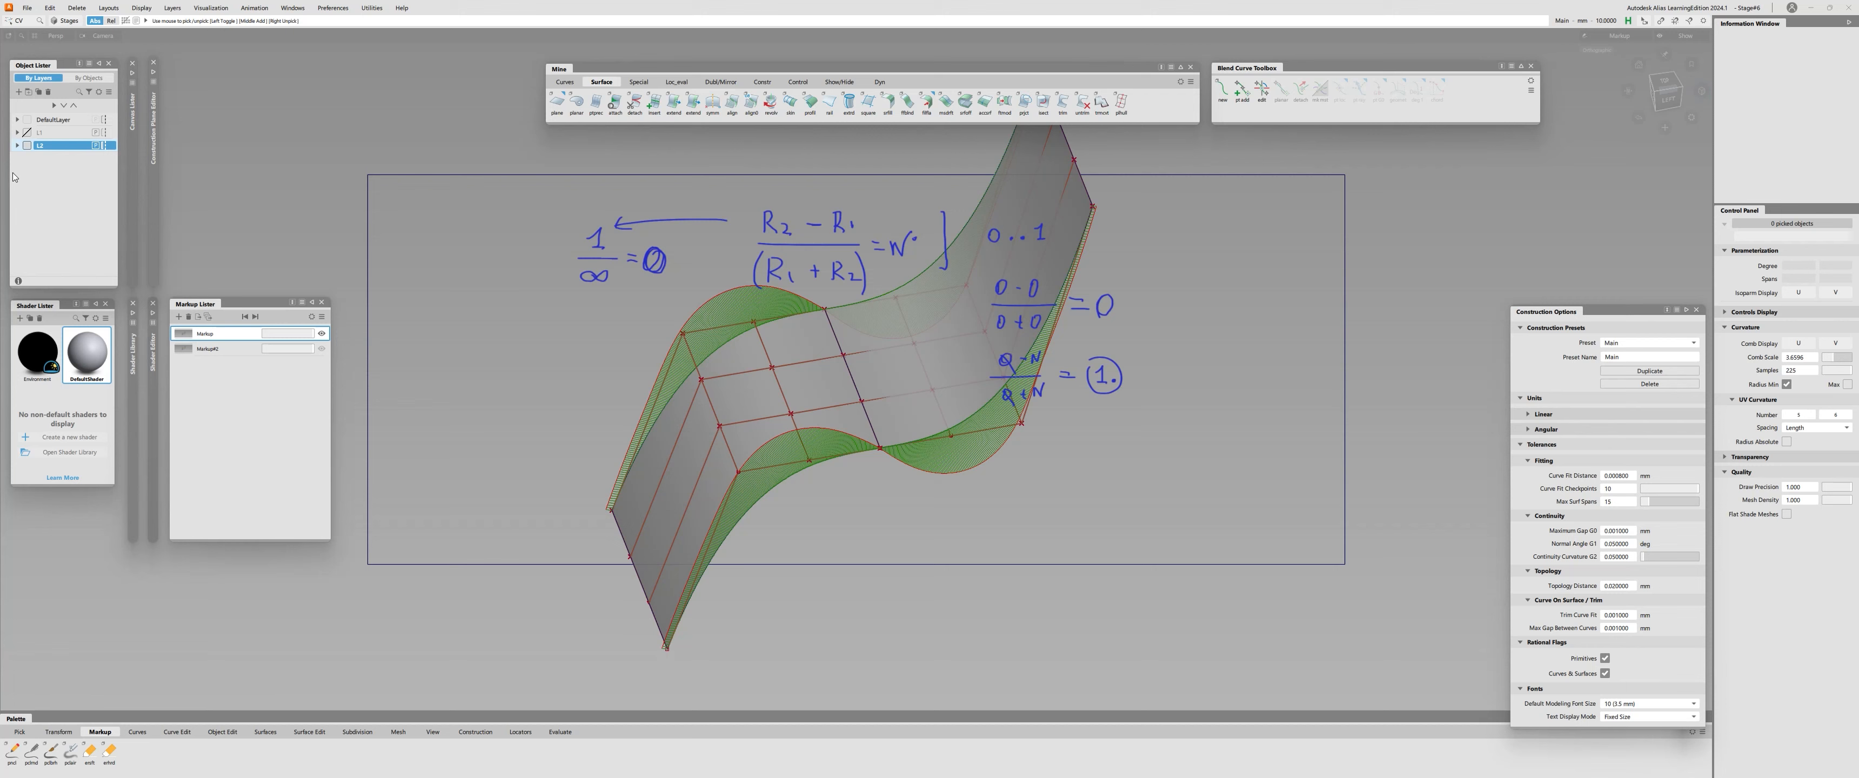
Hide layer L2 and show layer L1 with the earlier surfaces and evaluations.
{"action": "left_click", "coordinate": [26, 146]}
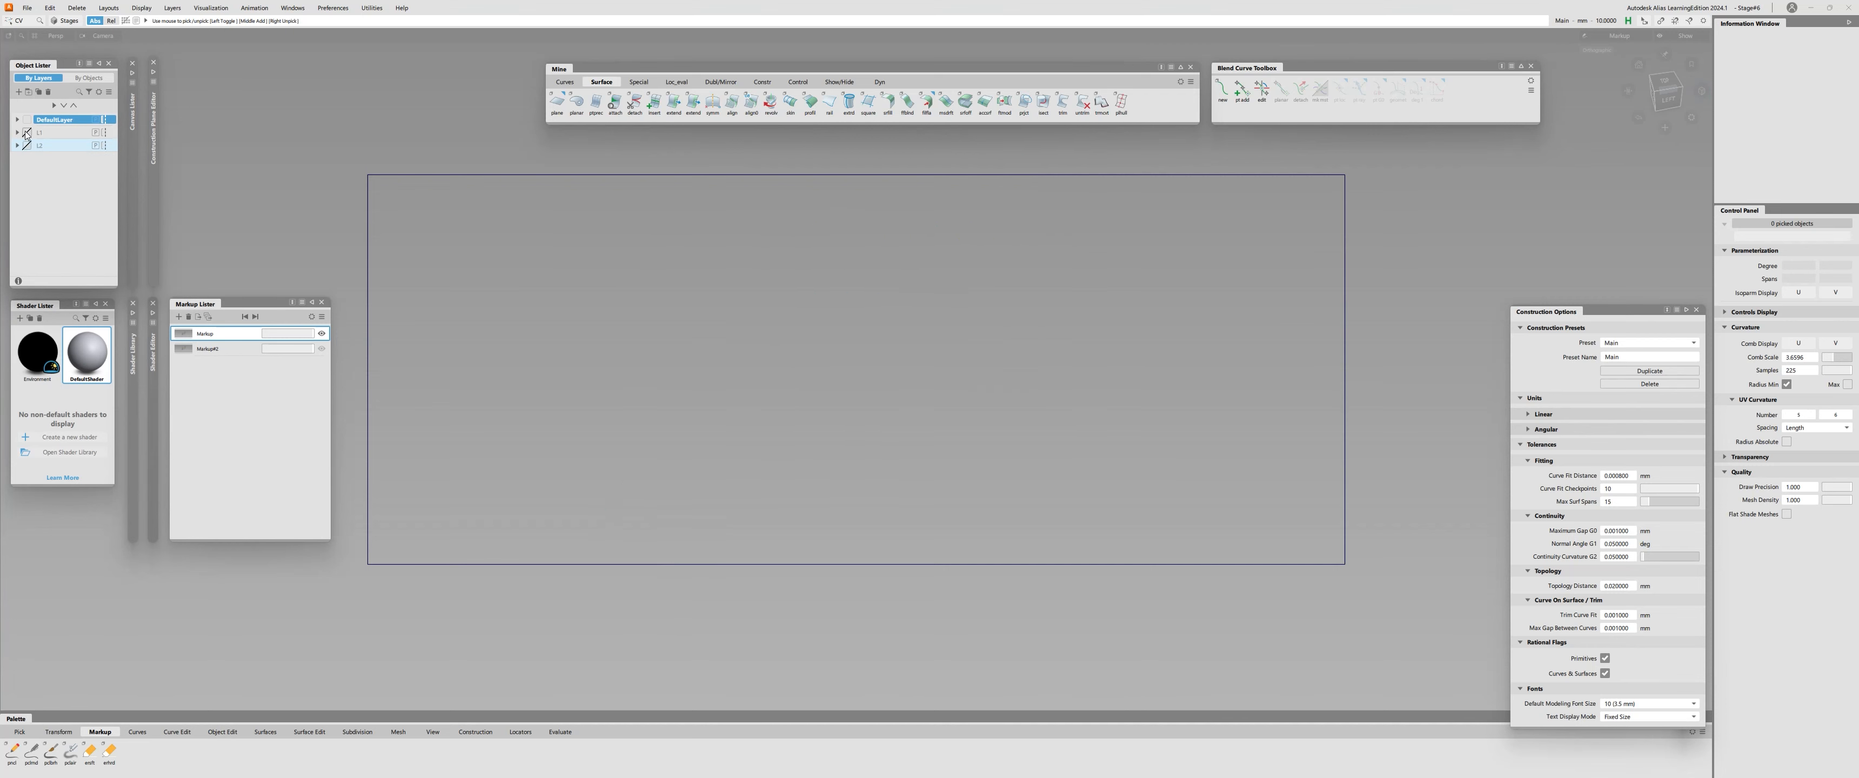
{"action": "left_click", "coordinate": [26, 133]}
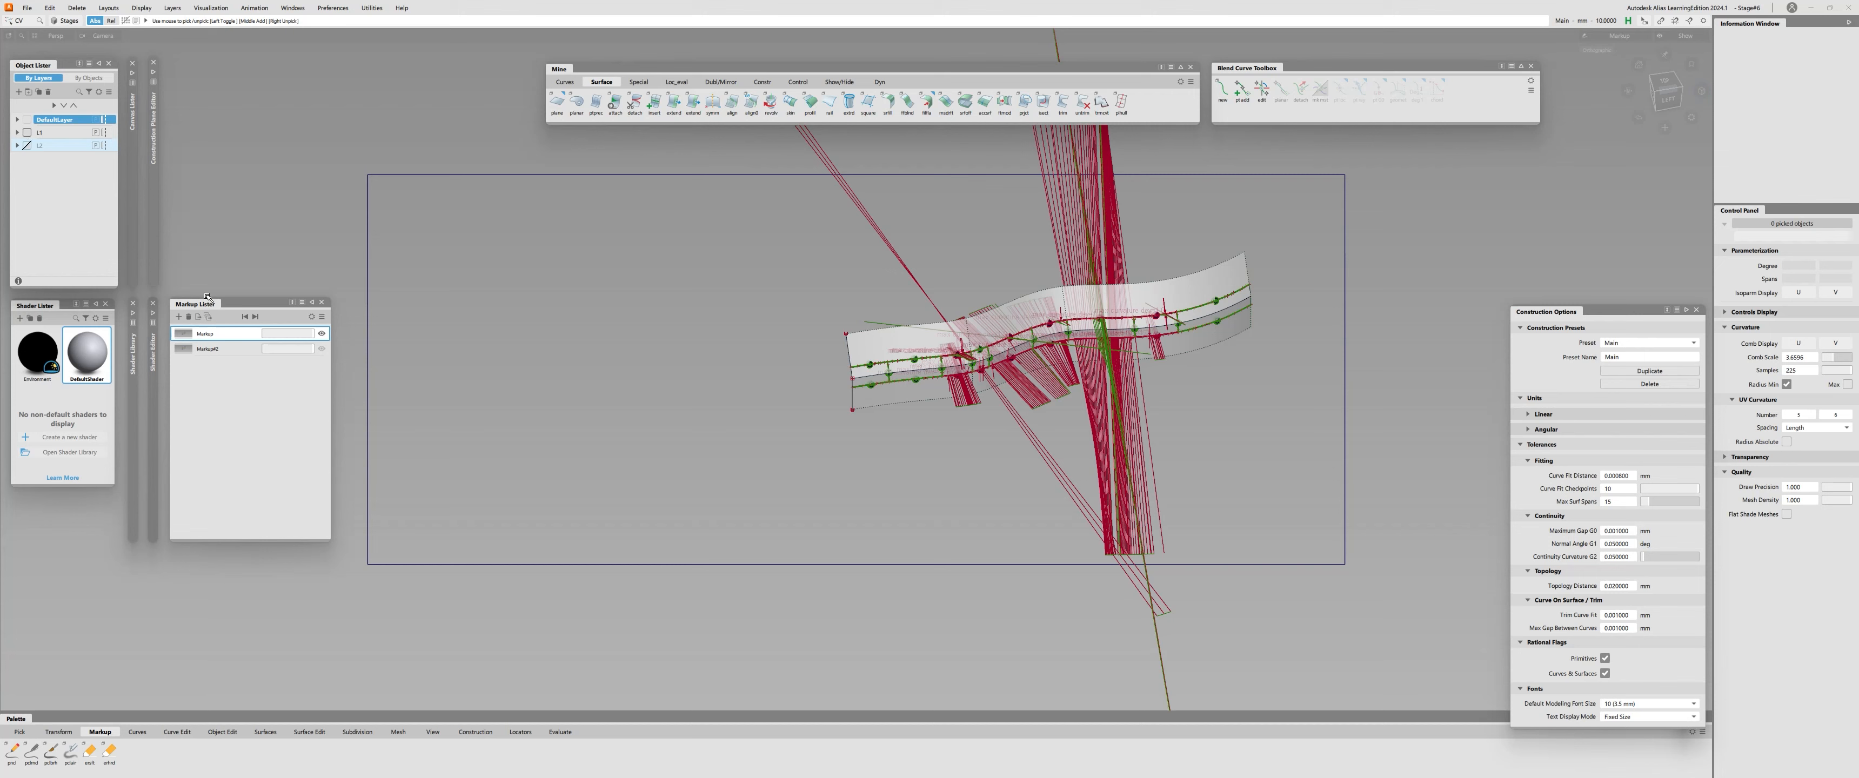
Delete both markups from the markup list.
{"action": "left_click", "coordinate": [309, 350]}
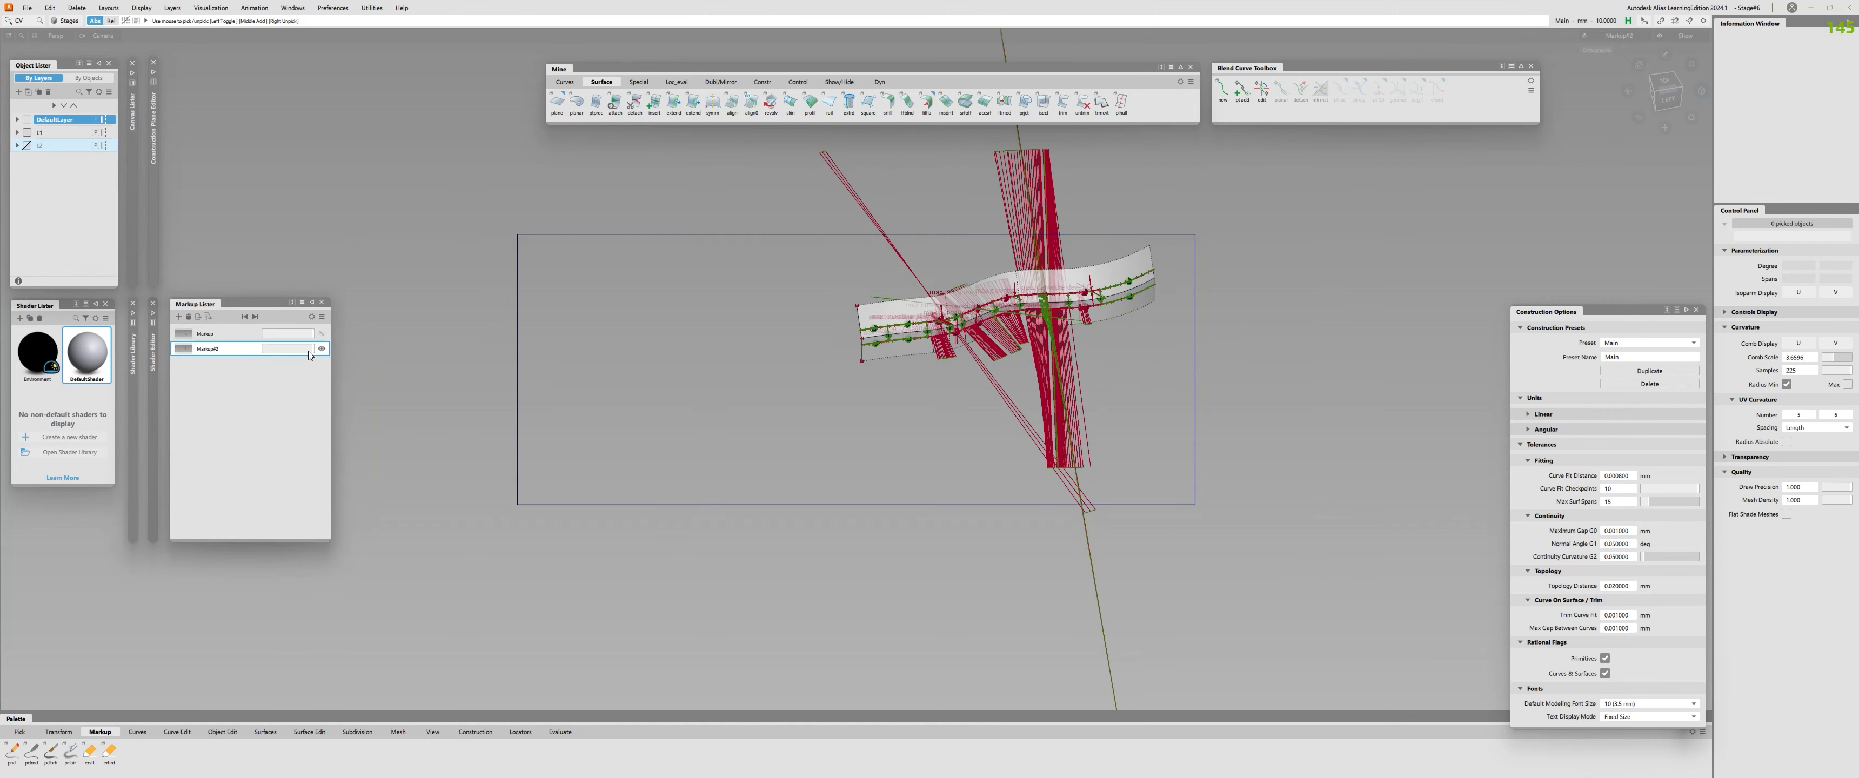
{"action": "left_click", "coordinate": [202, 335]}
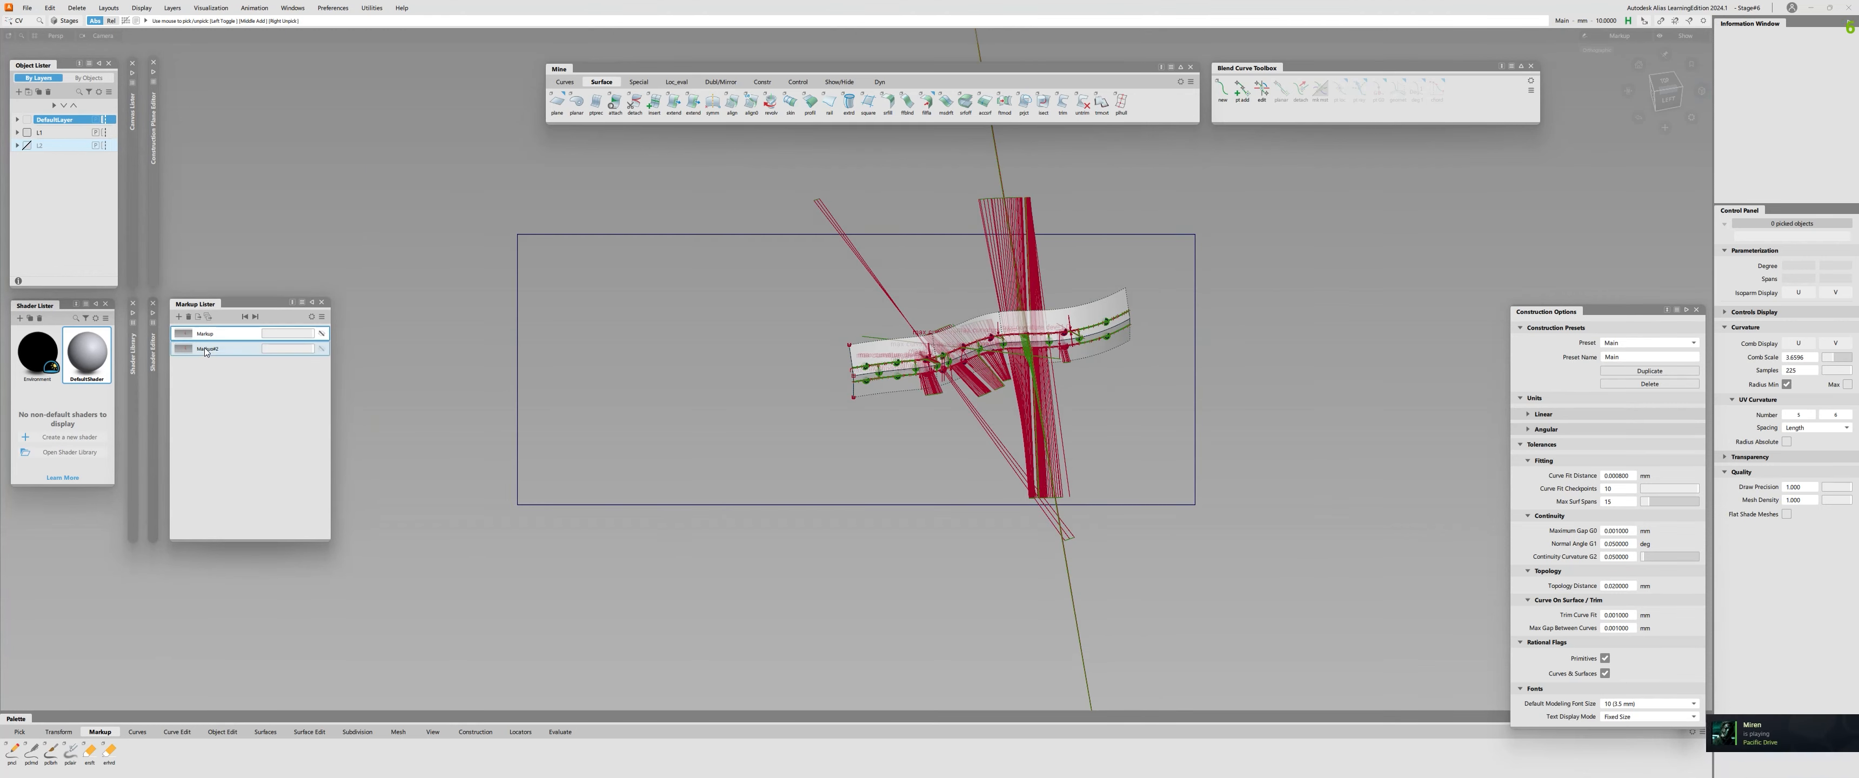
{"action": "key", "text": "Delete"}
{"action": "right_click", "coordinate": [226, 336]}
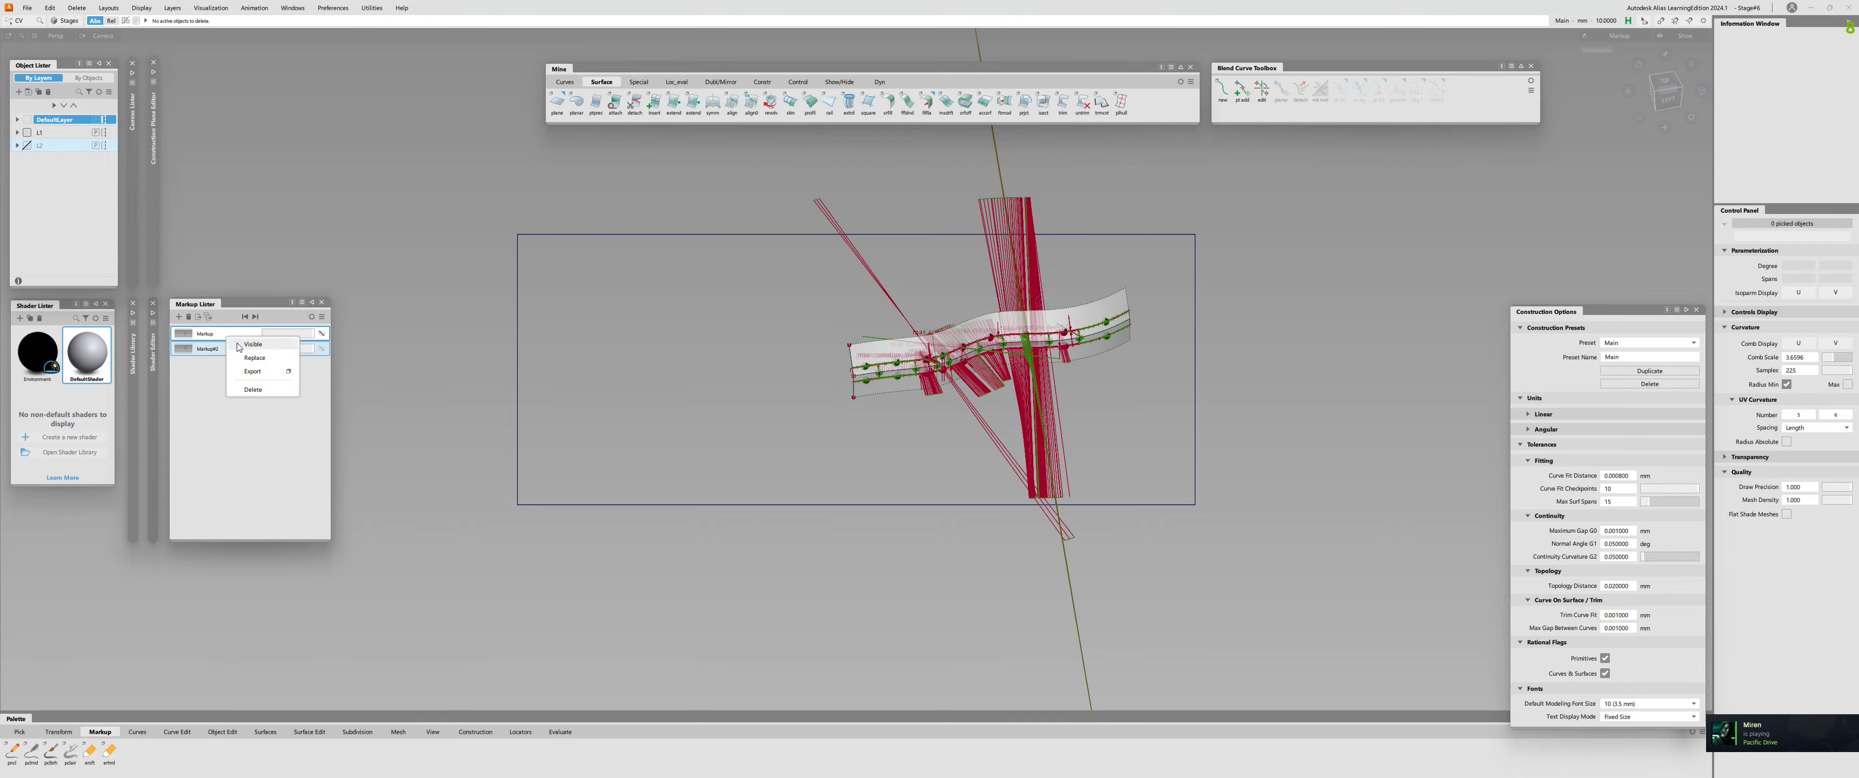
{"action": "left_click", "coordinate": [261, 390]}
{"action": "left_click", "coordinate": [886, 427]}
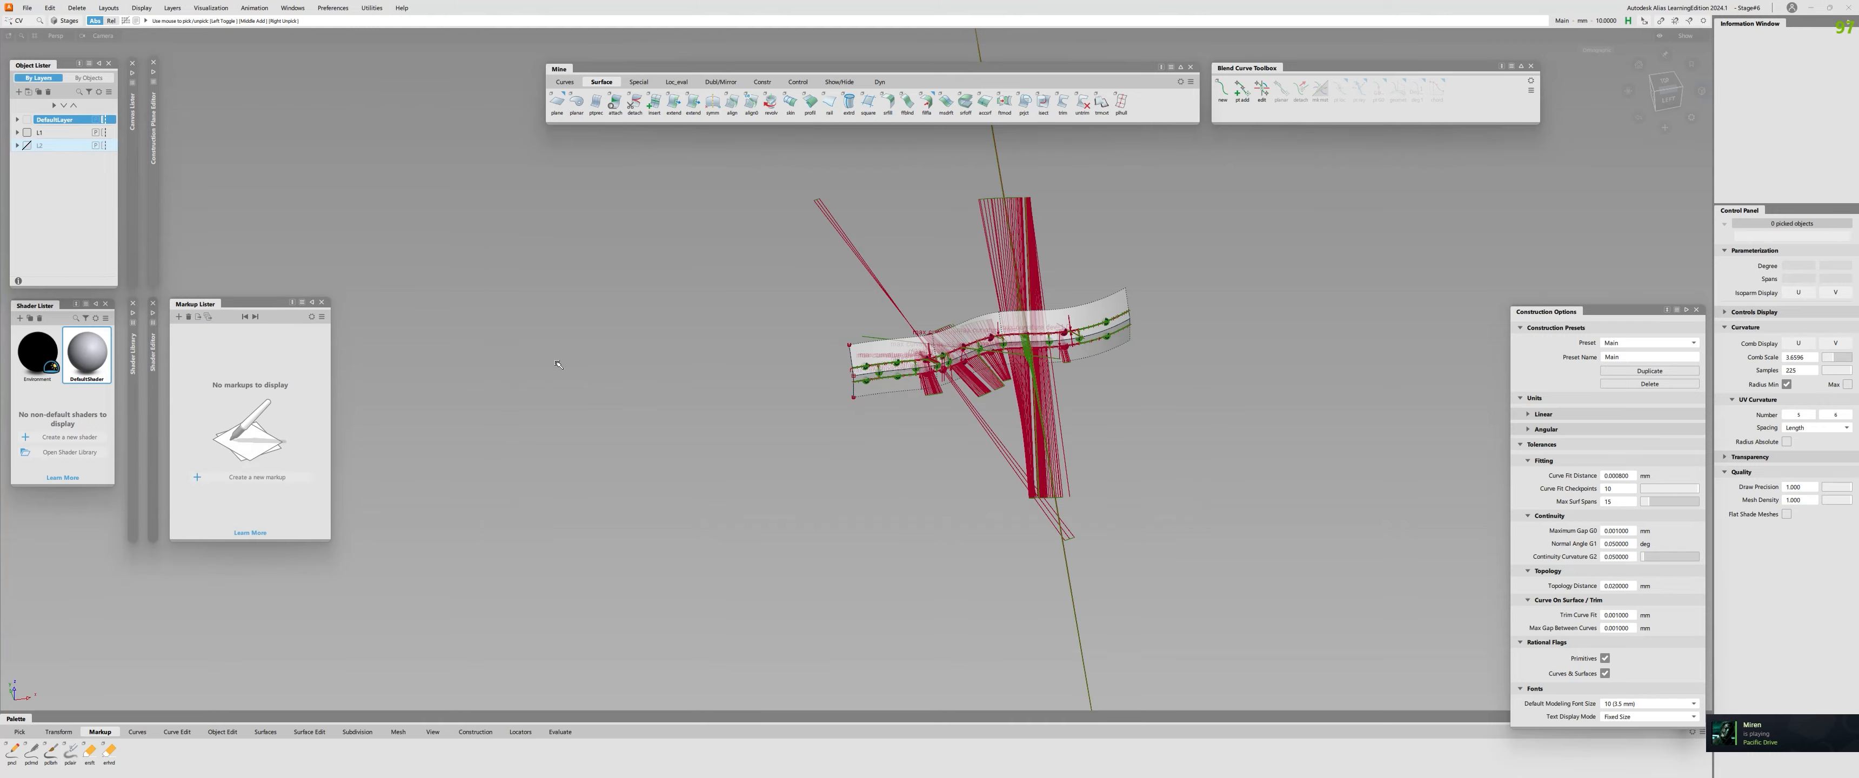
Clear all the continuity evaluations and curvature combs from the surfaces.
{"action": "right_click_drag", "start_coordinate": [998, 337], "coordinate": [747, 344], "text": "alt+shift"}
{"action": "middle_click_drag", "start_coordinate": [747, 344], "coordinate": [282, 418], "text": "alt+shift"}
{"action": "left_click_drag", "start_coordinate": [282, 418], "coordinate": [299, 361], "text": "alt+shift"}
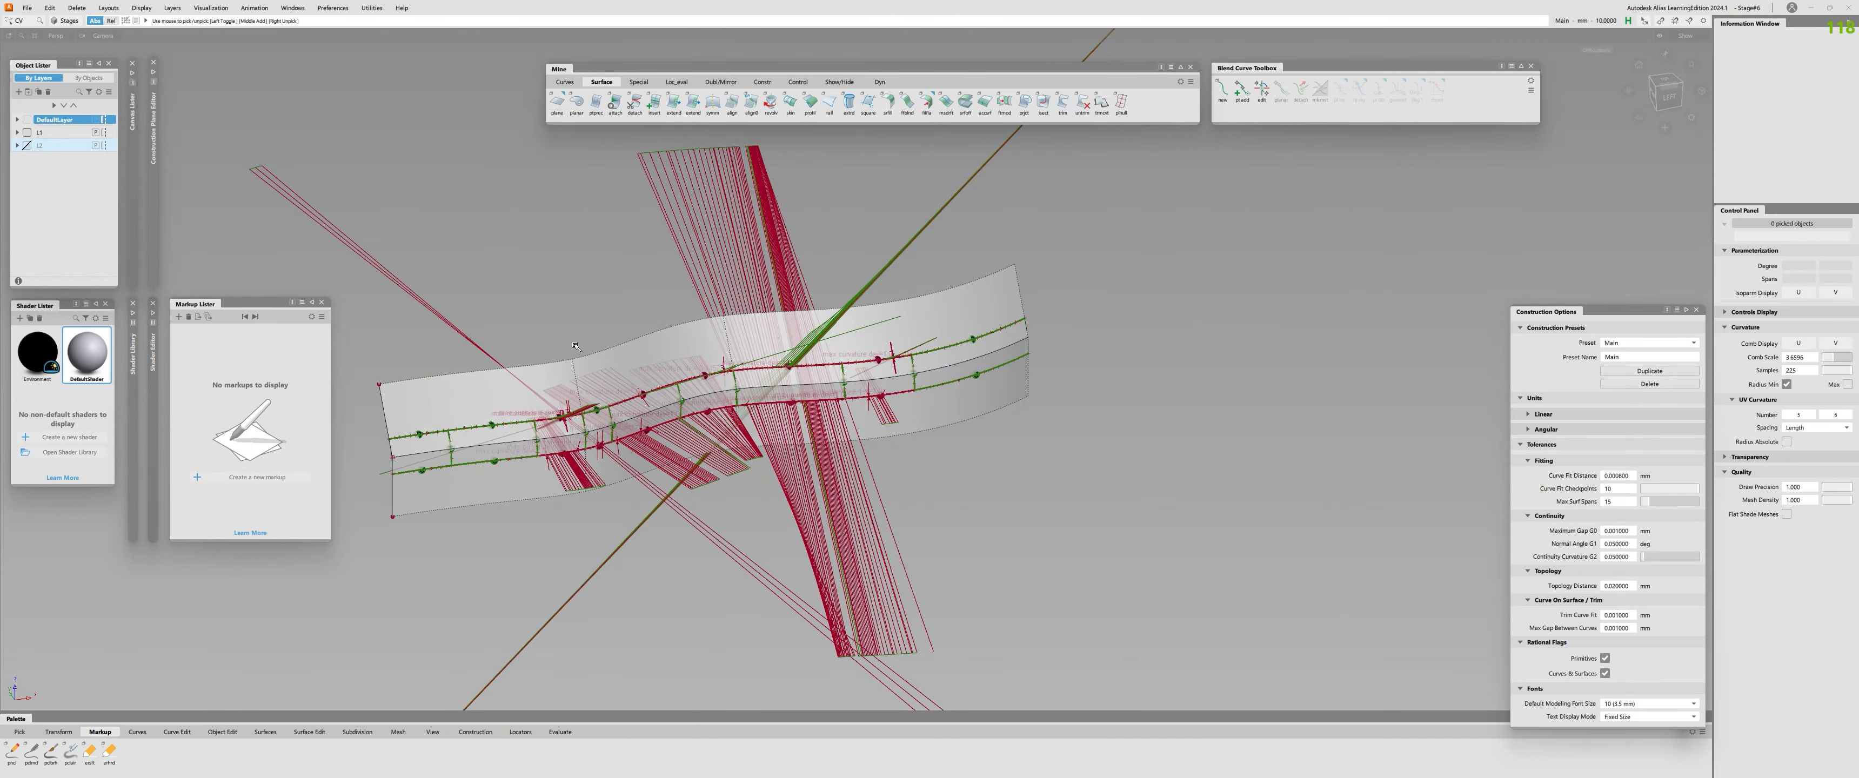
{"action": "key", "text": "ctrl+l"}
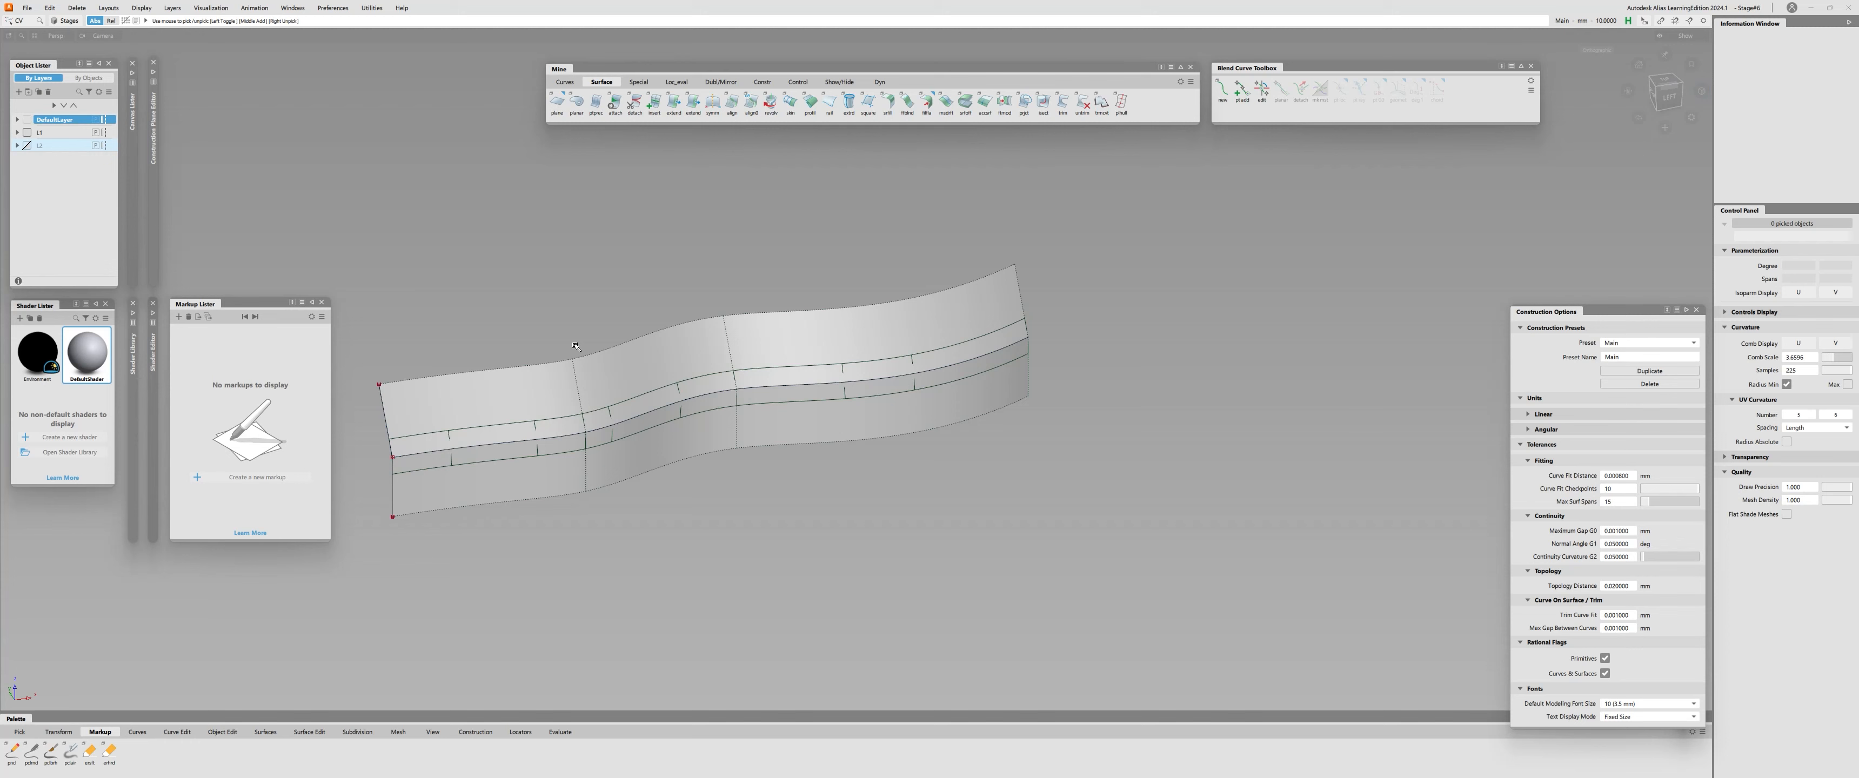
Check the surface/surface continuity along the middle and left segments of the fillet's upper edge.
{"action": "key", "text": "ctrl+shift+c"}
{"action": "left_click", "coordinate": [603, 411]}
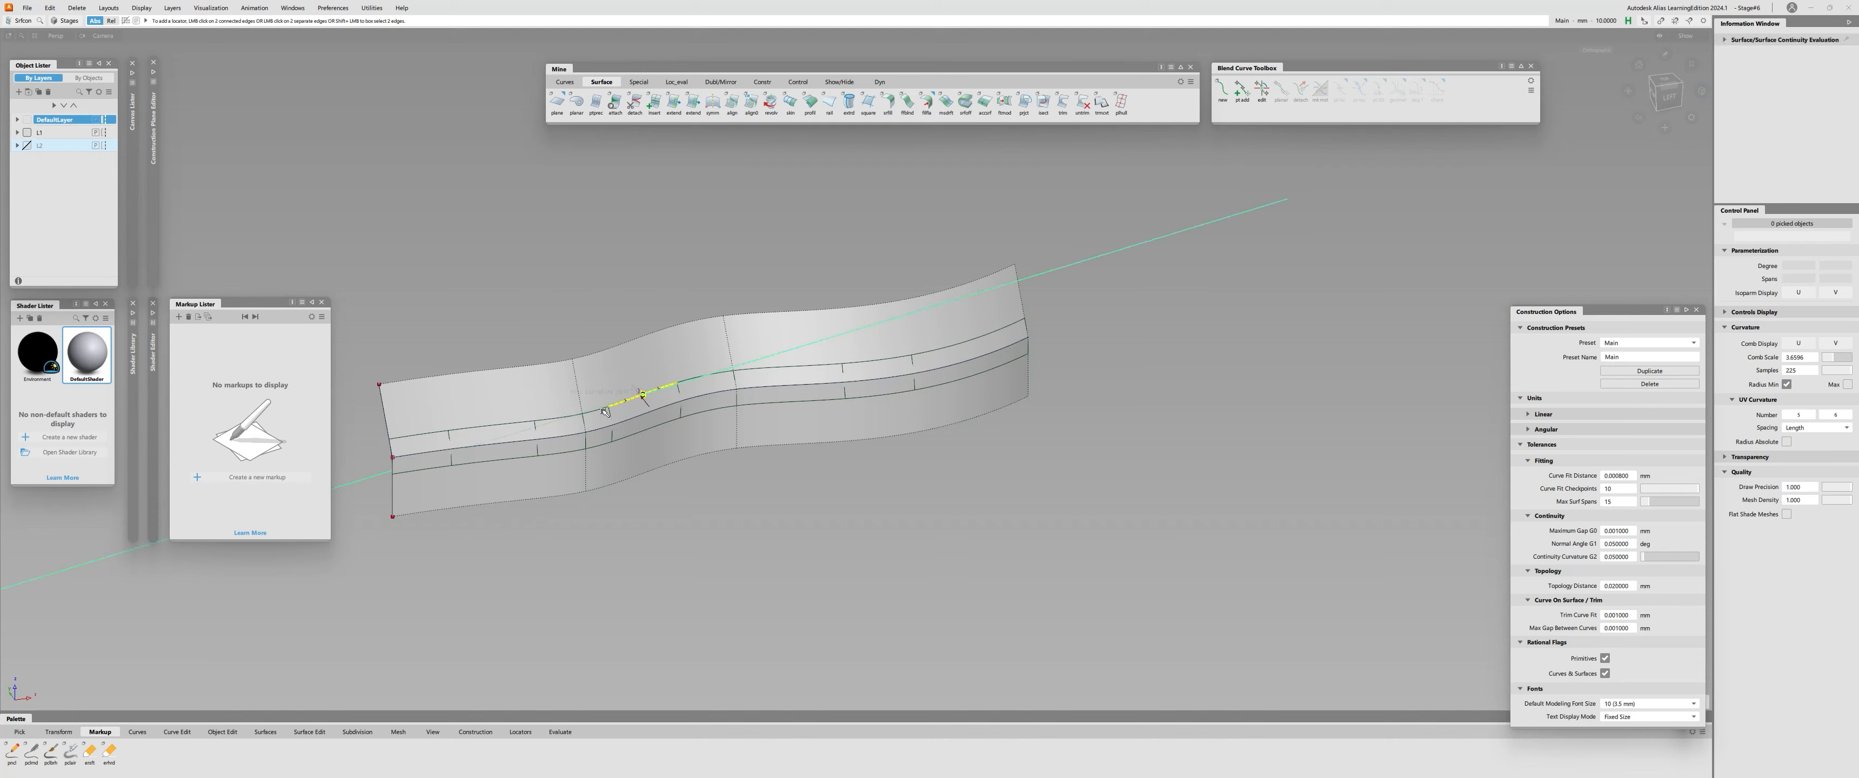
{"action": "left_click_drag", "start_coordinate": [605, 411], "coordinate": [751, 395], "text": "alt+shift"}
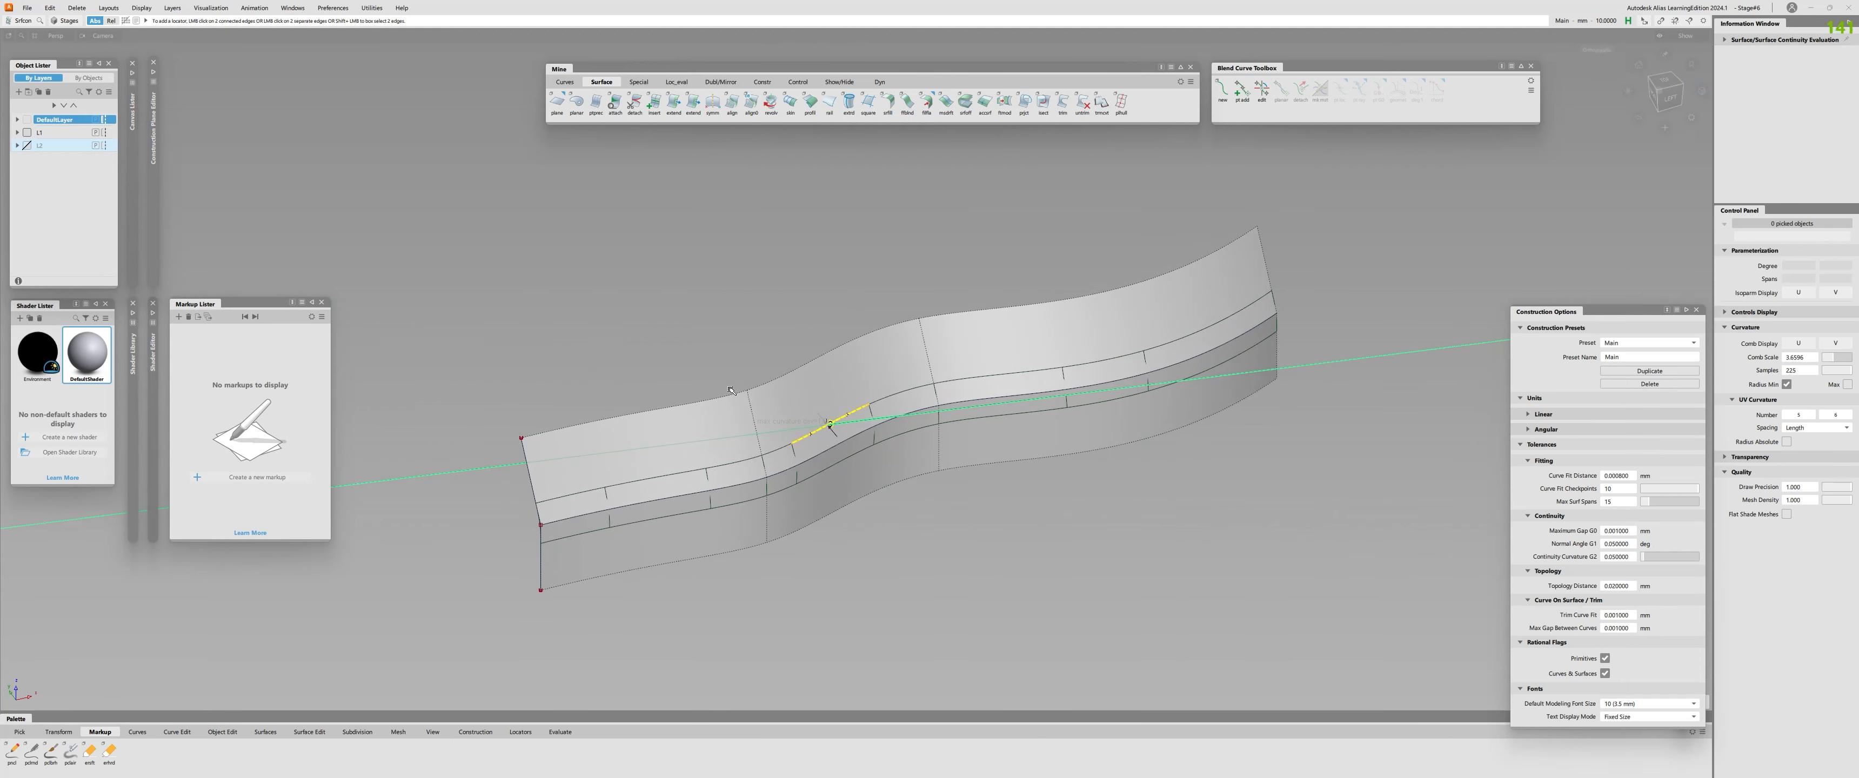
{"action": "right_click_drag", "start_coordinate": [731, 391], "coordinate": [841, 410], "text": "alt+shift"}
{"action": "left_click", "coordinate": [892, 399]}
{"action": "left_click", "coordinate": [768, 461]}
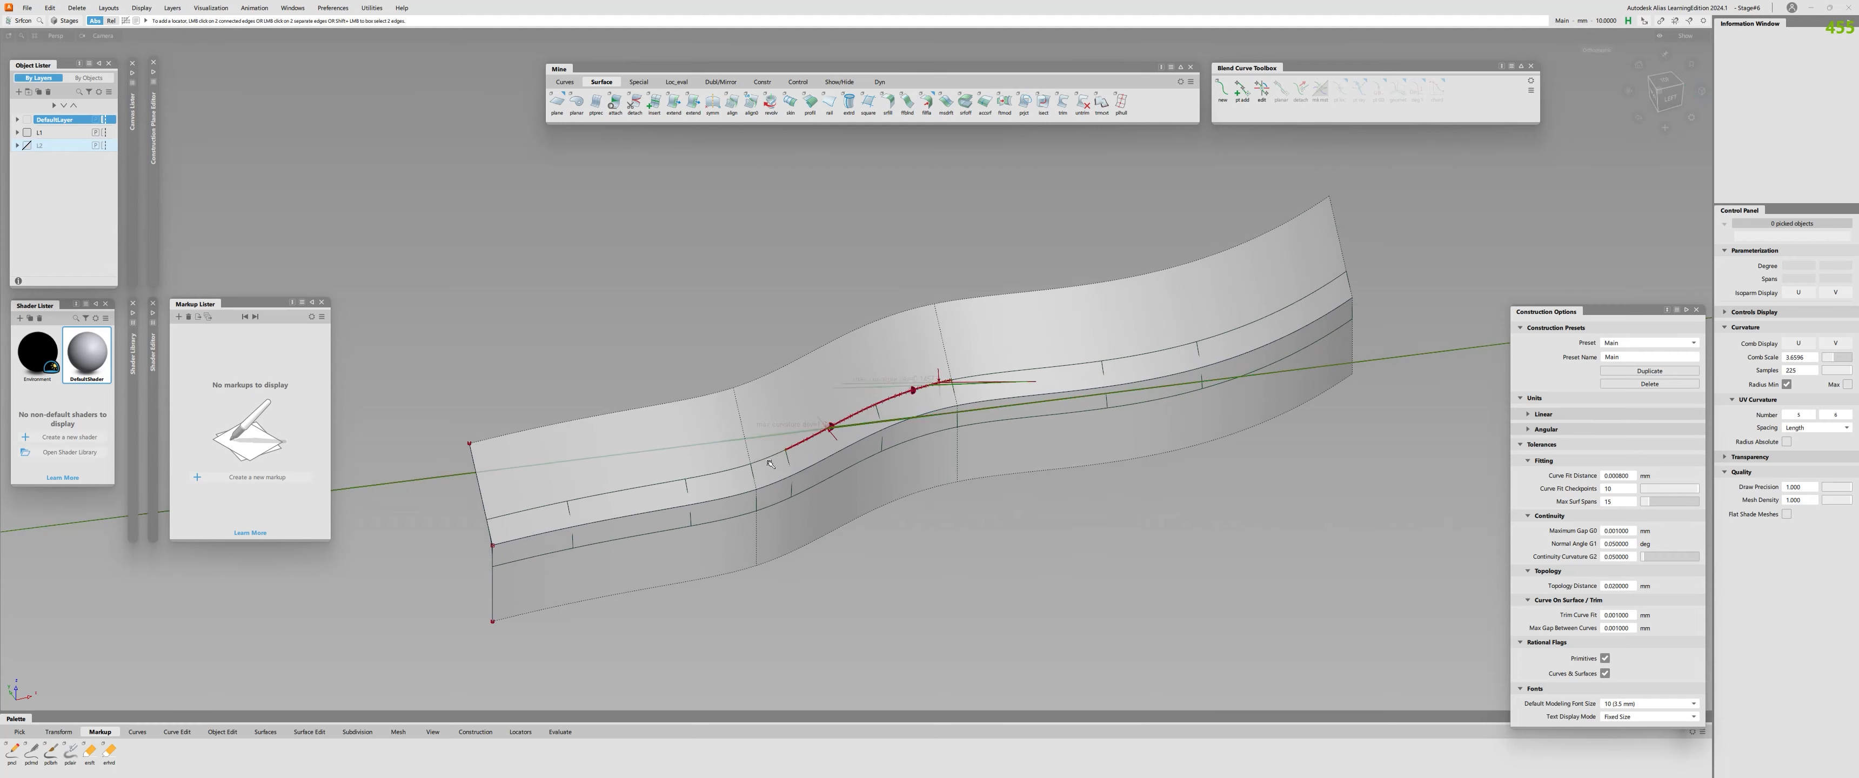
{"action": "left_click", "coordinate": [770, 461]}
{"action": "key", "text": "shift+alt"}
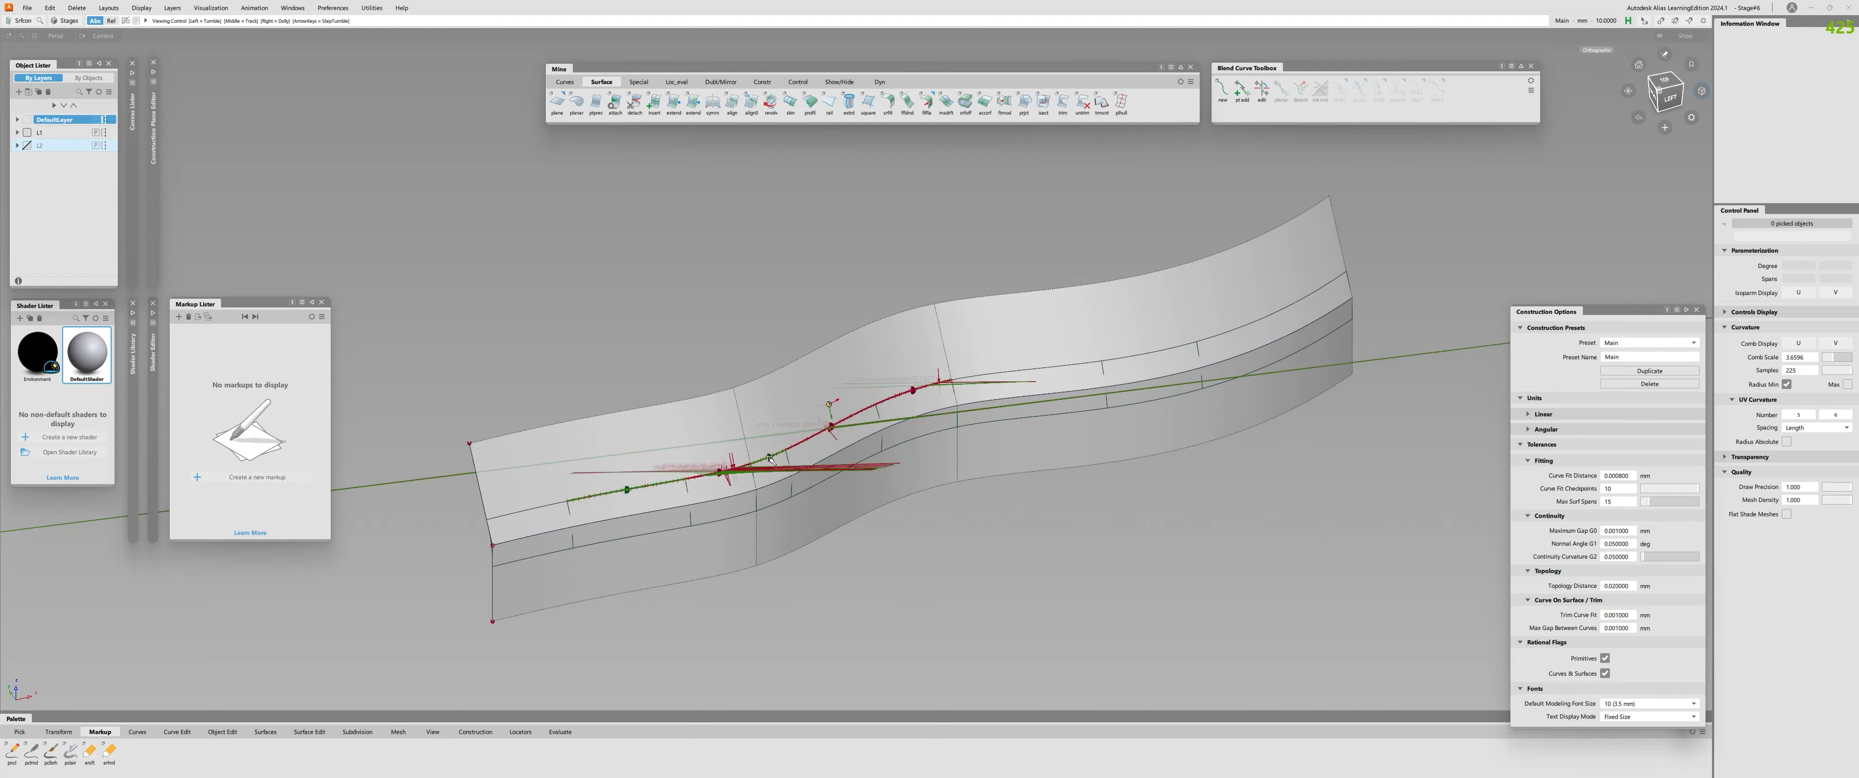
{"action": "left_click_drag", "start_coordinate": [770, 461], "coordinate": [651, 556], "text": "alt+shift"}
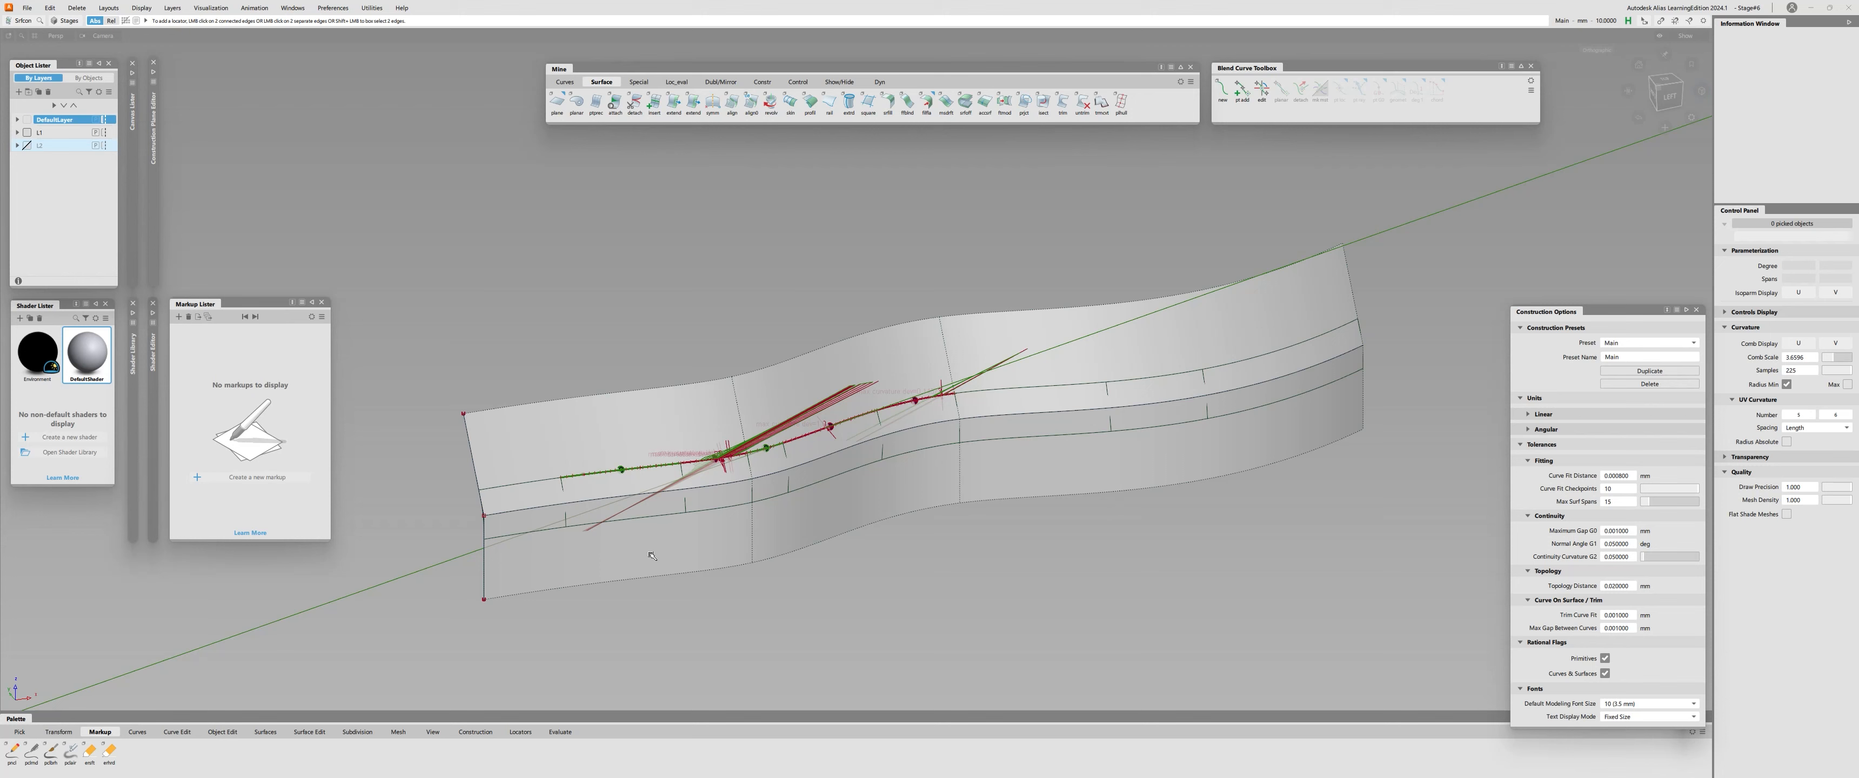
Clear the evaluations, query the fillet surface's history and set its trim type to Automatic.
{"action": "key", "text": "q"}
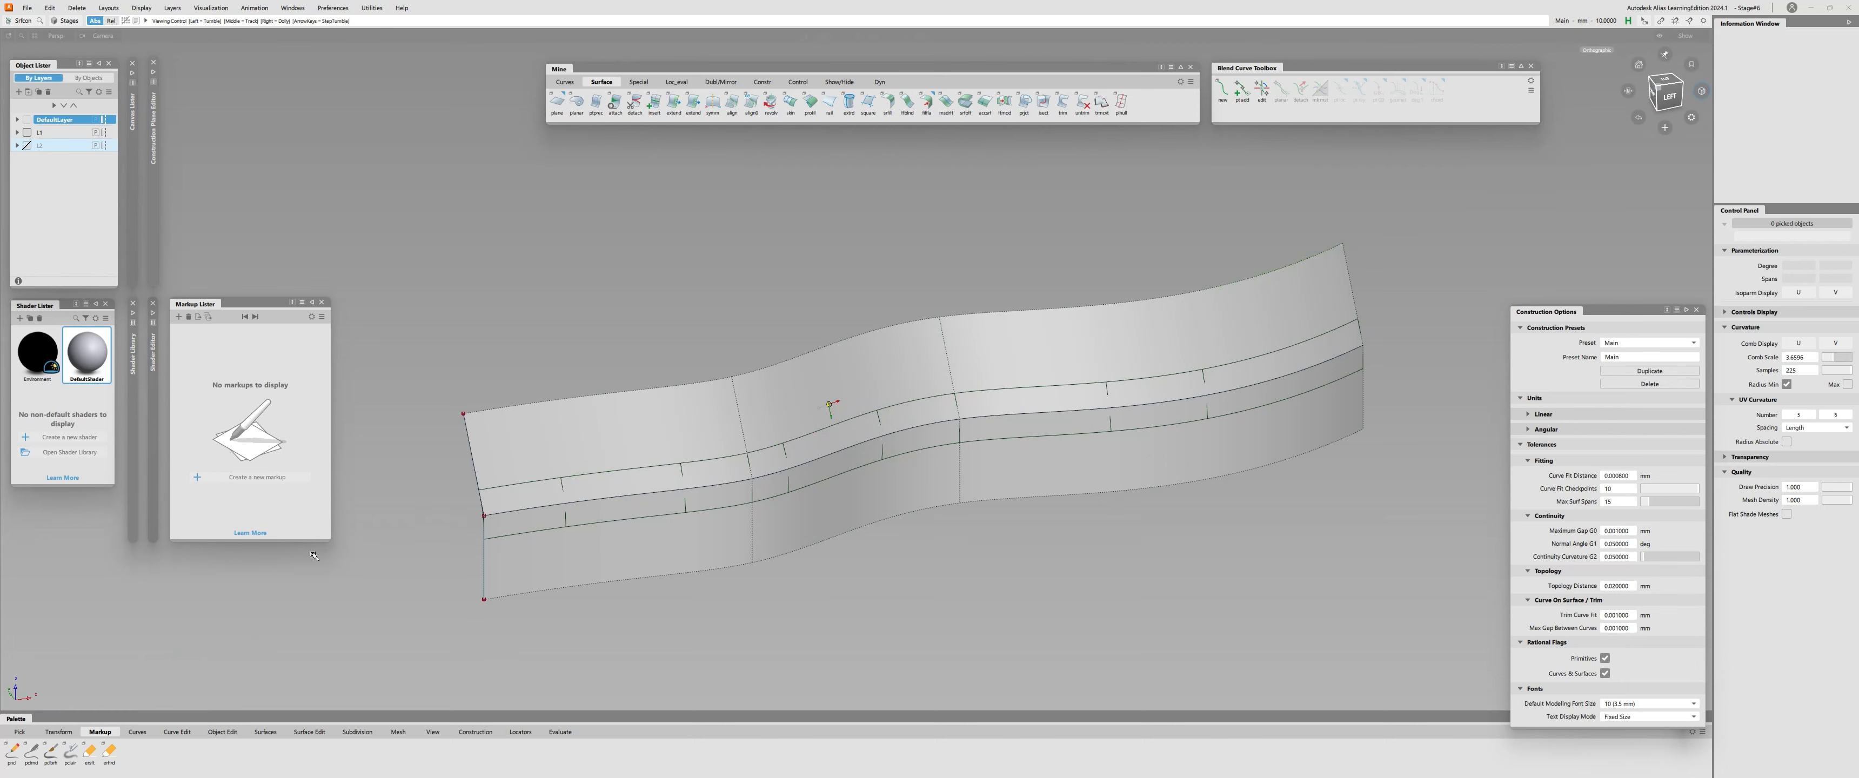
{"action": "left_click_drag", "start_coordinate": [834, 406], "coordinate": [831, 404], "text": "alt+shift"}
{"action": "left_click", "coordinate": [673, 473]}
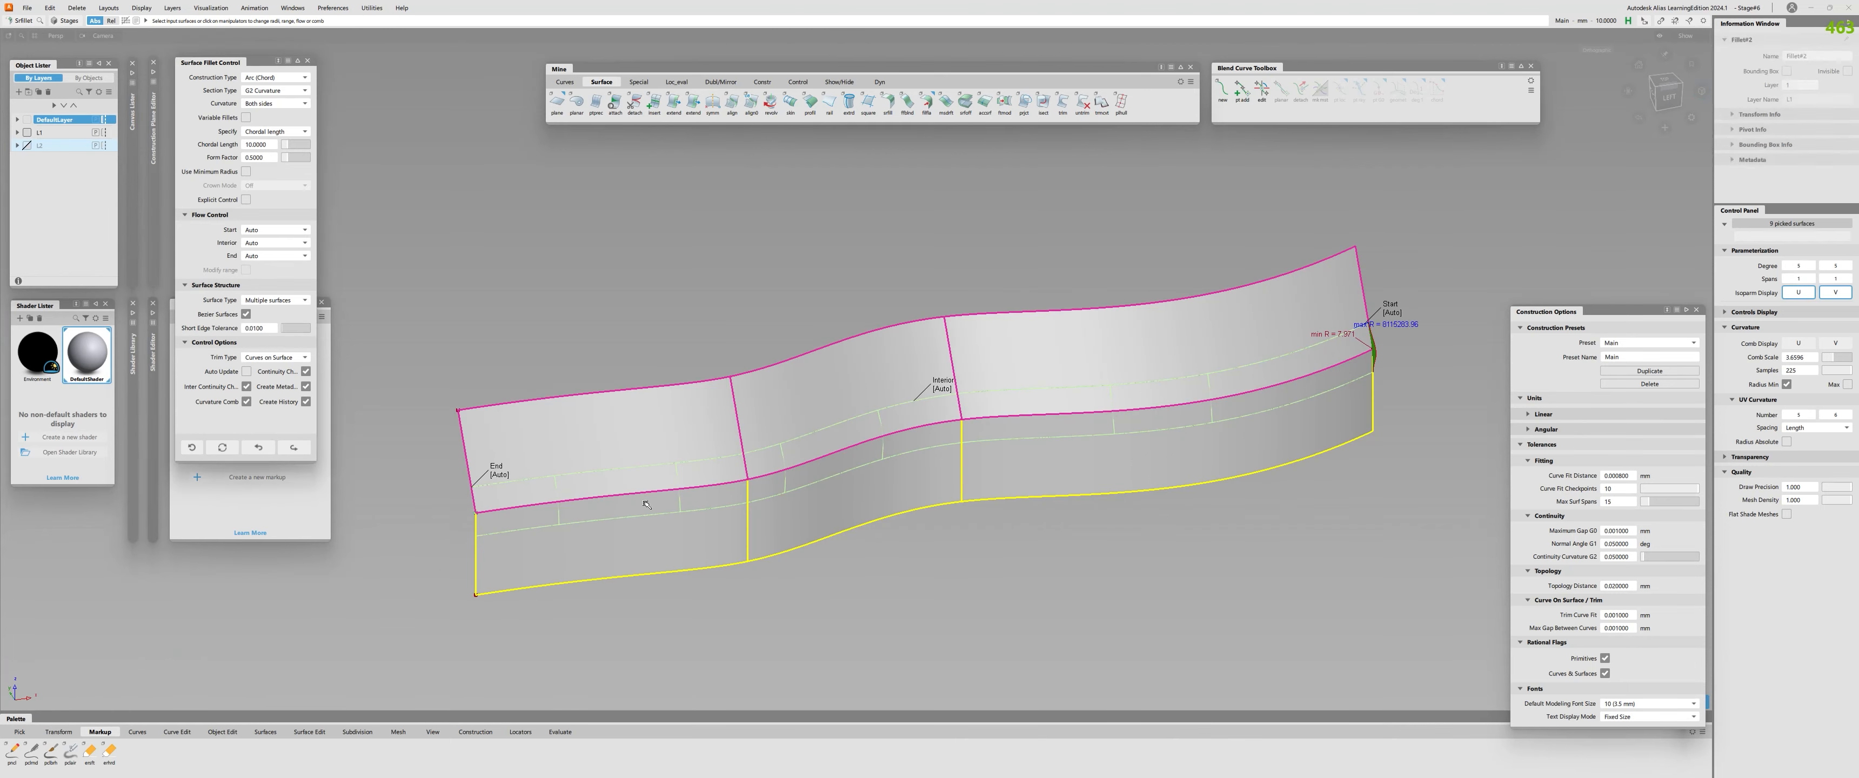
{"action": "left_click", "coordinate": [266, 356]}
{"action": "left_click", "coordinate": [266, 369]}
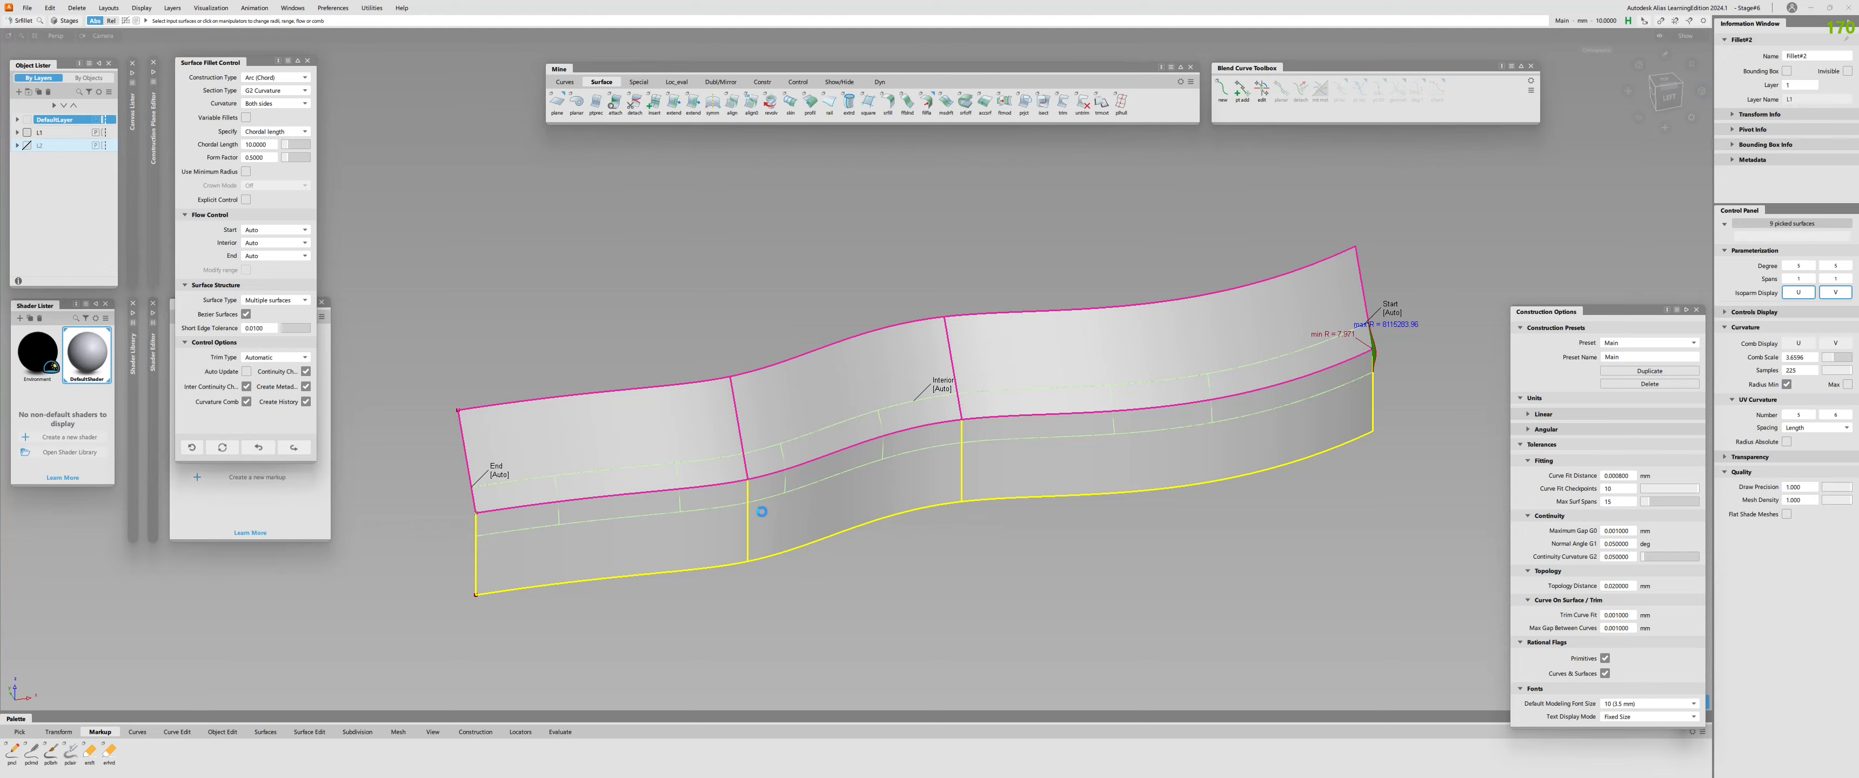
Collapse the construction options and try the two-tone black and white diagnostic shading on the surfaces.
{"action": "left_click_drag", "start_coordinate": [753, 506], "coordinate": [938, 514], "text": "alt+shift"}
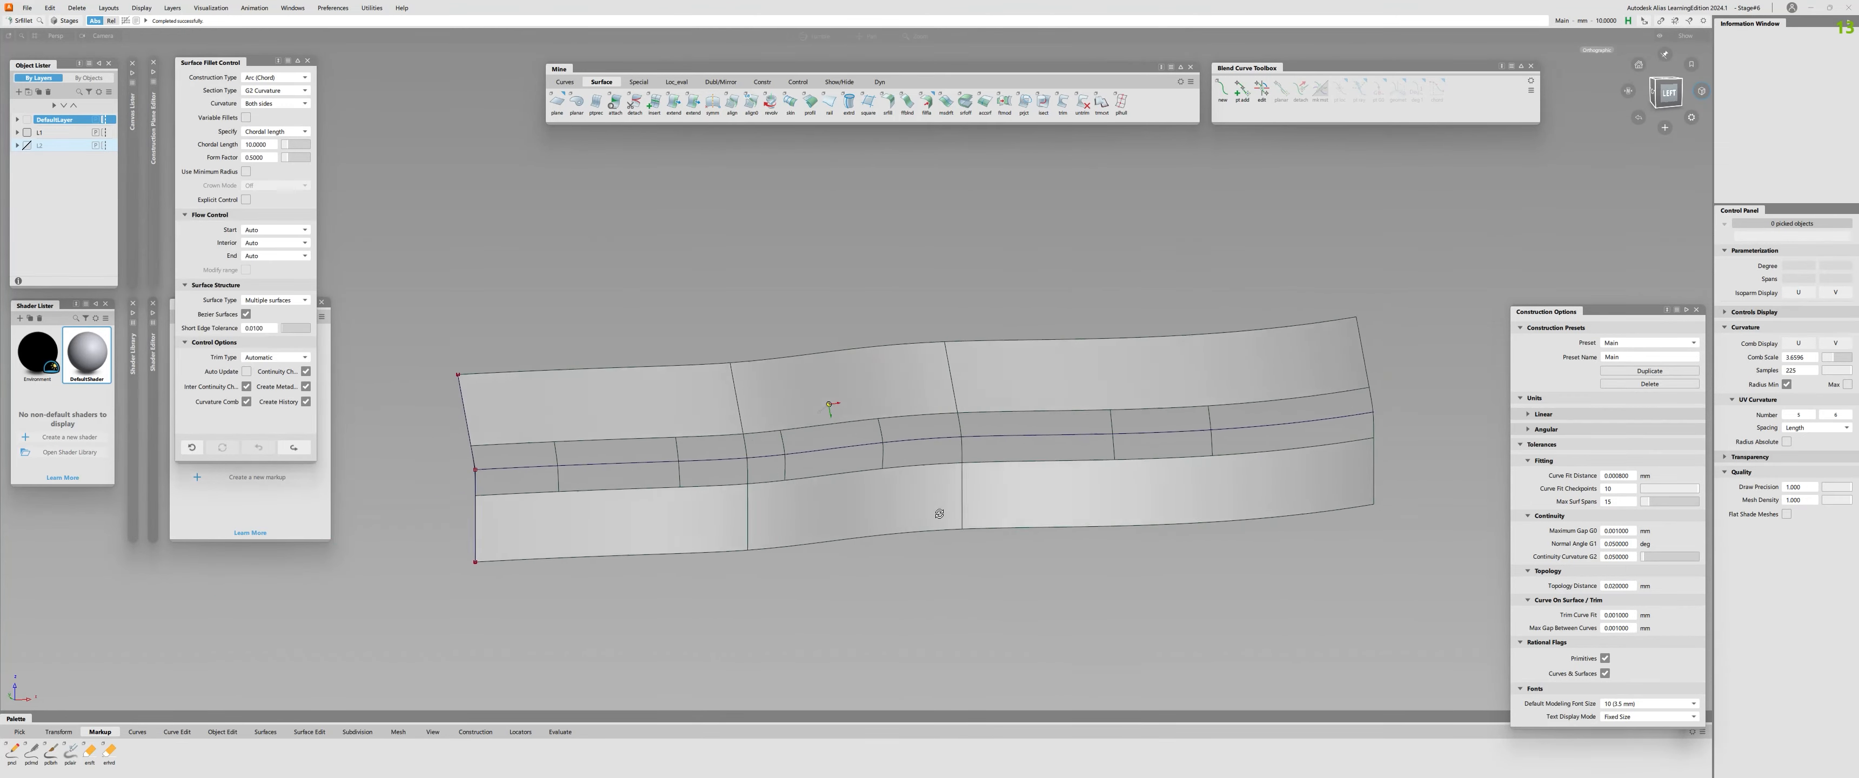
{"action": "right_click_drag", "start_coordinate": [938, 514], "coordinate": [975, 537], "text": "alt+shift"}
{"action": "double_click", "coordinate": [1610, 308]}
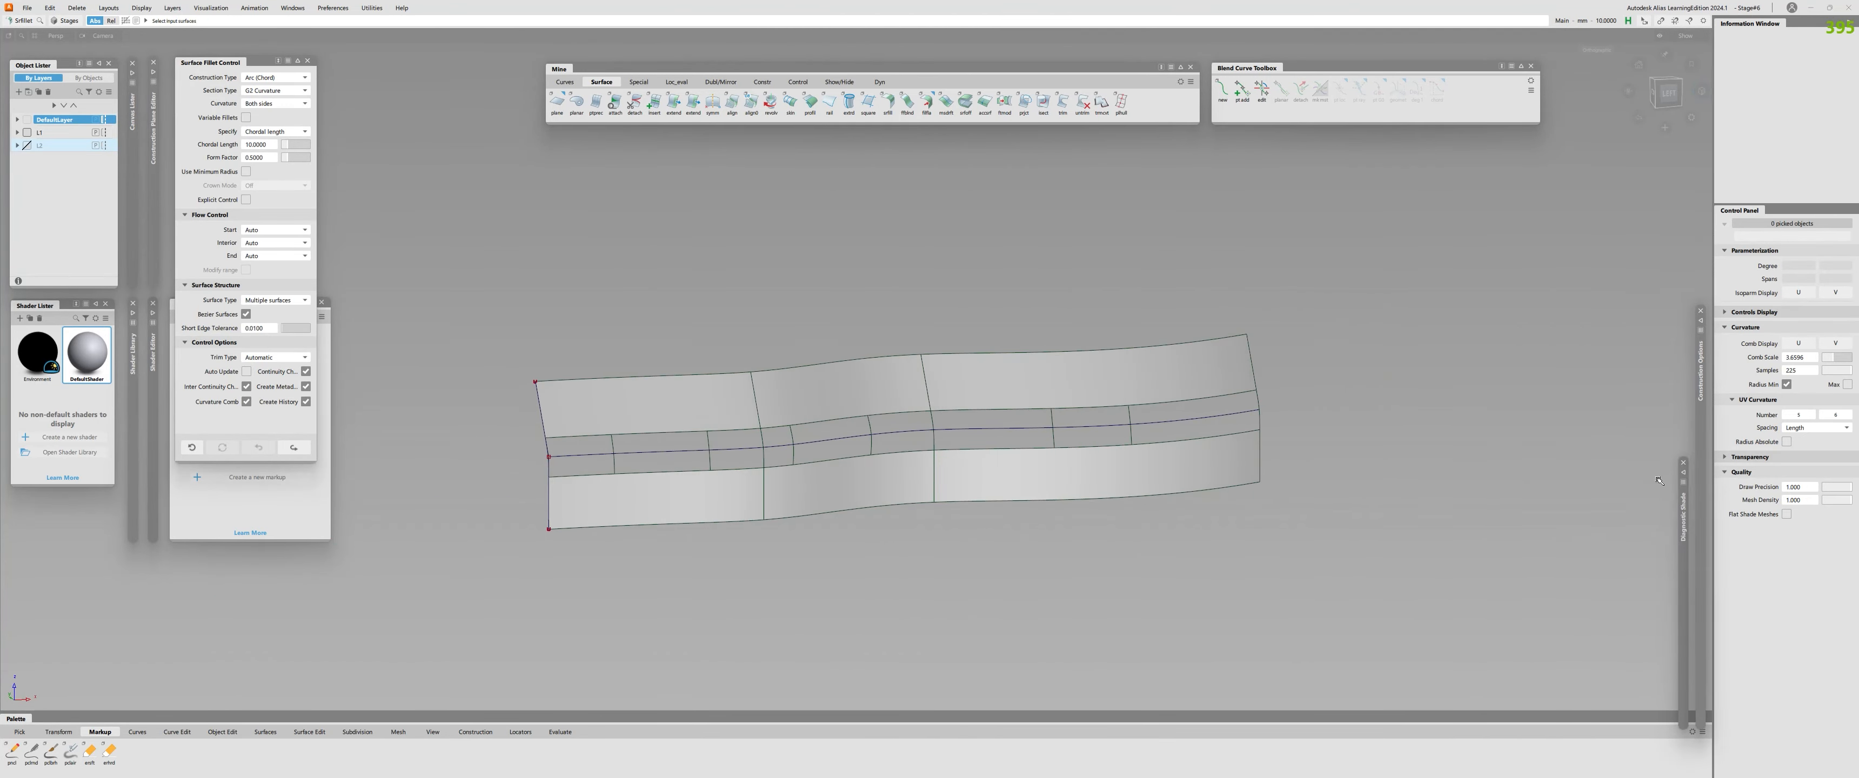
{"action": "left_click", "coordinate": [1682, 518]}
{"action": "left_click", "coordinate": [1634, 486]}
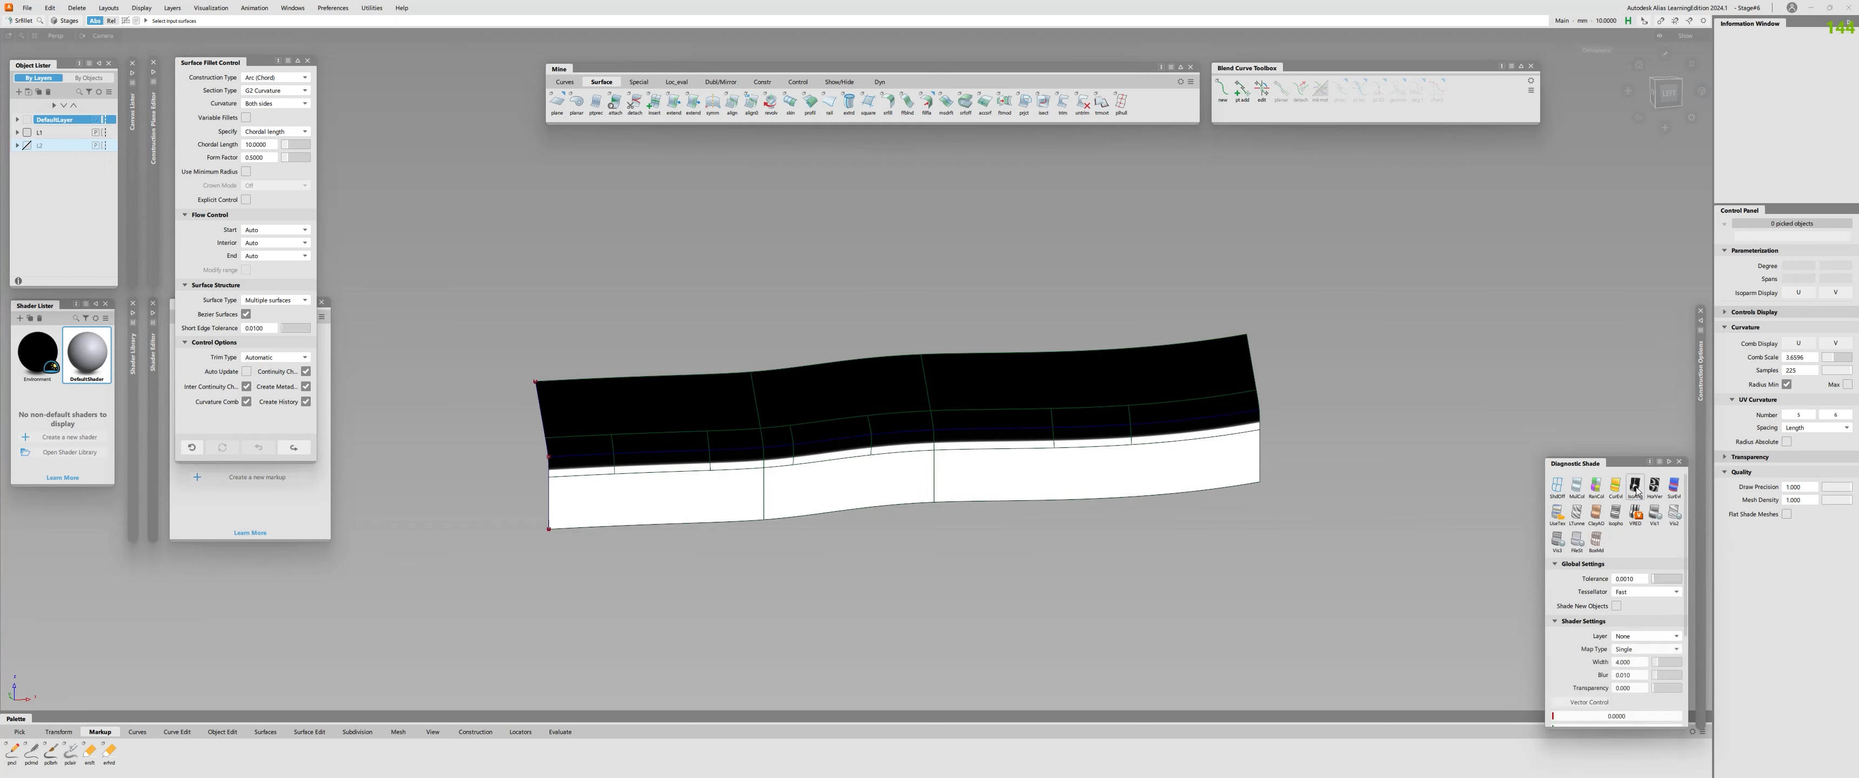
{"action": "scroll", "coordinate": [1659, 651], "scroll_direction": "down", "scroll_amount": 4}
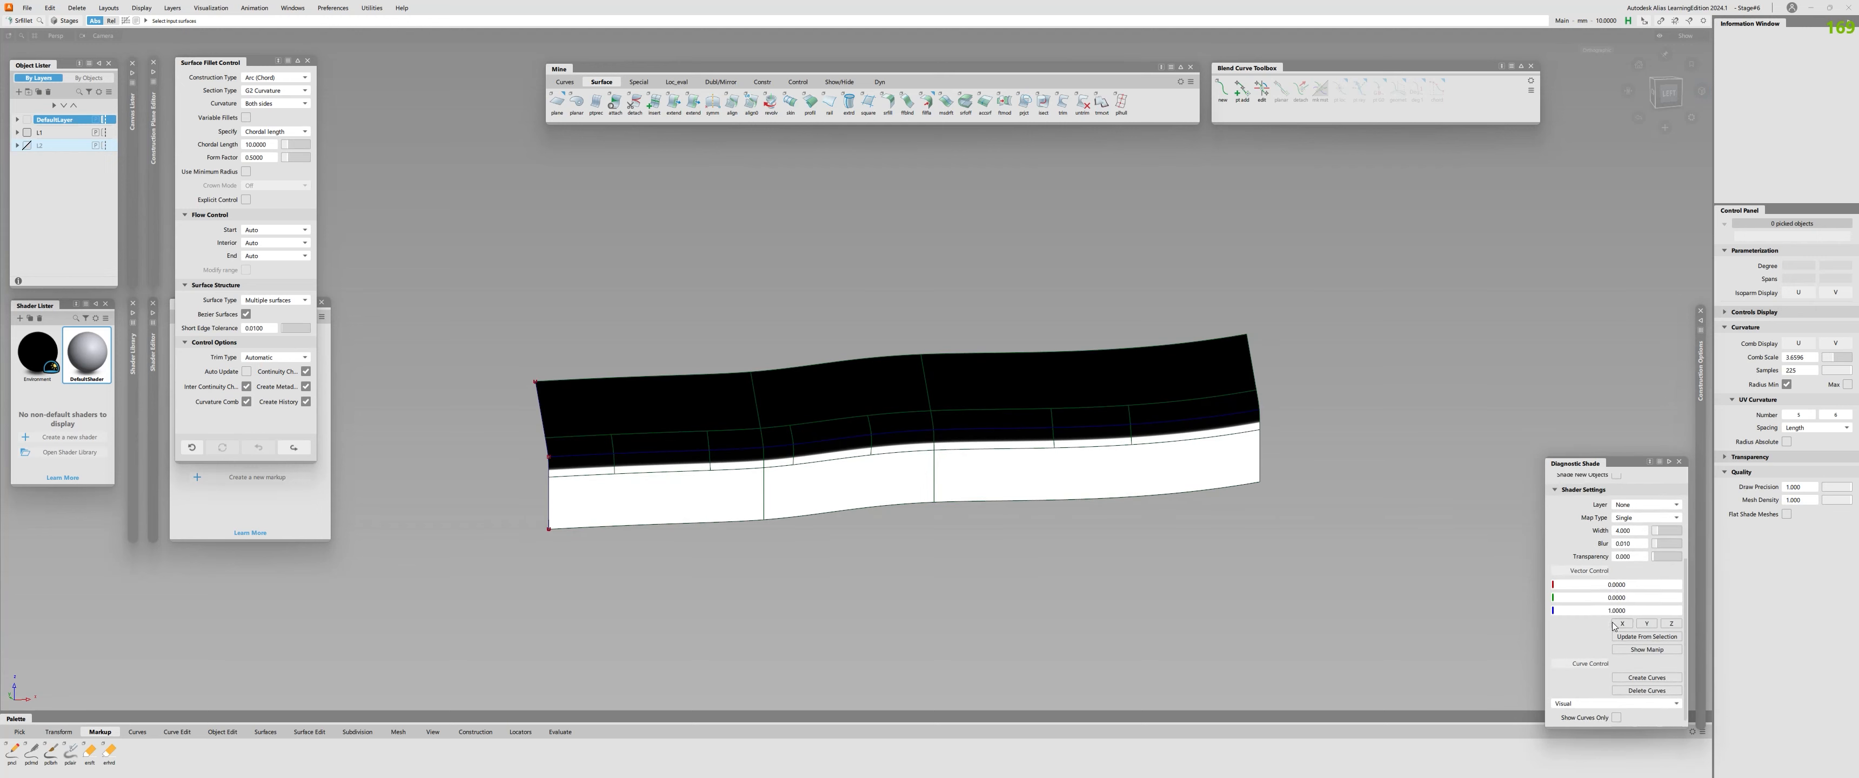
{"action": "scroll", "coordinate": [1659, 649], "scroll_direction": "up", "scroll_amount": 4}
Apply zebra-stripe diagnostic shading to the surfaces and set its map type to BW Vert.
{"action": "left_click", "coordinate": [1655, 512]}
{"action": "scroll", "coordinate": [1648, 613], "scroll_direction": "down", "scroll_amount": 2}
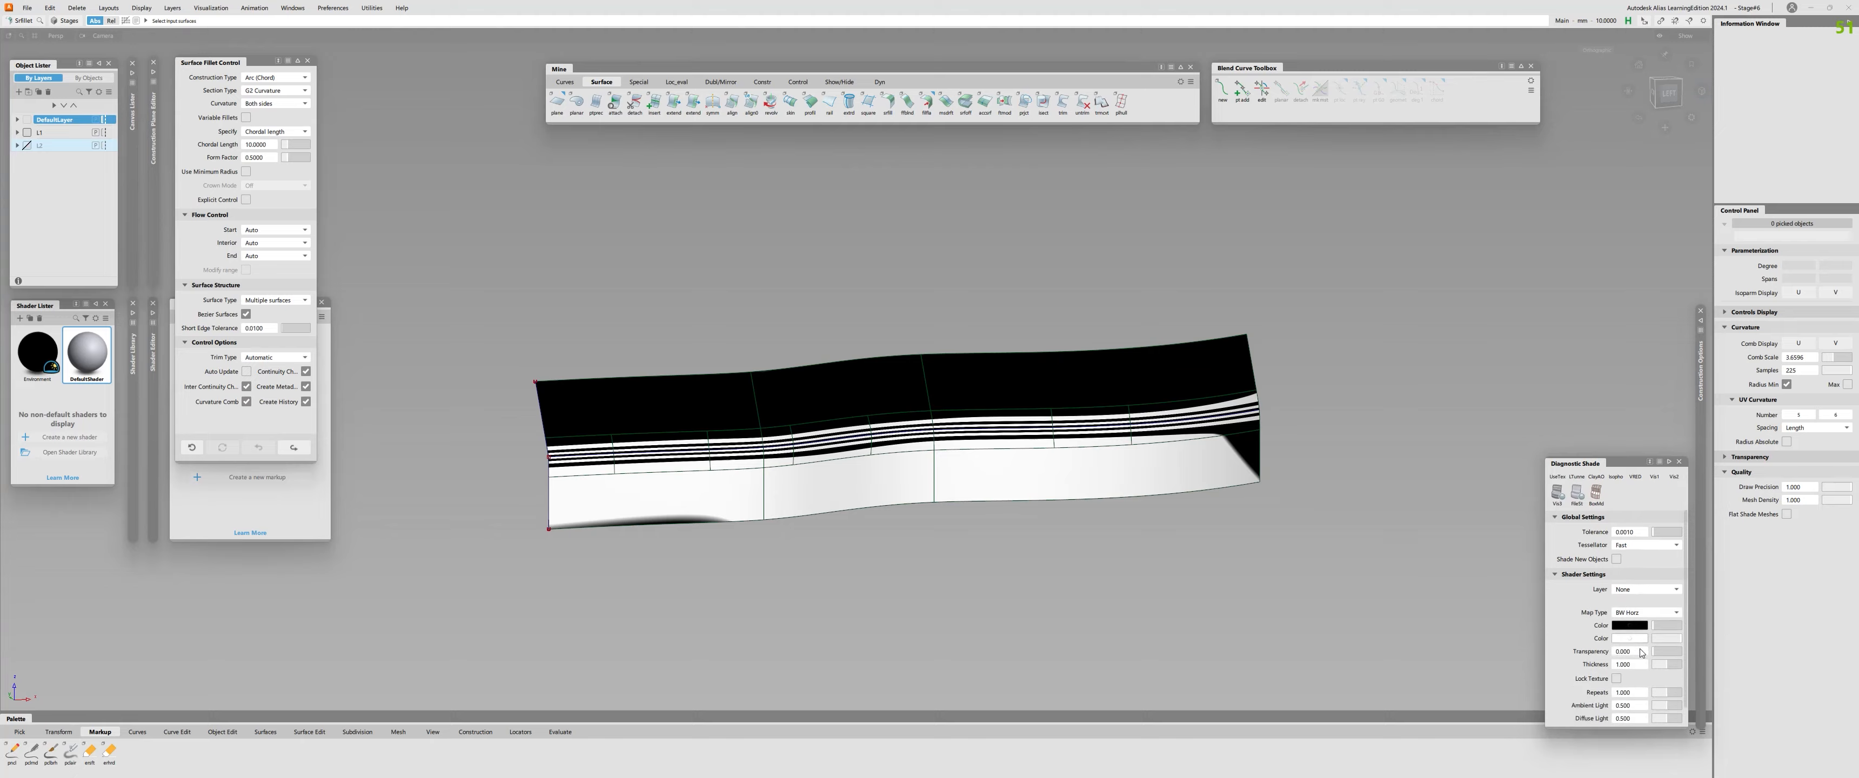
{"action": "left_click", "coordinate": [1645, 603]}
{"action": "left_click", "coordinate": [1638, 640]}
{"action": "right_click_drag", "start_coordinate": [828, 405], "coordinate": [967, 498], "text": "alt+shift"}
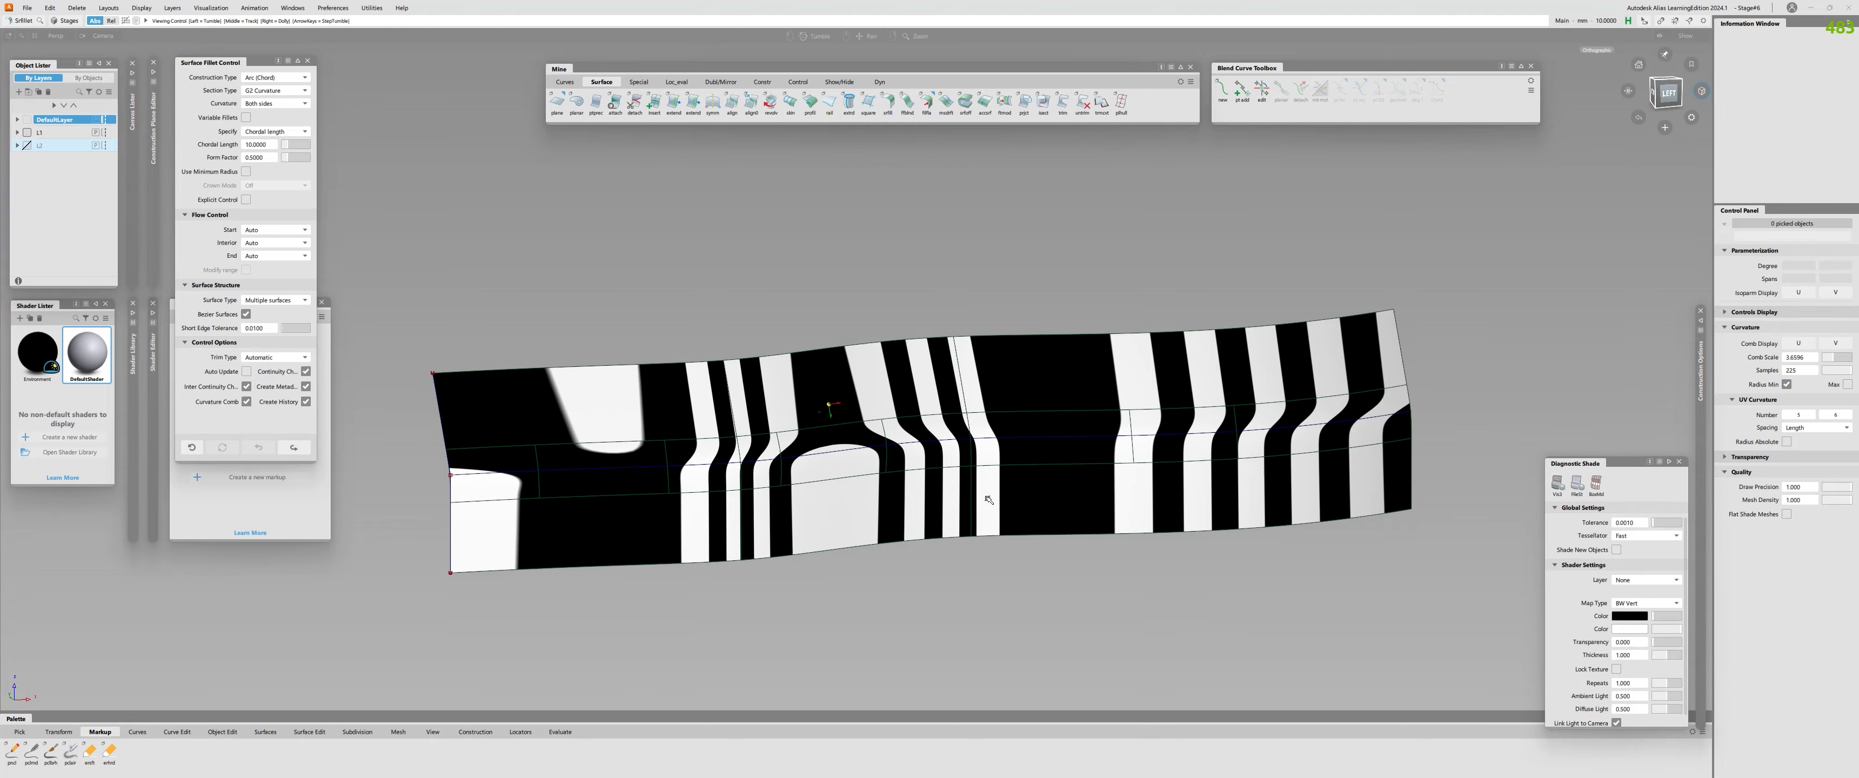
{"action": "left_click_drag", "start_coordinate": [966, 498], "coordinate": [1060, 481], "text": "alt+shift"}
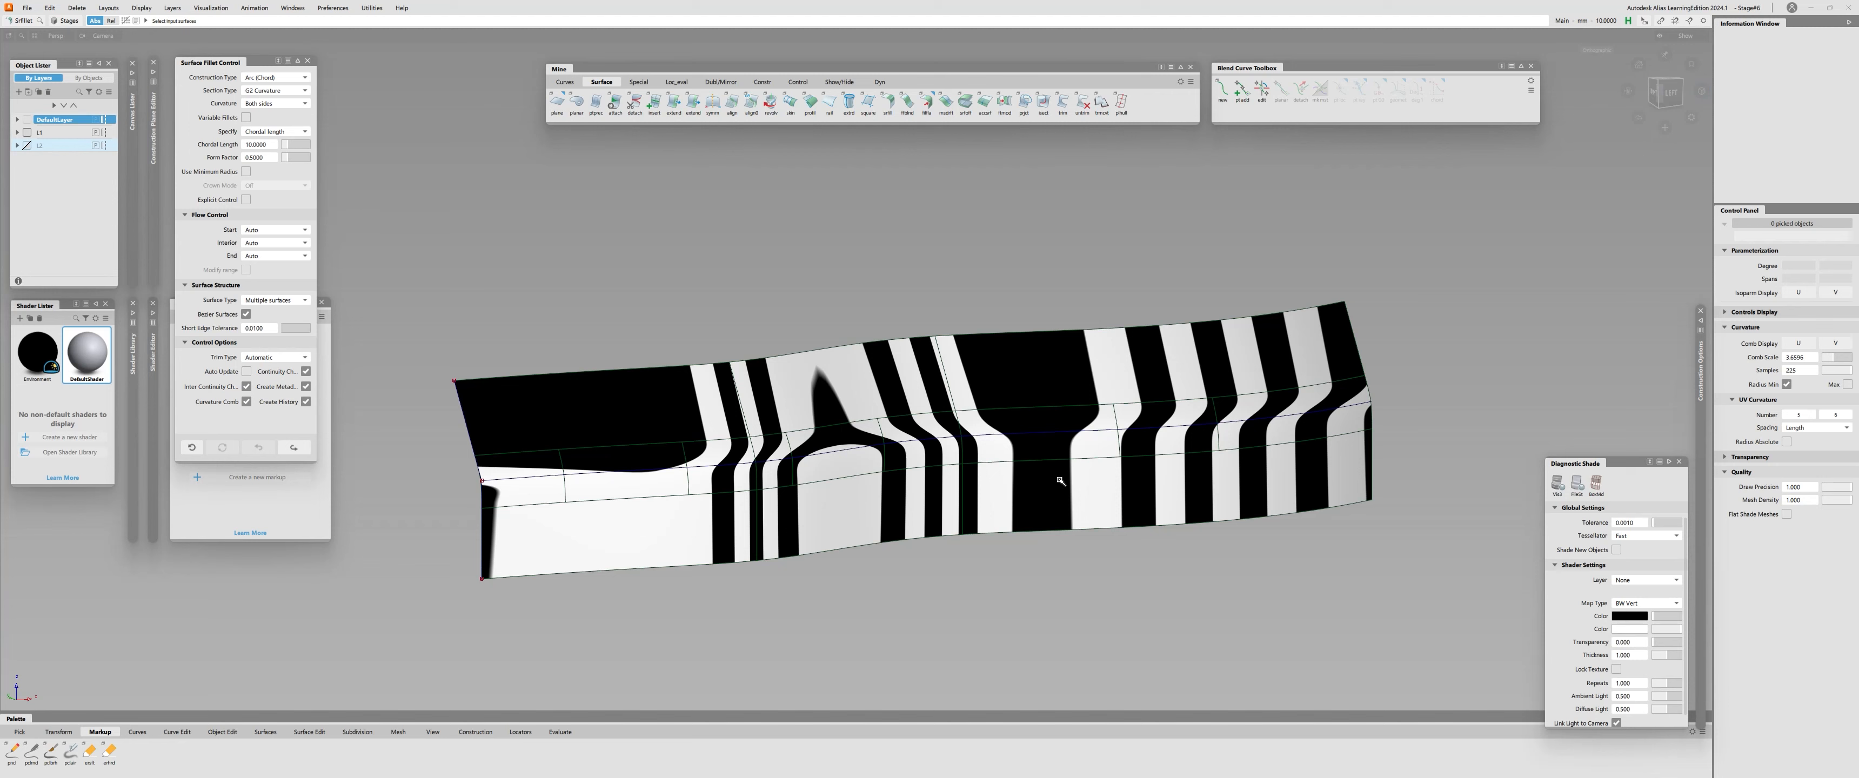
Check the surface continuity segment by segment along the fillet's upper edge under the zebra stripes, and clear the evaluations.
{"action": "key", "text": "c"}
{"action": "left_click", "coordinate": [1037, 408]}
{"action": "left_click", "coordinate": [907, 415]}
{"action": "left_click", "coordinate": [828, 428]}
{"action": "mouse_move", "coordinate": [852, 473]}
{"action": "left_mouse_down", "text": "alt+shift"}
{"action": "mouse_move", "coordinate": [857, 506]}
{"action": "mouse_move", "coordinate": [848, 473]}
{"action": "left_mouse_up", "text": "alt+shift"}
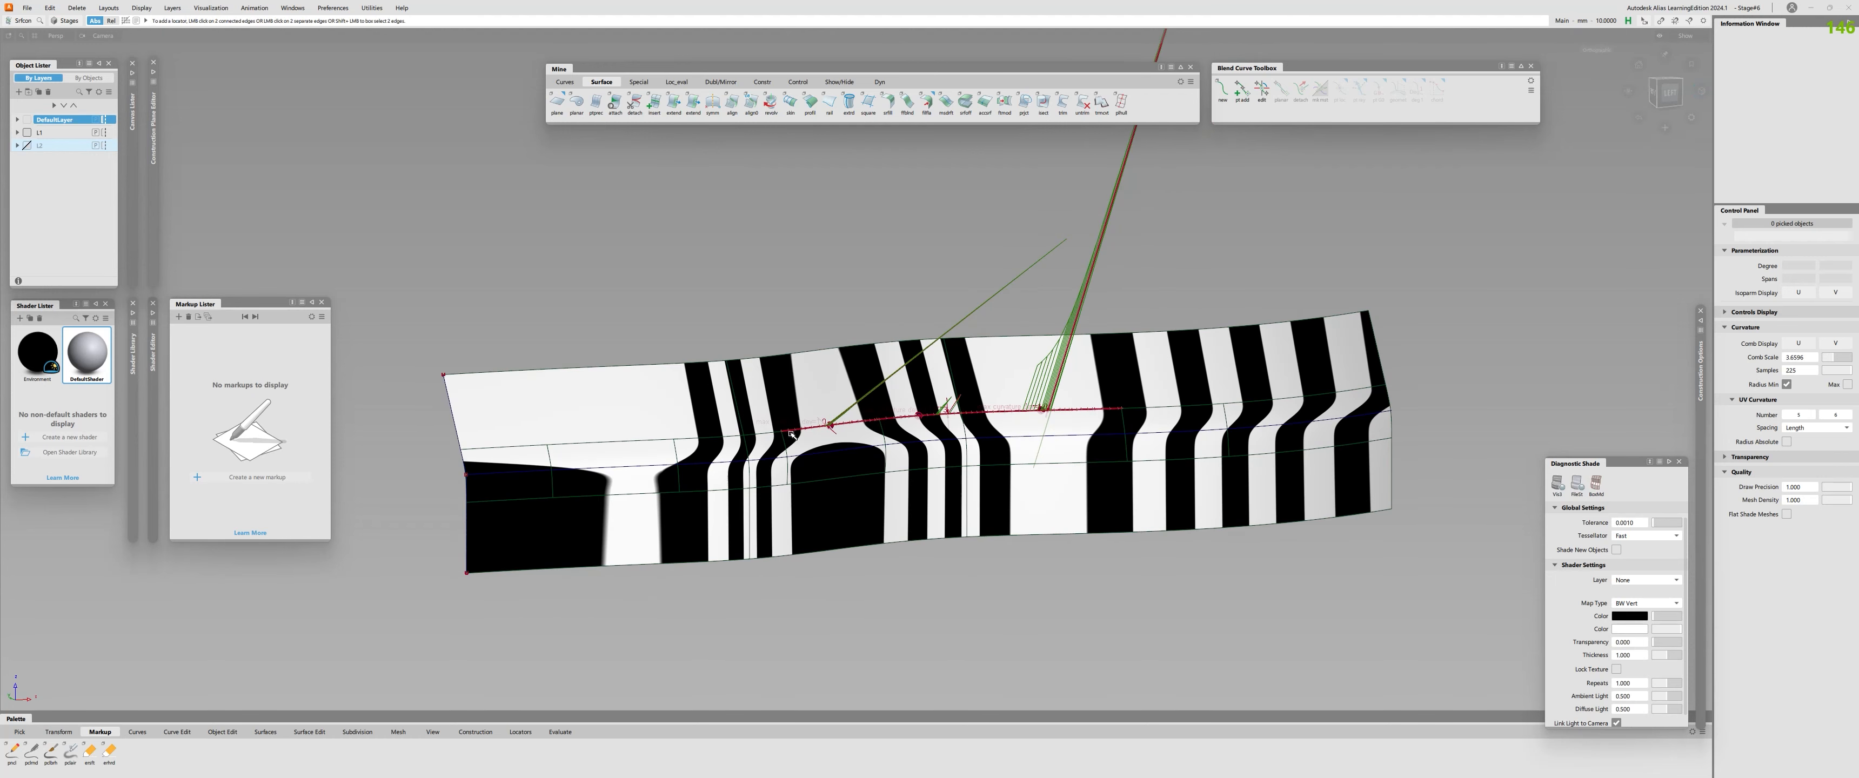
{"action": "left_click", "coordinate": [764, 434]}
{"action": "left_click", "coordinate": [710, 438]}
{"action": "left_click", "coordinate": [641, 449]}
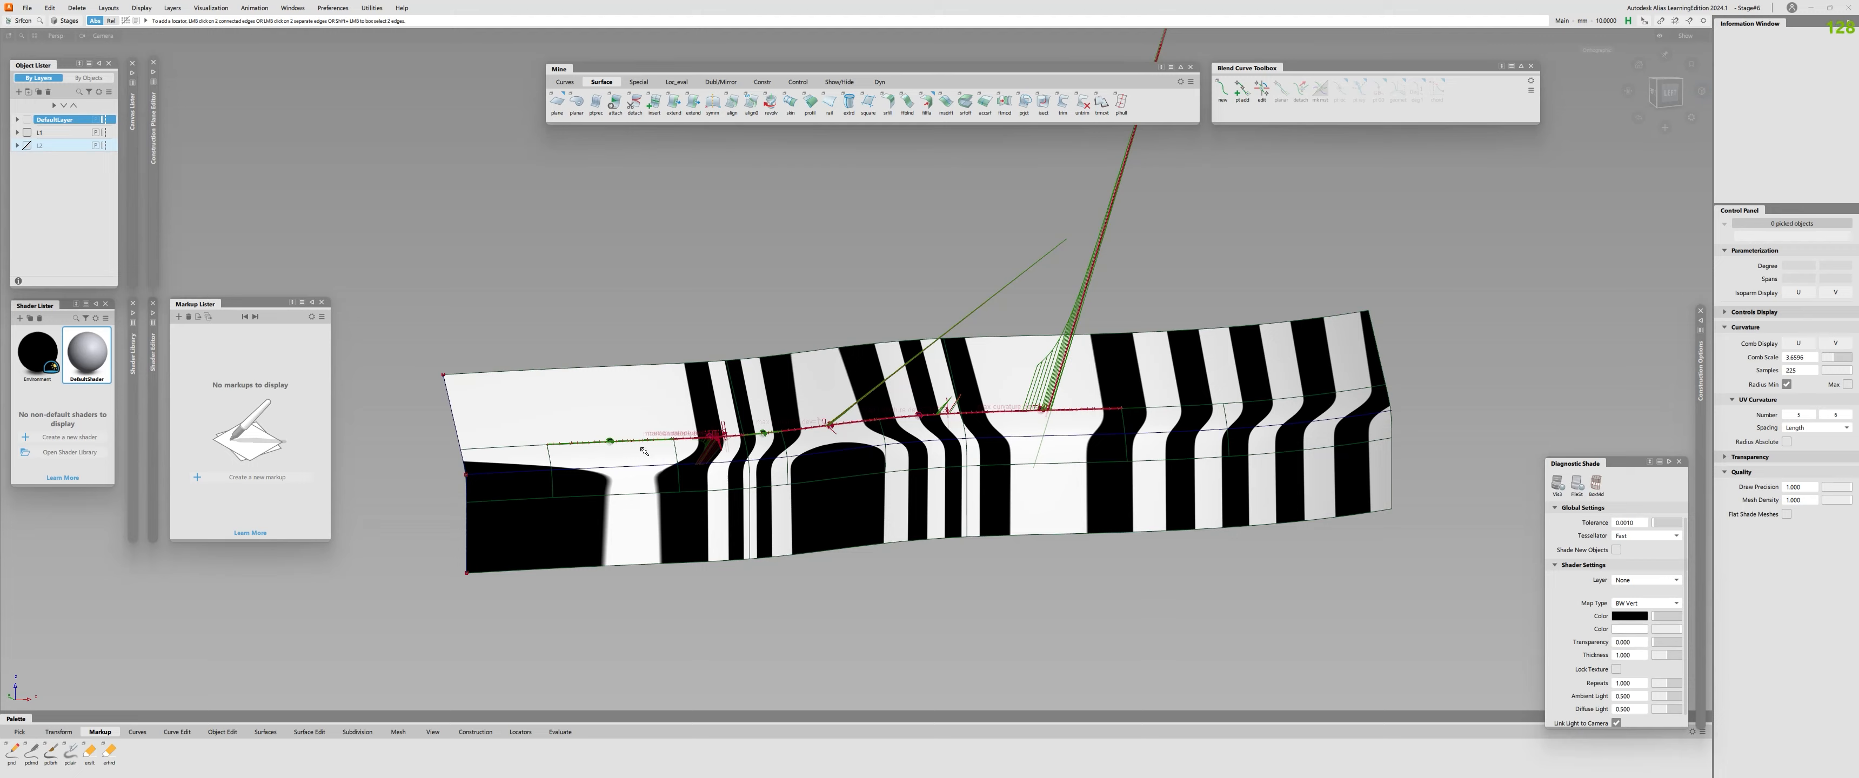
{"action": "left_click_drag", "start_coordinate": [1062, 445], "coordinate": [1054, 510], "text": "alt+shift"}
{"action": "key", "text": "ctrl+l"}
{"action": "left_click_drag", "start_coordinate": [971, 542], "coordinate": [970, 443], "text": "alt+shift"}
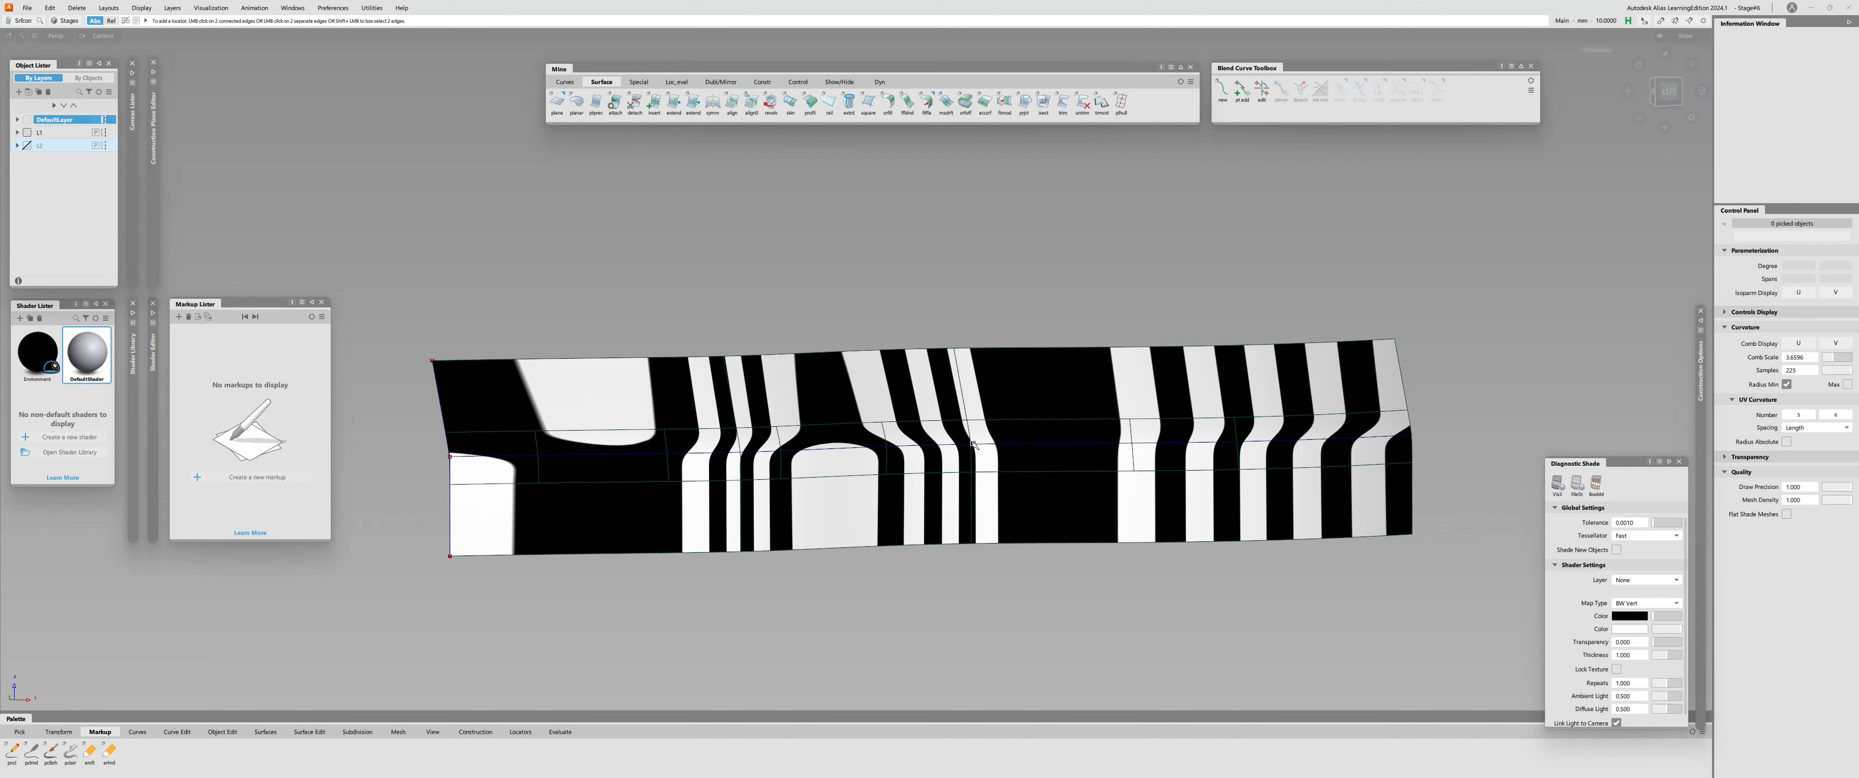
Reopen the construction options to review the continuity tolerances, and examine the zebra stripe flow across the fillet.
{"action": "left_click_drag", "start_coordinate": [1397, 309], "coordinate": [1400, 383], "text": "alt+shift"}
{"action": "left_click", "coordinate": [1700, 320]}
{"action": "left_click", "coordinate": [1540, 399]}
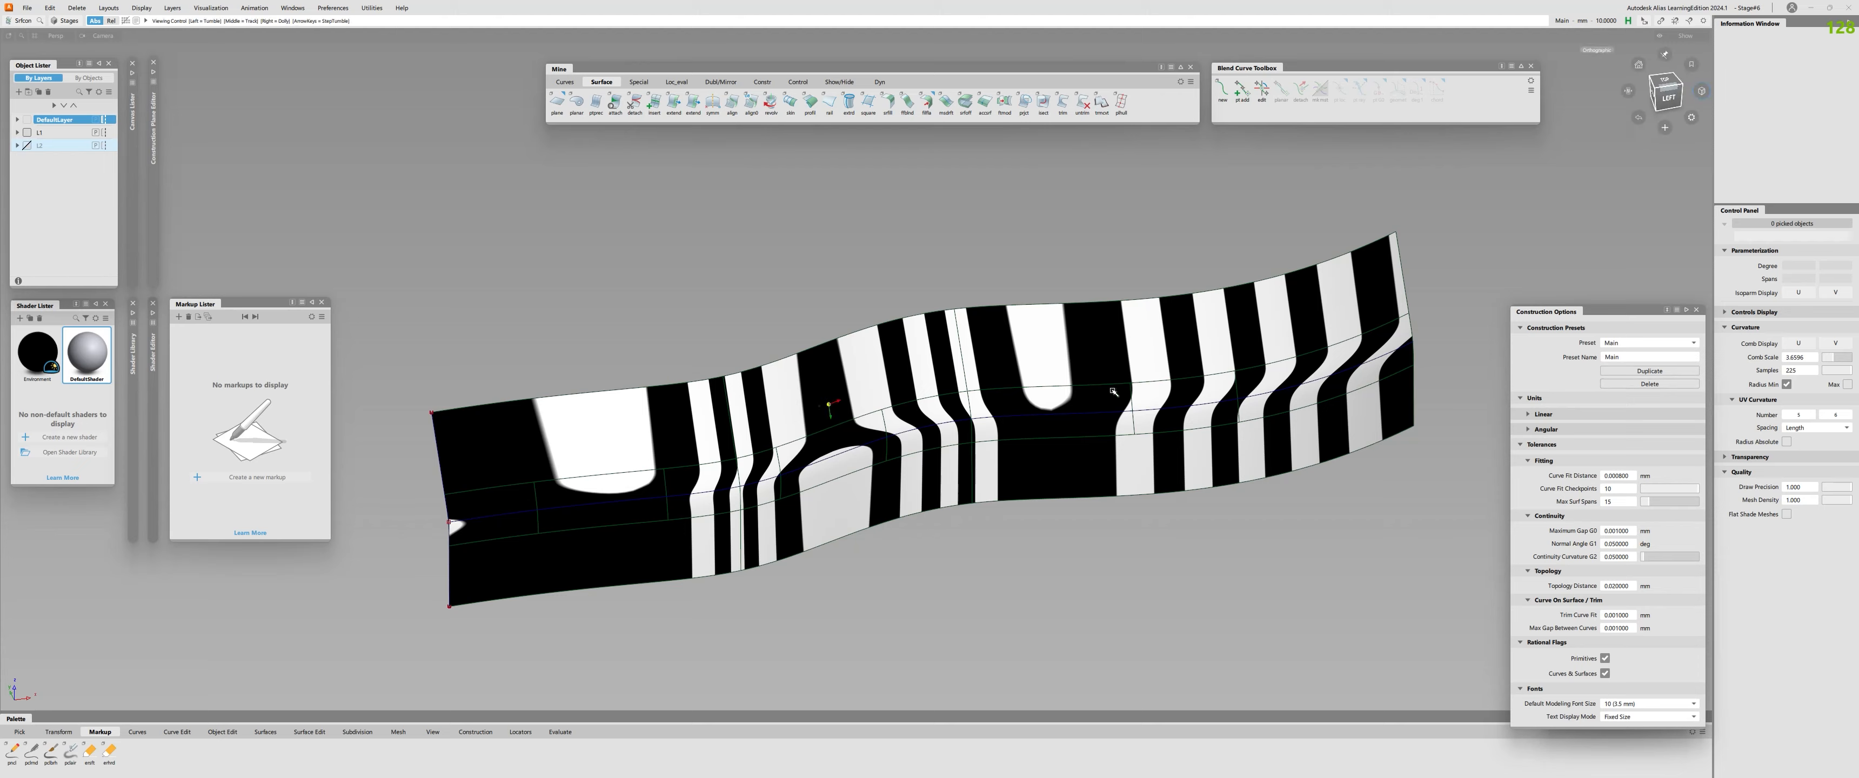
{"action": "left_click_drag", "start_coordinate": [1115, 393], "coordinate": [1144, 473], "text": "alt+shift"}
{"action": "right_click_drag", "start_coordinate": [1144, 473], "coordinate": [970, 498], "text": "alt+shift"}
{"action": "left_click_drag", "start_coordinate": [970, 498], "coordinate": [953, 459], "text": "alt+shift"}
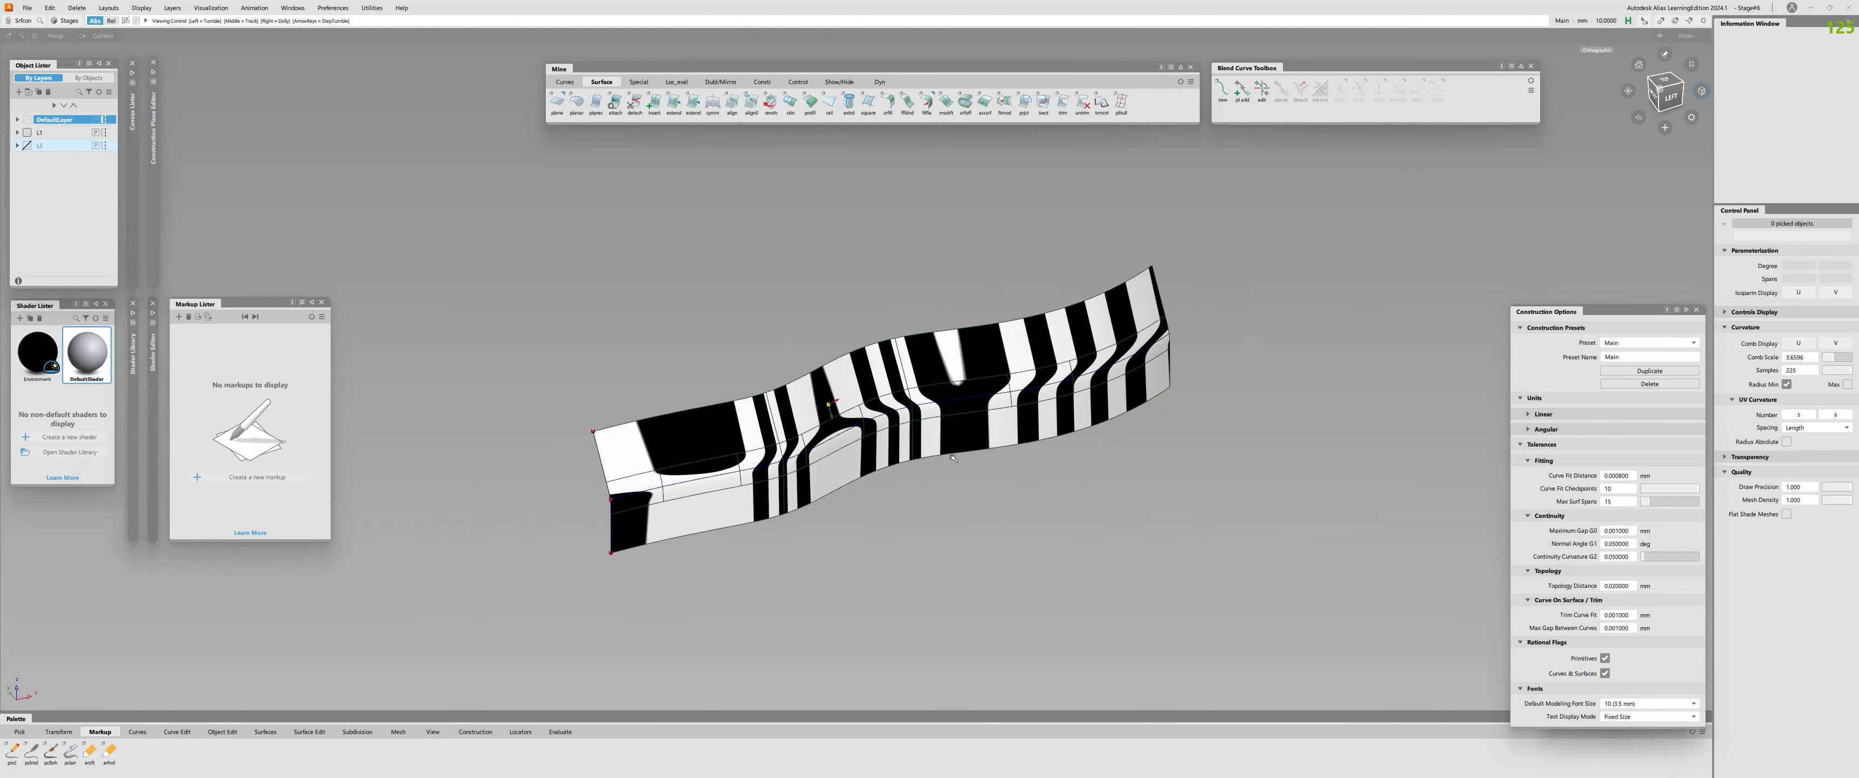
{"action": "right_click_drag", "start_coordinate": [953, 458], "coordinate": [909, 420], "text": "alt+shift"}
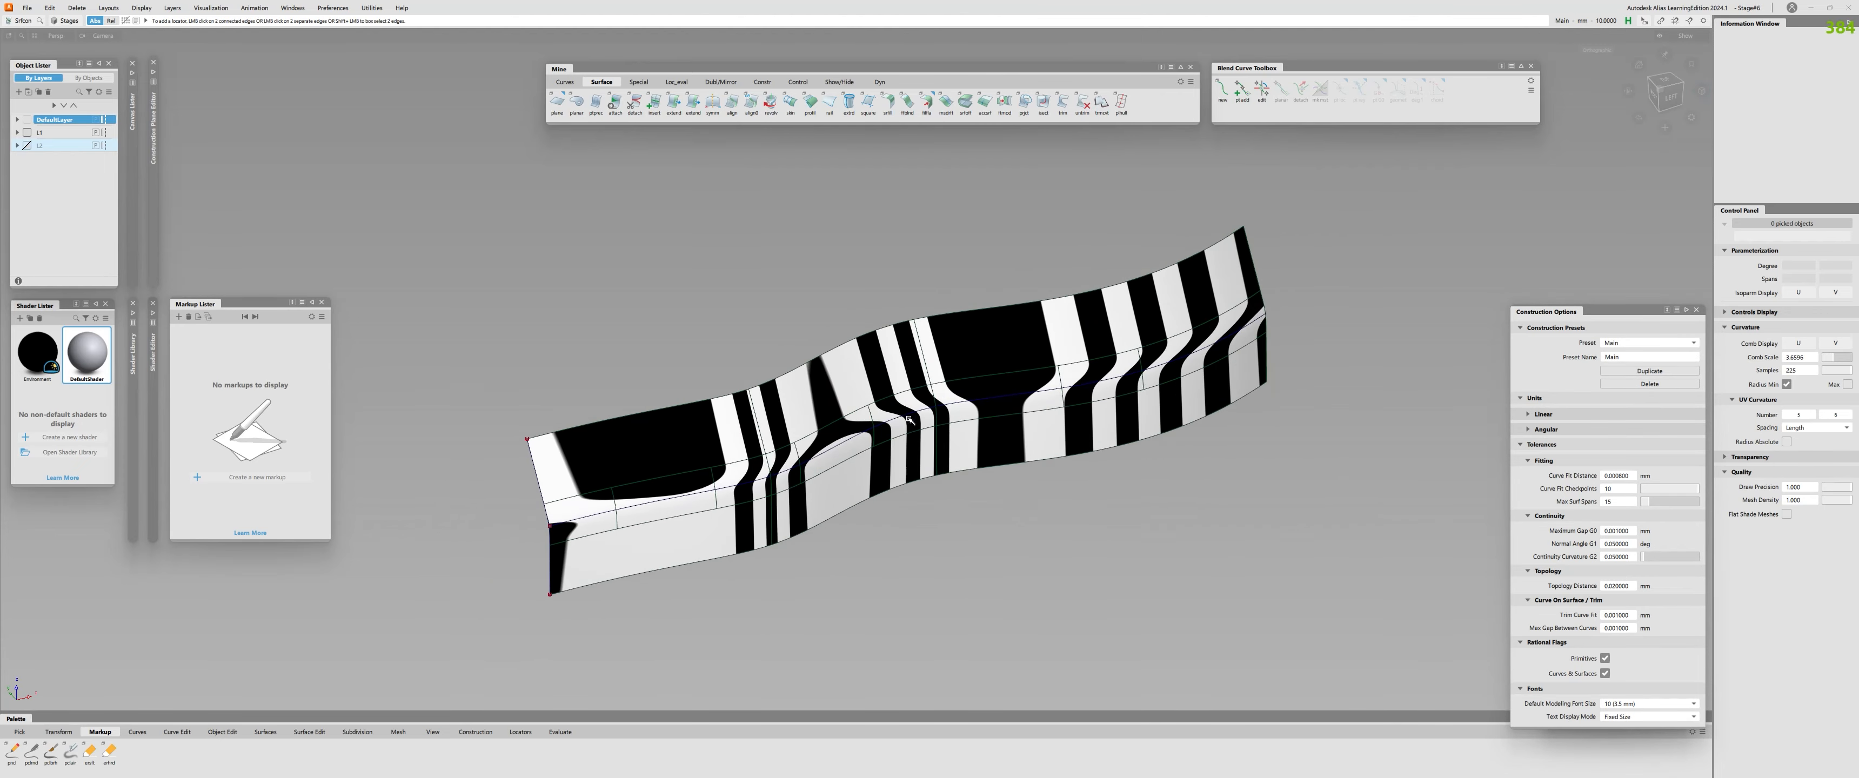
Collapse the construction options and replace the zebra stripes with plain shading on the surfaces.
{"action": "double_click", "coordinate": [1629, 311]}
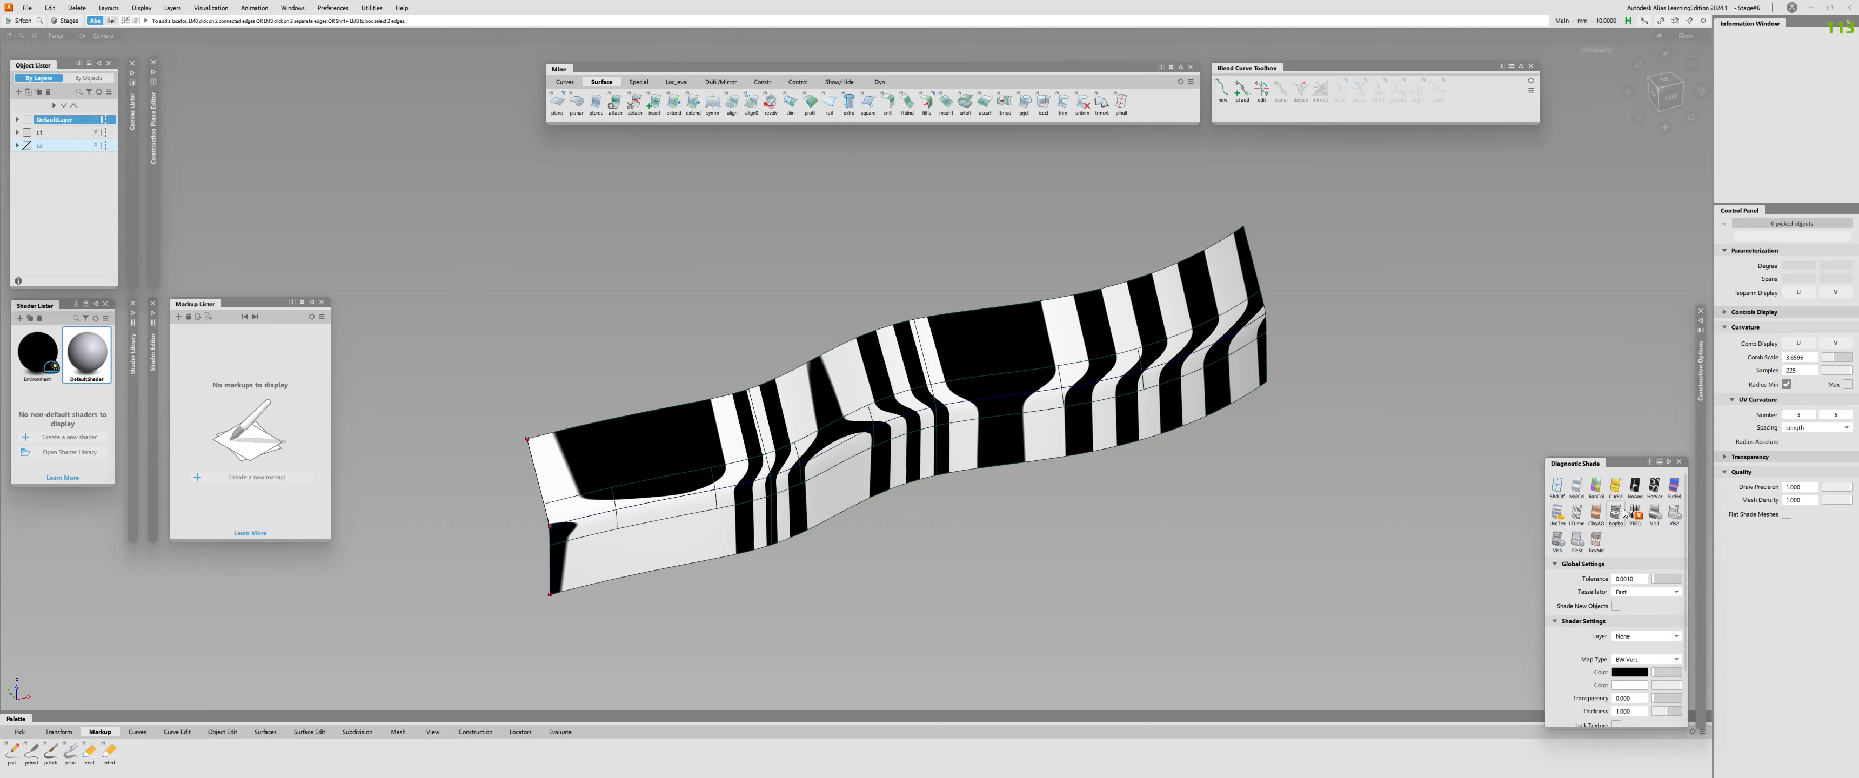
{"action": "left_click", "coordinate": [1556, 486]}
{"action": "right_click_drag", "start_coordinate": [969, 488], "coordinate": [1140, 462], "text": "alt+shift"}
{"action": "left_click_drag", "start_coordinate": [1140, 462], "coordinate": [707, 451], "text": "alt+shift"}
{"action": "middle_click_drag", "start_coordinate": [707, 451], "coordinate": [1098, 417], "text": "alt+shift"}
{"action": "right_click_drag", "start_coordinate": [1098, 417], "coordinate": [985, 469], "text": "alt+shift"}
{"action": "left_click_drag", "start_coordinate": [985, 469], "coordinate": [859, 448], "text": "alt+shift"}
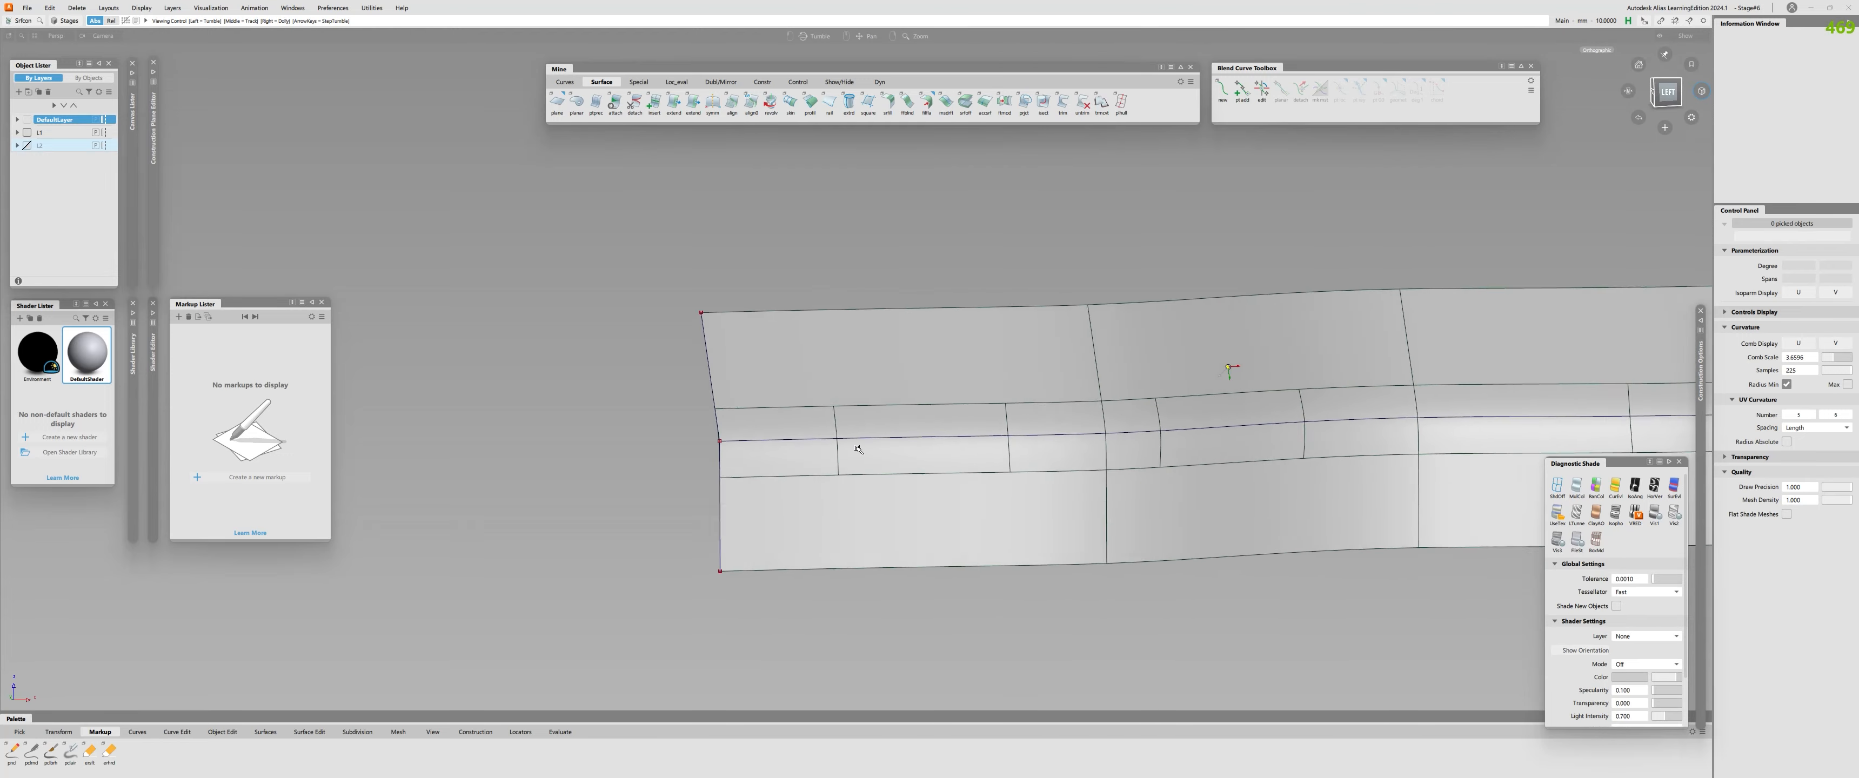
{"action": "right_click_drag", "start_coordinate": [858, 448], "coordinate": [793, 451], "text": "alt+shift"}
Query the fillet surface's history to review its fillet settings.
{"action": "key", "text": "q"}
{"action": "left_click", "coordinate": [1051, 411]}
{"action": "middle_click_drag", "start_coordinate": [1112, 394], "coordinate": [819, 442], "text": "alt+shift"}
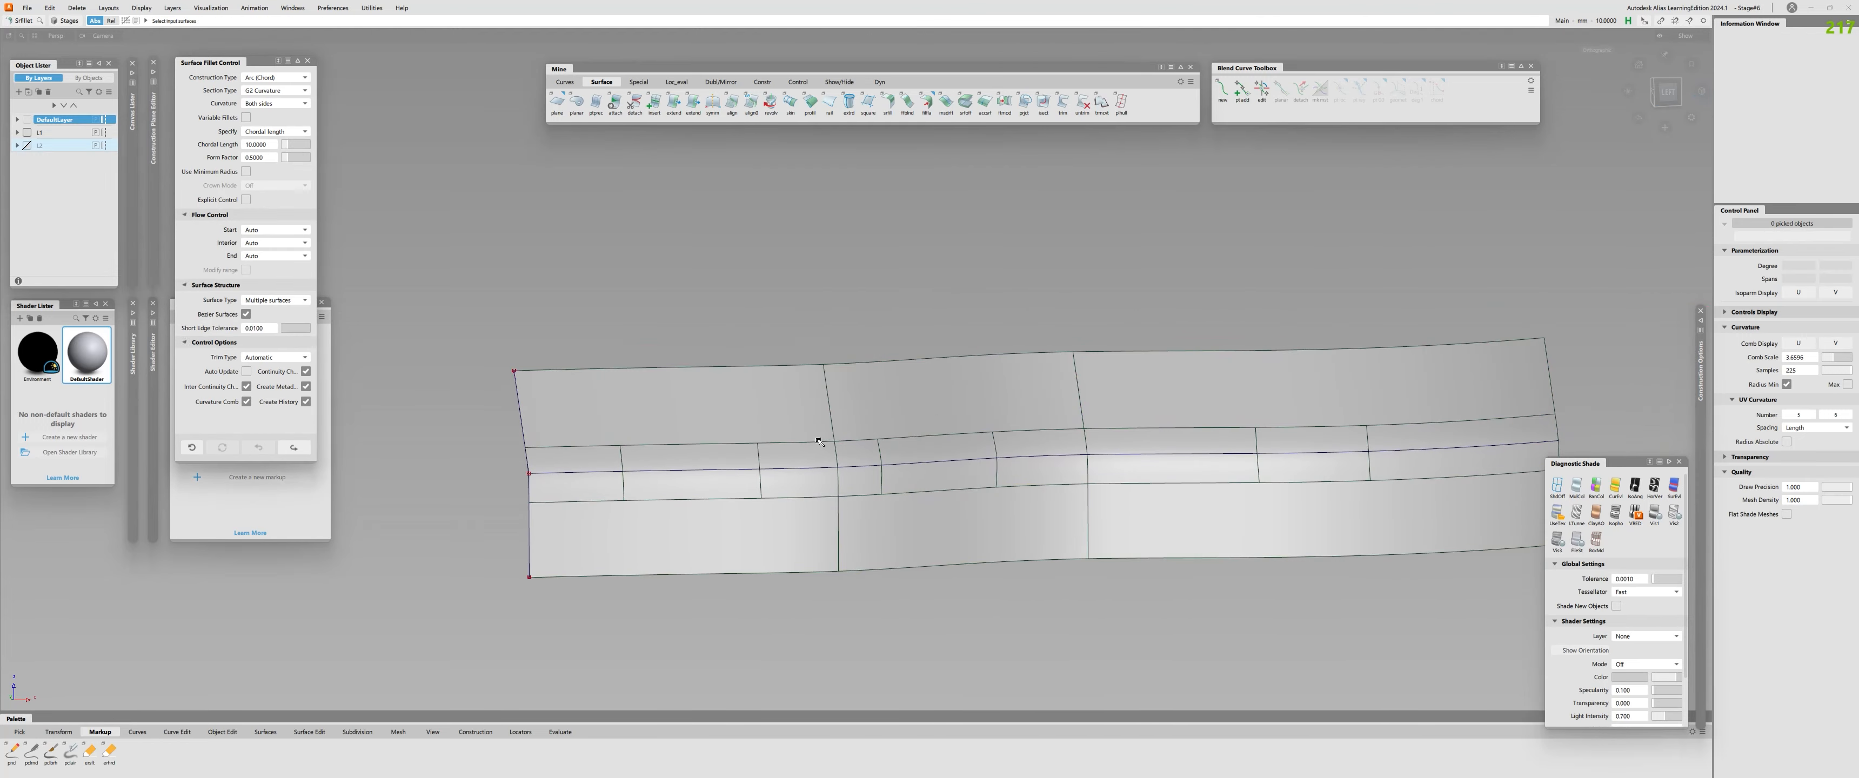
Pick the upper profile surfaces and display their control vertices.
{"action": "left_click_drag", "start_coordinate": [759, 380], "coordinate": [772, 419], "text": "ctrl+shift"}
{"action": "left_click", "coordinate": [774, 419]}
{"action": "left_click", "coordinate": [966, 399]}
{"action": "left_click", "coordinate": [1165, 426]}
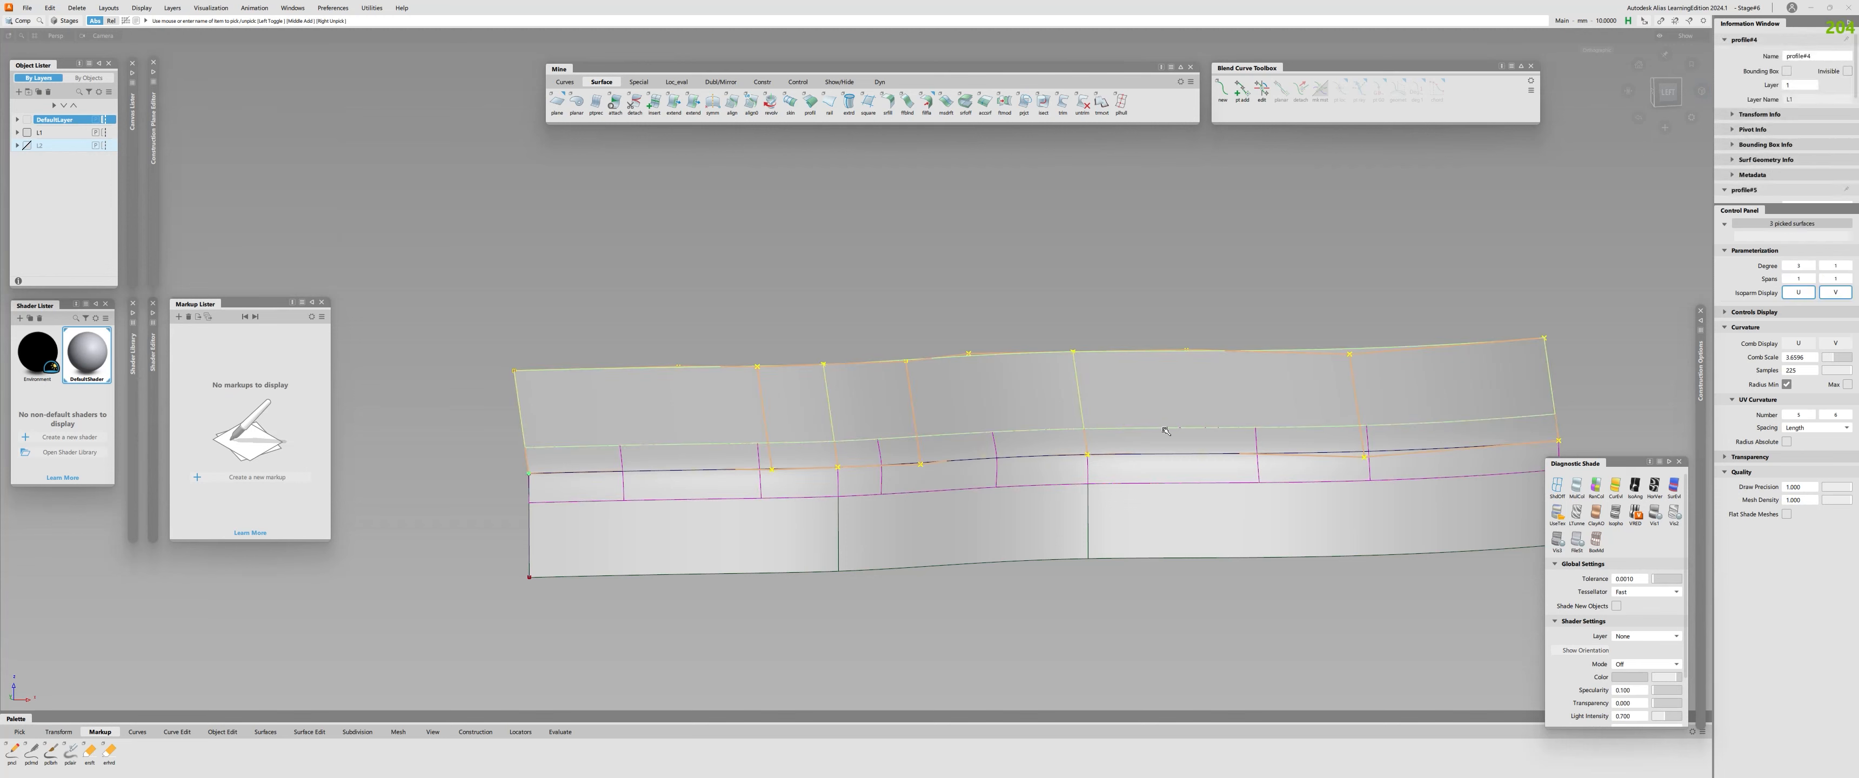
Query the upper profile surface's history to review its Profile settings and source curve.
{"action": "key", "text": "q"}
{"action": "left_click", "coordinate": [632, 387]}
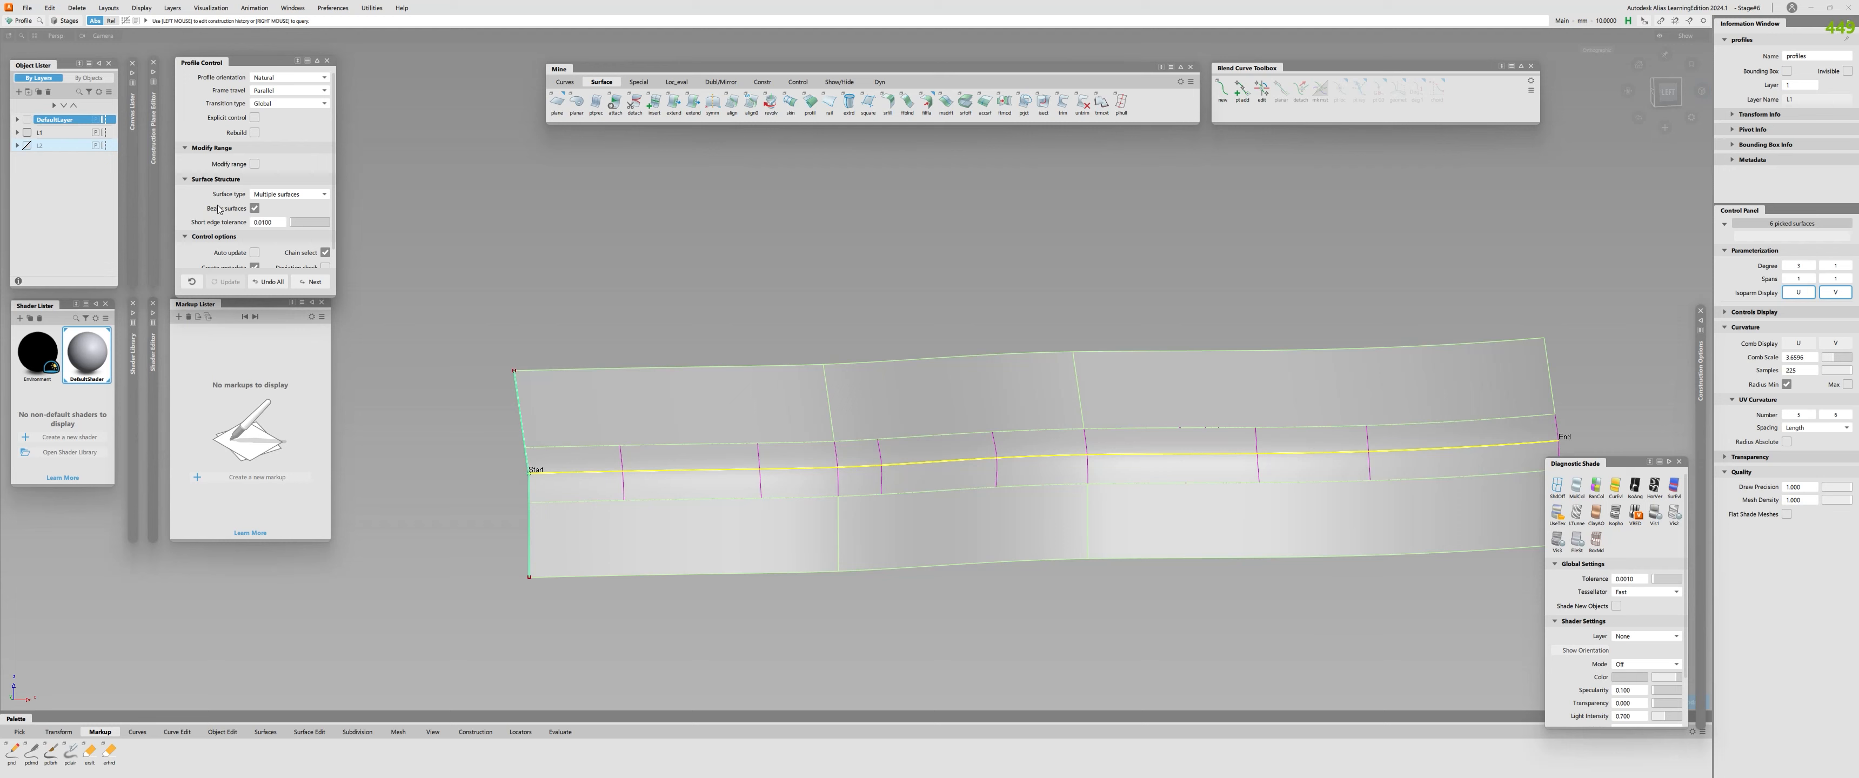
{"action": "mouse_move", "coordinate": [497, 382]}
{"action": "left_mouse_down", "text": "alt+shift"}
{"action": "mouse_move", "coordinate": [858, 488]}
{"action": "mouse_move", "coordinate": [694, 385]}
{"action": "left_mouse_up", "text": "alt+shift"}
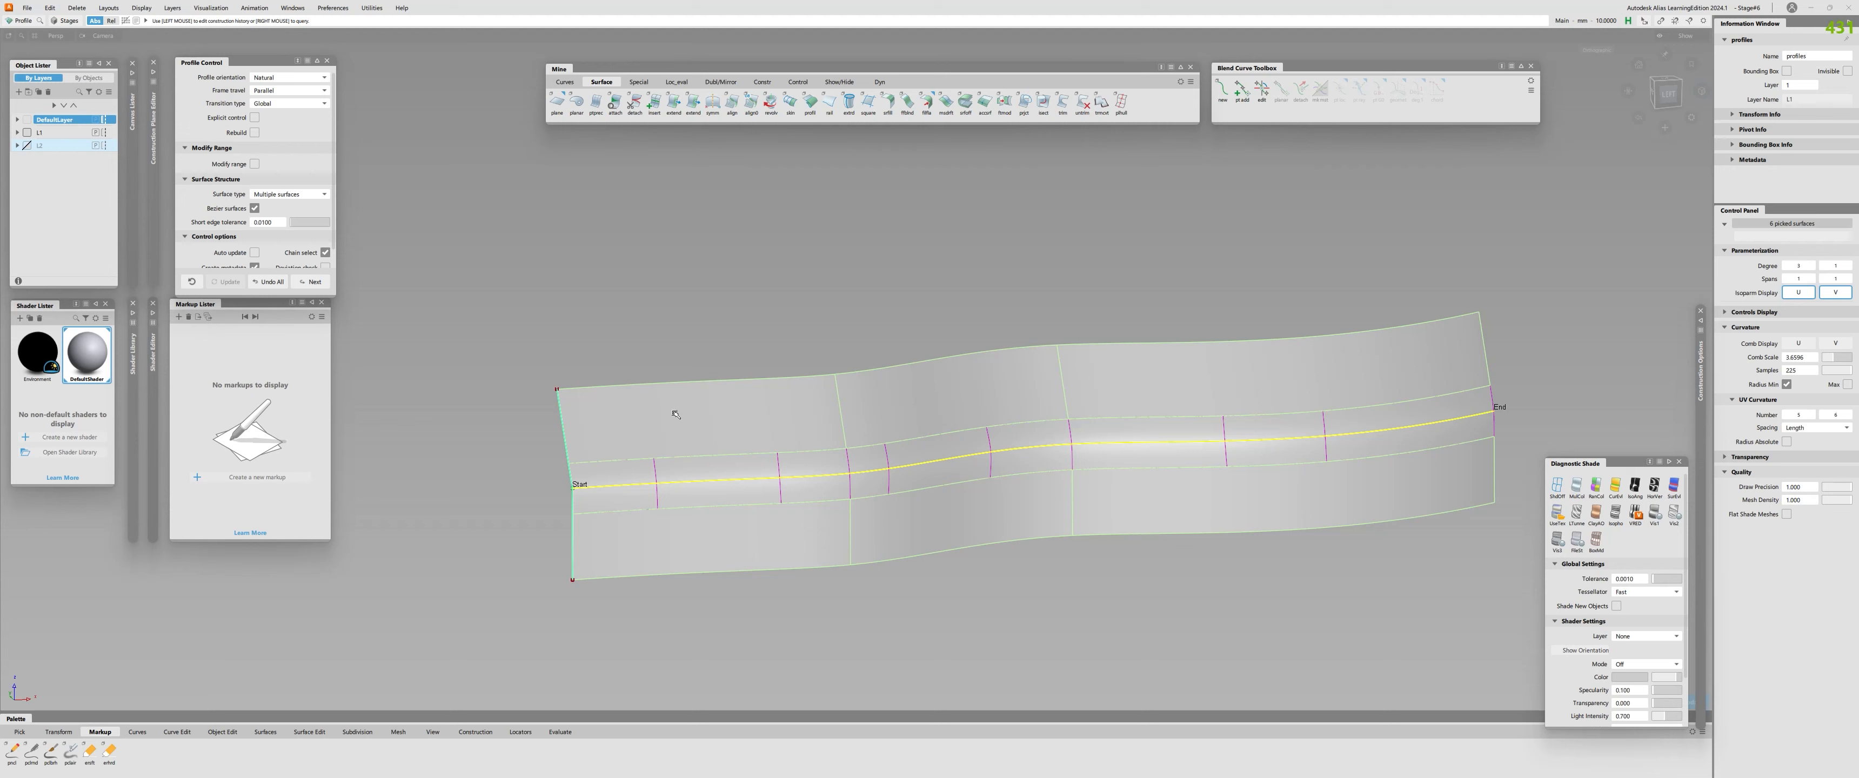
{"action": "right_click_drag", "start_coordinate": [750, 413], "coordinate": [678, 413], "text": "alt+shift"}
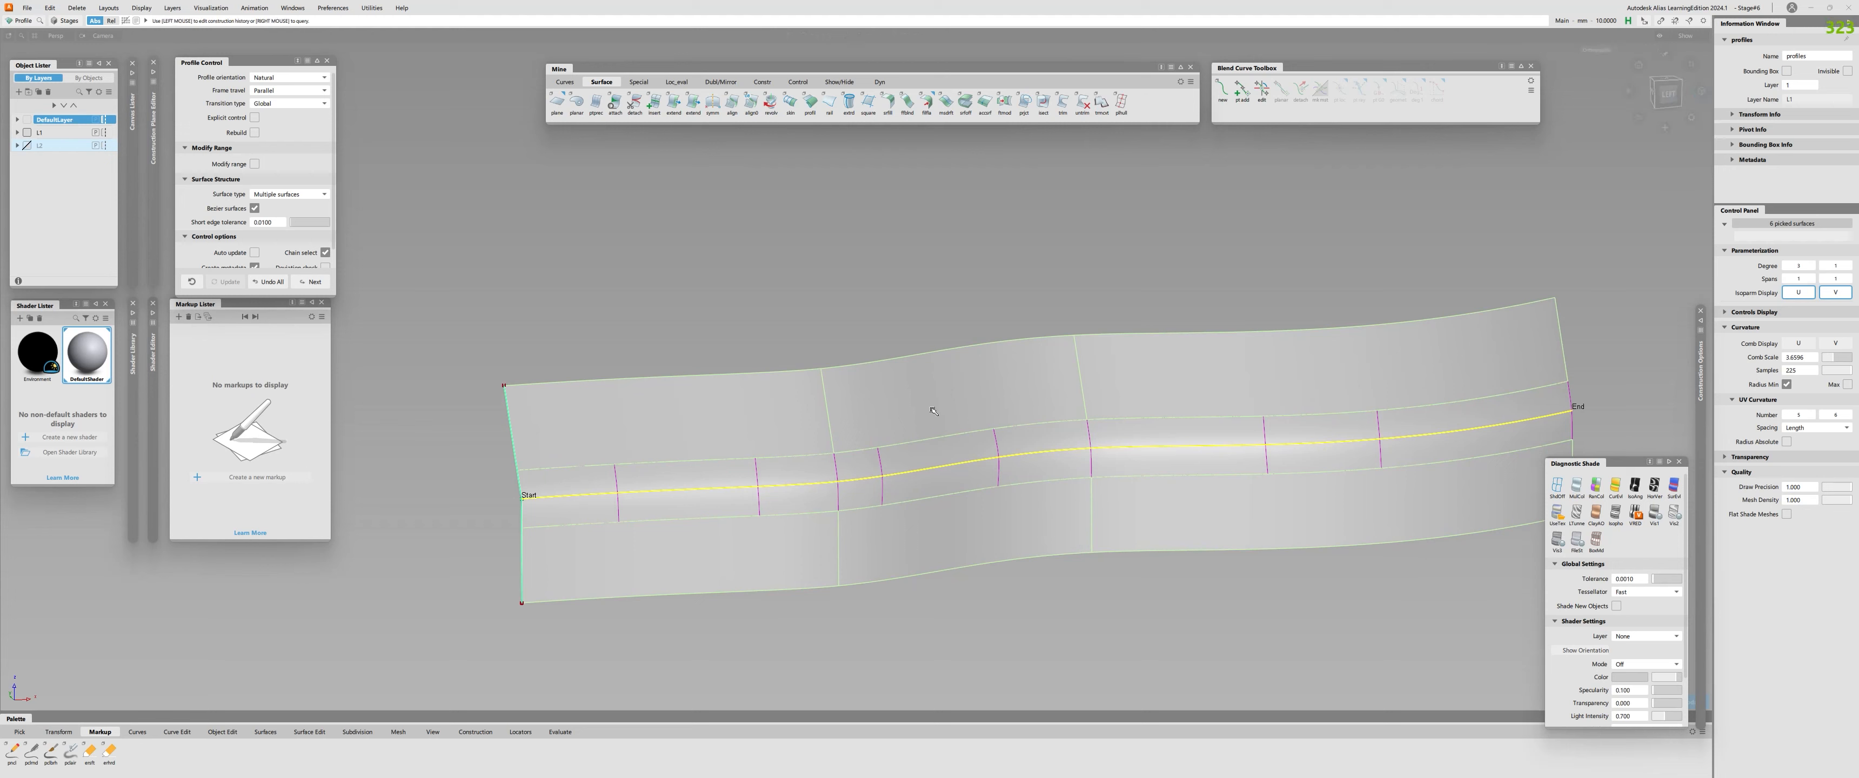
{"action": "left_click_drag", "start_coordinate": [869, 386], "coordinate": [635, 422], "text": "ctrl+shift"}
Display the CVs and hulls of all three upper profile surfaces, and clear the selection.
{"action": "left_click", "coordinate": [747, 423]}
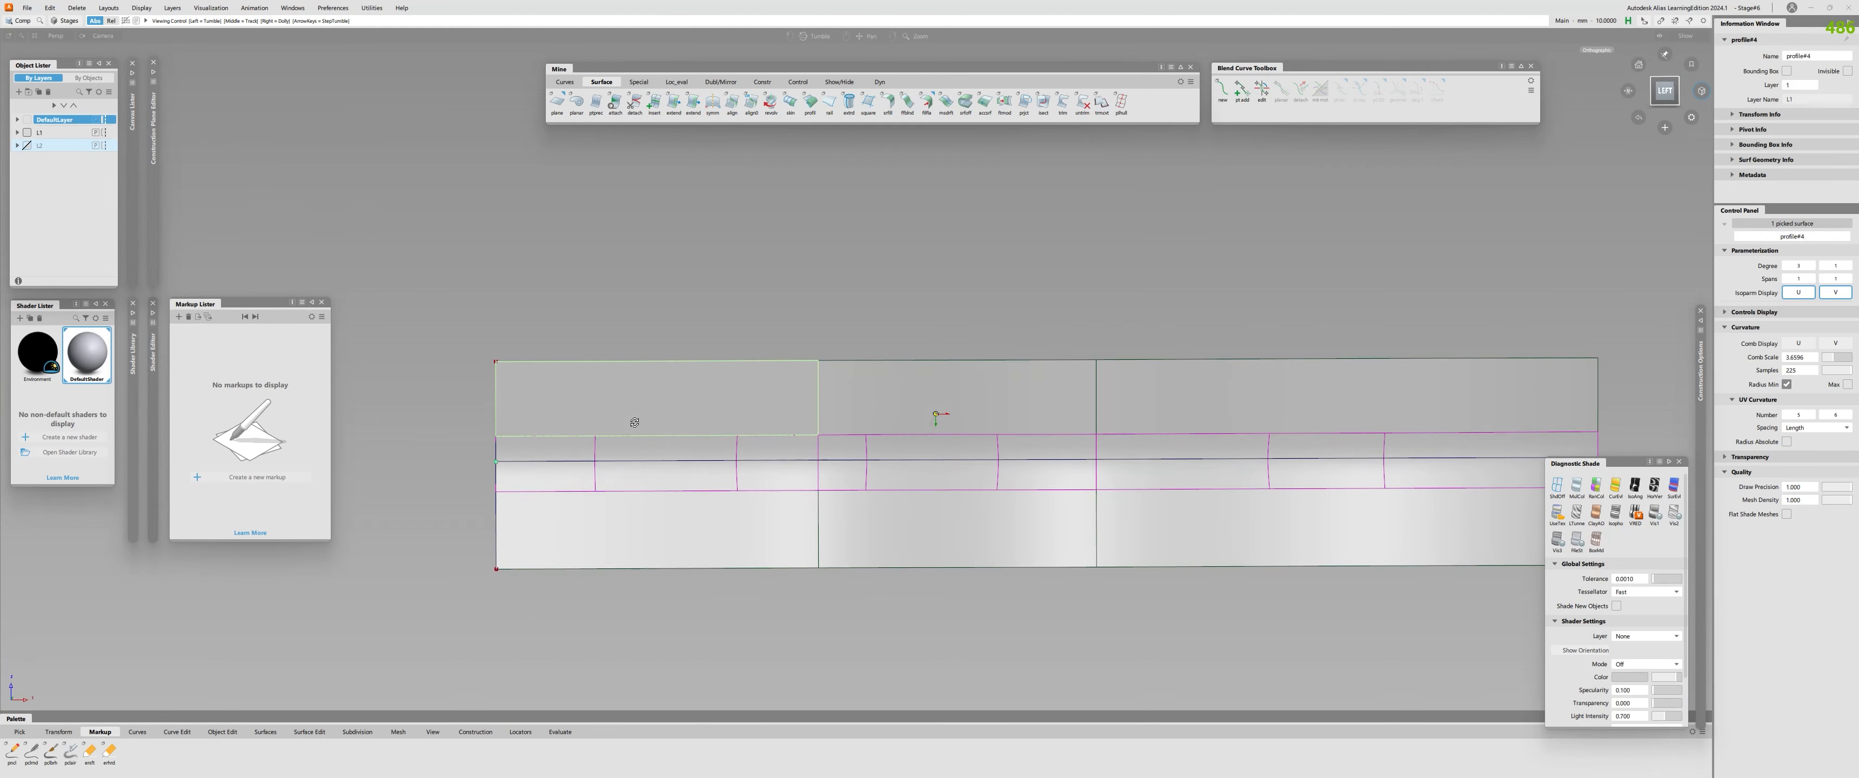
{"action": "left_click", "coordinate": [925, 416], "text": "shift"}
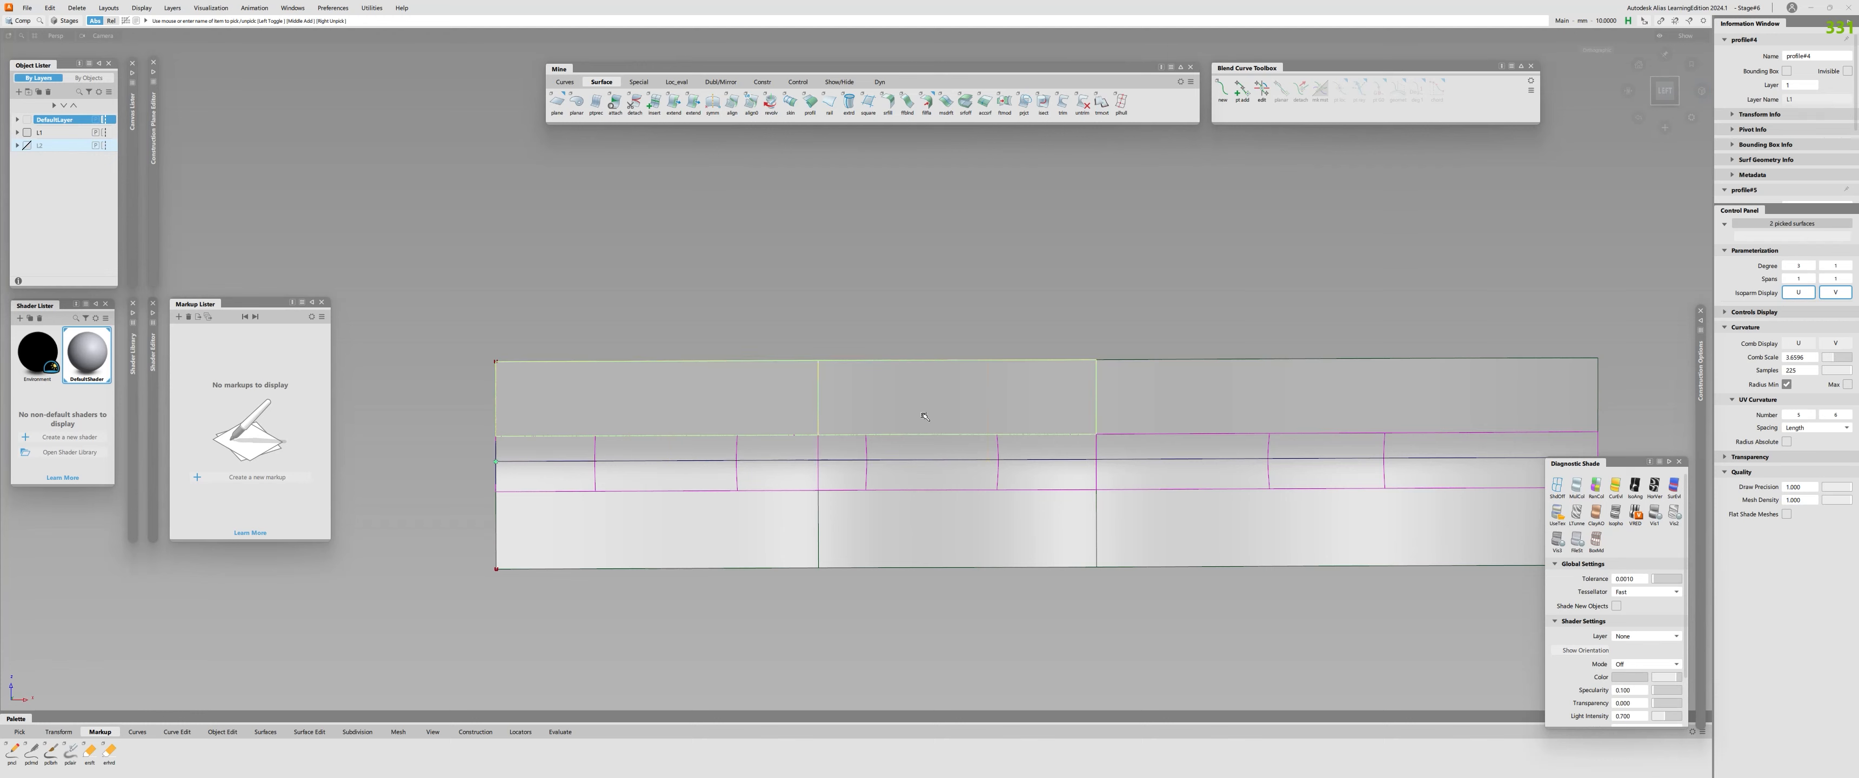
{"action": "left_click", "coordinate": [925, 417]}
{"action": "left_click", "coordinate": [746, 395]}
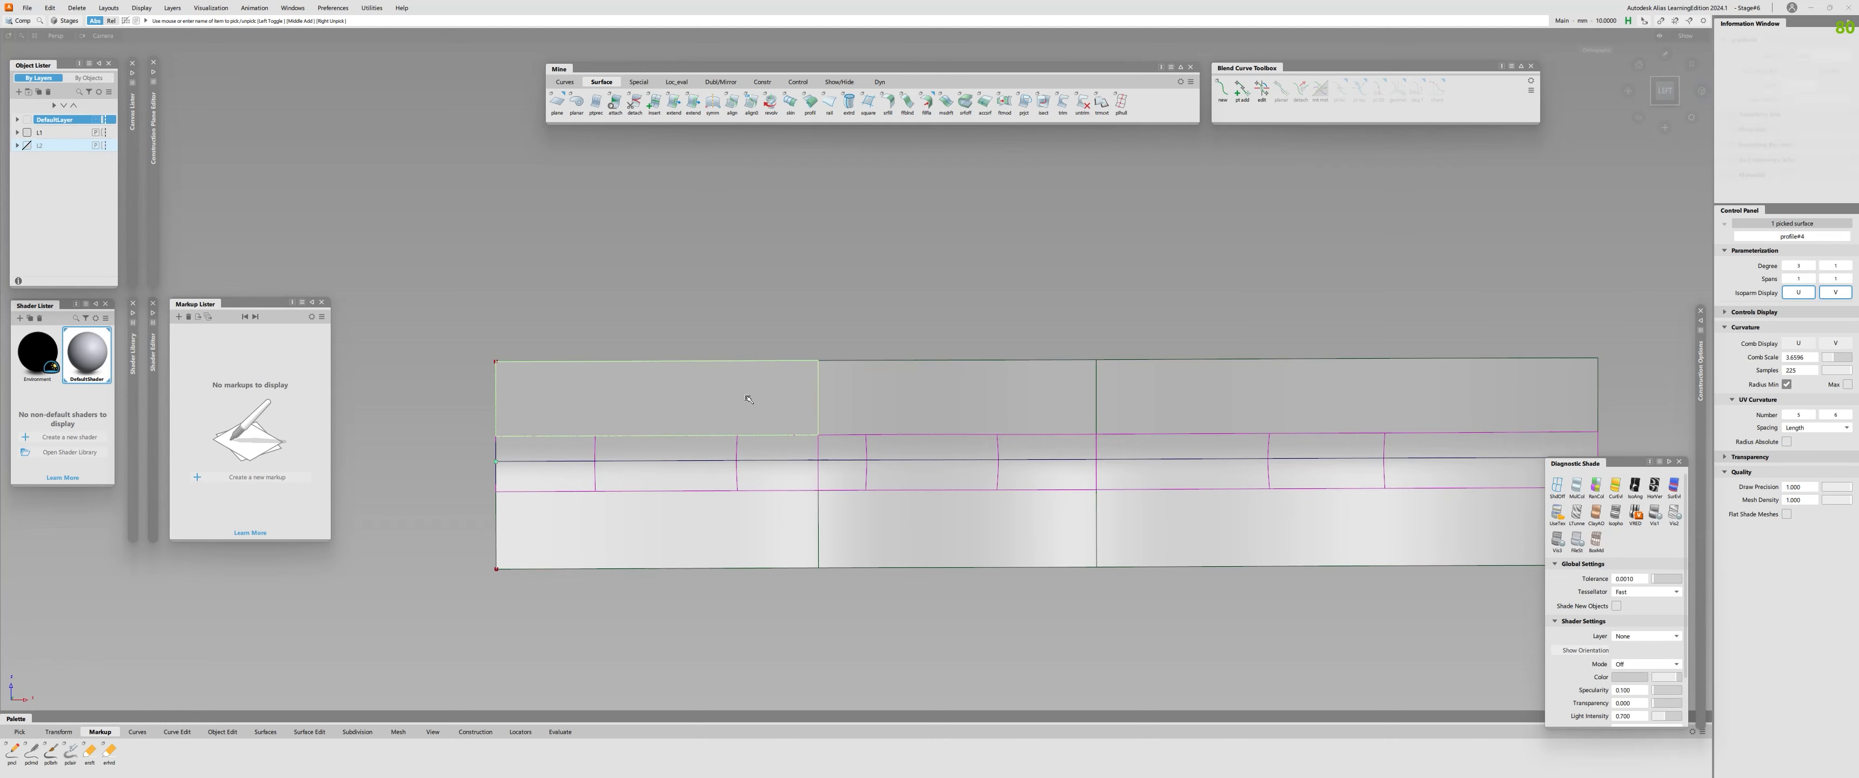
{"action": "left_click_drag", "start_coordinate": [844, 411], "coordinate": [944, 457], "text": "alt+shift"}
{"action": "left_click", "coordinate": [901, 409]}
{"action": "left_click_drag", "start_coordinate": [901, 409], "coordinate": [834, 518], "text": "ctrl+shift"}
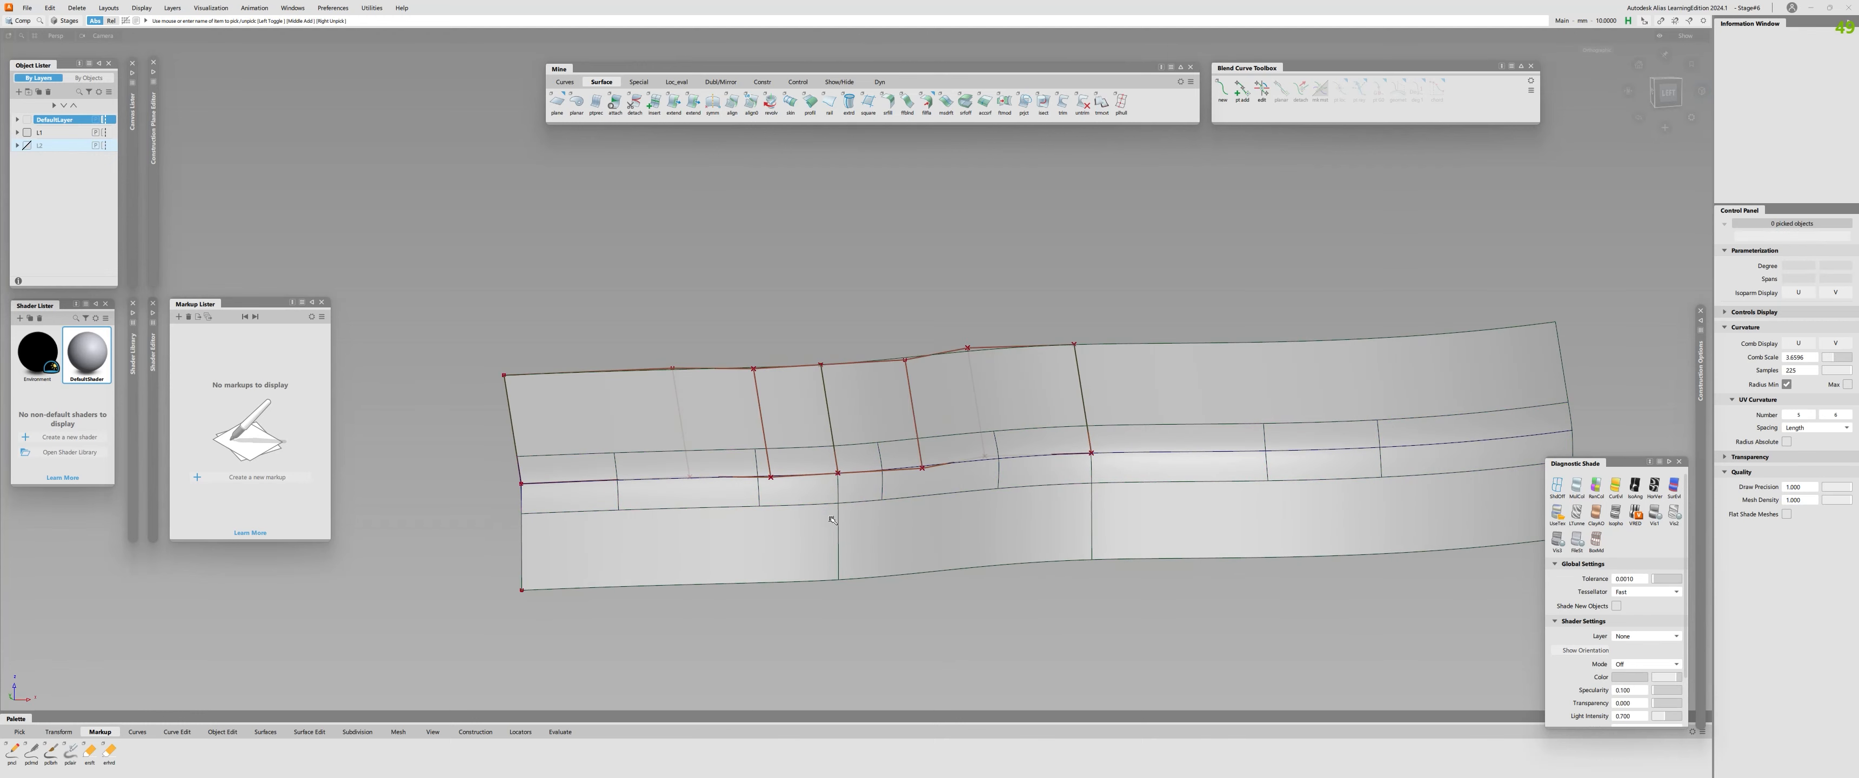
{"action": "left_click", "coordinate": [1172, 390]}
{"action": "left_click_drag", "start_coordinate": [1172, 390], "coordinate": [1140, 464], "text": "ctrl+shift"}
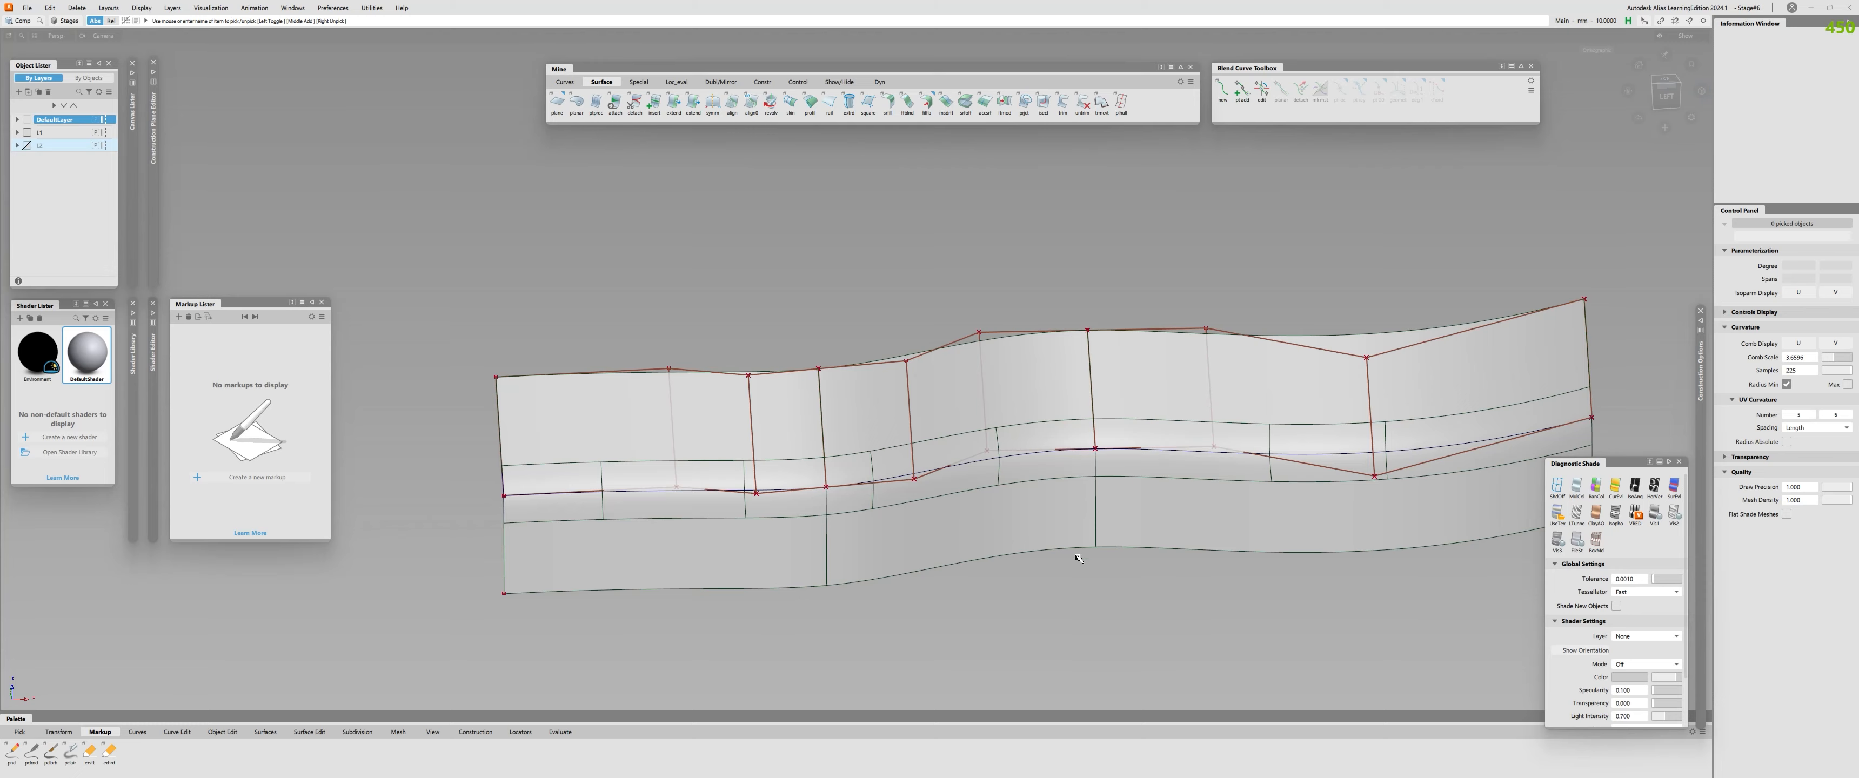
Pick the three upper profile surfaces, hide their control vertices and hulls, and clear the selection.
{"action": "left_click_drag", "start_coordinate": [860, 495], "coordinate": [1254, 421], "text": "alt+shift"}
{"action": "left_click", "coordinate": [743, 429]}
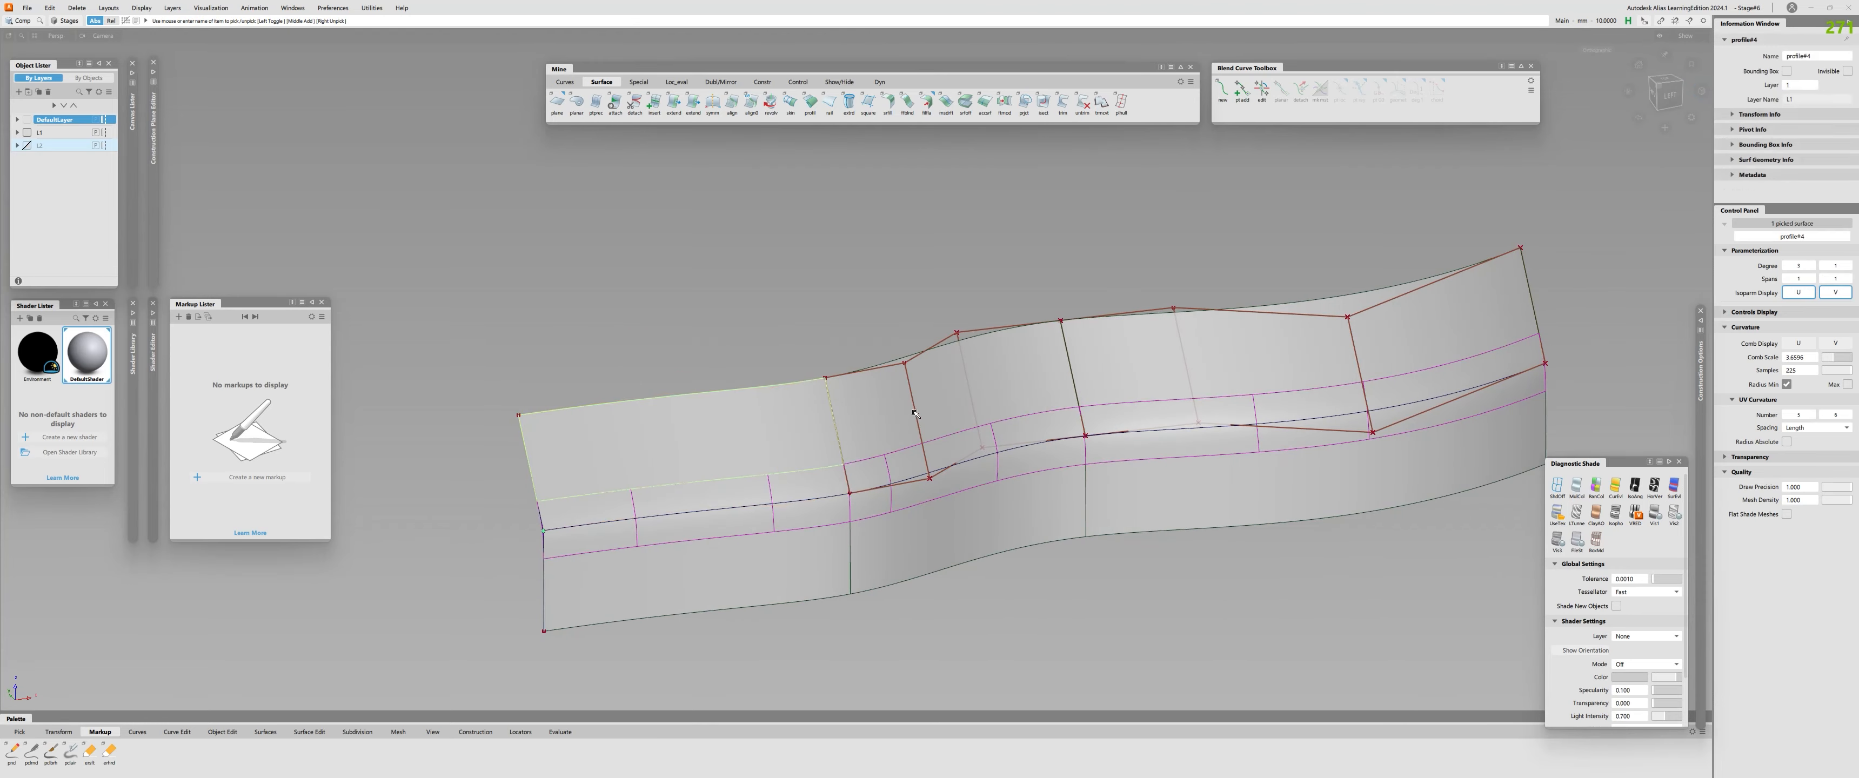
{"action": "left_click", "coordinate": [951, 396]}
{"action": "left_click", "coordinate": [1160, 370]}
{"action": "left_click_drag", "start_coordinate": [1161, 370], "coordinate": [1163, 456], "text": "ctrl+shift"}
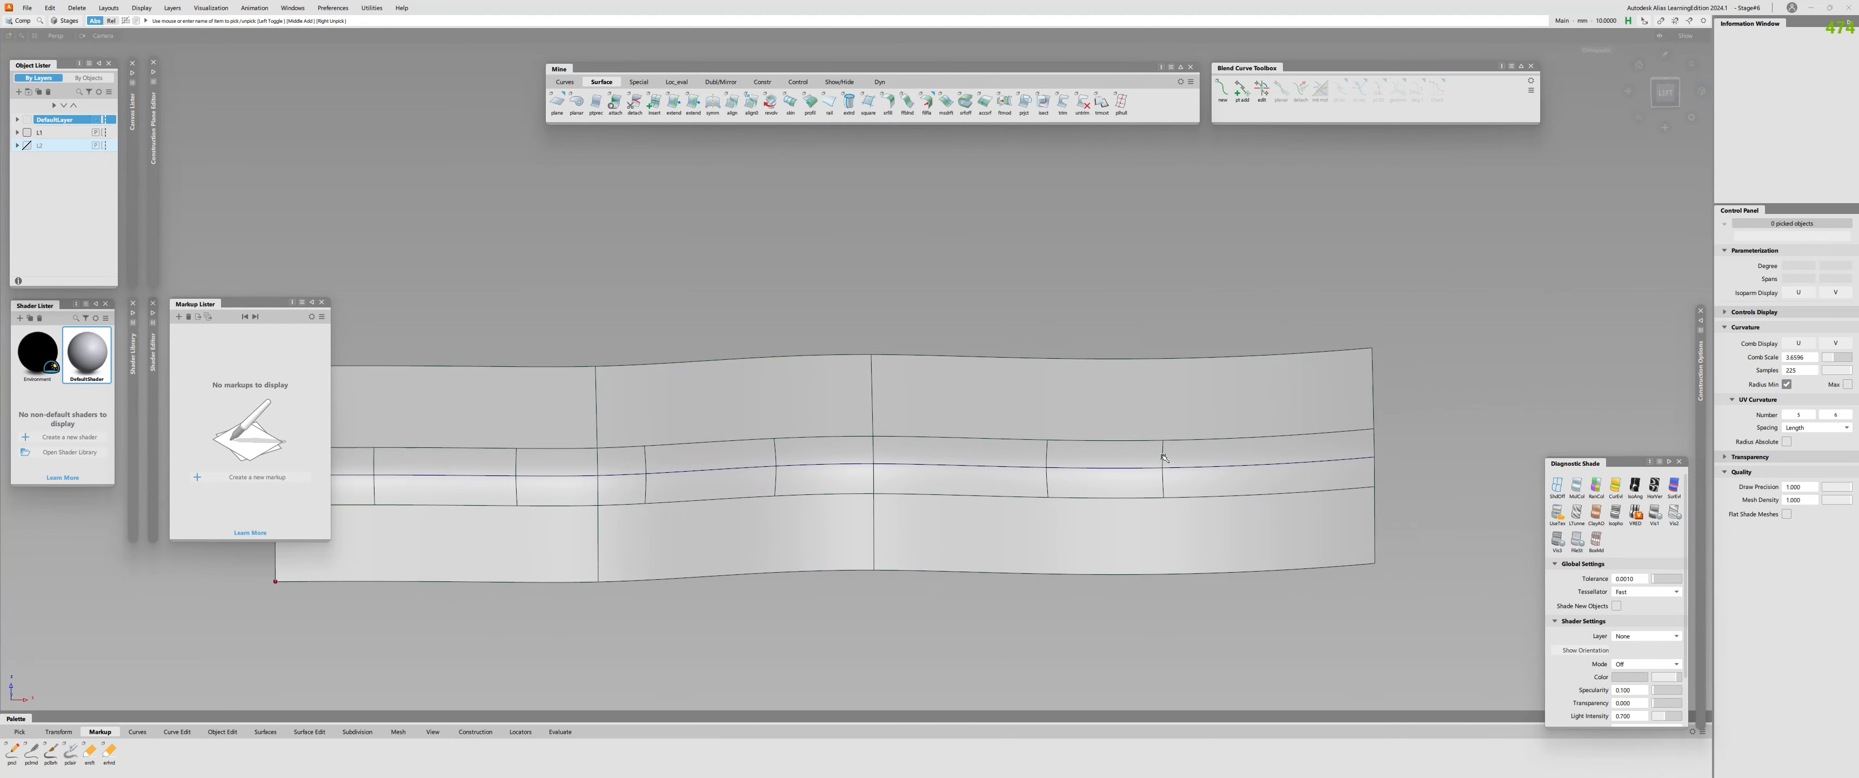
Query the fillet surface's history to review its G2 Curvature and chordal length settings, and clear the selection.
{"action": "double_click", "coordinate": [1162, 455]}
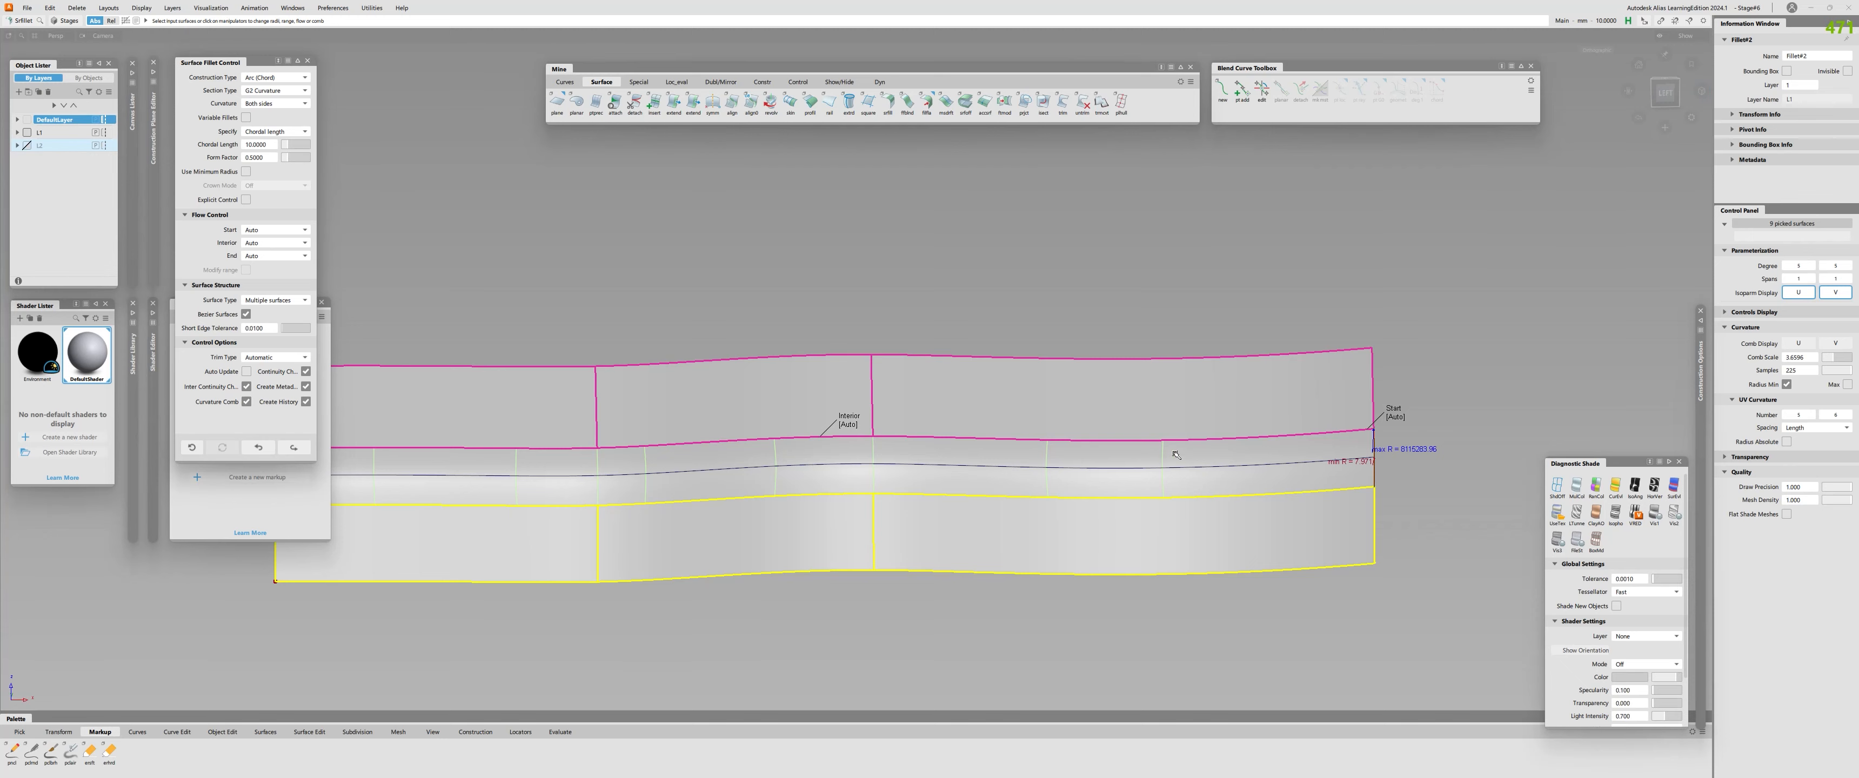
{"action": "left_click_drag", "start_coordinate": [1228, 458], "coordinate": [1113, 508], "text": "alt+shift"}
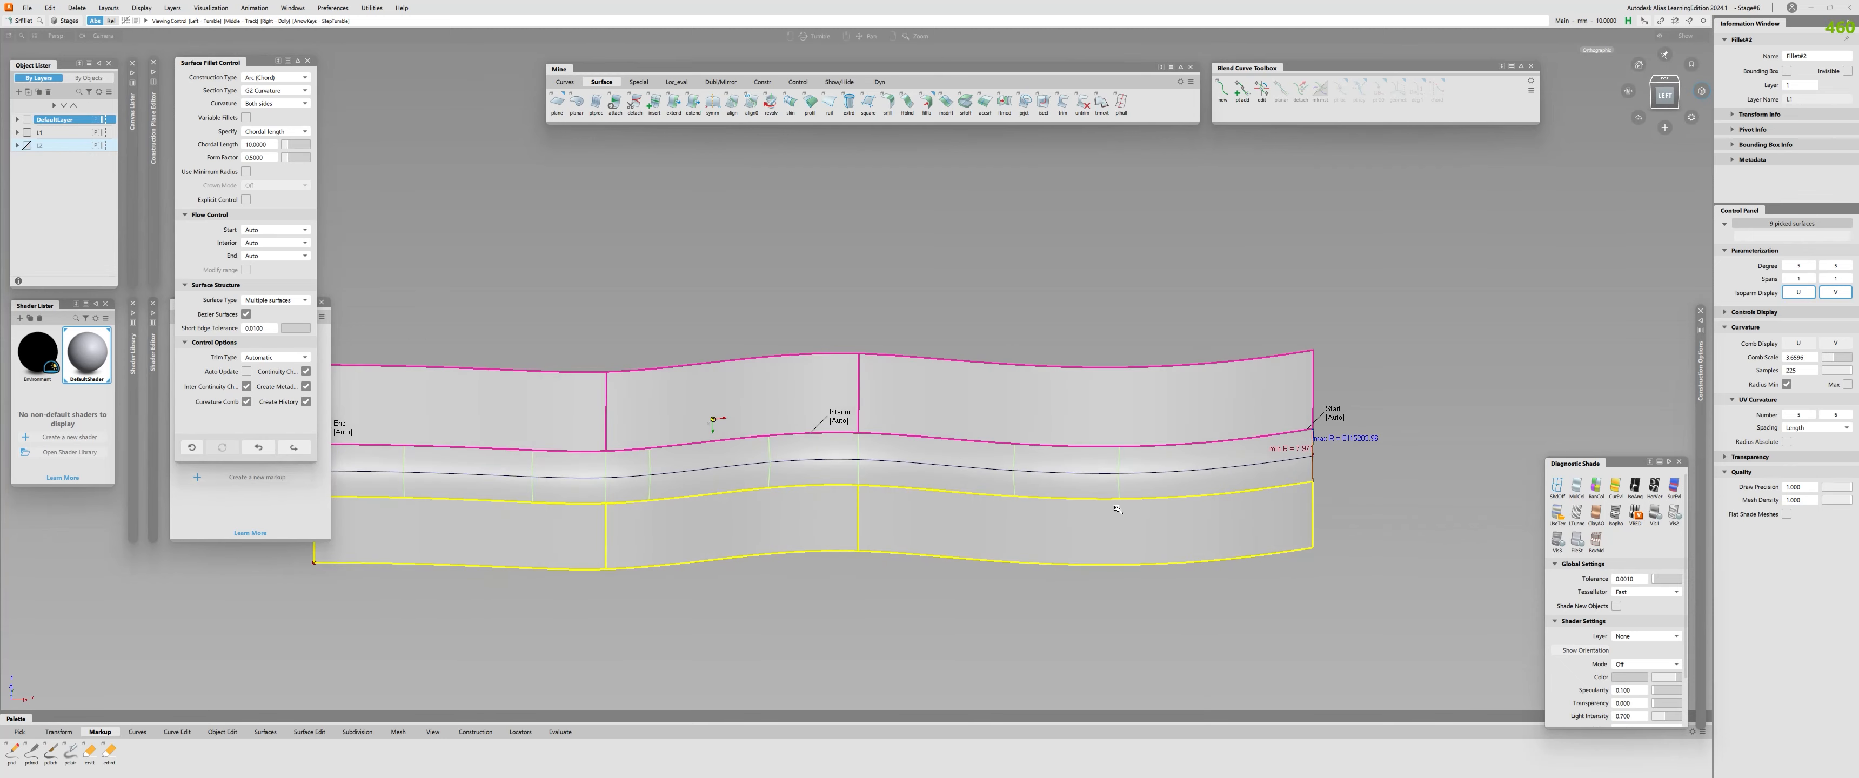
{"action": "middle_click_drag", "start_coordinate": [707, 507], "coordinate": [1099, 511], "text": "alt+shift"}
{"action": "mouse_move", "coordinate": [777, 487]}
{"action": "left_mouse_down", "text": "alt+shift"}
{"action": "mouse_move", "coordinate": [754, 522]}
{"action": "mouse_move", "coordinate": [1228, 455]}
{"action": "mouse_move", "coordinate": [750, 498]}
{"action": "left_mouse_up", "text": "alt+shift"}
{"action": "key", "text": "Escape"}
{"action": "middle_click_drag", "start_coordinate": [1269, 506], "coordinate": [629, 495], "text": "alt+shift"}
{"action": "left_click_drag", "start_coordinate": [816, 494], "coordinate": [869, 482], "text": "alt+shift"}
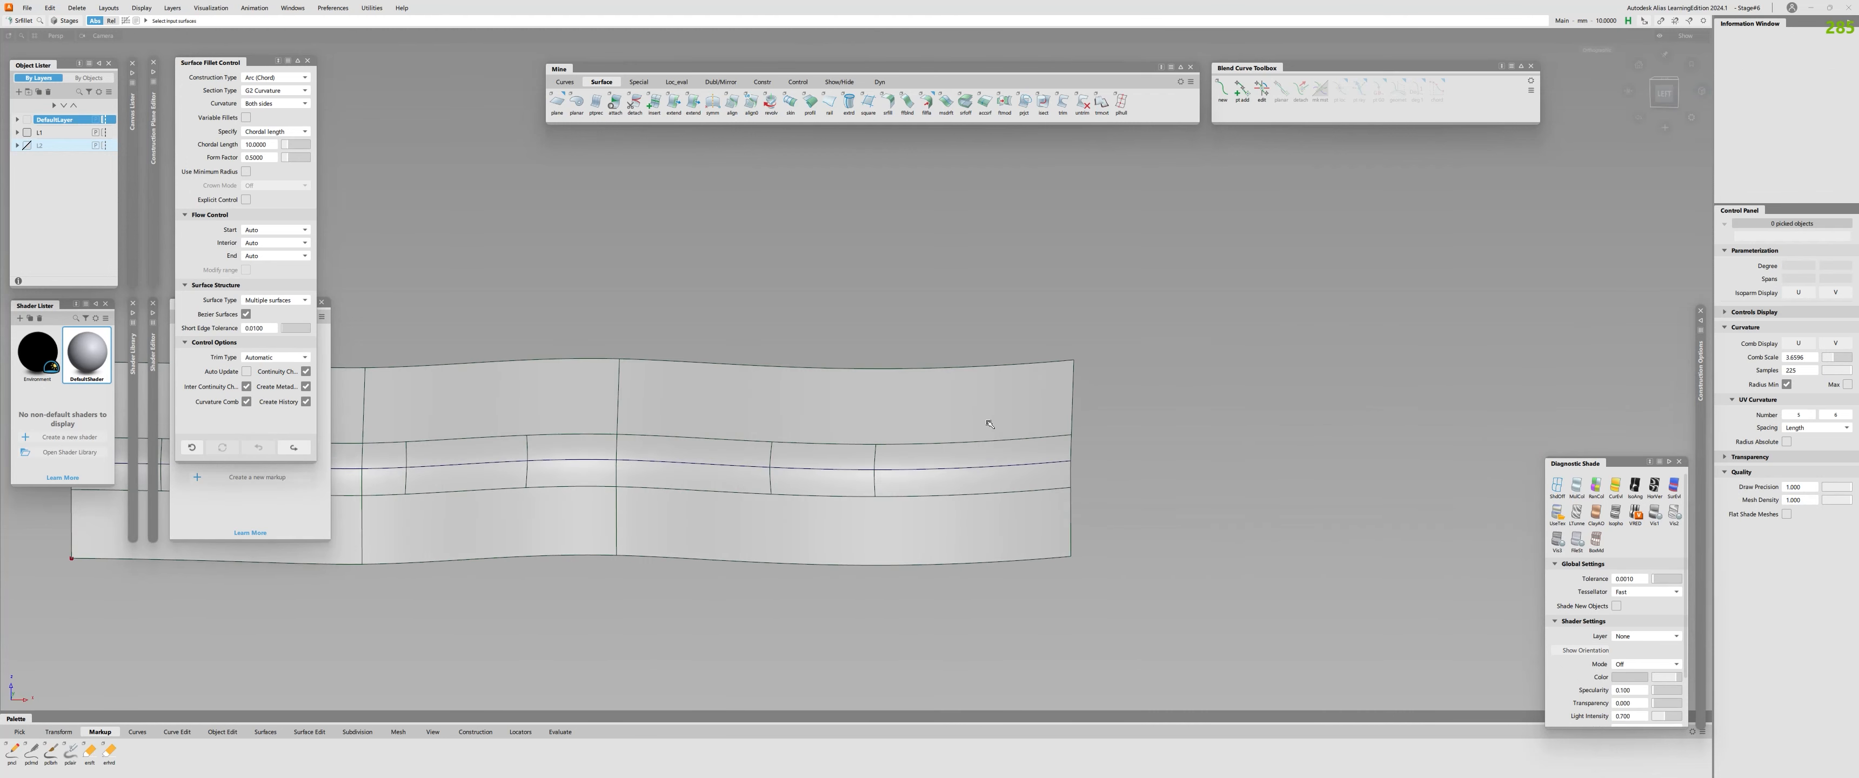
Query the upper profile surface's history to review its Profile settings, and exit the history edit.
{"action": "left_click", "coordinate": [991, 384]}
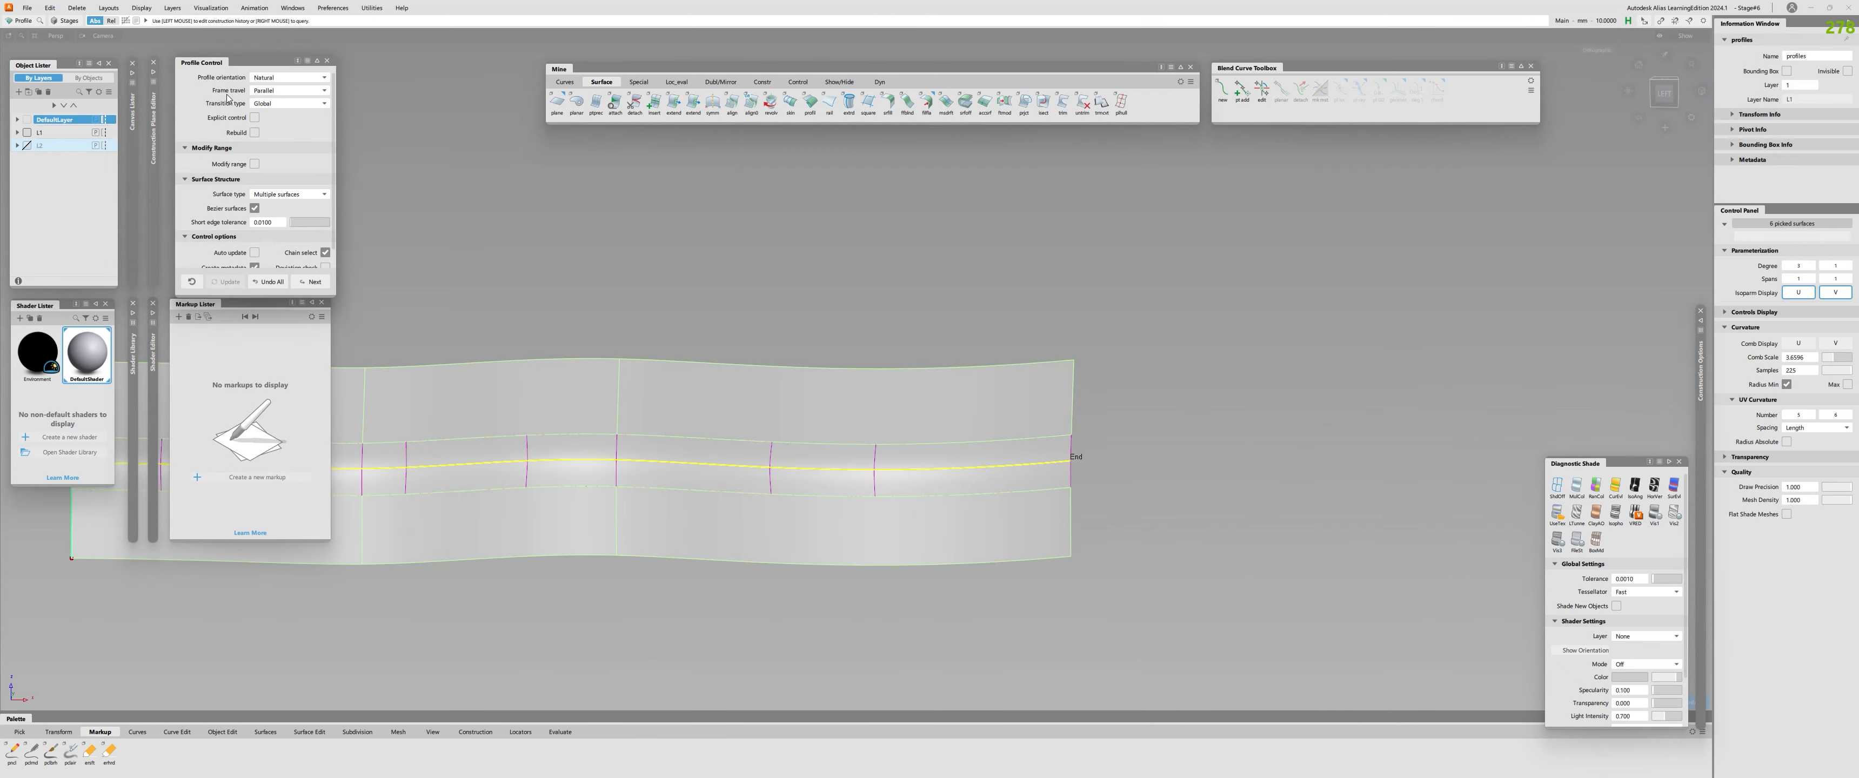
{"action": "left_click_drag", "start_coordinate": [931, 490], "coordinate": [942, 531], "text": "alt+shift"}
{"action": "key", "text": "Escape"}
Examine how the fillet pieces line up with the upper and lower profile surfaces from several viewing angles.
{"action": "right_click_drag", "start_coordinate": [971, 527], "coordinate": [895, 530], "text": "alt+shift"}
{"action": "left_click_drag", "start_coordinate": [917, 527], "coordinate": [895, 498], "text": "alt+shift"}
{"action": "middle_click_drag", "start_coordinate": [790, 544], "coordinate": [1224, 544], "text": "alt+shift"}
{"action": "left_click_drag", "start_coordinate": [958, 501], "coordinate": [931, 469], "text": "alt+shift"}
{"action": "right_click_drag", "start_coordinate": [891, 473], "coordinate": [934, 473], "text": "alt+shift"}
{"action": "left_click_drag", "start_coordinate": [933, 473], "coordinate": [929, 507], "text": "alt+shift"}
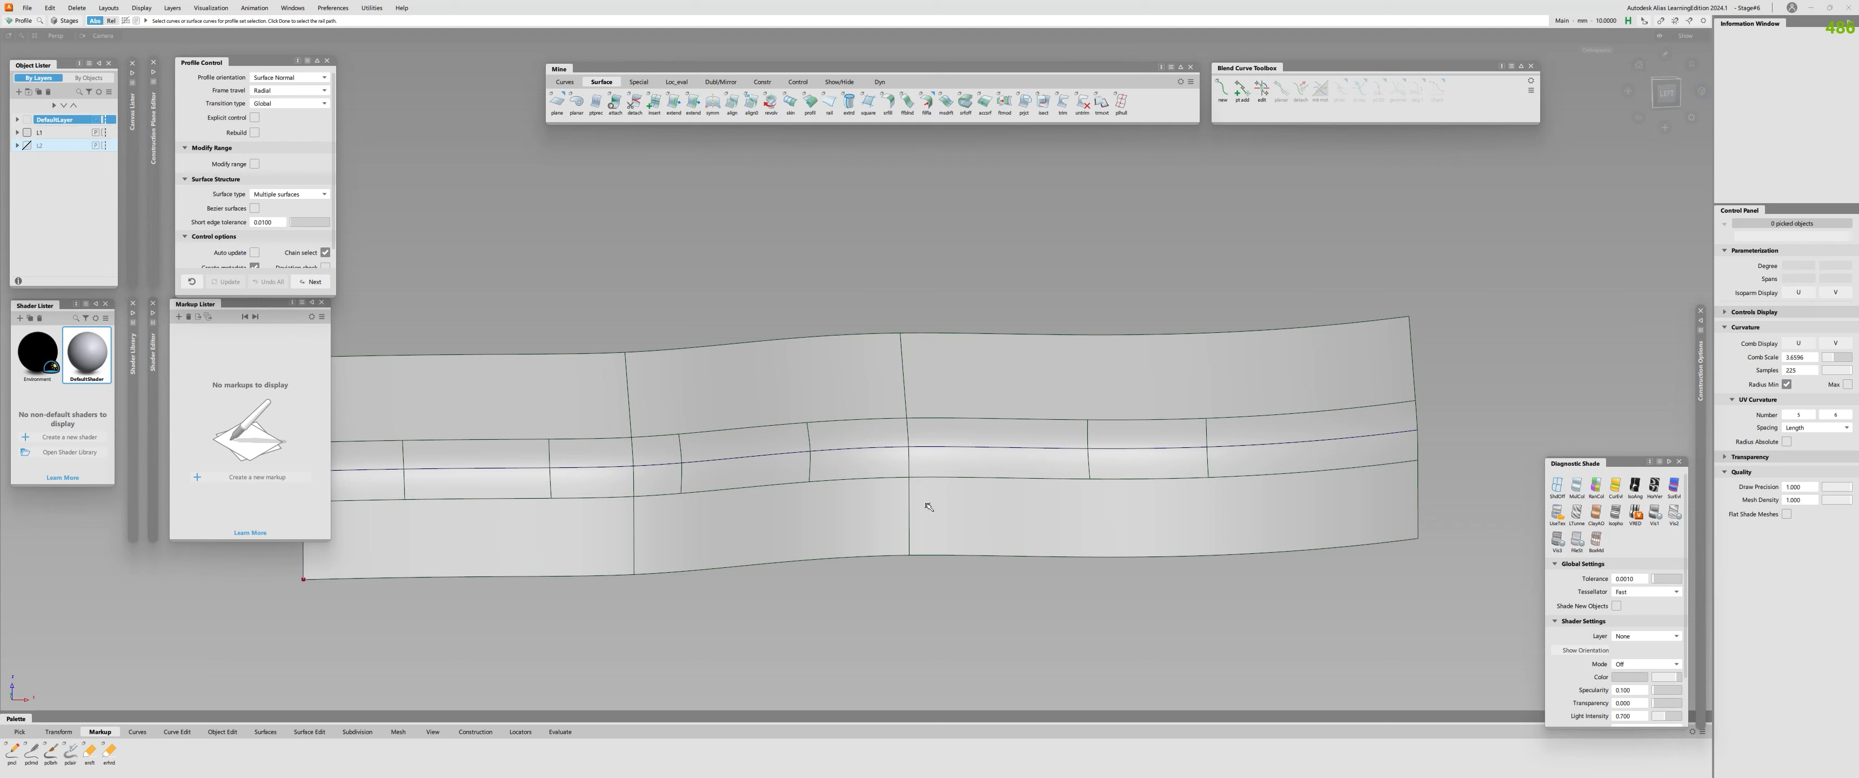
{"action": "right_click_drag", "start_coordinate": [1007, 499], "coordinate": [962, 502], "text": "alt+shift"}
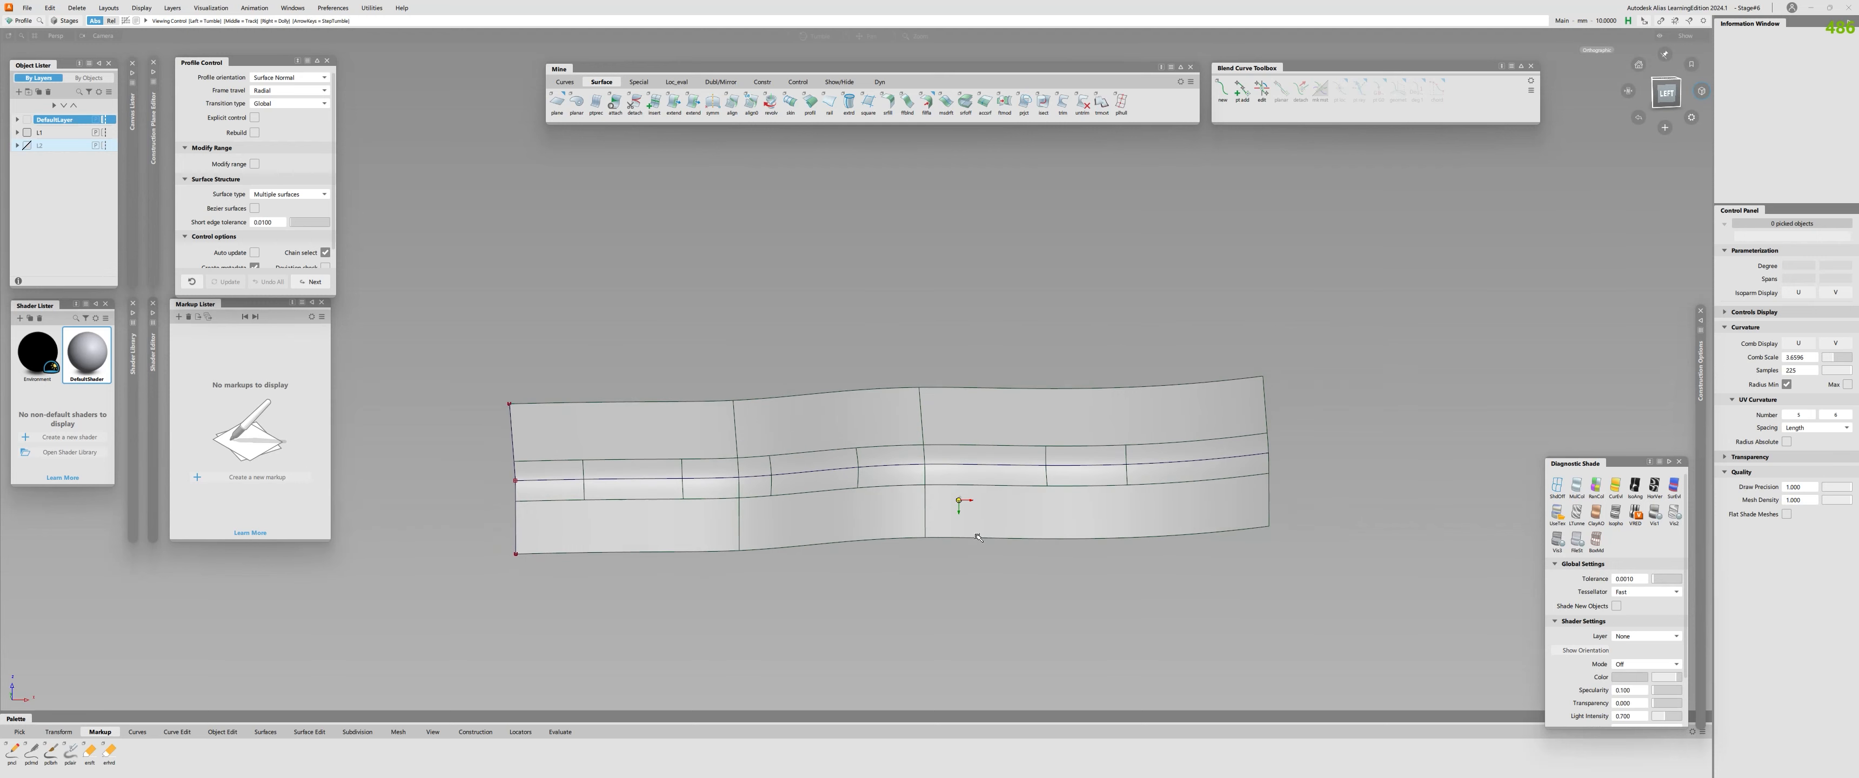
{"action": "middle_click_drag", "start_coordinate": [962, 502], "coordinate": [1039, 499], "text": "alt+shift"}
{"action": "right_click_drag", "start_coordinate": [1033, 496], "coordinate": [1082, 490], "text": "alt+shift"}
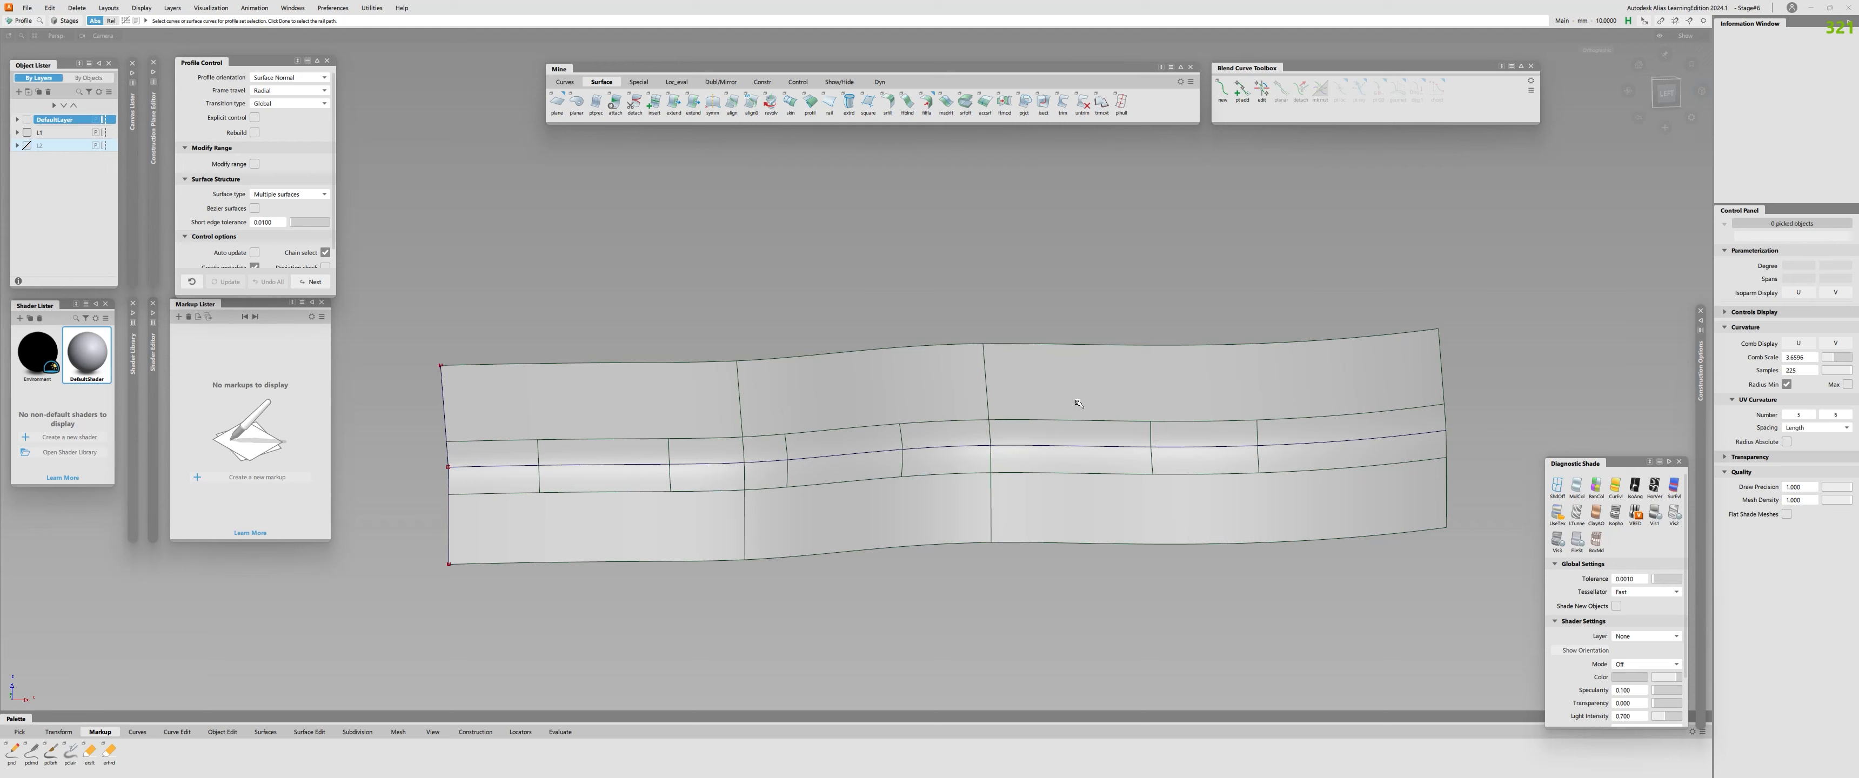
{"action": "left_click_drag", "start_coordinate": [978, 456], "coordinate": [776, 435], "text": "alt+shift"}
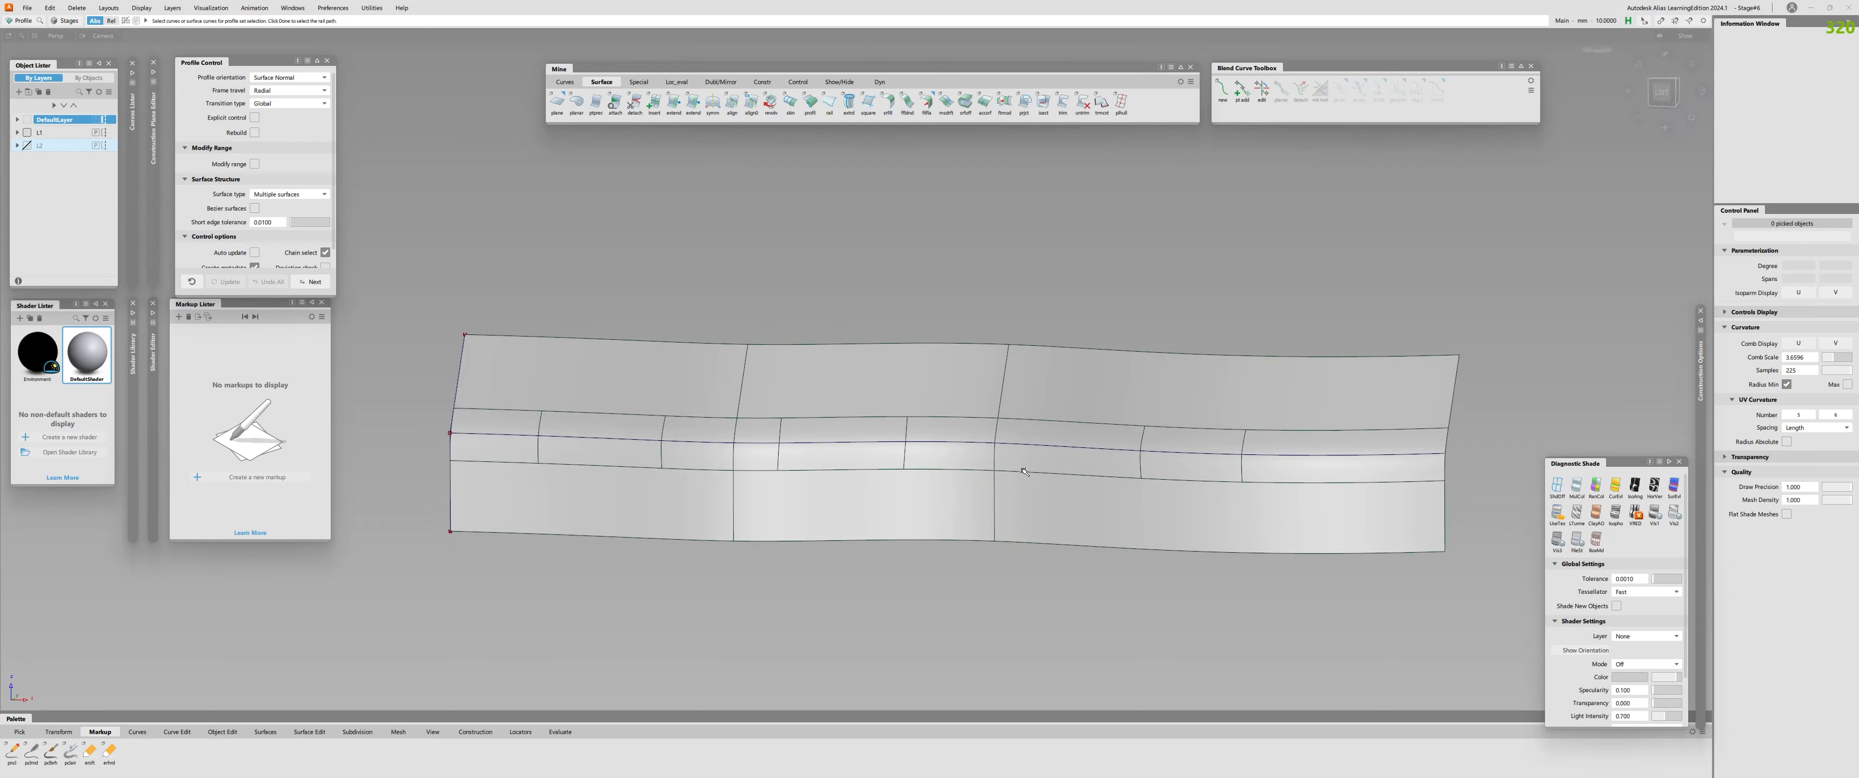
Pick the end fillet pieces and the adjoining upper profile surface to compare their layout and CVs, and clear the selection.
{"action": "left_click_drag", "start_coordinate": [1169, 422], "coordinate": [1151, 444], "text": "ctrl+shift"}
{"action": "left_click", "coordinate": [1148, 445]}
{"action": "left_click", "coordinate": [1226, 450]}
{"action": "left_click", "coordinate": [1327, 455]}
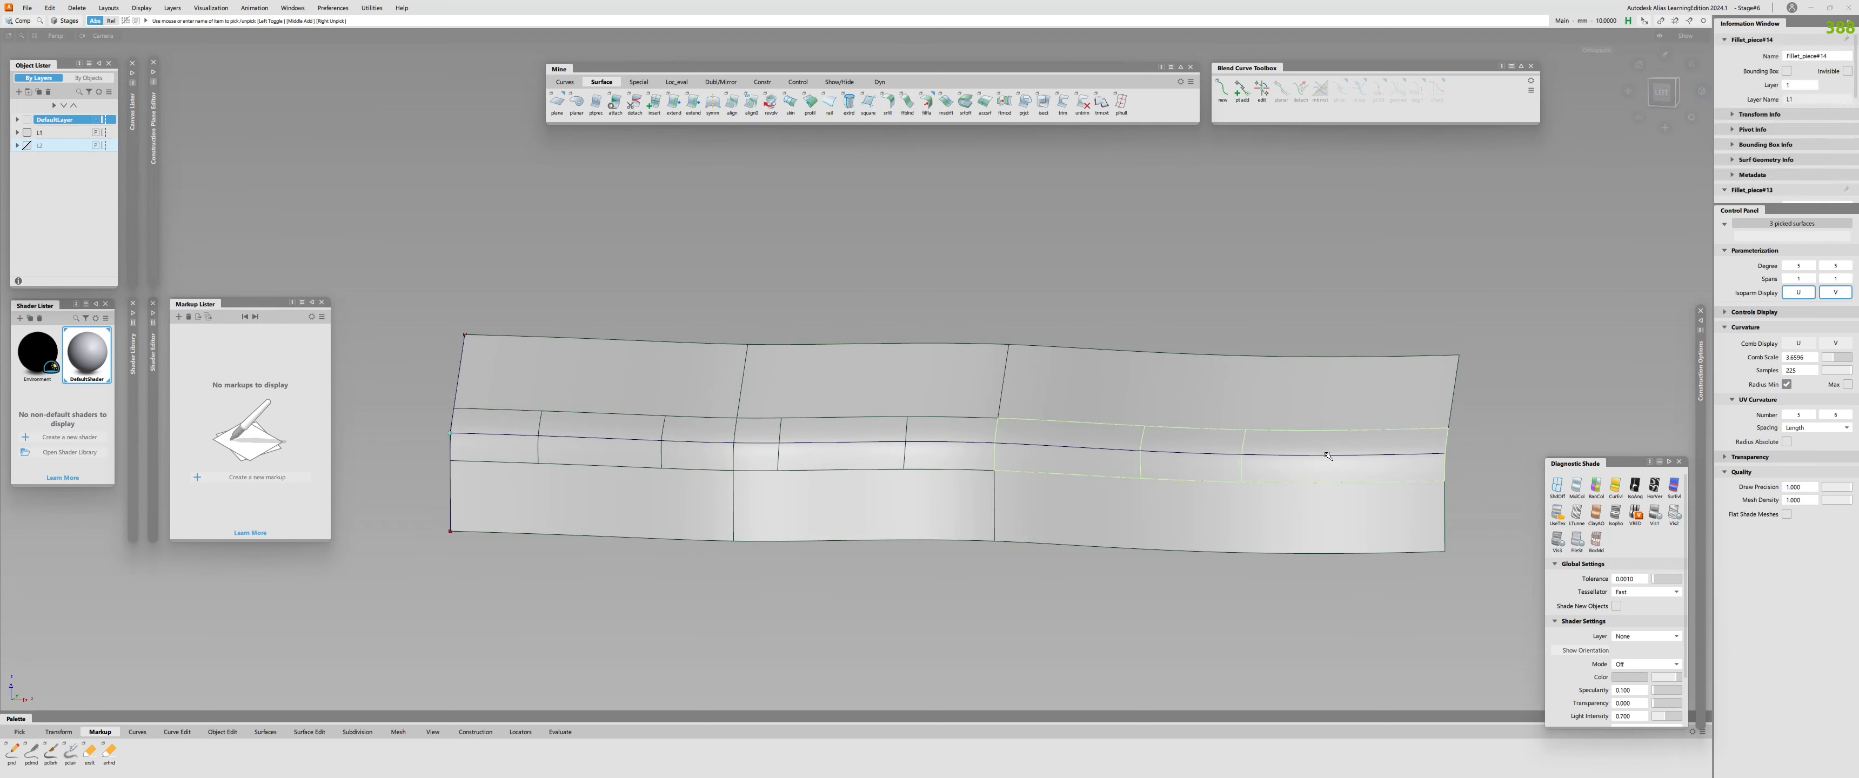
{"action": "left_click", "coordinate": [1095, 398]}
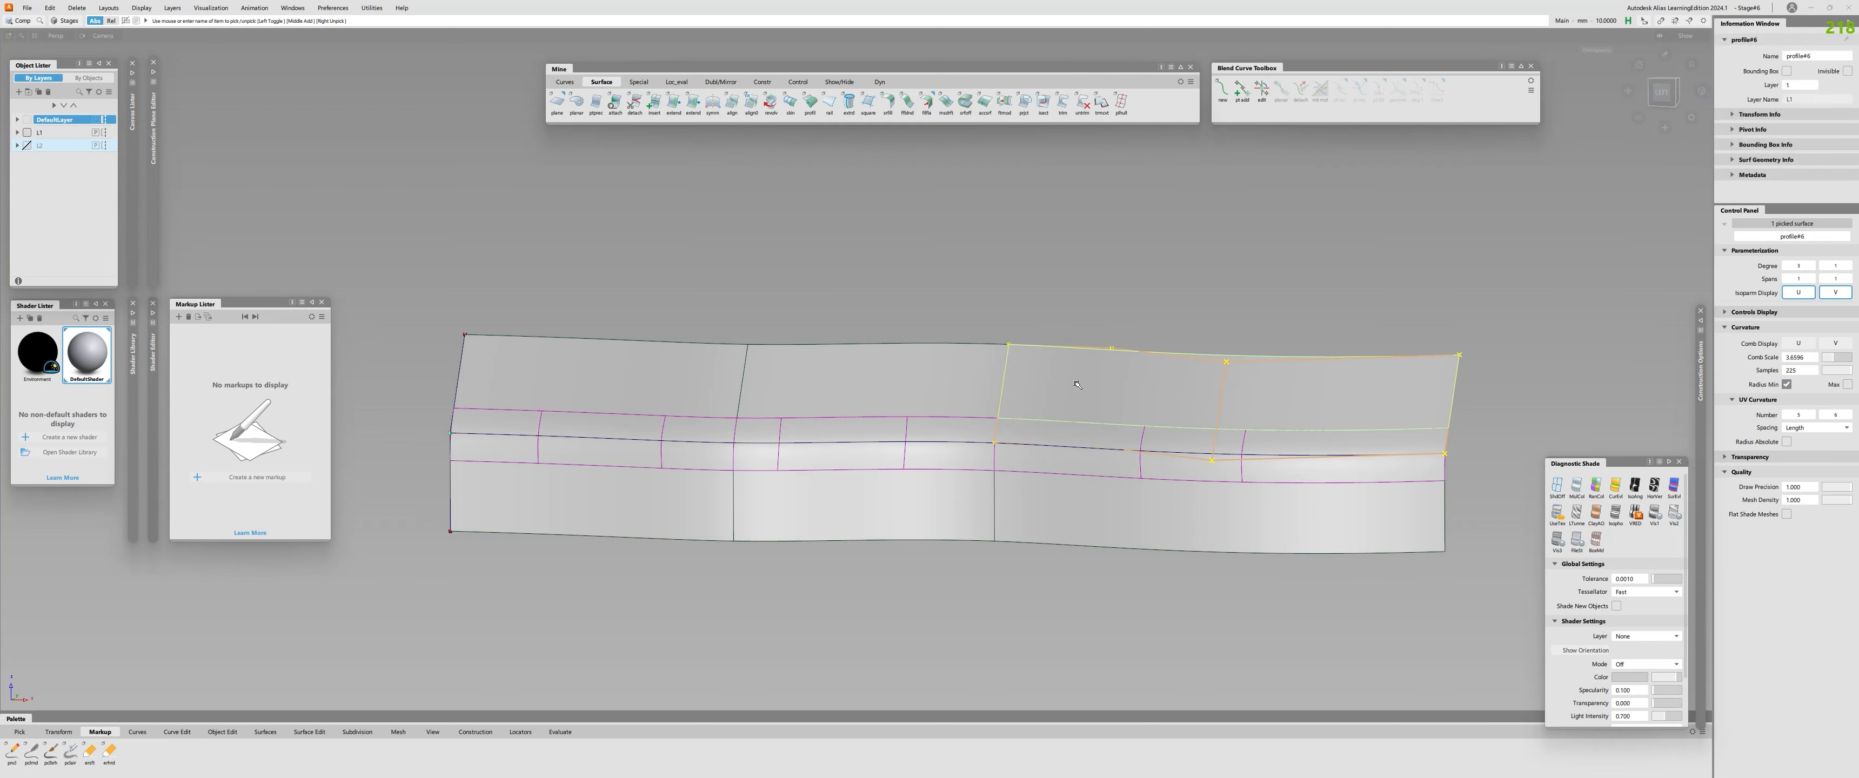
{"action": "left_click", "coordinate": [977, 477]}
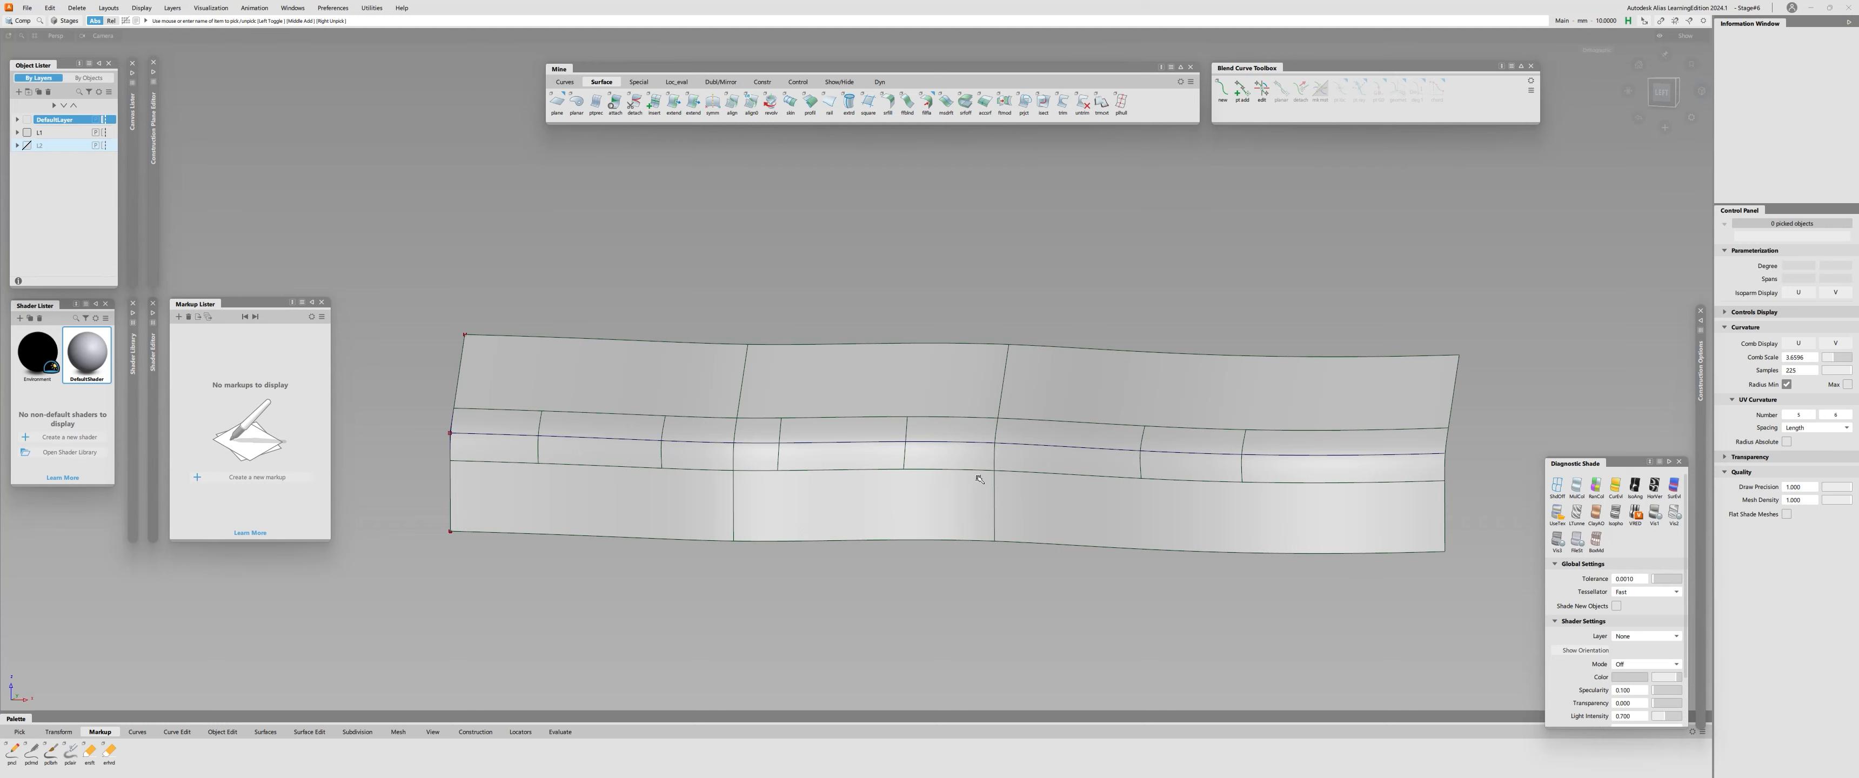
Check surface continuity along the upper edges of the first two fillet pieces.
{"action": "left_click_drag", "start_coordinate": [606, 481], "coordinate": [788, 502], "text": "alt+shift"}
{"action": "right_click_drag", "start_coordinate": [787, 503], "coordinate": [933, 506], "text": "alt+shift"}
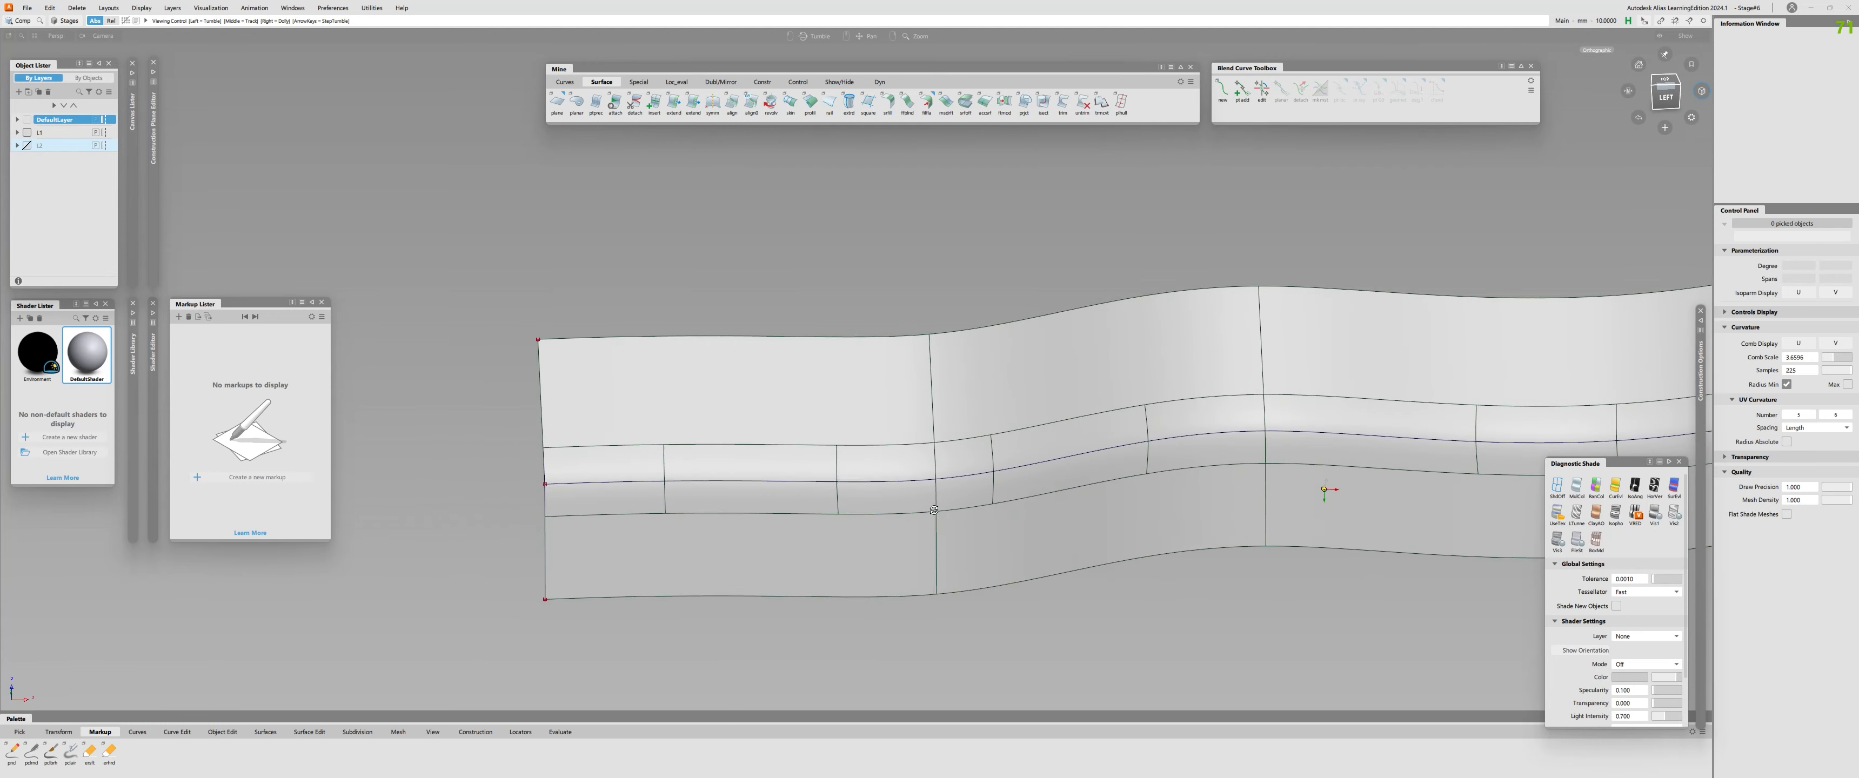
{"action": "left_click_drag", "start_coordinate": [933, 506], "coordinate": [773, 464], "text": "alt+shift"}
{"action": "key", "text": "s"}
{"action": "left_click", "coordinate": [771, 454]}
{"action": "left_click", "coordinate": [656, 460]}
{"action": "left_click", "coordinate": [882, 453]}
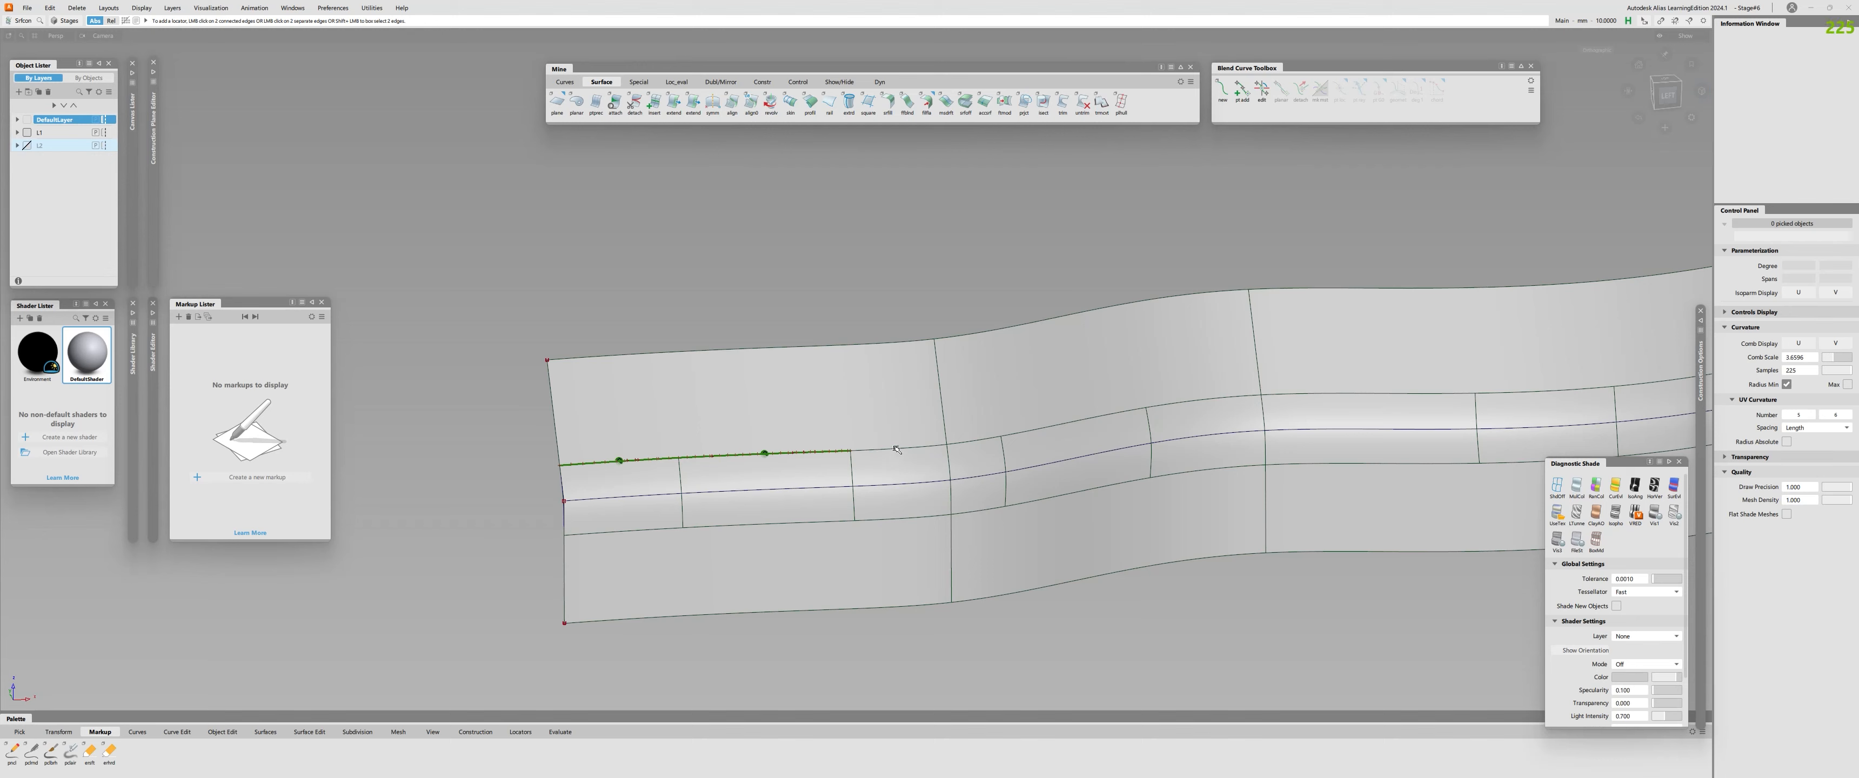
Clear the pick on the first upper profile surface and check surface continuity along the third fillet piece's upper edge.
{"action": "key", "text": "c"}
{"action": "left_click", "coordinate": [897, 449]}
{"action": "left_click", "coordinate": [910, 452]}
{"action": "right_click_drag", "start_coordinate": [902, 451], "coordinate": [756, 333], "text": "alt+shift"}
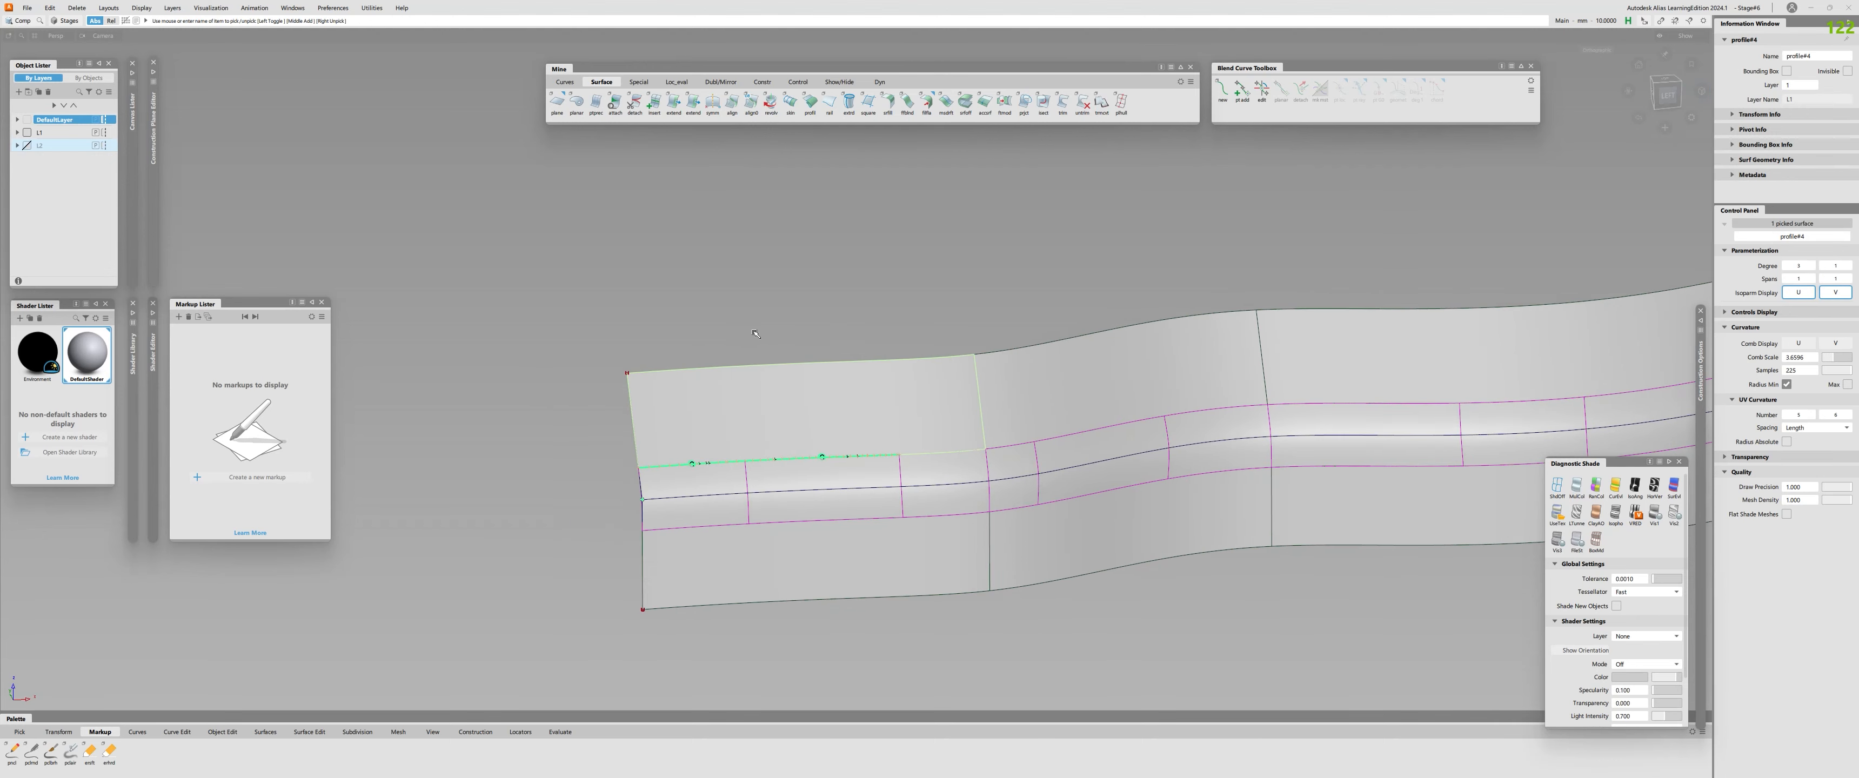
{"action": "left_click", "coordinate": [755, 333]}
{"action": "right_click_drag", "start_coordinate": [1321, 491], "coordinate": [1385, 498], "text": "alt+shift"}
{"action": "key", "text": "s"}
{"action": "left_click", "coordinate": [848, 442]}
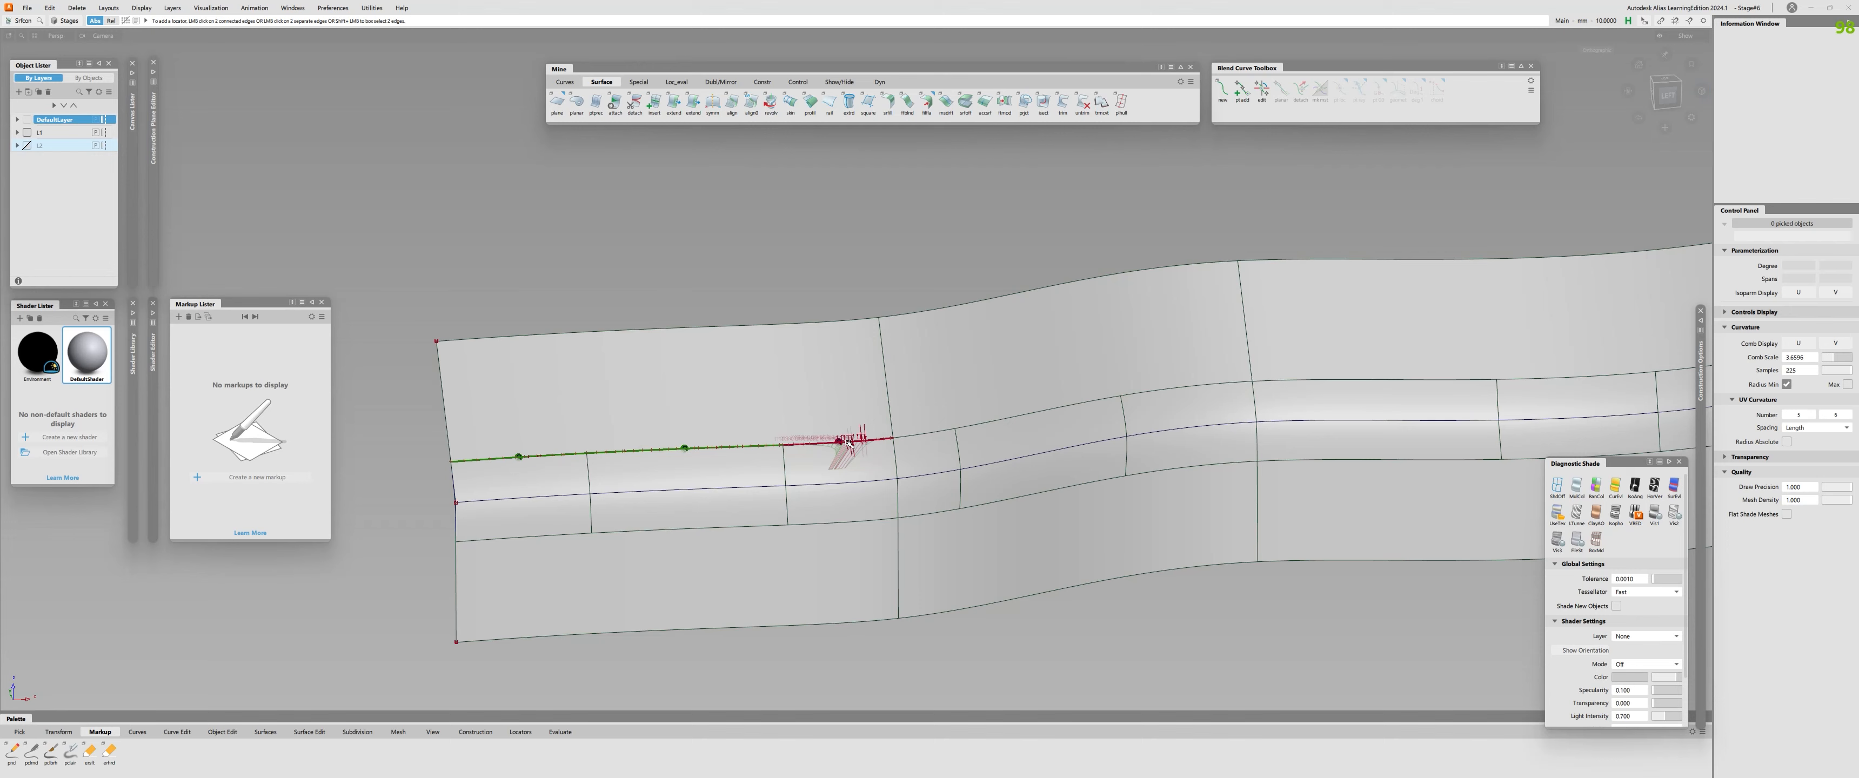
Query the fillet's history to review its settings and input surfaces around the third piece, and leave the history edit.
{"action": "key", "text": "q"}
{"action": "left_click", "coordinate": [719, 477]}
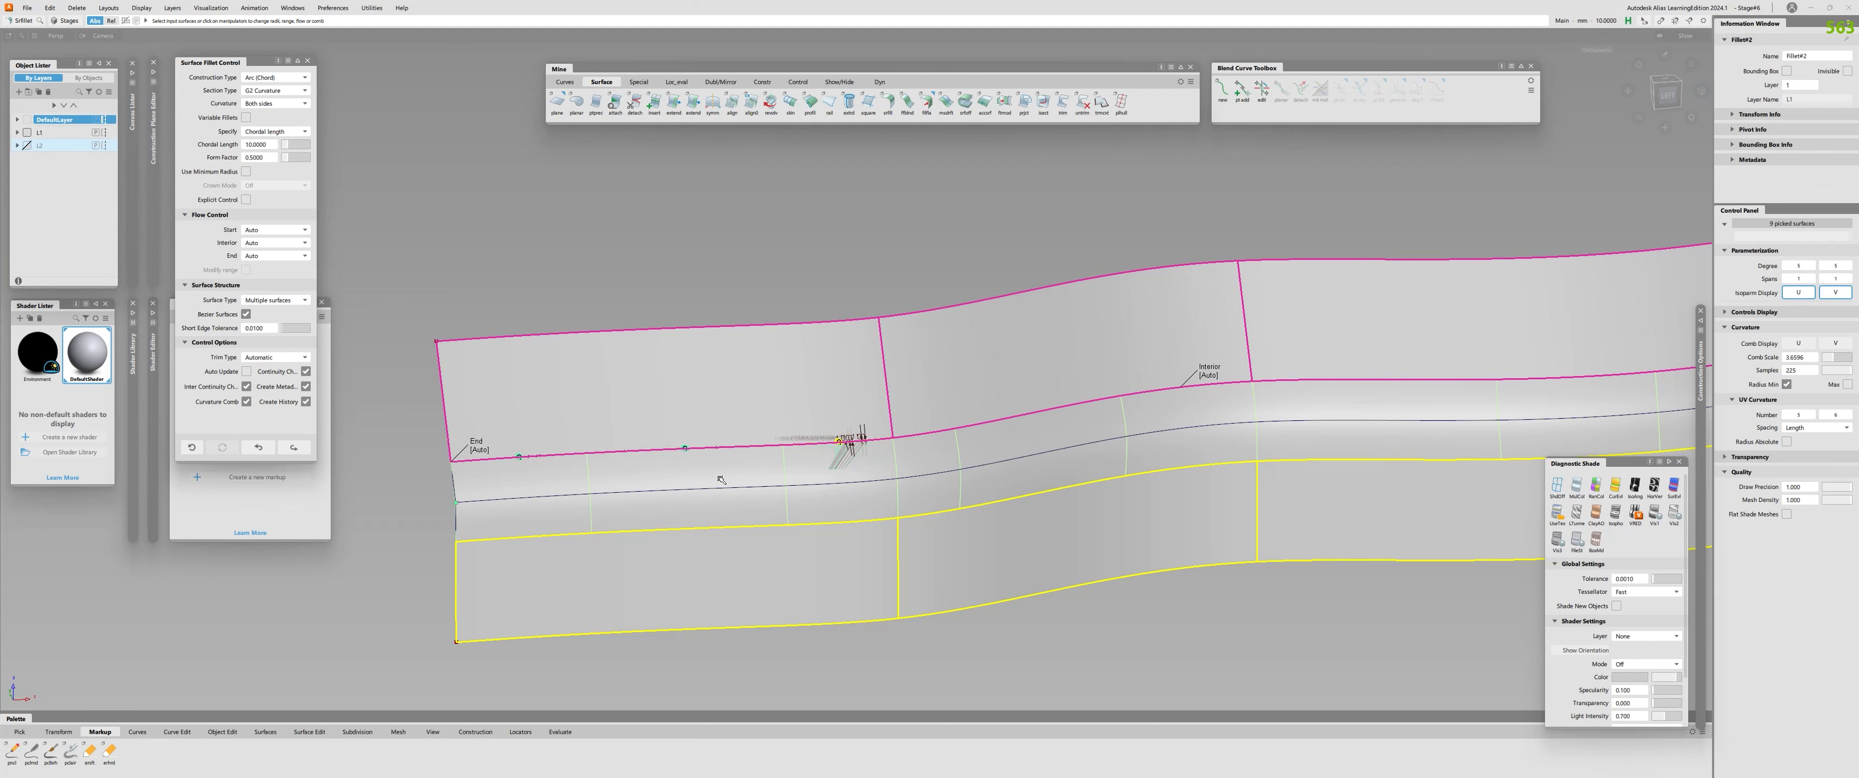
{"action": "right_click_drag", "start_coordinate": [1328, 488], "coordinate": [1371, 488], "text": "alt+shift"}
{"action": "left_click_drag", "start_coordinate": [804, 447], "coordinate": [794, 339], "text": "alt+shift"}
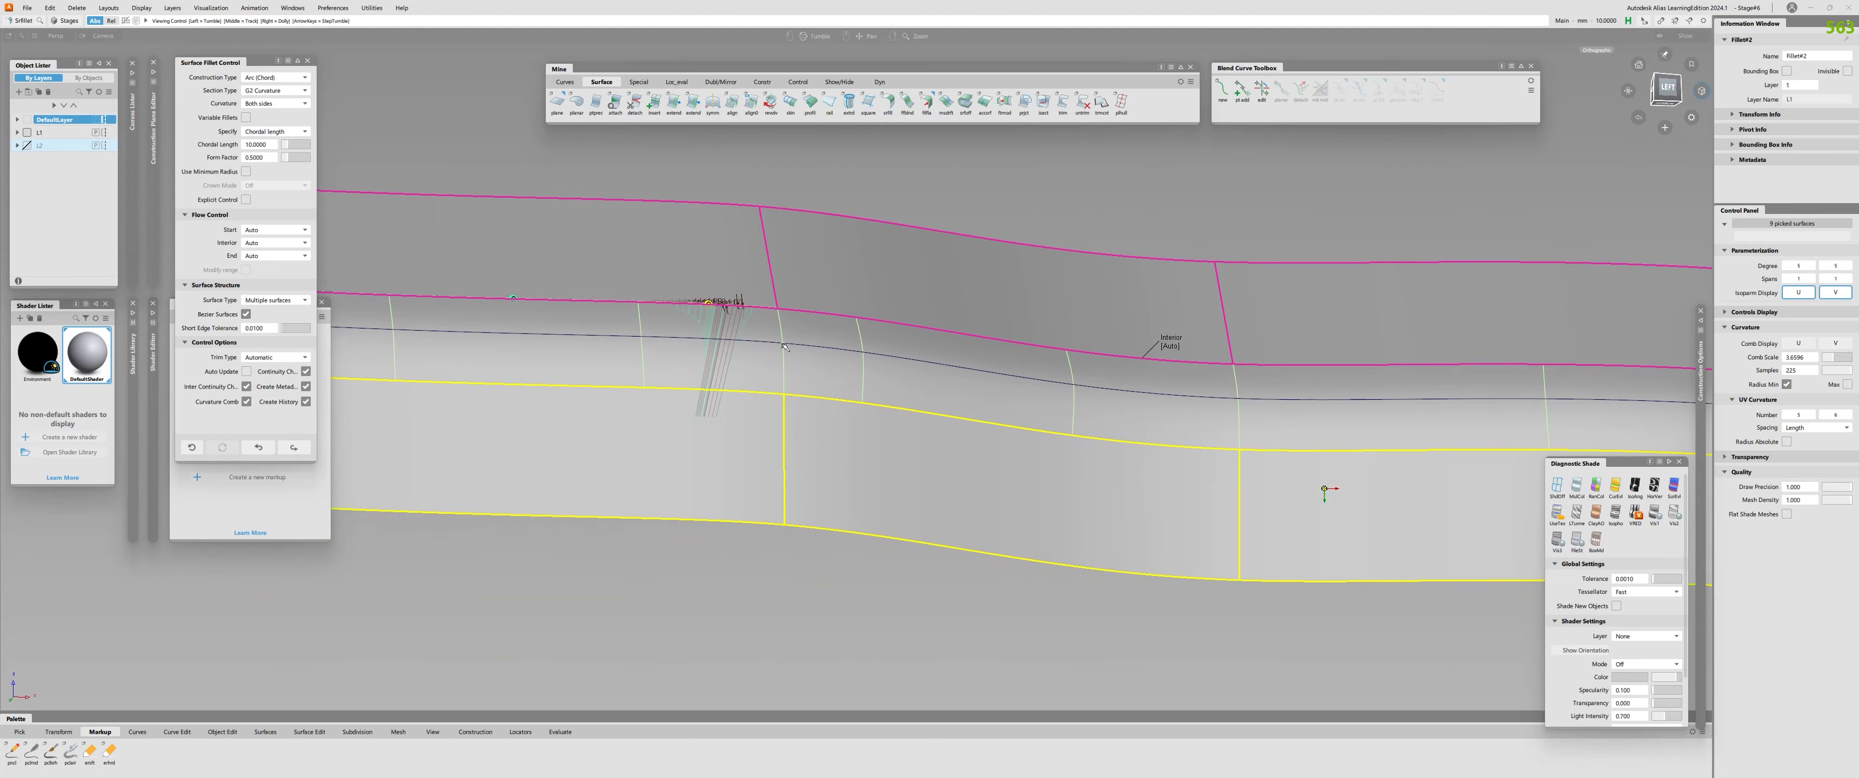
{"action": "mouse_move", "coordinate": [658, 432]}
{"action": "left_mouse_down", "text": "alt+shift"}
{"action": "mouse_move", "coordinate": [656, 410]}
{"action": "mouse_move", "coordinate": [630, 469]}
{"action": "mouse_move", "coordinate": [573, 424]}
{"action": "left_mouse_up", "text": "alt+shift"}
{"action": "key", "text": "space"}
Examine the continuity deviation comb along the third fillet piece's upper edge from several angles.
{"action": "middle_click_drag", "start_coordinate": [581, 393], "coordinate": [832, 587], "text": "alt+shift"}
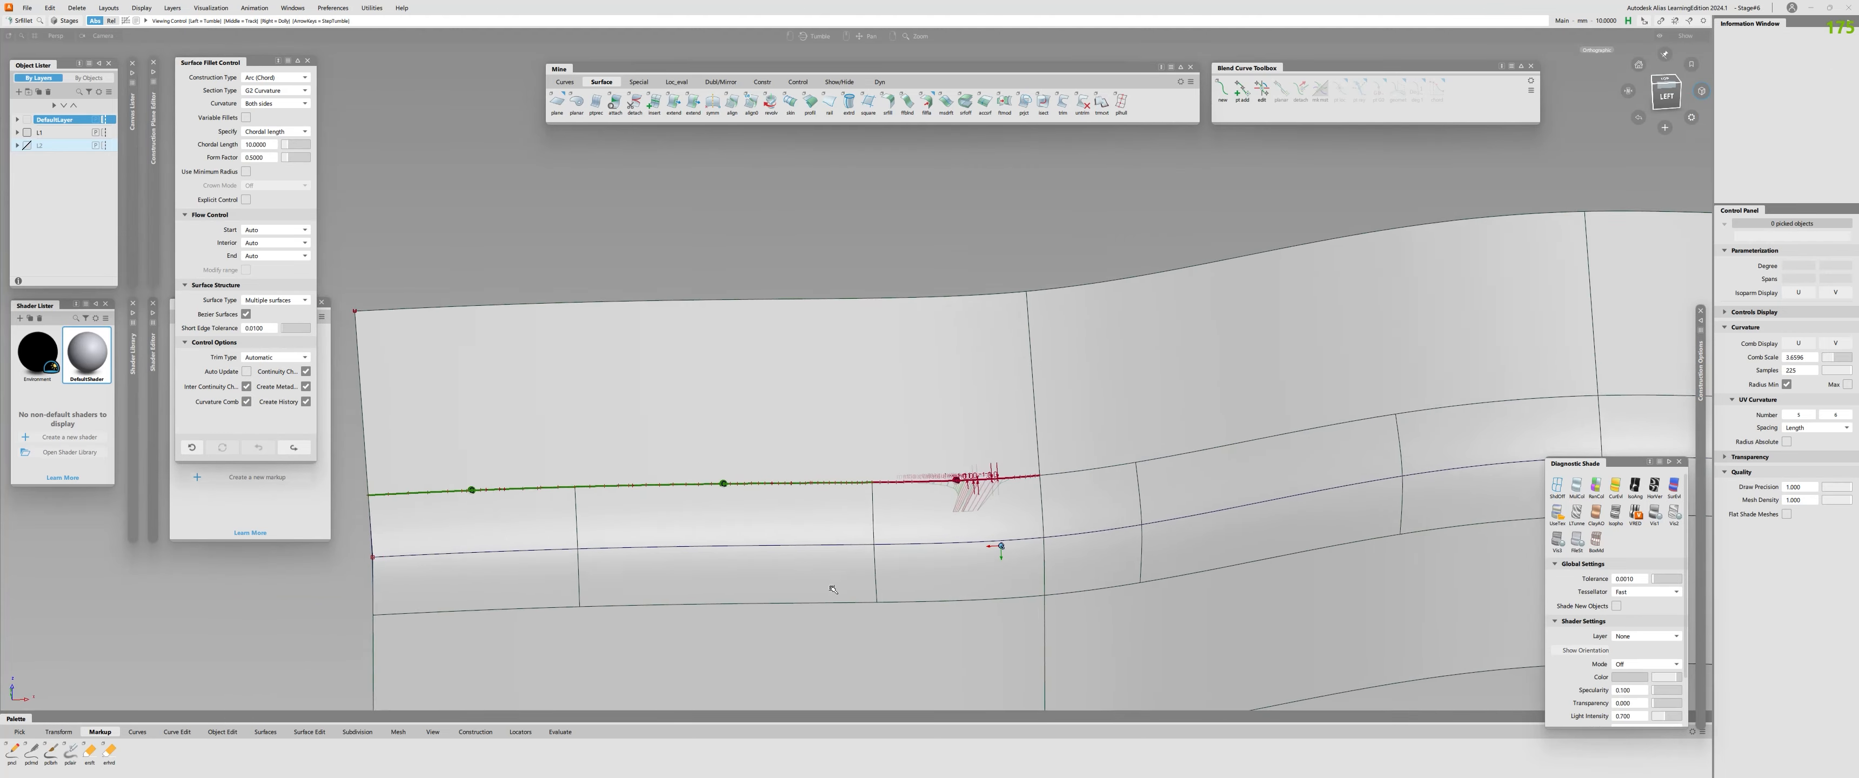
{"action": "left_click_drag", "start_coordinate": [832, 587], "coordinate": [974, 491], "text": "alt+shift"}
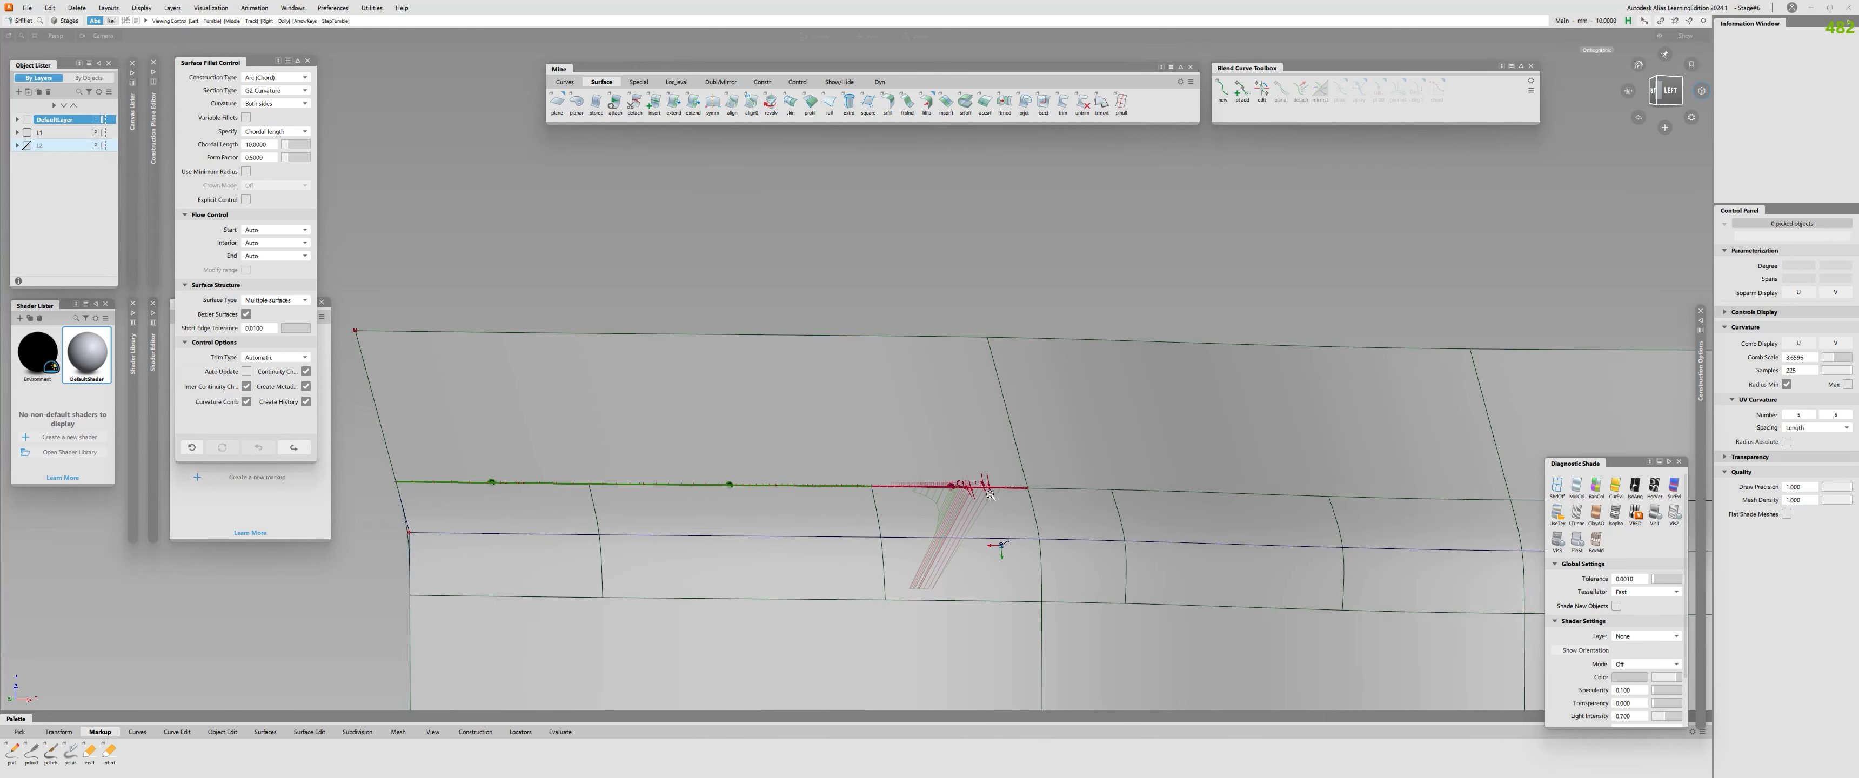
{"action": "right_click_drag", "start_coordinate": [998, 545], "coordinate": [938, 545], "text": "alt+shift"}
{"action": "left_click_drag", "start_coordinate": [938, 546], "coordinate": [921, 558], "text": "alt+shift"}
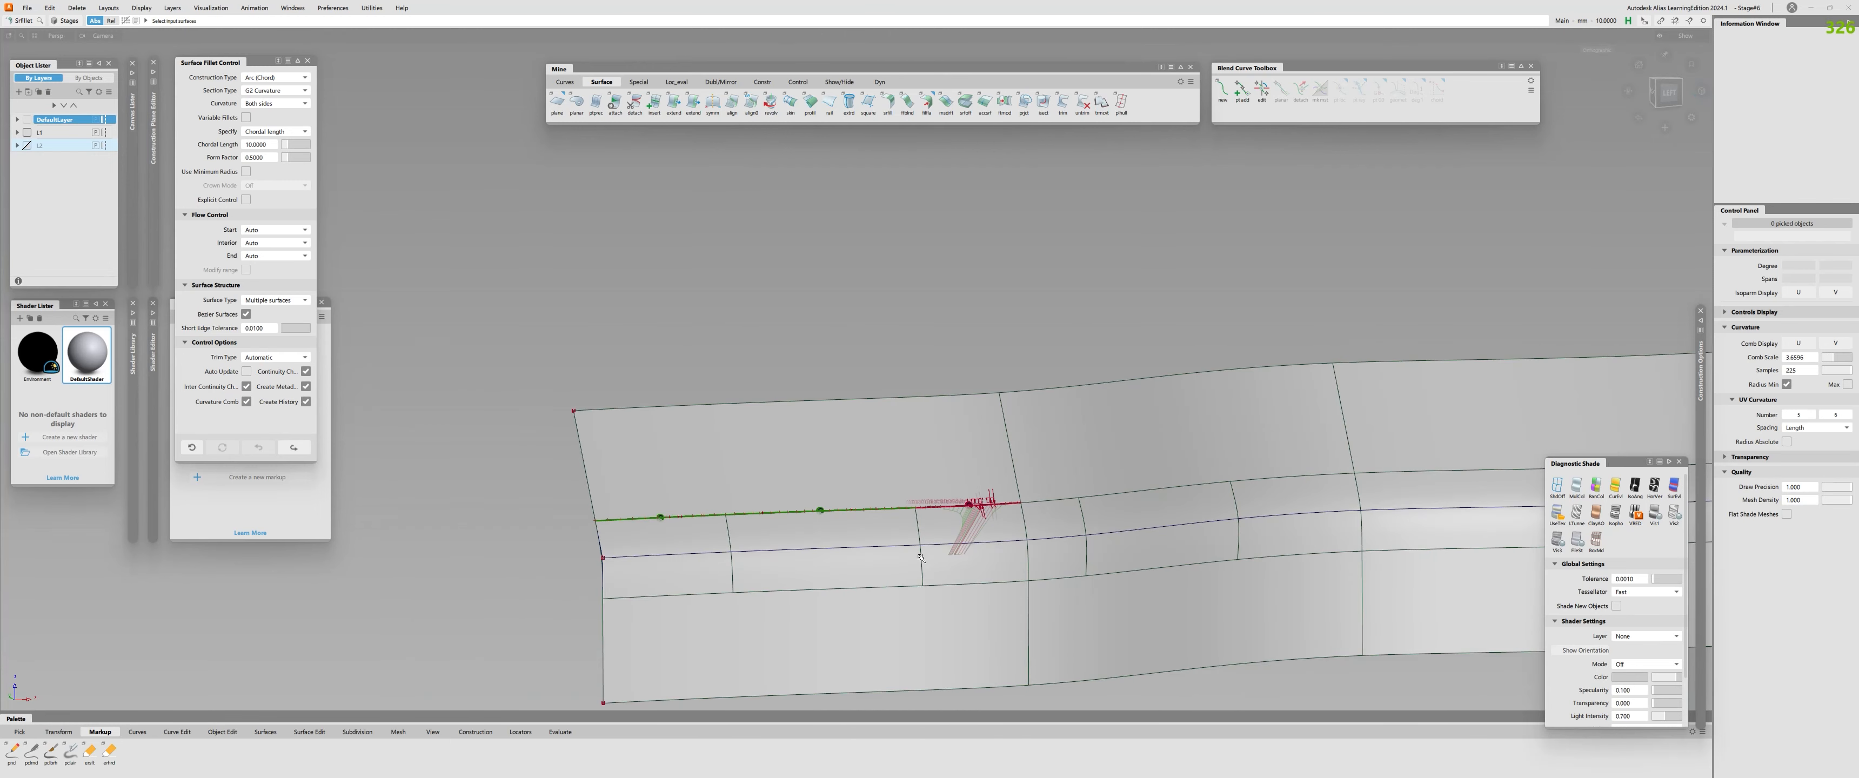
{"action": "right_click_drag", "start_coordinate": [870, 550], "coordinate": [924, 519], "text": "alt+shift"}
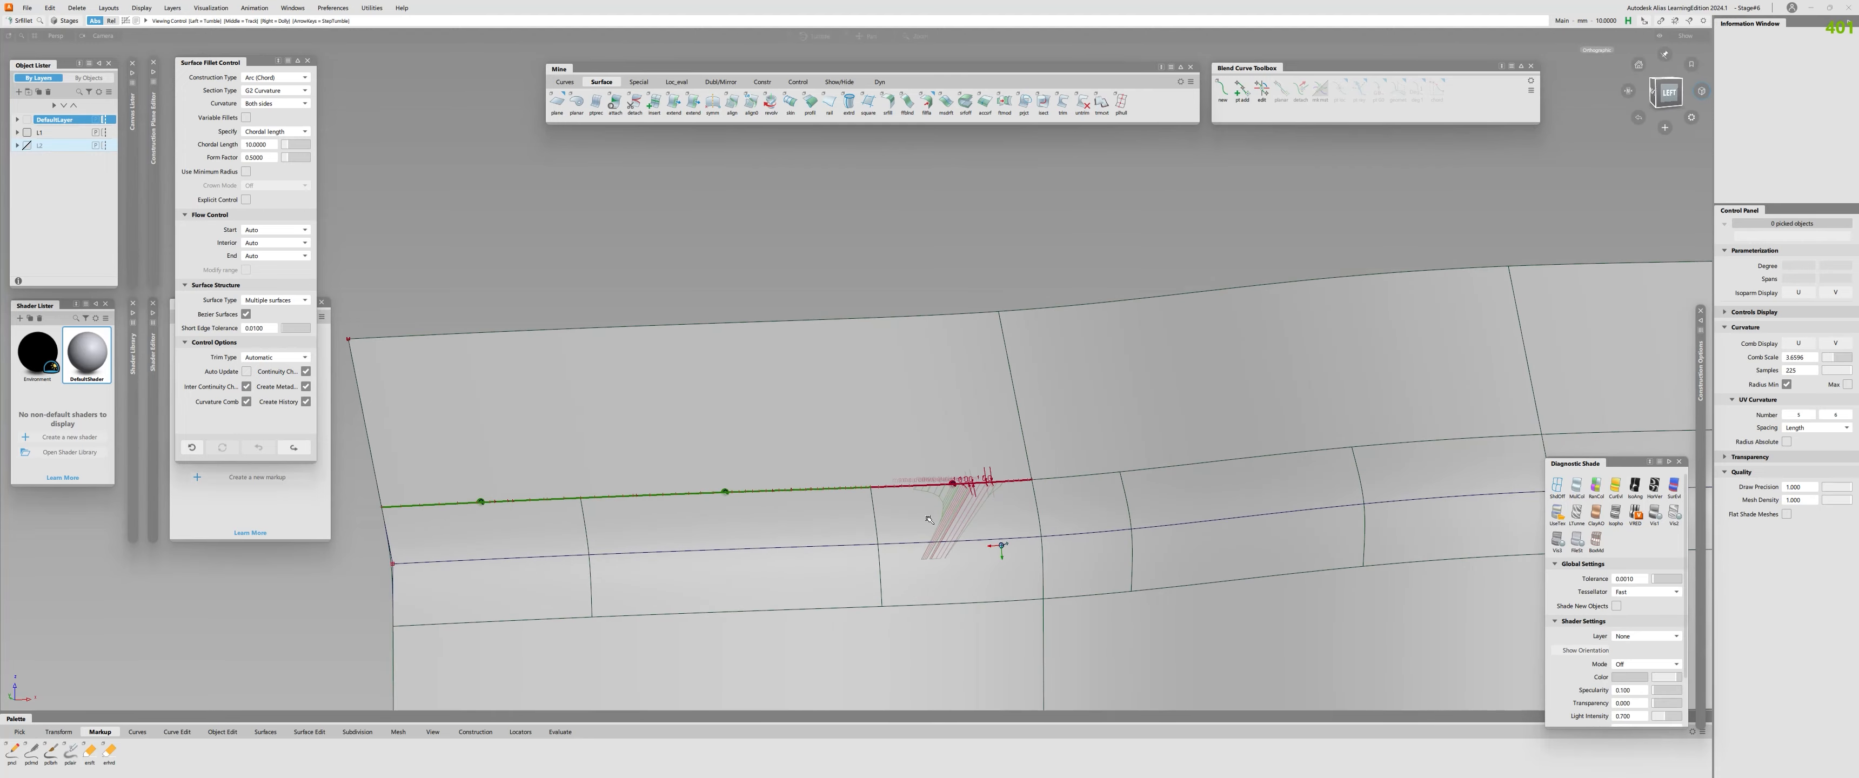
{"action": "left_click_drag", "start_coordinate": [918, 523], "coordinate": [931, 324], "text": "alt+shift"}
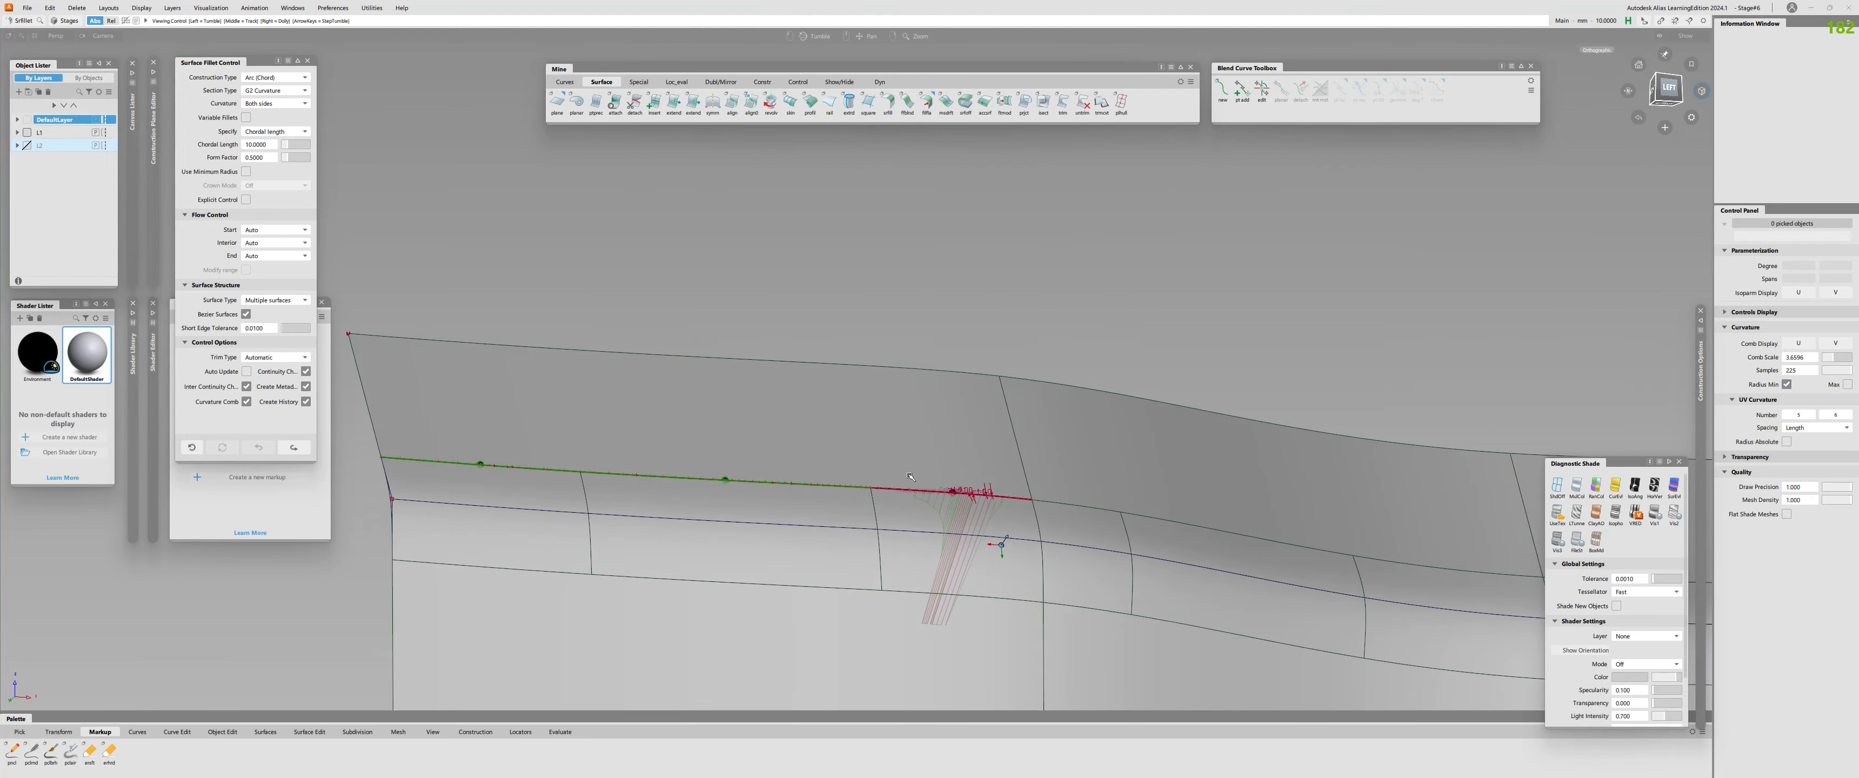
{"action": "right_click_drag", "start_coordinate": [932, 325], "coordinate": [858, 346], "text": "alt+shift"}
{"action": "left_click_drag", "start_coordinate": [858, 346], "coordinate": [851, 598], "text": "alt+shift"}
{"action": "right_click_drag", "start_coordinate": [852, 598], "coordinate": [921, 513], "text": "alt+shift"}
{"action": "left_click_drag", "start_coordinate": [921, 514], "coordinate": [923, 507], "text": "alt+shift"}
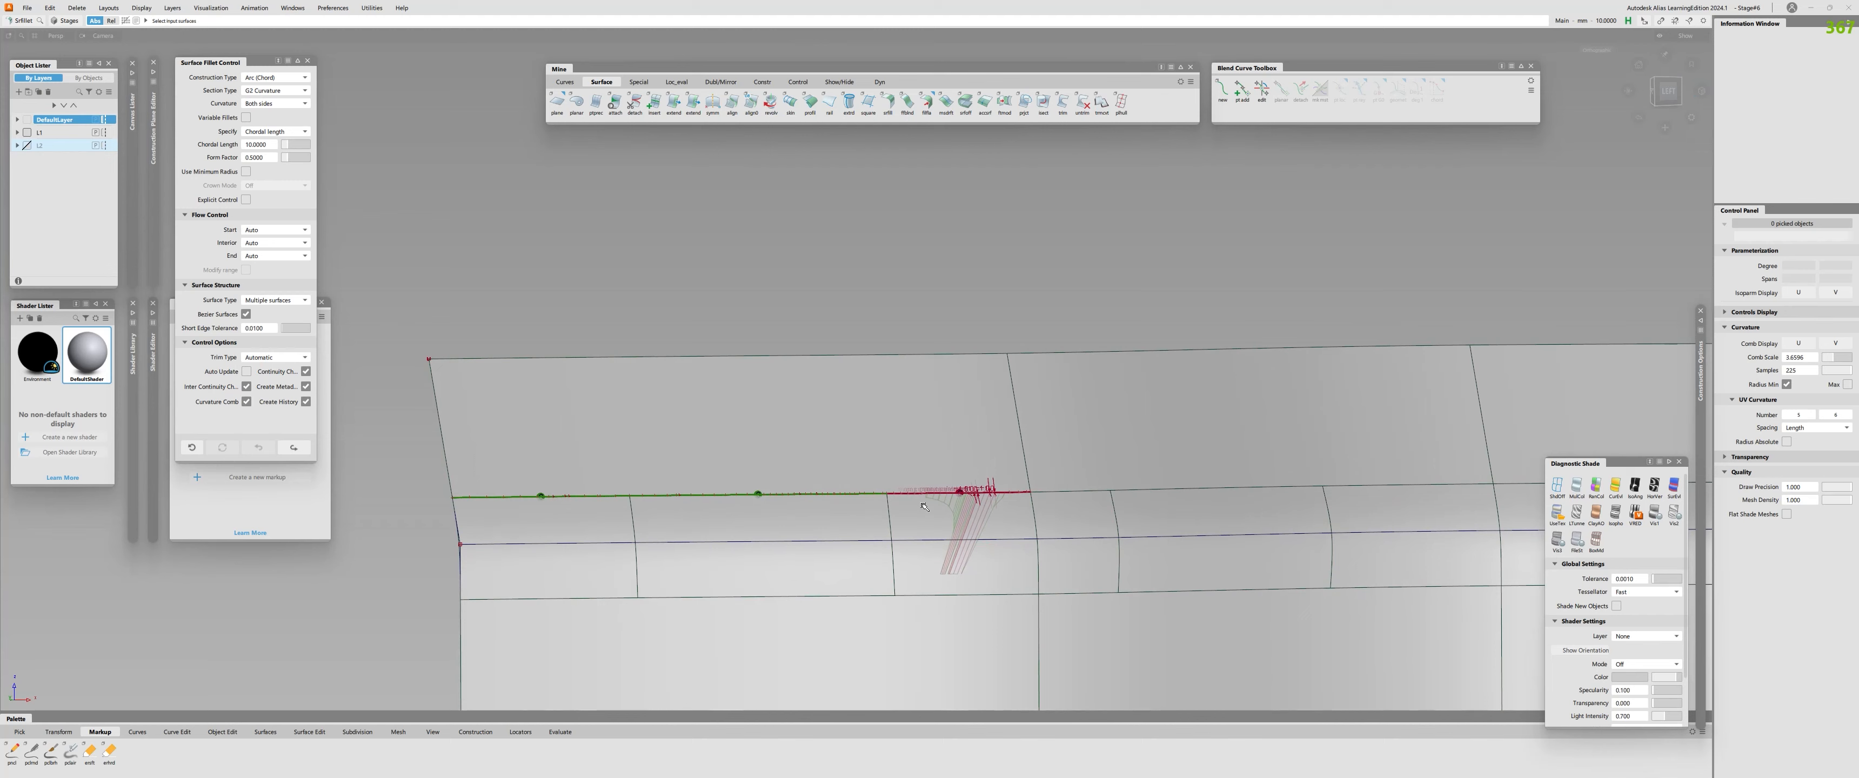
{"action": "right_click_drag", "start_coordinate": [923, 507], "coordinate": [870, 521], "text": "alt+shift"}
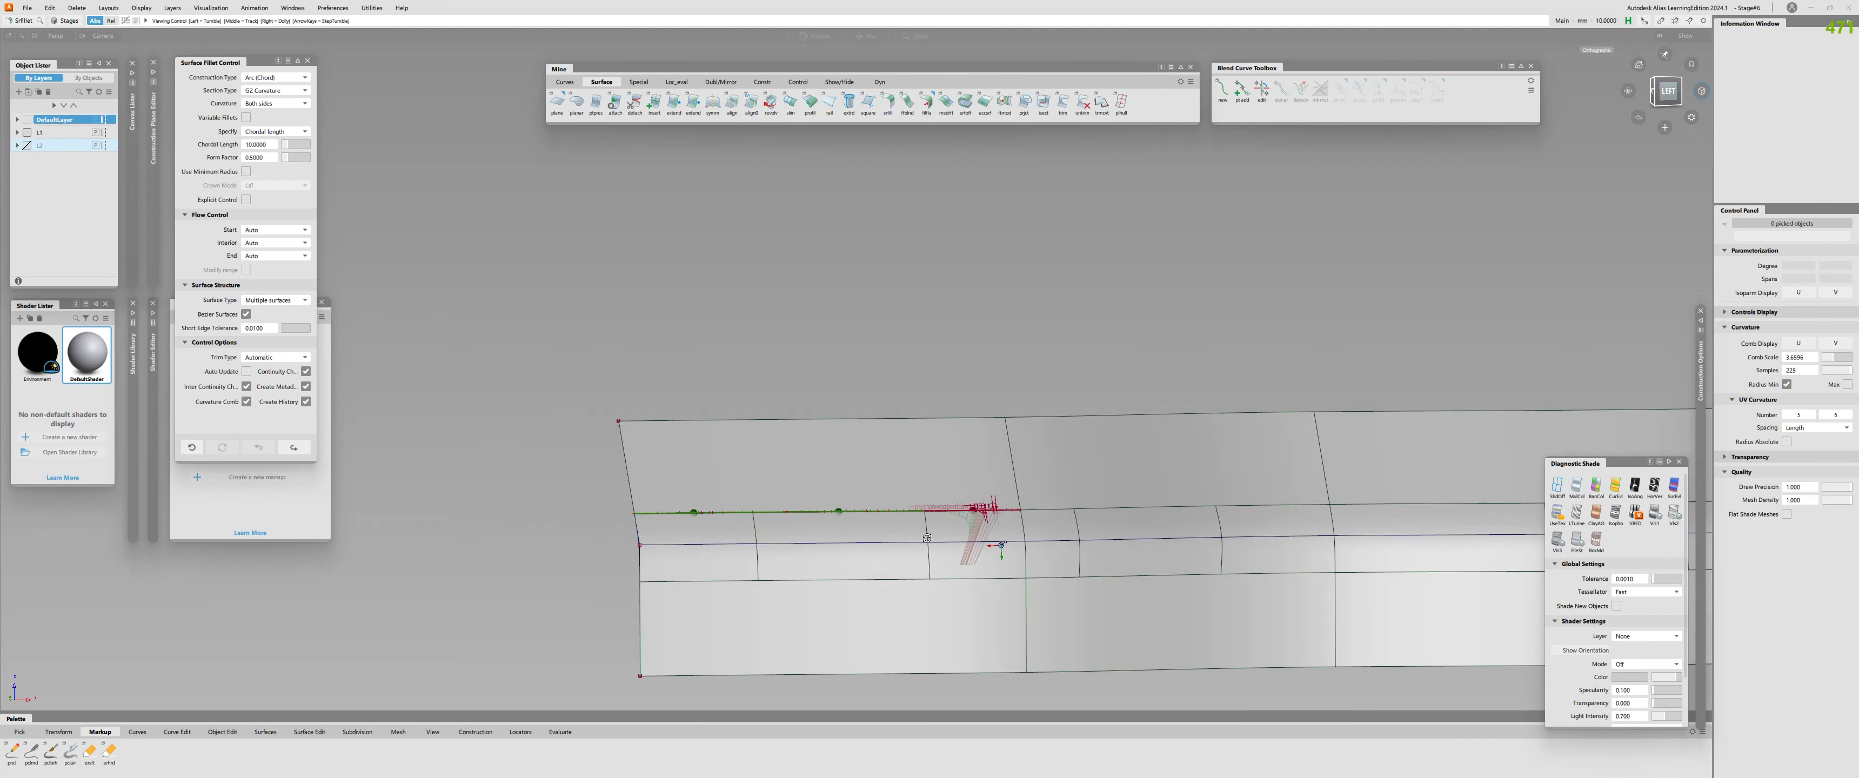
Check surface continuity along the lower edges of the first three fillet pieces.
{"action": "left_click_drag", "start_coordinate": [869, 520], "coordinate": [859, 563], "text": "alt+shift"}
{"action": "left_click", "coordinate": [728, 584]}
{"action": "left_click", "coordinate": [837, 582]}
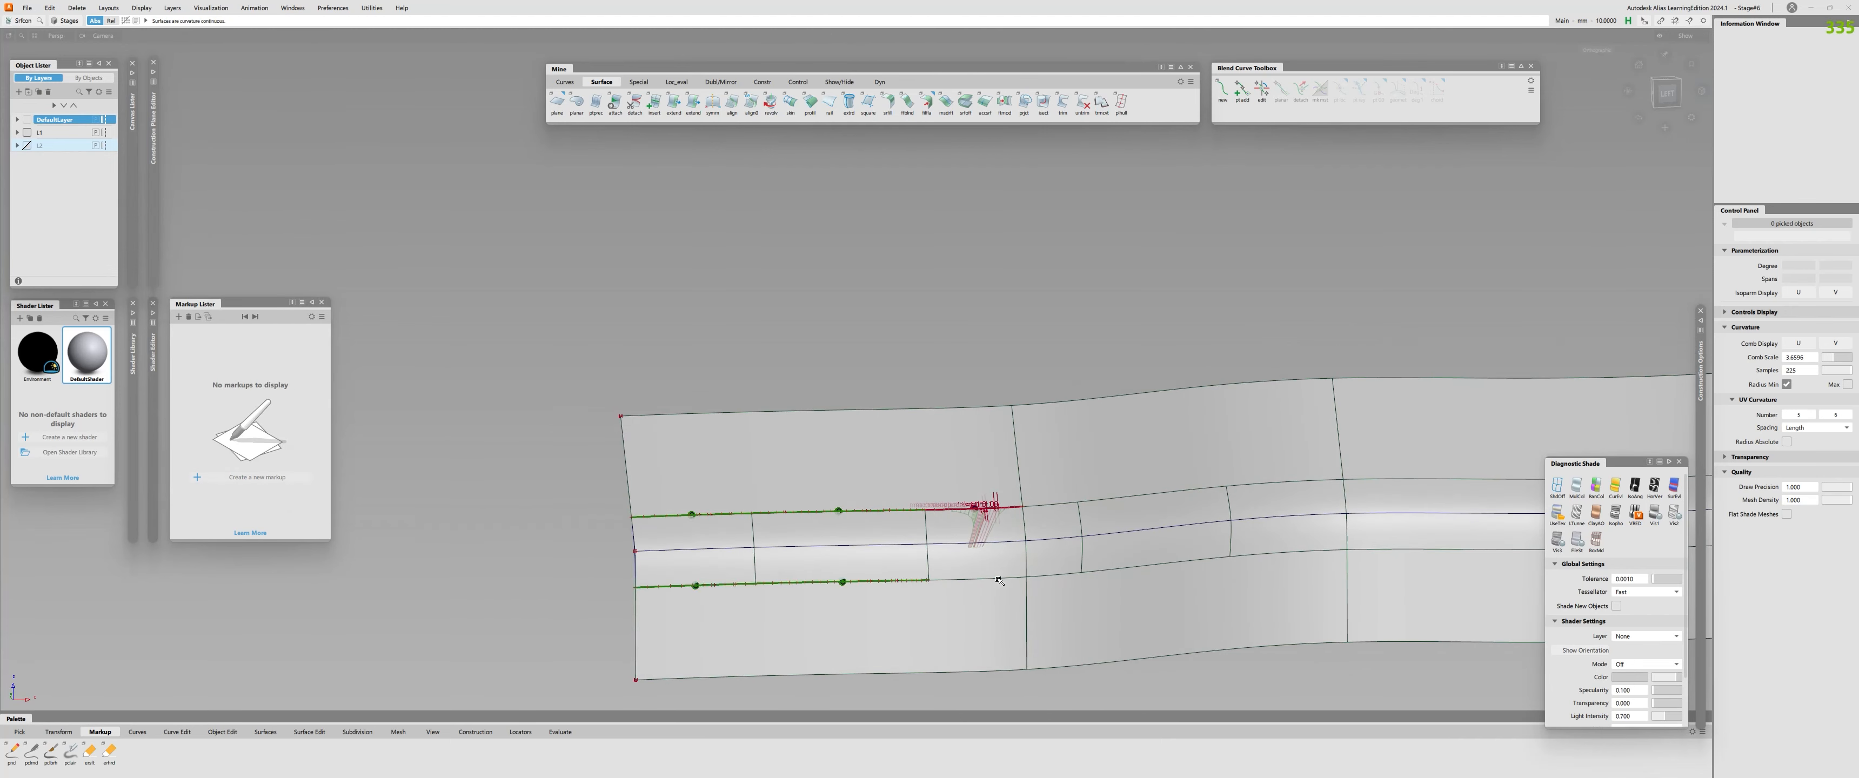
{"action": "left_click", "coordinate": [963, 578]}
{"action": "right_click_drag", "start_coordinate": [960, 614], "coordinate": [991, 563], "text": "alt+shift"}
{"action": "left_click_drag", "start_coordinate": [991, 563], "coordinate": [982, 600], "text": "alt+shift"}
Delete the fillet's construction history.
{"action": "key", "text": "q"}
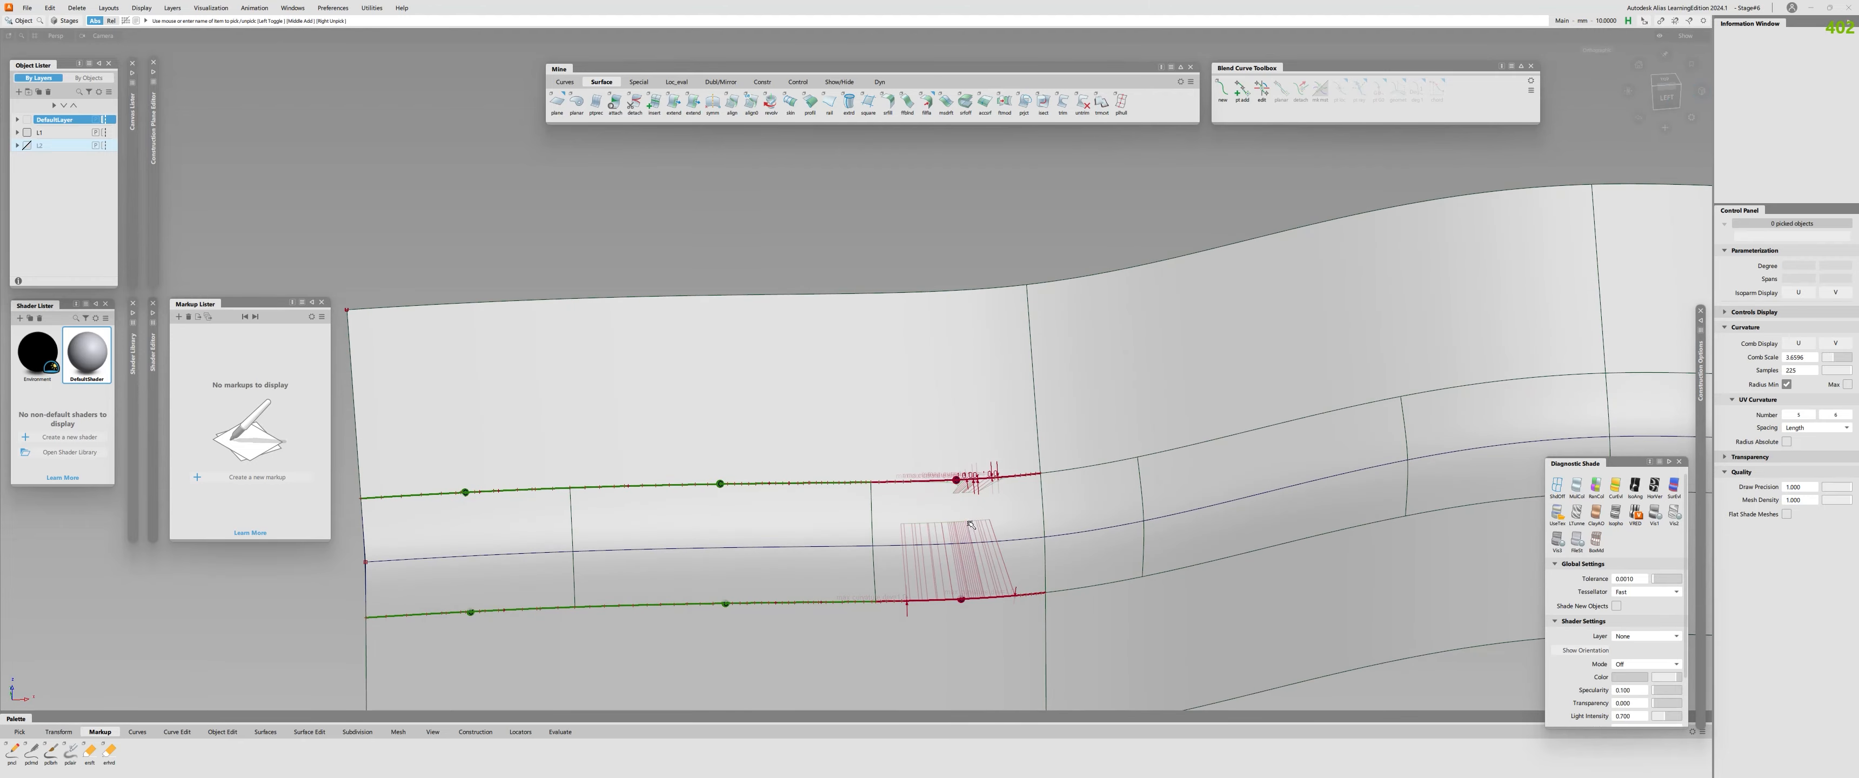
{"action": "left_click", "coordinate": [970, 518]}
{"action": "key", "text": "alt+shift+d"}
{"action": "key", "text": "u"}
{"action": "left_click_drag", "start_coordinate": [967, 507], "coordinate": [958, 514], "text": "alt+shift"}
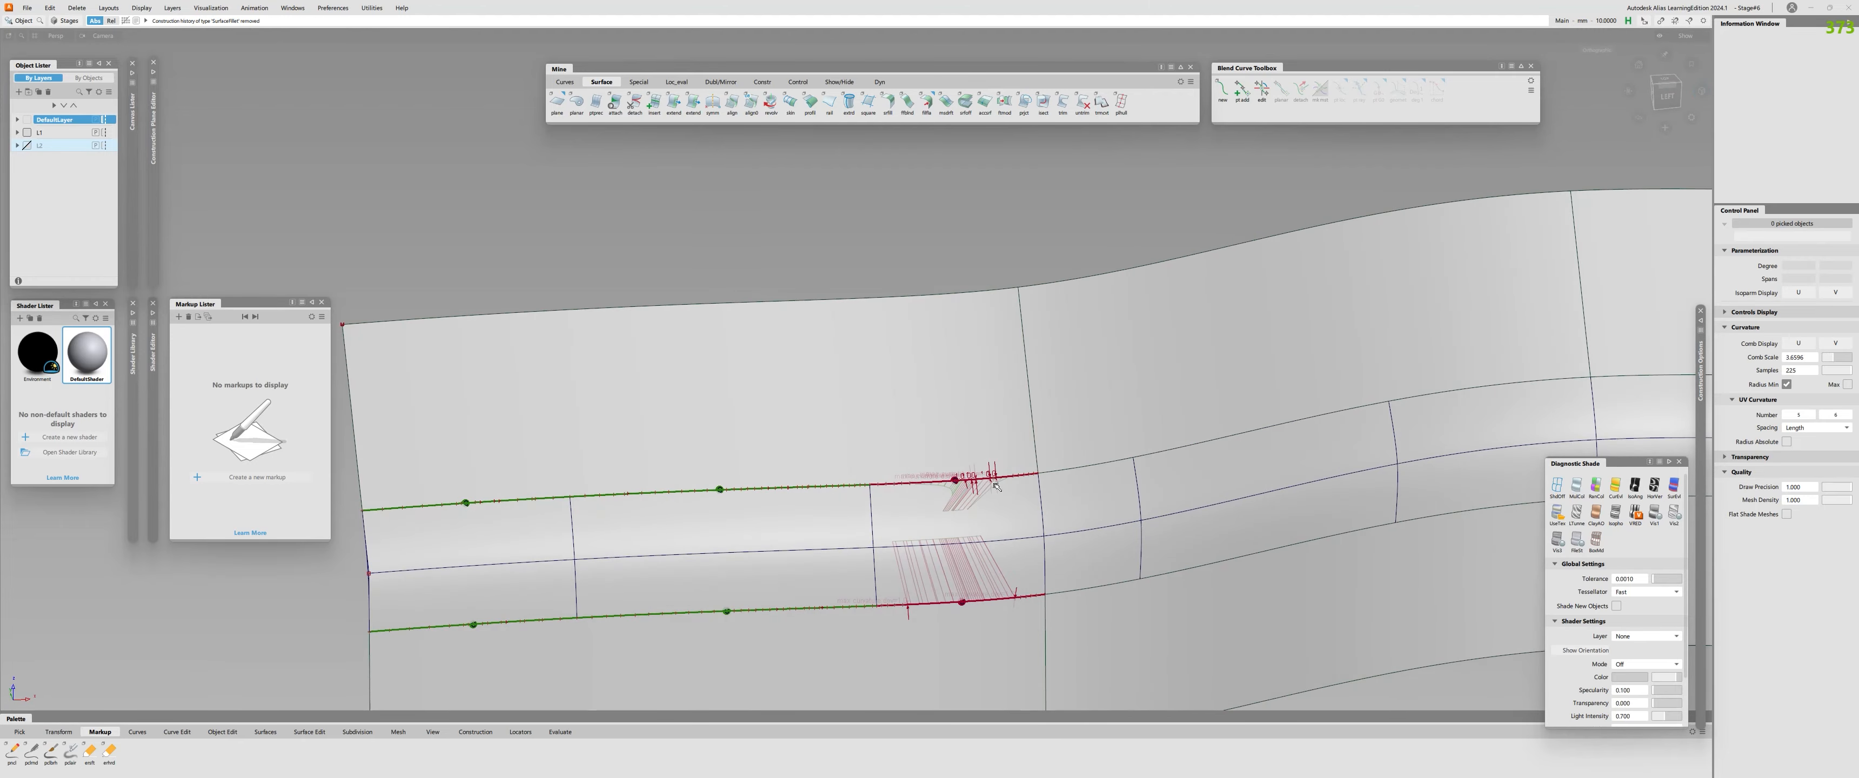
Delete the continuity locators on the third fillet piece's upper and lower edges.
{"action": "left_click", "coordinate": [937, 425]}
{"action": "left_click", "coordinate": [939, 666]}
{"action": "left_click_drag", "start_coordinate": [940, 666], "coordinate": [974, 470], "text": "alt+shift"}
{"action": "key", "text": "c"}
{"action": "key", "text": "Delete"}
{"action": "left_click_drag", "start_coordinate": [916, 611], "coordinate": [905, 586], "text": "alt+shift"}
Align the third fillet piece's upper edge to the upper profile surface with G2 continuity and the Project alignment type.
{"action": "key", "text": "a"}
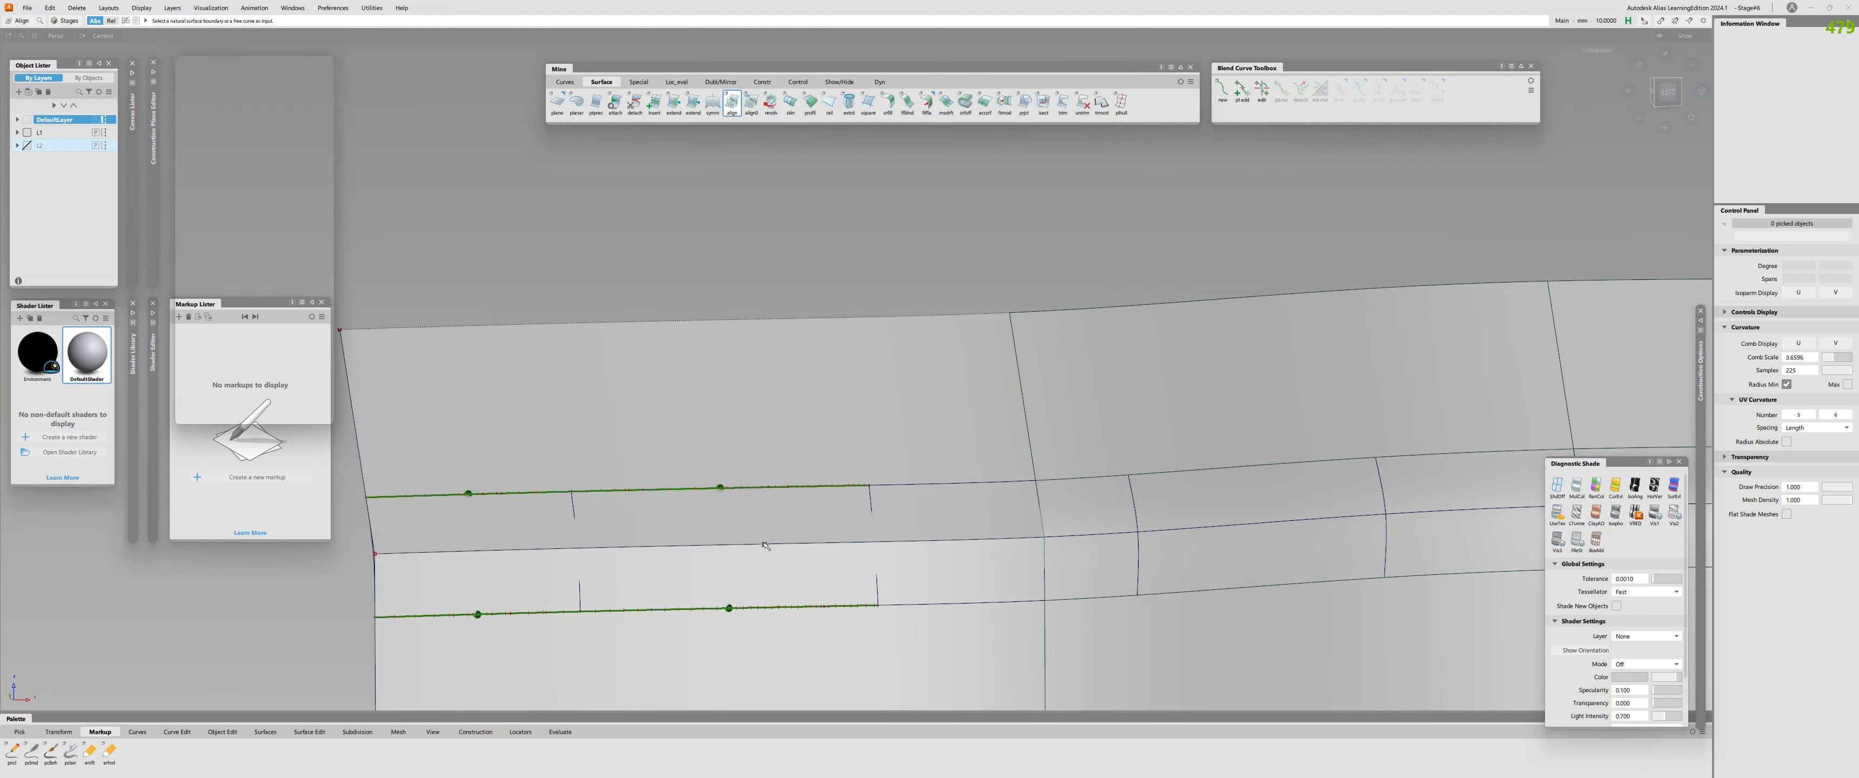
{"action": "left_click", "coordinate": [267, 135]}
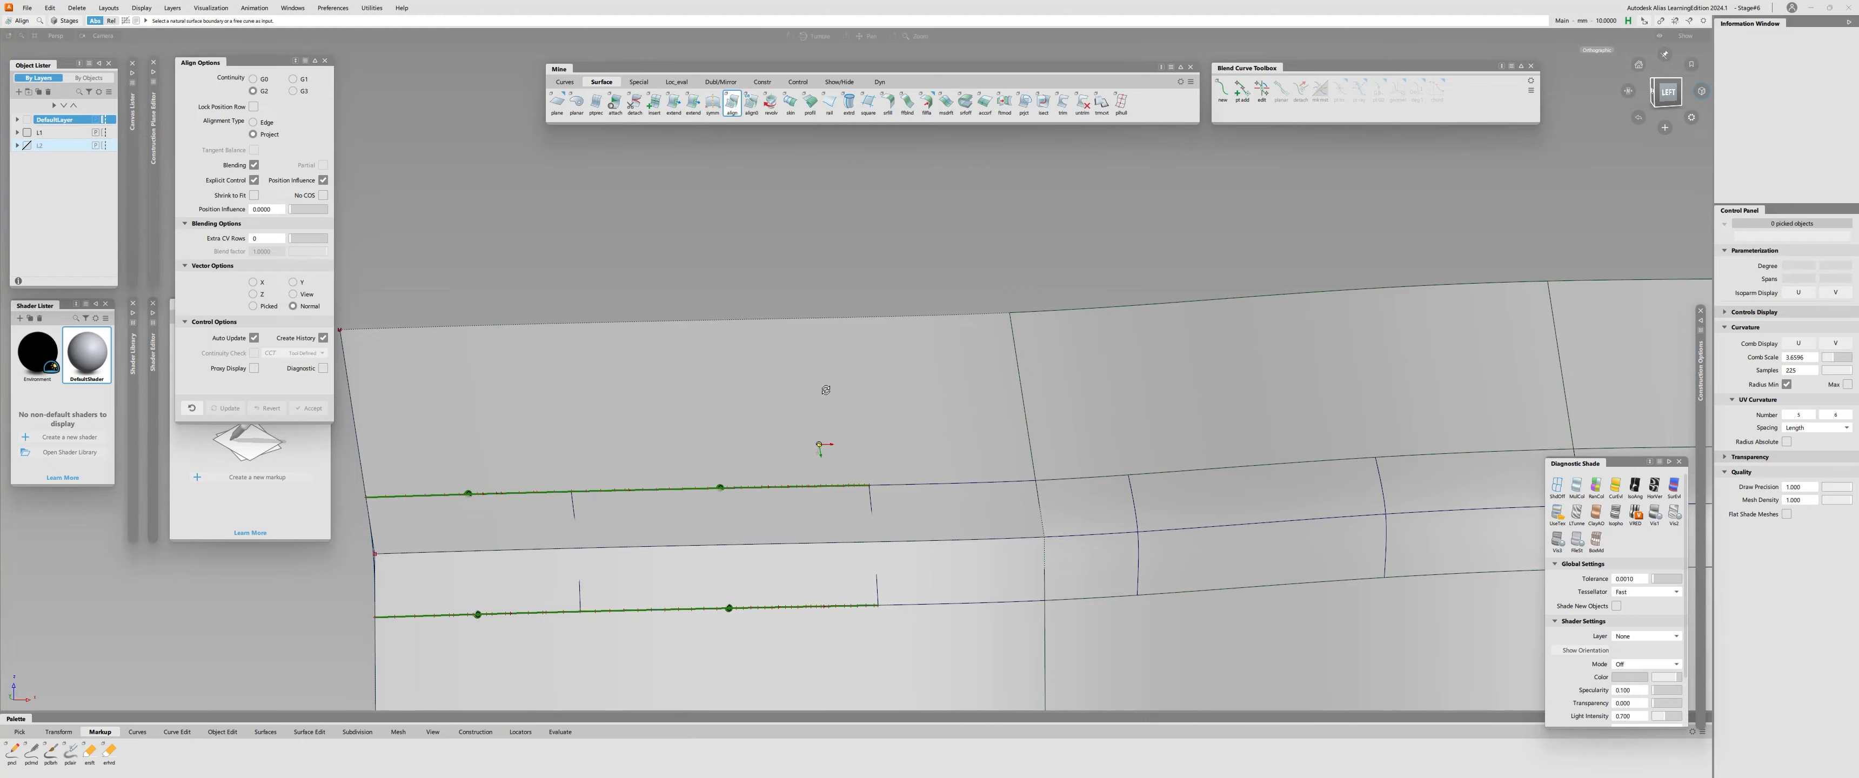
{"action": "mouse_move", "coordinate": [821, 386]}
{"action": "left_mouse_down", "text": "alt+shift"}
{"action": "mouse_move", "coordinate": [938, 403]}
{"action": "mouse_move", "coordinate": [970, 492]}
{"action": "mouse_move", "coordinate": [1018, 422]}
{"action": "mouse_move", "coordinate": [847, 403]}
{"action": "mouse_move", "coordinate": [1008, 490]}
{"action": "mouse_move", "coordinate": [950, 449]}
{"action": "mouse_move", "coordinate": [1013, 424]}
{"action": "left_mouse_up", "text": "alt+shift"}
{"action": "left_click", "coordinate": [1012, 424]}
{"action": "left_click", "coordinate": [958, 380]}
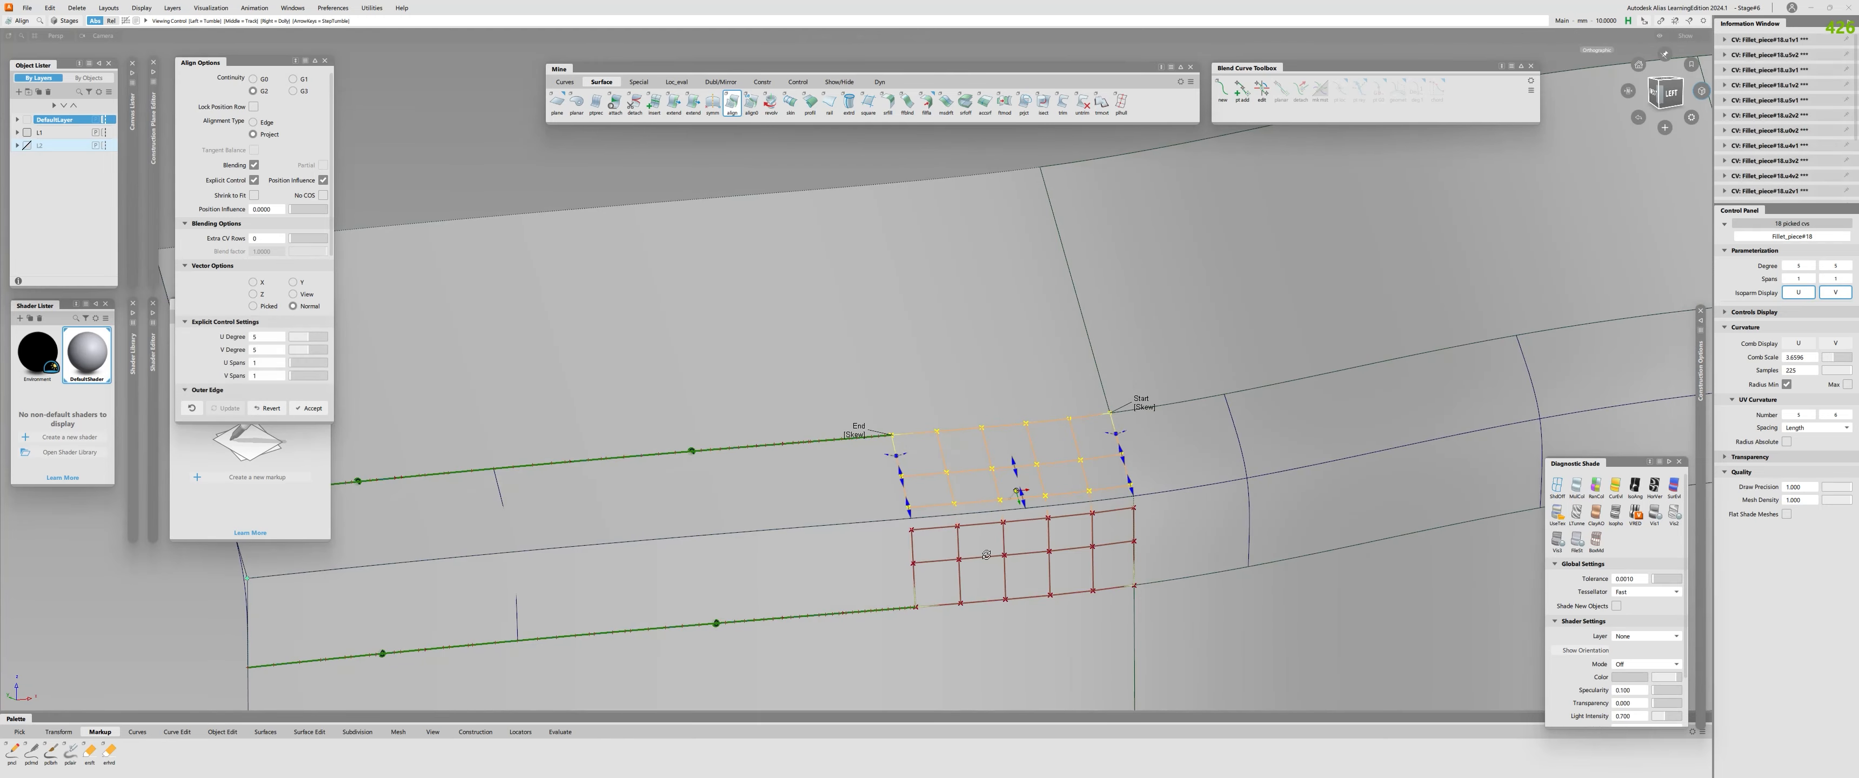
{"action": "left_click_drag", "start_coordinate": [958, 380], "coordinate": [962, 540], "text": "alt+shift"}
Check surface continuity along the third fillet piece's upper and lower edges.
{"action": "key", "text": "ctrl+shift+c"}
{"action": "left_click", "coordinate": [1014, 427]}
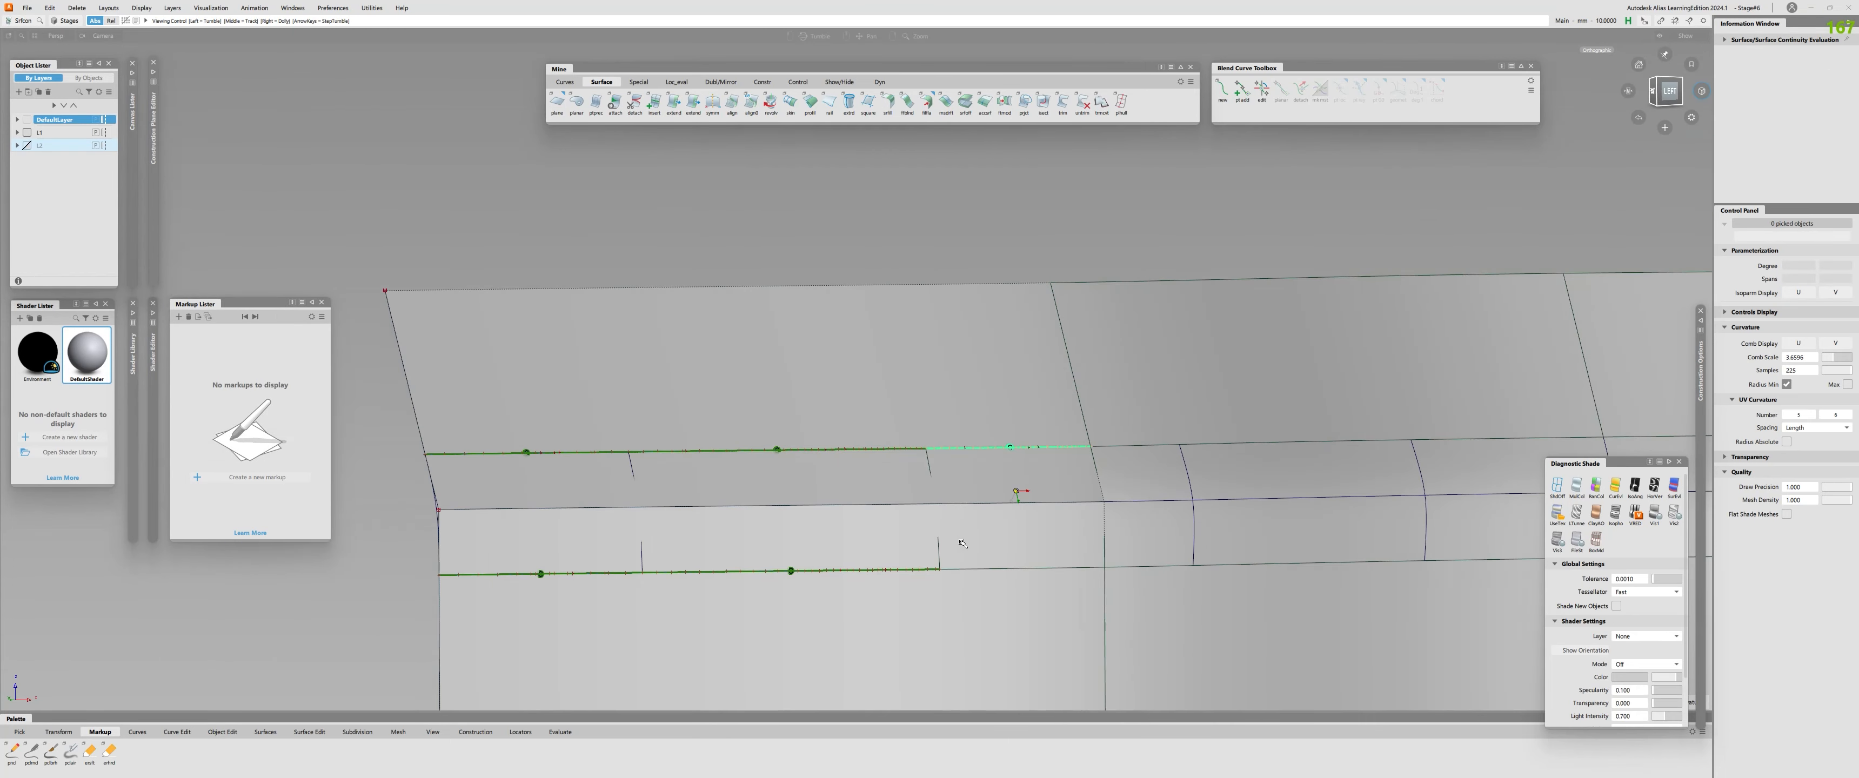
{"action": "key", "text": "ctrl+shift+a"}
{"action": "left_click", "coordinate": [1024, 569]}
{"action": "key", "text": "ctrl+shift+c"}
{"action": "left_click", "coordinate": [1028, 570]}
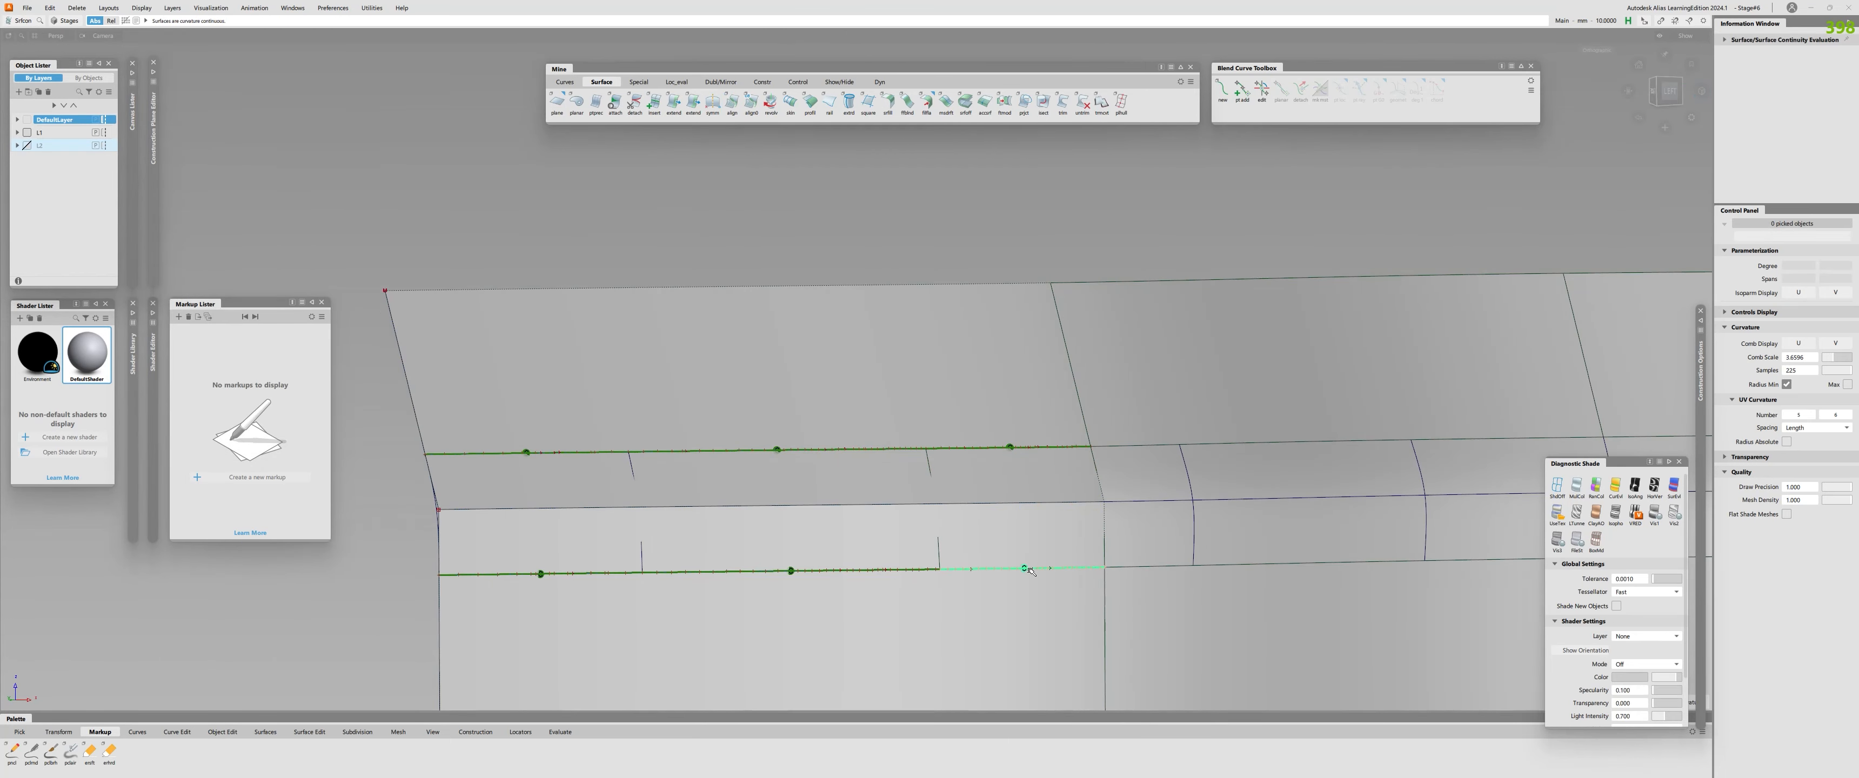
Clear the existing continuity locators and check continuity along the next fillet piece's upper, lower and side edges.
{"action": "left_click", "coordinate": [927, 458]}
{"action": "middle_click_drag", "start_coordinate": [1037, 520], "coordinate": [865, 528], "text": "alt+shift"}
{"action": "key", "text": "ctrl+shift+c"}
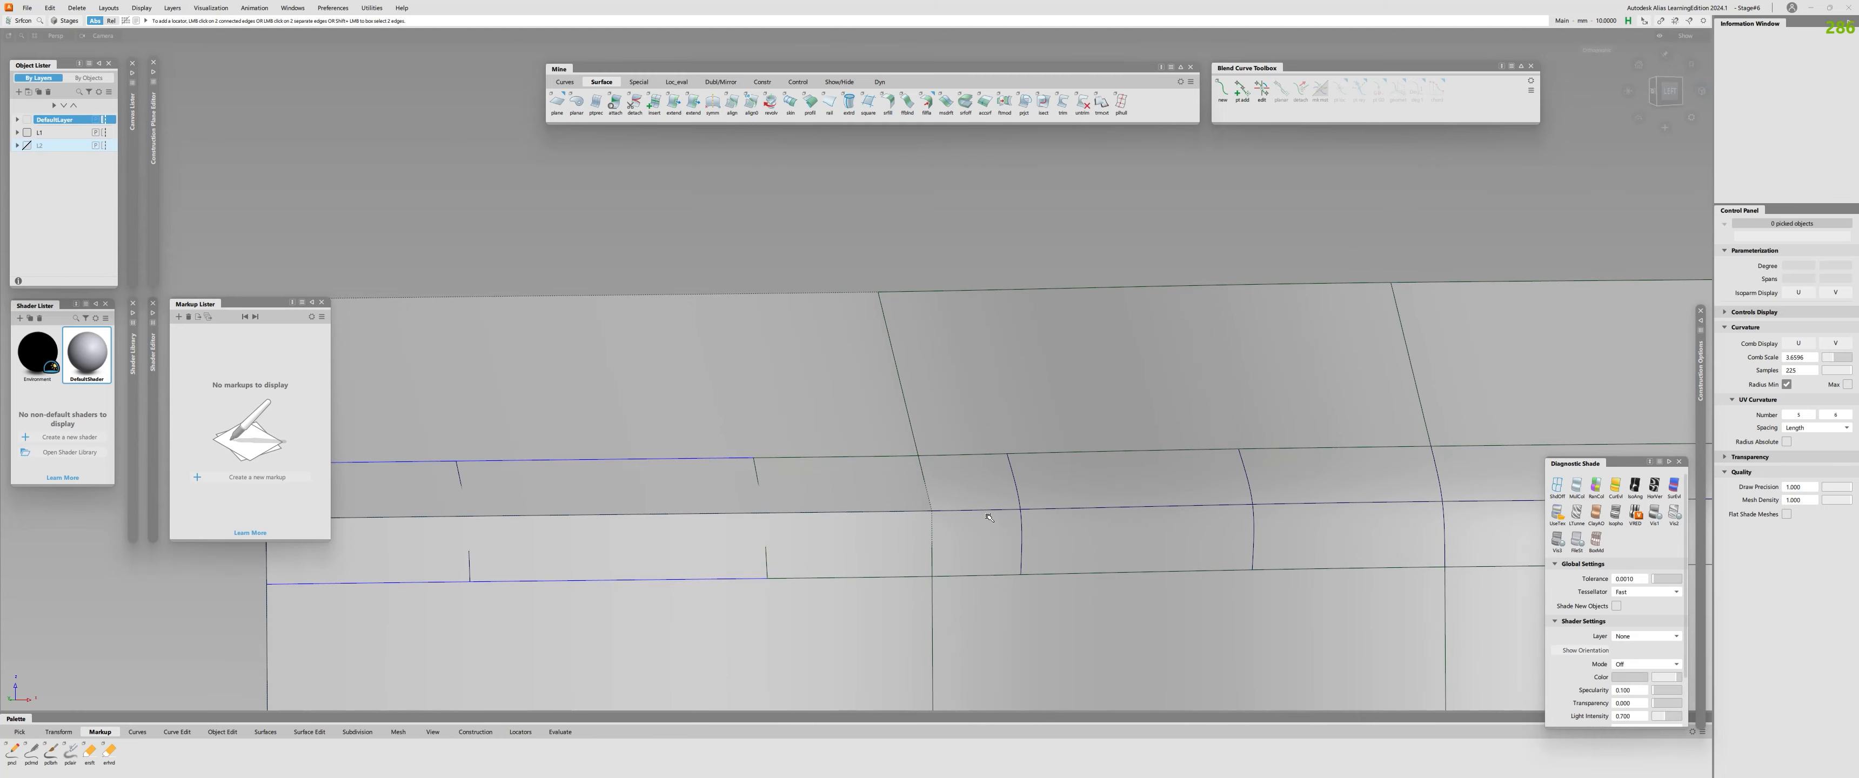
{"action": "left_click_drag", "start_coordinate": [994, 515], "coordinate": [861, 546], "text": "alt+shift"}
{"action": "left_click", "coordinate": [992, 448]}
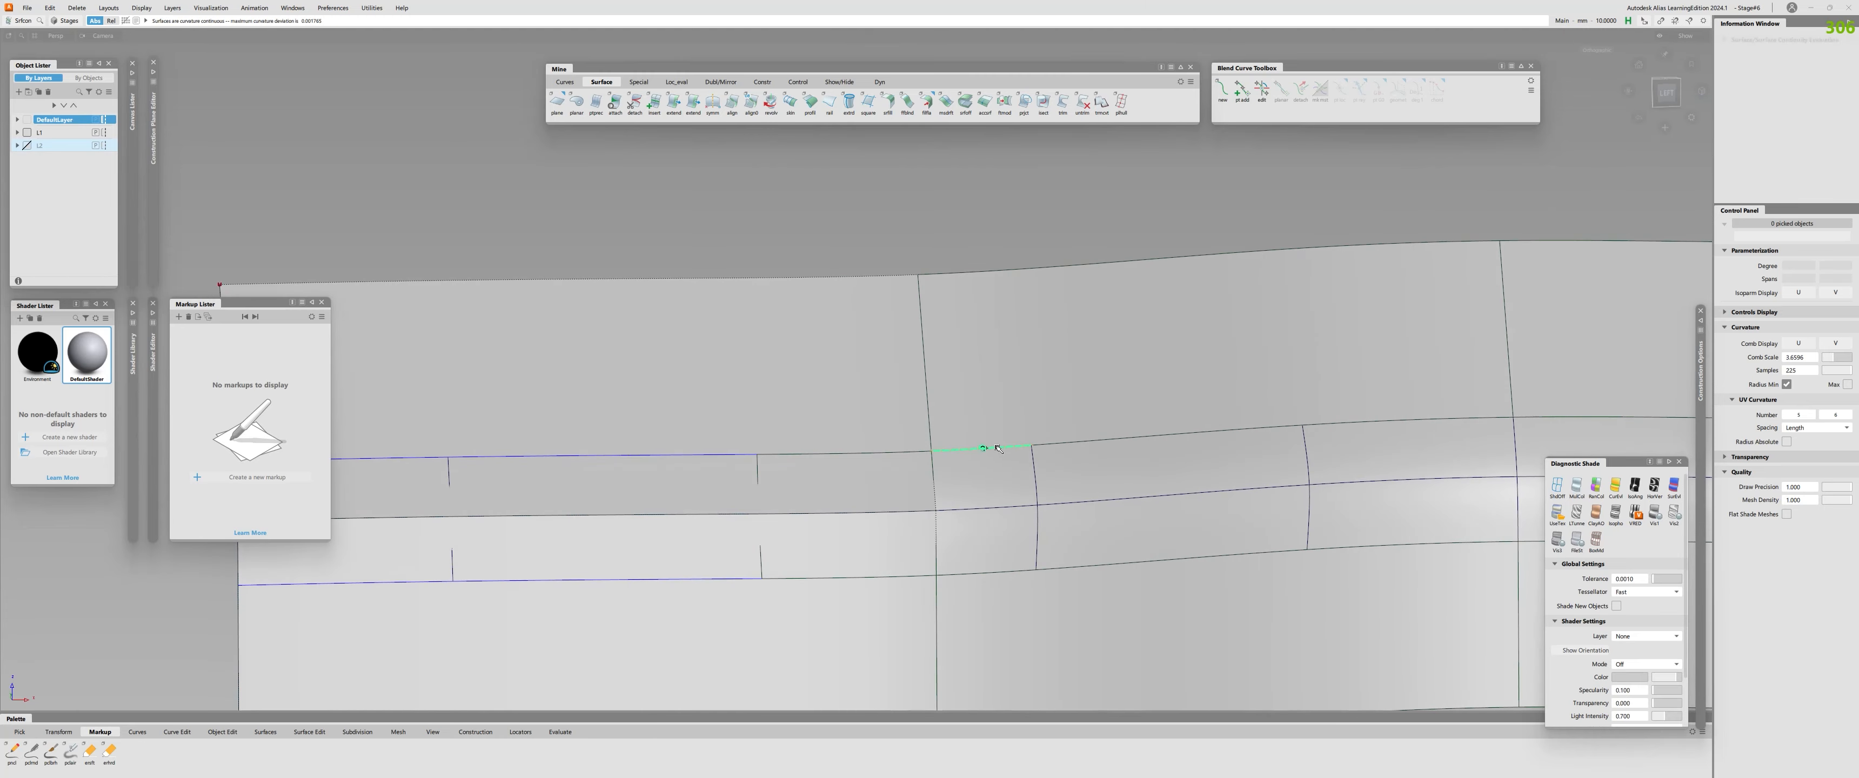
{"action": "left_click", "coordinate": [1013, 572]}
{"action": "left_click", "coordinate": [1037, 518]}
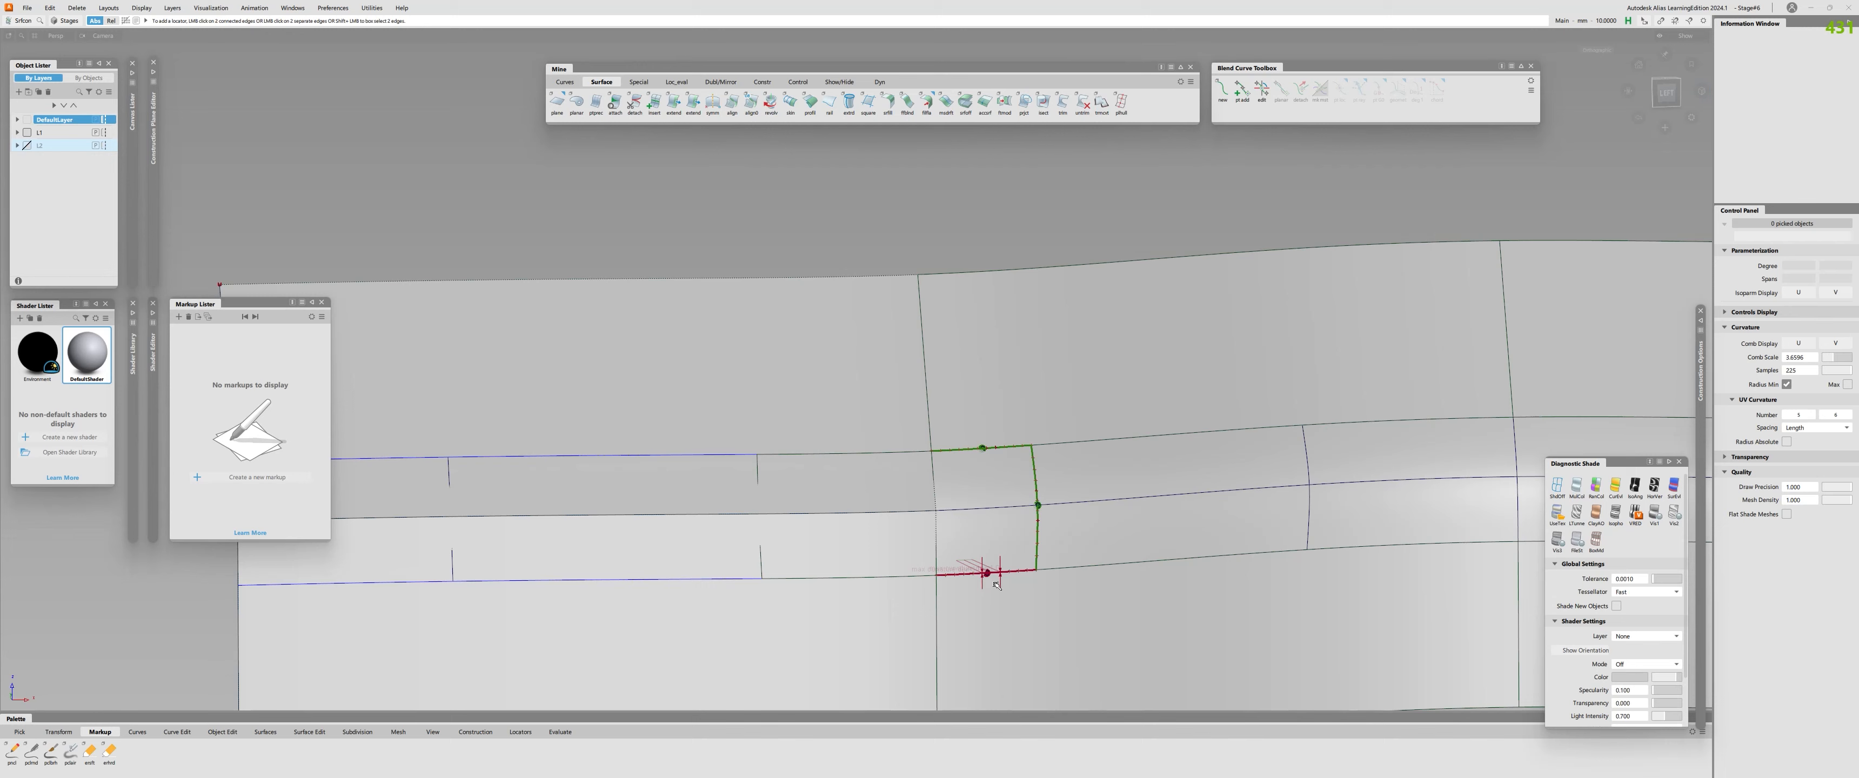
{"action": "key", "text": "ctrl+shift+c"}
Untrim the middle lower profile surface beneath the next fillet pieces.
{"action": "key", "text": "ctrl+u"}
{"action": "left_click", "coordinate": [1067, 614]}
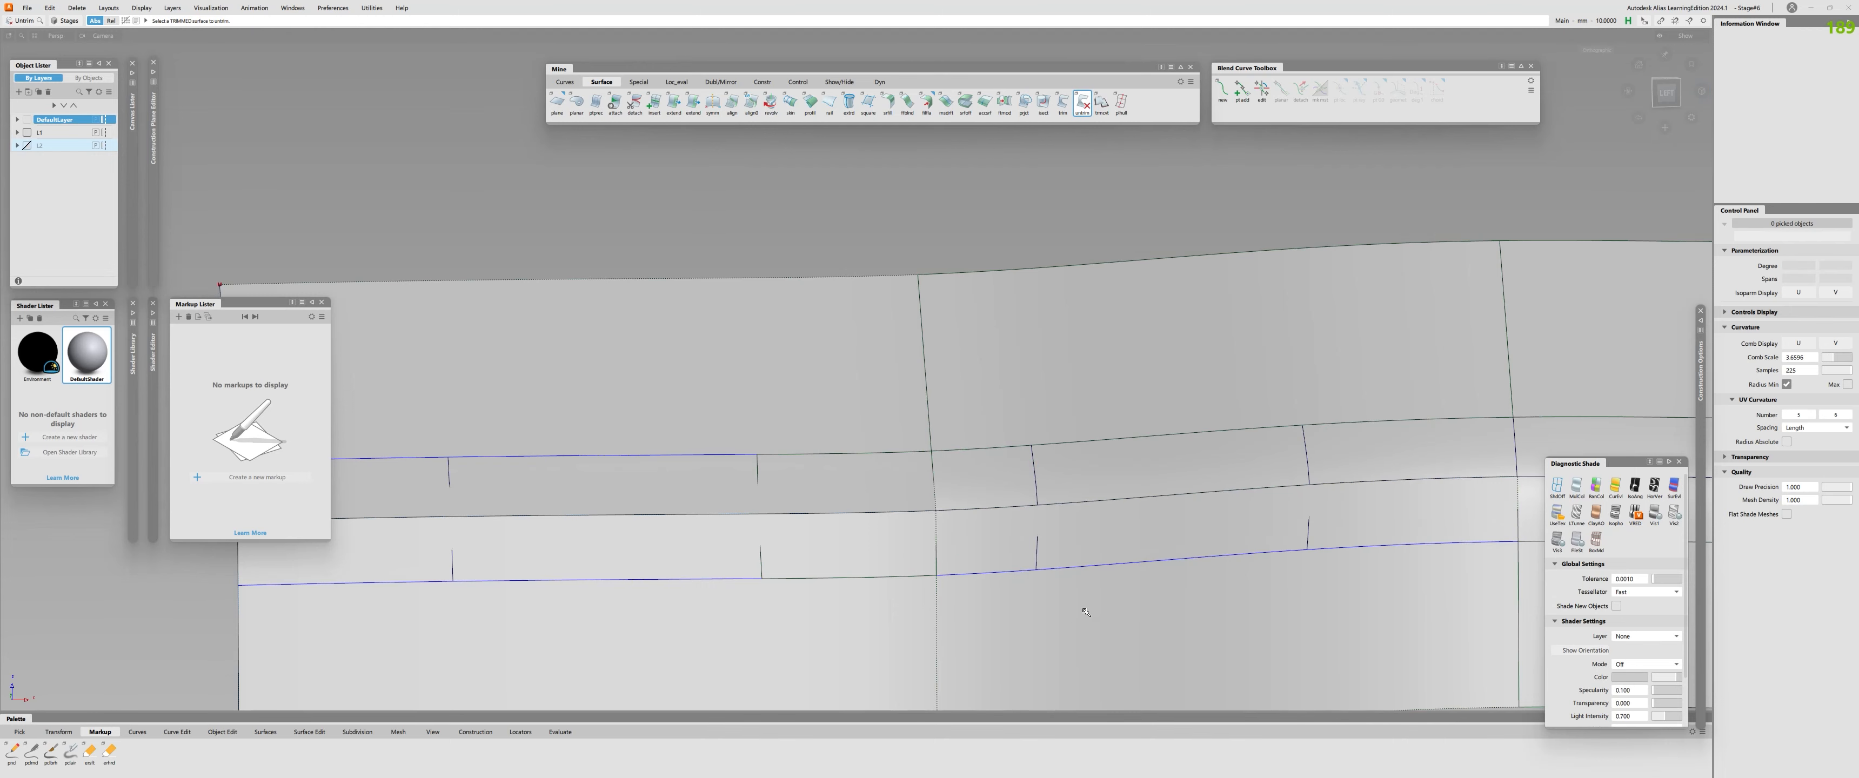
{"action": "right_click_drag", "start_coordinate": [1082, 610], "coordinate": [1069, 570], "text": "alt+shift"}
{"action": "middle_click_drag", "start_coordinate": [1069, 570], "coordinate": [917, 580], "text": "alt+shift"}
Delete the curves-on-surface from the untrimmed middle lower profile surface.
{"action": "key", "text": "ctrl+p"}
{"action": "left_click", "coordinate": [798, 530]}
{"action": "left_click", "coordinate": [863, 526]}
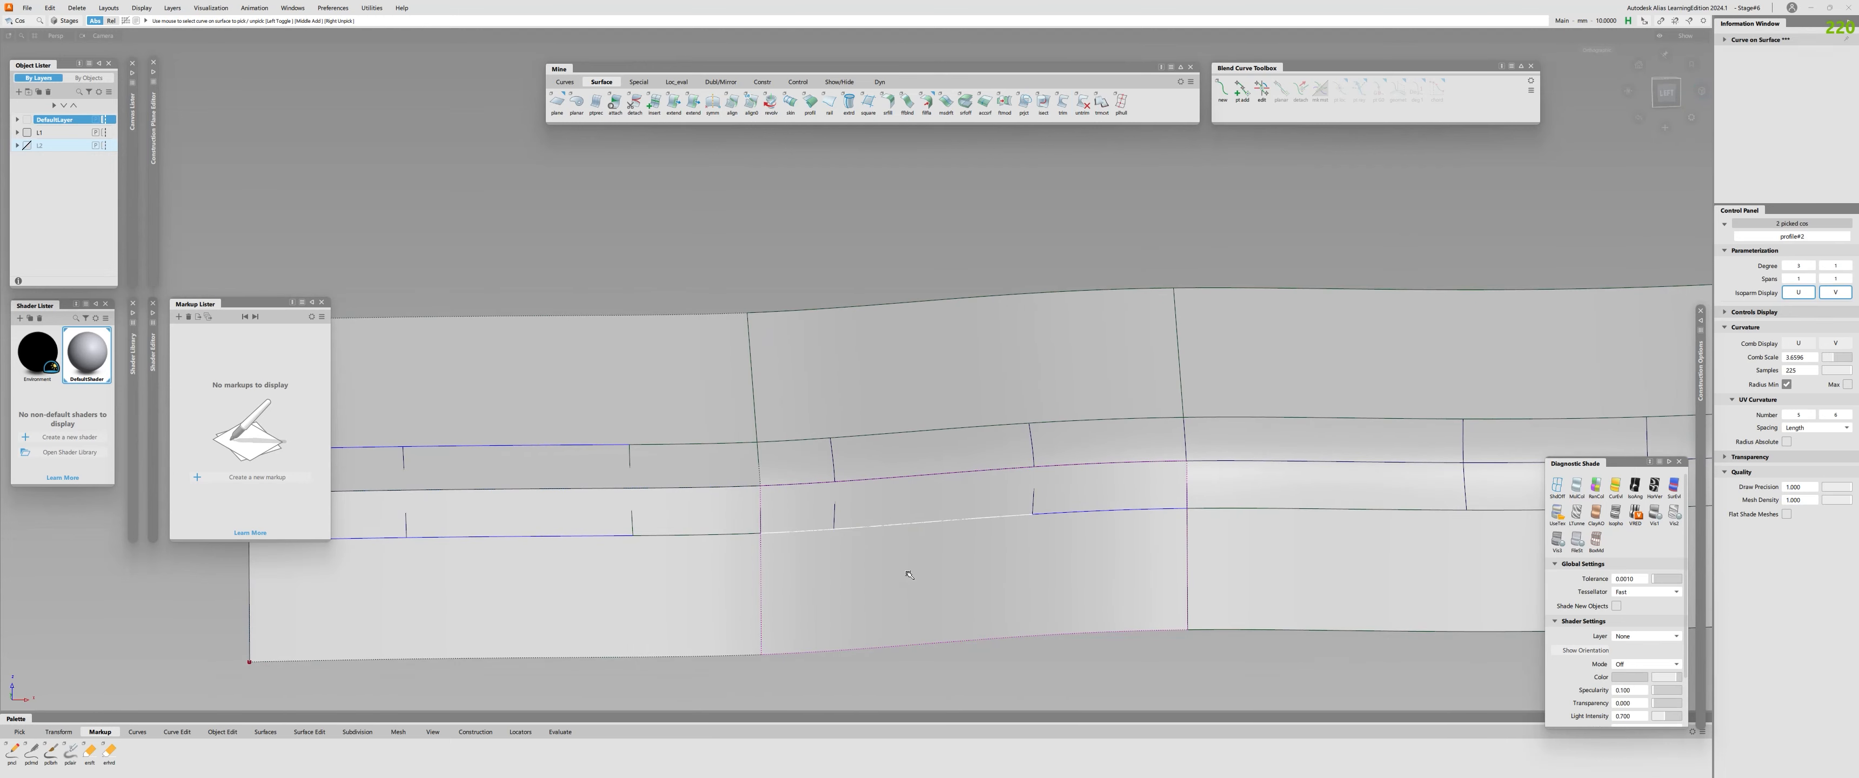
{"action": "left_click", "coordinate": [1043, 513]}
{"action": "key", "text": "Delete"}
{"action": "key", "text": "ctrl+shift+c"}
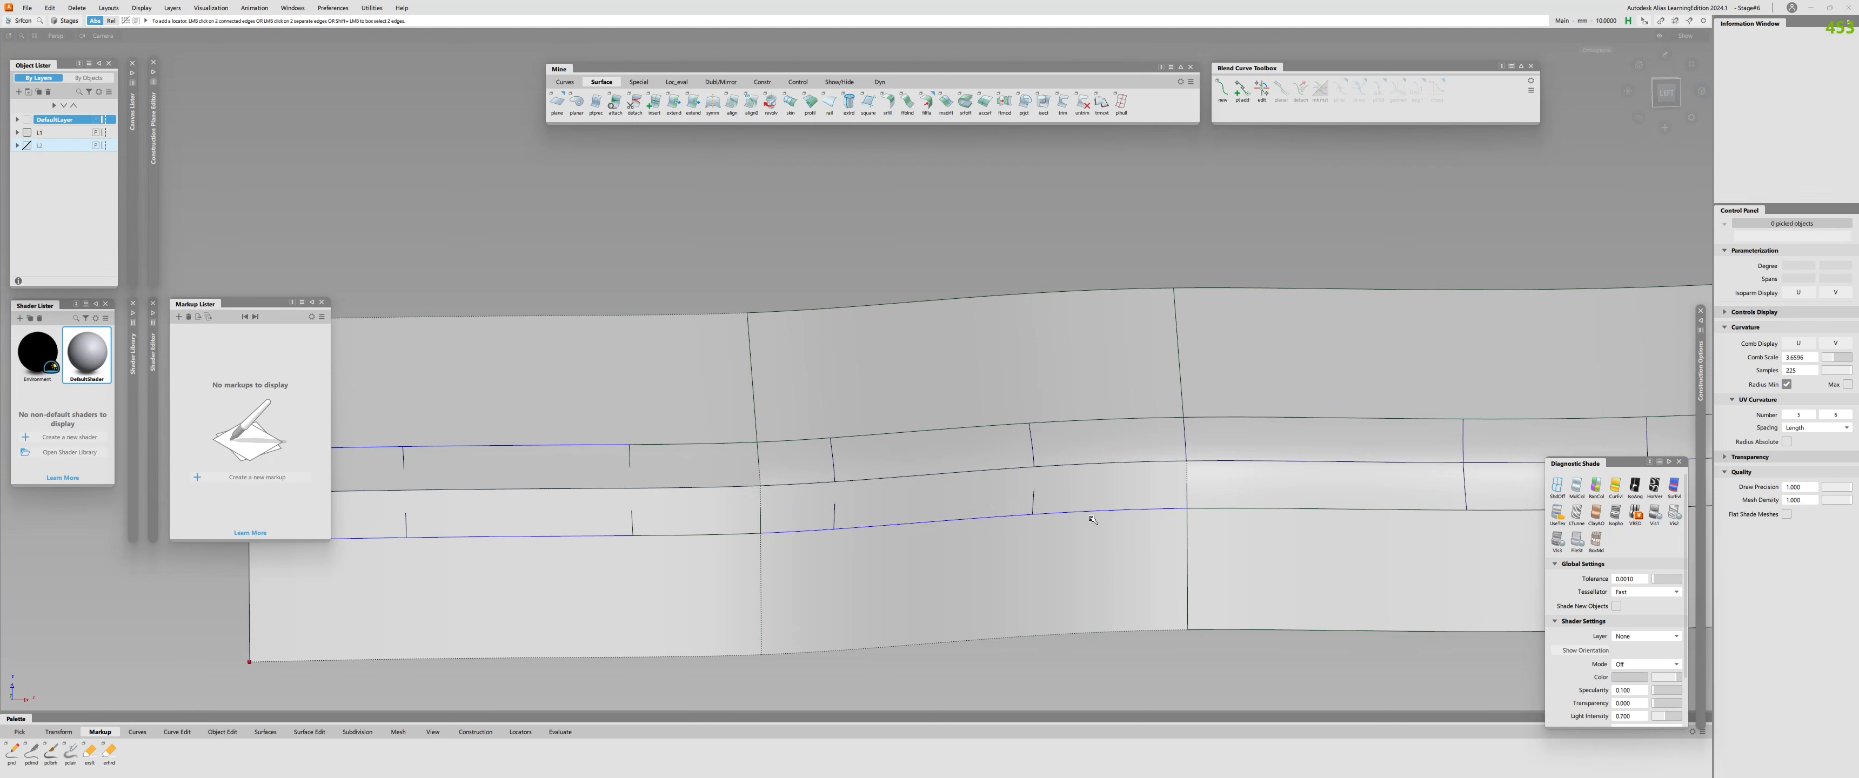
{"action": "key", "text": "ctrl+p"}
{"action": "left_click_drag", "start_coordinate": [794, 509], "coordinate": [807, 554]}
{"action": "left_click_drag", "start_coordinate": [901, 503], "coordinate": [908, 565]}
{"action": "left_click_drag", "start_coordinate": [1089, 491], "coordinate": [1109, 566]}
{"action": "key", "text": "Delete"}
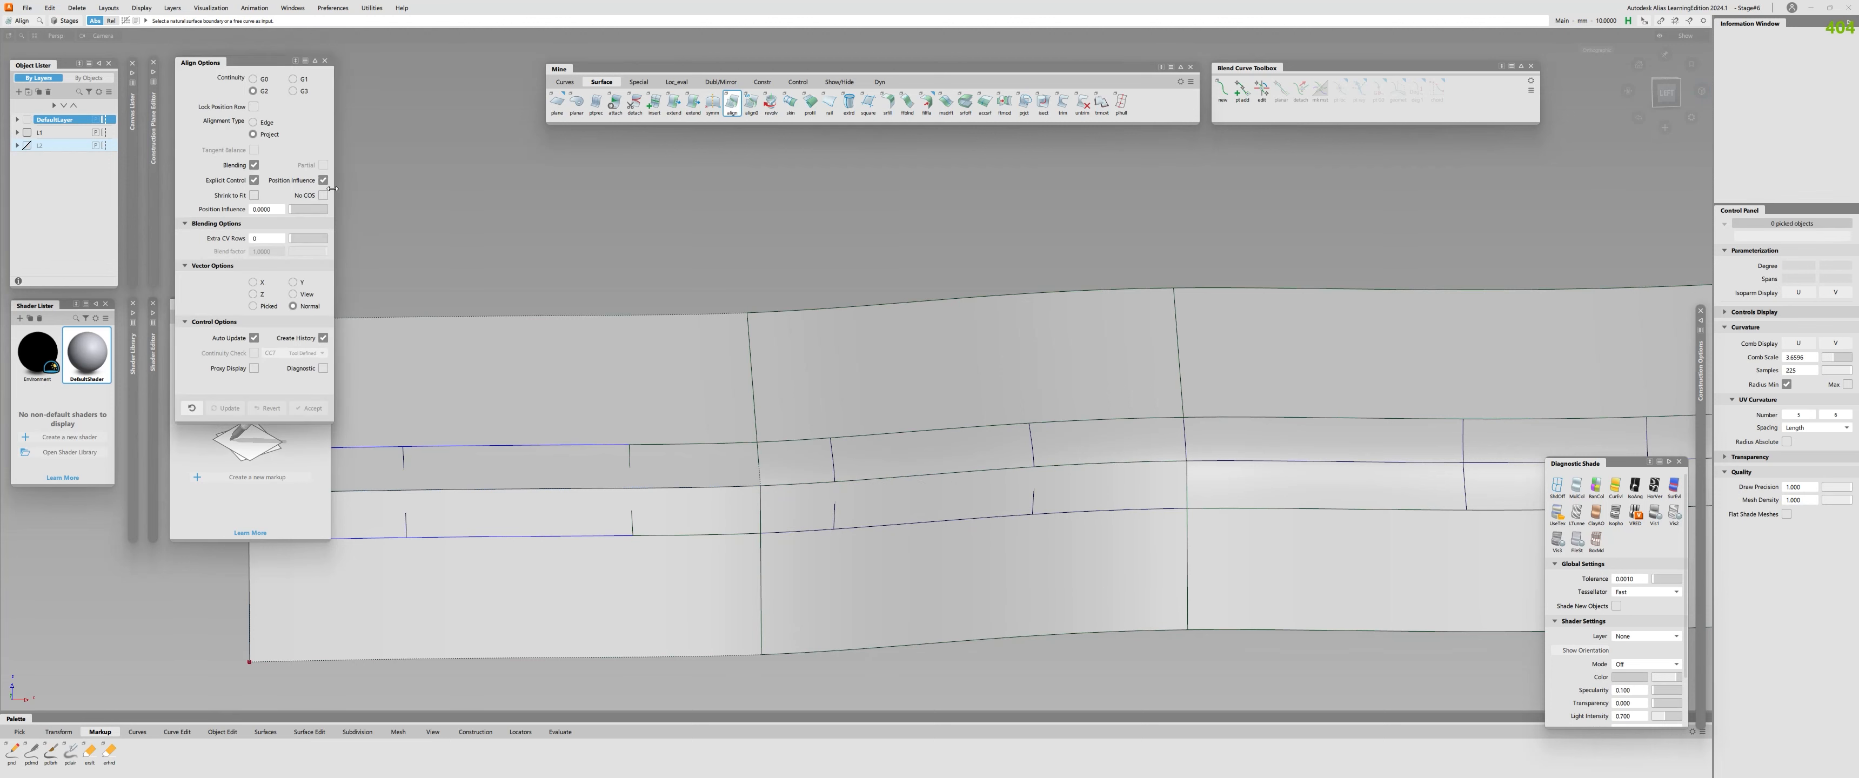
Align the lower edges of the three middle fillet pieces to the lower profile surface with G2 continuity and the Project alignment type.
{"action": "left_click", "coordinate": [813, 531]}
{"action": "left_click", "coordinate": [807, 552]}
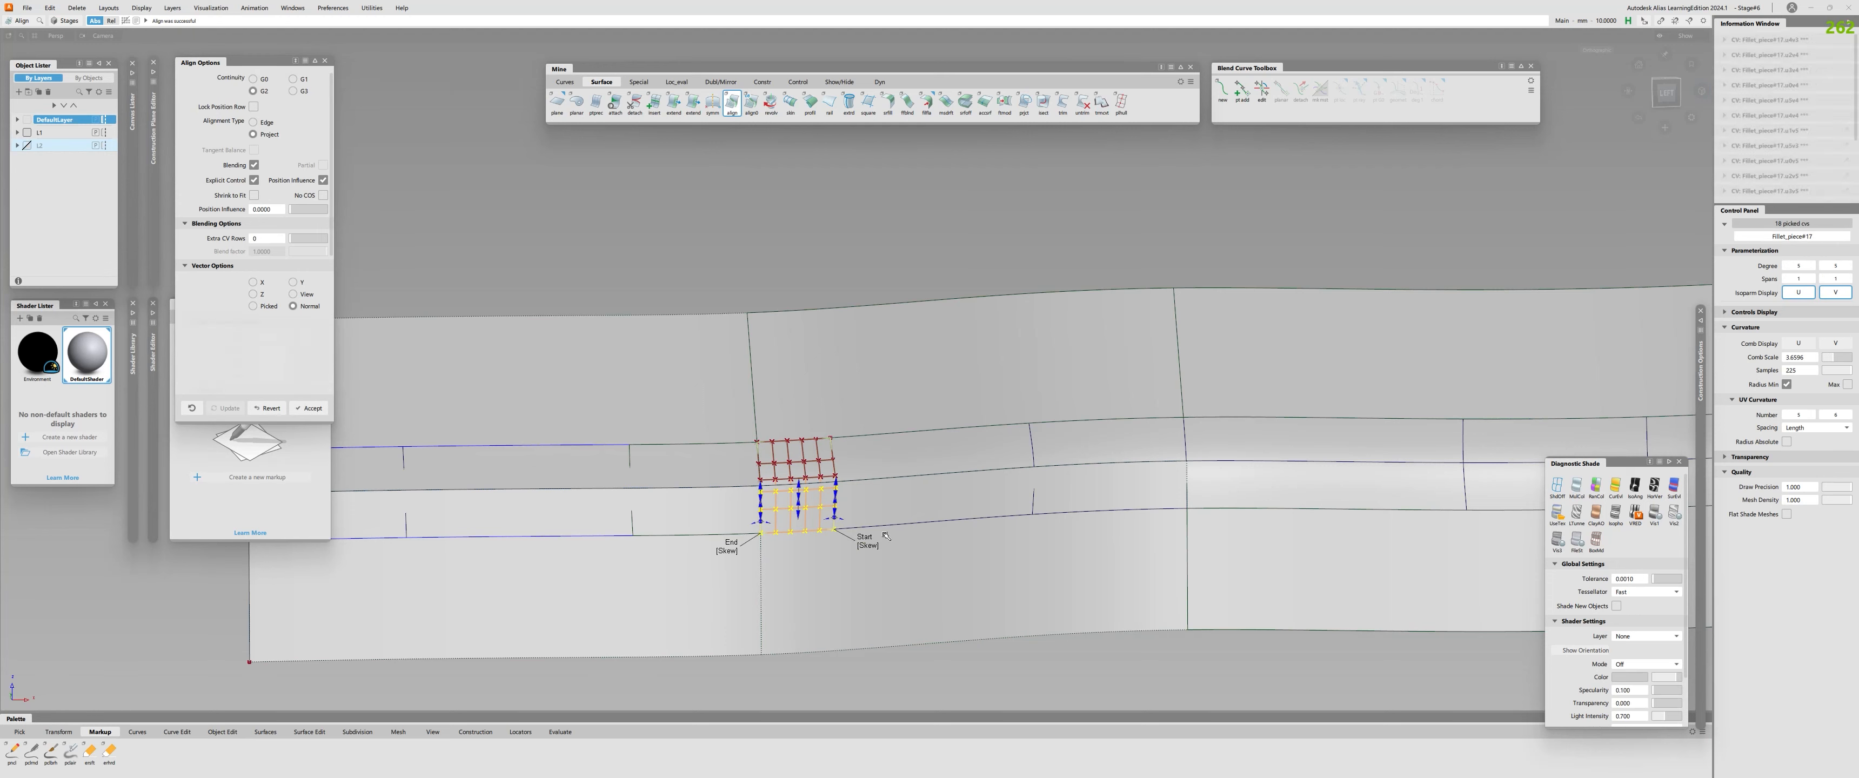
{"action": "key", "text": "space"}
{"action": "left_click", "coordinate": [946, 520]}
{"action": "left_click", "coordinate": [951, 550]}
{"action": "key", "text": "space"}
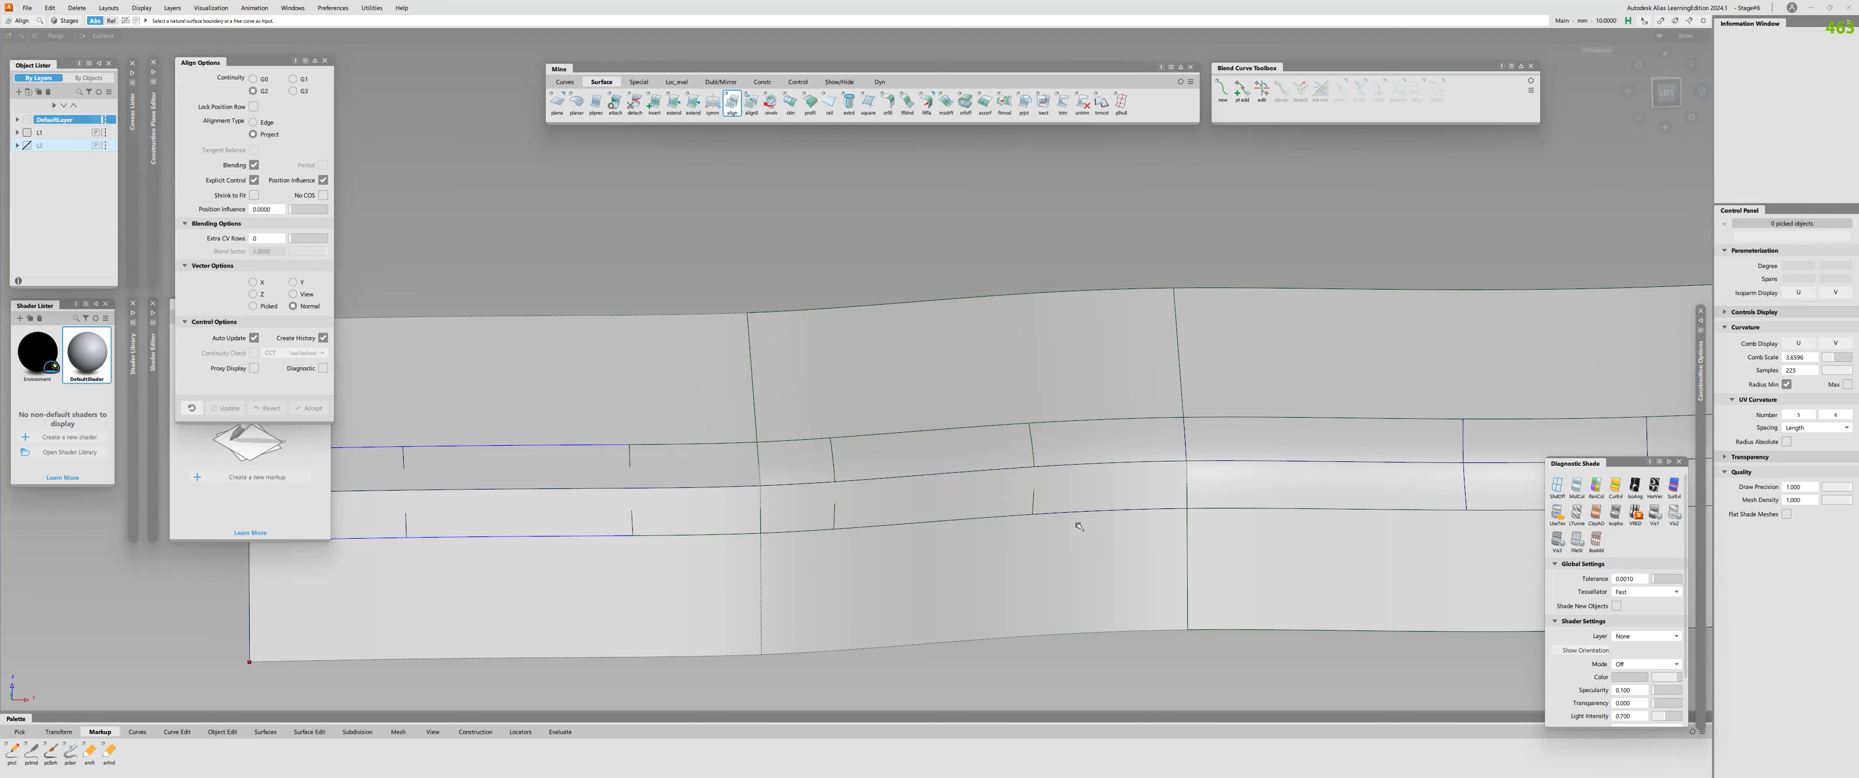
{"action": "left_click", "coordinate": [1069, 523]}
{"action": "left_click", "coordinate": [1110, 516]}
{"action": "left_click", "coordinate": [1089, 540]}
{"action": "key", "text": "space"}
Check surface continuity along the lower and upper edges of the three middle fillet pieces.
{"action": "key", "text": "c"}
{"action": "left_click", "coordinate": [1087, 515]}
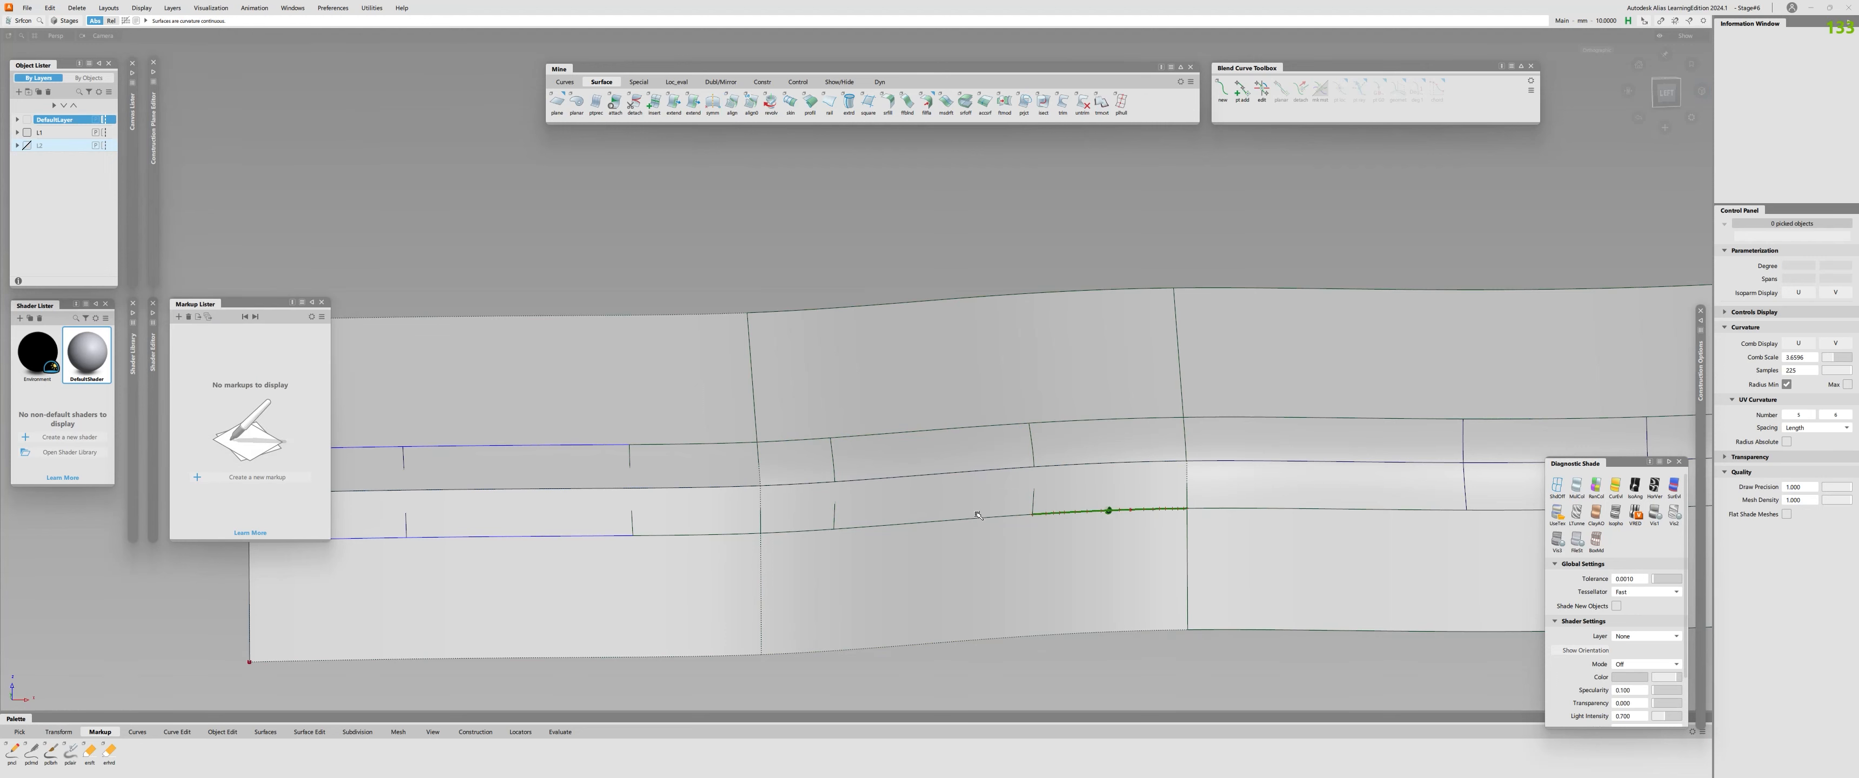
{"action": "left_click", "coordinate": [966, 518]}
{"action": "left_click", "coordinate": [800, 532]}
{"action": "left_click", "coordinate": [793, 440]}
{"action": "left_click", "coordinate": [1024, 426]}
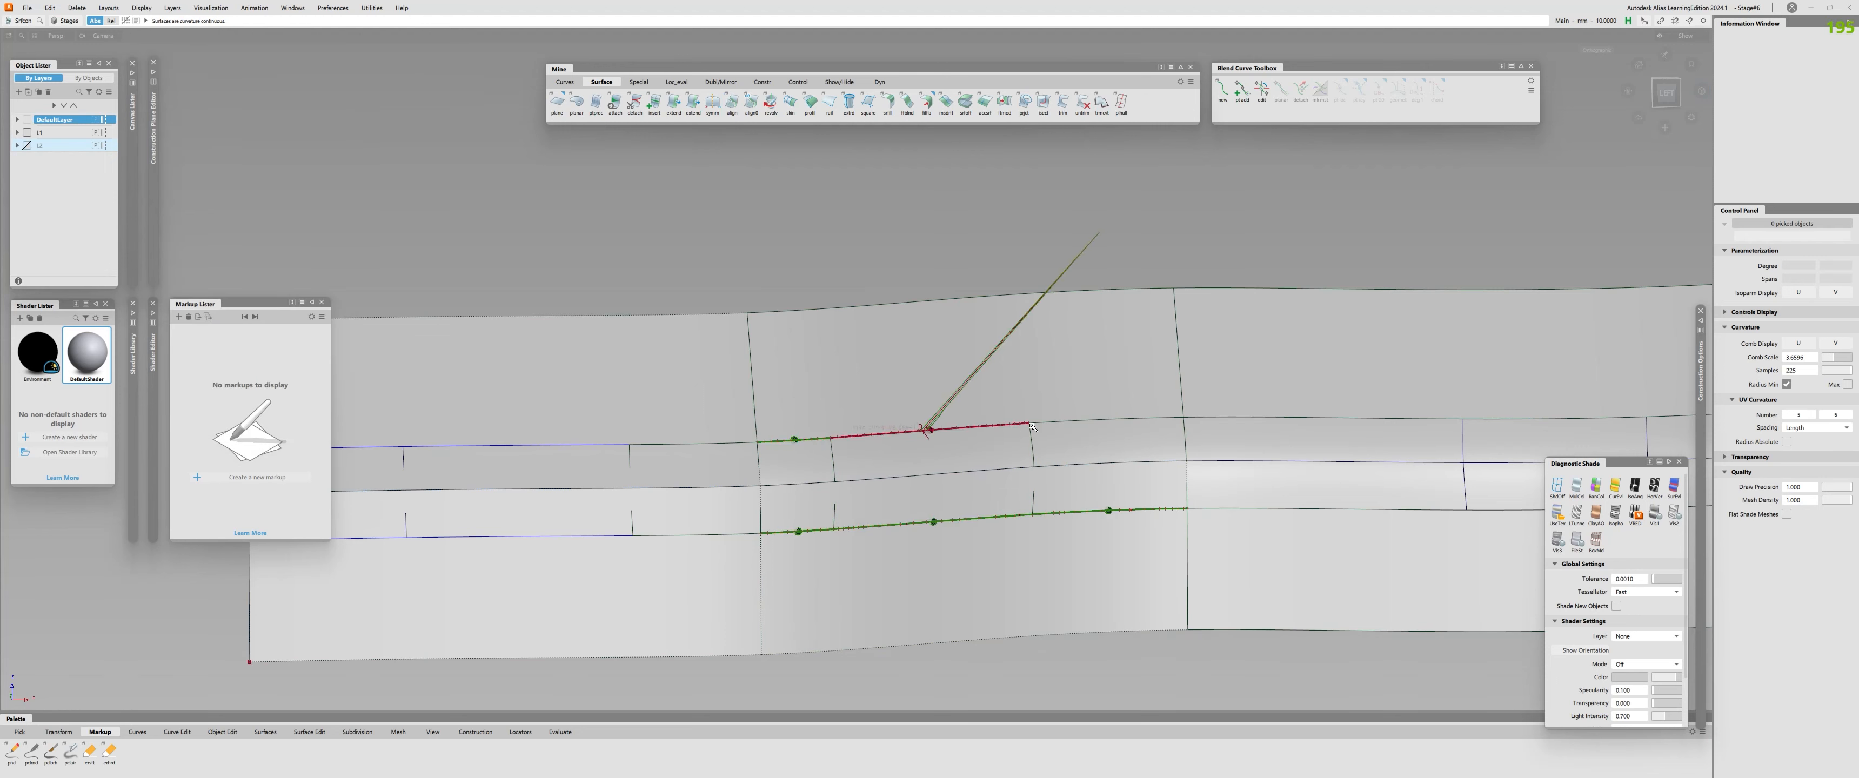
{"action": "left_click", "coordinate": [1084, 421]}
{"action": "key", "text": "space"}
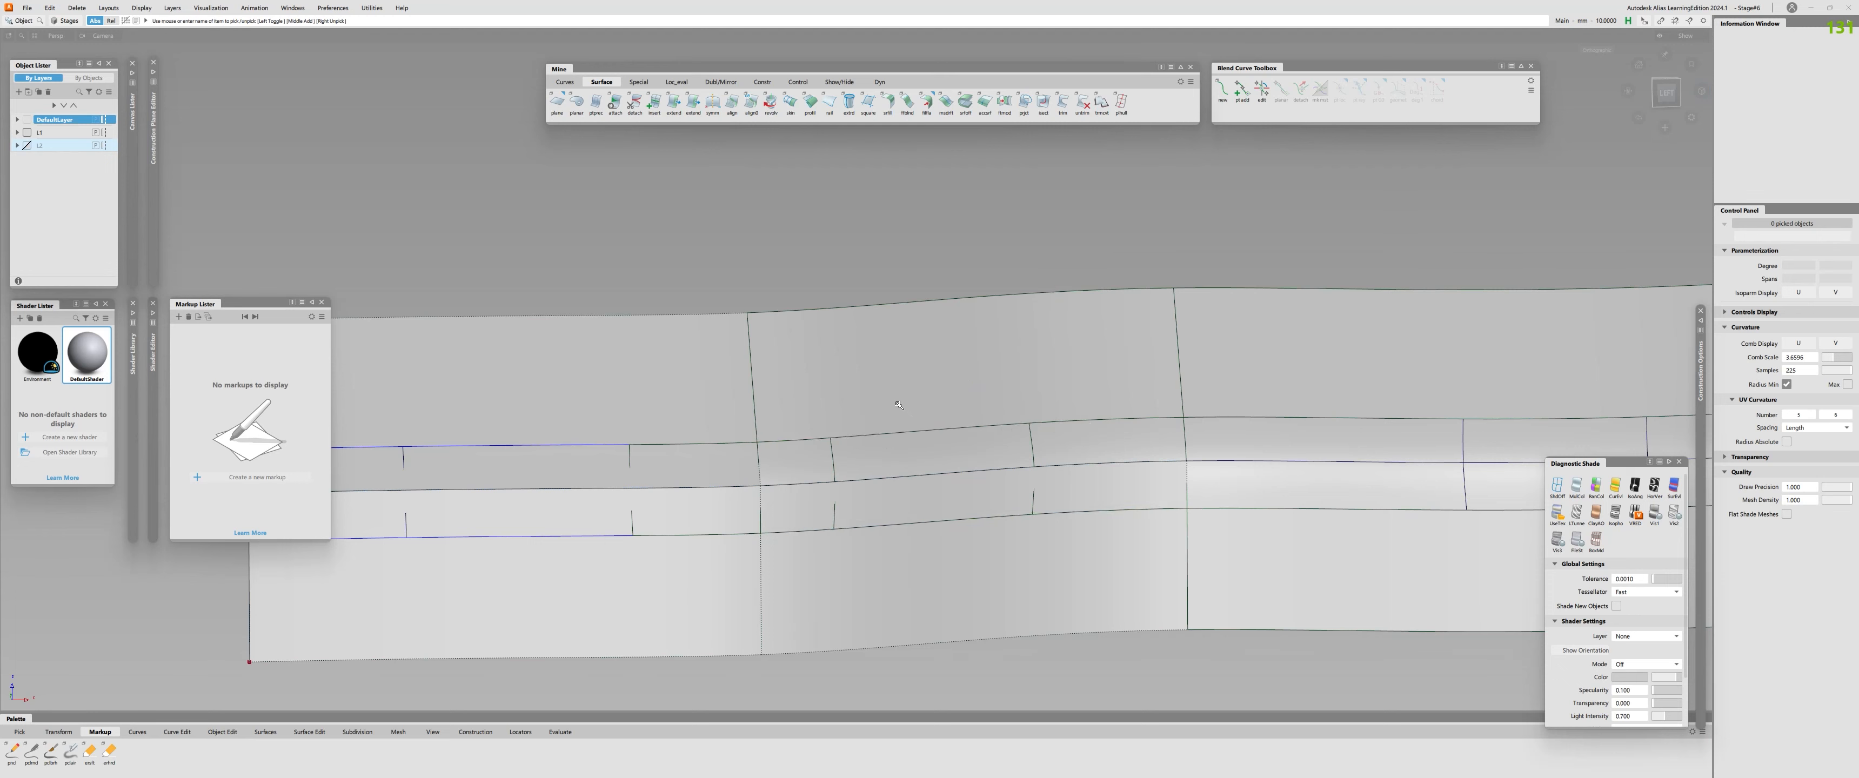
Untrim the middle upper profile surface and delete its leftover curves-on-surface.
{"action": "left_click", "coordinate": [898, 404]}
{"action": "key", "text": "u"}
{"action": "left_click", "coordinate": [908, 398]}
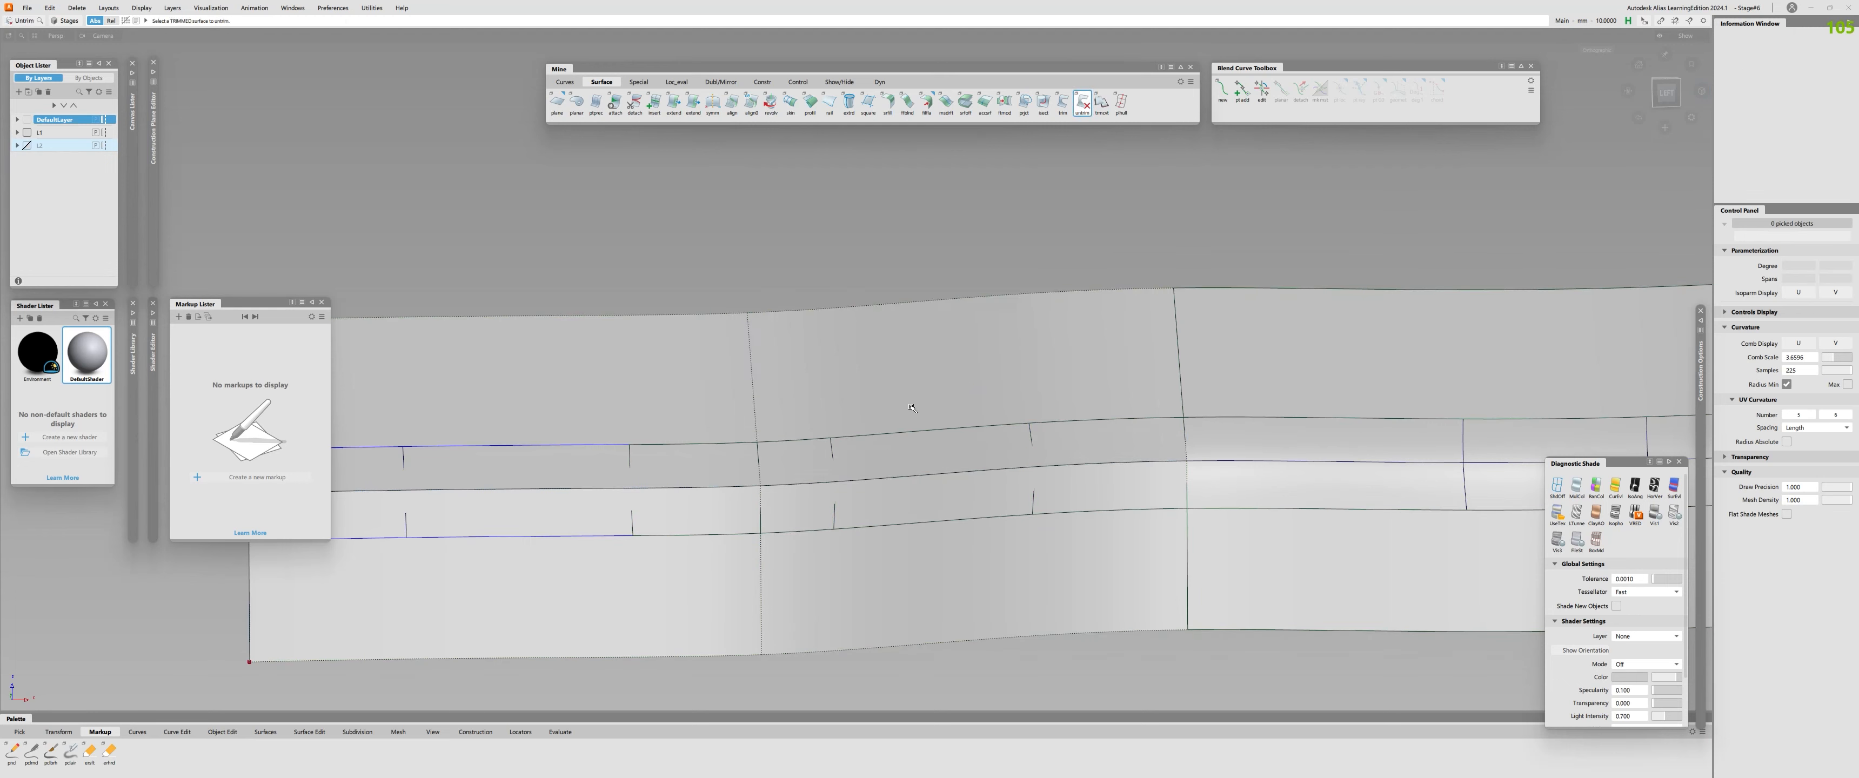
{"action": "key", "text": "space"}
{"action": "left_click", "coordinate": [898, 432]}
{"action": "left_click", "coordinate": [1046, 422]}
{"action": "key", "text": "Delete"}
Align the upper edges of the second and third middle fillet pieces to the upper profile surface with G2 continuity.
{"action": "key", "text": "a"}
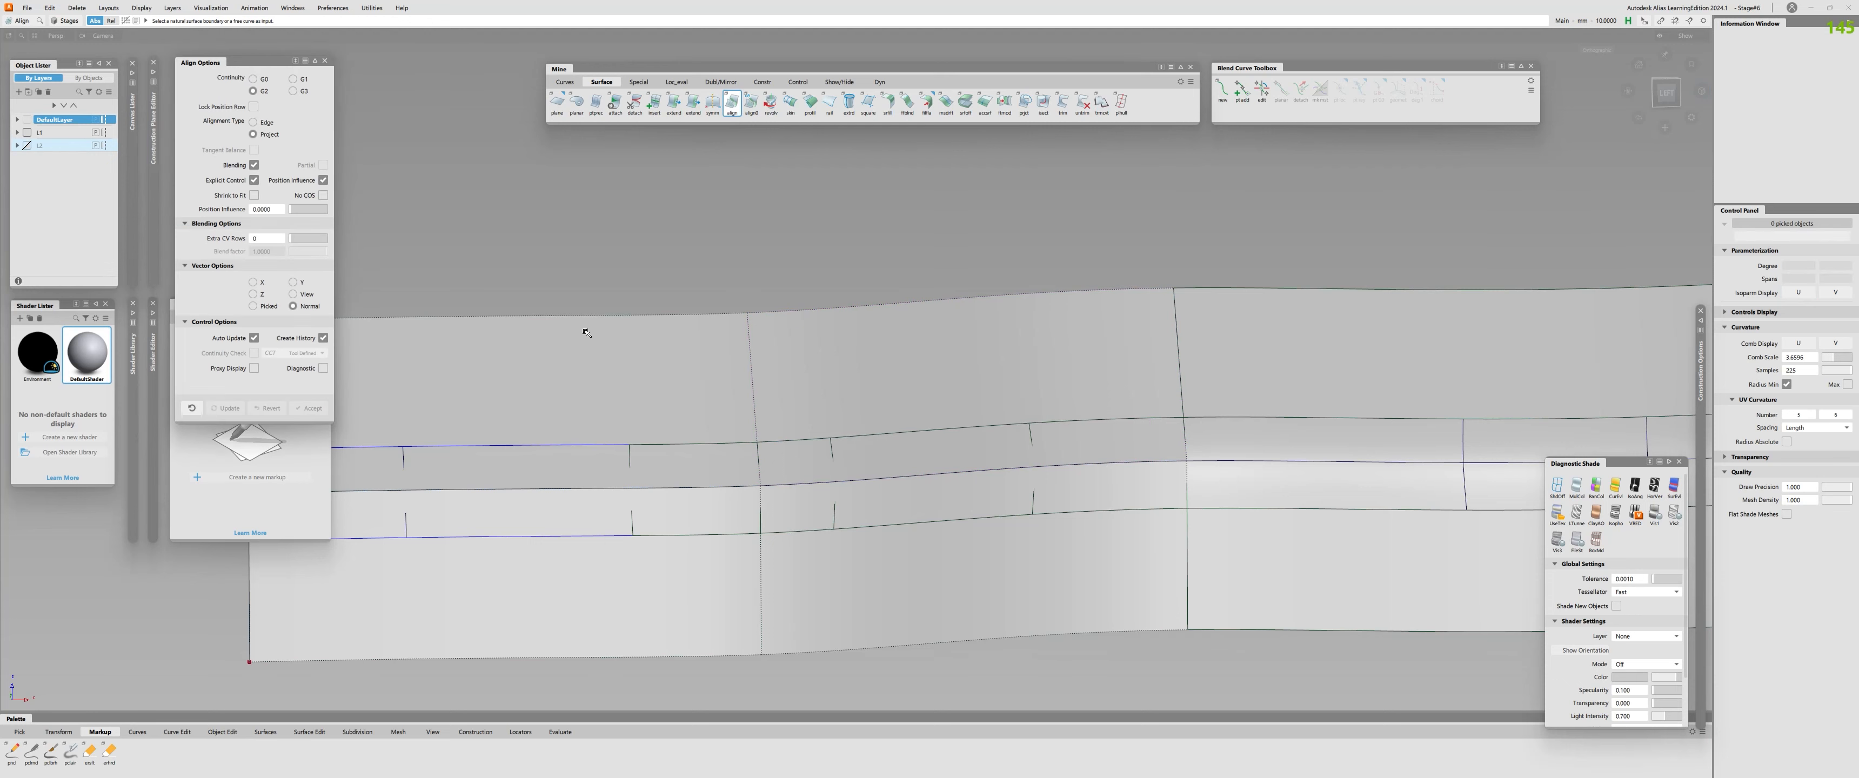
{"action": "left_click", "coordinate": [900, 434]}
{"action": "left_click", "coordinate": [882, 406]}
{"action": "key", "text": "a"}
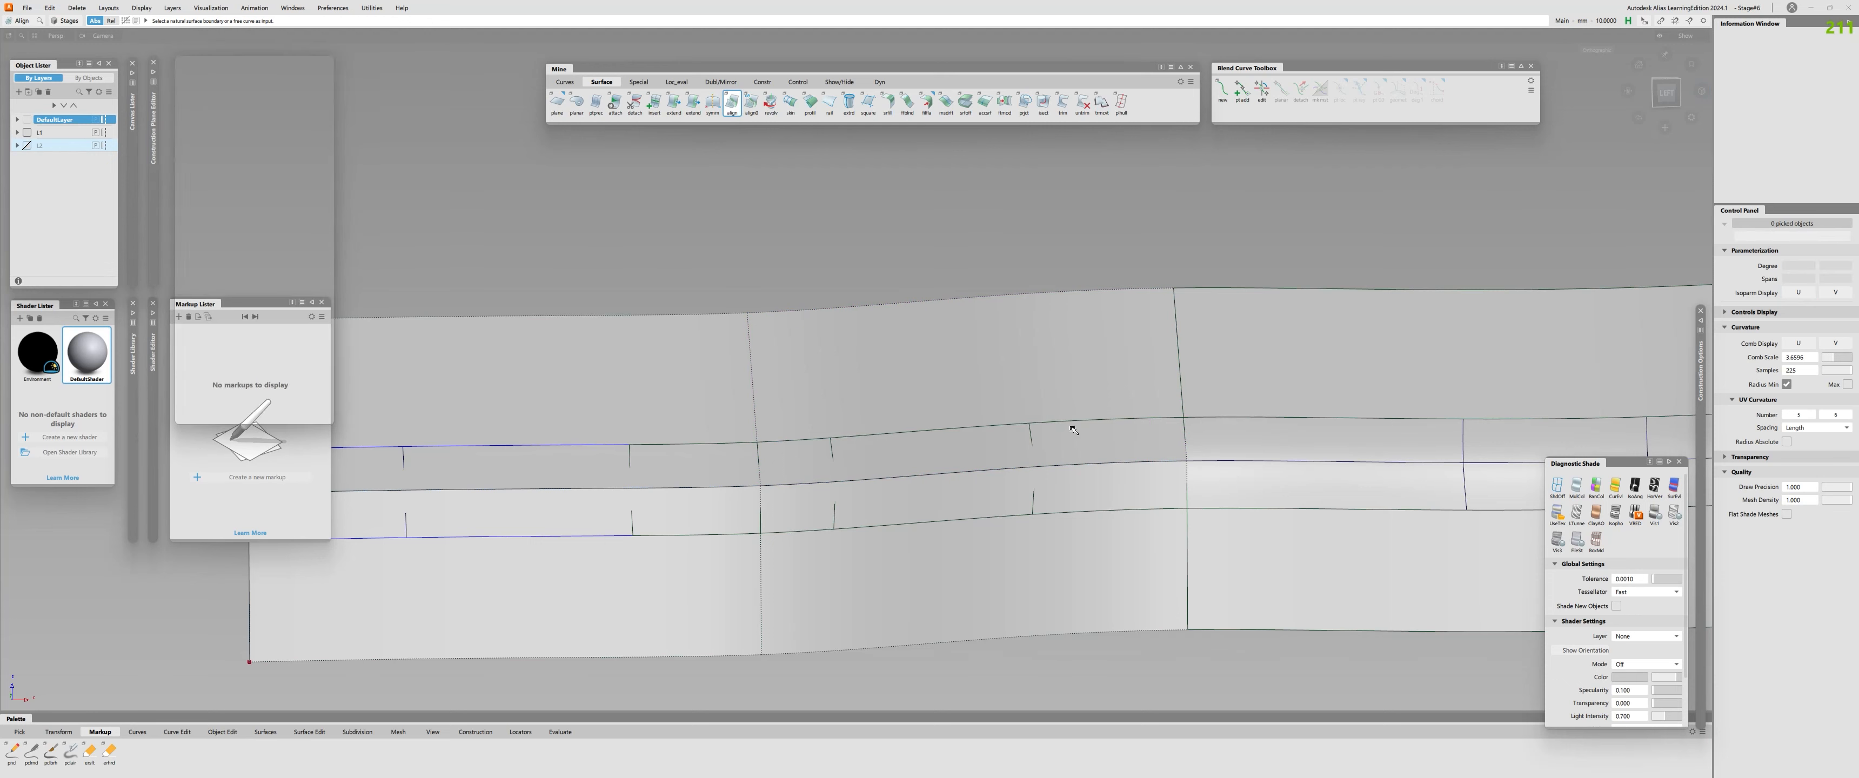
{"action": "left_click", "coordinate": [1084, 422]}
{"action": "left_click", "coordinate": [1084, 404]}
{"action": "key", "text": "a"}
Check continuity along the middle fillet pieces' profile edges and across the seams between neighbouring pieces.
{"action": "key", "text": "c"}
{"action": "left_click", "coordinate": [1082, 422]}
{"action": "left_click", "coordinate": [899, 432]}
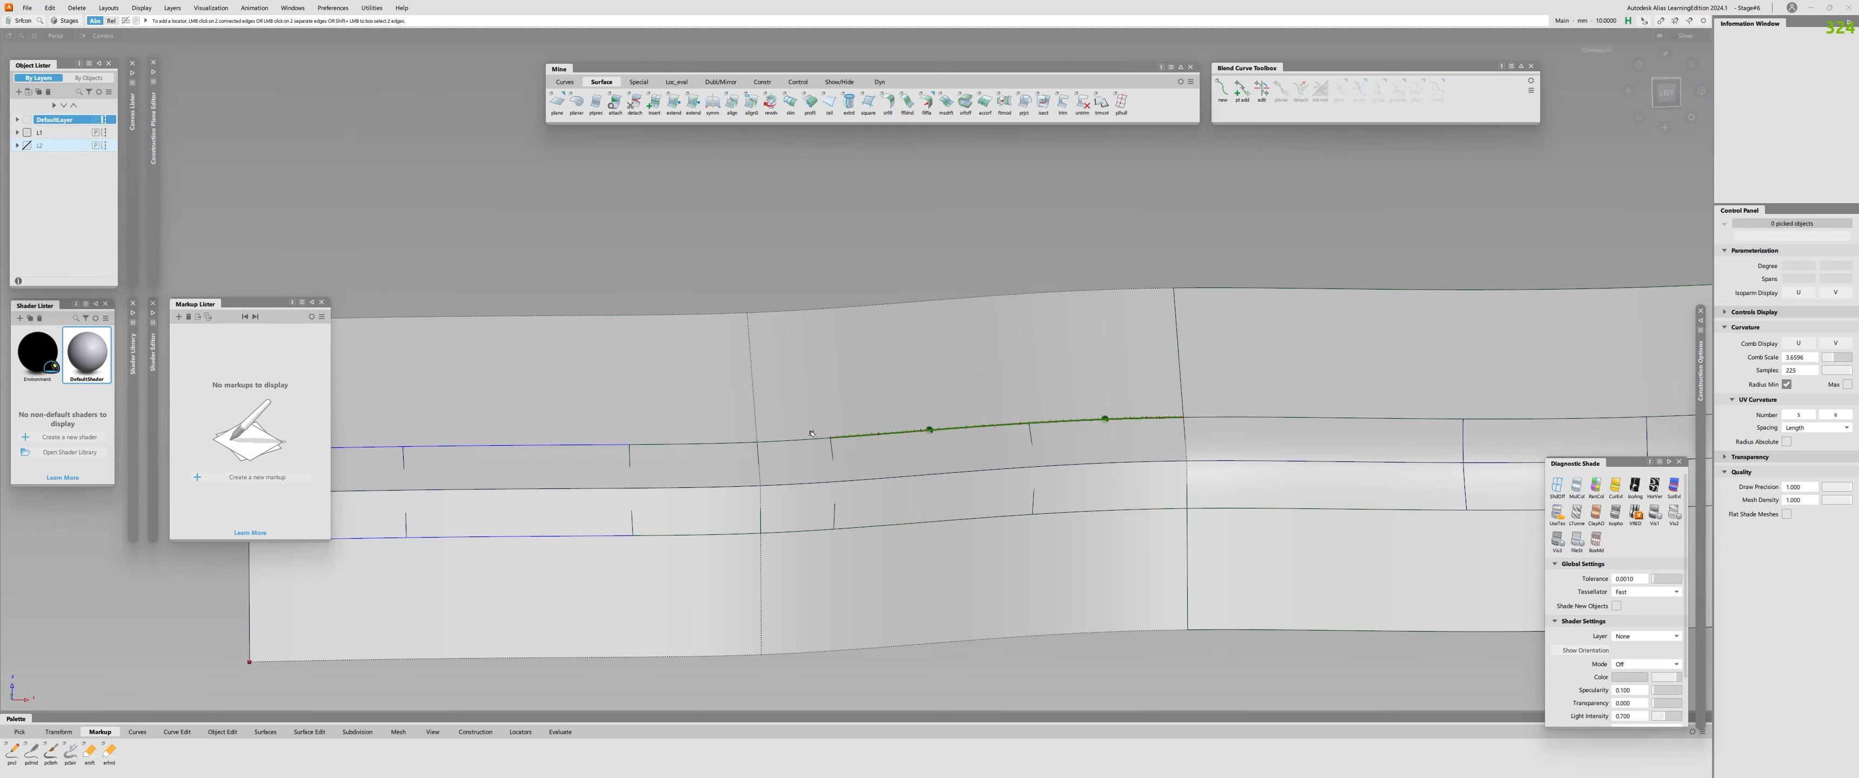
{"action": "left_click", "coordinate": [798, 441]}
{"action": "left_click", "coordinate": [697, 444]}
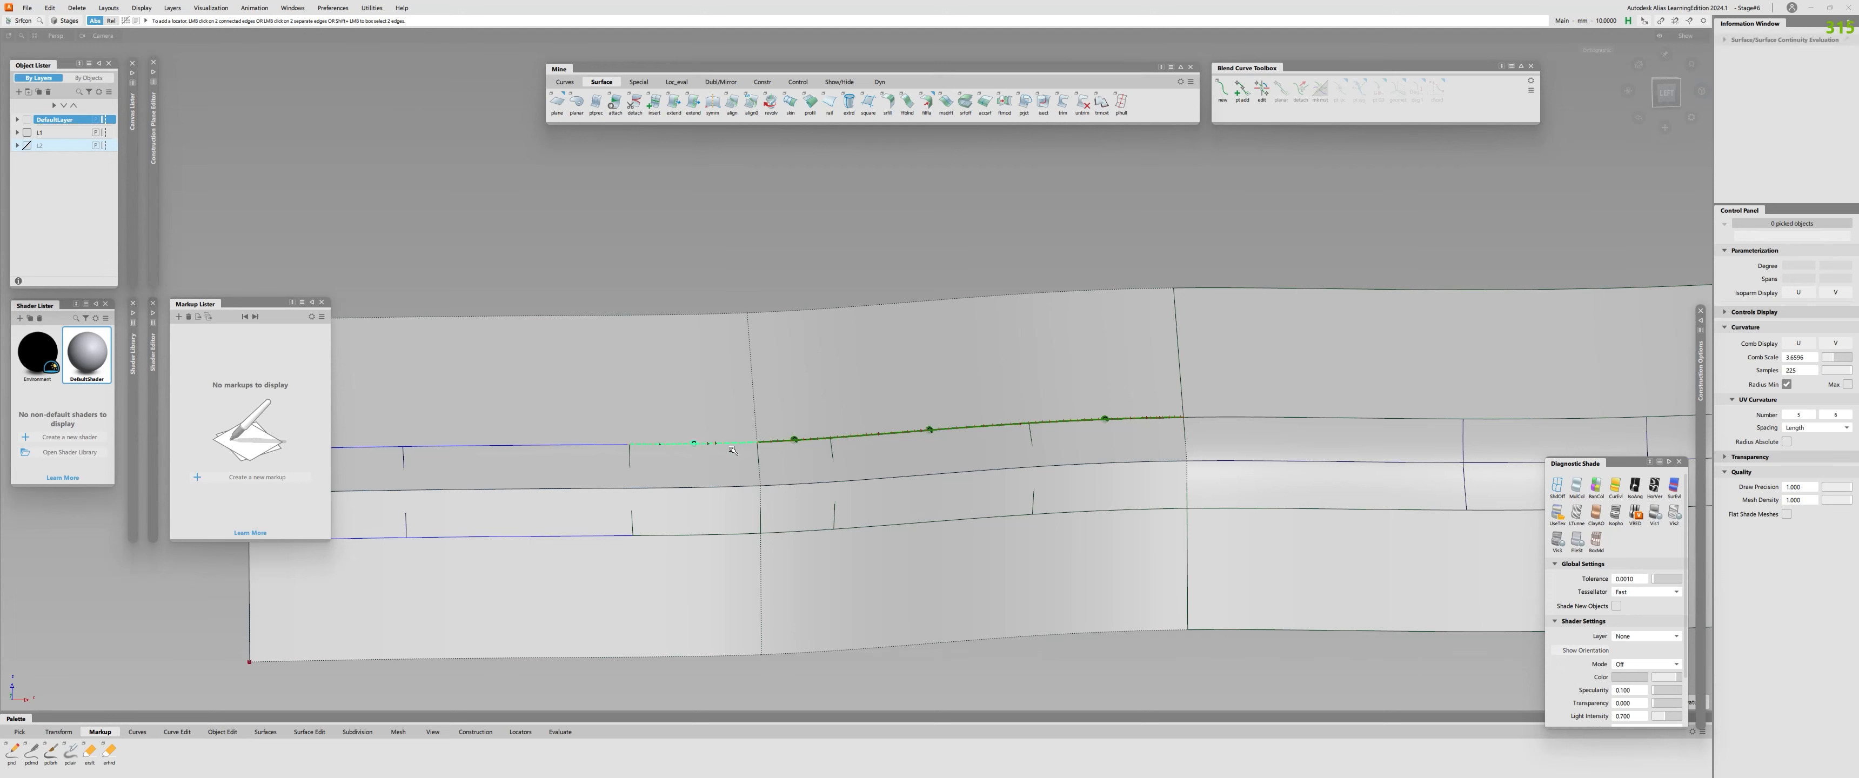
{"action": "left_click", "coordinate": [833, 453]}
{"action": "left_click", "coordinate": [1033, 451]}
{"action": "left_click", "coordinate": [938, 521]}
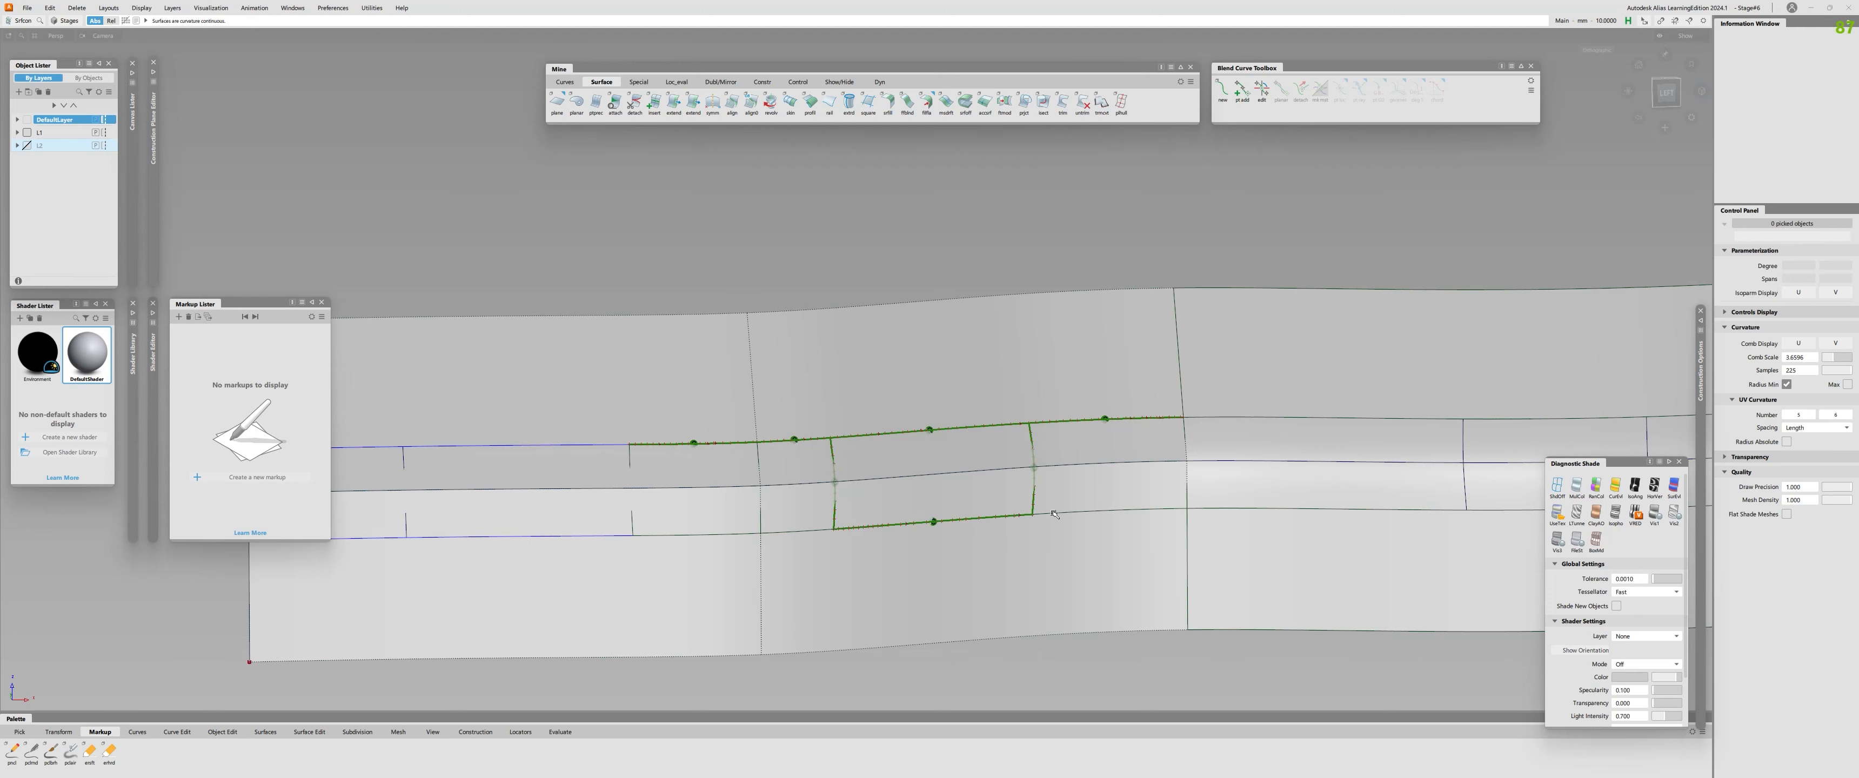
{"action": "left_click", "coordinate": [1111, 511]}
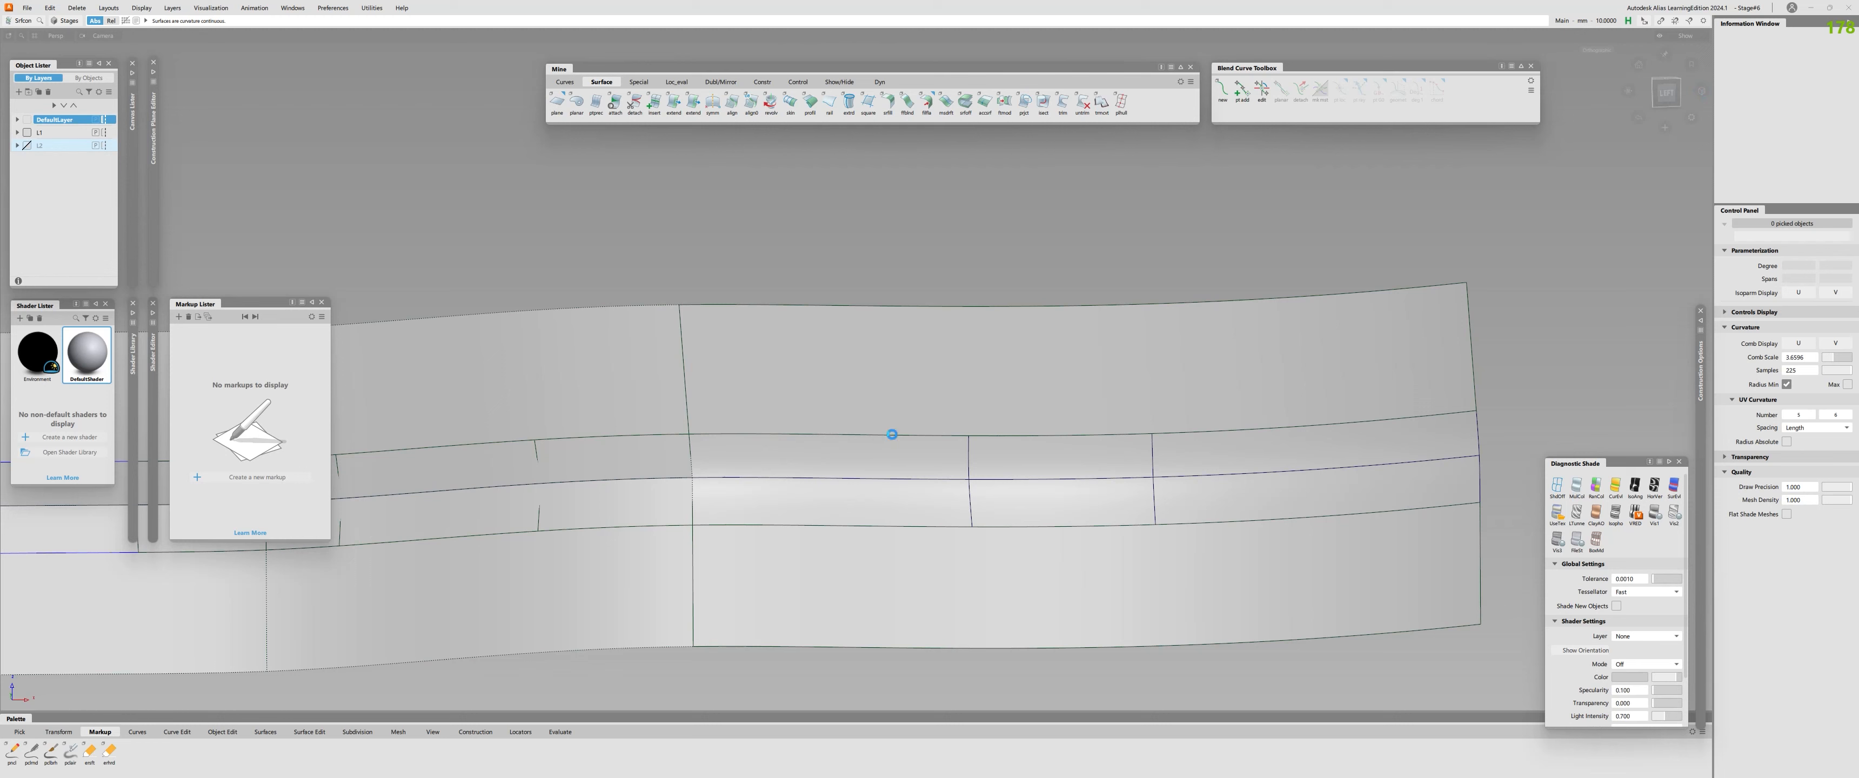
Check continuity along the upper and lower edges of the last three fillet pieces and remove the locators.
{"action": "left_click", "coordinate": [892, 433]}
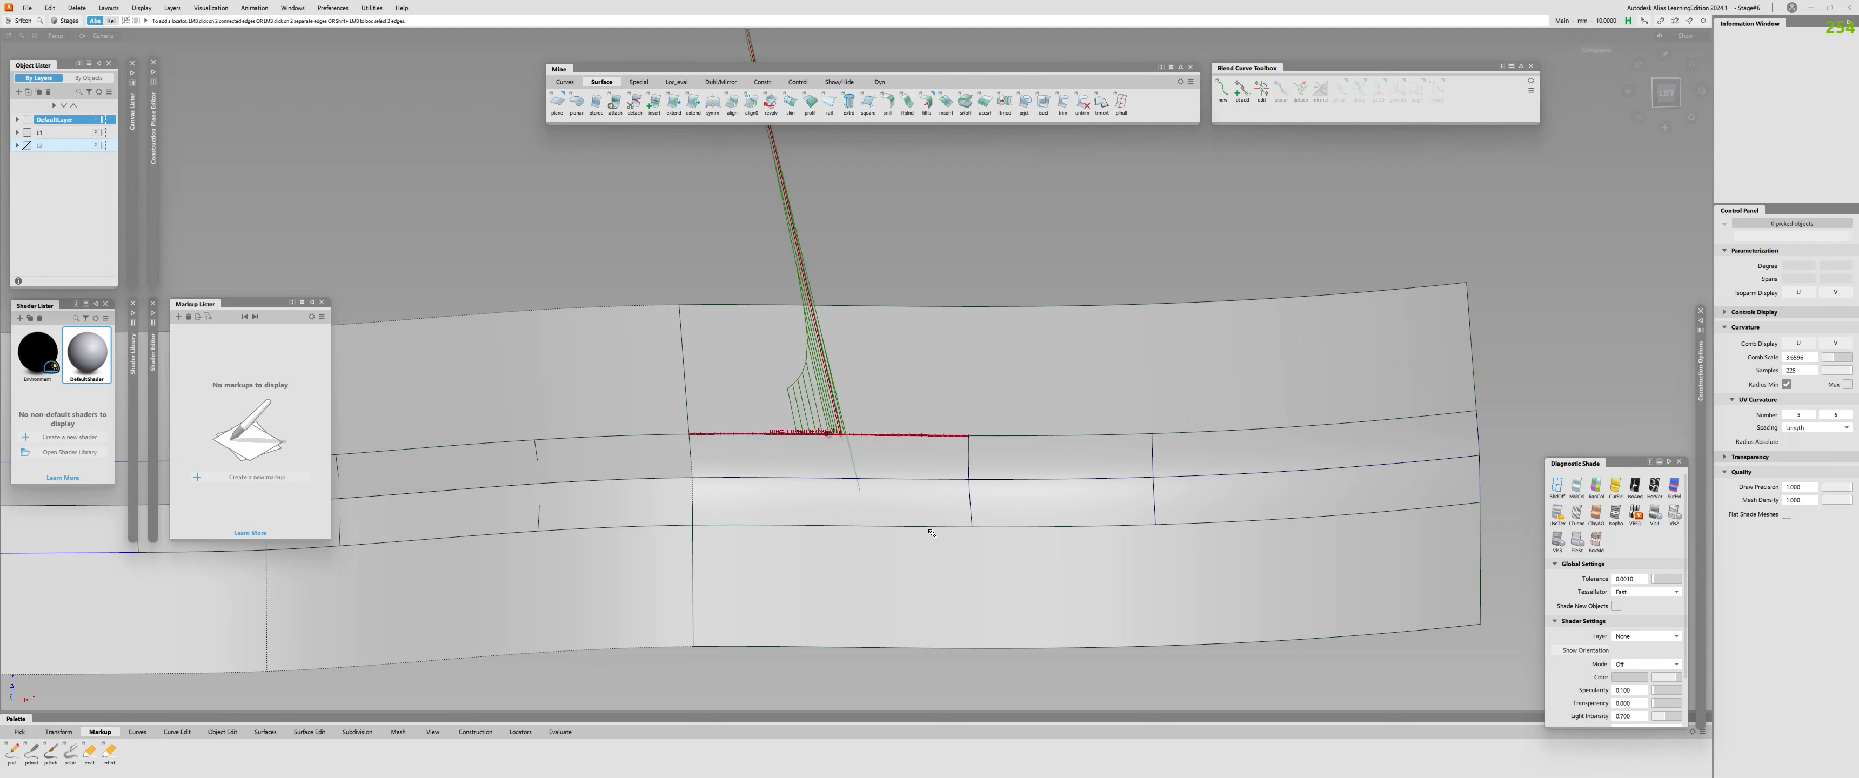
{"action": "left_click", "coordinate": [953, 526]}
{"action": "left_click", "coordinate": [1063, 525]}
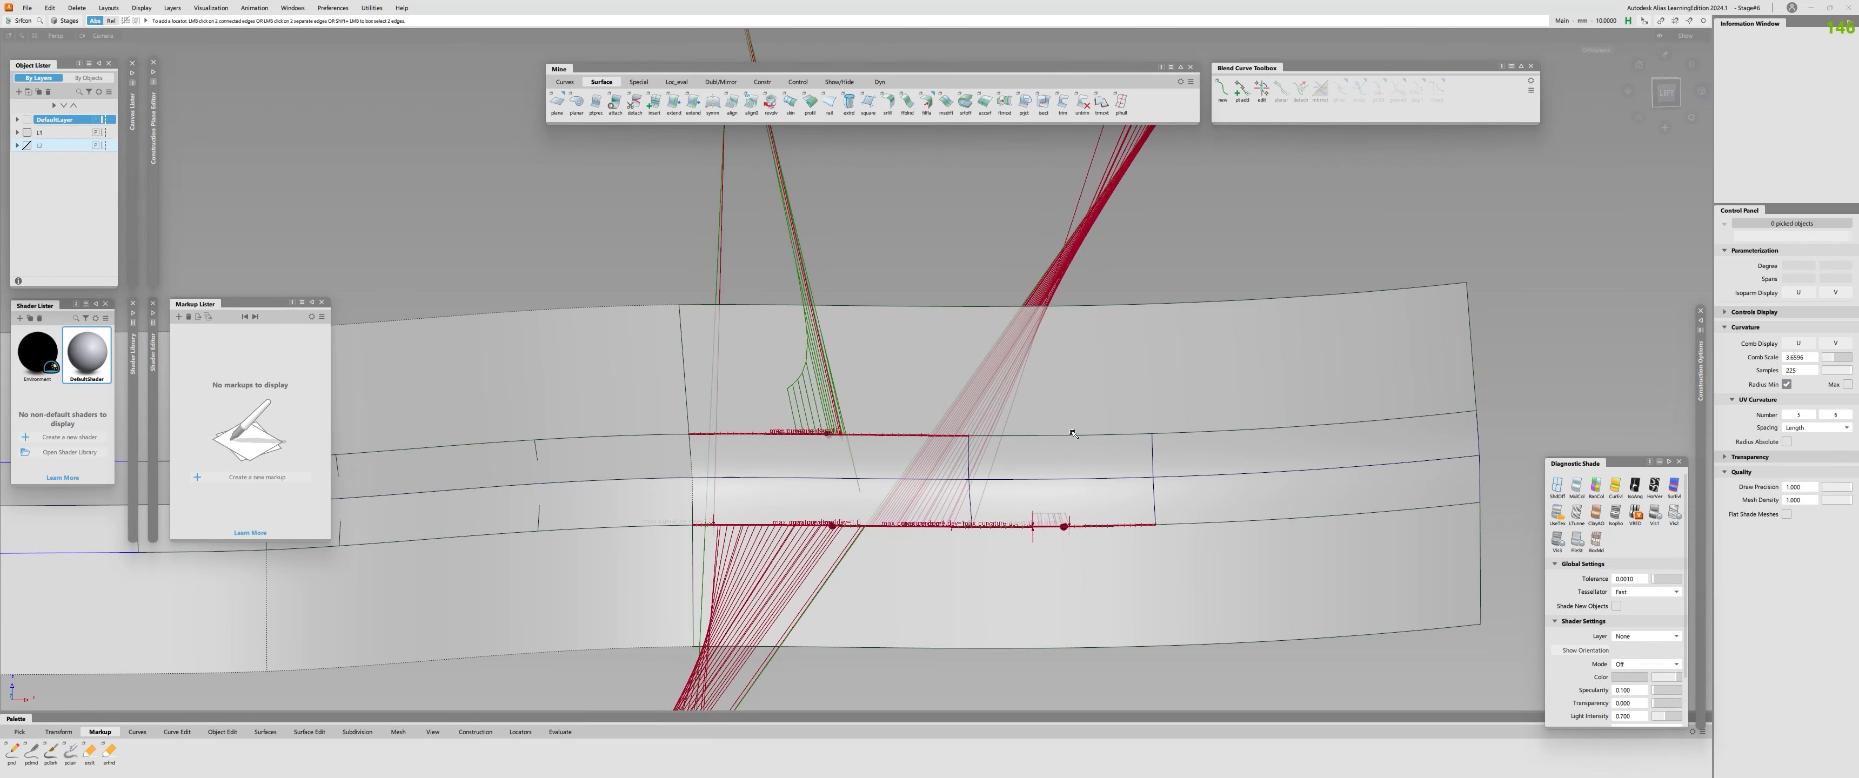
{"action": "left_click", "coordinate": [1089, 435]}
{"action": "left_click", "coordinate": [1321, 424]}
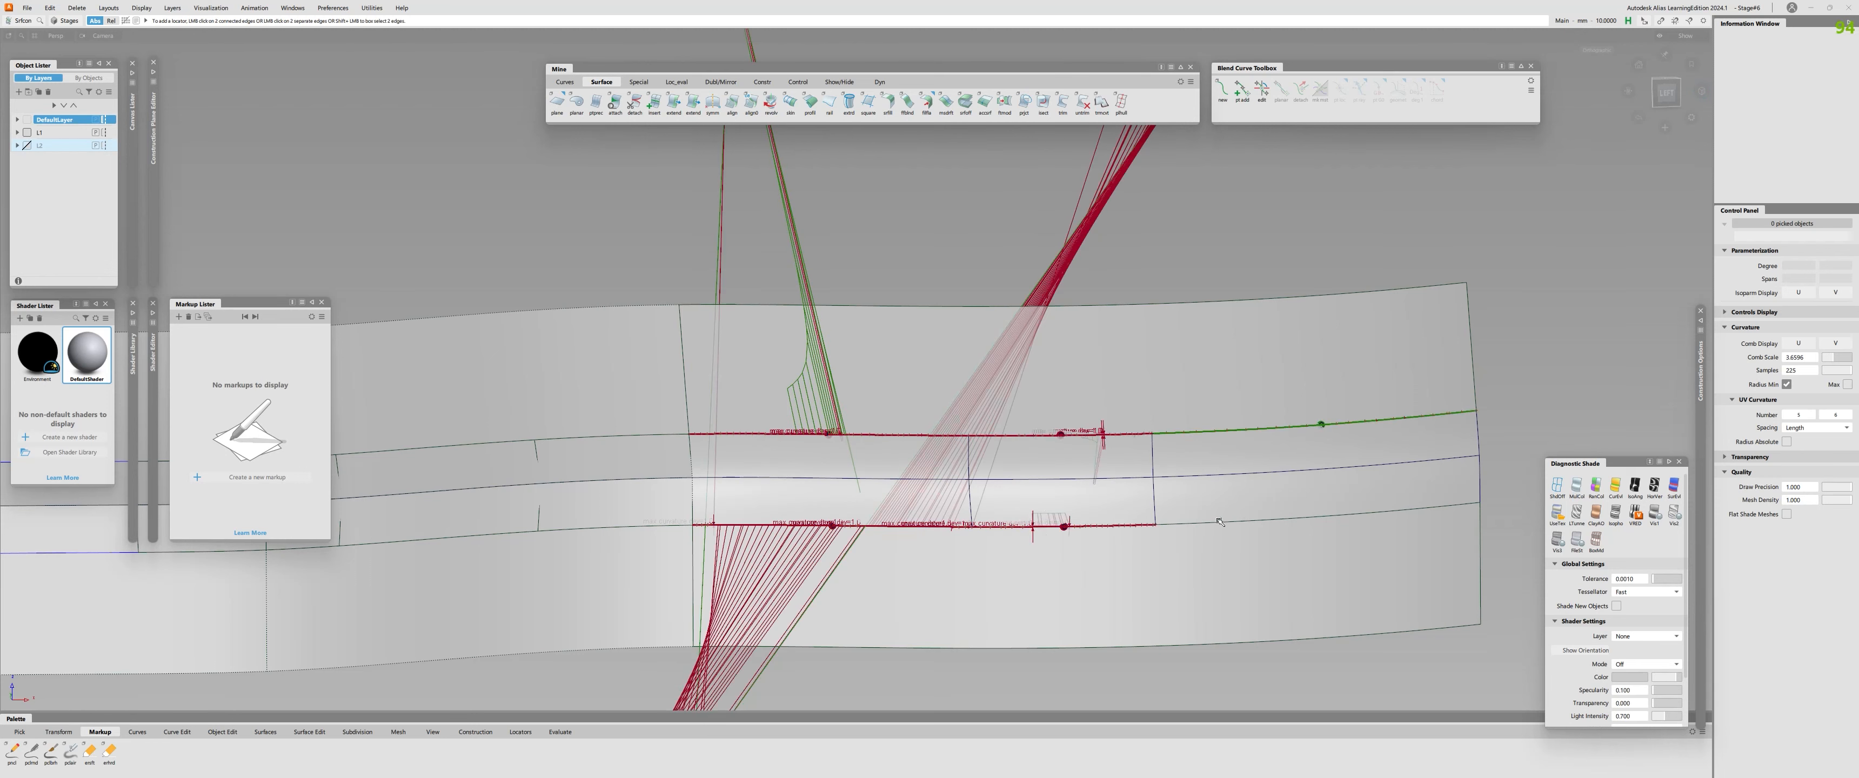
{"action": "left_click", "coordinate": [1219, 523]}
{"action": "key", "text": "Delete"}
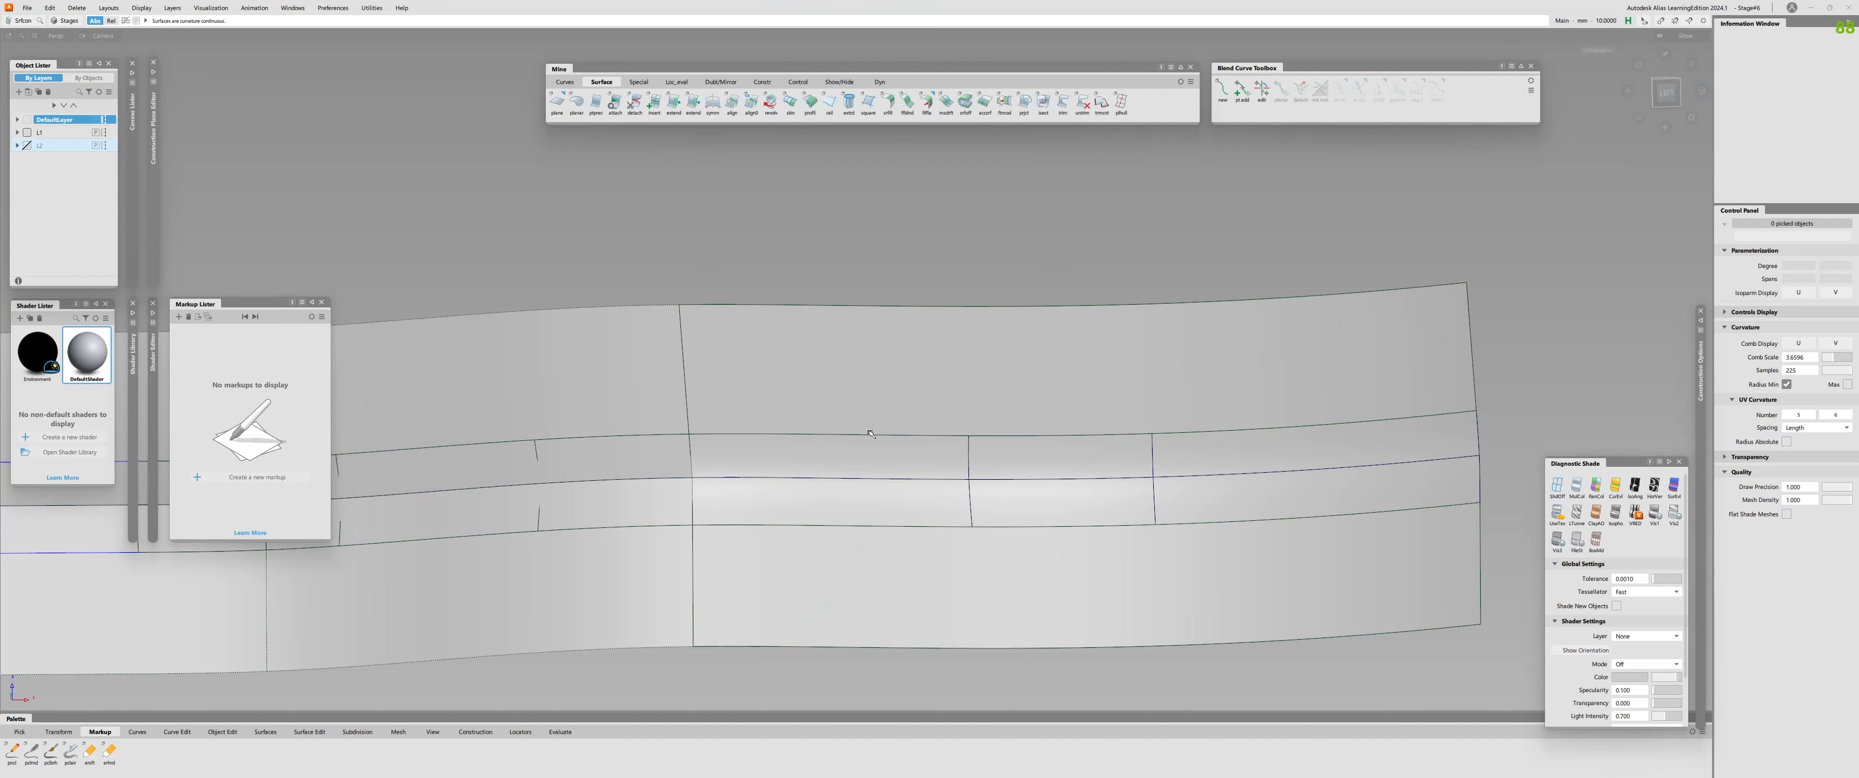
Untrim the last upper and lower profile surfaces and delete their leftover curves-on-surface.
{"action": "key", "text": "u"}
{"action": "left_click", "coordinate": [937, 387]}
{"action": "left_click", "coordinate": [884, 619]}
{"action": "key", "text": "c"}
{"action": "left_click_drag", "start_coordinate": [809, 362], "coordinate": [996, 581]}
{"action": "key", "text": "Delete"}
Align the upper edge of the first fillet piece in the last section to the upper profile surface with G2 continuity.
{"action": "key", "text": "a"}
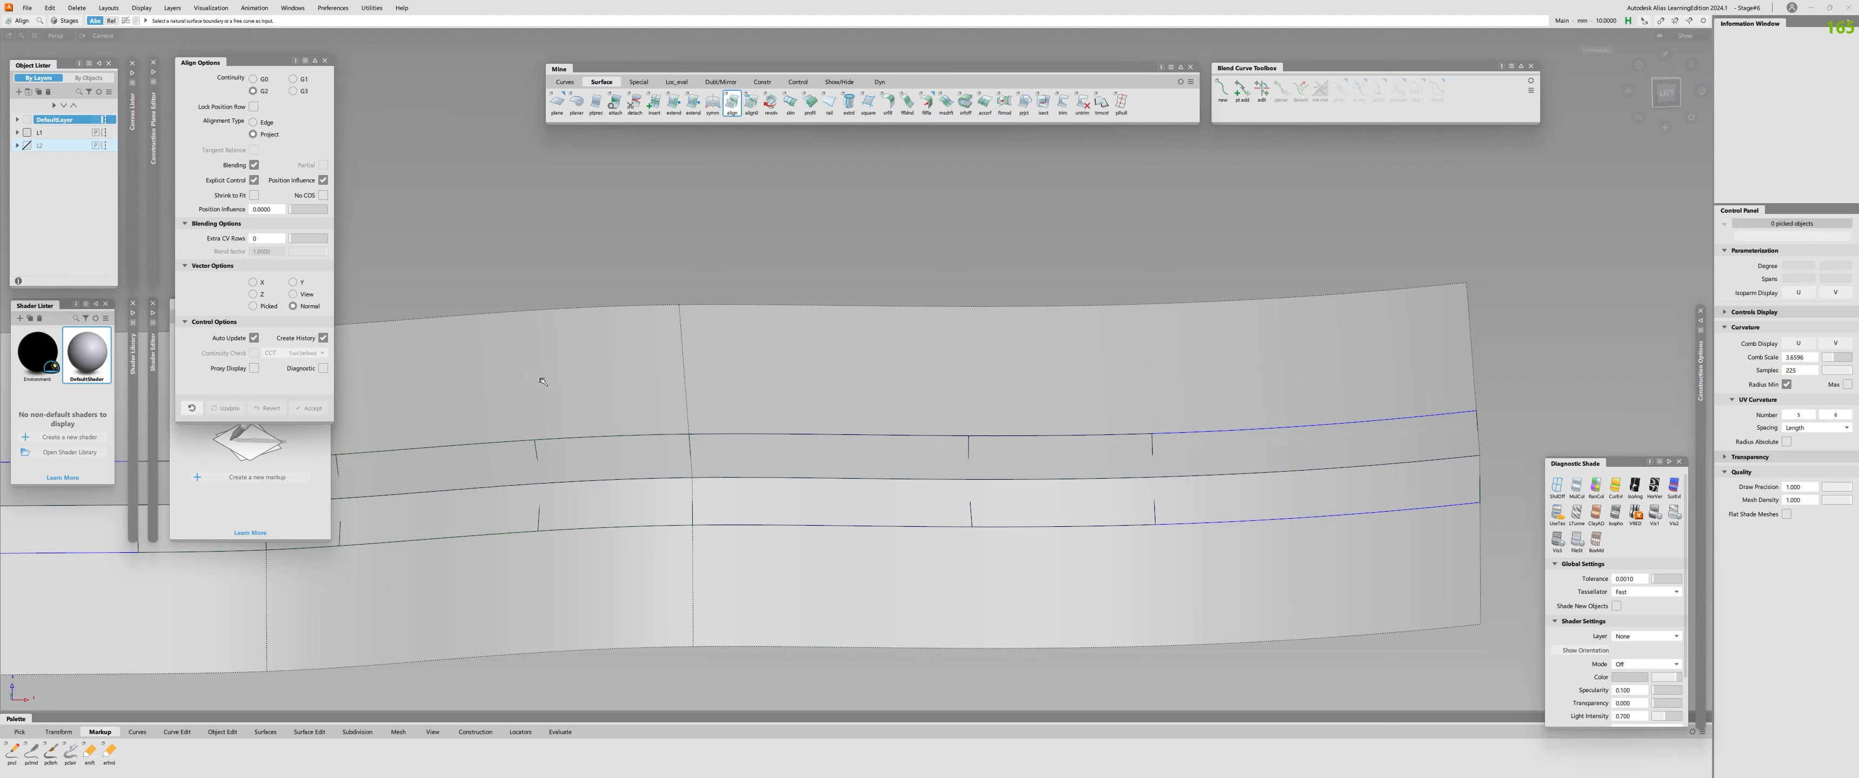
{"action": "left_click", "coordinate": [831, 435]}
{"action": "left_click", "coordinate": [839, 420]}
{"action": "key", "text": "s"}
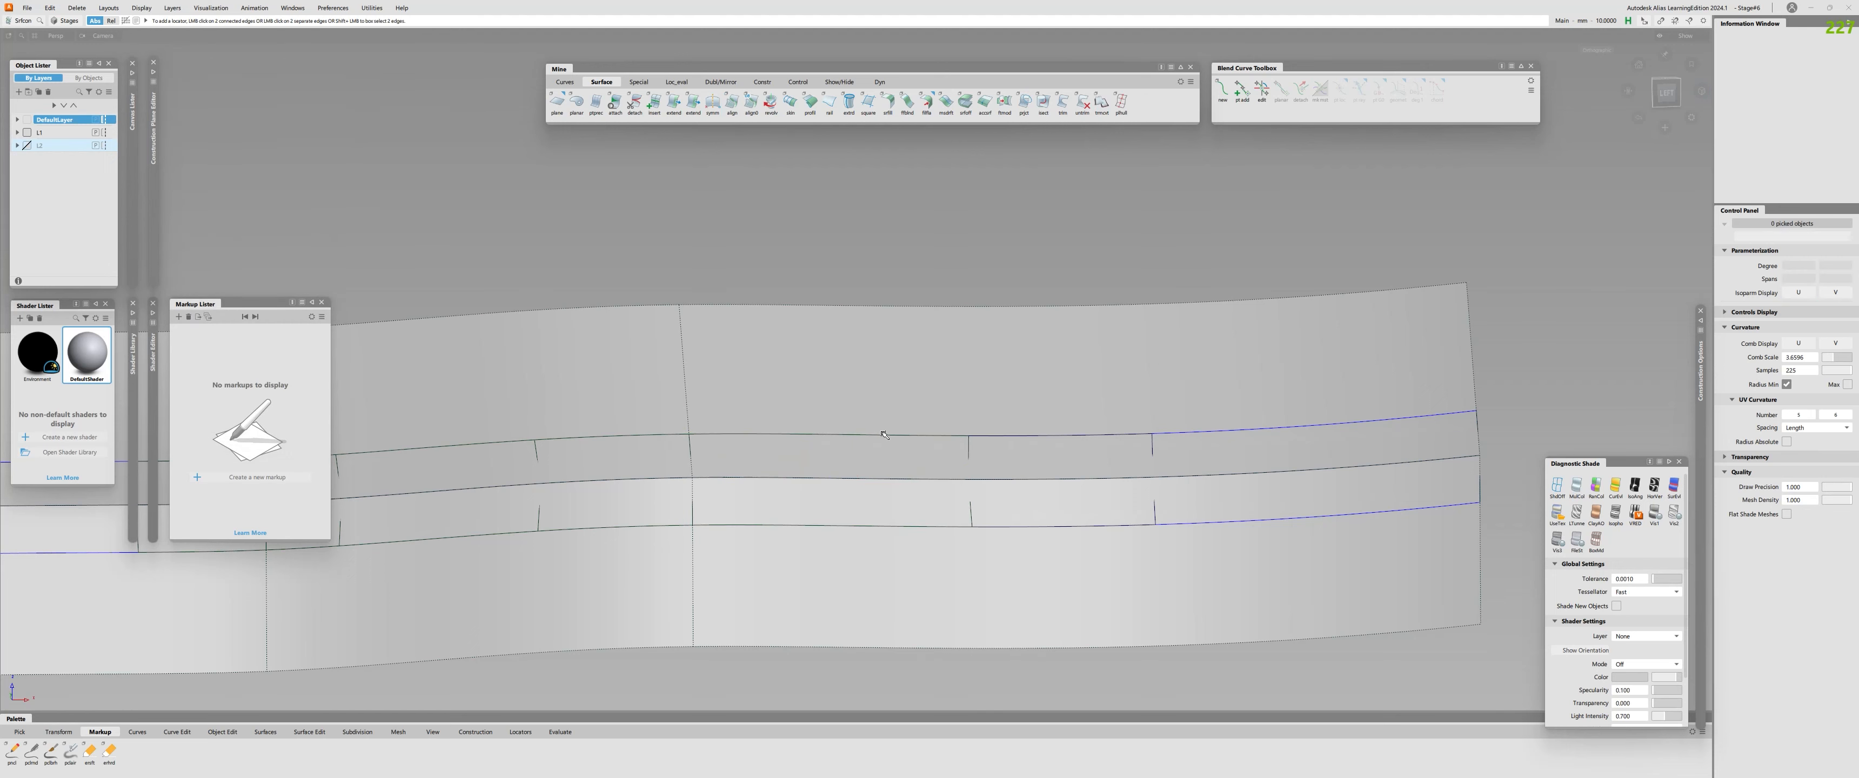
Check continuity along the newly aligned upper edge and reopen that alignment for editing.
{"action": "left_click", "coordinate": [883, 435]}
{"action": "key", "text": "q"}
{"action": "right_click_drag", "start_coordinate": [875, 449], "coordinate": [977, 413], "text": "alt+shift"}
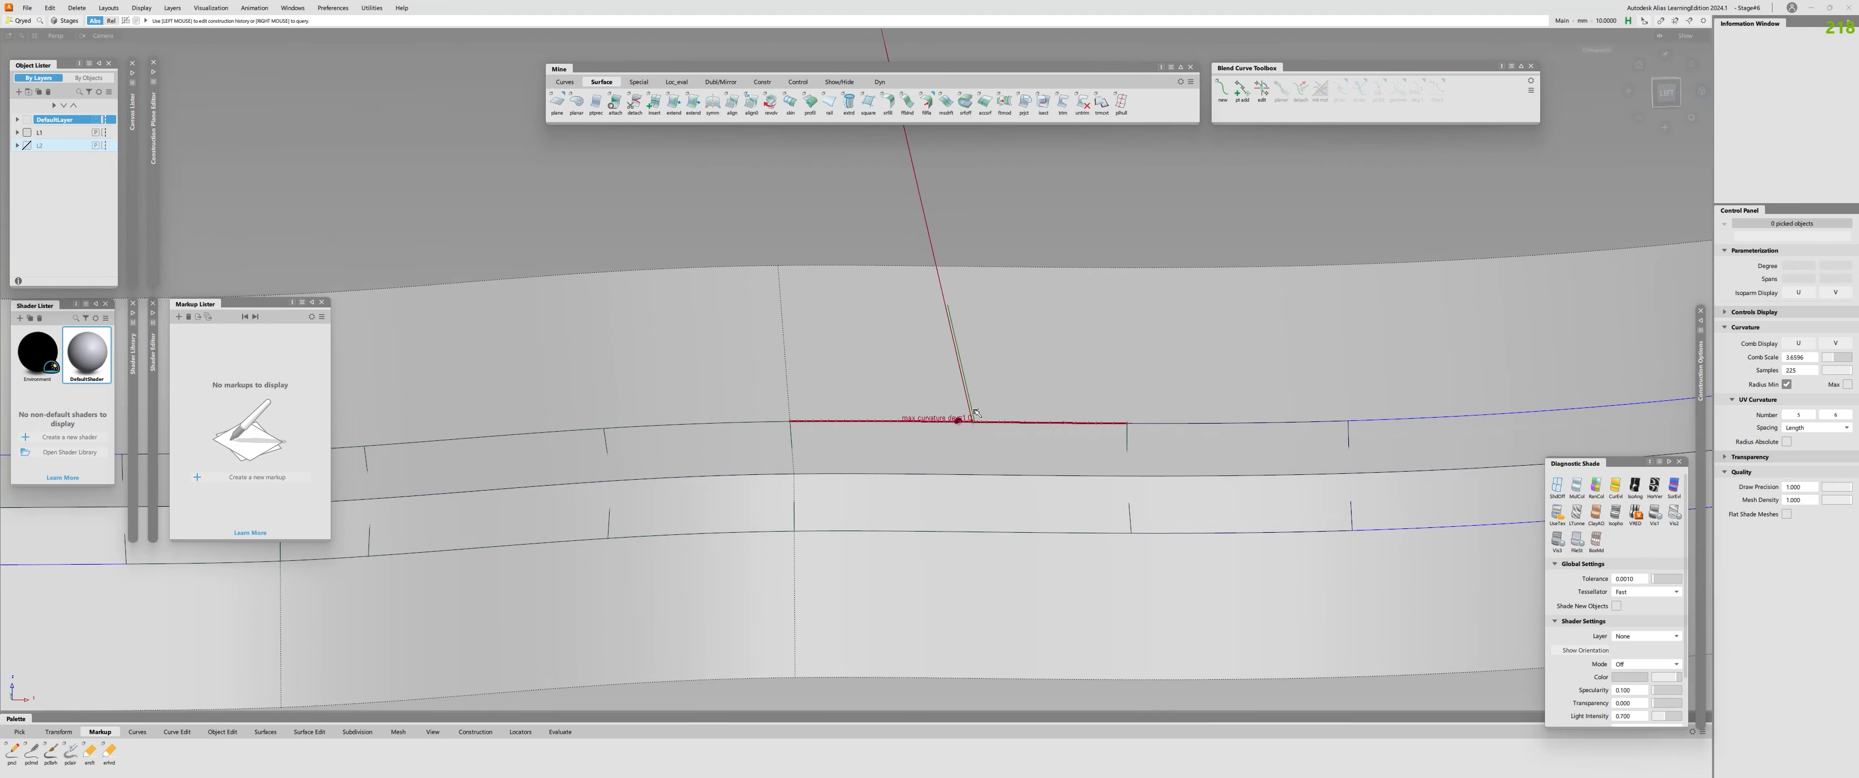
{"action": "left_click", "coordinate": [978, 420]}
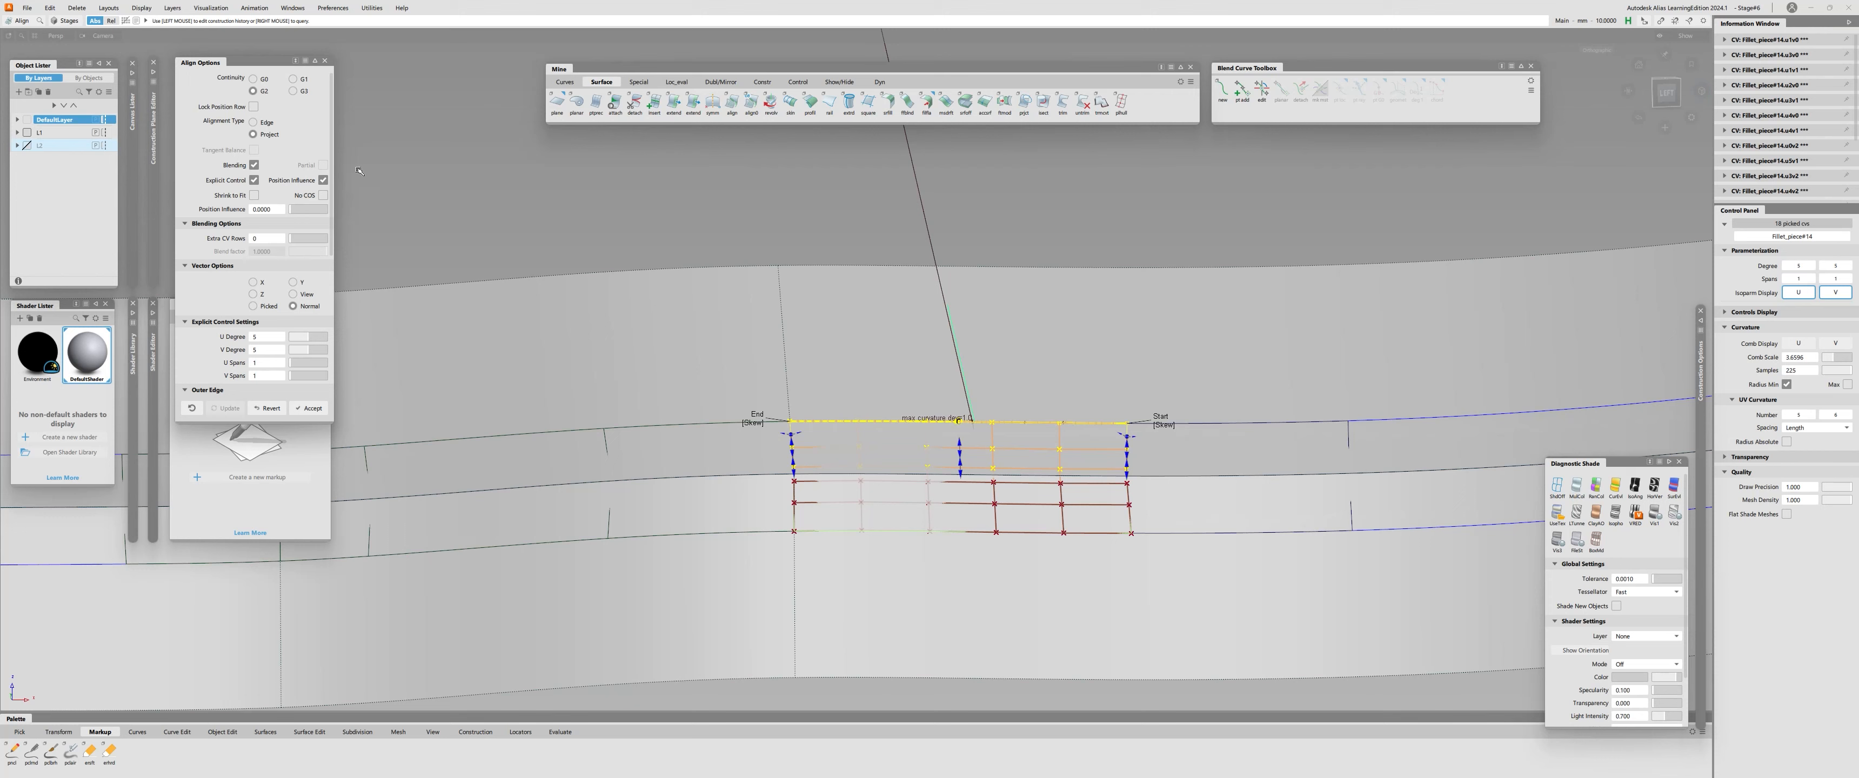
Compare the alignment at Position Influence 0 and 1, leaving it at 1.
{"action": "left_click_drag", "start_coordinate": [292, 212], "coordinate": [474, 223]}
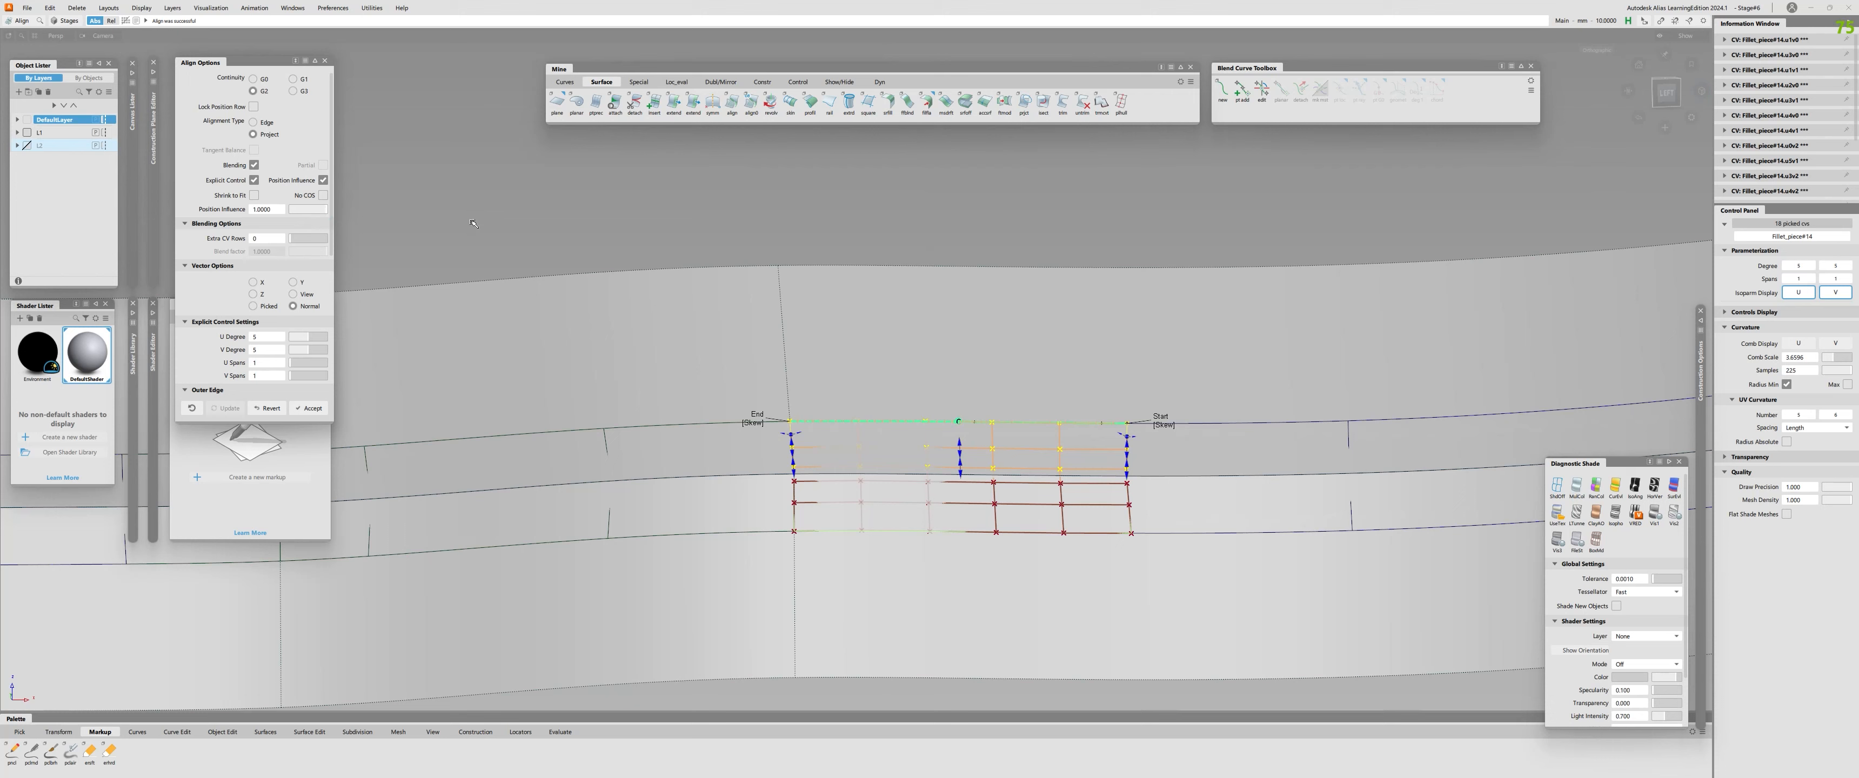
{"action": "left_click_drag", "start_coordinate": [314, 218], "coordinate": [287, 213]}
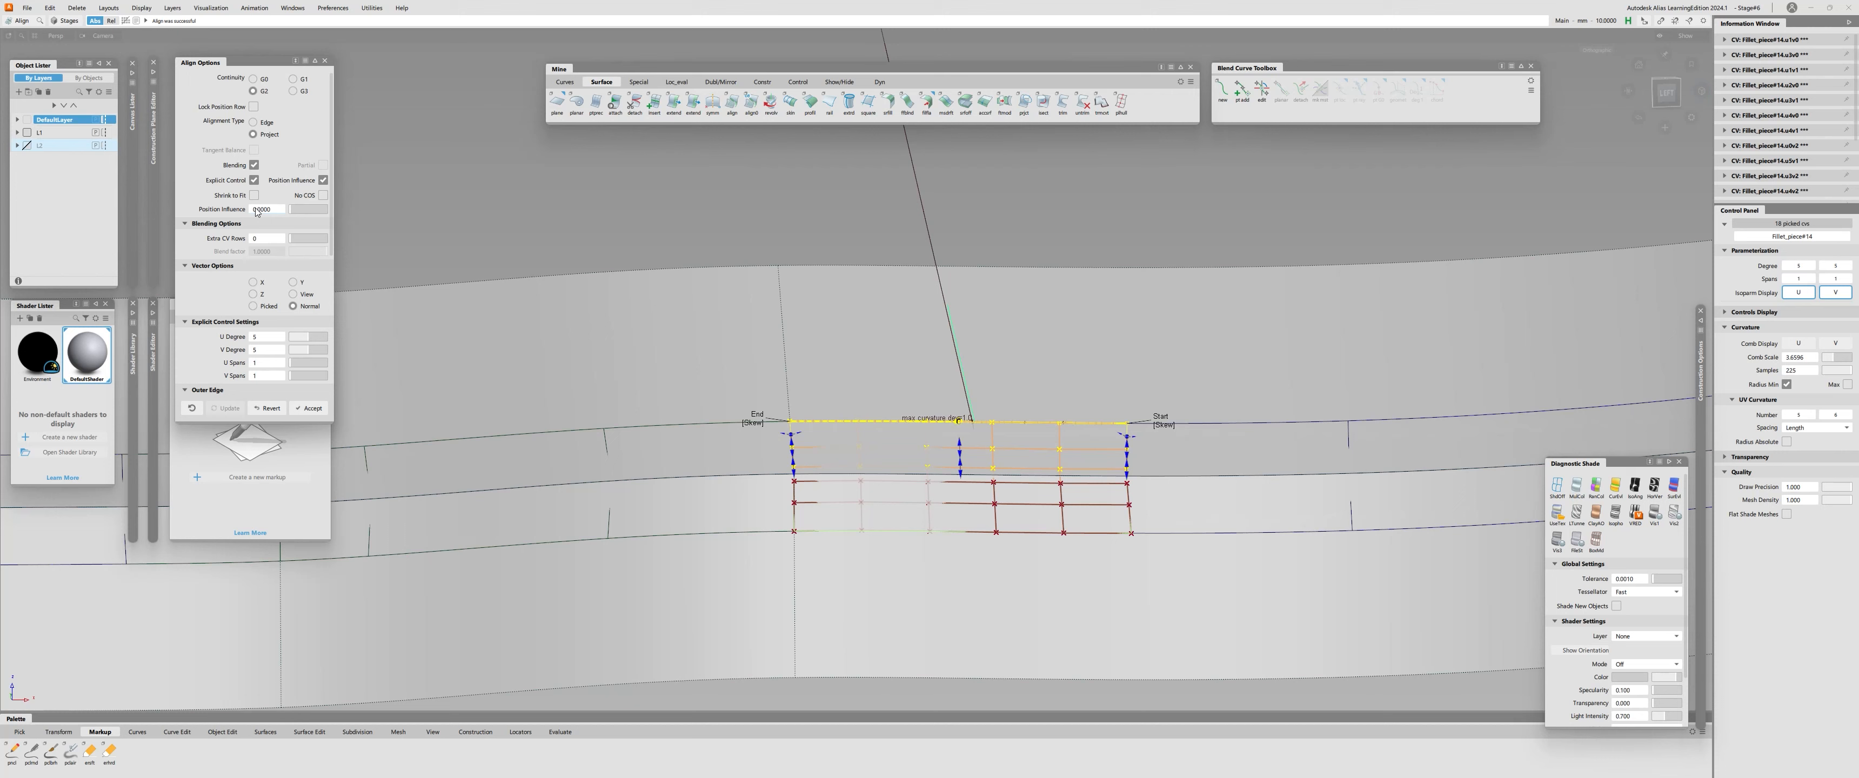
{"action": "left_click_drag", "start_coordinate": [307, 209], "coordinate": [343, 211]}
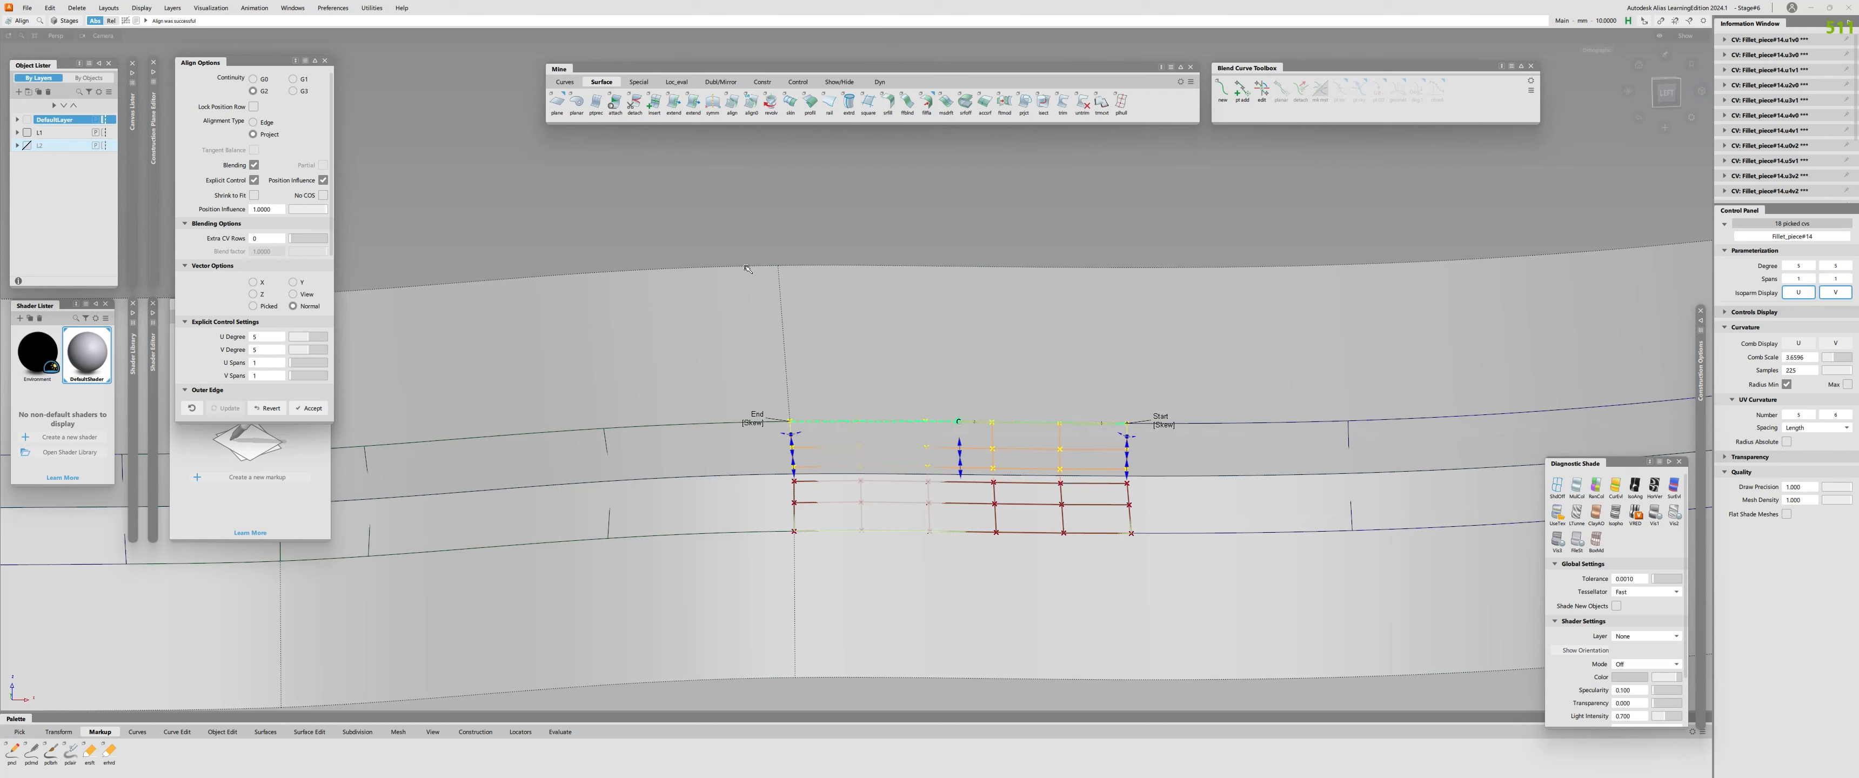
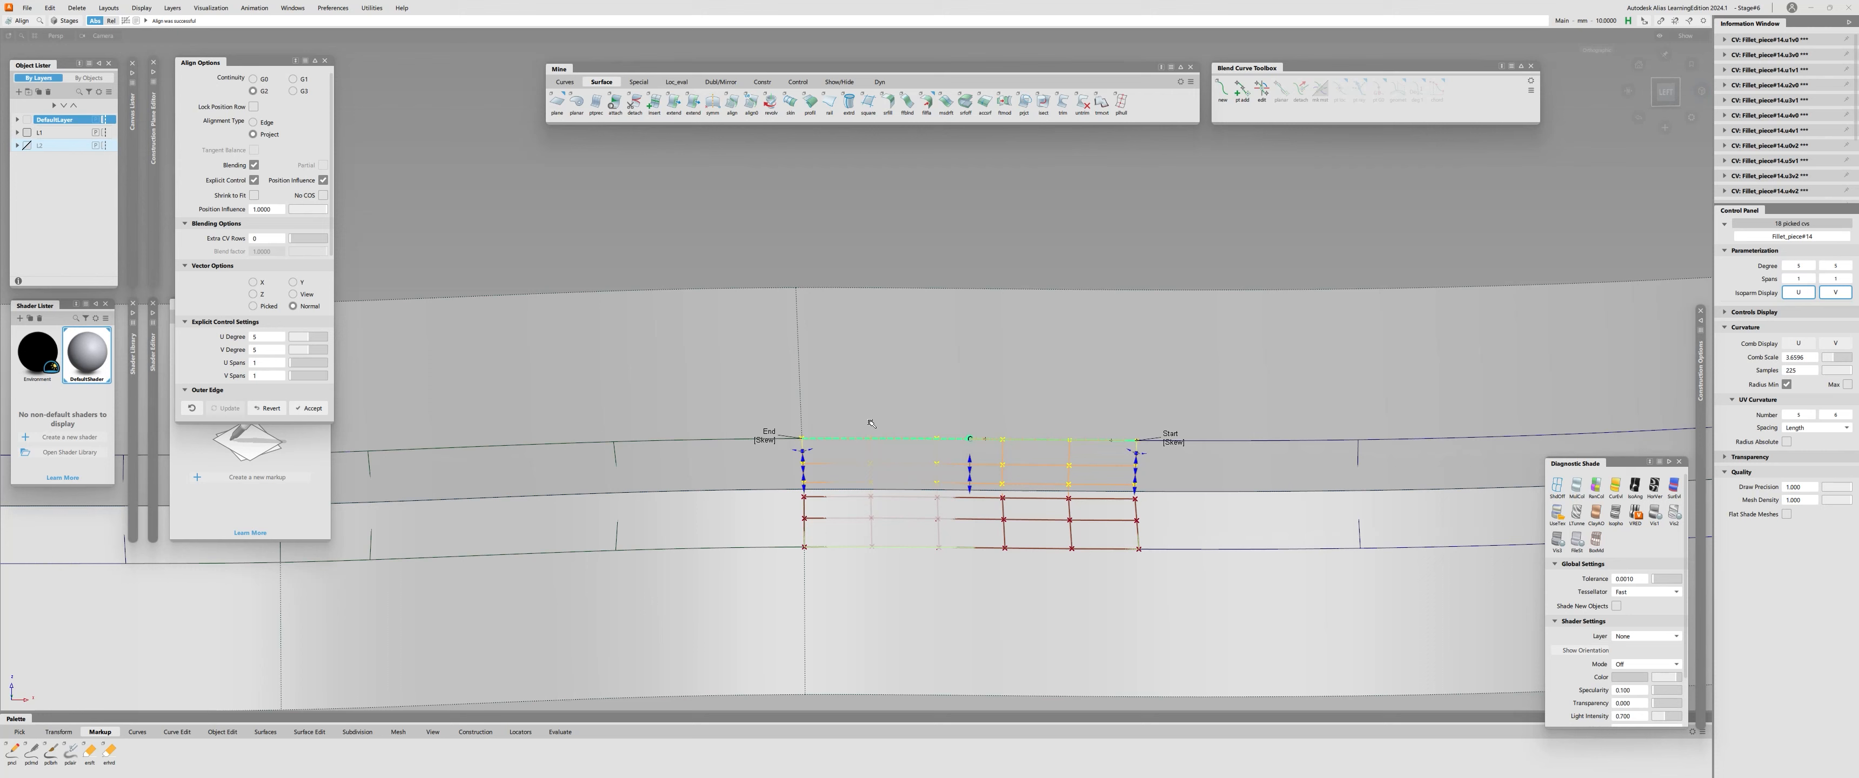
Try the upper-edge alignment at Position Influence 0 with U Degree raised to 8, then return Position Influence to 1.
{"action": "left_click_drag", "start_coordinate": [325, 210], "coordinate": [278, 215]}
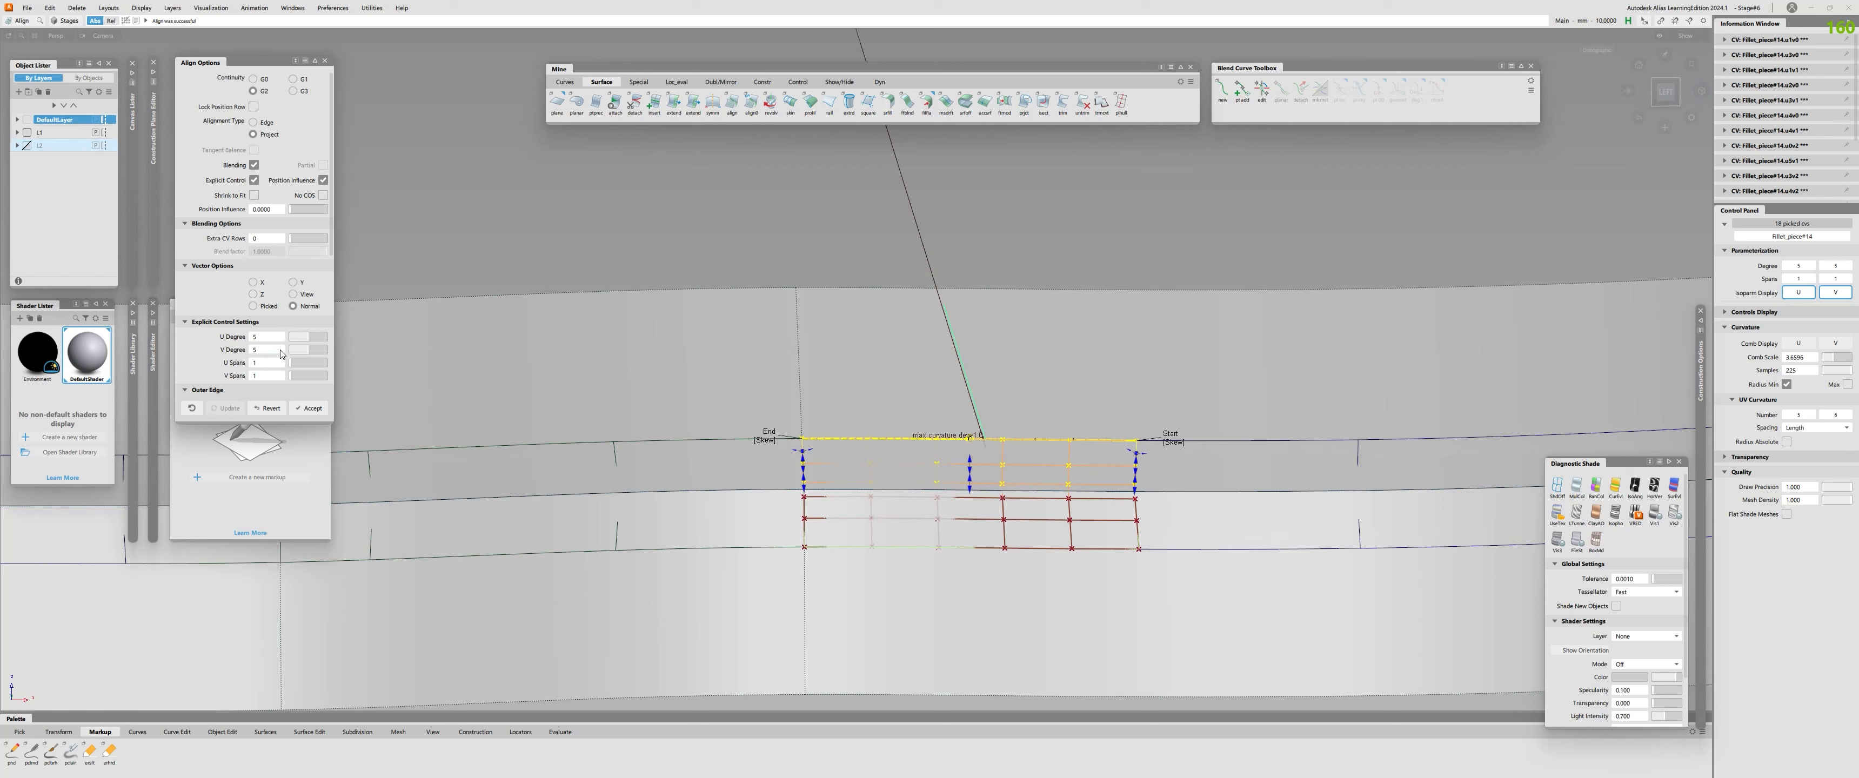
{"action": "left_click", "coordinate": [315, 339]}
{"action": "left_click", "coordinate": [319, 338]}
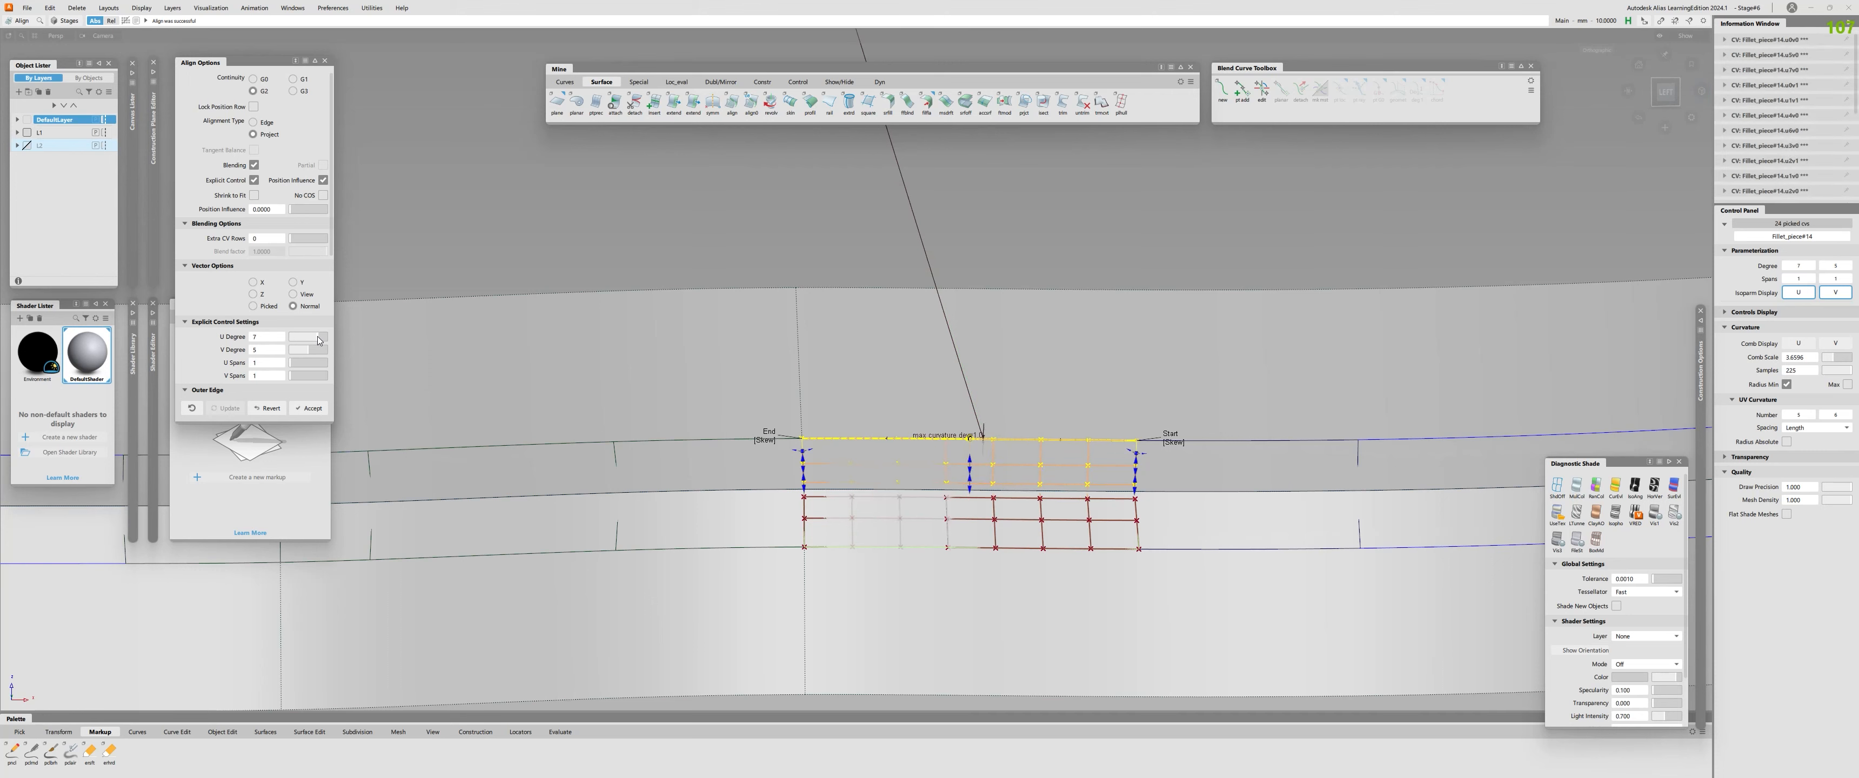
{"action": "left_click", "coordinate": [324, 336]}
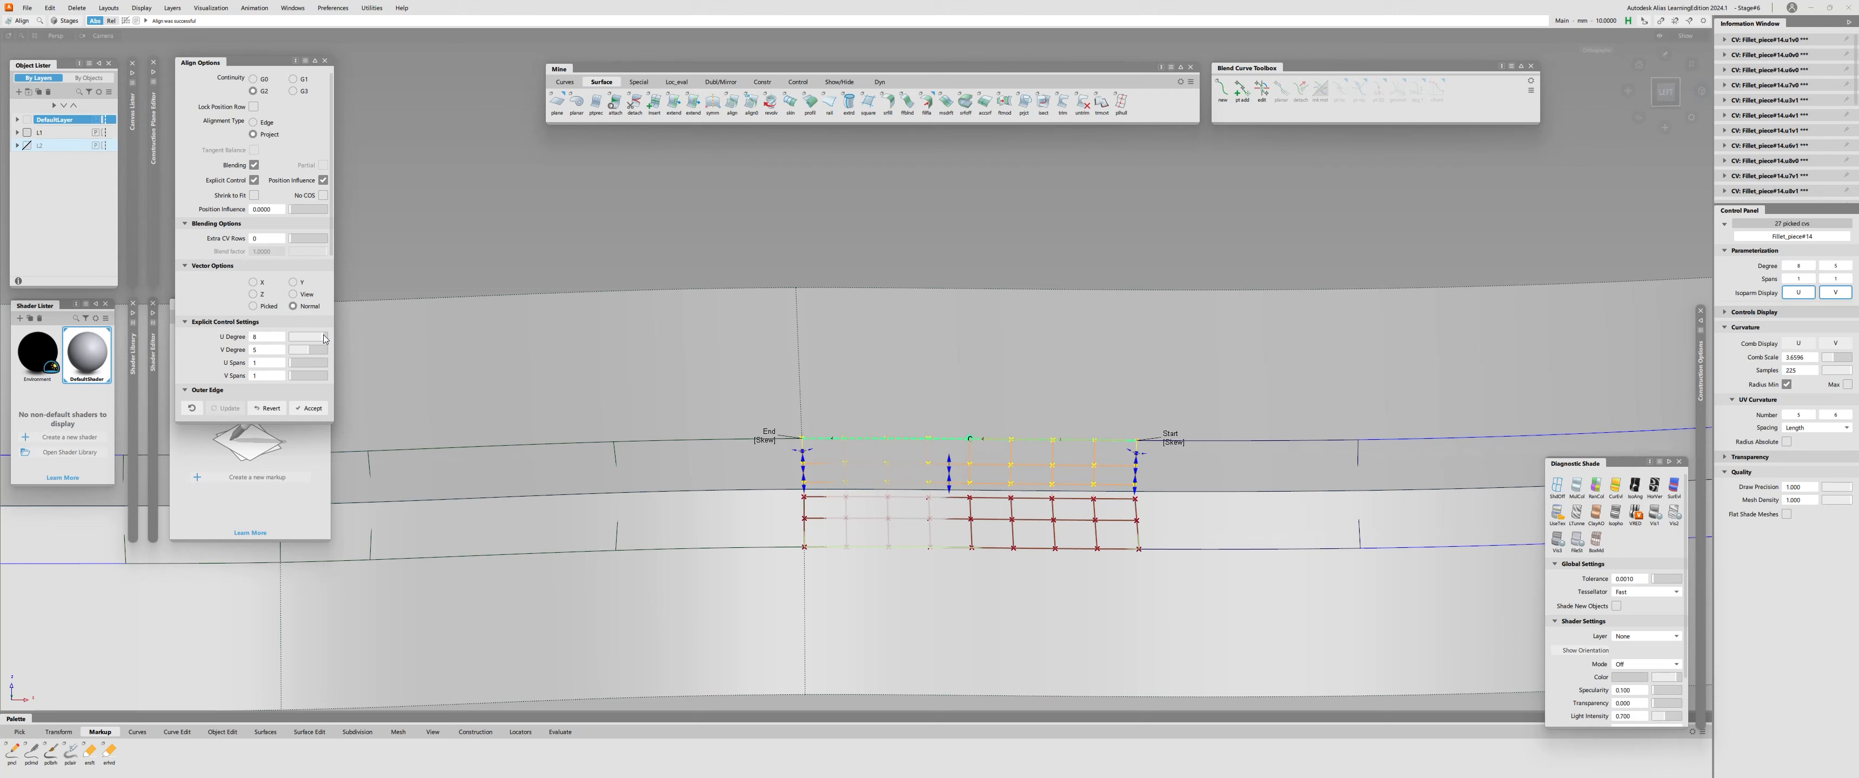
{"action": "left_click", "coordinate": [292, 306]}
{"action": "left_click_drag", "start_coordinate": [294, 209], "coordinate": [439, 211]}
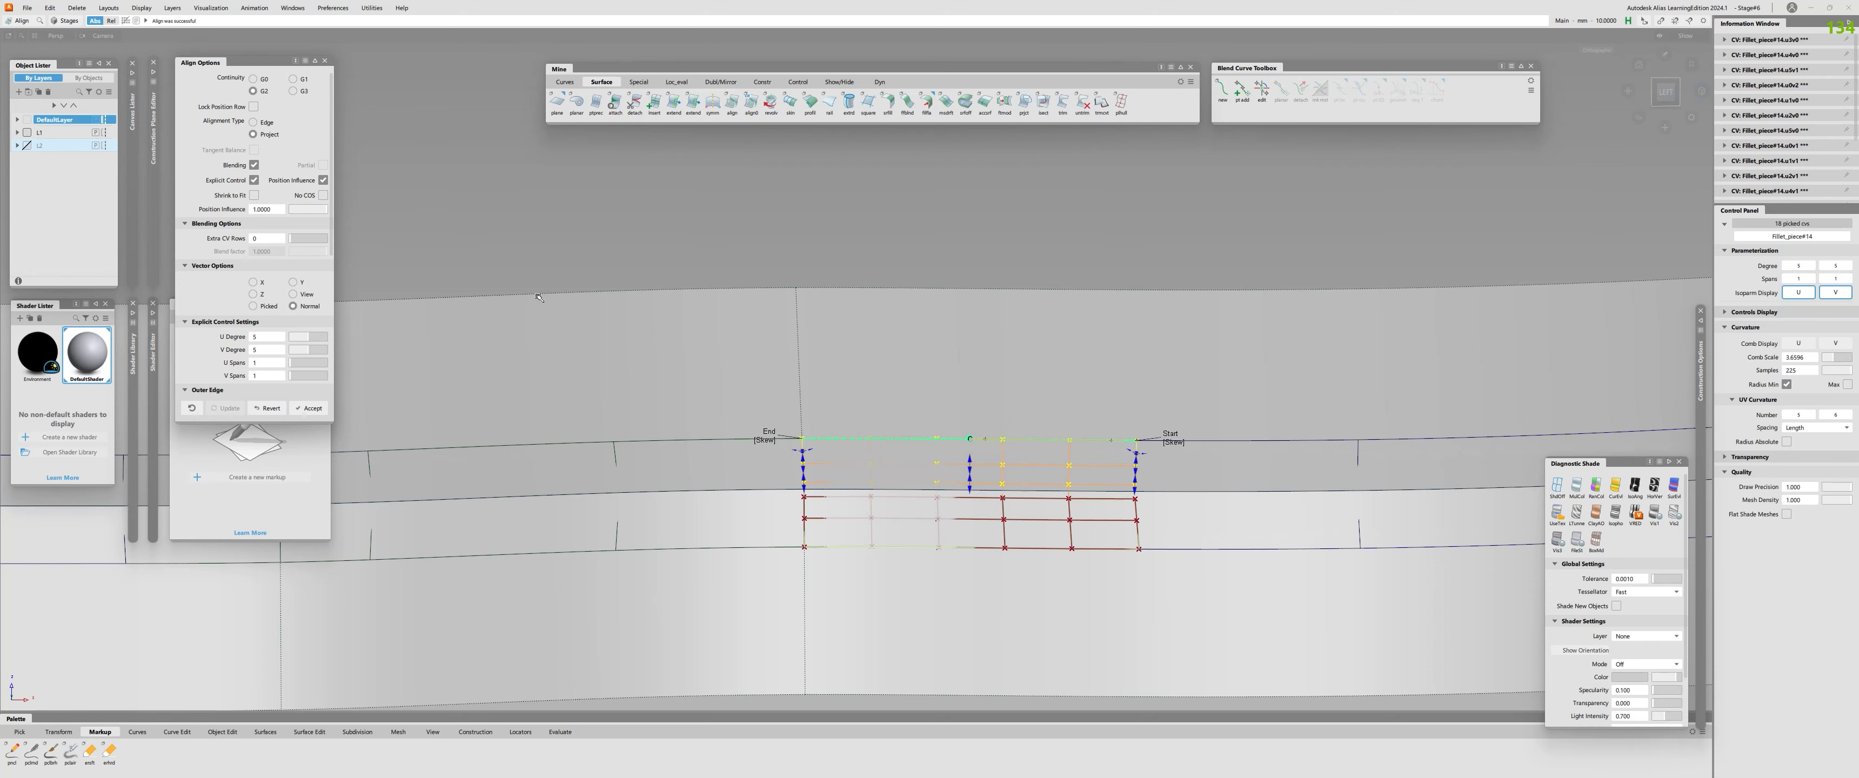
Align the lower edge of the first fillet piece in the last section to the lower profile surface with G2 continuity.
{"action": "right_click_drag", "start_coordinate": [972, 505], "coordinate": [977, 505], "text": "alt+shift"}
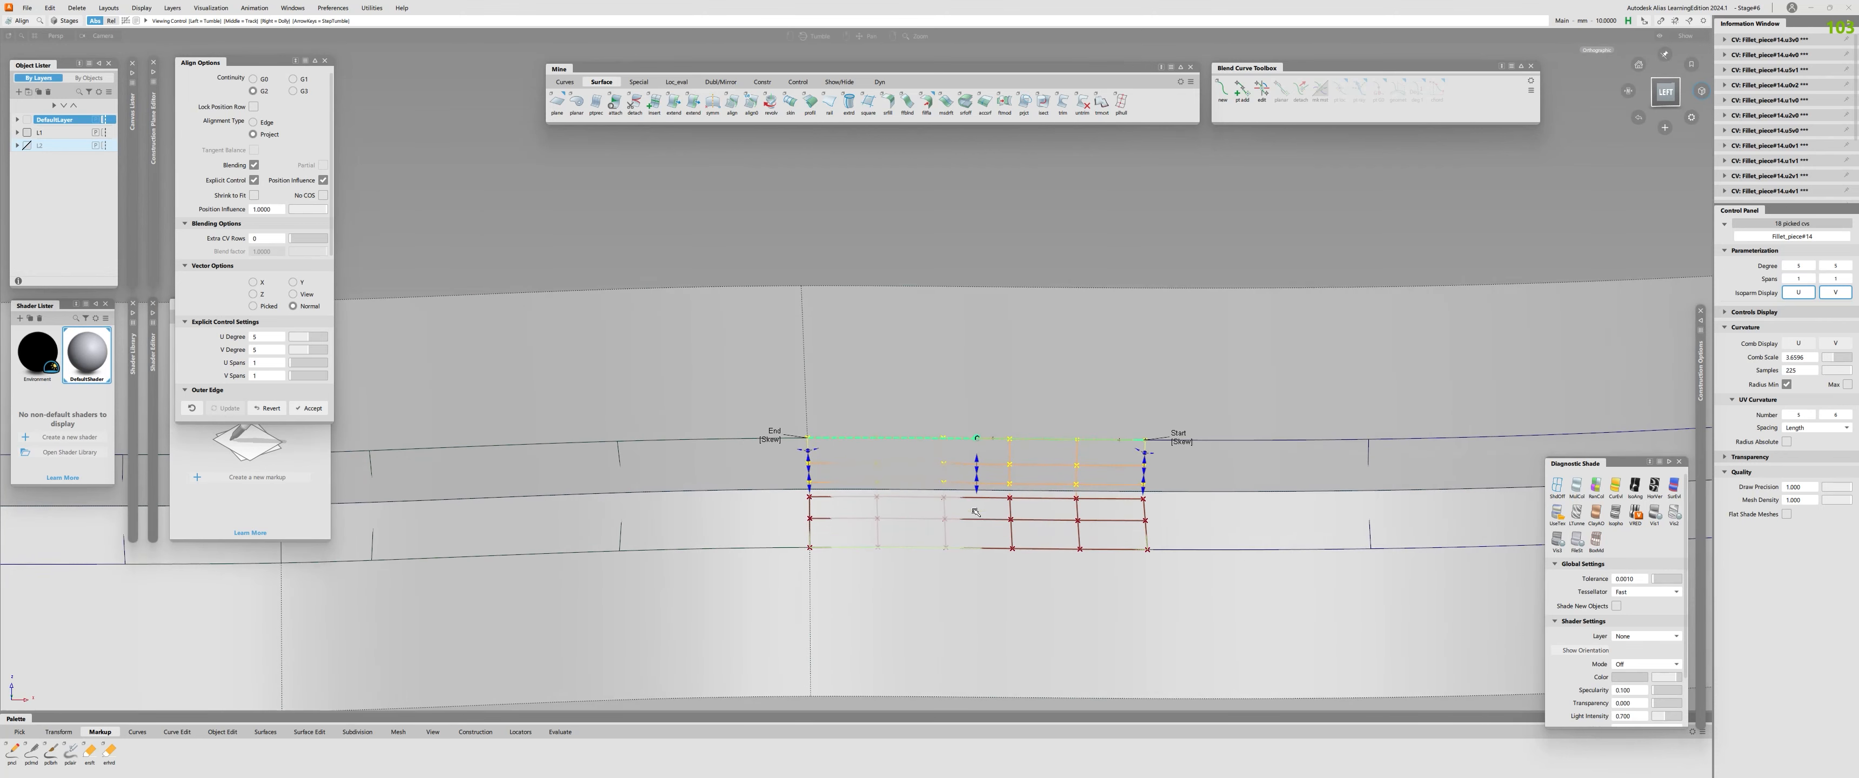
{"action": "key", "text": "ctrl+z"}
{"action": "left_click_drag", "start_coordinate": [904, 593], "coordinate": [978, 571], "text": "alt+shift"}
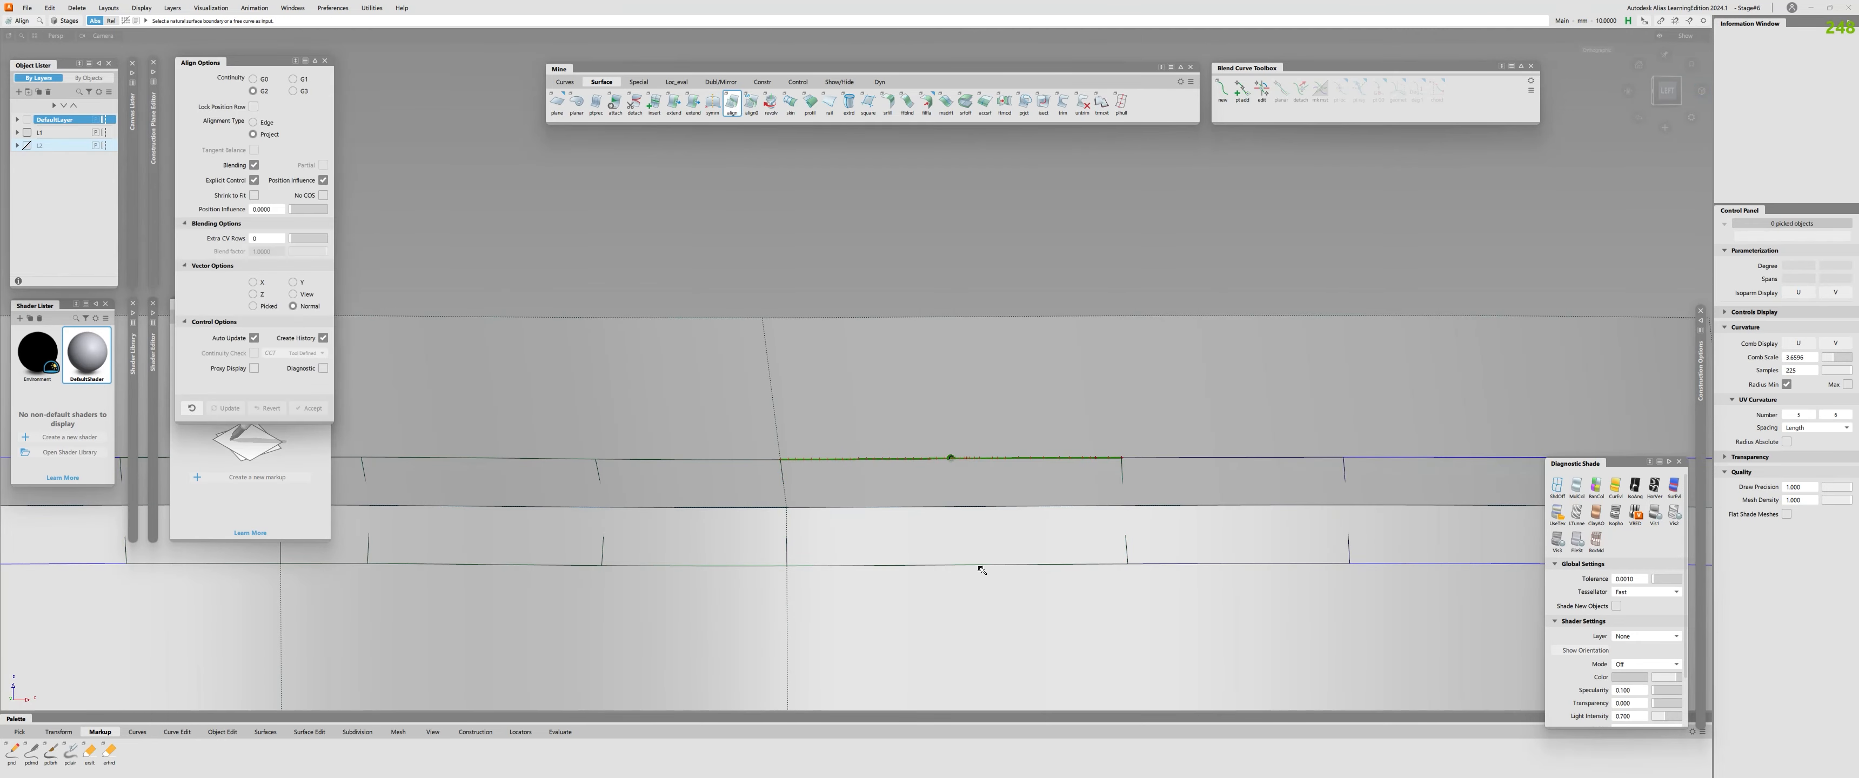
{"action": "left_click", "coordinate": [979, 567]}
{"action": "left_click", "coordinate": [974, 604]}
{"action": "right_click_drag", "start_coordinate": [1033, 572], "coordinate": [895, 584], "text": "alt+shift"}
{"action": "left_click_drag", "start_coordinate": [895, 585], "coordinate": [867, 630], "text": "alt+shift"}
{"action": "scroll", "coordinate": [251, 350], "scroll_direction": "down", "scroll_amount": 2}
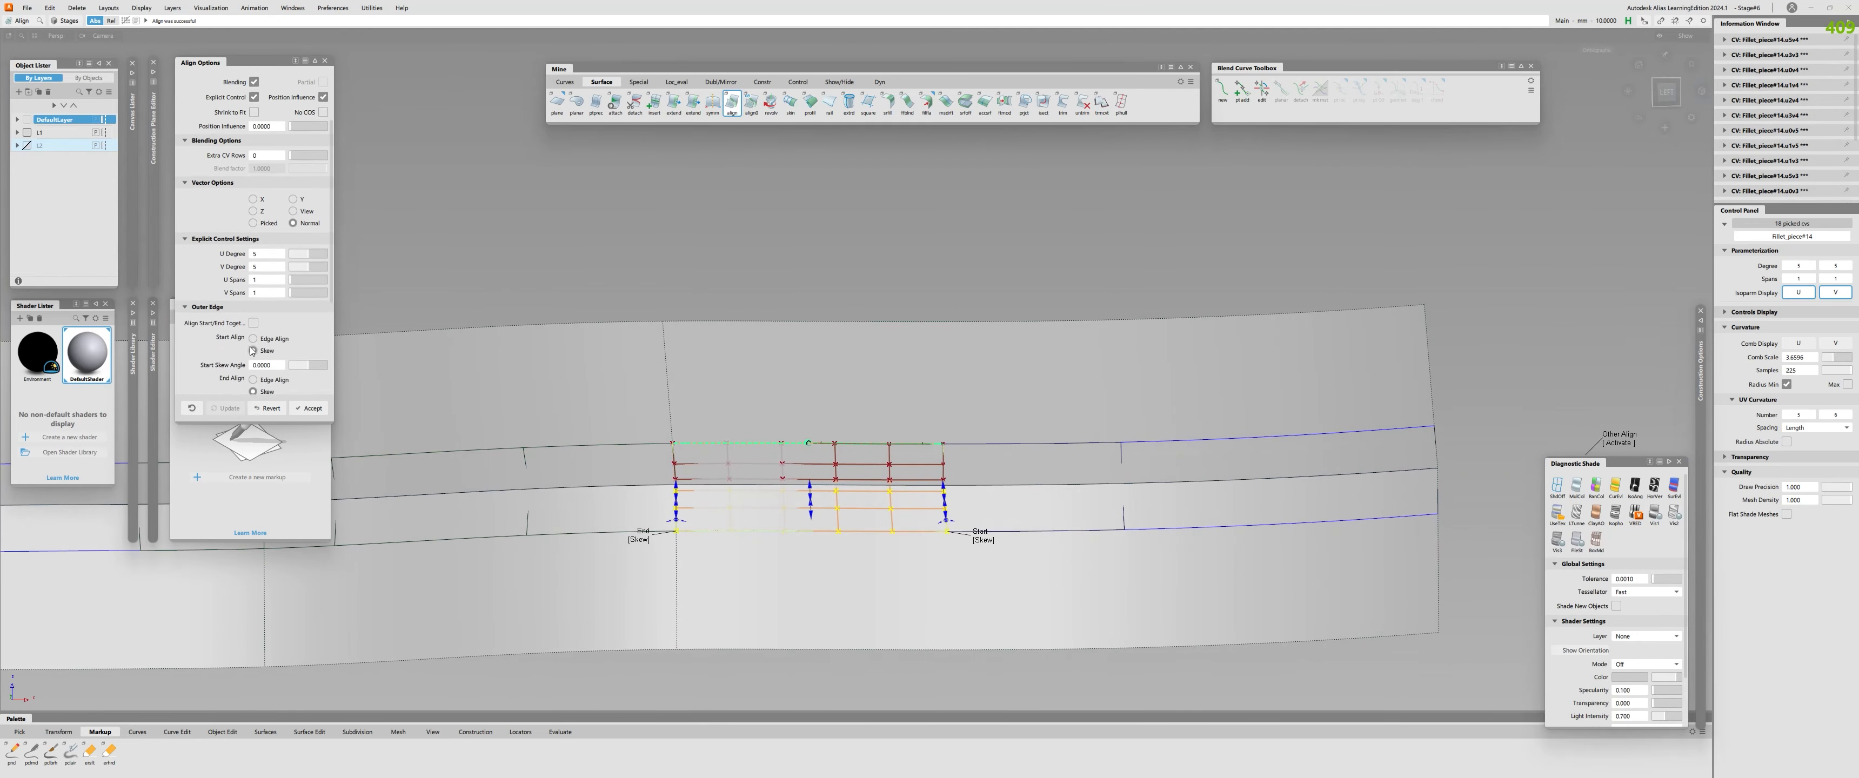
{"action": "scroll", "coordinate": [251, 350], "scroll_direction": "down", "scroll_amount": 3}
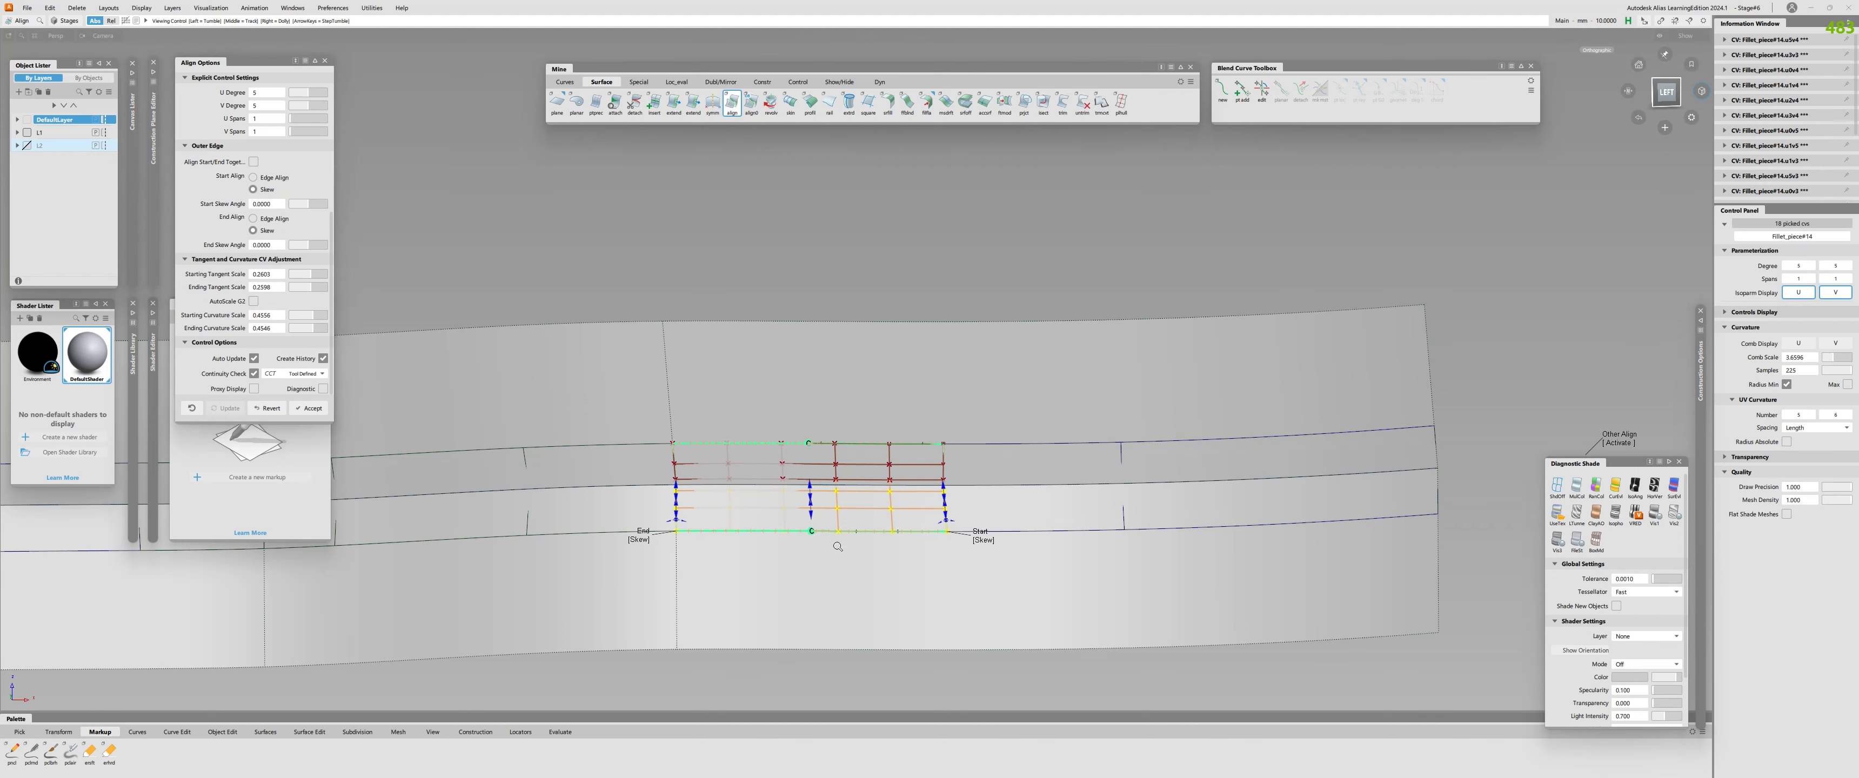
Align the upper and lower edges of the second fillet piece in the last section to the adjoining profile surfaces with G2 continuity.
{"action": "left_click_drag", "start_coordinate": [837, 546], "coordinate": [813, 561], "text": "alt+shift"}
{"action": "middle_click_drag", "start_coordinate": [880, 572], "coordinate": [732, 617], "text": "alt+shift"}
{"action": "scroll", "coordinate": [308, 246], "scroll_direction": "up", "scroll_amount": 5}
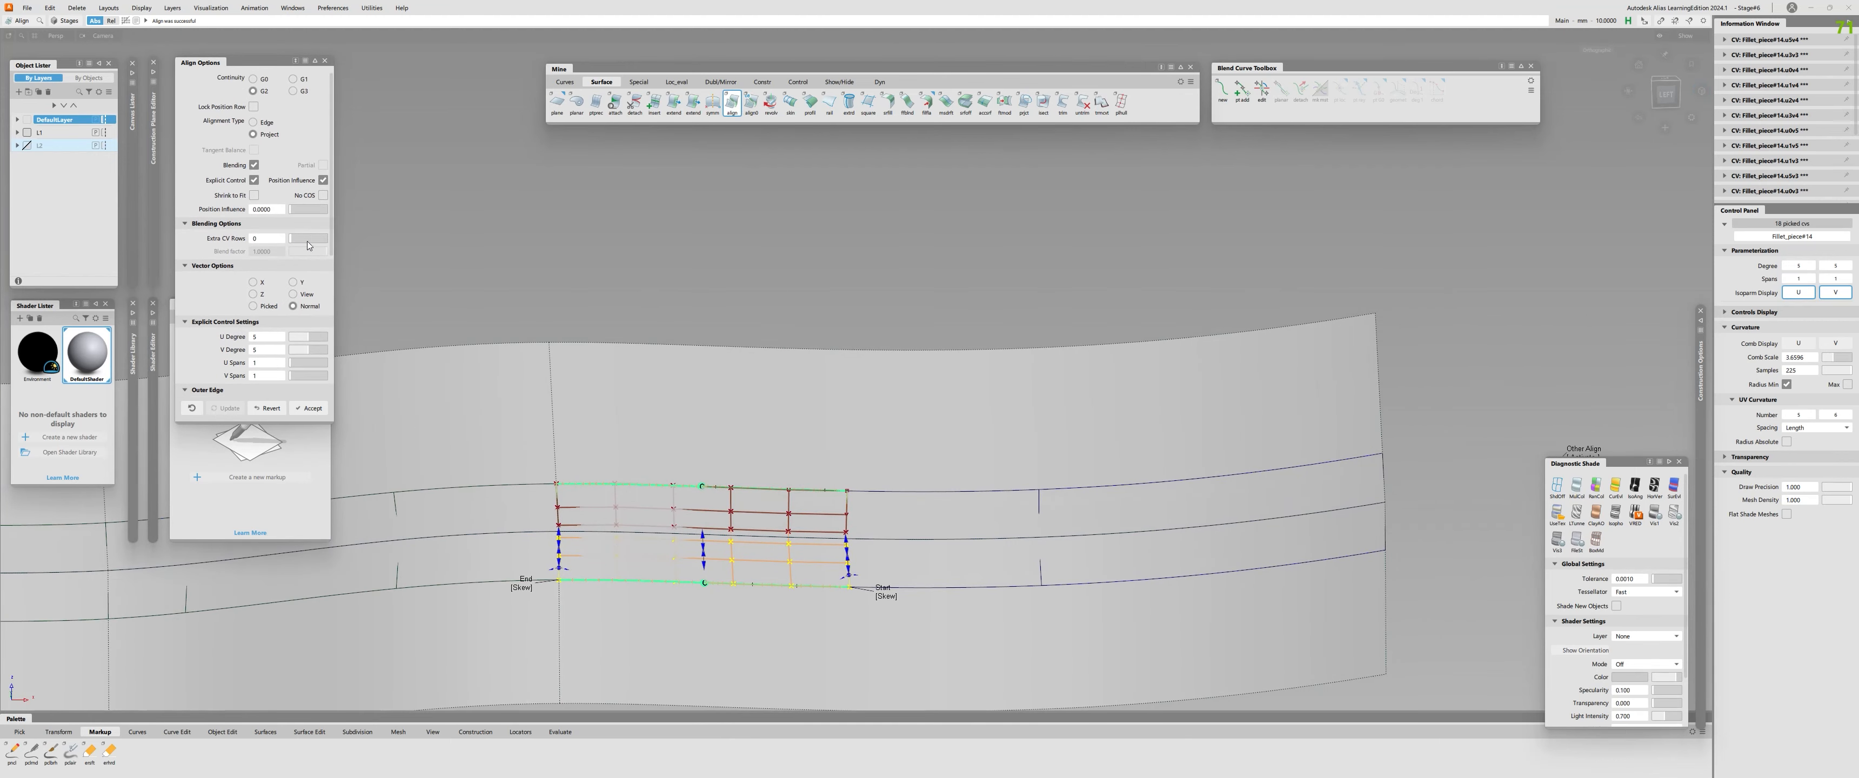
{"action": "right_click_drag", "start_coordinate": [830, 530], "coordinate": [924, 503], "text": "alt+shift"}
{"action": "middle_click_drag", "start_coordinate": [924, 503], "coordinate": [893, 474], "text": "alt+shift"}
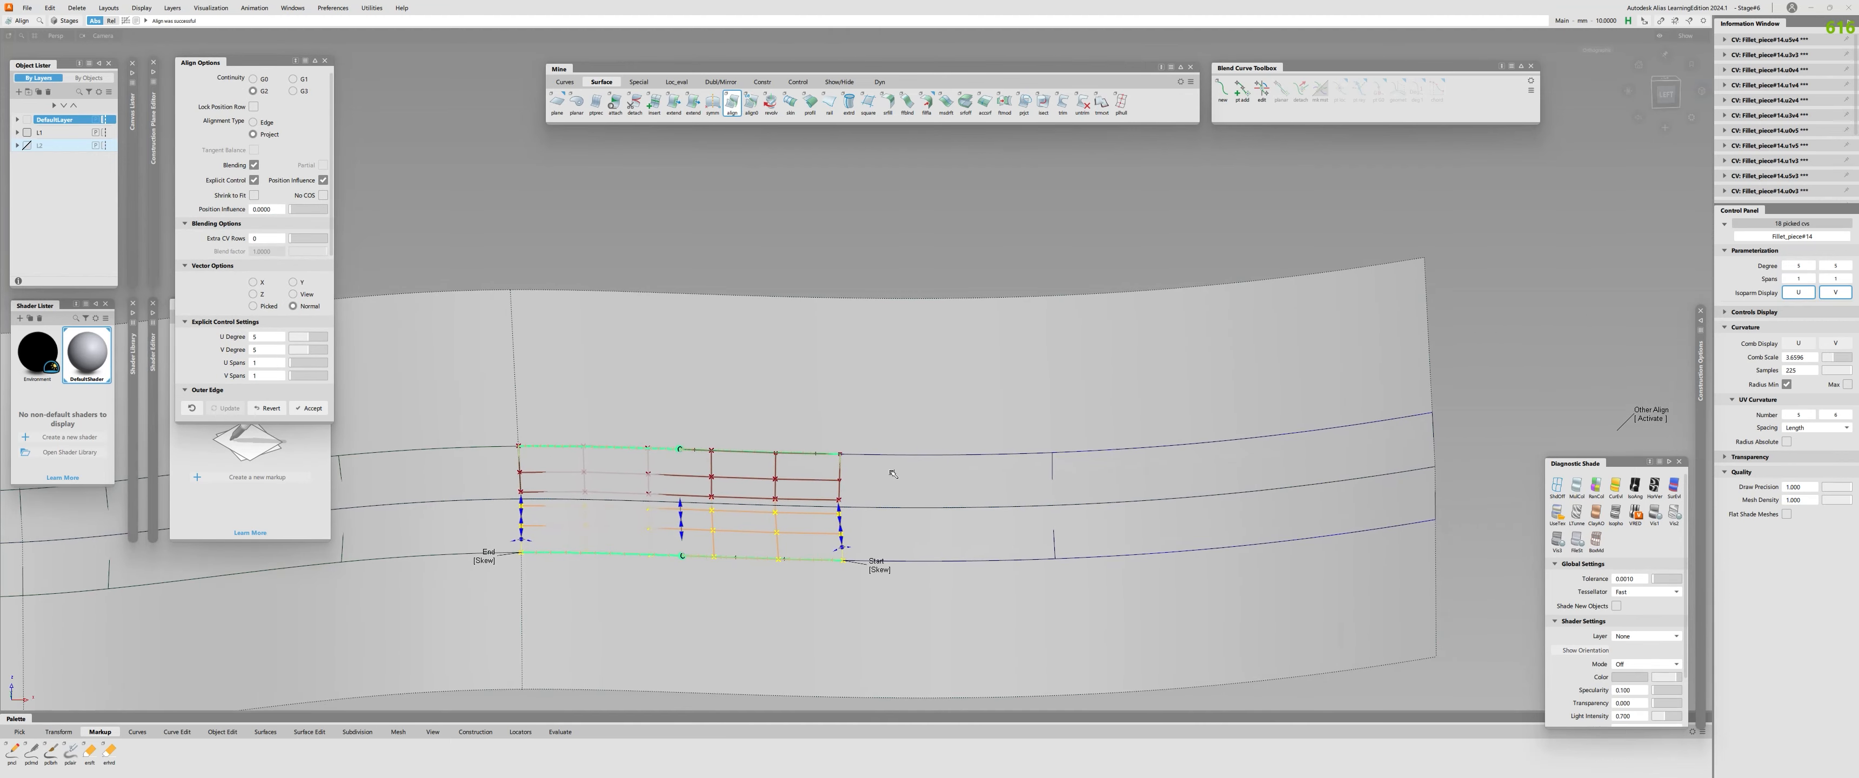
{"action": "left_click", "coordinate": [874, 455]}
{"action": "left_click", "coordinate": [889, 482]}
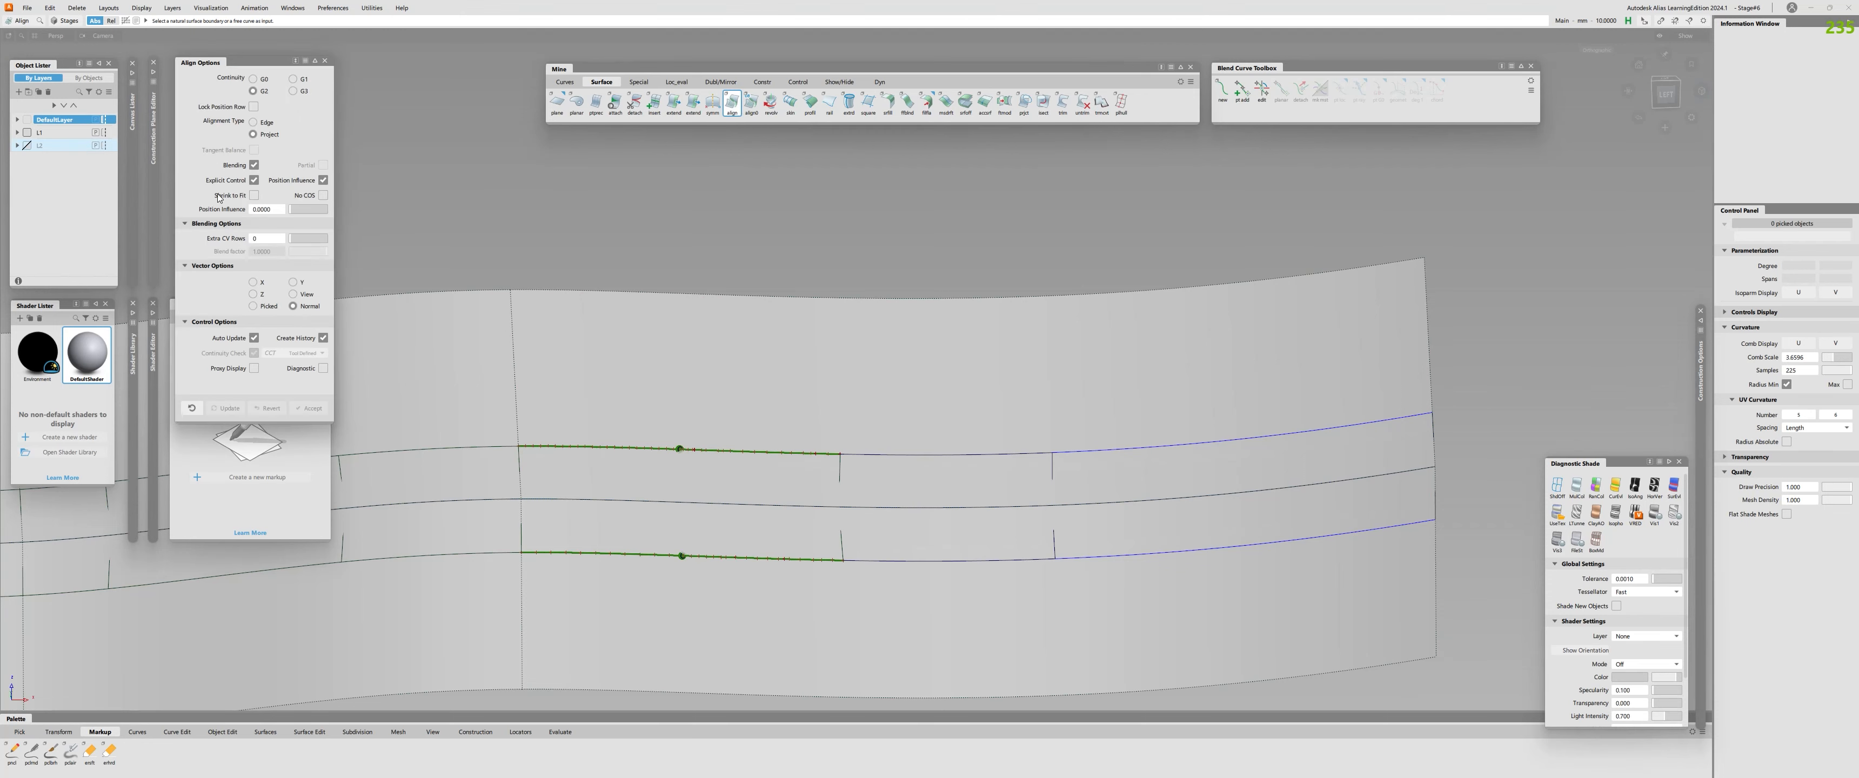
{"action": "left_click", "coordinate": [871, 457]}
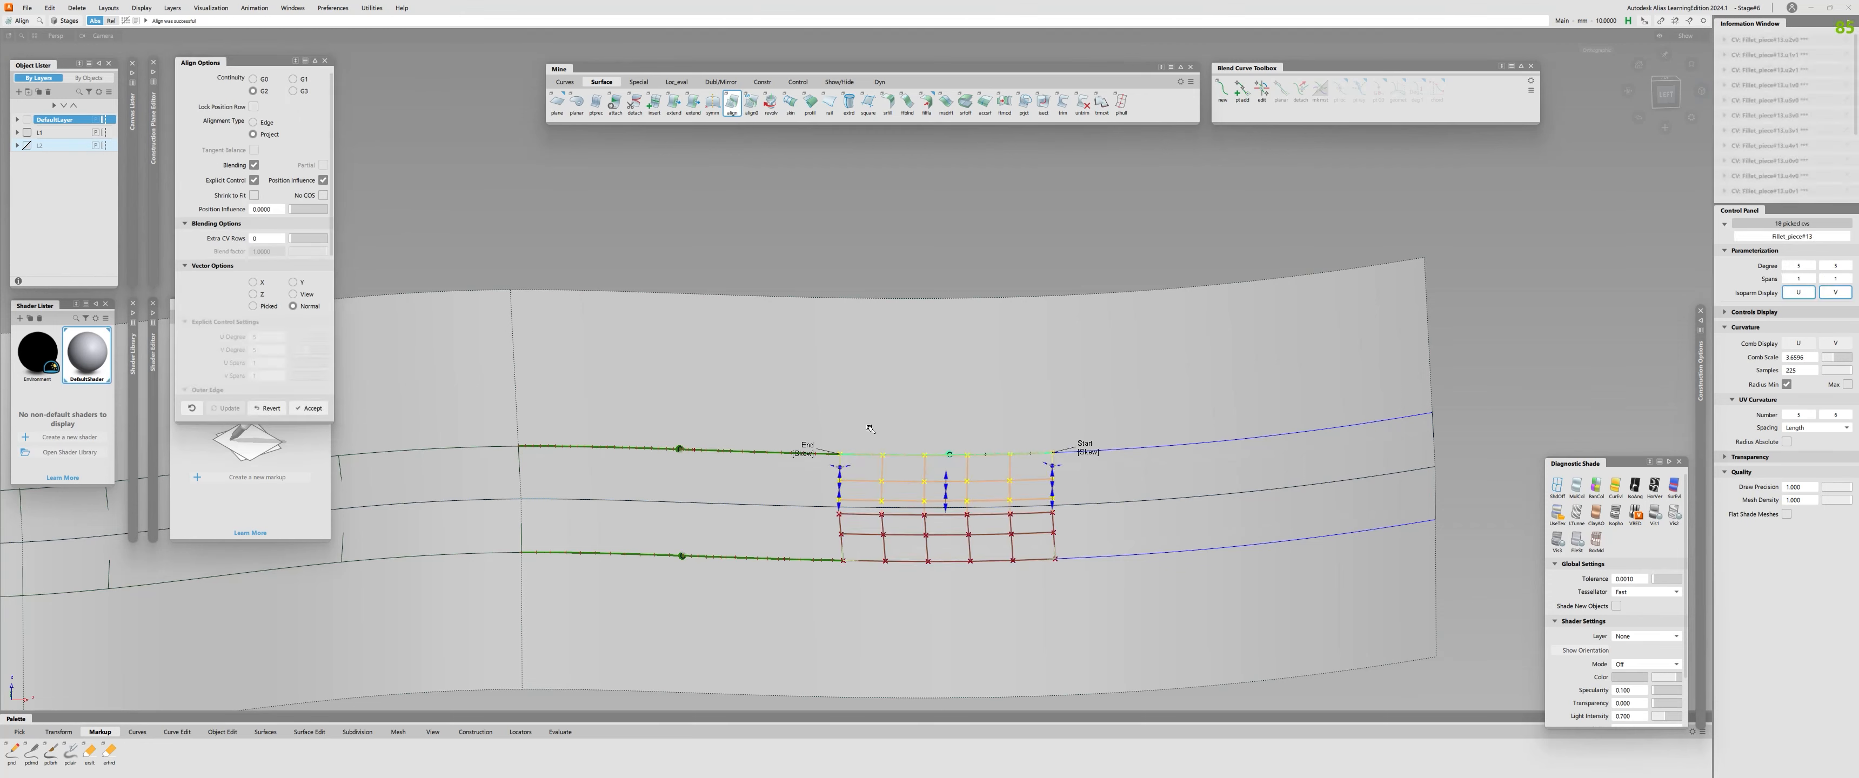
{"action": "left_click", "coordinate": [936, 561]}
Check continuity between the realigned fillet pieces and along the upper and lower edges of the final fillet piece.
{"action": "key", "text": "c"}
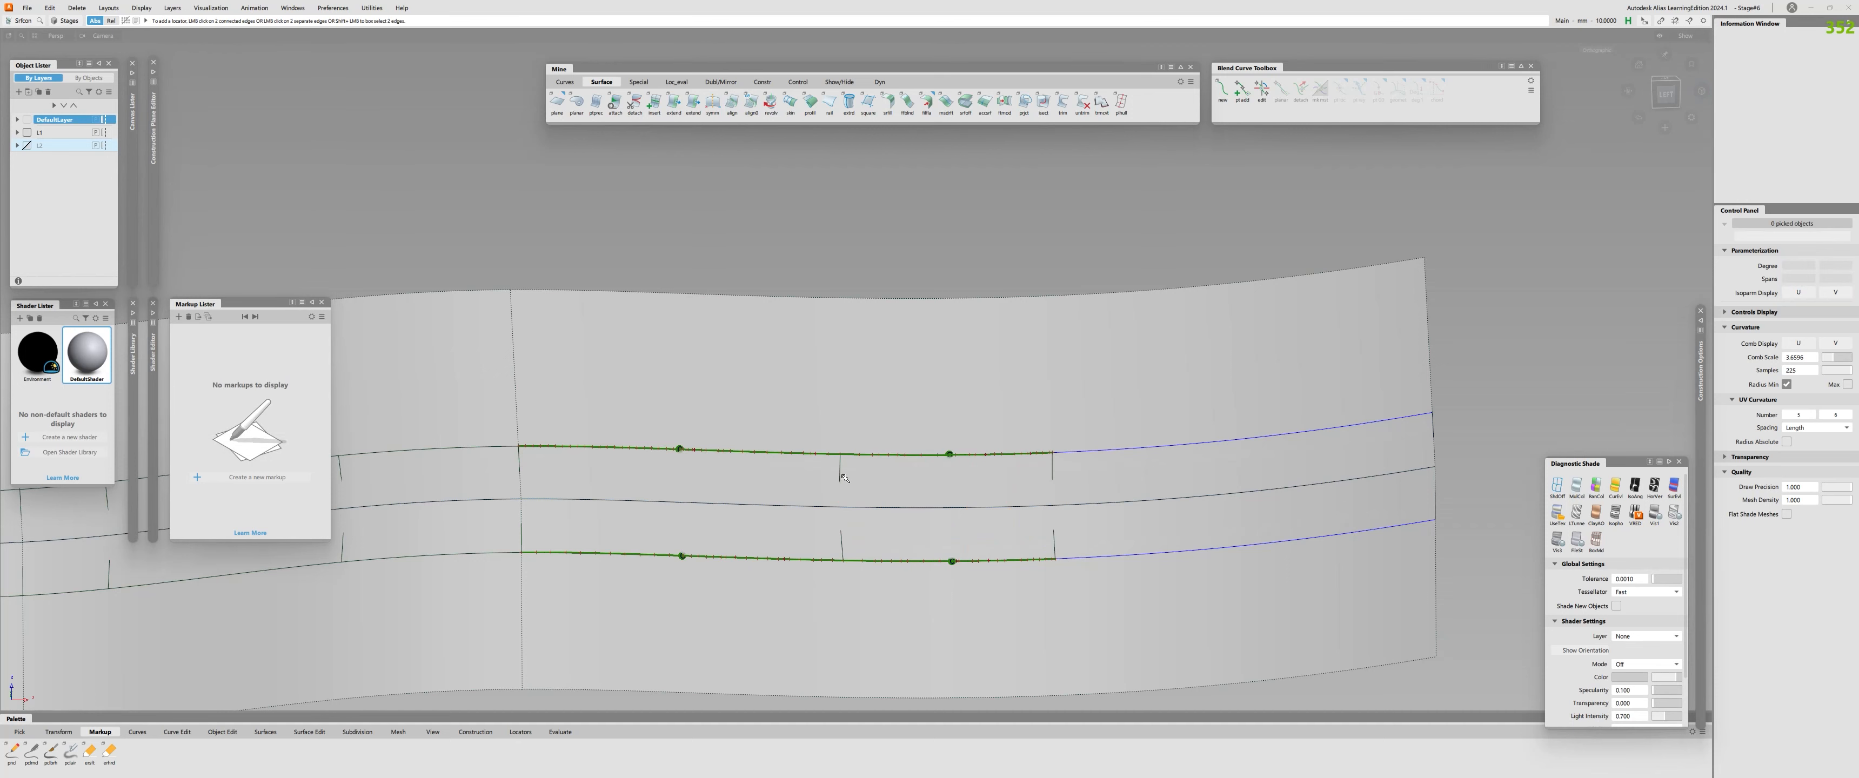
{"action": "left_click", "coordinate": [842, 470]}
{"action": "left_click", "coordinate": [518, 464]}
{"action": "left_click_drag", "start_coordinate": [506, 494], "coordinate": [655, 494], "text": "alt+shift"}
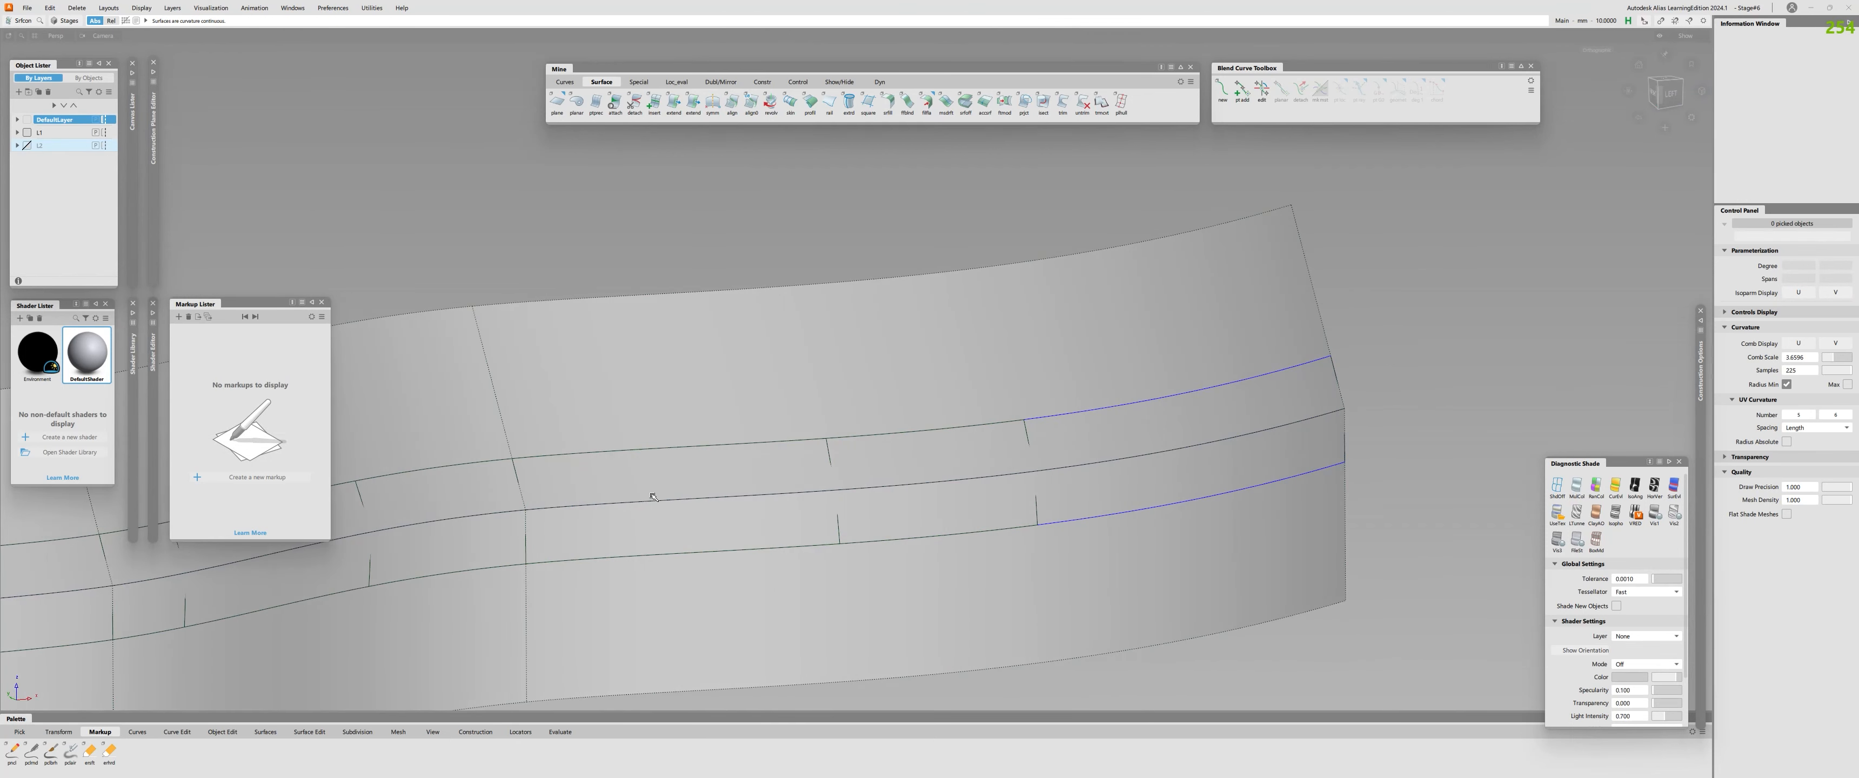
{"action": "right_click_drag", "start_coordinate": [656, 494], "coordinate": [818, 486], "text": "alt+shift"}
{"action": "left_click", "coordinate": [968, 453]}
{"action": "left_click", "coordinate": [975, 529]}
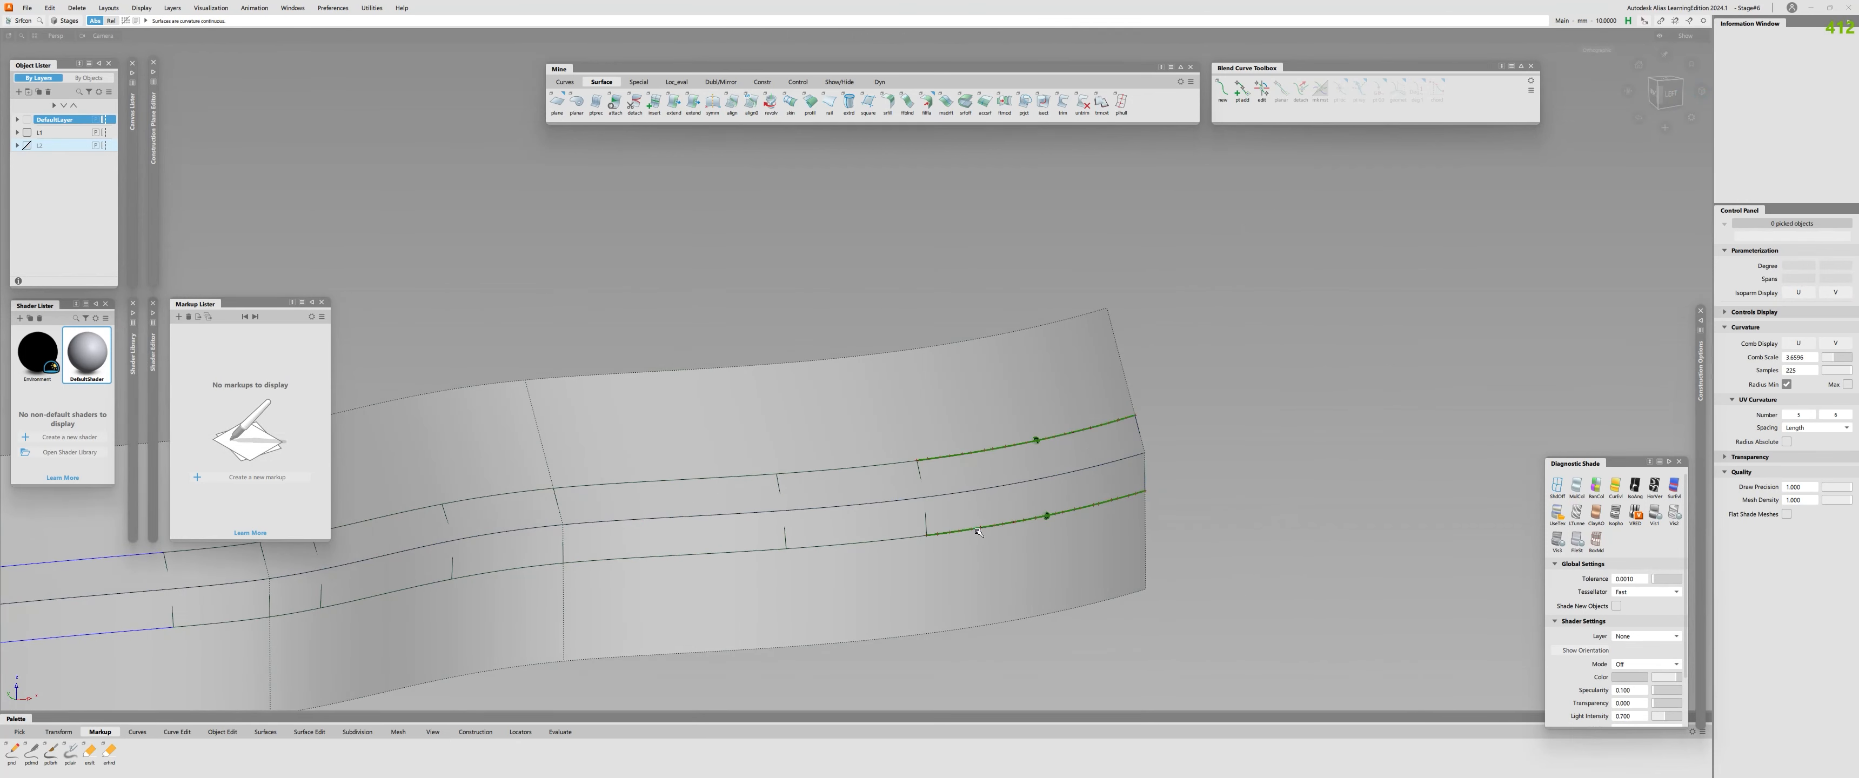
Trim the upper and lower profile surfaces back to the fillet edges.
{"action": "key", "text": "t"}
{"action": "left_click", "coordinate": [800, 416]}
{"action": "right_click_drag", "start_coordinate": [675, 484], "coordinate": [743, 478], "text": "alt+shift"}
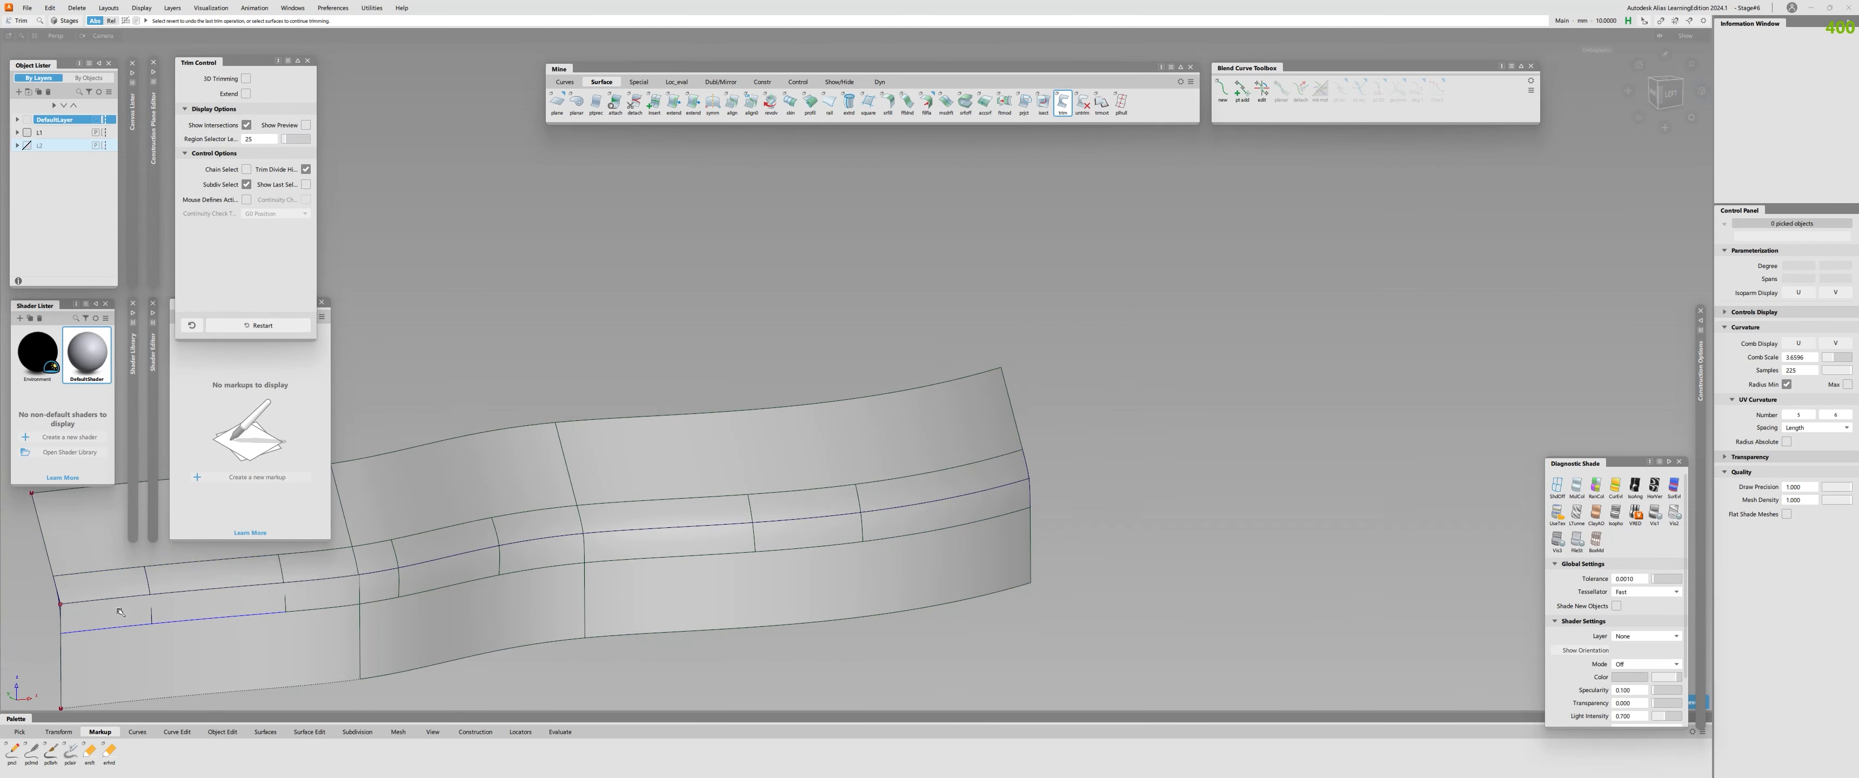
{"action": "right_click_drag", "start_coordinate": [196, 654], "coordinate": [795, 516], "text": "alt+shift"}
{"action": "left_click_drag", "start_coordinate": [796, 516], "coordinate": [801, 516], "text": "alt+shift"}
Check continuity at the section boundary and along the trimmed fillet's upper edge, then review the whole shape.
{"action": "key", "text": "c"}
{"action": "left_click", "coordinate": [803, 516]}
{"action": "left_click", "coordinate": [916, 452]}
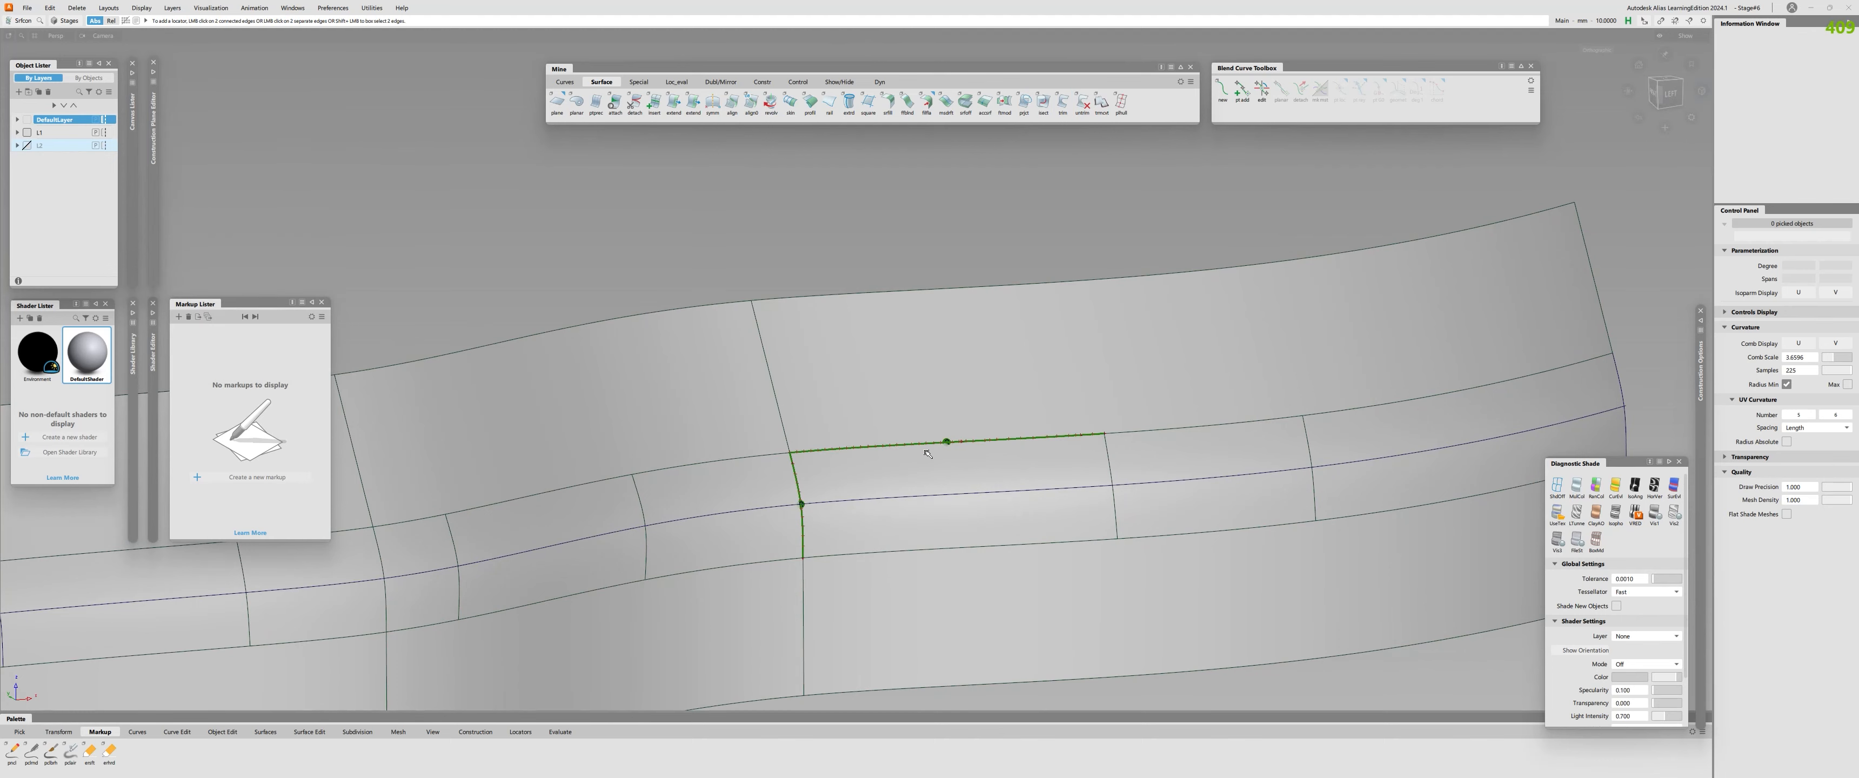
{"action": "right_click_drag", "start_coordinate": [1111, 498], "coordinate": [974, 531], "text": "alt+shift"}
{"action": "left_click_drag", "start_coordinate": [974, 531], "coordinate": [755, 586], "text": "alt+shift"}
{"action": "middle_click_drag", "start_coordinate": [754, 586], "coordinate": [1009, 577], "text": "alt+shift"}
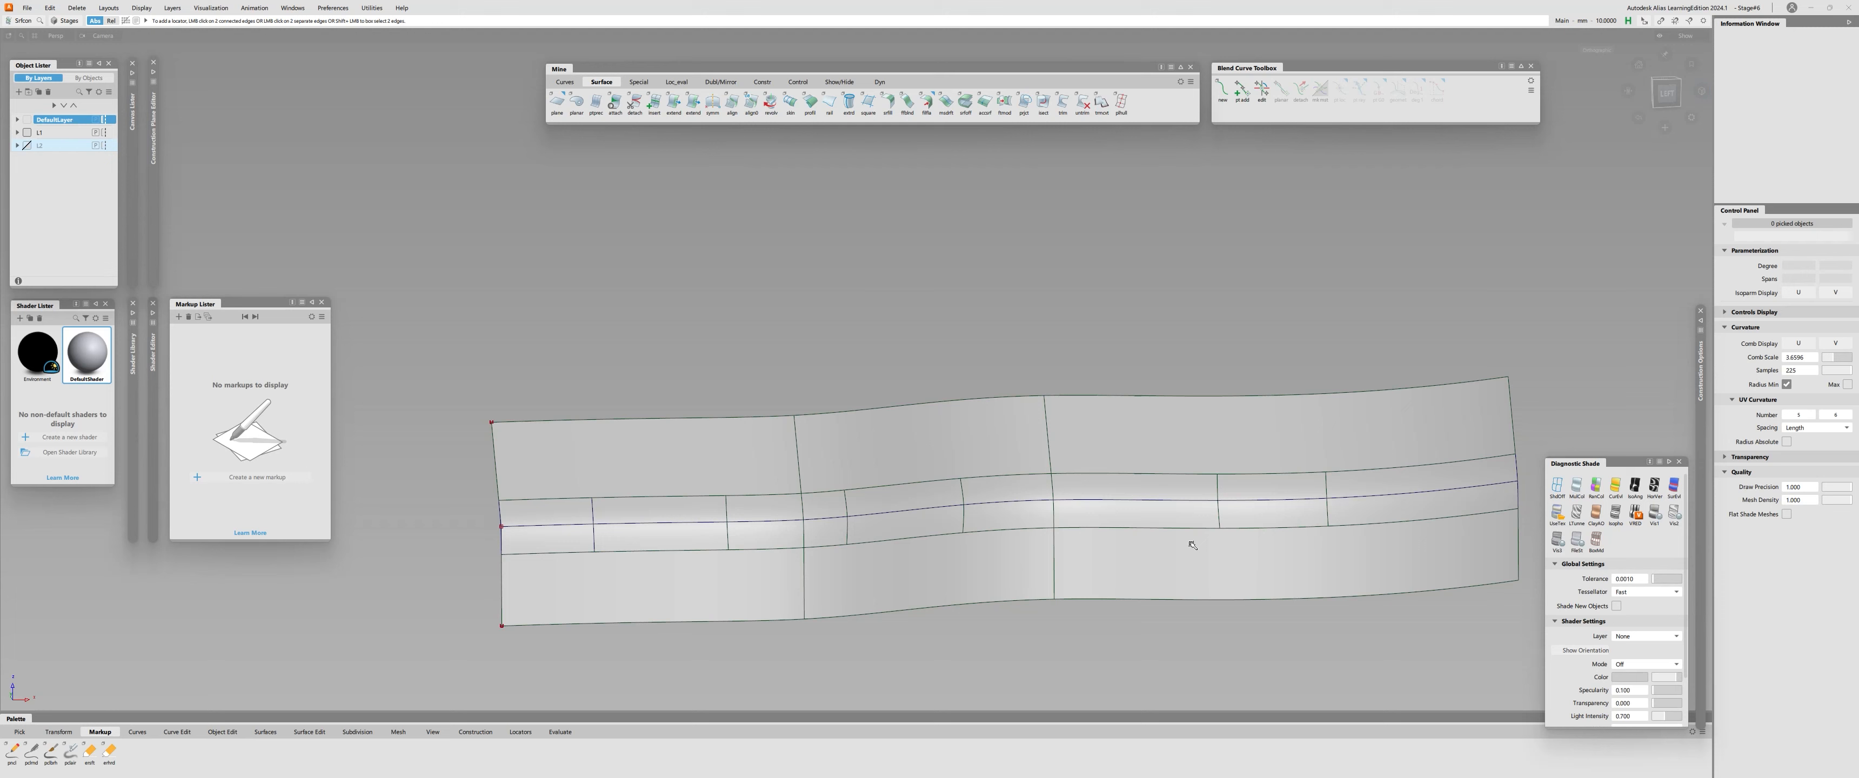
Select all the fillet surfaces and delete them.
{"action": "left_click_drag", "start_coordinate": [1041, 503], "coordinate": [824, 520], "text": "alt+shift"}
{"action": "left_click", "coordinate": [819, 520]}
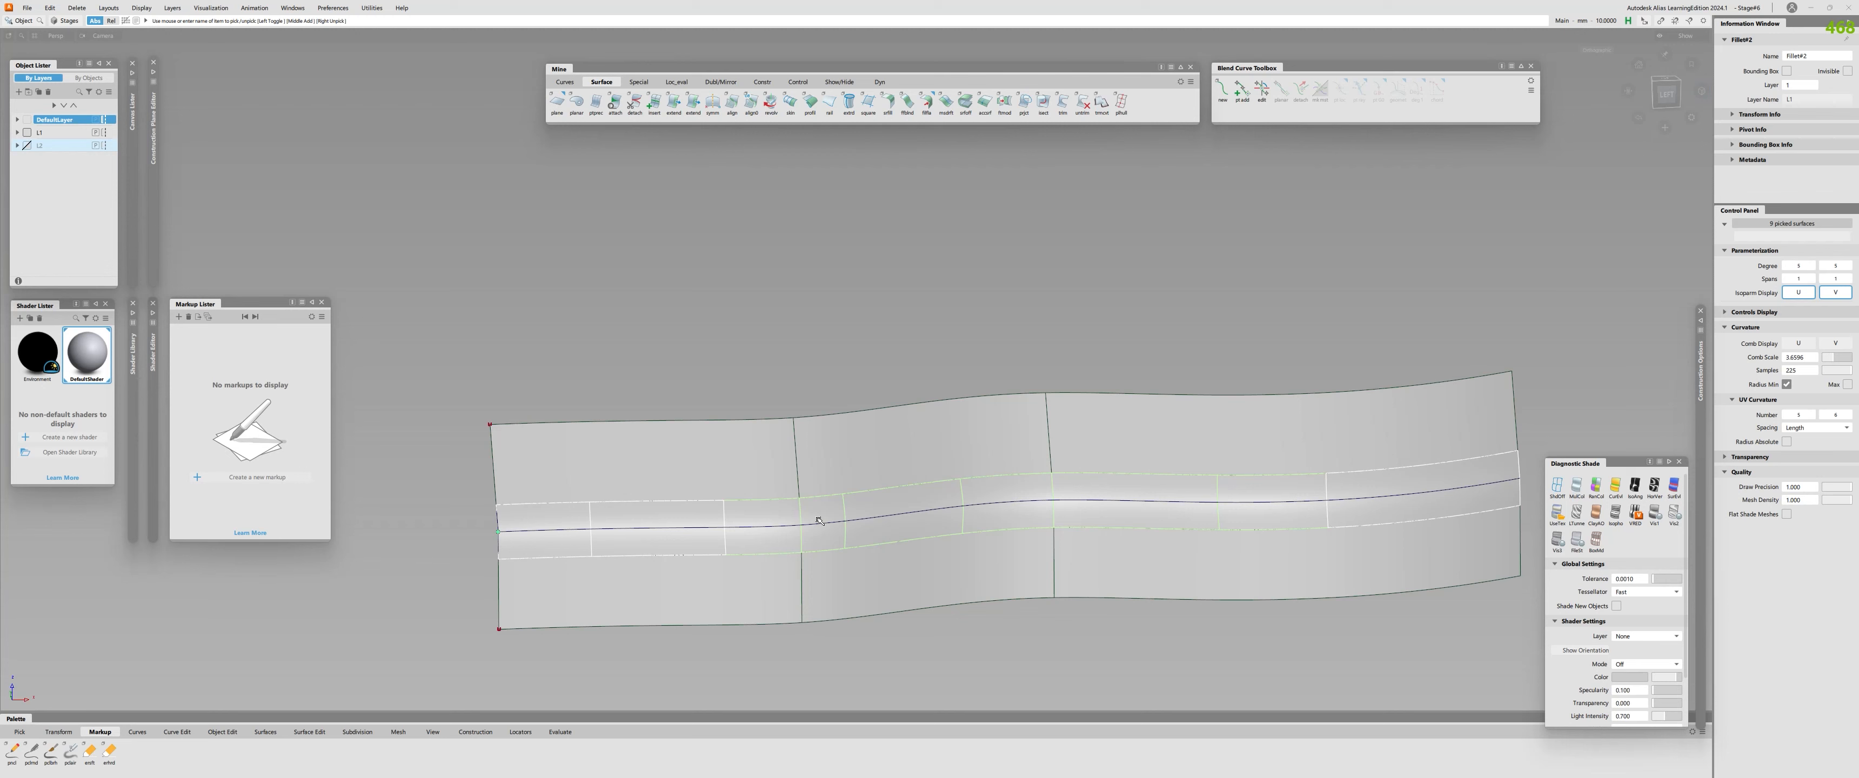
{"action": "key", "text": "Delete"}
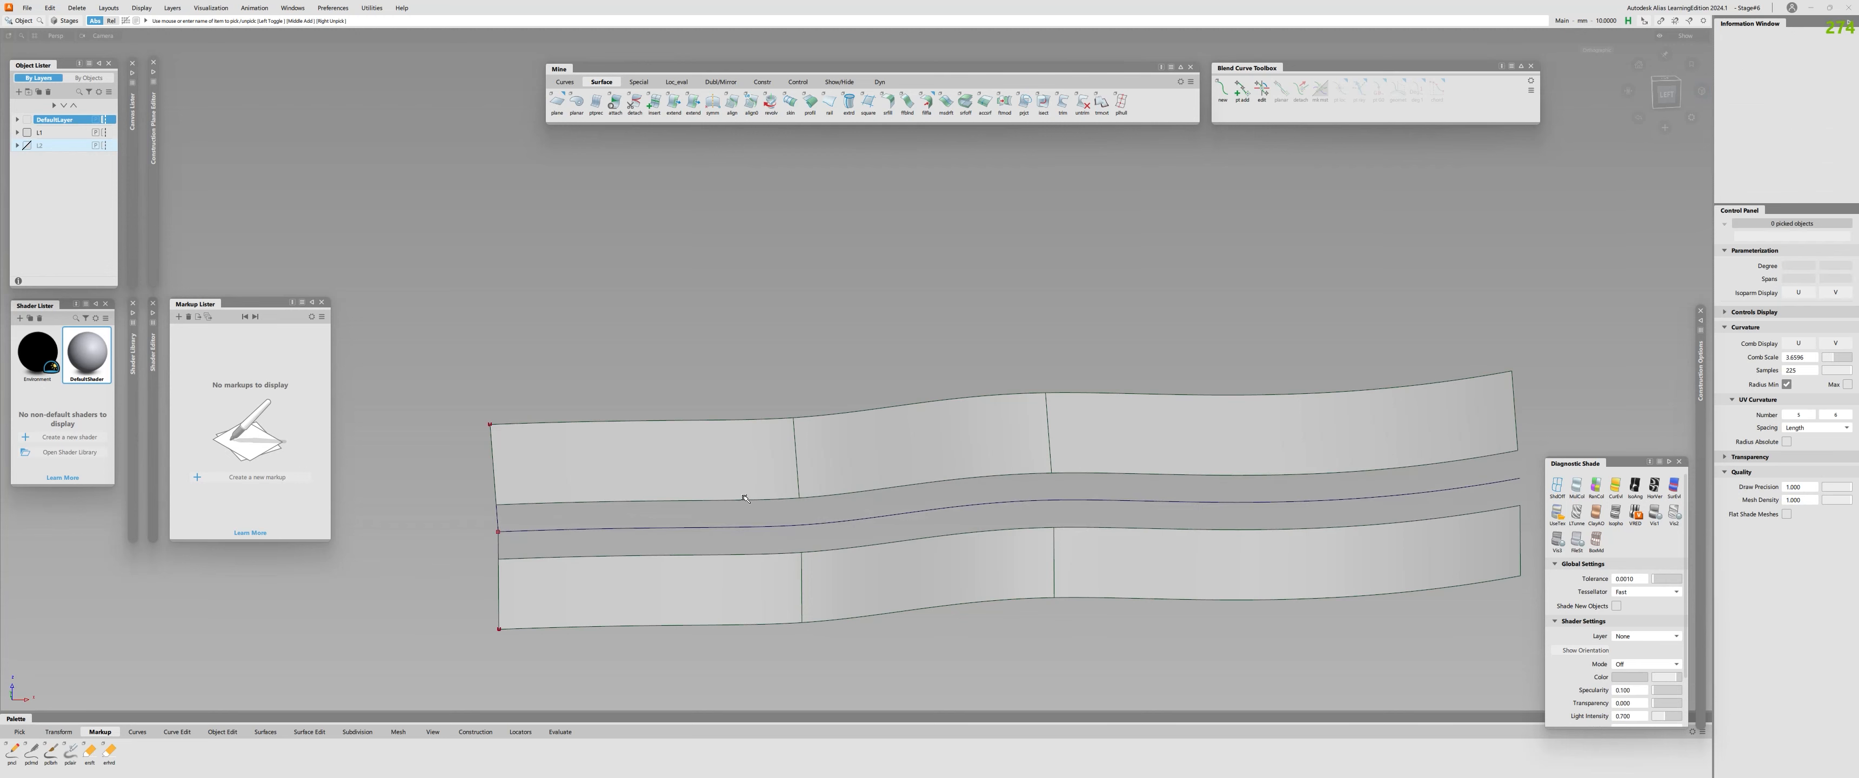
Untrim the three upper and three lower profile surfaces.
{"action": "key", "text": "u"}
{"action": "left_click", "coordinate": [729, 475]}
{"action": "left_click", "coordinate": [958, 460]}
{"action": "left_click", "coordinate": [1104, 451]}
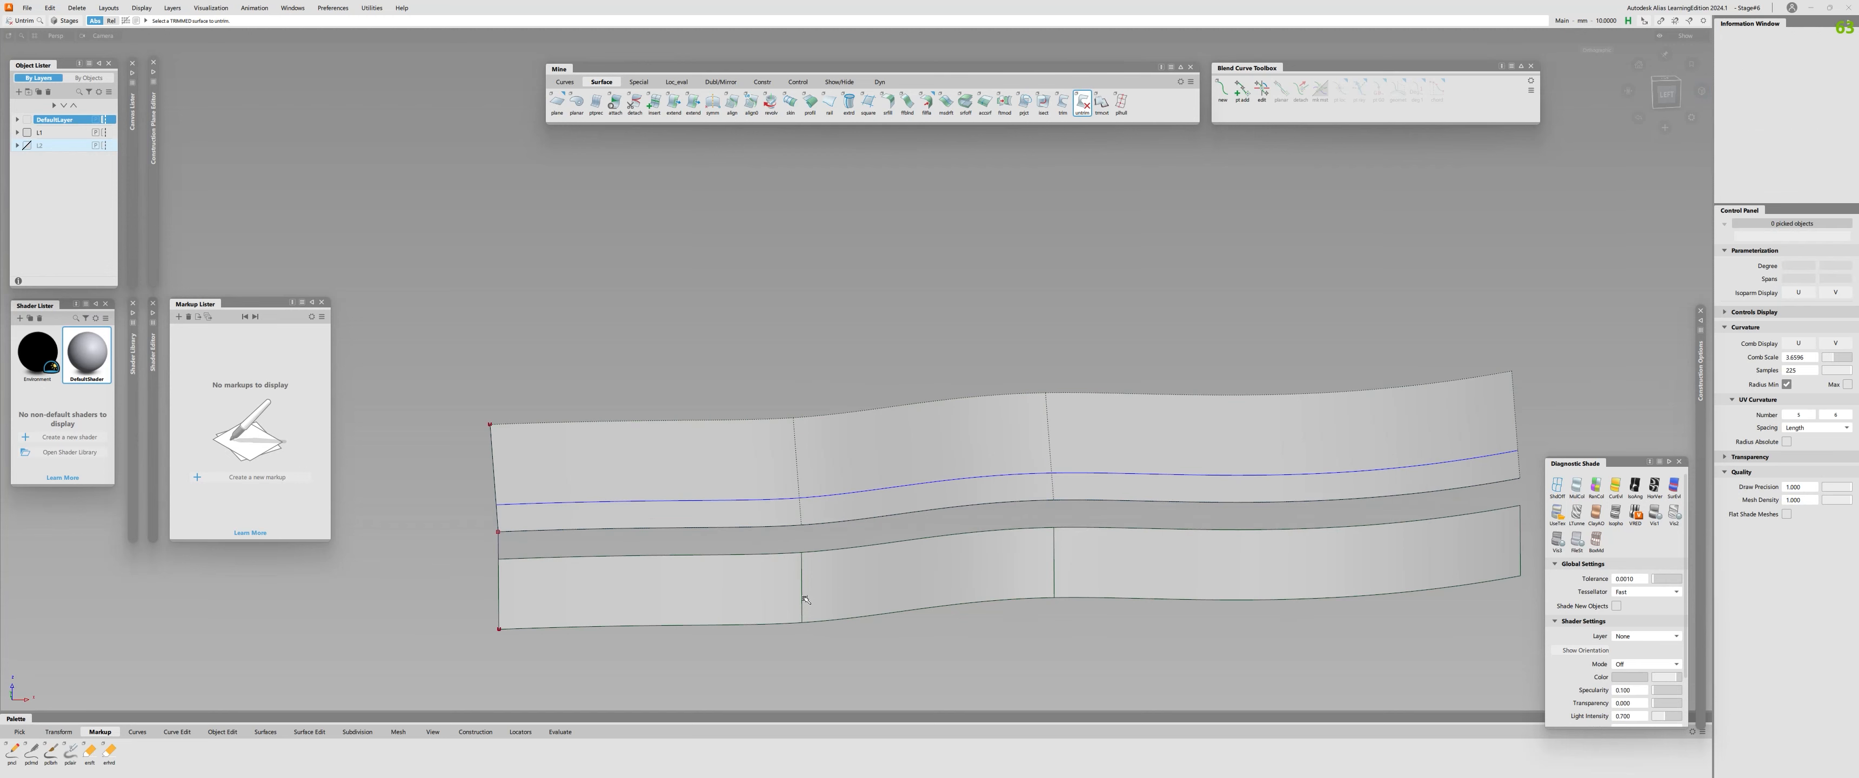
{"action": "left_click", "coordinate": [797, 599]}
{"action": "left_click", "coordinate": [938, 576]}
{"action": "left_click", "coordinate": [1089, 567]}
Select the leftover curves-on-surface across all upper and lower profile surfaces and delete them.
{"action": "key", "text": "c"}
{"action": "left_click_drag", "start_coordinate": [692, 466], "coordinate": [715, 599]}
{"action": "left_click_drag", "start_coordinate": [891, 440], "coordinate": [898, 589]}
{"action": "left_click_drag", "start_coordinate": [1133, 425], "coordinate": [1140, 577]}
{"action": "left_click_drag", "start_coordinate": [1349, 419], "coordinate": [1364, 572]}
{"action": "left_click_drag", "start_coordinate": [1014, 449], "coordinate": [1021, 604]}
{"action": "left_click_drag", "start_coordinate": [544, 490], "coordinate": [559, 589]}
{"action": "key", "text": "Delete"}
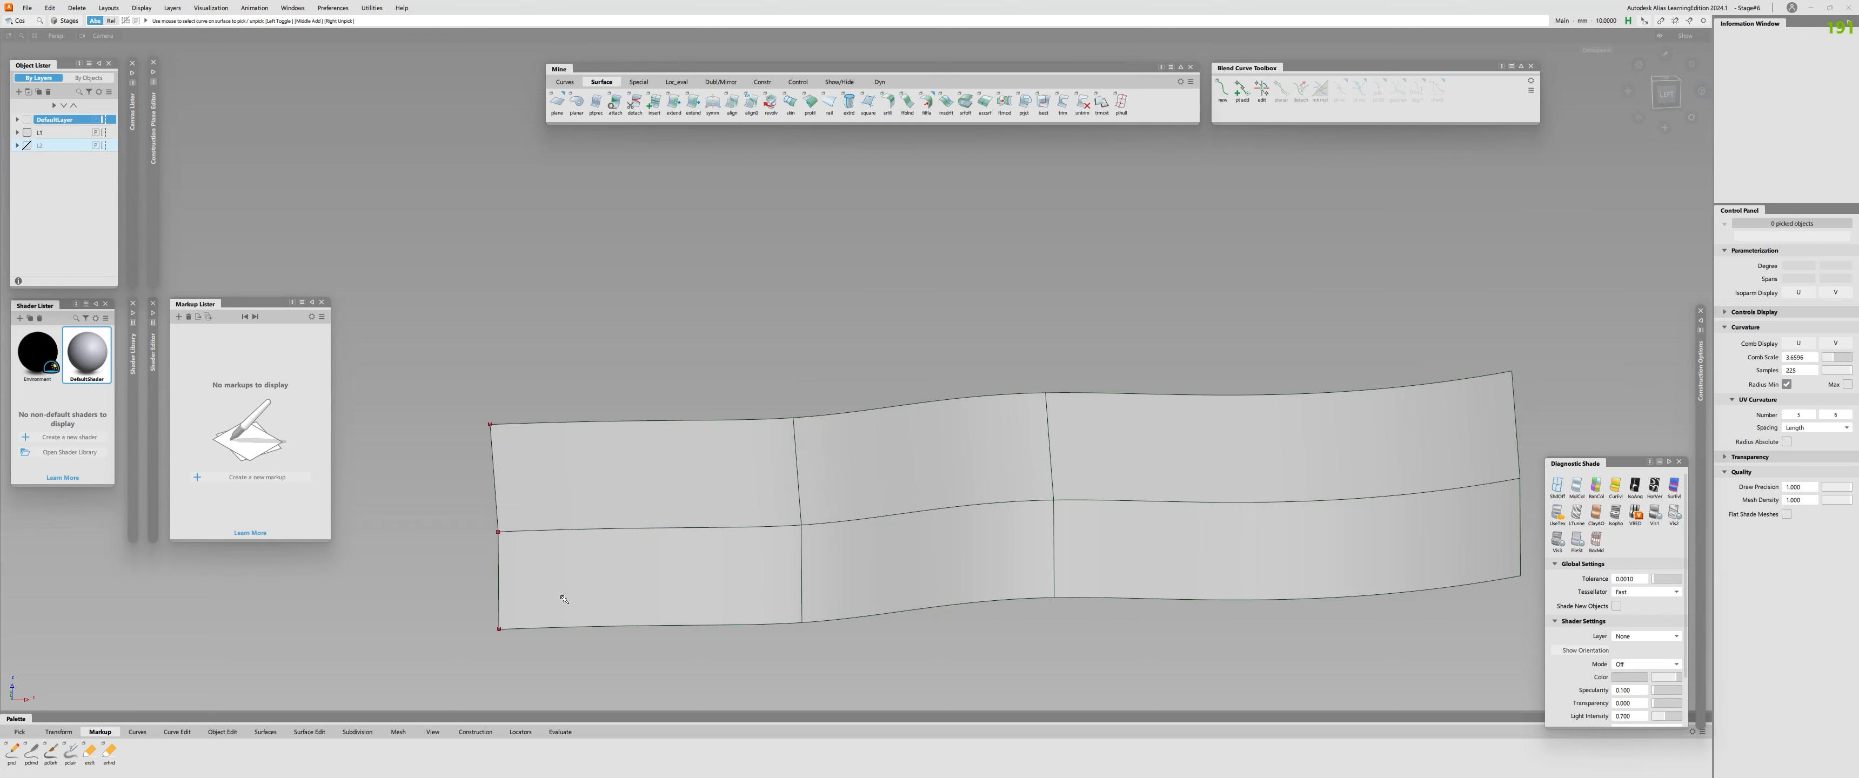
Edit the profile surfaces' construction history, turn off Bezier Surfaces and update the result.
{"action": "key", "text": "q"}
{"action": "left_click", "coordinate": [697, 482]}
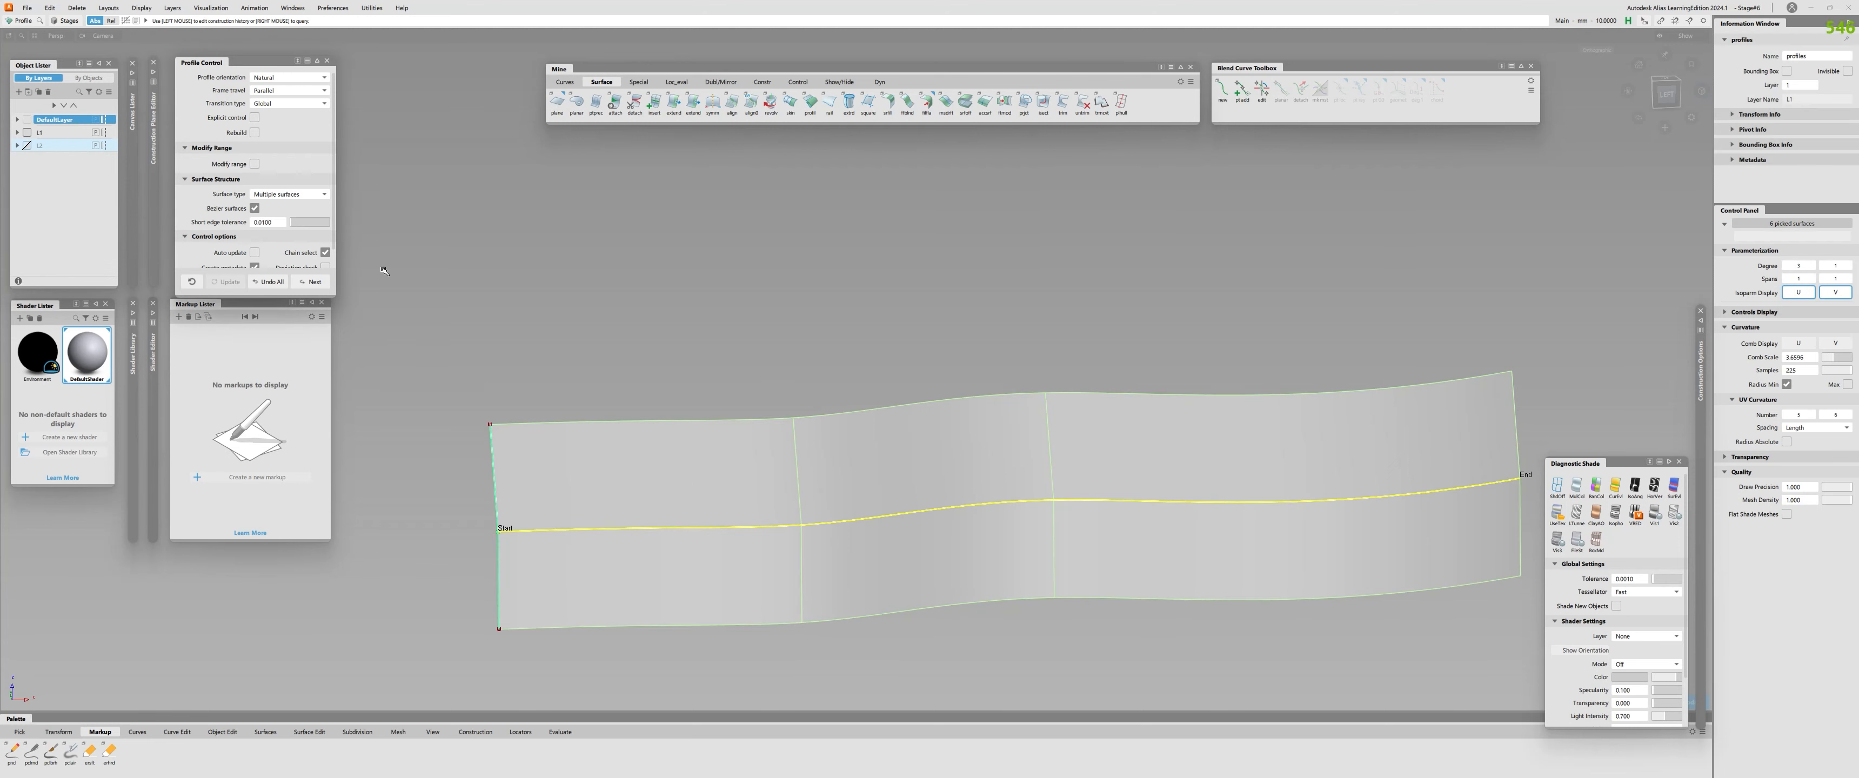
{"action": "left_click", "coordinate": [254, 208]}
{"action": "left_click", "coordinate": [226, 282]}
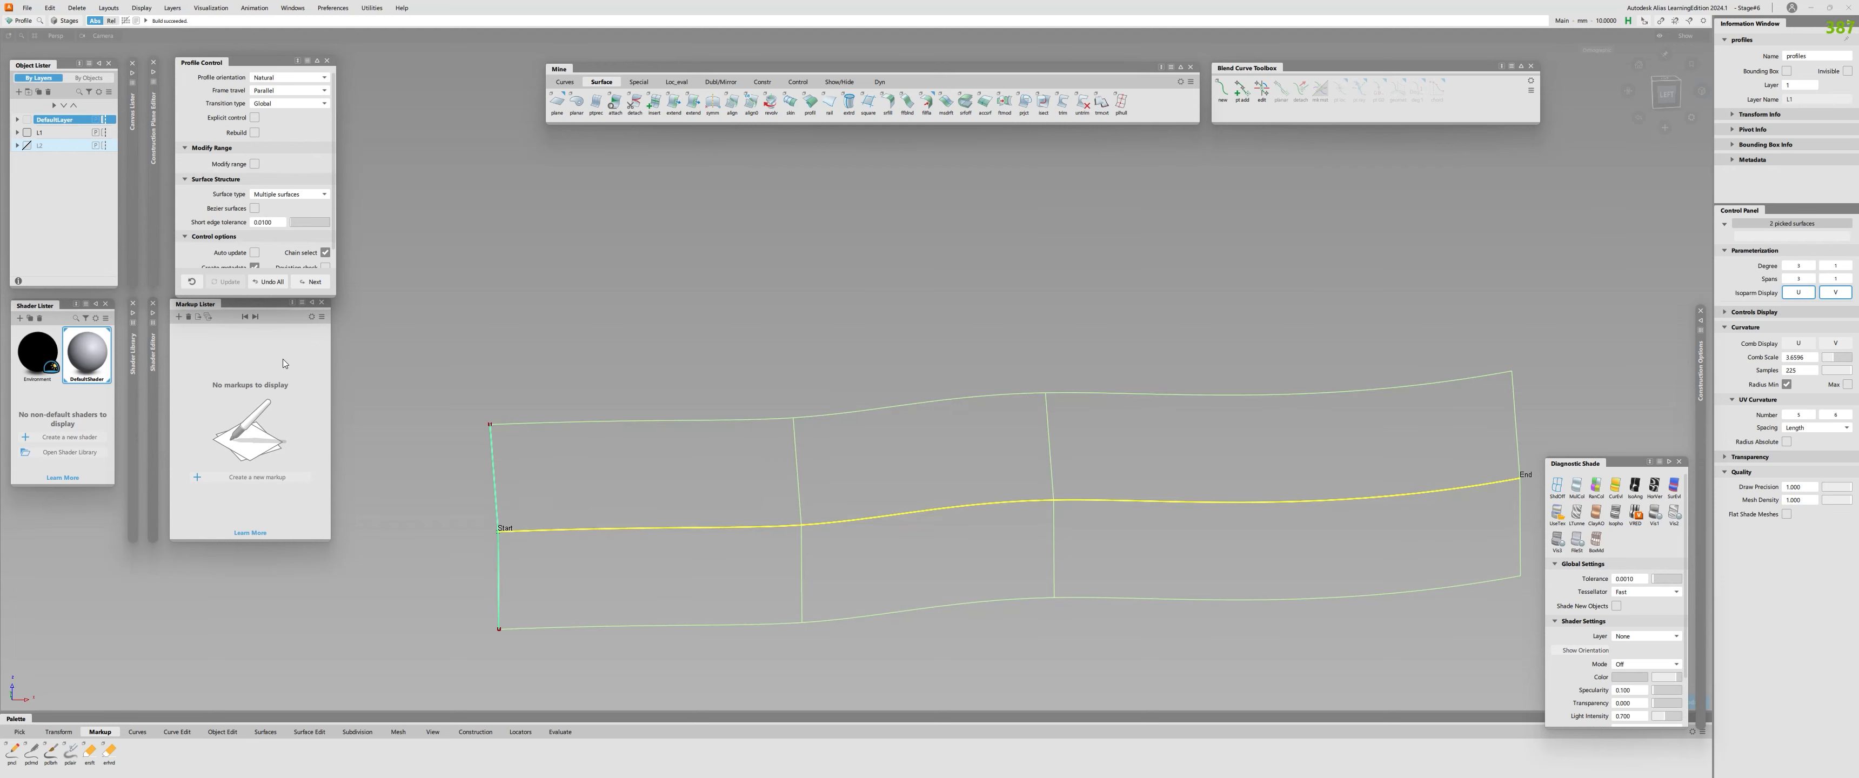
Pick the rebuilt upper profile surface and inspect its control vertices and span layout.
{"action": "left_click_drag", "start_coordinate": [809, 563], "coordinate": [809, 586], "text": "ctrl+shift"}
{"action": "left_click", "coordinate": [797, 477]}
{"action": "right_click_drag", "start_coordinate": [776, 567], "coordinate": [782, 574], "text": "alt+shift"}
{"action": "left_click_drag", "start_coordinate": [782, 574], "coordinate": [767, 589], "text": "alt+shift"}
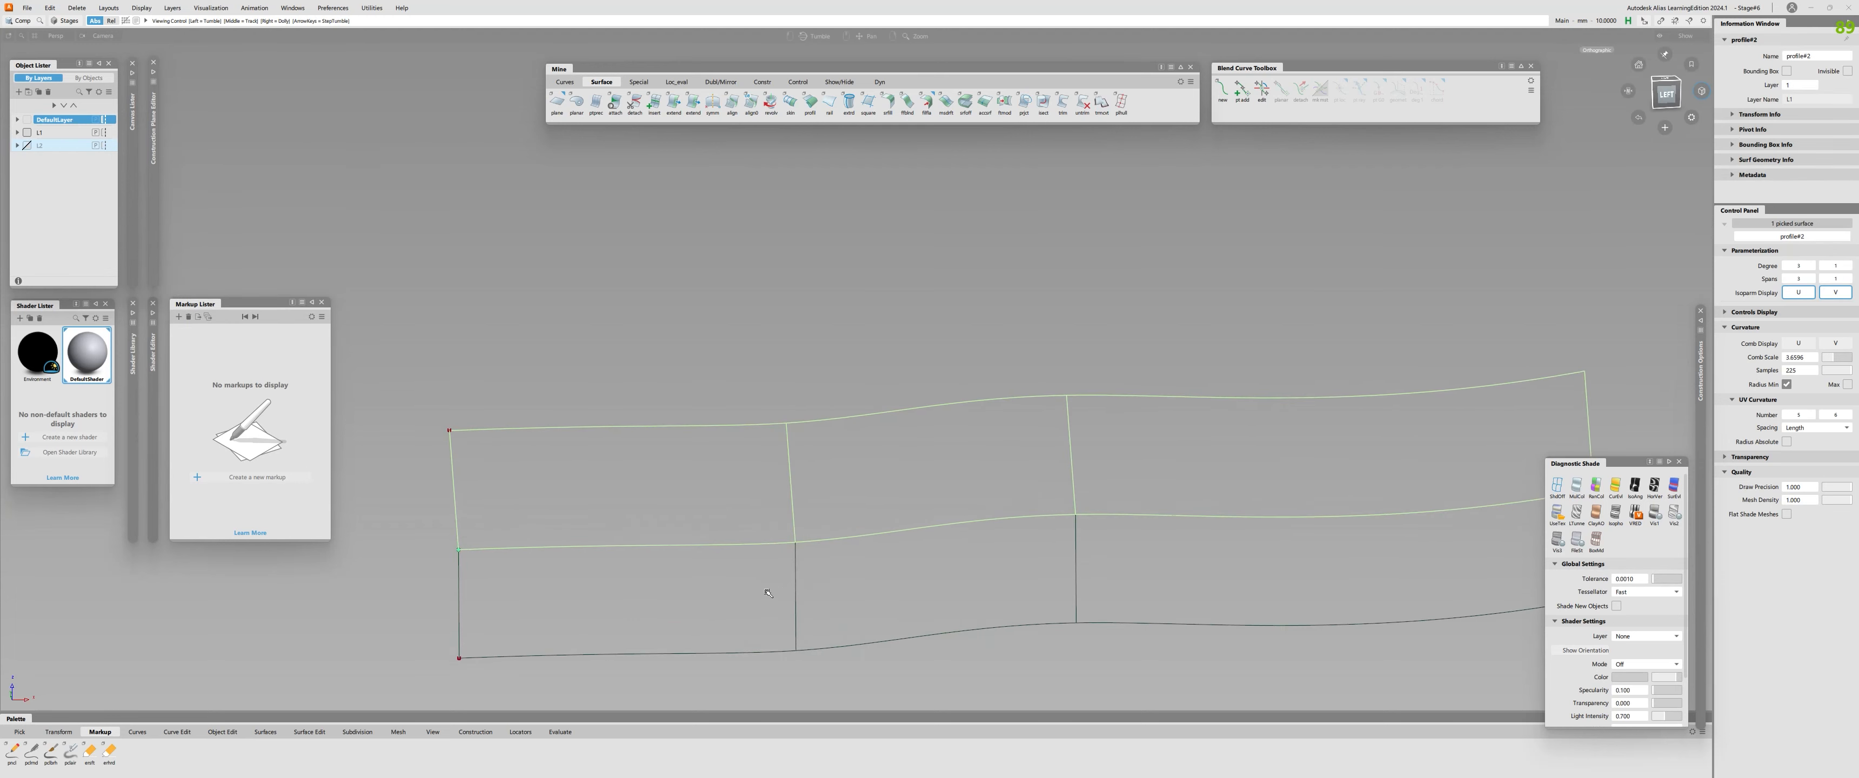
{"action": "right_click_drag", "start_coordinate": [767, 589], "coordinate": [782, 561], "text": "ctrl+shift"}
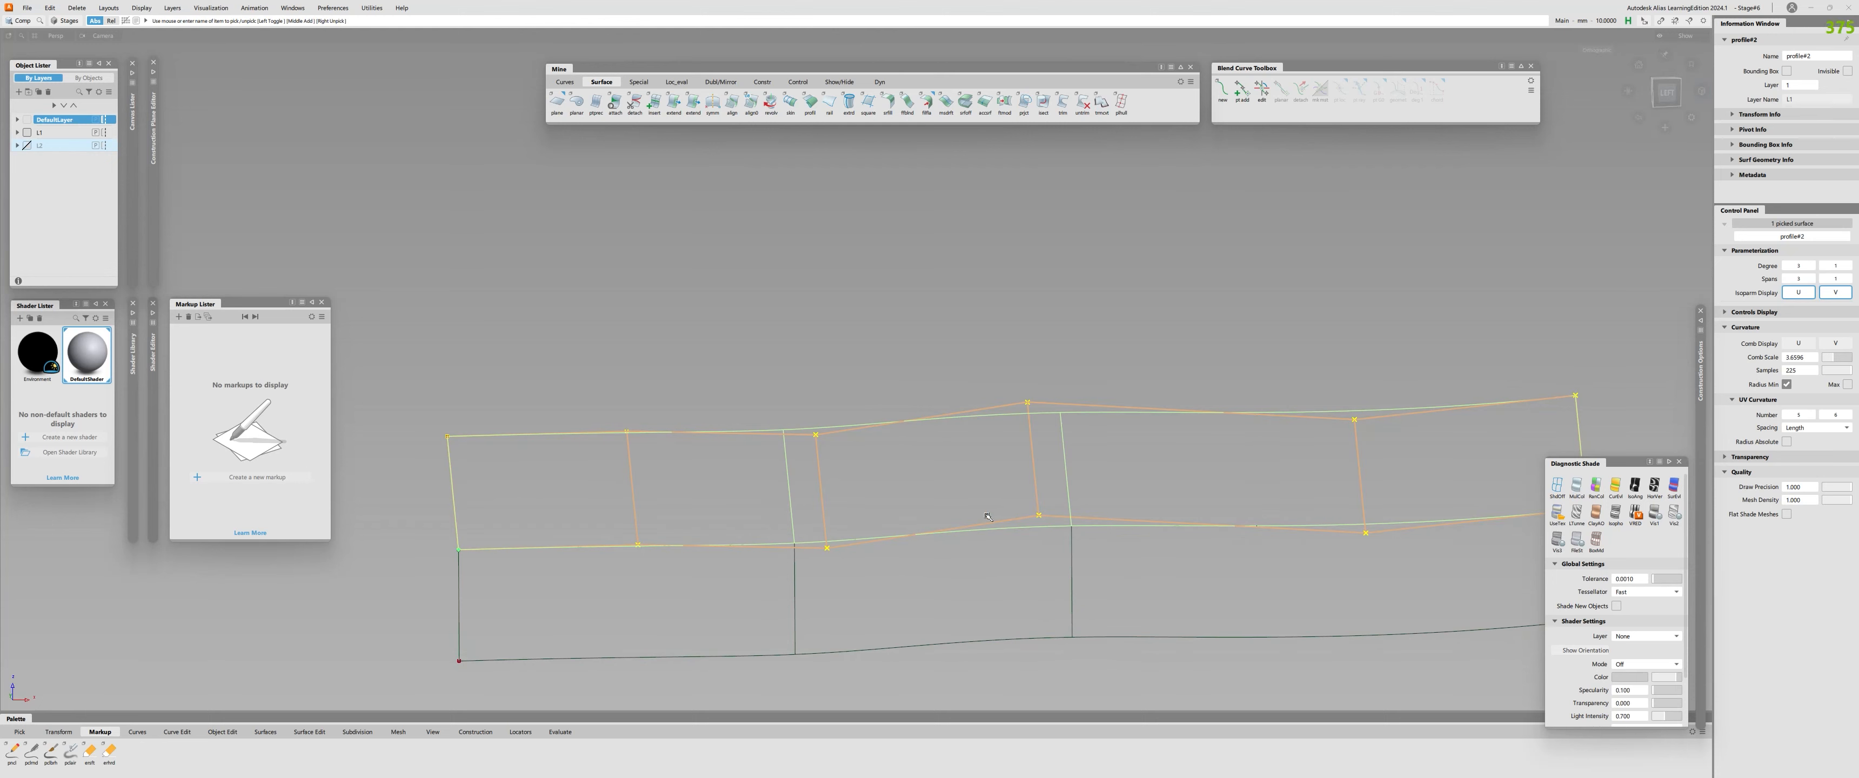
{"action": "left_click", "coordinate": [865, 549]}
{"action": "mouse_move", "coordinate": [888, 469]}
{"action": "right_mouse_down", "text": "ctrl+shift"}
{"action": "mouse_move", "coordinate": [908, 444]}
{"action": "mouse_move", "coordinate": [850, 486]}
{"action": "right_mouse_up", "text": "ctrl+shift"}
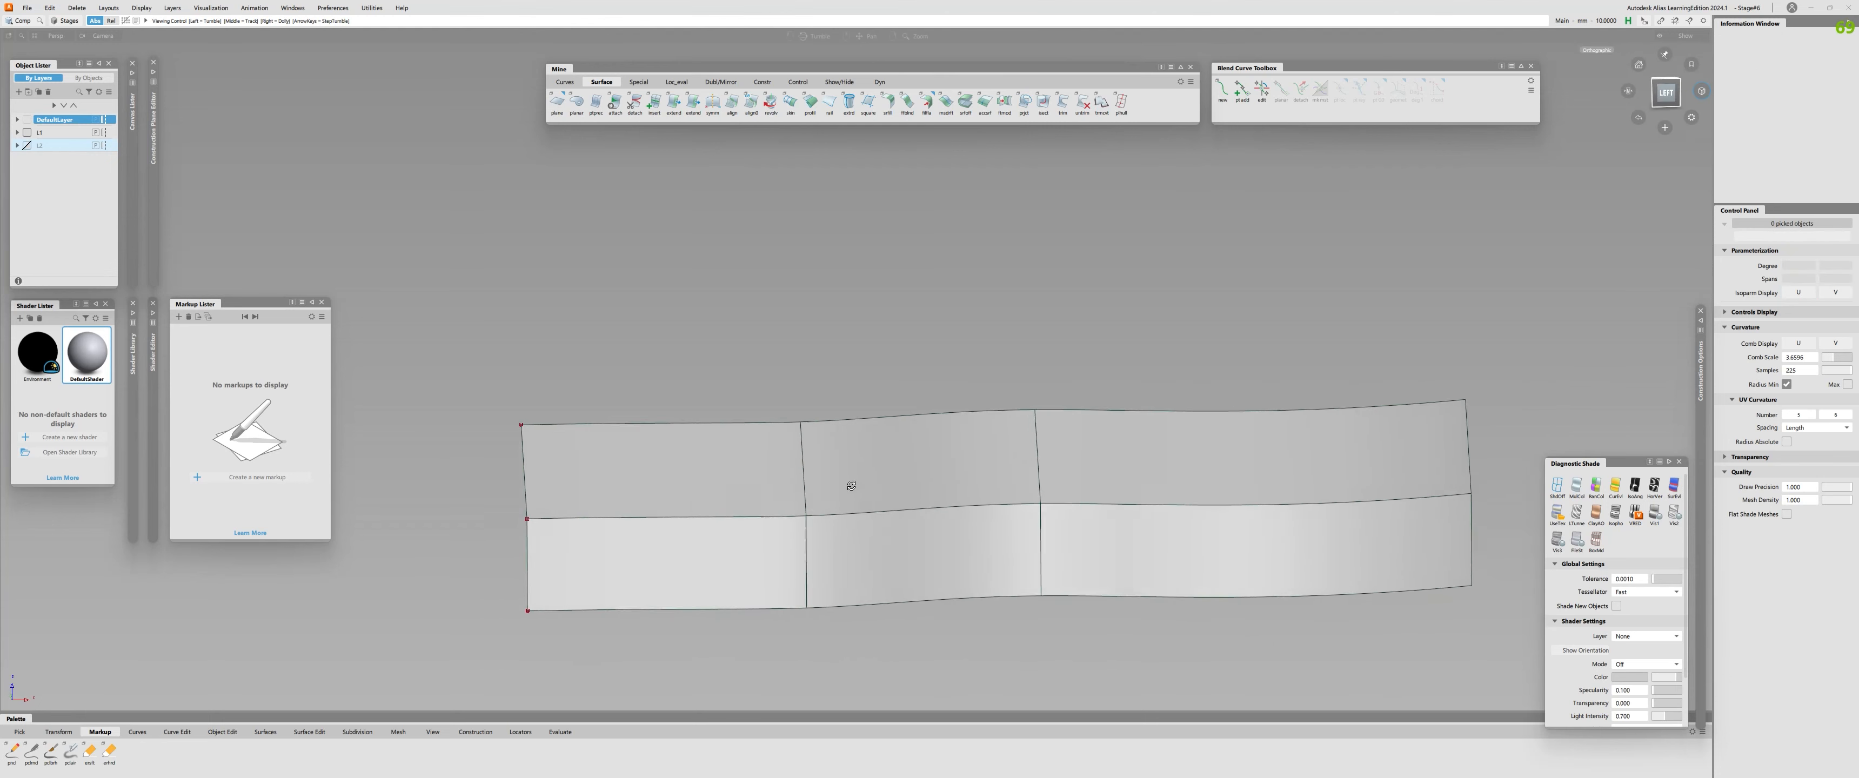
{"action": "mouse_move", "coordinate": [851, 486]}
{"action": "left_mouse_down", "text": "alt+shift"}
{"action": "mouse_move", "coordinate": [720, 462]}
{"action": "mouse_move", "coordinate": [800, 510]}
{"action": "left_mouse_up", "text": "alt+shift"}
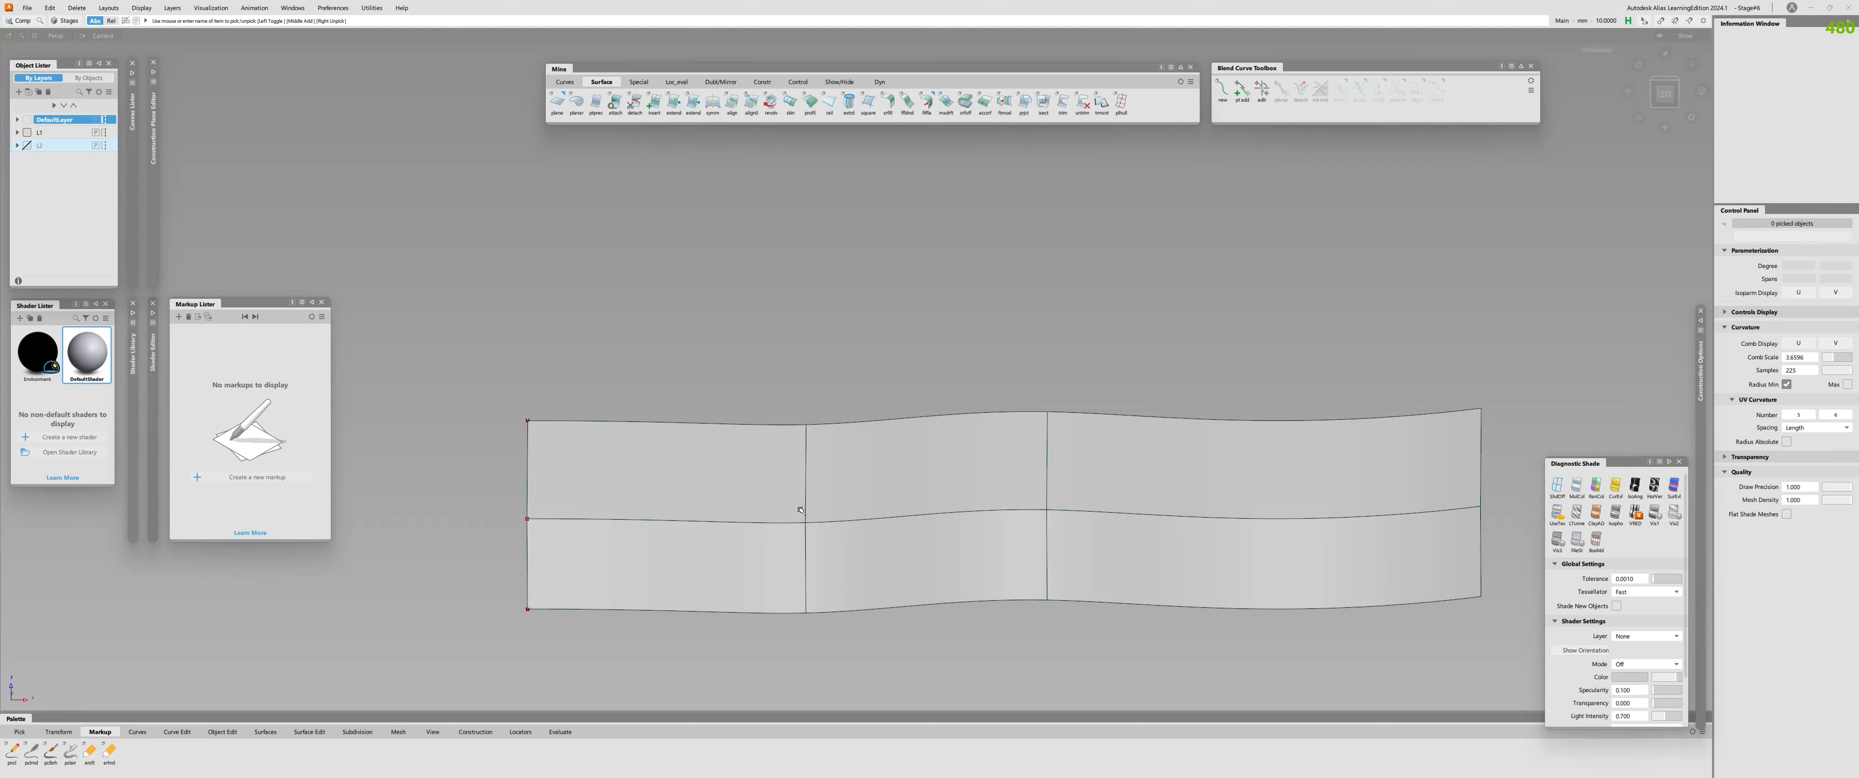
Examine the upper profile edge with a curvature comb, then remove the comb.
{"action": "left_click", "coordinate": [769, 424]}
{"action": "left_click_drag", "start_coordinate": [831, 455], "coordinate": [957, 529], "text": "alt+shift"}
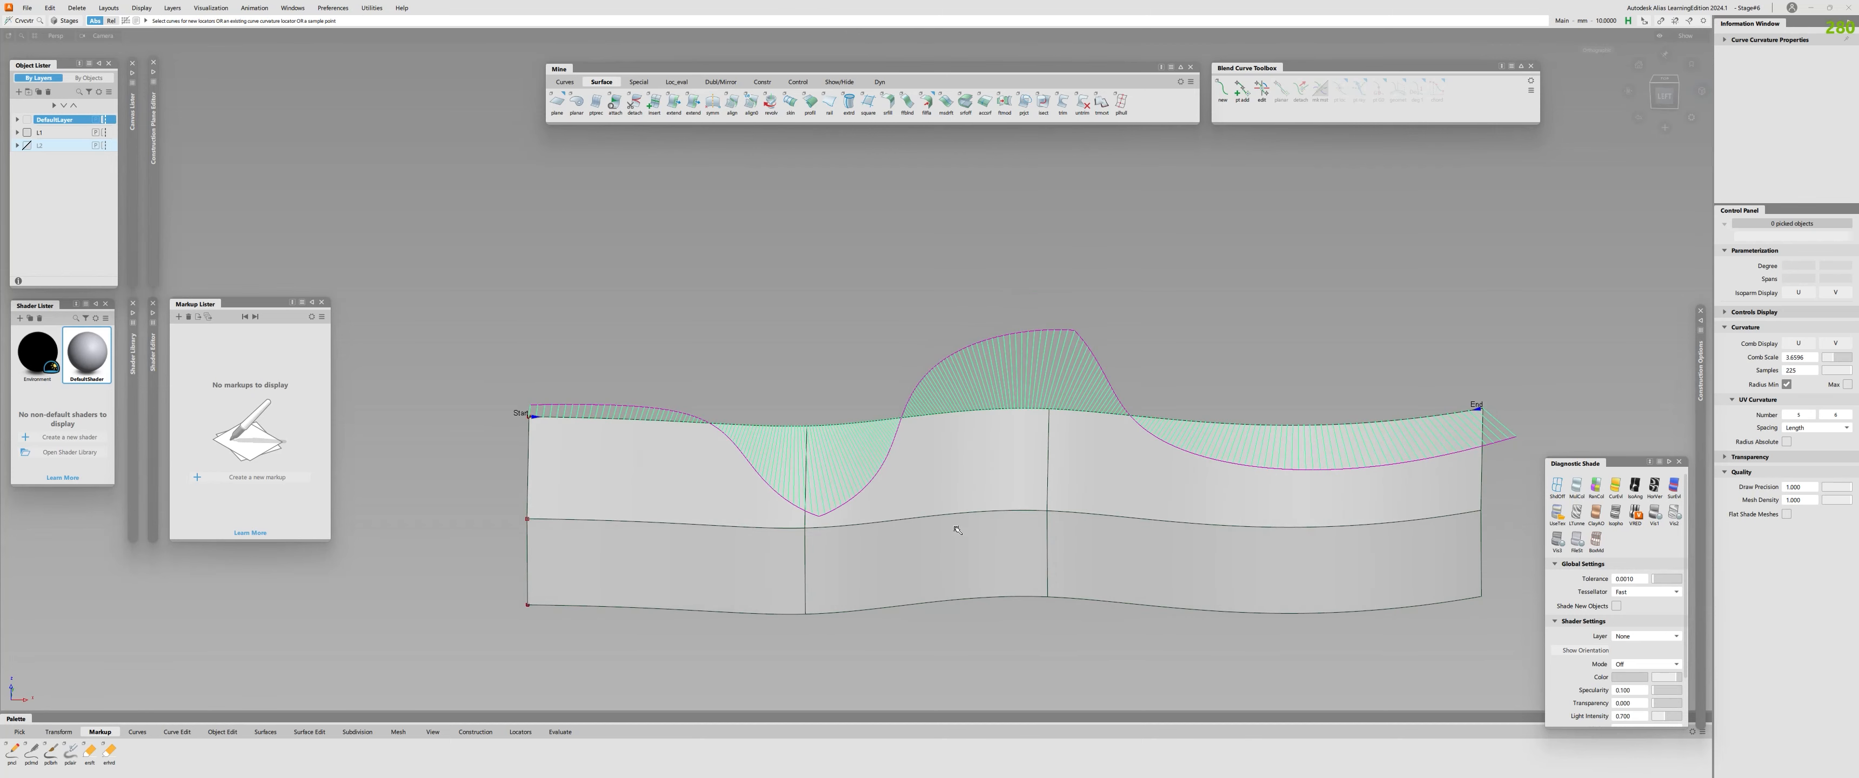
{"action": "left_click", "coordinate": [955, 528]}
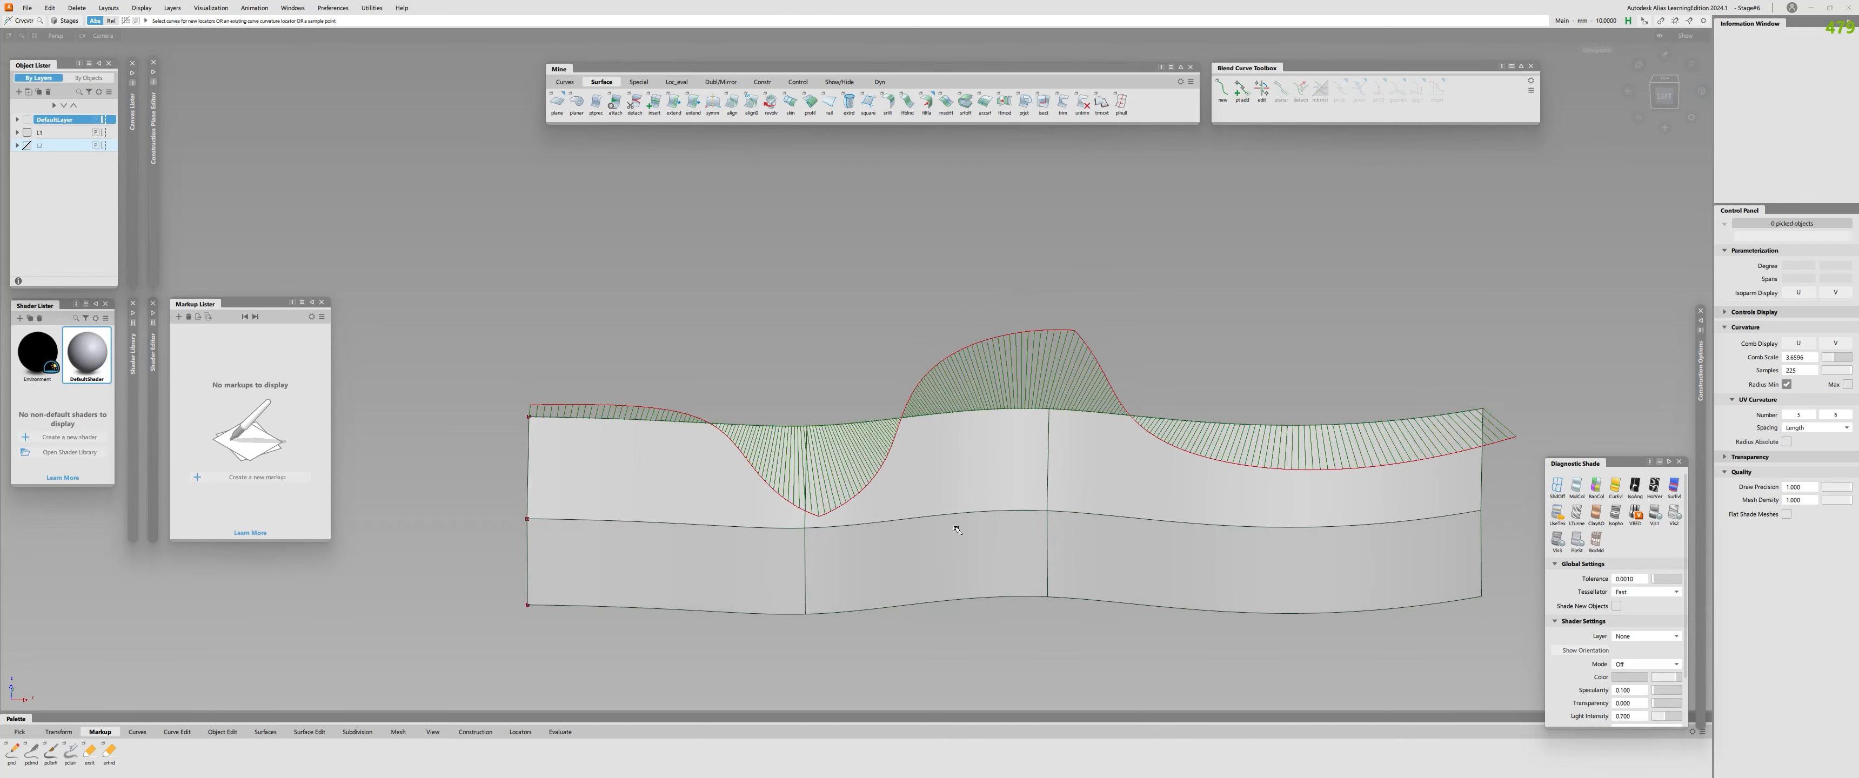
{"action": "key", "text": "ctrl+z"}
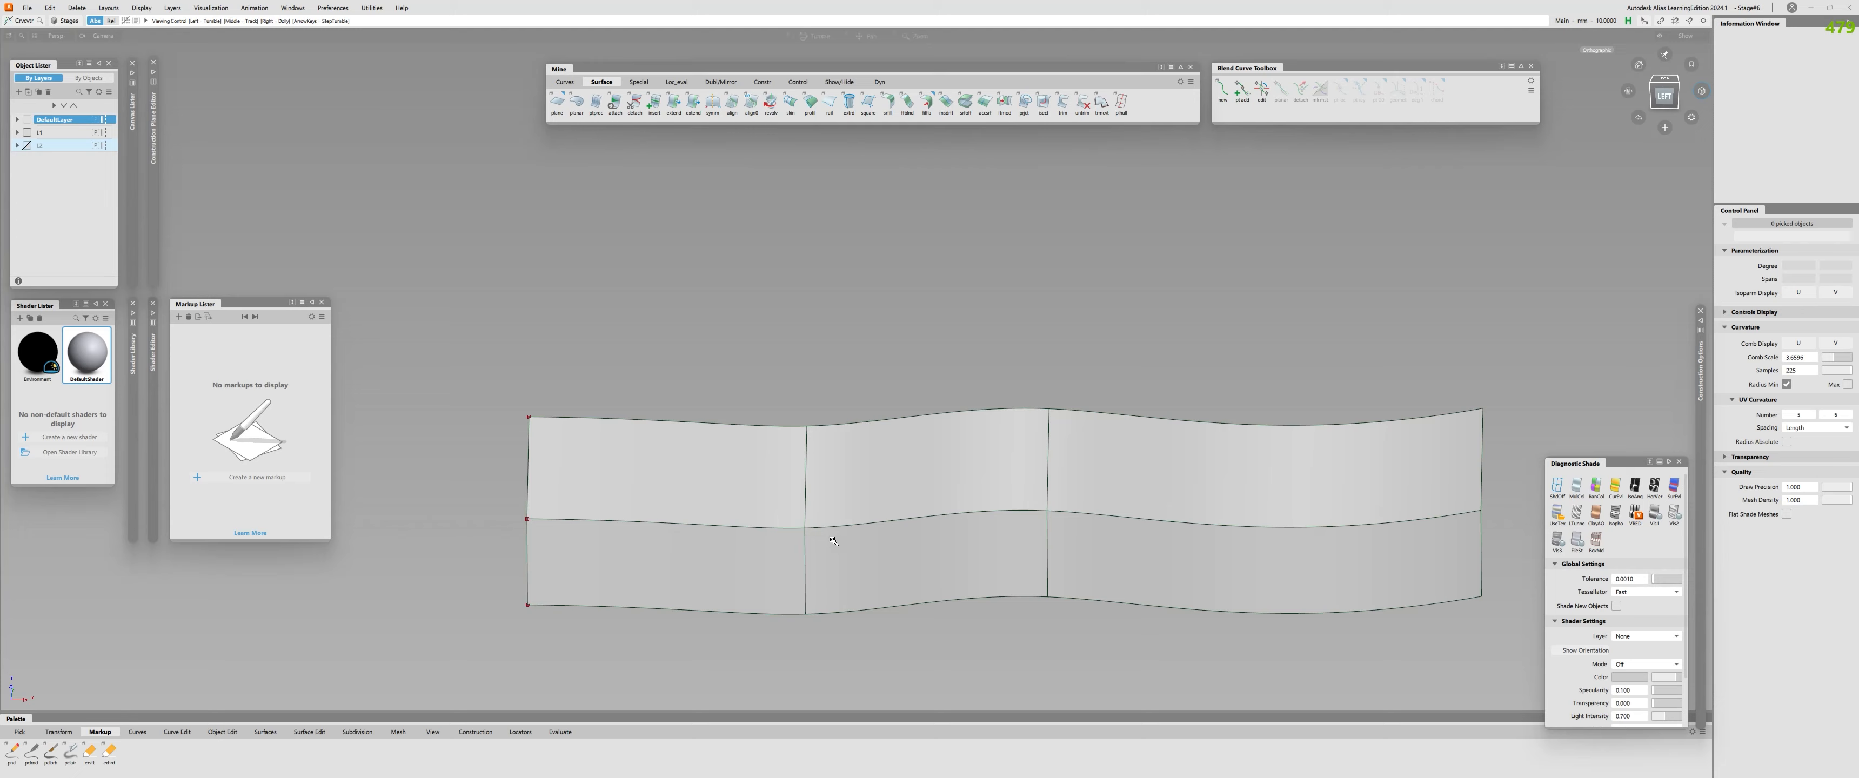
Create a G2 Curvature surface fillet with a chordal length of 10 between the upper and lower profile surfaces.
{"action": "mouse_move", "coordinate": [830, 537]}
{"action": "left_mouse_down", "text": "alt+shift"}
{"action": "mouse_move", "coordinate": [789, 529]}
{"action": "mouse_move", "coordinate": [788, 561]}
{"action": "mouse_move", "coordinate": [597, 502]}
{"action": "mouse_move", "coordinate": [817, 511]}
{"action": "left_mouse_up", "text": "alt+shift"}
{"action": "left_click", "coordinate": [805, 496]}
{"action": "left_click", "coordinate": [759, 453]}
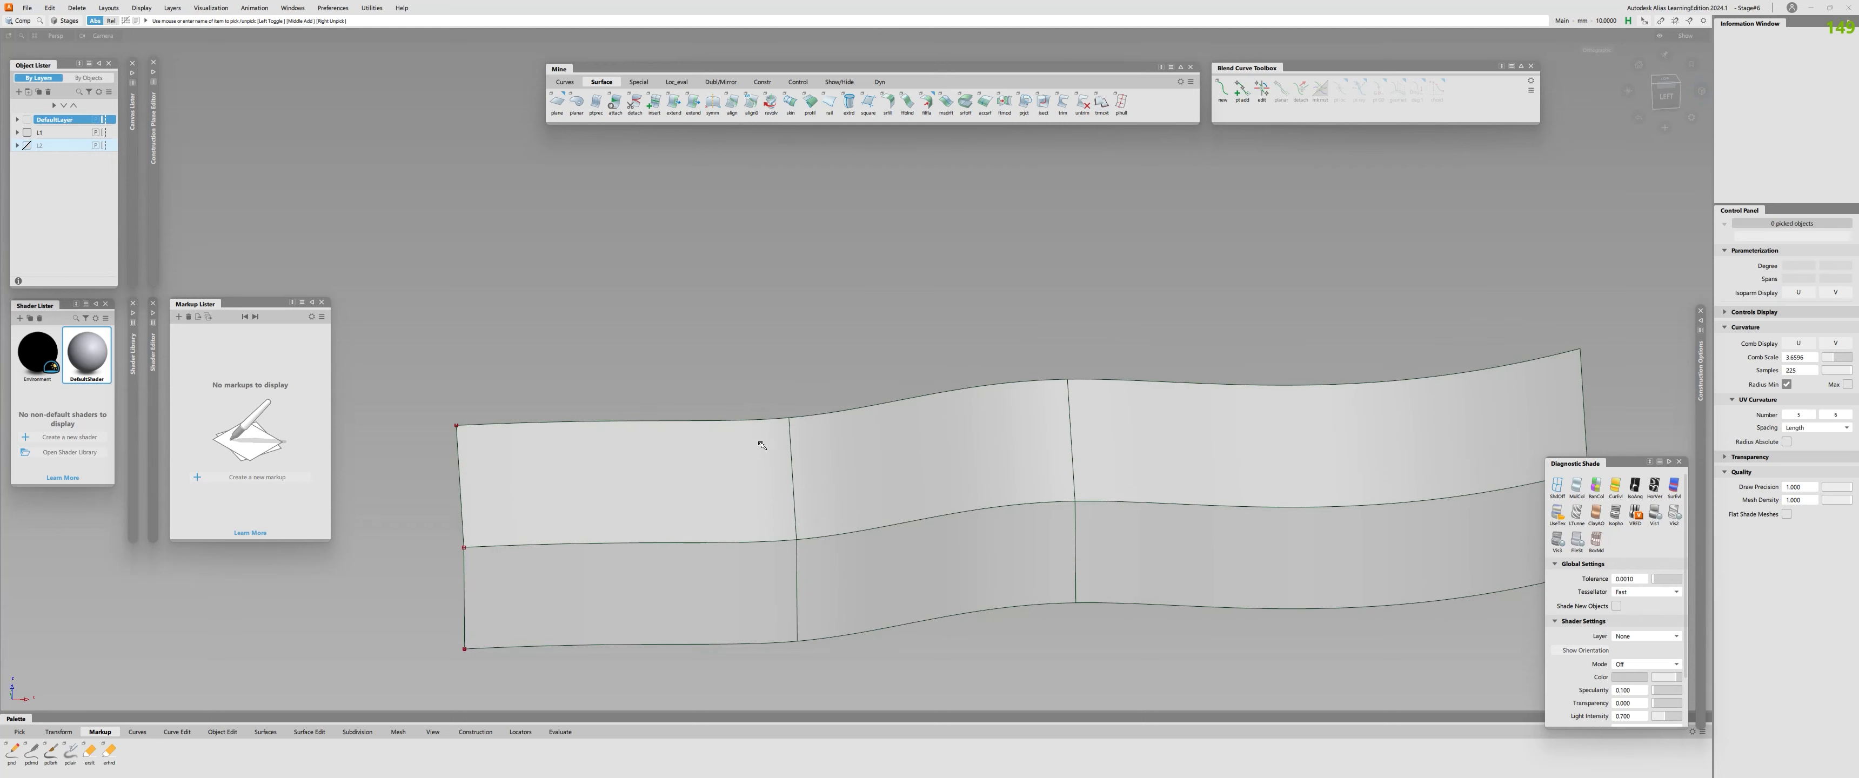
{"action": "right_click_drag", "start_coordinate": [826, 510], "coordinate": [813, 526], "text": "alt+shift"}
{"action": "key", "text": "f"}
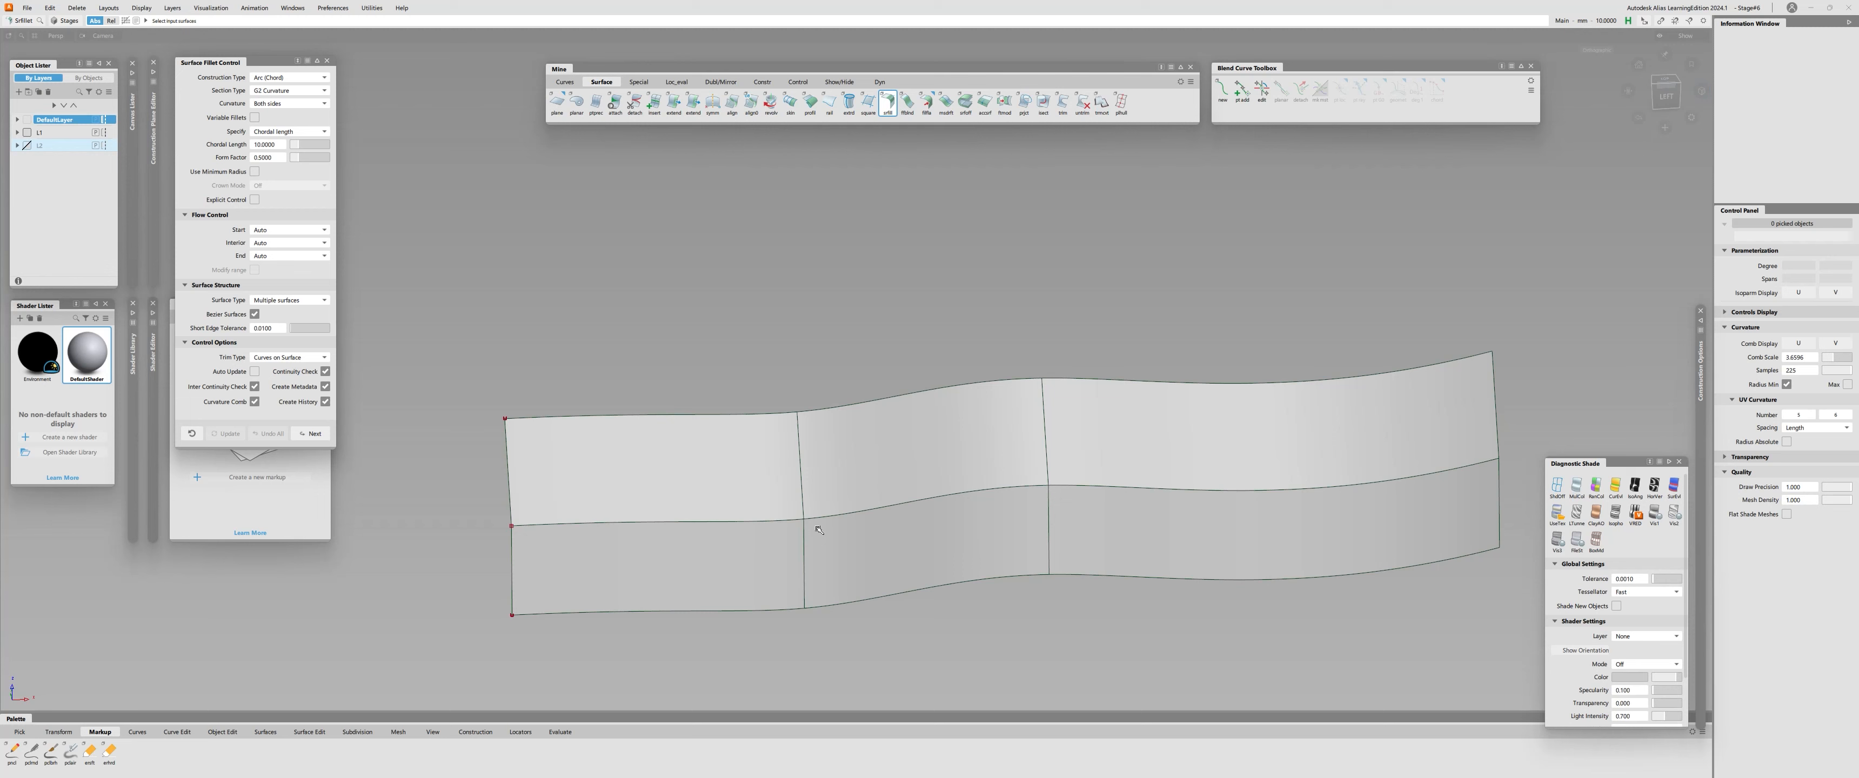
{"action": "left_click", "coordinate": [768, 490]}
{"action": "left_click", "coordinate": [747, 553]}
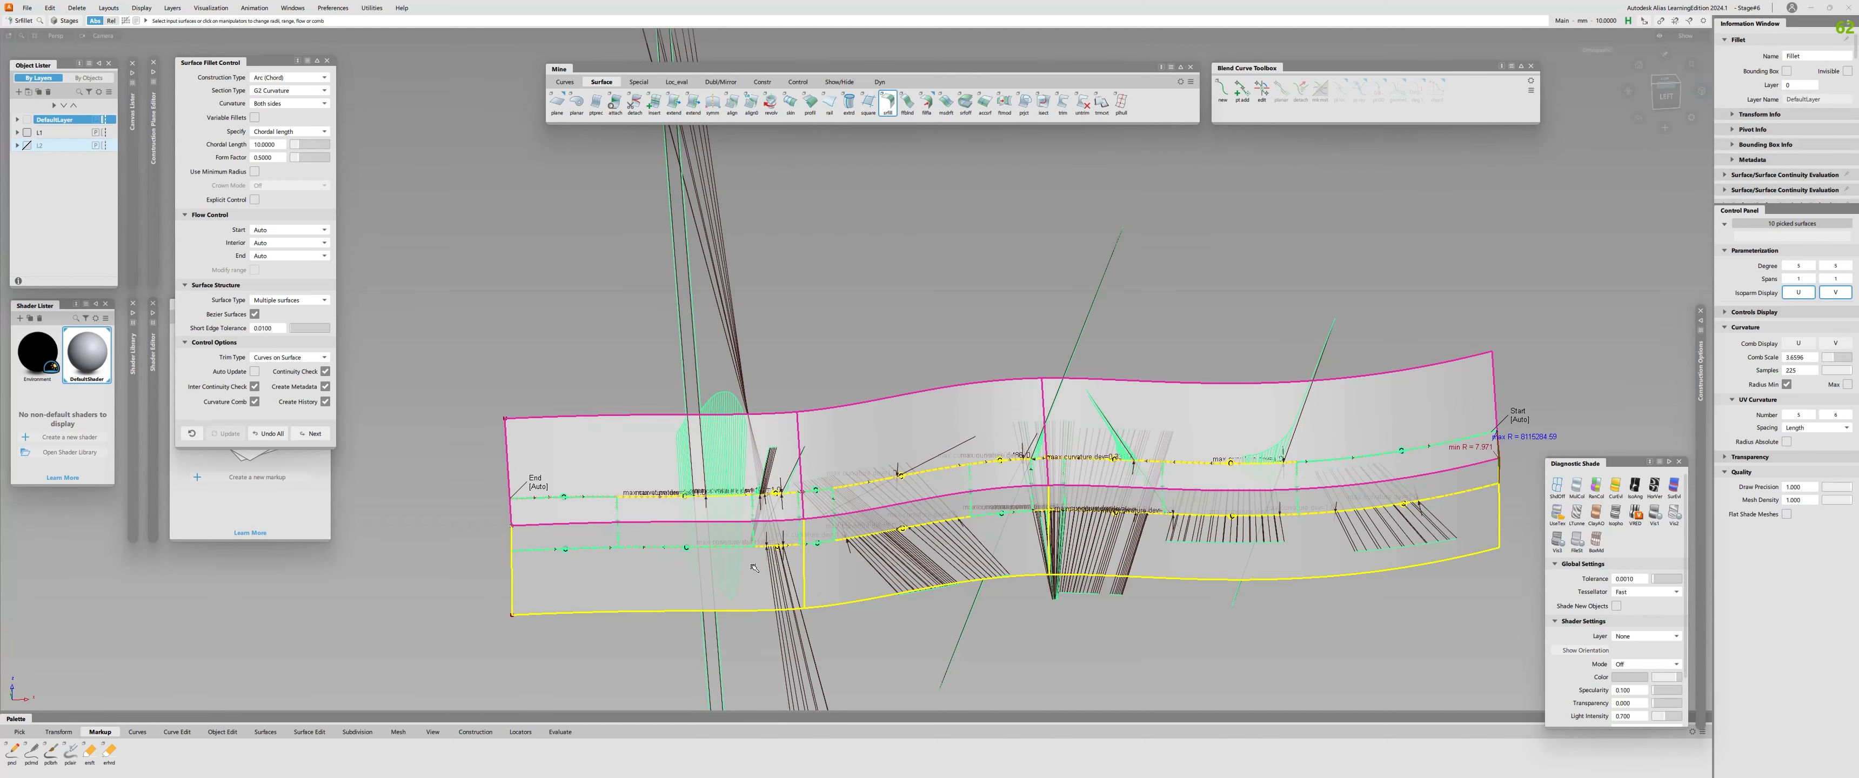
{"action": "right_click_drag", "start_coordinate": [754, 568], "coordinate": [964, 556], "text": "alt+shift"}
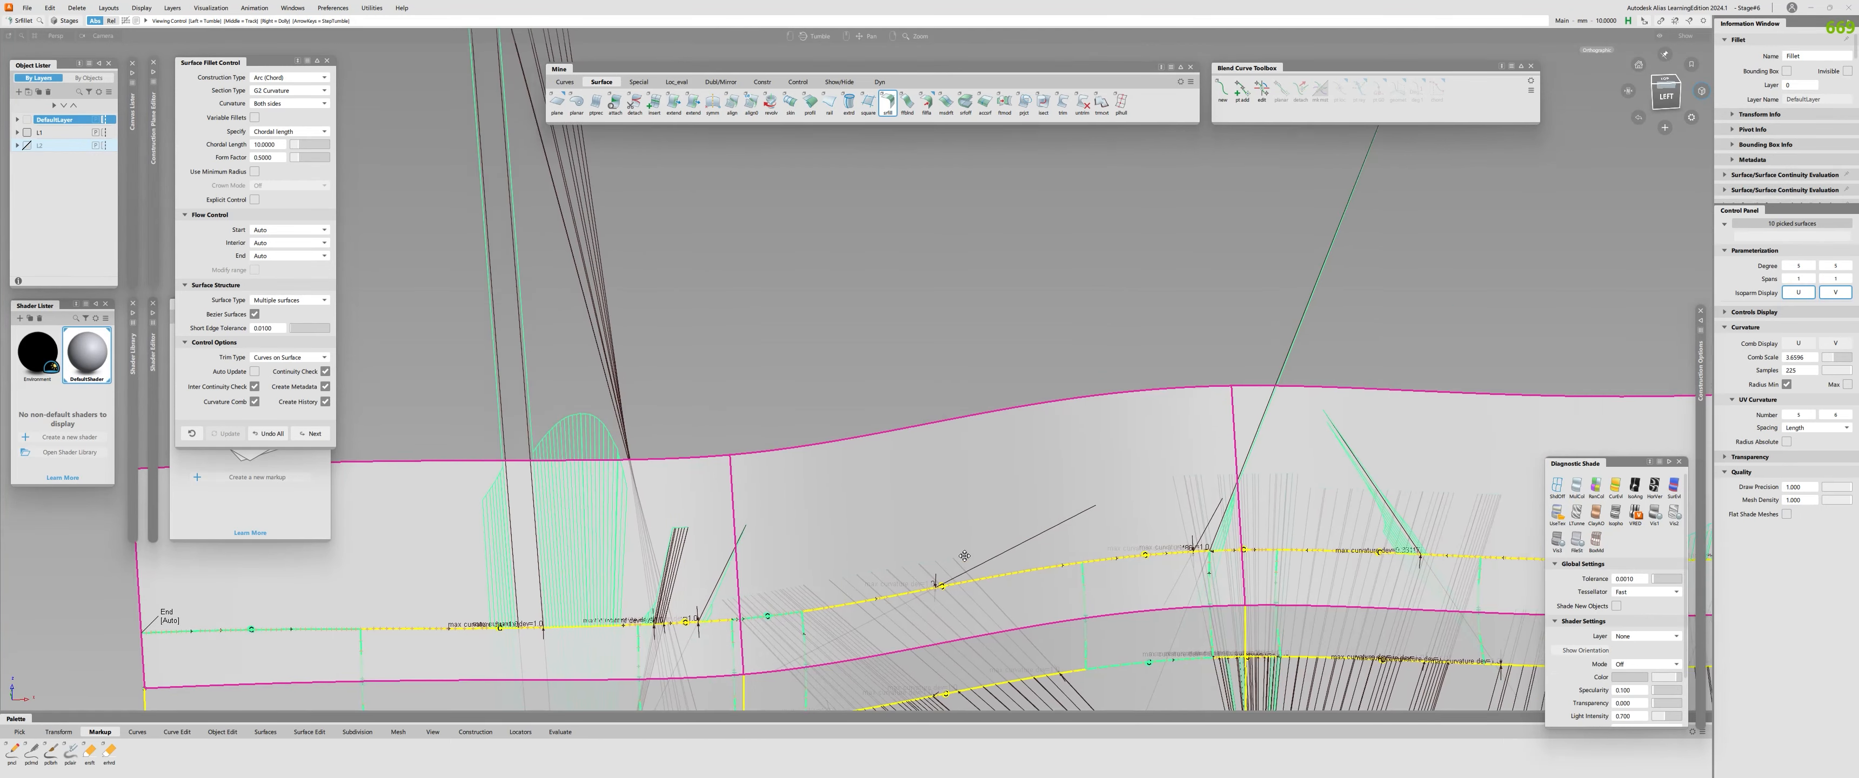
Examine the curvature combs and continuity deviations along both edges of the fillet between the profile surfaces.
{"action": "left_click_drag", "start_coordinate": [964, 556], "coordinate": [398, 469], "text": "alt+shift"}
{"action": "left_click_drag", "start_coordinate": [899, 515], "coordinate": [962, 556], "text": "alt+shift"}
{"action": "right_click_drag", "start_coordinate": [962, 556], "coordinate": [846, 596], "text": "alt+shift"}
{"action": "middle_click_drag", "start_coordinate": [845, 596], "coordinate": [1336, 533], "text": "alt+shift"}
{"action": "right_click_drag", "start_coordinate": [1336, 533], "coordinate": [1450, 505], "text": "alt+shift"}
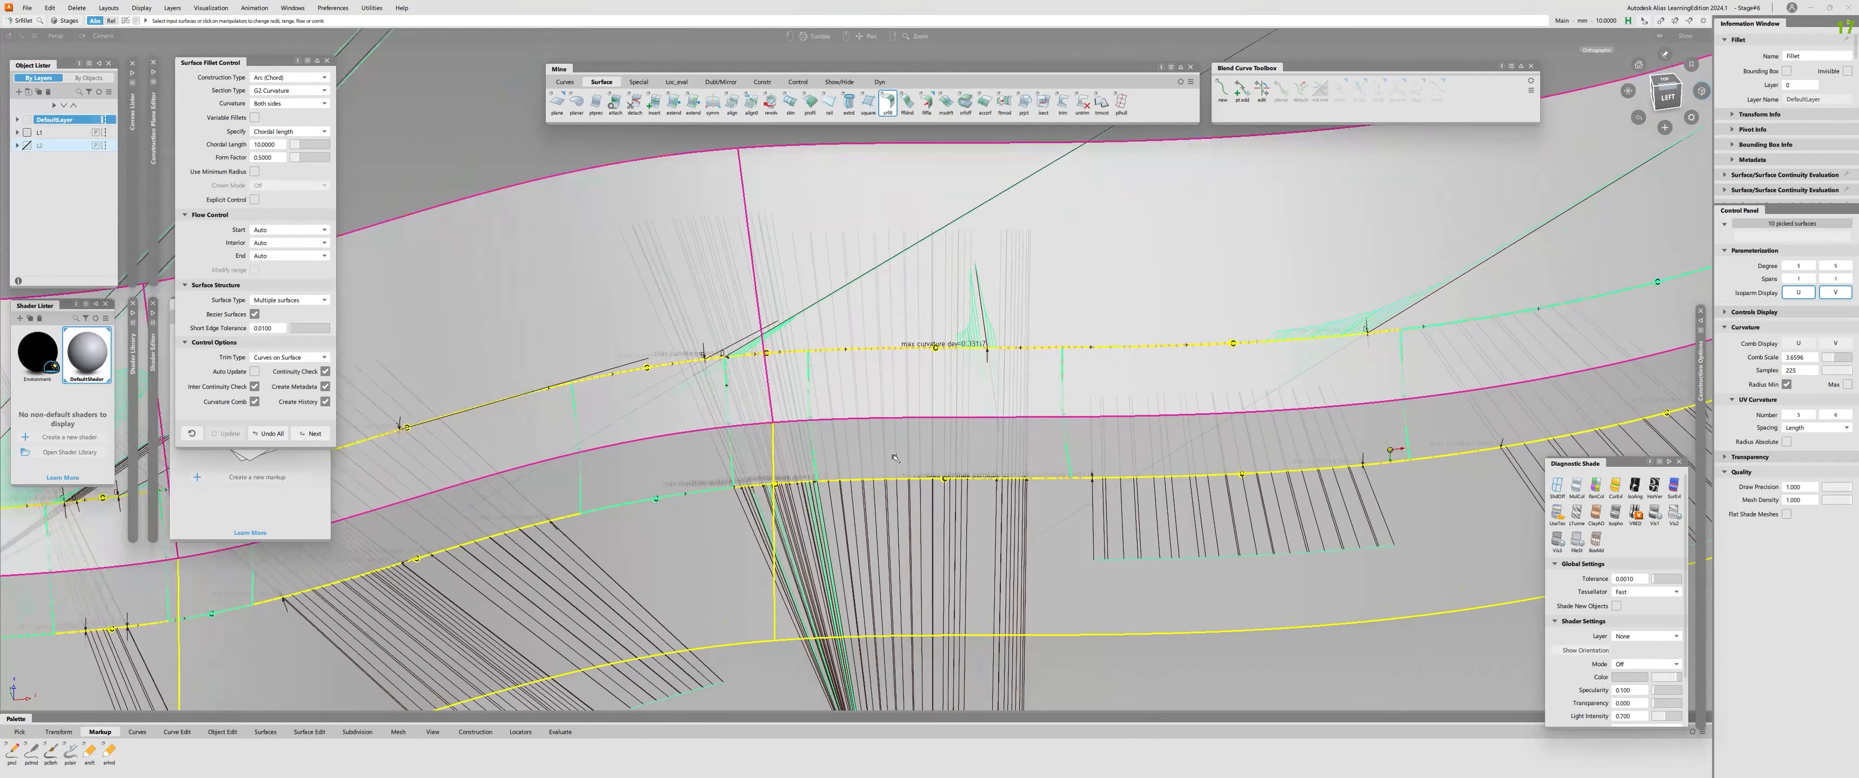
{"action": "middle_click_drag", "start_coordinate": [1371, 499], "coordinate": [1687, 560], "text": "alt+shift"}
{"action": "left_click", "coordinate": [1046, 488], "text": "alt+shift"}
{"action": "right_click_drag", "start_coordinate": [1080, 427], "coordinate": [1142, 395], "text": "alt+shift"}
{"action": "left_click", "coordinate": [1142, 396], "text": "alt+shift"}
{"action": "mouse_move", "coordinate": [1141, 395]}
{"action": "left_mouse_down", "text": "alt+shift"}
{"action": "mouse_move", "coordinate": [1057, 316]}
{"action": "mouse_move", "coordinate": [1028, 326]}
{"action": "mouse_move", "coordinate": [1122, 333]}
{"action": "mouse_move", "coordinate": [1089, 352]}
{"action": "mouse_move", "coordinate": [1159, 276]}
{"action": "left_mouse_up", "text": "alt+shift"}
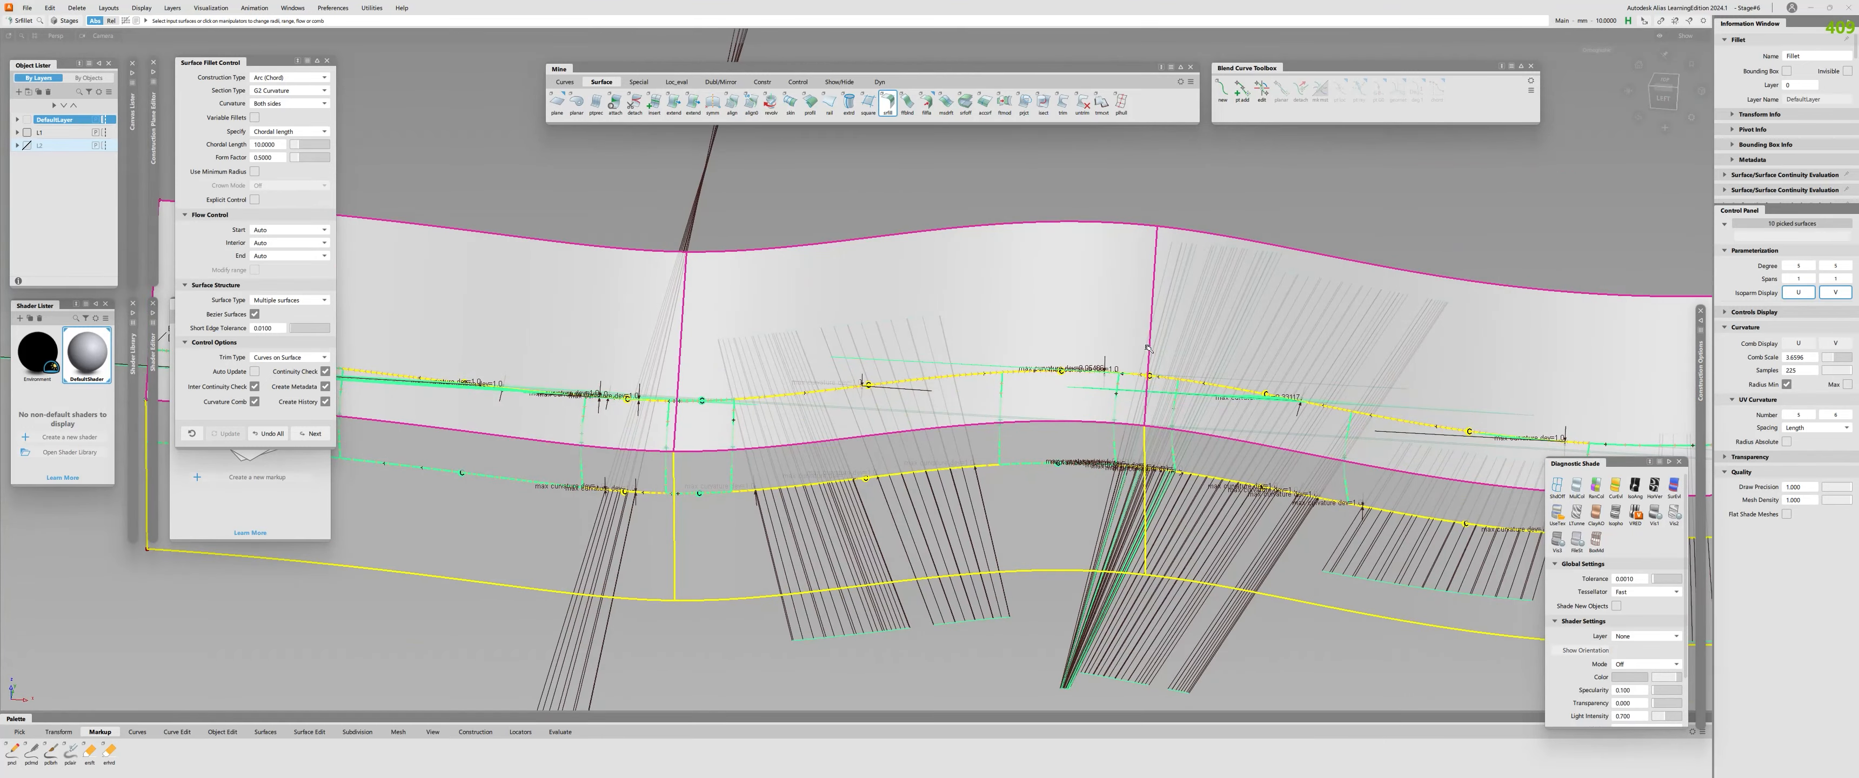
{"action": "left_click_drag", "start_coordinate": [1087, 431], "coordinate": [1142, 396], "text": "alt+shift"}
{"action": "right_click_drag", "start_coordinate": [1142, 396], "coordinate": [1142, 548], "text": "alt+shift"}
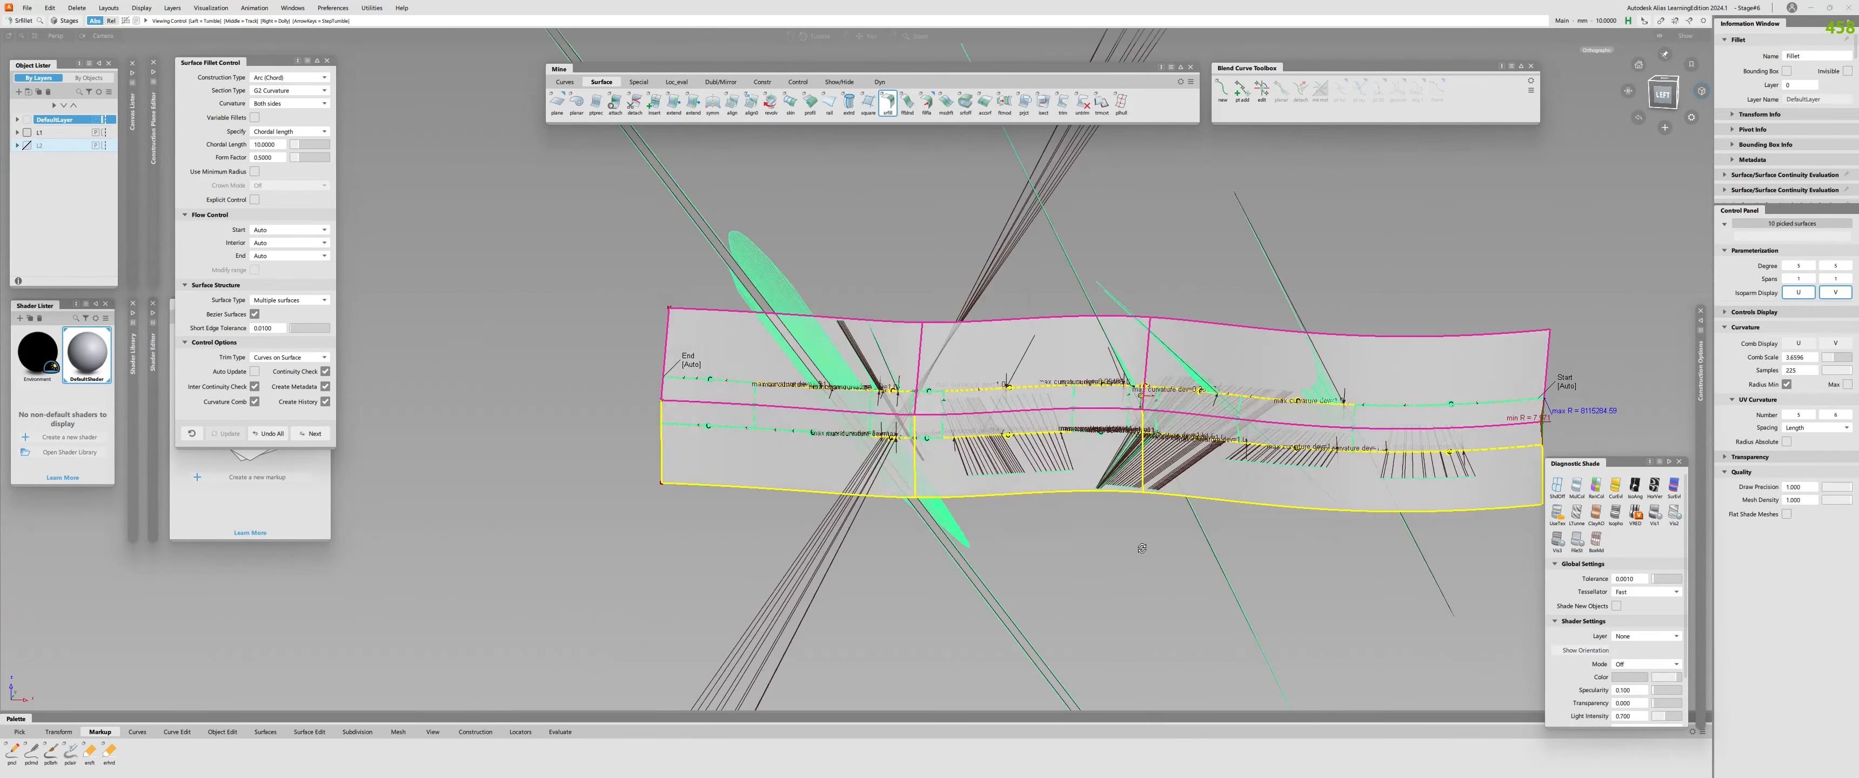
{"action": "left_click_drag", "start_coordinate": [1141, 548], "coordinate": [1140, 547], "text": "alt+shift"}
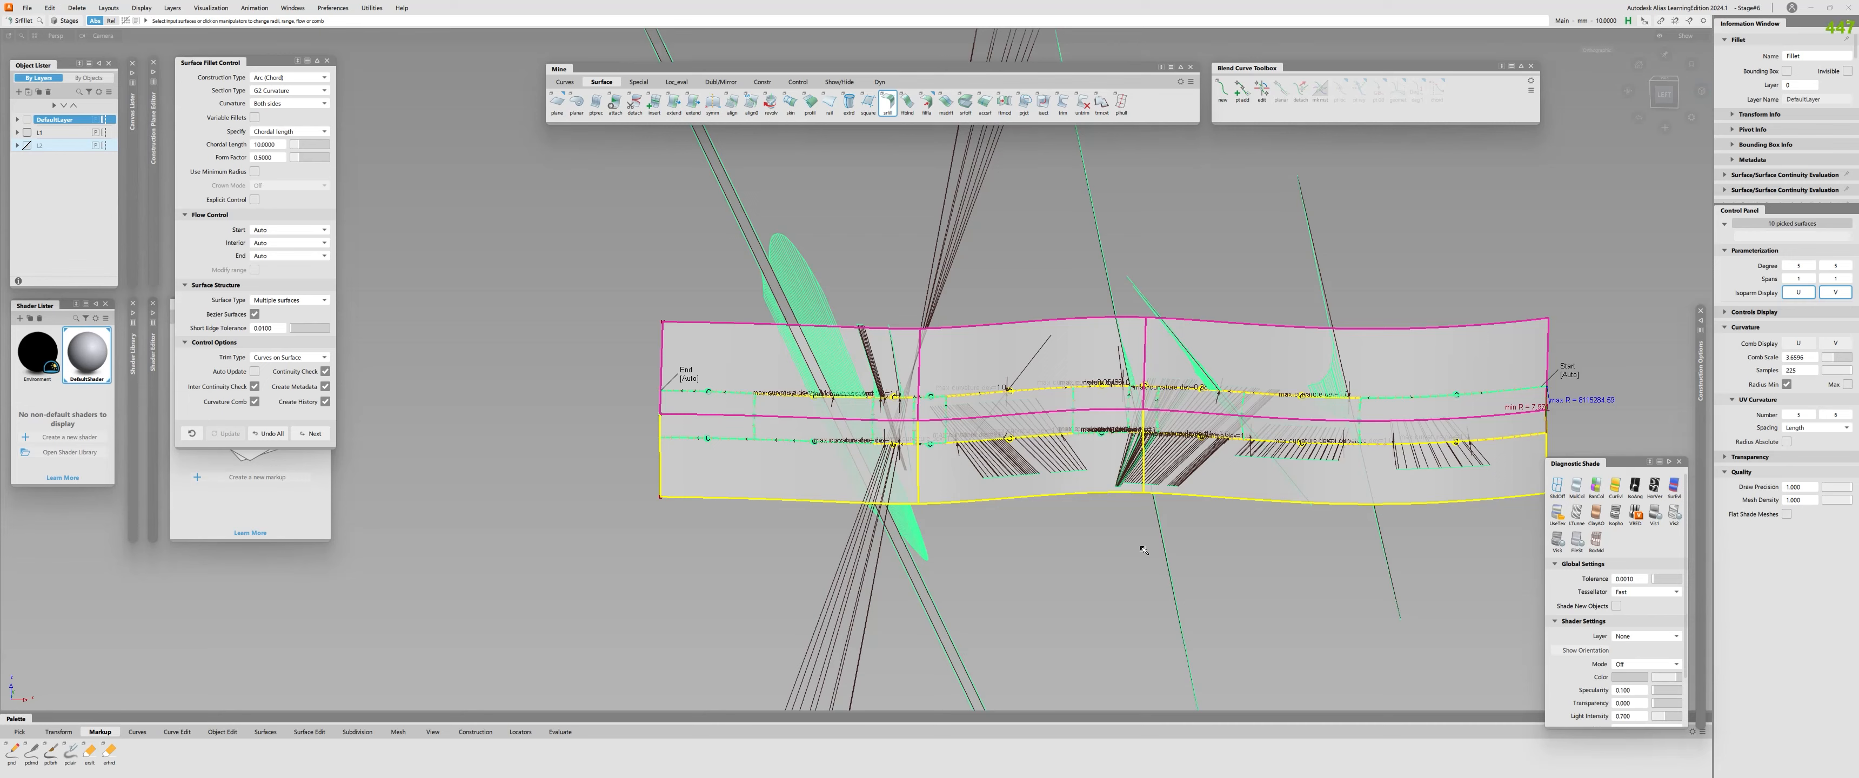
{"action": "left_click_drag", "start_coordinate": [1144, 550], "coordinate": [1109, 514], "text": "alt+shift"}
Edit the existing surface fillet and set its Trim Type to Automatic so the profile surfaces are trimmed.
{"action": "key", "text": "space"}
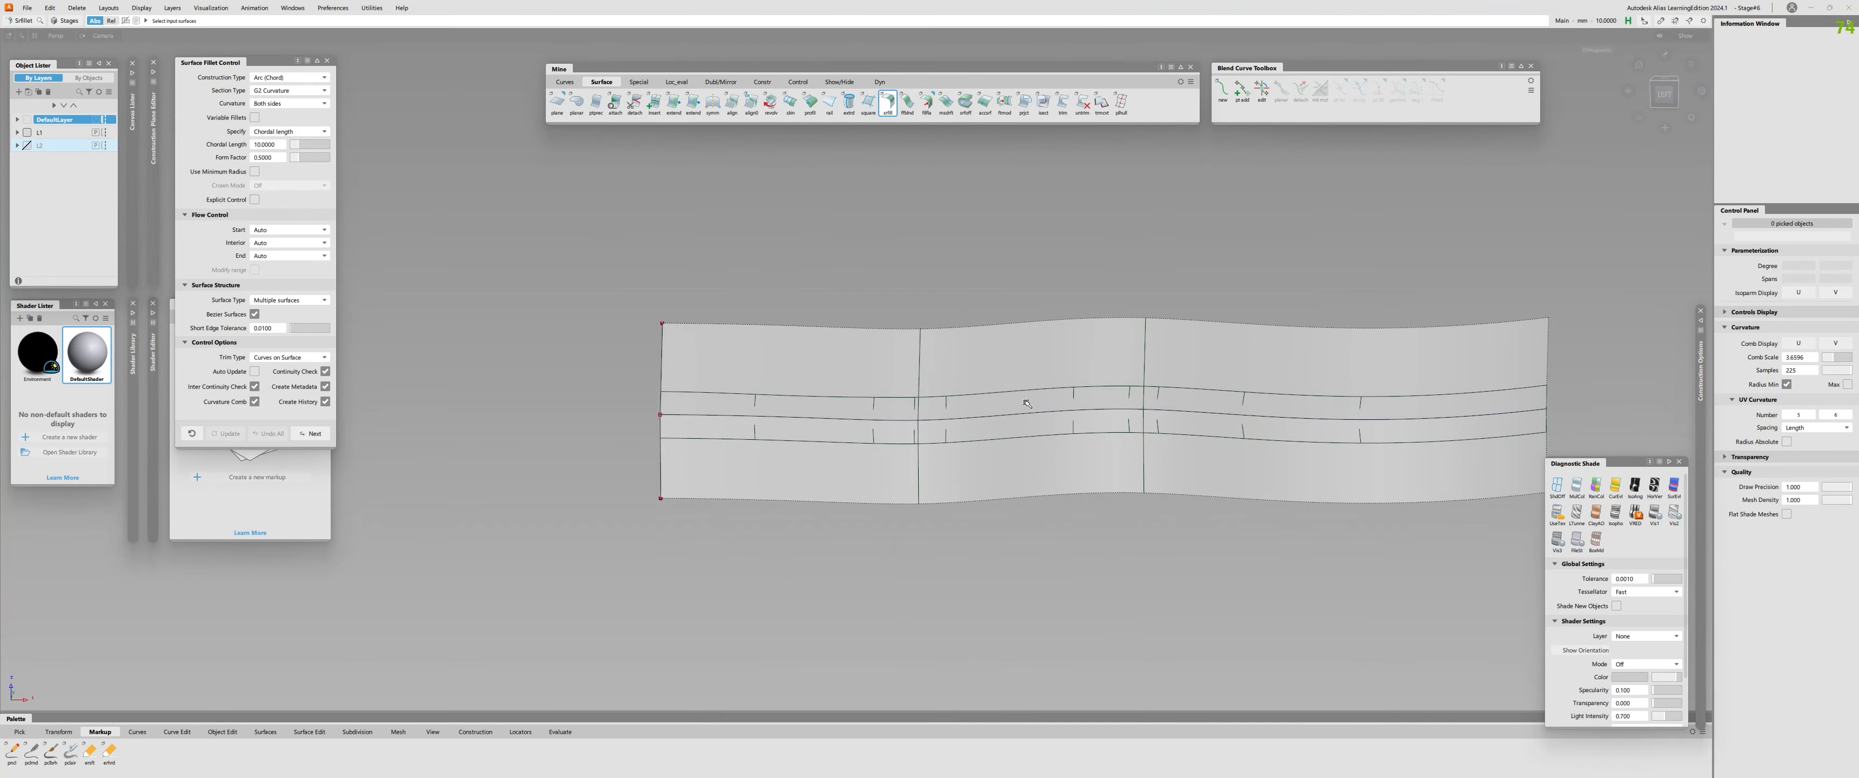
{"action": "key", "text": "t"}
{"action": "key", "text": "q"}
{"action": "left_click", "coordinate": [945, 405]}
{"action": "key", "text": "q"}
{"action": "left_click", "coordinate": [945, 405]}
{"action": "left_click", "coordinate": [273, 357]}
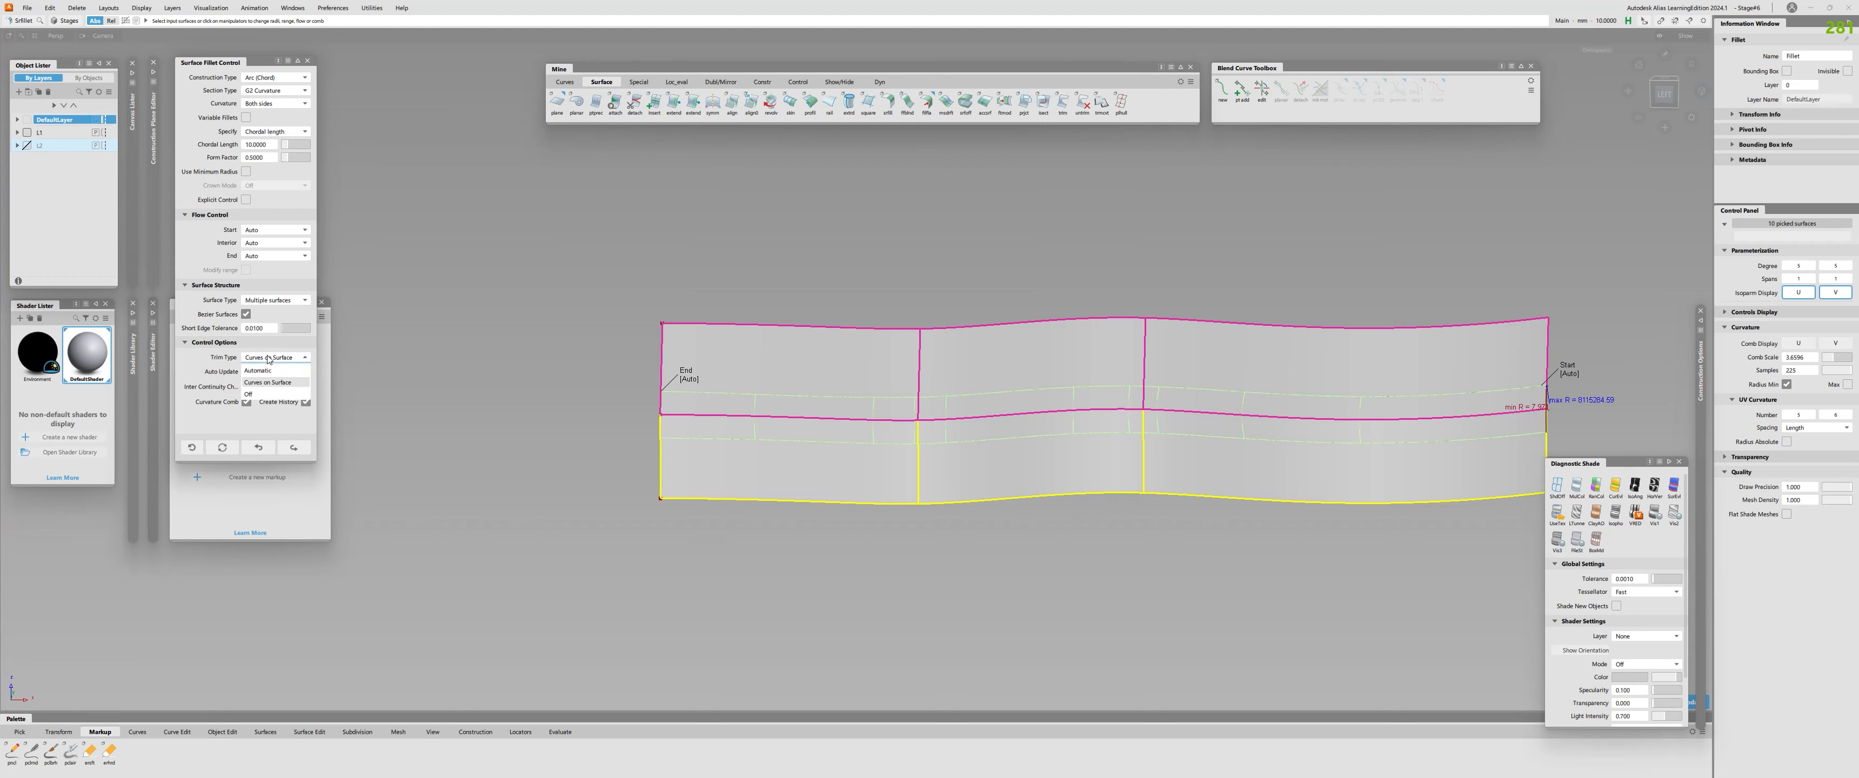
{"action": "left_click", "coordinate": [275, 371]}
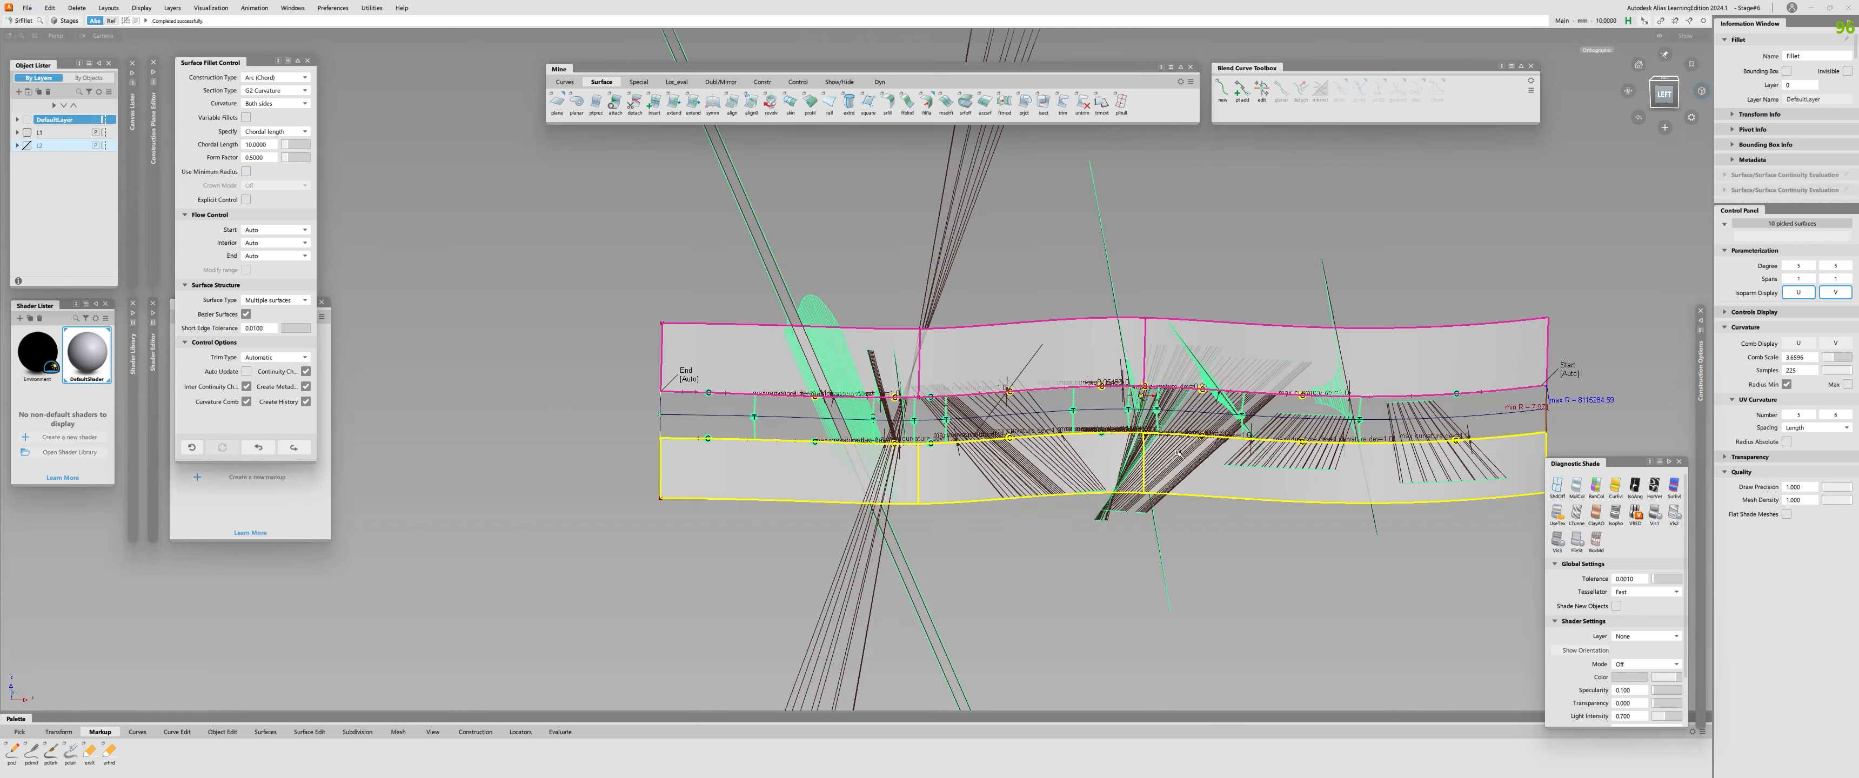
{"action": "middle_click_drag", "start_coordinate": [1223, 451], "coordinate": [989, 501], "text": "alt+shift"}
{"action": "key", "text": "Escape"}
Reopen the surface fillet and set its Start and End flow control to Default.
{"action": "left_click_drag", "start_coordinate": [1032, 512], "coordinate": [1097, 455], "text": "alt+shift"}
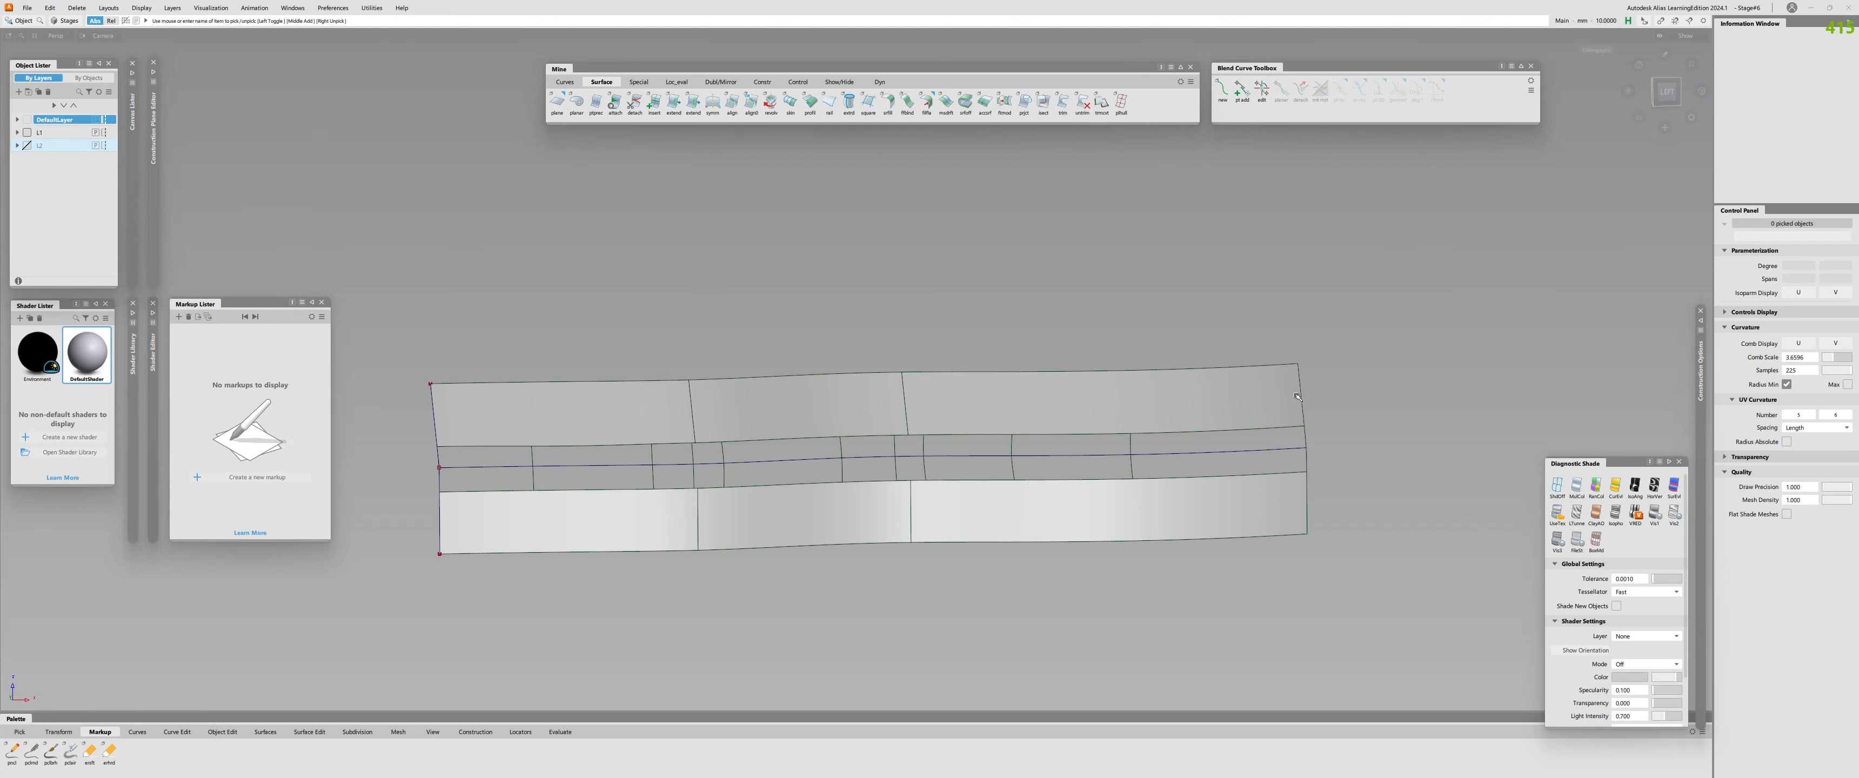
{"action": "middle_click_drag", "start_coordinate": [662, 500], "coordinate": [822, 514], "text": "alt+shift"}
{"action": "left_click_drag", "start_coordinate": [851, 519], "coordinate": [727, 531], "text": "alt+shift"}
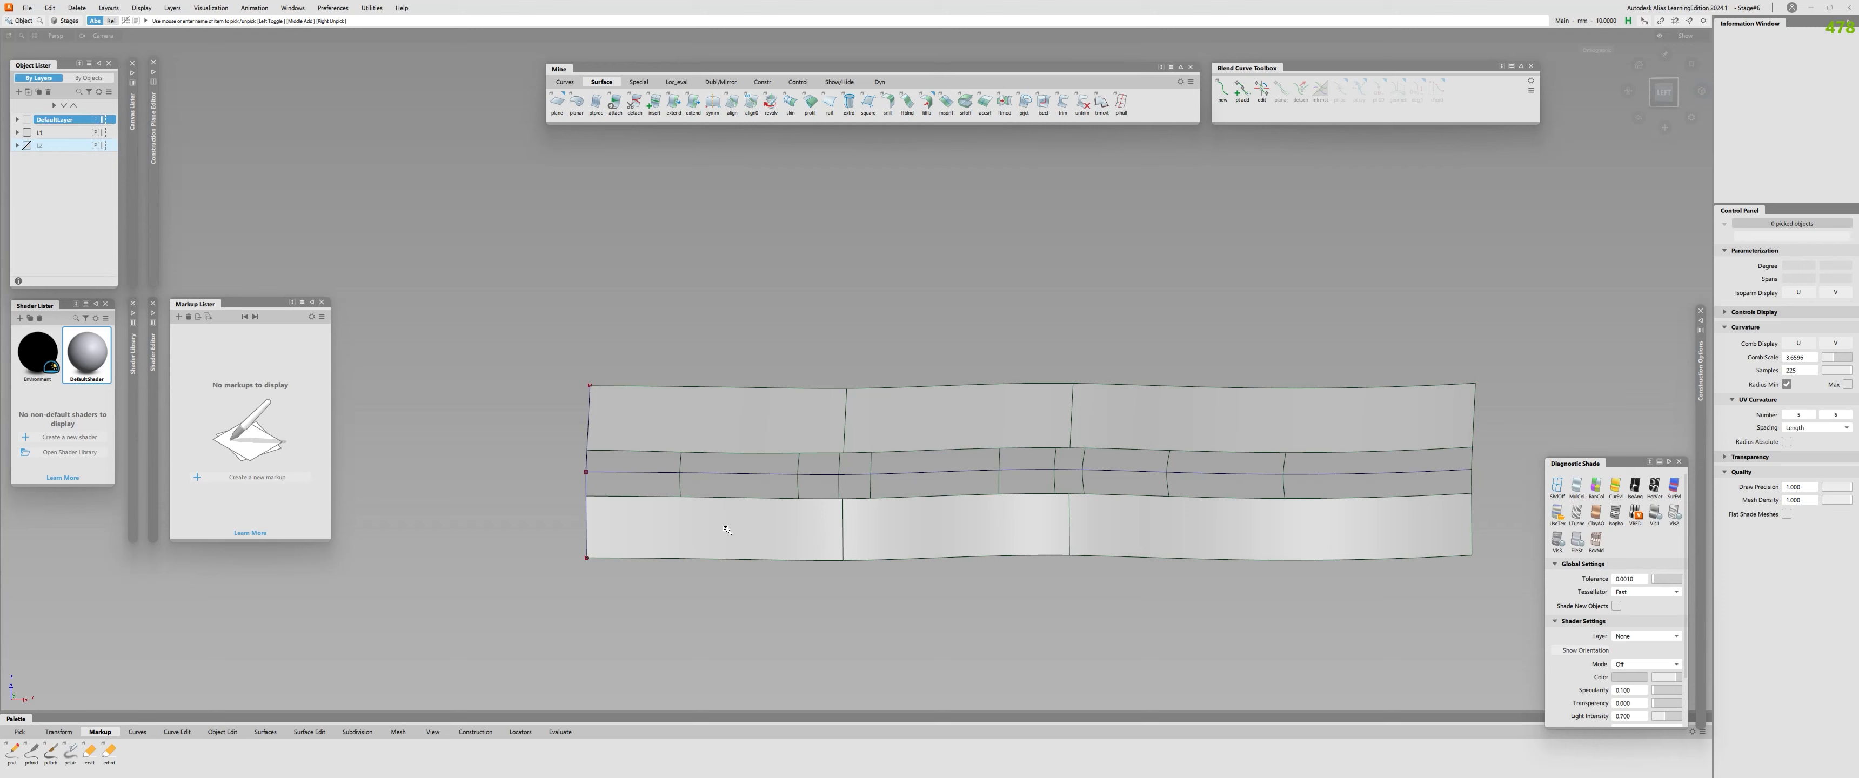
{"action": "left_click_drag", "start_coordinate": [733, 529], "coordinate": [1056, 501], "text": "alt+shift"}
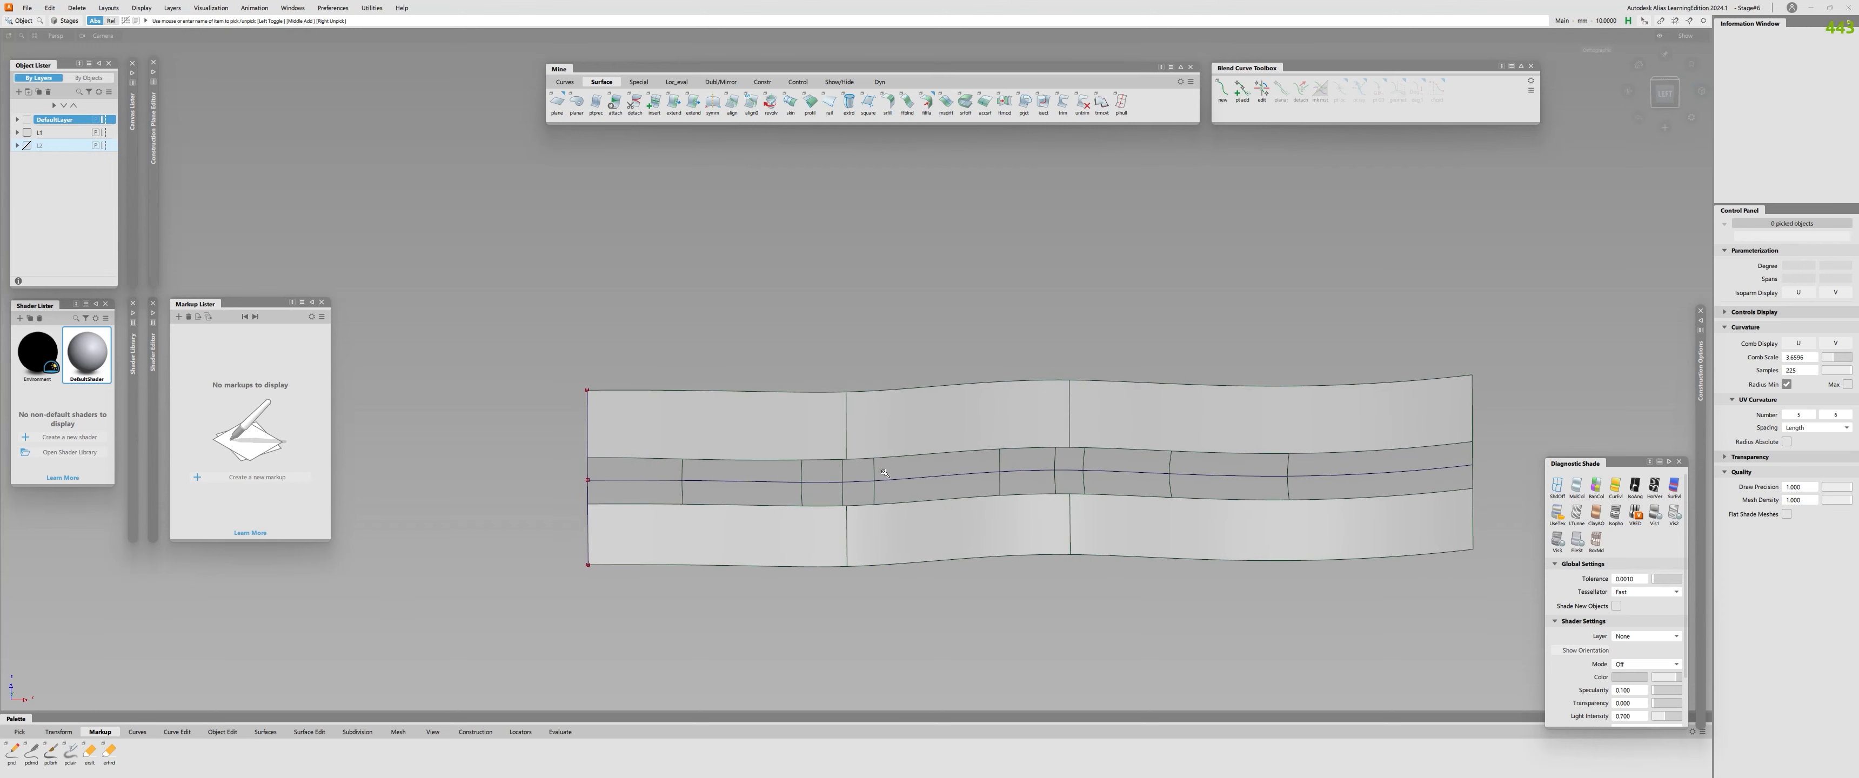
{"action": "left_click", "coordinate": [1087, 460]}
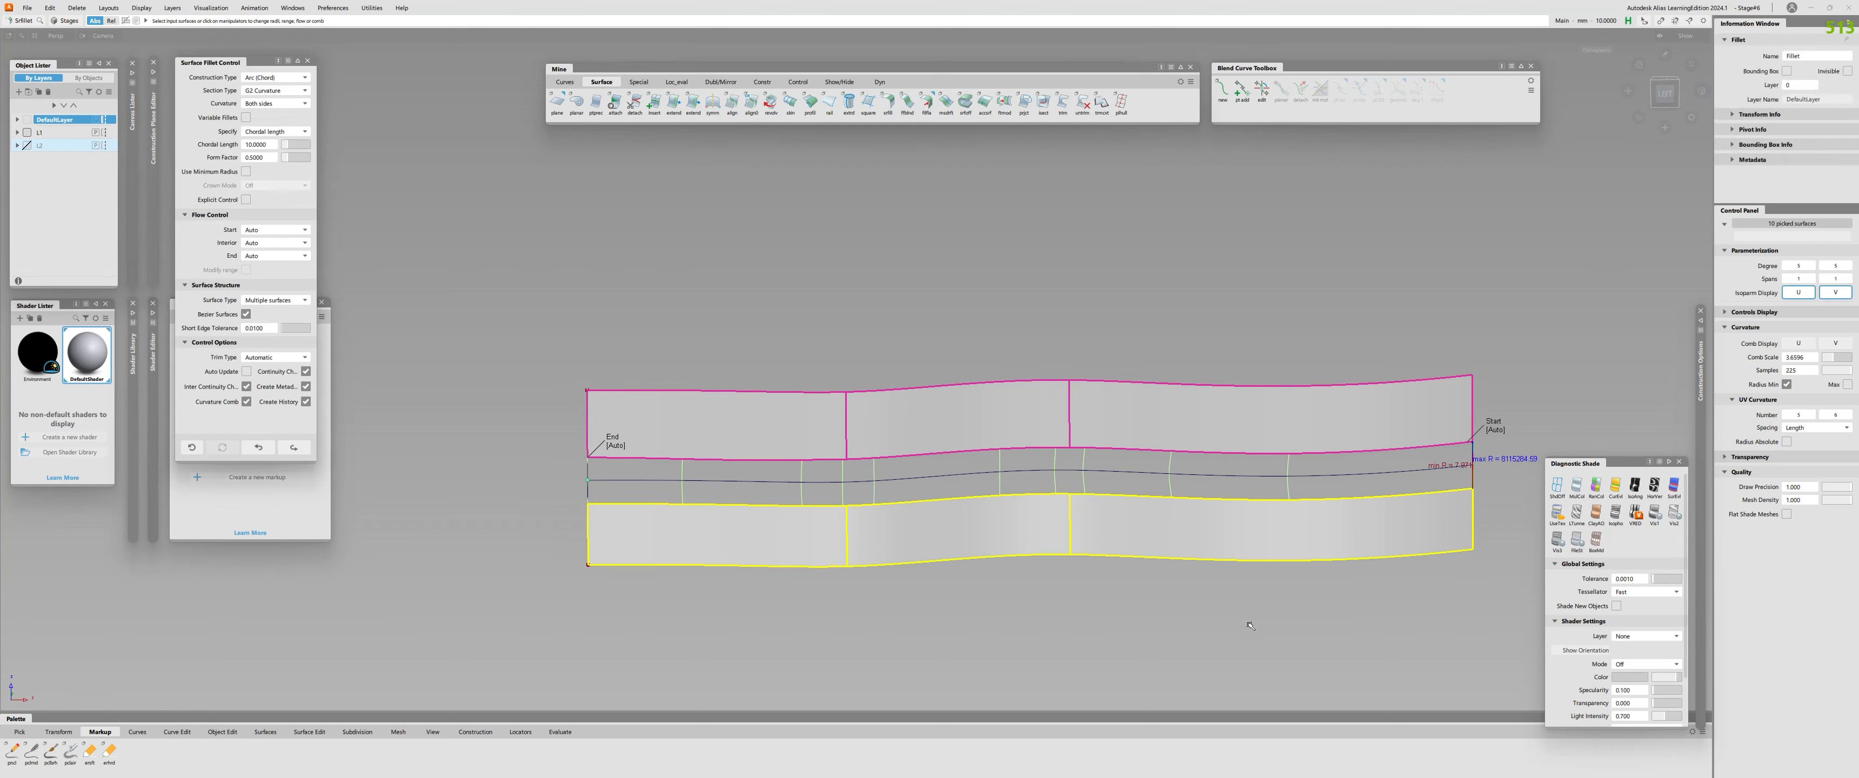
{"action": "left_click", "coordinate": [274, 230]}
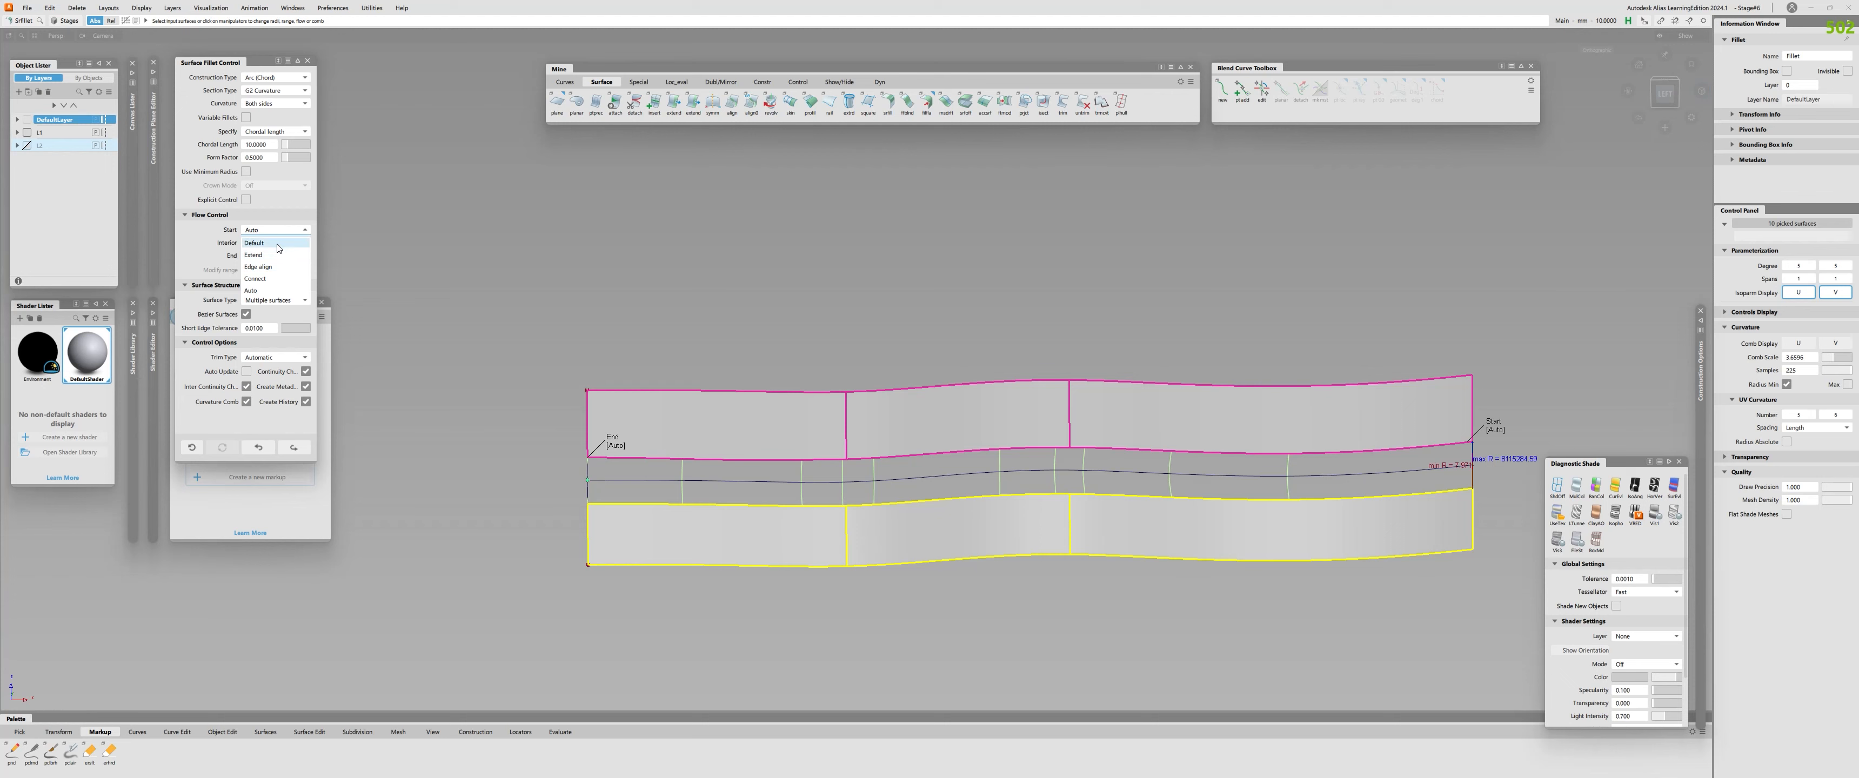
{"action": "left_click", "coordinate": [274, 243]}
{"action": "left_click", "coordinate": [274, 256]}
{"action": "left_click", "coordinate": [273, 269]}
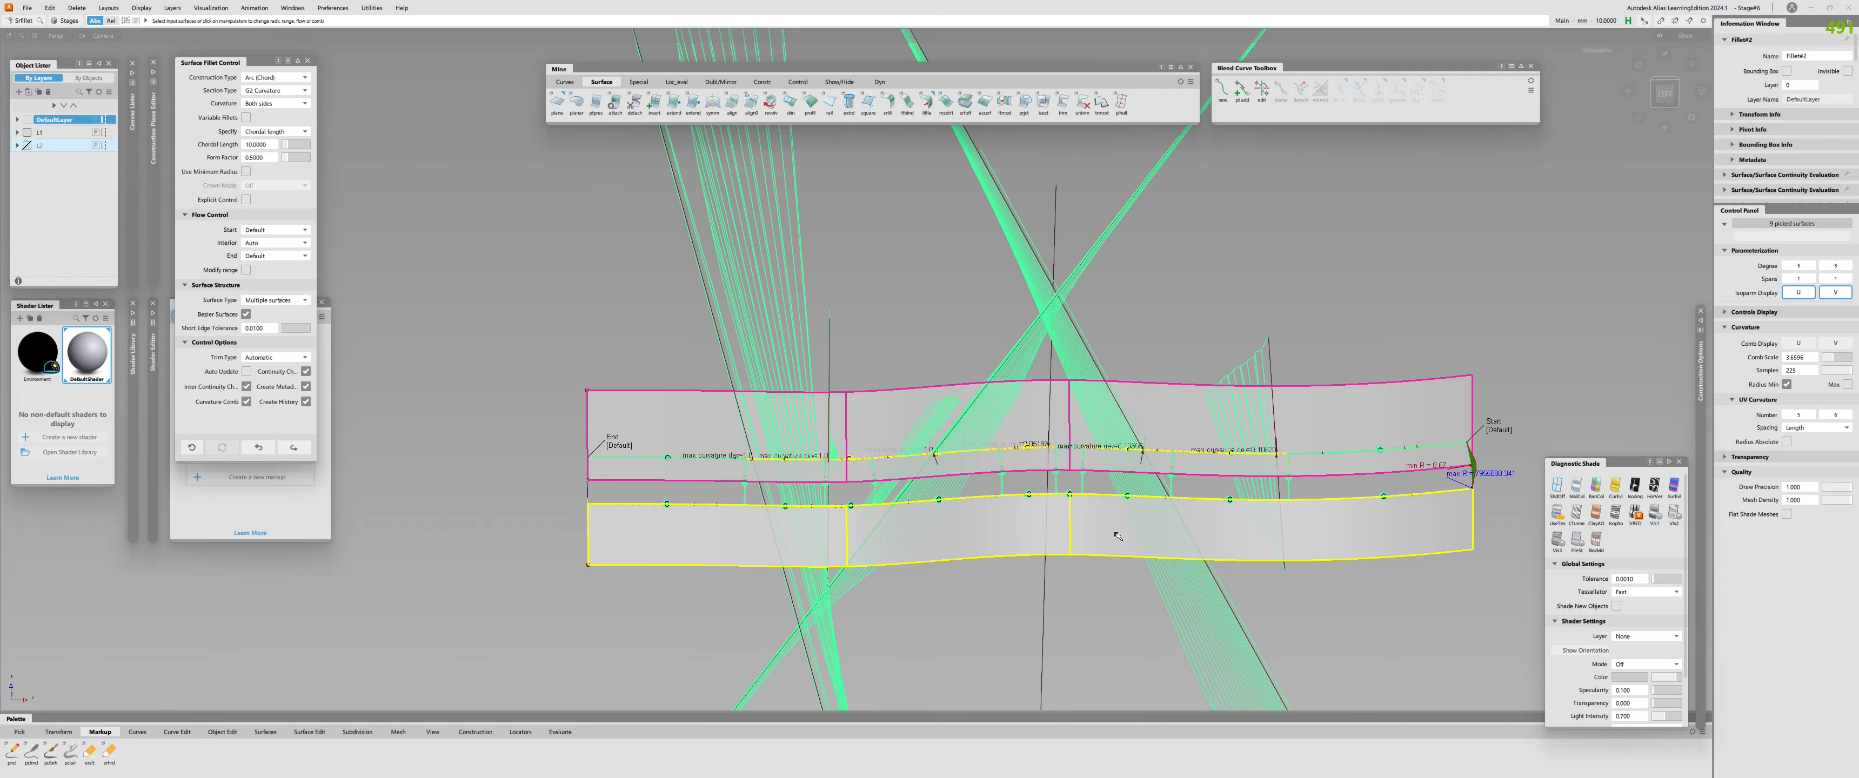
Inspect the updated fillet's ends and the curvature combs and continuity deviations along its edges.
{"action": "left_click_drag", "start_coordinate": [1135, 540], "coordinate": [1088, 508], "text": "alt+shift"}
{"action": "left_click_drag", "start_coordinate": [1255, 584], "coordinate": [1314, 504], "text": "alt+shift"}
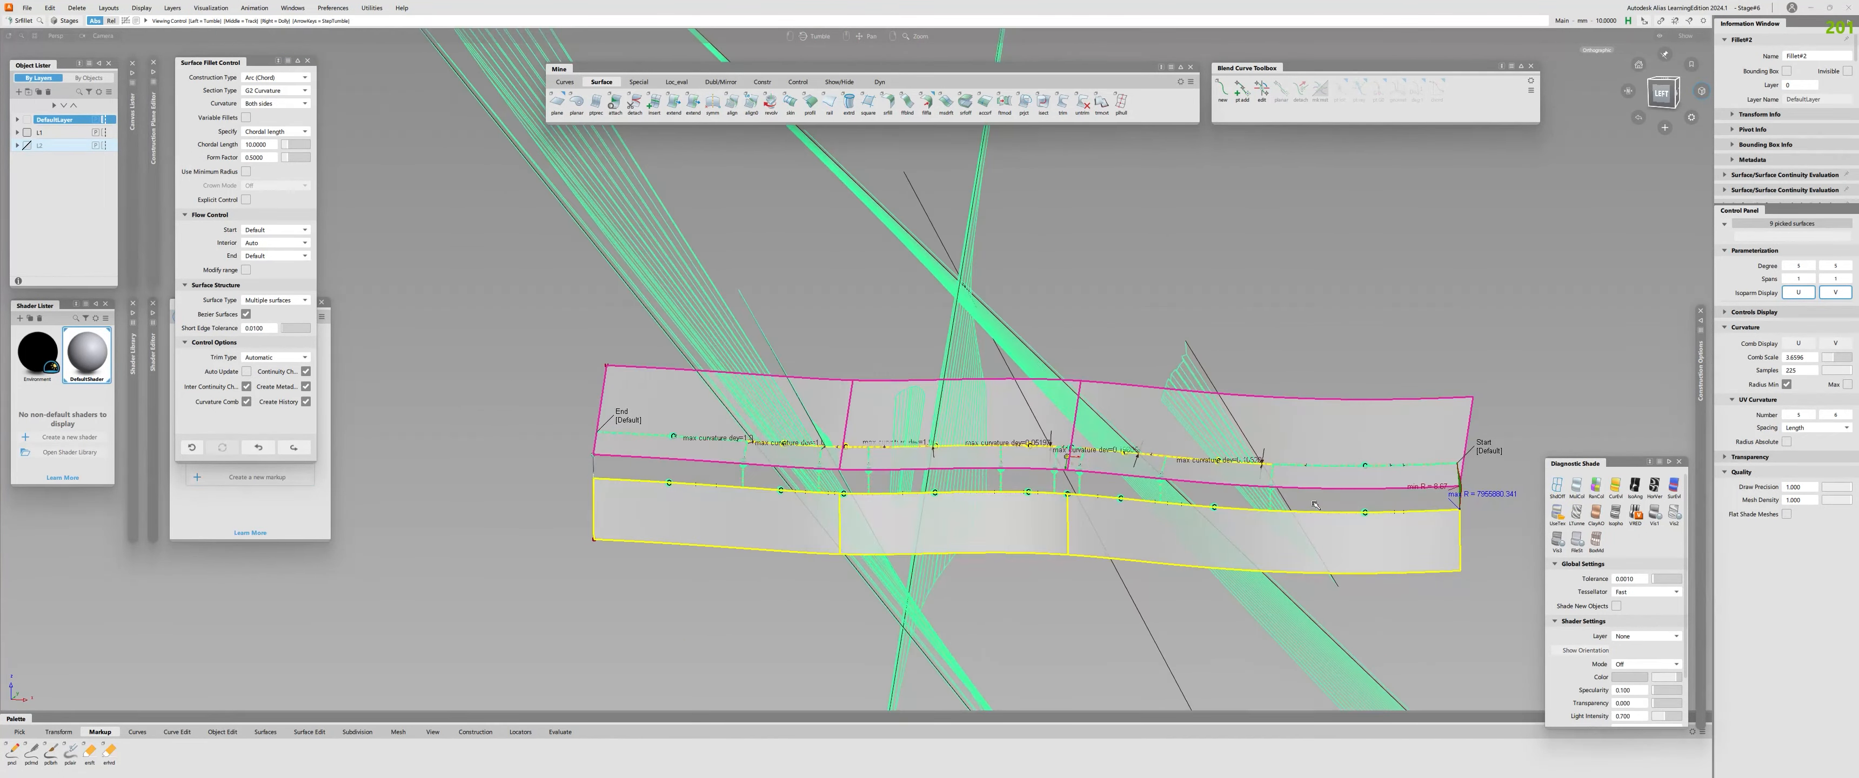
{"action": "right_click_drag", "start_coordinate": [1482, 460], "coordinate": [1515, 449], "text": "alt+shift"}
{"action": "middle_click_drag", "start_coordinate": [1481, 443], "coordinate": [762, 470], "text": "alt+shift"}
{"action": "right_click_drag", "start_coordinate": [920, 500], "coordinate": [869, 569], "text": "alt+shift"}
{"action": "left_click_drag", "start_coordinate": [868, 569], "coordinate": [724, 497], "text": "alt+shift"}
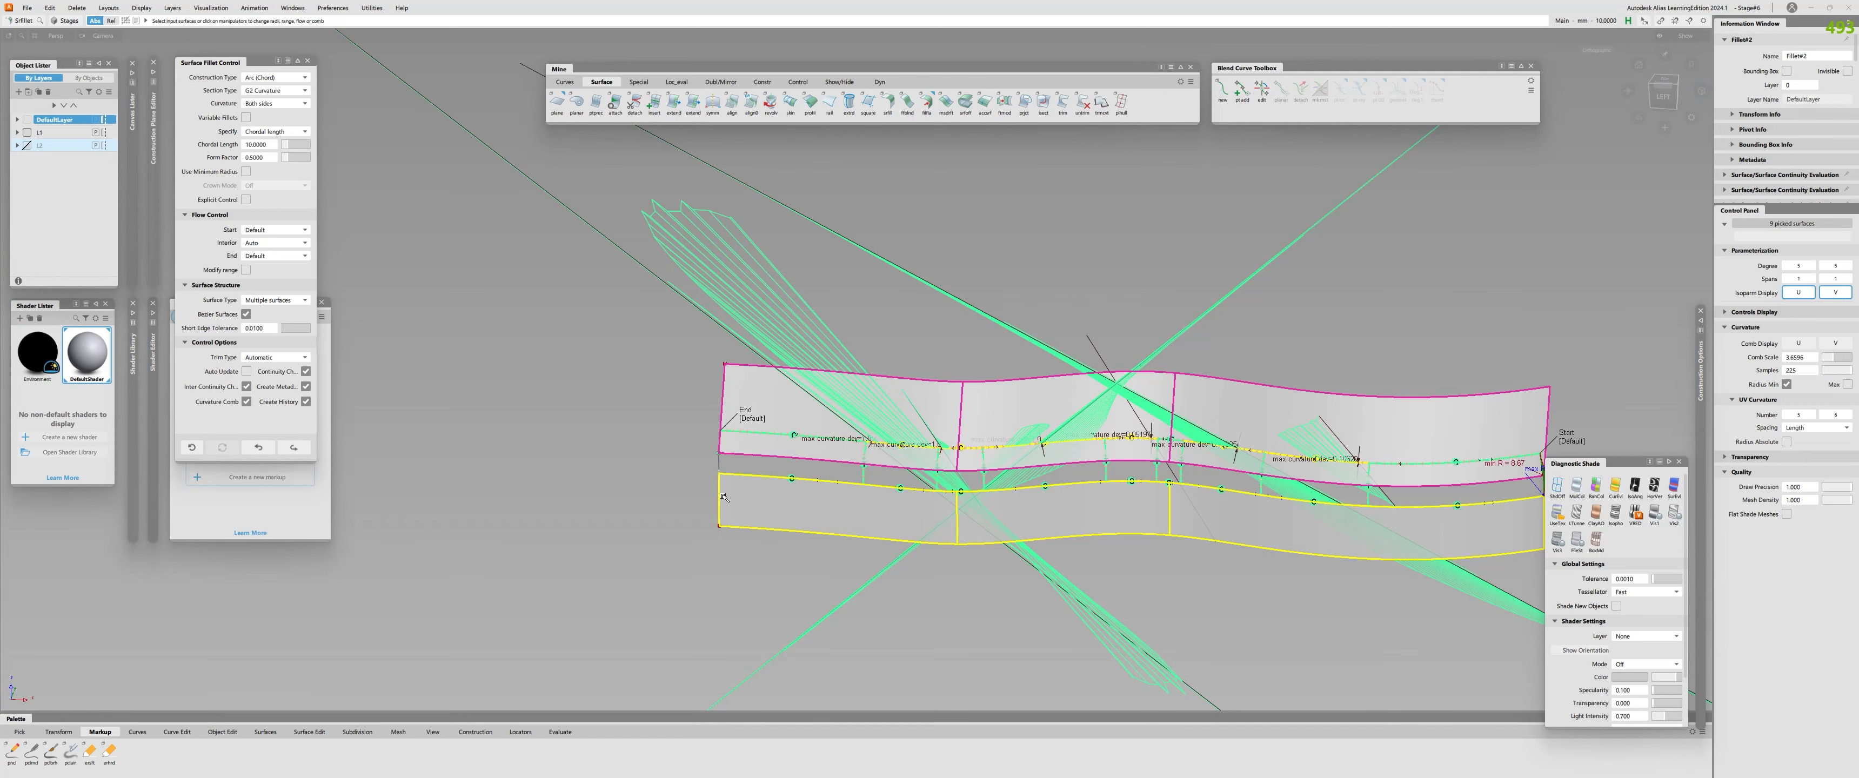
{"action": "key", "text": "space"}
{"action": "right_click_drag", "start_coordinate": [723, 497], "coordinate": [852, 504], "text": "alt+shift"}
{"action": "middle_click_drag", "start_coordinate": [852, 503], "coordinate": [519, 533], "text": "alt+shift"}
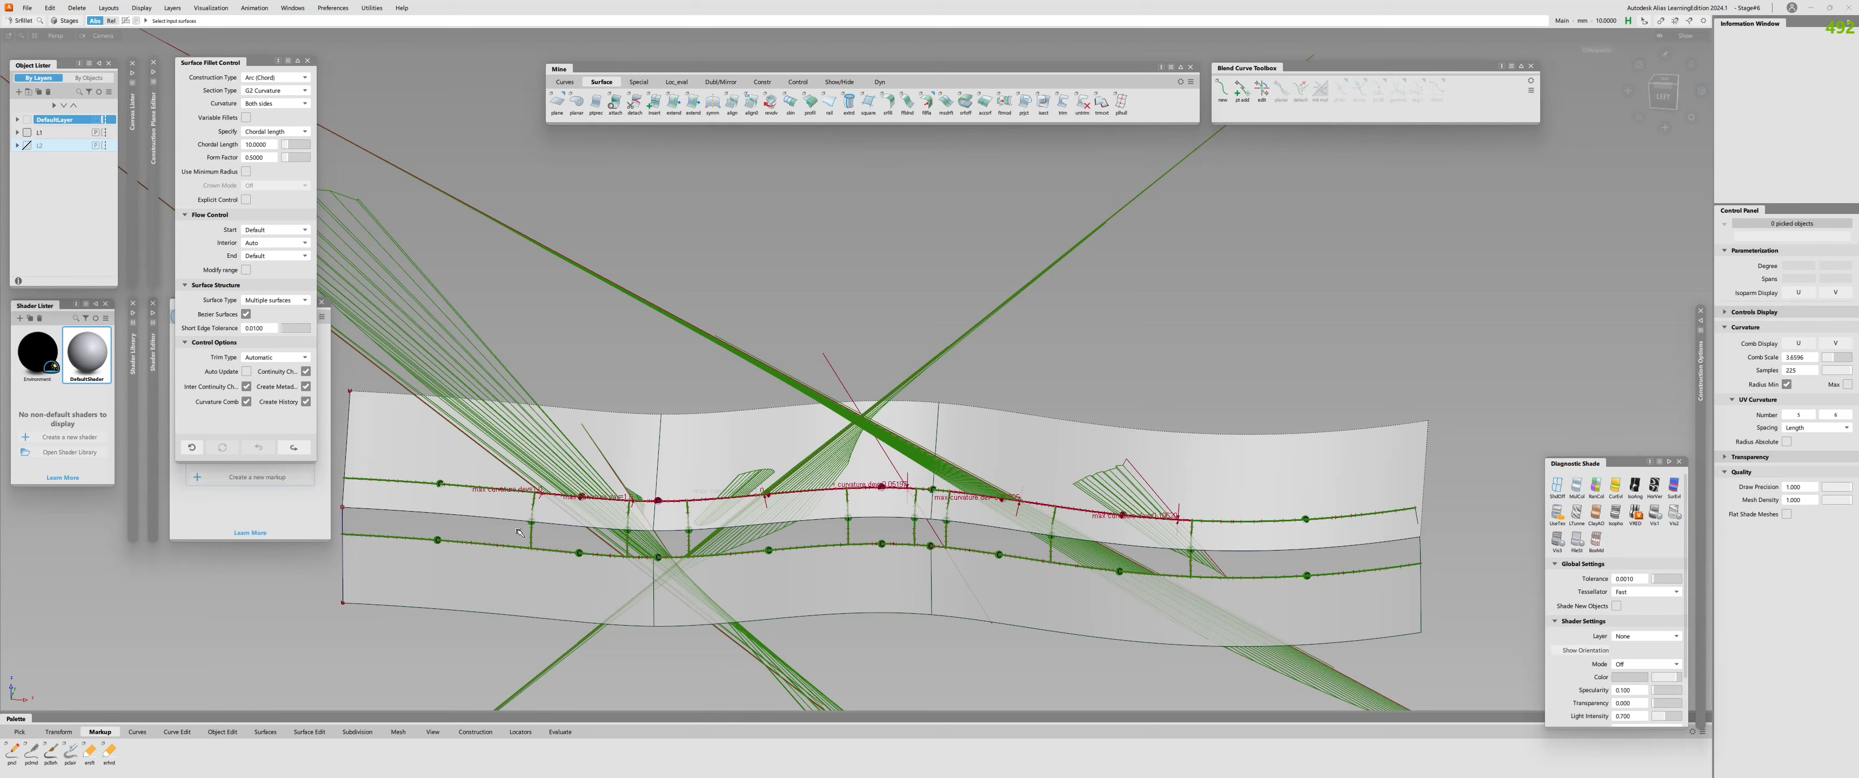
Clear the continuity combs and delete the surface fillet's construction history.
{"action": "key", "text": "Delete"}
{"action": "left_click_drag", "start_coordinate": [613, 460], "coordinate": [1194, 525], "text": "alt+shift"}
{"action": "key", "text": "c"}
{"action": "middle_click_drag", "start_coordinate": [1193, 525], "coordinate": [1007, 514], "text": "alt+shift"}
{"action": "key", "text": "q"}
{"action": "left_click", "coordinate": [1008, 517]}
{"action": "key", "text": "h"}
{"action": "key", "text": "Return"}
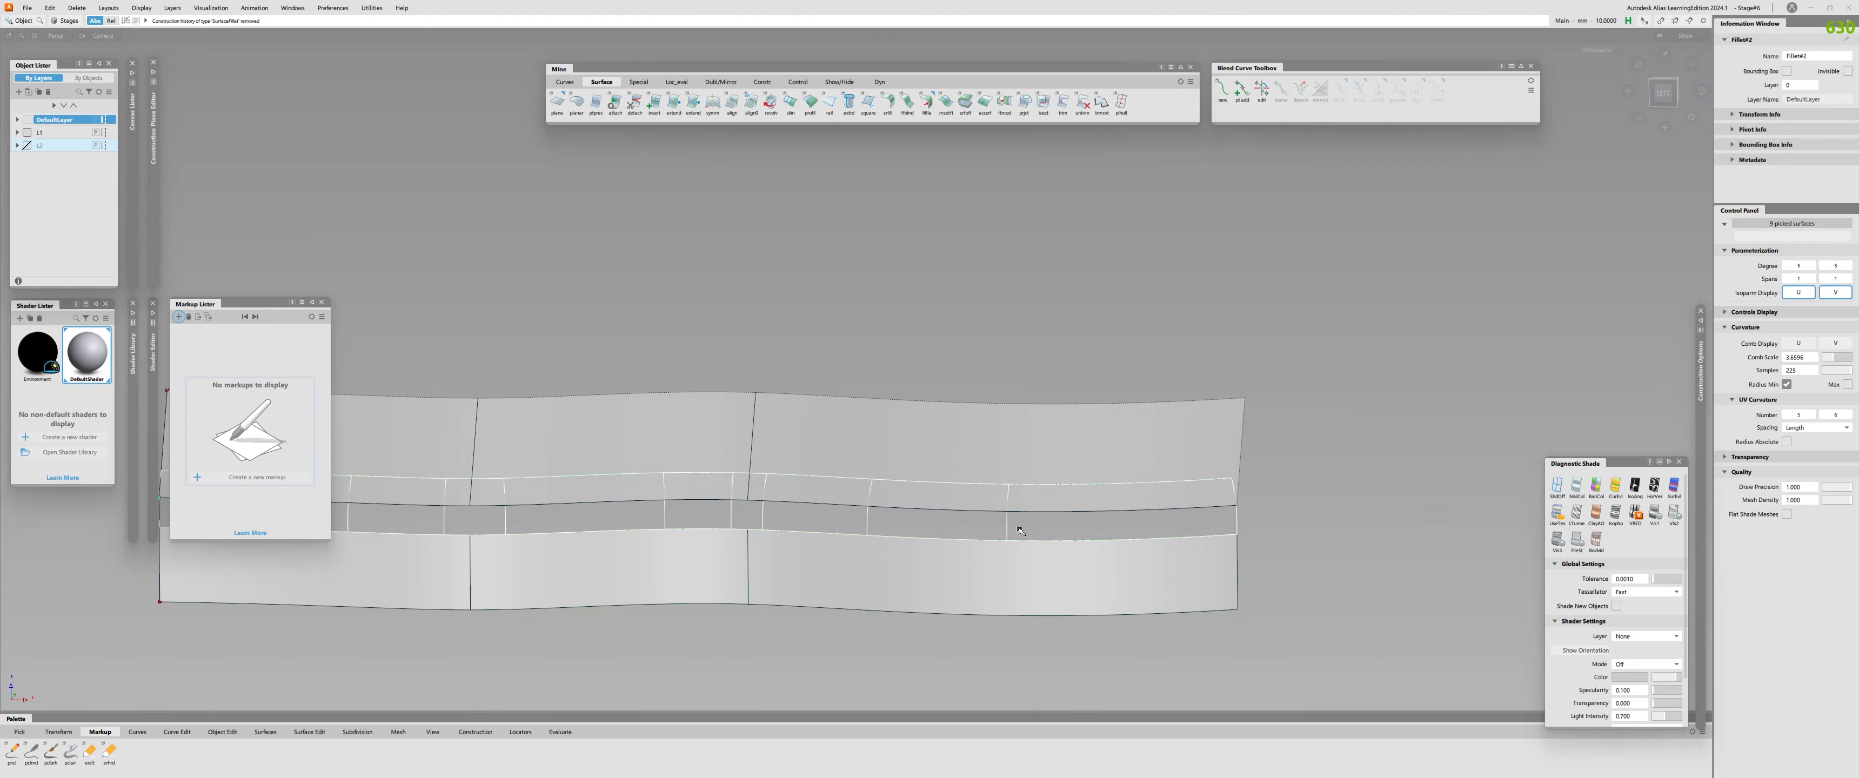
Extend the last fillet piece beyond the end edge of the profile surfaces.
{"action": "key", "text": "n"}
{"action": "right_click_drag", "start_coordinate": [1042, 507], "coordinate": [1370, 496], "text": "alt+shift"}
{"action": "middle_click_drag", "start_coordinate": [1371, 496], "coordinate": [953, 532], "text": "alt+shift"}
{"action": "key", "text": "e"}
{"action": "left_click", "coordinate": [976, 533]}
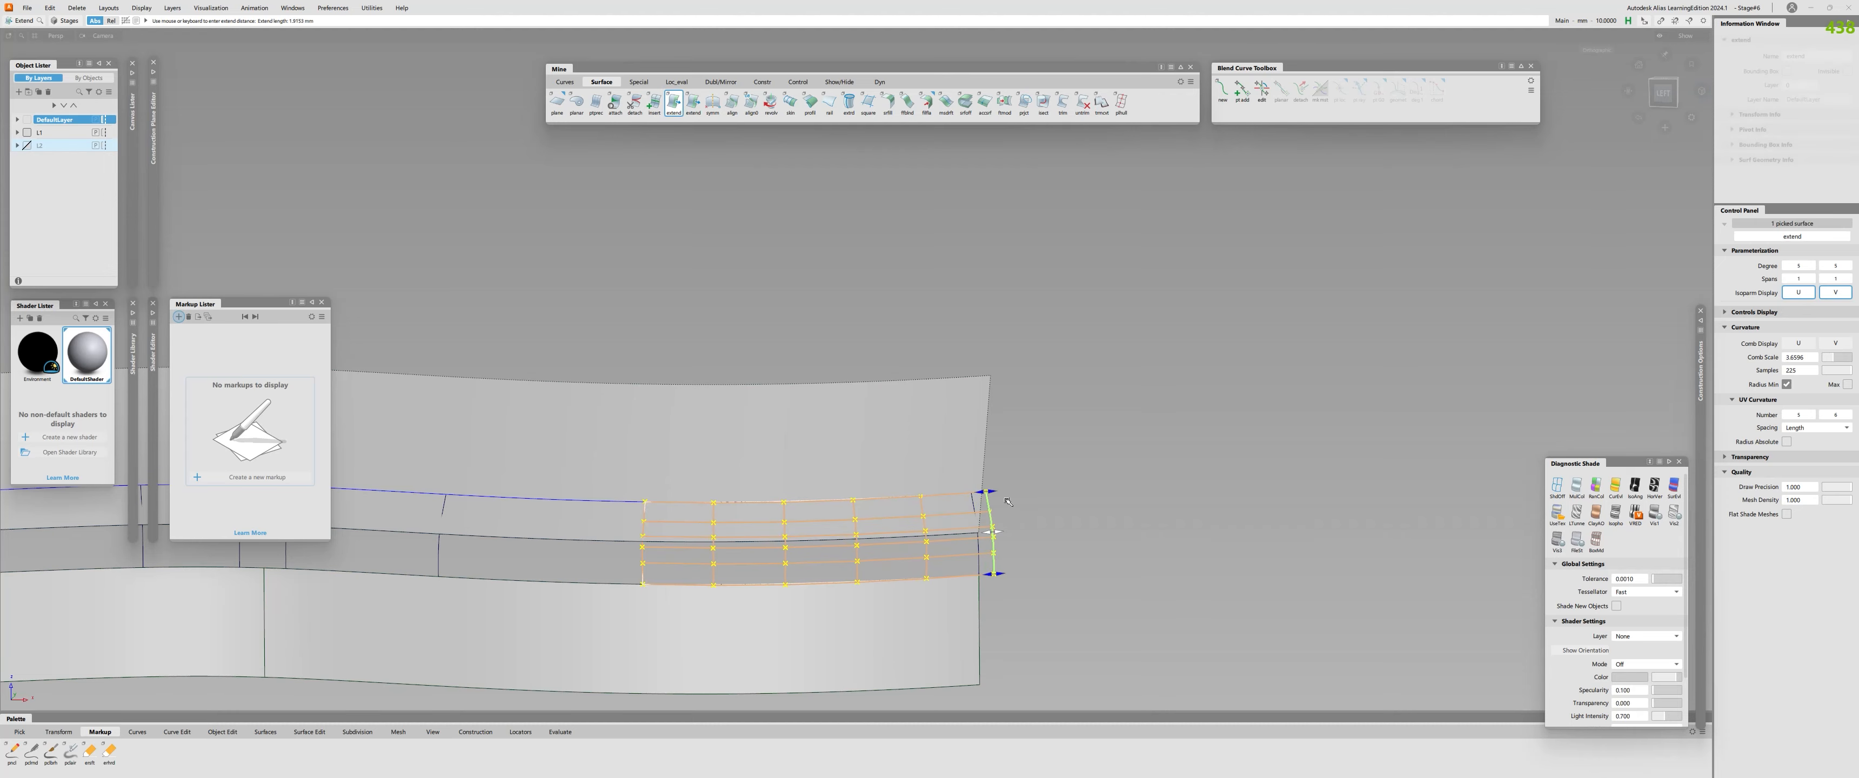
{"action": "right_click_drag", "start_coordinate": [1016, 514], "coordinate": [975, 514], "text": "alt+shift"}
{"action": "left_click_drag", "start_coordinate": [976, 514], "coordinate": [968, 413], "text": "alt+shift"}
Draw a straight trim line from the upper profile surface's end corner across the extended fillet piece in the left view.
{"action": "key", "text": "w"}
{"action": "left_click", "coordinate": [969, 547]}
{"action": "key", "text": "n"}
{"action": "key", "text": "c"}
{"action": "left_click_drag", "start_coordinate": [980, 491], "coordinate": [1101, 700], "text": "alt+shift"}
{"action": "left_click", "coordinate": [1663, 88], "text": "alt+shift"}
{"action": "right_click_drag", "start_coordinate": [967, 490], "coordinate": [970, 675]}
{"action": "key", "text": "n"}
{"action": "left_click_drag", "start_coordinate": [997, 602], "coordinate": [893, 406], "text": "alt+shift"}
Project the trim line onto the extended end fillet piece along the Z vector.
{"action": "key", "text": "p"}
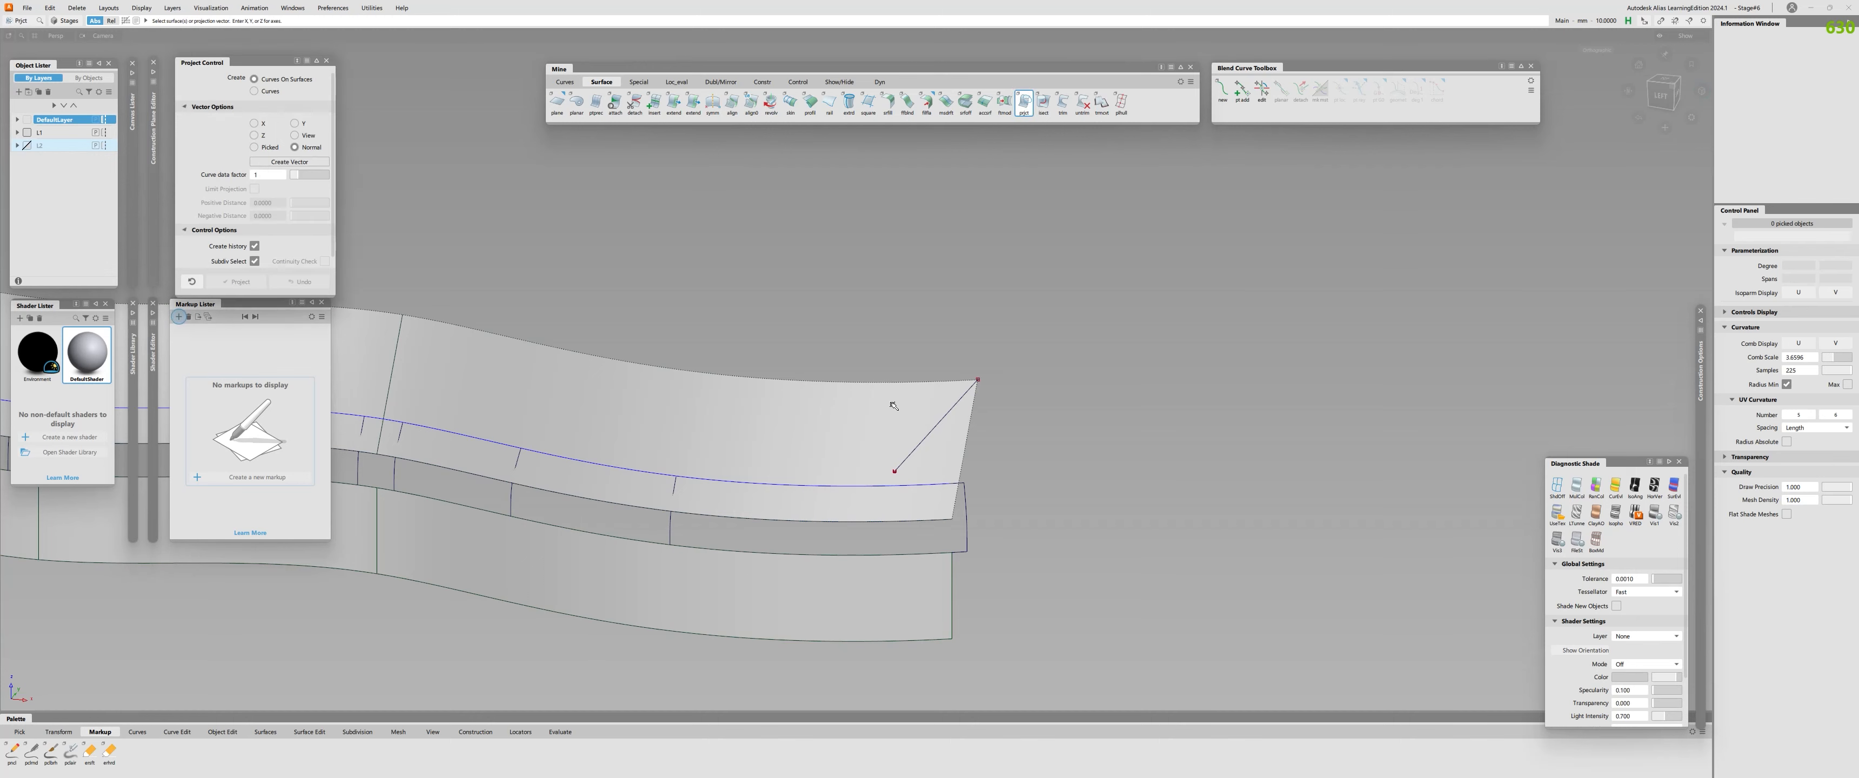
{"action": "left_click", "coordinate": [271, 137]}
{"action": "left_click", "coordinate": [913, 404]}
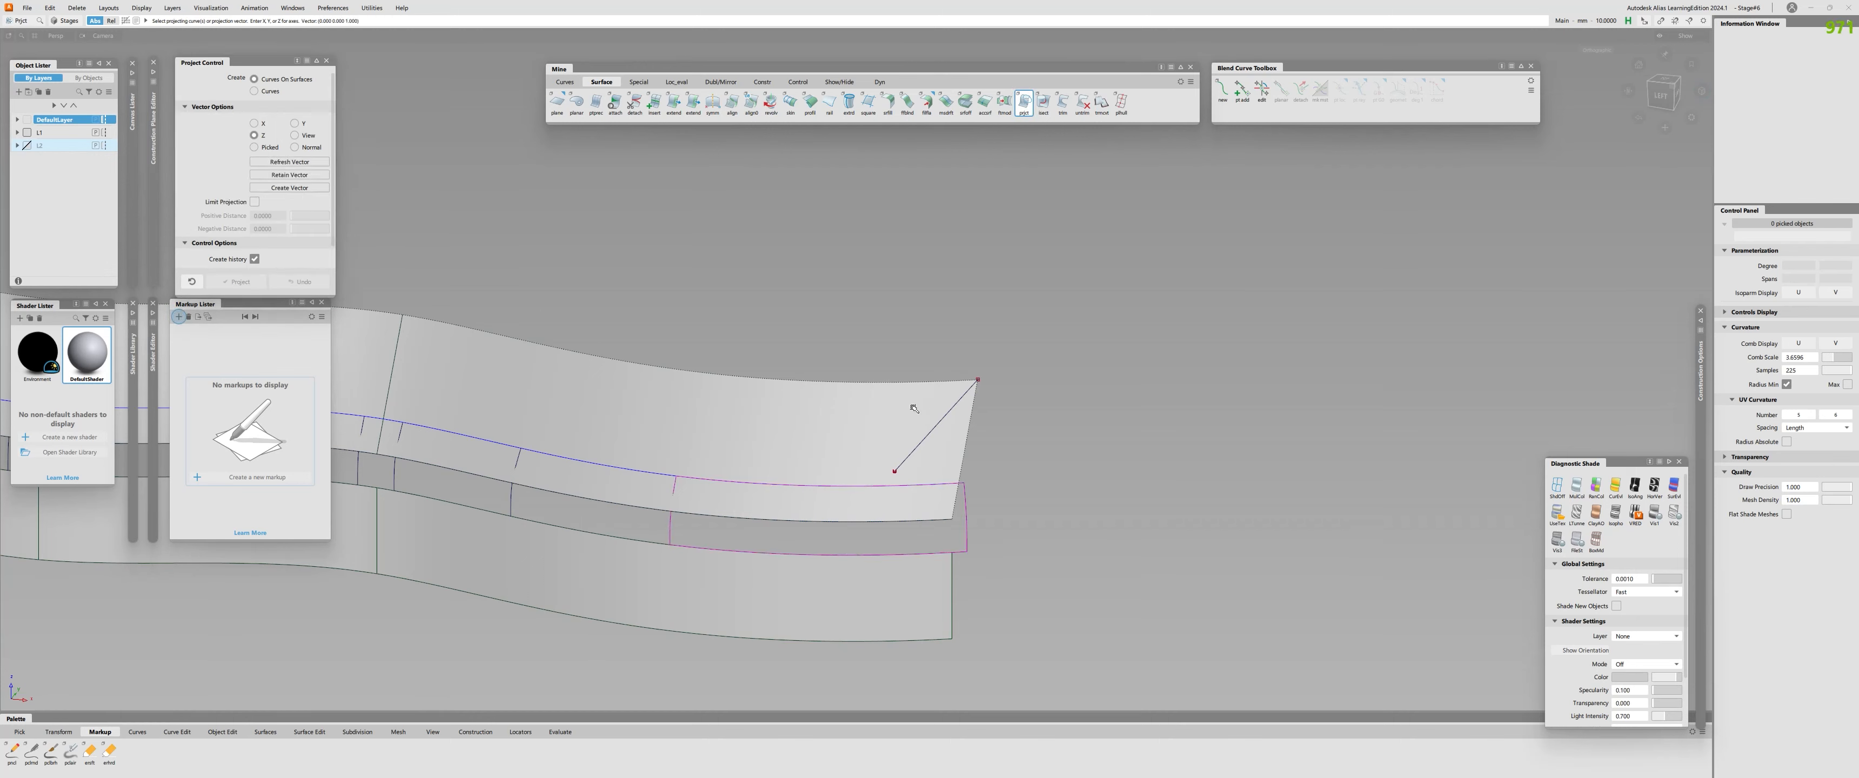
{"action": "left_click", "coordinate": [1037, 578]}
{"action": "left_click_drag", "start_coordinate": [1037, 577], "coordinate": [1032, 556], "text": "alt+shift"}
Use Trim Convert to rebuild the end fillet piece up to the projected line, then delete the leftover geometry.
{"action": "left_click", "coordinate": [942, 539]}
{"action": "key", "text": "t"}
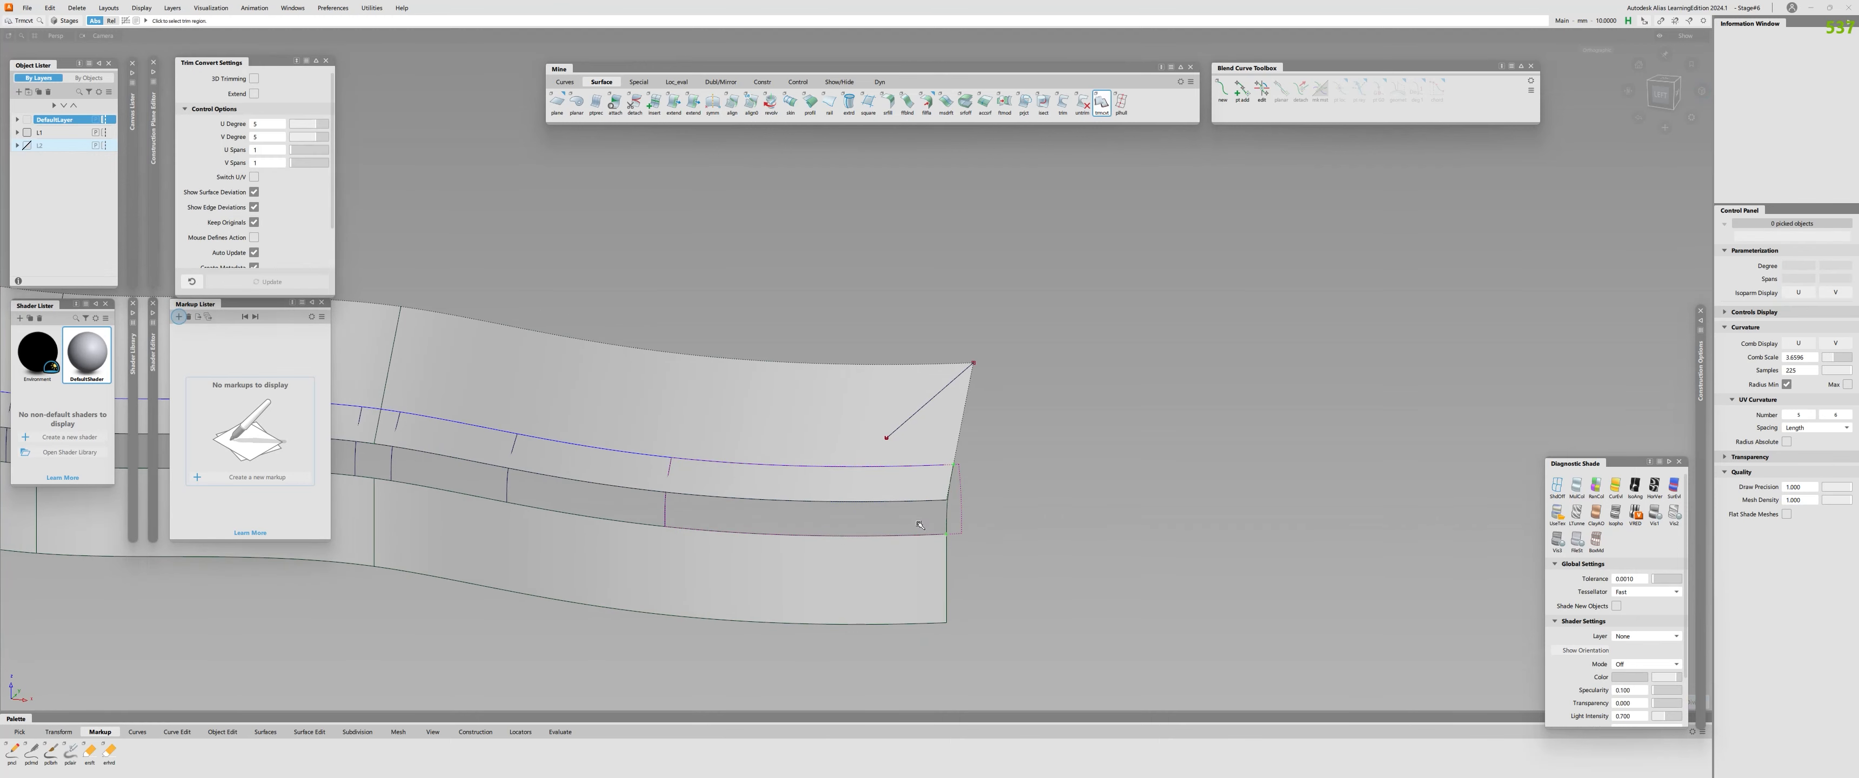
{"action": "left_click", "coordinate": [942, 539]}
{"action": "key", "text": "space"}
{"action": "key", "text": "c"}
{"action": "left_click", "coordinate": [960, 513]}
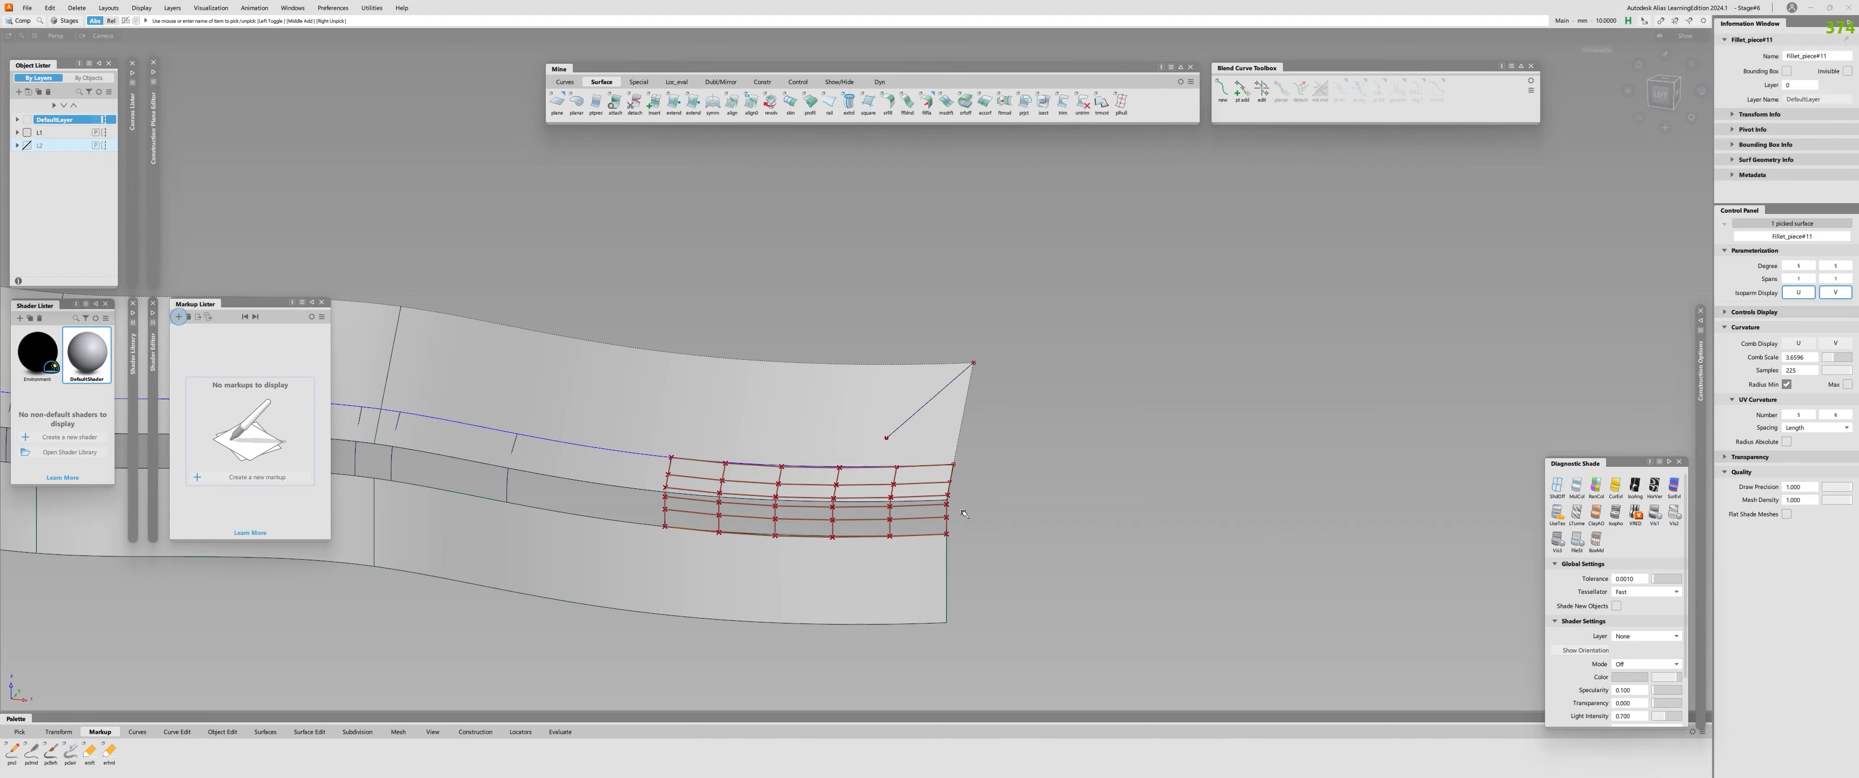
{"action": "key", "text": "Delete"}
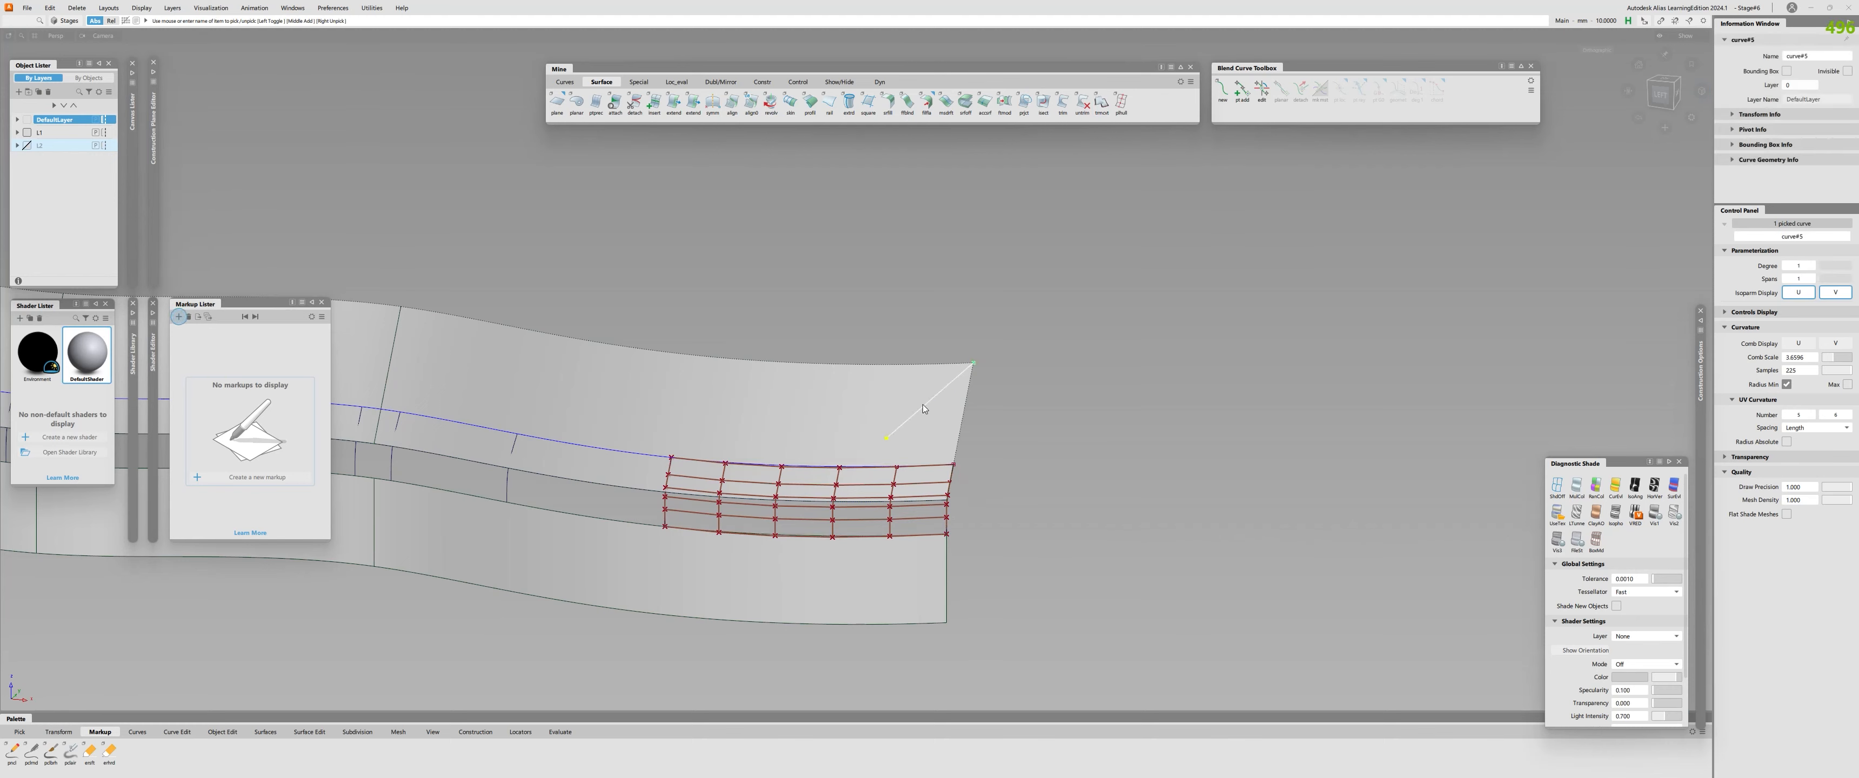
Check the surface continuity of the fillet pieces against the upper profile surface along the whole upper edge.
{"action": "left_click_drag", "start_coordinate": [922, 414], "coordinate": [796, 415], "text": "alt+shift"}
{"action": "middle_click_drag", "start_coordinate": [796, 415], "coordinate": [1174, 561], "text": "alt+shift"}
{"action": "left_click_drag", "start_coordinate": [1174, 561], "coordinate": [996, 491], "text": "alt+shift"}
{"action": "right_click_drag", "start_coordinate": [996, 491], "coordinate": [916, 347], "text": "alt+shift"}
{"action": "mouse_move", "coordinate": [916, 346]}
{"action": "left_mouse_down", "text": "alt+shift"}
{"action": "mouse_move", "coordinate": [925, 325]}
{"action": "mouse_move", "coordinate": [911, 738]}
{"action": "mouse_move", "coordinate": [927, 343]}
{"action": "left_mouse_up", "text": "alt+shift"}
{"action": "middle_click_drag", "start_coordinate": [1007, 414], "coordinate": [512, 460], "text": "alt+shift"}
{"action": "right_click_drag", "start_coordinate": [513, 459], "coordinate": [587, 506], "text": "alt+shift"}
{"action": "left_click_drag", "start_coordinate": [588, 506], "coordinate": [667, 531], "text": "alt+shift"}
{"action": "middle_click_drag", "start_coordinate": [668, 531], "coordinate": [942, 555], "text": "alt+shift"}
{"action": "left_click_drag", "start_coordinate": [897, 397], "coordinate": [974, 527], "text": "alt+shift"}
{"action": "left_click_drag", "start_coordinate": [1379, 371], "coordinate": [871, 433], "text": "alt+shift"}
{"action": "left_click", "coordinate": [892, 410]}
{"action": "left_click", "coordinate": [1198, 402]}
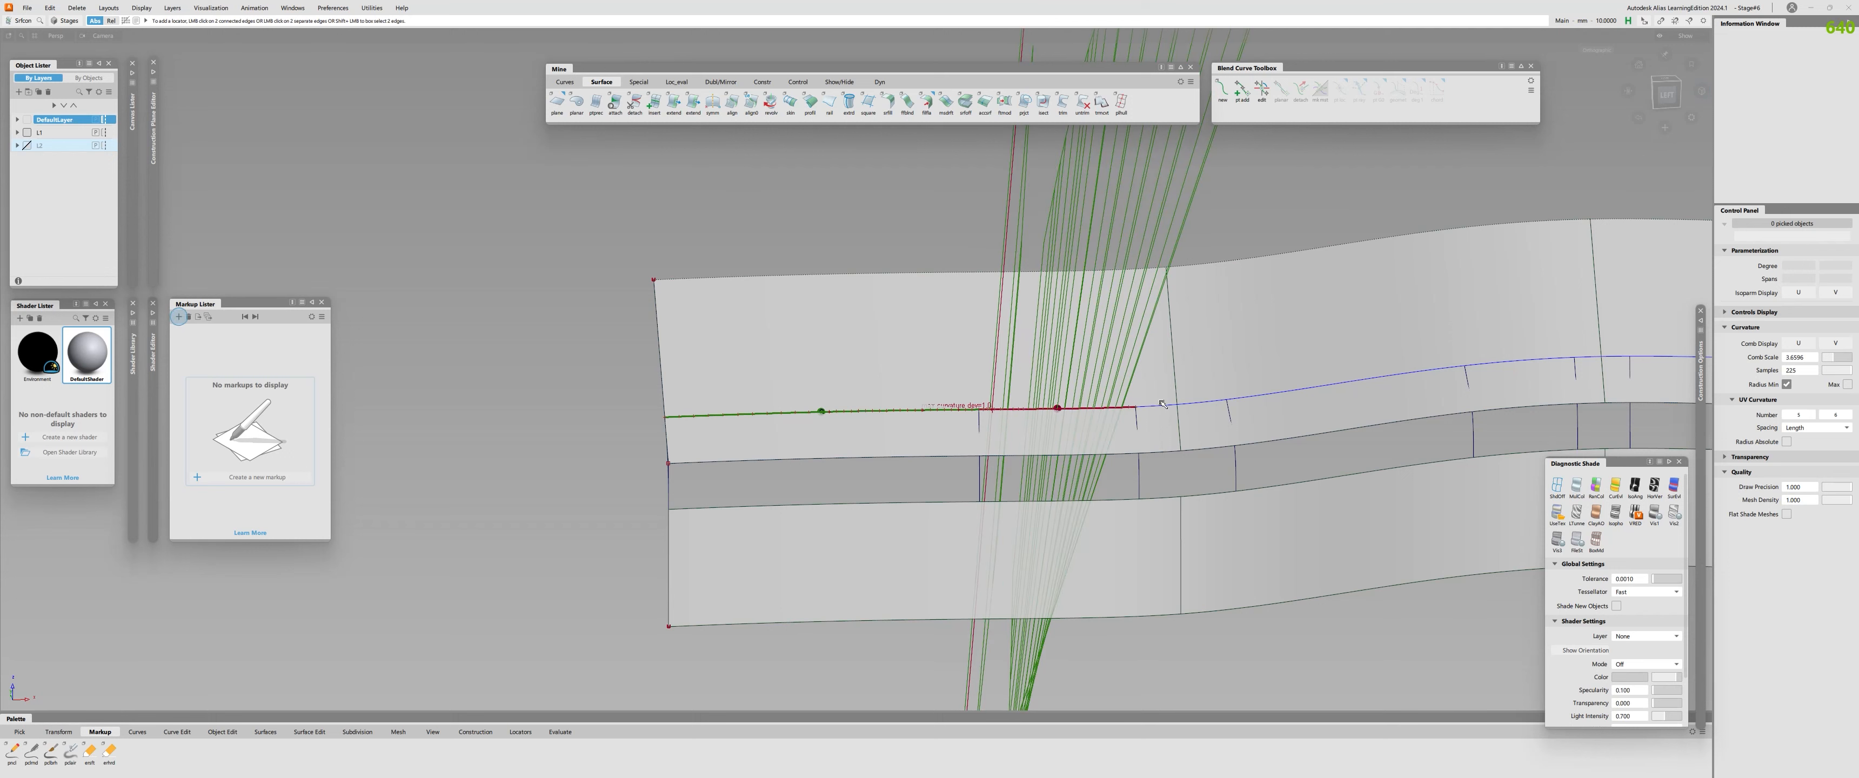
{"action": "left_click_drag", "start_coordinate": [1263, 396], "coordinate": [1133, 413], "text": "alt+shift"}
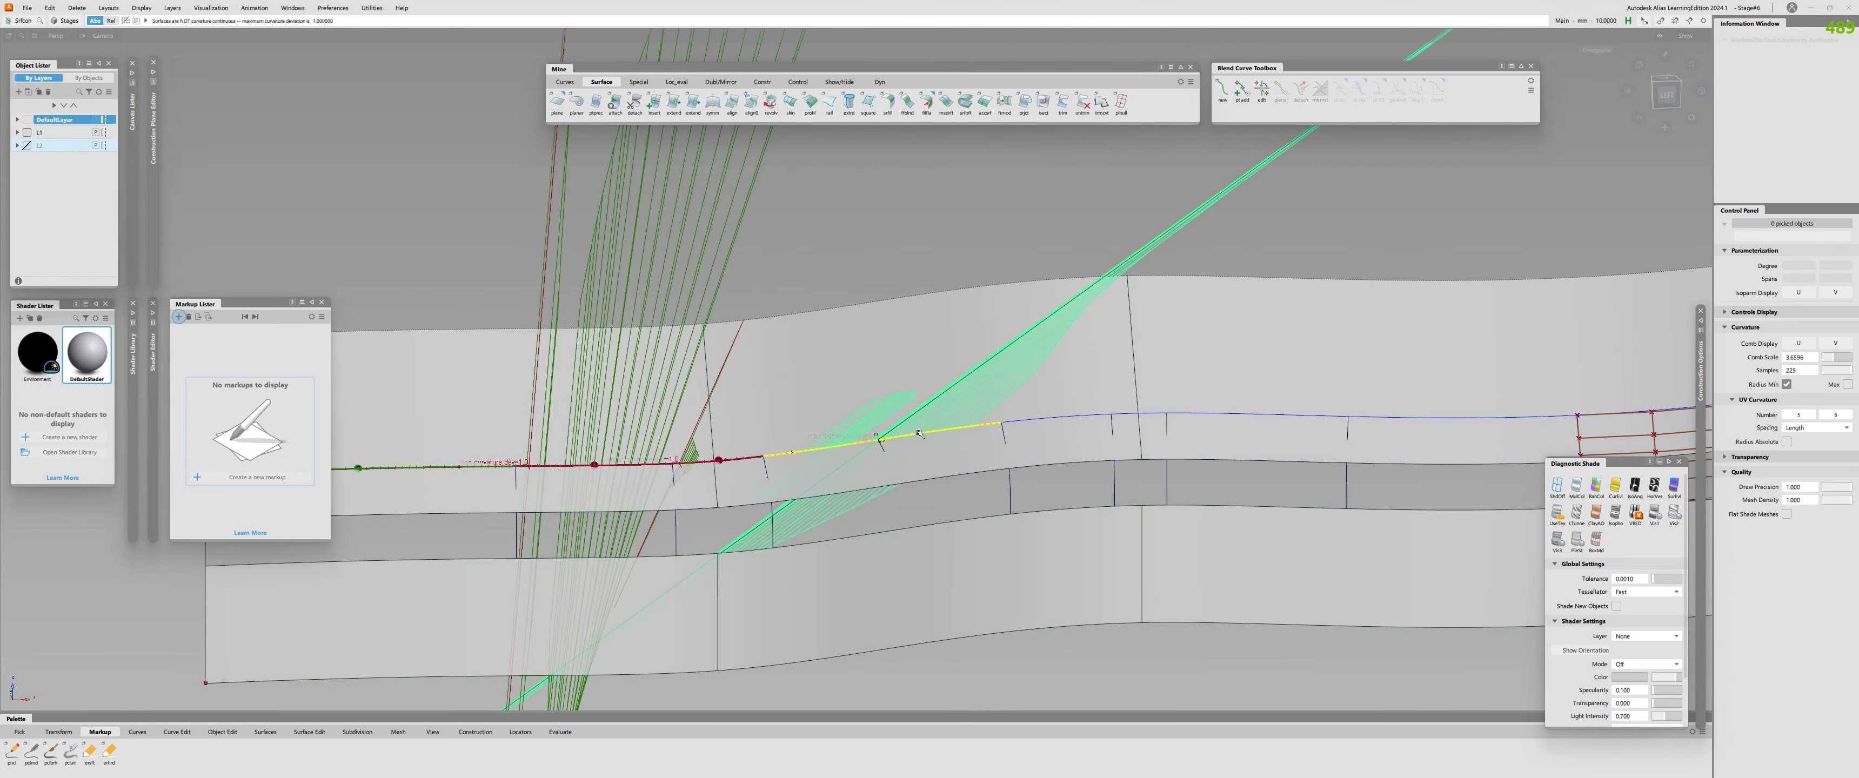
{"action": "left_click", "coordinate": [1137, 413]}
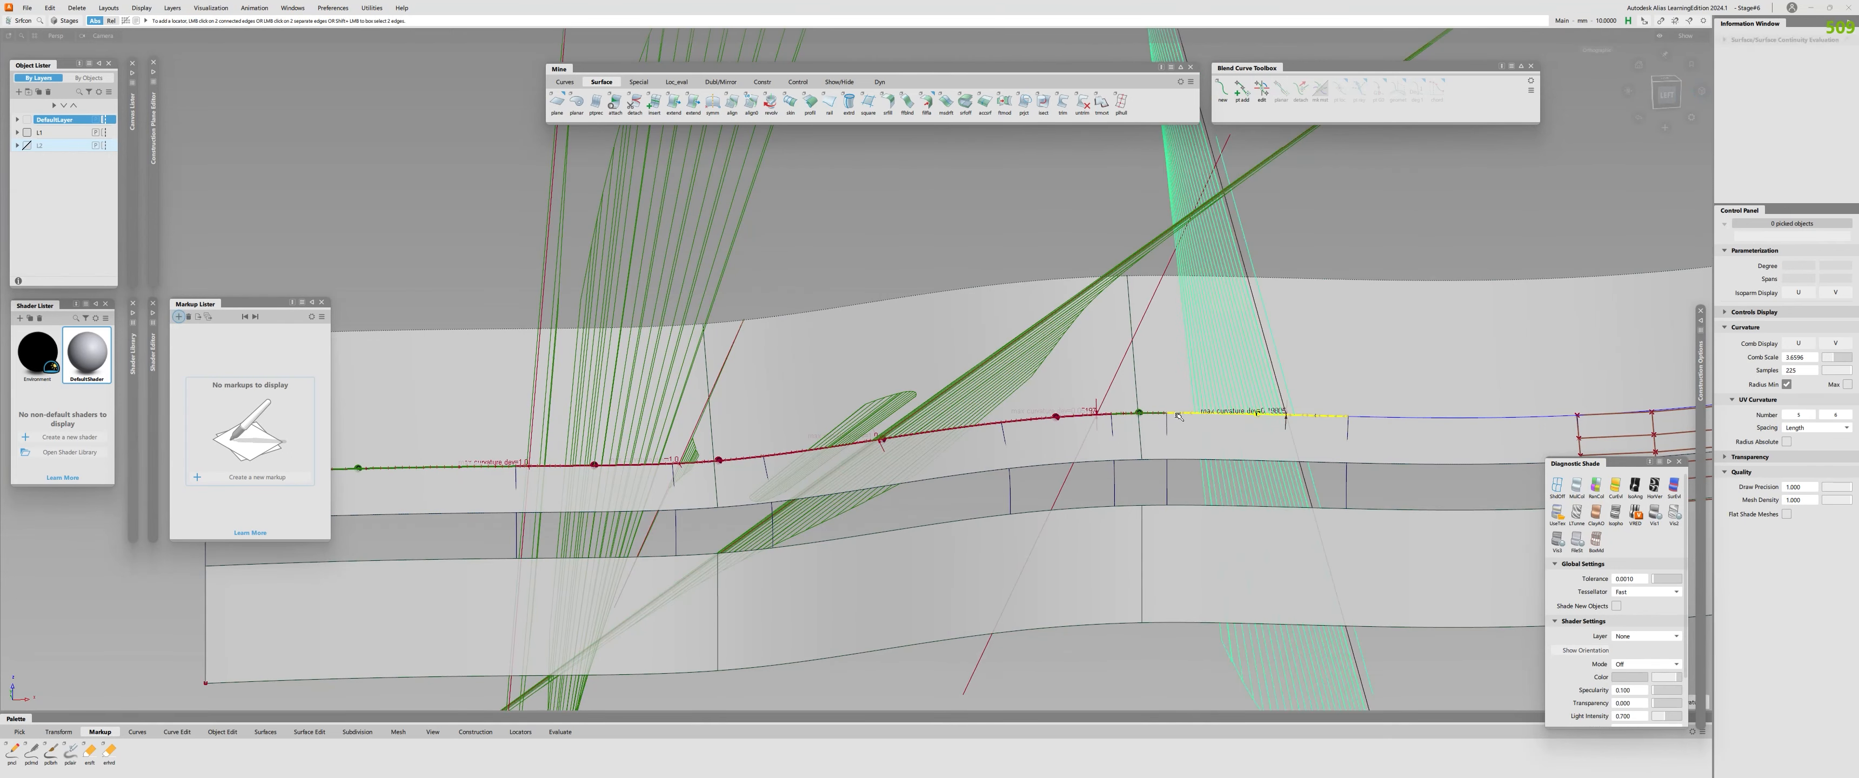
{"action": "left_click", "coordinate": [1414, 420]}
{"action": "middle_click_drag", "start_coordinate": [1413, 422], "coordinate": [1015, 423], "text": "alt+shift"}
{"action": "left_click", "coordinate": [1226, 418]}
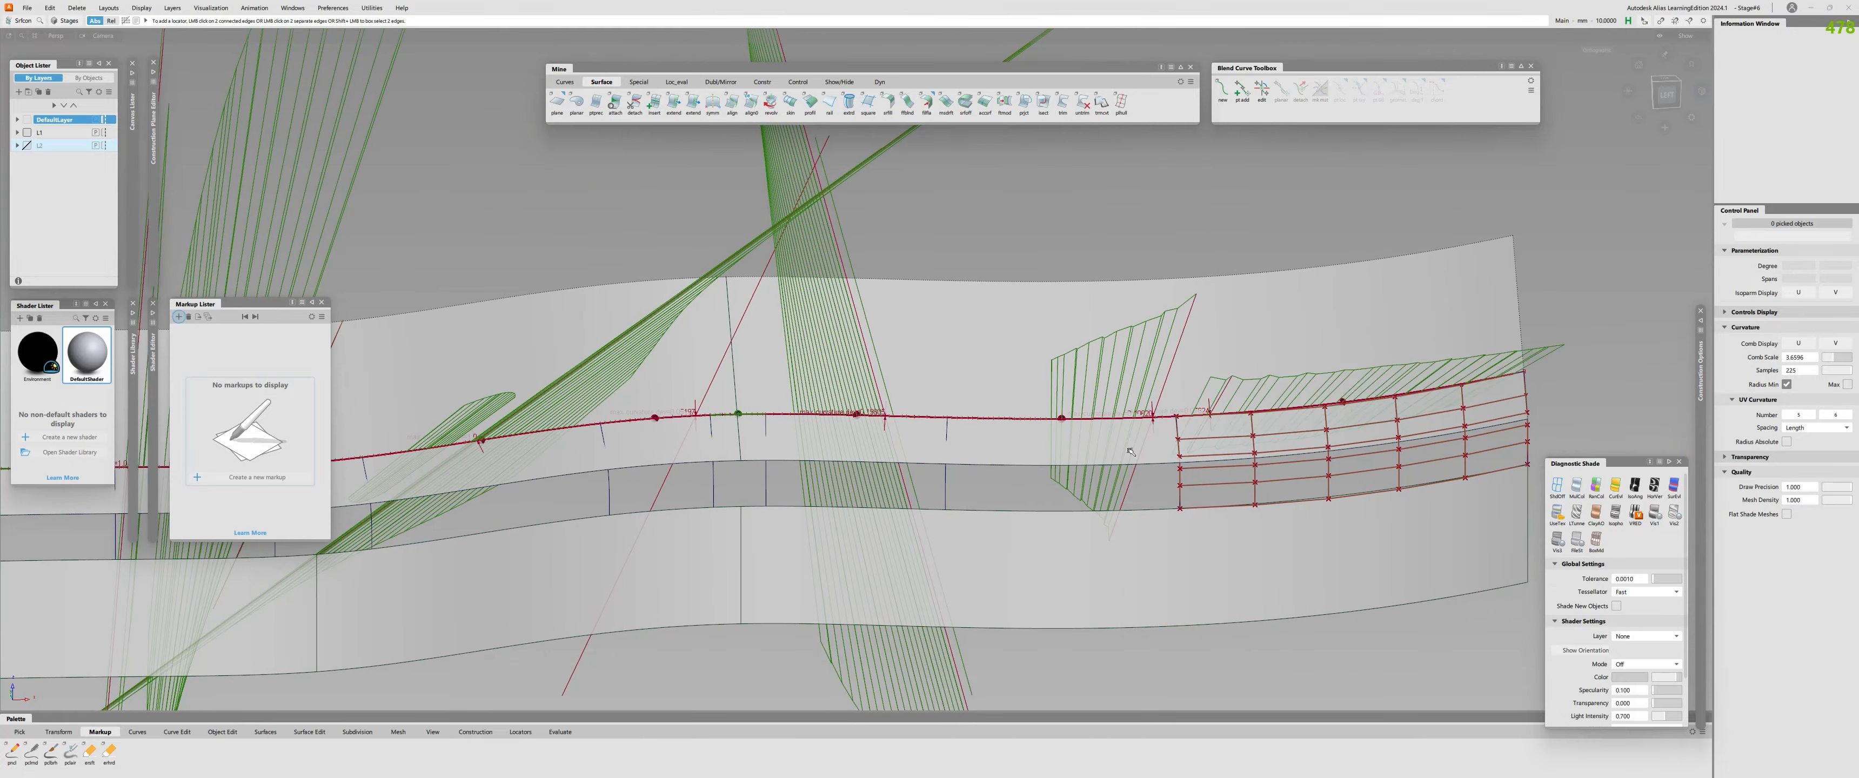
Check the surface continuity of the fillet pieces along the lower profile surface, then clear all continuity displays.
{"action": "middle_click_drag", "start_coordinate": [140, 562], "coordinate": [812, 475], "text": "alt+shift"}
{"action": "left_click", "coordinate": [868, 471]}
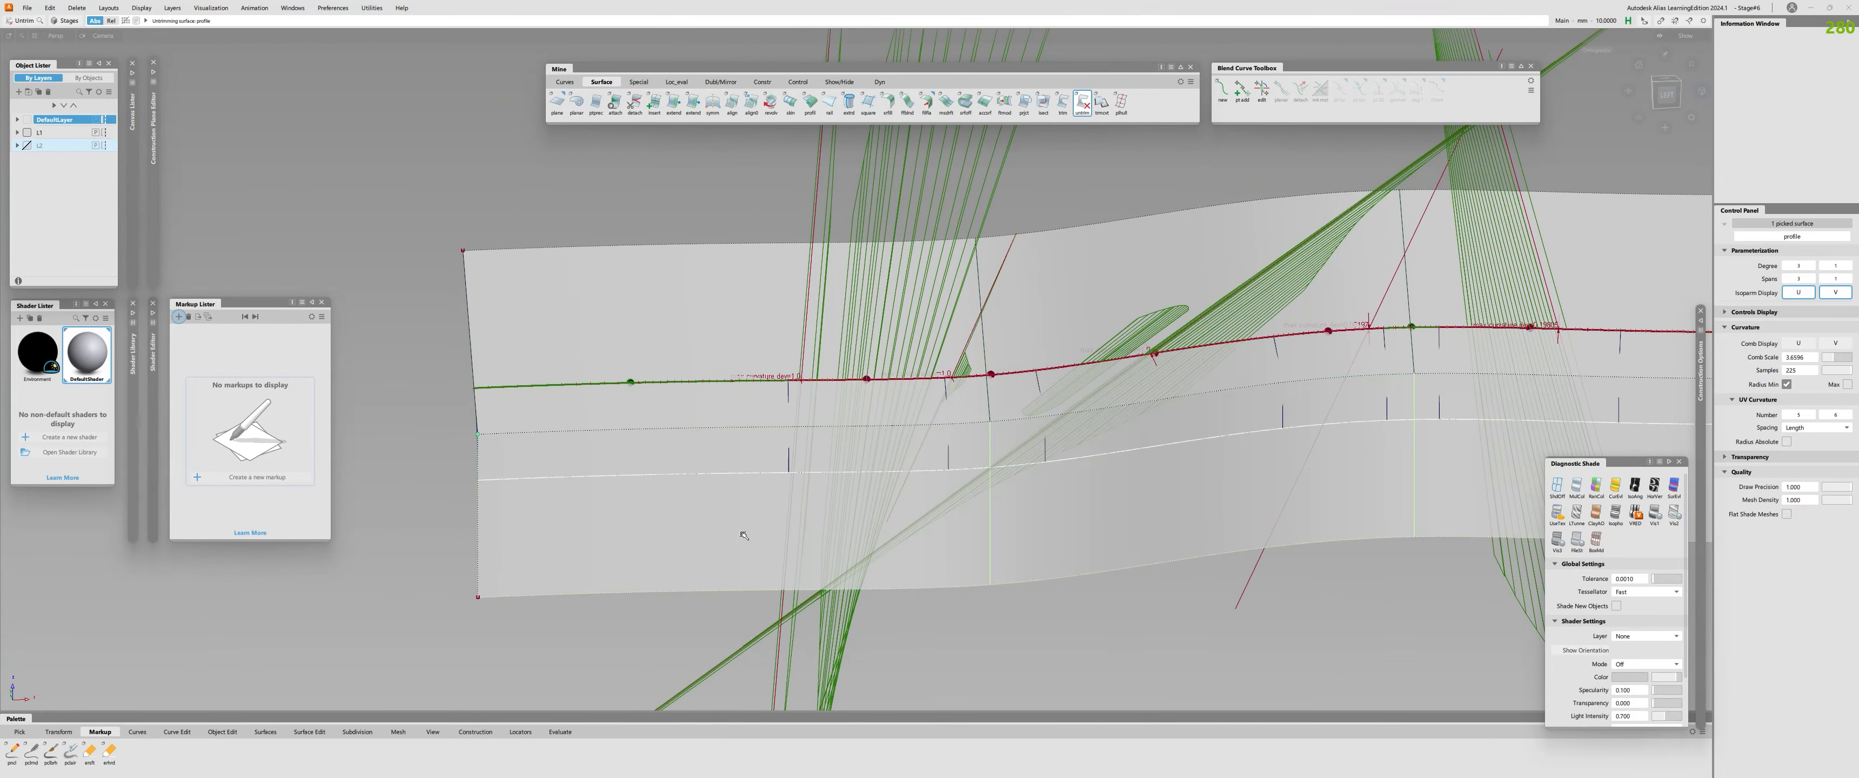
{"action": "left_click", "coordinate": [936, 472]}
{"action": "left_click", "coordinate": [1010, 466]}
{"action": "left_click", "coordinate": [1190, 440]}
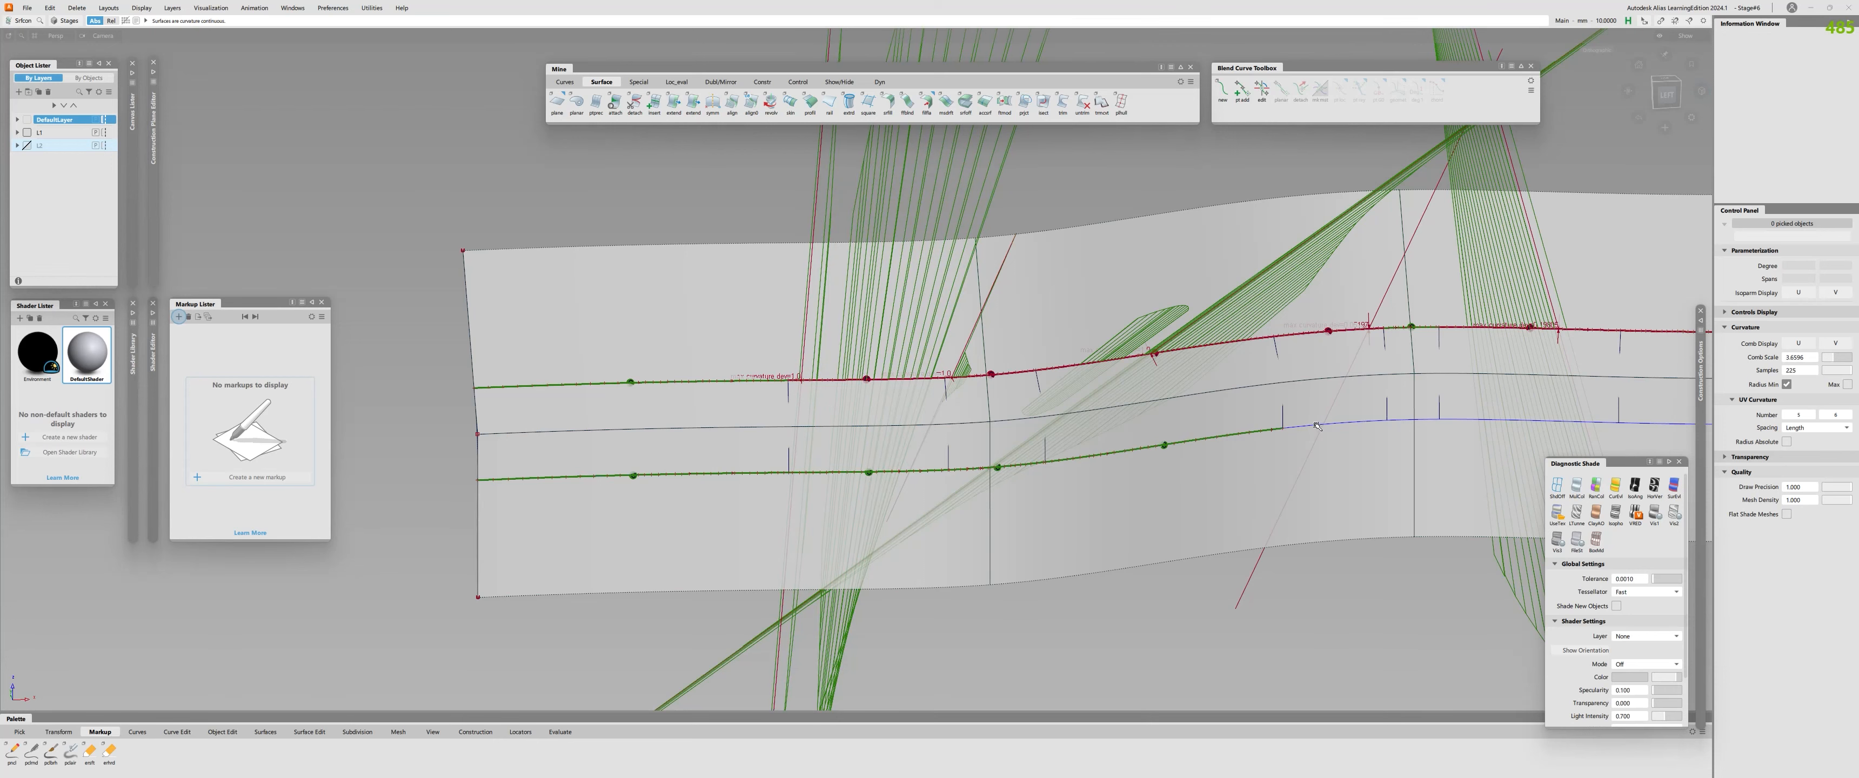
{"action": "middle_click_drag", "start_coordinate": [1317, 426], "coordinate": [809, 456], "text": "alt+shift"}
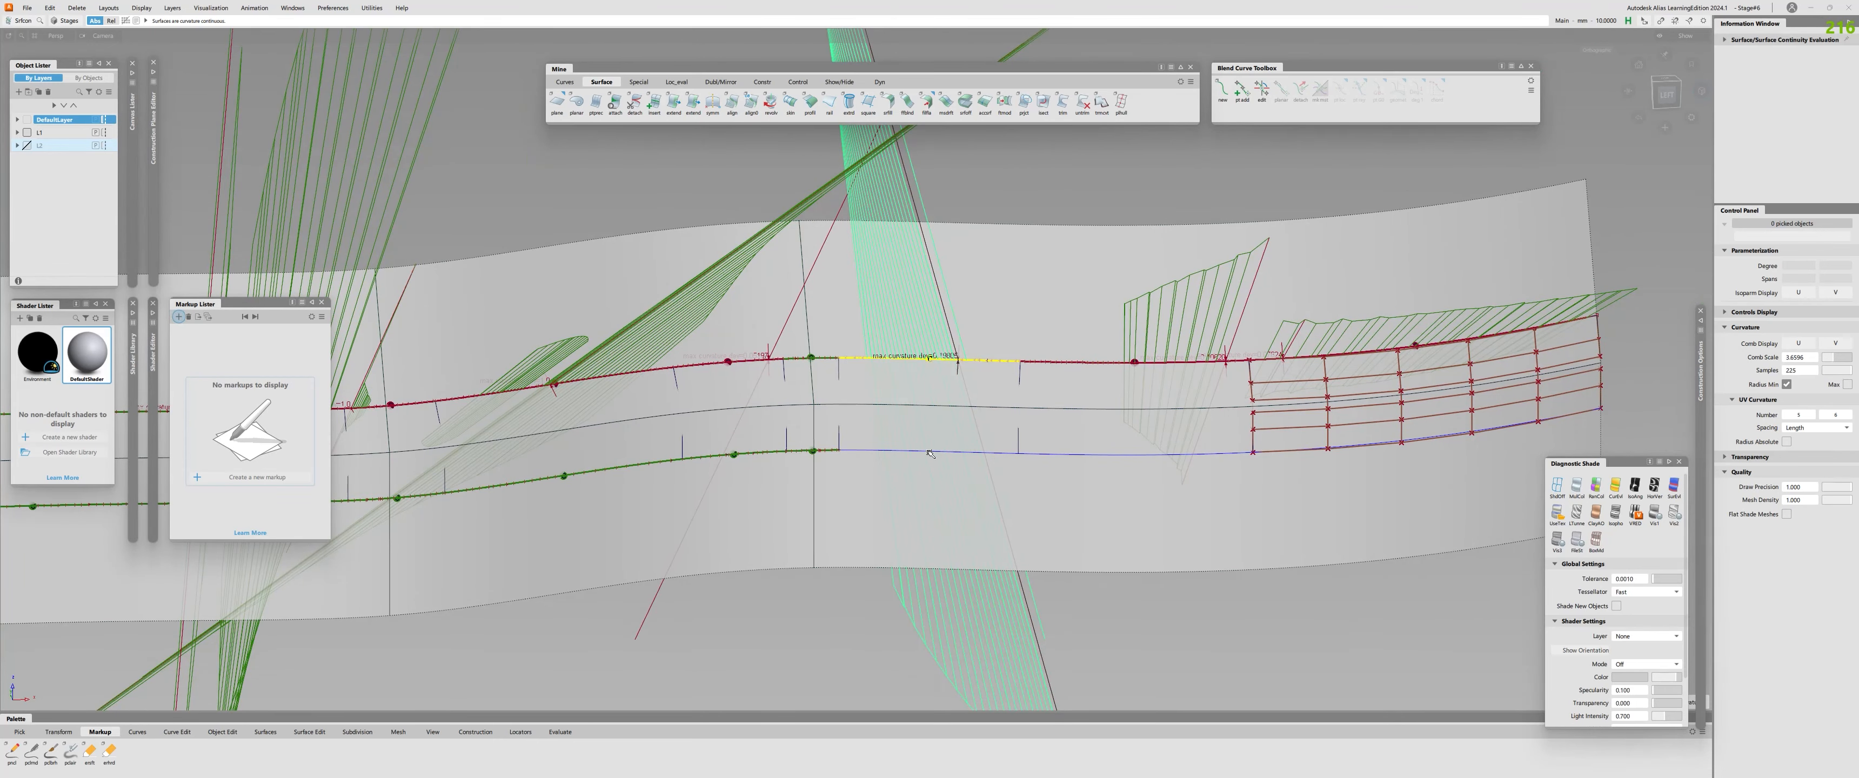
{"action": "left_click", "coordinate": [902, 453]}
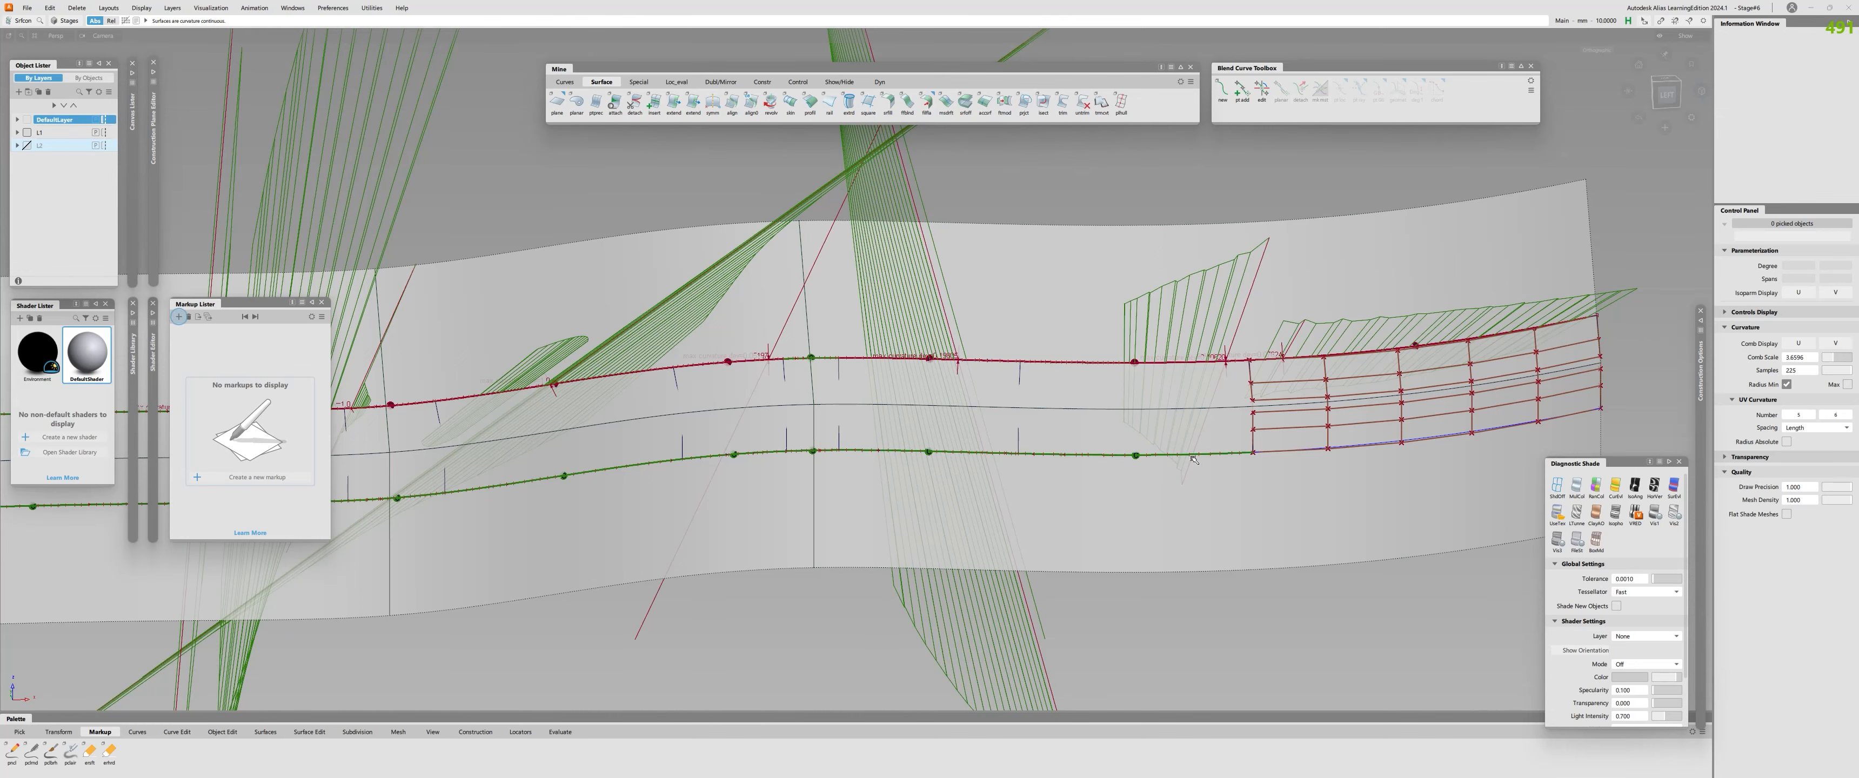
{"action": "right_click_drag", "start_coordinate": [1194, 460], "coordinate": [1229, 458], "text": "alt+shift"}
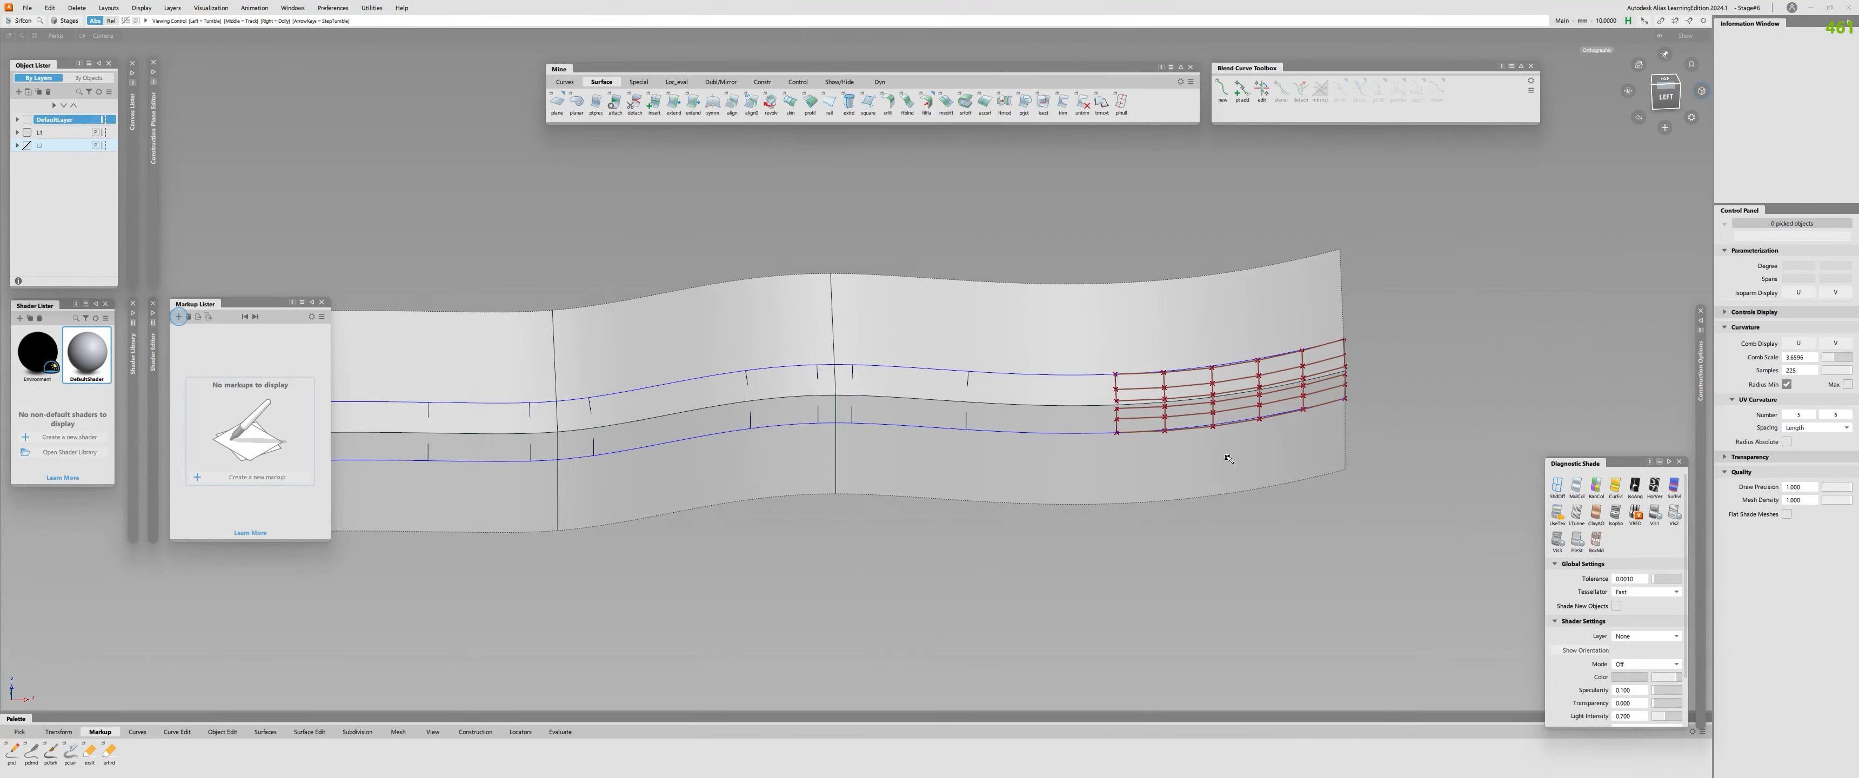
Align the end fillet piece to the profile surfaces along both its upper and lower edges, then check the continuity of both edges.
{"action": "middle_click_drag", "start_coordinate": [1228, 458], "coordinate": [1419, 408], "text": "alt+shift"}
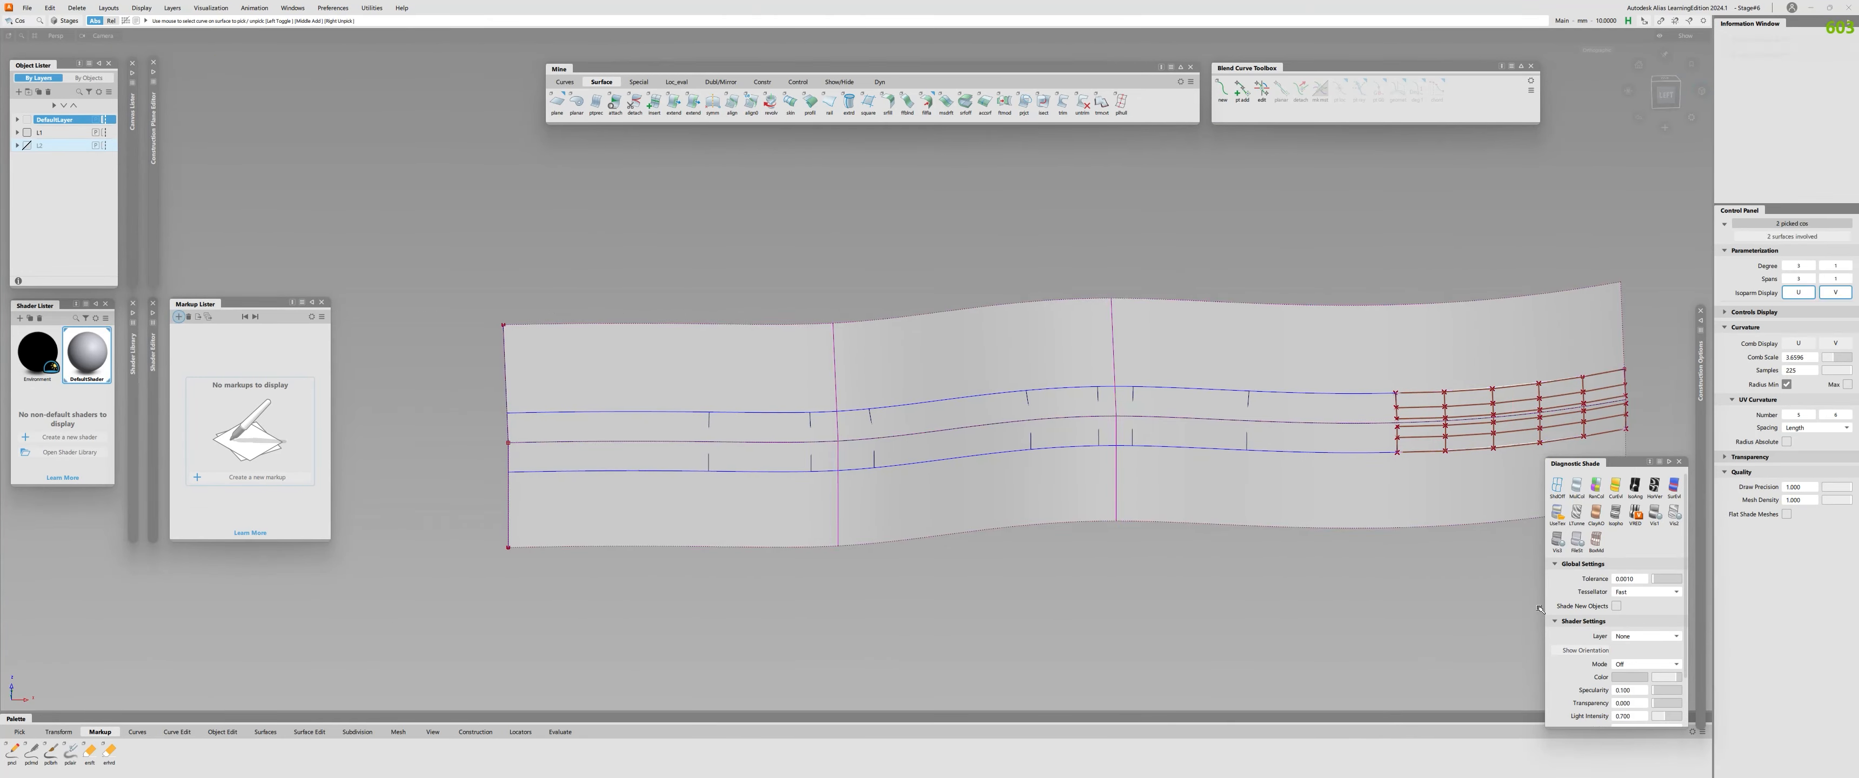
{"action": "left_click_drag", "start_coordinate": [1508, 469], "coordinate": [1541, 614], "text": "ctrl+shift"}
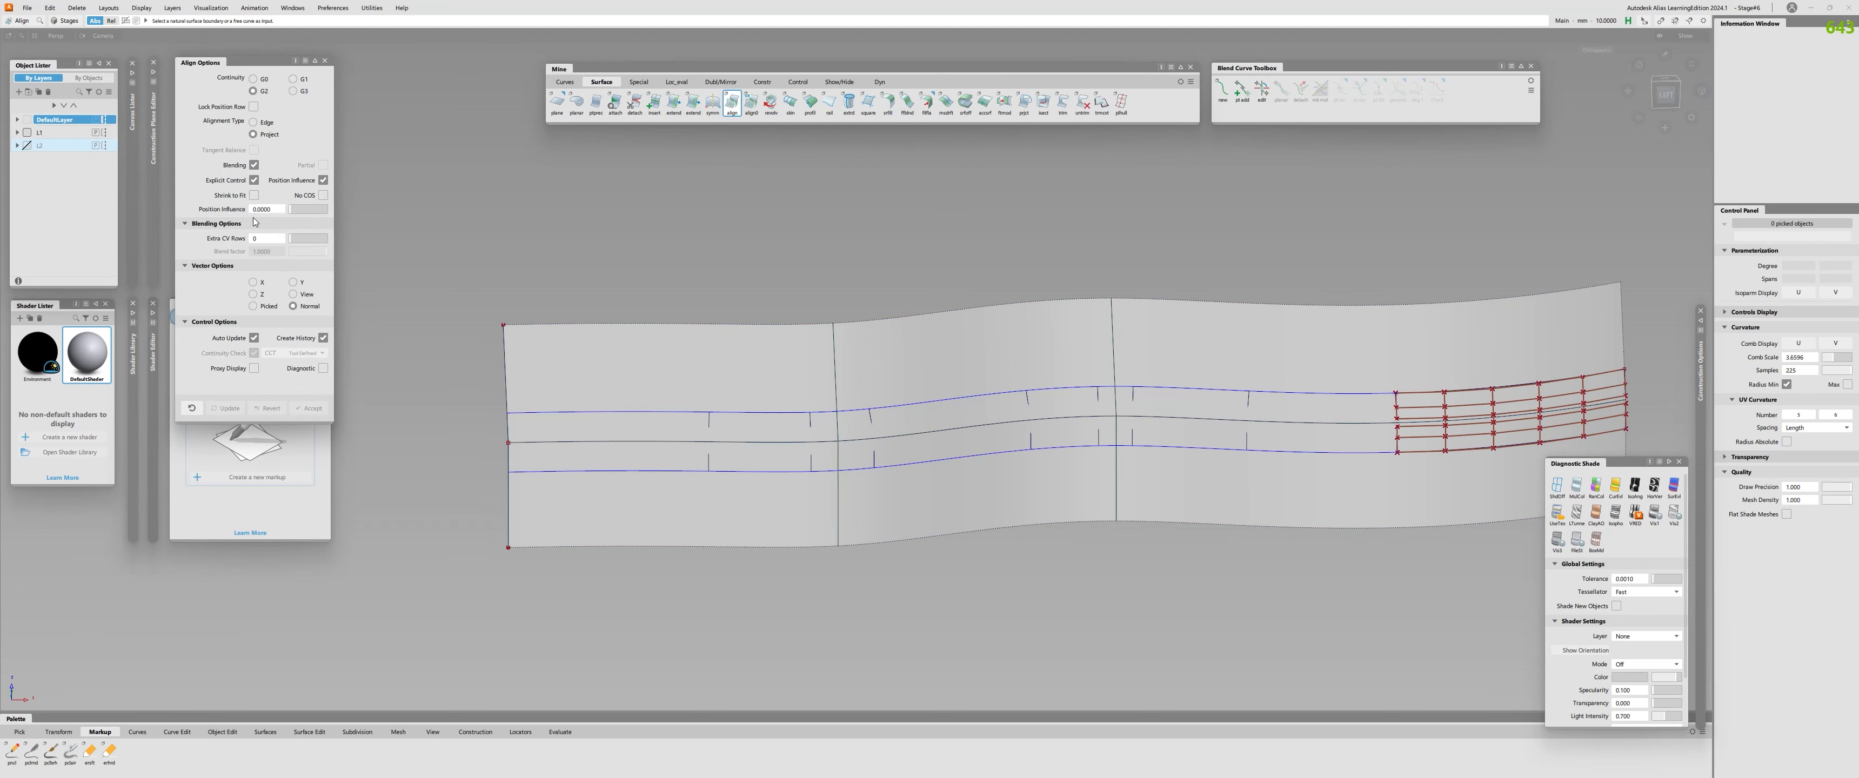
{"action": "left_click", "coordinate": [1605, 384]}
{"action": "middle_click_drag", "start_coordinate": [1606, 385], "coordinate": [1318, 390], "text": "alt+shift"}
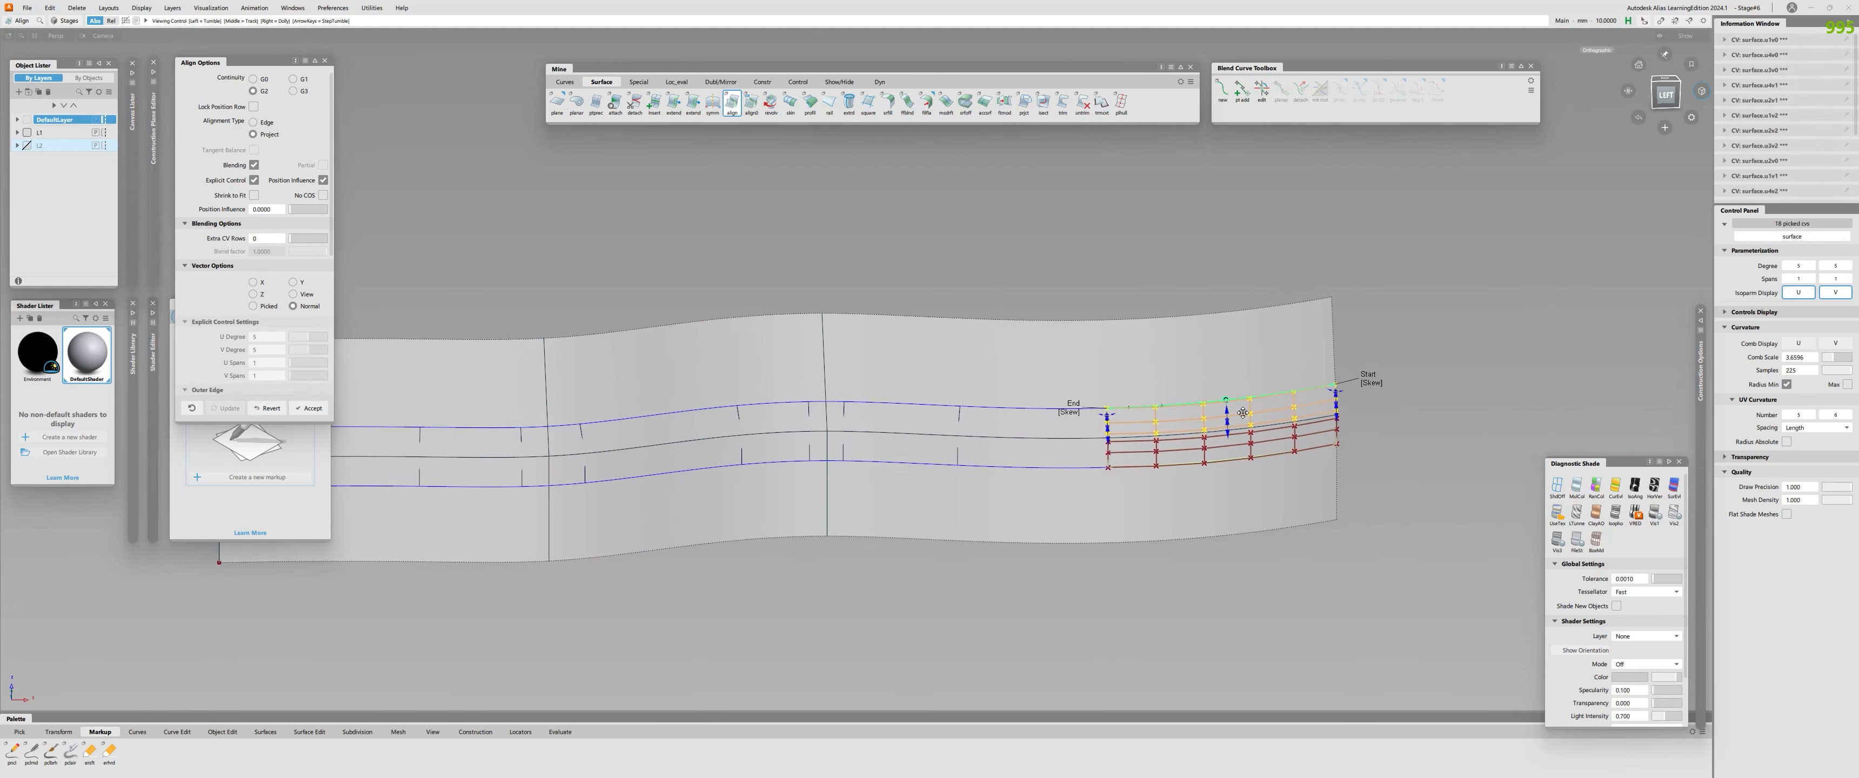
{"action": "key", "text": "space"}
{"action": "left_click", "coordinate": [1255, 462]}
{"action": "left_click", "coordinate": [1257, 476]}
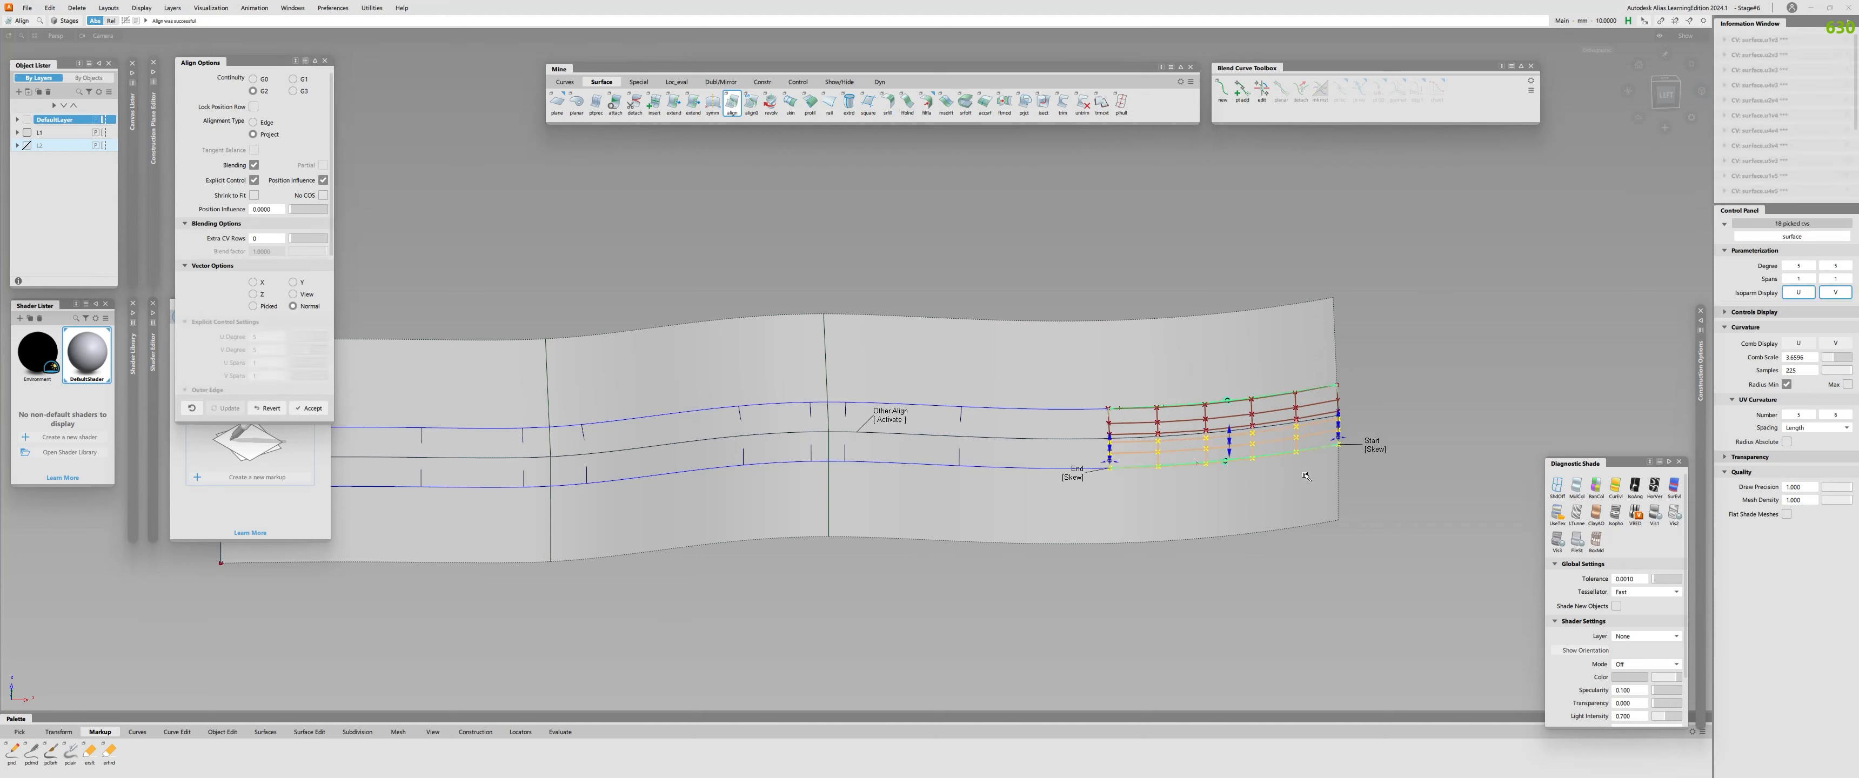
{"action": "key", "text": "space"}
{"action": "left_click_drag", "start_coordinate": [1257, 480], "coordinate": [1126, 462], "text": "ctrl+shift"}
Check the continuity of the second fillet piece from the end along its upper edge, then clear the continuity displays.
{"action": "left_click", "coordinate": [1065, 409]}
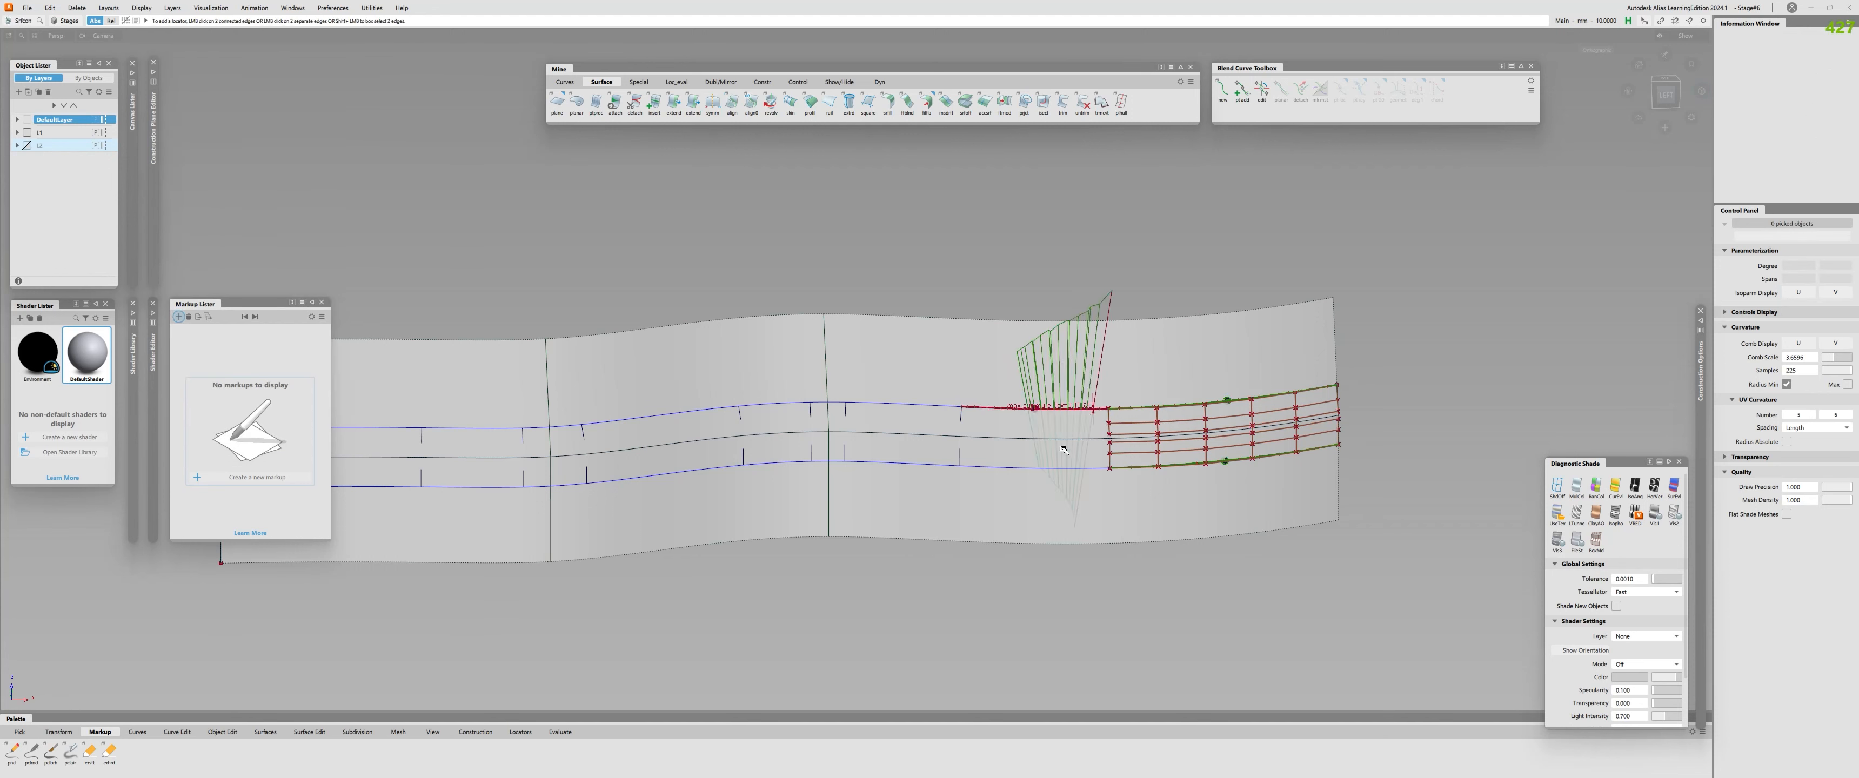
{"action": "key", "text": "ctrl+z"}
{"action": "left_click", "coordinate": [1036, 439]}
{"action": "left_click_drag", "start_coordinate": [1029, 394], "coordinate": [941, 378], "text": "ctrl+shift"}
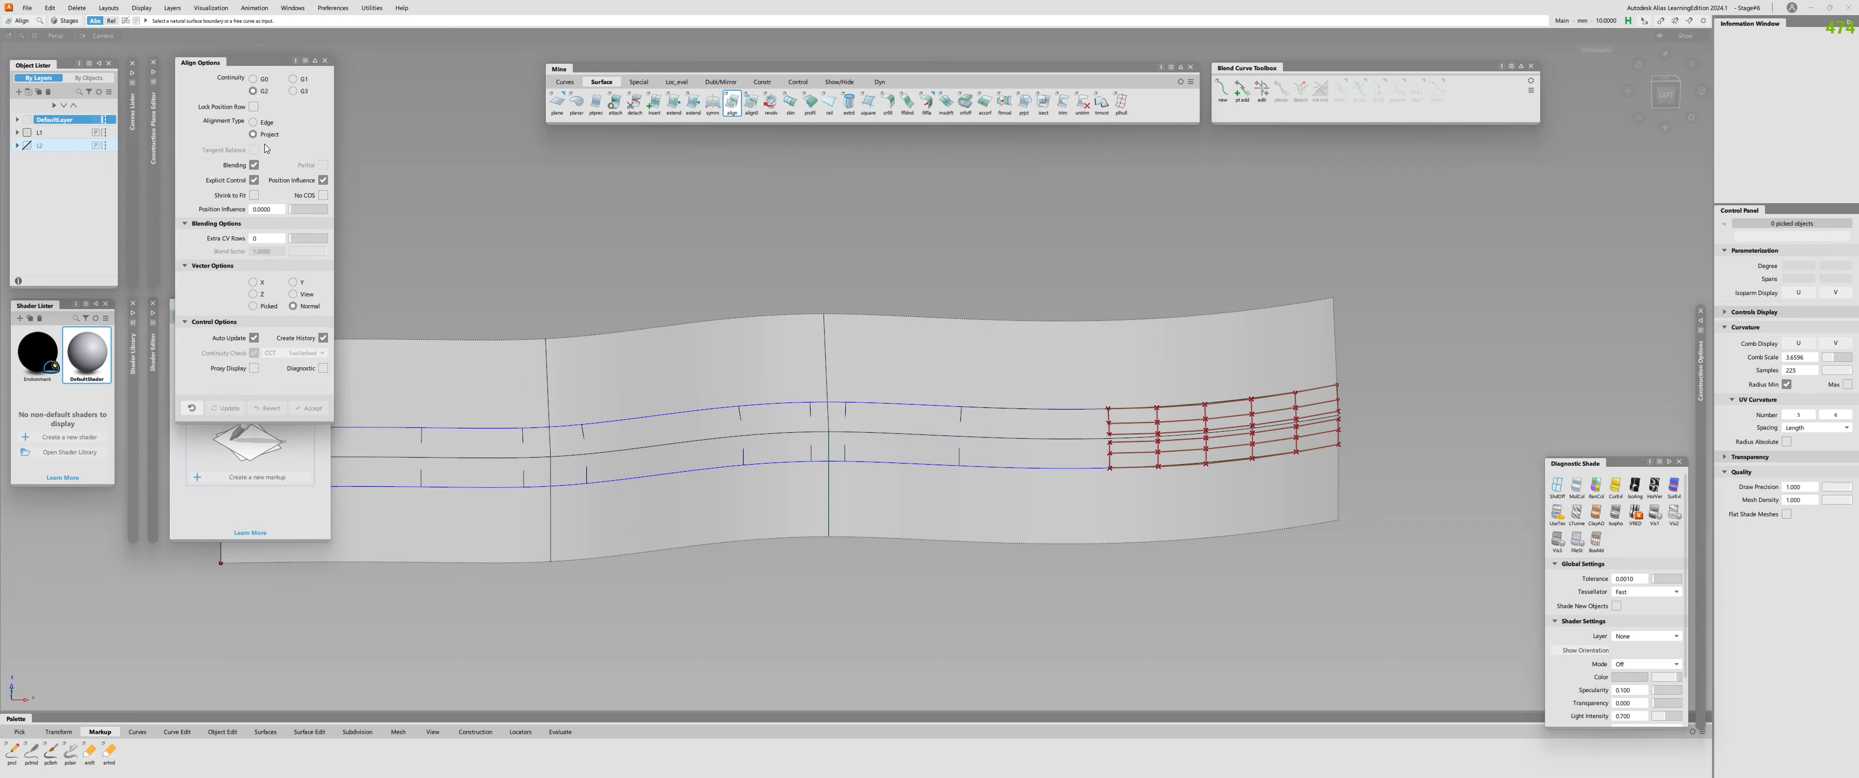
Align the second fillet piece to the upper profile surface, check that edge and reopen the alignment for editing.
{"action": "left_click", "coordinate": [1022, 409]}
{"action": "left_click", "coordinate": [1024, 395]}
{"action": "key", "text": "space"}
{"action": "left_click_drag", "start_coordinate": [1028, 396], "coordinate": [1054, 417], "text": "ctrl+shift"}
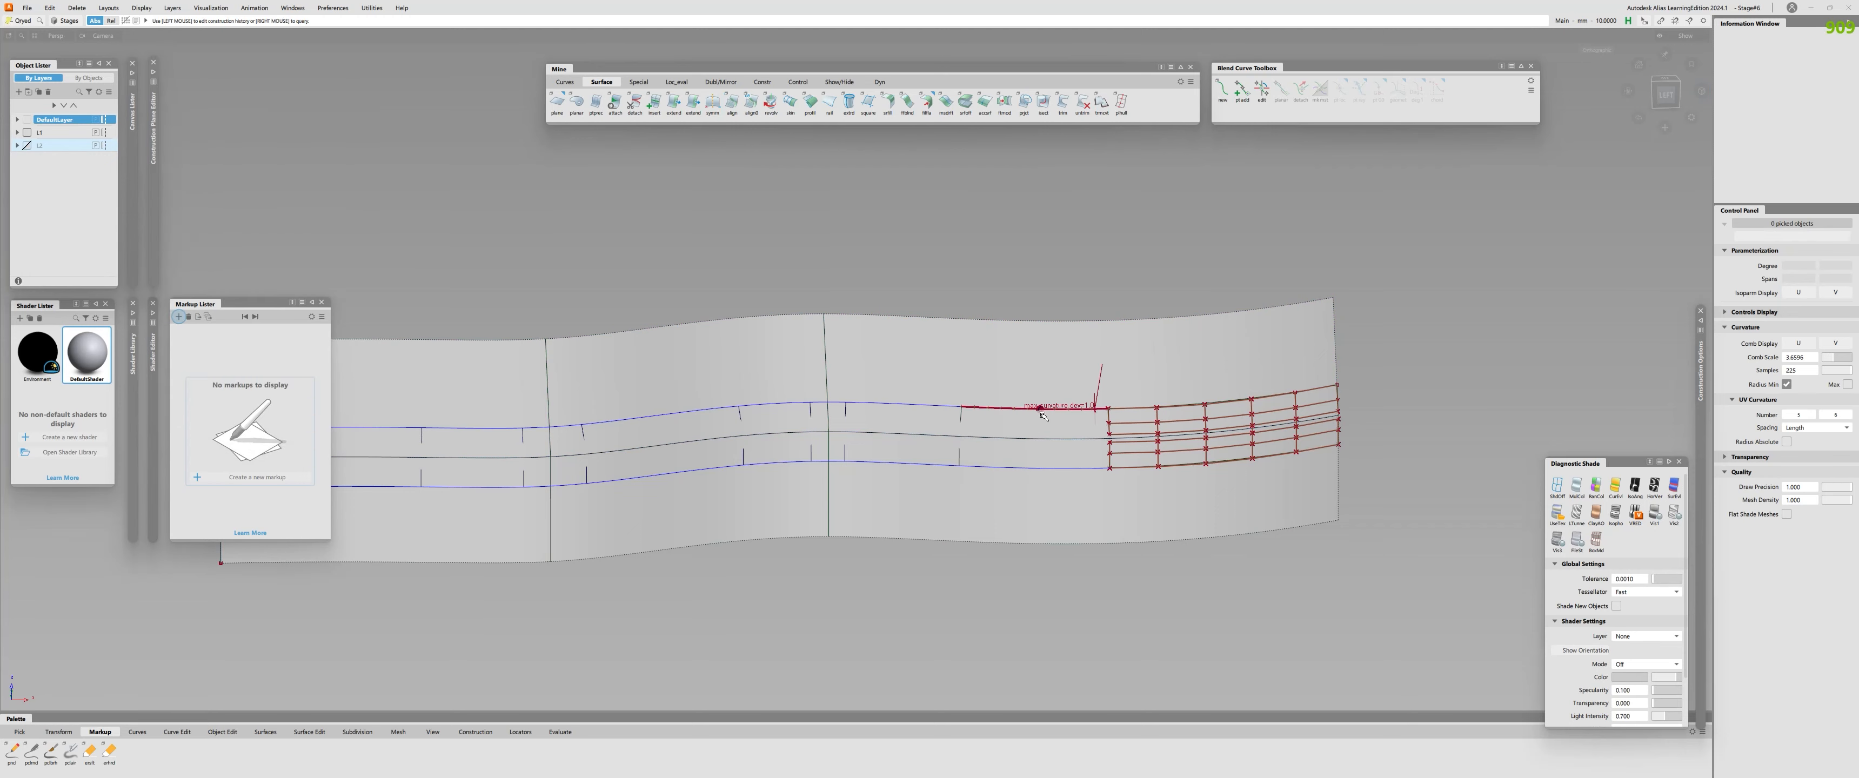
{"action": "left_click", "coordinate": [1059, 415]}
{"action": "right_click_drag", "start_coordinate": [1059, 417], "coordinate": [1107, 391], "text": "alt+shift"}
{"action": "middle_click_drag", "start_coordinate": [1107, 391], "coordinate": [250, 495], "text": "alt+shift"}
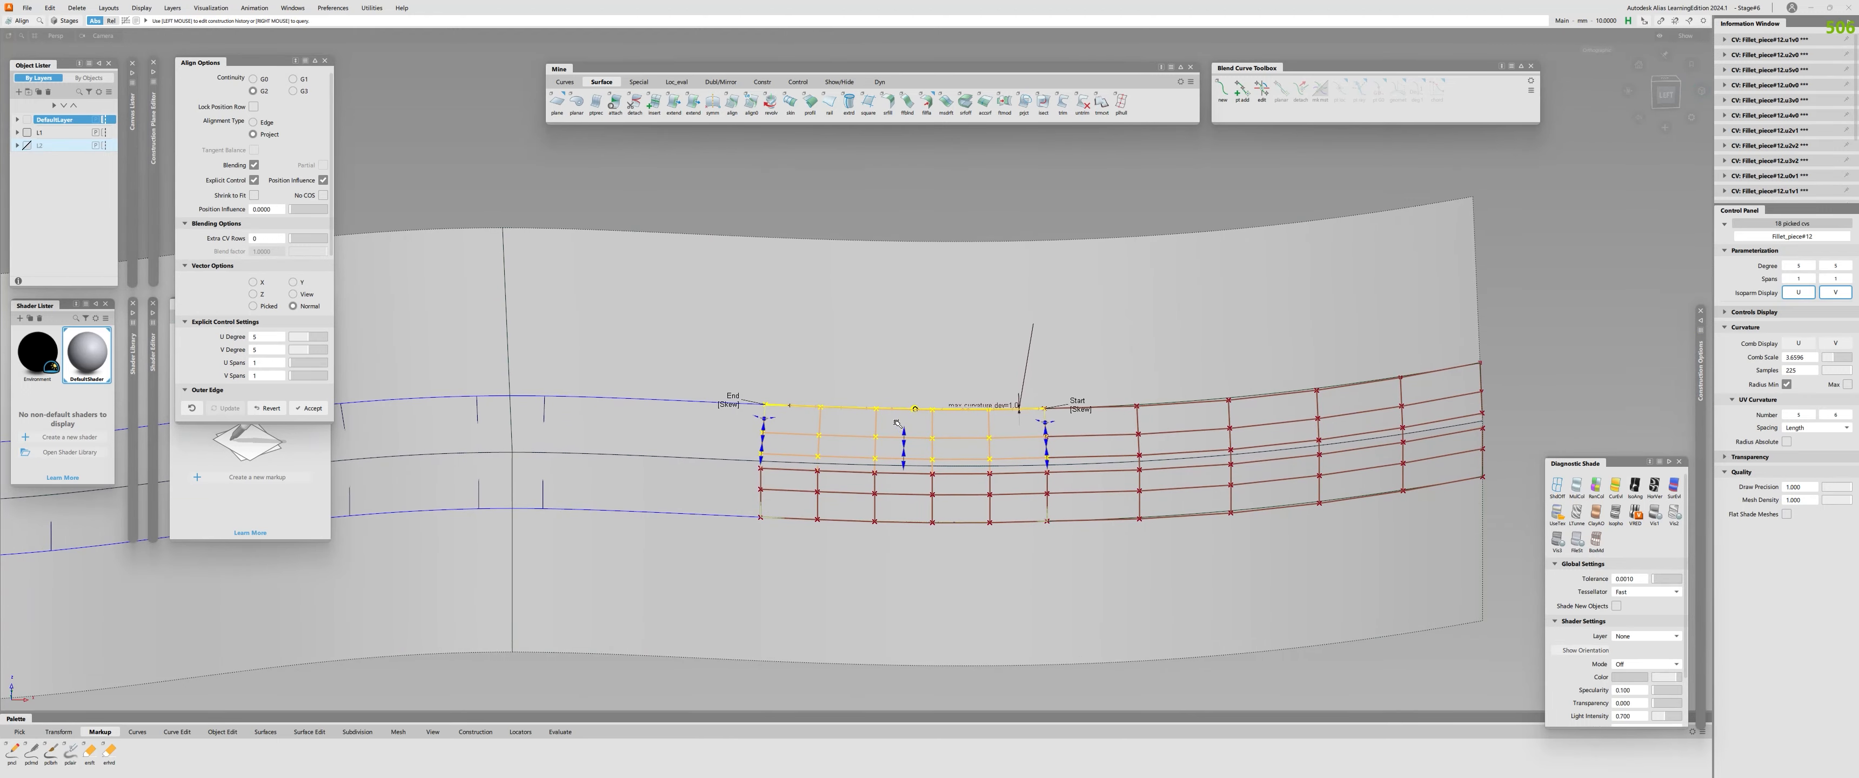
Set the second fillet piece's alignment to U degree 6 and check its continuity with the end piece and both profile surfaces.
{"action": "key", "text": "space"}
{"action": "left_click", "coordinate": [1048, 478]}
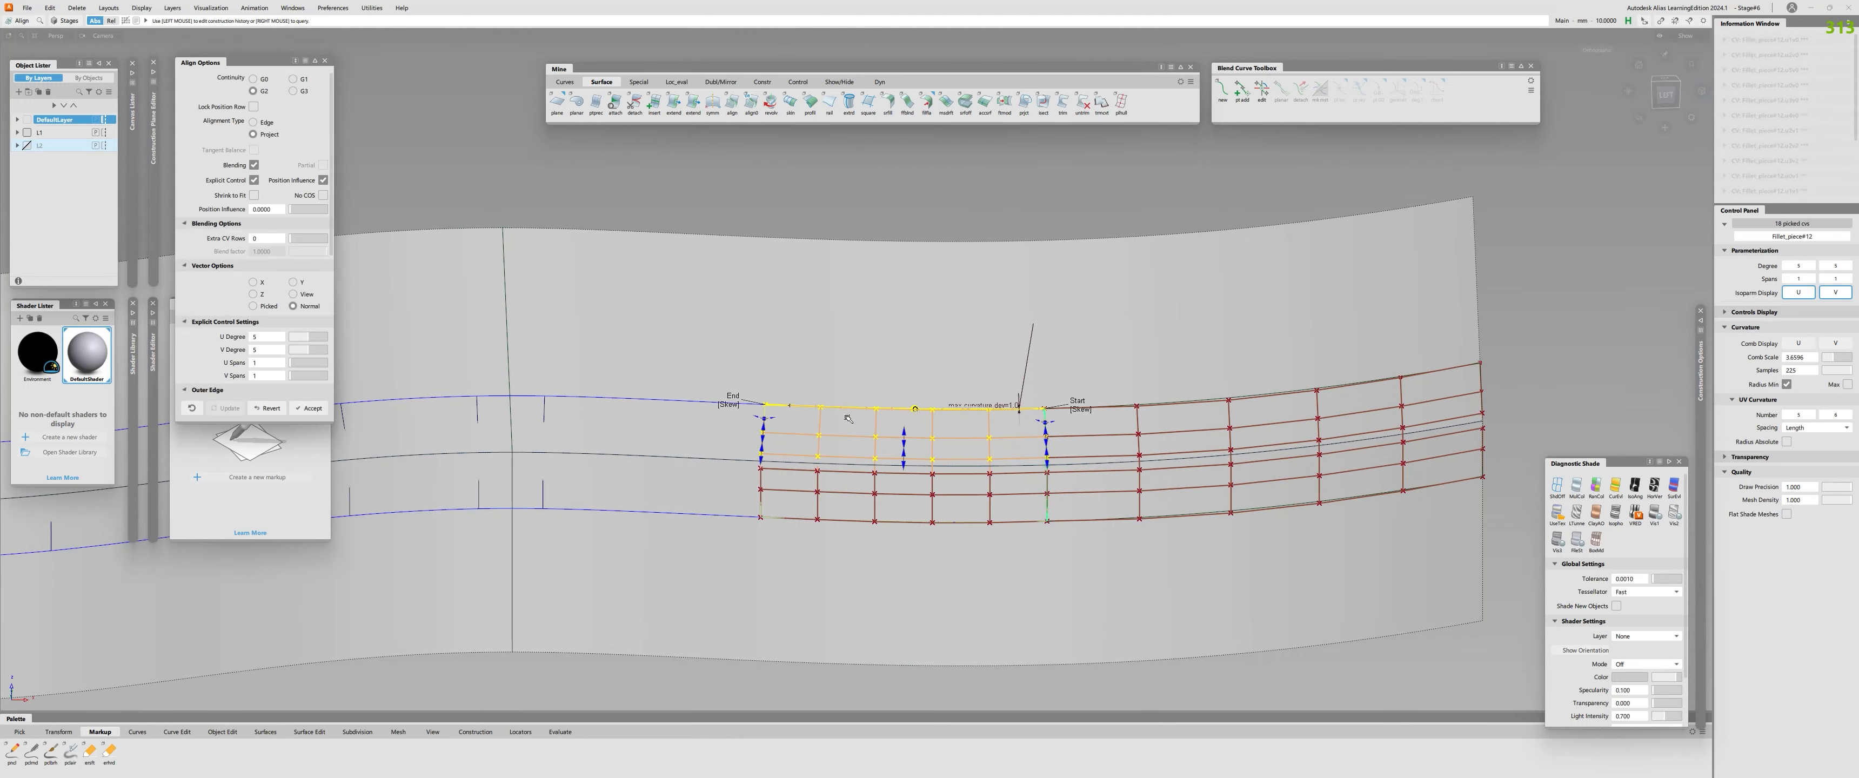
{"action": "left_click_drag", "start_coordinate": [293, 211], "coordinate": [306, 212]}
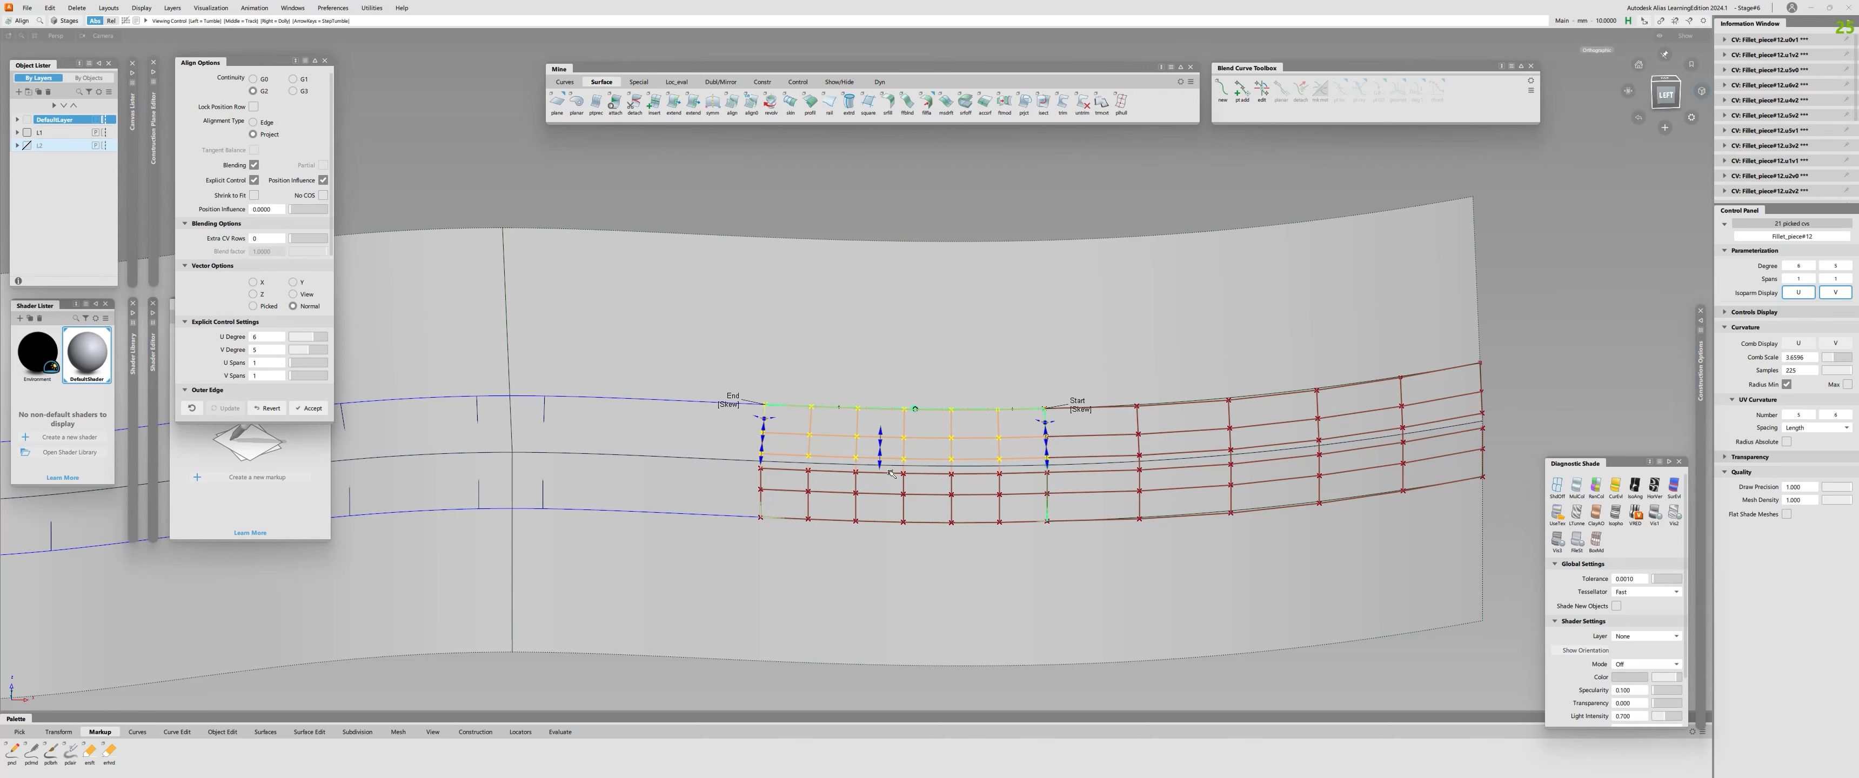
{"action": "left_click_drag", "start_coordinate": [924, 408], "coordinate": [942, 456], "text": "alt+shift"}
{"action": "key", "text": "ctrl+shift+c"}
{"action": "left_click", "coordinate": [931, 433]}
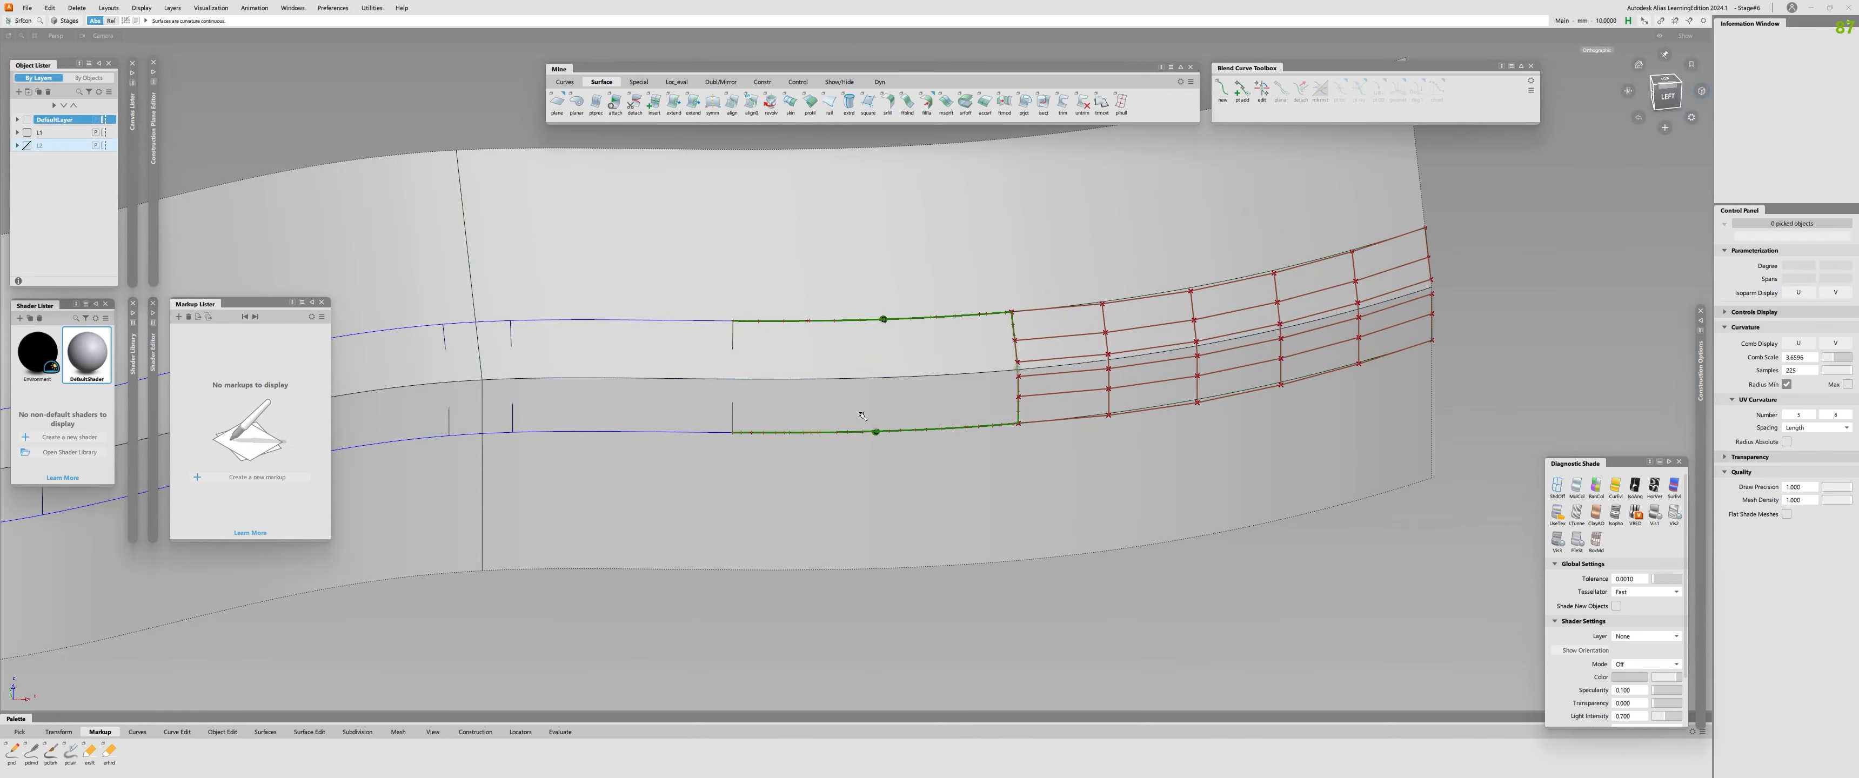
Check the continuity of the third fillet piece along the upper profile surface.
{"action": "right_click_drag", "start_coordinate": [863, 412], "coordinate": [716, 344], "text": "alt+shift"}
{"action": "middle_click_drag", "start_coordinate": [716, 343], "coordinate": [914, 416], "text": "alt+shift"}
{"action": "left_click", "coordinate": [907, 412]}
{"action": "mouse_move", "coordinate": [909, 393]}
{"action": "right_mouse_down", "text": "alt+shift"}
{"action": "mouse_move", "coordinate": [970, 390]}
{"action": "mouse_move", "coordinate": [931, 405]}
{"action": "right_mouse_up", "text": "alt+shift"}
{"action": "middle_click_drag", "start_coordinate": [931, 406], "coordinate": [820, 409], "text": "alt+shift"}
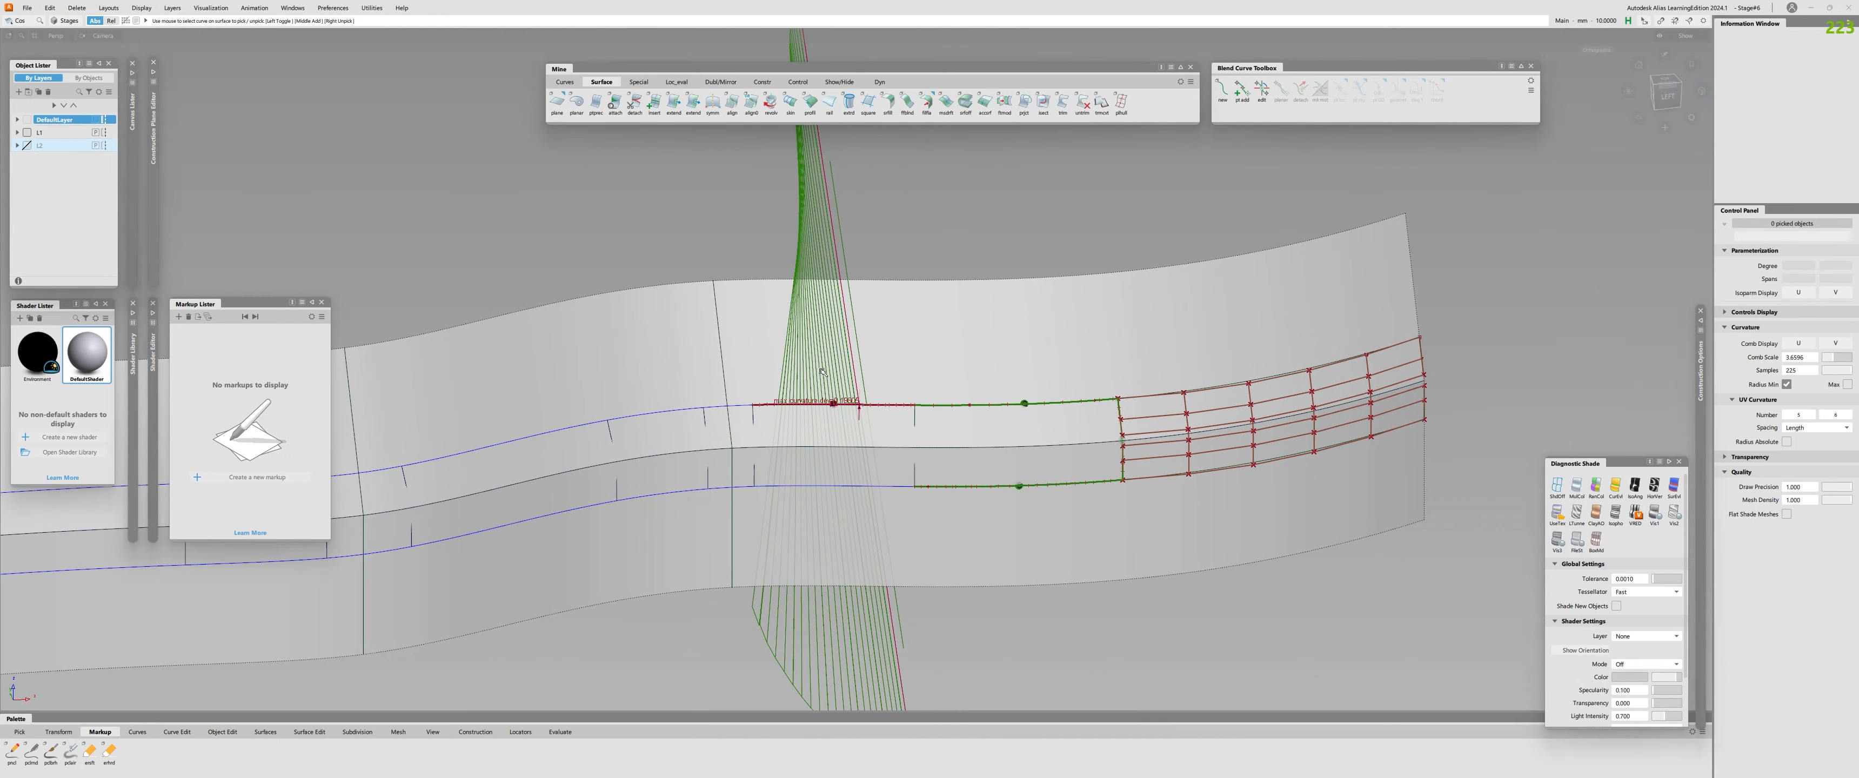
Align the third fillet piece's upper edge to the profile surface and check its upper, lower and shared edges for continuity.
{"action": "double_click", "coordinate": [732, 101]}
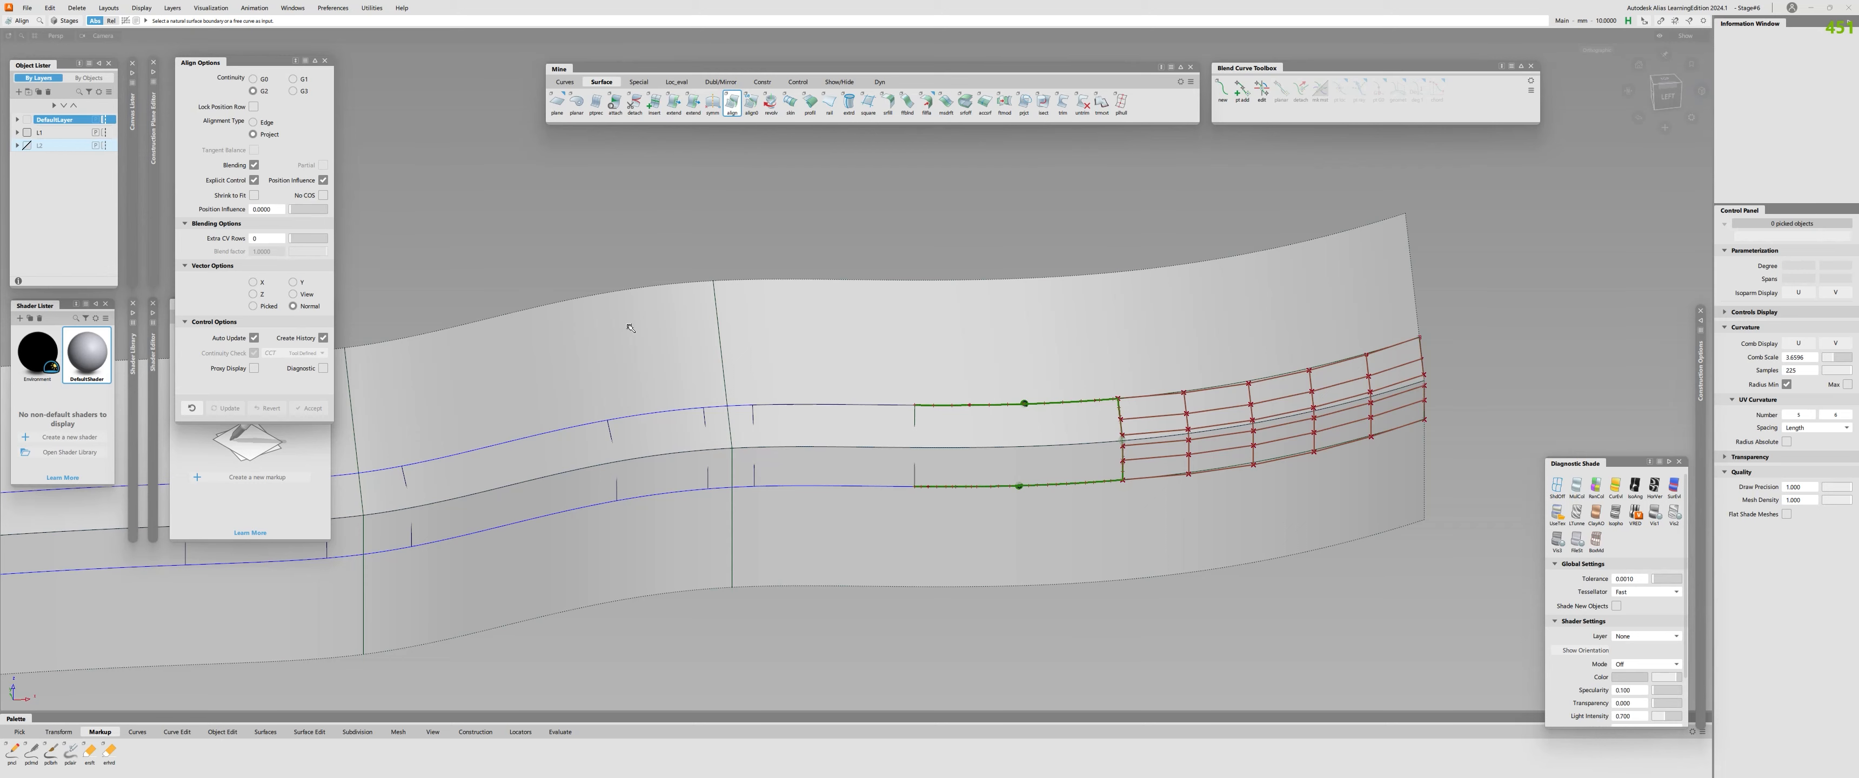
{"action": "left_click", "coordinate": [852, 408]}
{"action": "left_click", "coordinate": [834, 371]}
{"action": "right_click_drag", "start_coordinate": [794, 419], "coordinate": [862, 424], "text": "alt+shift"}
{"action": "key", "text": "ctrl+shift+c"}
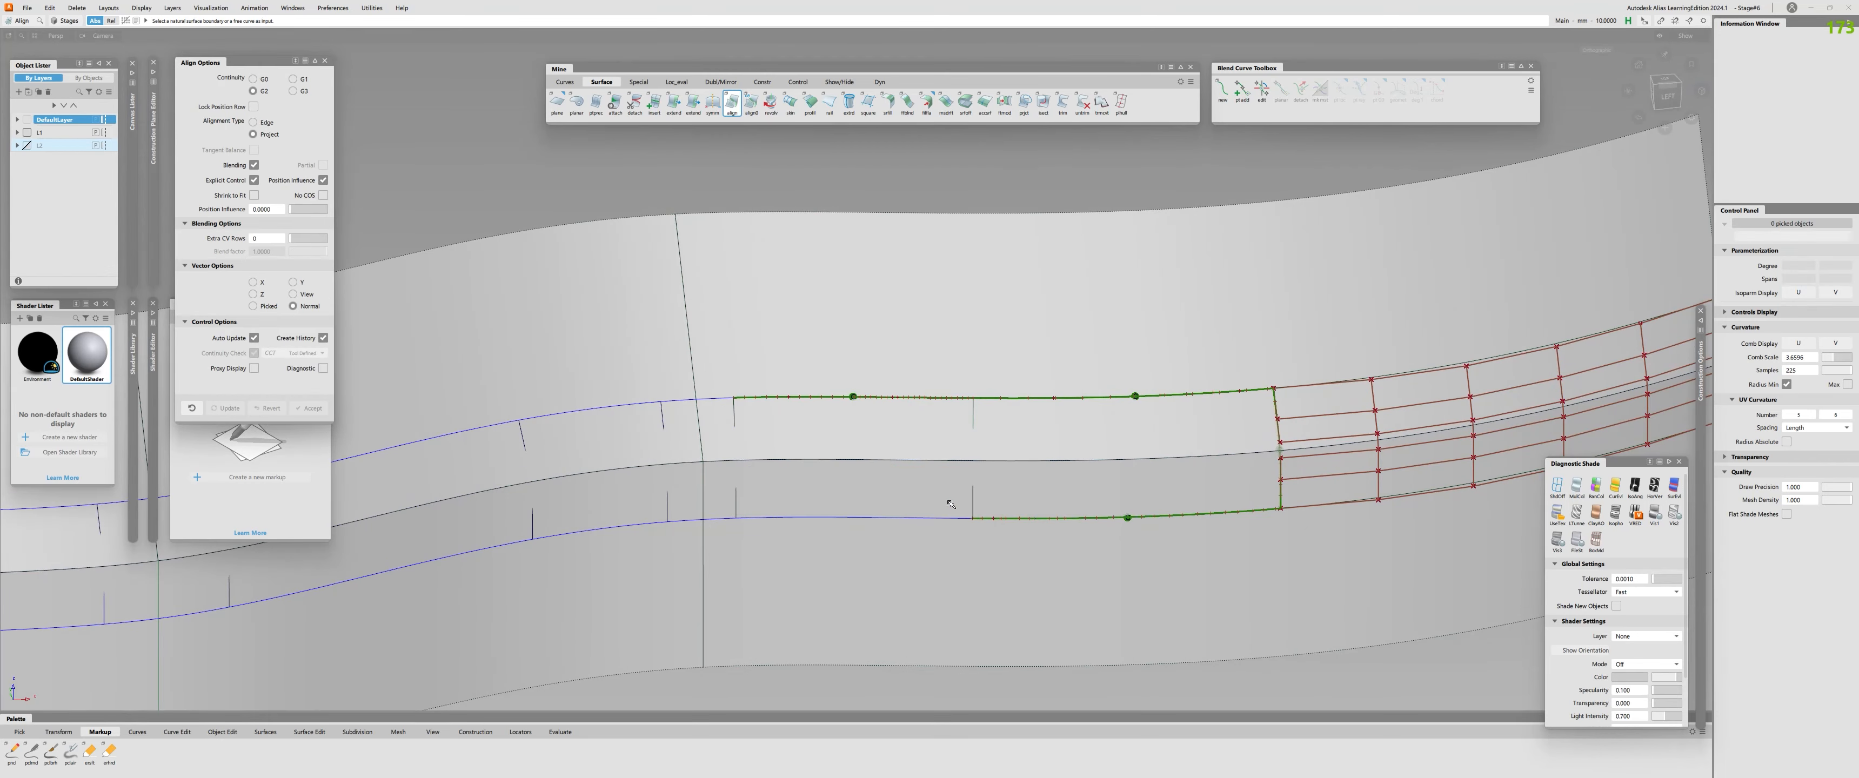
{"action": "left_click", "coordinate": [973, 498]}
{"action": "middle_click_drag", "start_coordinate": [793, 409], "coordinate": [1183, 428], "text": "alt+shift"}
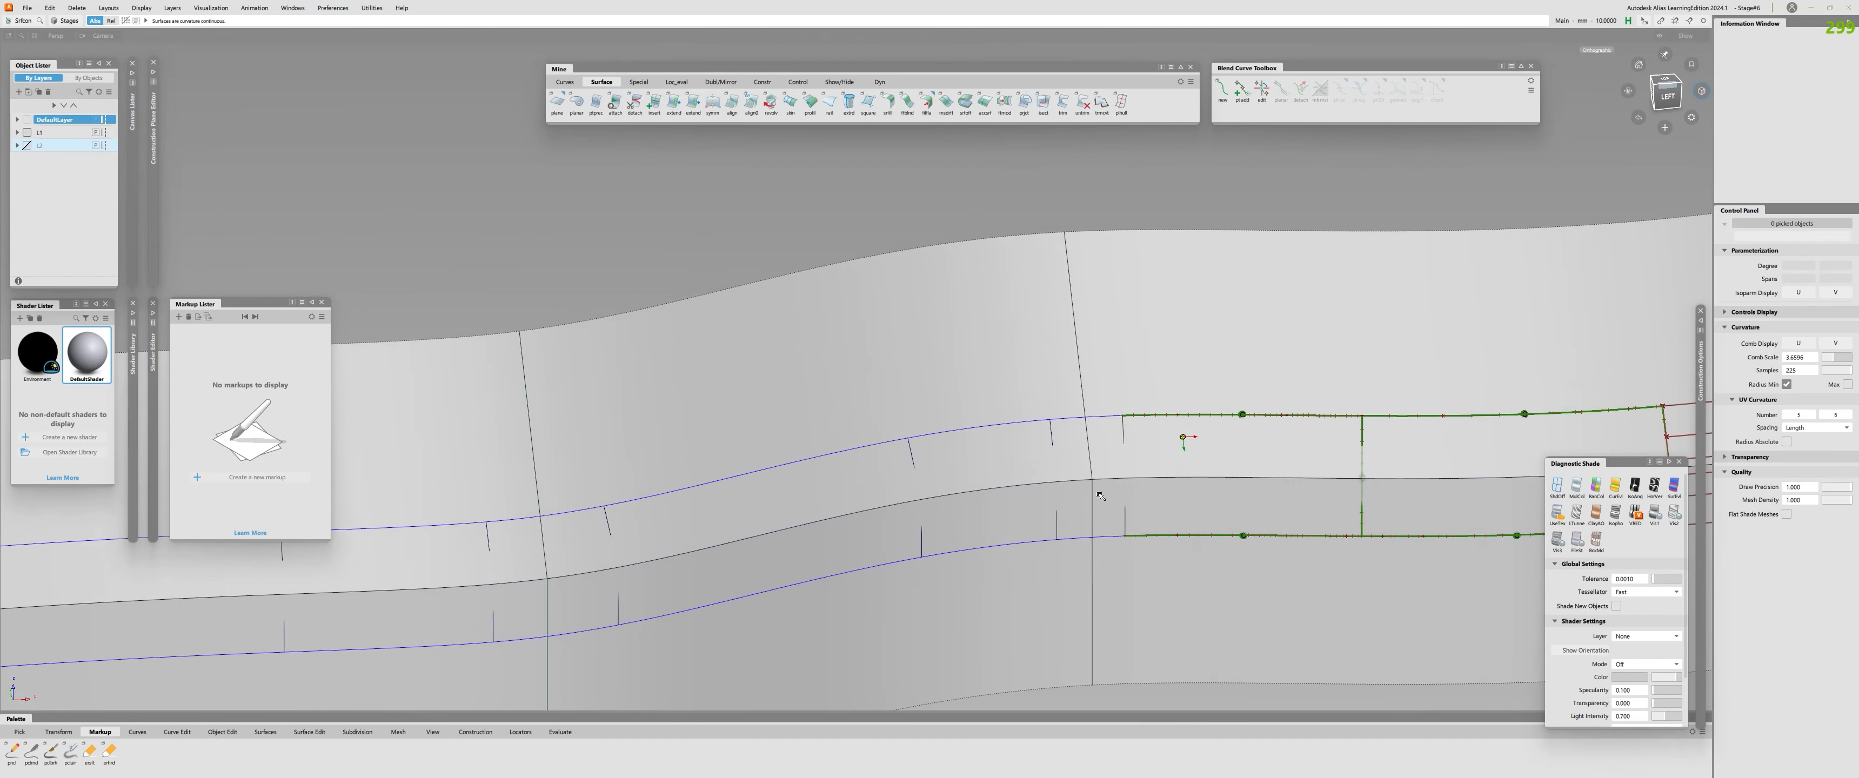
Check the continuity of the short fourth fillet piece along its upper and lower edges.
{"action": "left_click", "coordinate": [1091, 538]}
{"action": "right_click_drag", "start_coordinate": [1187, 439], "coordinate": [1108, 541], "text": "alt+shift"}
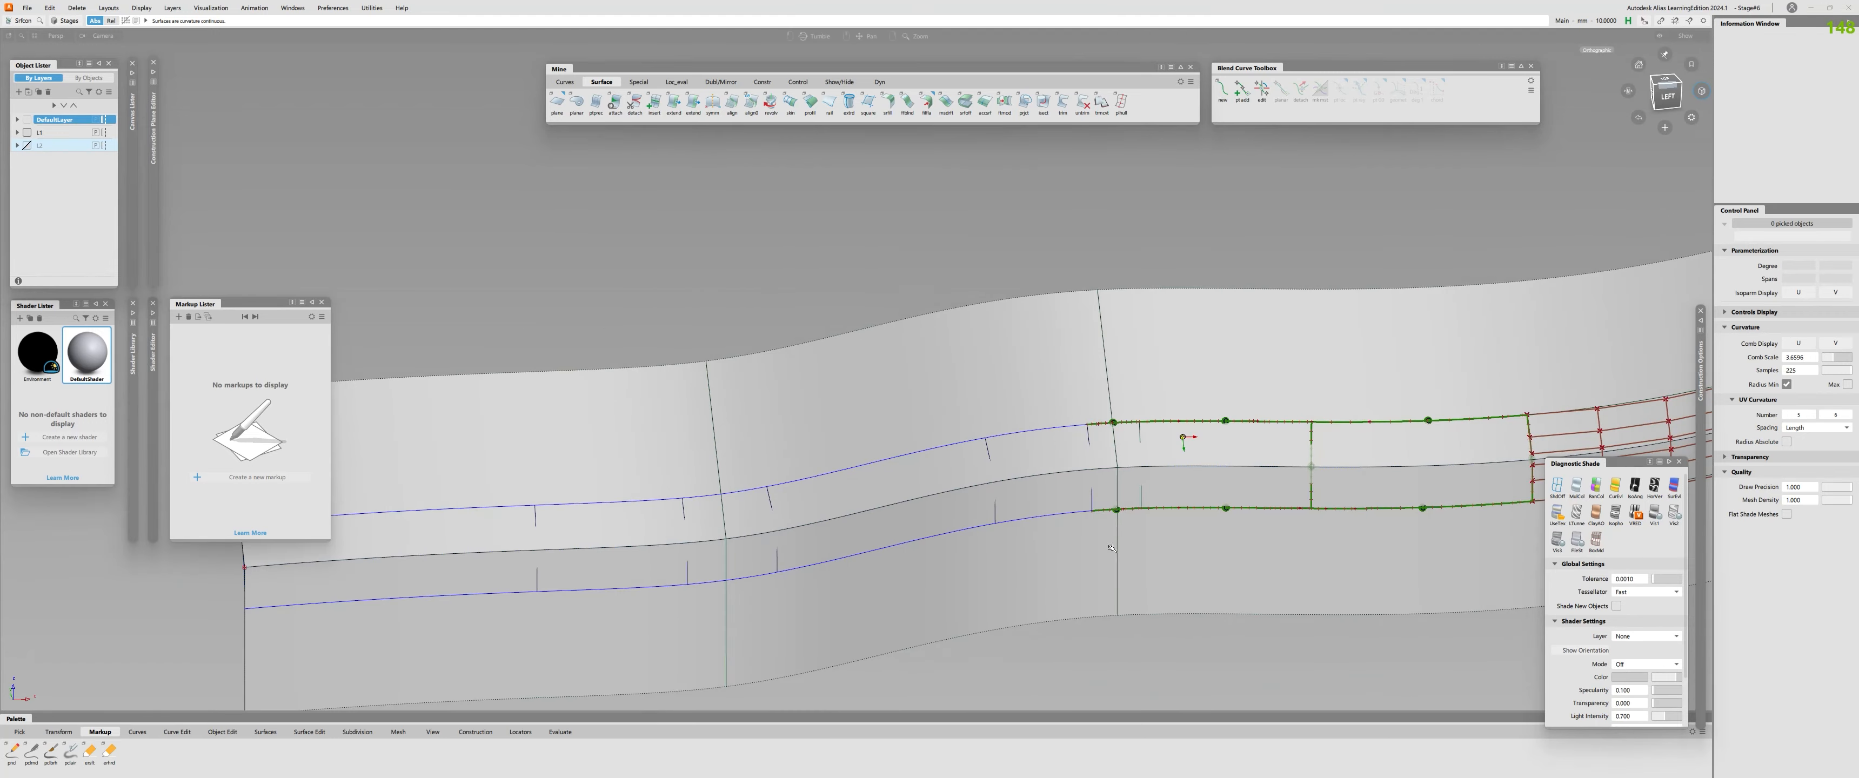
{"action": "middle_click_drag", "start_coordinate": [1054, 481], "coordinate": [699, 474], "text": "alt+shift"}
{"action": "left_click_drag", "start_coordinate": [809, 477], "coordinate": [1041, 503], "text": "alt+shift"}
{"action": "left_click_drag", "start_coordinate": [1089, 415], "coordinate": [1117, 424], "text": "alt+shift"}
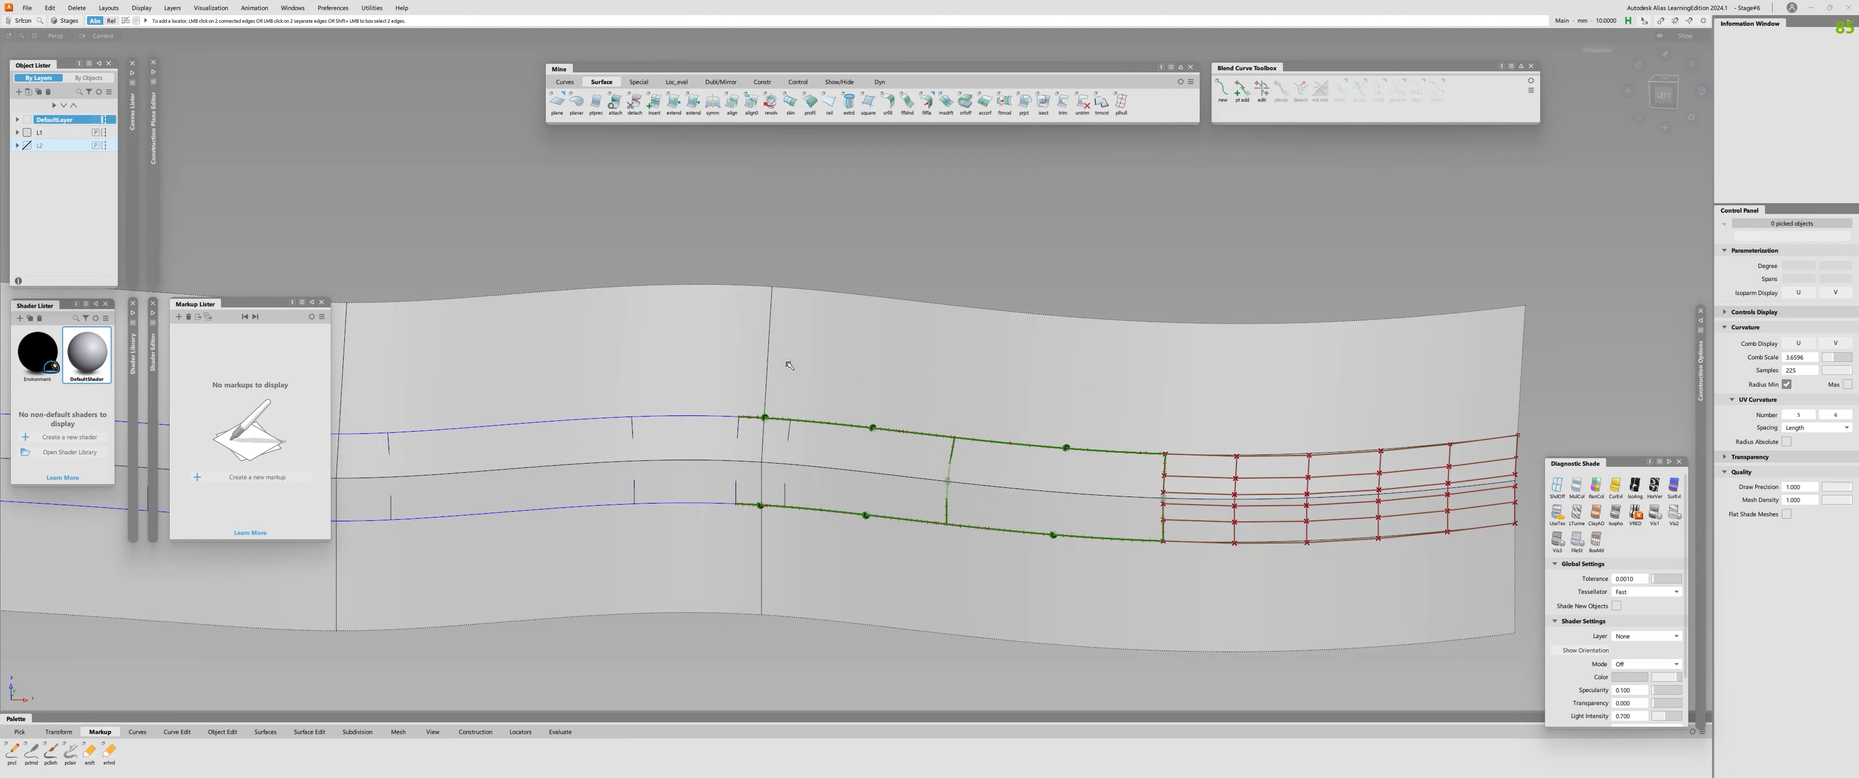
{"action": "left_click_drag", "start_coordinate": [622, 527], "coordinate": [779, 507], "text": "alt+shift"}
{"action": "middle_click_drag", "start_coordinate": [781, 506], "coordinate": [1174, 530], "text": "alt+shift"}
{"action": "right_click_drag", "start_coordinate": [1174, 529], "coordinate": [1030, 521], "text": "alt+shift"}
{"action": "middle_click_drag", "start_coordinate": [1029, 521], "coordinate": [990, 473], "text": "alt+shift"}
{"action": "right_click_drag", "start_coordinate": [990, 473], "coordinate": [1064, 466], "text": "alt+shift"}
Check the seams on both sides of the short fillet piece and the fifth piece's upper and lower edges for continuity.
{"action": "left_click", "coordinate": [1081, 412]}
{"action": "left_click", "coordinate": [1132, 408]}
{"action": "left_click", "coordinate": [1010, 409]}
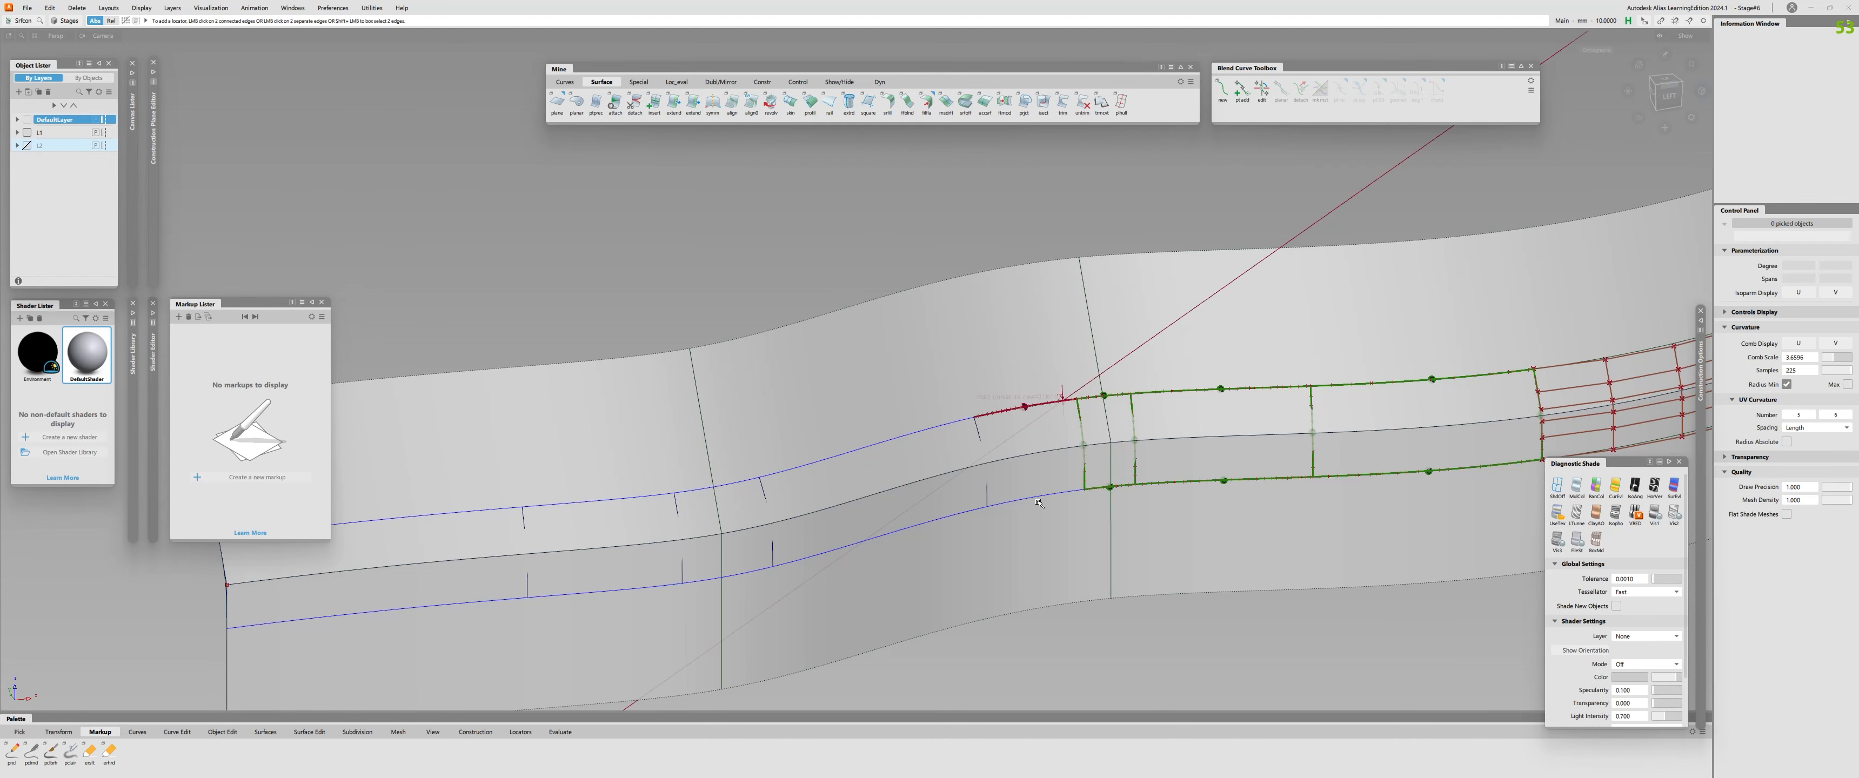
{"action": "left_click", "coordinate": [1039, 498]}
{"action": "right_click_drag", "start_coordinate": [1042, 525], "coordinate": [1086, 509], "text": "alt+shift"}
Delete the continuity display on the fifth fillet piece's upper edge and align that edge to the profile surface.
{"action": "left_click", "coordinate": [998, 398]}
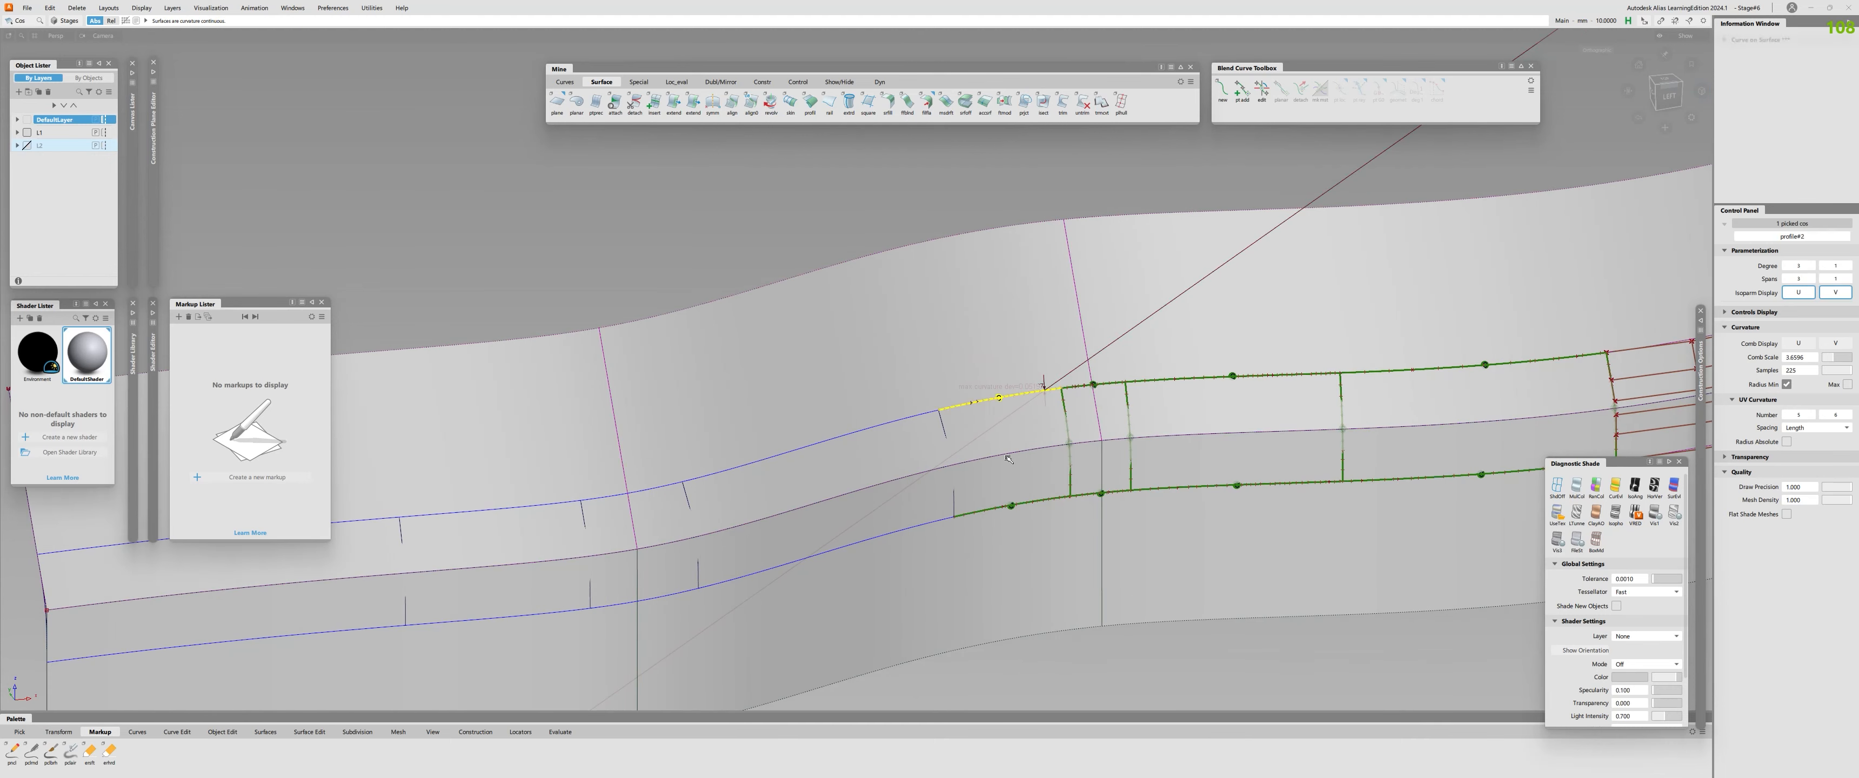
{"action": "key", "text": "Delete"}
{"action": "left_click", "coordinate": [990, 400]}
{"action": "left_click", "coordinate": [983, 352]}
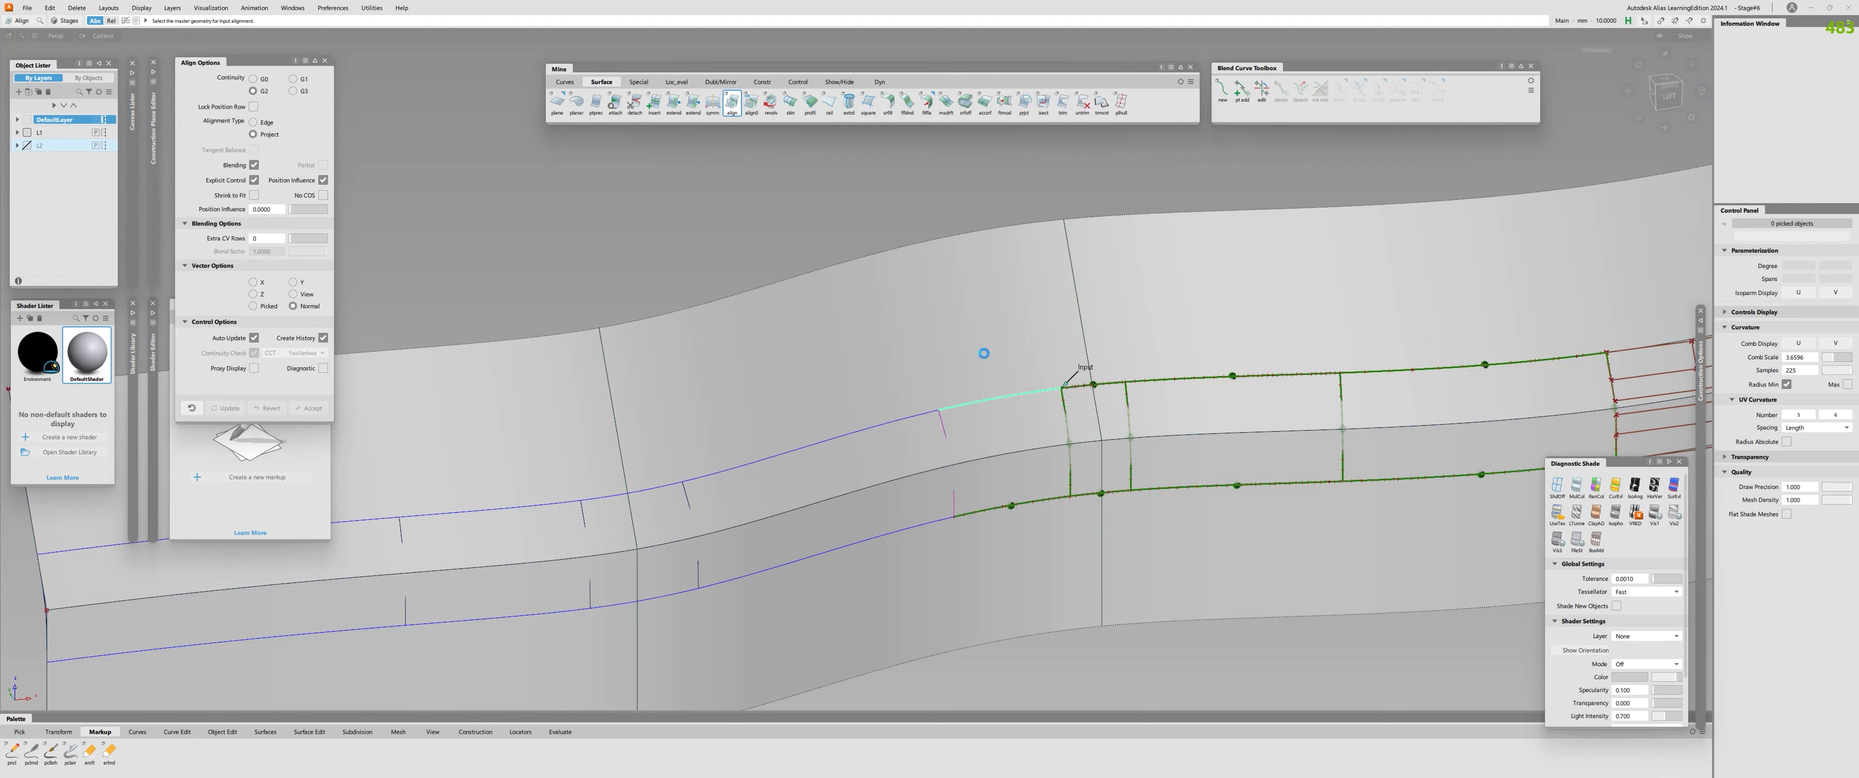
{"action": "middle_click_drag", "start_coordinate": [863, 455], "coordinate": [1256, 387], "text": "alt+shift"}
Check the continuity of the sixth fillet piece along its upper and lower edges.
{"action": "left_click", "coordinate": [1185, 383]}
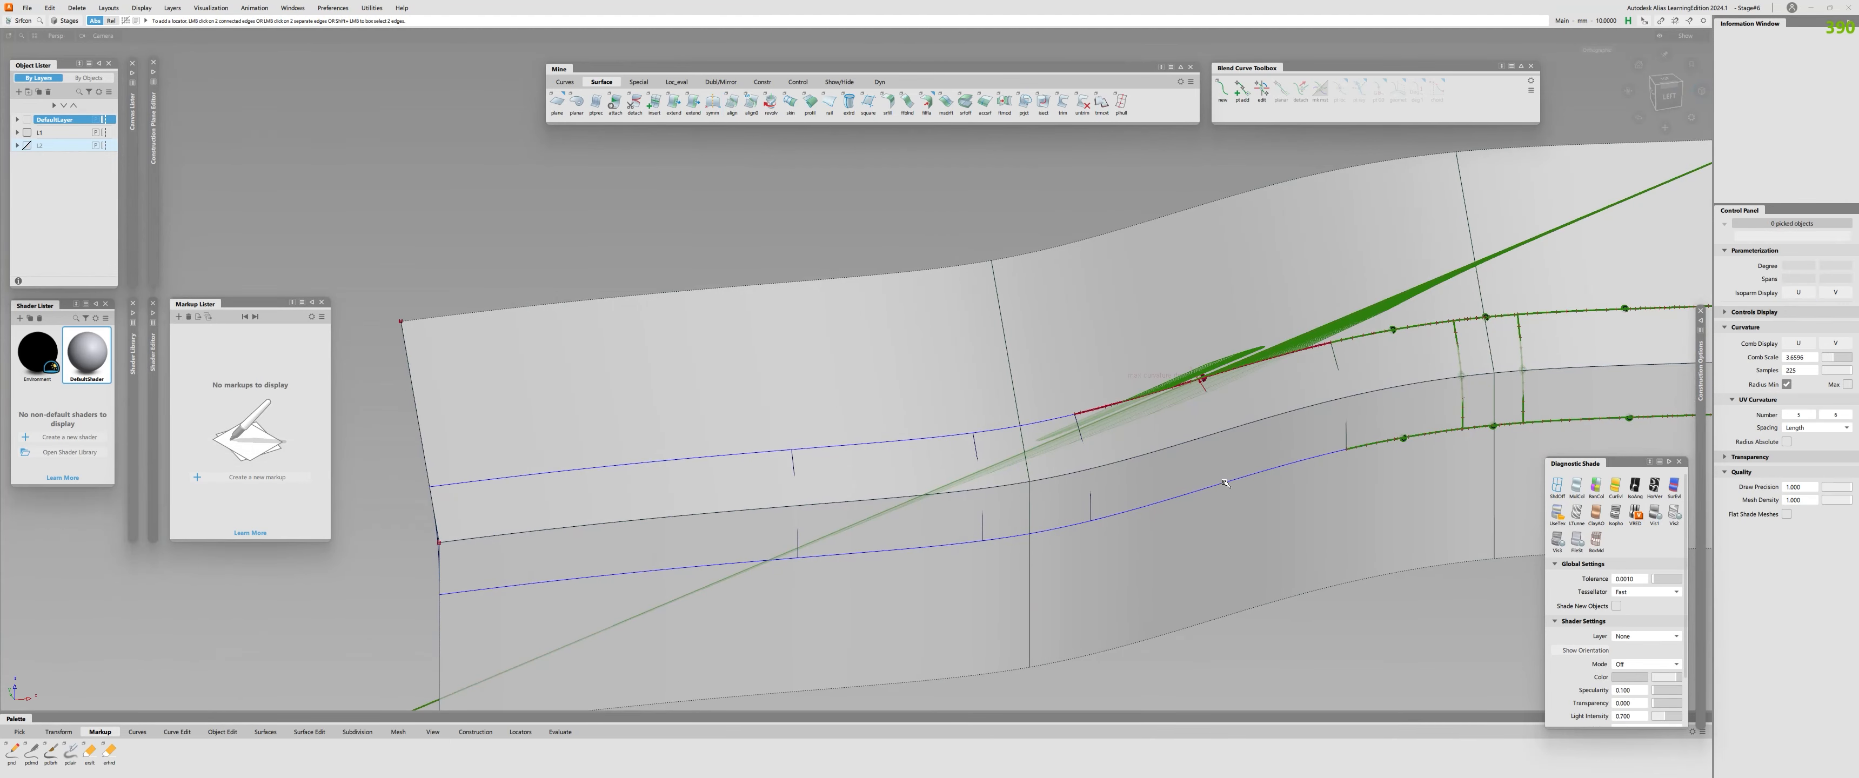
{"action": "left_click", "coordinate": [1187, 493]}
{"action": "left_click_drag", "start_coordinate": [1182, 469], "coordinate": [1164, 399], "text": "alt+shift"}
Delete the continuity display on the sixth fillet piece's upper edge and align that edge to the profile surface.
{"action": "left_click_drag", "start_coordinate": [1150, 314], "coordinate": [1210, 428]}
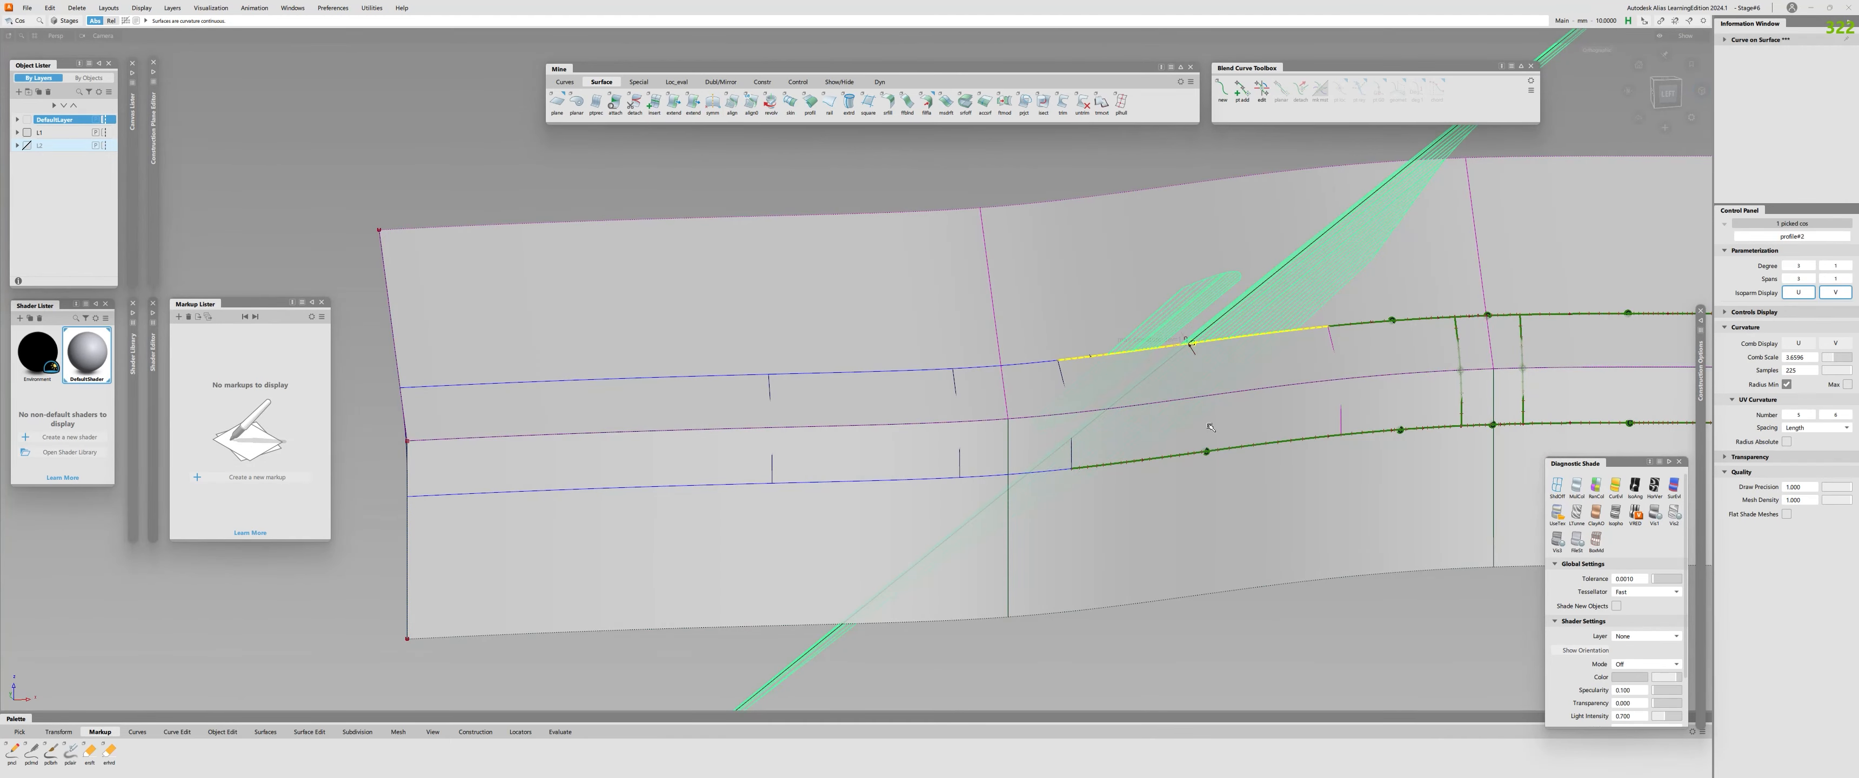
{"action": "key", "text": "Delete"}
{"action": "left_click", "coordinate": [1203, 341]}
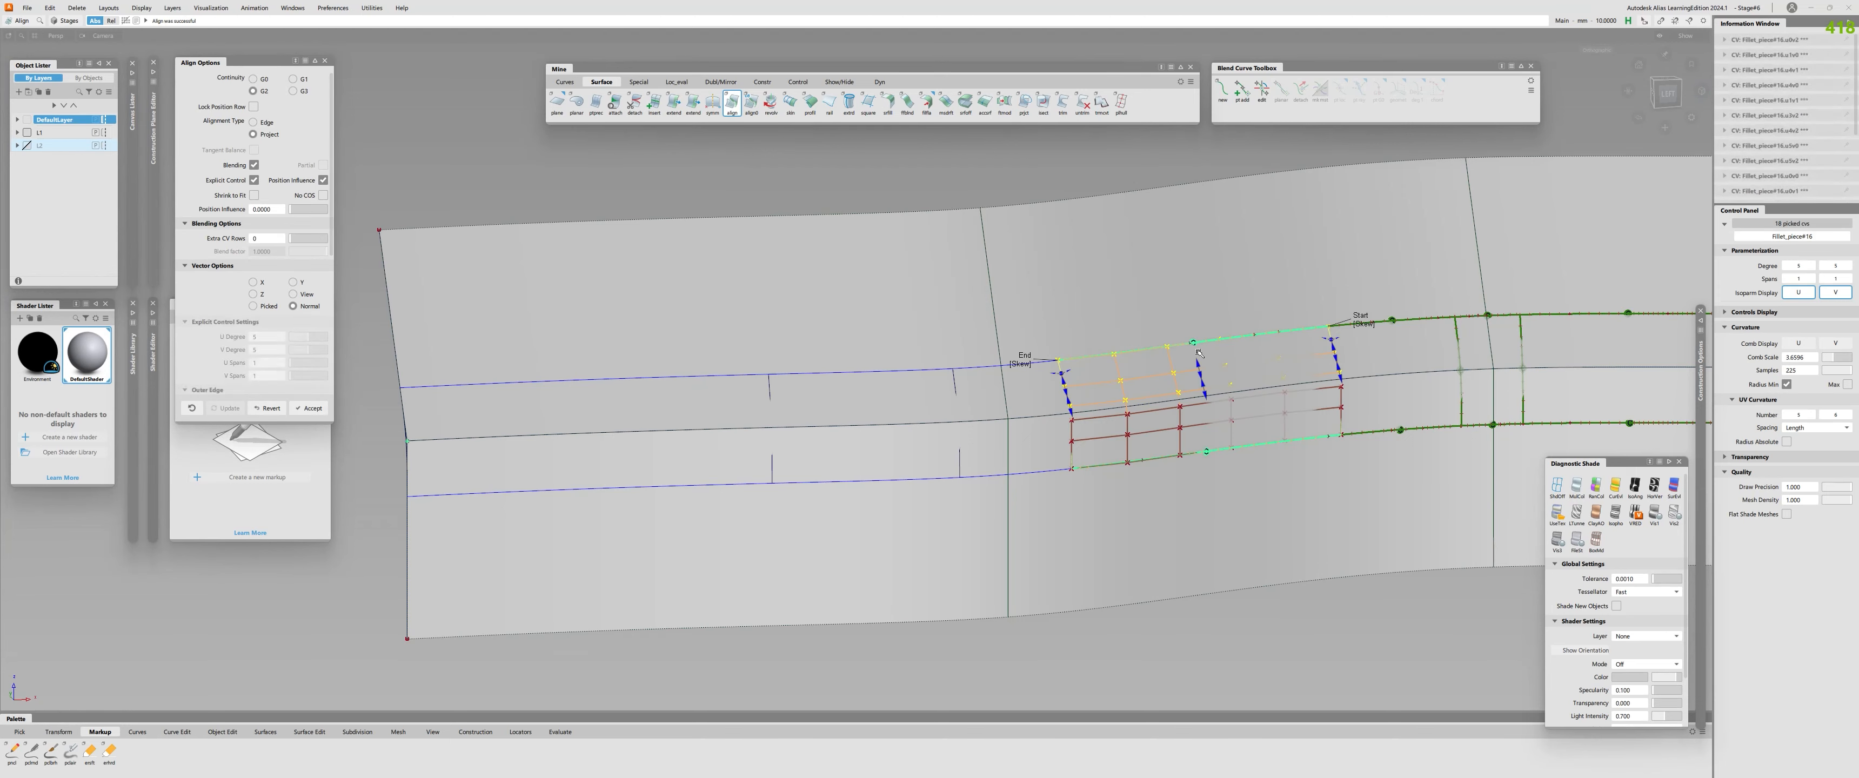
{"action": "middle_click_drag", "start_coordinate": [1028, 369], "coordinate": [1073, 360], "text": "alt+shift"}
Check the continuity of the short seventh fillet piece along its upper and lower edges.
{"action": "key", "text": "c"}
{"action": "left_click", "coordinate": [1073, 359]}
{"action": "left_click", "coordinate": [1085, 462]}
{"action": "left_click_drag", "start_coordinate": [1058, 329], "coordinate": [1052, 307], "text": "alt+shift"}
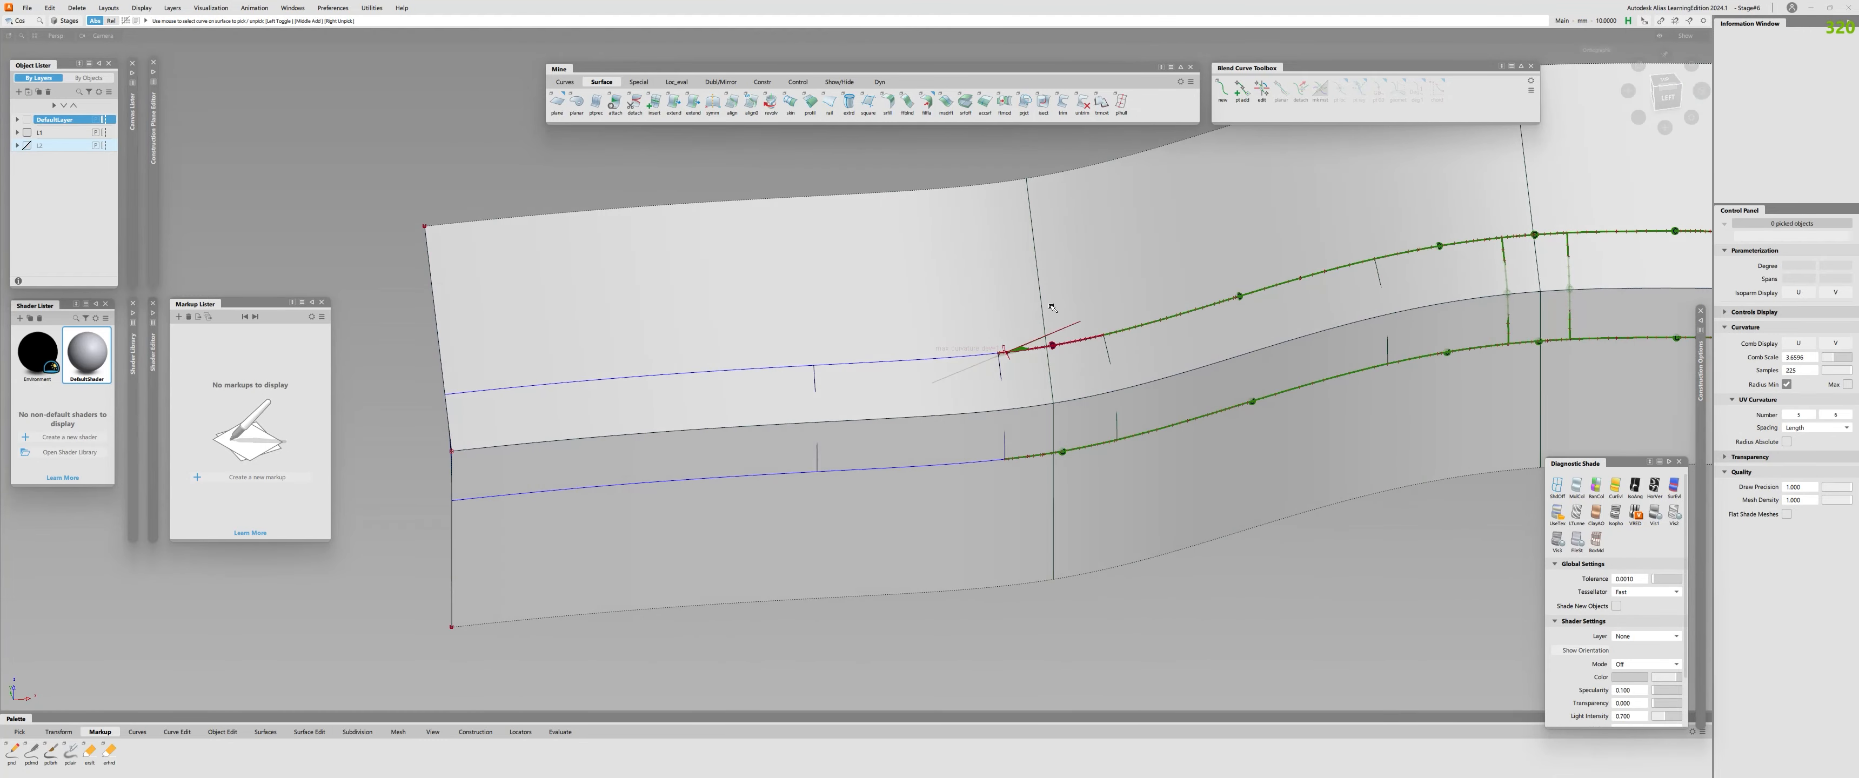
Delete the continuity display on the seventh fillet piece's upper edge, align that edge to the profile surface and check its continuity.
{"action": "left_click", "coordinate": [1054, 345]}
{"action": "key", "text": "Delete"}
{"action": "key", "text": "a"}
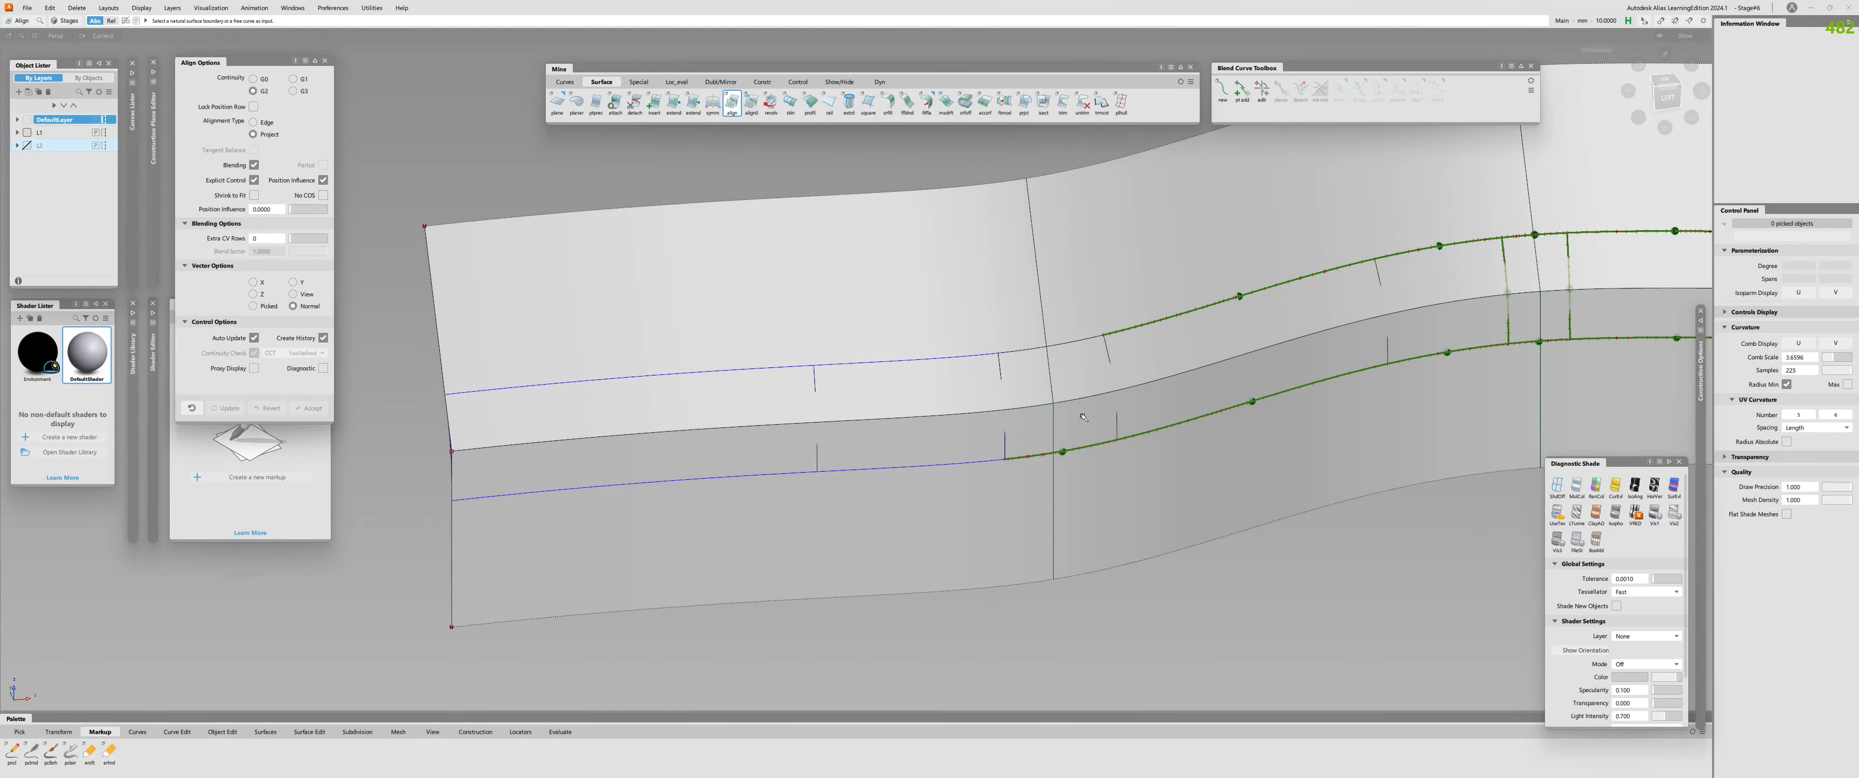
{"action": "left_click", "coordinate": [1061, 345]}
{"action": "left_click", "coordinate": [1039, 359]}
{"action": "left_click_drag", "start_coordinate": [1019, 361], "coordinate": [1016, 368], "text": "alt+shift"}
{"action": "right_click_drag", "start_coordinate": [1016, 368], "coordinate": [938, 372], "text": "alt+shift"}
{"action": "mouse_move", "coordinate": [938, 372]}
{"action": "left_mouse_down", "text": "alt+shift"}
{"action": "mouse_move", "coordinate": [910, 510]}
{"action": "mouse_move", "coordinate": [693, 493]}
{"action": "mouse_move", "coordinate": [594, 374]}
{"action": "mouse_move", "coordinate": [580, 329]}
{"action": "left_mouse_up", "text": "alt+shift"}
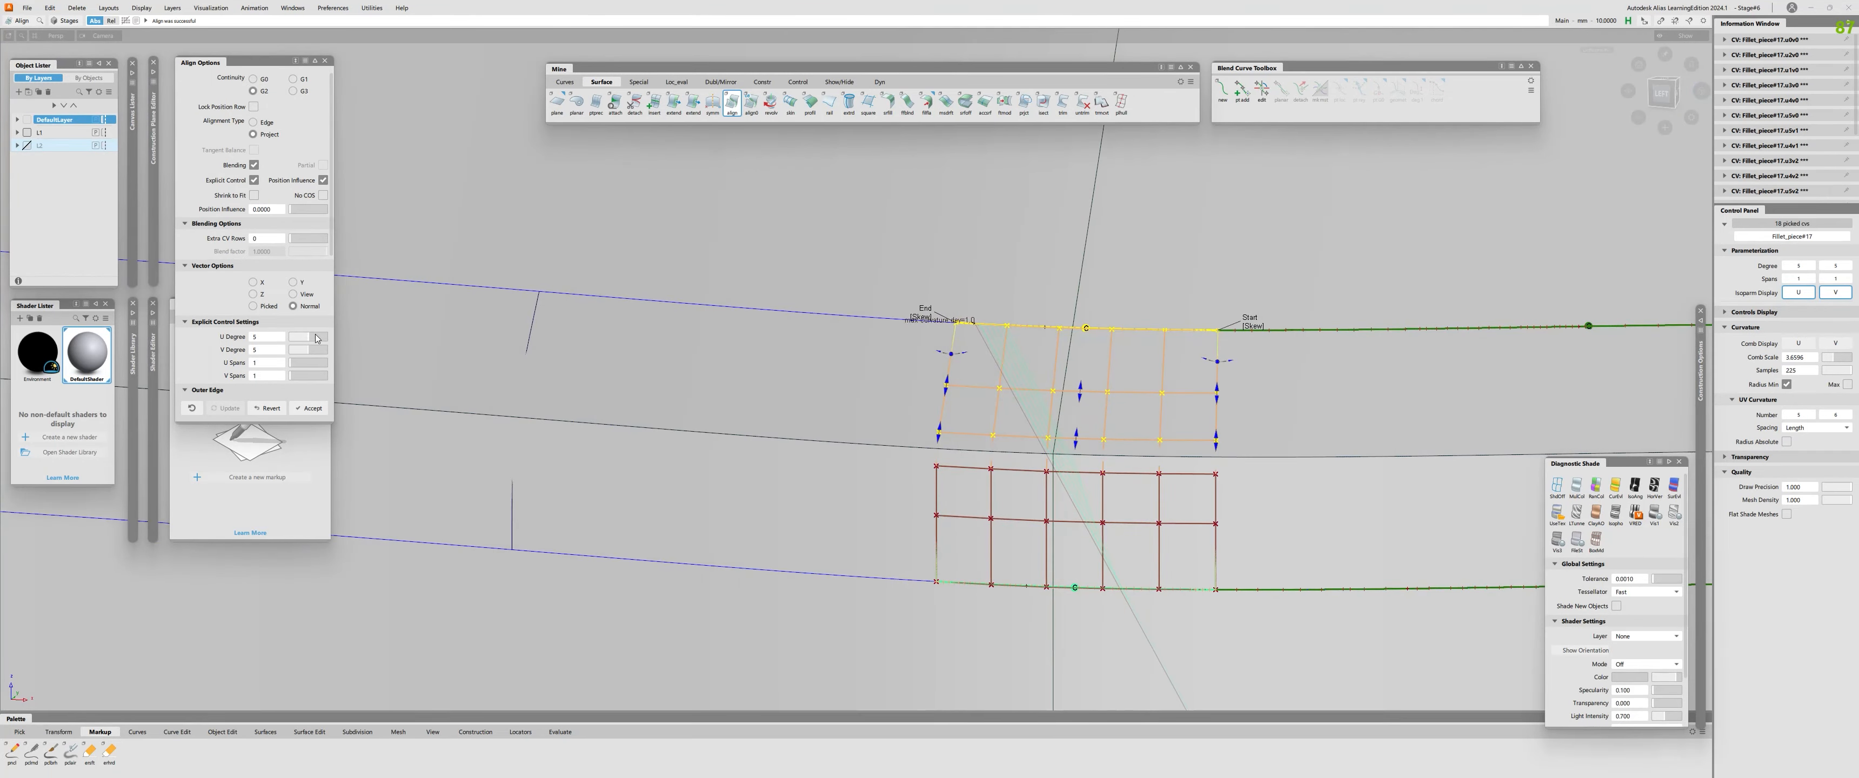
Try a higher U degree for the seventh fillet piece's alignment, then return it to 5.
{"action": "left_click_drag", "start_coordinate": [315, 338], "coordinate": [331, 335]}
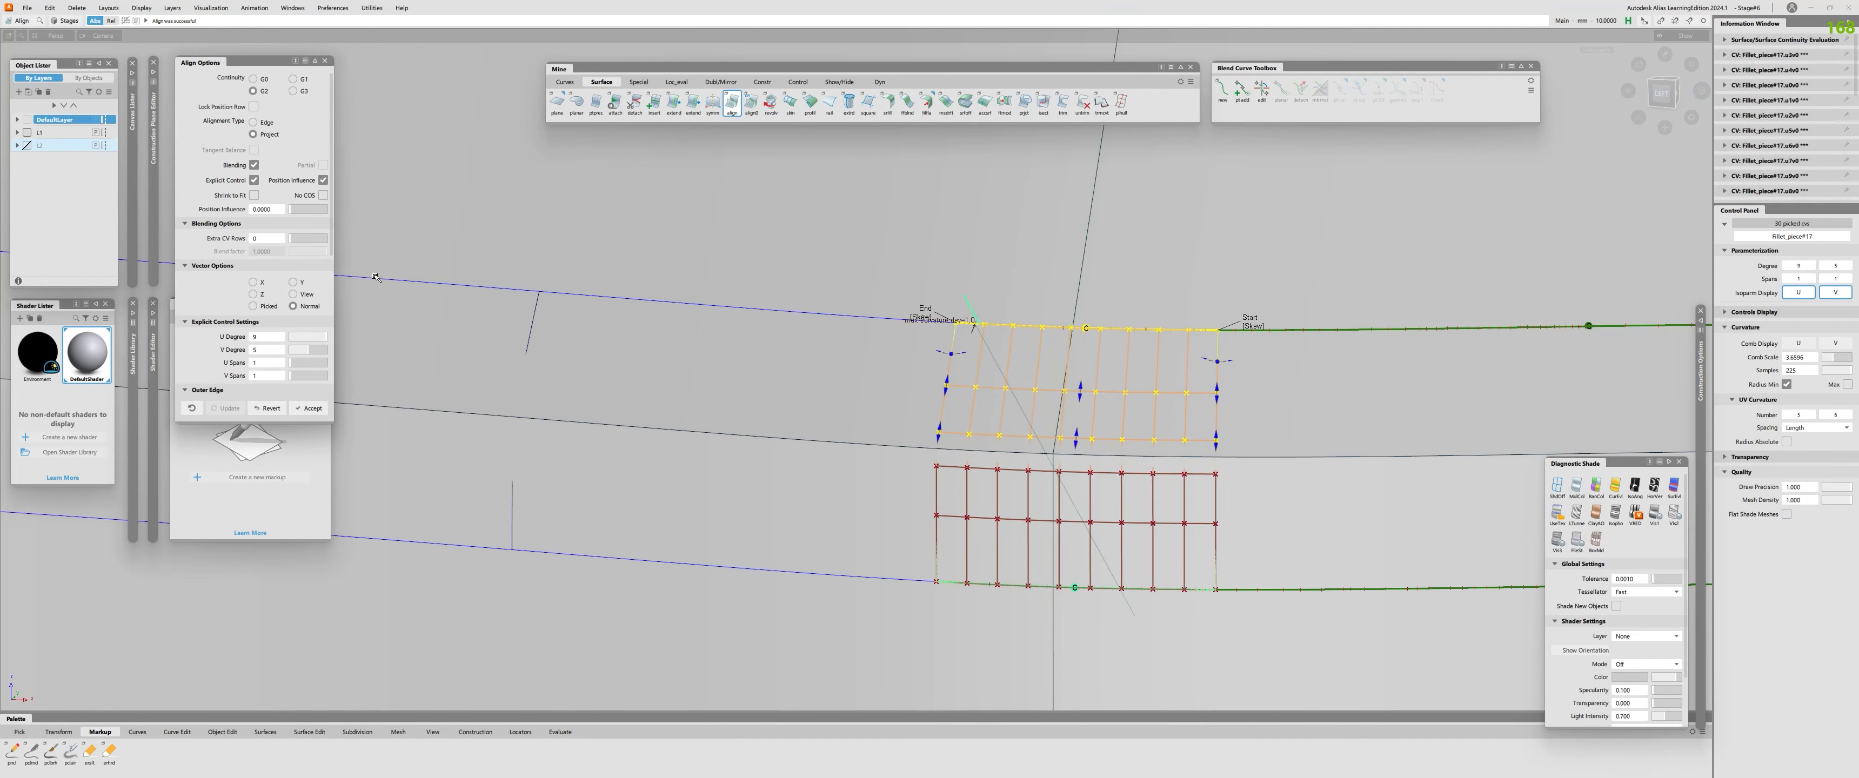
{"action": "right_click_drag", "start_coordinate": [985, 342], "coordinate": [931, 354], "text": "alt+shift"}
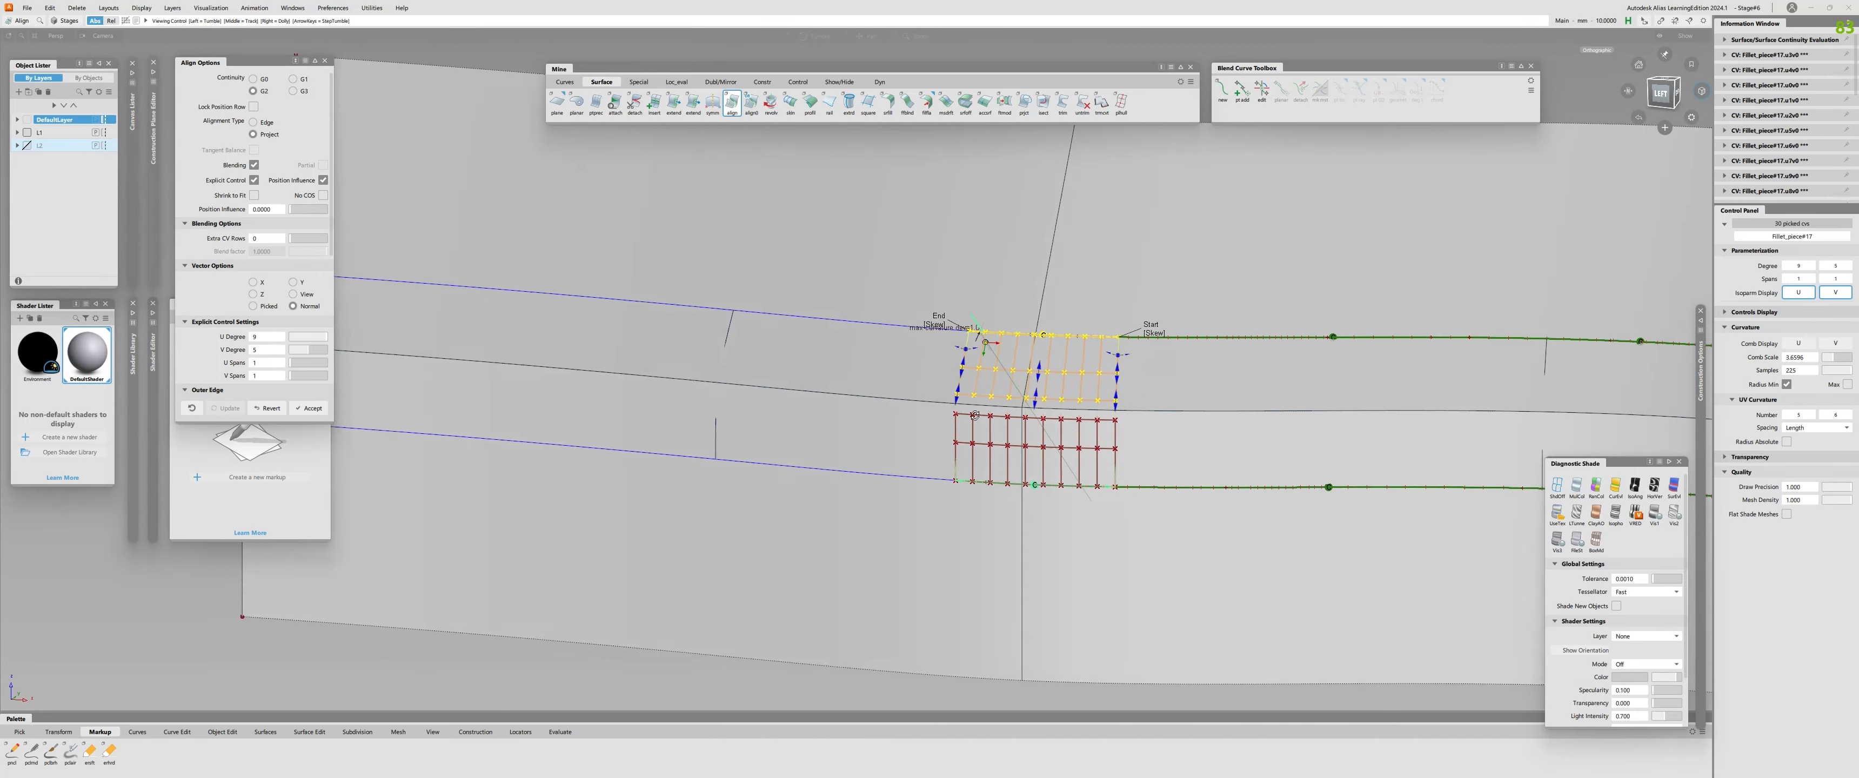
{"action": "left_click_drag", "start_coordinate": [930, 354], "coordinate": [988, 378], "text": "alt+shift"}
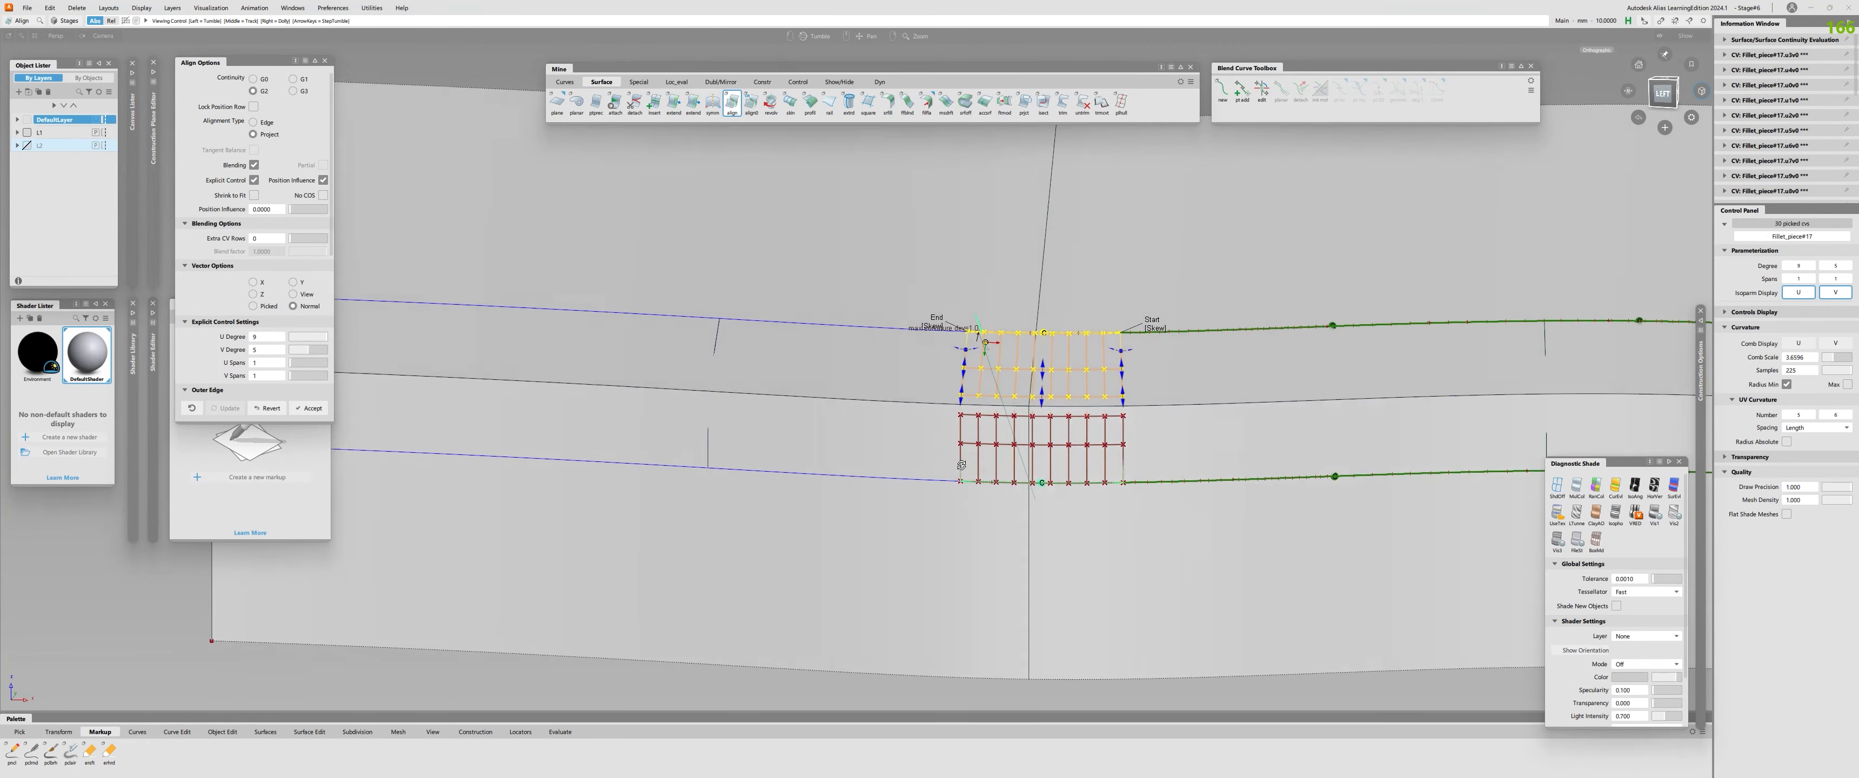
{"action": "left_click", "coordinate": [307, 337]}
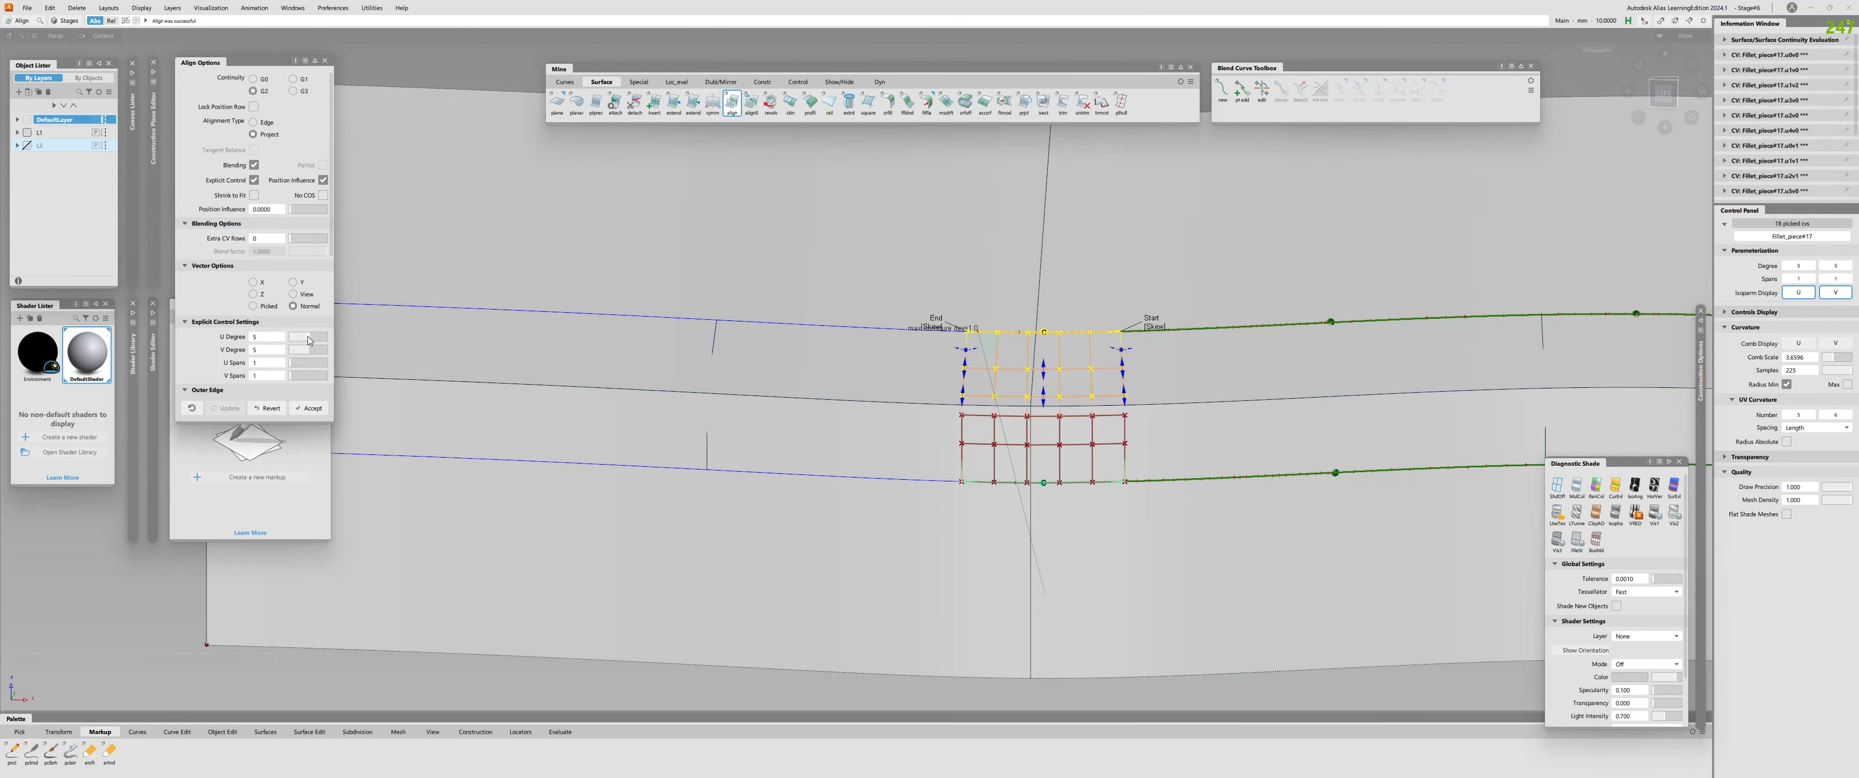
Change the alignment's end conditions from Skew to Edge at both ends of the seventh fillet piece.
{"action": "left_click_drag", "start_coordinate": [974, 363], "coordinate": [954, 359], "text": "alt+shift"}
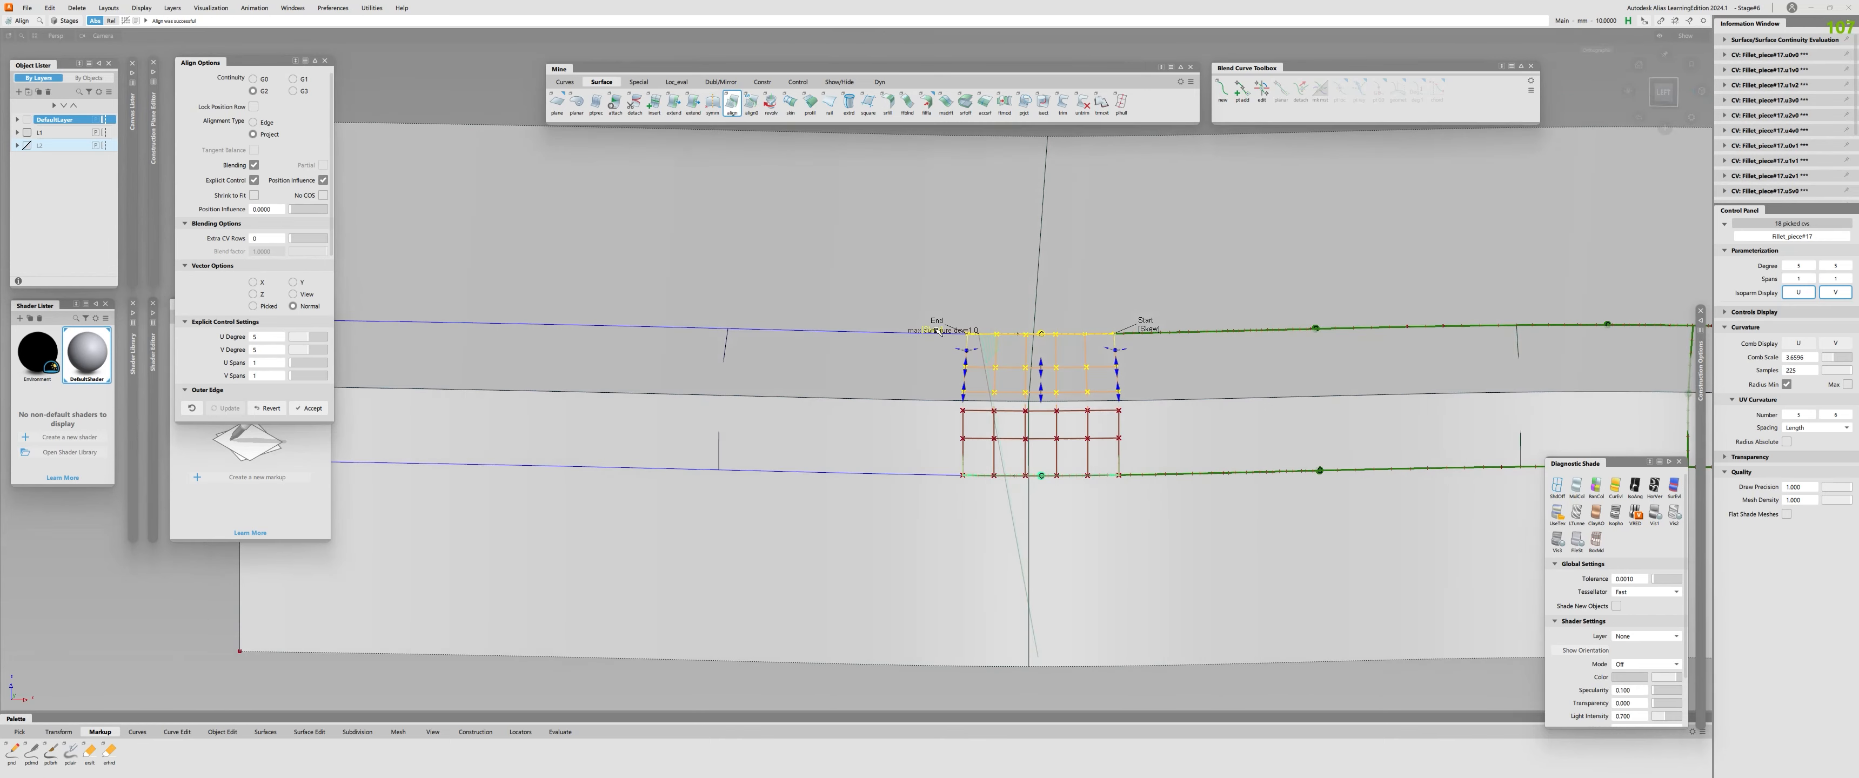
{"action": "left_click", "coordinate": [934, 329]}
{"action": "right_click_drag", "start_coordinate": [961, 370], "coordinate": [1027, 333], "text": "alt+shift"}
{"action": "middle_click_drag", "start_coordinate": [1026, 333], "coordinate": [845, 383], "text": "alt+shift"}
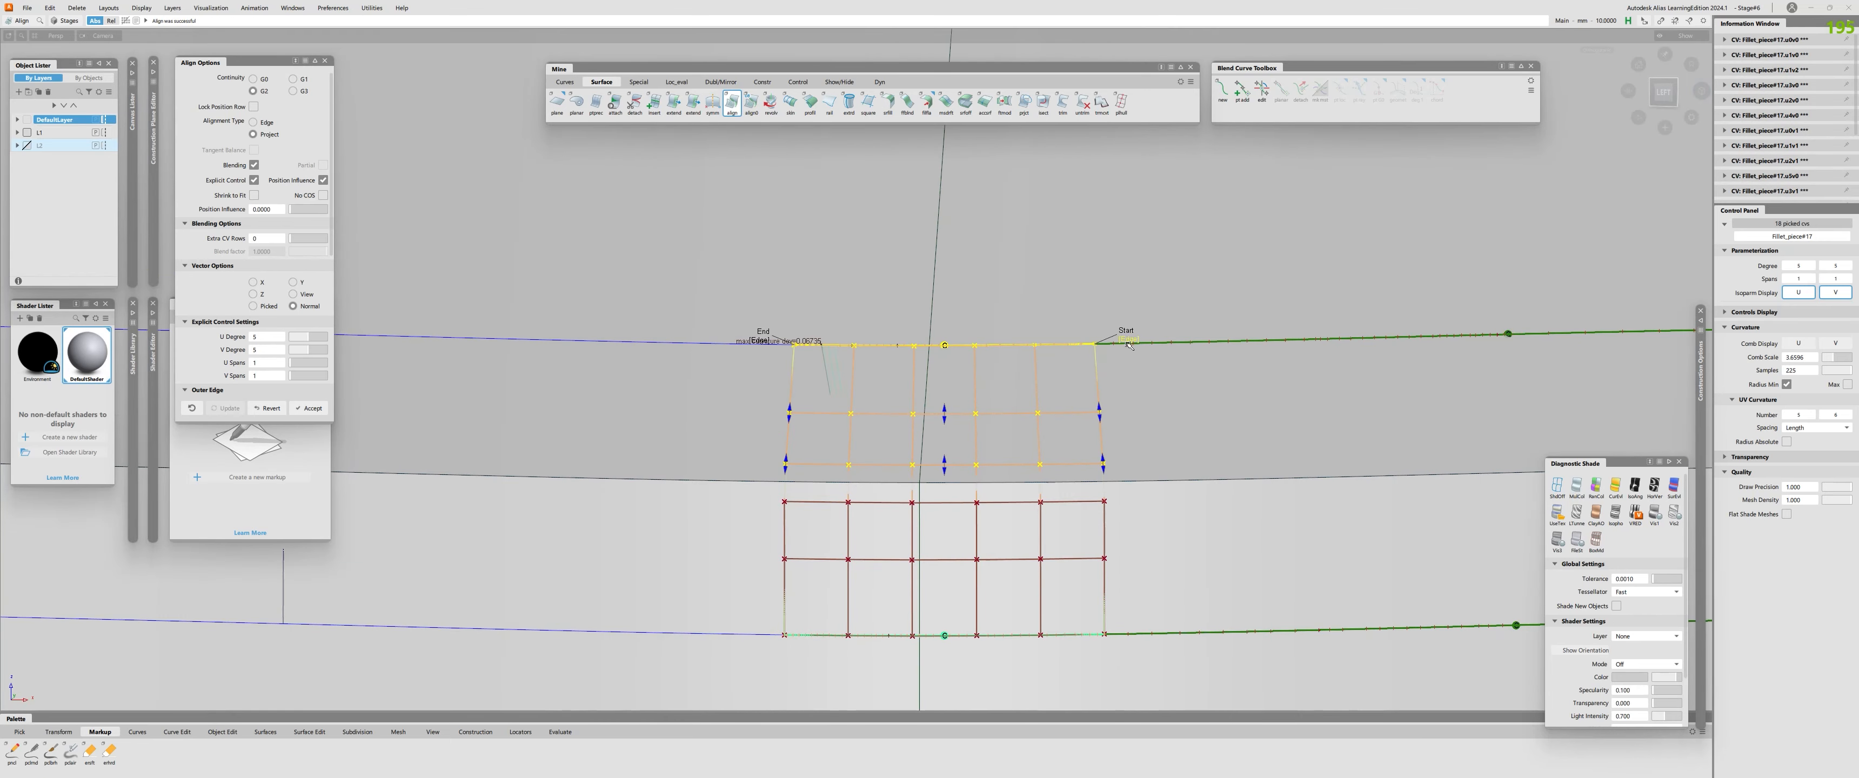
Try U degree 8 with the Edge end conditions on the seventh fillet piece, then set it back to 5.
{"action": "left_click", "coordinate": [326, 337]}
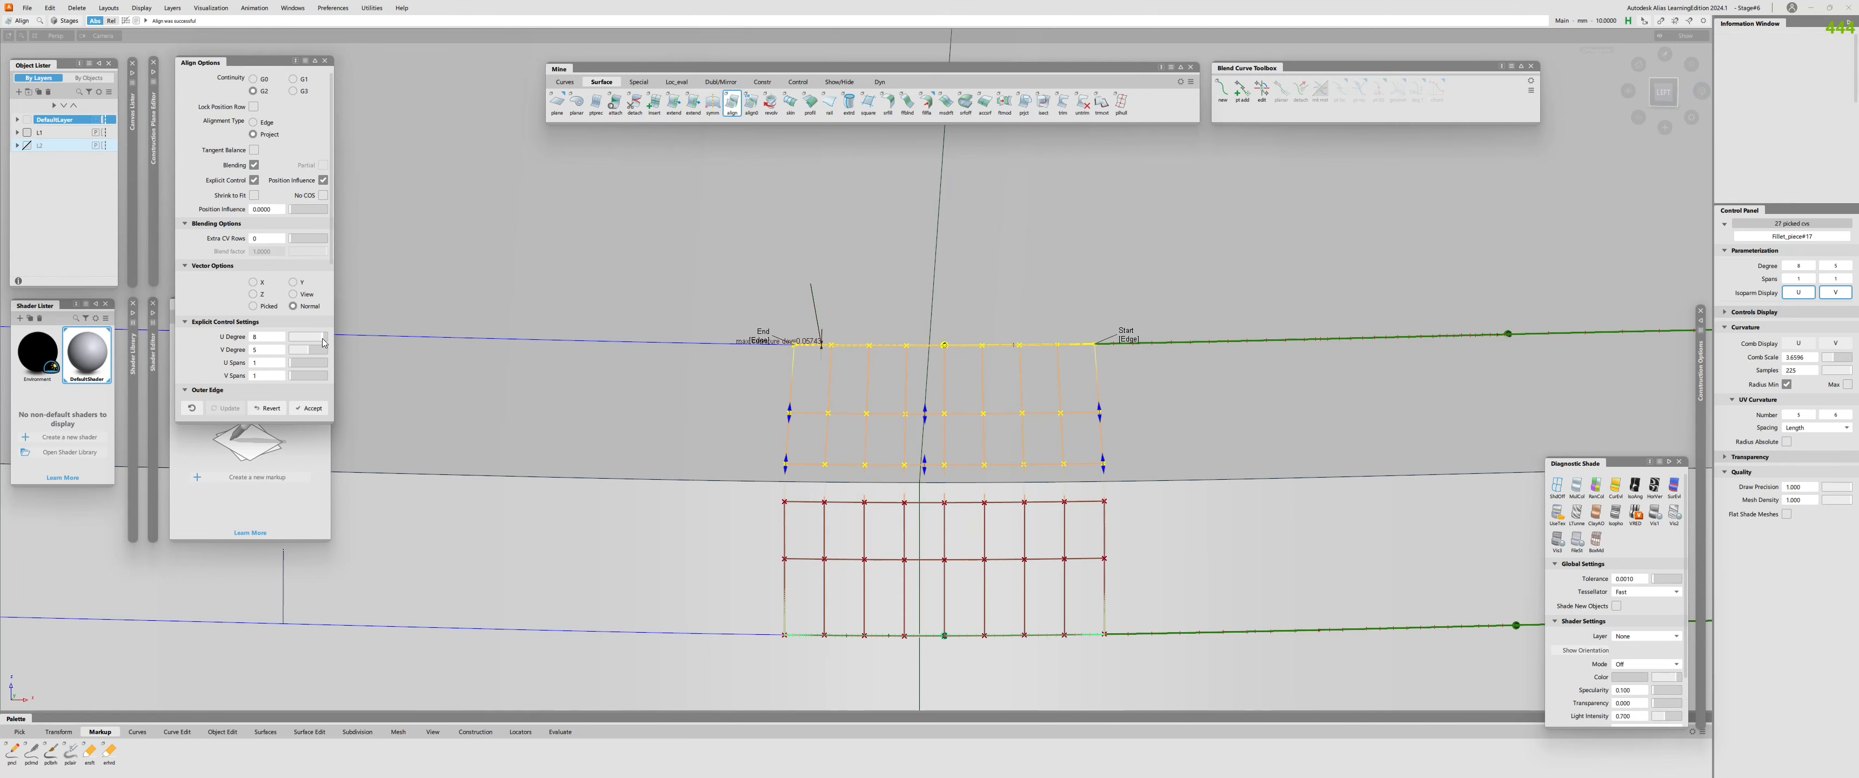
{"action": "left_click_drag", "start_coordinate": [327, 343], "coordinate": [308, 345]}
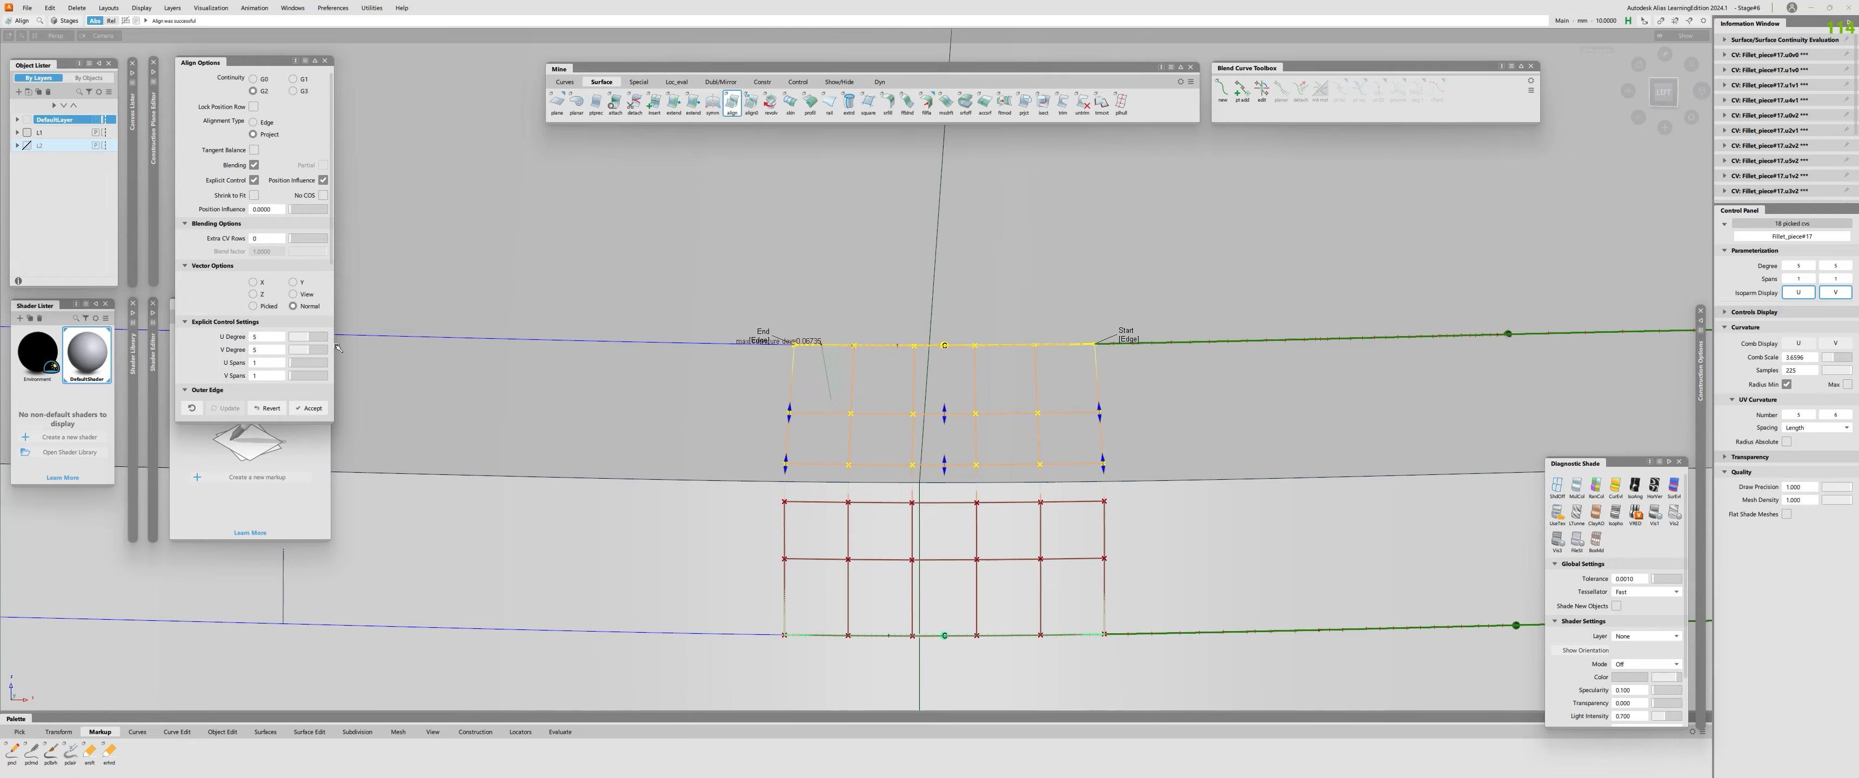
{"action": "scroll", "coordinate": [781, 423], "scroll_direction": "down", "scroll_amount": 3}
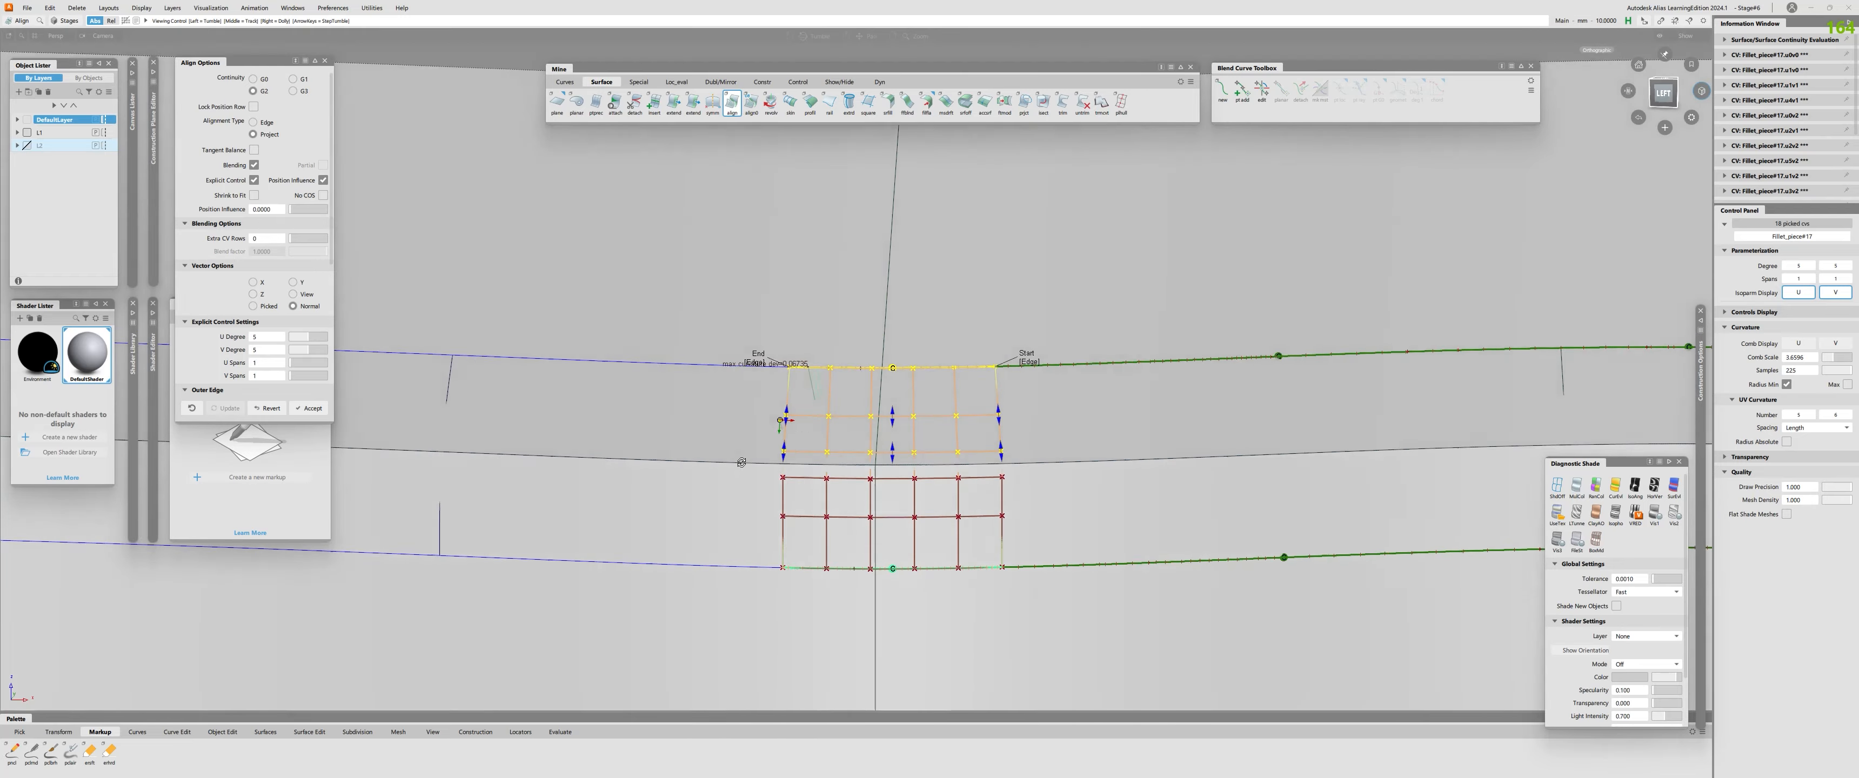
Try a position influence of 1 for the seventh fillet piece's alignment, then return it to 0.
{"action": "left_click_drag", "start_coordinate": [780, 420], "coordinate": [751, 568], "text": "alt+shift"}
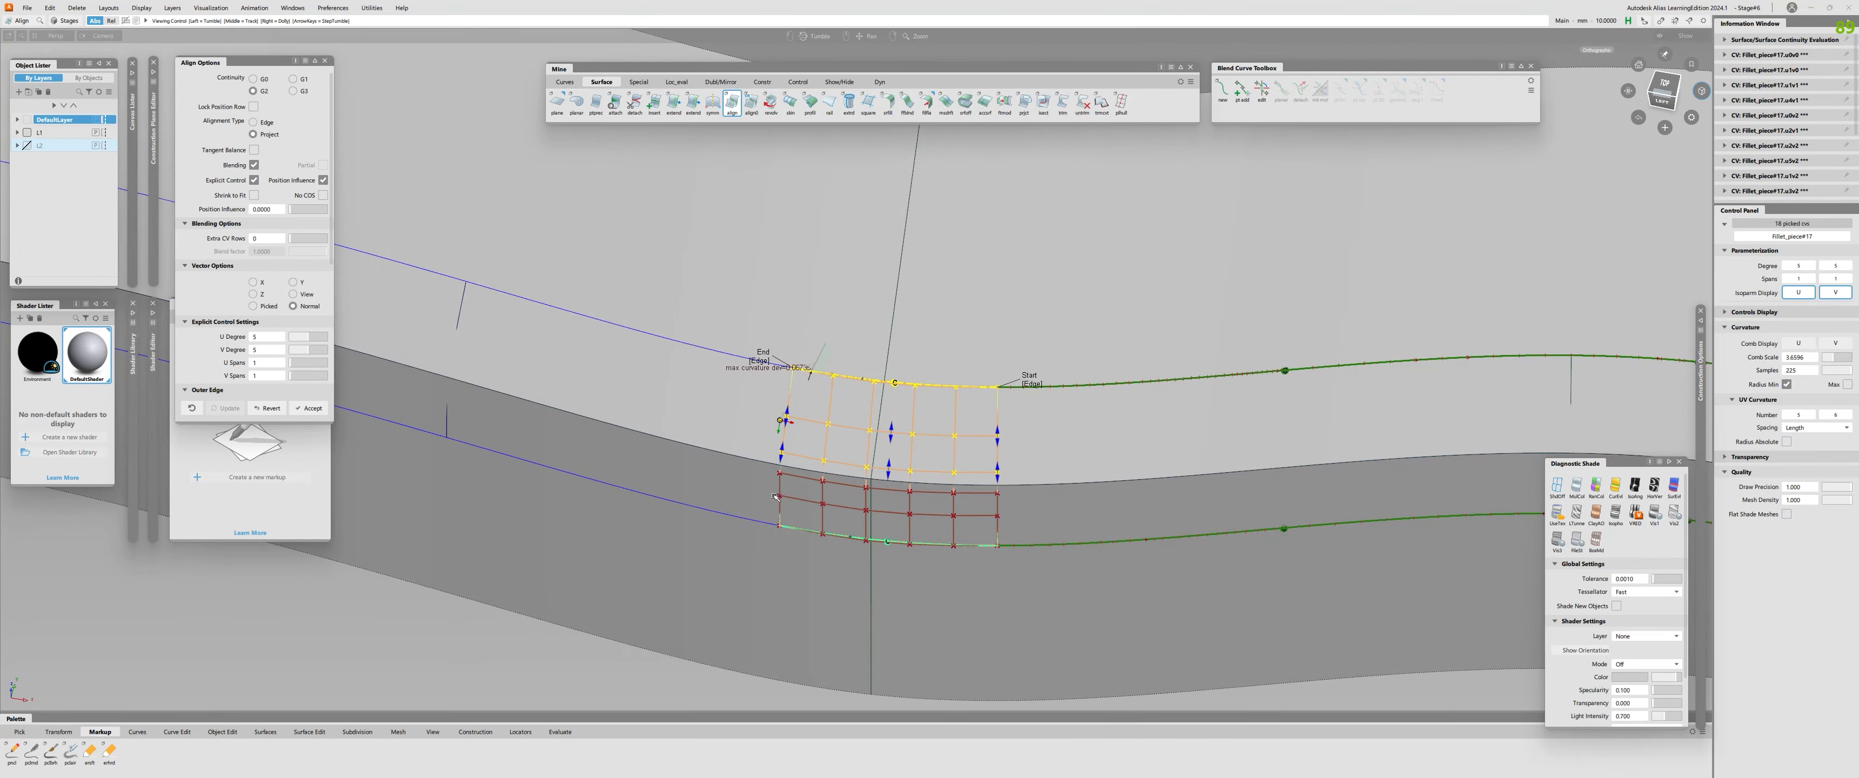
{"action": "left_click_drag", "start_coordinate": [776, 497], "coordinate": [736, 411], "text": "alt+shift"}
{"action": "left_click_drag", "start_coordinate": [798, 500], "coordinate": [776, 418], "text": "alt+shift"}
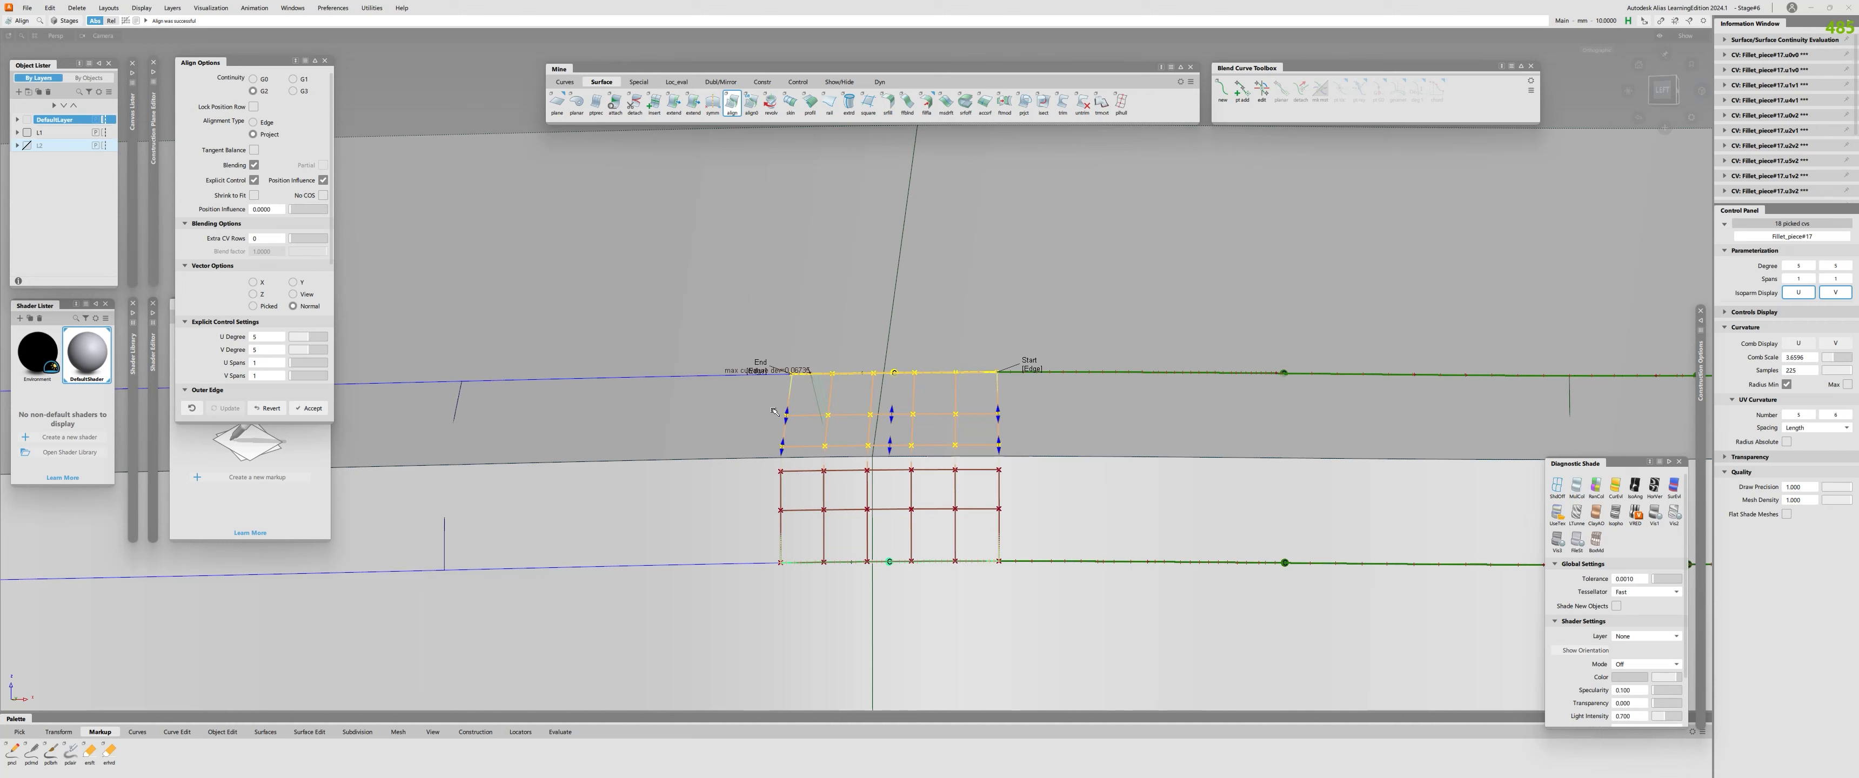
{"action": "left_click_drag", "start_coordinate": [294, 210], "coordinate": [360, 217]}
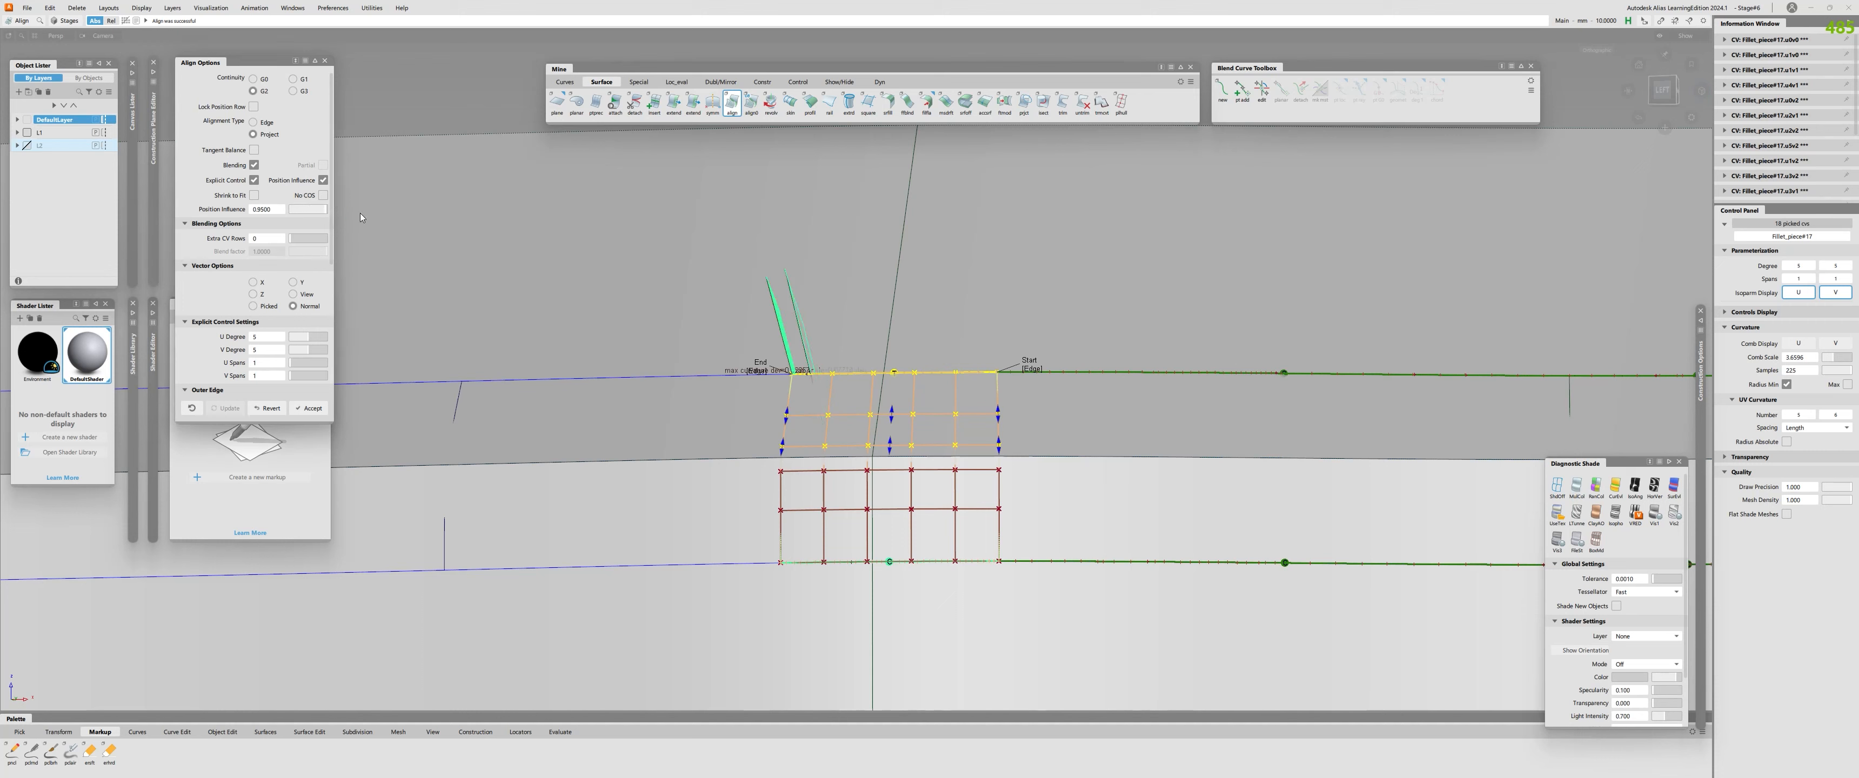
{"action": "mouse_move", "coordinate": [294, 348]}
{"action": "left_mouse_down"}
{"action": "mouse_move", "coordinate": [331, 342]}
{"action": "mouse_move", "coordinate": [307, 342]}
{"action": "left_mouse_up"}
{"action": "left_click_drag", "start_coordinate": [730, 462], "coordinate": [735, 503], "text": "alt+shift"}
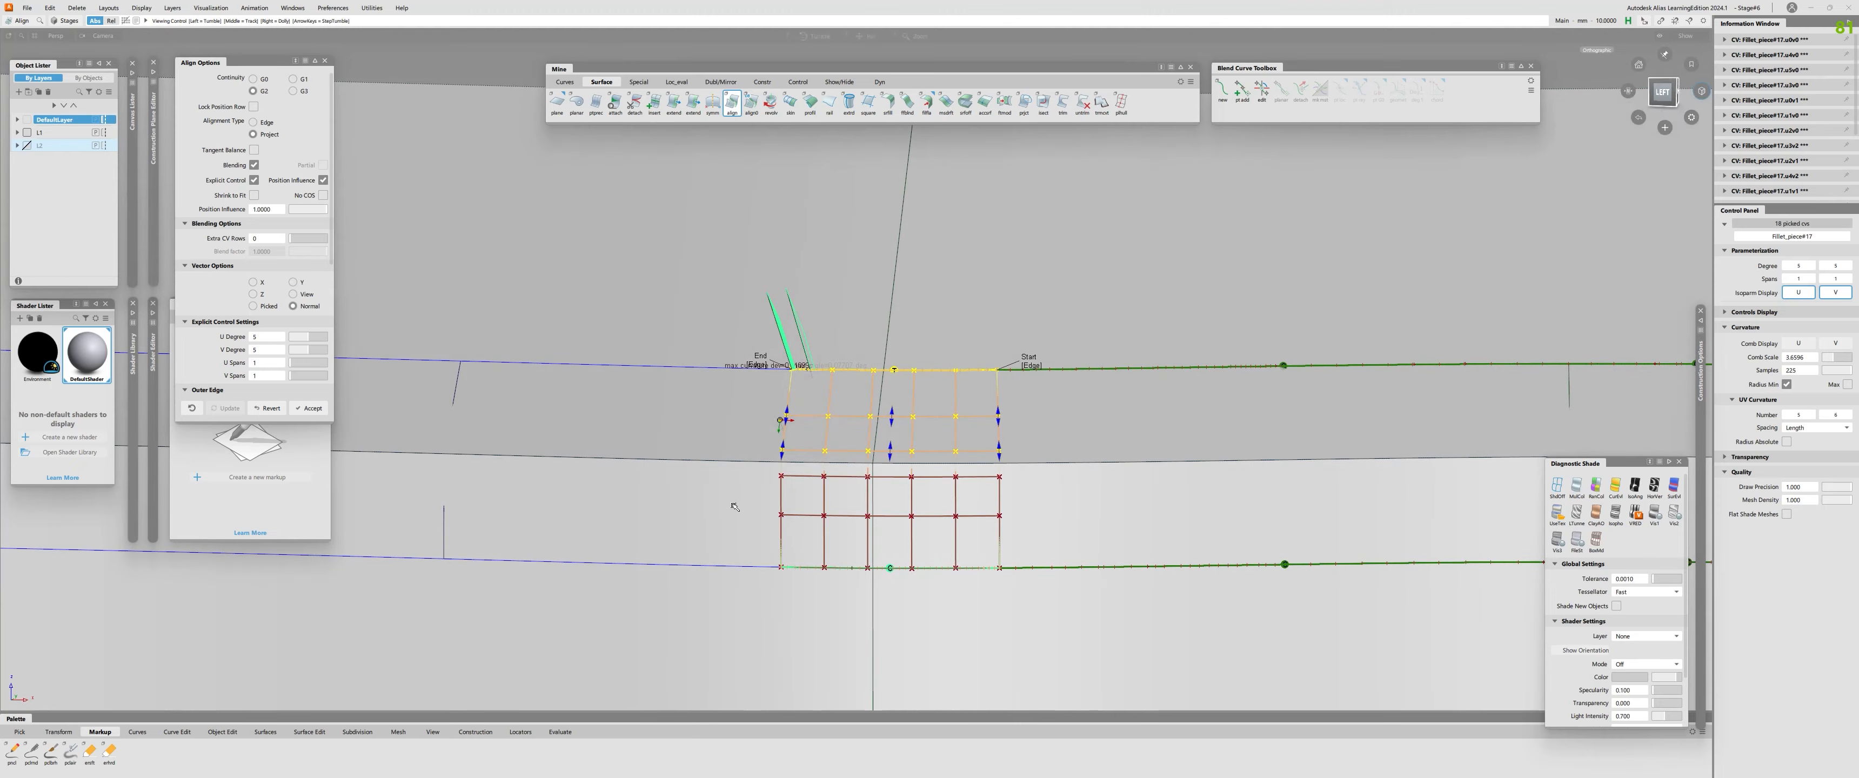
{"action": "left_click_drag", "start_coordinate": [322, 211], "coordinate": [281, 209]}
Close the alignment and check the surface continuity around the edges of the seventh fillet piece.
{"action": "right_click_drag", "start_coordinate": [780, 420], "coordinate": [814, 418], "text": "alt+shift"}
{"action": "left_click_drag", "start_coordinate": [813, 419], "coordinate": [887, 420], "text": "alt+shift"}
{"action": "left_click", "coordinate": [889, 420]}
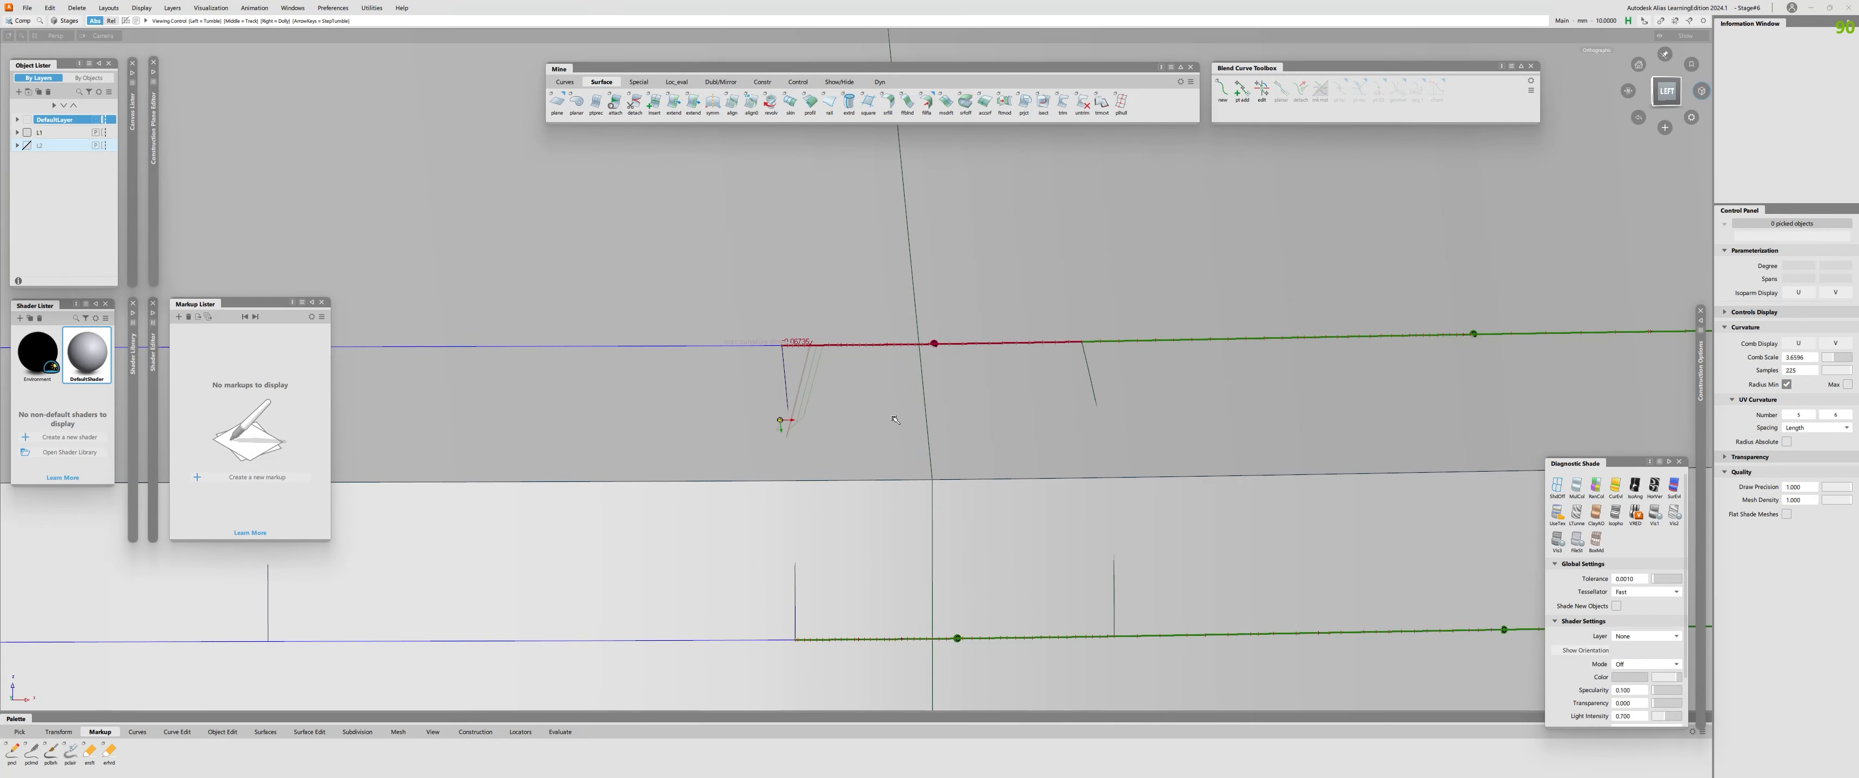
{"action": "right_click_drag", "start_coordinate": [892, 417], "coordinate": [853, 420], "text": "alt+shift"}
{"action": "left_click", "coordinate": [853, 391]}
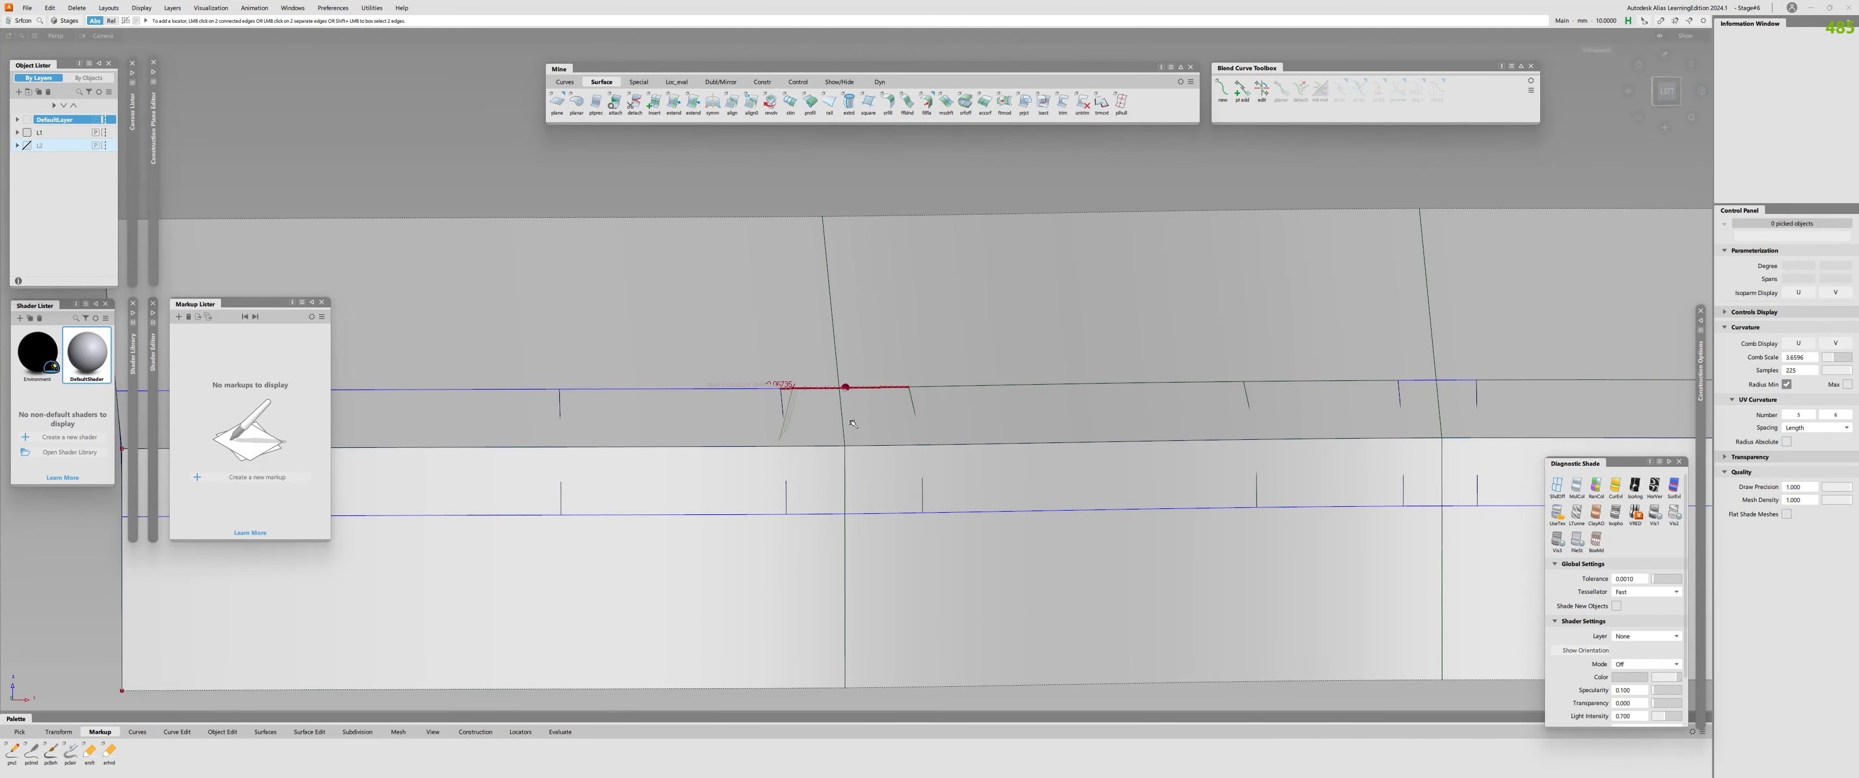
{"action": "left_click", "coordinate": [868, 515]}
{"action": "mouse_move", "coordinate": [868, 514]}
{"action": "left_mouse_down", "text": "alt+shift"}
{"action": "mouse_move", "coordinate": [973, 389]}
{"action": "mouse_move", "coordinate": [863, 387]}
{"action": "left_mouse_up", "text": "alt+shift"}
{"action": "right_click_drag", "start_coordinate": [886, 402], "coordinate": [886, 361], "text": "ctrl+shift"}
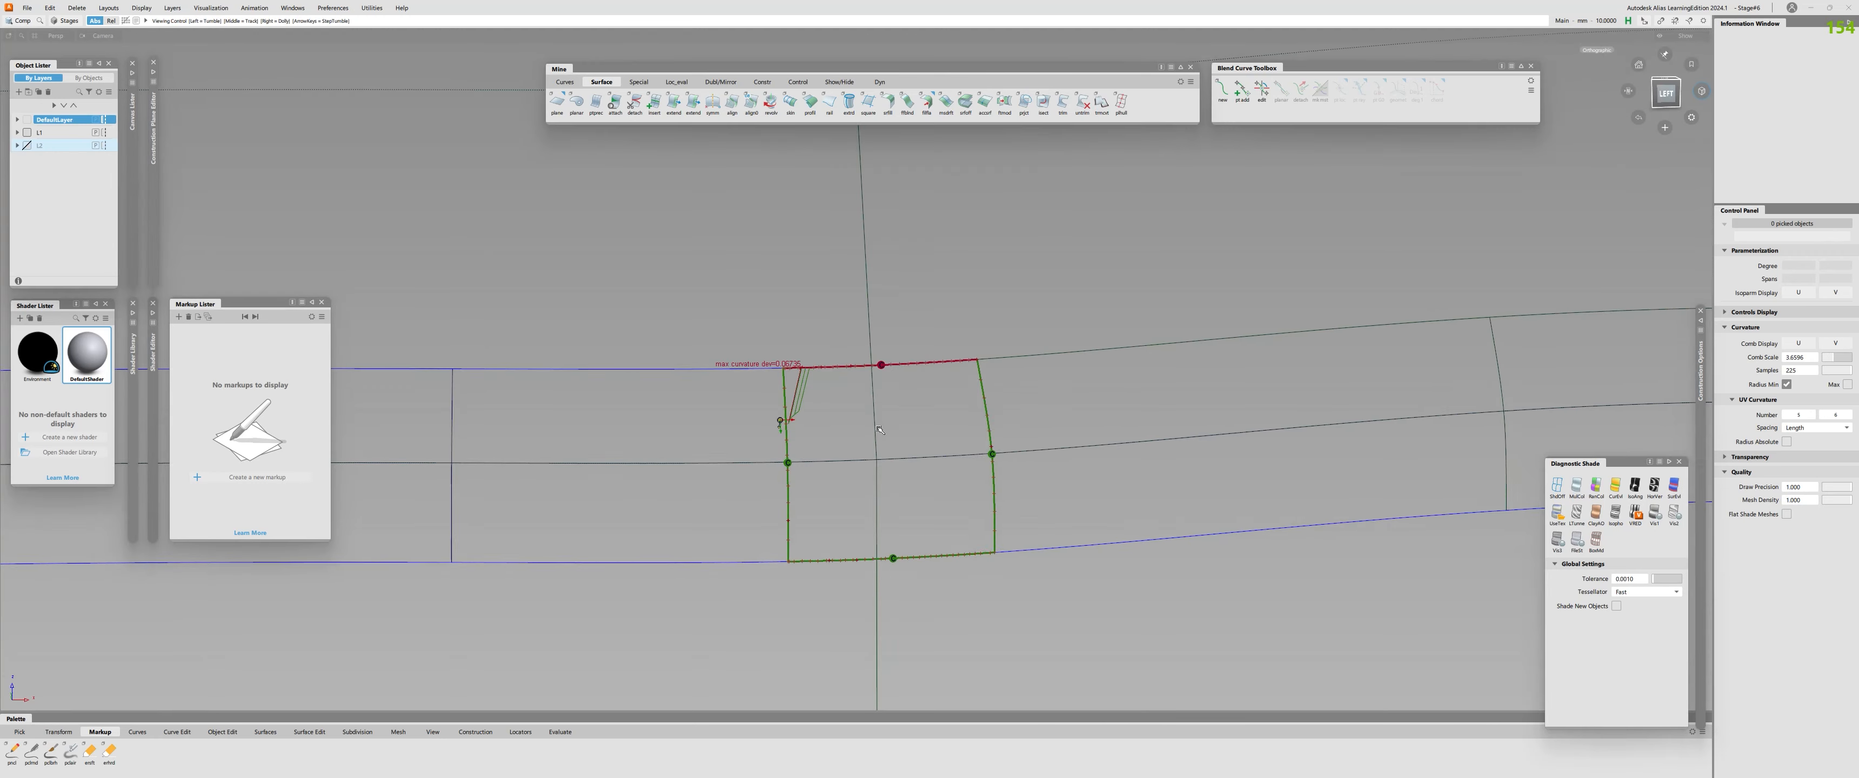
Display the control vertices of the seventh fillet piece and clear the selection.
{"action": "right_click_drag", "start_coordinate": [783, 418], "coordinate": [852, 410], "text": "alt+shift"}
{"action": "left_click", "coordinate": [852, 409]}
{"action": "left_click", "coordinate": [865, 430]}
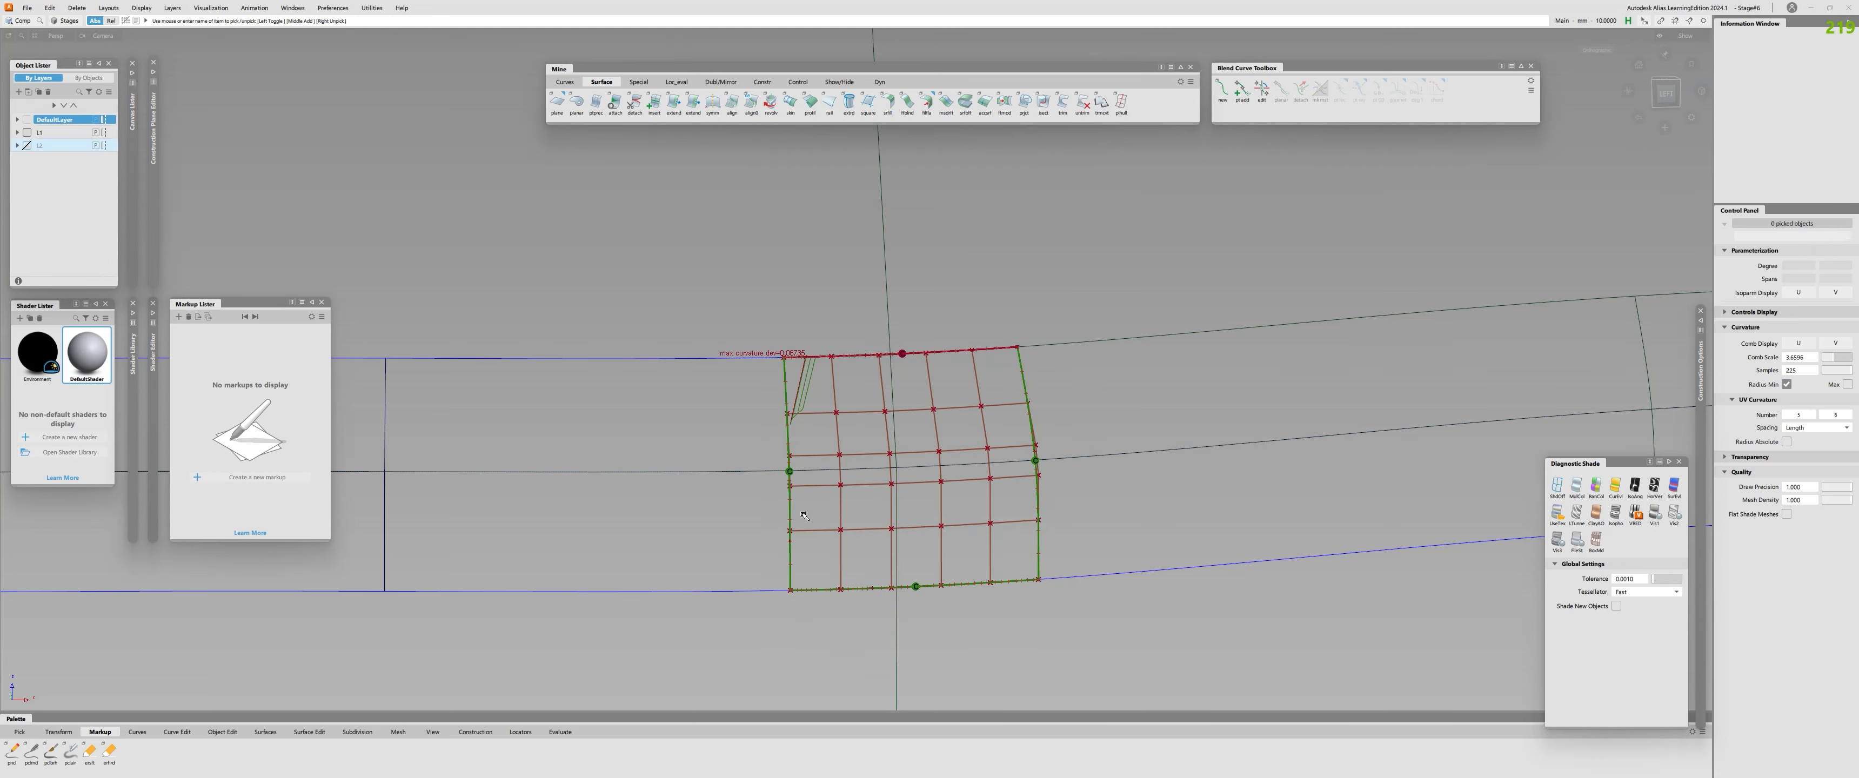
{"action": "left_click_drag", "start_coordinate": [858, 422], "coordinate": [804, 413], "text": "alt+shift"}
{"action": "right_click_drag", "start_coordinate": [805, 414], "coordinate": [859, 409], "text": "alt+shift"}
{"action": "left_click_drag", "start_coordinate": [859, 408], "coordinate": [856, 408], "text": "ctrl+shift"}
{"action": "left_click", "coordinate": [857, 408]}
{"action": "left_click", "coordinate": [857, 408]}
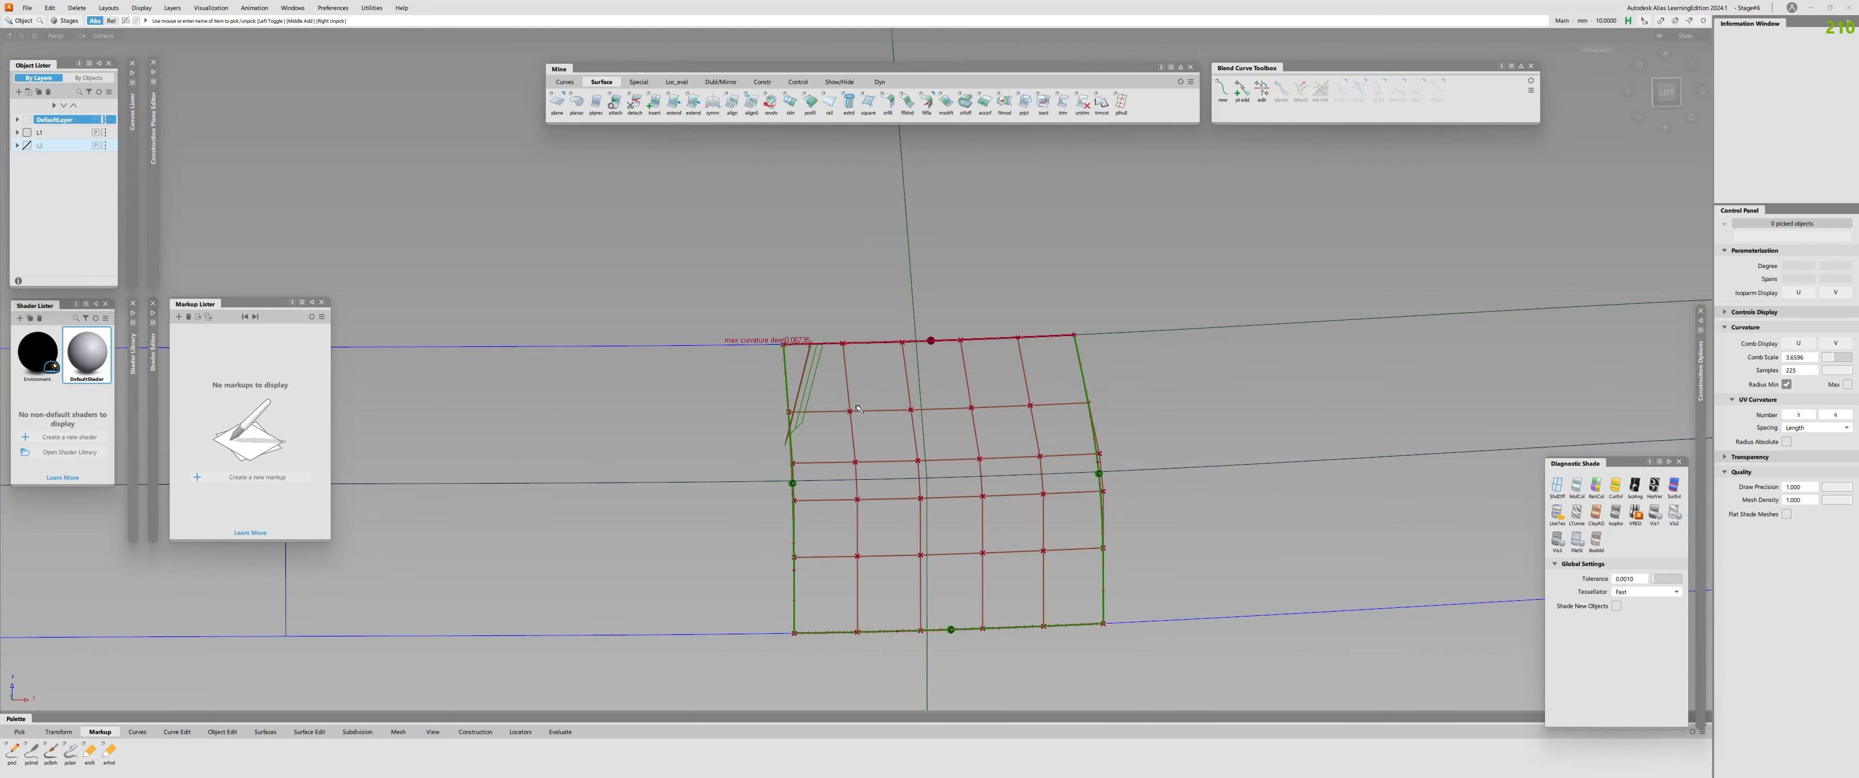
{"action": "left_click", "coordinate": [912, 410]}
{"action": "key", "text": "ctrl+h"}
{"action": "key", "text": "Return"}
Change the NUV move's mouse sensitivity and nudge the second CV in the third row of the seventh fillet piece.
{"action": "left_click_drag", "start_coordinate": [910, 411], "coordinate": [841, 425], "text": "ctrl+shift"}
{"action": "left_click", "coordinate": [855, 462]}
{"action": "right_click_drag", "start_coordinate": [841, 426], "coordinate": [867, 420], "text": "alt+shift"}
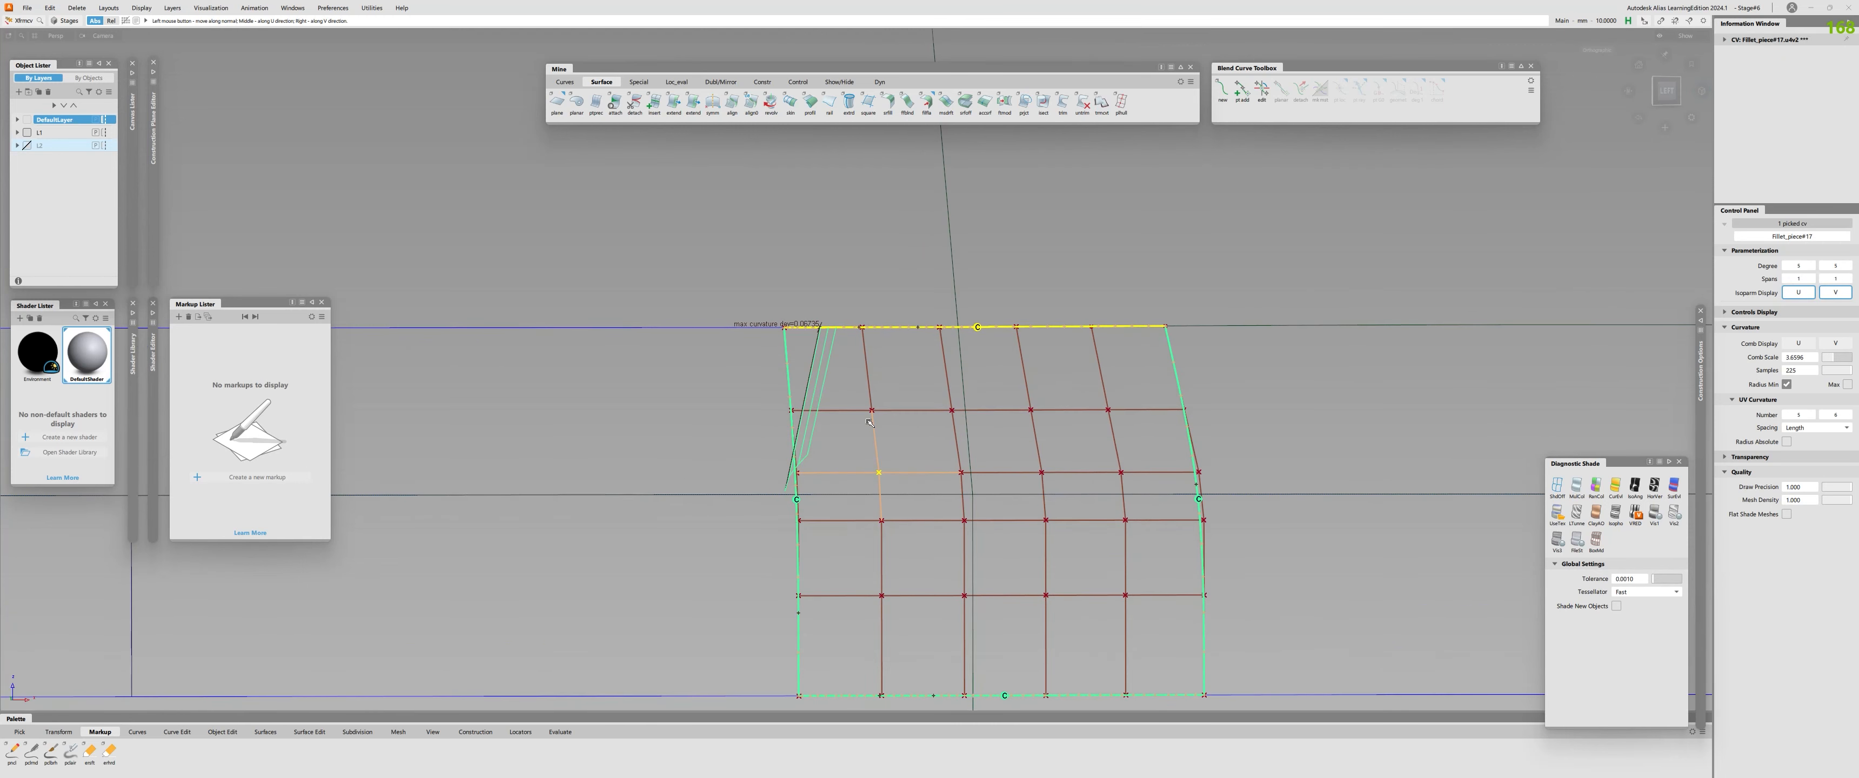
{"action": "key", "text": "space"}
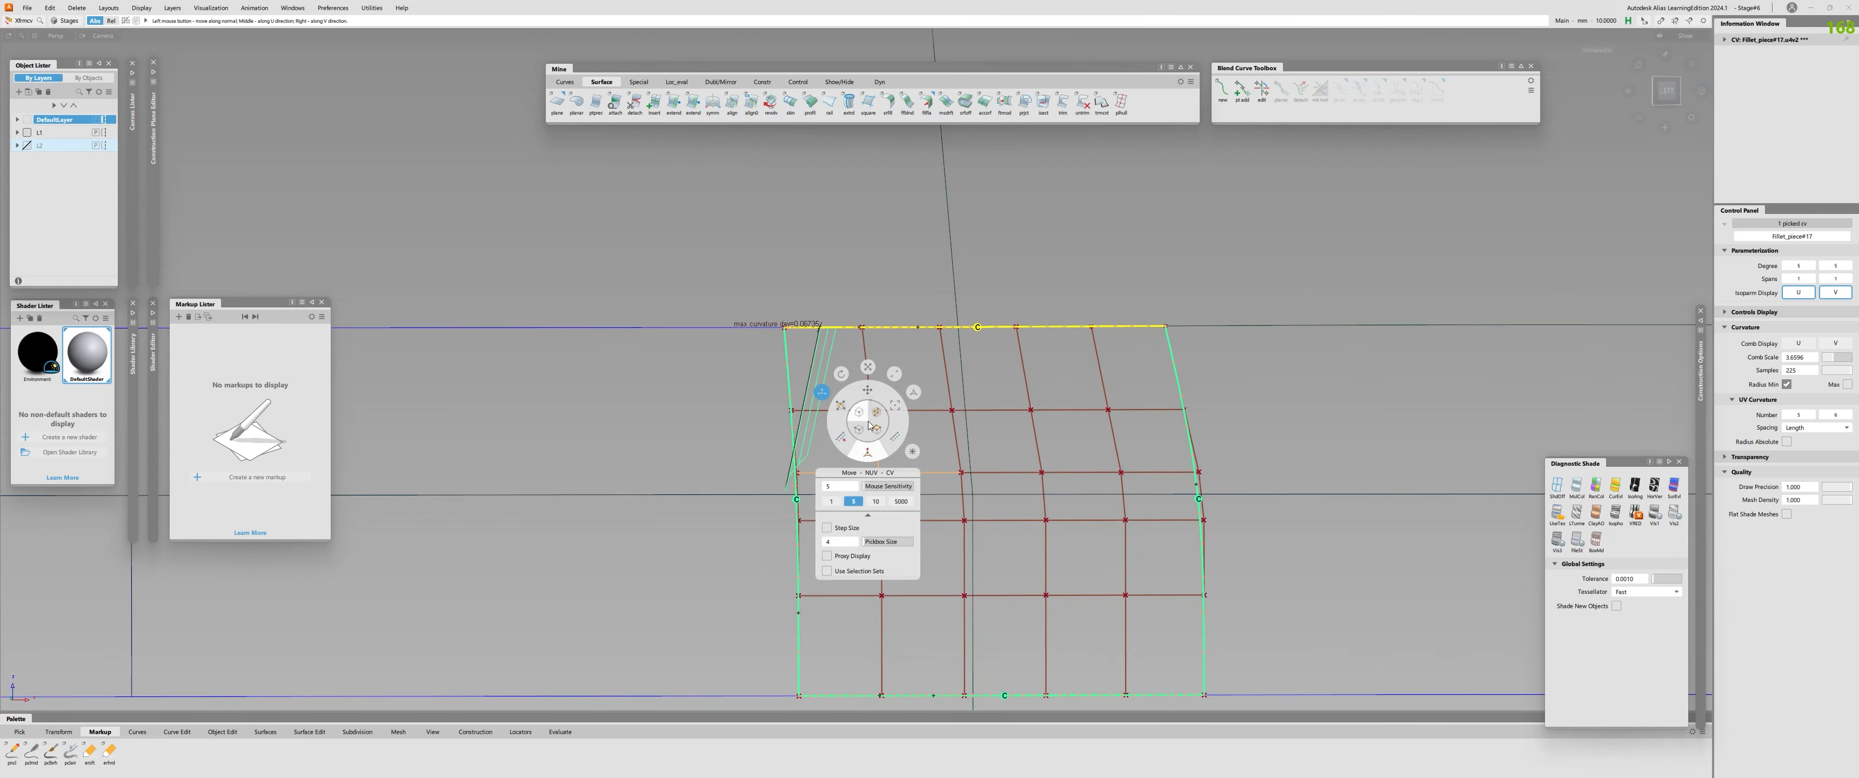
{"action": "left_click", "coordinate": [906, 503]}
{"action": "left_click_drag", "start_coordinate": [922, 430], "coordinate": [923, 429]}
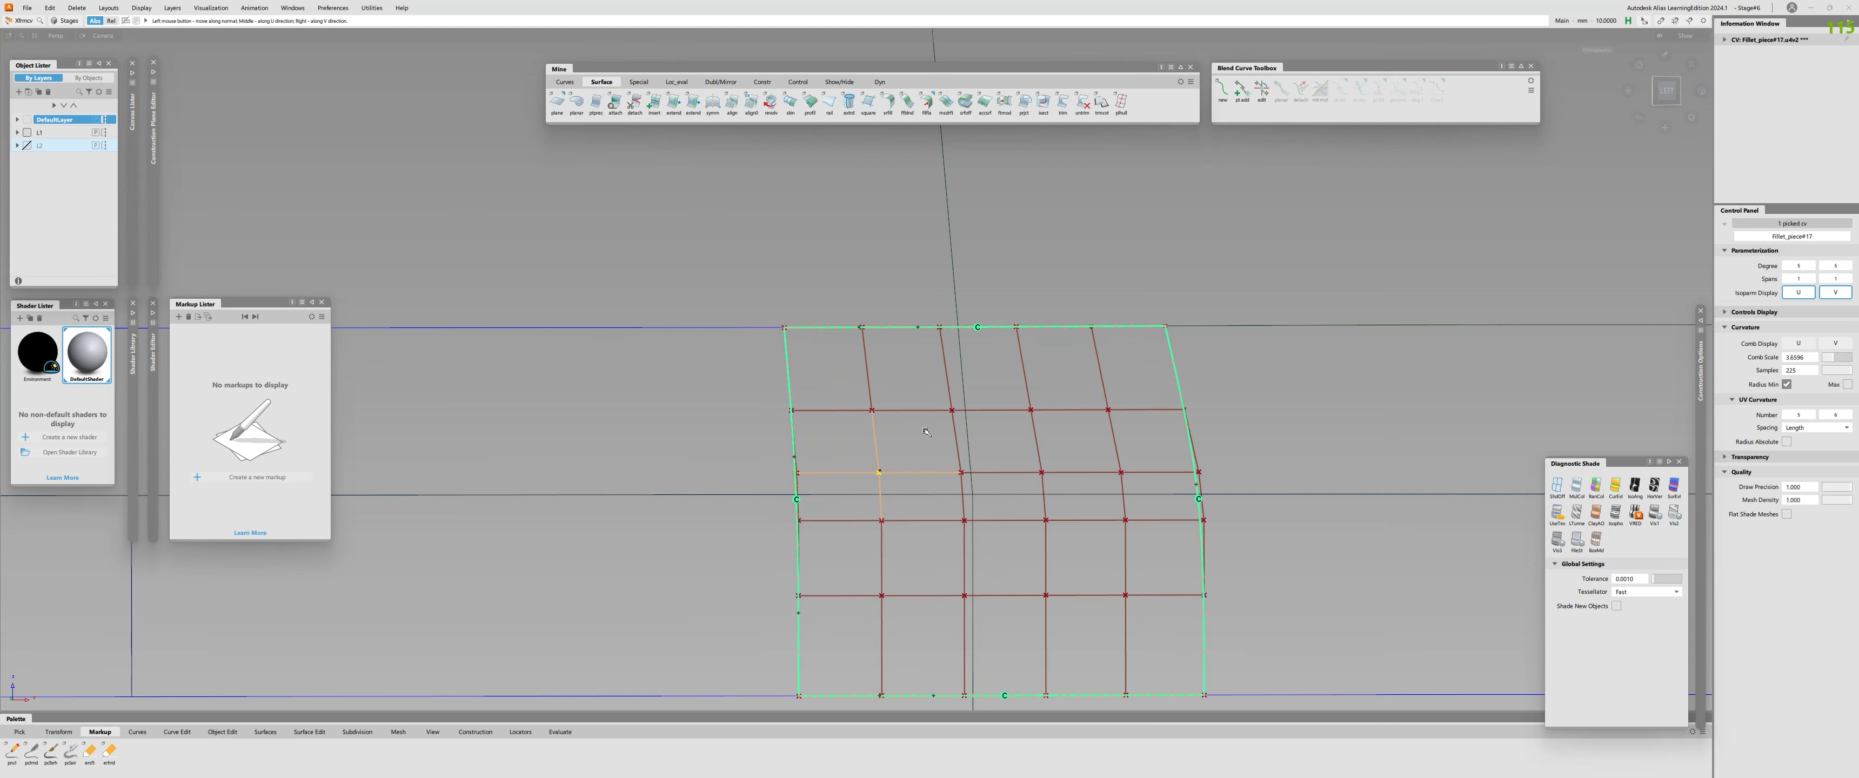
{"action": "right_click_drag", "start_coordinate": [925, 432], "coordinate": [780, 423], "text": "alt+shift"}
{"action": "left_click_drag", "start_coordinate": [780, 423], "coordinate": [835, 534], "text": "alt+shift"}
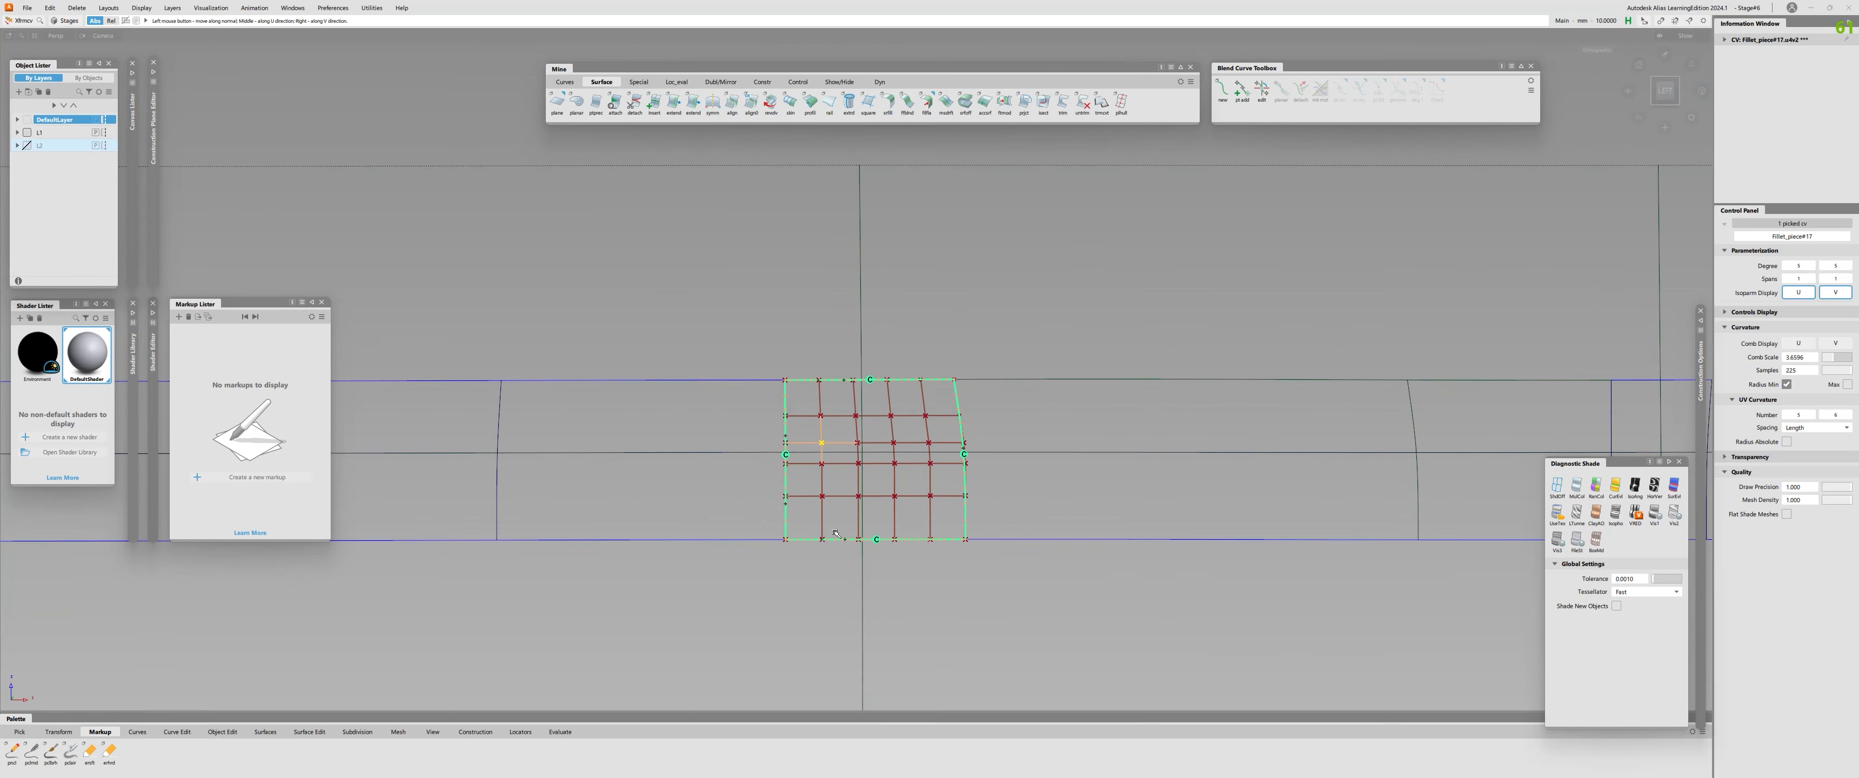
Run a continuity check beside the seventh fillet piece, then delete the continuity displays.
{"action": "left_click_drag", "start_coordinate": [835, 533], "coordinate": [802, 517], "text": "alt+shift"}
{"action": "left_click", "coordinate": [740, 519], "text": "shift"}
{"action": "key", "text": "ctrl+shift+c"}
{"action": "left_click", "coordinate": [708, 373]}
{"action": "right_click_drag", "start_coordinate": [682, 490], "coordinate": [615, 497], "text": "alt+shift"}
{"action": "middle_click_drag", "start_coordinate": [614, 496], "coordinate": [942, 572], "text": "alt+shift"}
{"action": "right_click_drag", "start_coordinate": [942, 572], "coordinate": [987, 491], "text": "alt+shift"}
{"action": "left_click_drag", "start_coordinate": [988, 491], "coordinate": [979, 685], "text": "ctrl+shift"}
{"action": "key", "text": "Delete"}
{"action": "key", "text": "Return"}
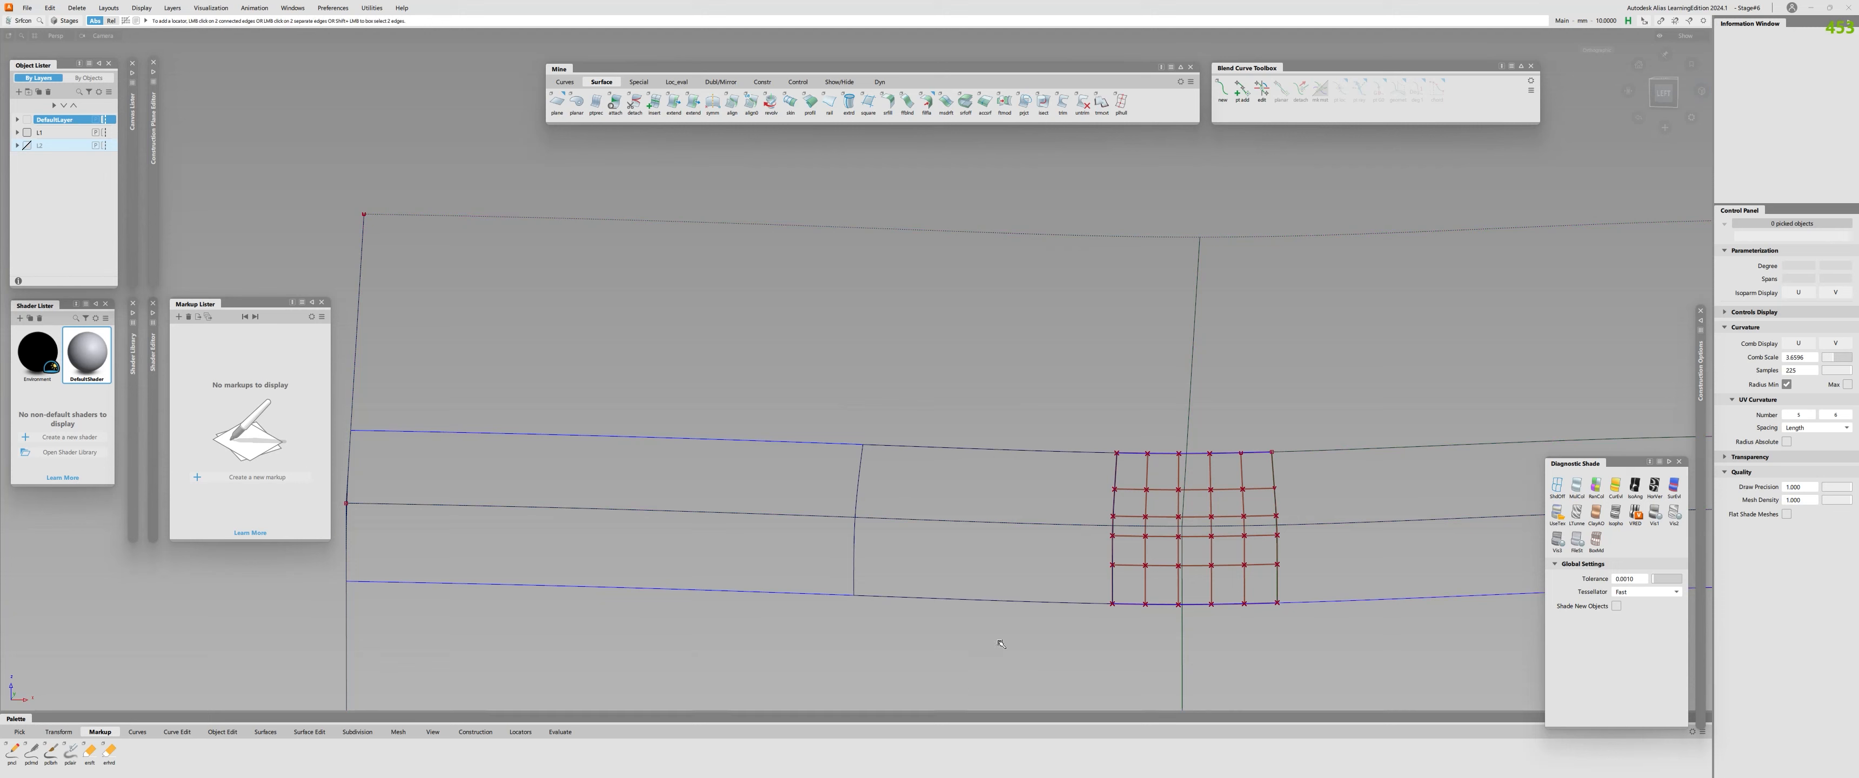
Align the eighth fillet piece's upper and lower edges to the adjoining profile surfaces.
{"action": "left_click", "coordinate": [1053, 450]}
{"action": "middle_click_drag", "start_coordinate": [1046, 453], "coordinate": [990, 504], "text": "ctrl+shift"}
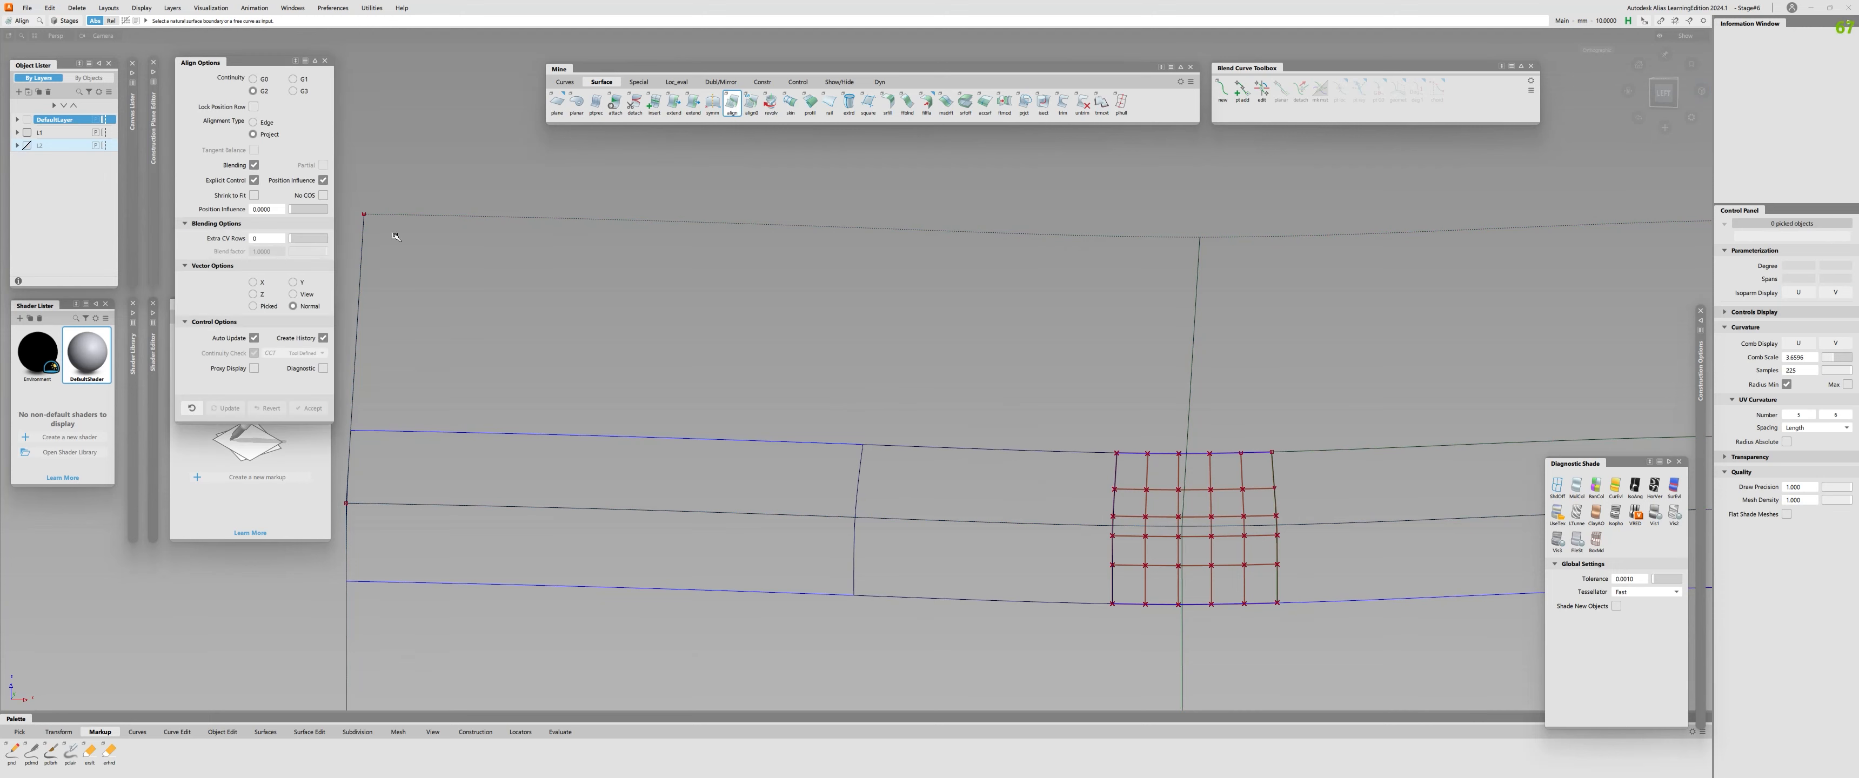
{"action": "left_click", "coordinate": [997, 450]}
{"action": "left_click", "coordinate": [1007, 606]}
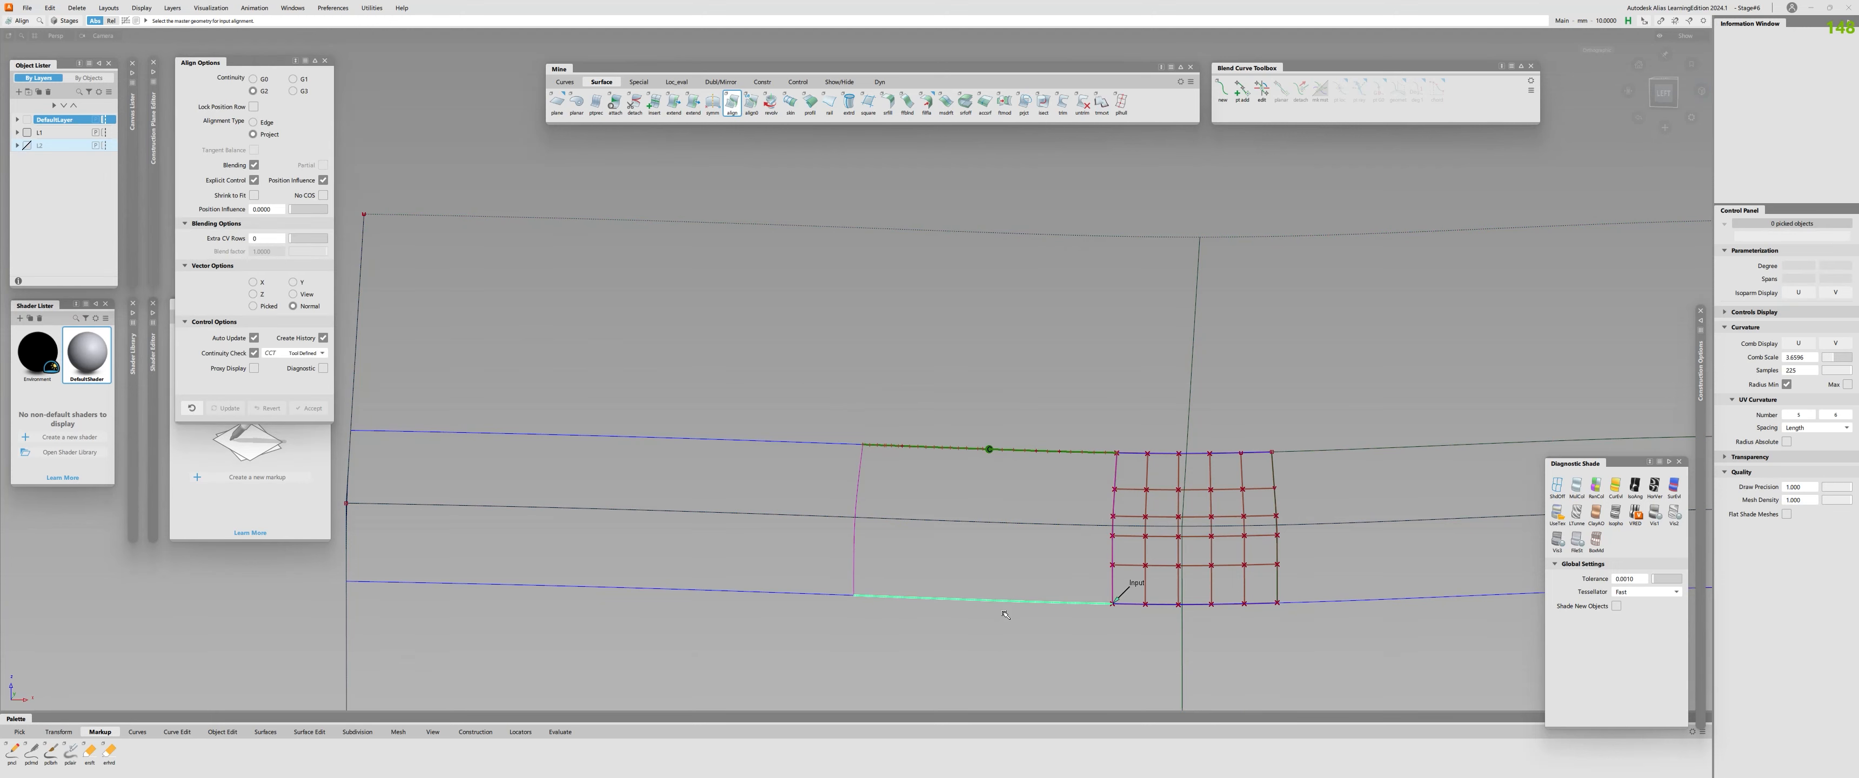
Check the continuity of the seventh fillet piece's four edges and the ninth piece's upper and lower edges.
{"action": "key", "text": "ctrl+shift+c"}
{"action": "left_click", "coordinate": [1112, 583]}
{"action": "left_click", "coordinate": [1276, 578]}
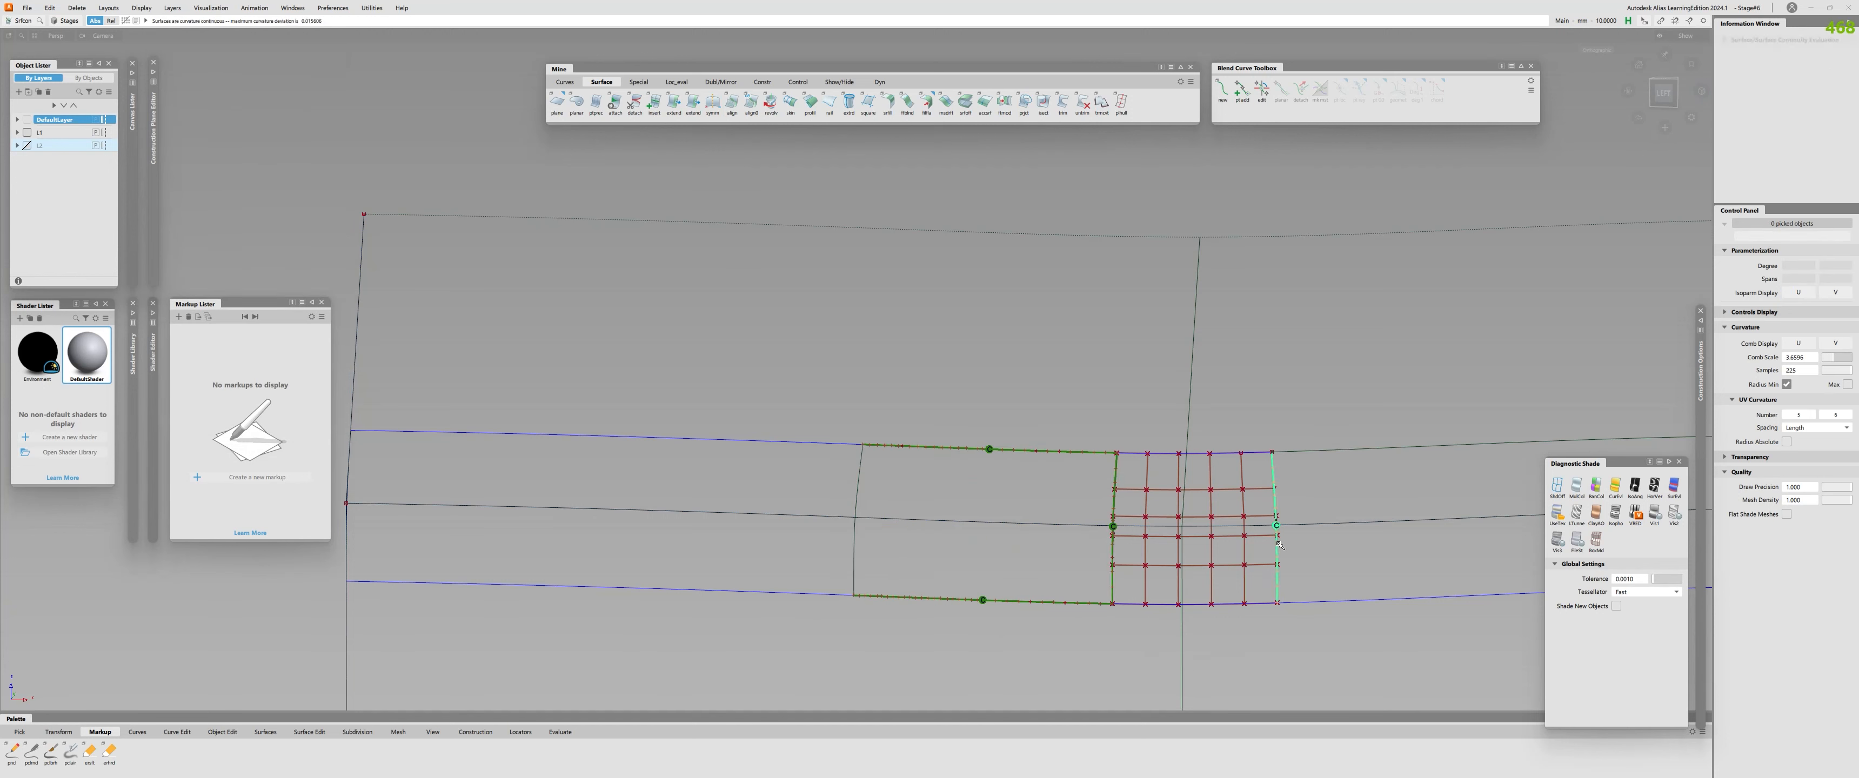
{"action": "left_click", "coordinate": [1244, 604]}
{"action": "left_click", "coordinate": [1243, 454]}
{"action": "left_click", "coordinate": [1299, 451]}
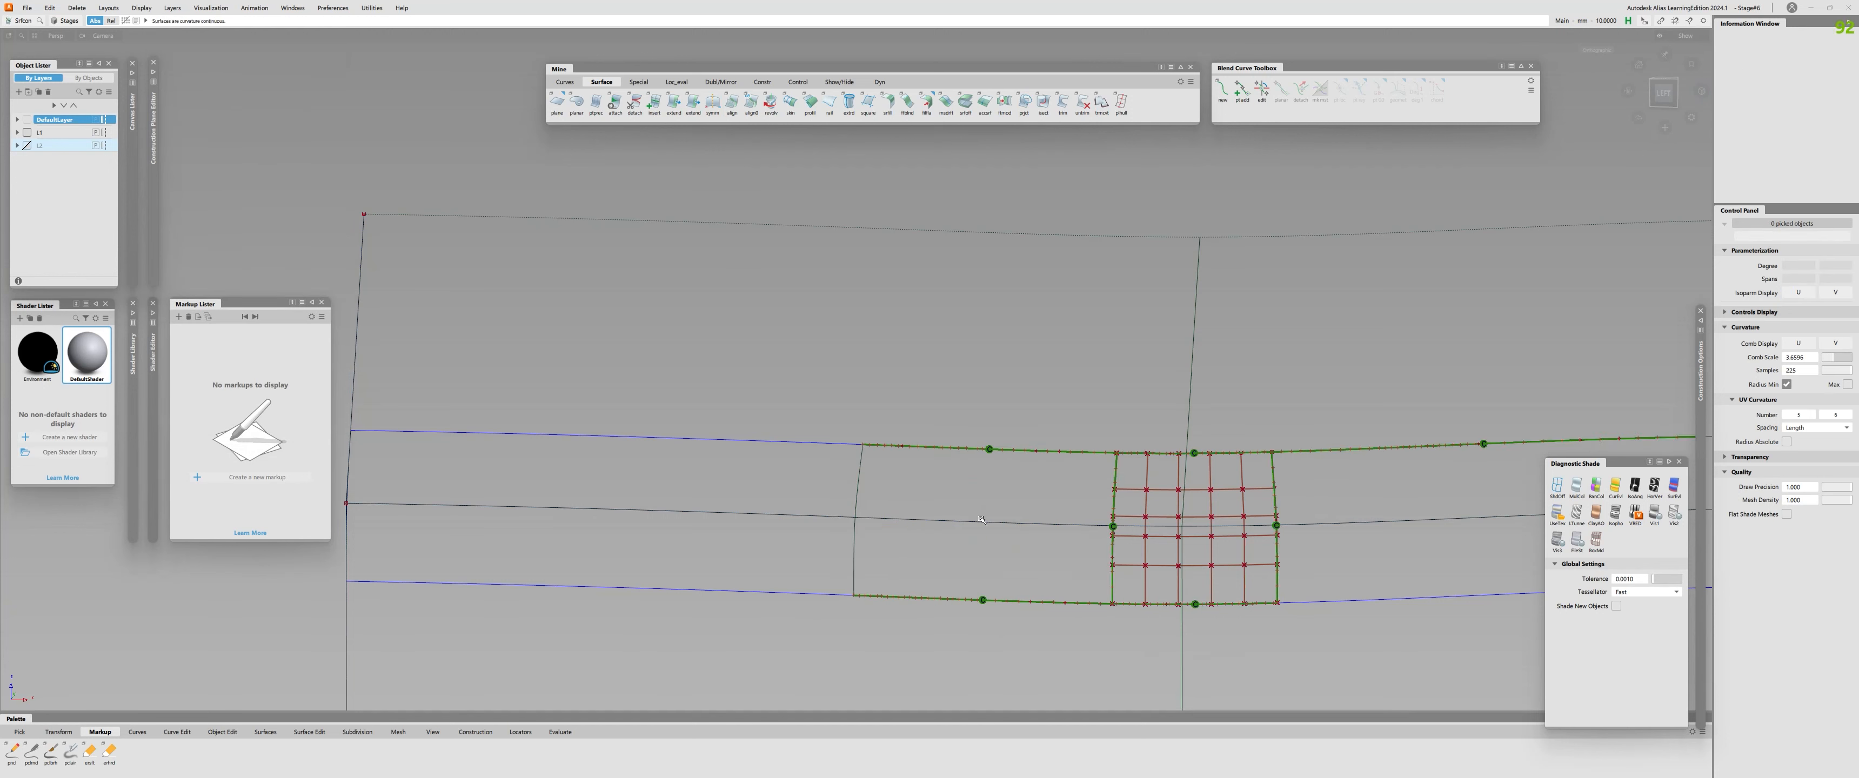
{"action": "left_click", "coordinate": [757, 440]}
{"action": "left_click", "coordinate": [766, 593]}
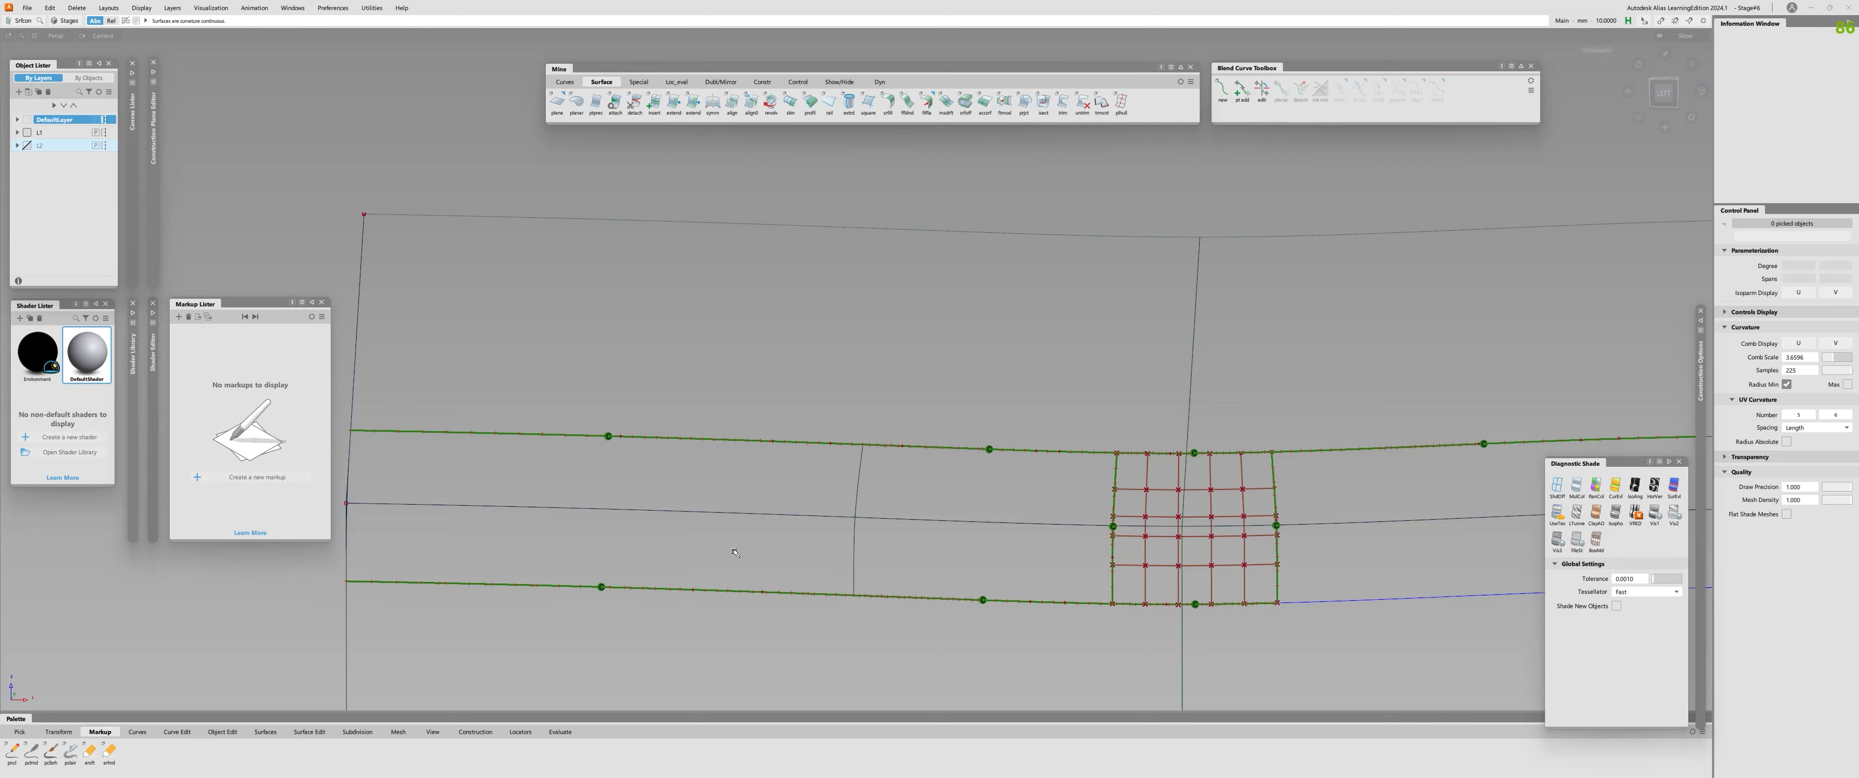
Check the continuity of the remaining unchecked upper and lower edges along the middle and right-hand fillet pieces.
{"action": "right_click_drag", "start_coordinate": [1109, 492], "coordinate": [848, 554], "text": "alt+shift"}
{"action": "middle_click_drag", "start_coordinate": [848, 555], "coordinate": [793, 491], "text": "alt+shift"}
{"action": "left_click", "coordinate": [807, 501]}
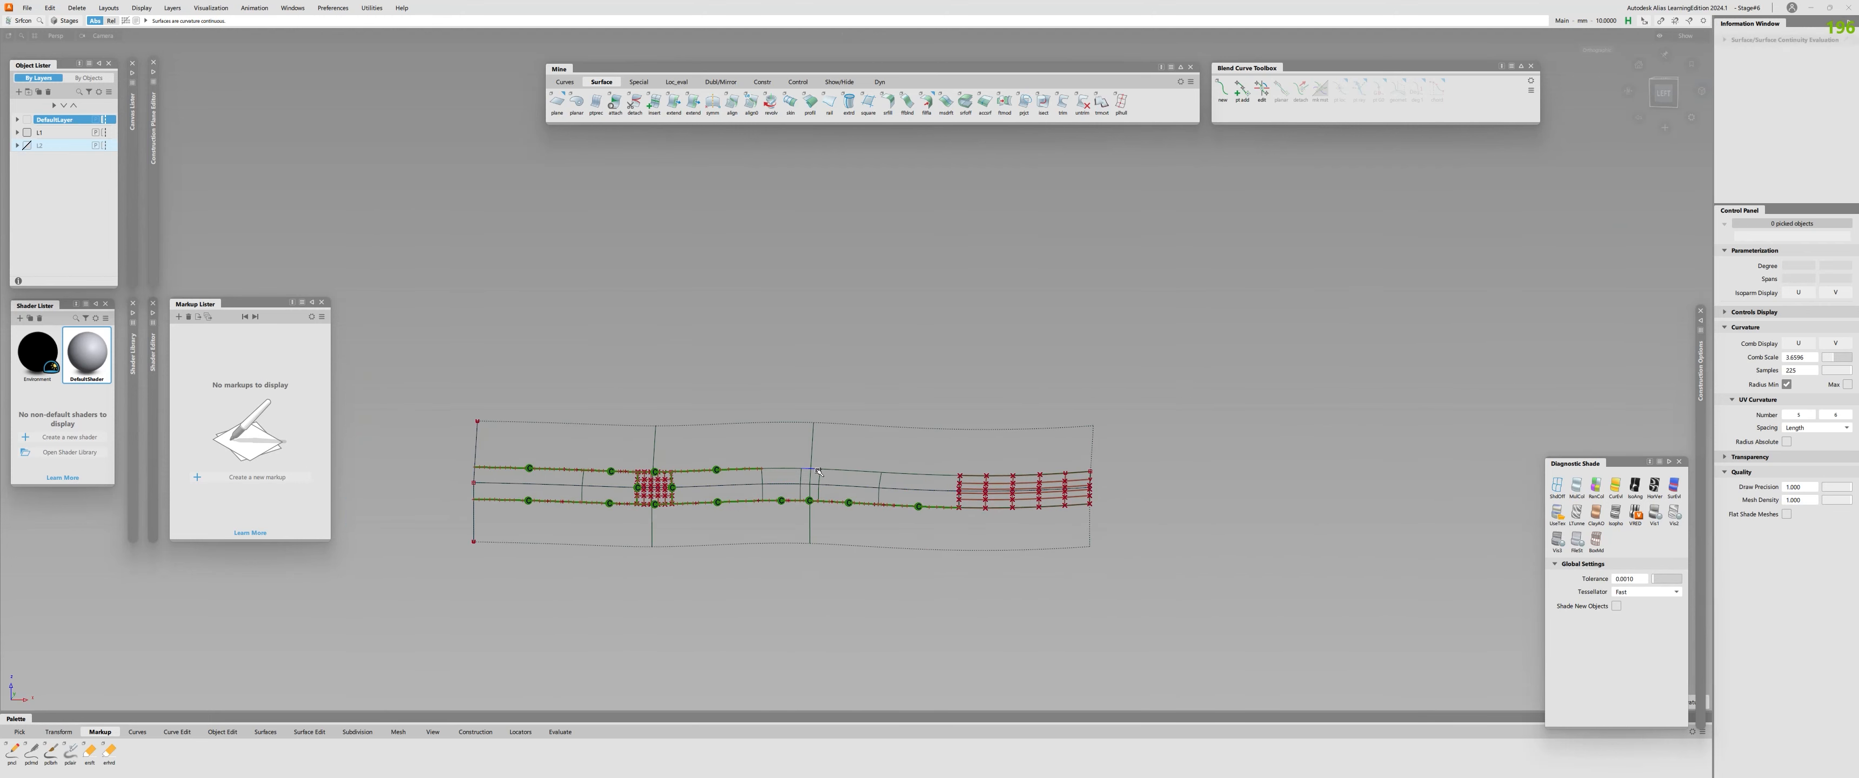
{"action": "left_click", "coordinate": [792, 469]}
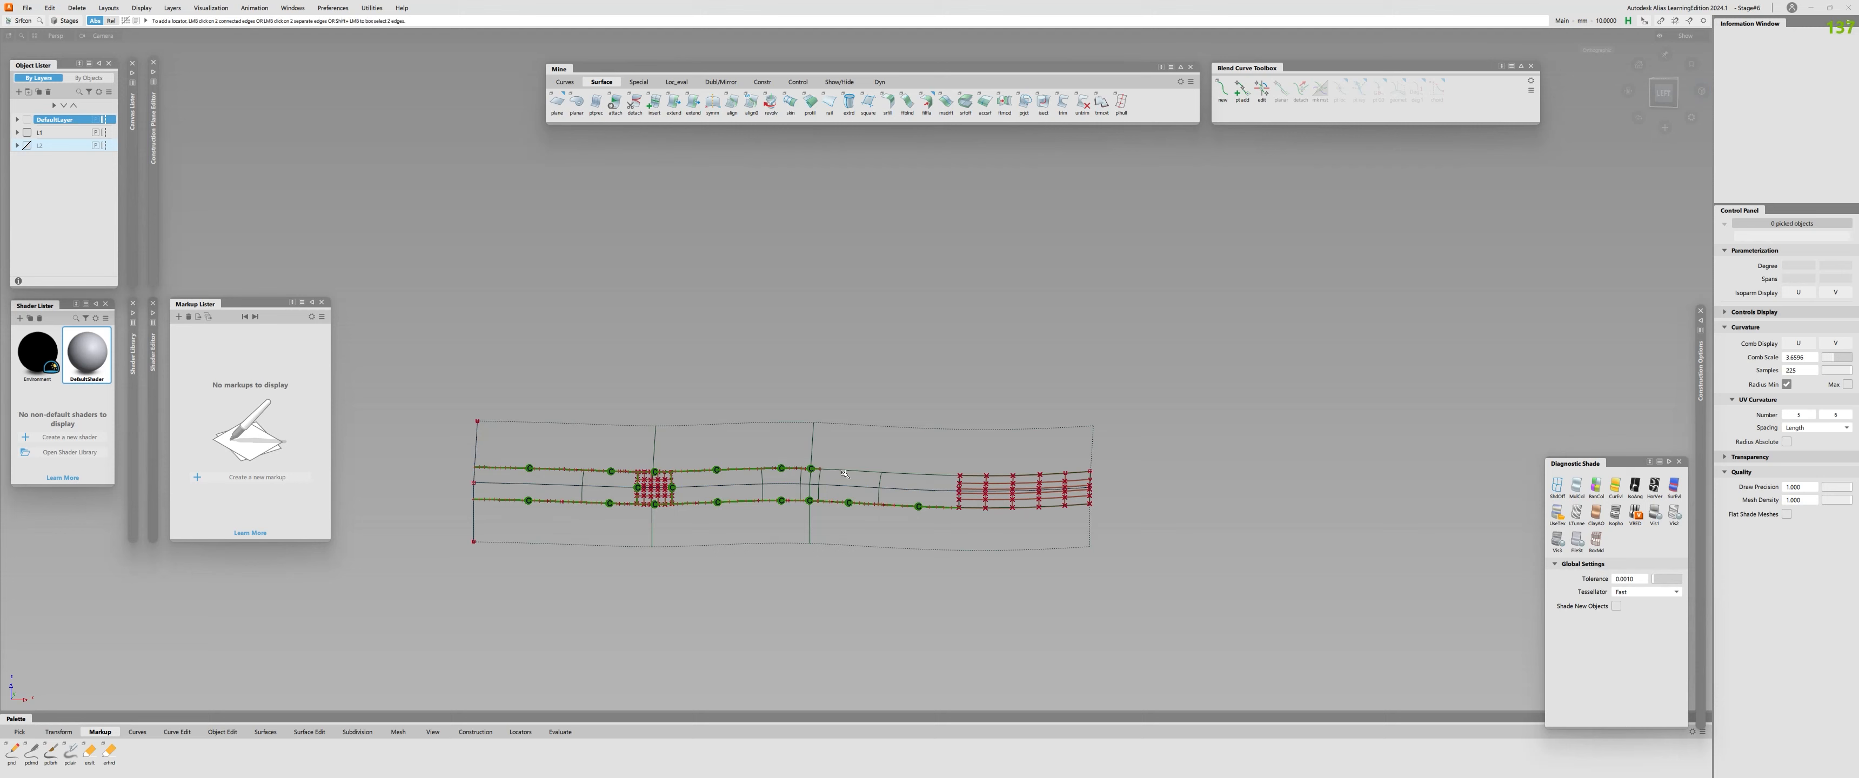
{"action": "left_click", "coordinate": [910, 474]}
{"action": "left_click_drag", "start_coordinate": [895, 480], "coordinate": [865, 490], "text": "ctrl+shift"}
{"action": "right_click_drag", "start_coordinate": [830, 501], "coordinate": [830, 570], "text": "ctrl+shift"}
Trim both profile surfaces along the fillet's boundary curves, declining the offer to untrim them first.
{"action": "left_click_drag", "start_coordinate": [490, 311], "coordinate": [528, 324], "text": "alt+shift"}
{"action": "mouse_move", "coordinate": [528, 324]}
{"action": "left_mouse_down"}
{"action": "mouse_move", "coordinate": [586, 341]}
{"action": "mouse_move", "coordinate": [795, 523]}
{"action": "left_mouse_up"}
{"action": "middle_click_drag", "start_coordinate": [737, 503], "coordinate": [685, 481], "text": "ctrl+shift"}
{"action": "left_click", "coordinate": [612, 452]}
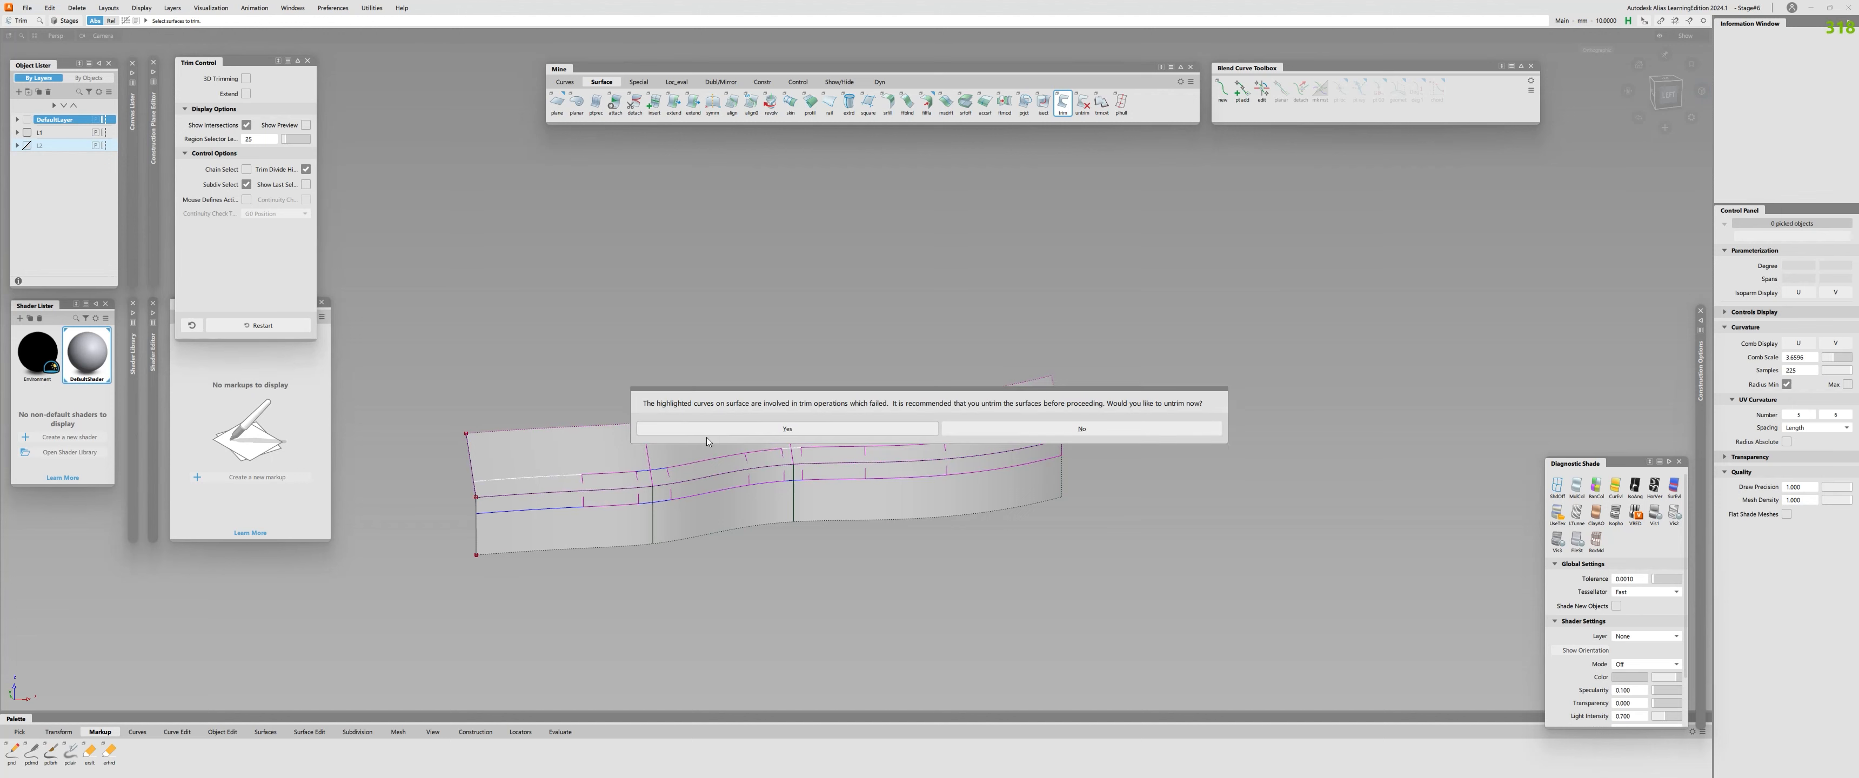
{"action": "left_click", "coordinate": [1110, 432]}
{"action": "left_click_drag", "start_coordinate": [750, 462], "coordinate": [1259, 668], "text": "ctrl+shift"}
{"action": "key", "text": "ctrl+h"}
{"action": "left_click", "coordinate": [1260, 669]}
{"action": "middle_click_drag", "start_coordinate": [845, 551], "coordinate": [793, 531], "text": "ctrl+shift"}
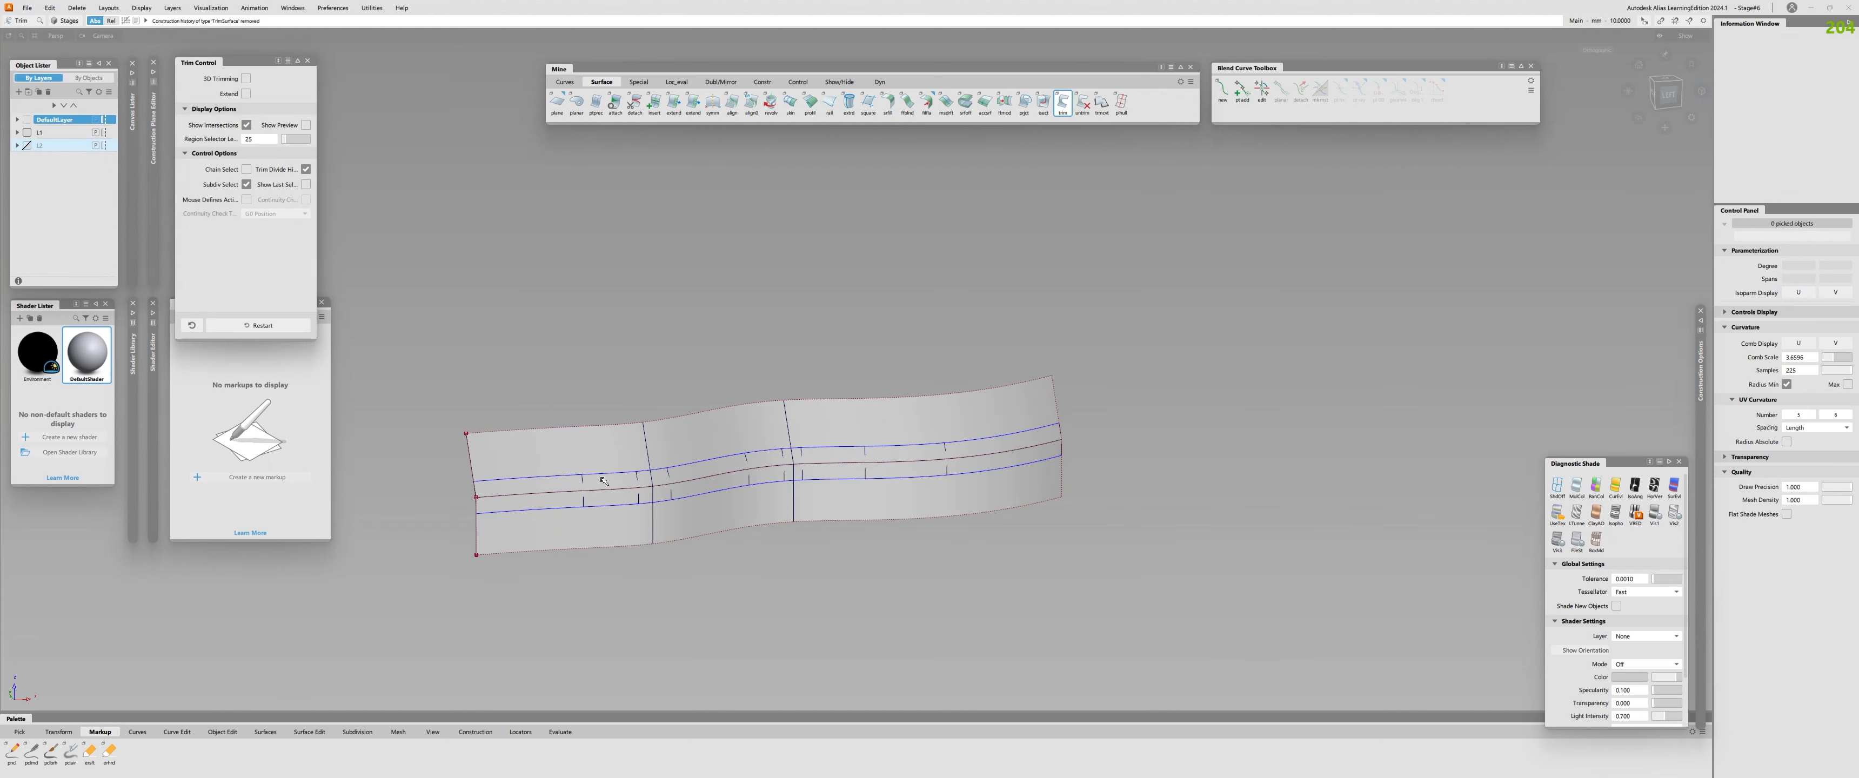
{"action": "left_click", "coordinate": [602, 443]}
{"action": "left_click", "coordinate": [772, 431]}
{"action": "left_click", "coordinate": [658, 450]}
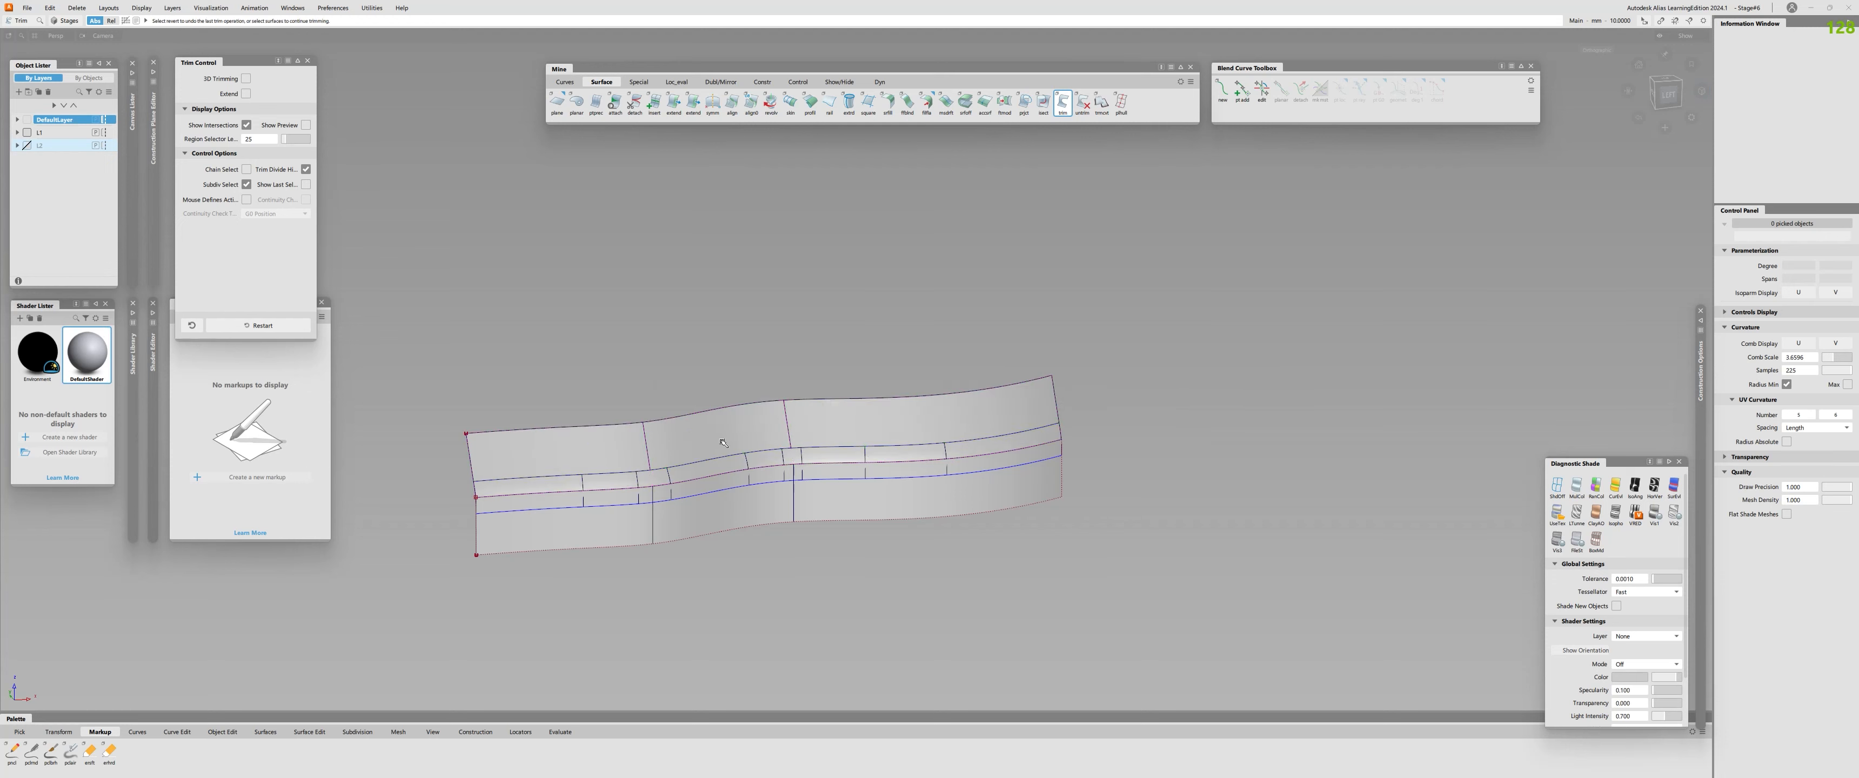
{"action": "left_click", "coordinate": [665, 541]}
Check the continuity between the trimmed upper profile surface and the fillet pieces.
{"action": "key", "text": "ctrl+shift+c"}
{"action": "left_click", "coordinate": [606, 473]}
{"action": "left_click", "coordinate": [559, 477]}
{"action": "left_click_drag", "start_coordinate": [921, 537], "coordinate": [794, 491], "text": "alt+shift"}
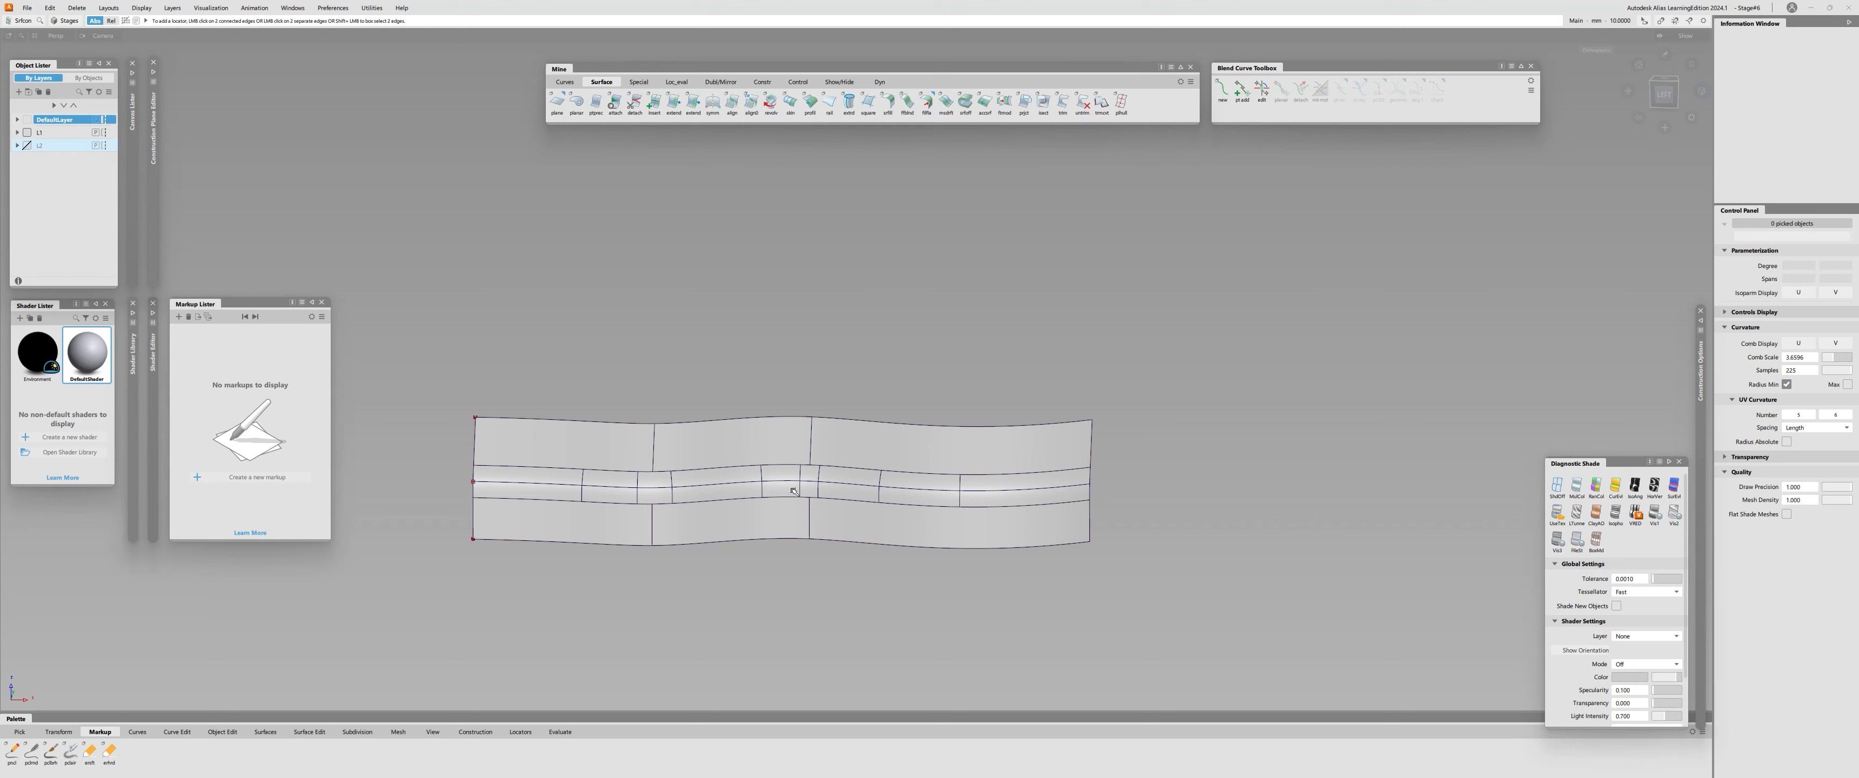
Delete all the fillet pieces, including the separate last surface at the far end.
{"action": "right_click_drag", "start_coordinate": [789, 487], "coordinate": [721, 471], "text": "alt+shift"}
{"action": "left_click_drag", "start_coordinate": [722, 471], "coordinate": [719, 478], "text": "ctrl+shift"}
{"action": "left_click", "coordinate": [719, 478]}
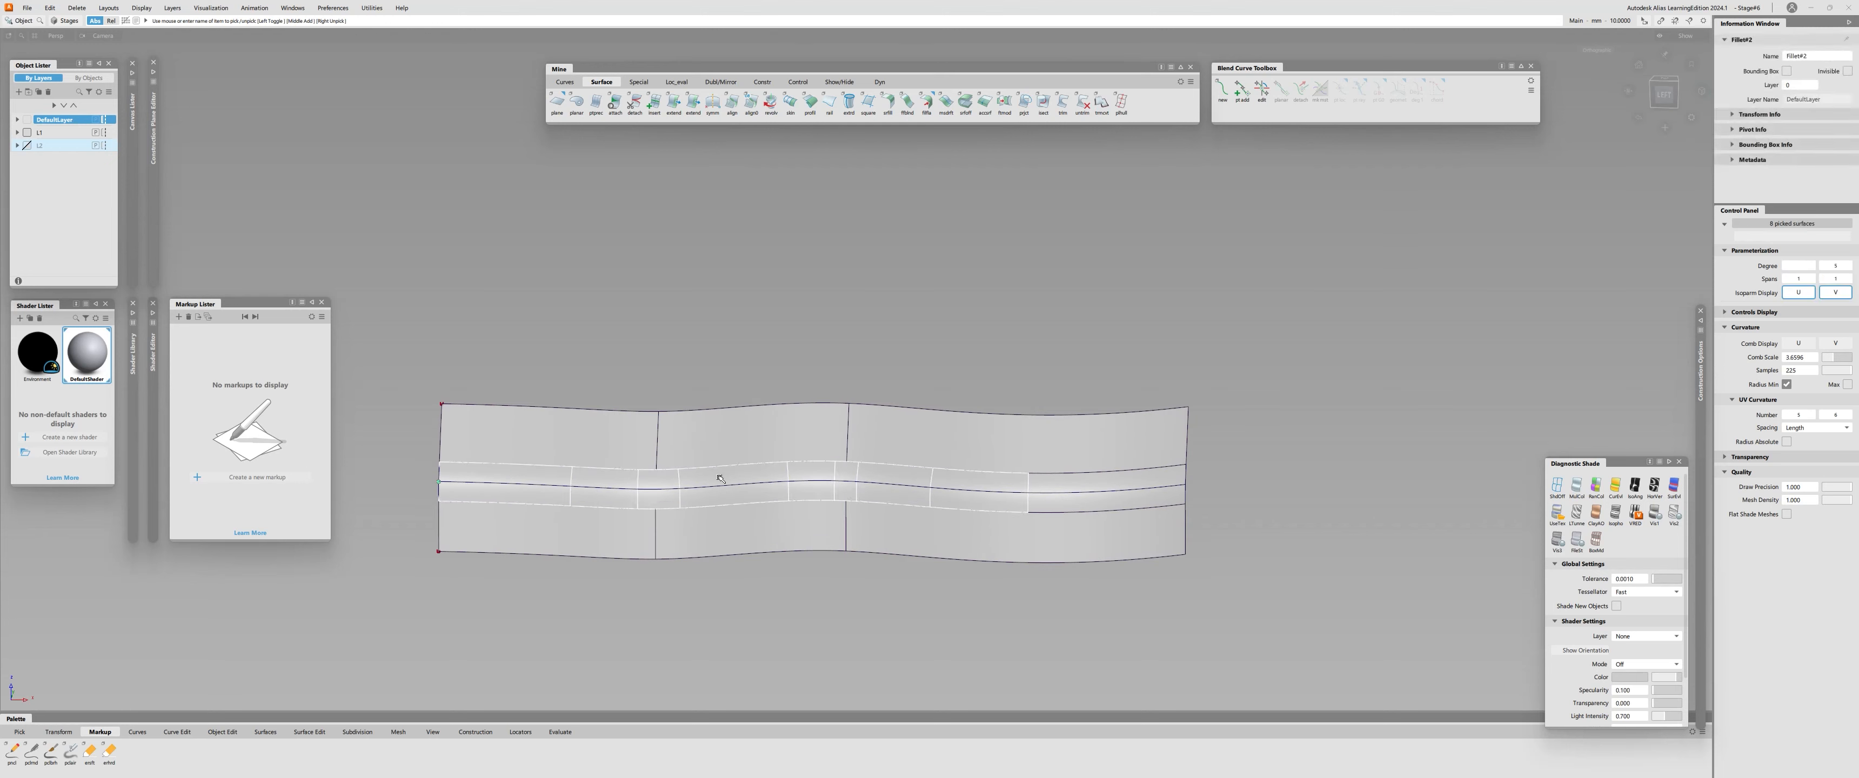
{"action": "left_click", "coordinate": [720, 479]}
{"action": "left_click", "coordinate": [1081, 489]}
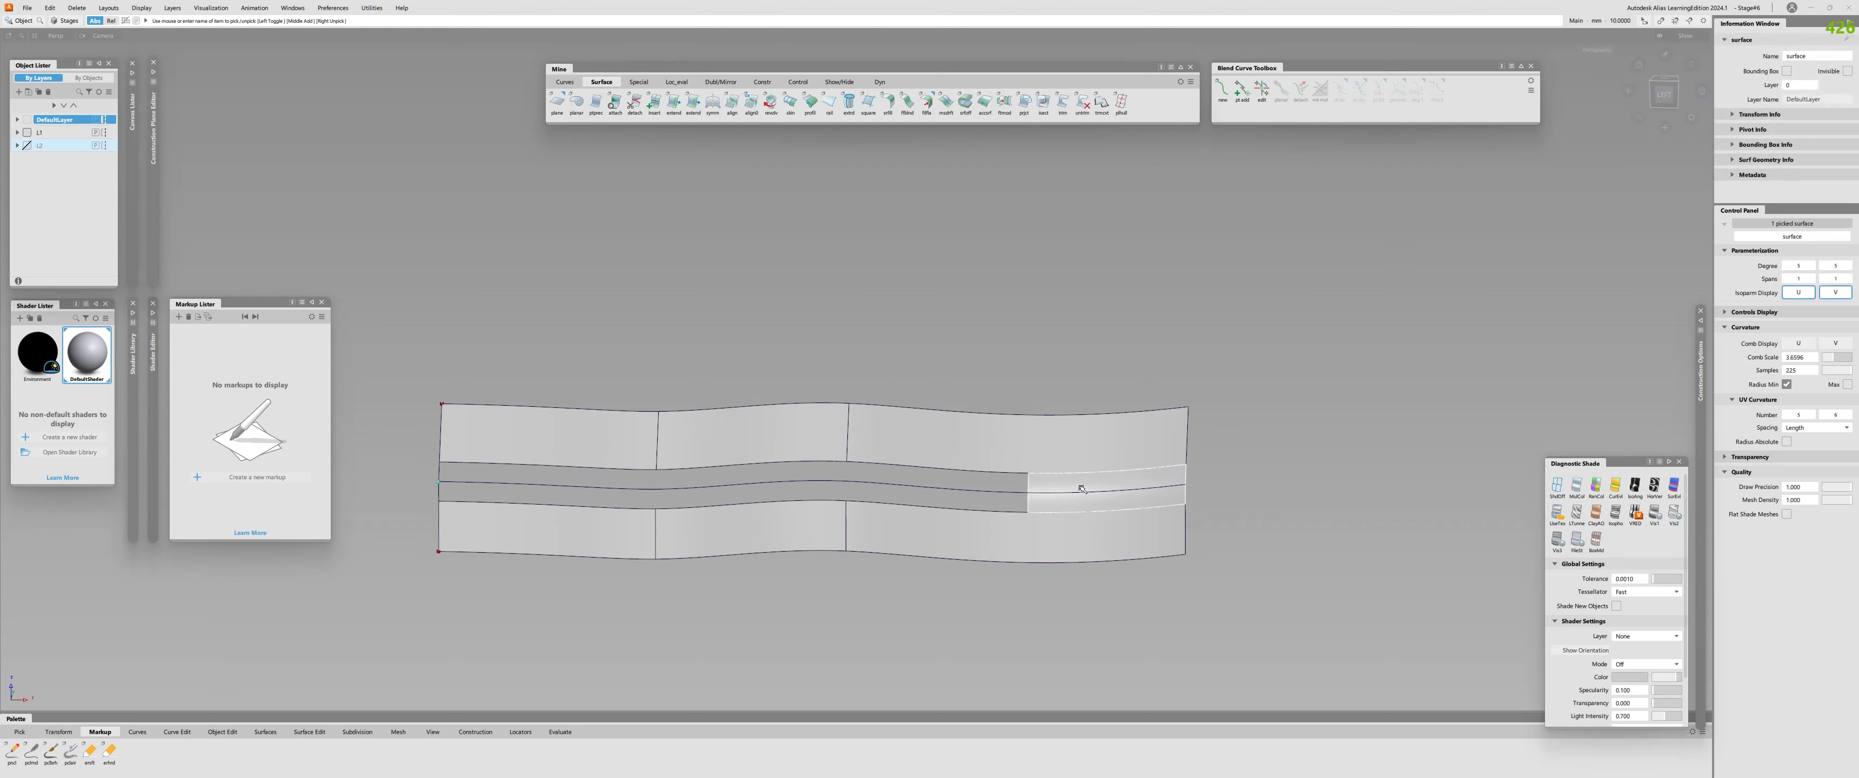
{"action": "key", "text": "Delete"}
Untrim the upper and lower profile surfaces and delete their leftover curves on surface.
{"action": "left_click_drag", "start_coordinate": [619, 473], "coordinate": [752, 550], "text": "alt+shift"}
{"action": "middle_click_drag", "start_coordinate": [753, 550], "coordinate": [729, 534], "text": "ctrl+shift"}
{"action": "left_click", "coordinate": [593, 461]}
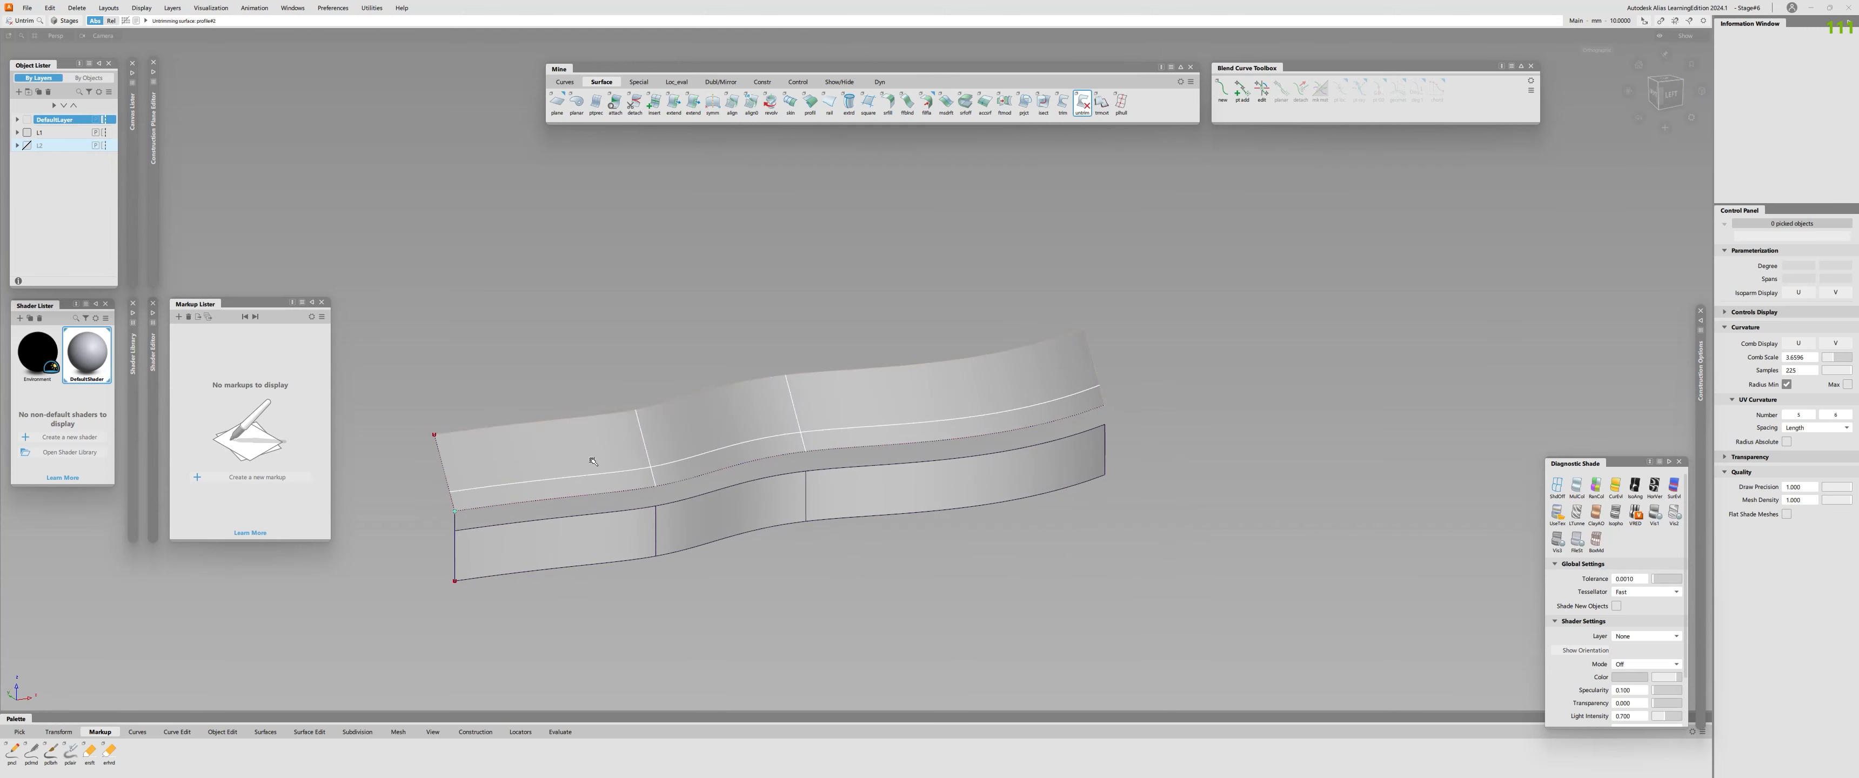
{"action": "left_click", "coordinate": [641, 547]}
{"action": "left_click_drag", "start_coordinate": [555, 455], "coordinate": [550, 536], "text": "ctrl+shift"}
{"action": "left_click_drag", "start_coordinate": [695, 401], "coordinate": [736, 509]}
{"action": "left_click_drag", "start_coordinate": [776, 409], "coordinate": [837, 502]}
{"action": "left_click_drag", "start_coordinate": [890, 404], "coordinate": [949, 513]}
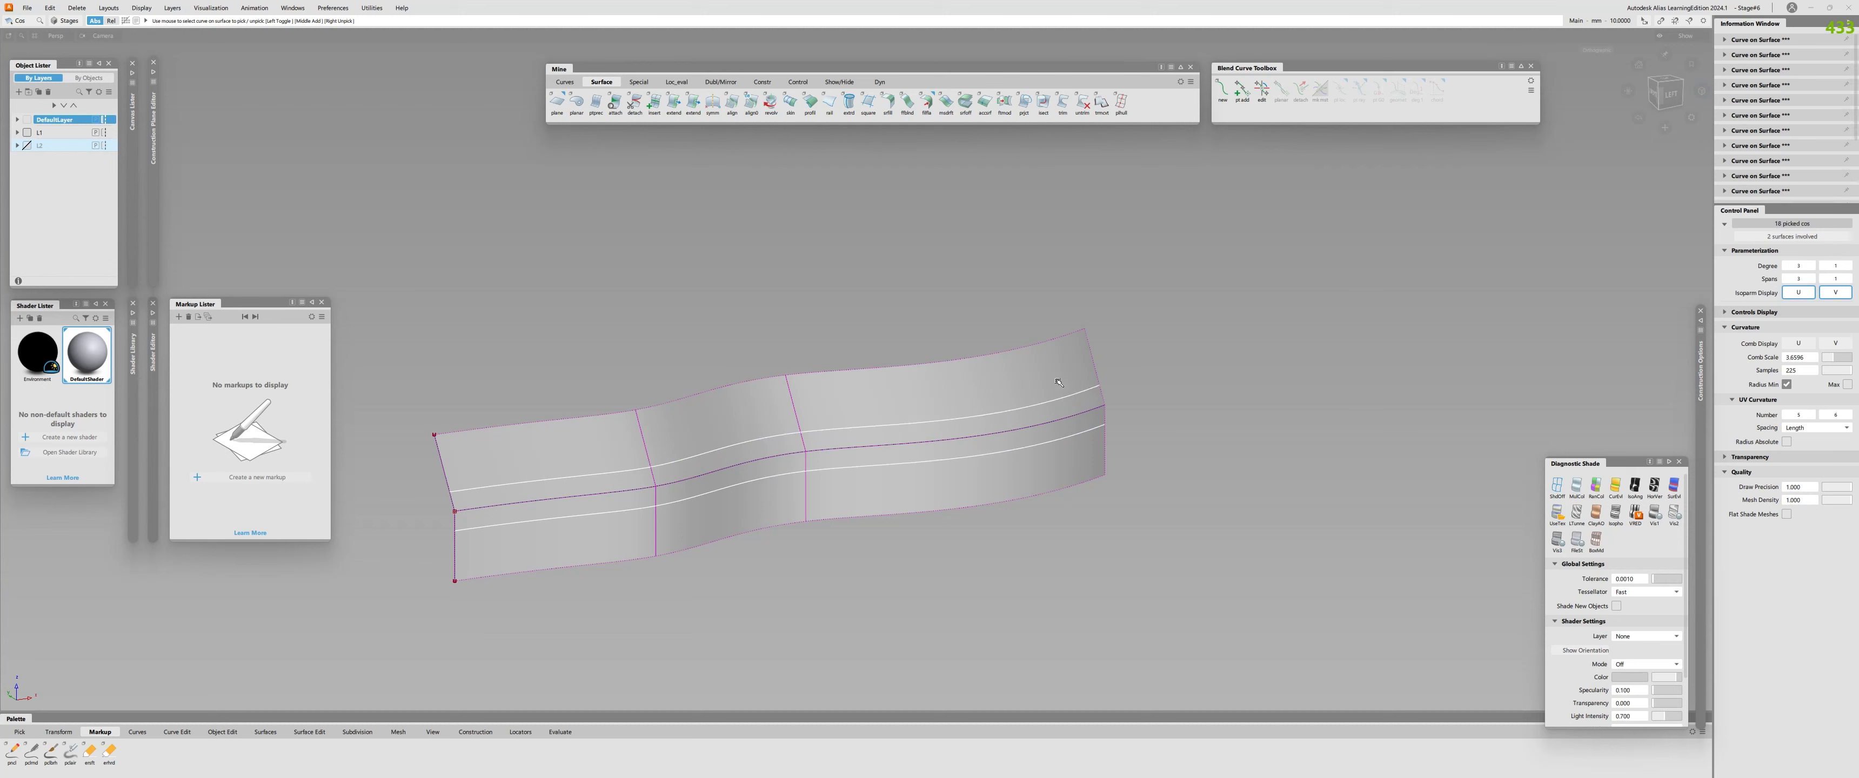
{"action": "key", "text": "Delete"}
Create a G2 surface fillet with a 10 chordal length between the two profile surfaces, using Edge align at both ends.
{"action": "key", "text": "ctrl+f"}
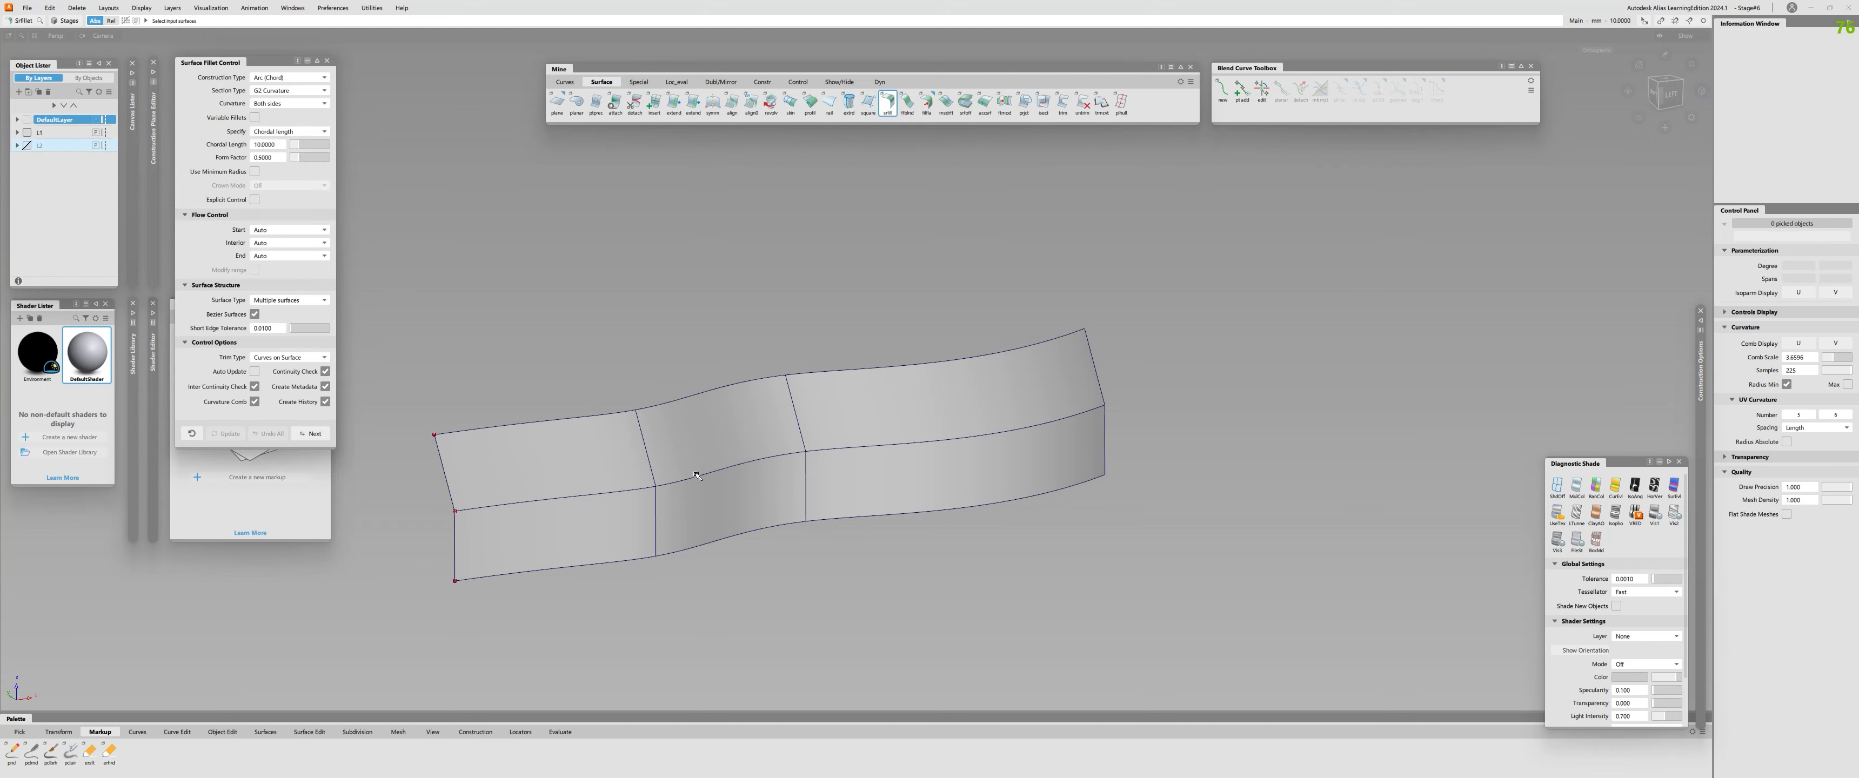
{"action": "left_click", "coordinate": [533, 475]}
{"action": "left_click", "coordinate": [604, 528]}
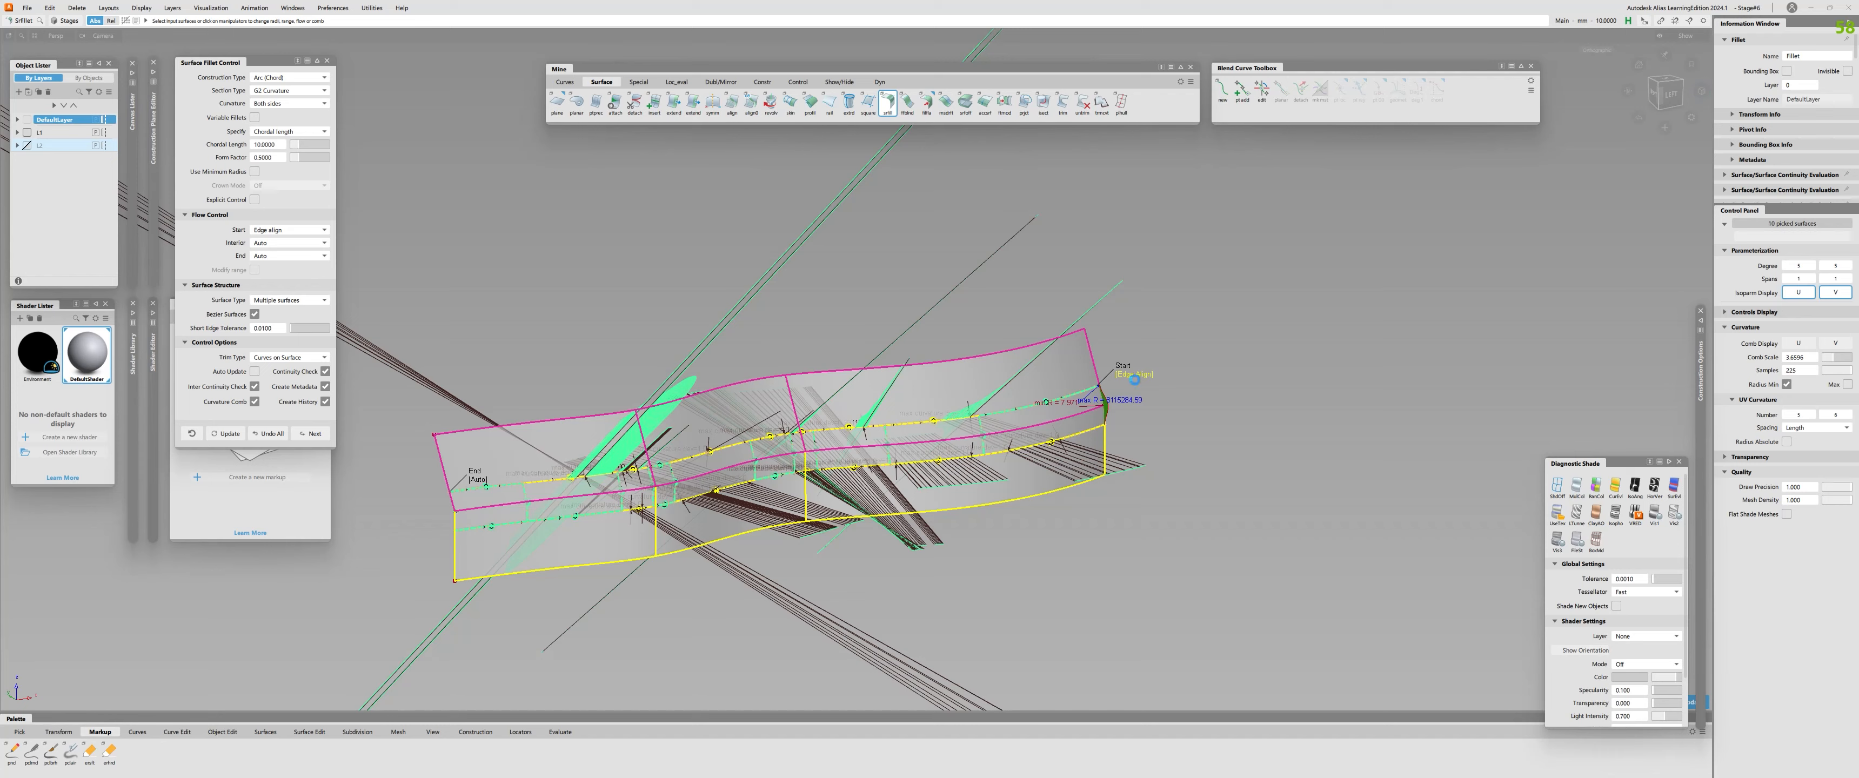
{"action": "left_click_drag", "start_coordinate": [956, 466], "coordinate": [475, 441], "text": "alt+shift"}
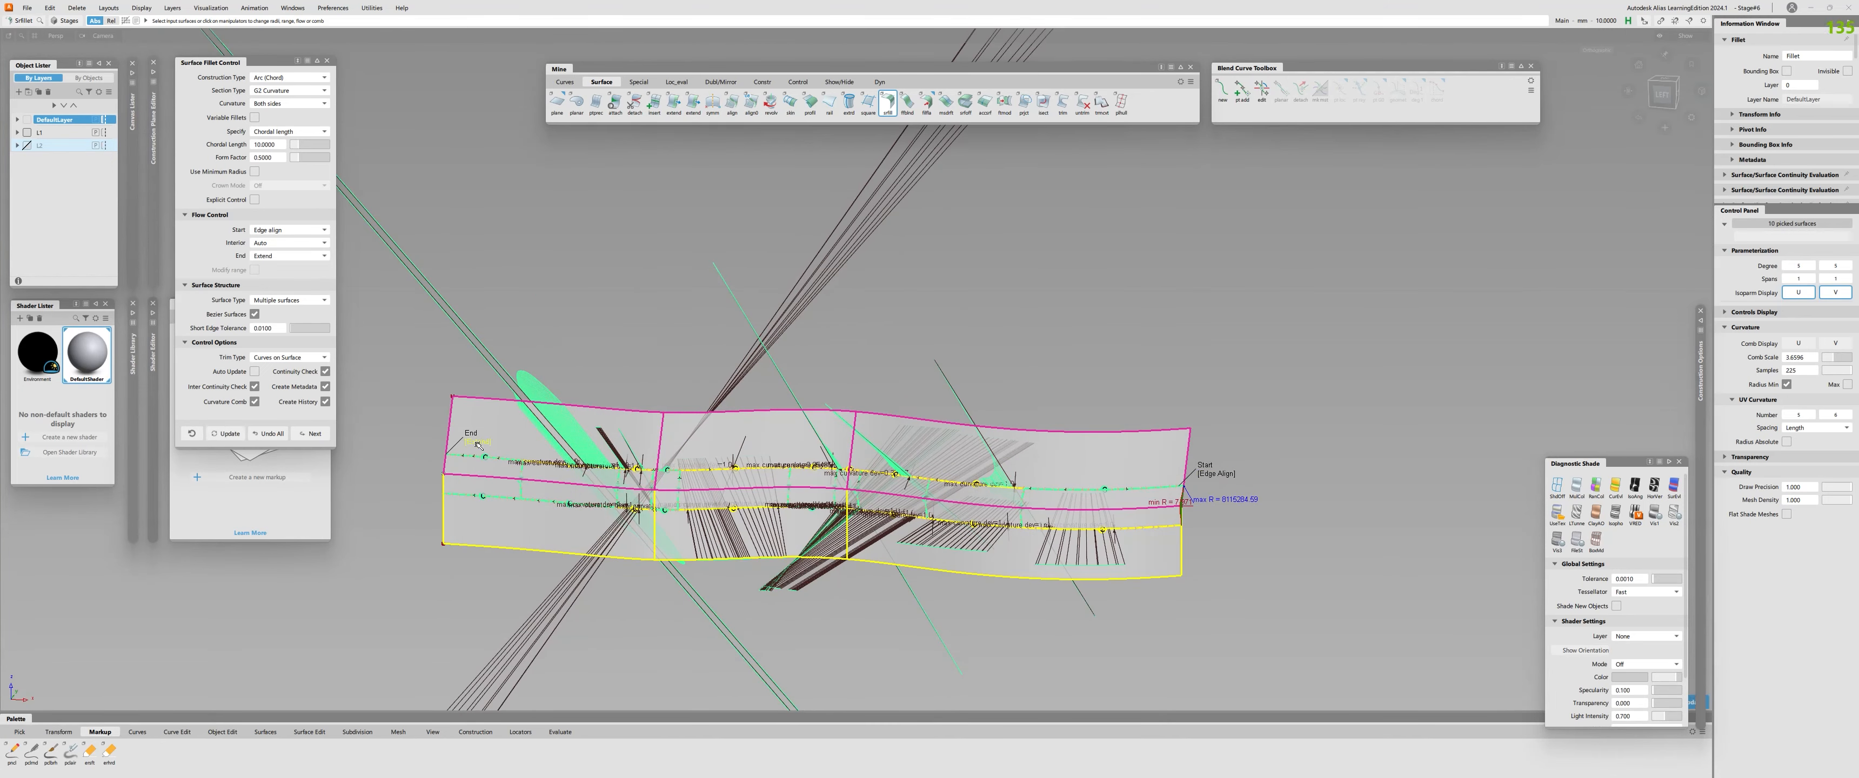
{"action": "left_click_drag", "start_coordinate": [654, 550], "coordinate": [787, 595], "text": "alt+shift"}
Reopen the new fillet for editing and set its trim type to Automatic.
{"action": "key", "text": "ctrl+q"}
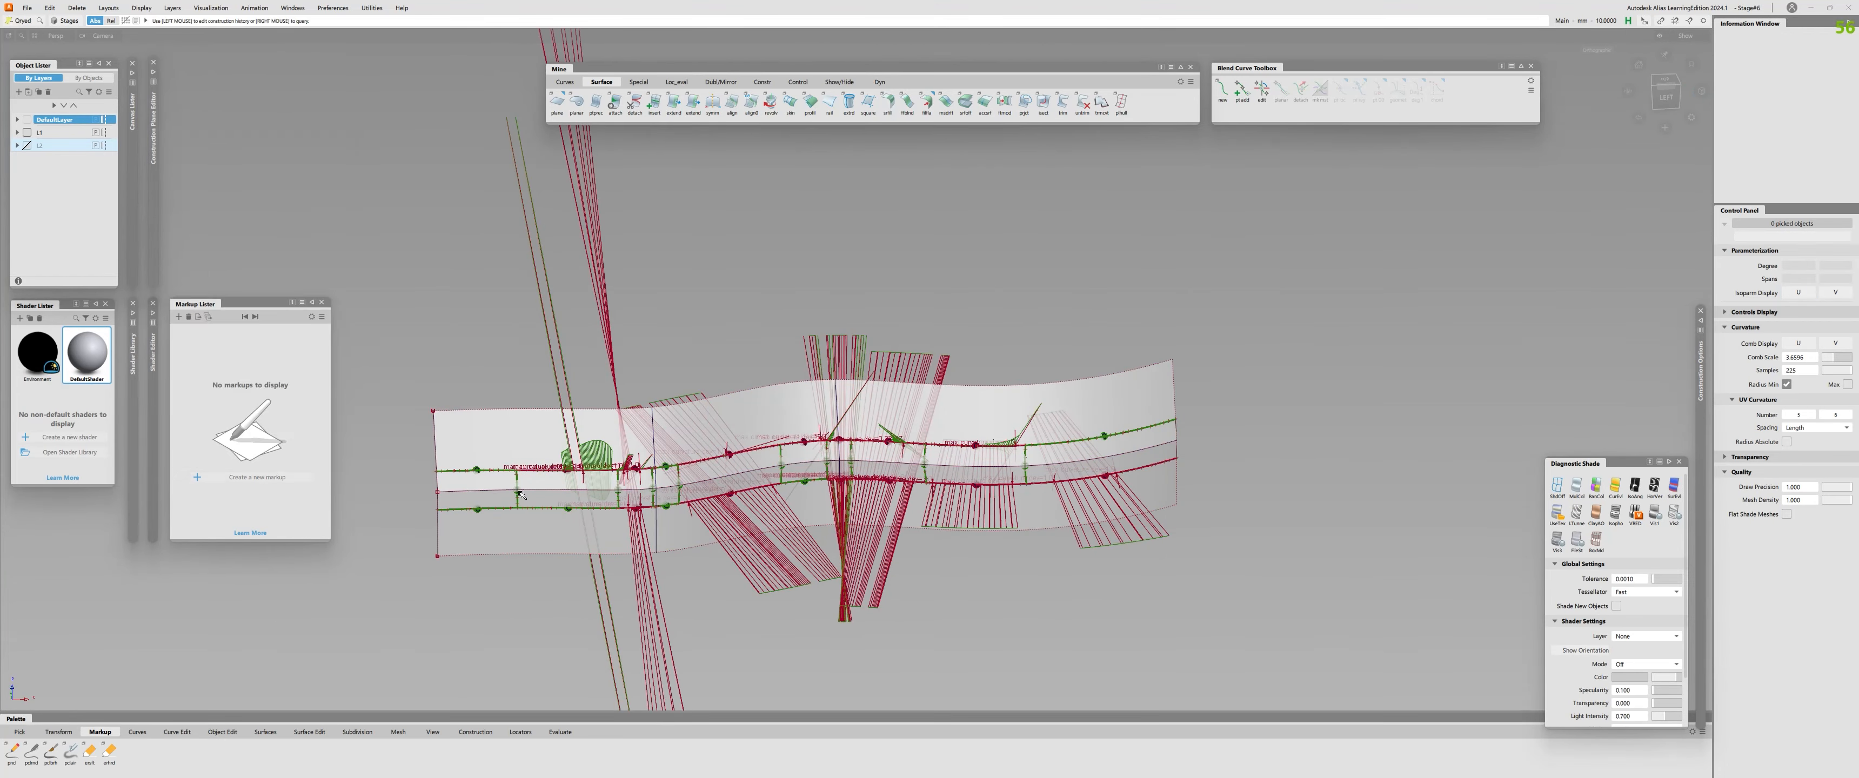
{"action": "left_click", "coordinate": [514, 492]}
{"action": "left_click", "coordinate": [276, 357]}
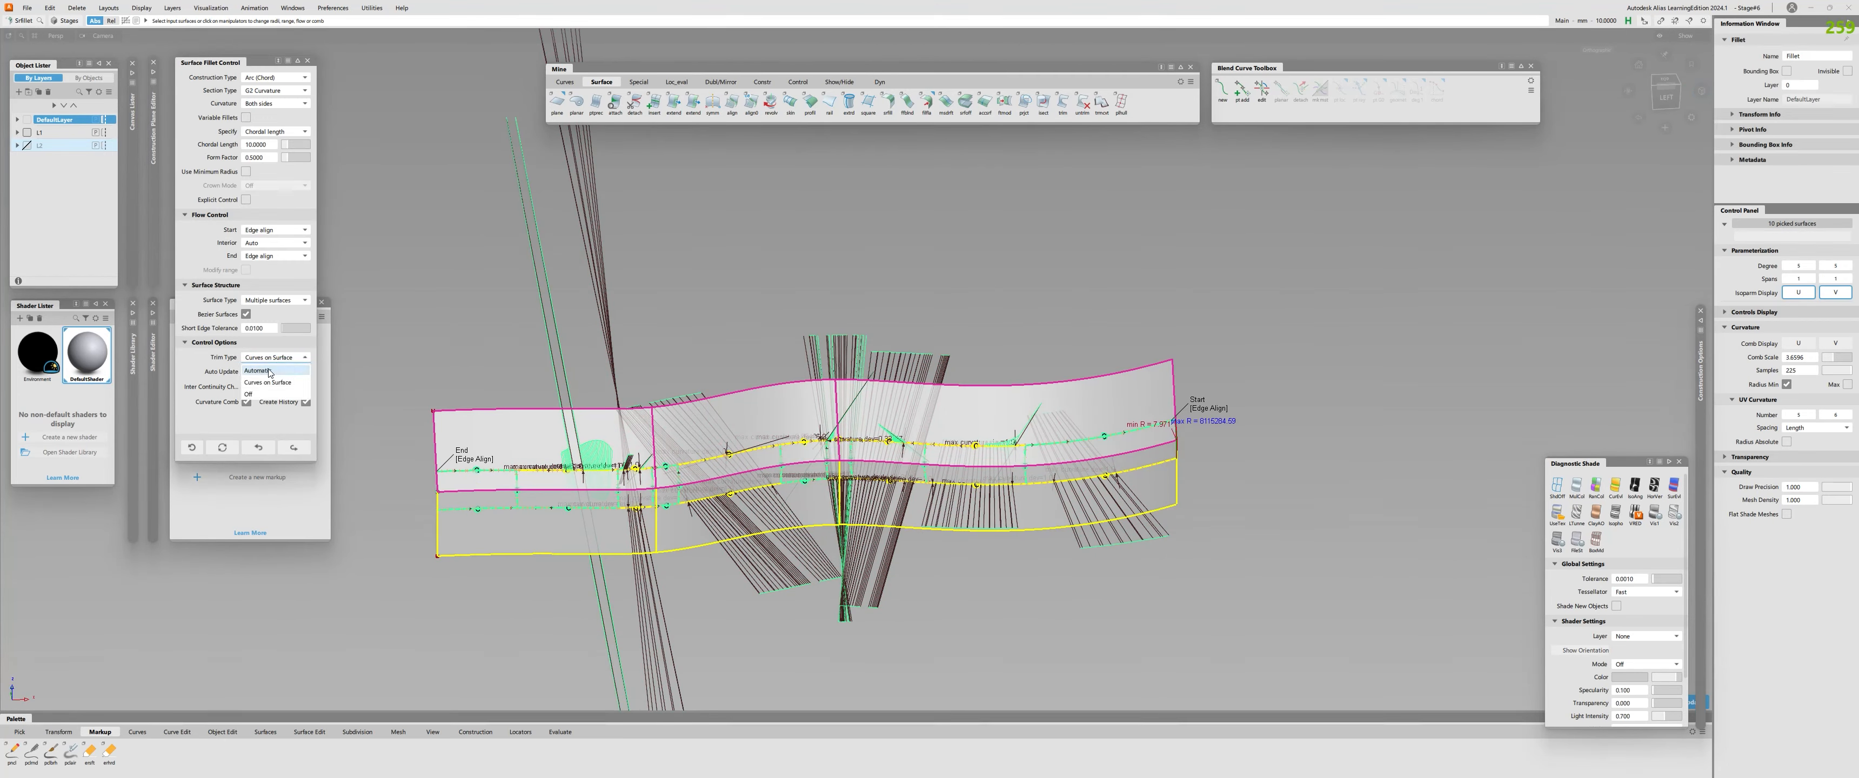
{"action": "left_click", "coordinate": [274, 372]}
{"action": "left_click_drag", "start_coordinate": [925, 503], "coordinate": [784, 490], "text": "alt+shift"}
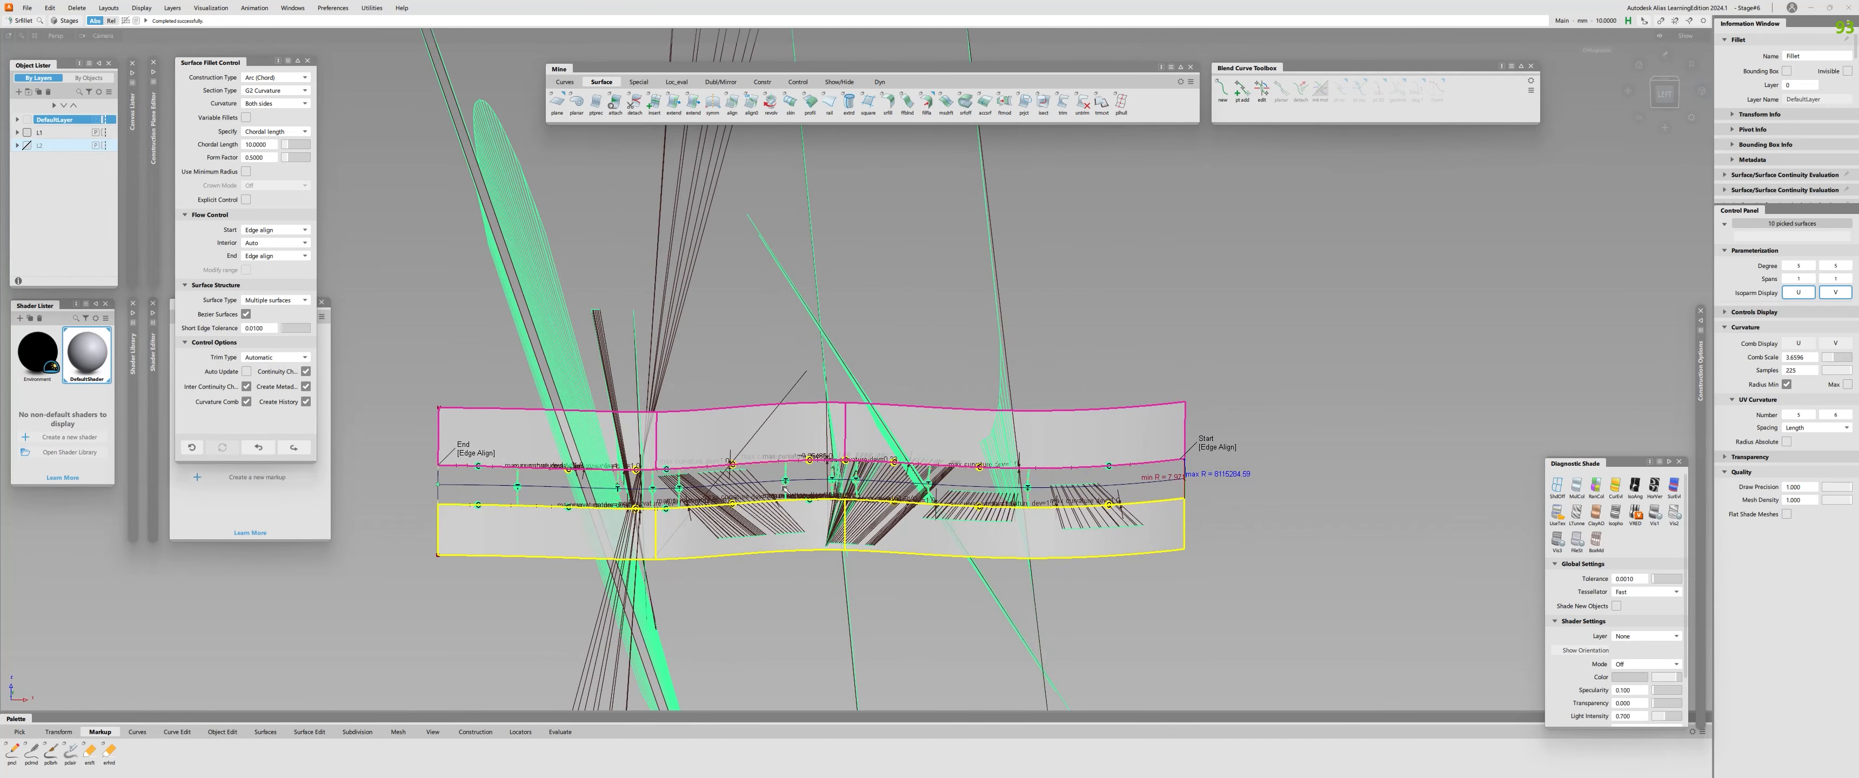
Close the fillet settings and check surface continuity along the upper and lower edges of the far-end fillet piece.
{"action": "key", "text": "ctrl+q"}
{"action": "key", "text": "ctrl+l"}
{"action": "right_click_drag", "start_coordinate": [785, 491], "coordinate": [908, 481], "text": "alt+shift"}
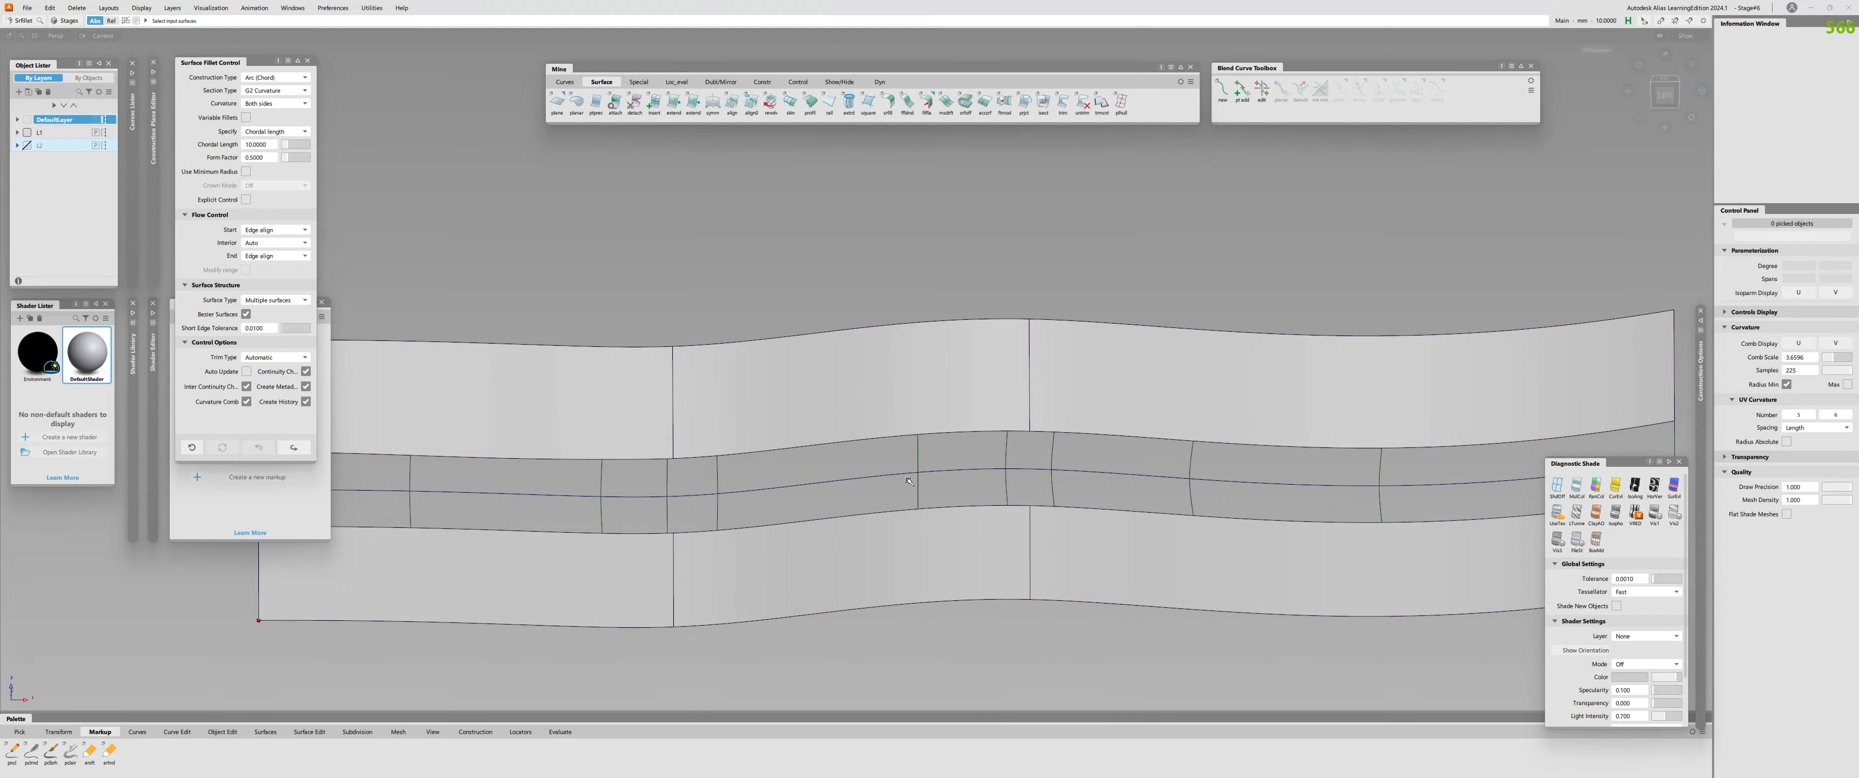
{"action": "mouse_move", "coordinate": [871, 527]}
{"action": "left_mouse_down", "text": "alt+shift"}
{"action": "mouse_move", "coordinate": [962, 440]}
{"action": "mouse_move", "coordinate": [1153, 477]}
{"action": "mouse_move", "coordinate": [854, 518]}
{"action": "left_mouse_up", "text": "alt+shift"}
{"action": "middle_click_drag", "start_coordinate": [853, 518], "coordinate": [310, 511], "text": "alt+shift"}
{"action": "left_click_drag", "start_coordinate": [310, 511], "coordinate": [354, 476], "text": "alt+shift"}
{"action": "key", "text": "ctrl+q"}
{"action": "left_click", "coordinate": [938, 457]}
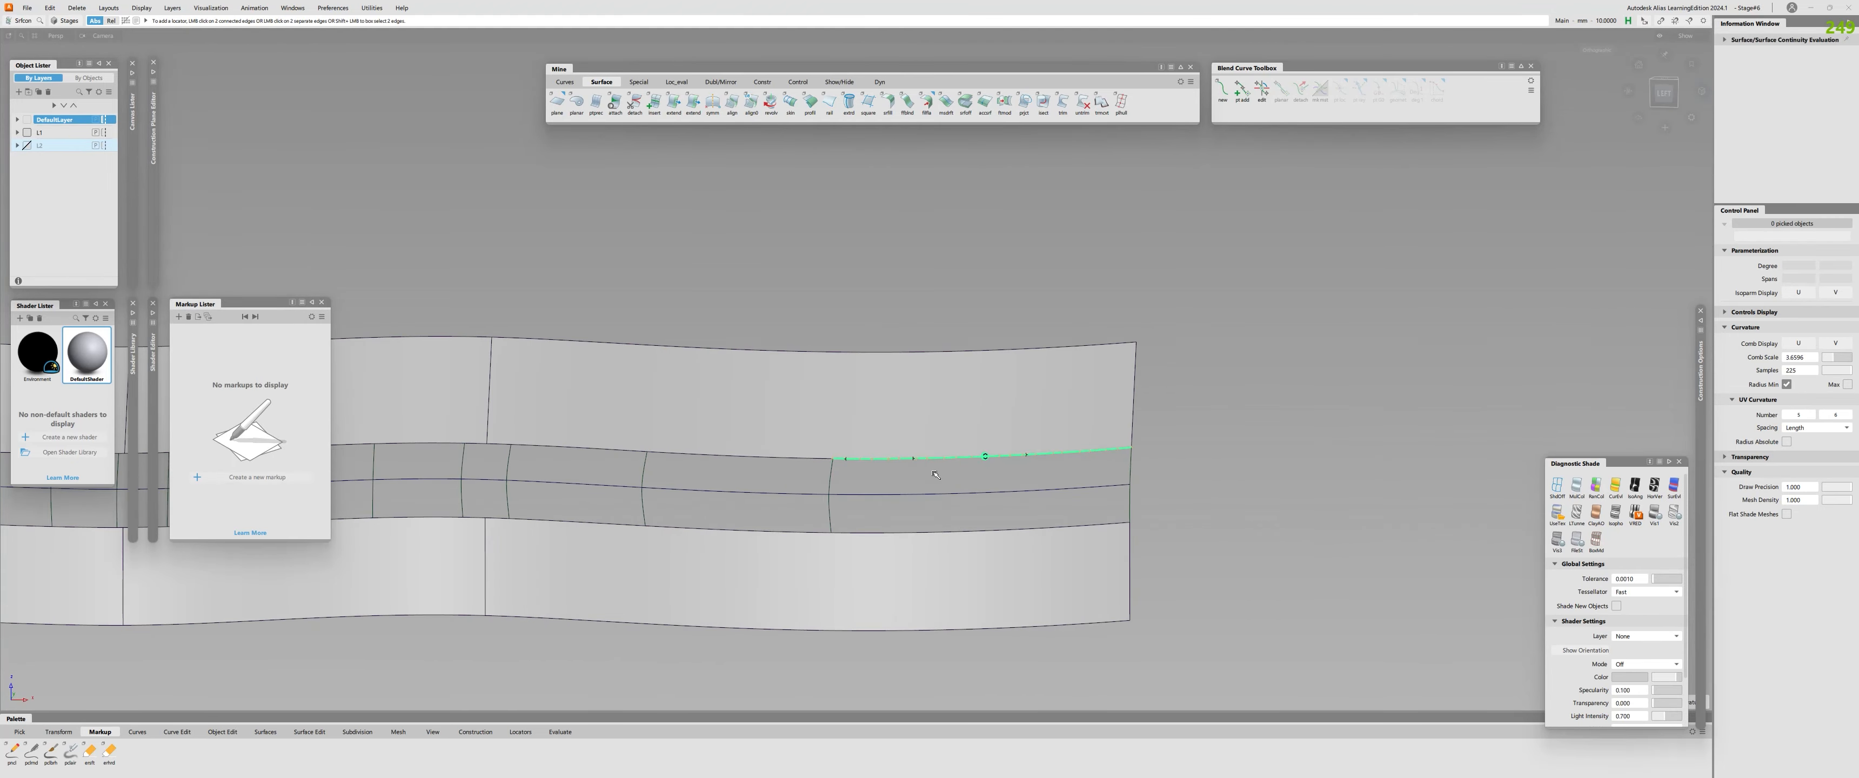
{"action": "left_click", "coordinate": [958, 532]}
{"action": "middle_click_drag", "start_coordinate": [820, 539], "coordinate": [954, 537], "text": "alt+shift"}
{"action": "left_click_drag", "start_coordinate": [954, 537], "coordinate": [921, 540], "text": "alt+shift"}
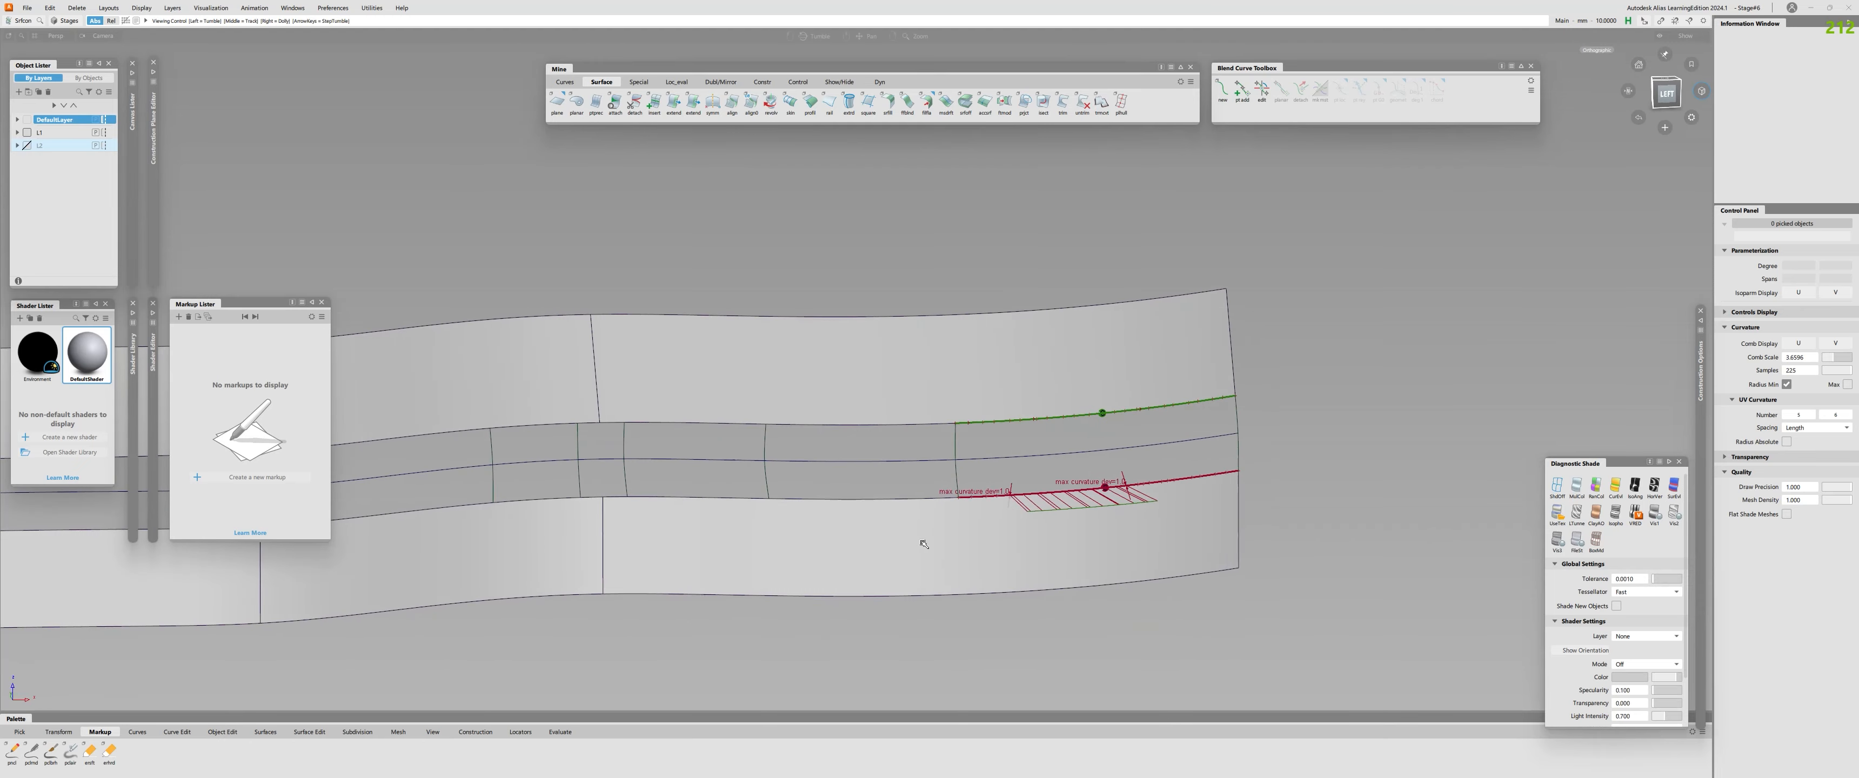
Check the upper and lower edges of the two neighbouring fillet pieces for continuity, and delete all the checks.
{"action": "left_click", "coordinate": [901, 498]}
{"action": "left_click", "coordinate": [706, 496]}
{"action": "left_click", "coordinate": [701, 424]}
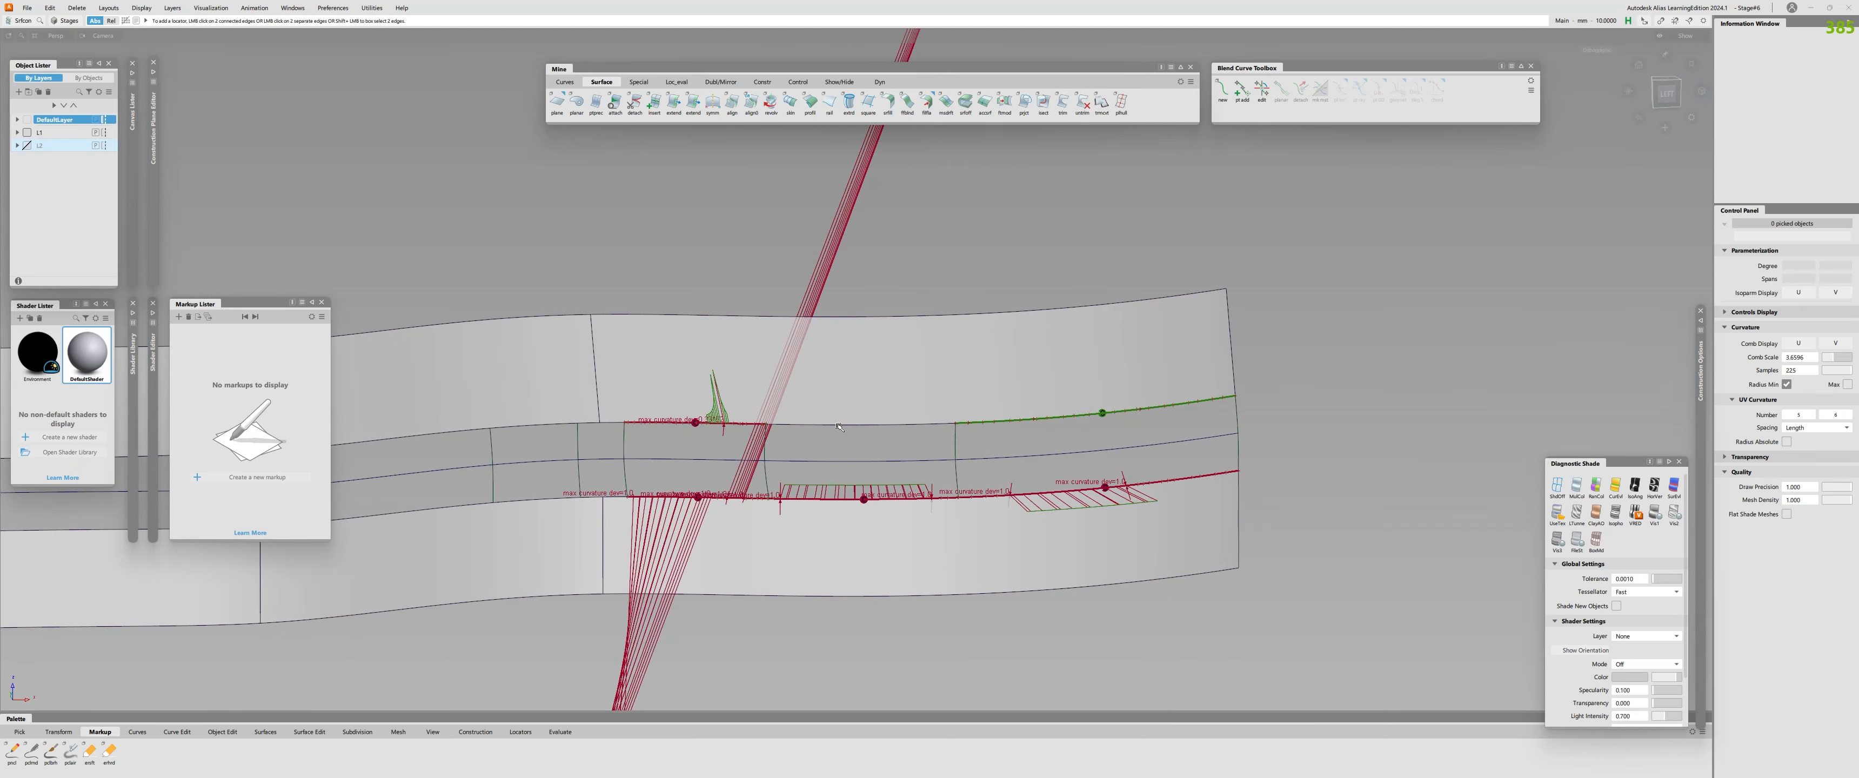
{"action": "left_click", "coordinate": [860, 424]}
{"action": "right_click_drag", "start_coordinate": [892, 459], "coordinate": [780, 473], "text": "alt+shift"}
{"action": "key", "text": "Delete"}
Remove the construction history from the surface fillet.
{"action": "middle_click_drag", "start_coordinate": [440, 514], "coordinate": [837, 514], "text": "alt+shift"}
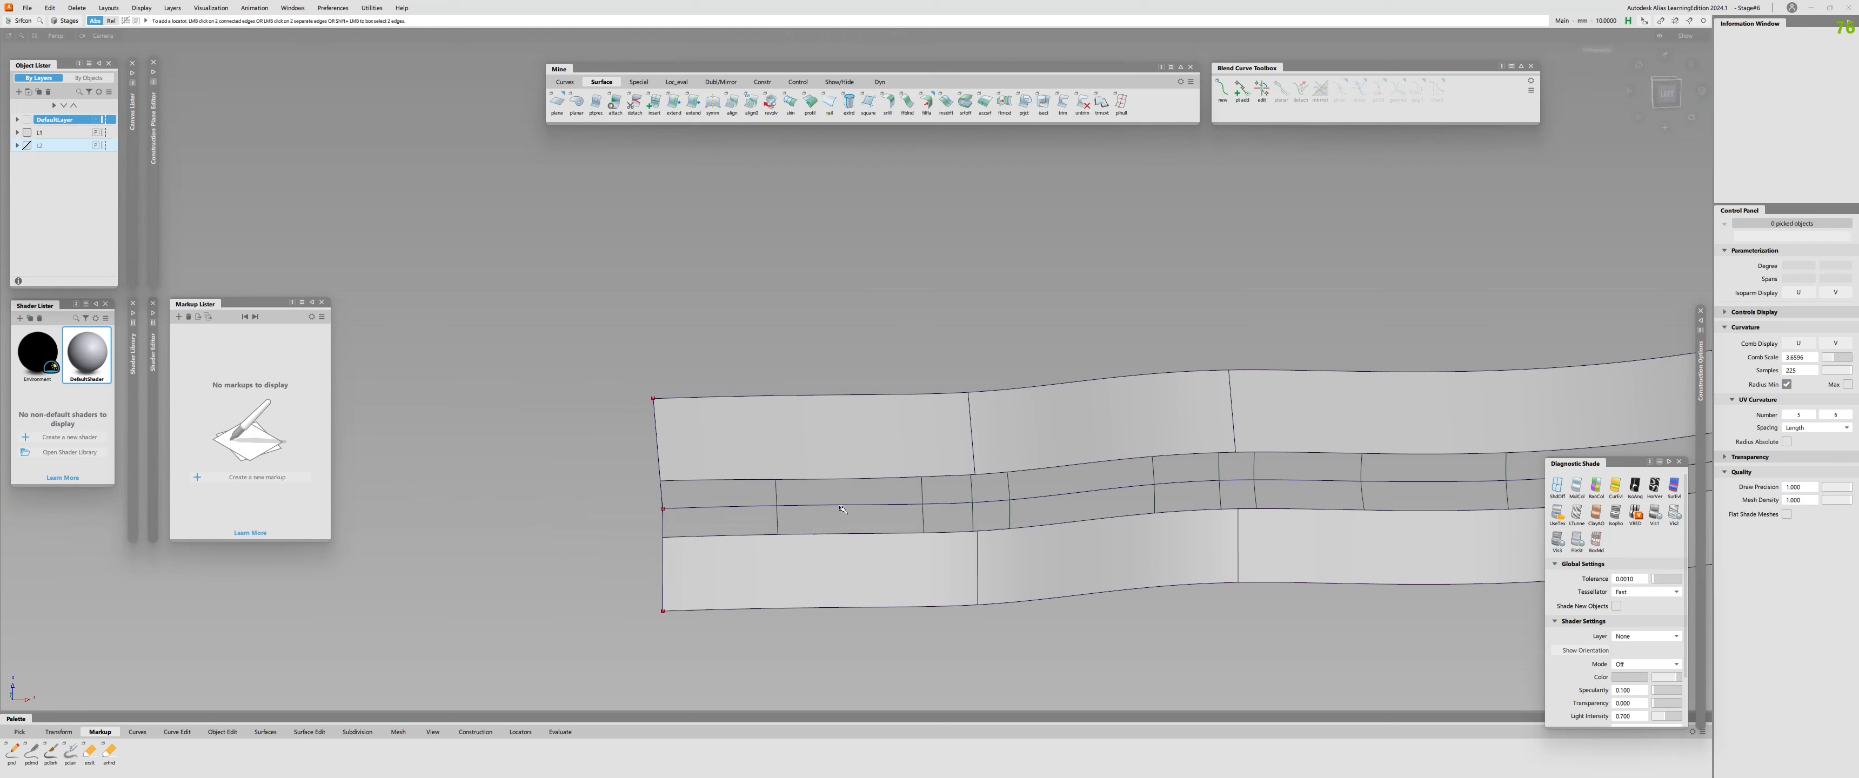
{"action": "left_click_drag", "start_coordinate": [837, 508], "coordinate": [838, 476], "text": "ctrl+shift"}
{"action": "left_click", "coordinate": [809, 505]}
{"action": "key", "text": "ctrl+h"}
{"action": "key", "text": "Return"}
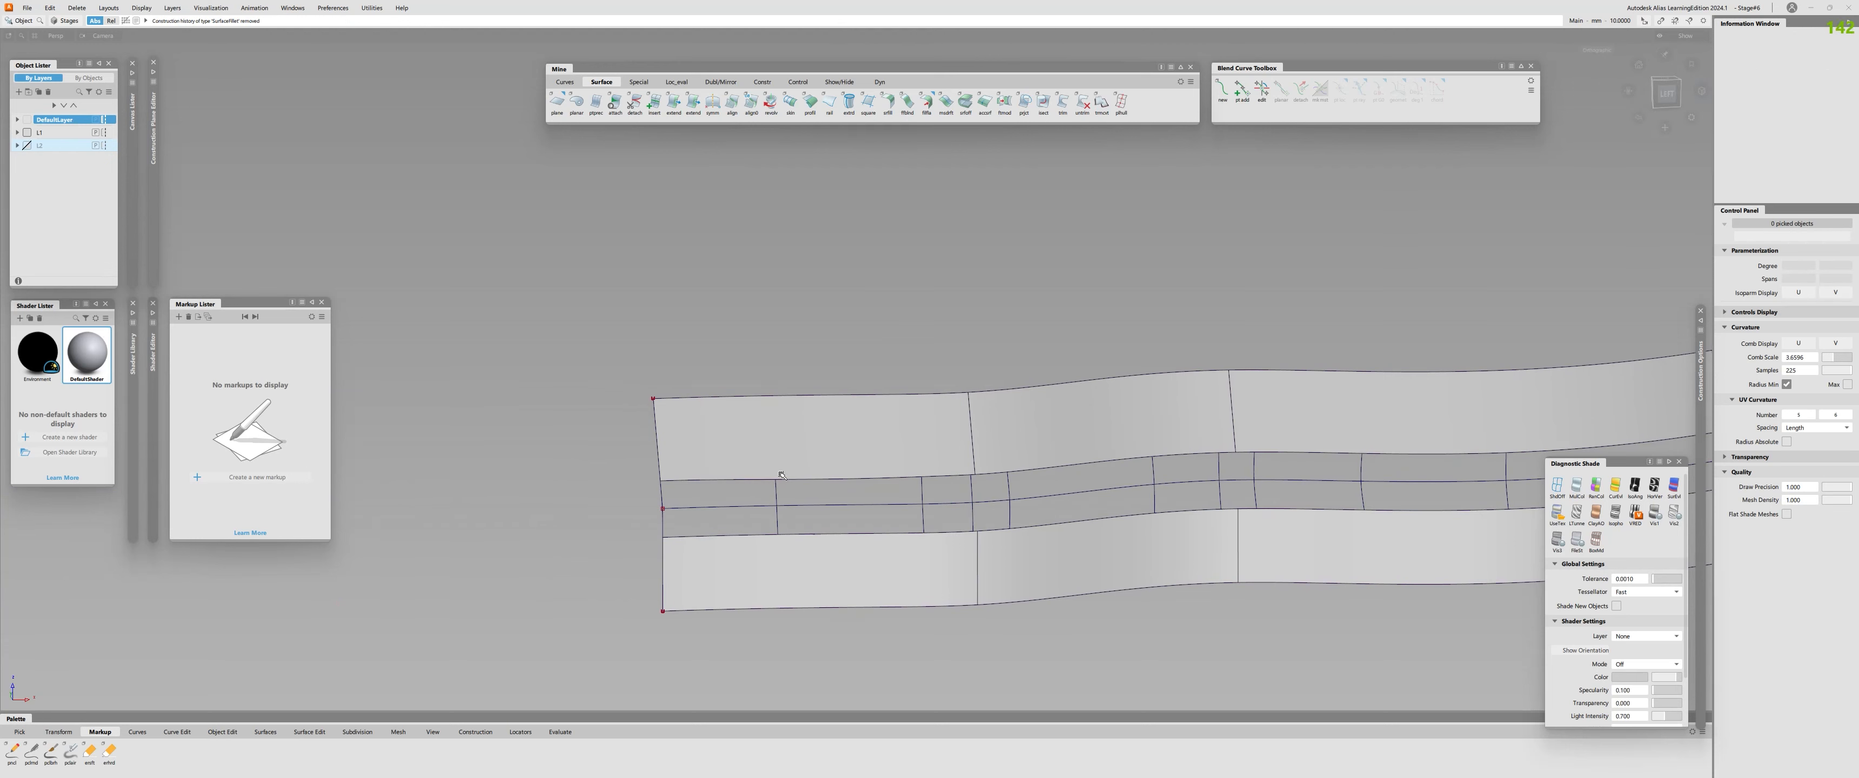
Untrim the upper and lower profile surfaces.
{"action": "key", "text": "ctrl+u"}
{"action": "left_click", "coordinate": [1000, 448]}
{"action": "left_click", "coordinate": [867, 569]}
{"action": "right_click_drag", "start_coordinate": [1010, 567], "coordinate": [946, 569], "text": "alt+shift"}
{"action": "middle_click_drag", "start_coordinate": [946, 569], "coordinate": [735, 552], "text": "alt+shift"}
Check the fillet pieces from the start to the first seam against the untrimmed surfaces, and delete the checks.
{"action": "key", "text": "ctrl+shift+c"}
{"action": "left_click", "coordinate": [675, 507]}
{"action": "left_click", "coordinate": [577, 509]}
{"action": "left_click", "coordinate": [637, 463]}
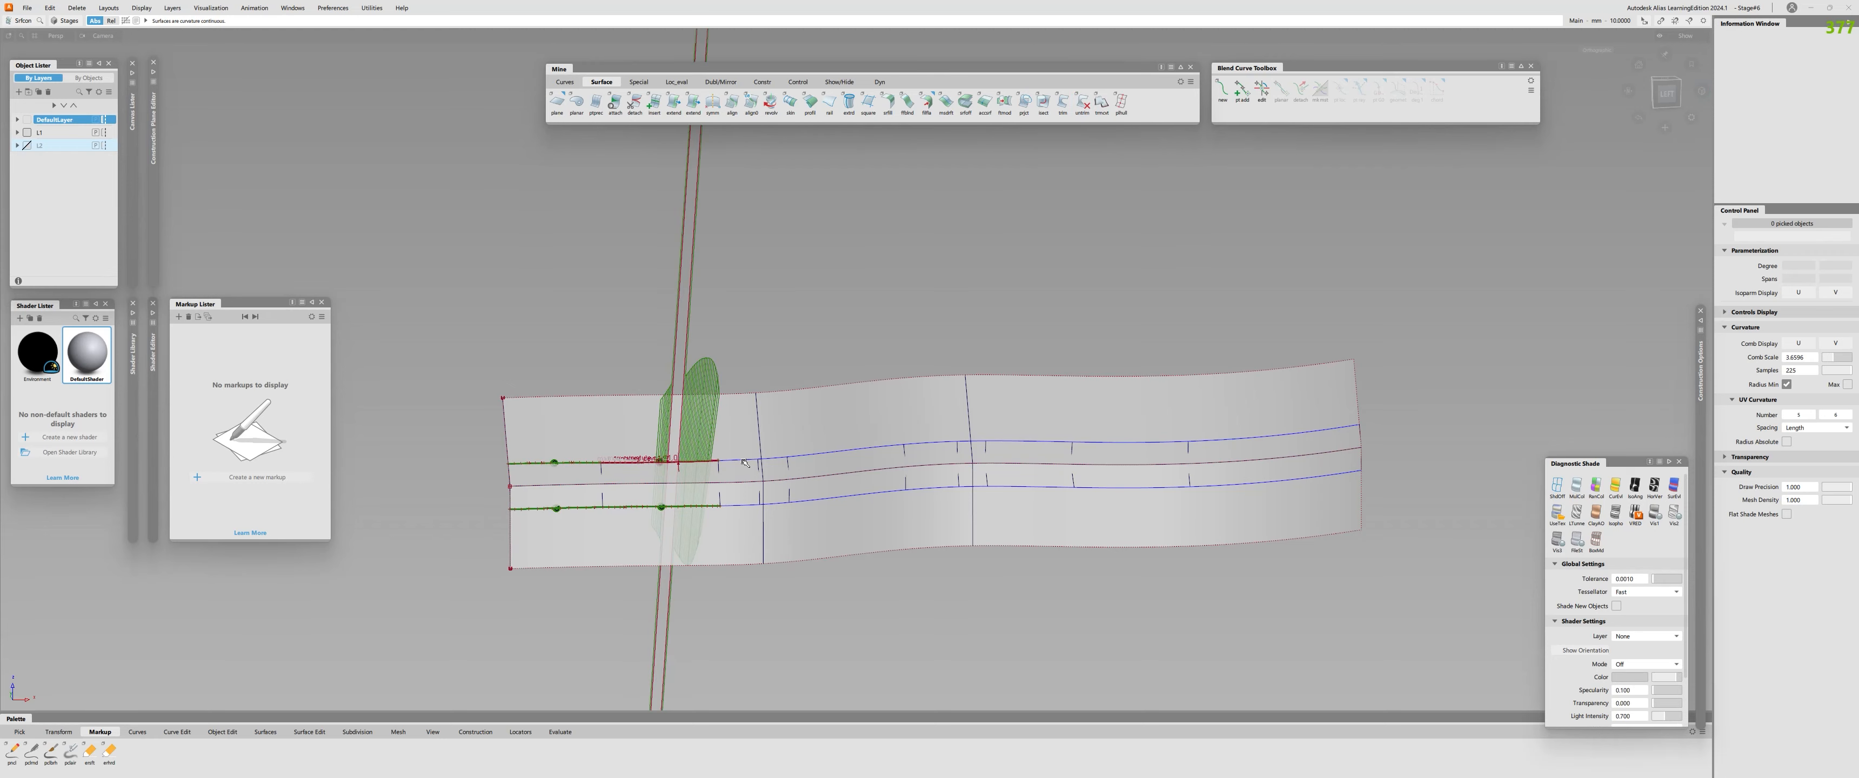
{"action": "left_click", "coordinate": [778, 503]}
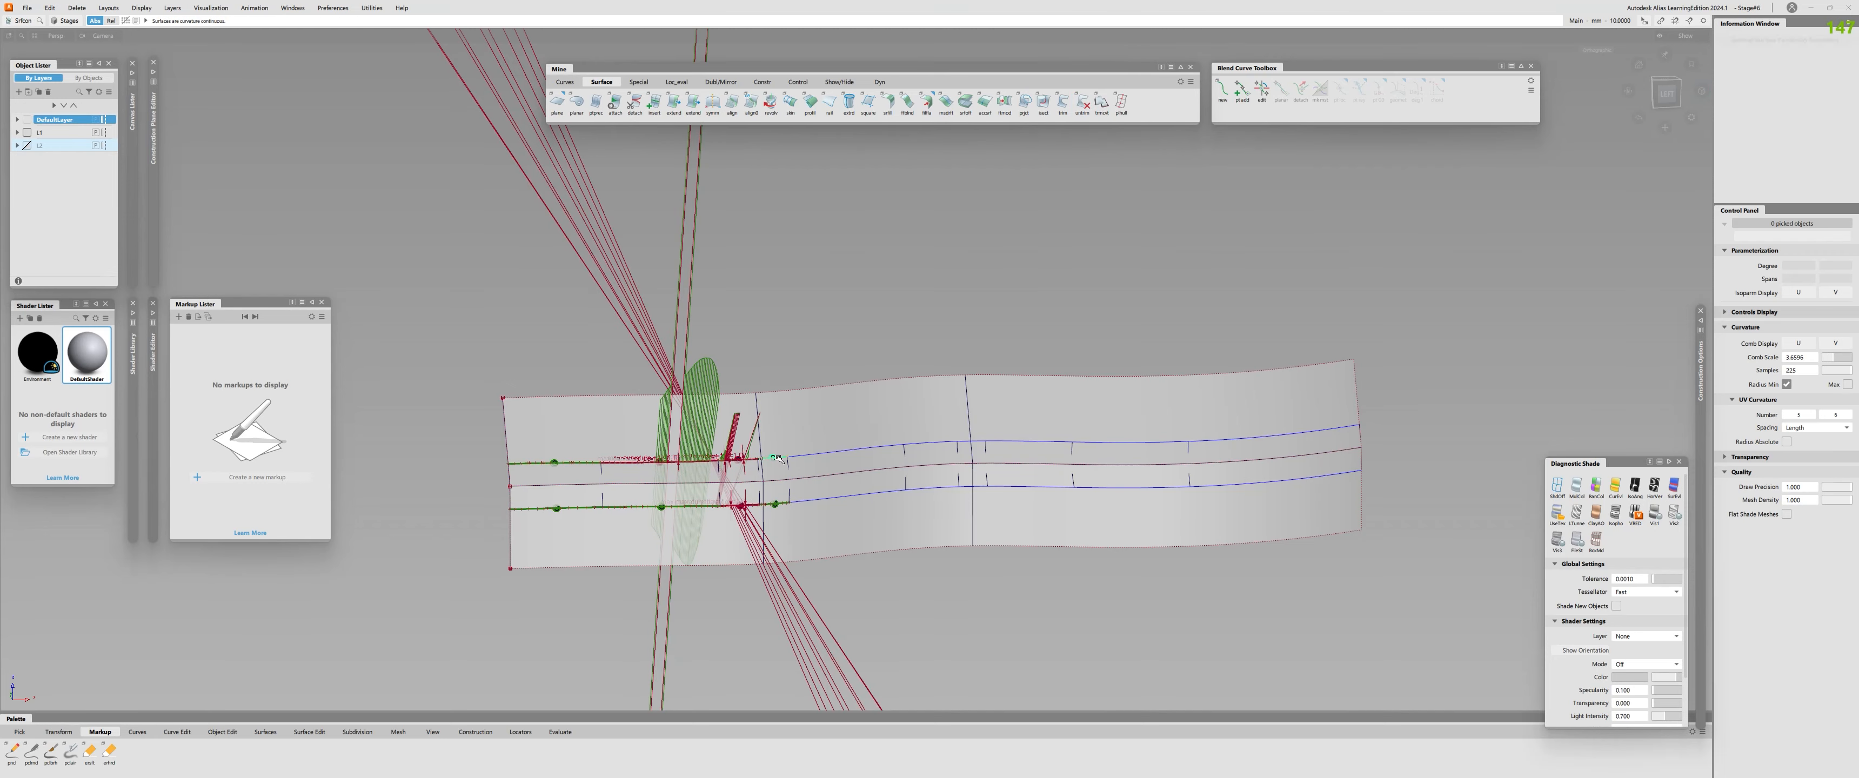
{"action": "left_click", "coordinate": [836, 497]}
{"action": "mouse_move", "coordinate": [740, 470]}
{"action": "right_mouse_down", "text": "alt+shift"}
{"action": "mouse_move", "coordinate": [819, 430]}
{"action": "mouse_move", "coordinate": [801, 433]}
{"action": "right_mouse_up", "text": "alt+shift"}
{"action": "key", "text": "Delete"}
Check curvature continuity along the upper and lower edges of the first five fillet pieces.
{"action": "right_click_drag", "start_coordinate": [798, 468], "coordinate": [778, 472], "text": "alt+shift"}
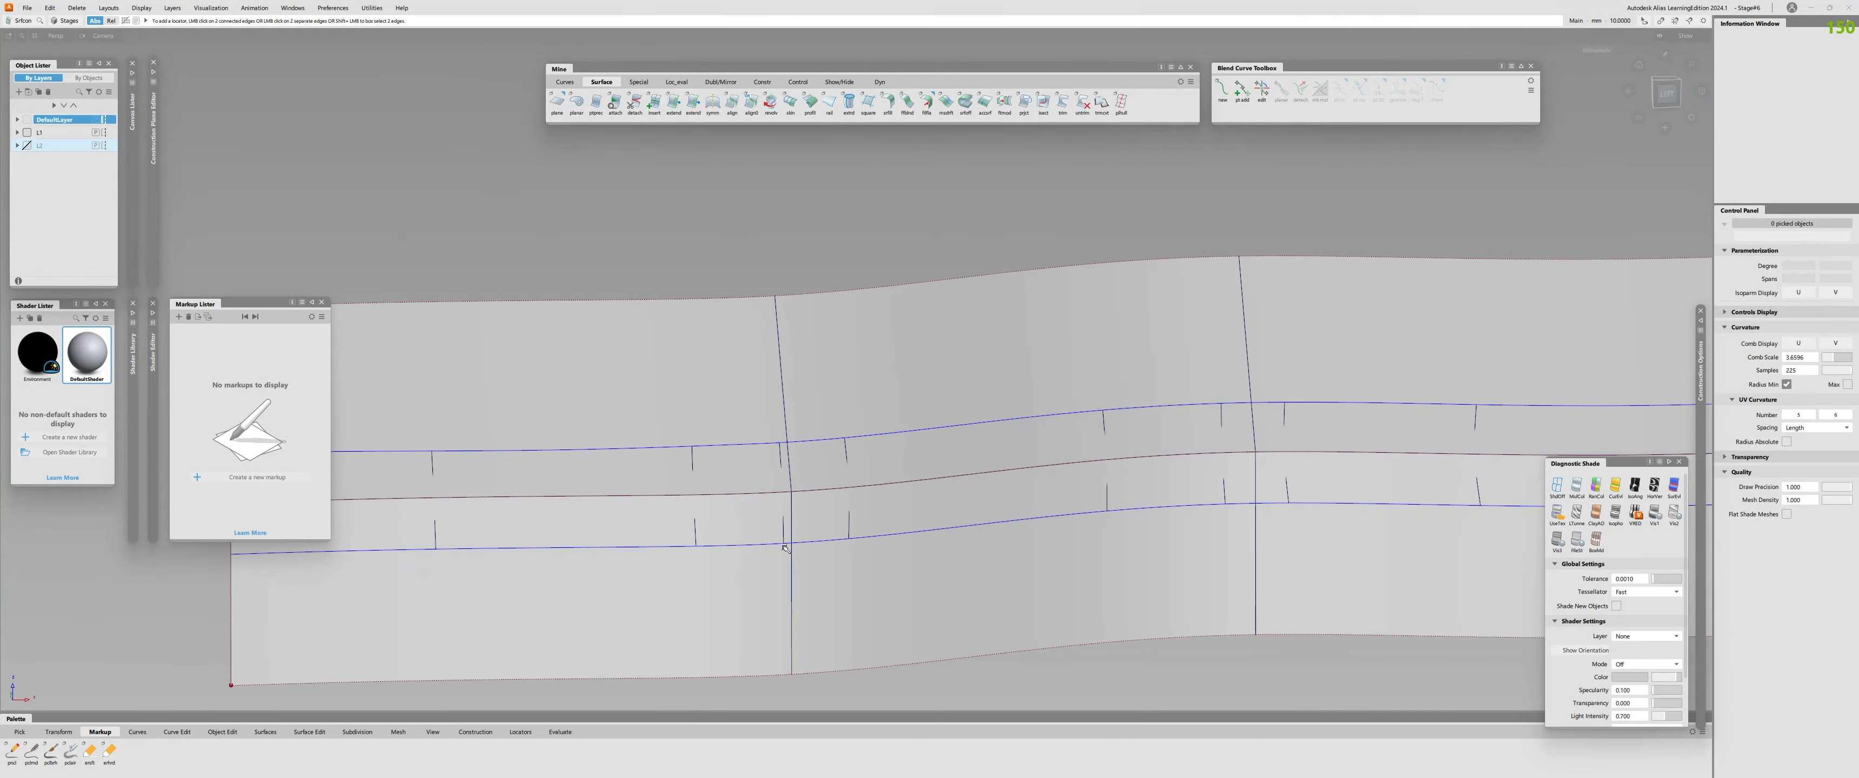
{"action": "left_click", "coordinate": [786, 545]}
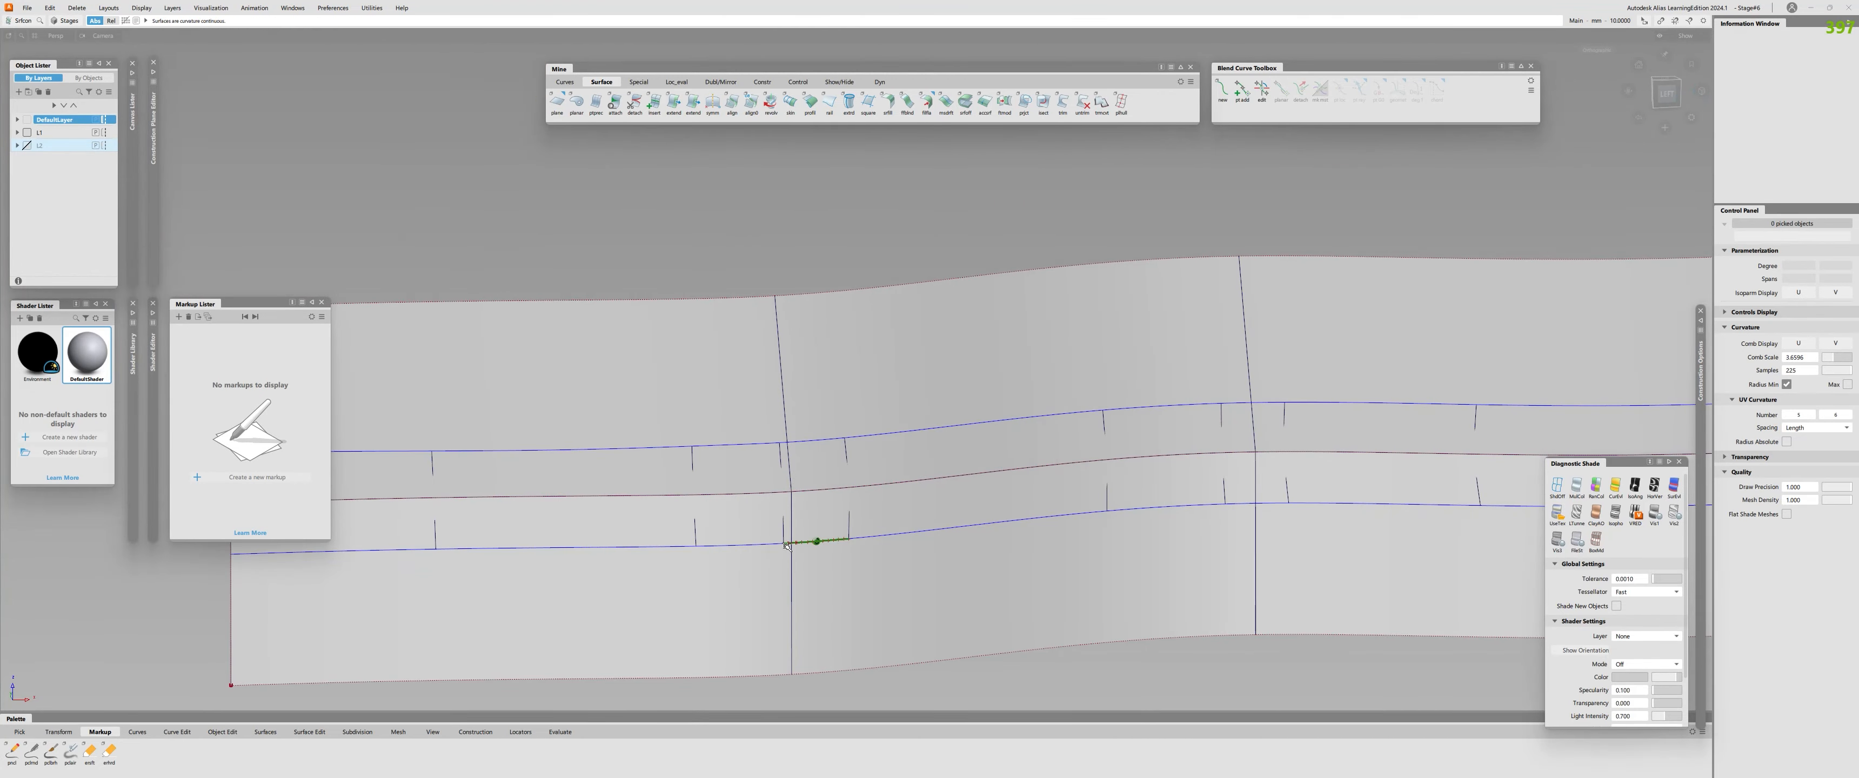
{"action": "left_click", "coordinate": [827, 443]}
{"action": "right_click_drag", "start_coordinate": [923, 536], "coordinate": [869, 441], "text": "alt+shift"}
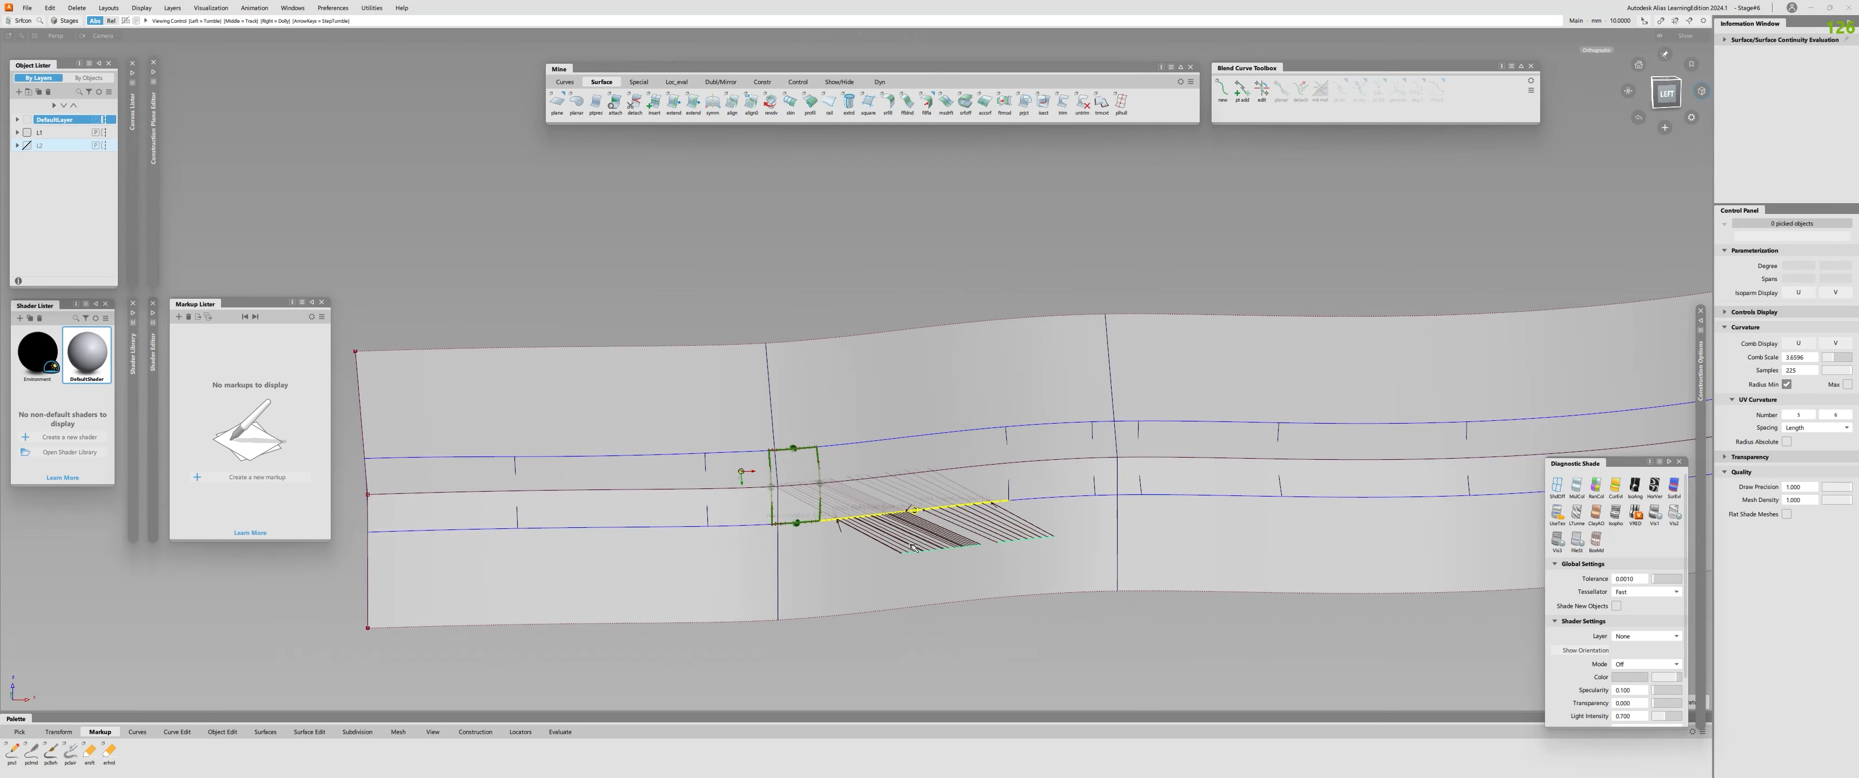
{"action": "left_click", "coordinate": [727, 454]}
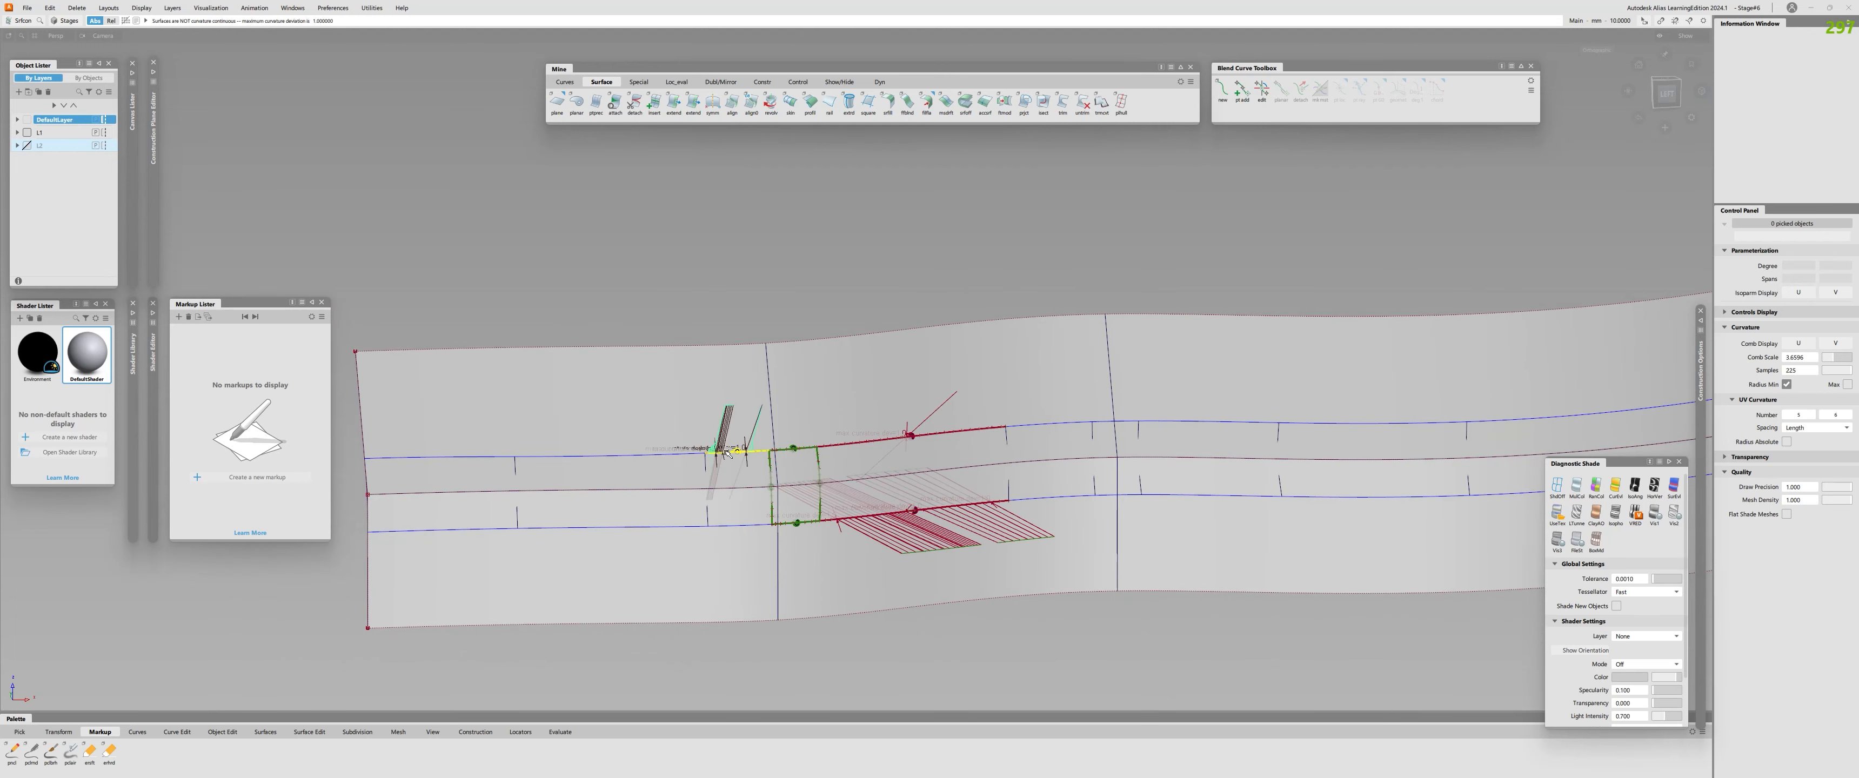
{"action": "left_click", "coordinate": [740, 528]}
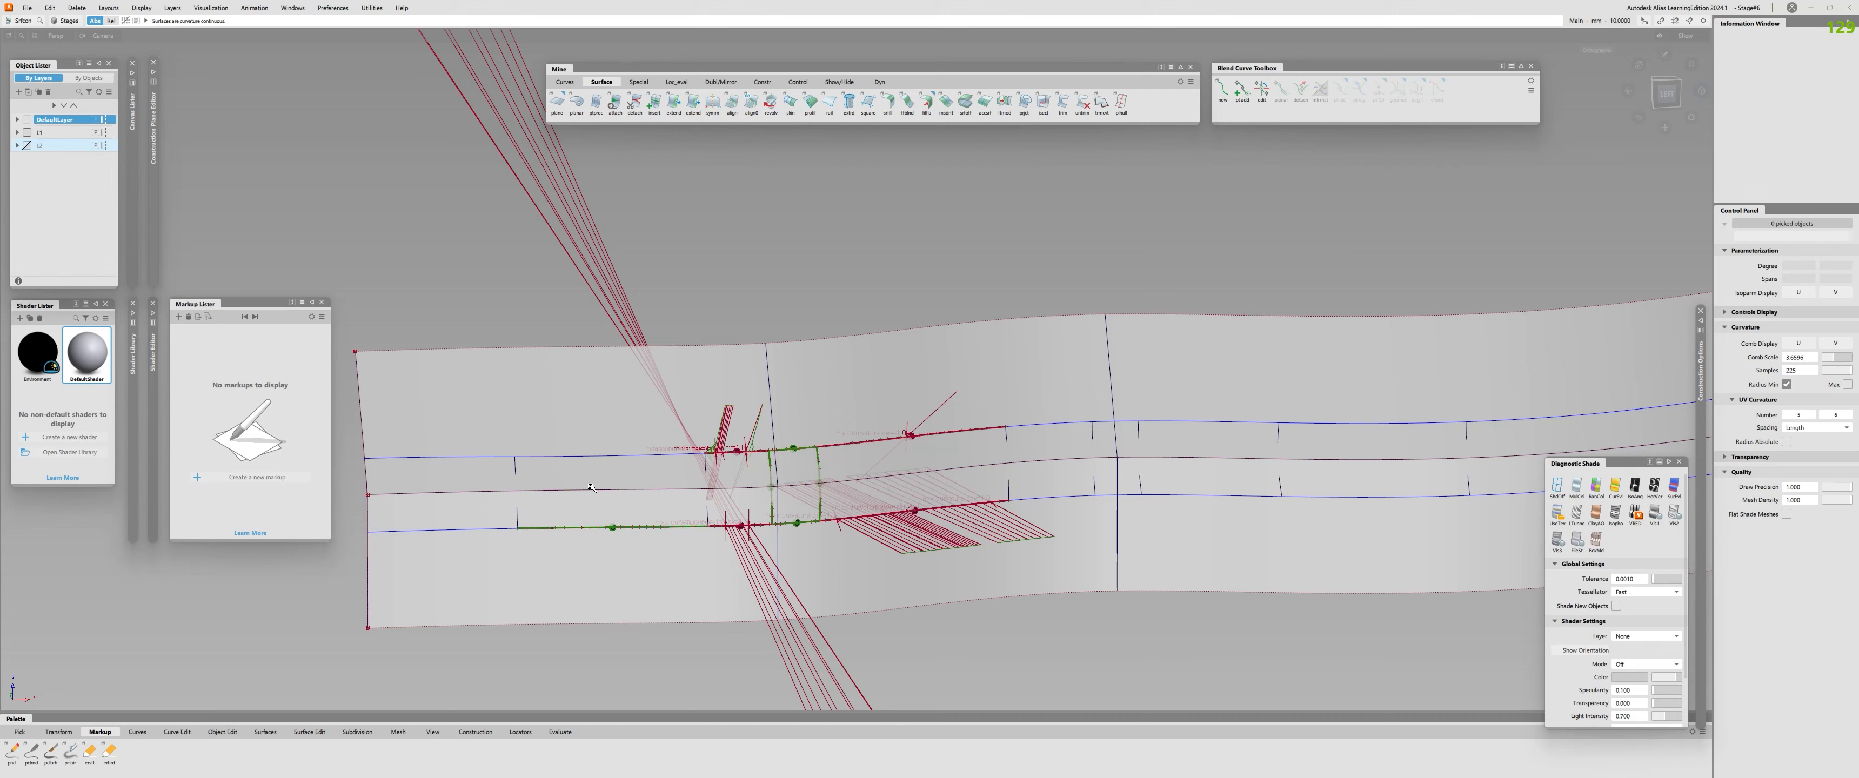
{"action": "left_click", "coordinate": [610, 454]}
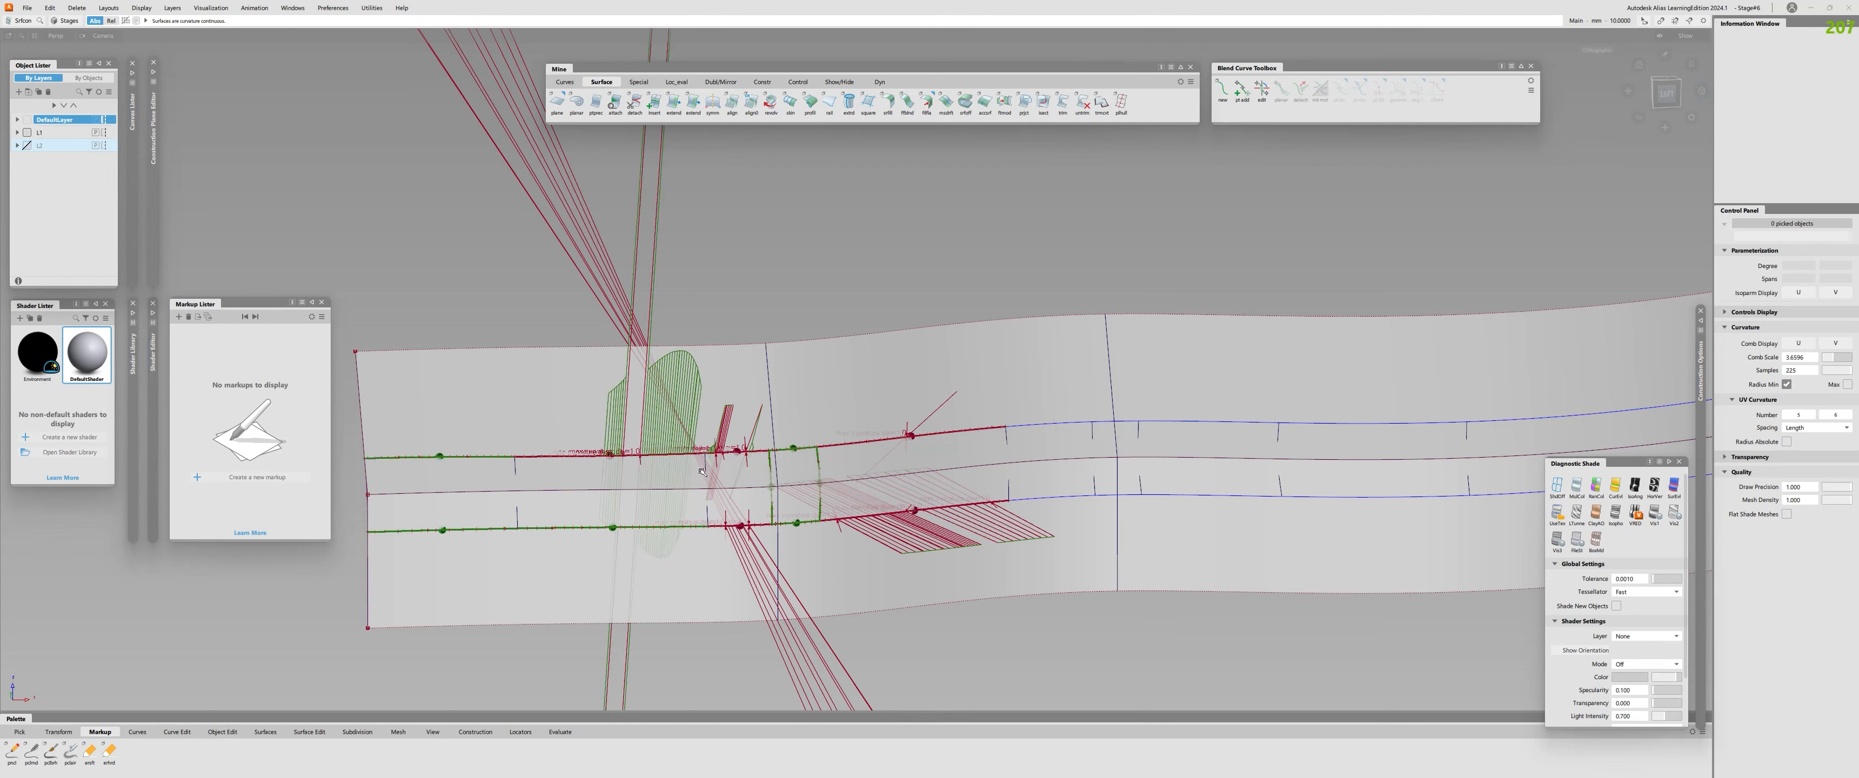
Delete the curves on surface along the second piece's upper edge and both edges of the third and fifth pieces.
{"action": "left_click_drag", "start_coordinate": [624, 427], "coordinate": [735, 499]}
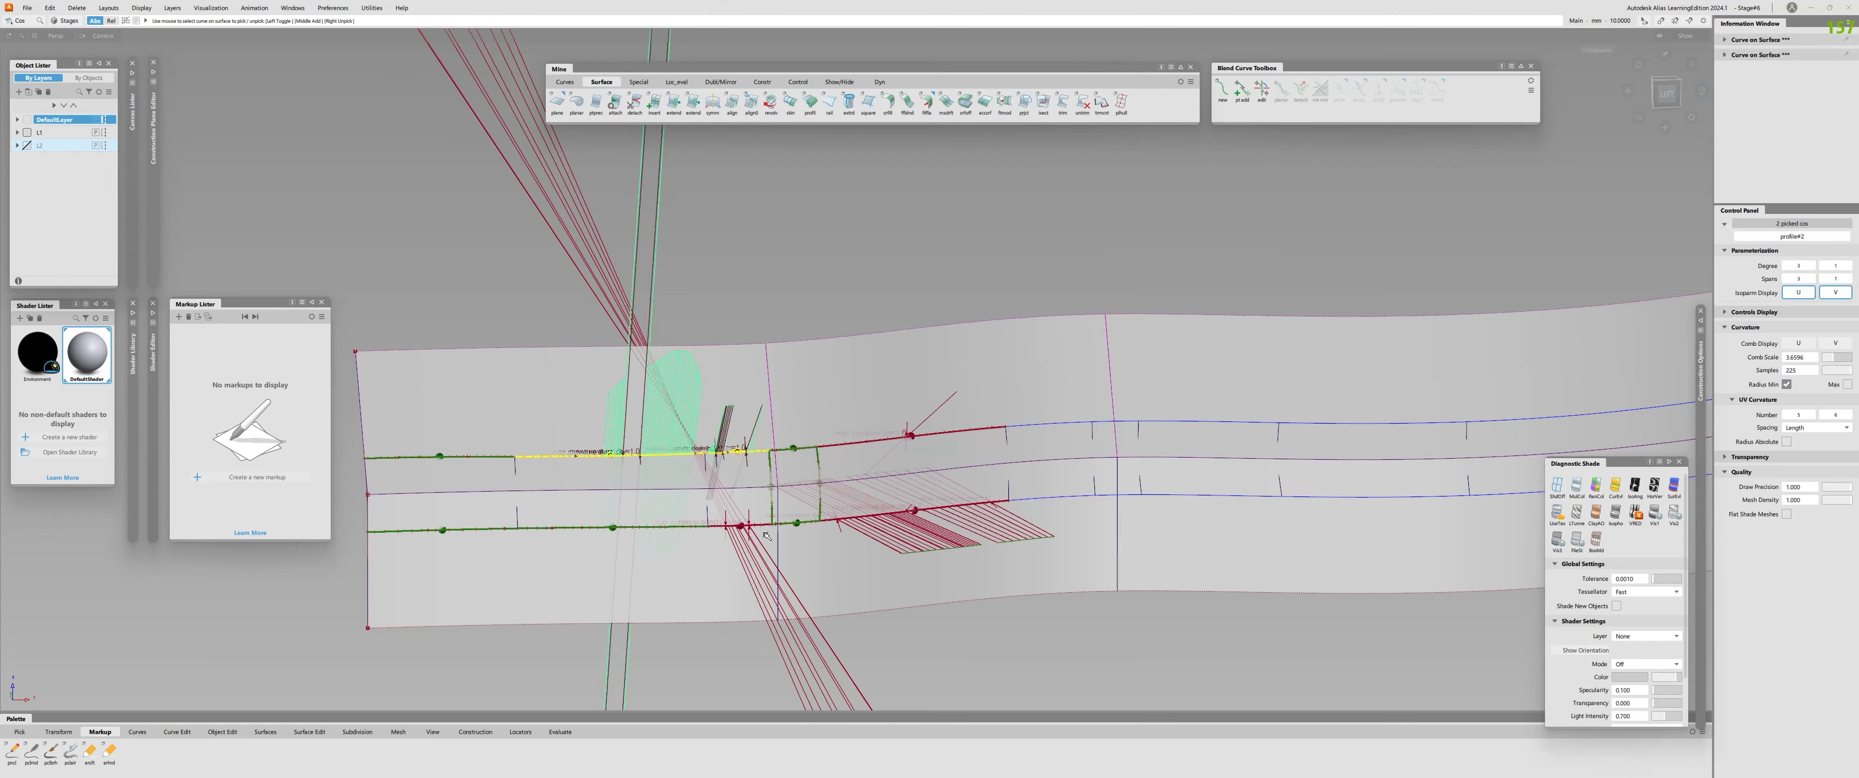
{"action": "left_click", "coordinate": [740, 525]}
{"action": "left_click", "coordinate": [927, 508]}
{"action": "left_click", "coordinate": [944, 487]}
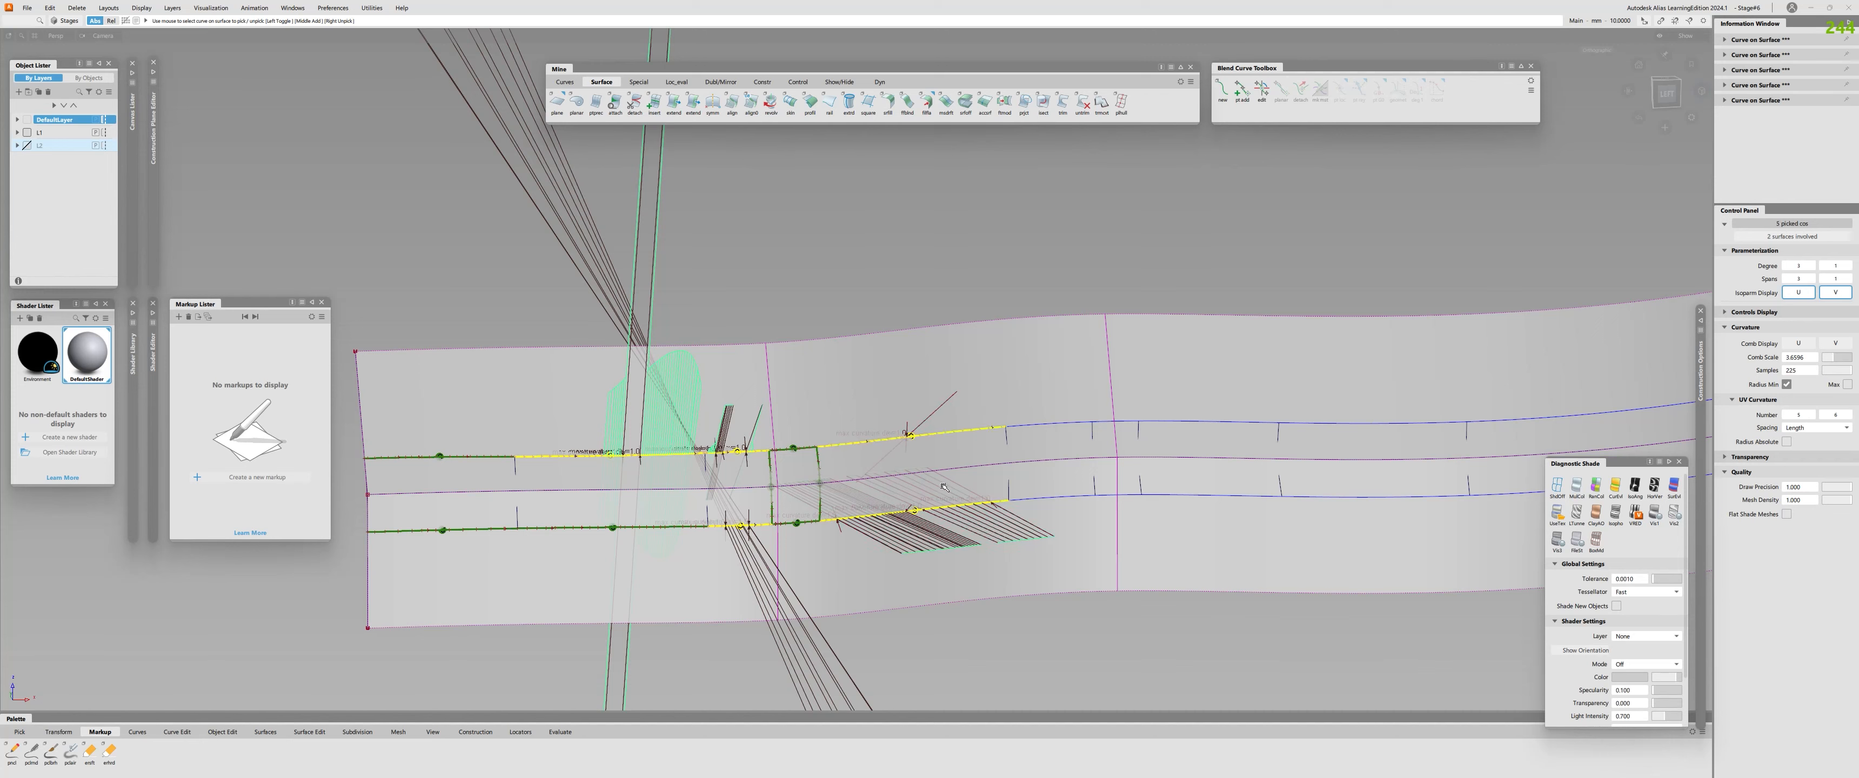
{"action": "key", "text": "Delete"}
Align the second fillet piece's upper edge to the upper profile surface with G2 continuity.
{"action": "right_click_drag", "start_coordinate": [749, 469], "coordinate": [729, 462], "text": "alt+shift"}
{"action": "key", "text": "a"}
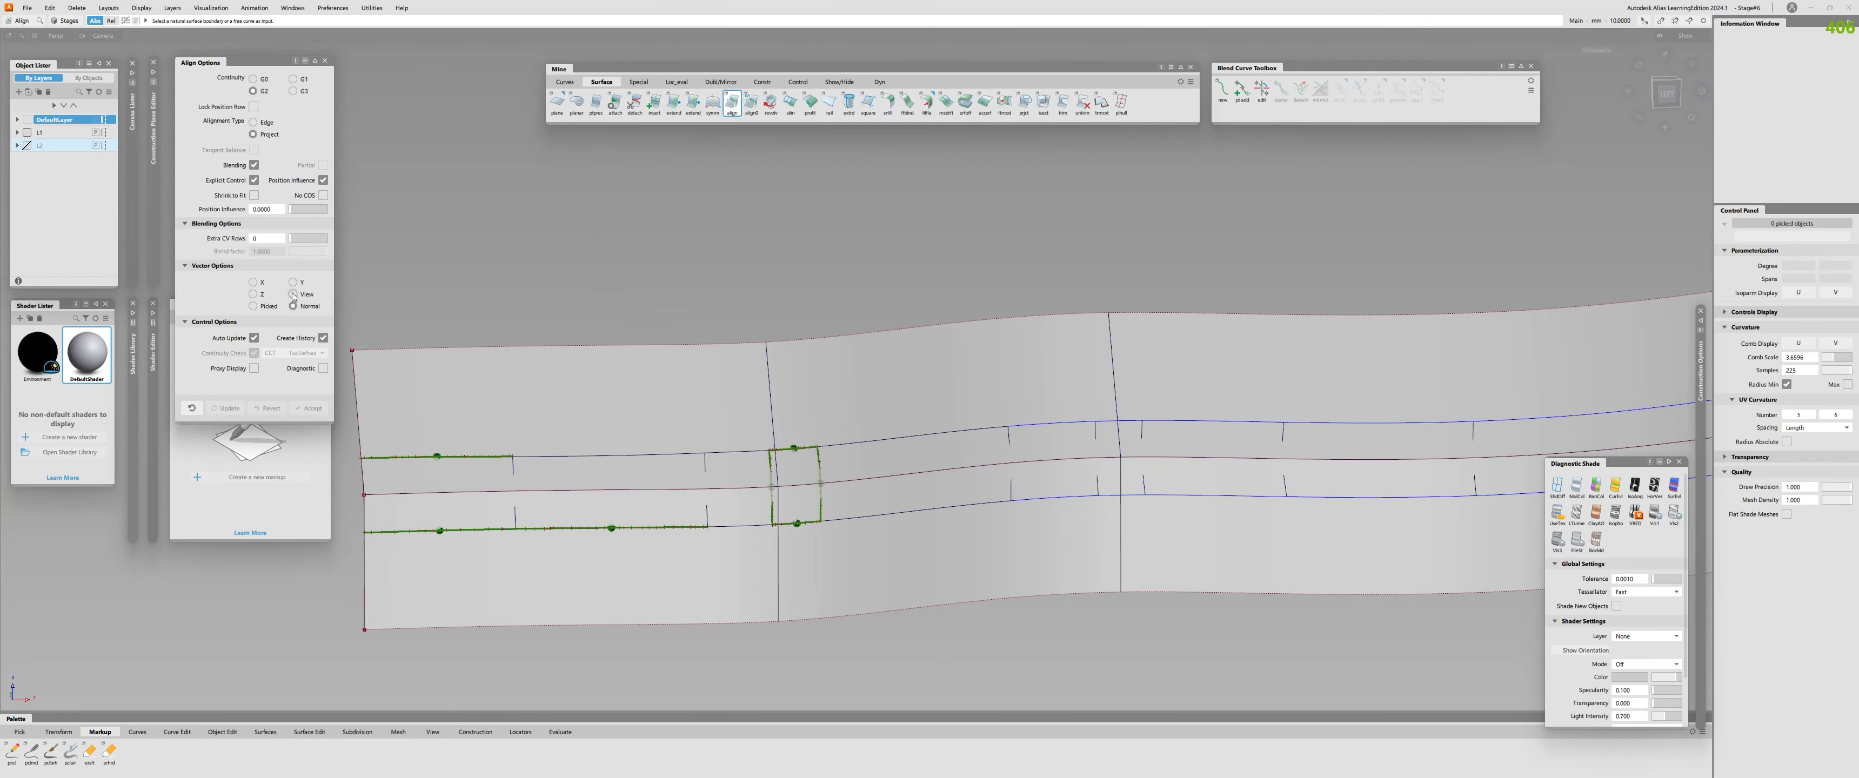
{"action": "left_click", "coordinate": [603, 457]}
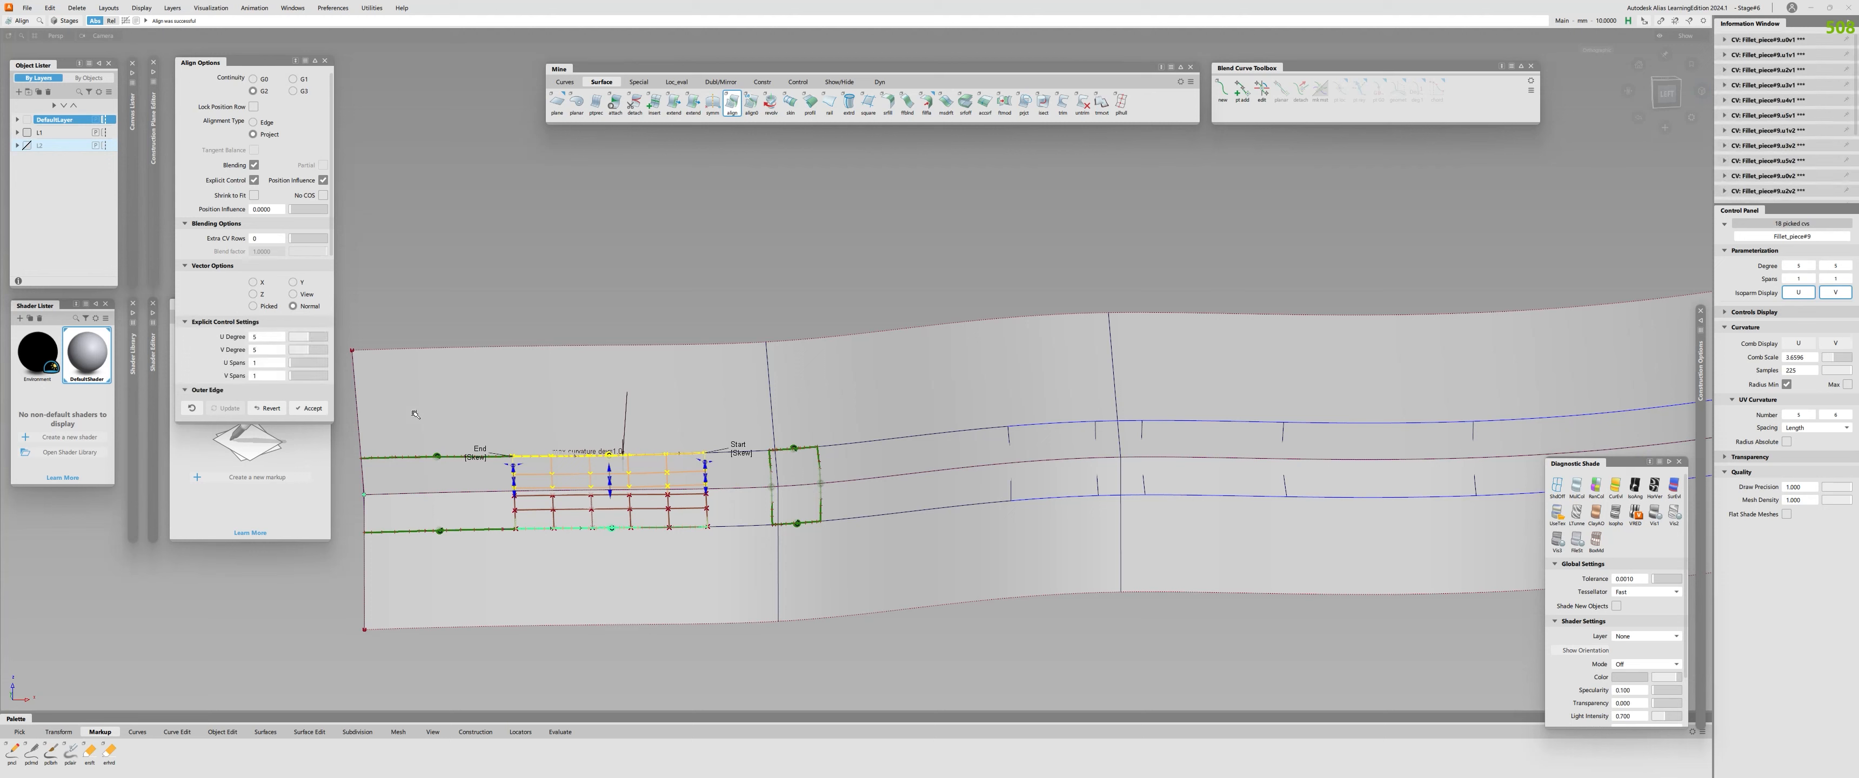
Align the third fillet piece's upper and lower edges to the profile surfaces with G2, setting U degree to 6 for the upper alignment.
{"action": "key", "text": "a"}
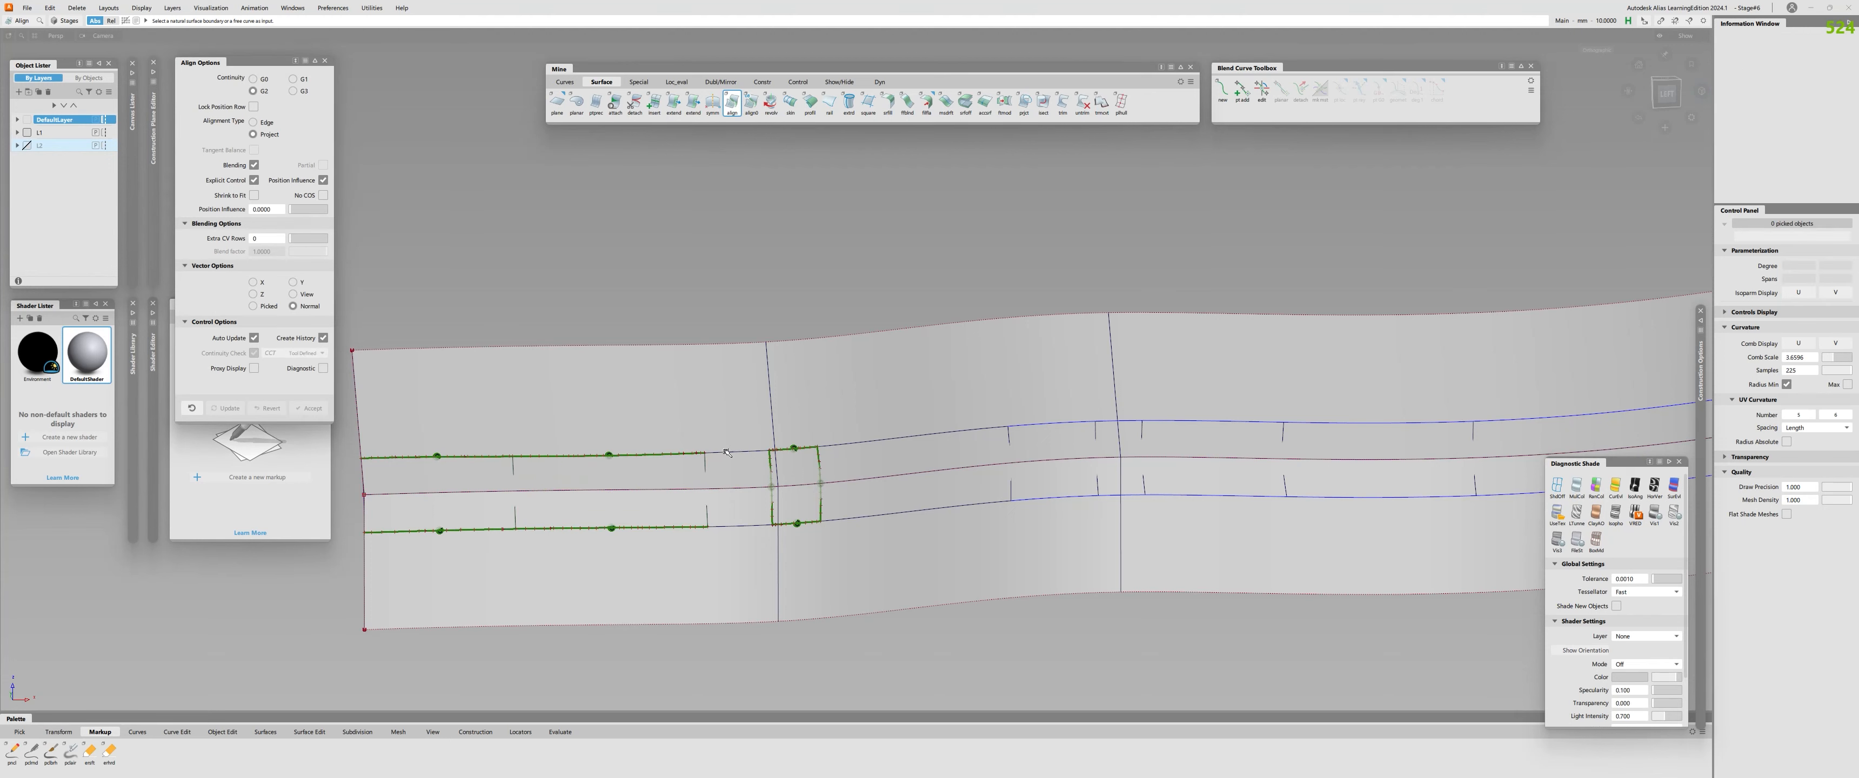
{"action": "left_click", "coordinate": [727, 453]}
{"action": "left_click", "coordinate": [720, 428]}
{"action": "left_click", "coordinate": [311, 337]}
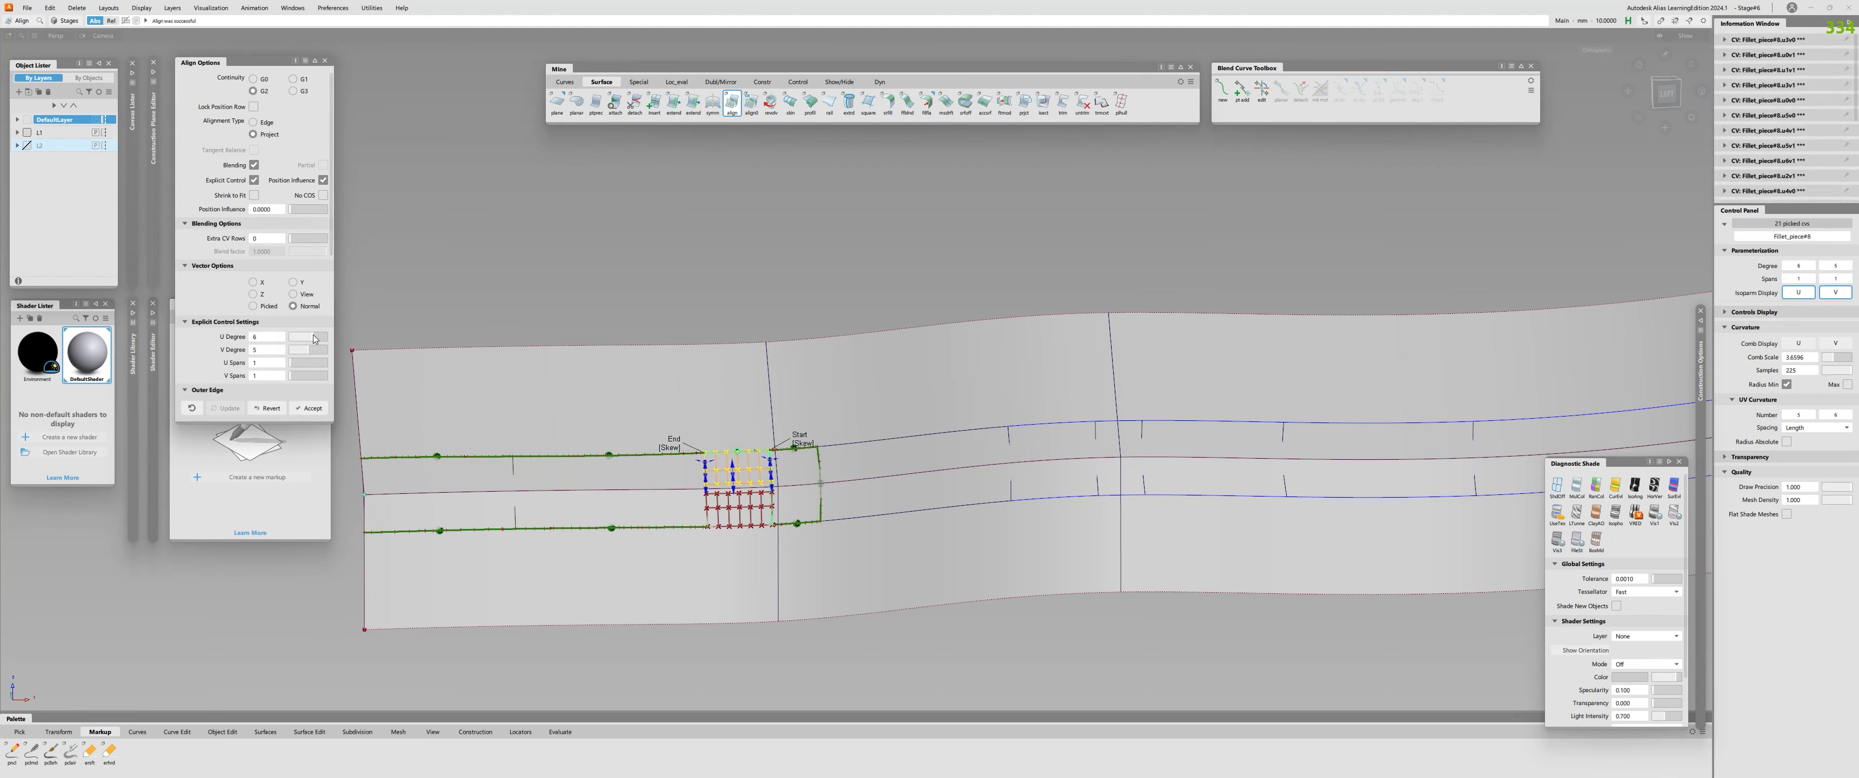
{"action": "key", "text": "a"}
{"action": "left_click", "coordinate": [747, 526]}
{"action": "left_click", "coordinate": [737, 547]}
Align the fifth fillet piece's upper and lower edges to the profile surfaces with G2 continuity.
{"action": "key", "text": "a"}
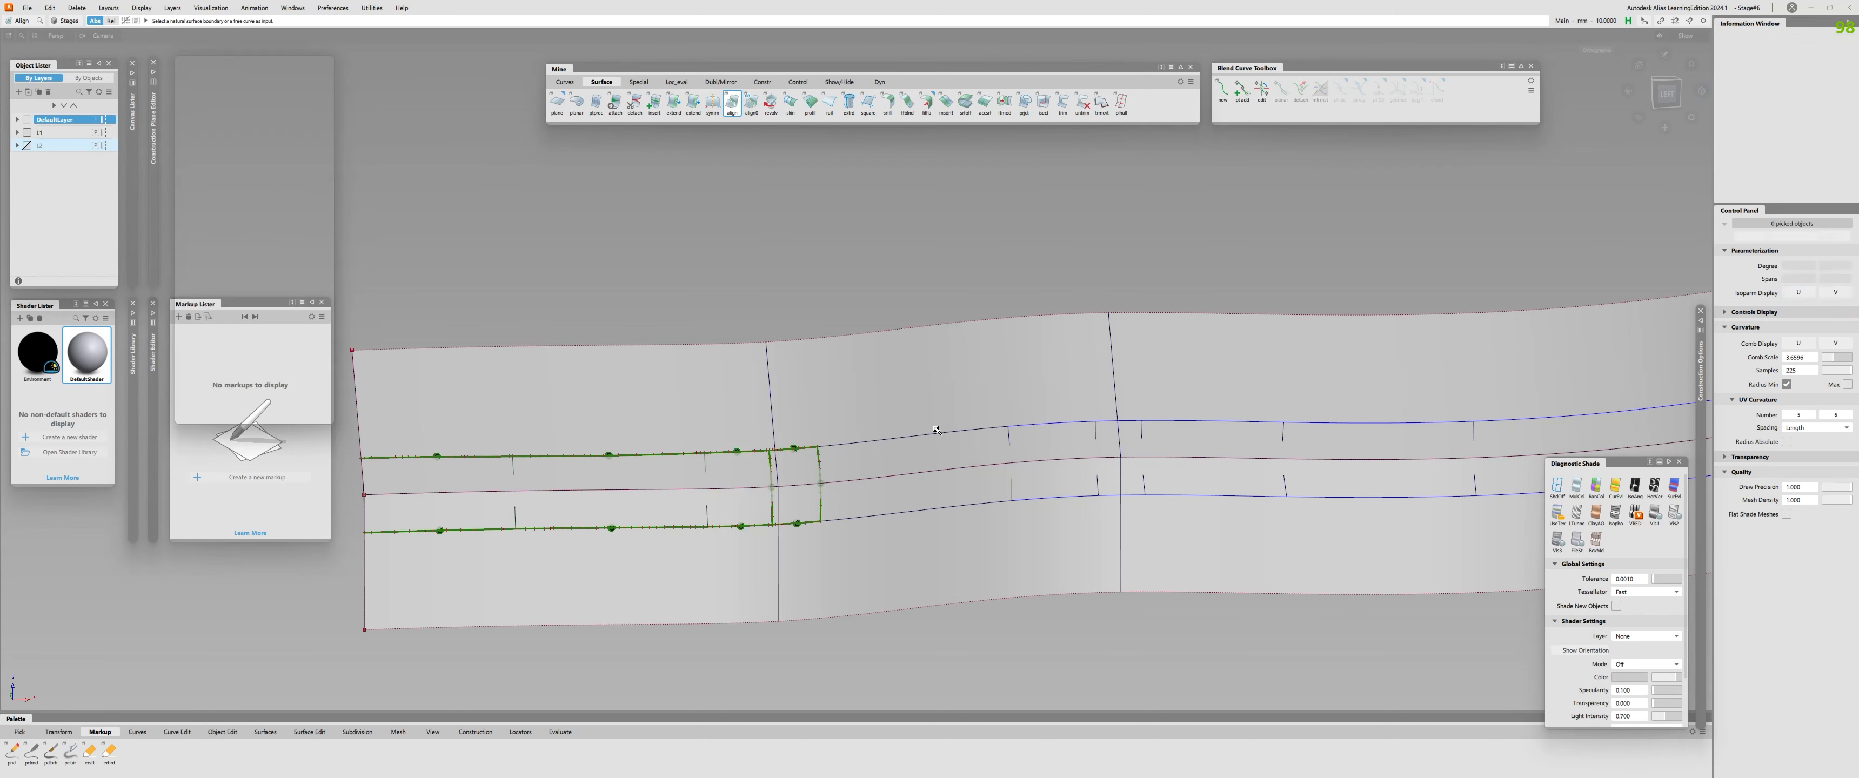
{"action": "left_click", "coordinate": [899, 437]}
{"action": "left_click", "coordinate": [893, 413]}
{"action": "key", "text": "a"}
{"action": "left_click", "coordinate": [929, 512]}
{"action": "left_click", "coordinate": [940, 535]}
Try to align the sixth fillet piece's upper edge to the upper profile surface, and revert the alignment.
{"action": "key", "text": "a"}
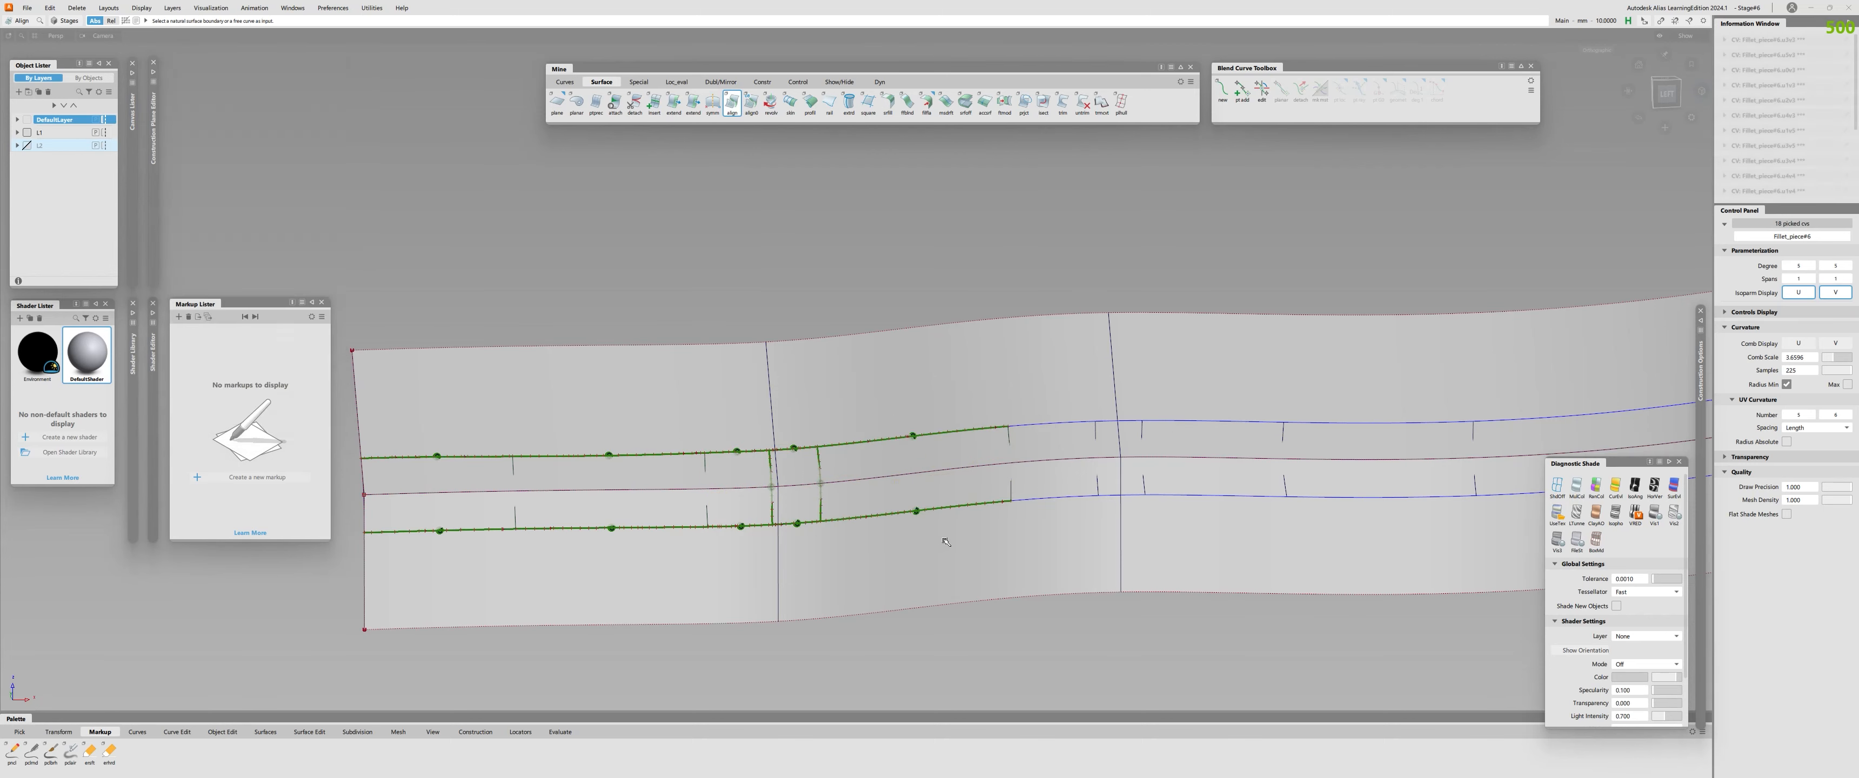
{"action": "middle_click_drag", "start_coordinate": [1111, 514], "coordinate": [738, 526], "text": "alt+shift"}
{"action": "left_click", "coordinate": [678, 436]}
{"action": "left_click", "coordinate": [673, 417]}
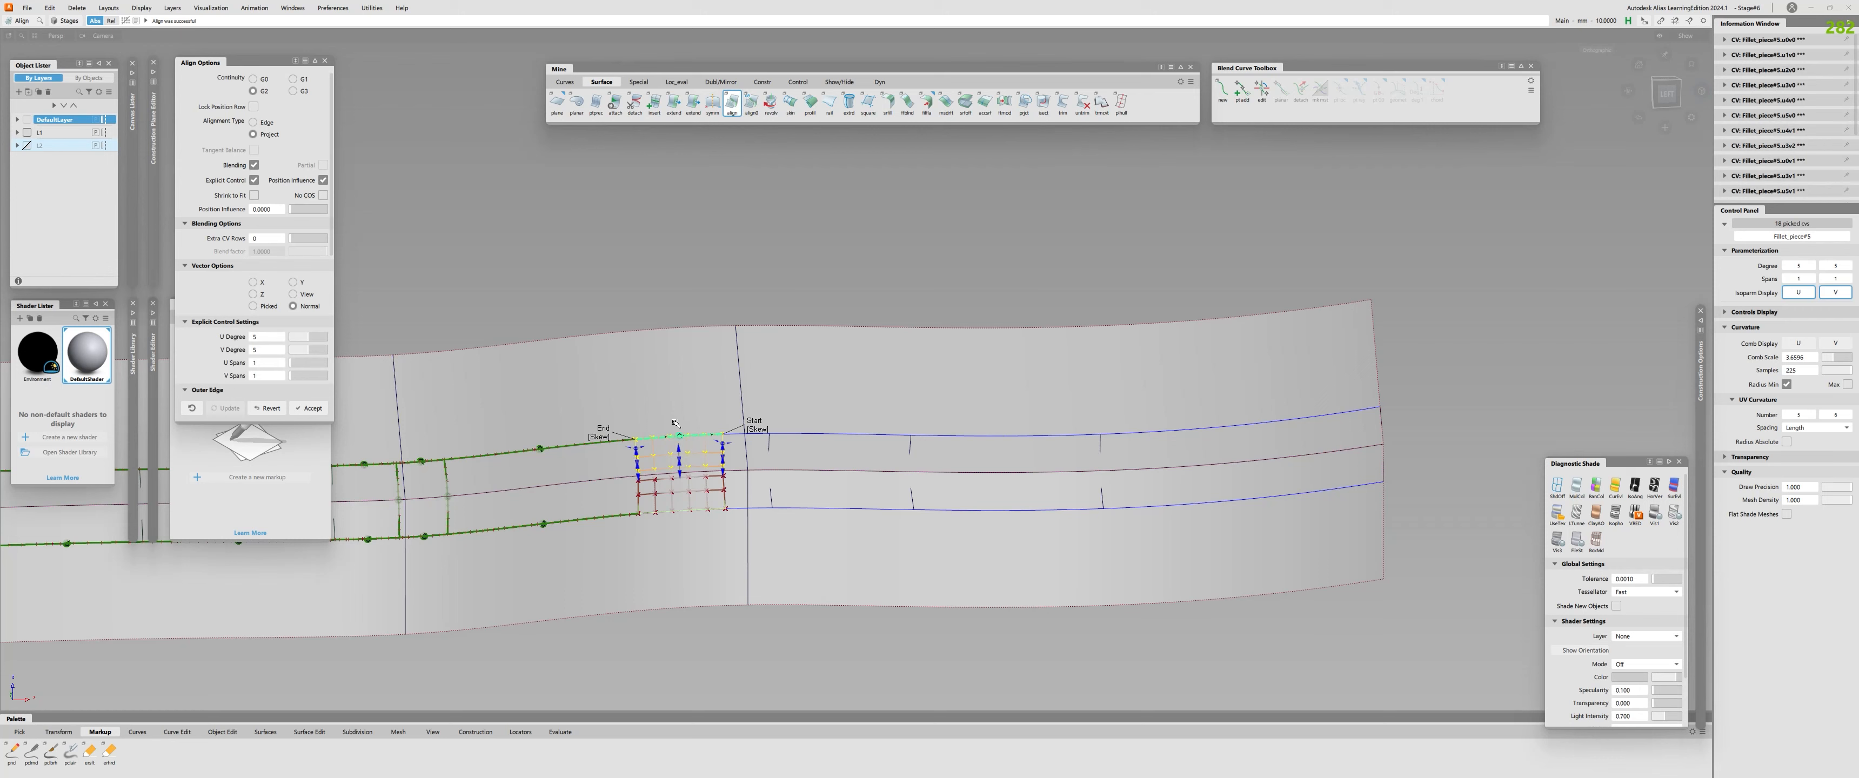
{"action": "left_click", "coordinate": [265, 413]}
Check the sixth fillet piece's upper edge for curvature continuity and delete the curves on surface along that piece.
{"action": "key", "text": "c"}
{"action": "left_click", "coordinate": [688, 437]}
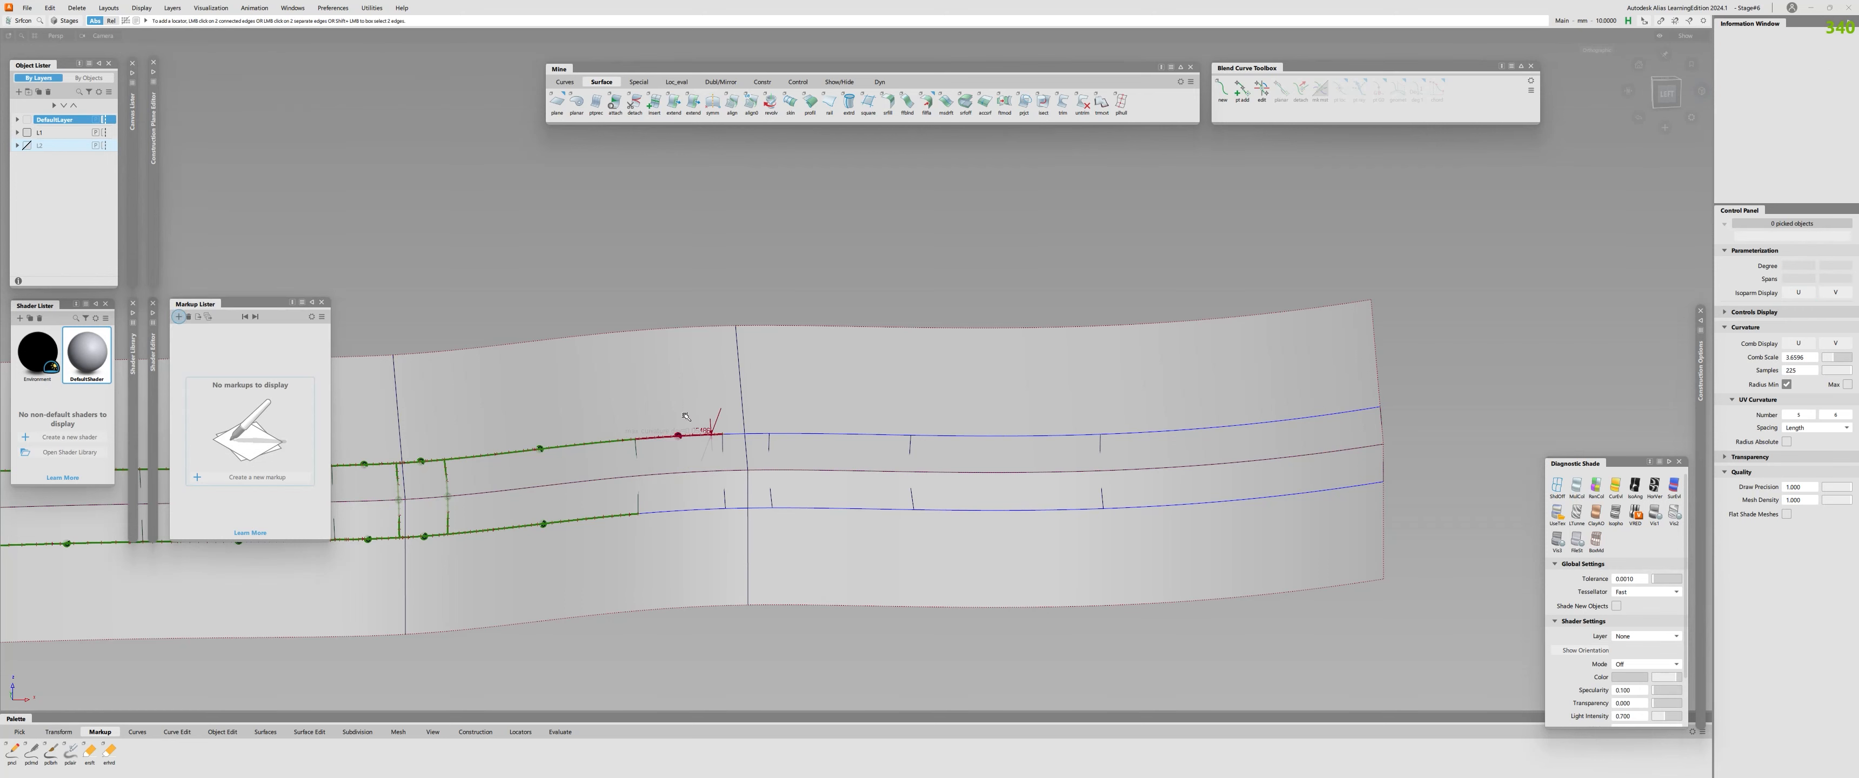
{"action": "key", "text": "s"}
{"action": "left_click_drag", "start_coordinate": [687, 402], "coordinate": [696, 467]}
{"action": "key", "text": "Delete"}
{"action": "left_click", "coordinate": [759, 508]}
{"action": "key", "text": "Delete"}
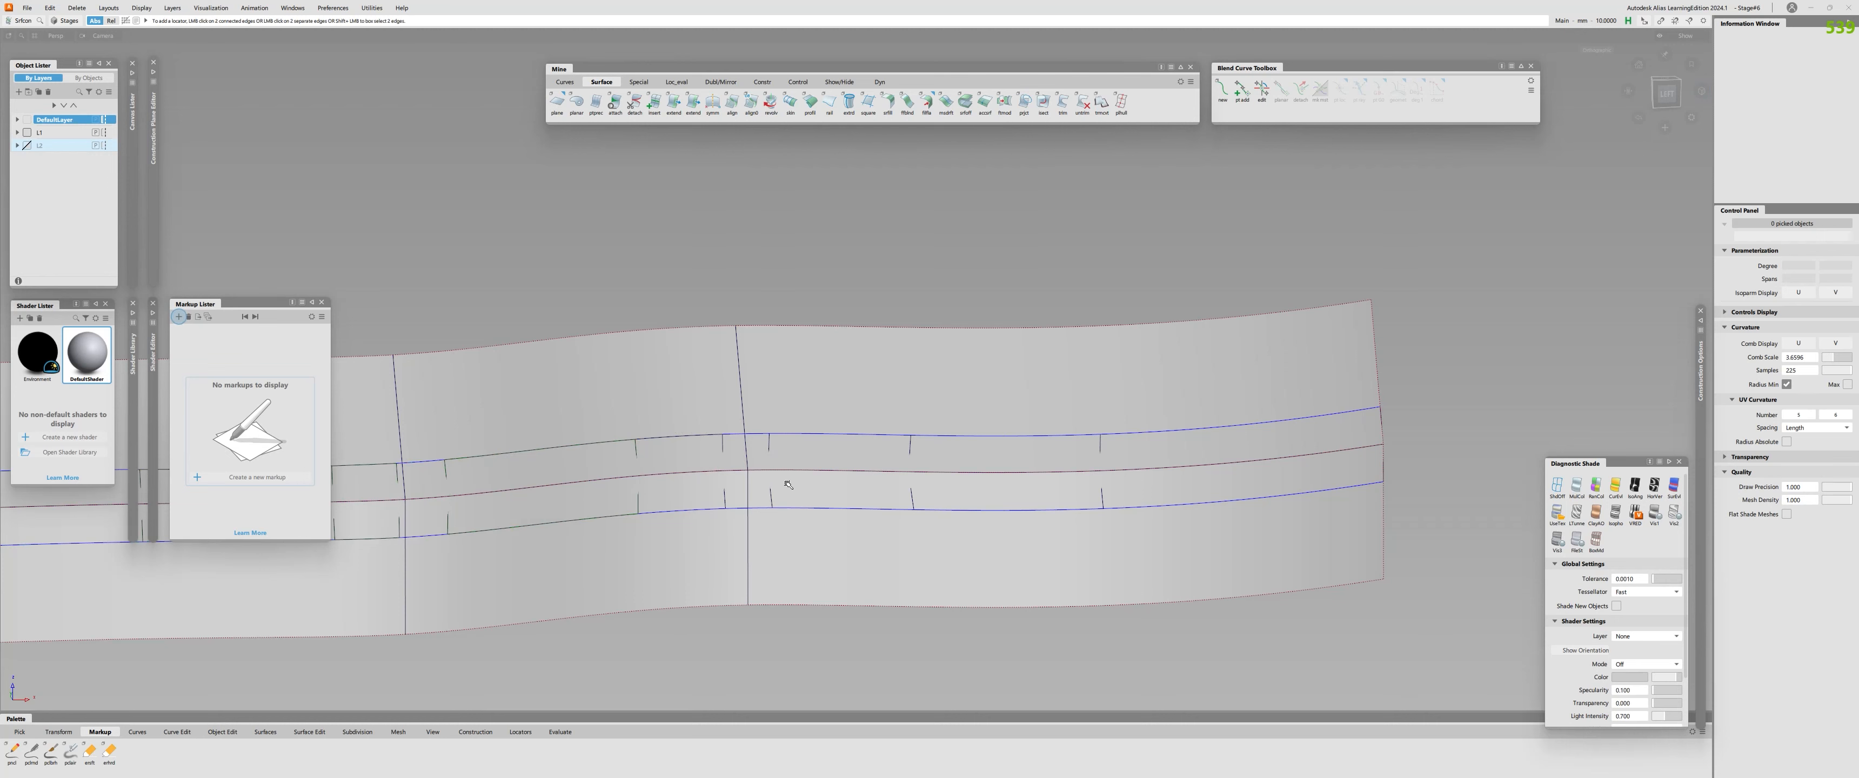
Check the eighth piece's lower edge and delete the curves on surface along the last three fillet pieces.
{"action": "left_click", "coordinate": [845, 505]}
{"action": "left_click_drag", "start_coordinate": [843, 477], "coordinate": [868, 640]}
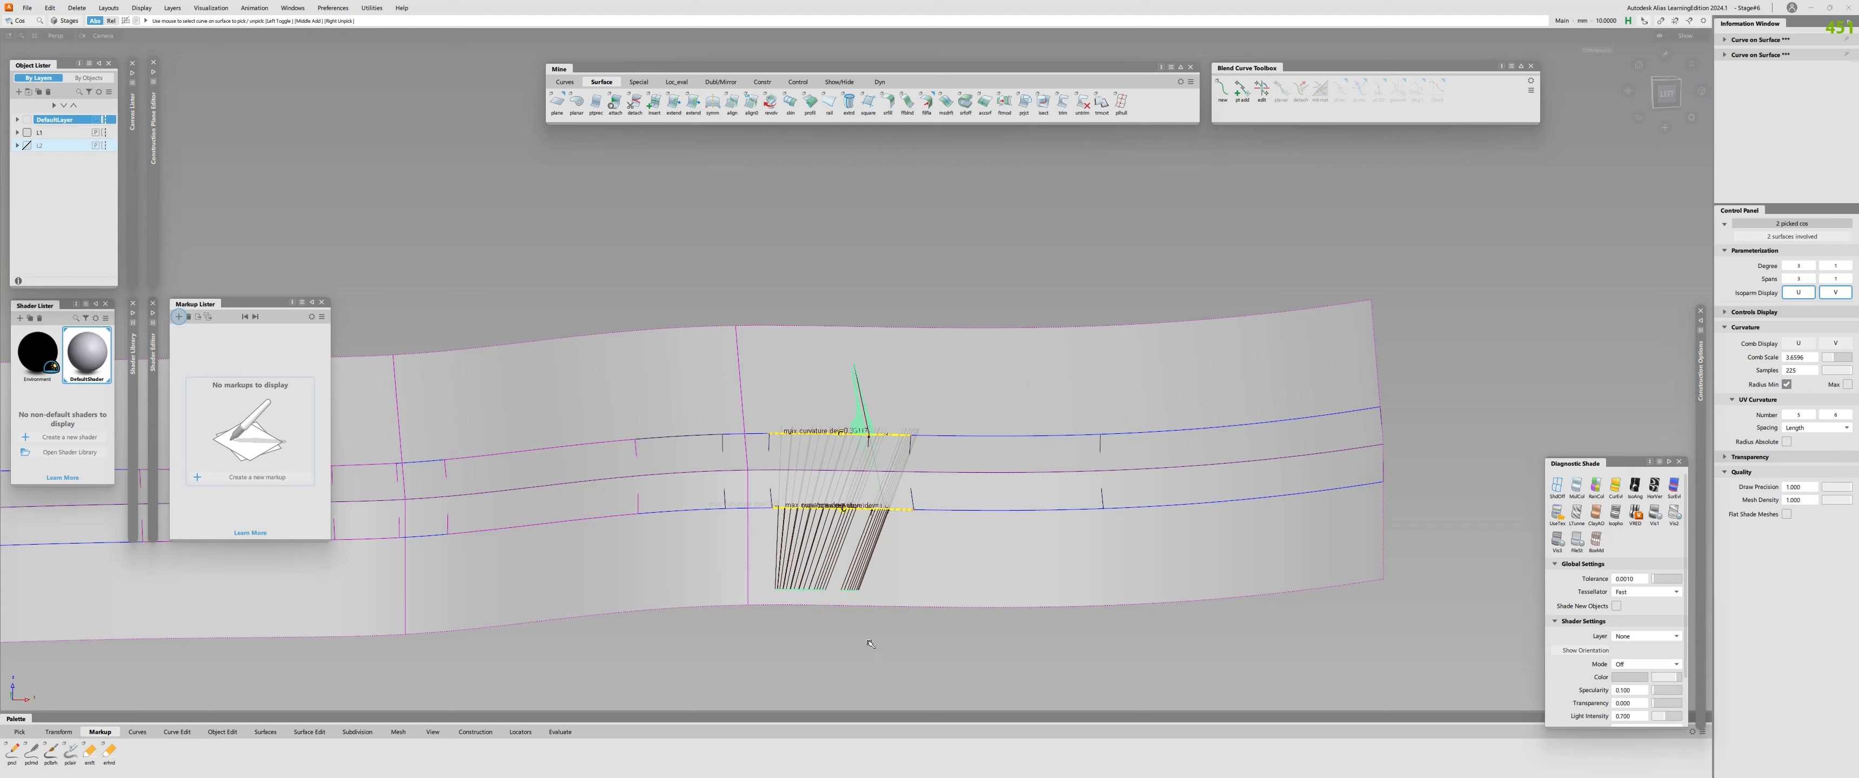
{"action": "key", "text": "Delete"}
{"action": "left_click_drag", "start_coordinate": [1017, 386], "coordinate": [1068, 591]}
{"action": "left_click_drag", "start_coordinate": [1241, 375], "coordinate": [1302, 613]}
{"action": "key", "text": "Delete"}
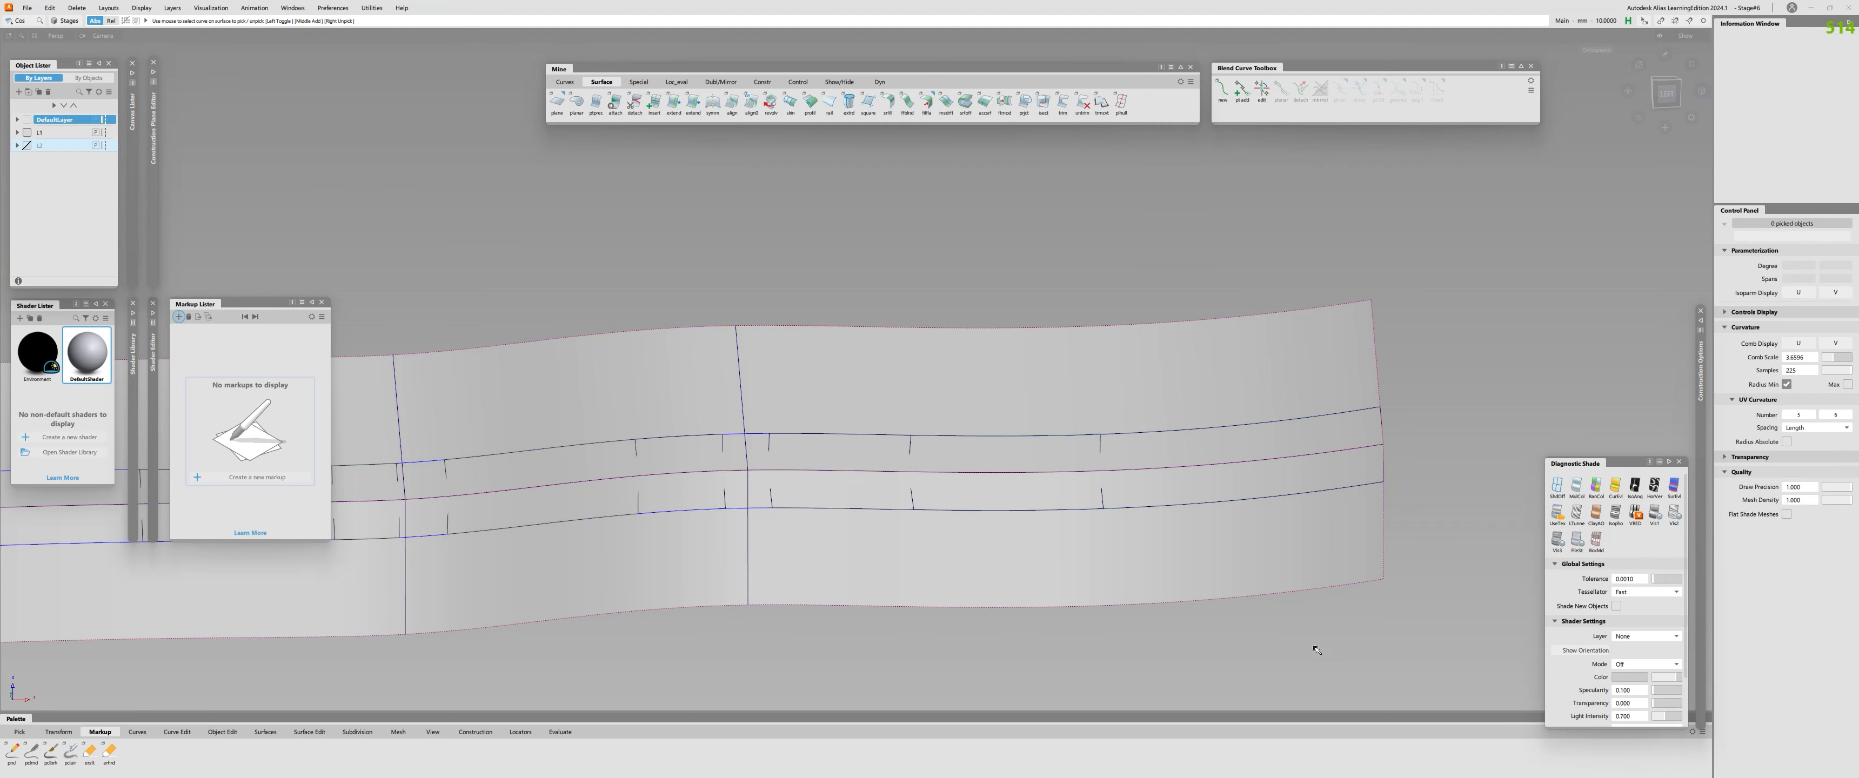
Align the upper and lower edges of the last three fillet pieces to the profile surfaces with G2 continuity.
{"action": "key", "text": "a"}
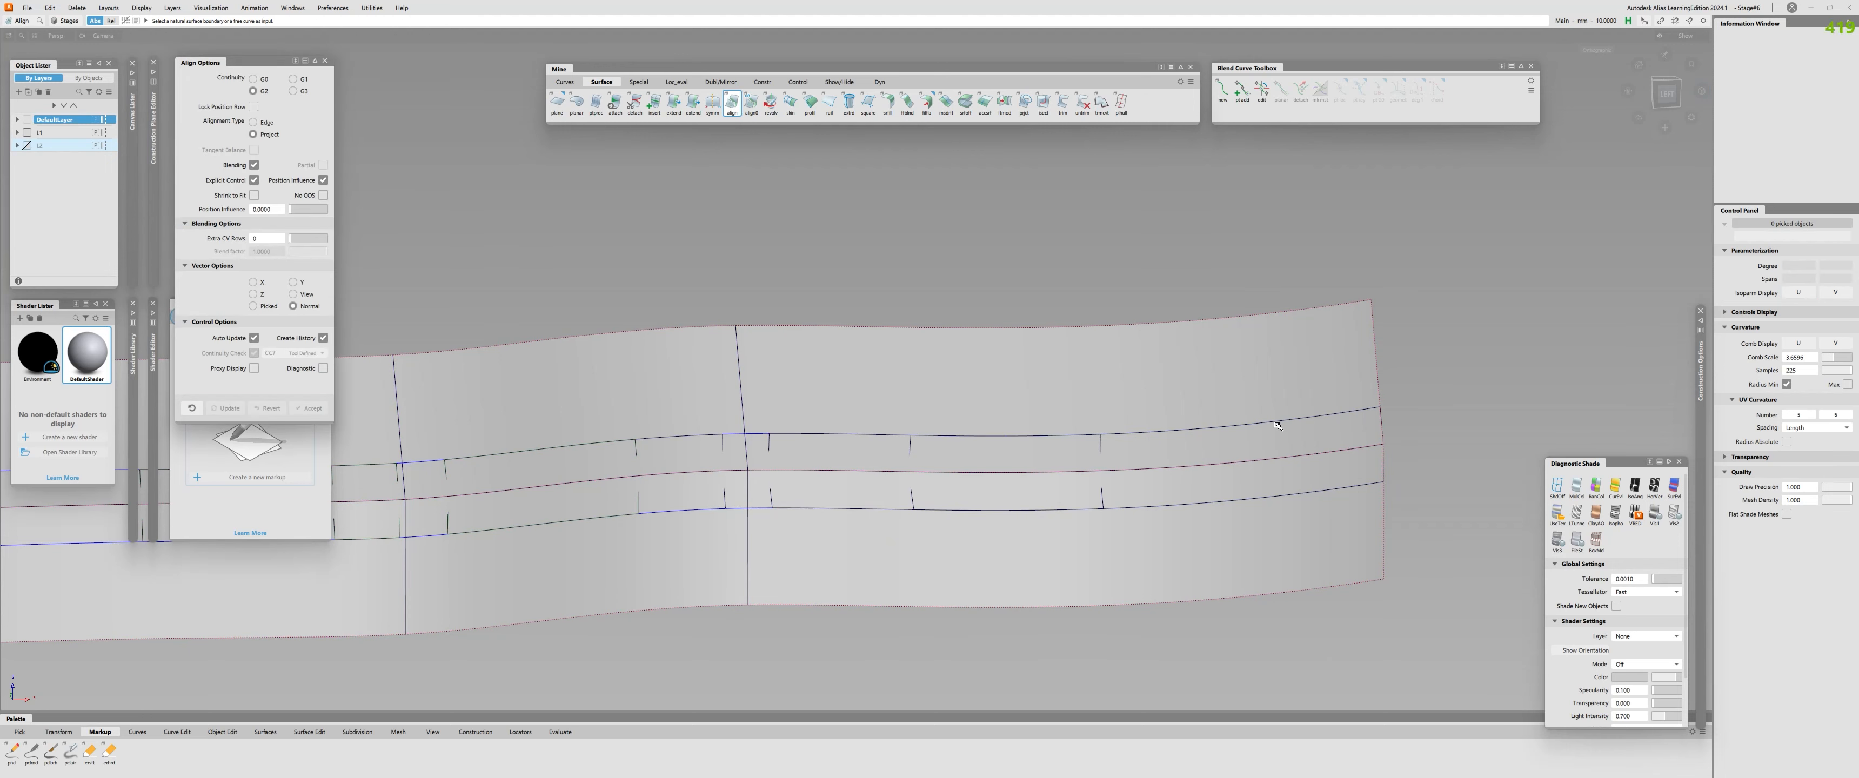
{"action": "left_click", "coordinate": [1277, 426]}
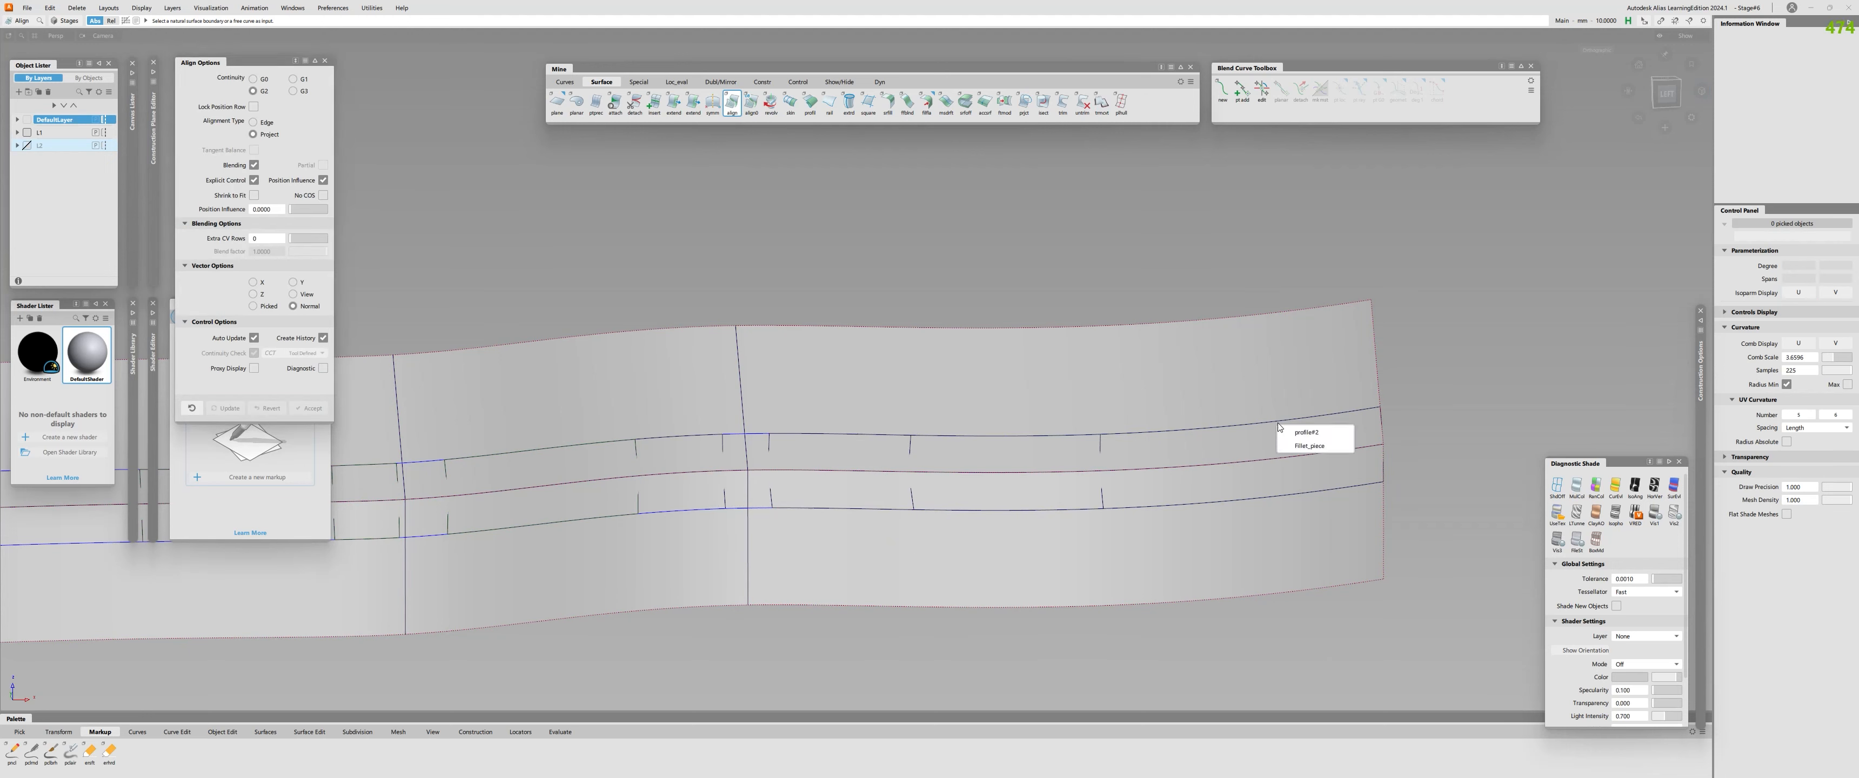
{"action": "left_click", "coordinate": [1304, 495]}
{"action": "left_click", "coordinate": [1111, 428]}
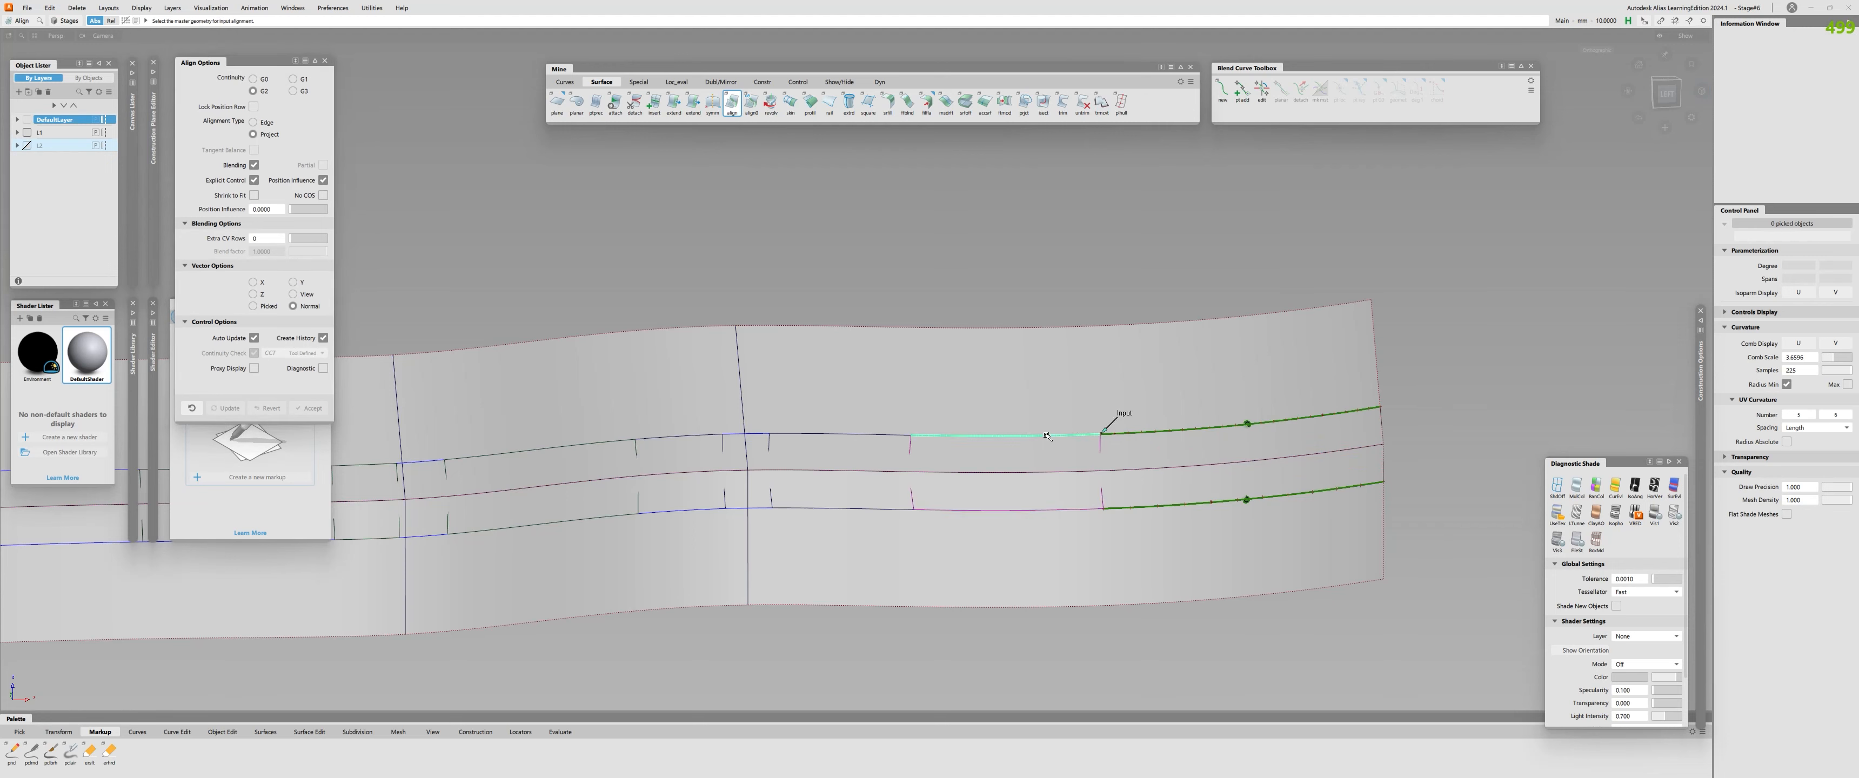
{"action": "left_click", "coordinate": [1040, 511]}
{"action": "left_click", "coordinate": [839, 434]}
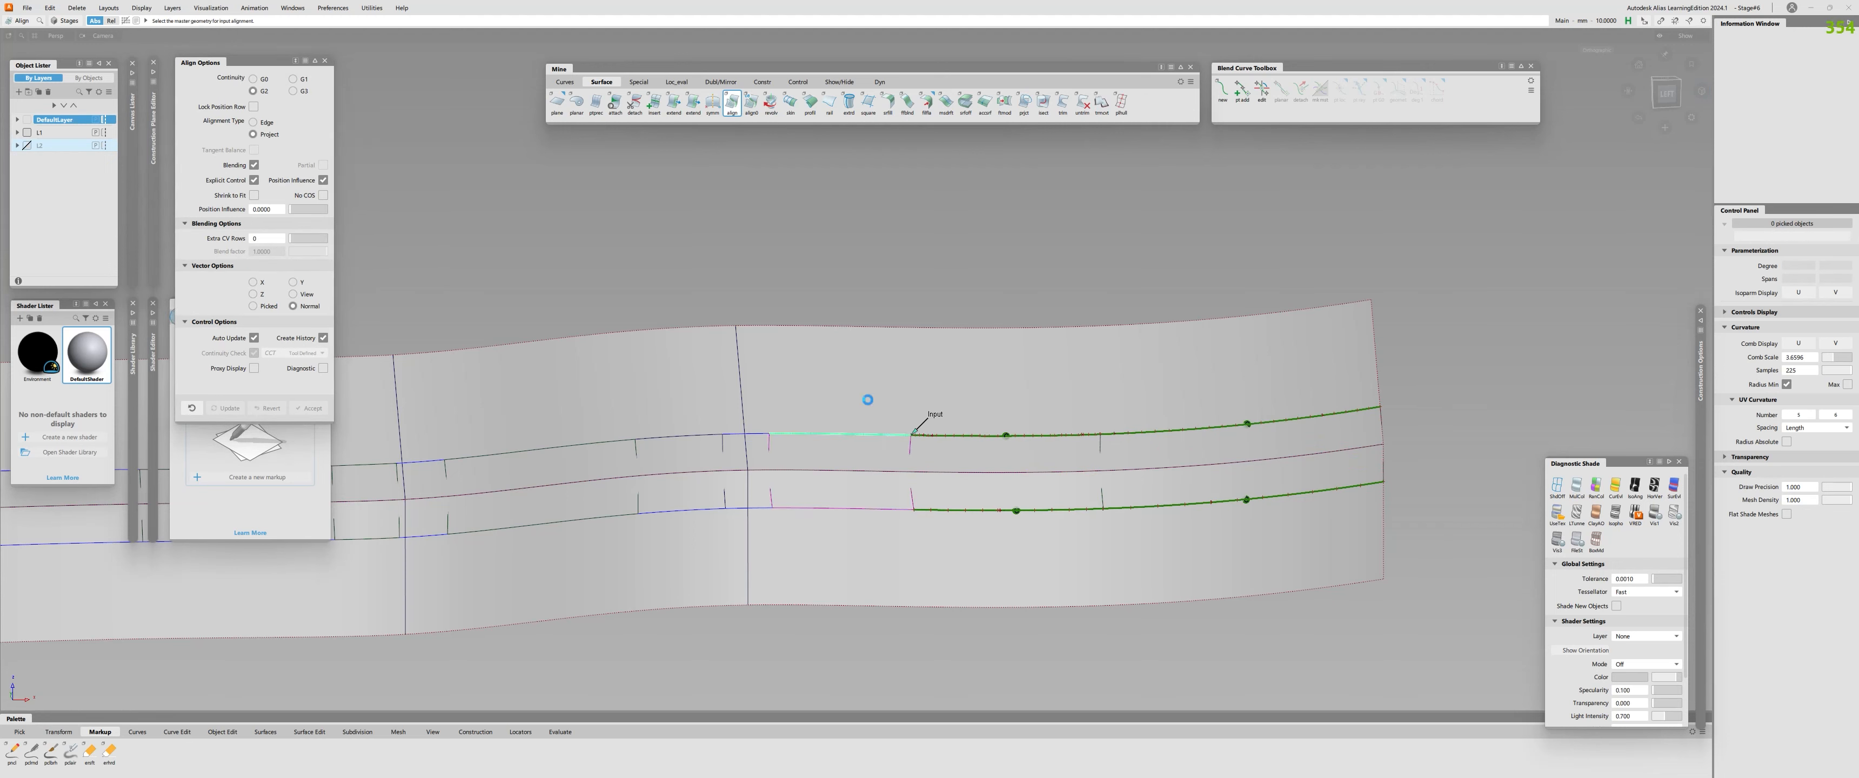
{"action": "left_click", "coordinate": [843, 510]}
{"action": "left_click", "coordinate": [857, 548]}
Align the sixth fillet piece's upper and lower edges to the profile surfaces with G2 continuity.
{"action": "left_click", "coordinate": [676, 437]}
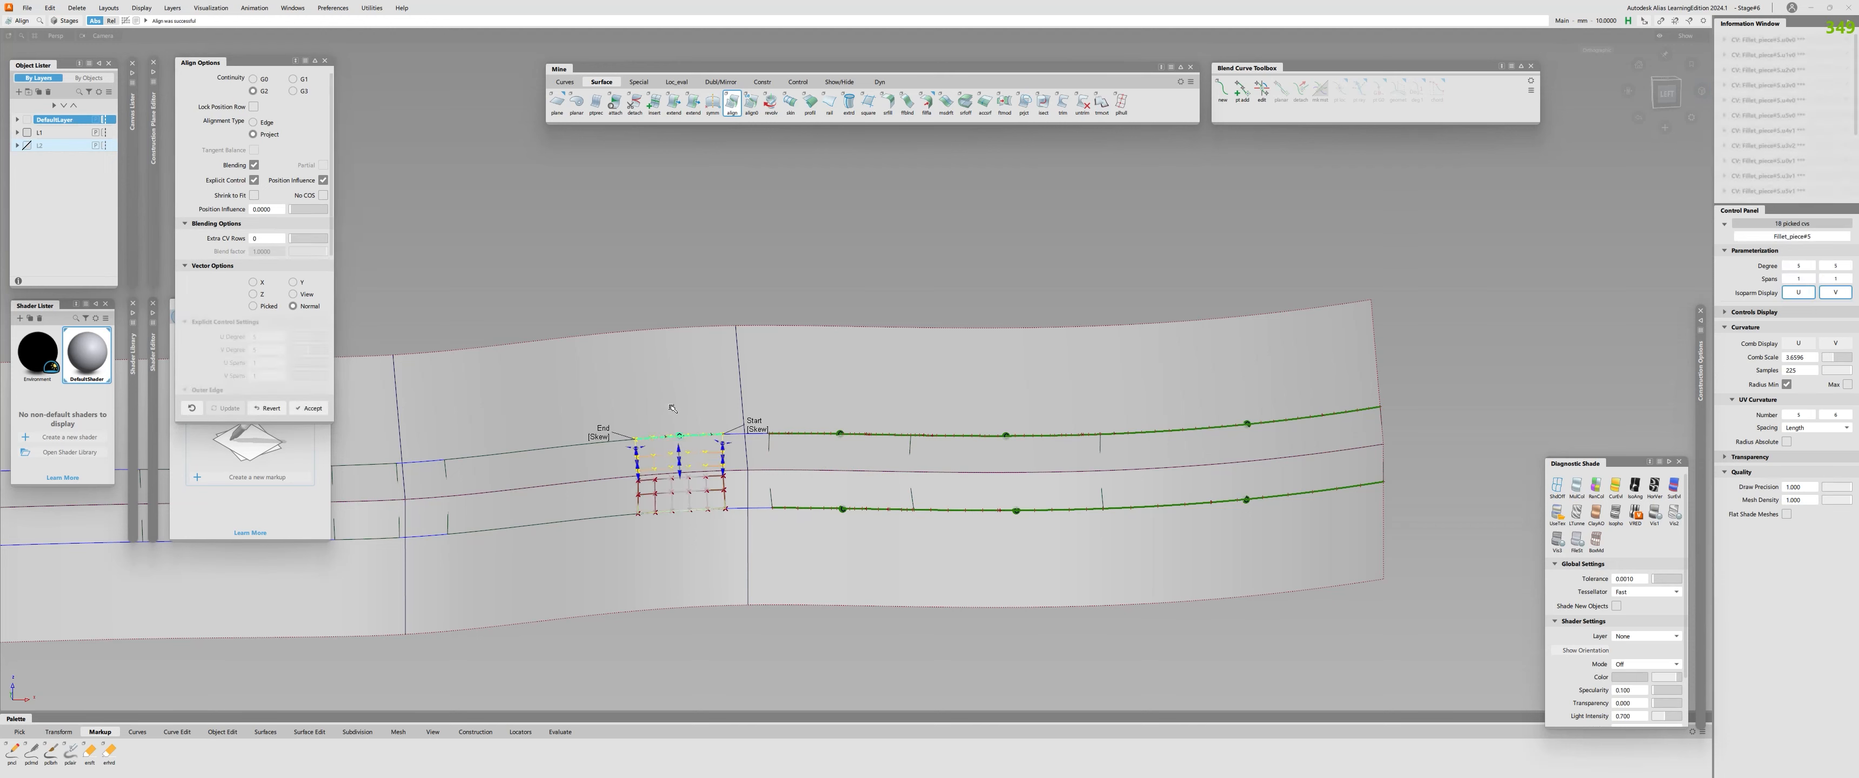
{"action": "scroll", "coordinate": [369, 485], "scroll_direction": "up", "scroll_amount": 5}
{"action": "middle_click_drag", "start_coordinate": [369, 485], "coordinate": [466, 495], "text": "alt+shift"}
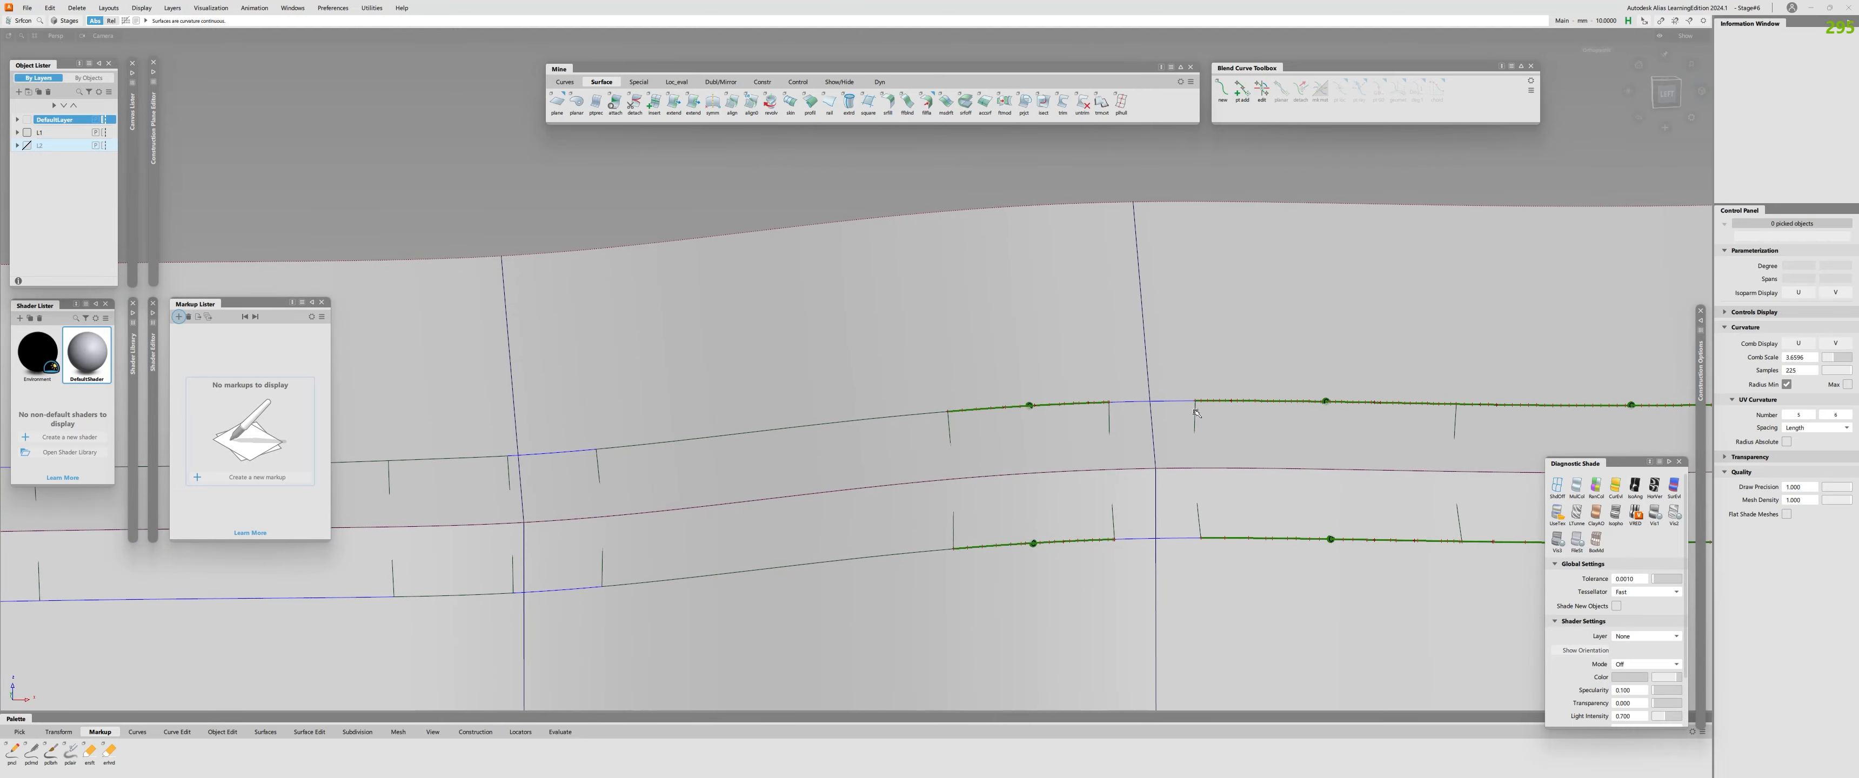
Check both edges of the short fillet piece across the second seam and delete its curves on surface.
{"action": "left_click", "coordinate": [1162, 401]}
{"action": "left_click", "coordinate": [1173, 539]}
{"action": "middle_click_drag", "start_coordinate": [1165, 386], "coordinate": [962, 380], "text": "alt+shift"}
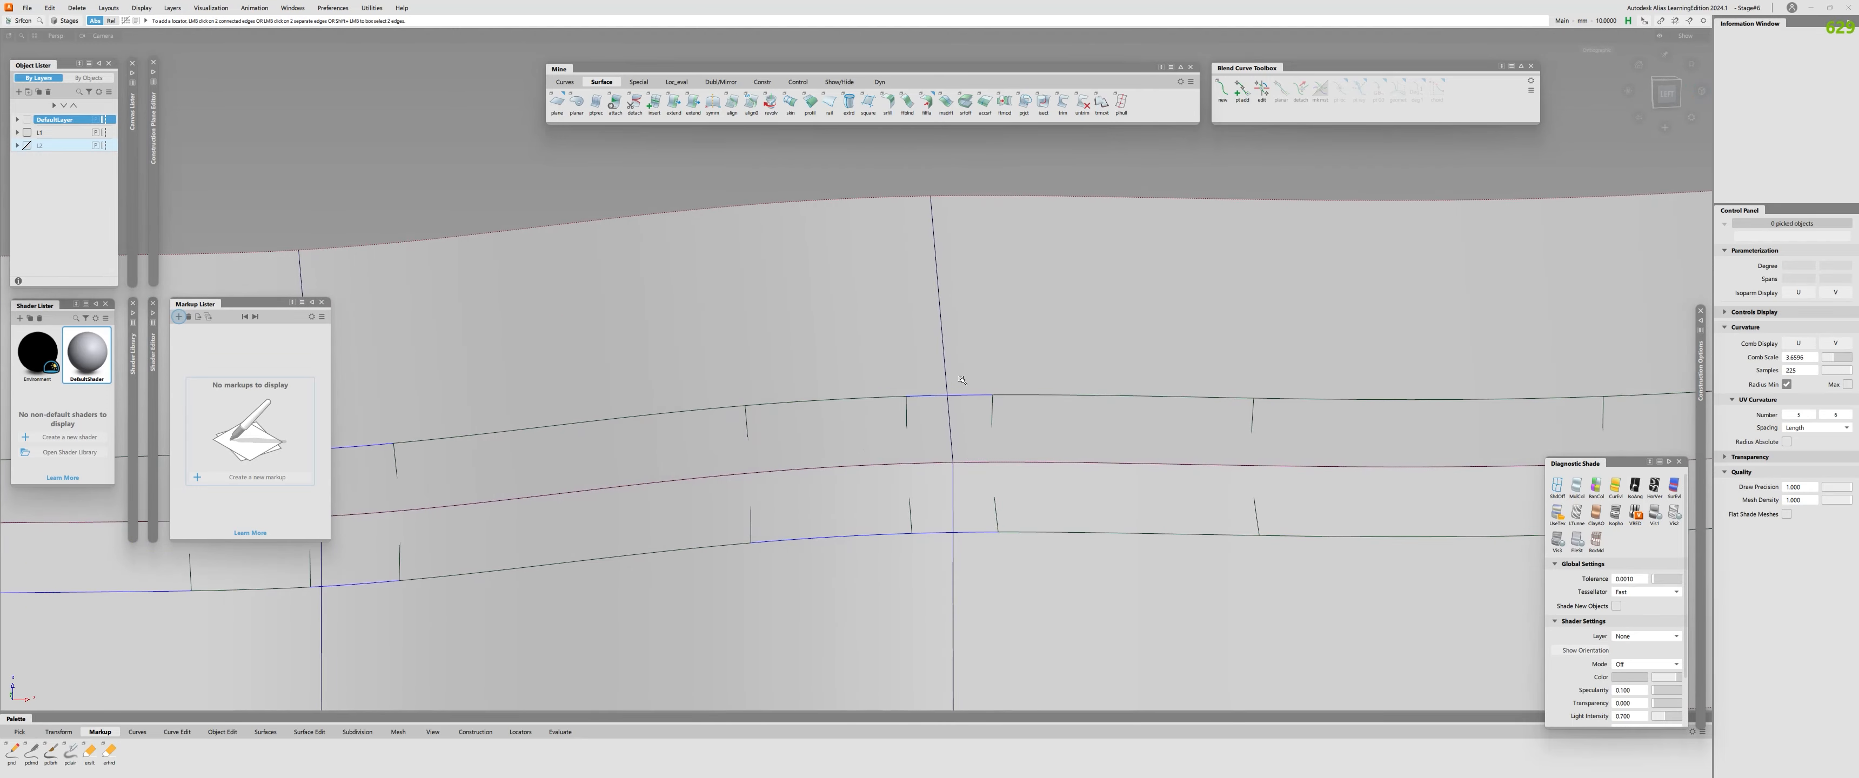
{"action": "left_click", "coordinate": [944, 400]}
{"action": "left_click", "coordinate": [951, 533]}
{"action": "key", "text": "shift+d"}
Try to align the upper edge of the short fillet piece across the second seam to the upper profile surface with G2 continuity.
{"action": "key", "text": "a"}
{"action": "left_click", "coordinate": [972, 395]}
{"action": "left_click", "coordinate": [998, 376]}
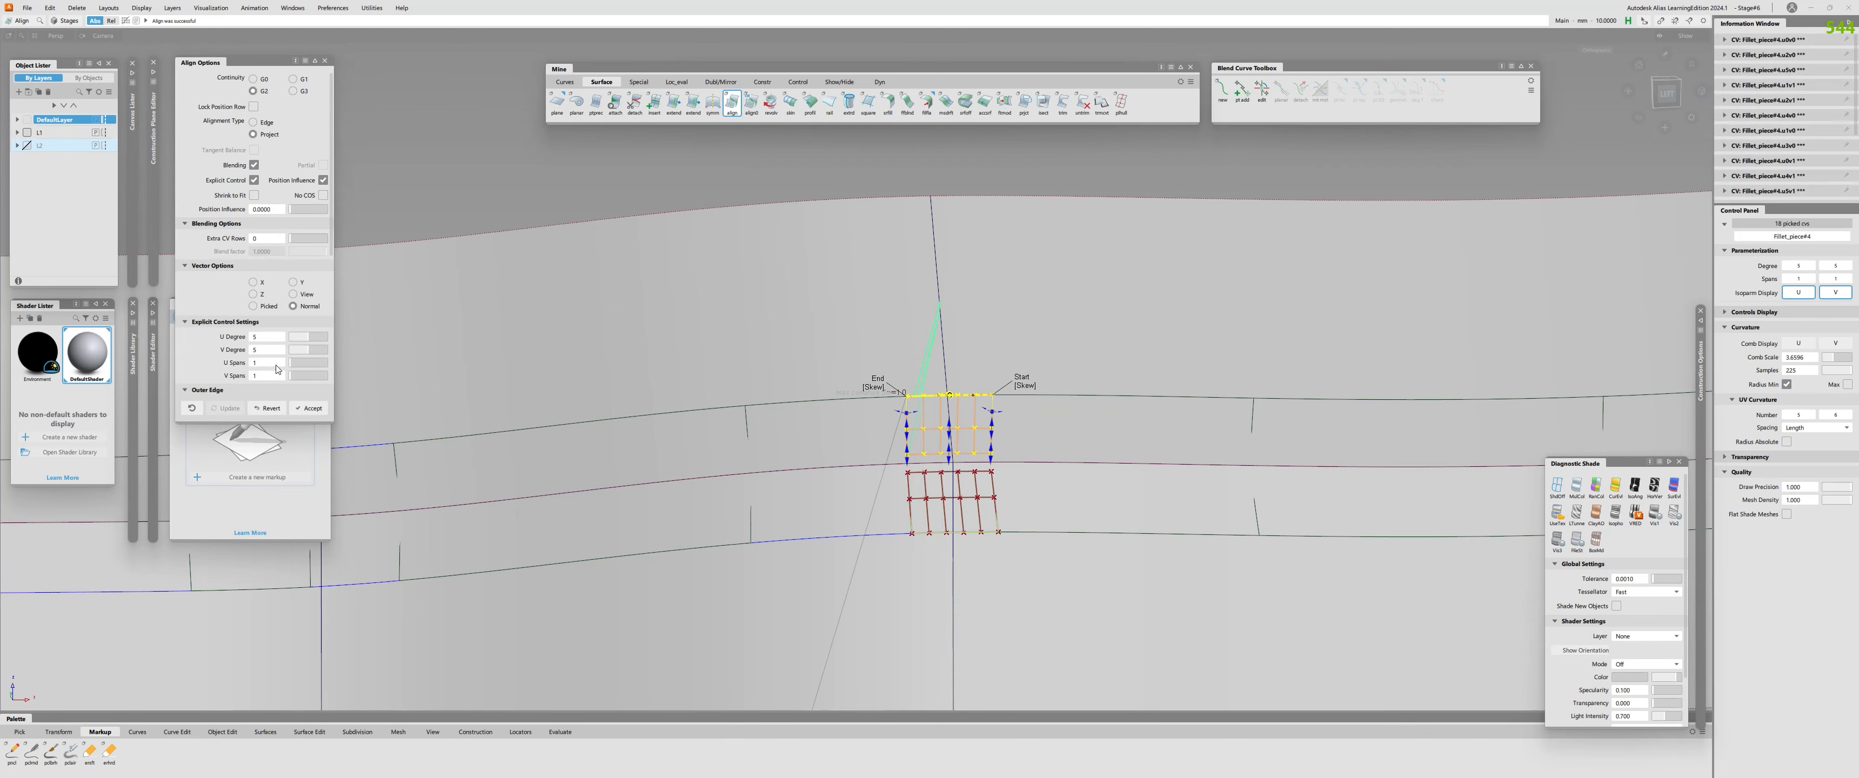
{"action": "mouse_move", "coordinate": [307, 336]}
{"action": "left_mouse_down"}
{"action": "mouse_move", "coordinate": [349, 336]}
{"action": "mouse_move", "coordinate": [307, 337]}
{"action": "left_mouse_up"}
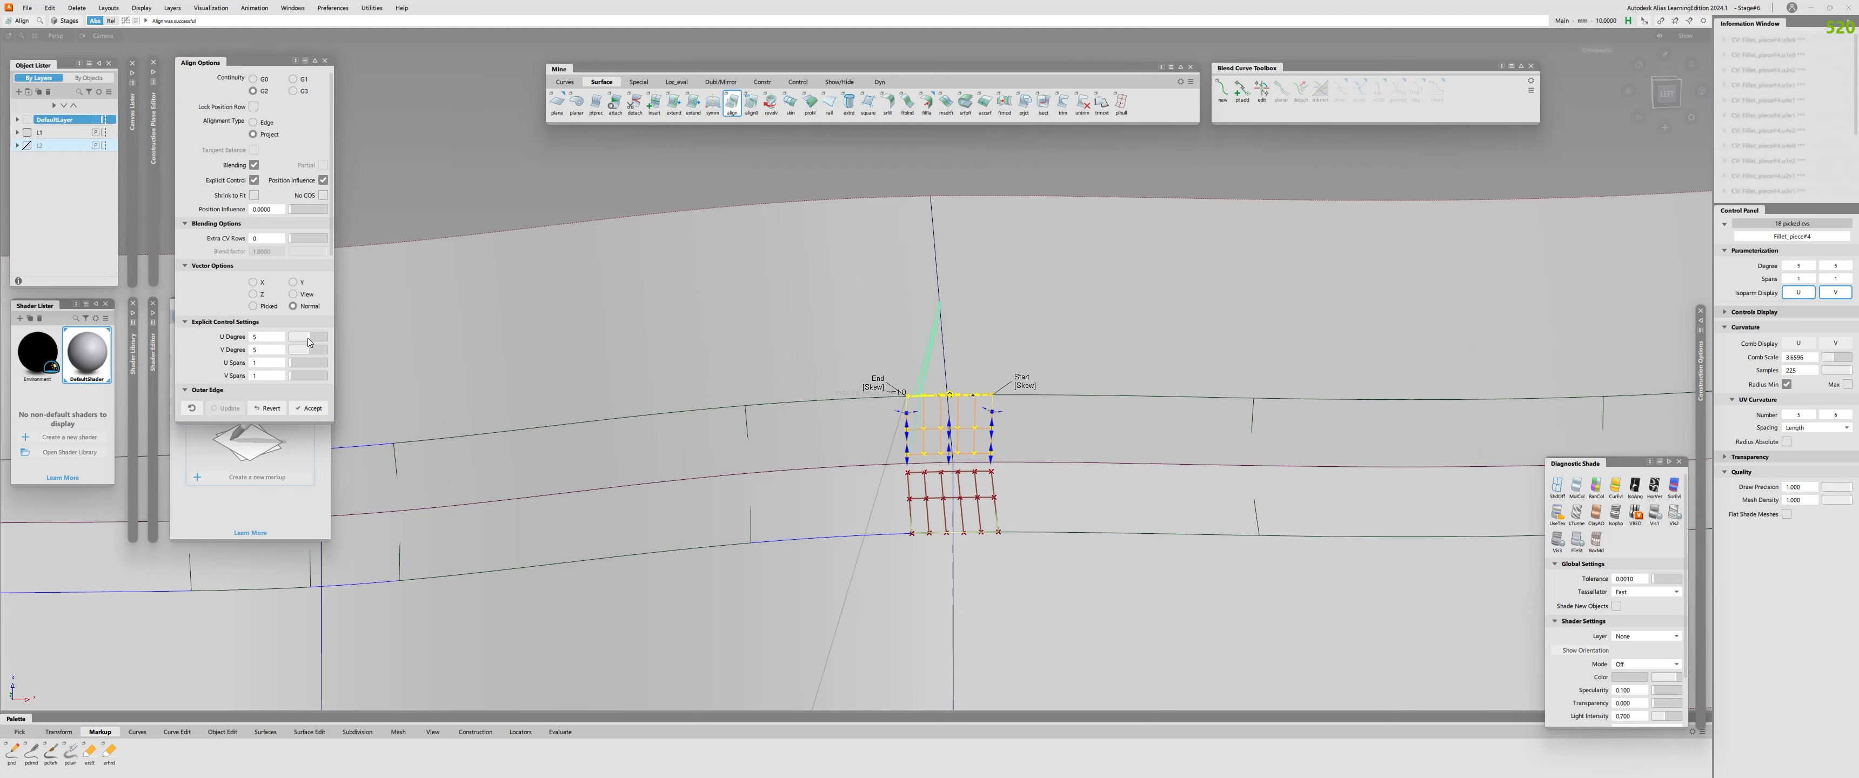
{"action": "right_click_drag", "start_coordinate": [545, 381], "coordinate": [1041, 568], "text": "alt+shift"}
{"action": "left_click_drag", "start_coordinate": [1041, 569], "coordinate": [751, 531], "text": "alt+shift"}
{"action": "middle_click_drag", "start_coordinate": [746, 445], "coordinate": [945, 432], "text": "alt+shift"}
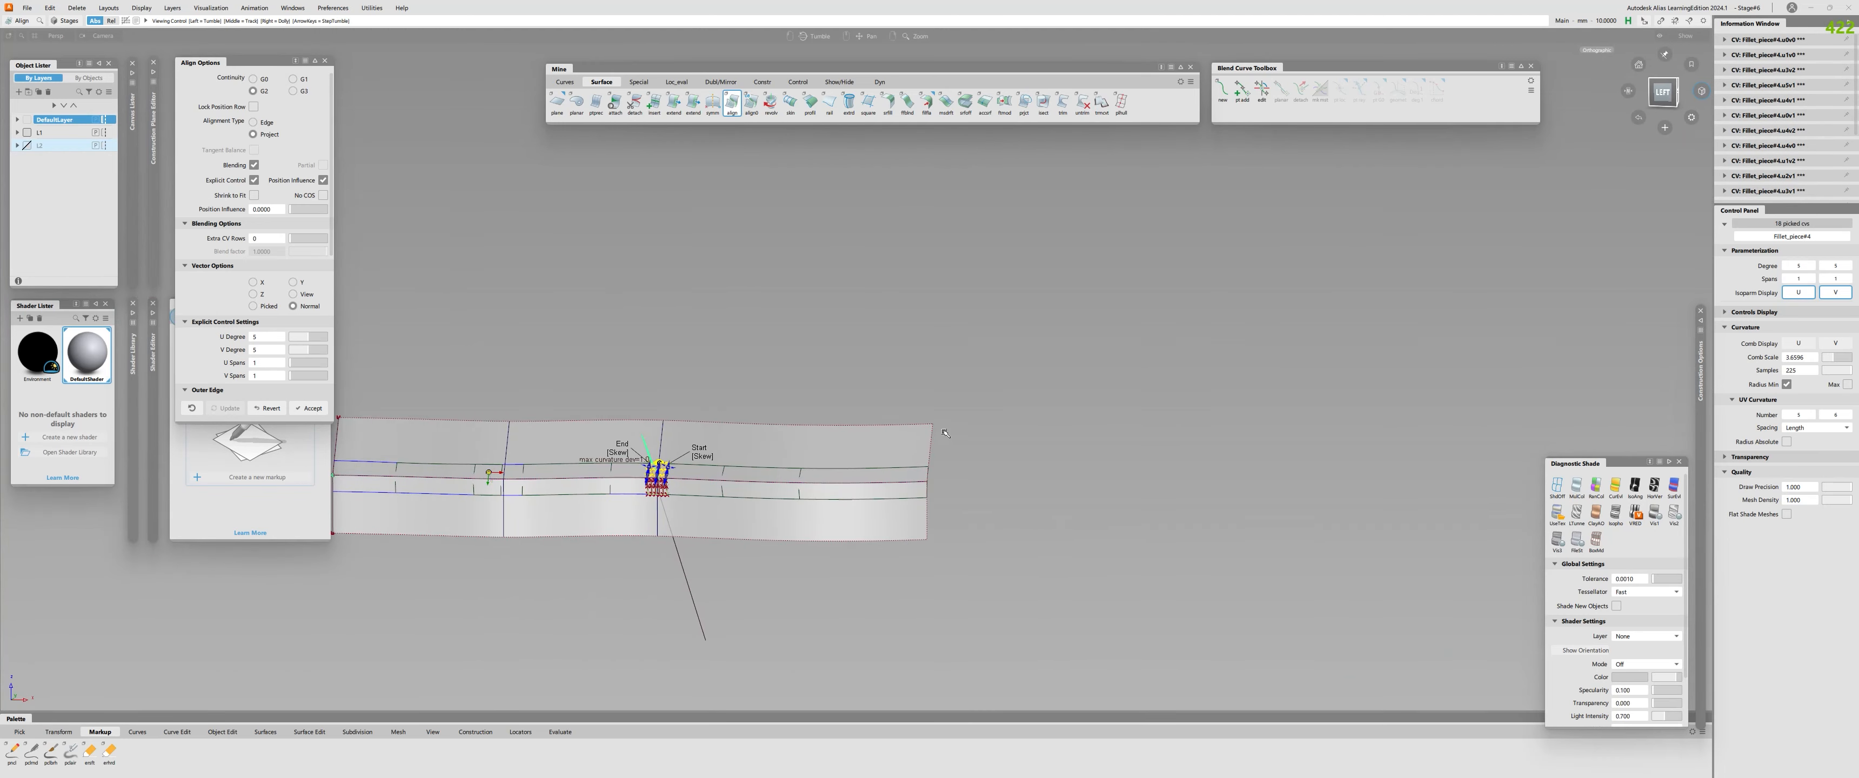
Try to align the short fillet piece's lower edge to the lower profile surface with a raised U degree.
{"action": "right_click_drag", "start_coordinate": [925, 518], "coordinate": [852, 478], "text": "alt+shift"}
{"action": "left_click_drag", "start_coordinate": [852, 478], "coordinate": [846, 531], "text": "alt+shift"}
{"action": "right_click_drag", "start_coordinate": [846, 532], "coordinate": [792, 499], "text": "alt+shift"}
{"action": "key", "text": "space"}
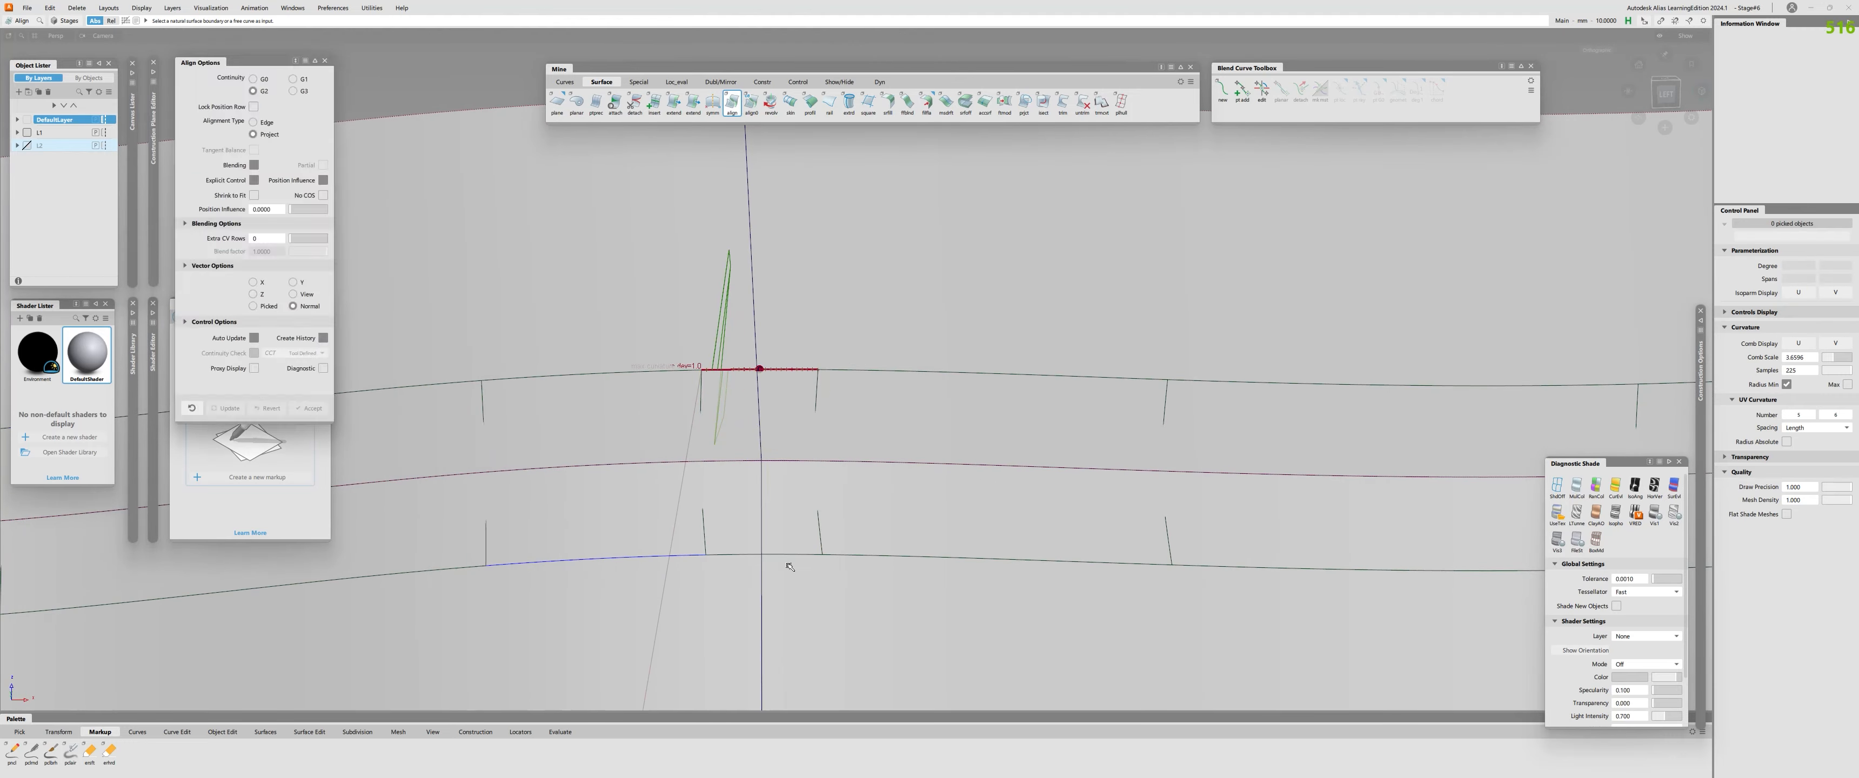
{"action": "left_click", "coordinate": [789, 558]}
{"action": "left_click", "coordinate": [791, 589]}
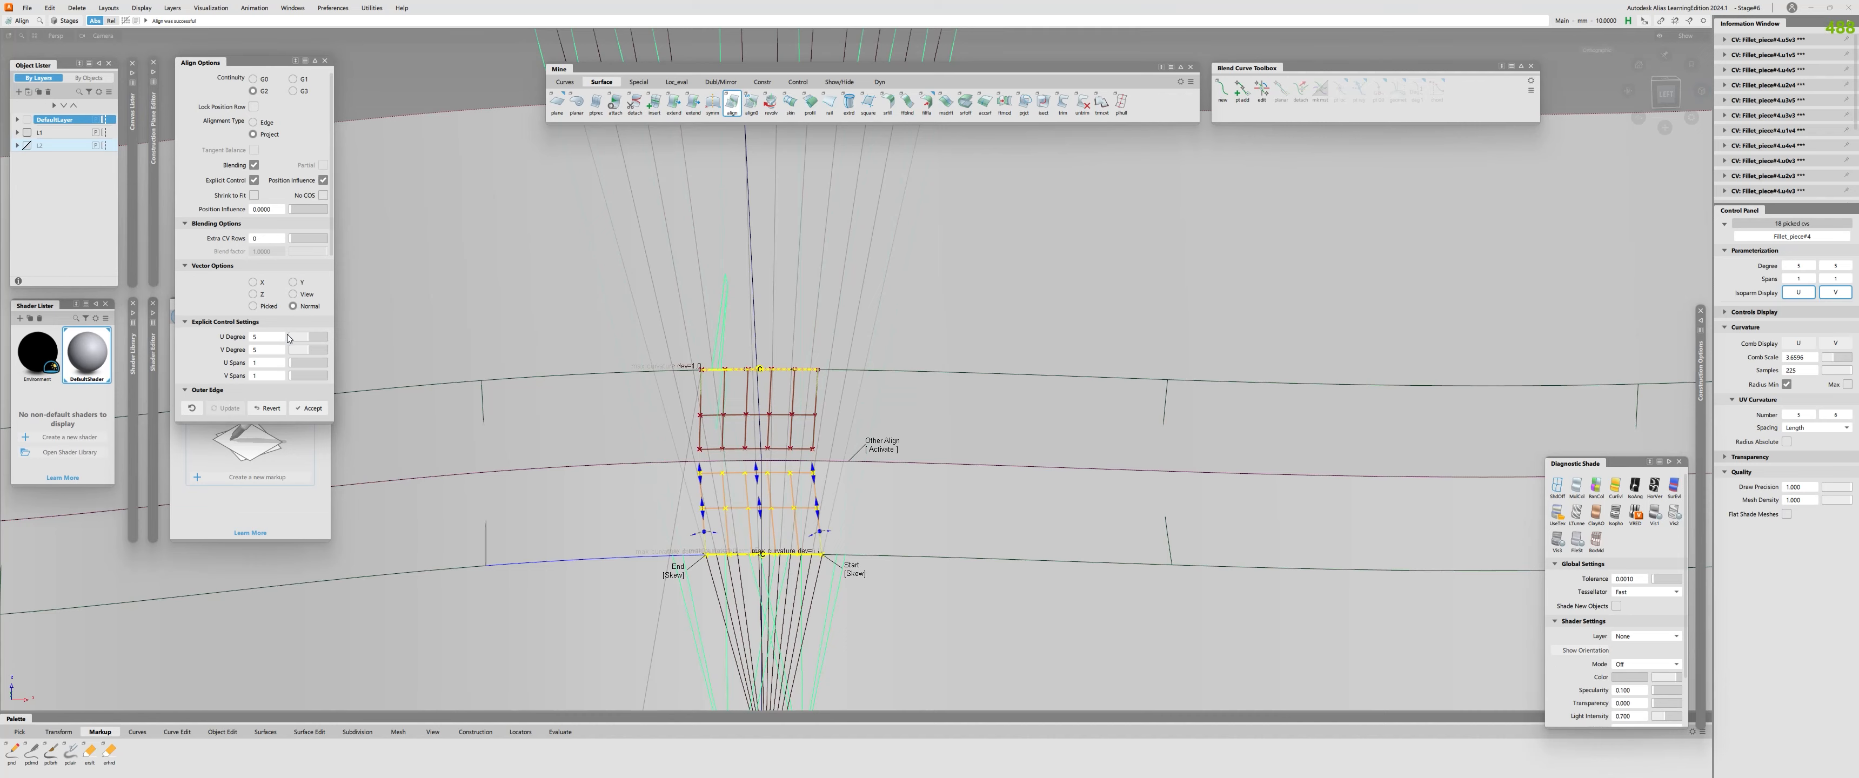
{"action": "left_click_drag", "start_coordinate": [288, 338], "coordinate": [377, 338]}
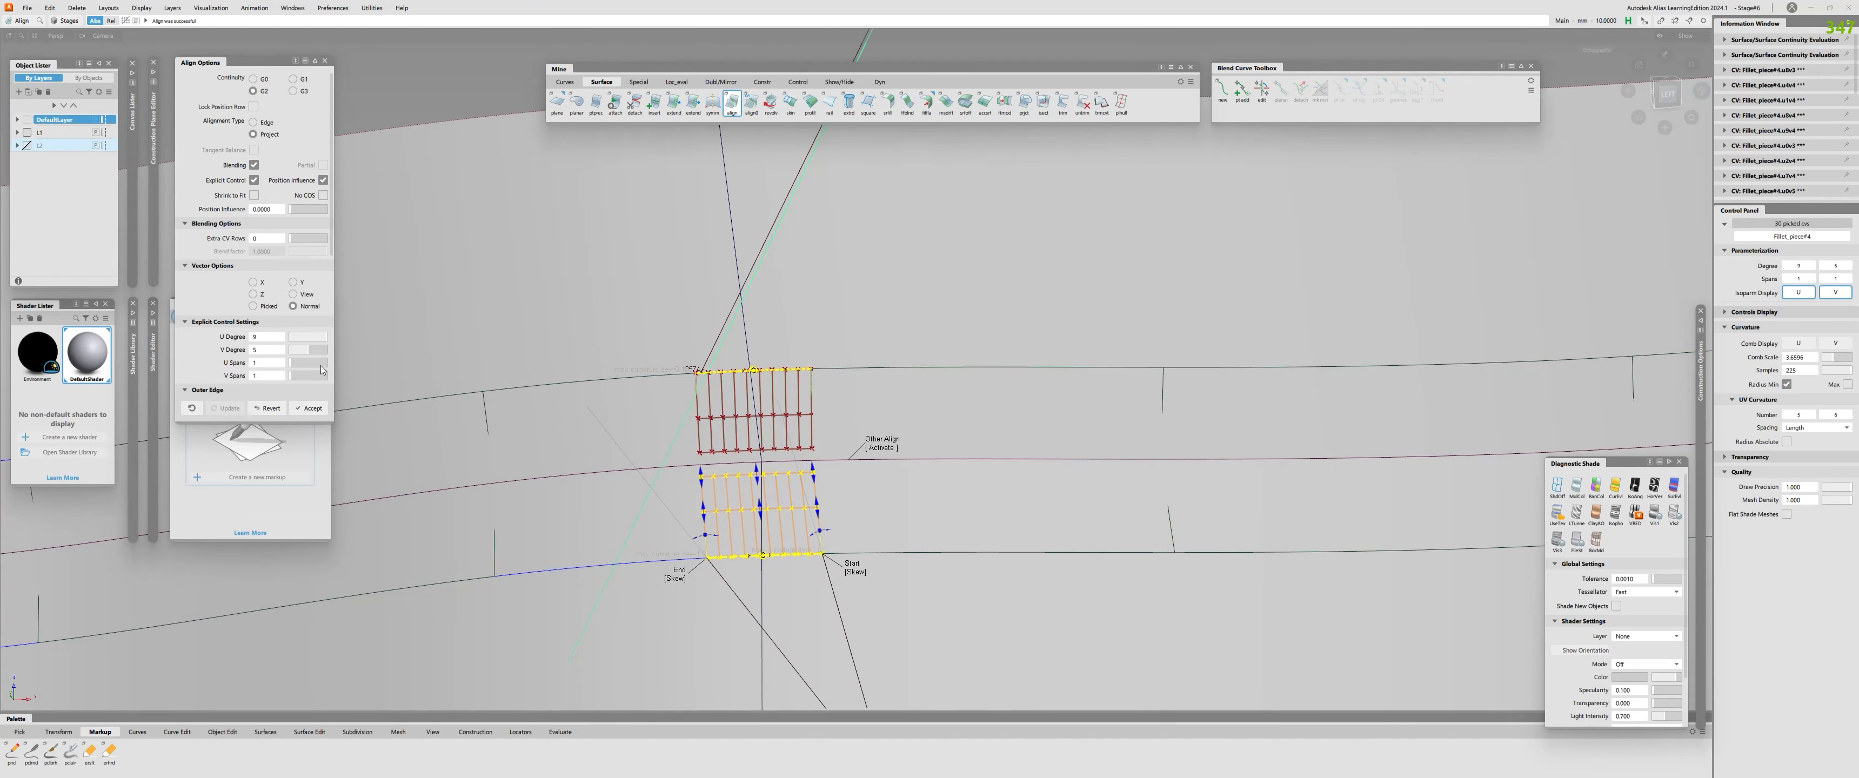
Revert the attempted alignments on the short fillet piece's edges.
{"action": "left_click_drag", "start_coordinate": [699, 426], "coordinate": [679, 507], "text": "alt+shift"}
{"action": "left_click", "coordinate": [863, 457]}
{"action": "right_click_drag", "start_coordinate": [858, 462], "coordinate": [916, 464], "text": "alt+shift"}
{"action": "left_click", "coordinate": [268, 411]}
{"action": "left_click_drag", "start_coordinate": [697, 427], "coordinate": [757, 433], "text": "alt+shift"}
{"action": "right_click_drag", "start_coordinate": [757, 433], "coordinate": [721, 432], "text": "alt+shift"}
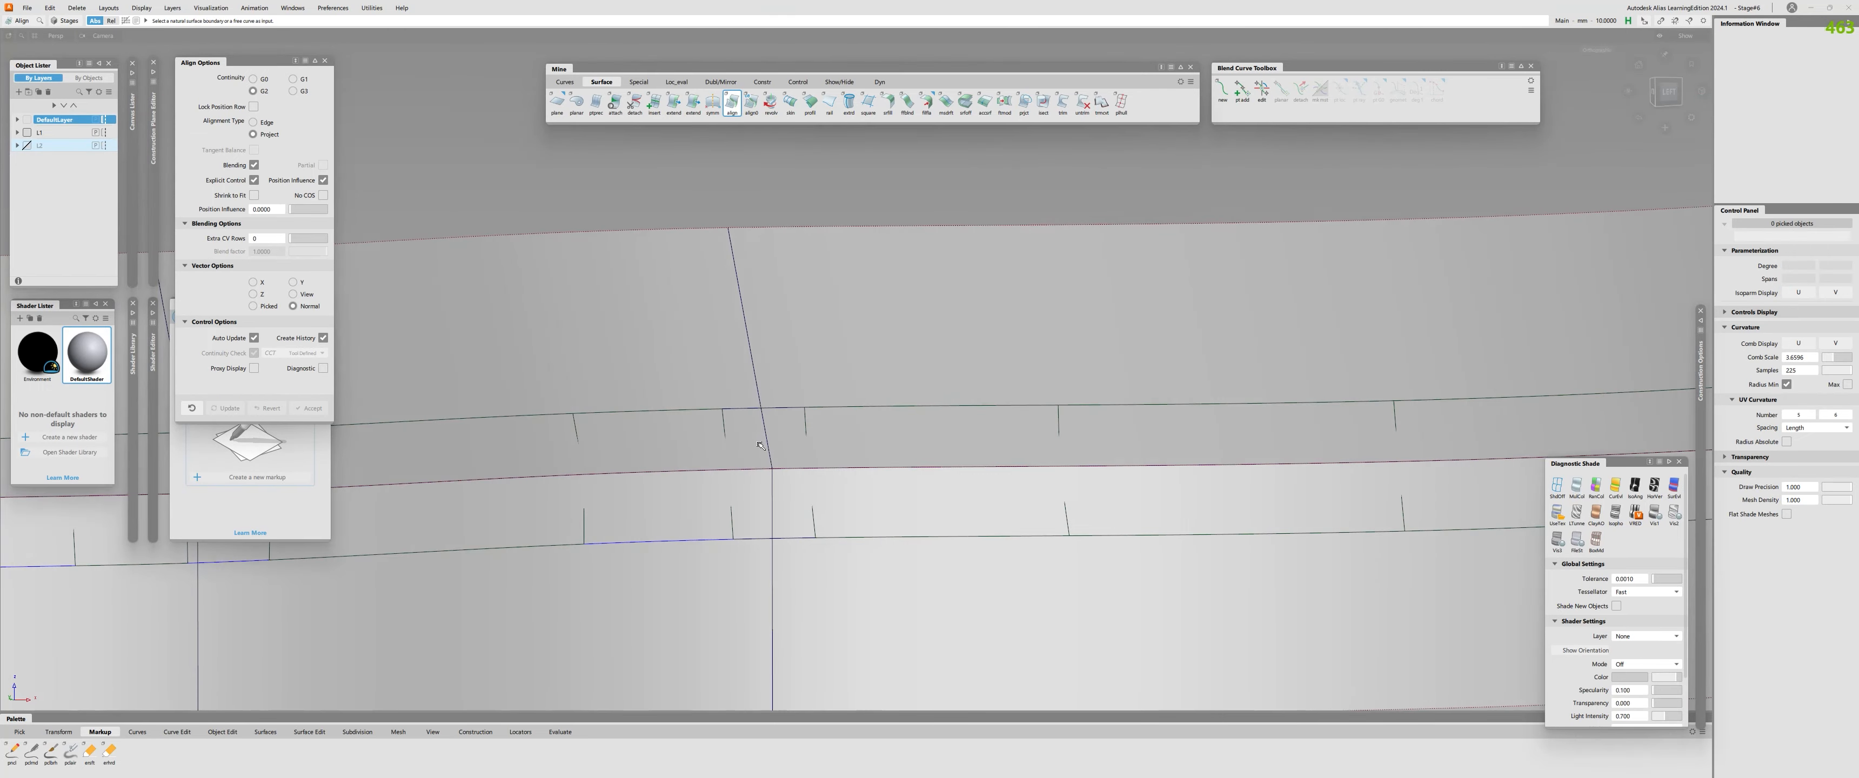
Check the neighbouring lower edges and try to align the short piece's upper edge with U degree 7 and with edge-type end tangents.
{"action": "key", "text": "ctrl+shift+c"}
{"action": "left_click", "coordinate": [782, 416]}
{"action": "left_click", "coordinate": [742, 544]}
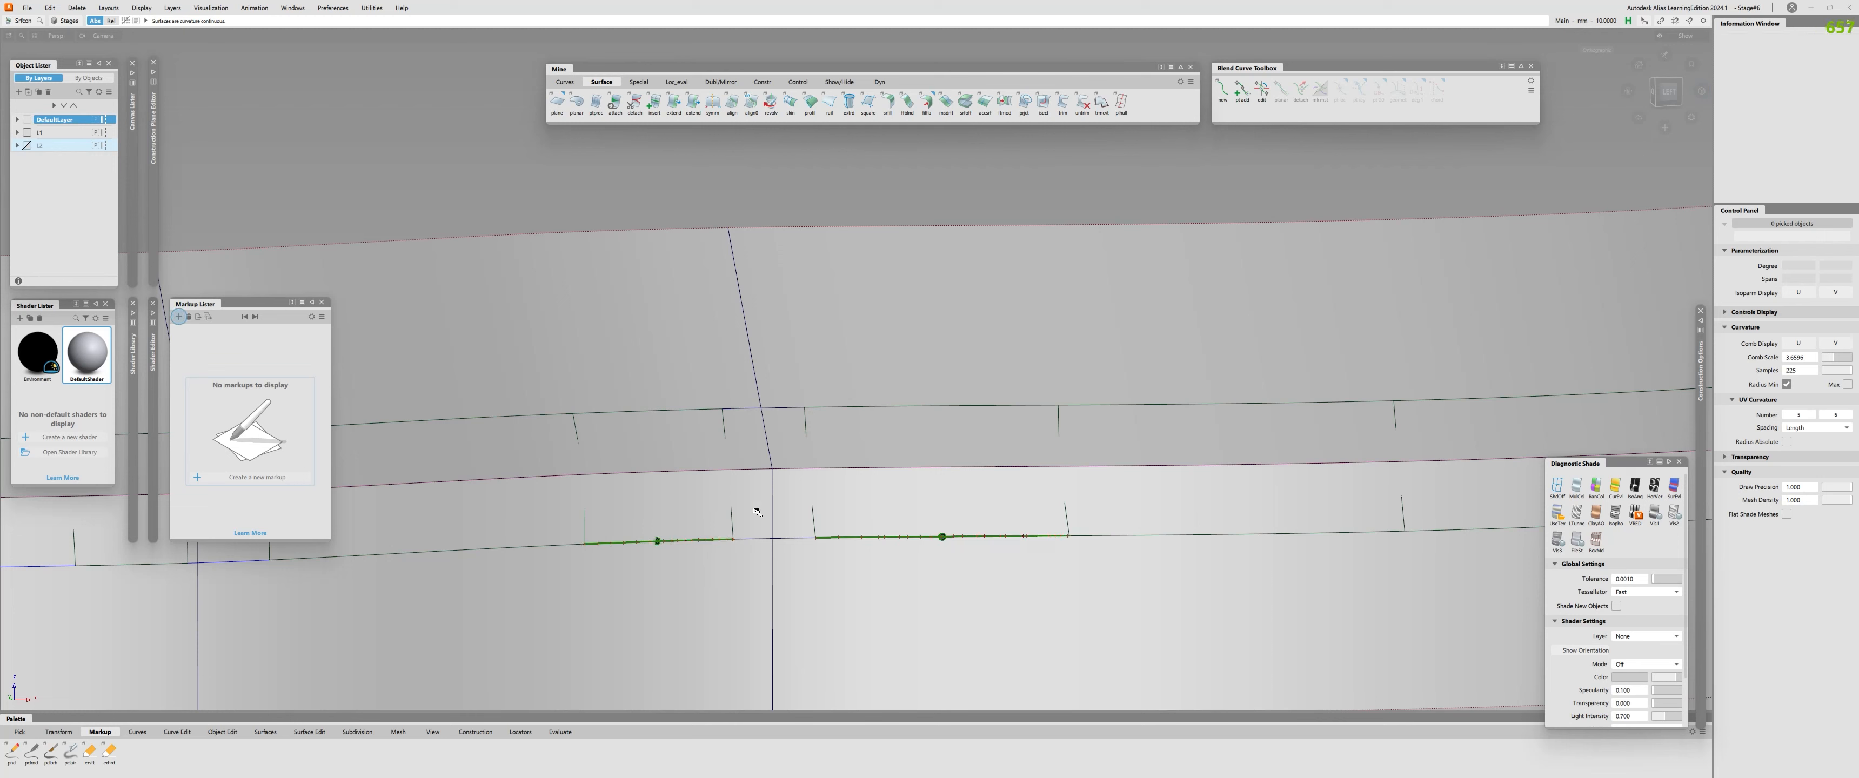
{"action": "left_click", "coordinate": [736, 411]}
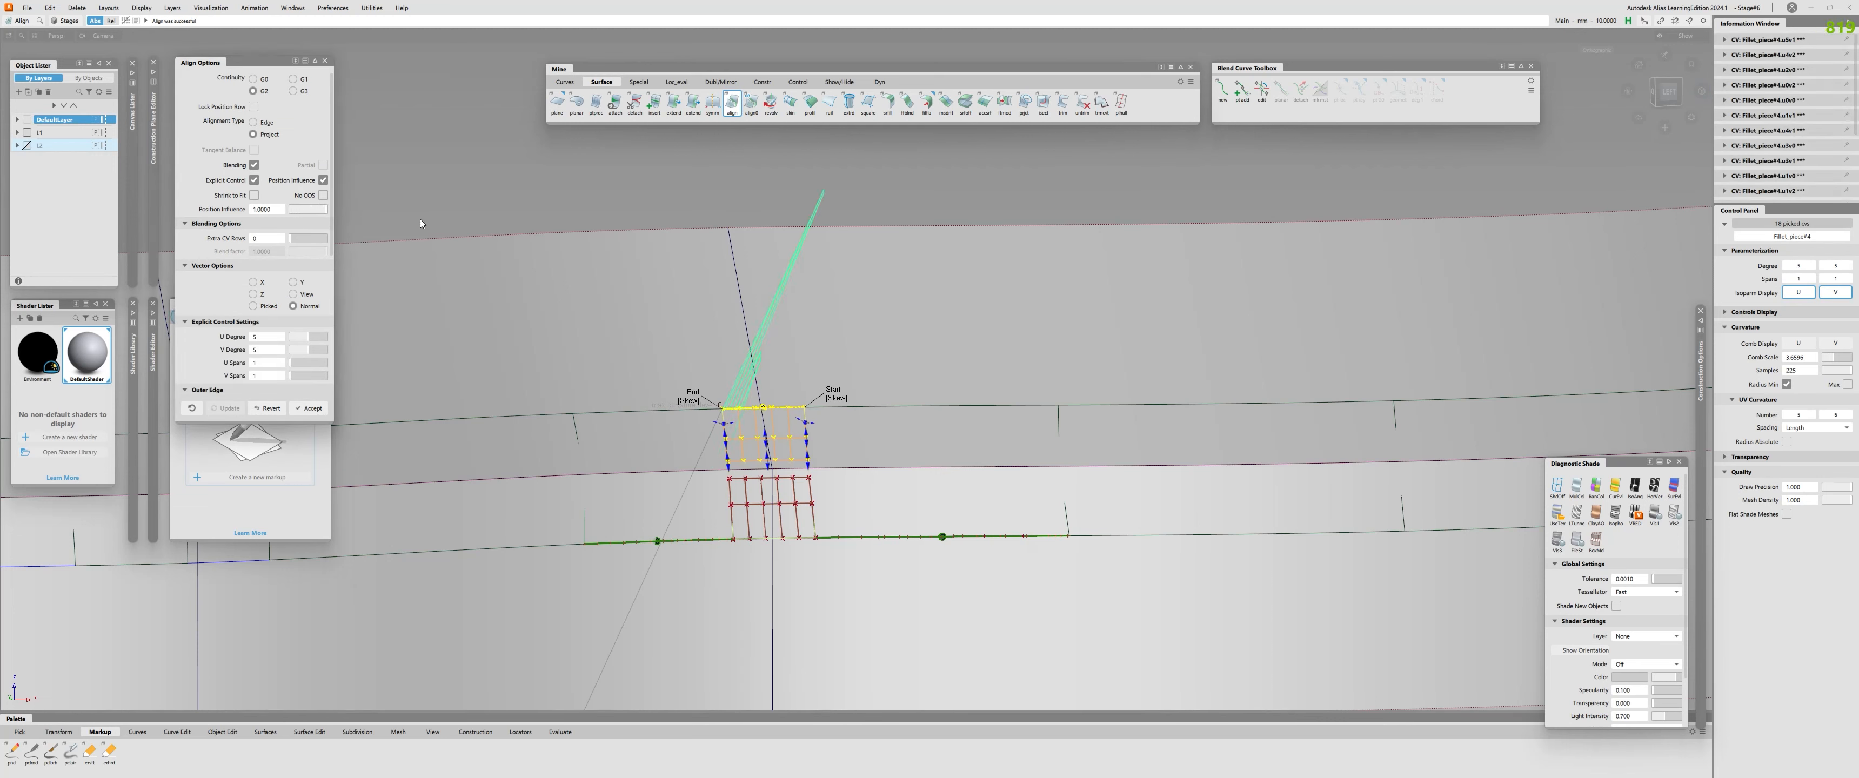
{"action": "left_click_drag", "start_coordinate": [304, 347], "coordinate": [318, 343]}
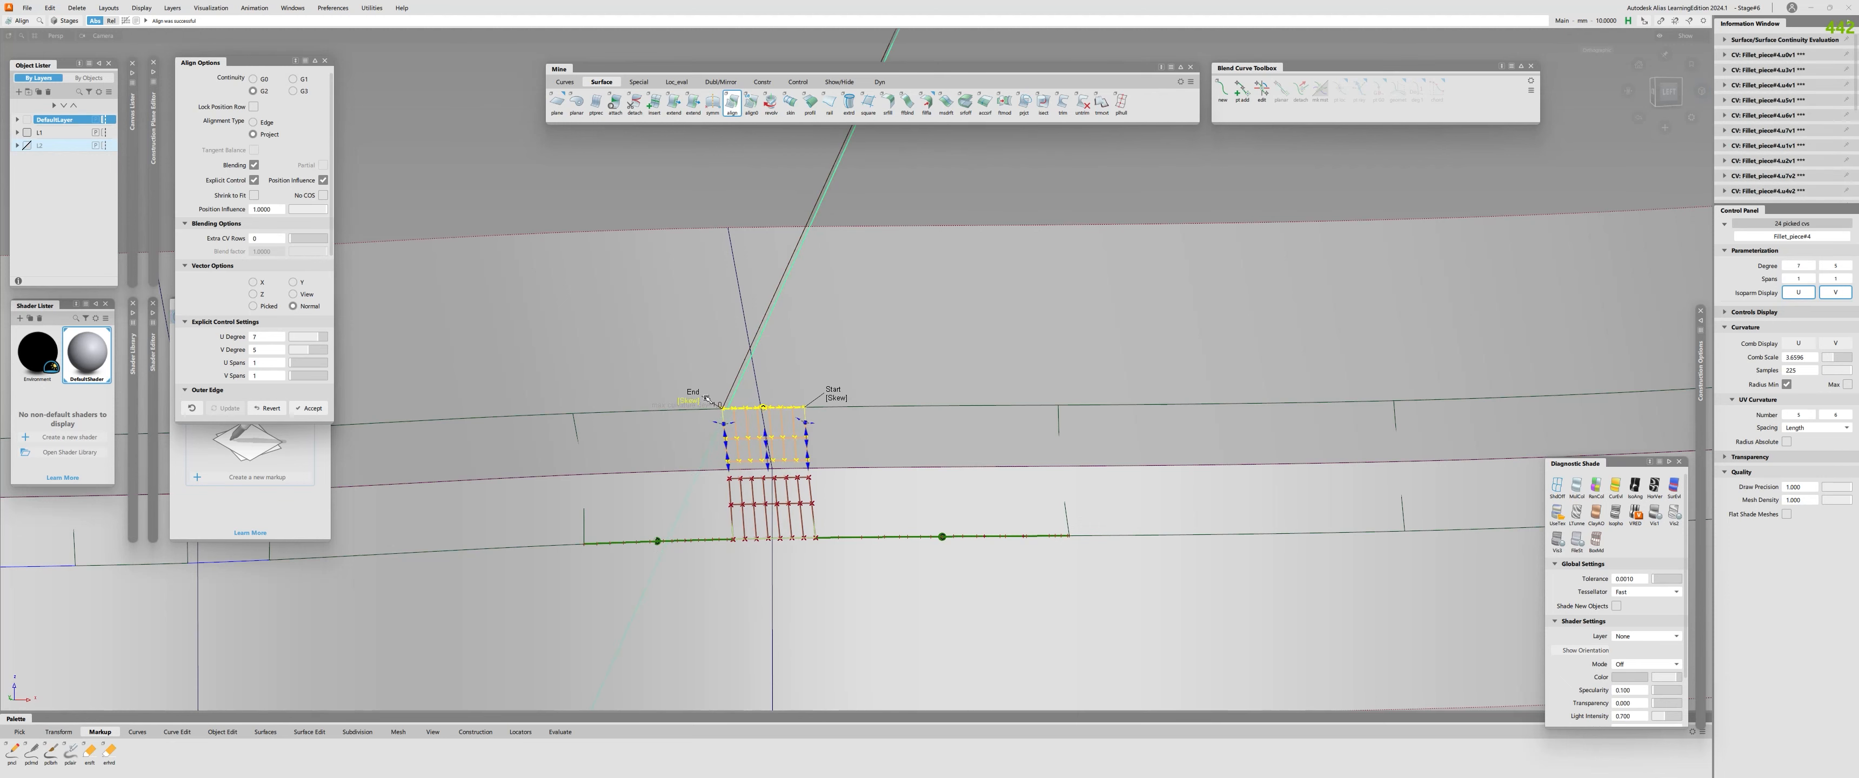
{"action": "left_click_drag", "start_coordinate": [305, 339], "coordinate": [310, 343]}
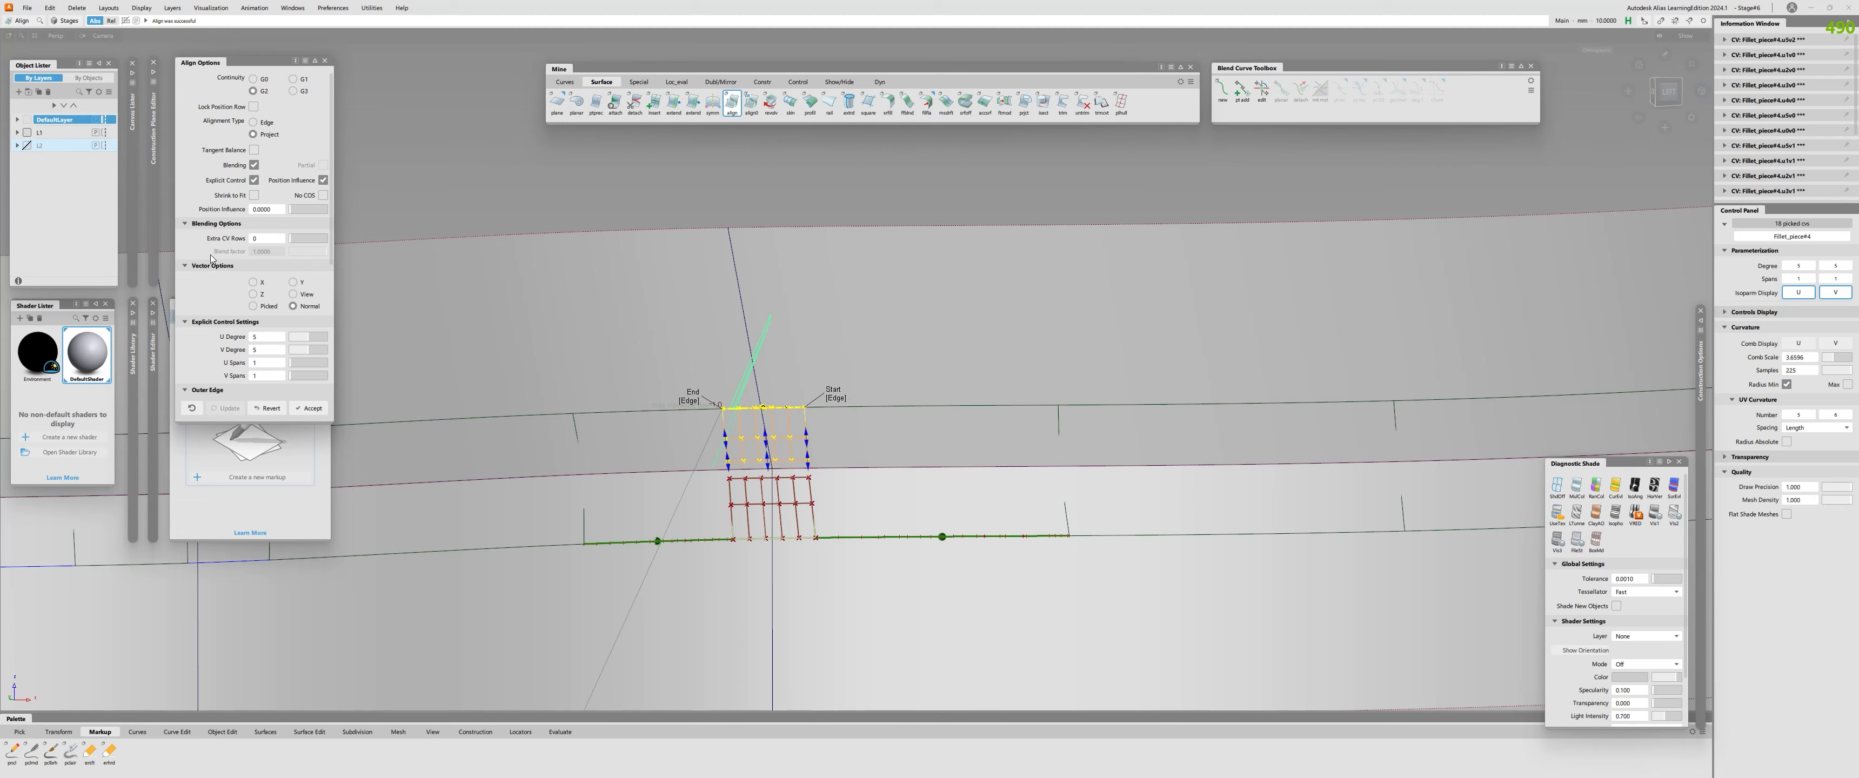
{"action": "mouse_move", "coordinate": [315, 334]}
{"action": "left_mouse_down"}
{"action": "mouse_move", "coordinate": [359, 338]}
{"action": "mouse_move", "coordinate": [310, 338]}
{"action": "left_mouse_up"}
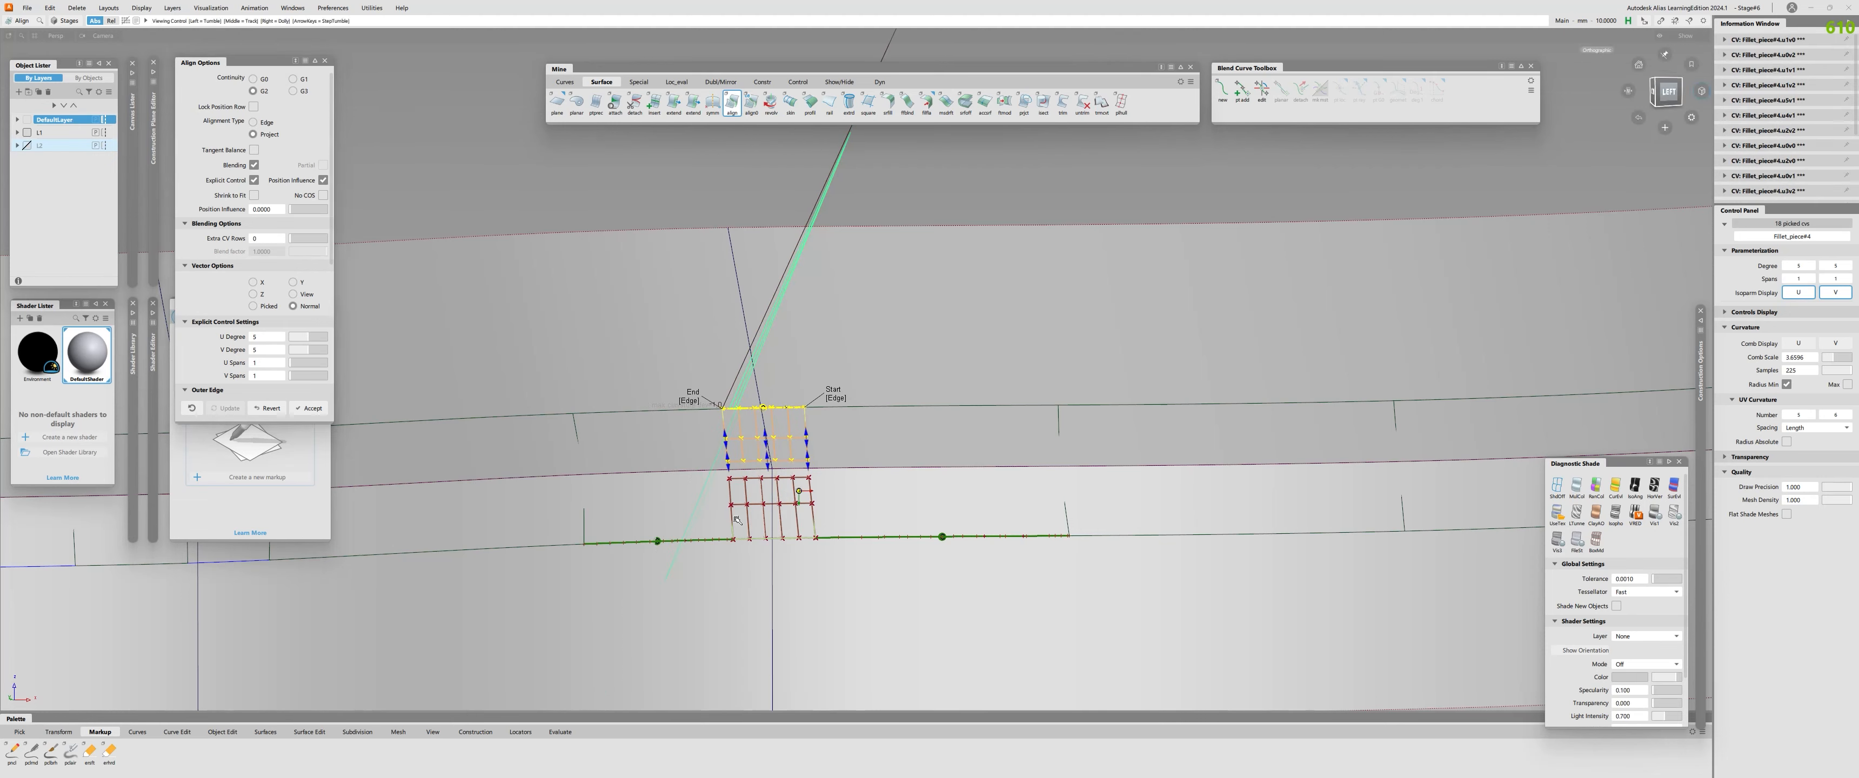
Undo the upper-edge alignment and clear the continuity checks.
{"action": "right_click_drag", "start_coordinate": [736, 519], "coordinate": [700, 511], "text": "alt+shift"}
{"action": "key", "text": "Delete"}
{"action": "key", "text": "ctrl+z"}
{"action": "mouse_move", "coordinate": [751, 436]}
{"action": "right_mouse_down", "text": "alt+shift"}
{"action": "mouse_move", "coordinate": [801, 494]}
{"action": "mouse_move", "coordinate": [730, 440]}
{"action": "right_mouse_up", "text": "alt+shift"}
{"action": "left_click_drag", "start_coordinate": [730, 440], "coordinate": [803, 445], "text": "ctrl+shift"}
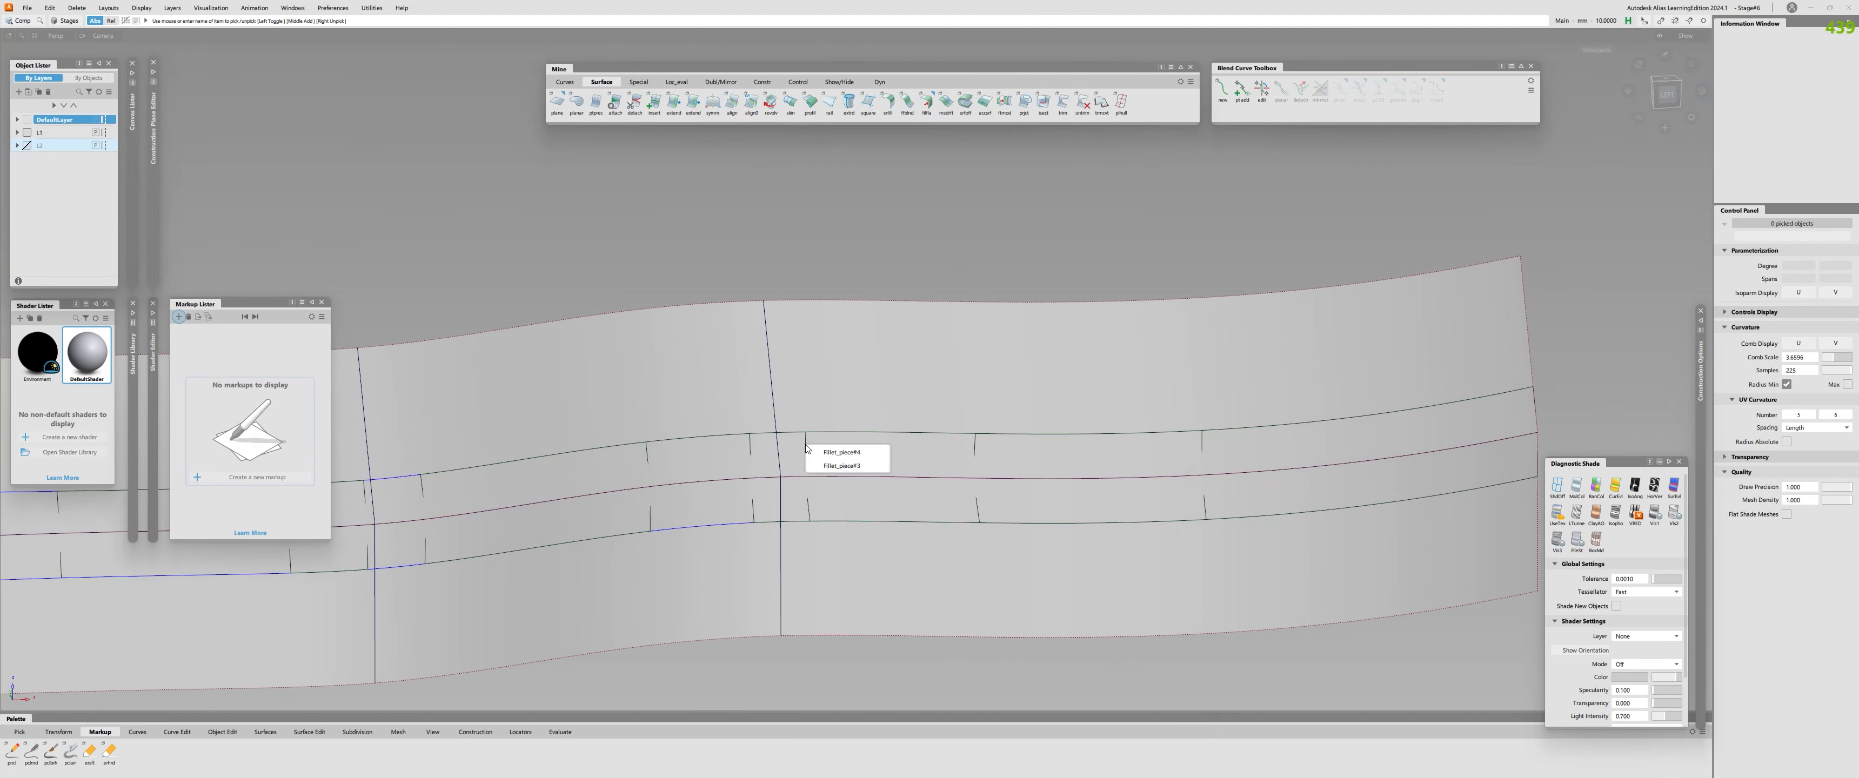
Show the control vertices of the short fillet piece and inspect its degree and spans.
{"action": "left_click", "coordinate": [806, 447]}
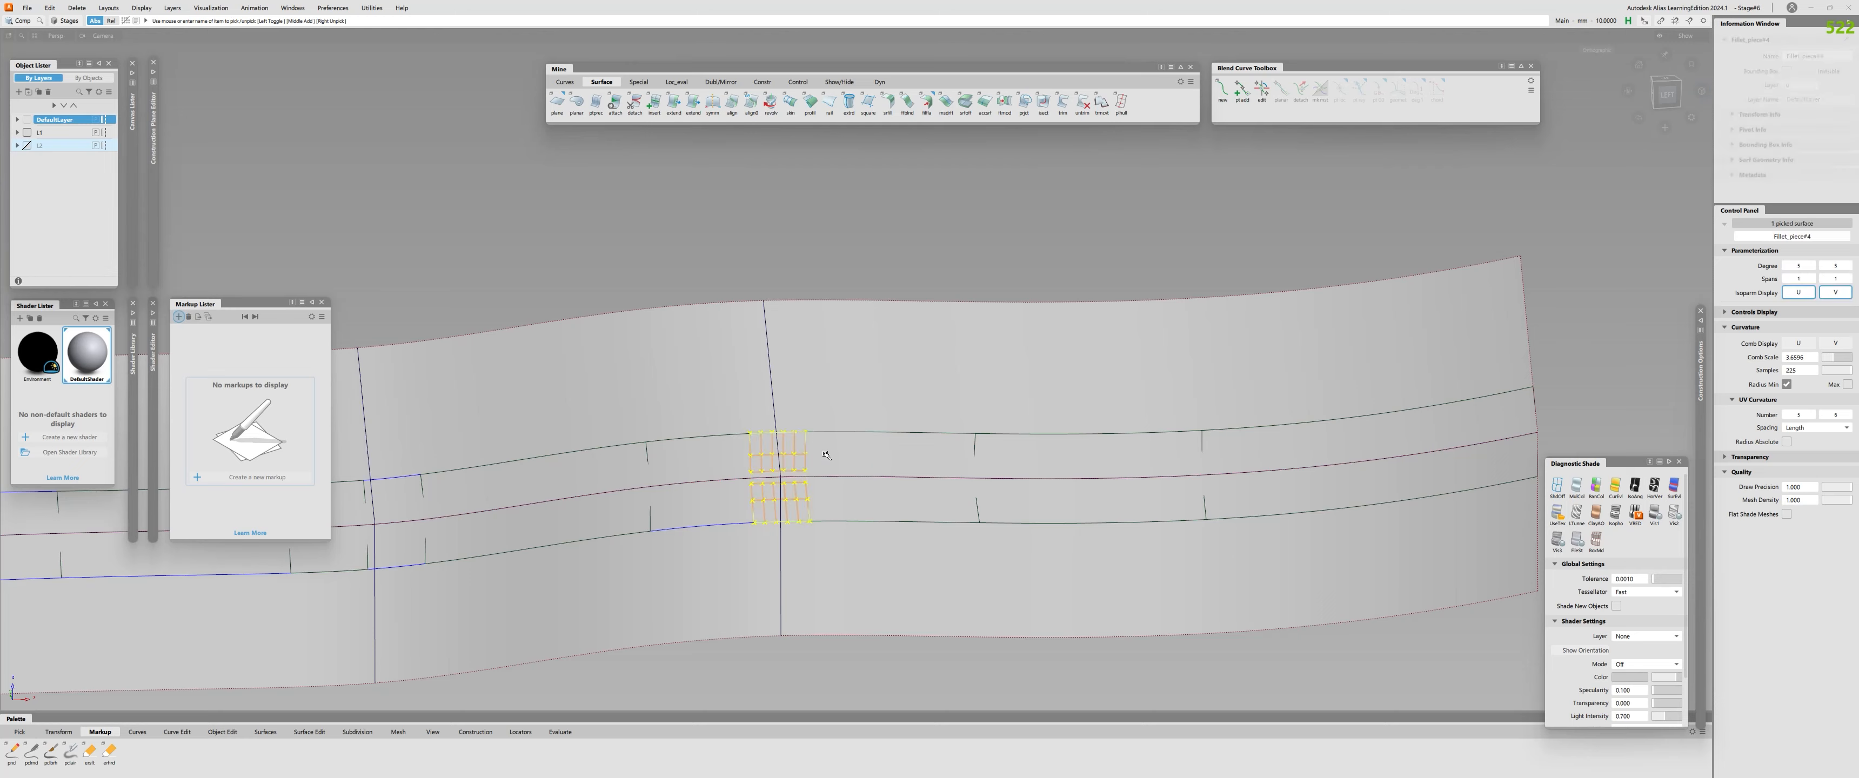
{"action": "left_click_drag", "start_coordinate": [826, 453], "coordinate": [735, 543], "text": "ctrl+shift"}
{"action": "right_click_drag", "start_coordinate": [734, 544], "coordinate": [805, 494], "text": "alt+shift"}
{"action": "left_click_drag", "start_coordinate": [804, 495], "coordinate": [665, 409], "text": "alt+shift"}
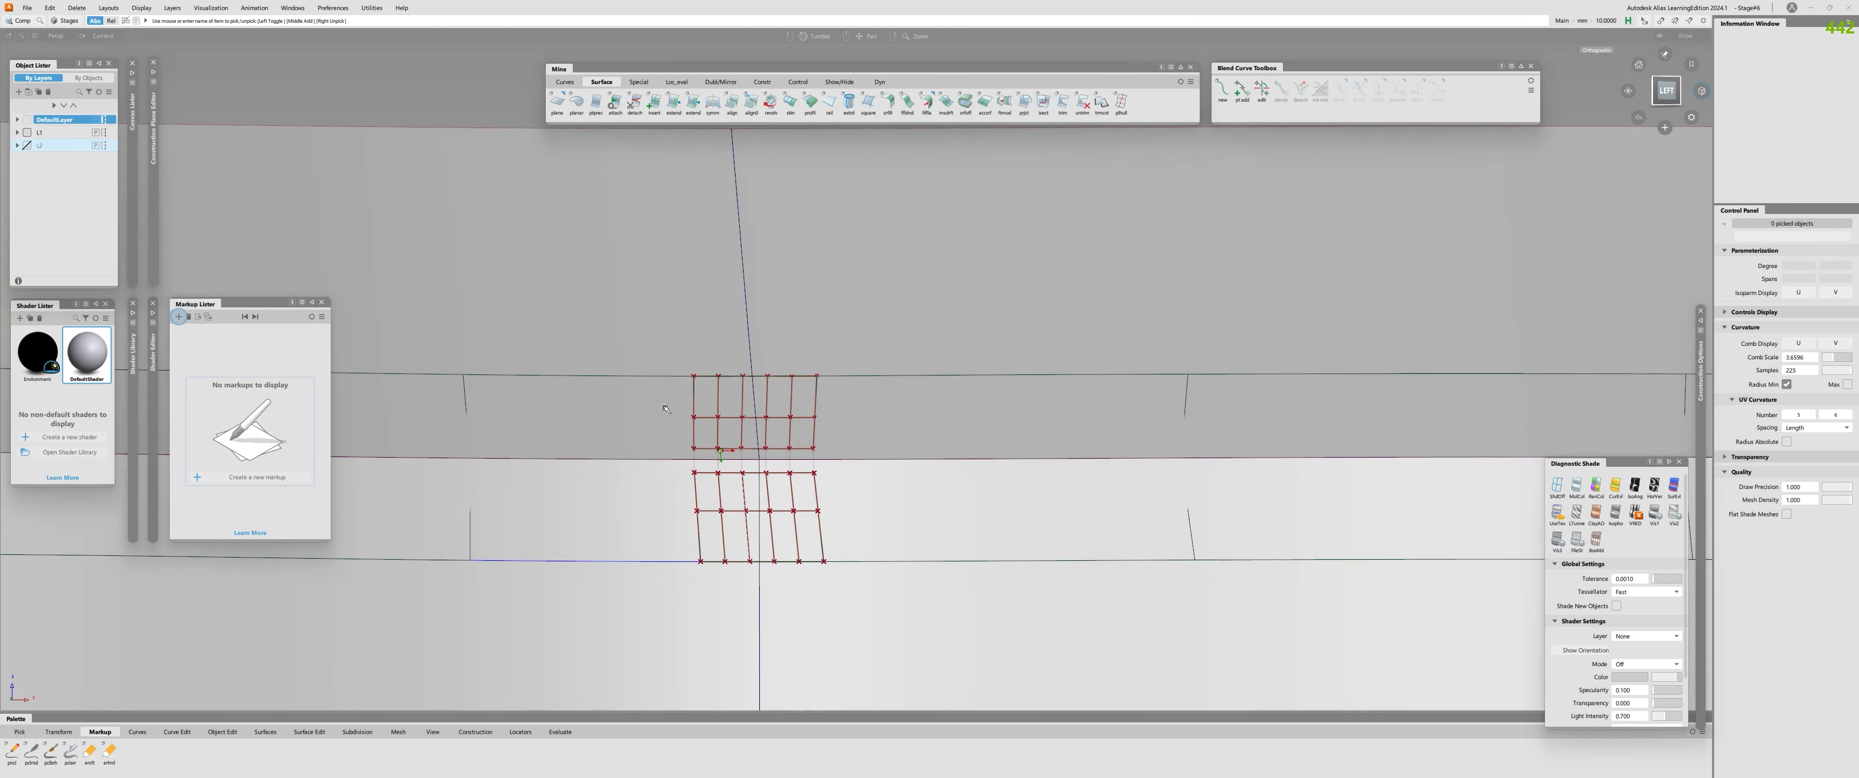
{"action": "left_click", "coordinate": [693, 415]}
{"action": "left_click", "coordinate": [766, 437]}
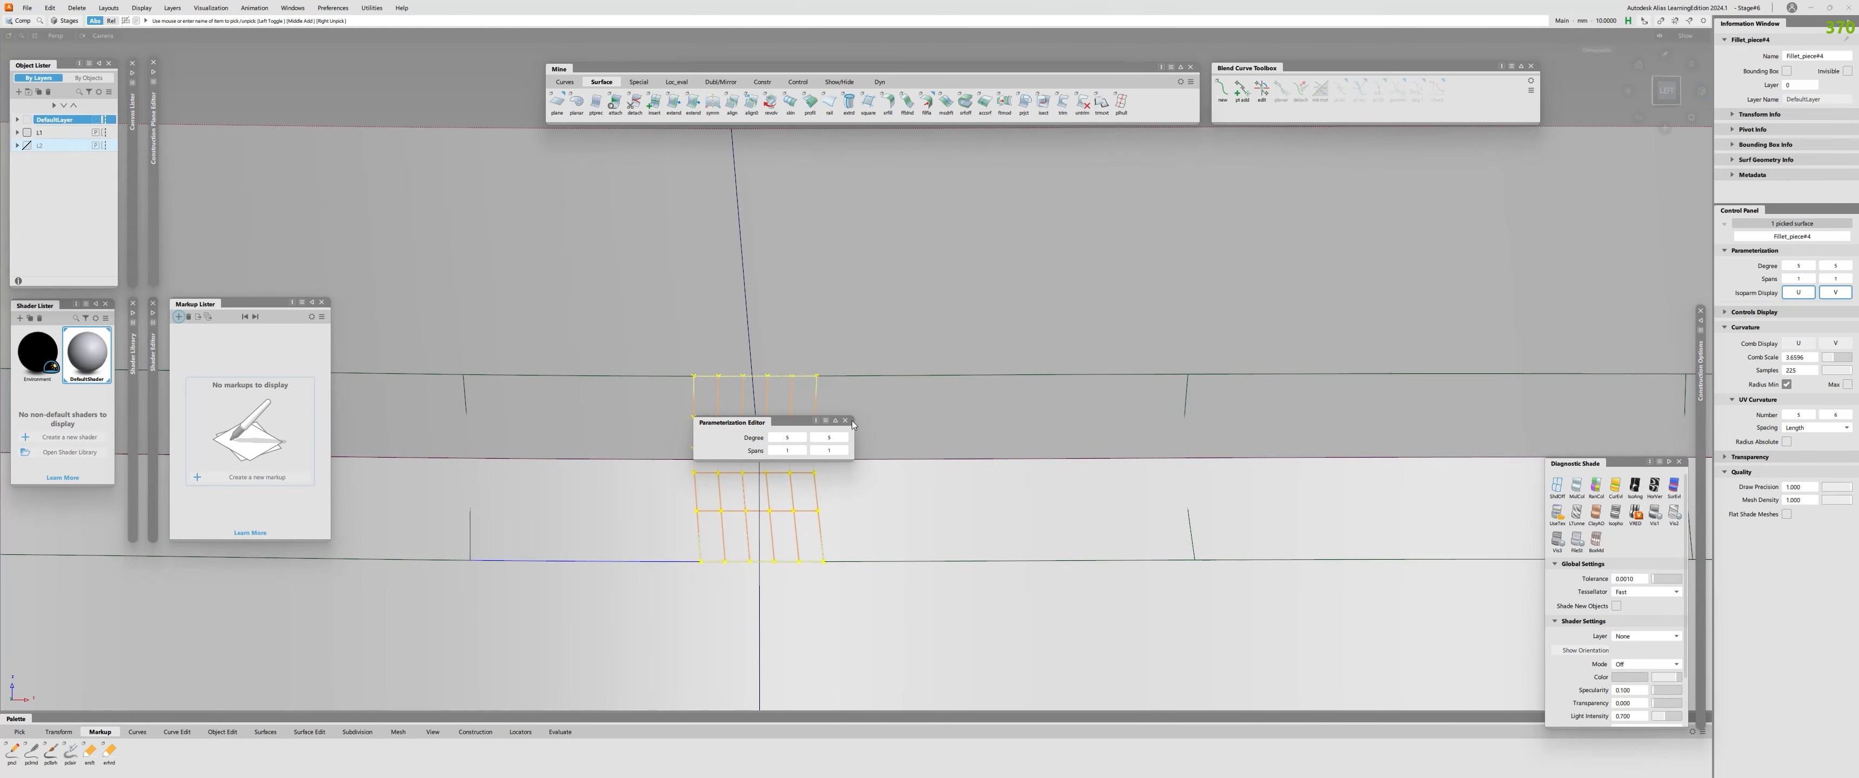
{"action": "left_click", "coordinate": [844, 421]}
Hide the two profile surfaces around the fillet pieces.
{"action": "key", "text": "ctrl+d"}
{"action": "right_click_drag", "start_coordinate": [697, 412], "coordinate": [710, 489], "text": "alt+shift"}
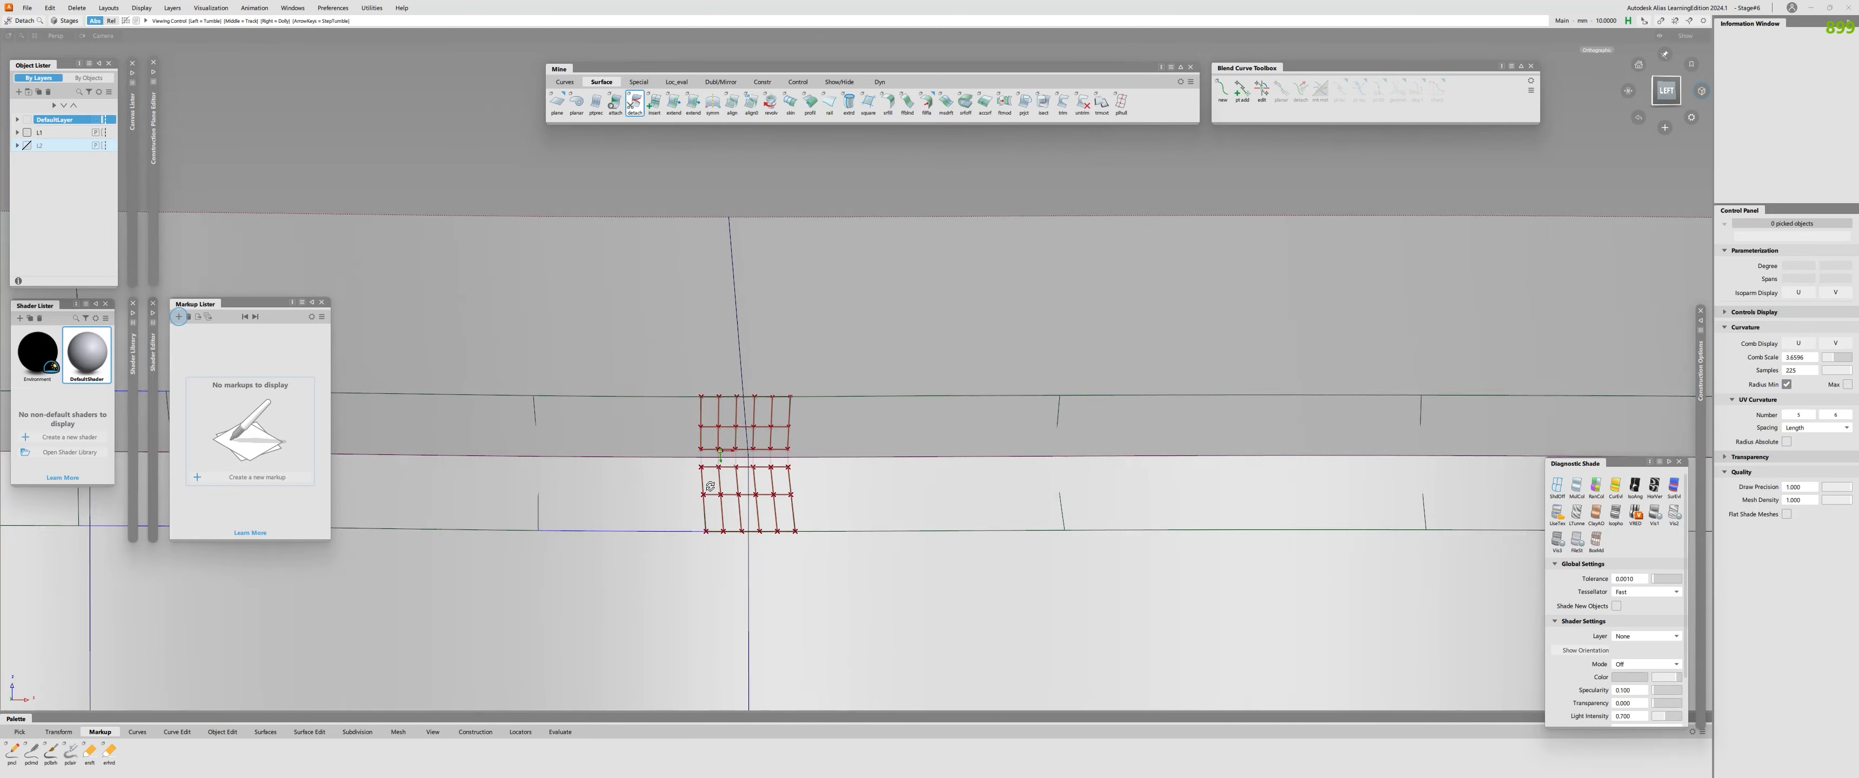
{"action": "left_click_drag", "start_coordinate": [709, 490], "coordinate": [743, 506], "text": "alt+shift"}
{"action": "left_click_drag", "start_coordinate": [743, 505], "coordinate": [746, 448], "text": "ctrl+shift"}
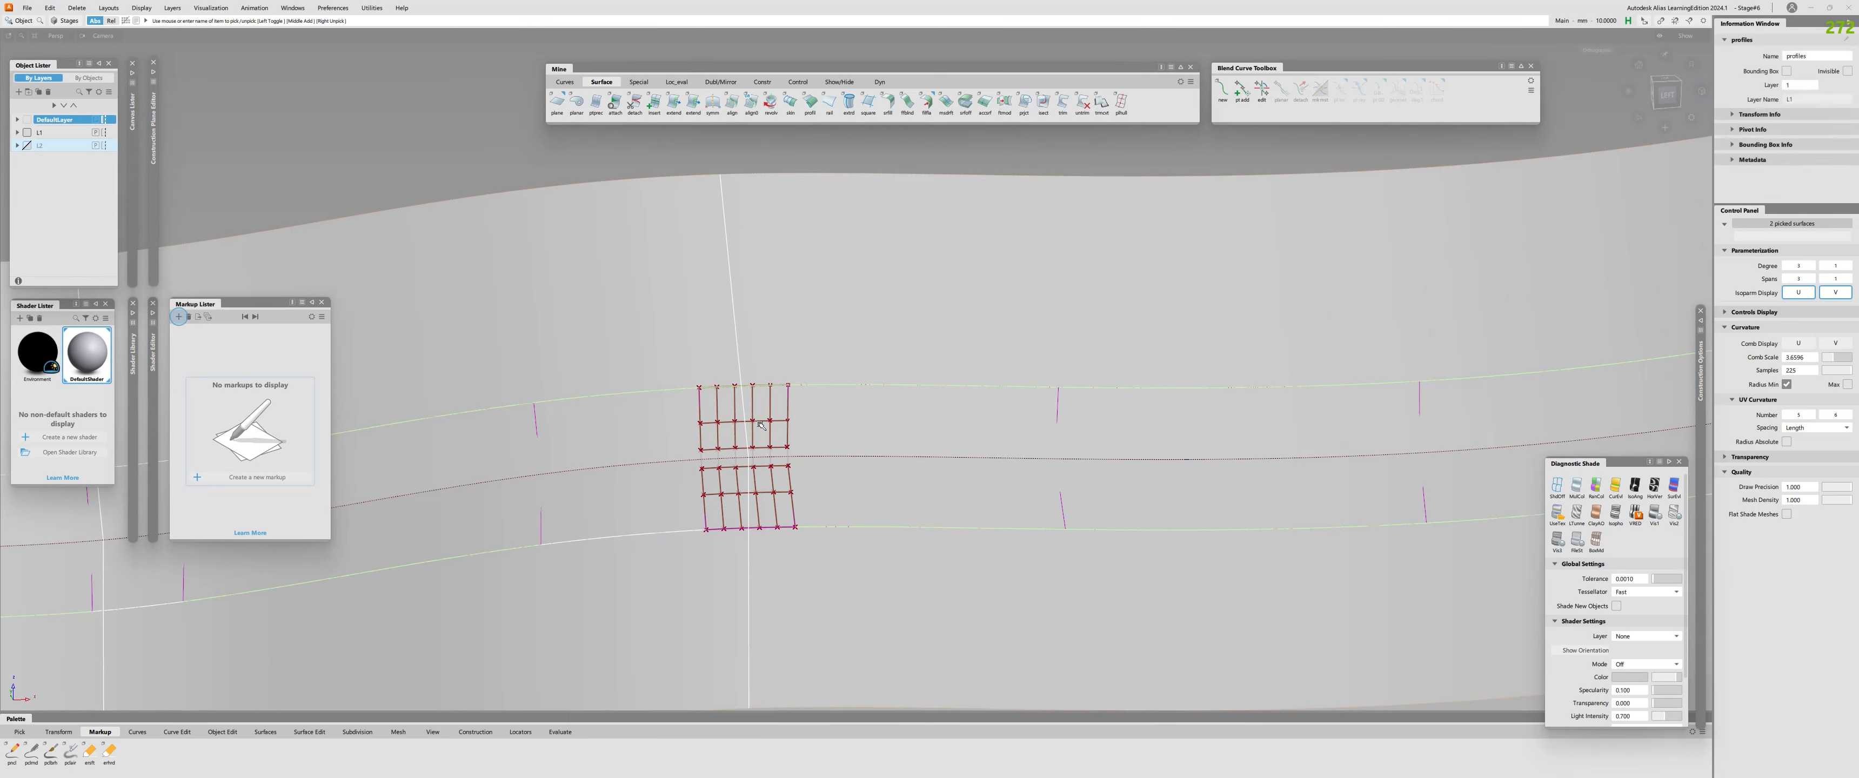
{"action": "left_click", "coordinate": [717, 448]}
{"action": "left_click_drag", "start_coordinate": [713, 444], "coordinate": [781, 357], "text": "alt+shift"}
{"action": "left_click", "coordinate": [781, 357]}
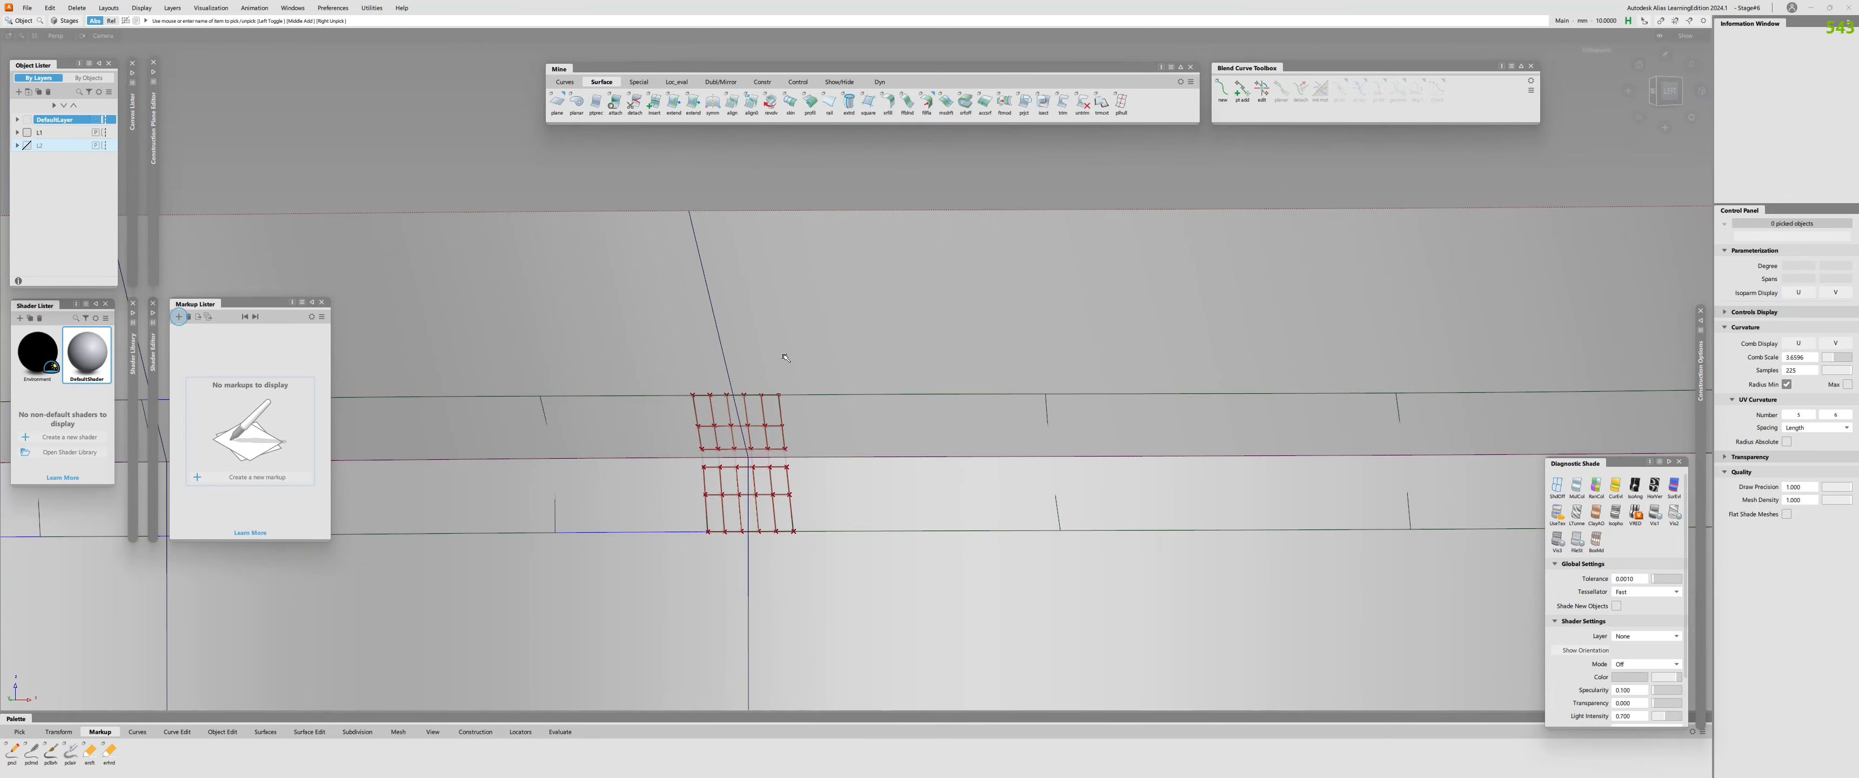
{"action": "left_click", "coordinate": [782, 357]}
{"action": "key", "text": "Delete"}
Delete the Align construction history of the short fillet piece and select that piece on its own.
{"action": "left_click", "coordinate": [755, 432]}
{"action": "left_click", "coordinate": [754, 433]}
{"action": "left_click", "coordinate": [751, 430]}
{"action": "left_click", "coordinate": [746, 428]}
{"action": "left_click", "coordinate": [745, 426]}
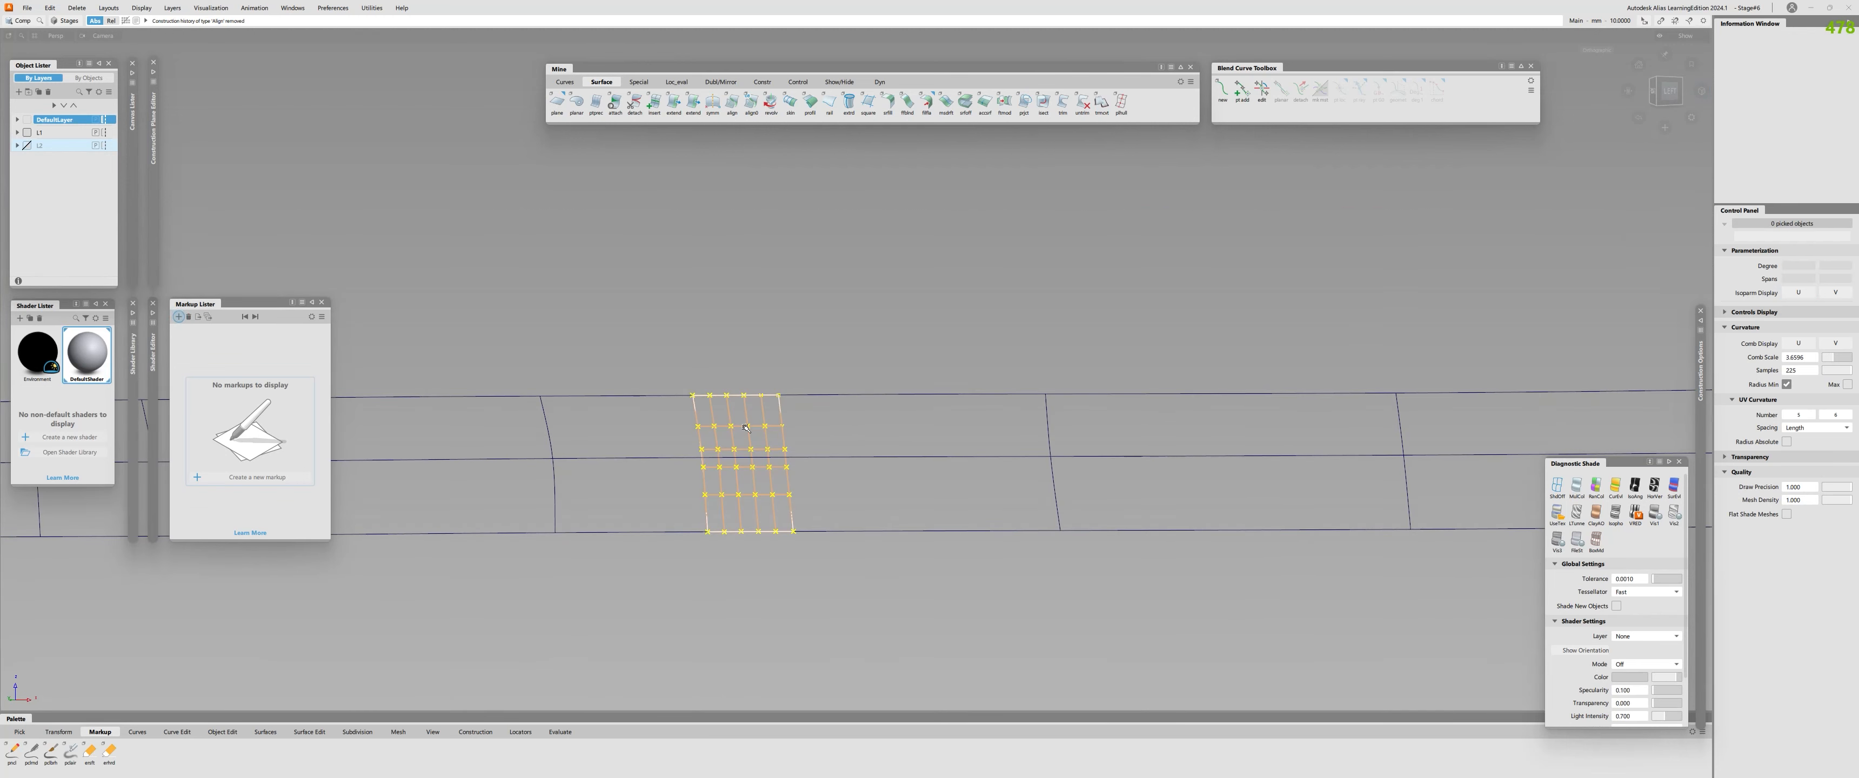
{"action": "left_click", "coordinate": [745, 426]}
{"action": "left_click", "coordinate": [744, 426]}
{"action": "left_click", "coordinate": [745, 427]}
{"action": "left_click", "coordinate": [747, 428]}
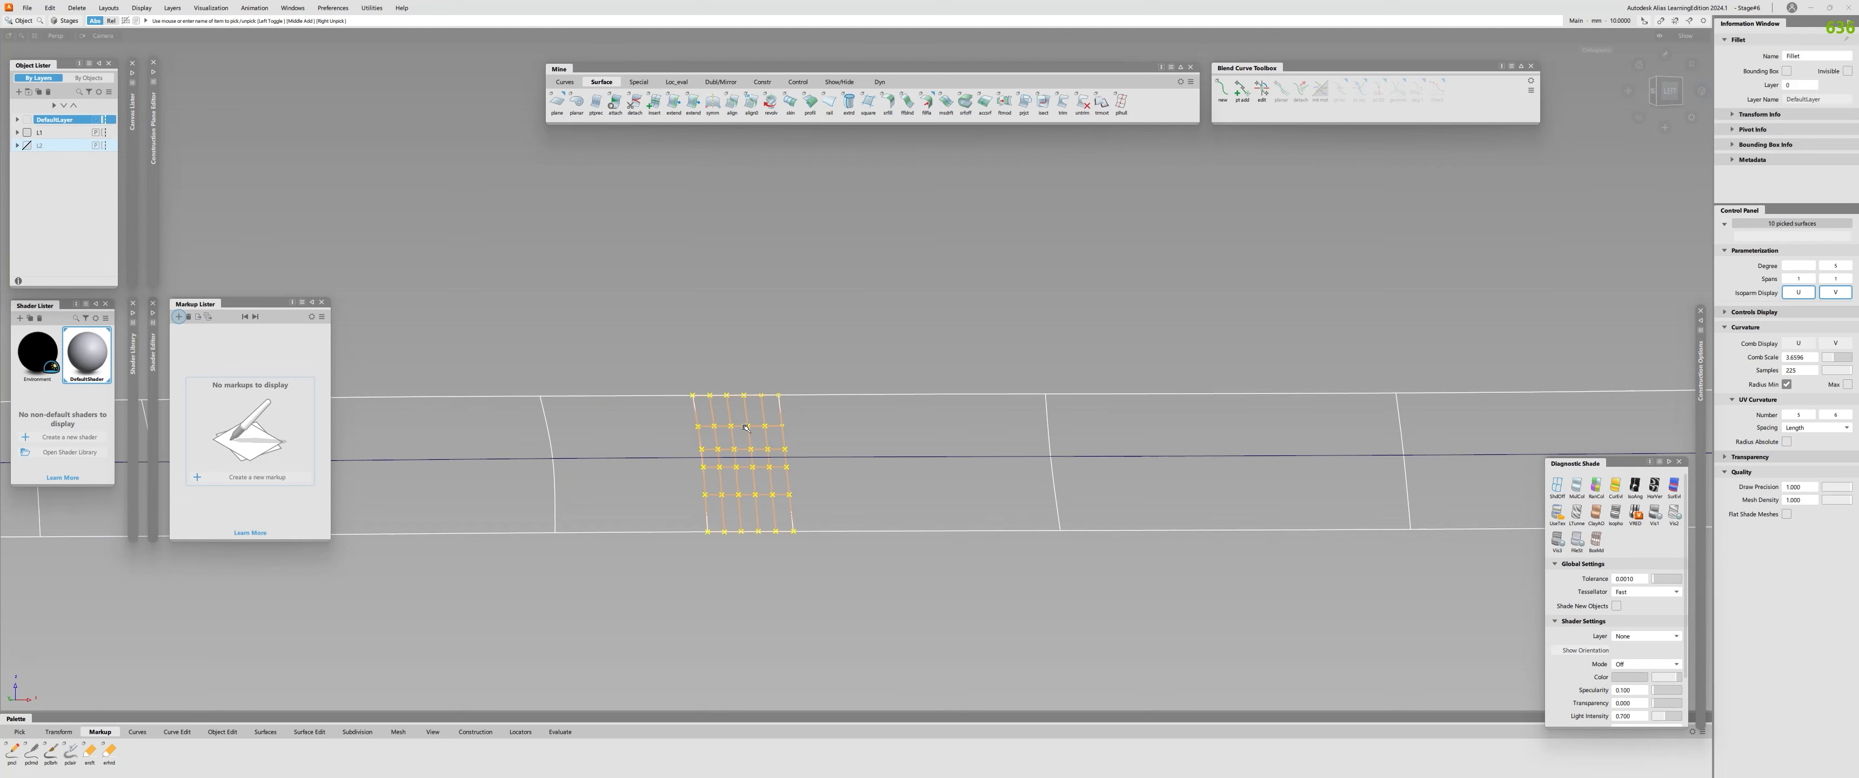
{"action": "left_click", "coordinate": [747, 428]}
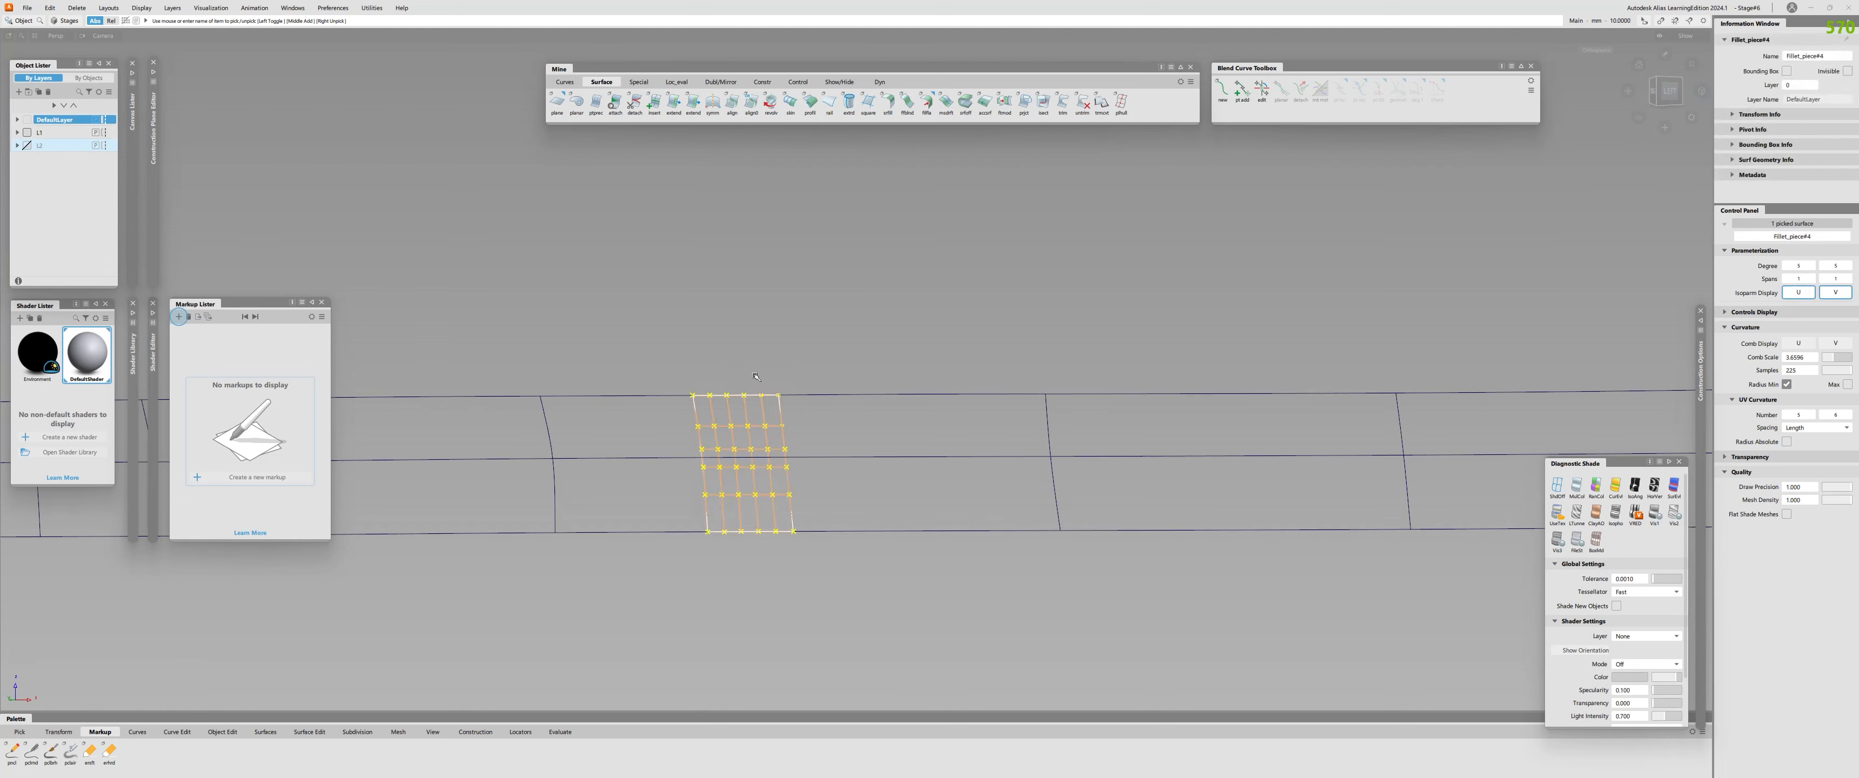
{"action": "key", "text": "super+ctrl+v"}
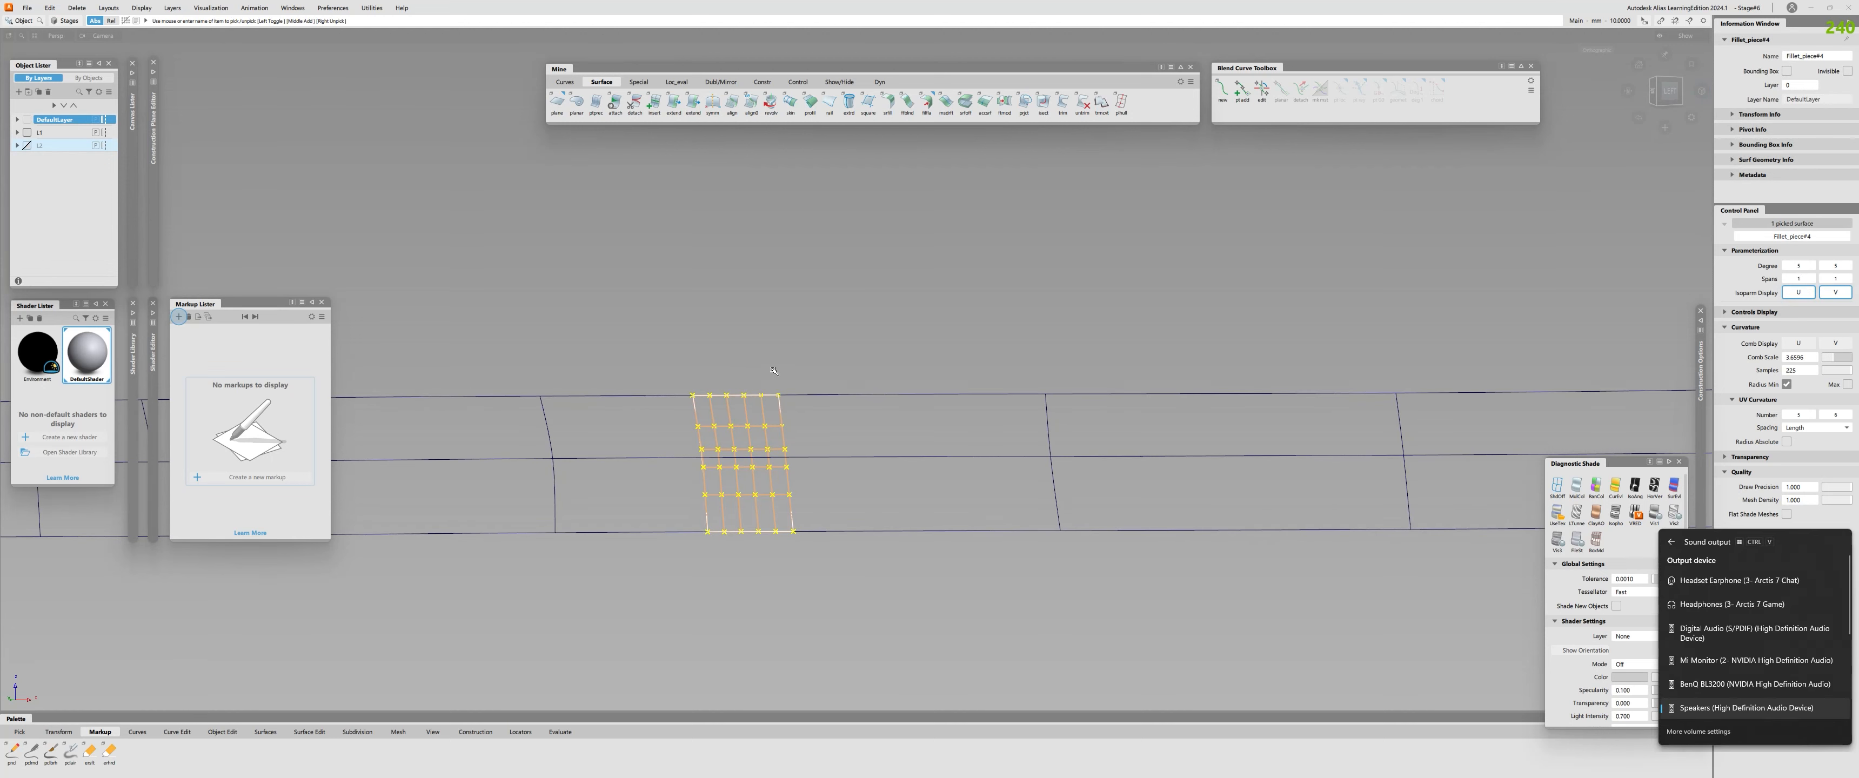
Detach the short fillet piece into two halves at the seam between the profile spans.
{"action": "right_click_drag", "start_coordinate": [776, 418], "coordinate": [744, 395], "text": "alt+shift"}
{"action": "left_click", "coordinate": [730, 429]}
{"action": "left_click", "coordinate": [730, 429]}
{"action": "key", "text": "ctrl+v"}
{"action": "left_click_drag", "start_coordinate": [769, 363], "coordinate": [770, 405], "text": "ctrl+shift"}
{"action": "left_click", "coordinate": [741, 423]}
{"action": "left_click", "coordinate": [725, 431]}
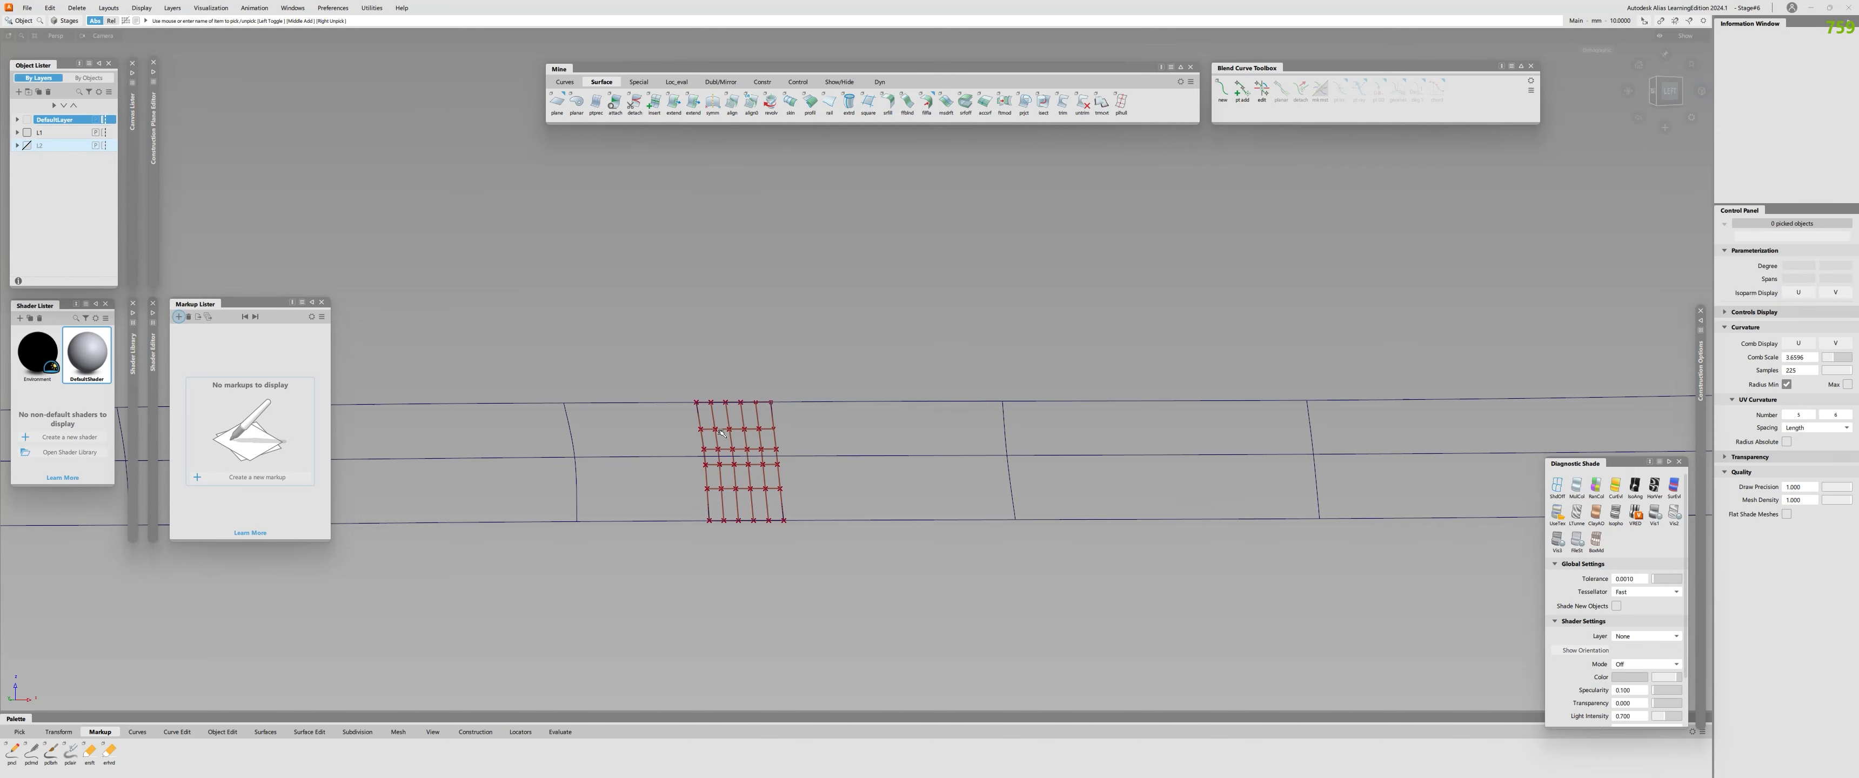
{"action": "left_click", "coordinate": [701, 441]}
{"action": "key", "text": "space"}
{"action": "left_click_drag", "start_coordinate": [818, 489], "coordinate": [712, 437], "text": "alt+shift"}
{"action": "left_click", "coordinate": [725, 433]}
{"action": "left_click", "coordinate": [768, 437]}
{"action": "left_click", "coordinate": [772, 438]}
Redisplay the profile surfaces and check the upper edges of the two halves for continuity.
{"action": "key", "text": "alt+v"}
{"action": "left_click_drag", "start_coordinate": [773, 439], "coordinate": [719, 355], "text": "alt+shift"}
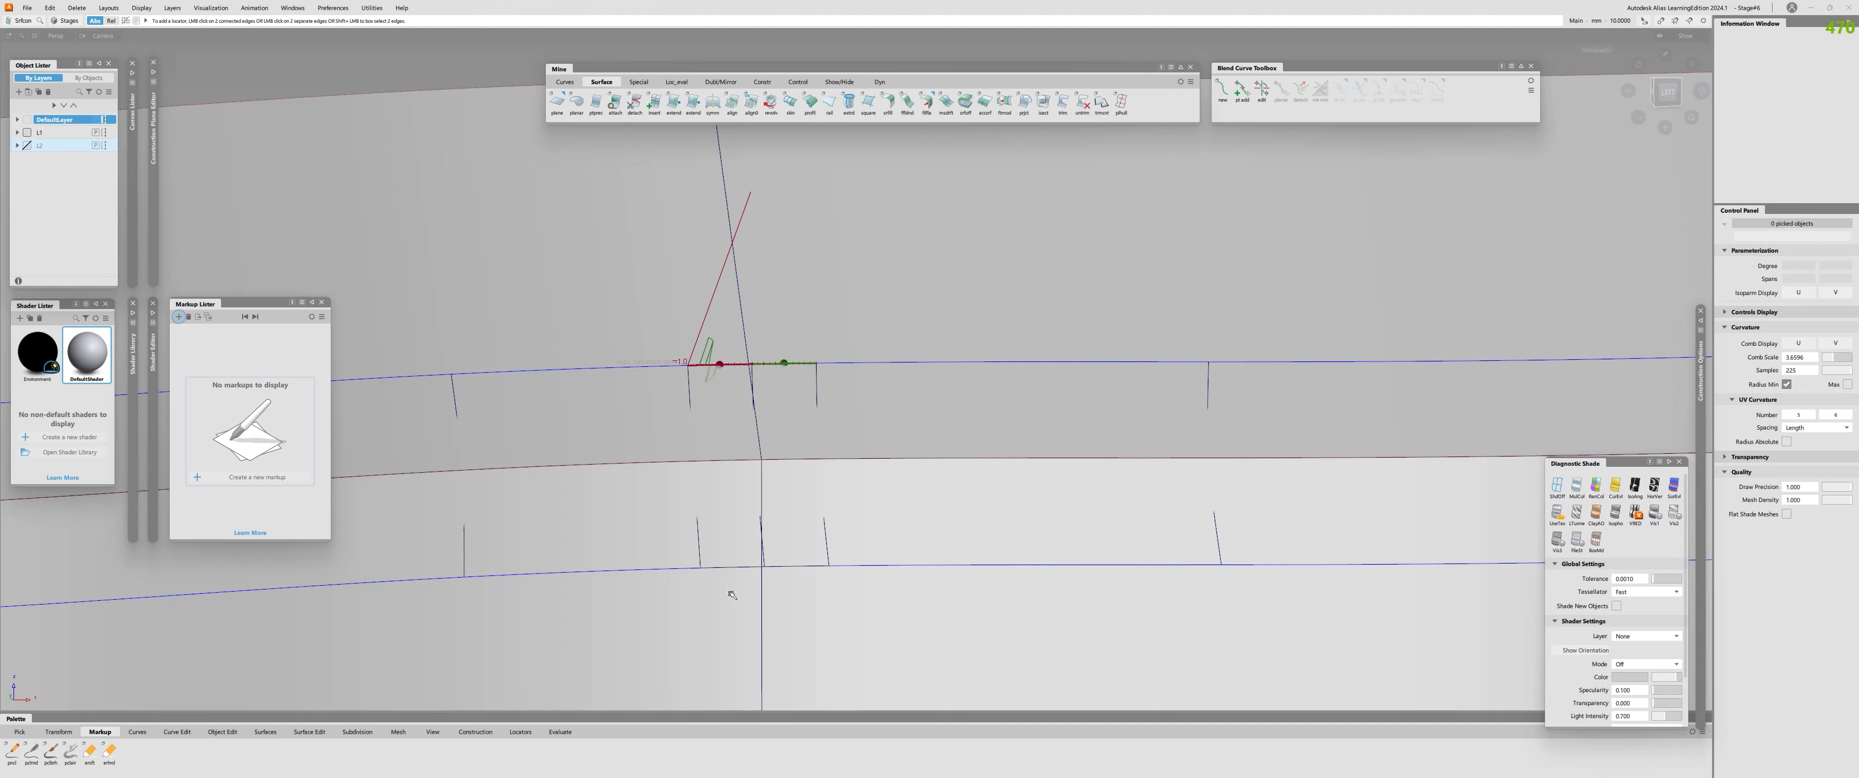
{"action": "mouse_move", "coordinate": [794, 567]}
{"action": "left_mouse_down", "text": "alt+shift"}
{"action": "mouse_move", "coordinate": [689, 465]}
{"action": "mouse_move", "coordinate": [747, 602]}
{"action": "left_mouse_up", "text": "alt+shift"}
{"action": "middle_click_drag", "start_coordinate": [790, 563], "coordinate": [732, 550], "text": "ctrl+shift"}
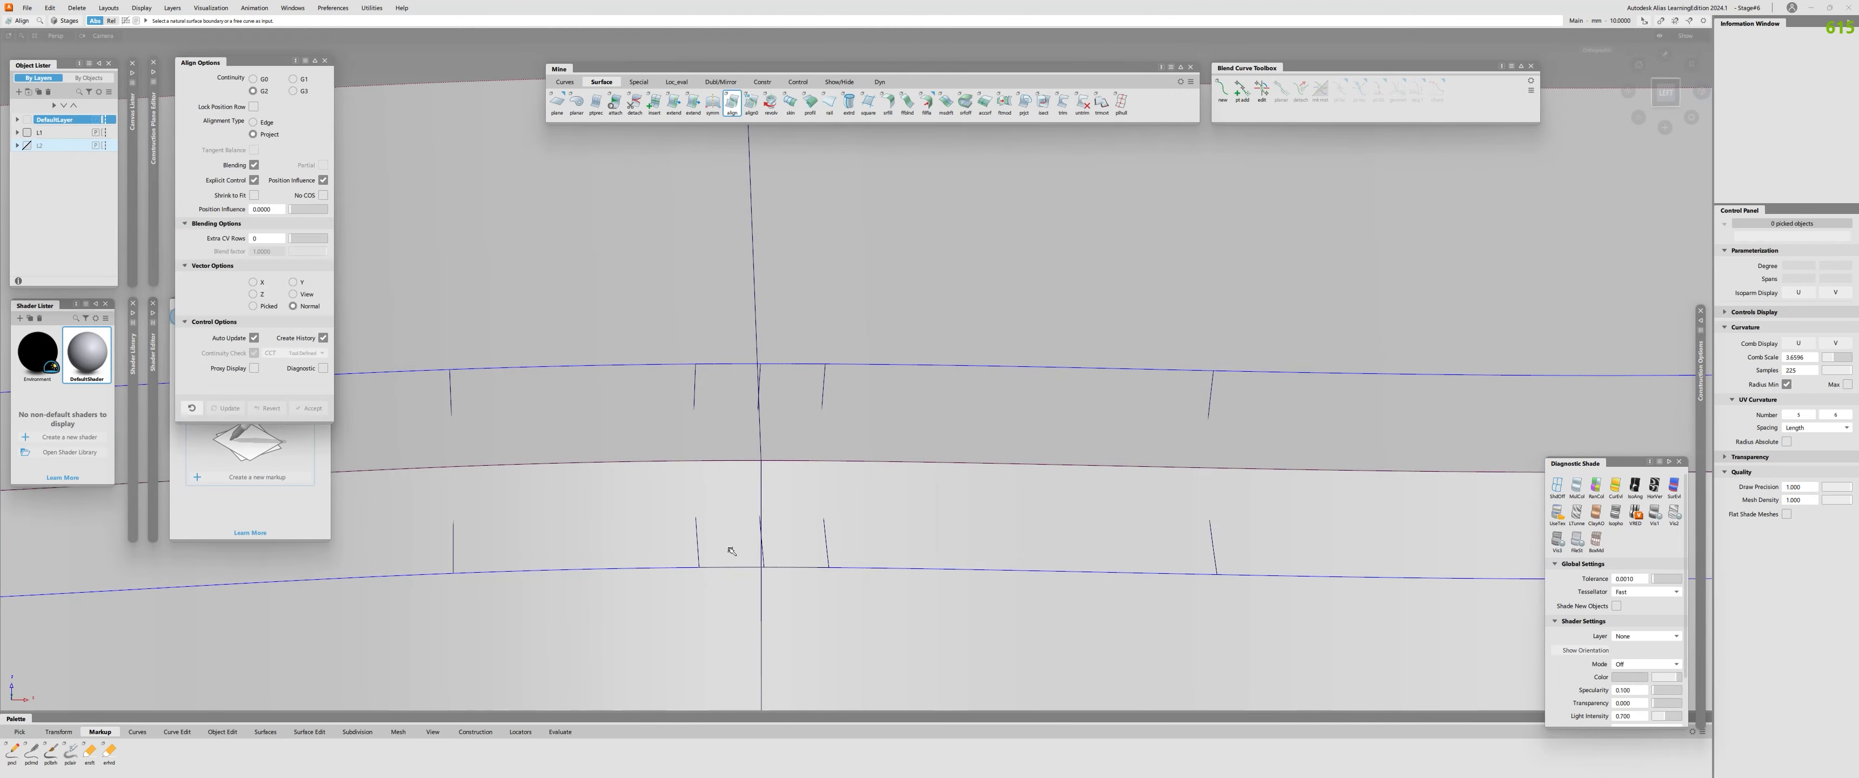
Align the upper and lower edges of both halves to the profile surfaces with G2 continuity.
{"action": "left_click_drag", "start_coordinate": [714, 355], "coordinate": [725, 325], "text": "ctrl+shift"}
{"action": "left_click_drag", "start_coordinate": [726, 324], "coordinate": [766, 386]}
{"action": "key", "text": "Delete"}
{"action": "middle_click_drag", "start_coordinate": [806, 420], "coordinate": [742, 404], "text": "ctrl+shift"}
{"action": "left_click", "coordinate": [734, 359]}
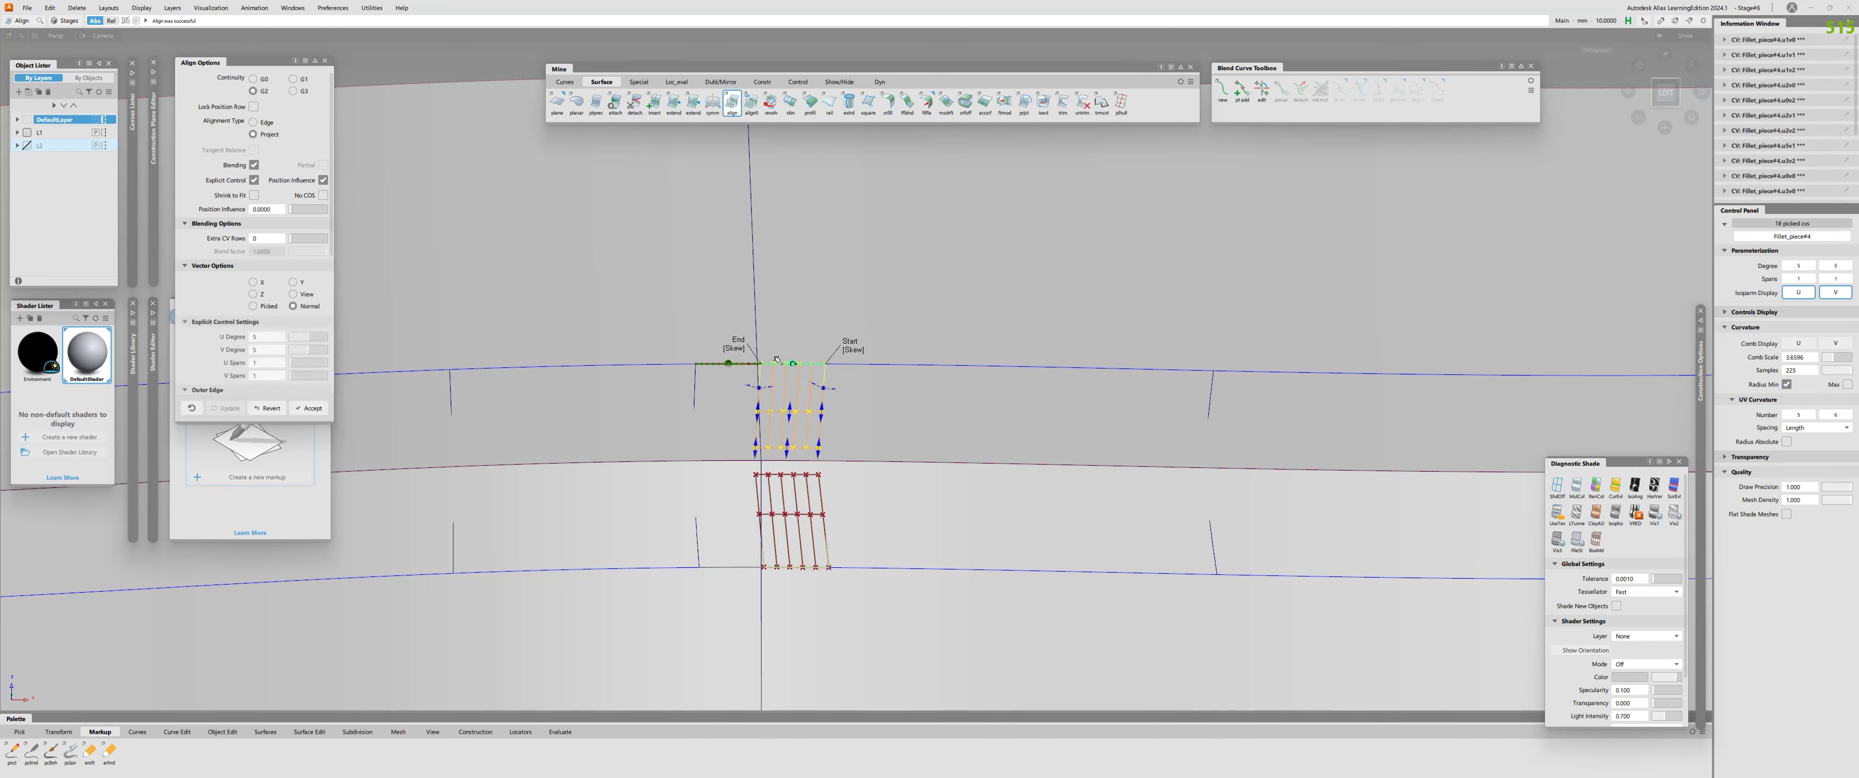
{"action": "left_click", "coordinate": [802, 571]}
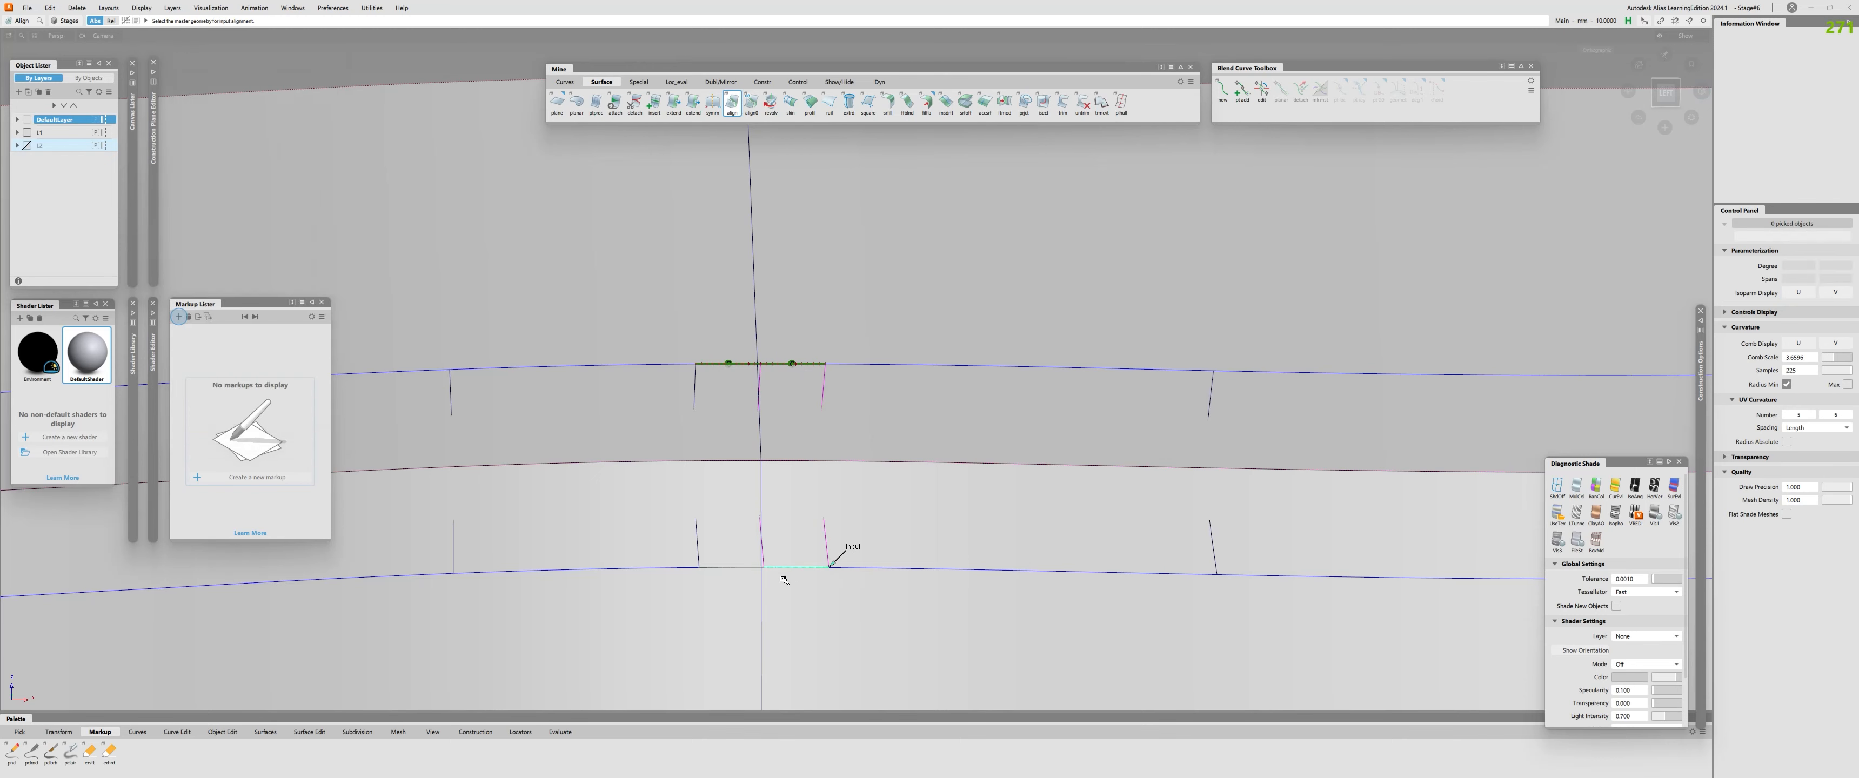
{"action": "left_click", "coordinate": [806, 594]}
{"action": "left_click", "coordinate": [749, 569]}
{"action": "left_click", "coordinate": [739, 582]}
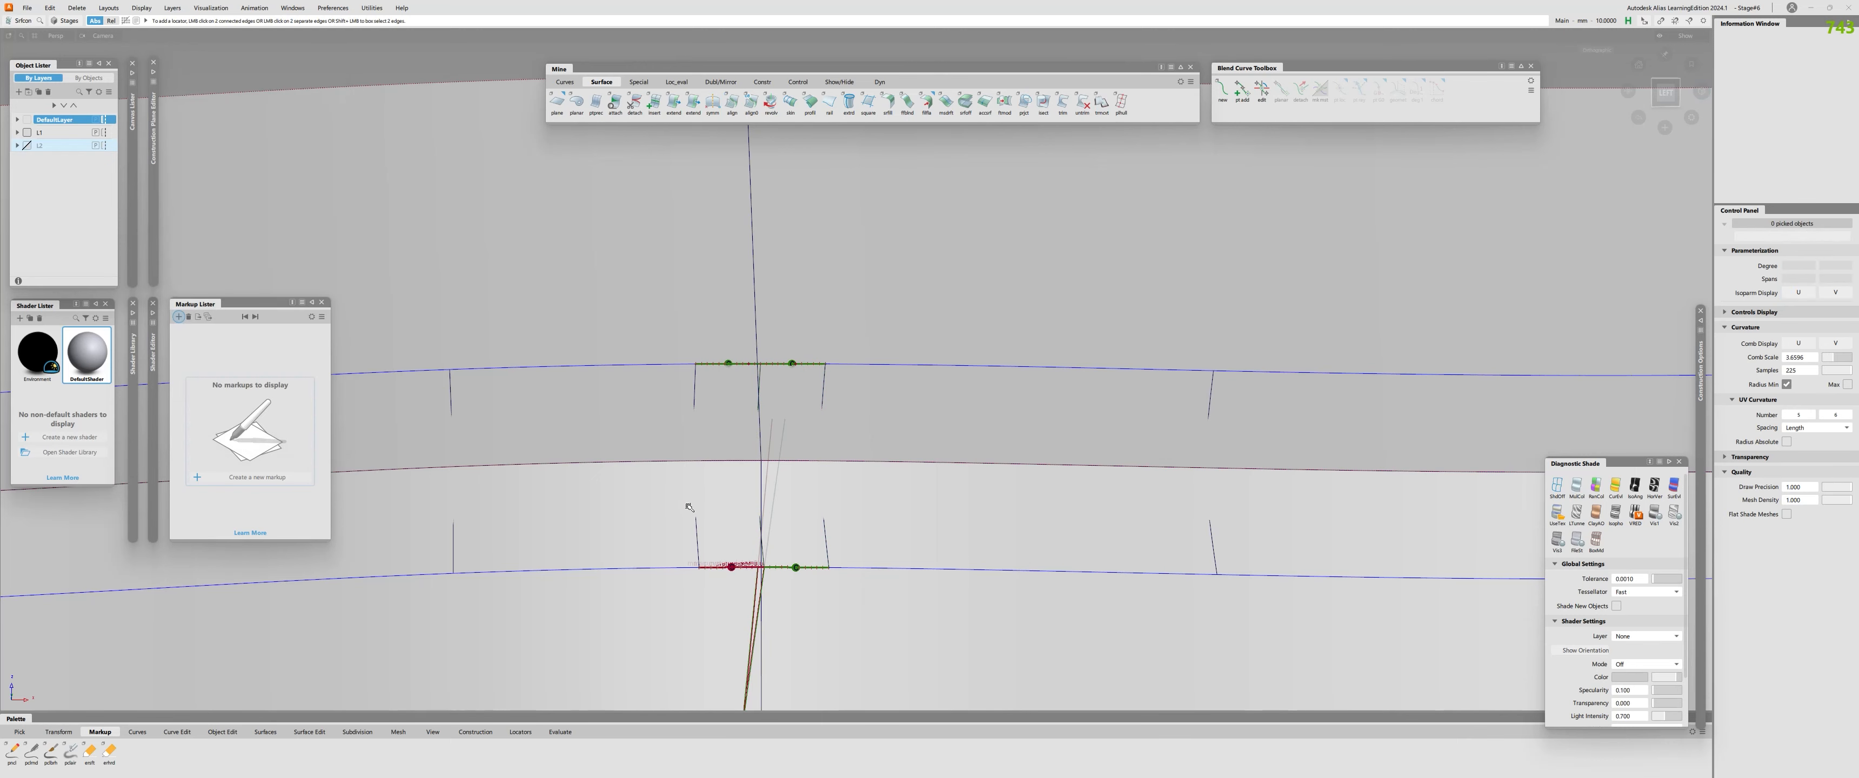
Check the continuity of the two halves against each other and against the neighbouring fillet pieces.
{"action": "left_click", "coordinate": [763, 387]}
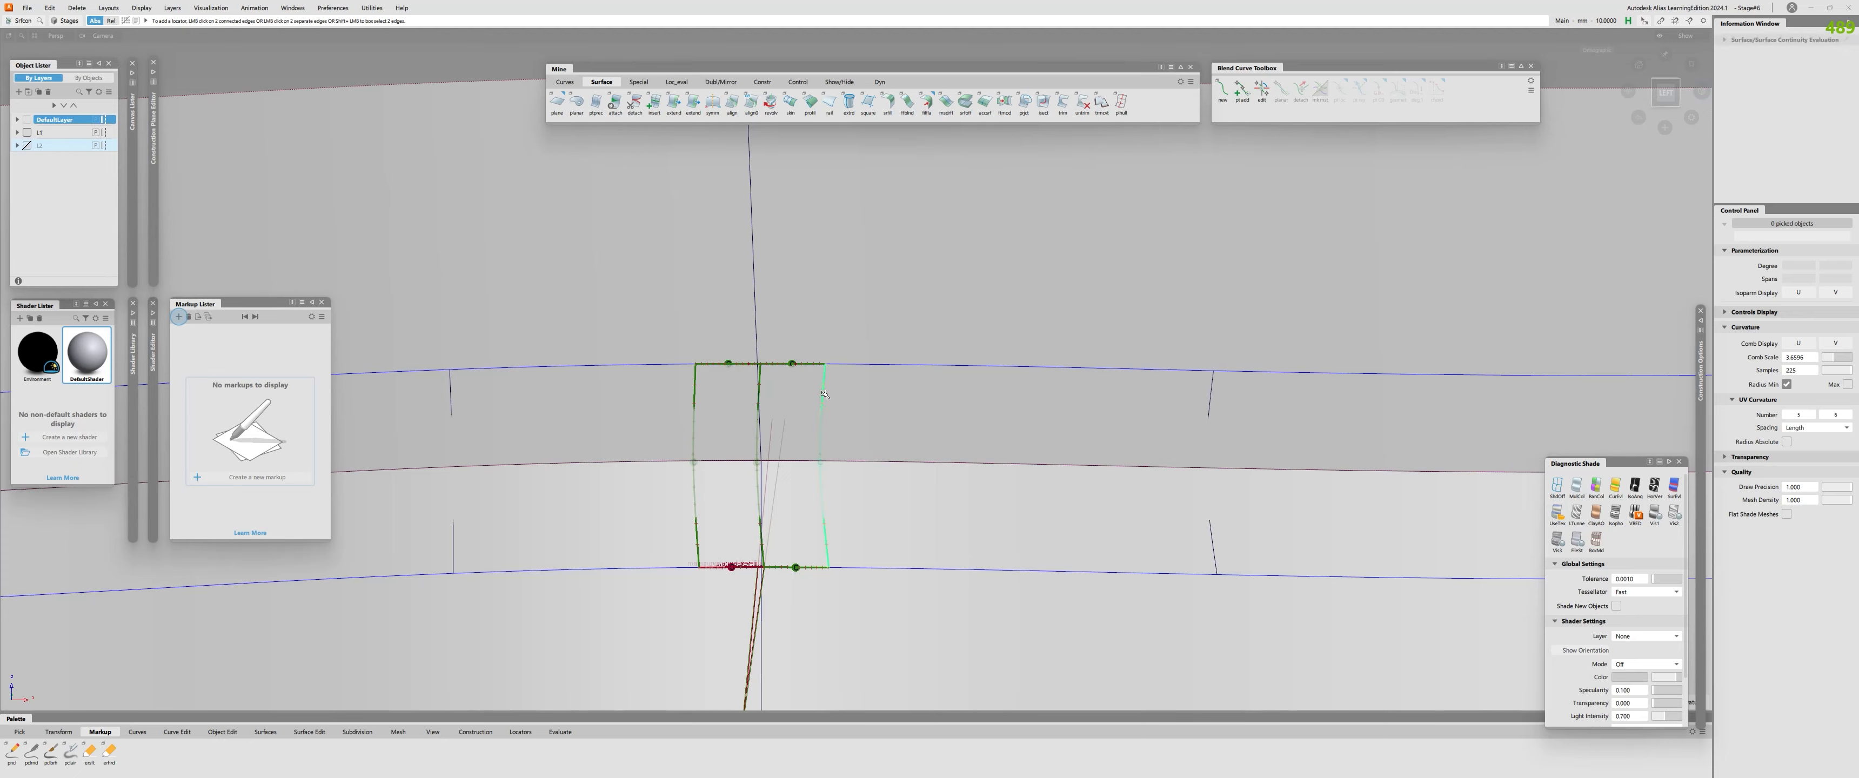
{"action": "left_click_drag", "start_coordinate": [824, 394], "coordinate": [740, 451], "text": "alt+shift"}
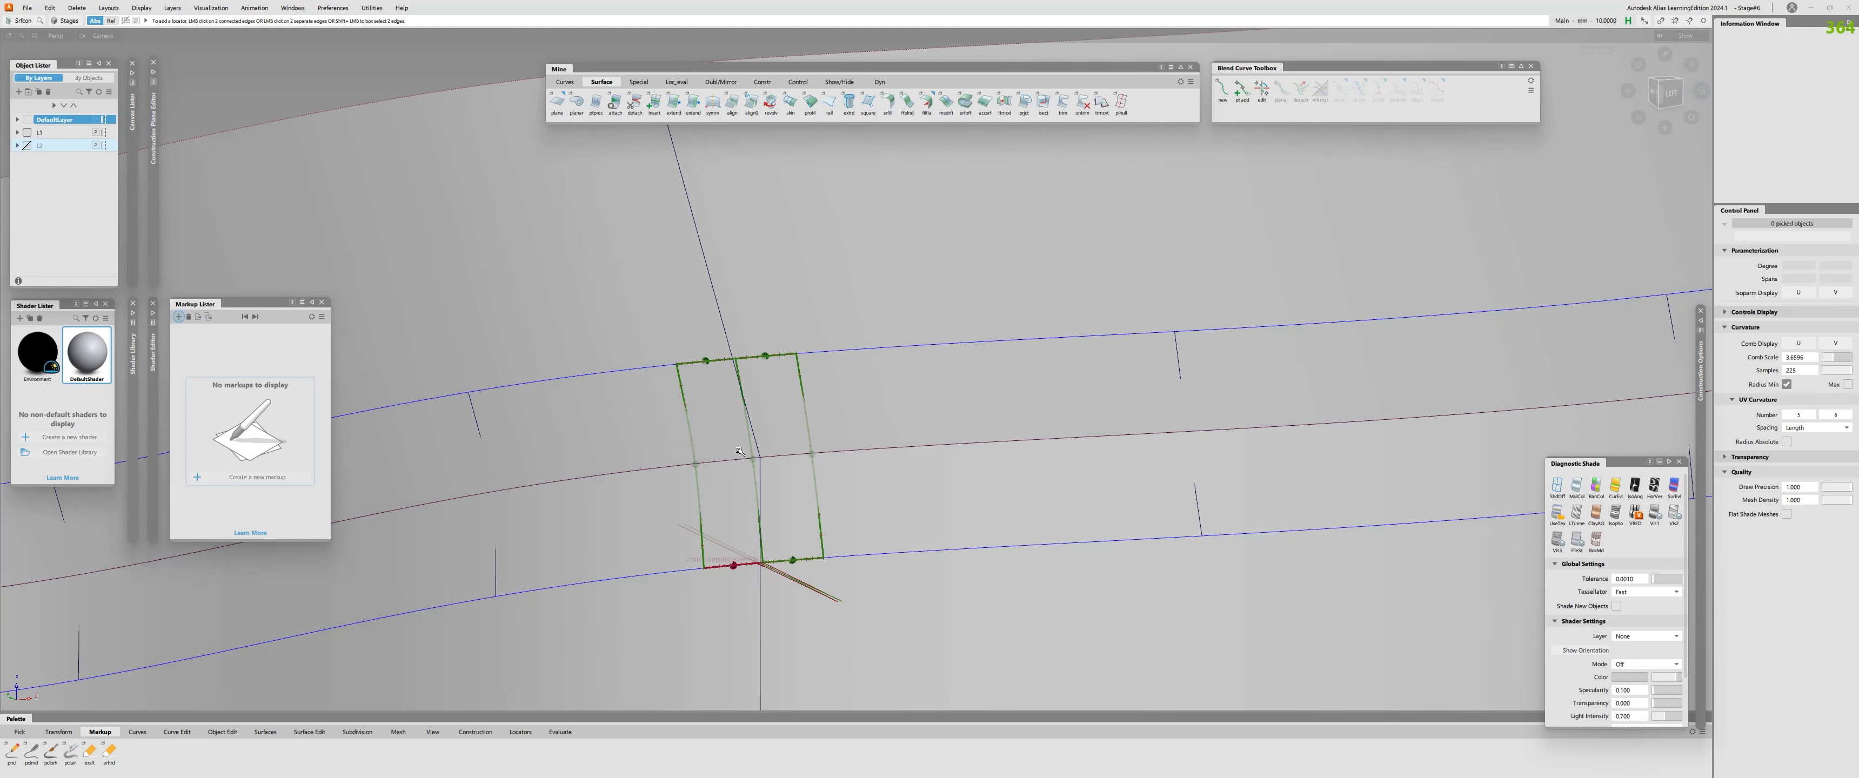
{"action": "key", "text": "q"}
{"action": "left_click", "coordinate": [753, 460]}
{"action": "left_click", "coordinate": [766, 483]}
Realign the lower edge of the left half to the lower profile surface.
{"action": "key", "text": "space"}
{"action": "left_click", "coordinate": [718, 566]}
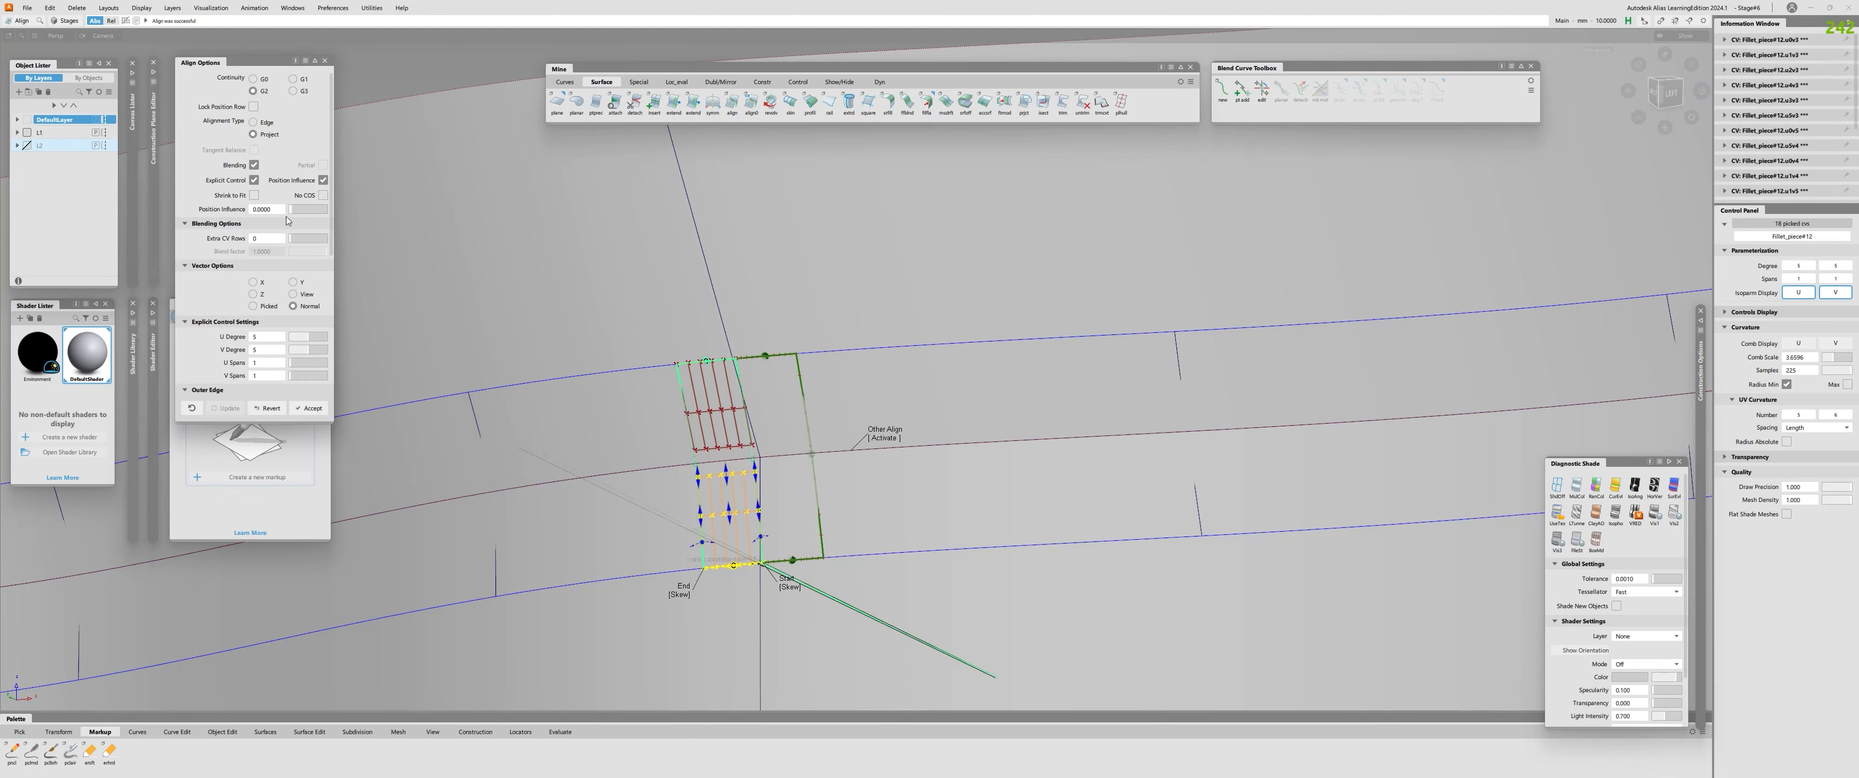
{"action": "left_click", "coordinate": [1668, 93], "text": "alt+shift"}
{"action": "key", "text": "space"}
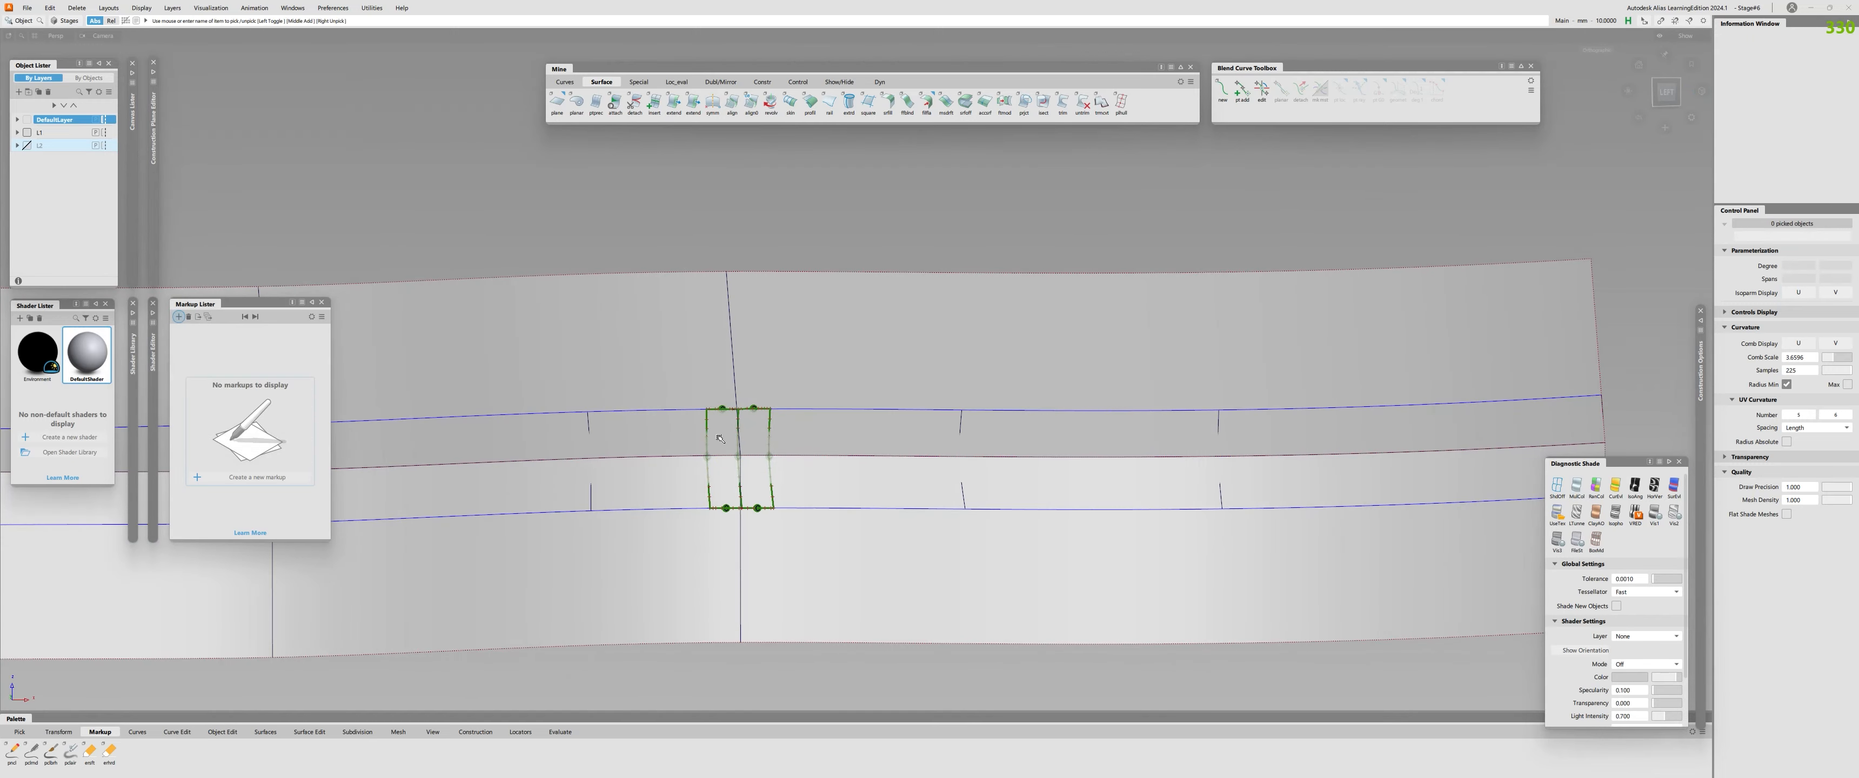
Clear the continuity checks and trim the profile surfaces along the fillet edges.
{"action": "right_click_drag", "start_coordinate": [822, 471], "coordinate": [814, 308], "text": "alt+shift"}
{"action": "right_click_drag", "start_coordinate": [777, 353], "coordinate": [668, 516], "text": "alt+shift"}
{"action": "left_click_drag", "start_coordinate": [667, 516], "coordinate": [751, 447], "text": "alt+shift"}
{"action": "left_click", "coordinate": [1062, 103]}
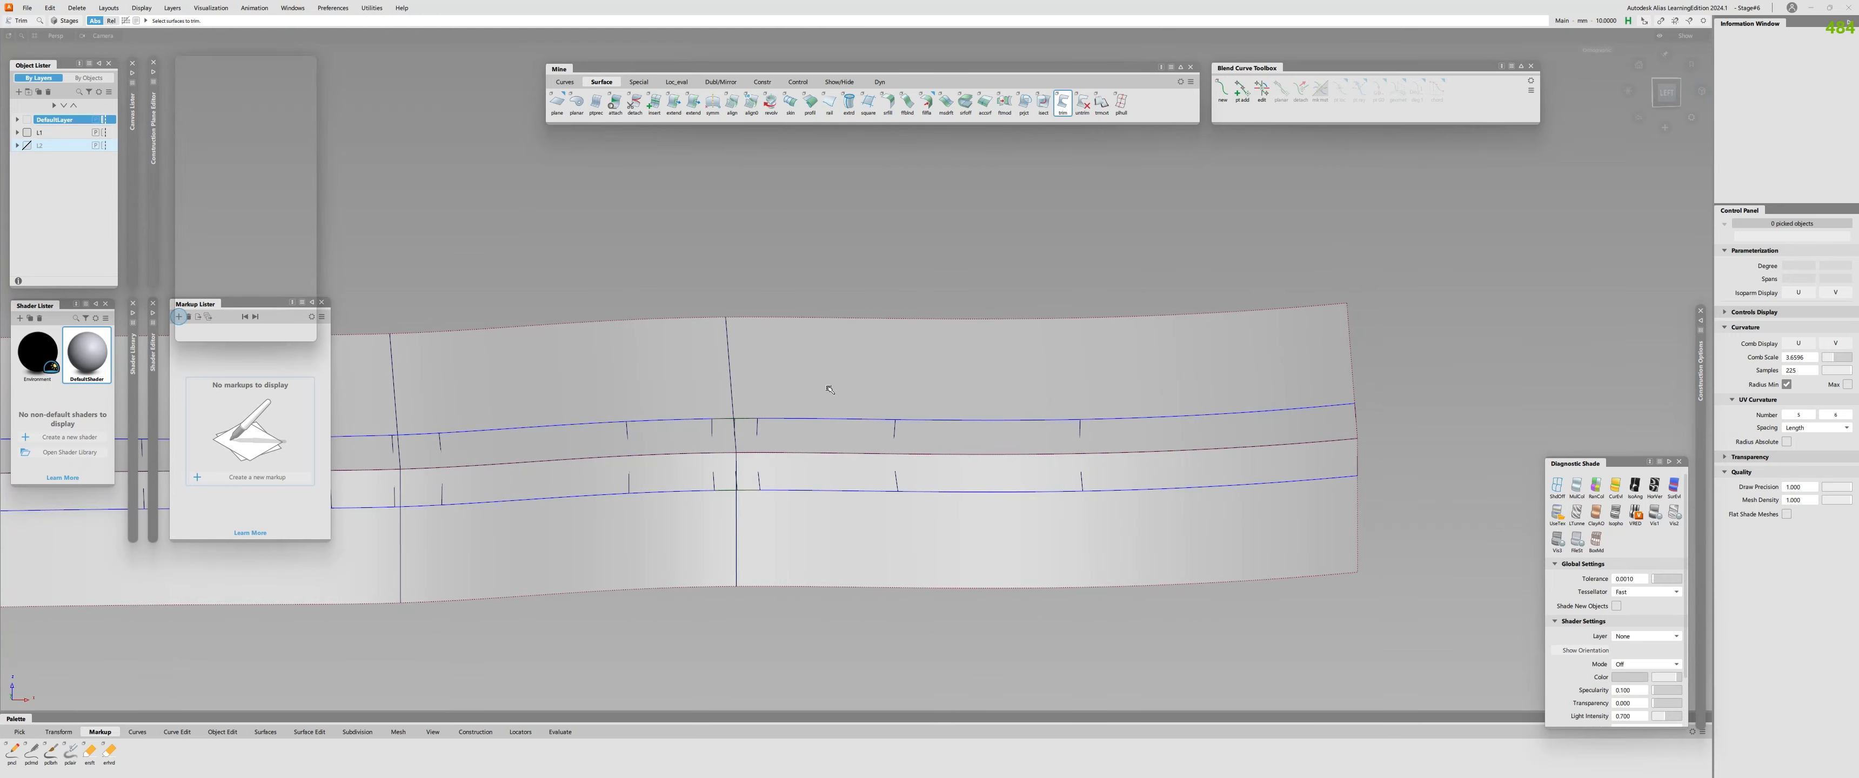
{"action": "left_click", "coordinate": [826, 386]}
{"action": "left_click", "coordinate": [658, 434]}
Check the continuity of the two fillet halves against the trimmed lower profile surface and clear the check.
{"action": "key", "text": "space"}
{"action": "right_click_drag", "start_coordinate": [721, 448], "coordinate": [750, 451], "text": "alt+shift"}
{"action": "left_click_drag", "start_coordinate": [750, 451], "coordinate": [764, 512], "text": "alt+shift"}
{"action": "key", "text": "ctrl+shift+c"}
{"action": "scroll", "coordinate": [724, 449], "scroll_direction": "up", "scroll_amount": 10, "text": "alt+shift"}
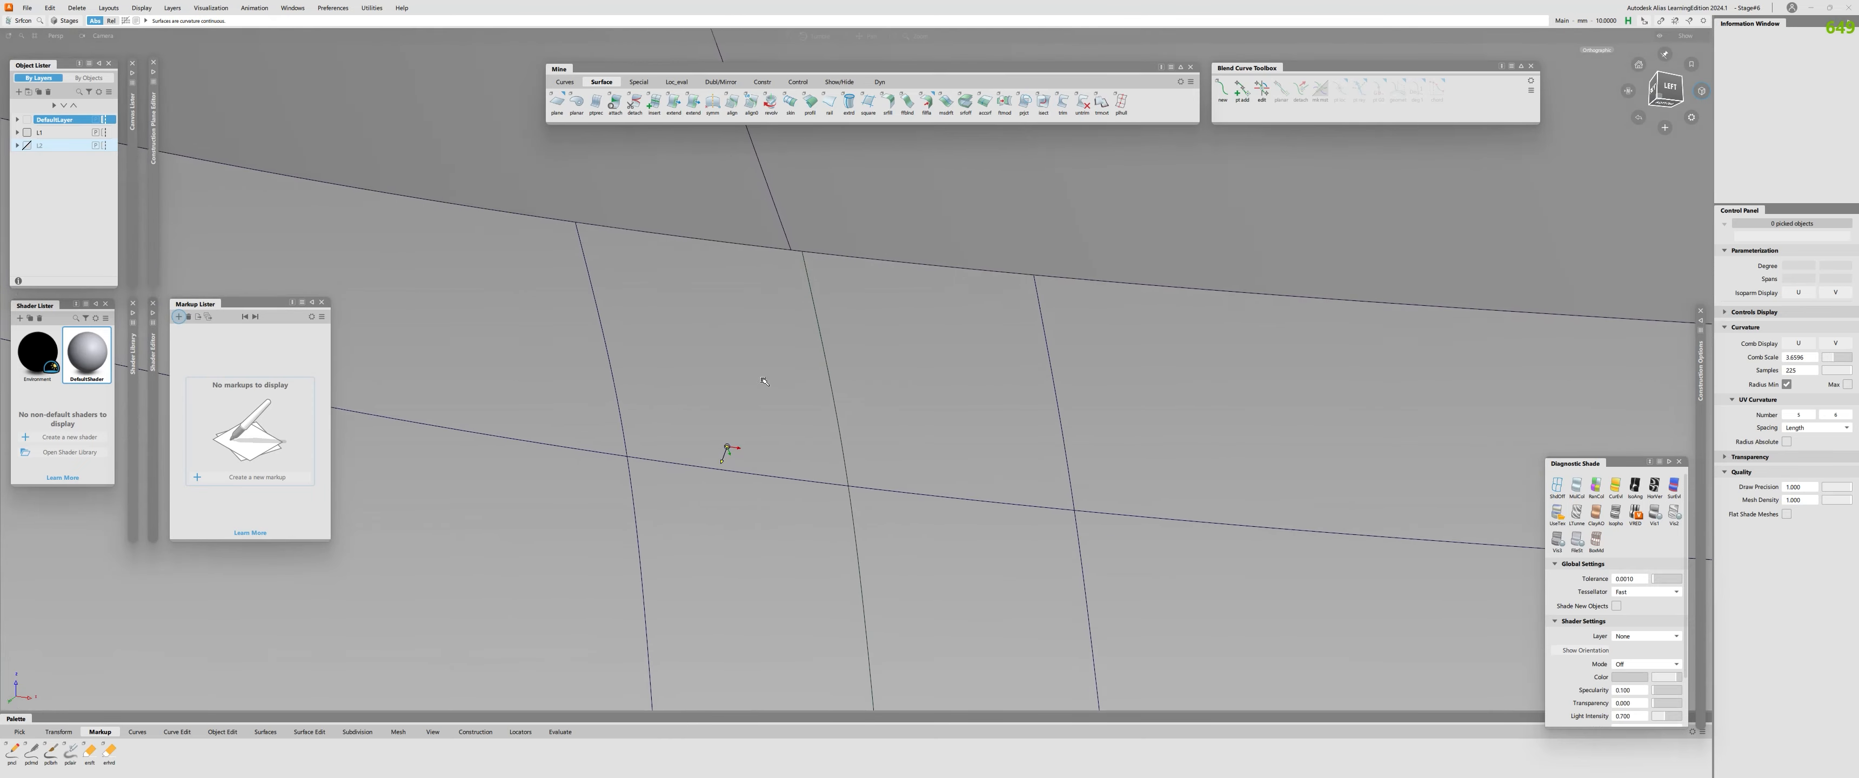
{"action": "middle_click_drag", "start_coordinate": [725, 448], "coordinate": [672, 112], "text": "alt+shift"}
{"action": "scroll", "coordinate": [781, 522], "scroll_direction": "up", "scroll_amount": 4, "text": "alt+shift"}
{"action": "left_click", "coordinate": [871, 428]}
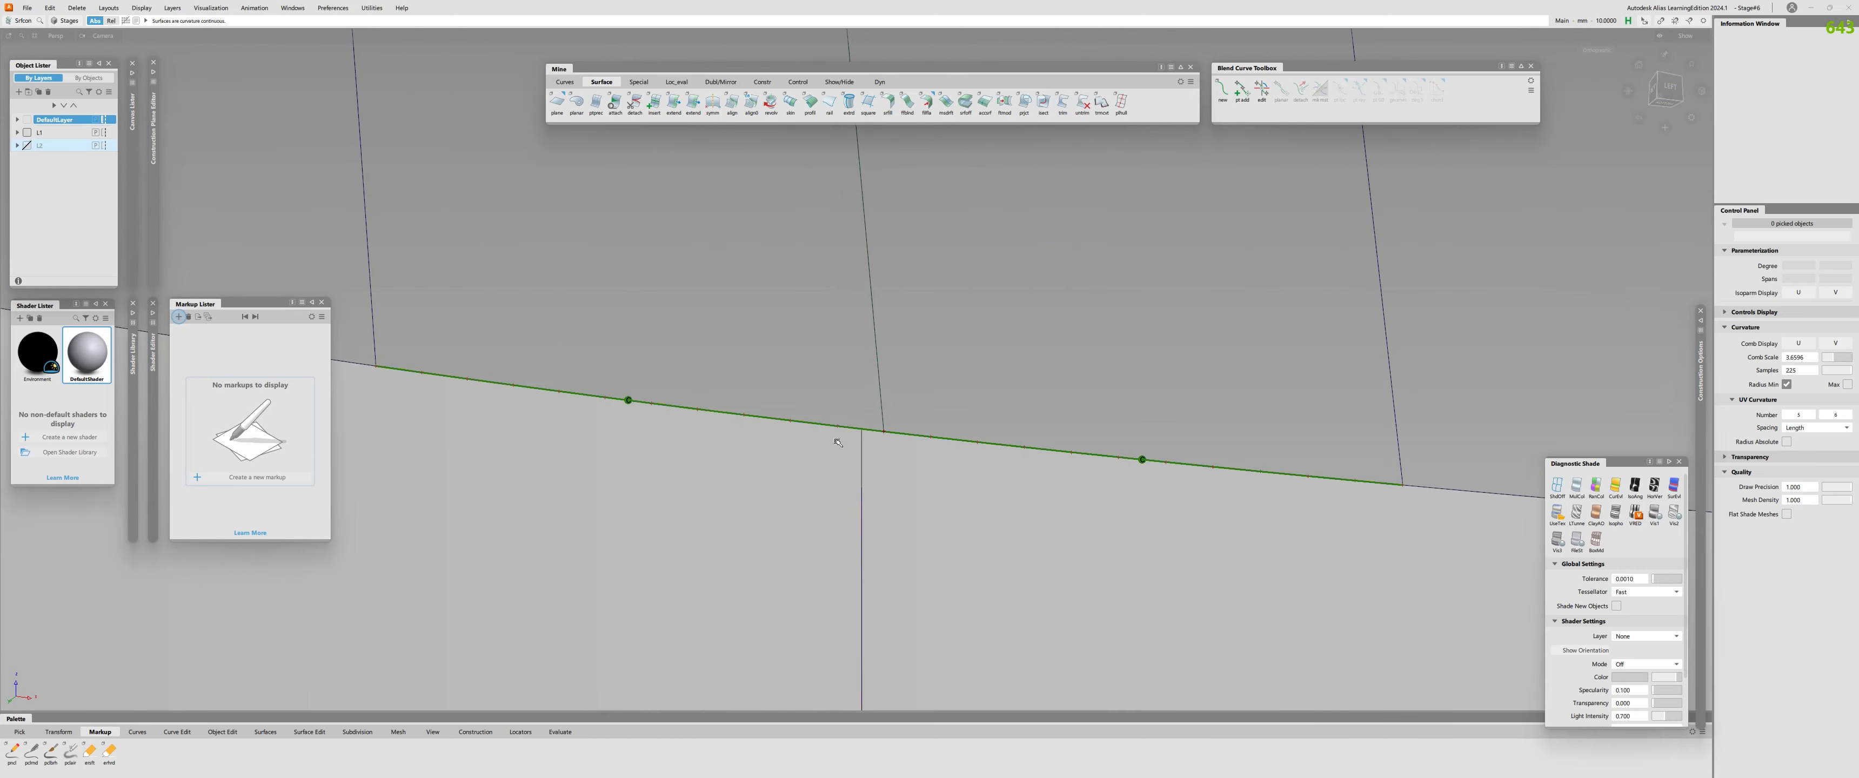
{"action": "right_click_drag", "start_coordinate": [792, 513], "coordinate": [776, 576], "text": "alt+shift"}
{"action": "left_click_drag", "start_coordinate": [776, 577], "coordinate": [788, 404], "text": "alt+shift"}
{"action": "left_click", "coordinate": [779, 341]}
{"action": "key", "text": "Delete"}
Check the upper edges of both fillet halves for continuity with the upper profile surface and remove the checks.
{"action": "right_click_drag", "start_coordinate": [788, 505], "coordinate": [758, 514], "text": "alt+shift"}
{"action": "left_click_drag", "start_coordinate": [758, 514], "coordinate": [787, 524], "text": "alt+shift"}
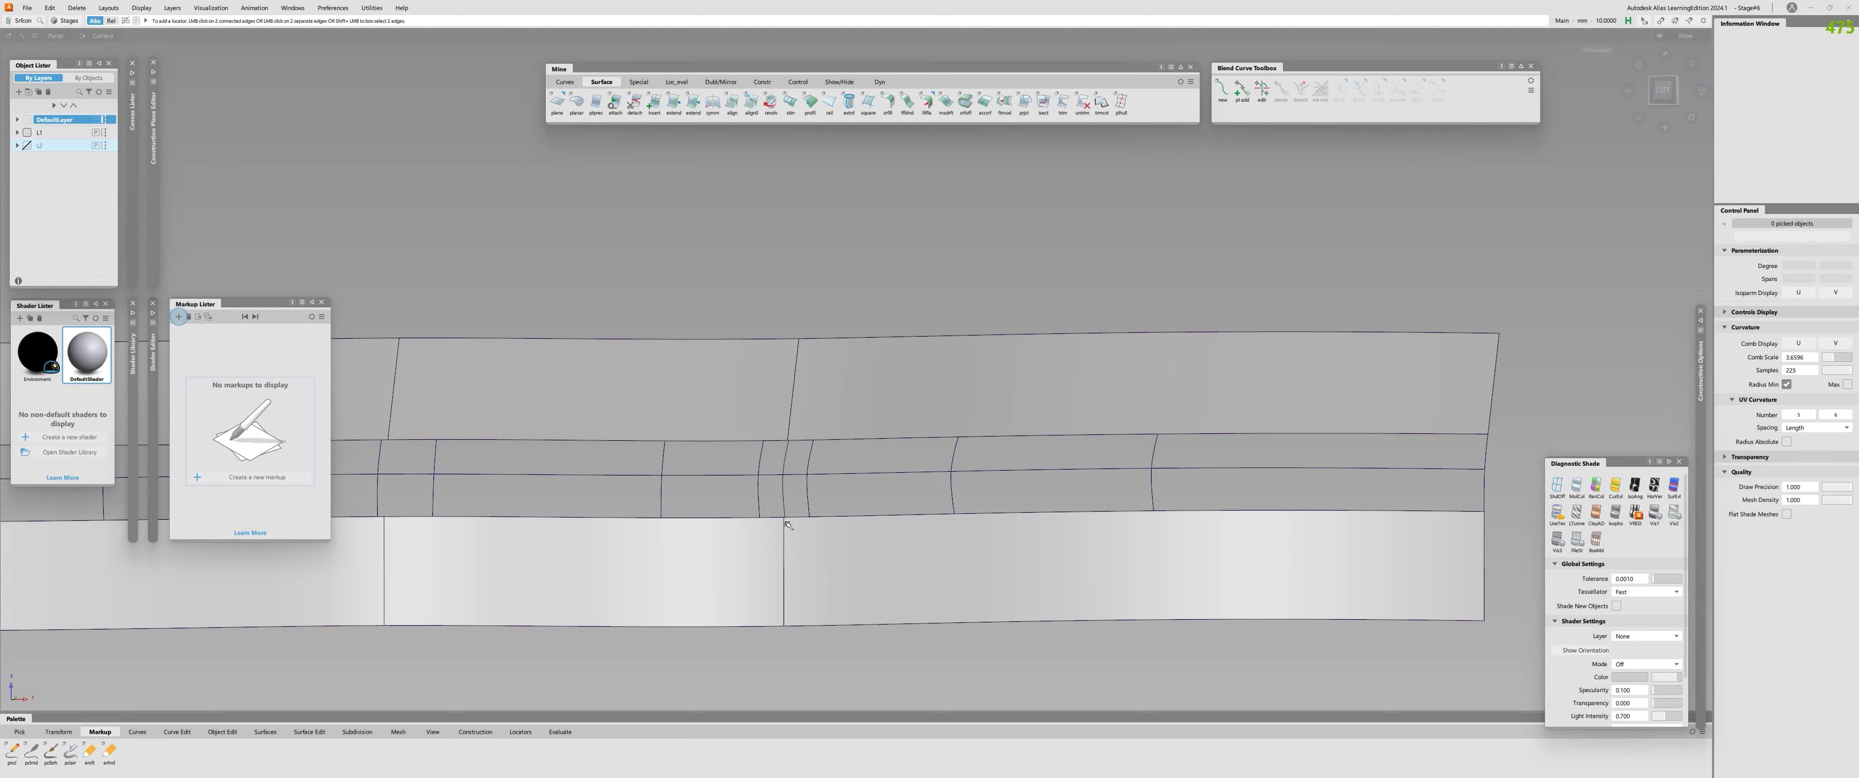
{"action": "left_click", "coordinate": [793, 522]}
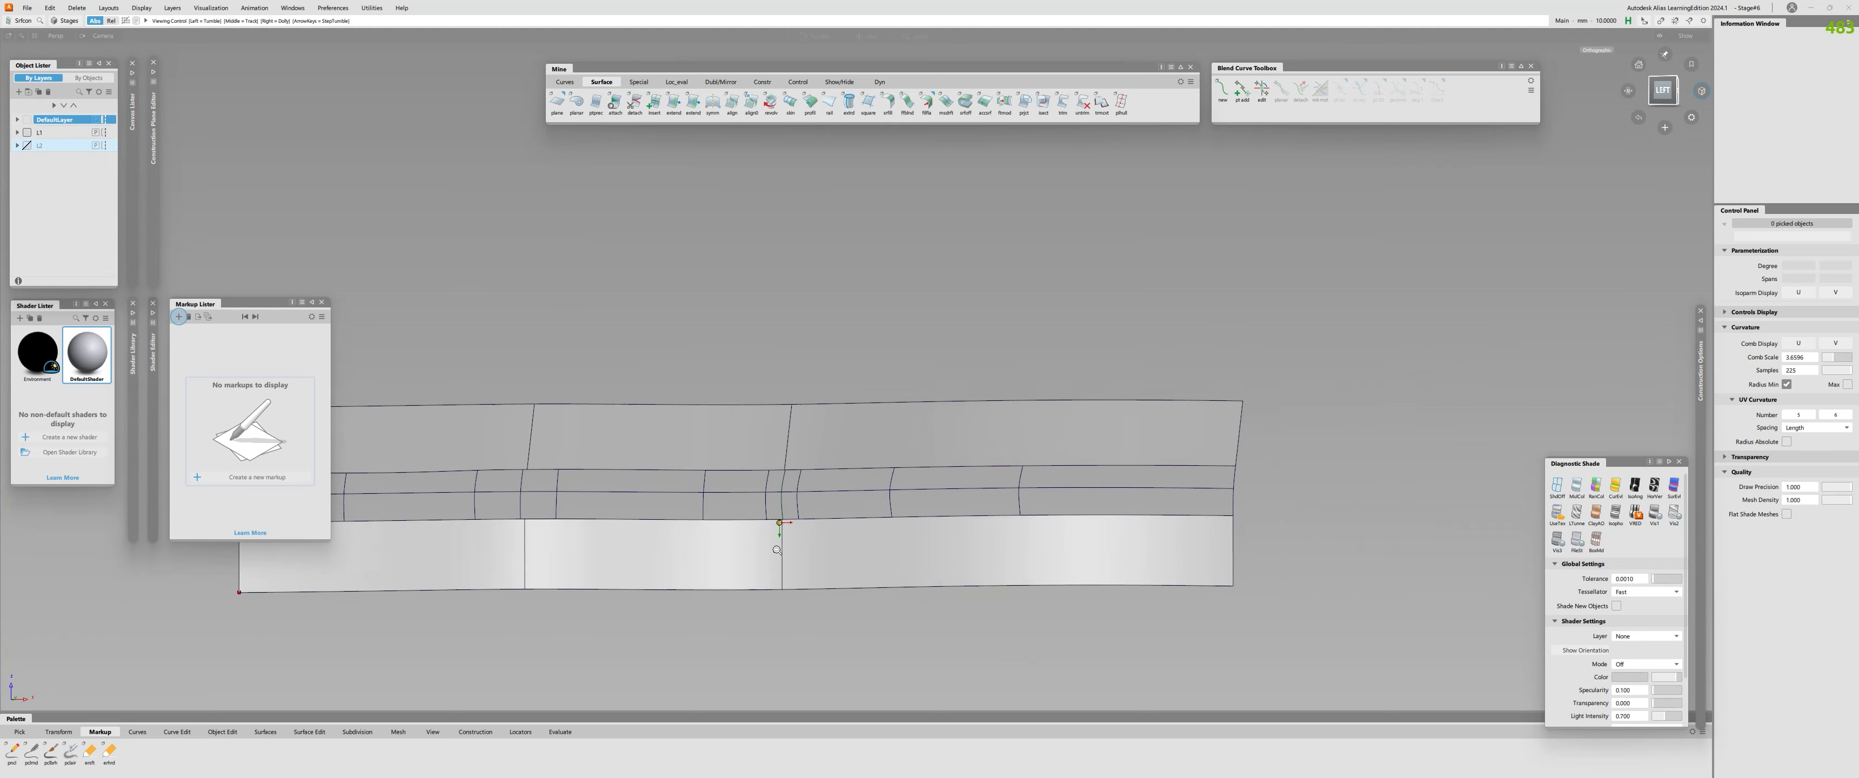
{"action": "right_click_drag", "start_coordinate": [785, 326], "coordinate": [798, 327], "text": "alt+shift"}
{"action": "left_click_drag", "start_coordinate": [798, 326], "coordinate": [830, 380], "text": "alt+shift"}
{"action": "left_click", "coordinate": [759, 283]}
{"action": "left_click", "coordinate": [830, 283]}
{"action": "key", "text": "ctrl+z"}
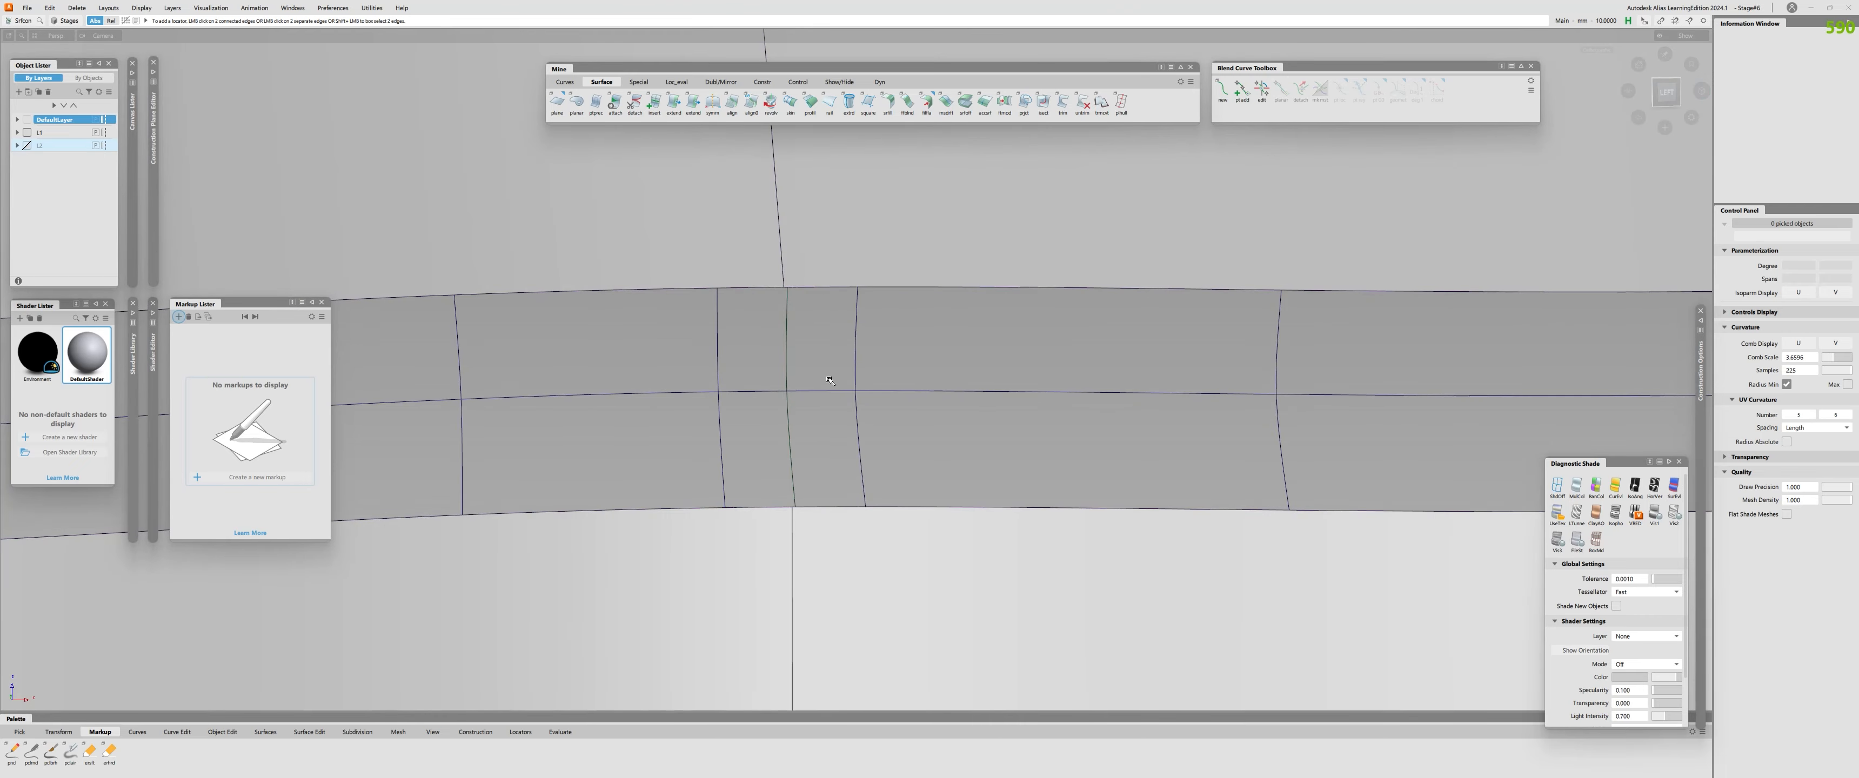
Evaluate the highlight flow over the fillet and profile surfaces with zebra stripe shading, and restore the plain grey shading.
{"action": "right_click_drag", "start_coordinate": [782, 521], "coordinate": [755, 539], "text": "alt+shift"}
{"action": "left_click_drag", "start_coordinate": [755, 539], "coordinate": [746, 541], "text": "alt+shift"}
{"action": "right_click_drag", "start_coordinate": [746, 541], "coordinate": [789, 508], "text": "alt+shift"}
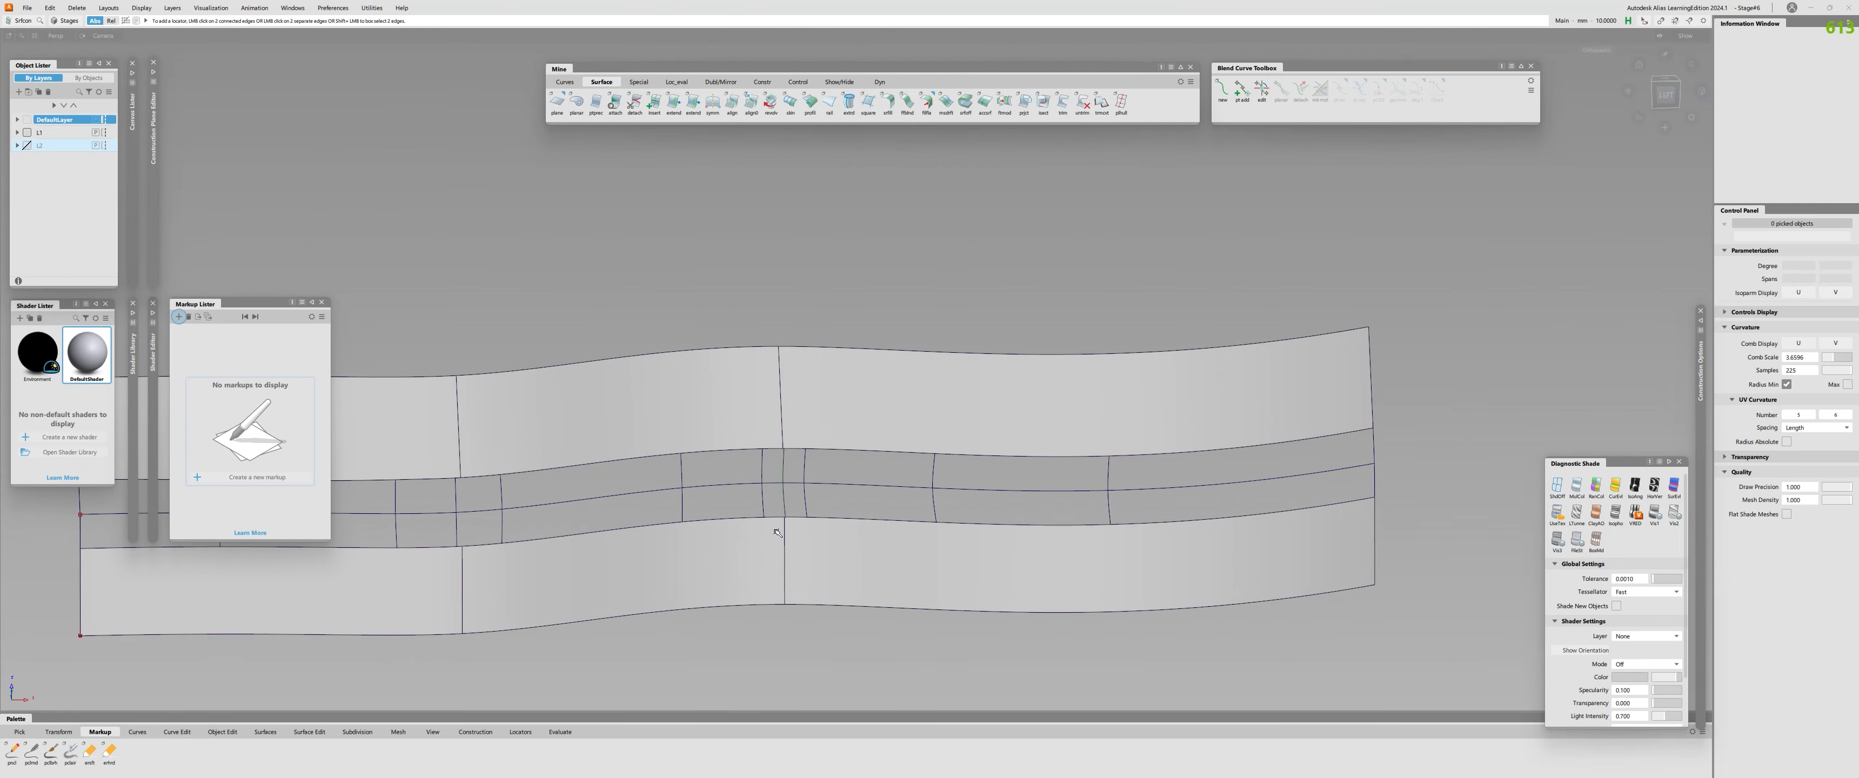
{"action": "left_click_drag", "start_coordinate": [792, 488], "coordinate": [785, 418], "text": "alt+shift"}
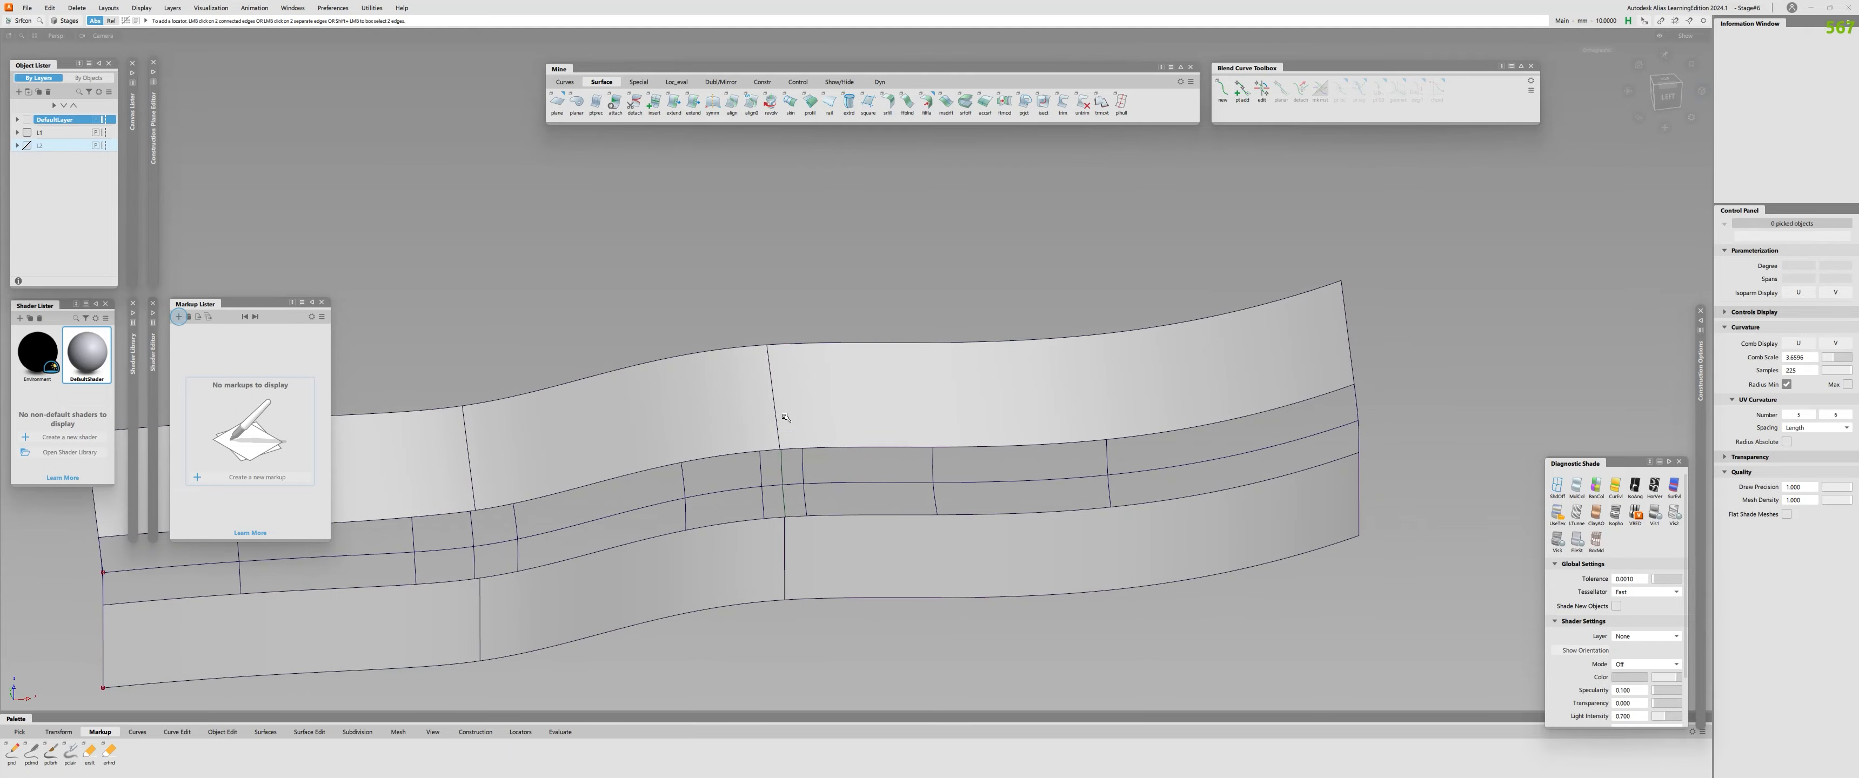
{"action": "left_click", "coordinate": [1652, 487]}
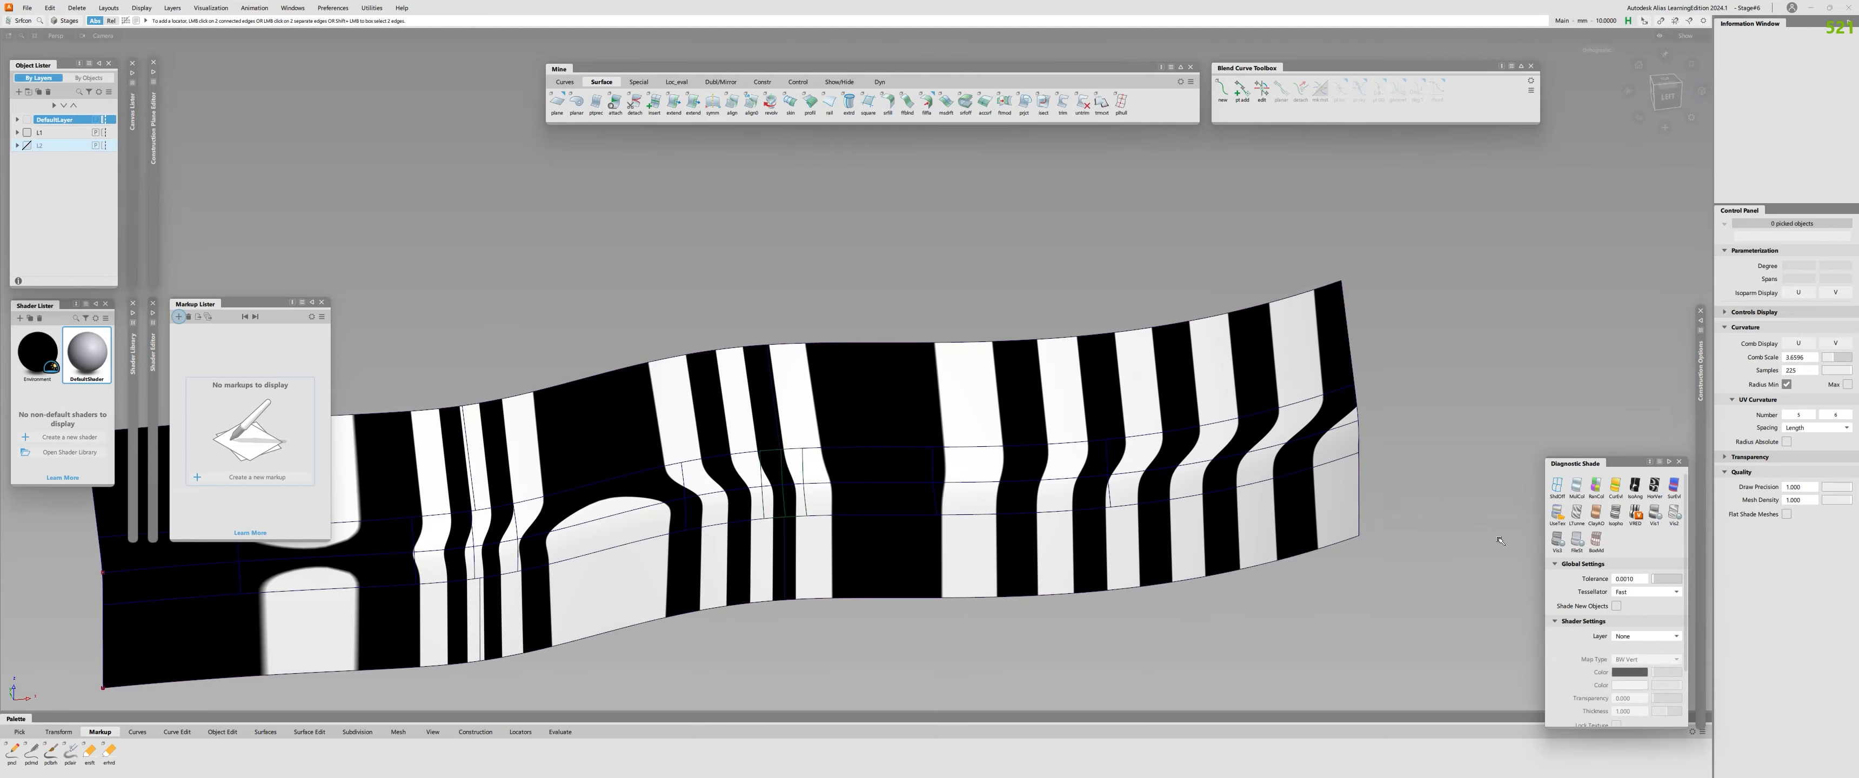
{"action": "left_click_drag", "start_coordinate": [1320, 509], "coordinate": [1310, 515], "text": "alt+shift"}
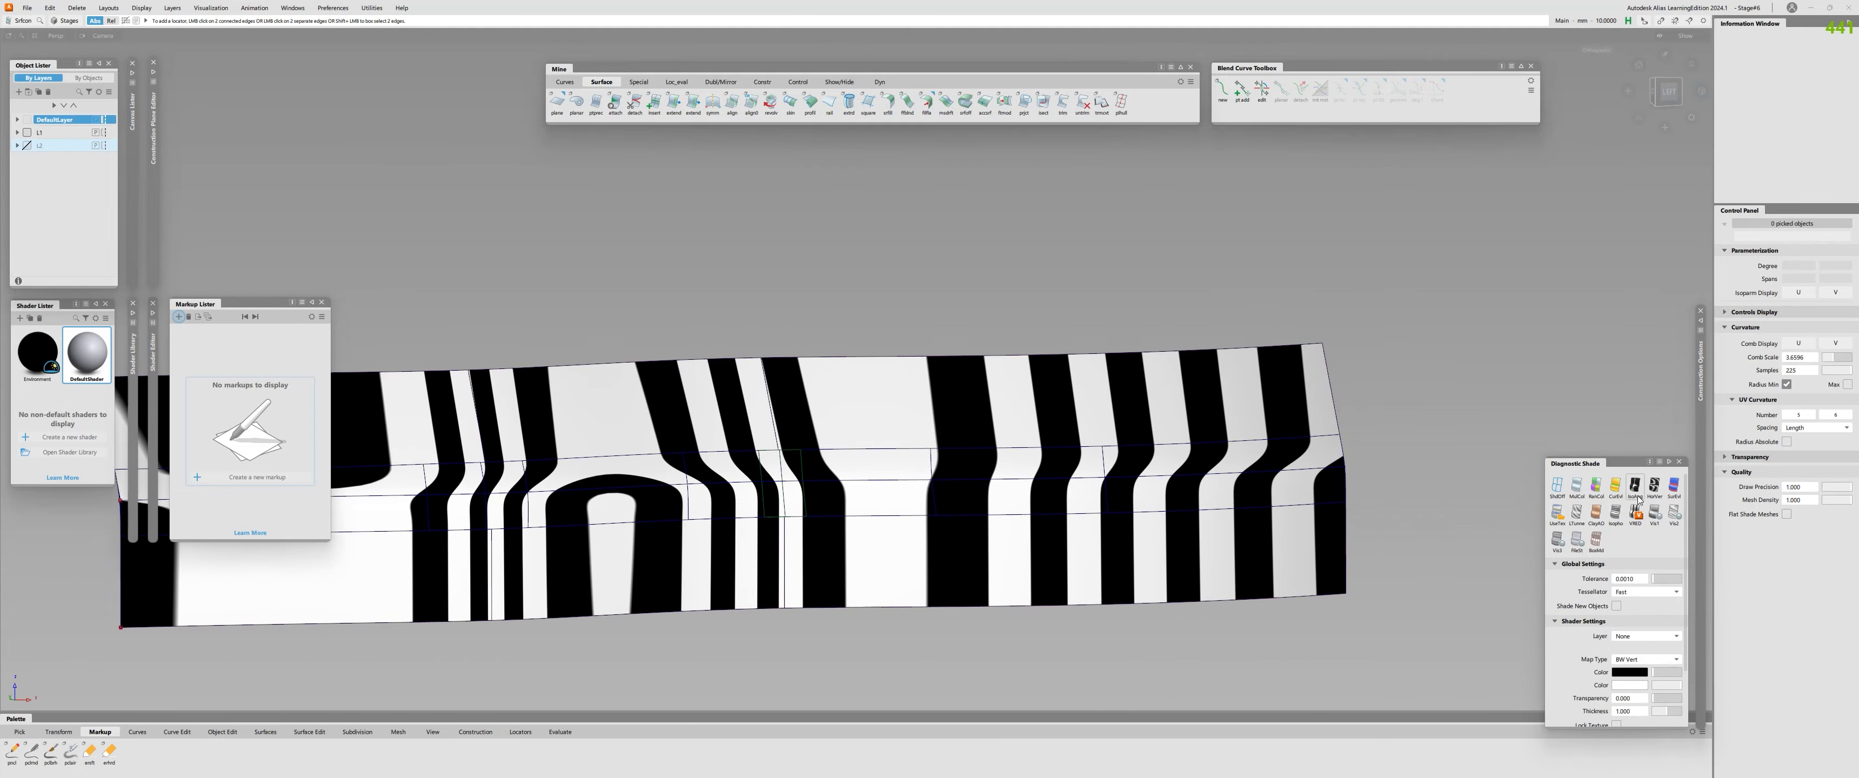
{"action": "mouse_move", "coordinate": [1147, 523]}
{"action": "left_mouse_down", "text": "alt+shift"}
{"action": "mouse_move", "coordinate": [1075, 521]}
{"action": "mouse_move", "coordinate": [1113, 520]}
{"action": "left_mouse_up", "text": "alt+shift"}
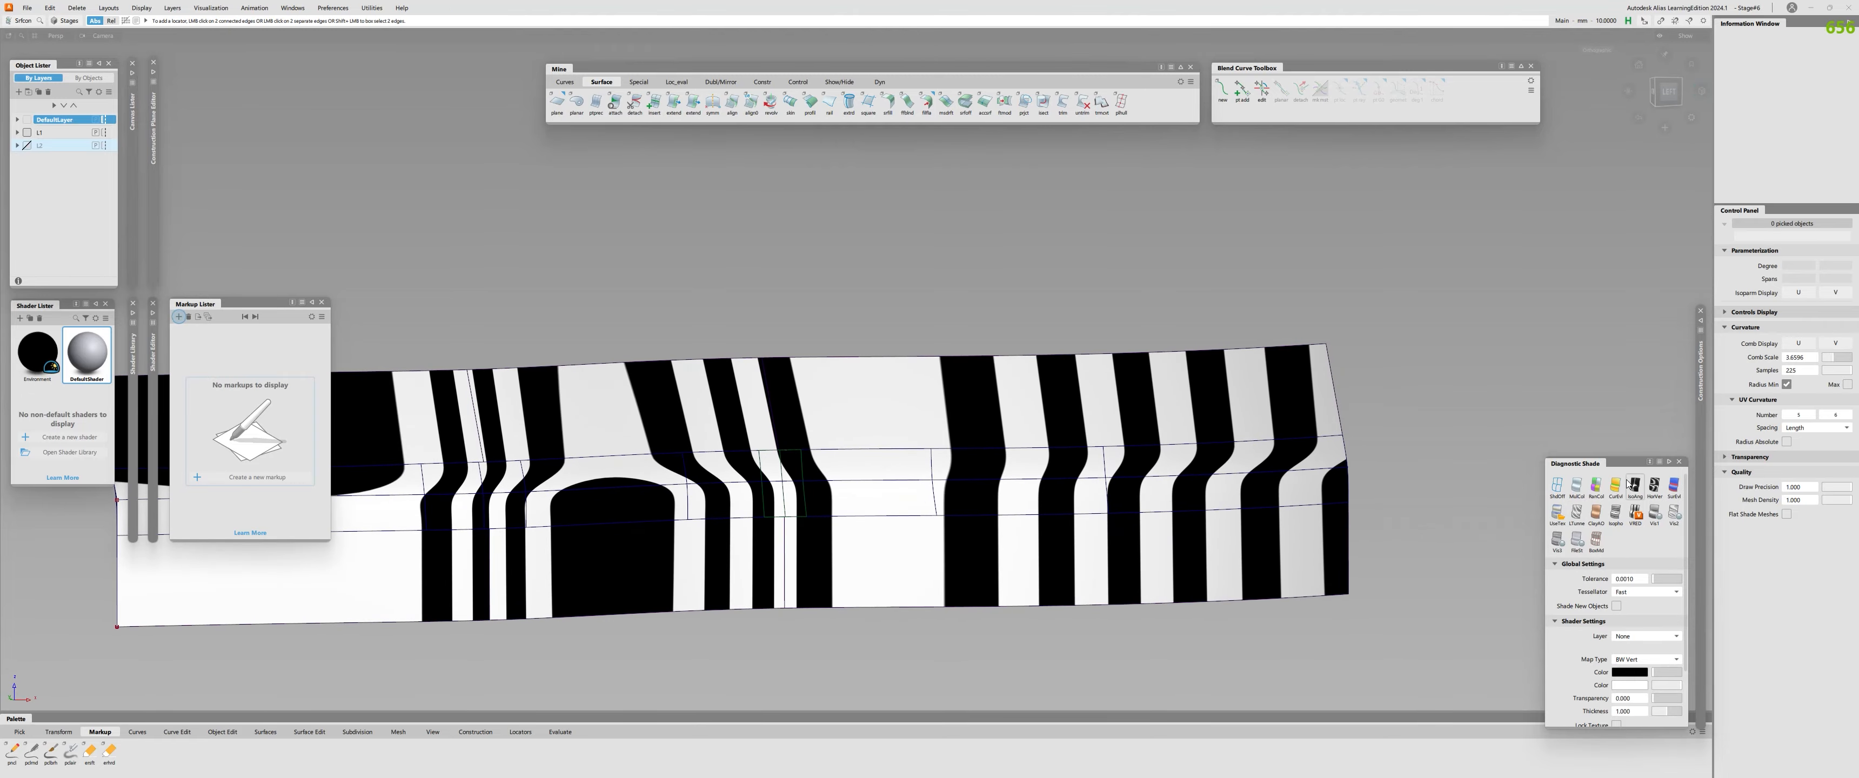
{"action": "left_click", "coordinate": [1574, 491]}
Inspect the shaded fillet strip and its transitions into the profile surfaces from several angles.
{"action": "scroll", "coordinate": [1104, 519], "scroll_direction": "up", "scroll_amount": 5}
{"action": "scroll", "coordinate": [1115, 518], "scroll_direction": "down", "scroll_amount": 3}
{"action": "middle_click_drag", "start_coordinate": [1117, 518], "coordinate": [1444, 565], "text": "alt+shift"}
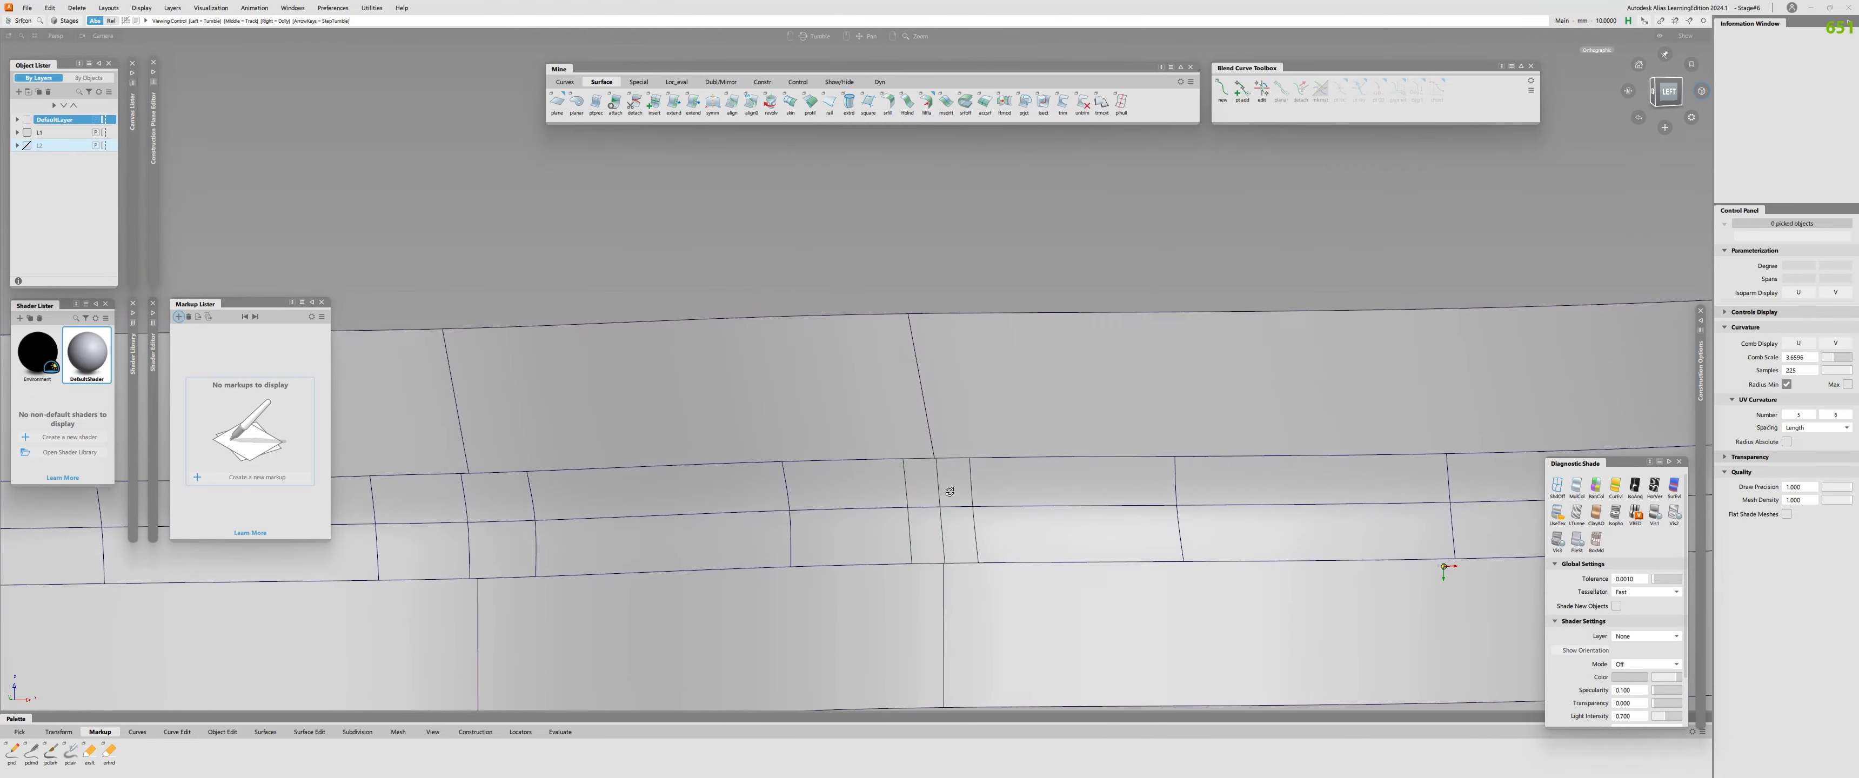
{"action": "left_click_drag", "start_coordinate": [1444, 564], "coordinate": [603, 498], "text": "alt+shift"}
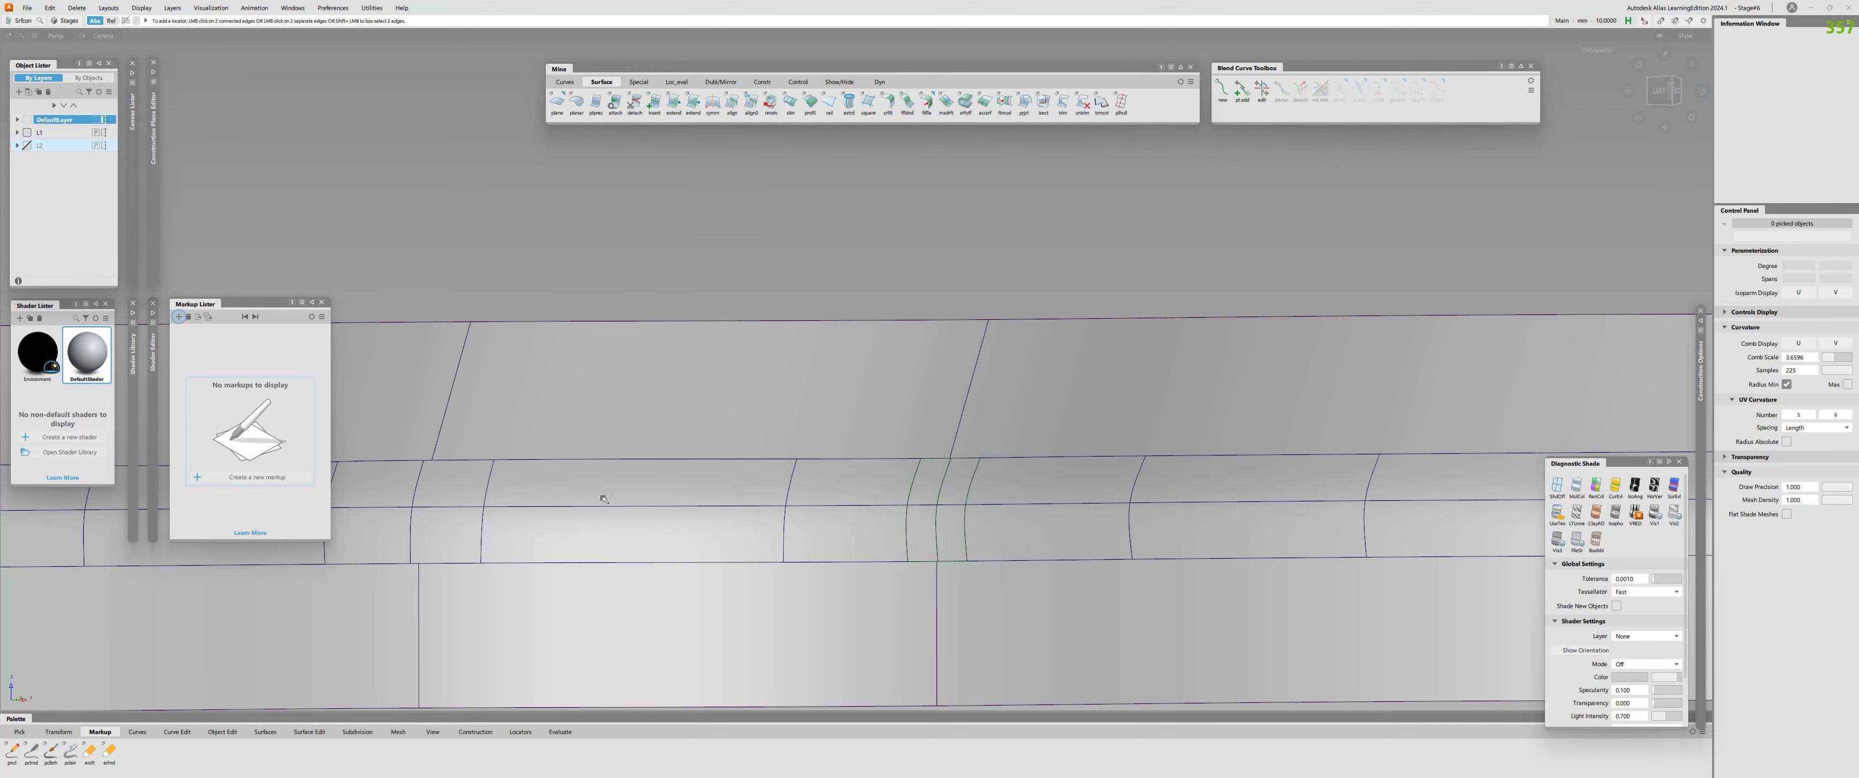
{"action": "scroll", "coordinate": [943, 489], "scroll_direction": "down", "scroll_amount": 5}
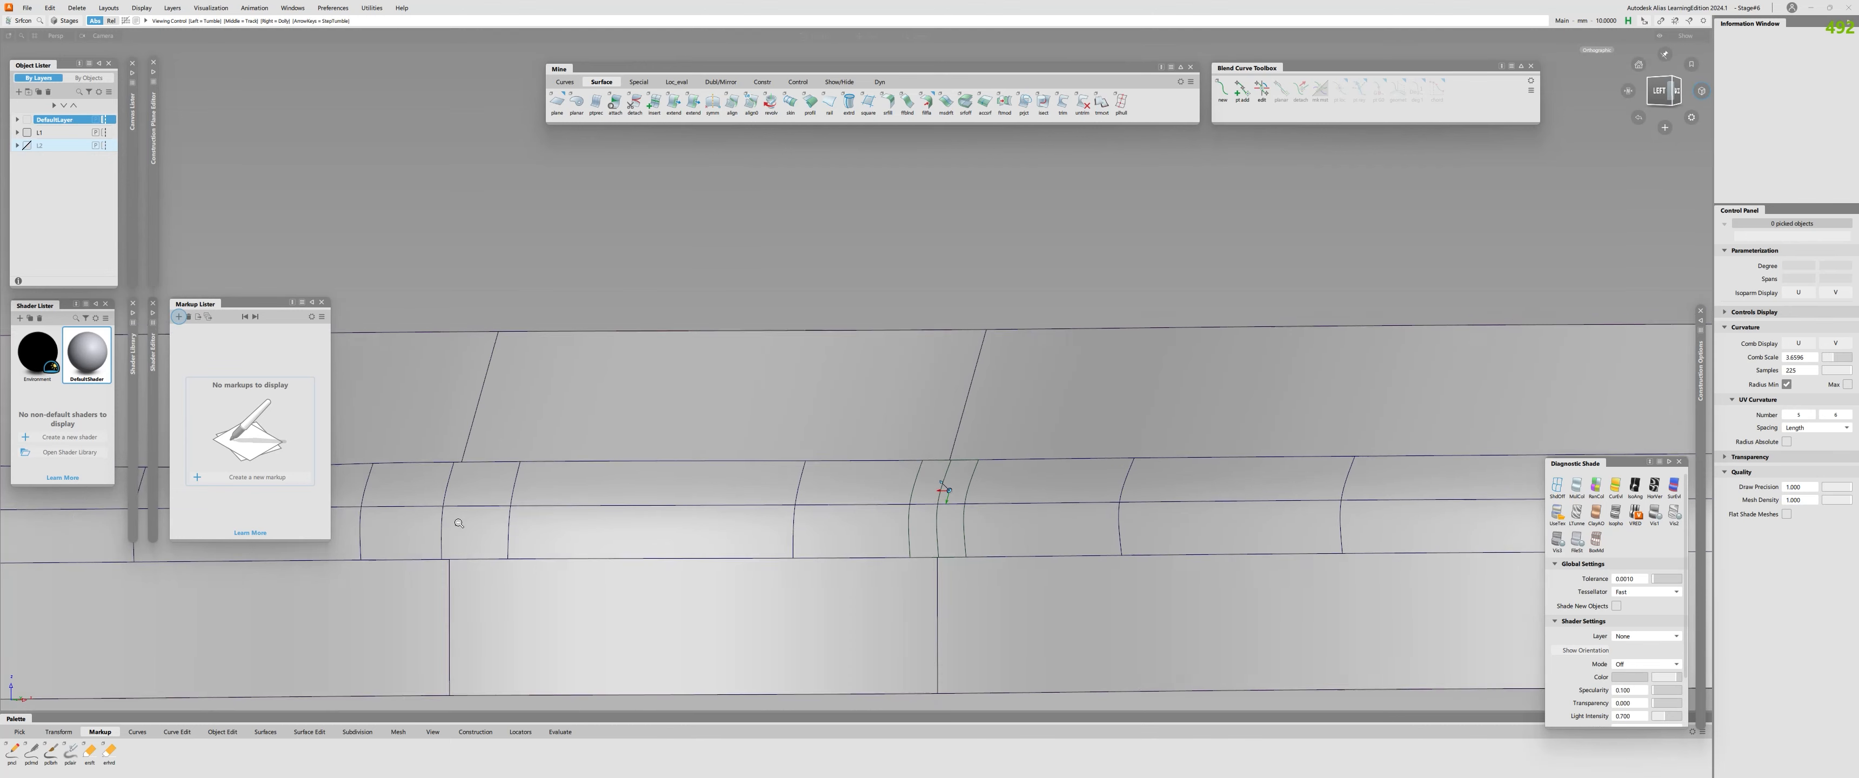
{"action": "left_click_drag", "start_coordinate": [738, 430], "coordinate": [779, 431], "text": "ctrl+shift"}
{"action": "left_click", "coordinate": [783, 431]}
{"action": "left_click", "coordinate": [778, 439]}
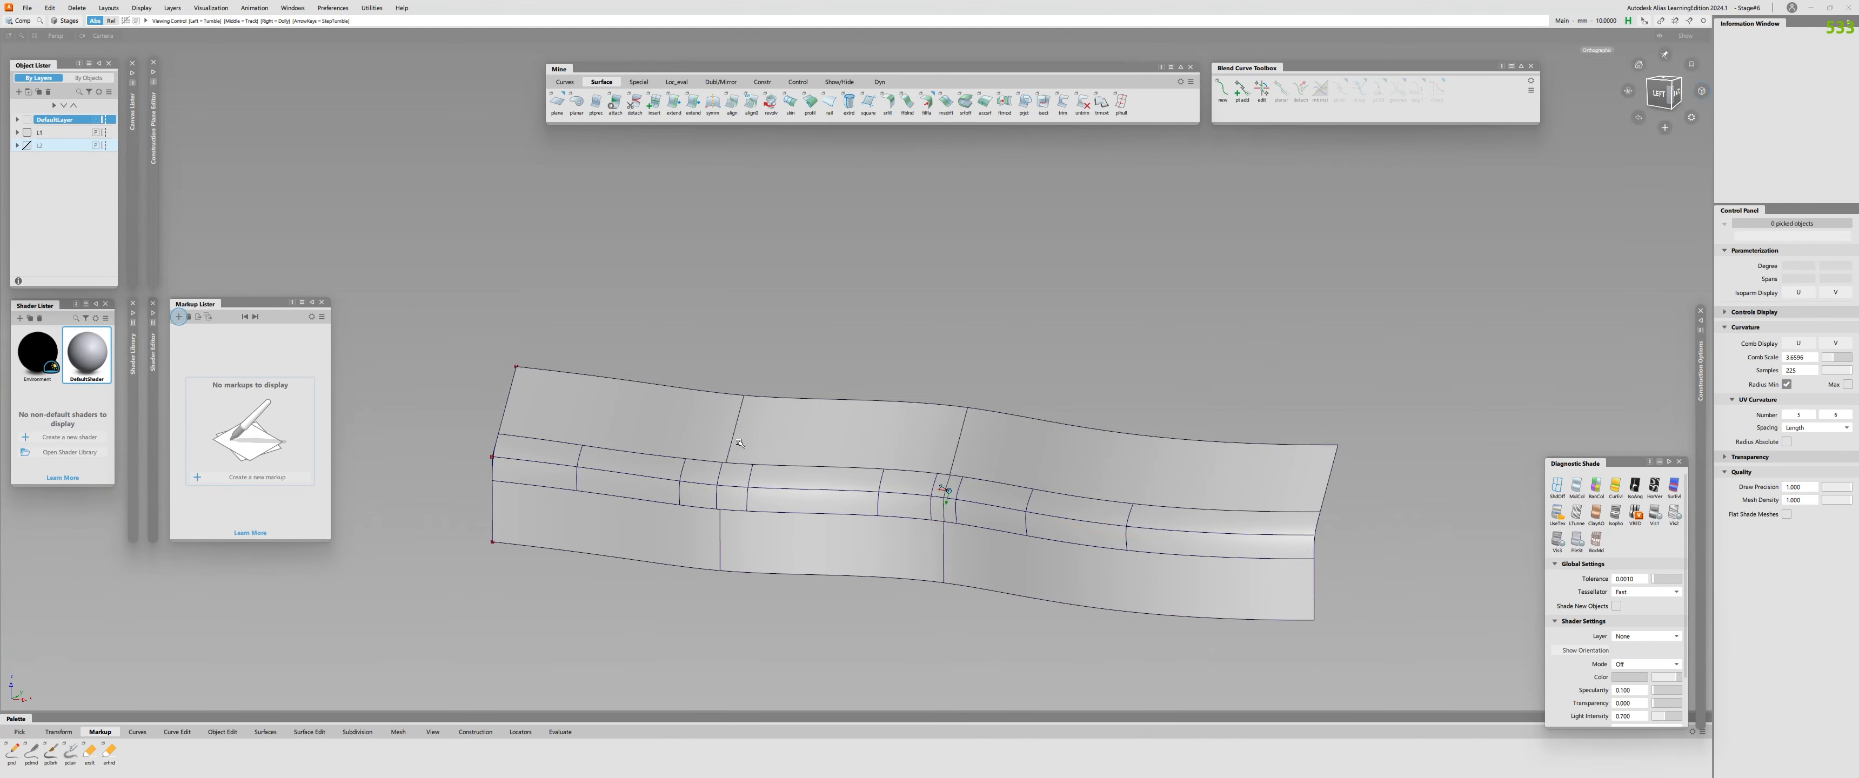
{"action": "scroll", "coordinate": [779, 436], "scroll_direction": "up", "scroll_amount": 2}
{"action": "left_click", "coordinate": [778, 434]}
{"action": "left_click", "coordinate": [757, 445]}
{"action": "scroll", "coordinate": [679, 507], "scroll_direction": "up", "scroll_amount": 4}
{"action": "left_click_drag", "start_coordinate": [679, 507], "coordinate": [470, 501], "text": "alt+shift"}
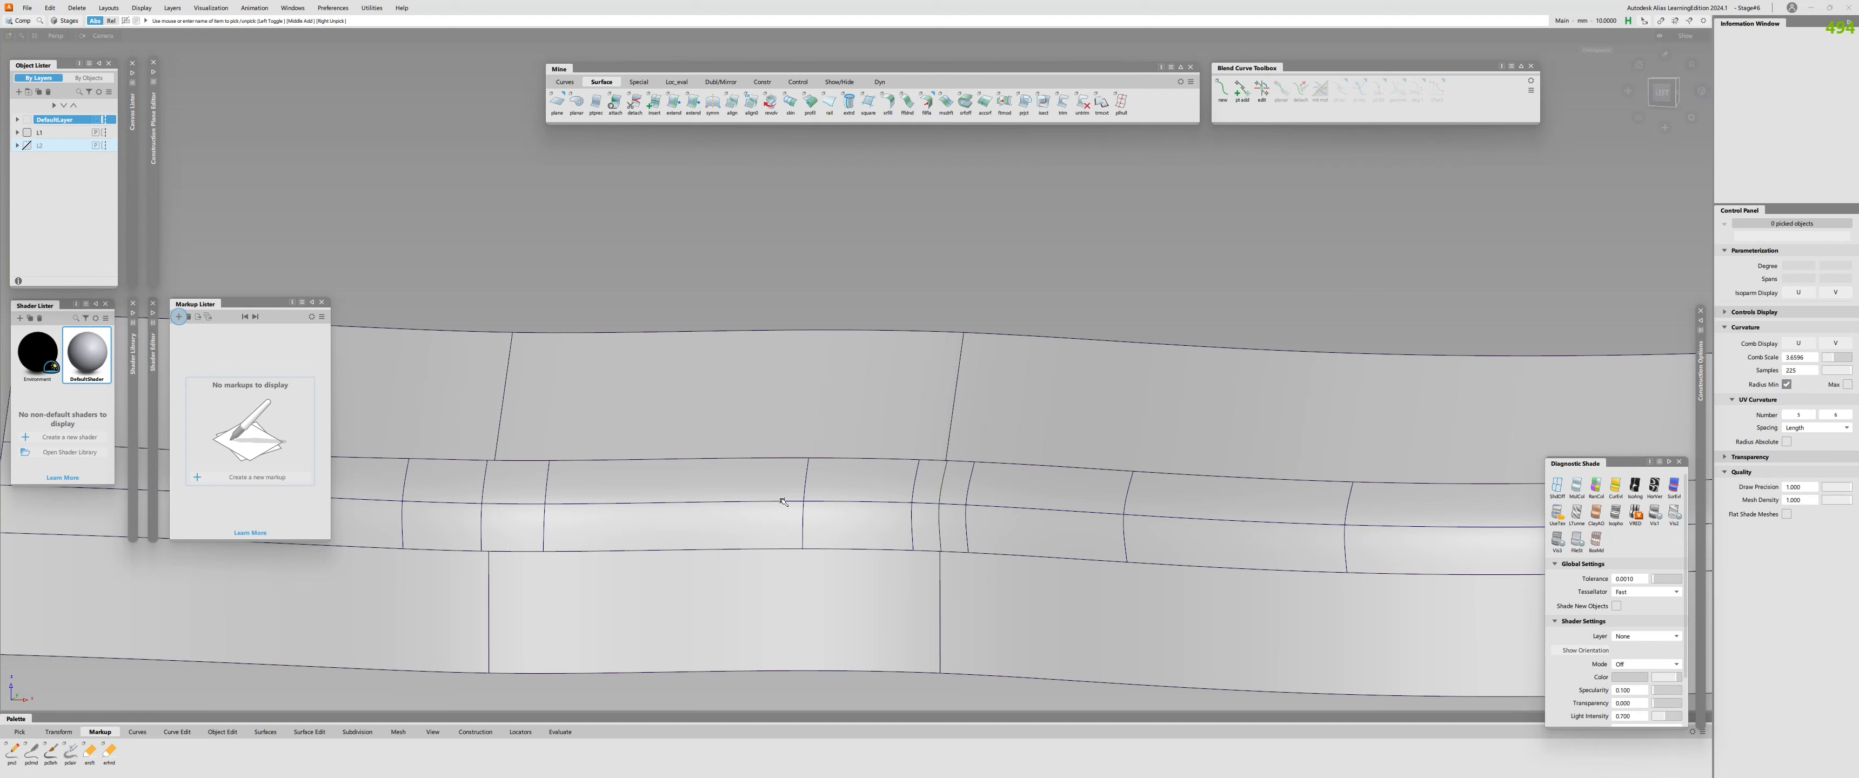
Show the CVs of the two fillet halves at the profile seam and open the surface Align options.
{"action": "scroll", "coordinate": [949, 490], "scroll_direction": "up", "scroll_amount": 3}
{"action": "left_click", "coordinate": [926, 475]}
{"action": "left_click", "coordinate": [963, 477]}
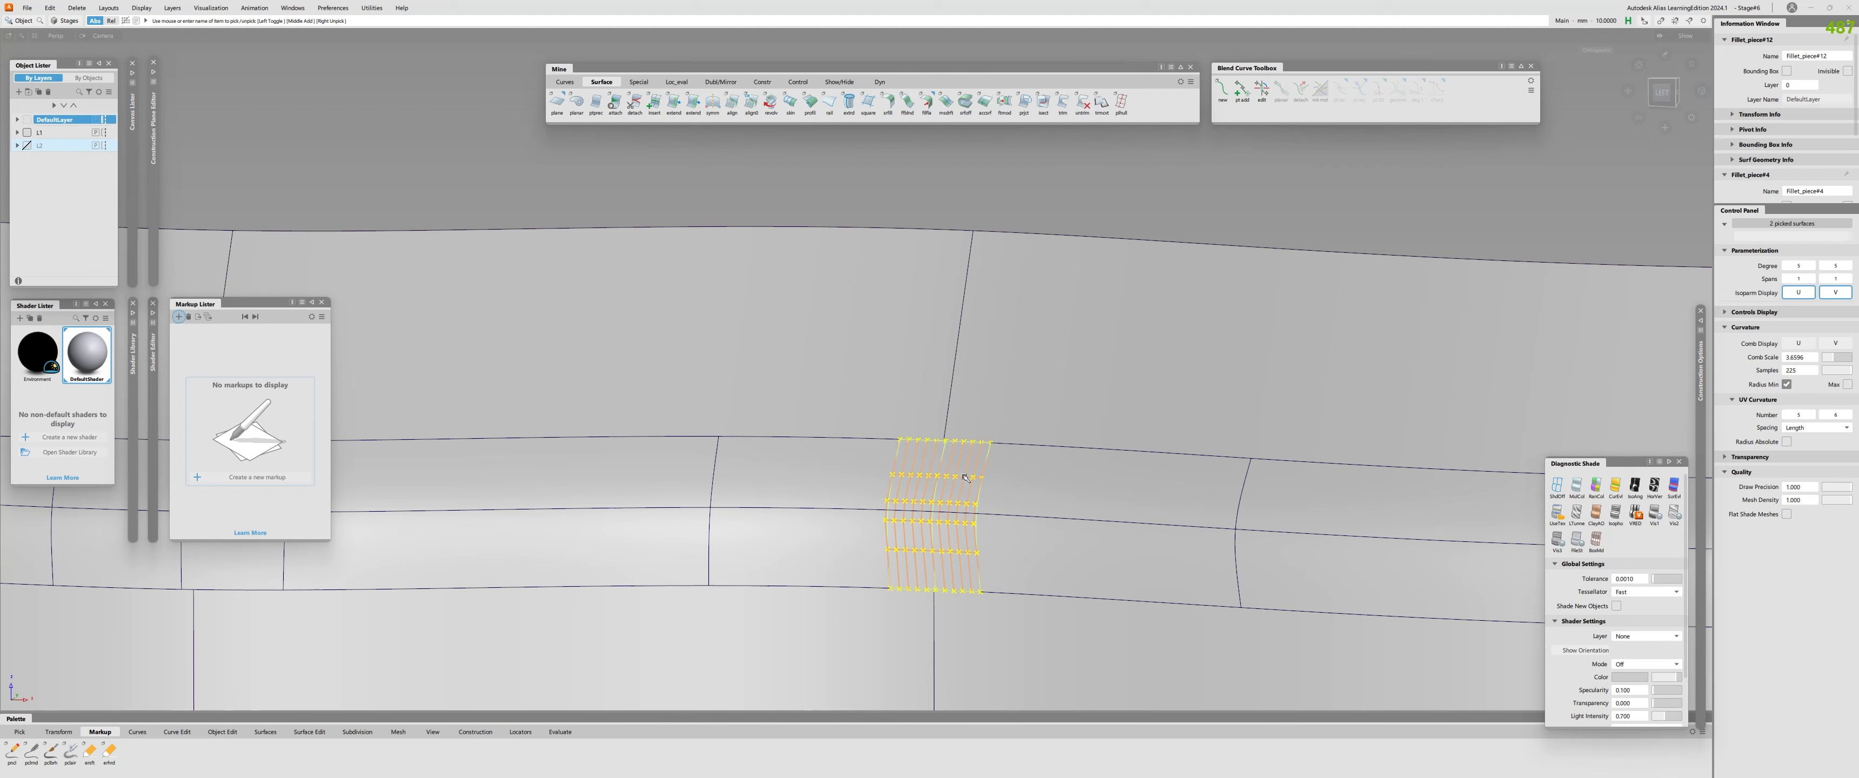
{"action": "left_click", "coordinate": [732, 103]}
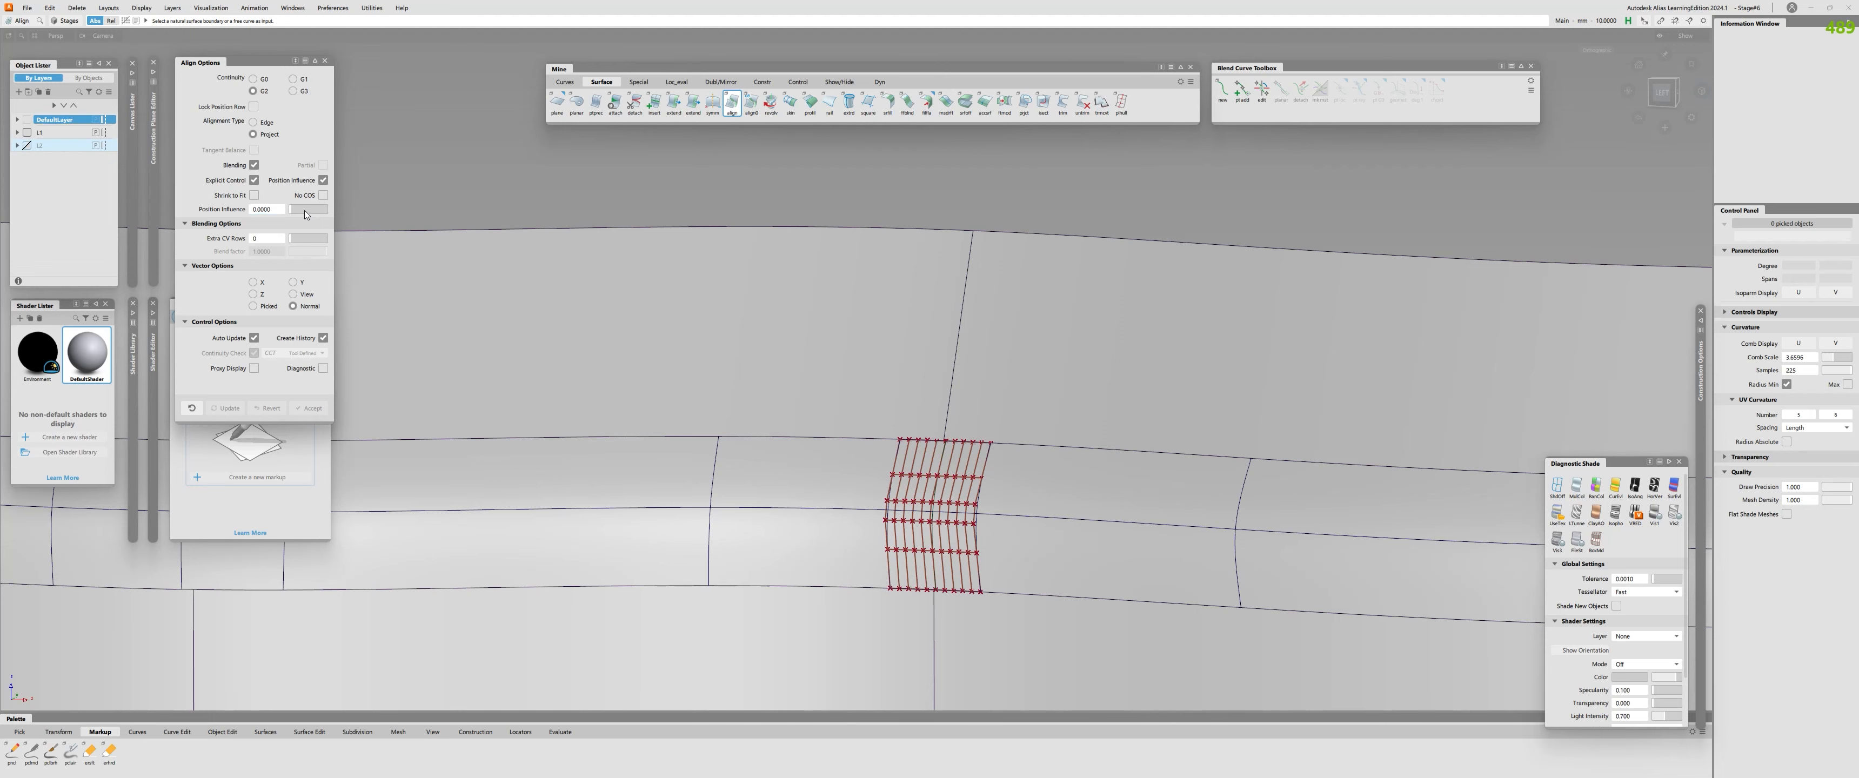
Delete both halves of the split fillet piece at the profile seam.
{"action": "left_click_drag", "start_coordinate": [854, 444], "coordinate": [910, 475], "text": "alt+shift"}
{"action": "left_click", "coordinate": [911, 474]}
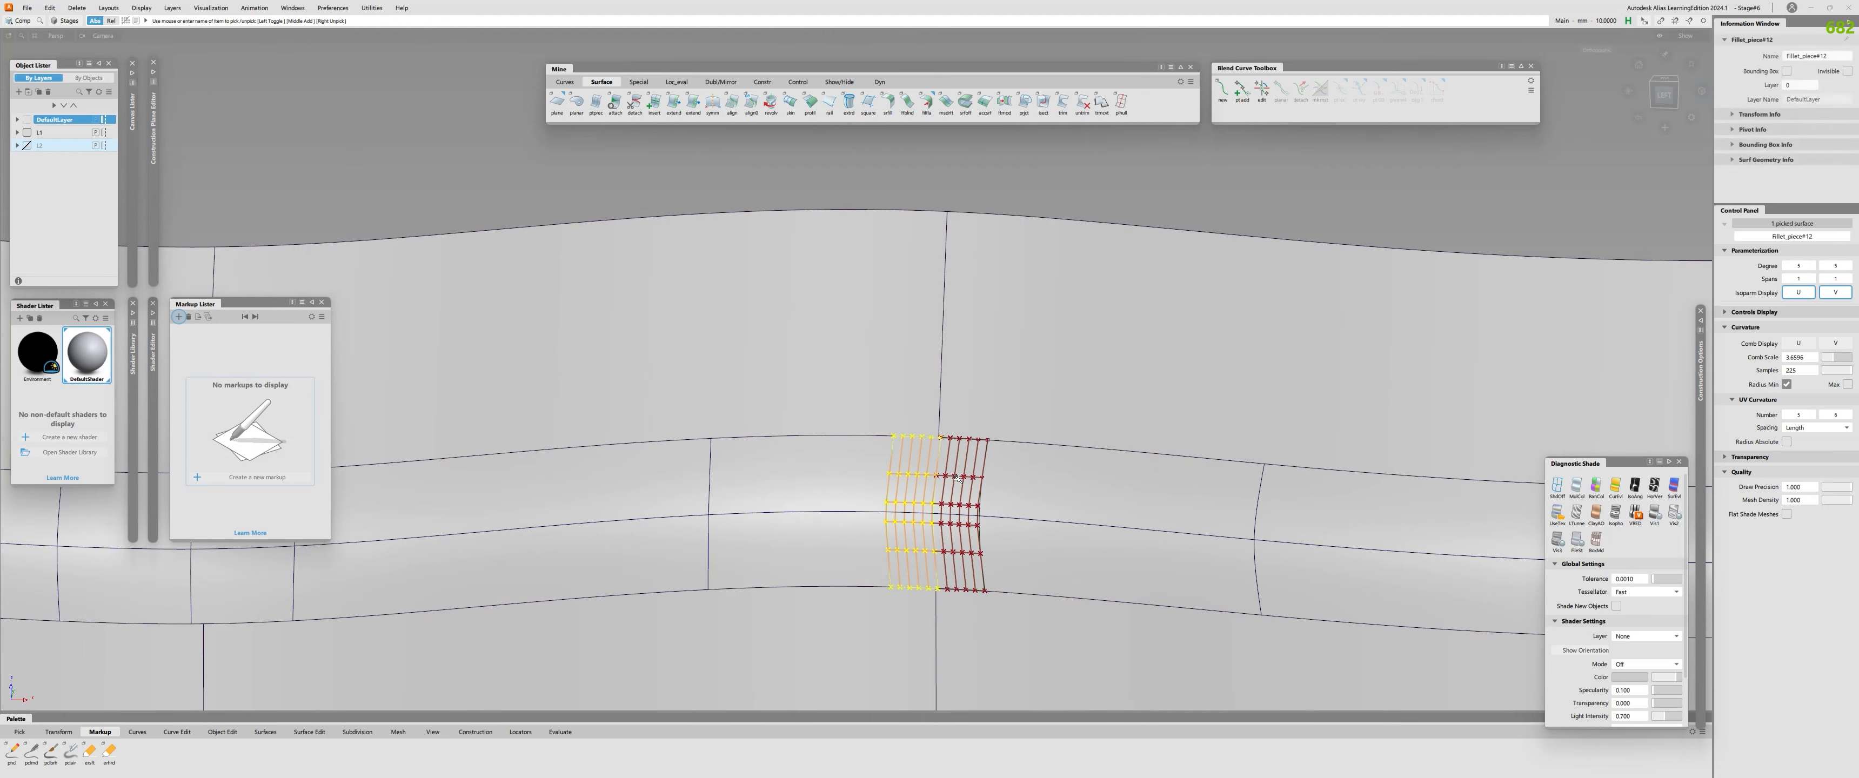
{"action": "left_click", "coordinate": [957, 478]}
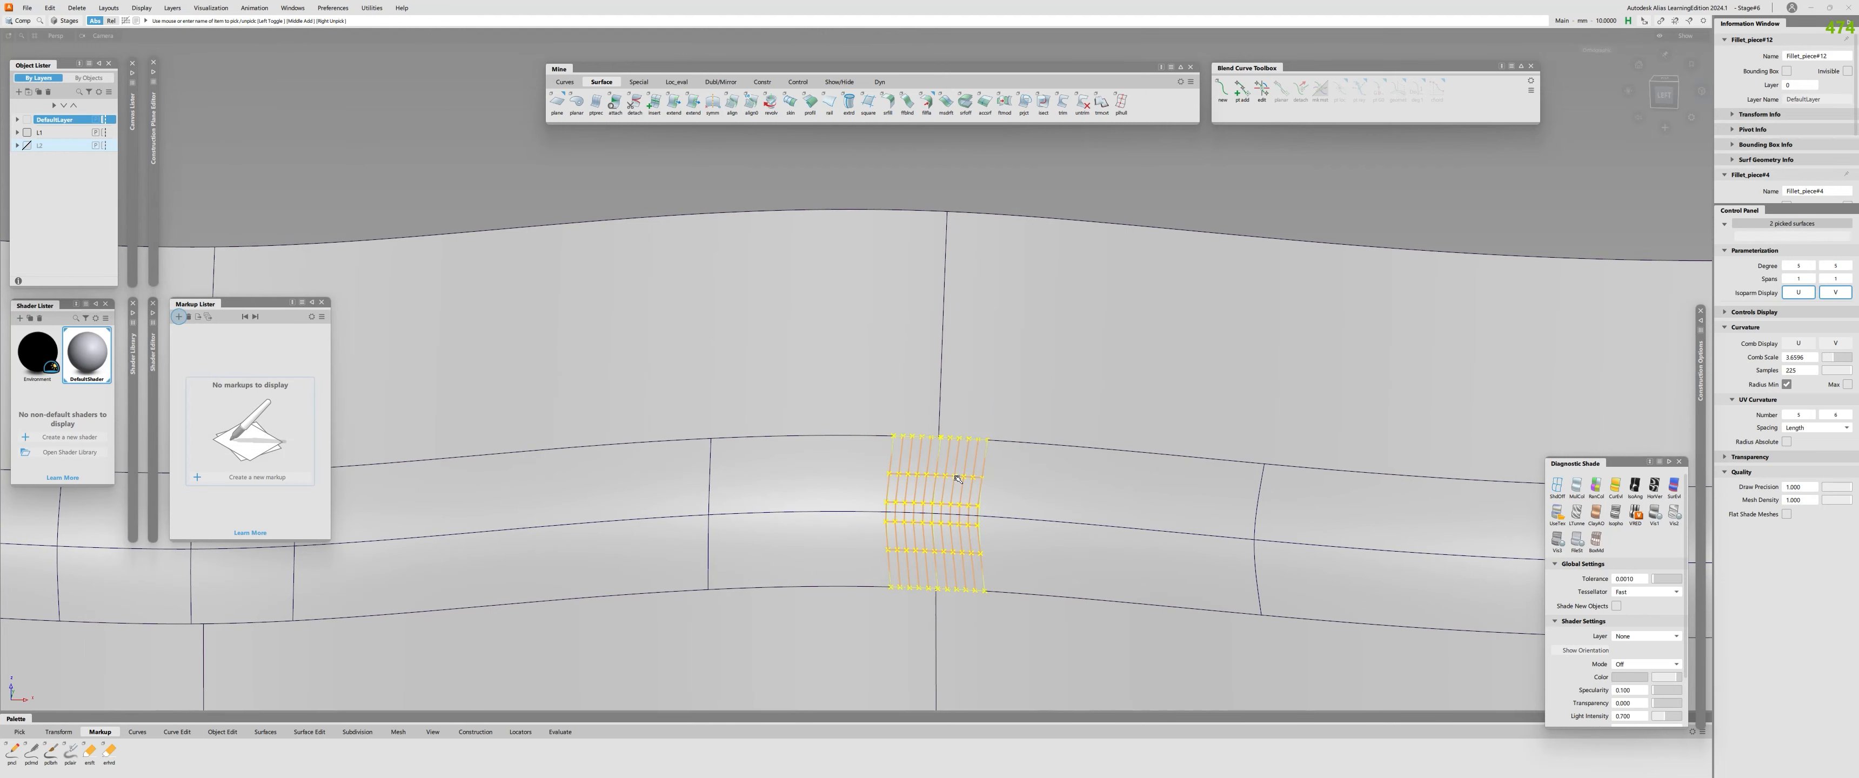
{"action": "right_click_drag", "start_coordinate": [957, 477], "coordinate": [651, 456], "text": "alt+shift"}
{"action": "left_click_drag", "start_coordinate": [651, 456], "coordinate": [626, 393], "text": "alt+shift"}
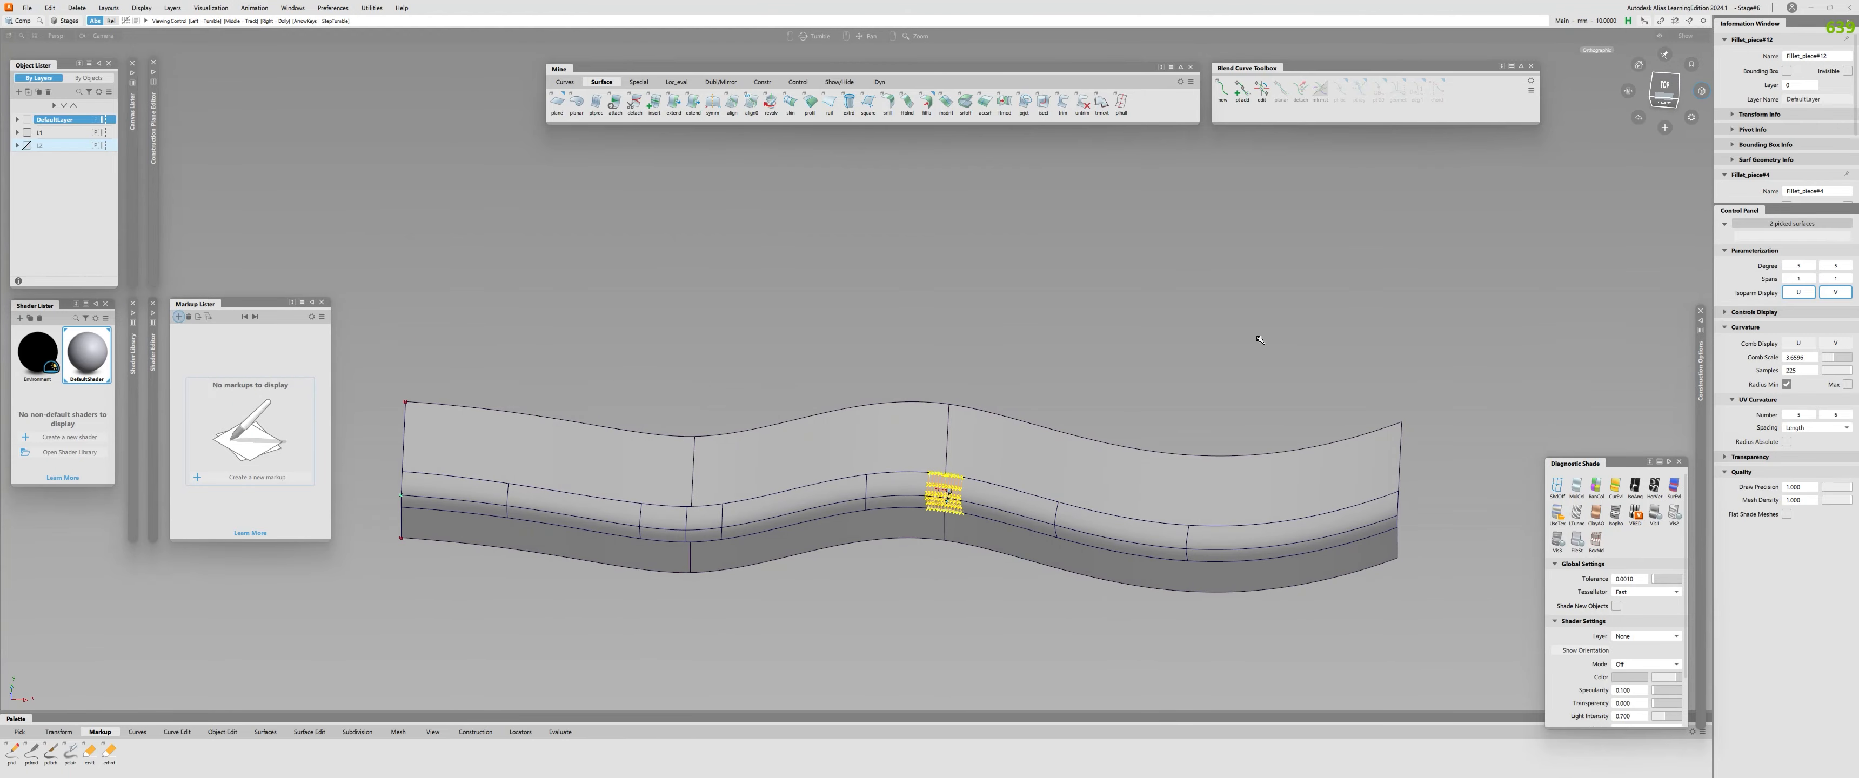
{"action": "left_click_drag", "start_coordinate": [851, 552], "coordinate": [721, 405], "text": "alt+shift"}
{"action": "right_click_drag", "start_coordinate": [722, 404], "coordinate": [901, 465], "text": "alt+shift"}
{"action": "left_click_drag", "start_coordinate": [900, 464], "coordinate": [906, 460], "text": "alt+shift"}
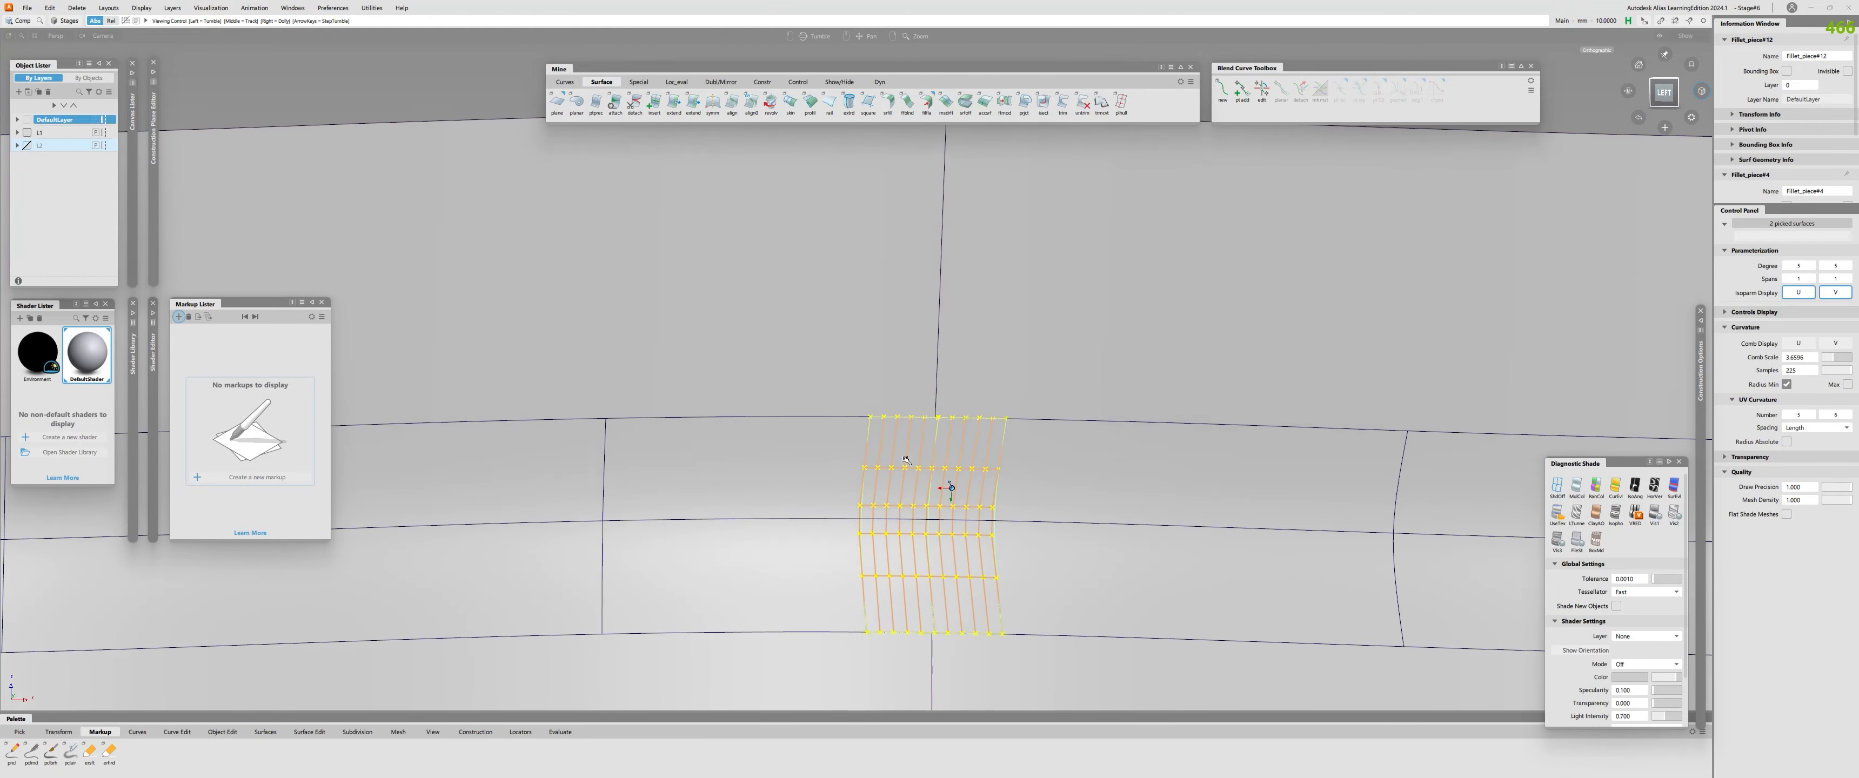
{"action": "key", "text": "Delete"}
Toggle the original unsplit fillet piece at the seam back to a normal surface and deselect it.
{"action": "right_click_drag", "start_coordinate": [906, 460], "coordinate": [707, 479], "text": "alt+shift"}
{"action": "left_click_drag", "start_coordinate": [707, 479], "coordinate": [842, 603], "text": "alt+shift"}
{"action": "left_click", "coordinate": [905, 482]}
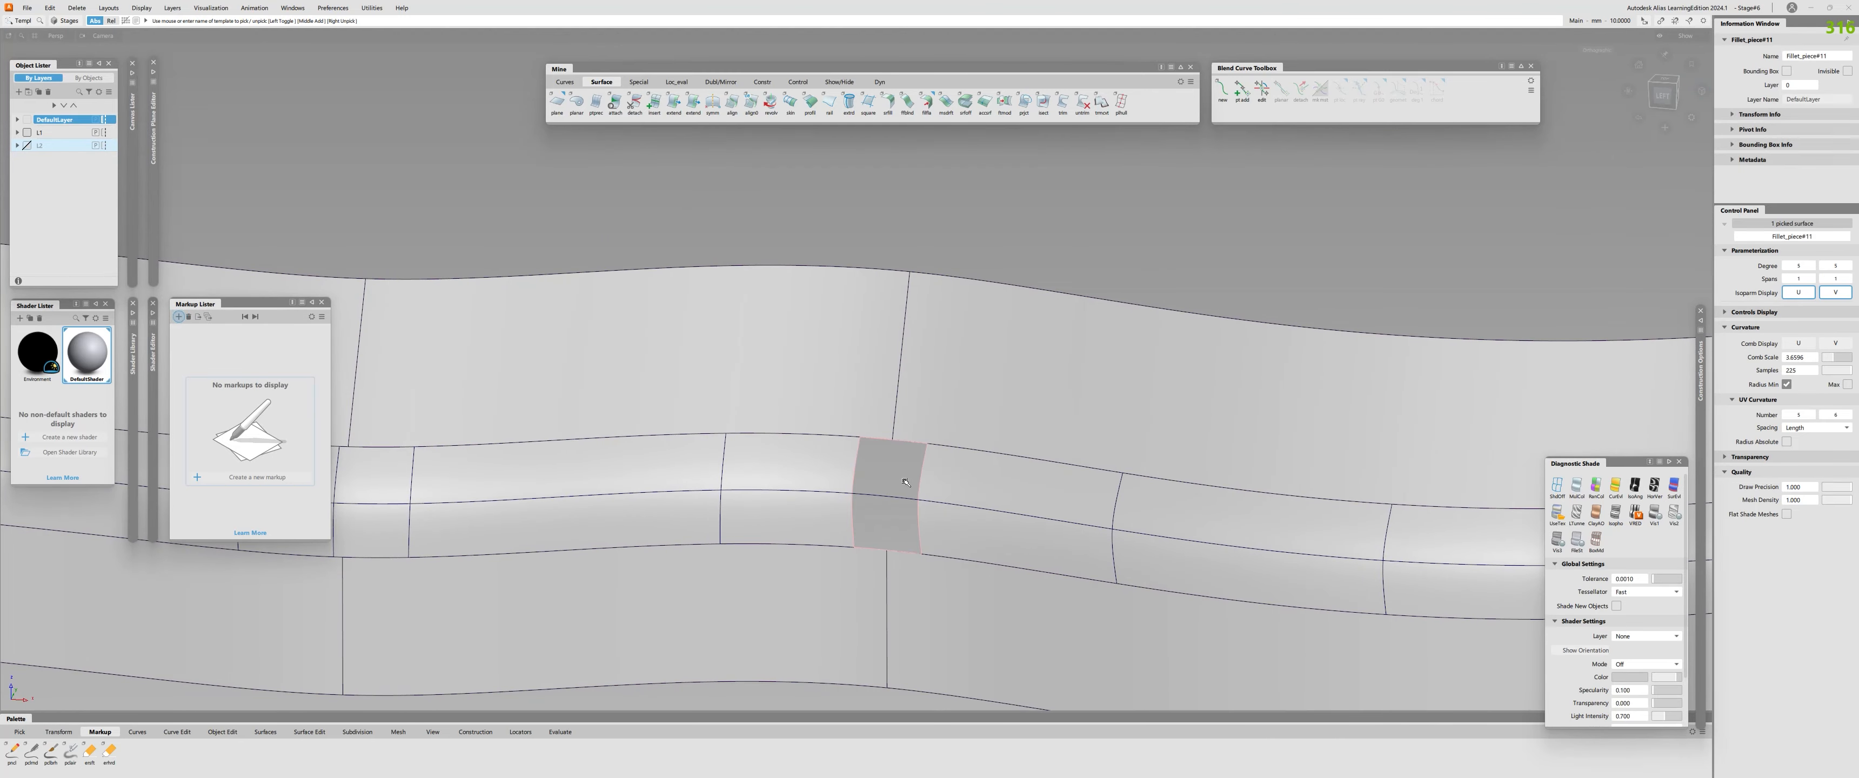
{"action": "right_click_drag", "start_coordinate": [906, 481], "coordinate": [906, 540]}
{"action": "right_click_drag", "start_coordinate": [822, 490], "coordinate": [967, 467], "text": "alt+shift"}
{"action": "left_click", "coordinate": [909, 485]}
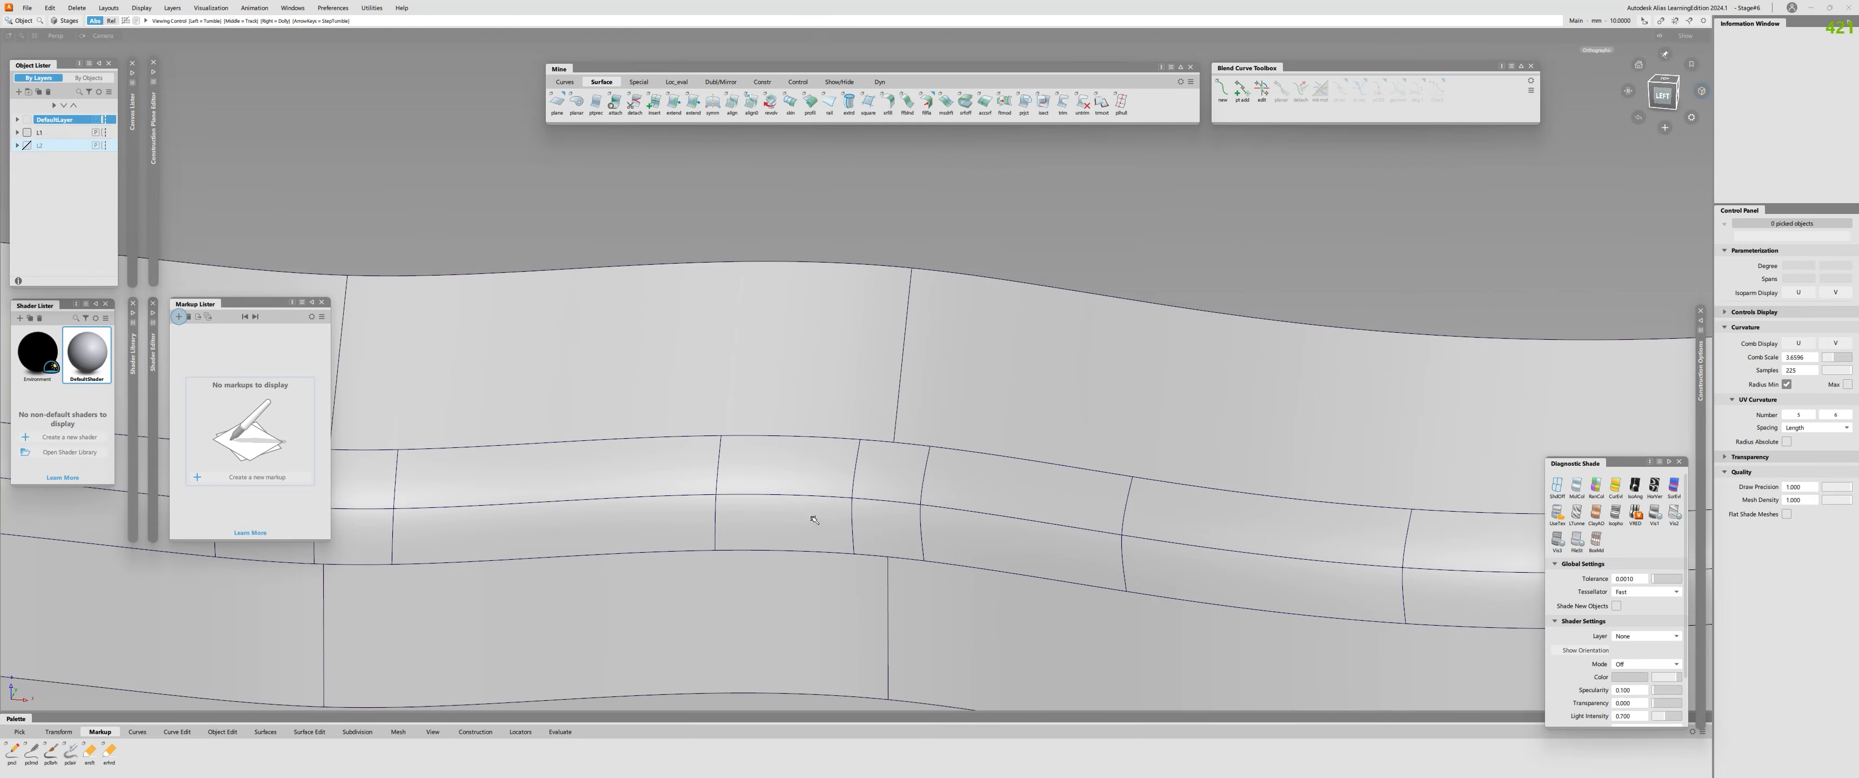
Check the continuity of the restored fillet piece with its neighbours on both sides and clear the checks.
{"action": "left_click_drag", "start_coordinate": [813, 520], "coordinate": [979, 465], "text": "alt+shift"}
{"action": "right_click_drag", "start_coordinate": [979, 465], "coordinate": [871, 456], "text": "alt+shift"}
{"action": "middle_click_drag", "start_coordinate": [871, 456], "coordinate": [858, 485], "text": "alt+shift"}
{"action": "left_click", "coordinate": [908, 445]}
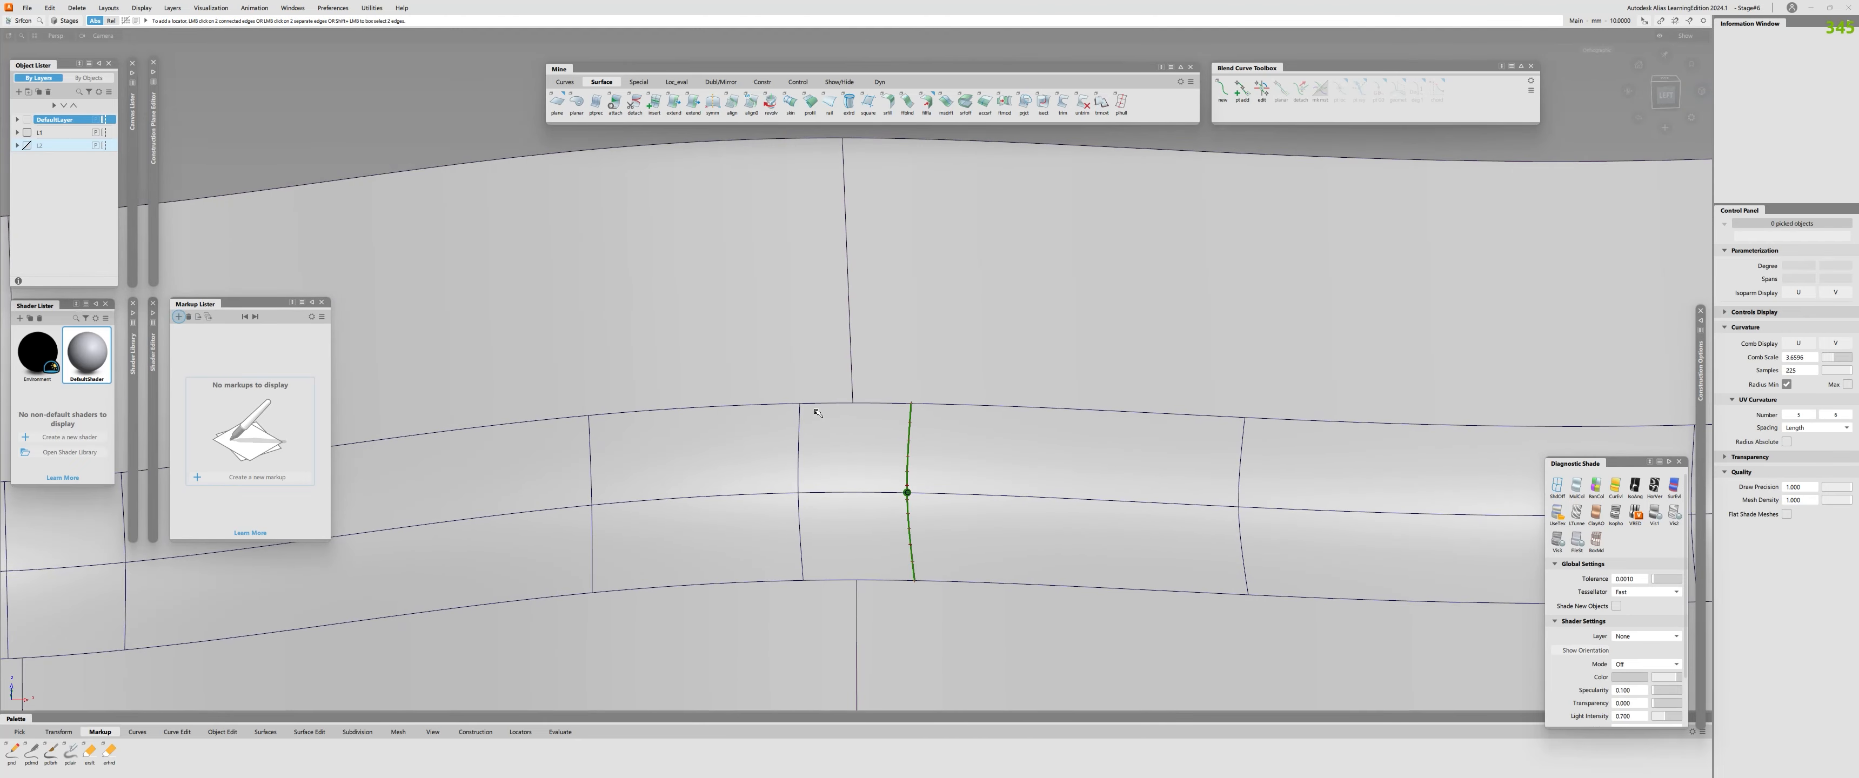
{"action": "left_click", "coordinate": [798, 438]}
{"action": "right_click_drag", "start_coordinate": [882, 449], "coordinate": [846, 457], "text": "alt+shift"}
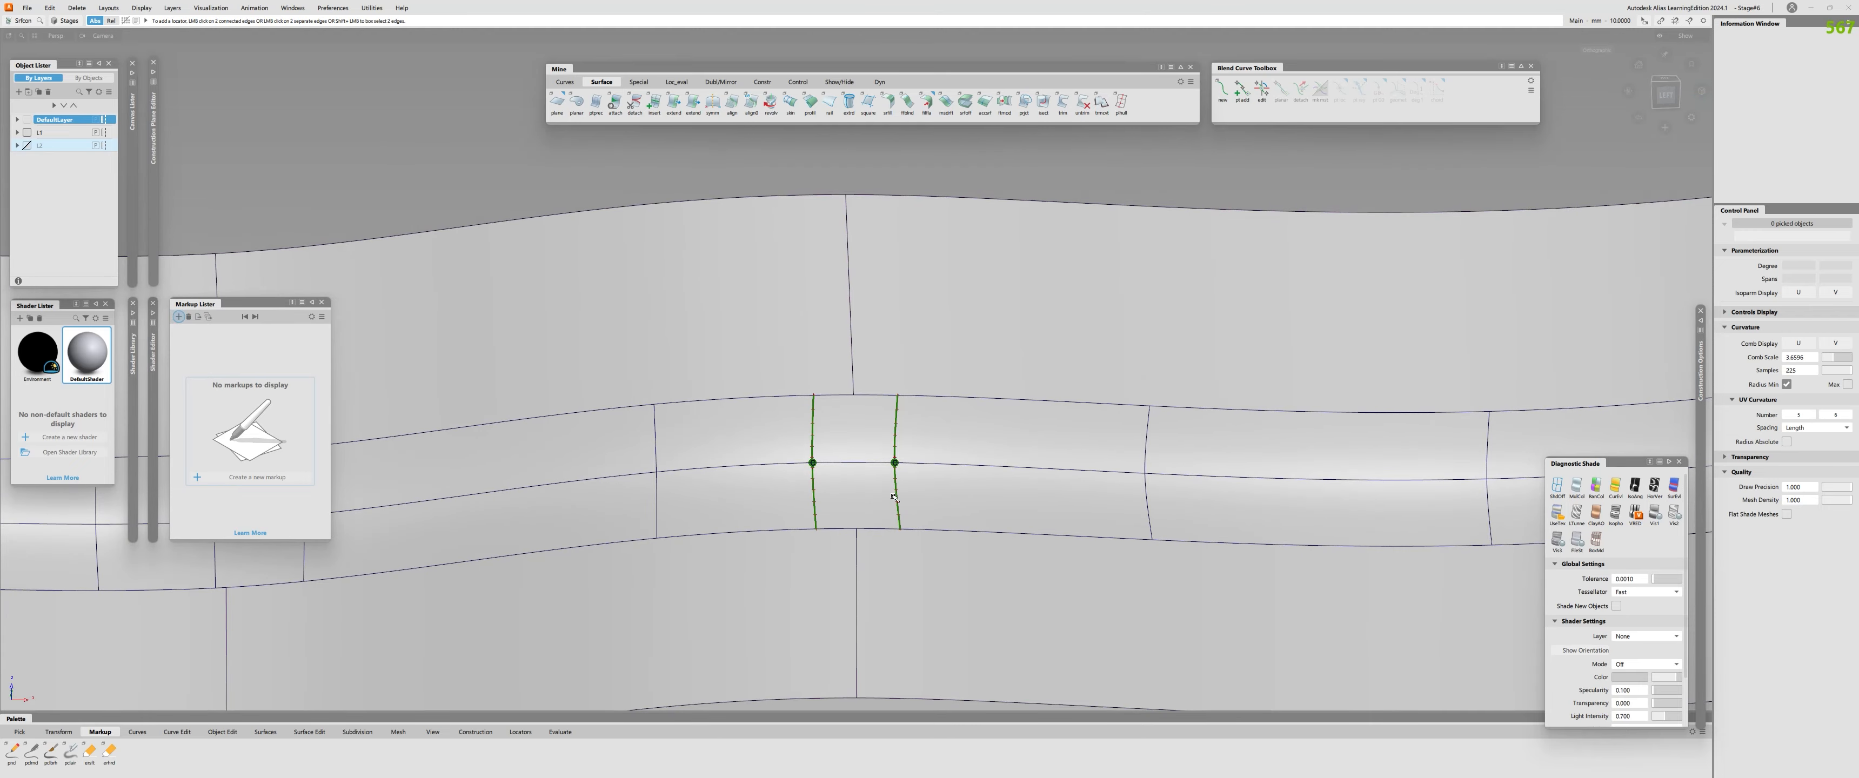
{"action": "left_click_drag", "start_coordinate": [895, 446], "coordinate": [1003, 534], "text": "alt+shift"}
{"action": "middle_click_drag", "start_coordinate": [751, 327], "coordinate": [875, 510], "text": "alt+shift"}
{"action": "left_click_drag", "start_coordinate": [875, 510], "coordinate": [888, 454], "text": "alt+shift"}
{"action": "key", "text": "Delete"}
Draw a straight edit-point curve across the fillet, from the upper profile seam's end to the lower profile seam's end.
{"action": "right_click_drag", "start_coordinate": [888, 454], "coordinate": [872, 464], "text": "alt+shift"}
{"action": "key", "text": "ctrl+e"}
{"action": "left_click", "coordinate": [867, 439]}
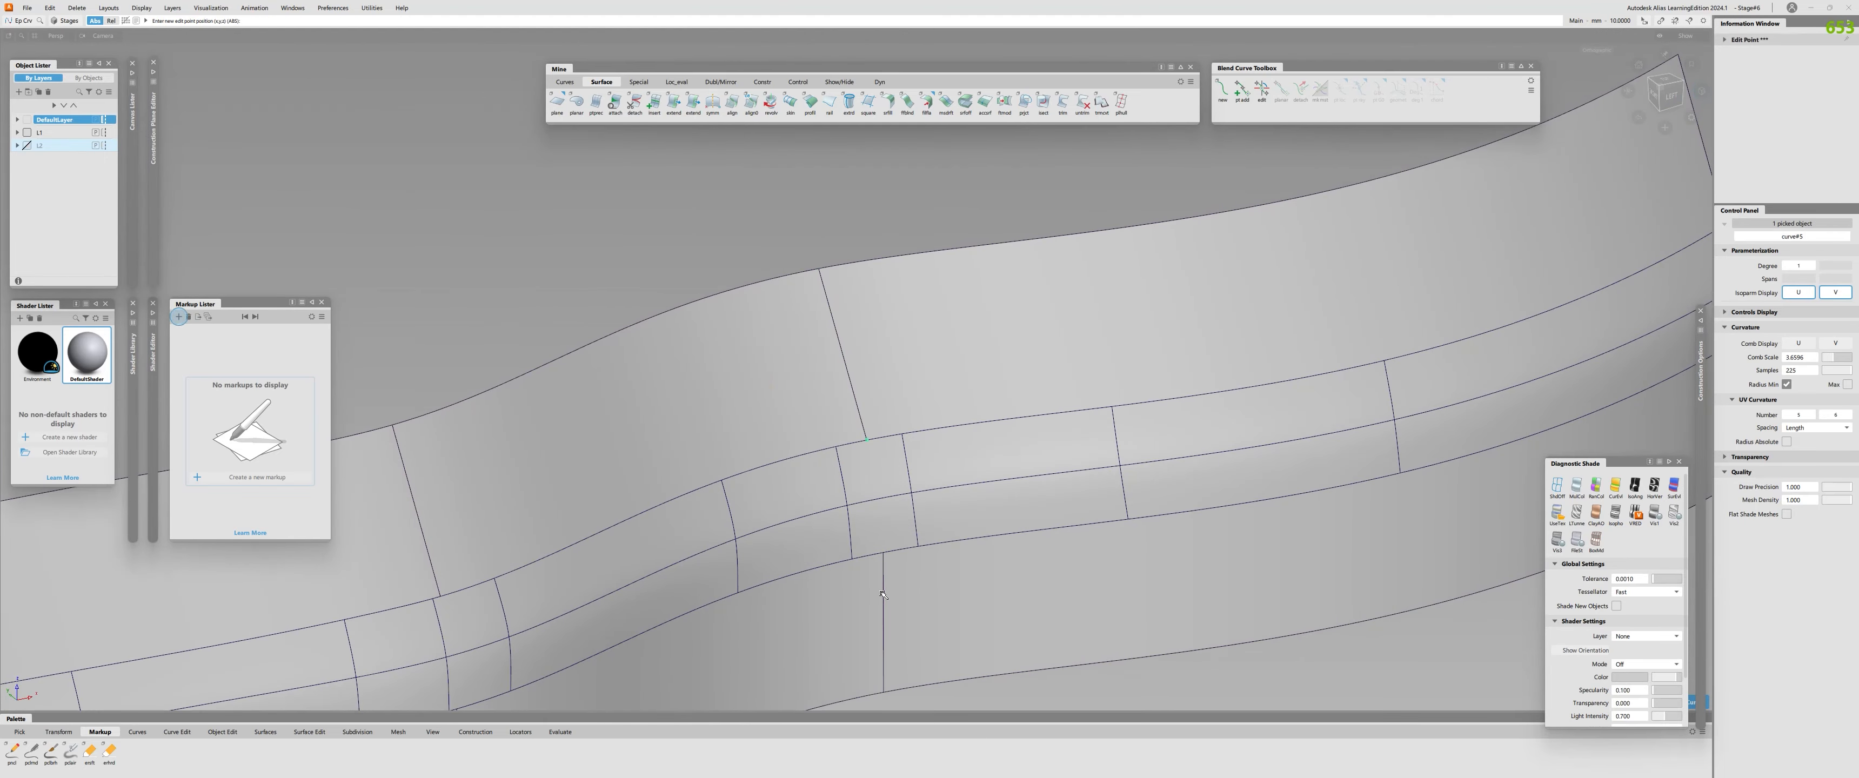
{"action": "left_click_drag", "start_coordinate": [882, 587], "coordinate": [883, 551]}
{"action": "left_click_drag", "start_coordinate": [878, 464], "coordinate": [1360, 469], "text": "alt+shift"}
Hide everything except the new straight curve and deselect it.
{"action": "key", "text": "ctrl+q"}
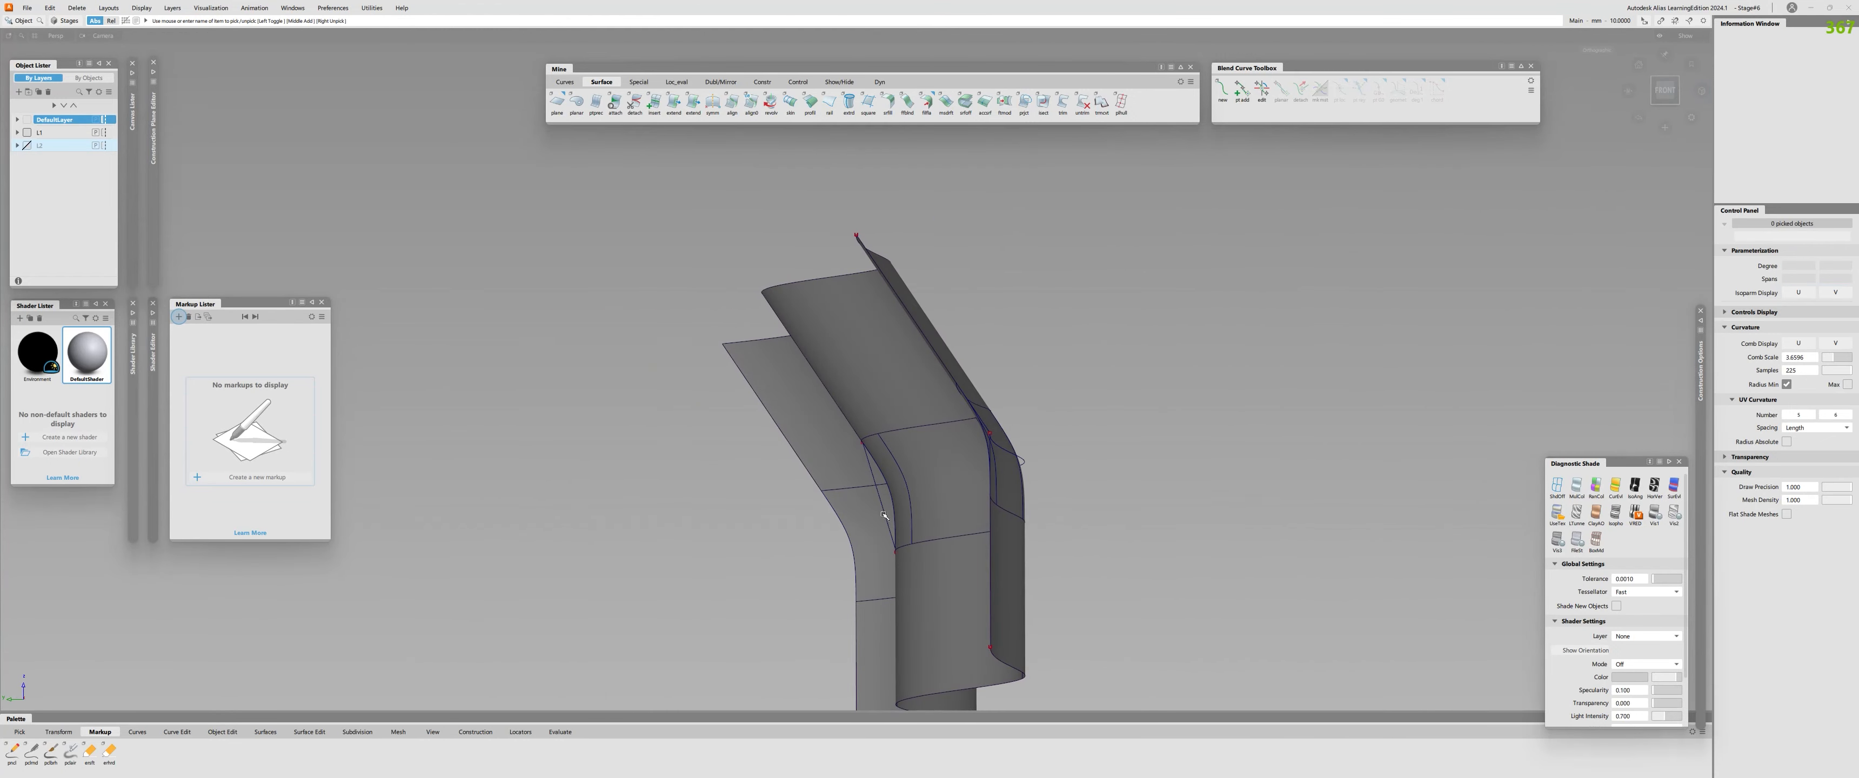
{"action": "left_click", "coordinate": [884, 514]}
{"action": "key", "text": "alt+h"}
{"action": "left_click", "coordinate": [884, 514]}
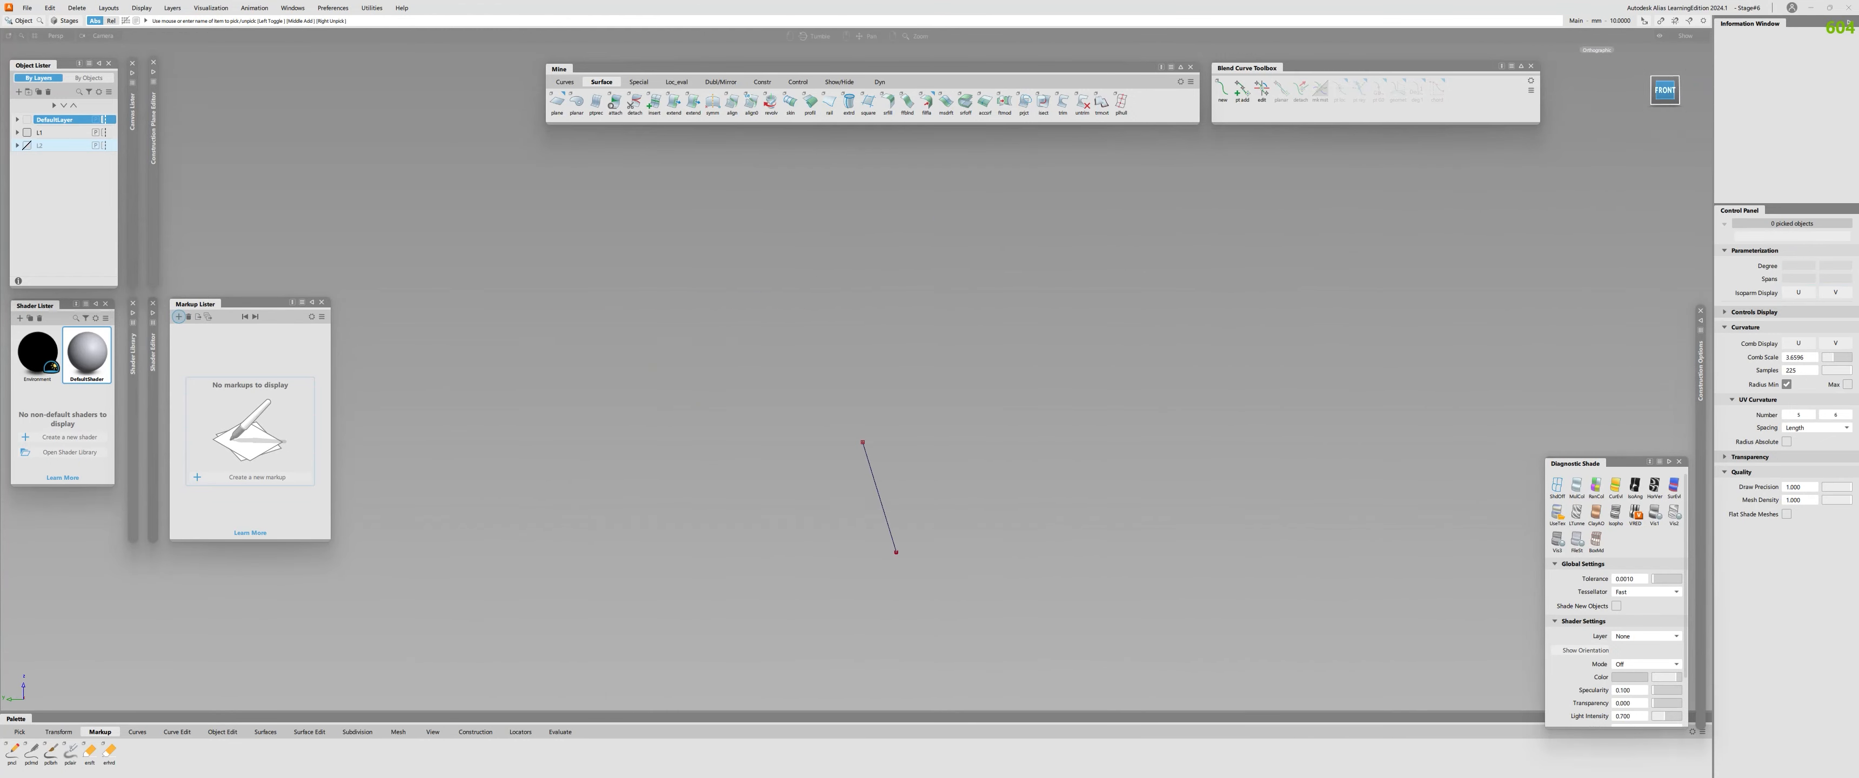
Draw a line perpendicular to the straight curve, starting at its upper endpoint, and deselect it.
{"action": "left_click", "coordinate": [1665, 91]}
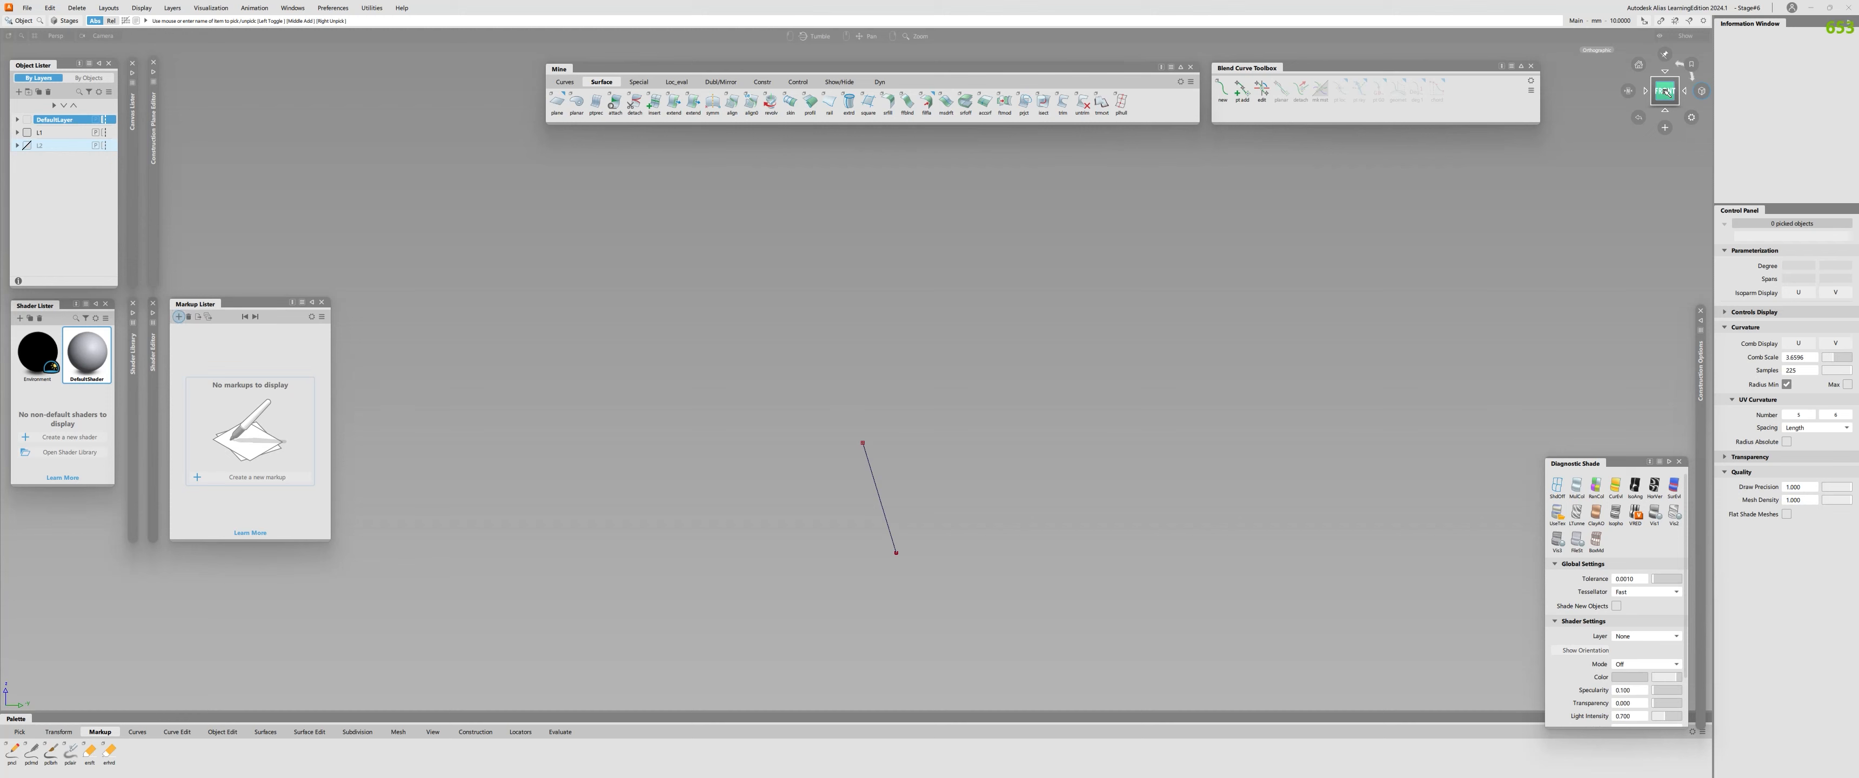
{"action": "key", "text": "alt+l"}
{"action": "left_click", "coordinate": [866, 439]}
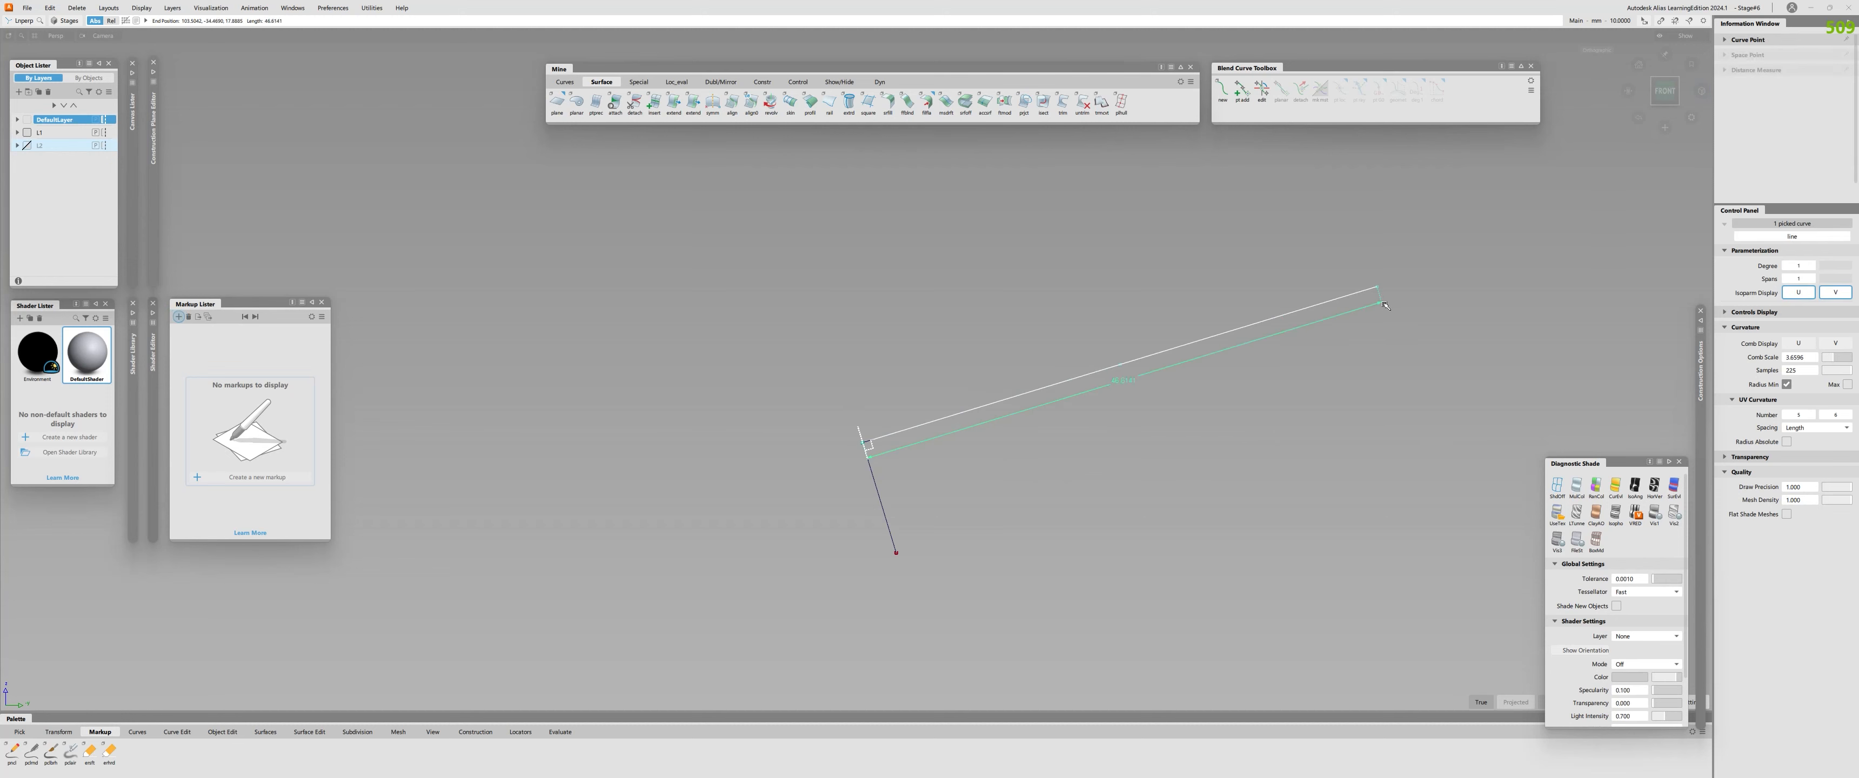
{"action": "left_click", "coordinate": [1166, 346]}
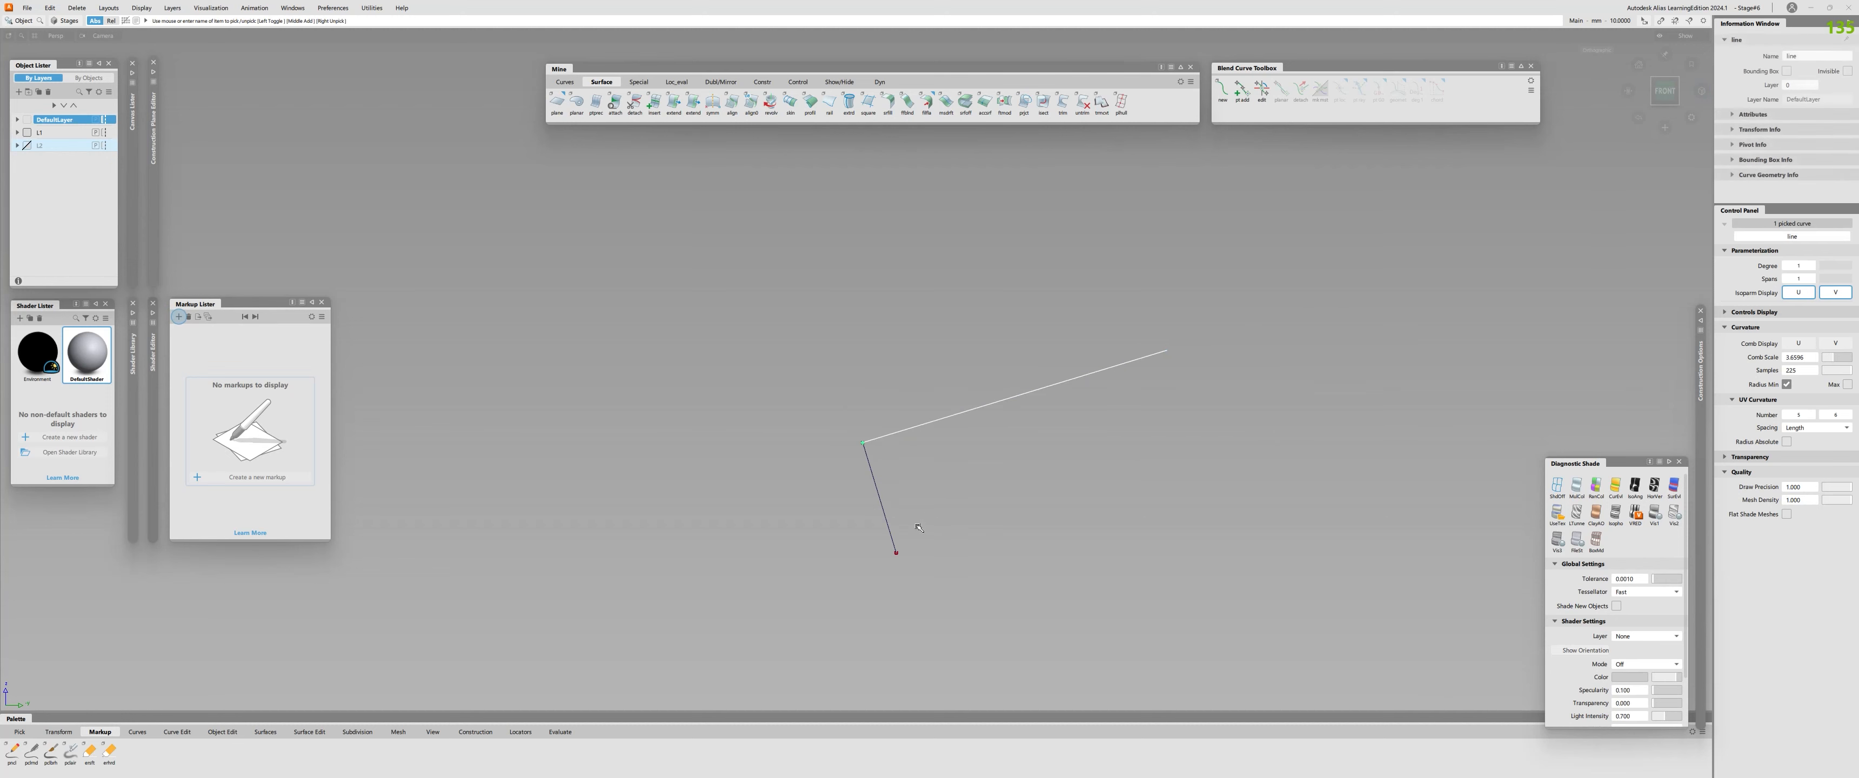
{"action": "left_click", "coordinate": [1069, 504]}
Shorten the perpendicular line with the Extend tool.
{"action": "left_click_drag", "start_coordinate": [1069, 505], "coordinate": [788, 477], "text": "alt+shift"}
{"action": "left_click", "coordinate": [673, 103]}
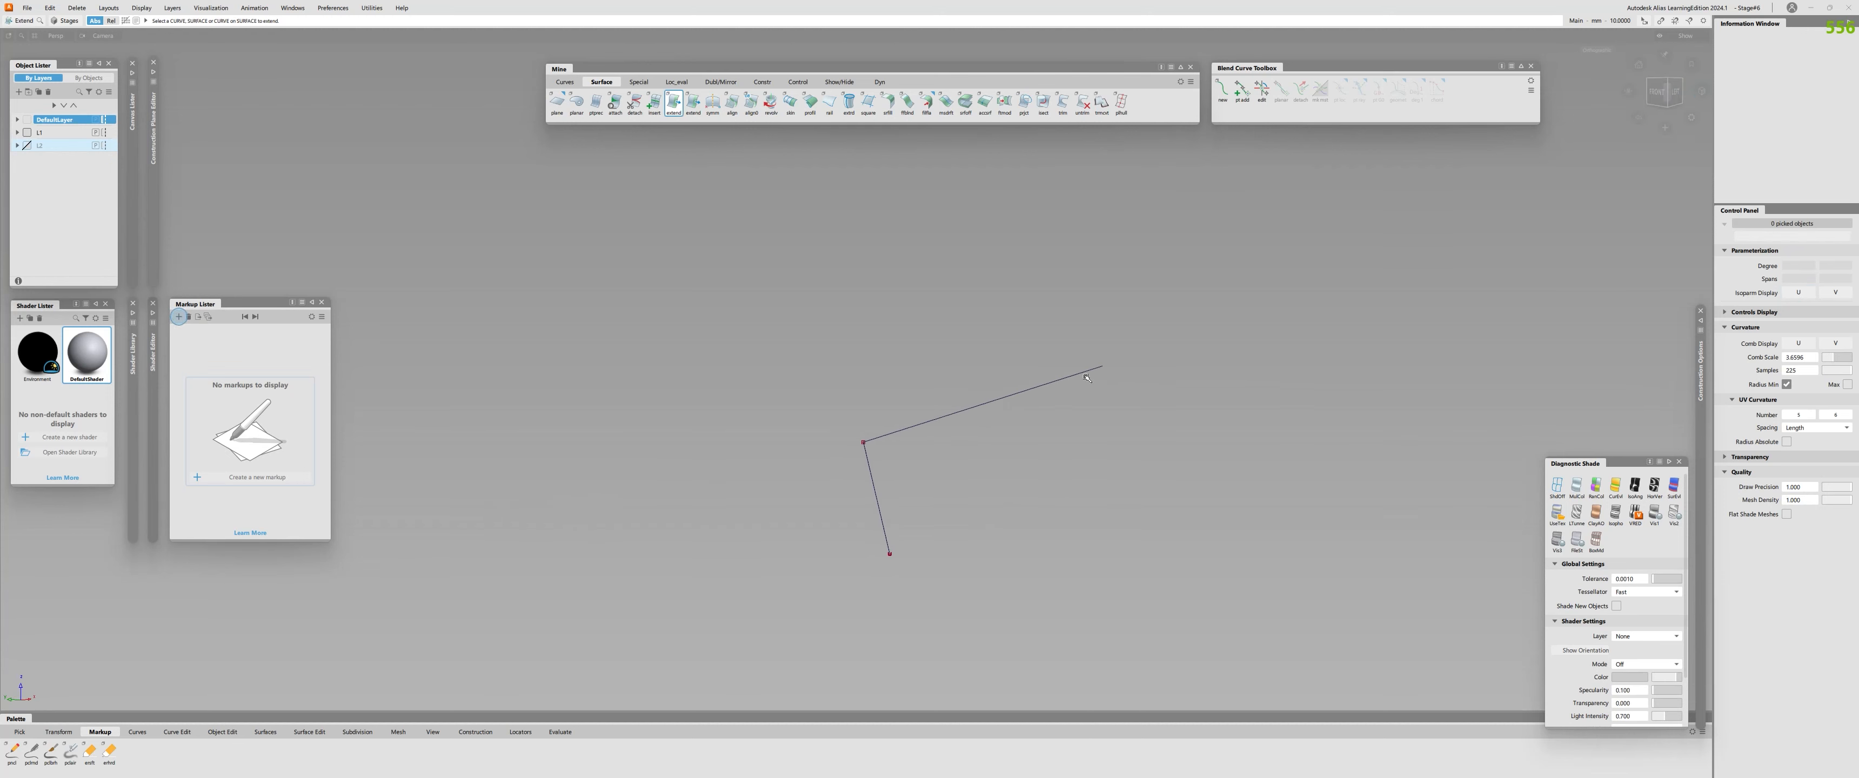
{"action": "left_click", "coordinate": [908, 422]}
{"action": "left_click_drag", "start_coordinate": [908, 422], "coordinate": [832, 437]}
Create a Rail surface from the two perpendicular lines.
{"action": "left_click_drag", "start_coordinate": [819, 505], "coordinate": [929, 508], "text": "alt+shift"}
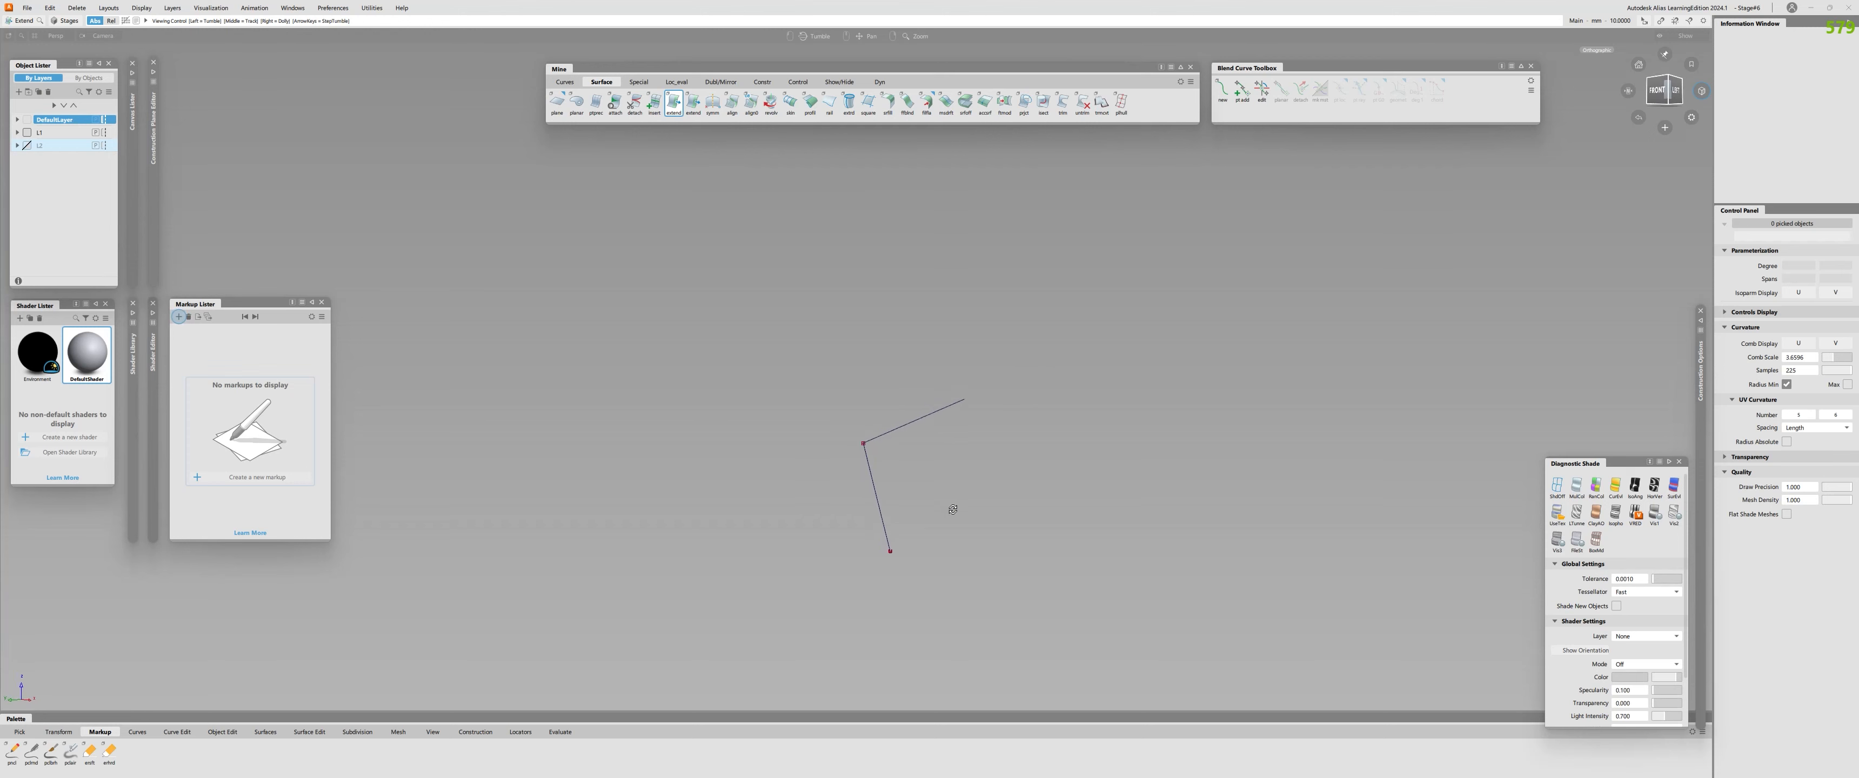
{"action": "key", "text": "r"}
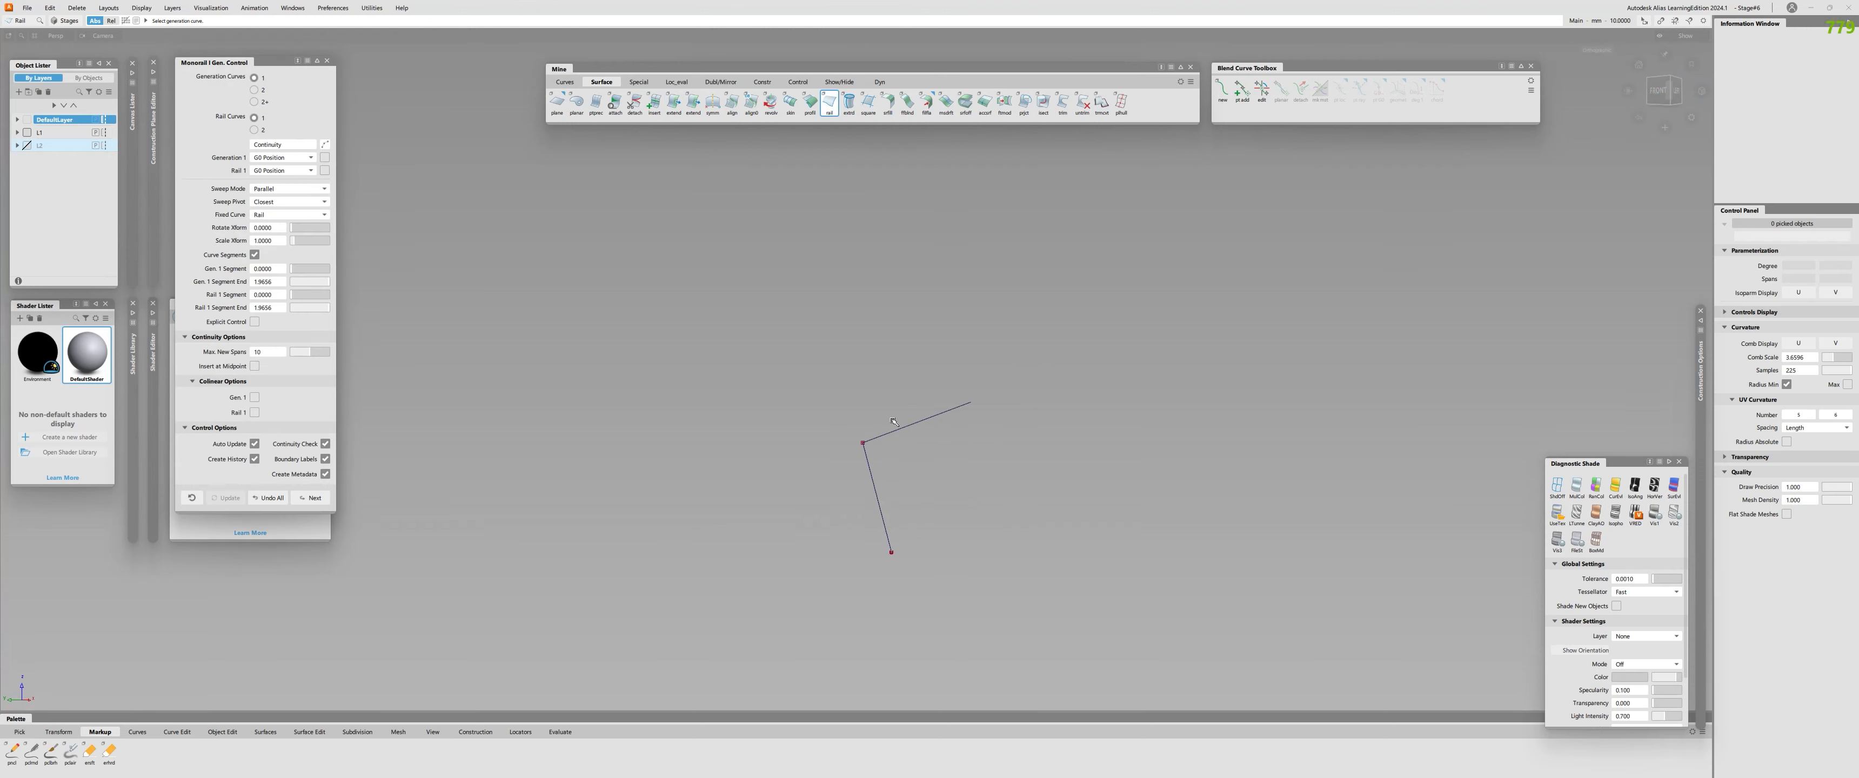
{"action": "left_click", "coordinate": [919, 441]}
{"action": "left_click", "coordinate": [877, 499]}
Remove the rail surface's construction history and adjust its edges with the Extend tool so it reaches past the ends of the straight curve.
{"action": "key", "text": "e"}
{"action": "left_click", "coordinate": [948, 531]}
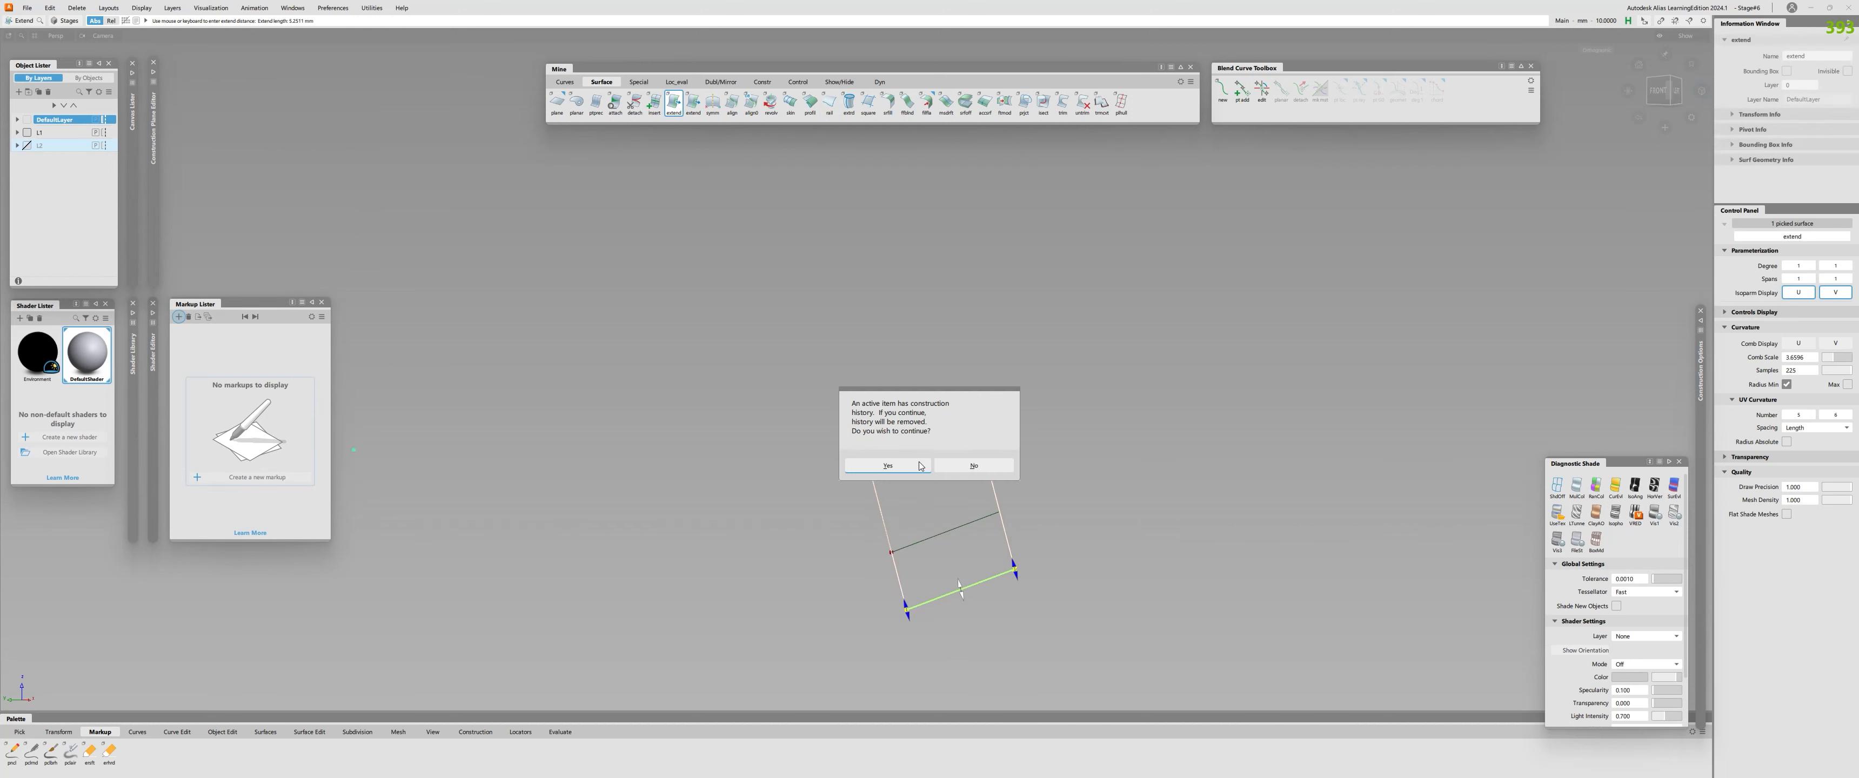
{"action": "left_click", "coordinate": [919, 466]}
{"action": "left_click", "coordinate": [915, 422]}
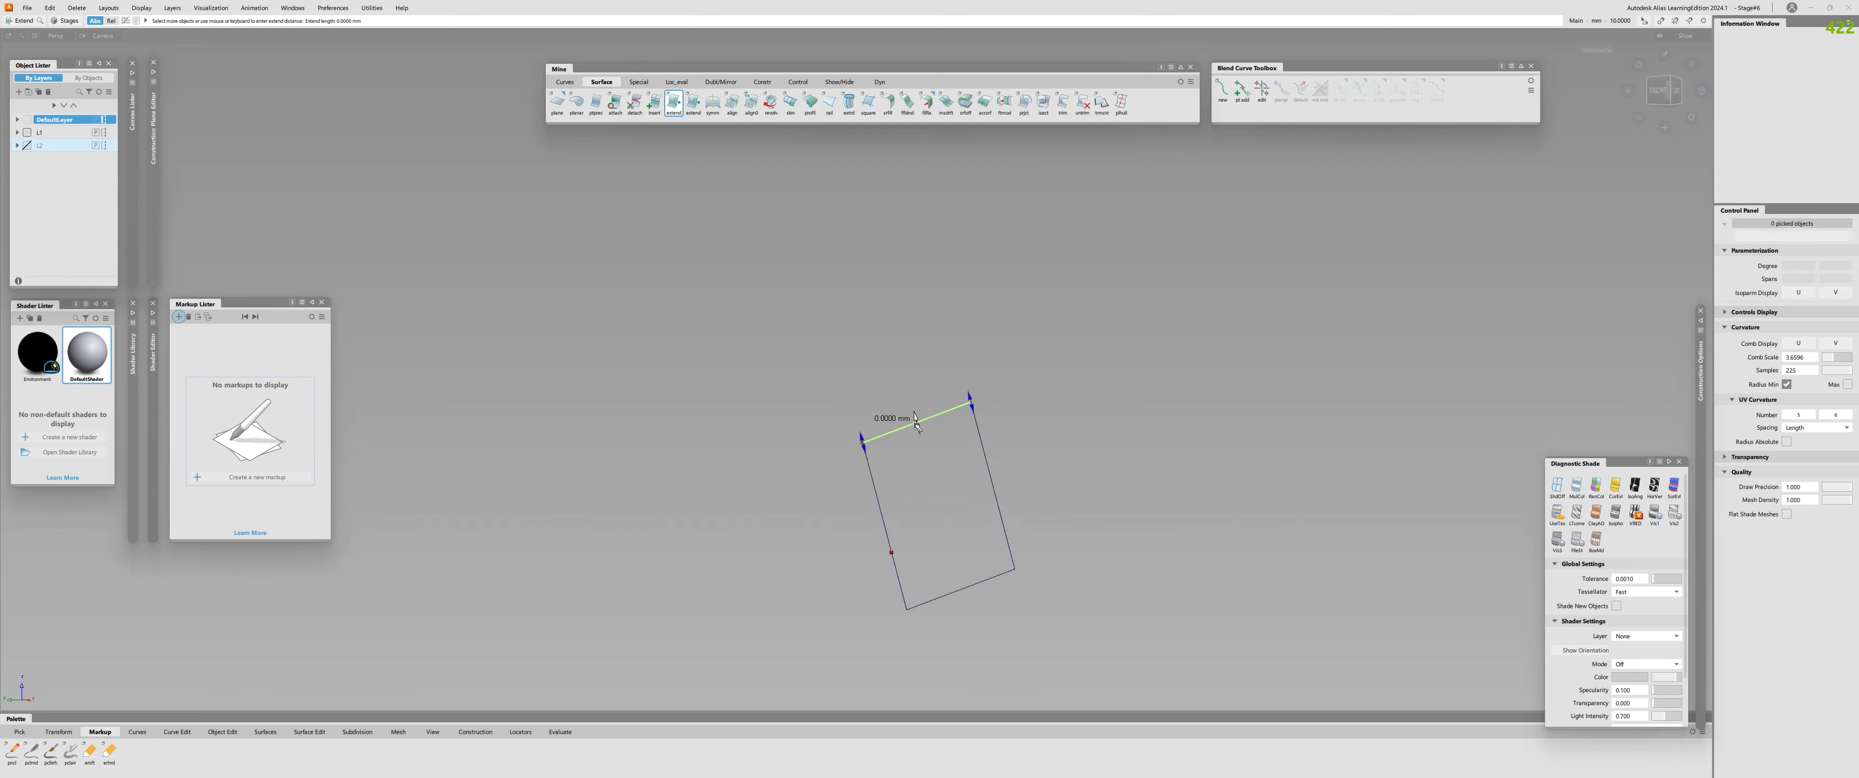
{"action": "left_click_drag", "start_coordinate": [916, 425], "coordinate": [897, 355]}
{"action": "left_click", "coordinate": [815, 365]}
{"action": "left_click_drag", "start_coordinate": [862, 442], "coordinate": [762, 439]}
{"action": "left_click", "coordinate": [1017, 434]}
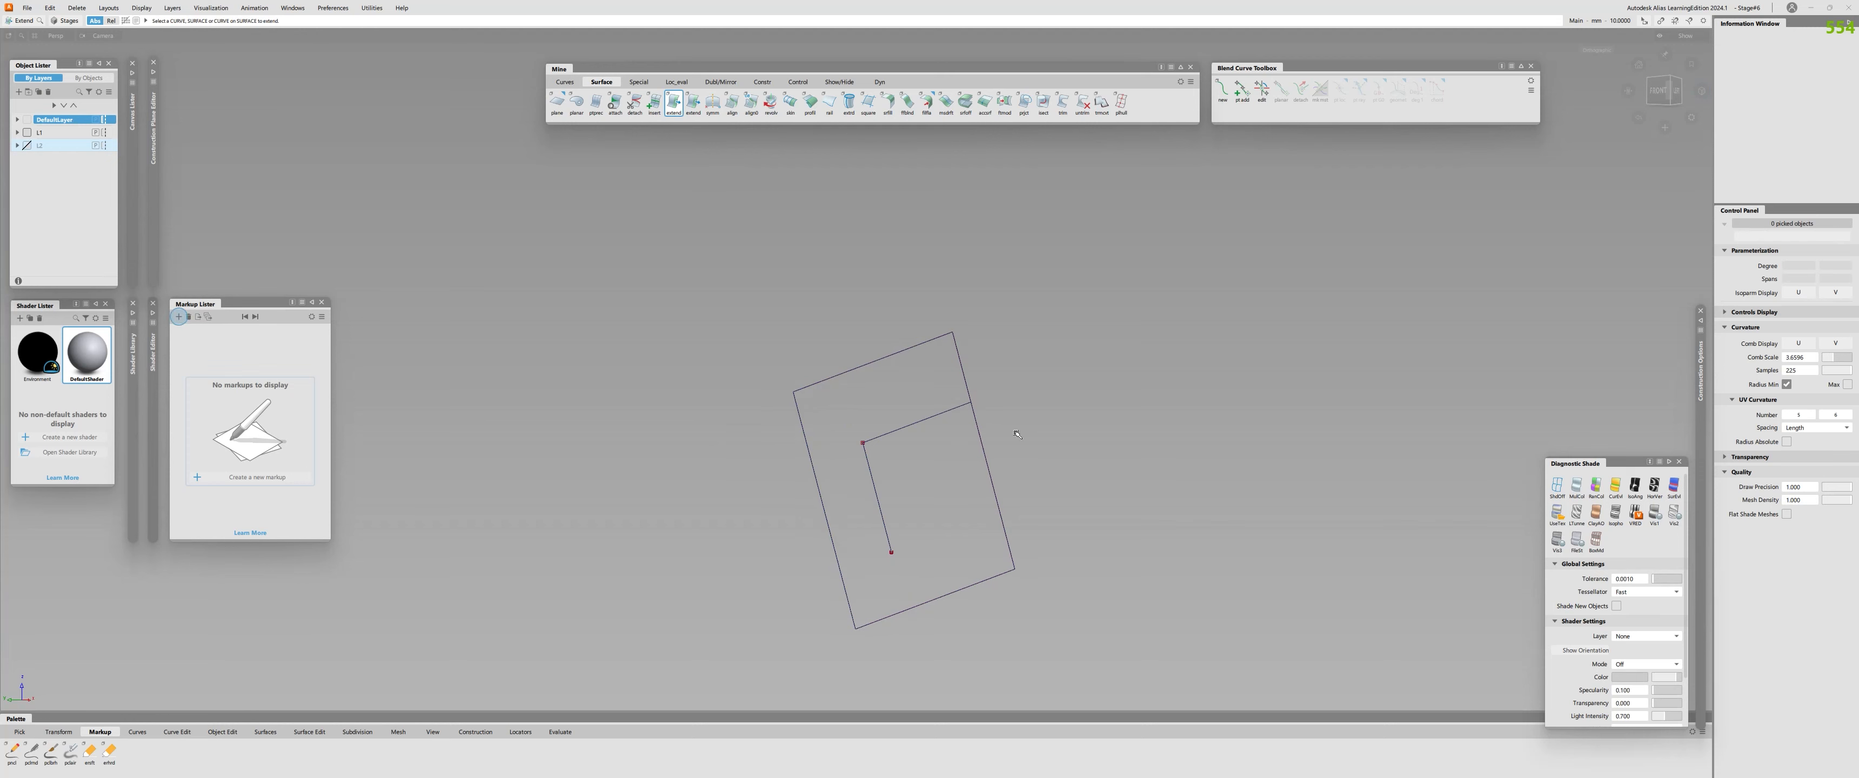
{"action": "left_click", "coordinate": [981, 439]}
{"action": "left_click_drag", "start_coordinate": [983, 441], "coordinate": [853, 453]}
Delete the construction lines and bring back the hidden geometry.
{"action": "key", "text": "q"}
{"action": "left_click_drag", "start_coordinate": [837, 399], "coordinate": [774, 481]}
{"action": "key", "text": "Delete"}
{"action": "key", "text": "alt+v"}
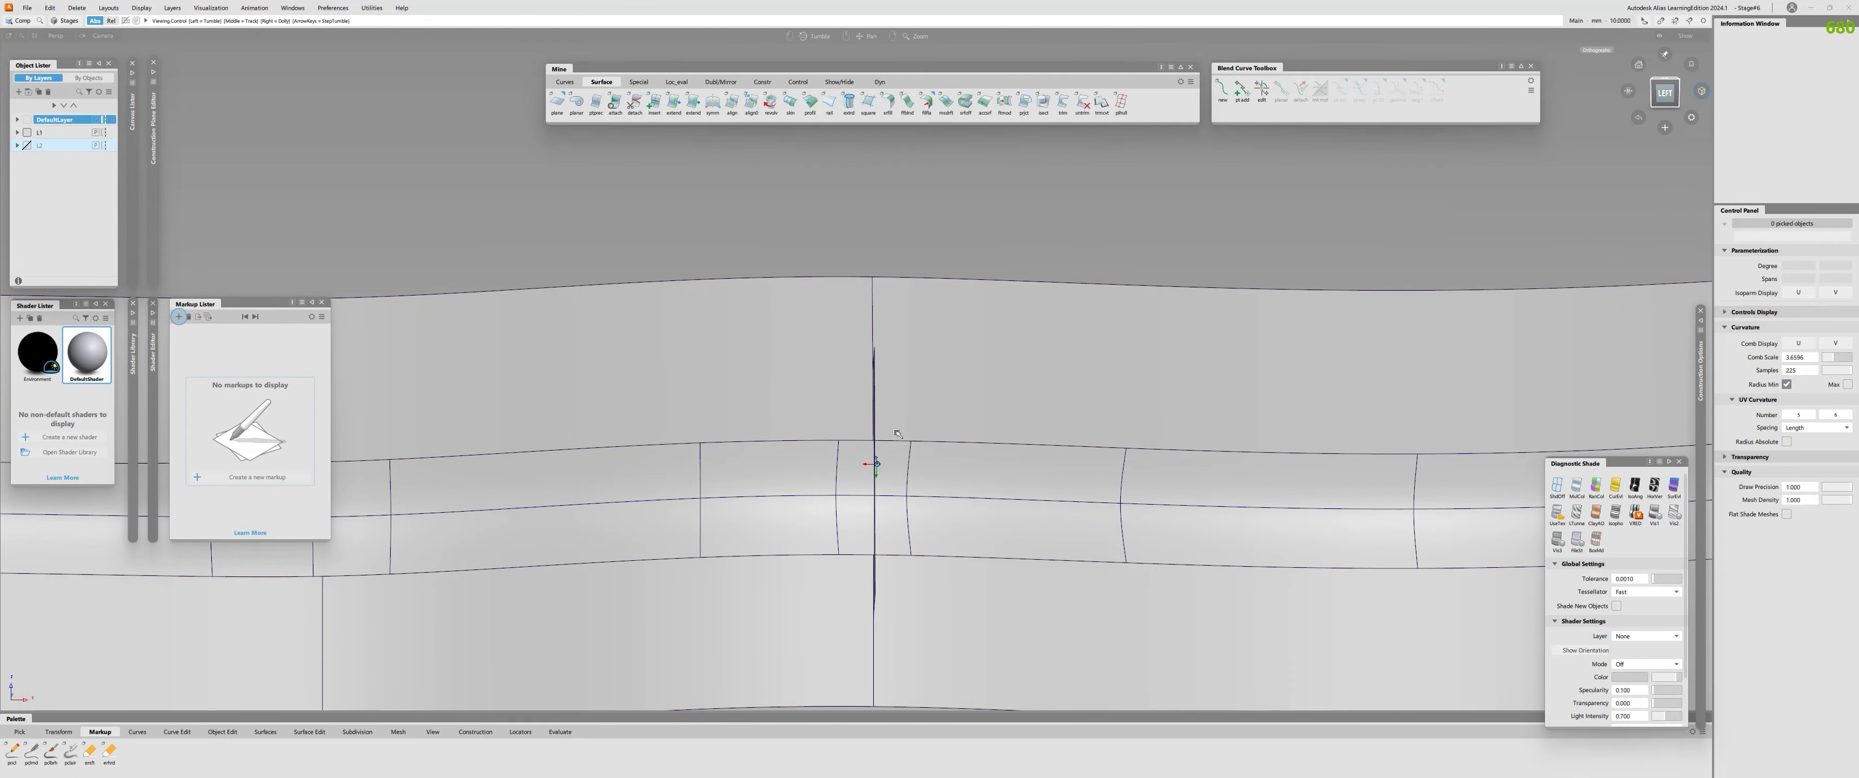
Intersect the planar rail surface with the fillet piece that spans the profile seam.
{"action": "left_click_drag", "start_coordinate": [912, 480], "coordinate": [867, 445], "text": "alt+shift"}
{"action": "left_click", "coordinate": [897, 473]}
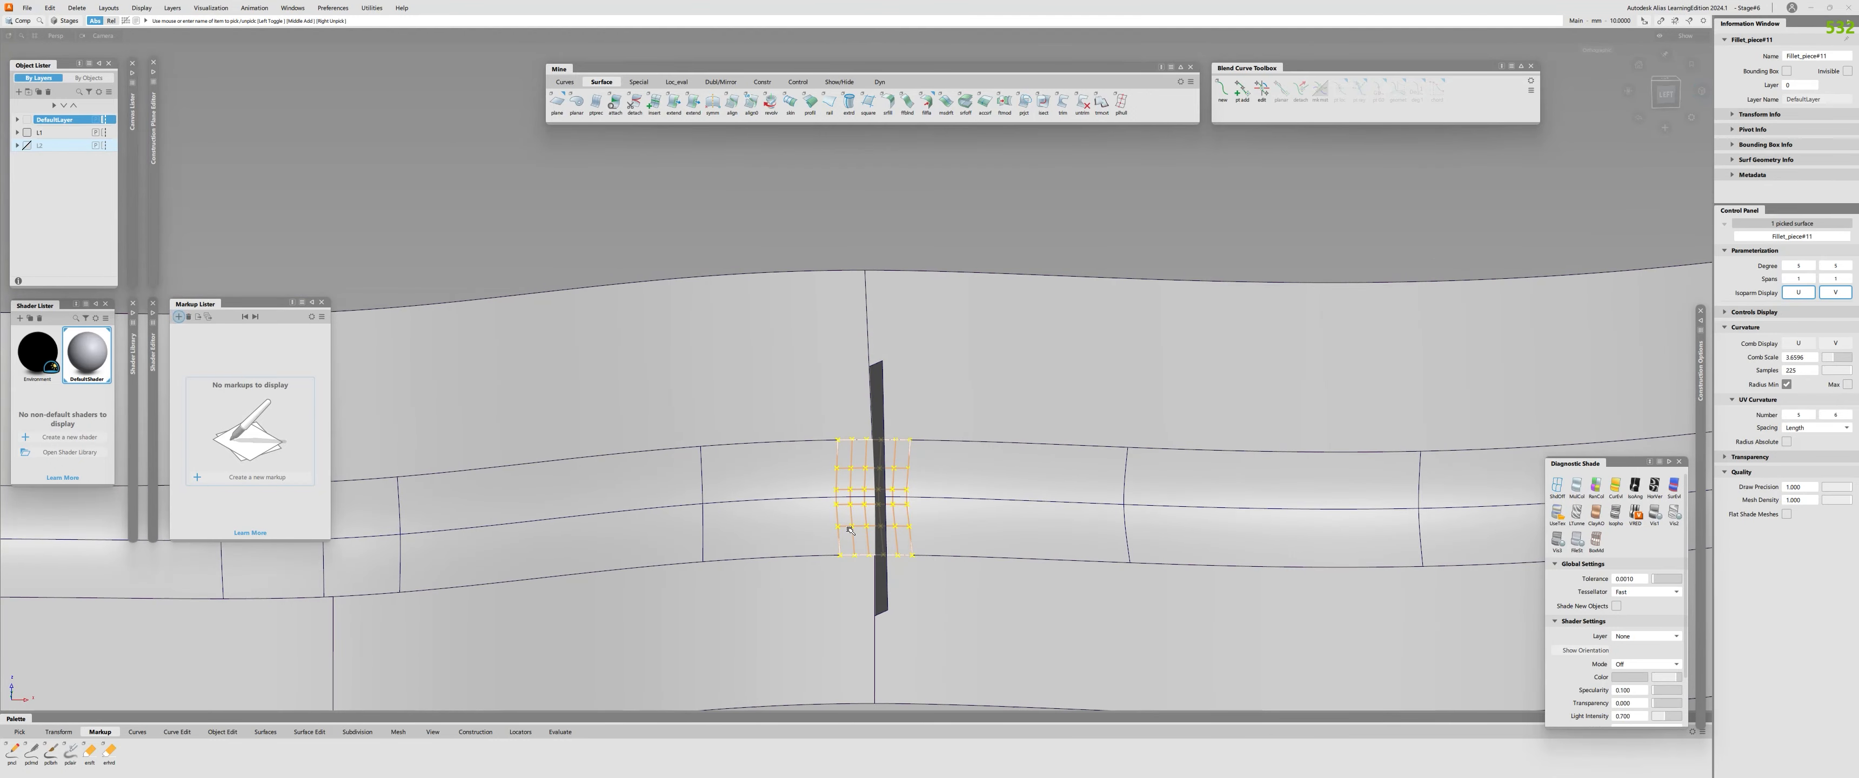
{"action": "right_click_drag", "start_coordinate": [843, 532], "coordinate": [891, 509], "text": "alt+shift"}
{"action": "left_click_drag", "start_coordinate": [891, 509], "coordinate": [894, 297], "text": "alt+shift"}
{"action": "left_click", "coordinate": [841, 505]}
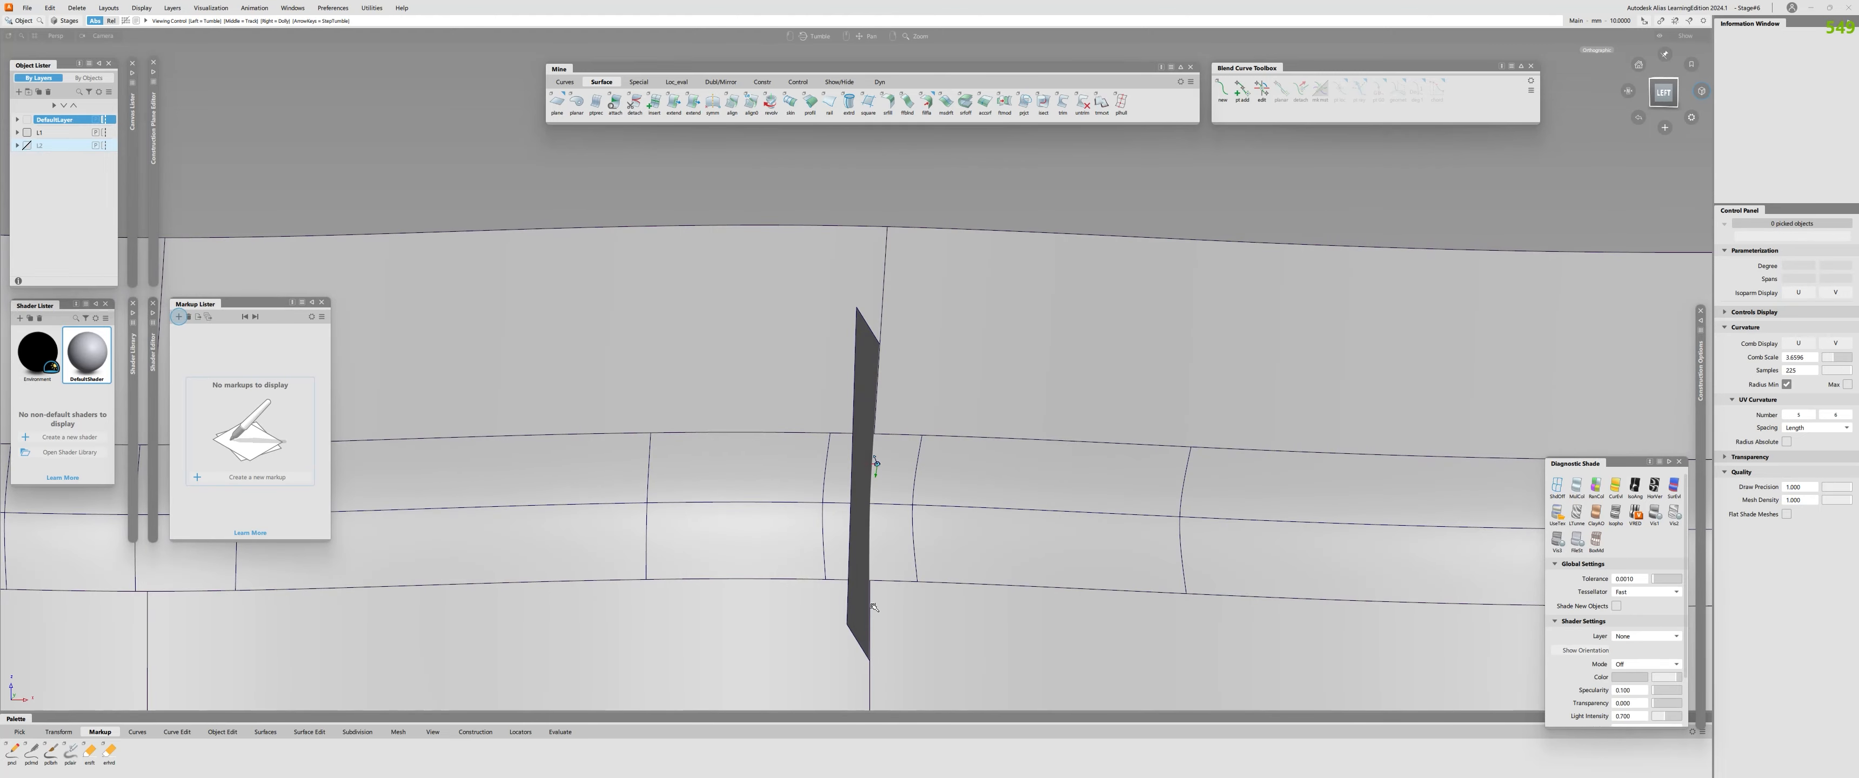
{"action": "left_click_drag", "start_coordinate": [874, 608], "coordinate": [933, 490], "text": "alt+shift"}
{"action": "left_click", "coordinate": [827, 394]}
{"action": "left_click", "coordinate": [855, 480]}
{"action": "key", "text": "i"}
{"action": "left_click", "coordinate": [917, 473]}
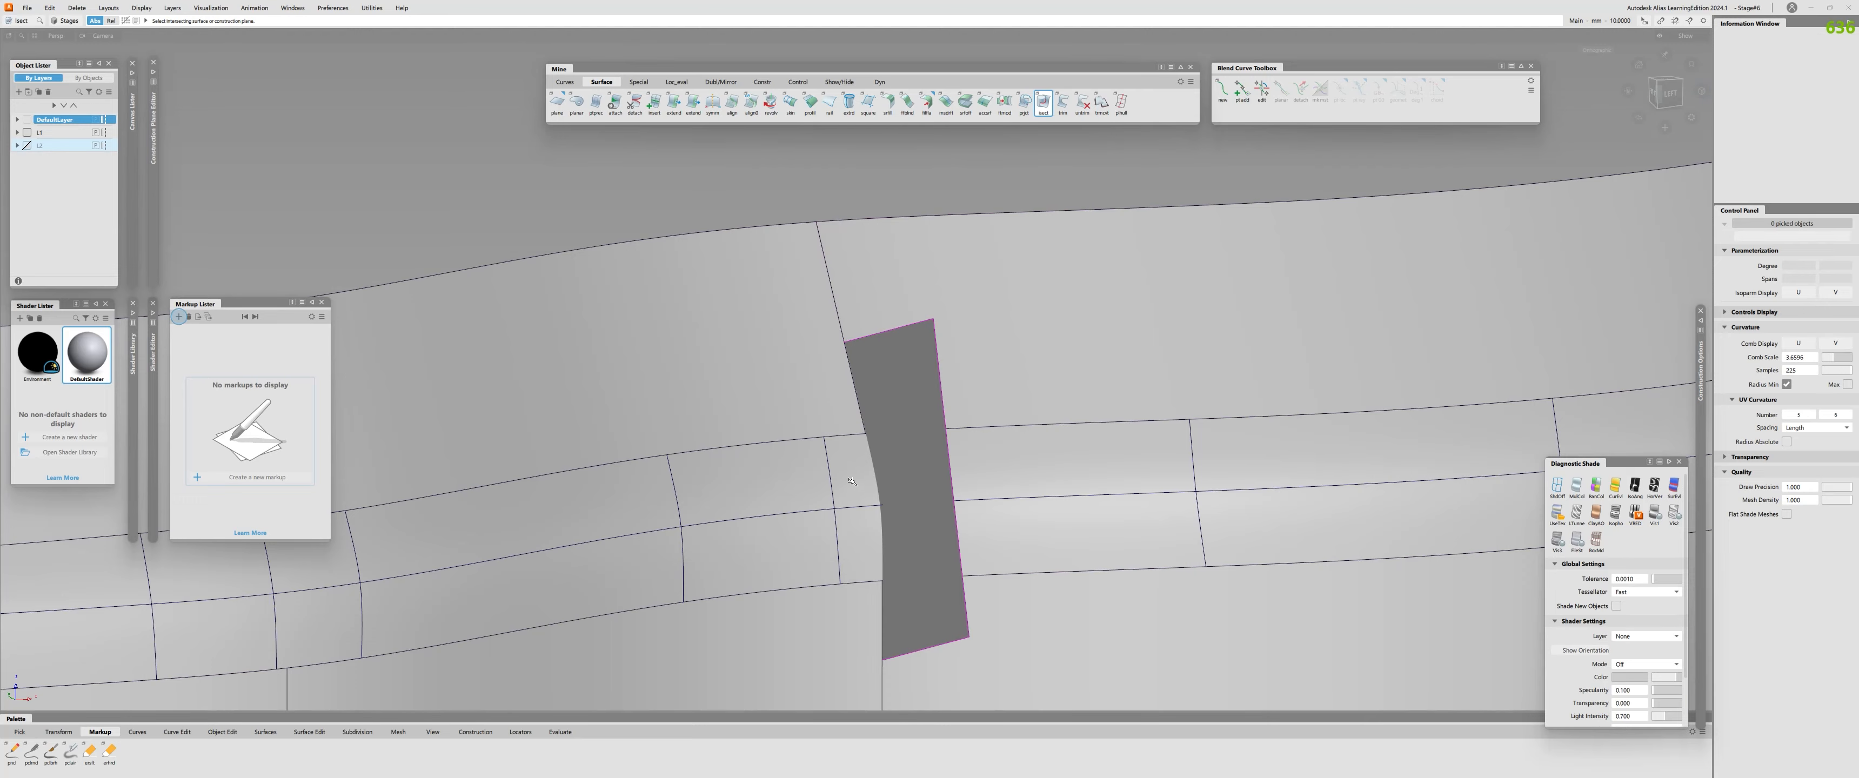
{"action": "left_click", "coordinate": [850, 480]}
Isolate the seam fillet piece to inspect the intersection curve, and undo the isolation.
{"action": "left_click_drag", "start_coordinate": [804, 521], "coordinate": [806, 481], "text": "alt+shift"}
{"action": "key", "text": "o"}
{"action": "left_click", "coordinate": [859, 495]}
{"action": "key", "text": "alt+h"}
{"action": "left_click", "coordinate": [859, 495]}
{"action": "left_click_drag", "start_coordinate": [941, 558], "coordinate": [871, 560], "text": "alt+shift"}
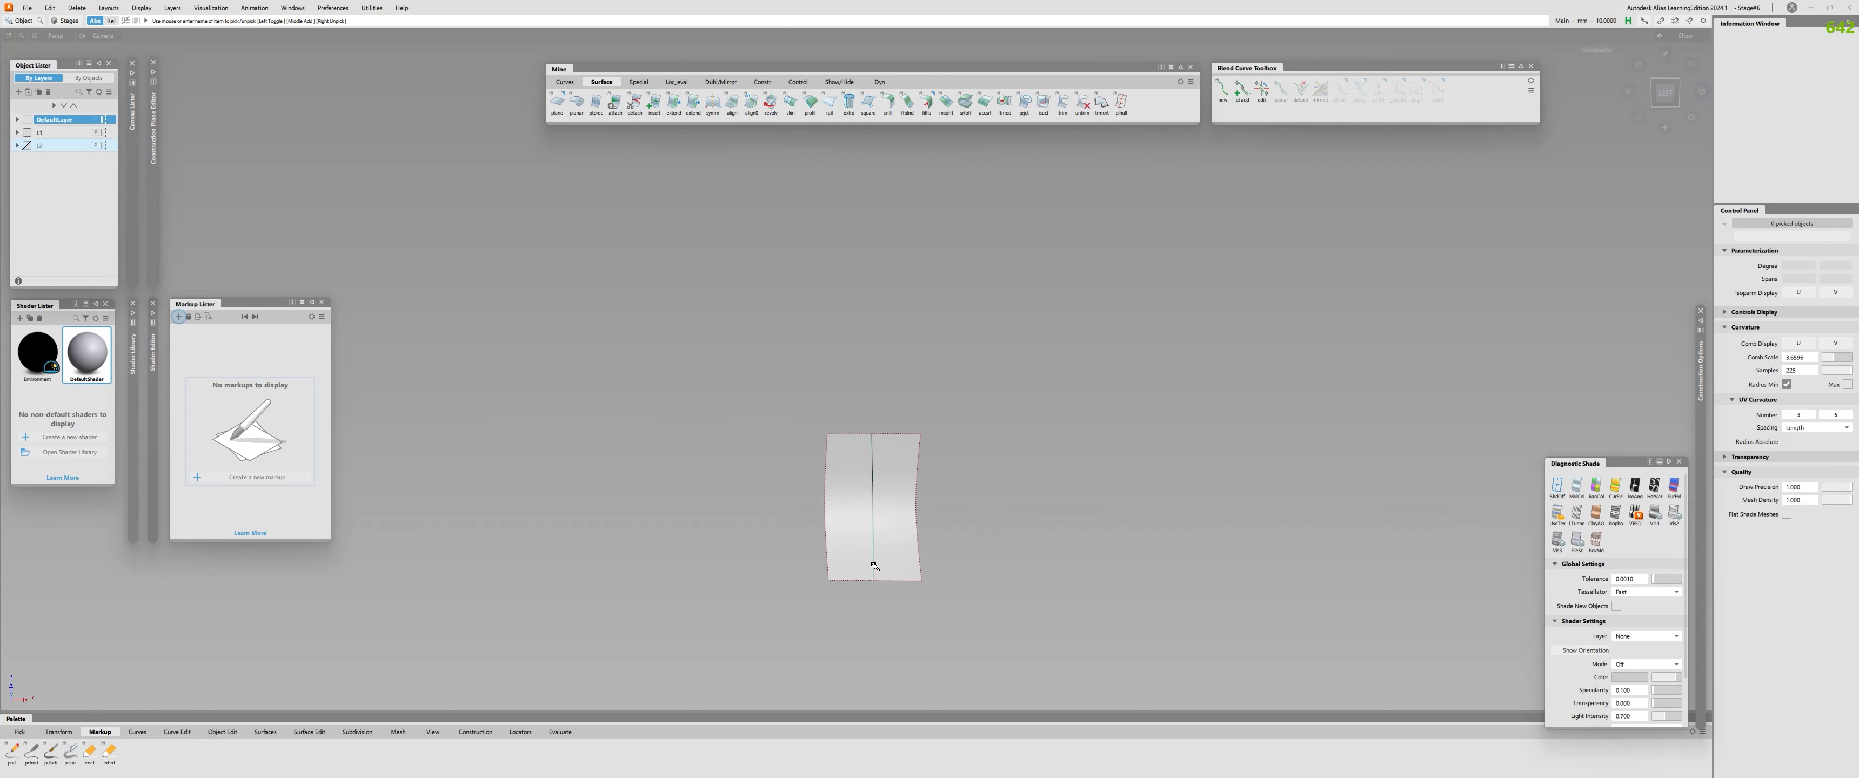
{"action": "key", "text": "ctrl+z"}
Use Trim Convert to turn the fillet piece's region on one side of the intersection curve into an untrimmed surface.
{"action": "mouse_move", "coordinate": [872, 565]}
{"action": "left_mouse_down", "text": "alt+shift"}
{"action": "mouse_move", "coordinate": [701, 668]}
{"action": "mouse_move", "coordinate": [901, 622]}
{"action": "mouse_move", "coordinate": [869, 570]}
{"action": "left_mouse_up", "text": "alt+shift"}
{"action": "left_click_drag", "start_coordinate": [872, 465], "coordinate": [997, 478], "text": "alt+shift"}
{"action": "key", "text": "ctrl+t"}
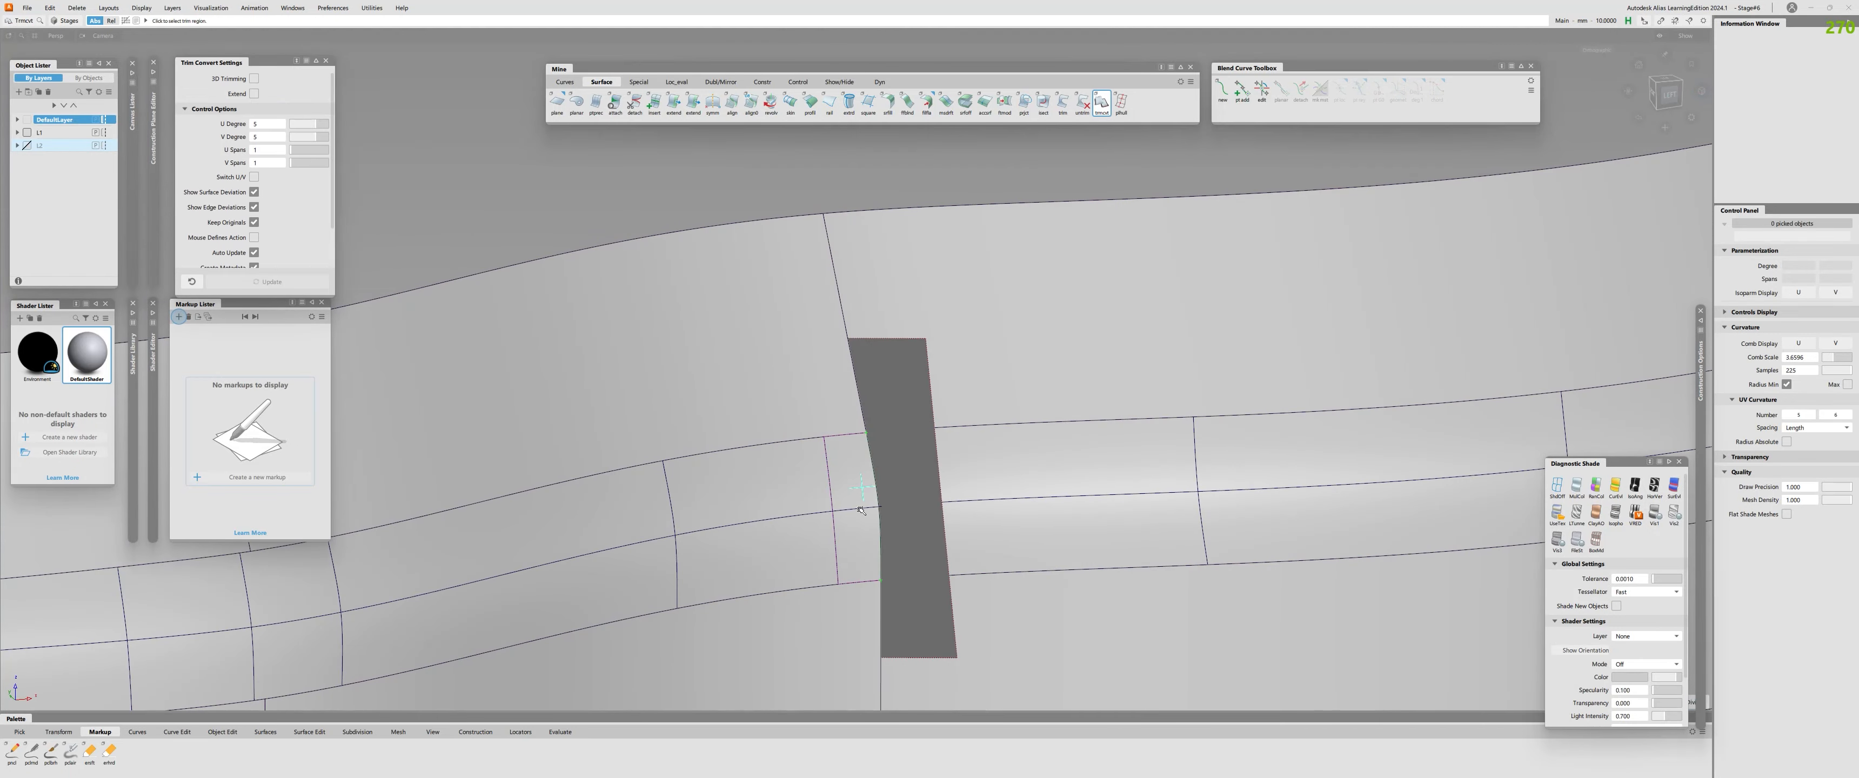
{"action": "left_click", "coordinate": [863, 503]}
Delete the planar cutting surface and the original fillet piece, and hide the control vertices of the converted surface.
{"action": "left_click_drag", "start_coordinate": [906, 638], "coordinate": [935, 541], "text": "alt+shift"}
{"action": "left_click_drag", "start_coordinate": [931, 498], "coordinate": [851, 410], "text": "ctrl+shift"}
{"action": "left_click", "coordinate": [922, 408]}
{"action": "key", "text": "Delete"}
{"action": "left_click", "coordinate": [897, 461]}
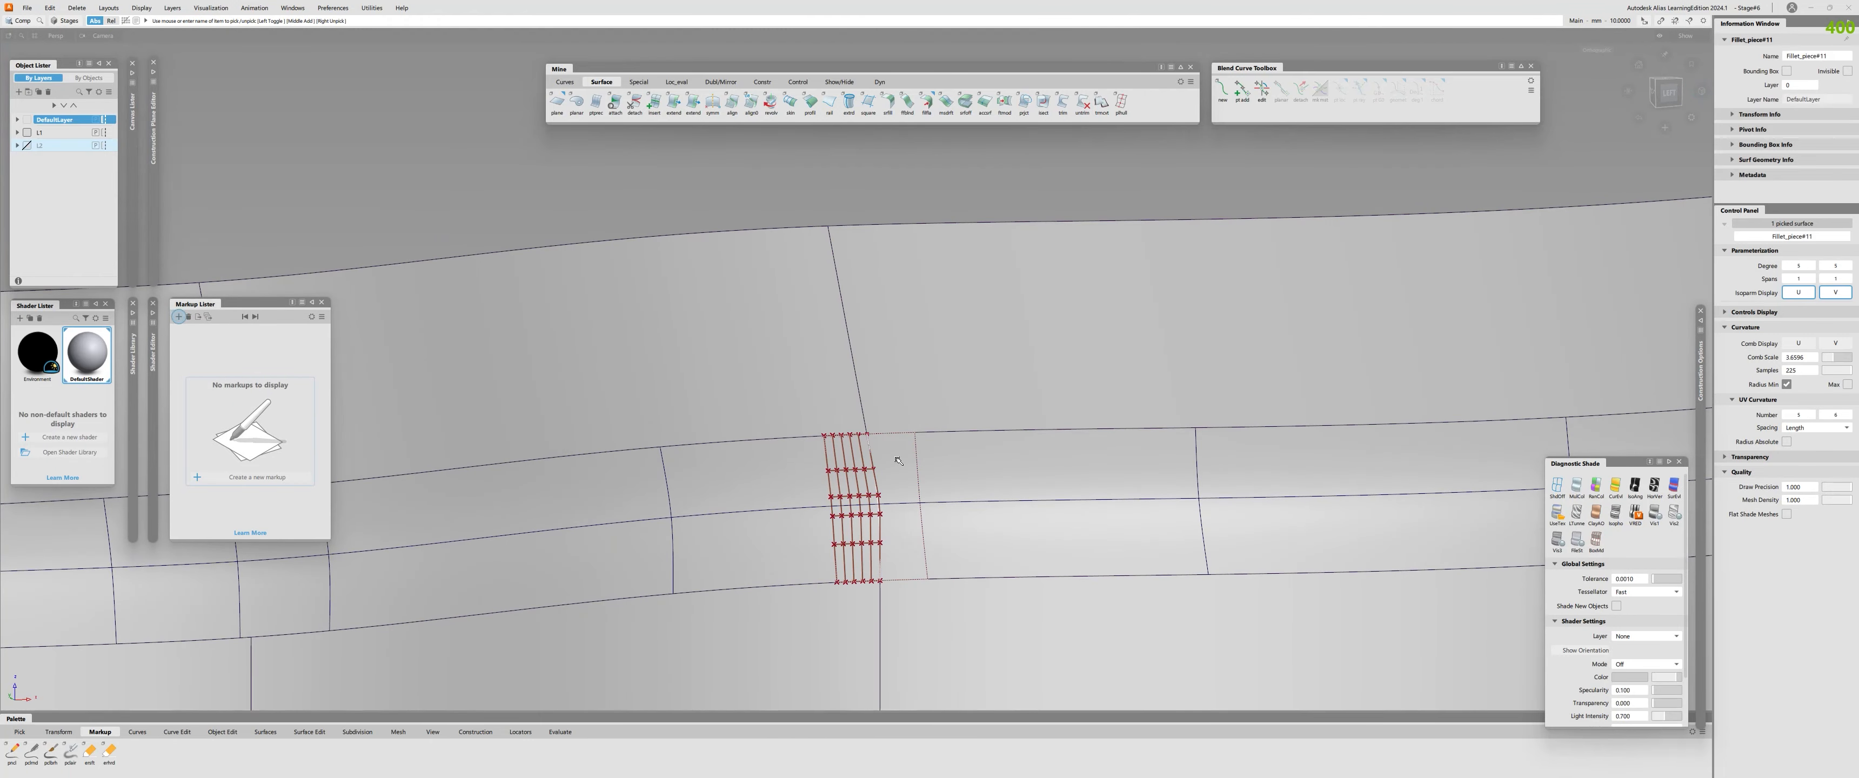
{"action": "key", "text": "Delete"}
{"action": "left_click", "coordinate": [858, 482]}
{"action": "key", "text": "Delete"}
Check the surface continuity along the converted piece's upper edge and inspect the area around the seam.
{"action": "key", "text": "ctrl+shift+c"}
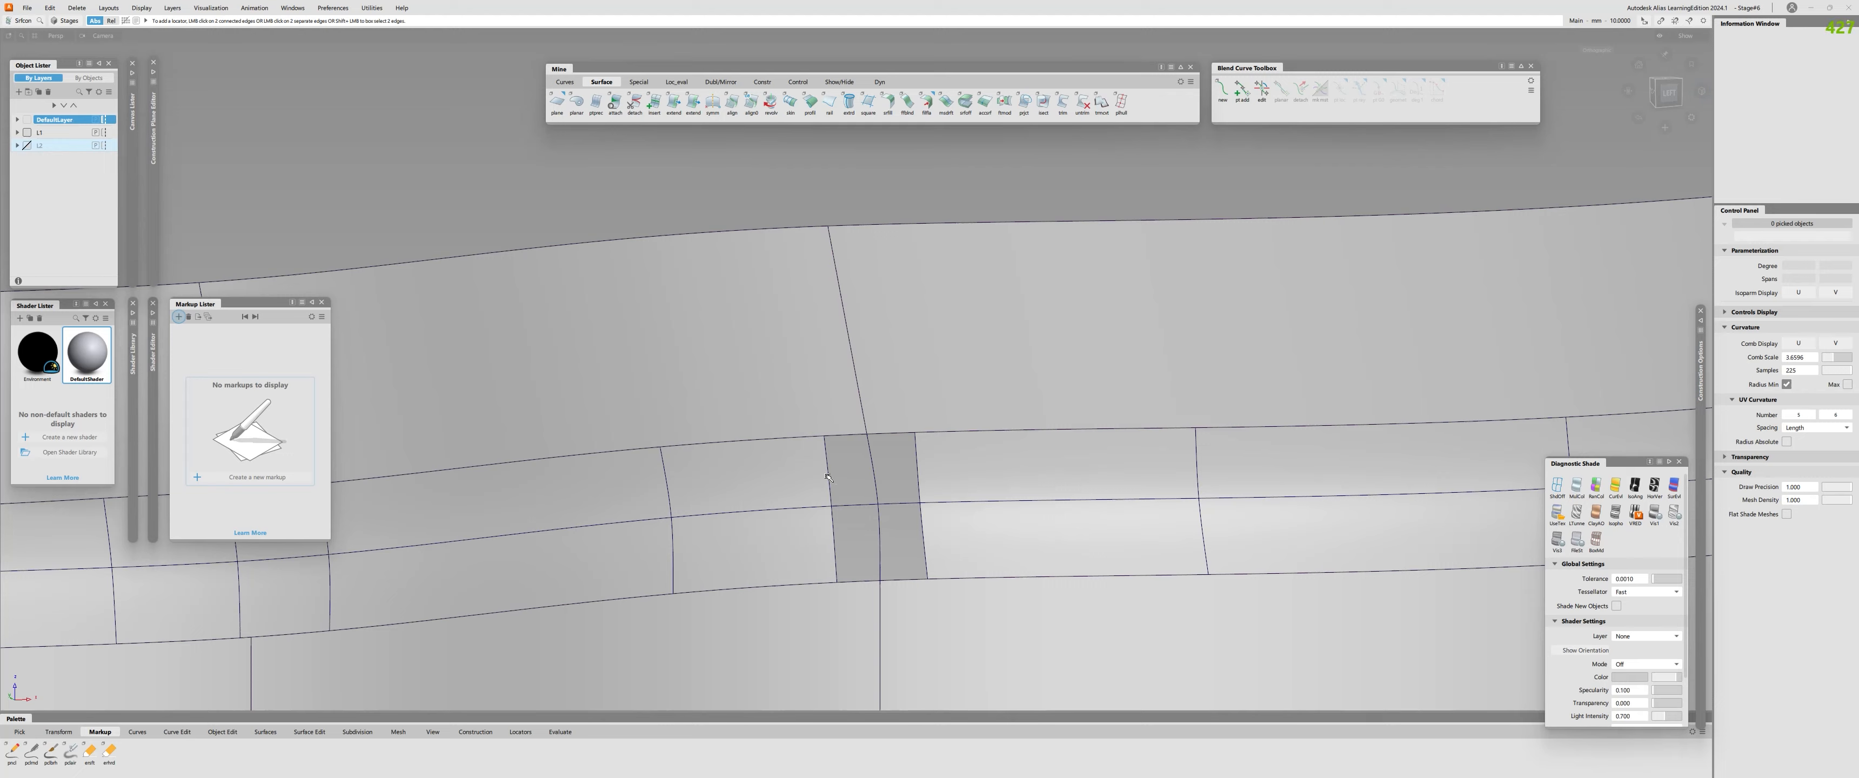
{"action": "left_click", "coordinate": [845, 435]}
{"action": "left_click_drag", "start_coordinate": [847, 531], "coordinate": [947, 543], "text": "alt+shift"}
{"action": "right_click_drag", "start_coordinate": [946, 543], "coordinate": [938, 552], "text": "alt+shift"}
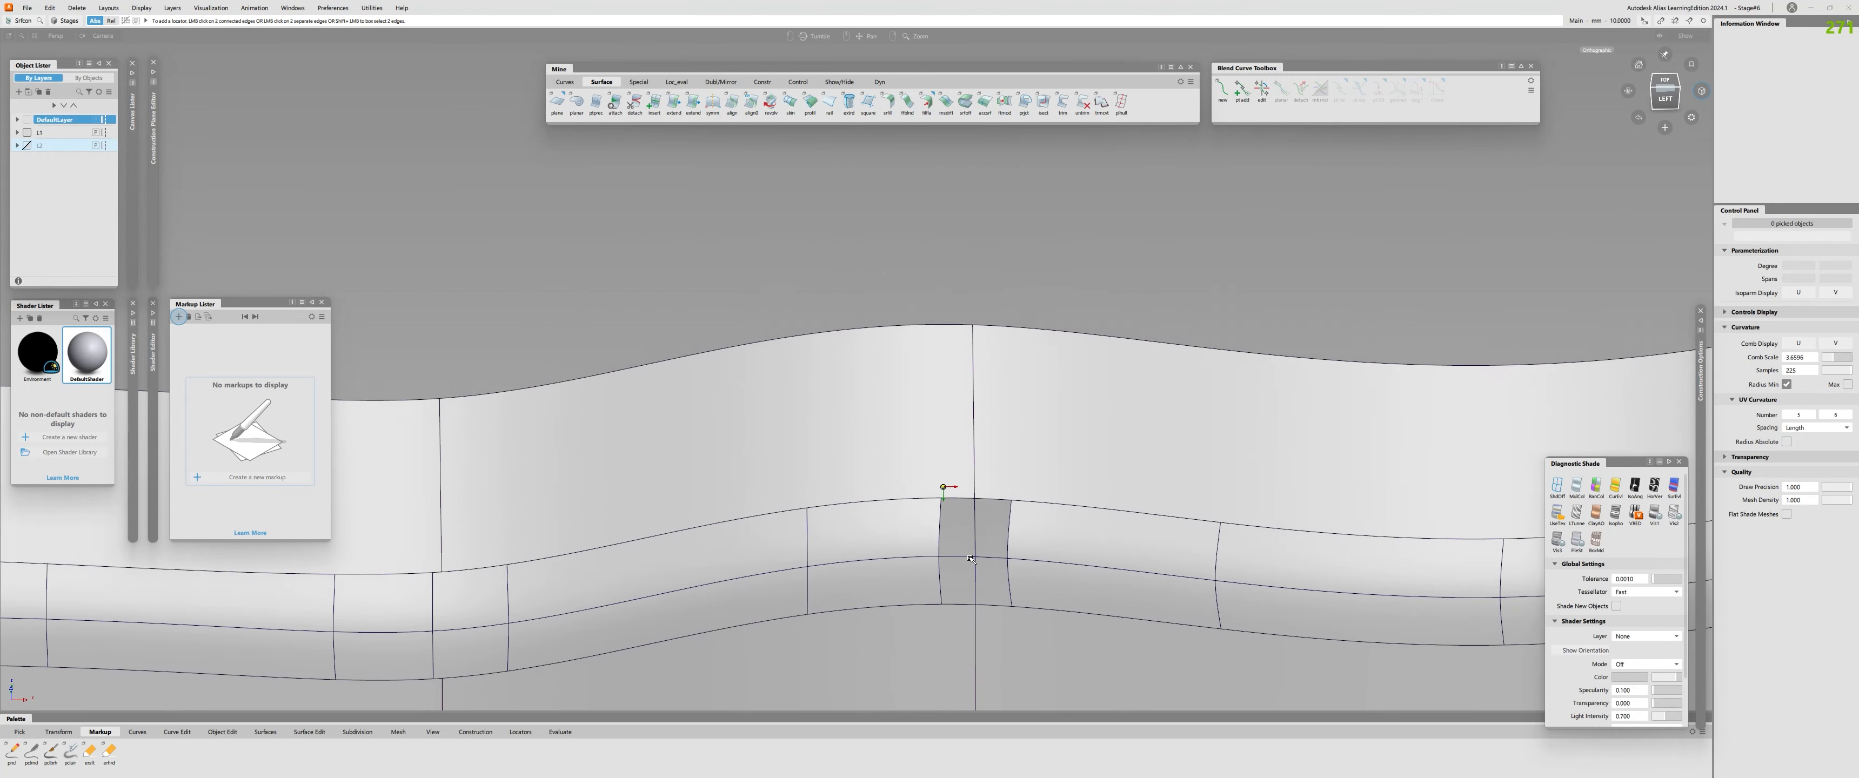
{"action": "left_click_drag", "start_coordinate": [938, 552], "coordinate": [938, 517], "text": "alt+shift"}
{"action": "middle_click_drag", "start_coordinate": [938, 516], "coordinate": [862, 444], "text": "alt+shift"}
Untrim the surfaces above and below the fillet.
{"action": "key", "text": "ctrl+shift+u"}
{"action": "left_click", "coordinate": [878, 424]}
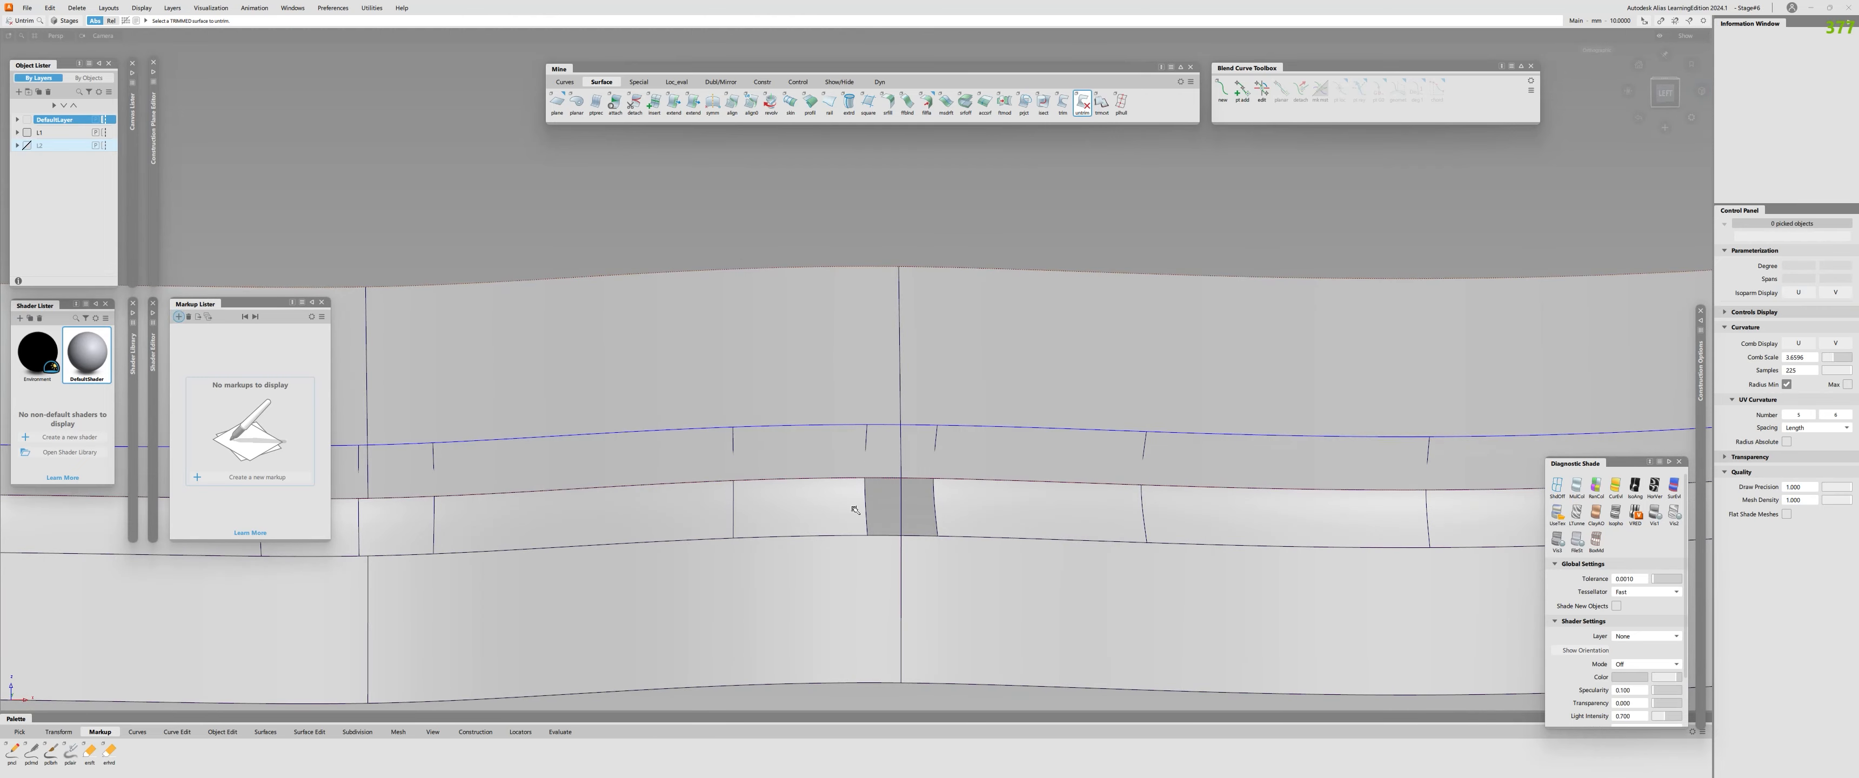
{"action": "left_click", "coordinate": [883, 535]}
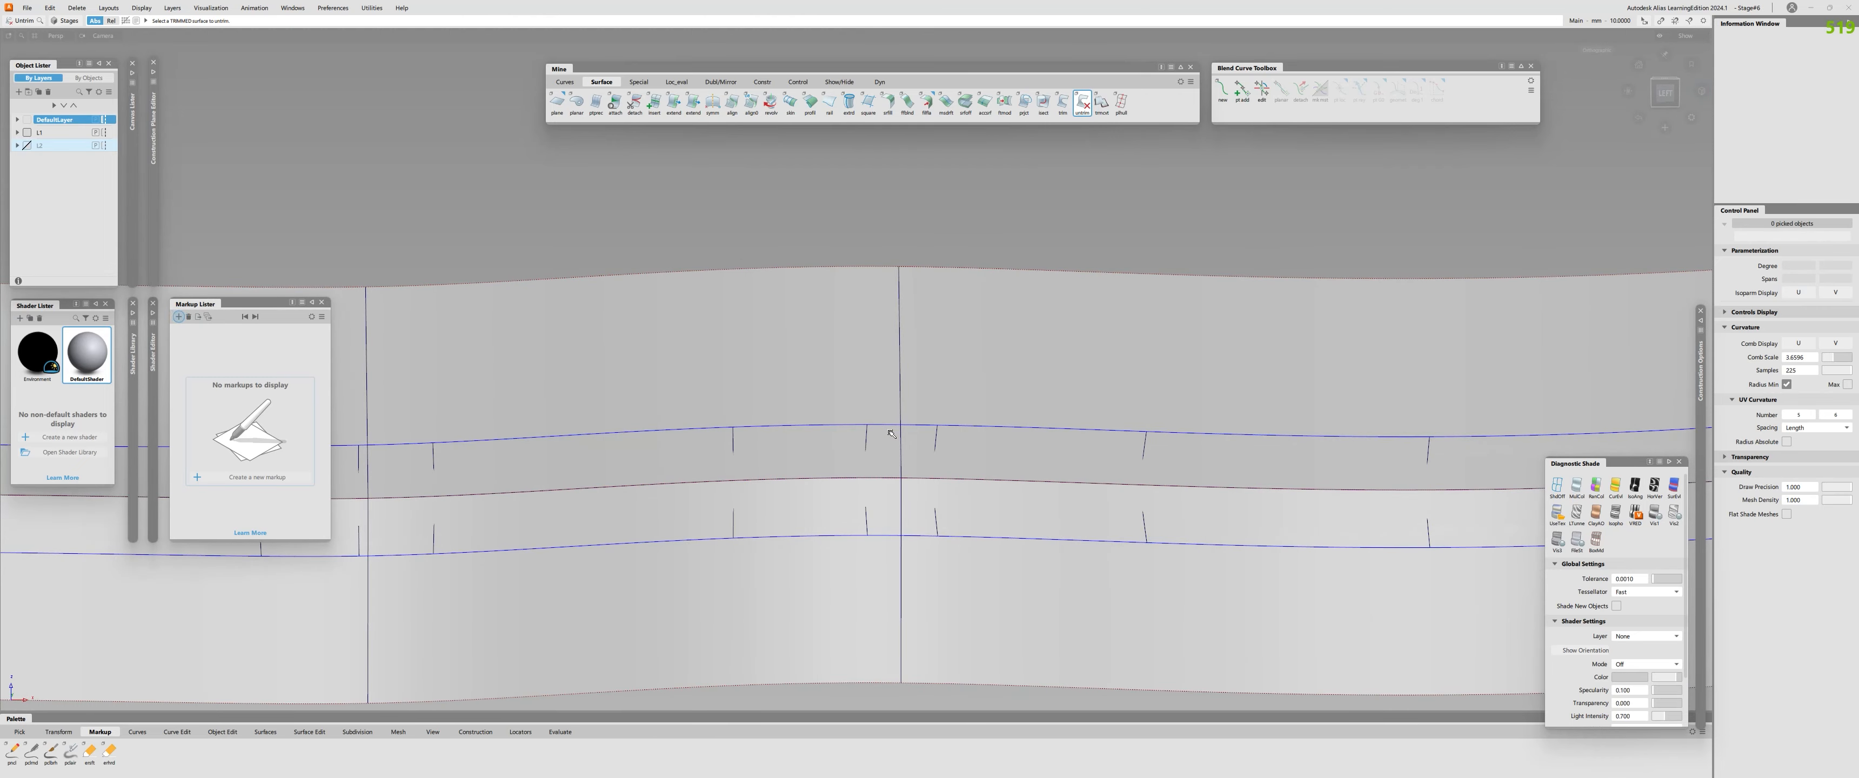
Delete the four curve-on-surface segments bounding the former fillet piece on both sides of the seam.
{"action": "key", "text": "ctrl+shift+c"}
{"action": "left_click", "coordinate": [888, 426]}
{"action": "left_click", "coordinate": [890, 535]}
{"action": "left_click", "coordinate": [921, 535]}
{"action": "left_click", "coordinate": [921, 426]}
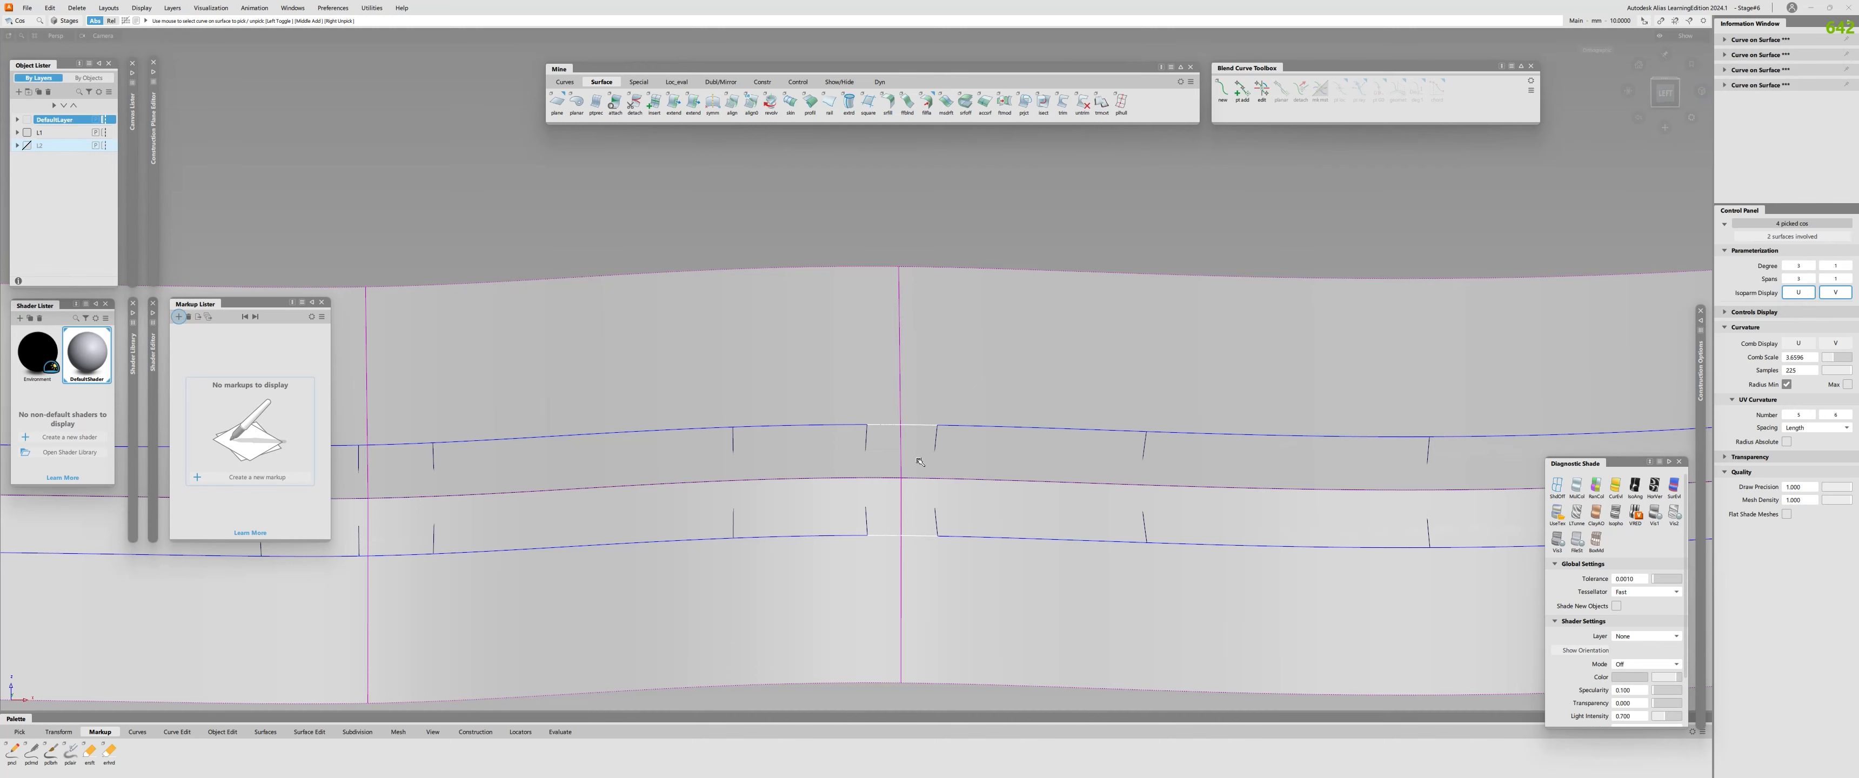
{"action": "key", "text": "Delete"}
{"action": "key", "text": "Return"}
Align the converted piece's upper and lower edges to the neighbouring surfaces.
{"action": "right_click_drag", "start_coordinate": [869, 415], "coordinate": [893, 431], "text": "alt+shift"}
{"action": "key", "text": "ctrl+shift+a"}
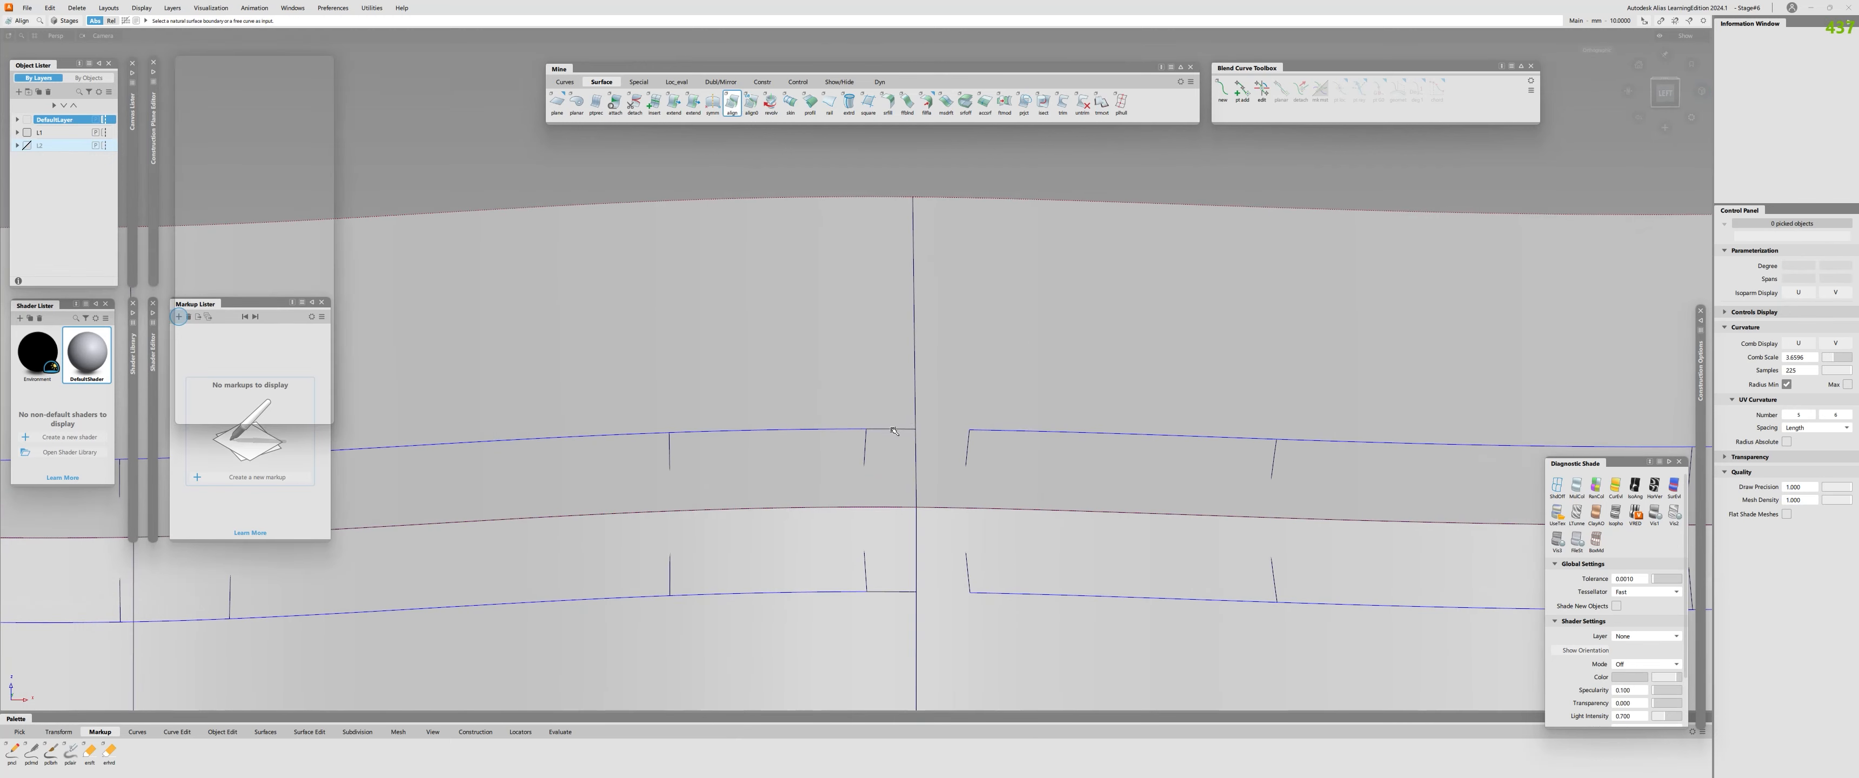
{"action": "left_click", "coordinate": [893, 430]}
{"action": "left_click", "coordinate": [873, 550]}
{"action": "key", "text": "ctrl+shift+a"}
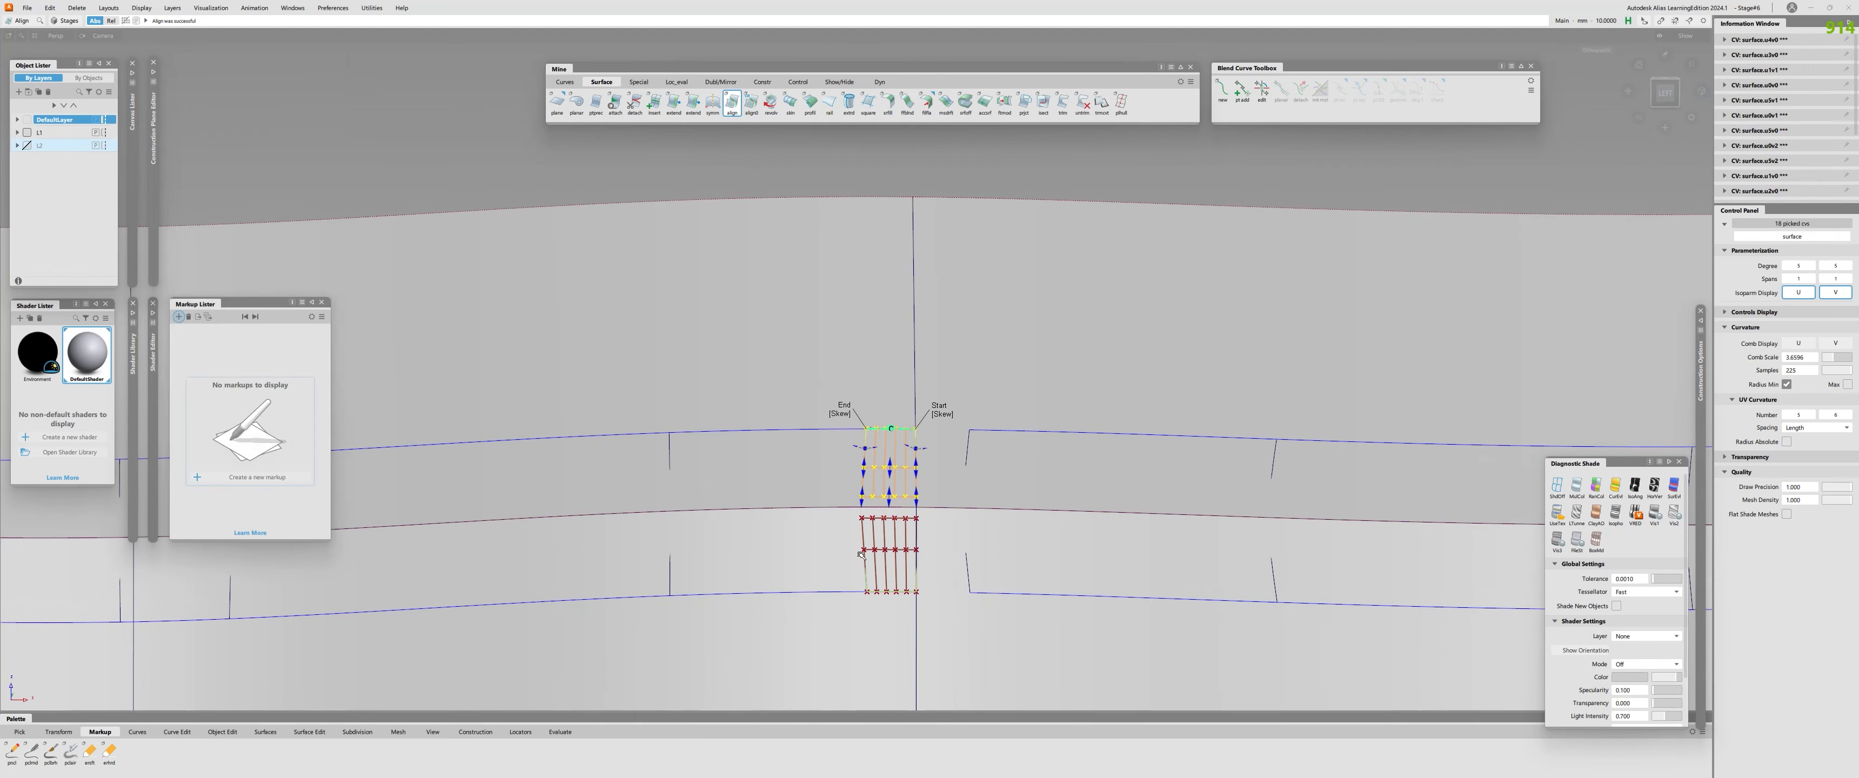
{"action": "left_click", "coordinate": [894, 591]}
{"action": "left_click", "coordinate": [860, 496]}
{"action": "key", "text": "ctrl+shift+a"}
Check the continuity at the aligned piece's upper and lower edges and review its Align options.
{"action": "key", "text": "ctrl+shift+o"}
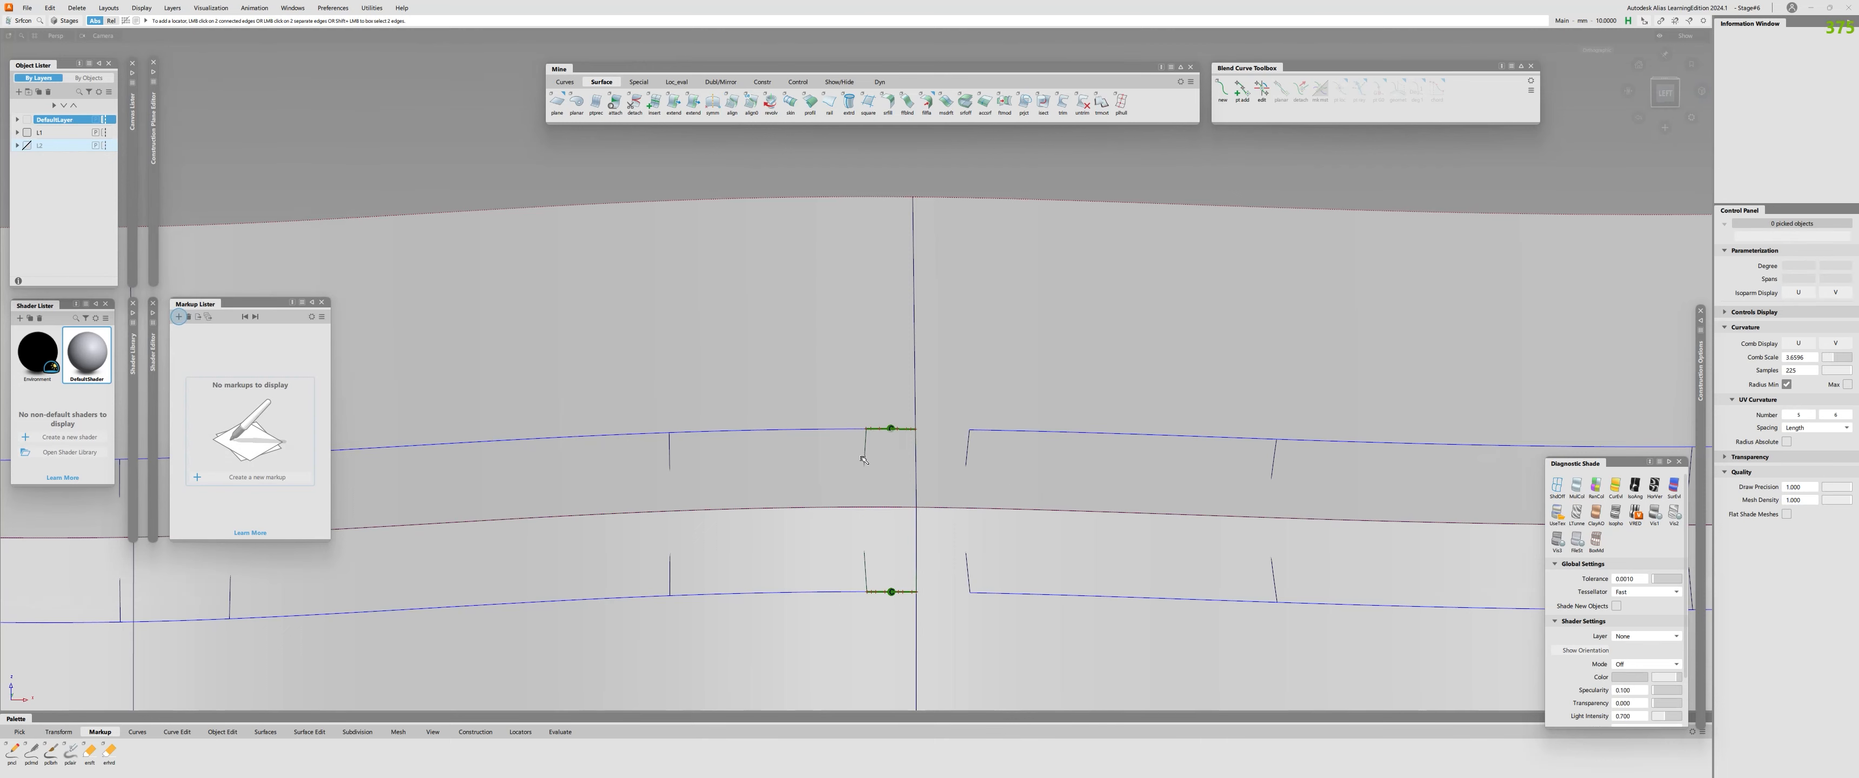
{"action": "left_click", "coordinate": [865, 459]}
{"action": "key", "text": "ctrl+shift+q"}
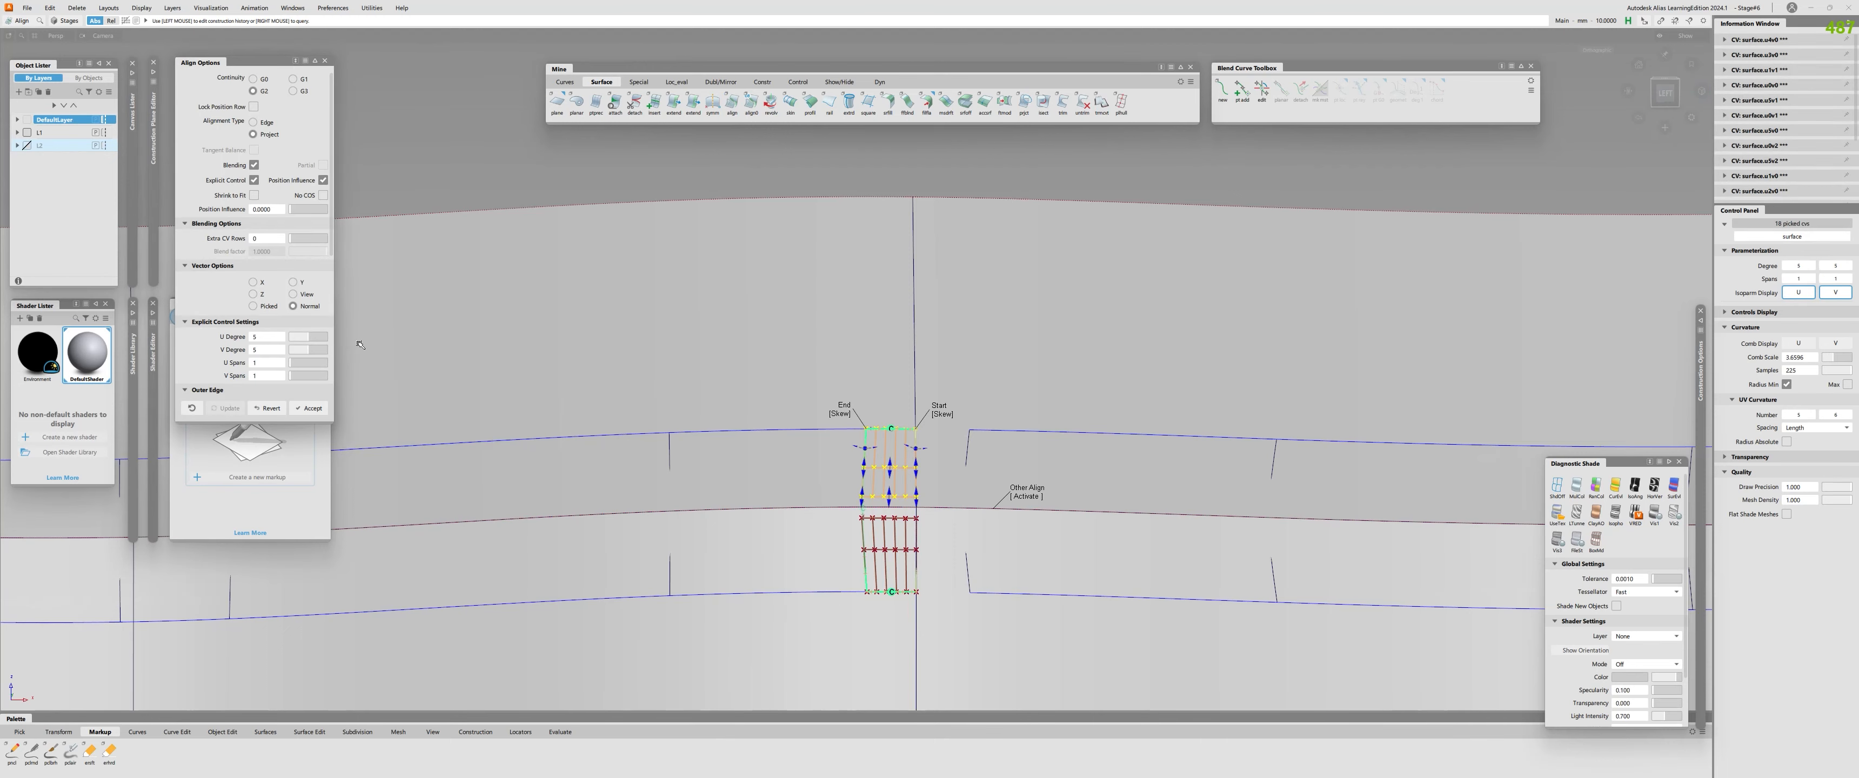
{"action": "key", "text": "ctrl+shift+o"}
{"action": "right_click_drag", "start_coordinate": [947, 515], "coordinate": [954, 602], "text": "alt+shift"}
{"action": "left_click", "coordinate": [954, 602]}
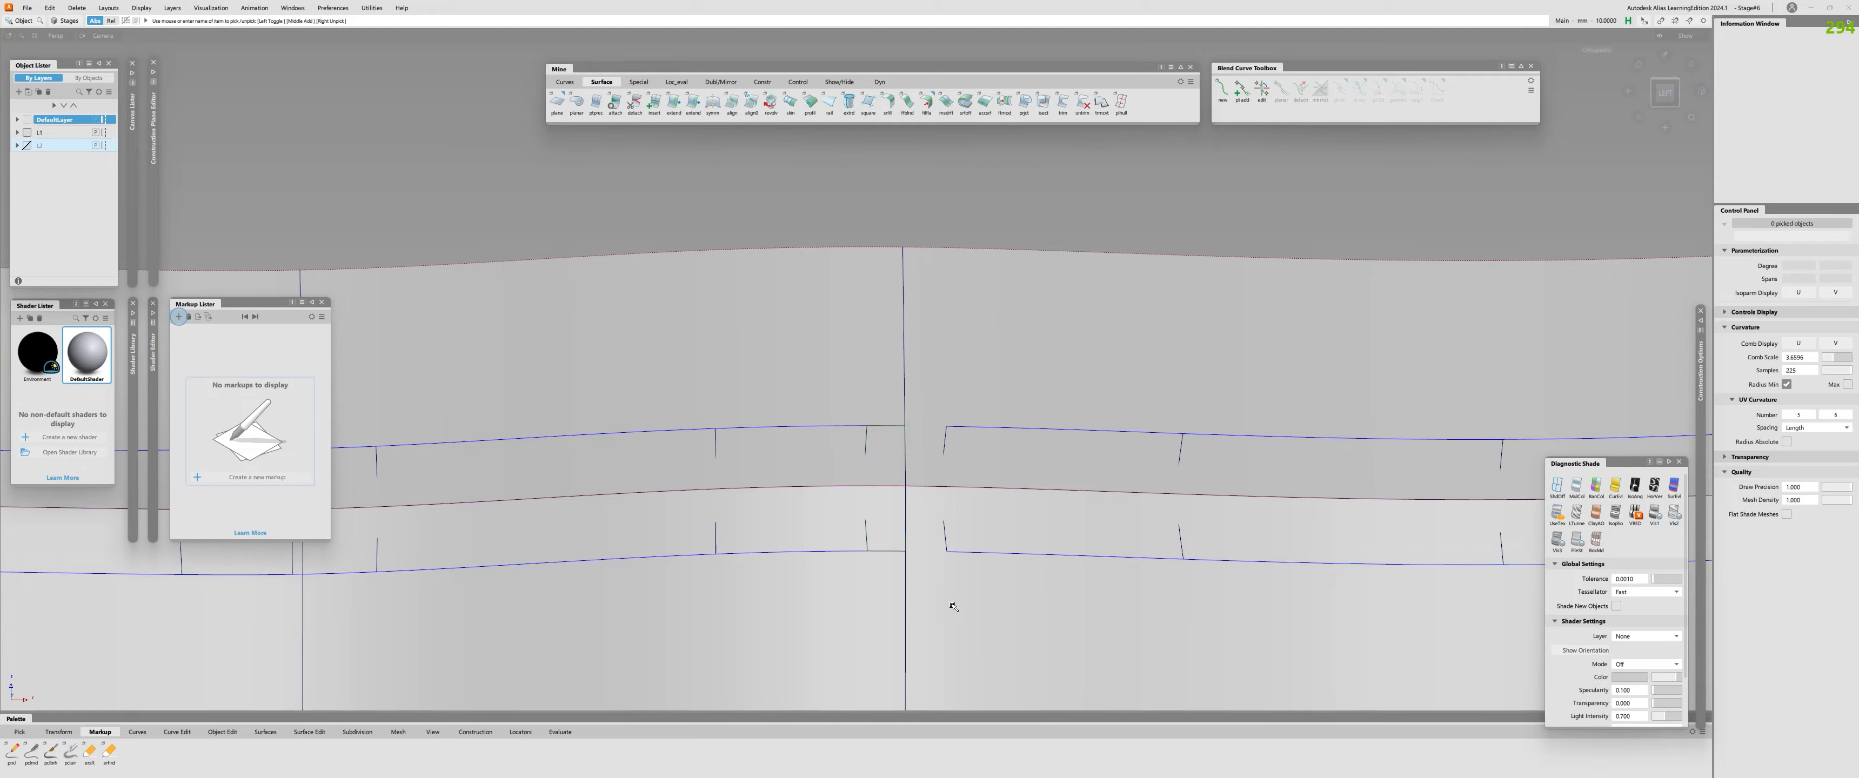
Turn off diagnostic shading so the surfaces display as wireframe.
{"action": "left_click_drag", "start_coordinate": [954, 602], "coordinate": [899, 514], "text": "alt+shift"}
{"action": "right_click", "coordinate": [909, 492], "text": "ctrl+shift"}
{"action": "left_click_drag", "start_coordinate": [987, 467], "coordinate": [1228, 514], "text": "alt+shift"}
{"action": "left_click", "coordinate": [877, 490]}
{"action": "right_click_drag", "start_coordinate": [1228, 514], "coordinate": [934, 474], "text": "alt+shift"}
{"action": "left_click_drag", "start_coordinate": [933, 474], "coordinate": [918, 478], "text": "alt+shift"}
{"action": "left_click", "coordinate": [951, 498]}
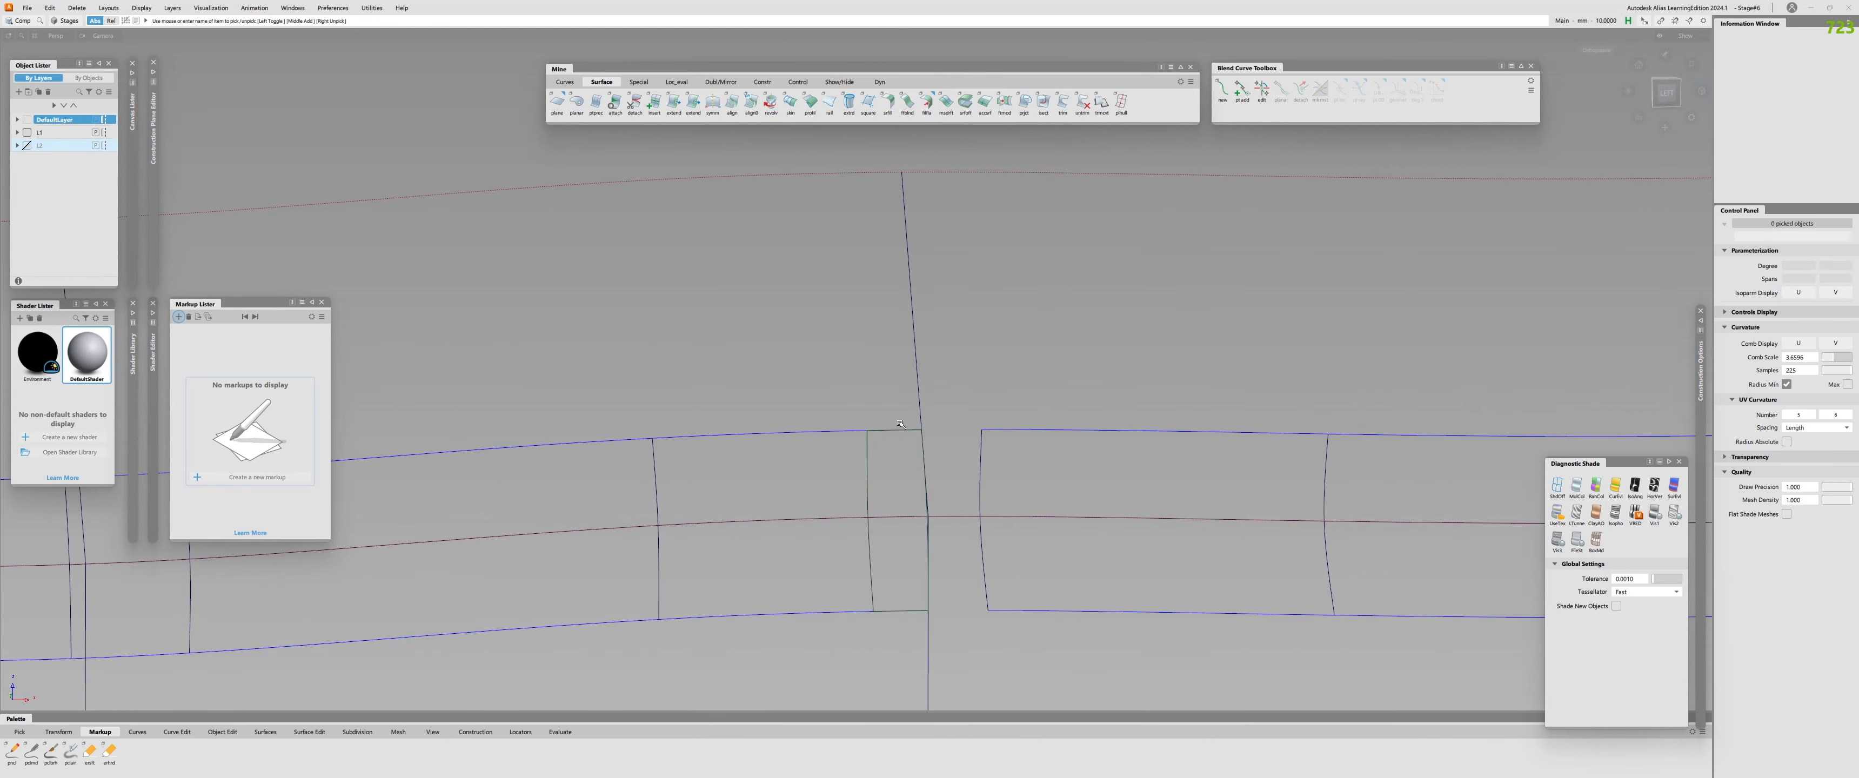
{"action": "left_click_drag", "start_coordinate": [1069, 554], "coordinate": [1024, 531], "text": "alt+shift"}
Shorten the fillet piece across the gap with the Extend tool, pulling its gap-side edge away from the seam.
{"action": "key", "text": "e"}
{"action": "left_click", "coordinate": [979, 477]}
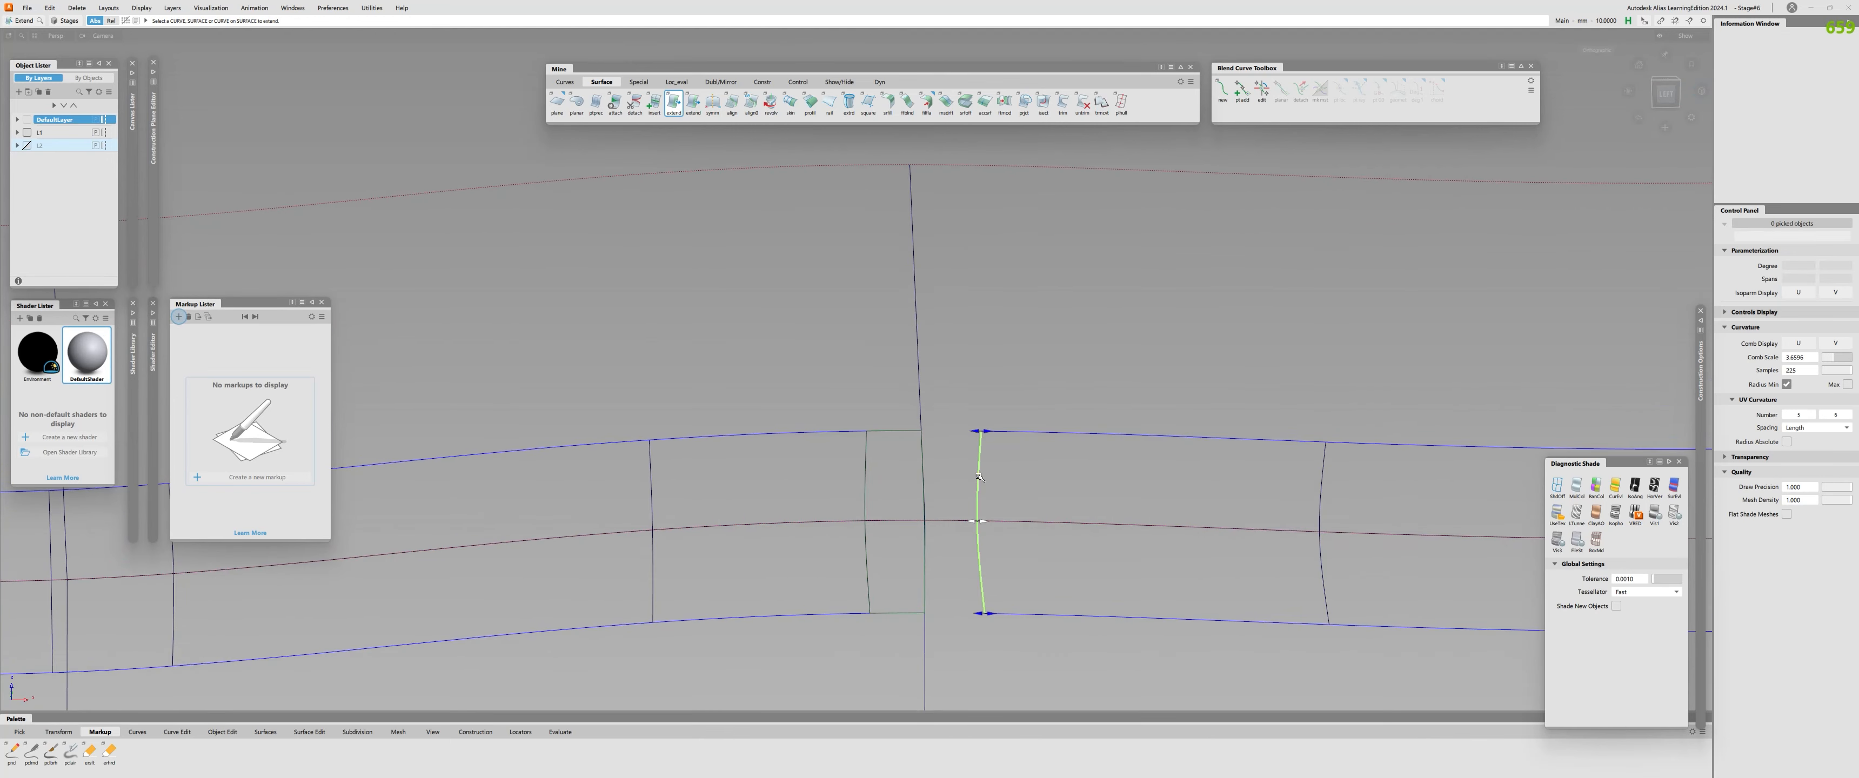
{"action": "left_click_drag", "start_coordinate": [979, 477], "coordinate": [1095, 494]}
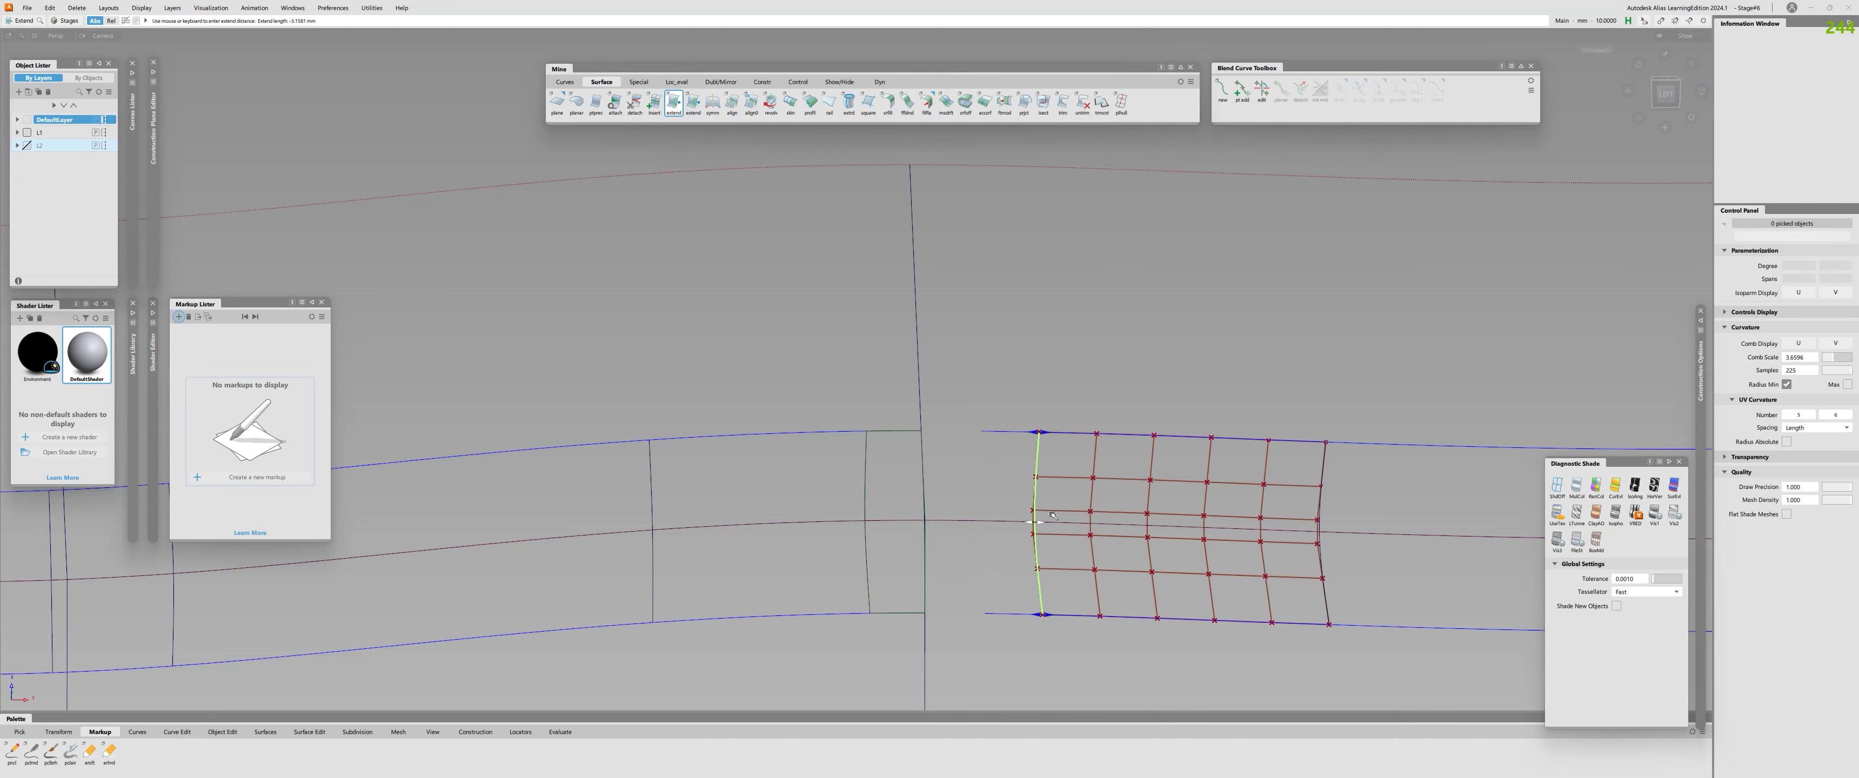
{"action": "left_click", "coordinate": [1082, 498]}
{"action": "right_click_drag", "start_coordinate": [1082, 498], "coordinate": [1033, 514], "text": "alt+shift"}
{"action": "left_click_drag", "start_coordinate": [1033, 515], "coordinate": [1065, 514], "text": "alt+shift"}
Check the surface continuity along the shortened piece's upper and lower edges.
{"action": "key", "text": "s"}
{"action": "left_click", "coordinate": [1078, 438]}
{"action": "left_click", "coordinate": [1069, 571]}
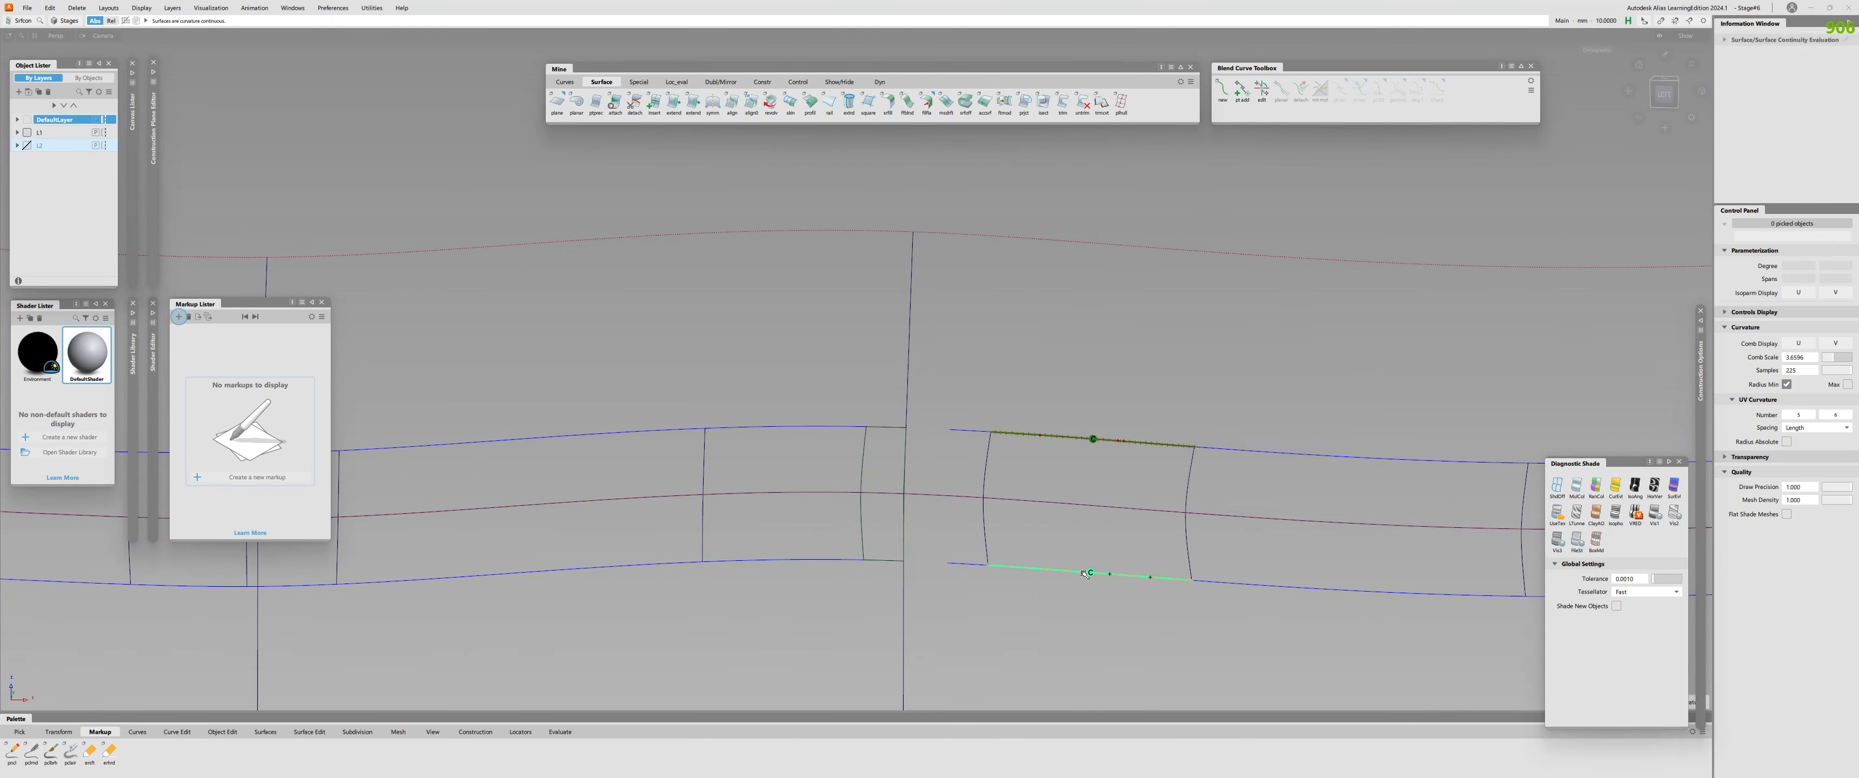
{"action": "key", "text": "Delete"}
{"action": "scroll", "coordinate": [870, 413], "scroll_direction": "down", "scroll_amount": 1, "text": "alt+shift"}
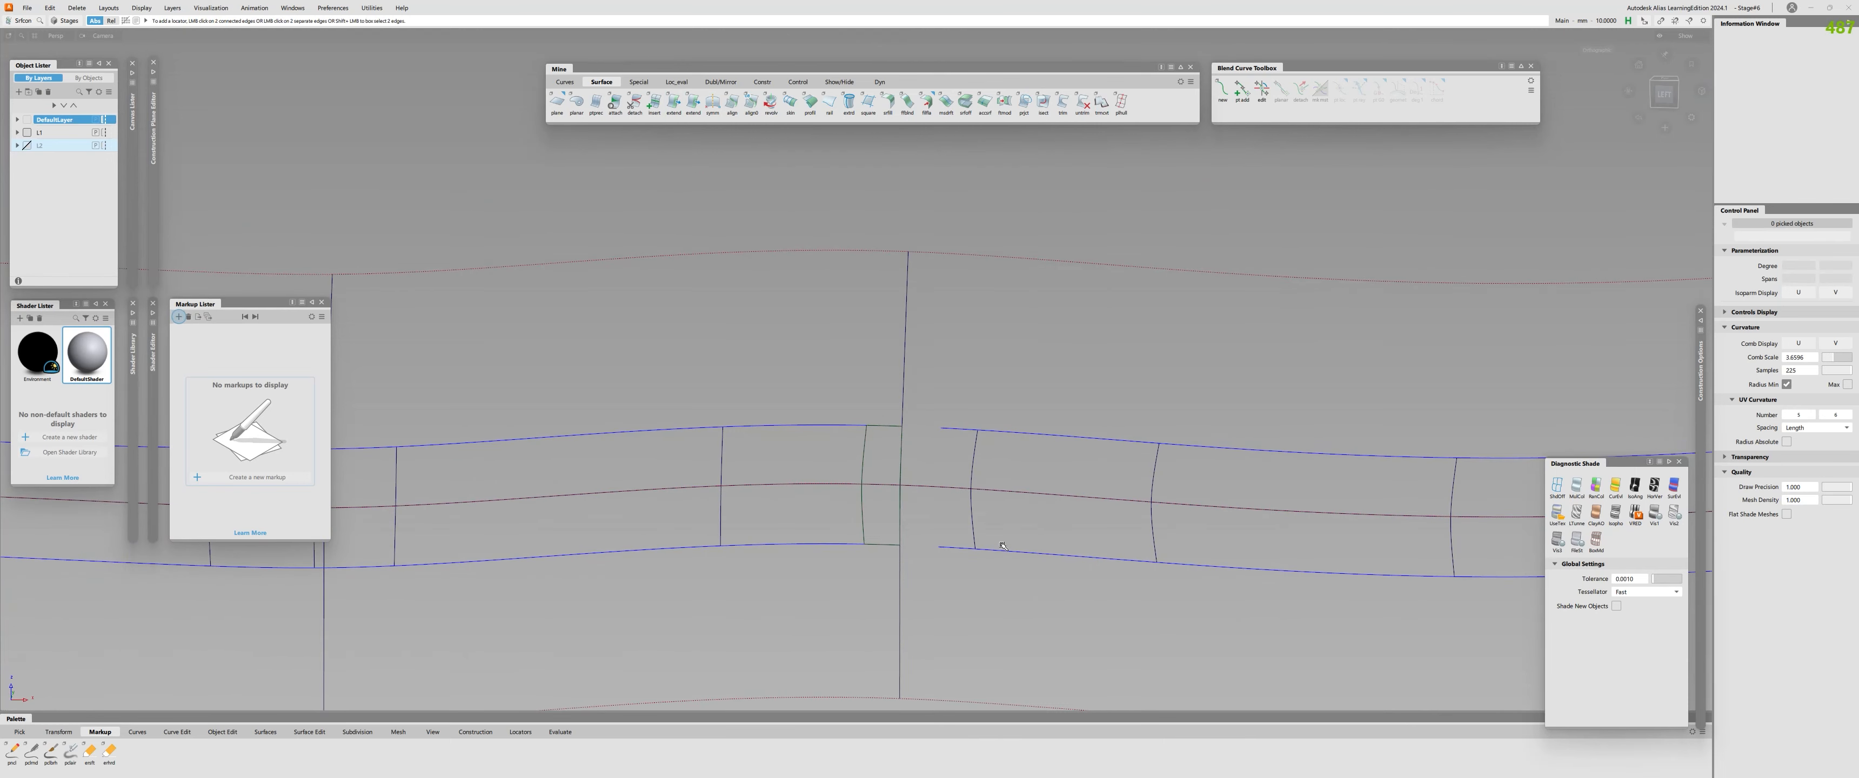
Delete the two overlong curves-on-surface along the shortened piece's upper and lower edges.
{"action": "key", "text": "c"}
{"action": "left_click", "coordinate": [967, 430]}
{"action": "left_click", "coordinate": [958, 548]}
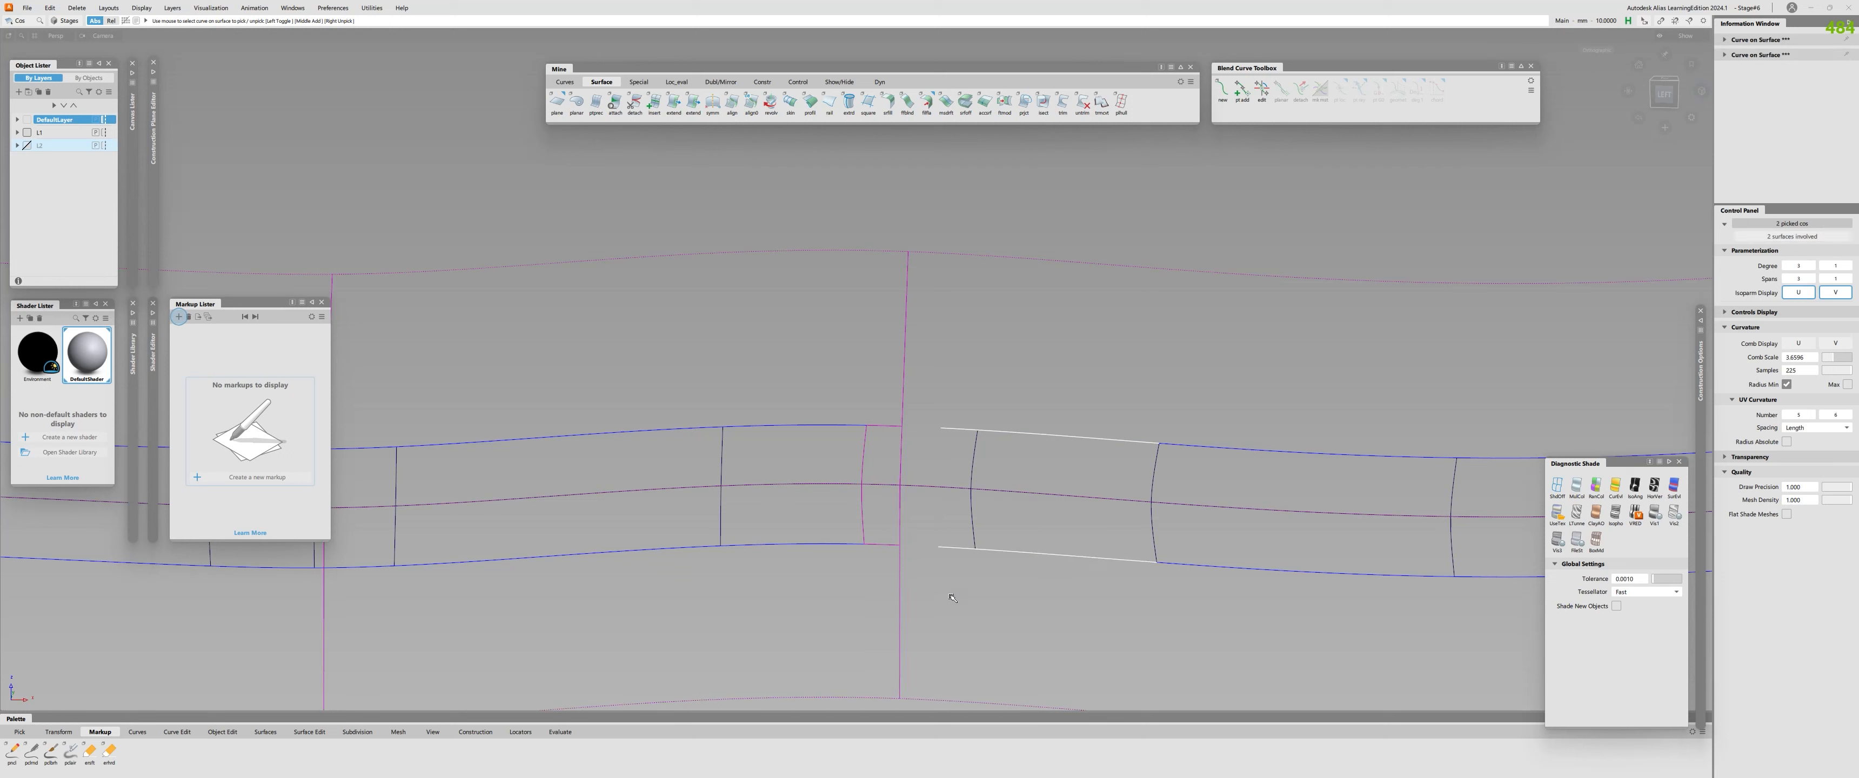
{"action": "left_click", "coordinate": [953, 598]}
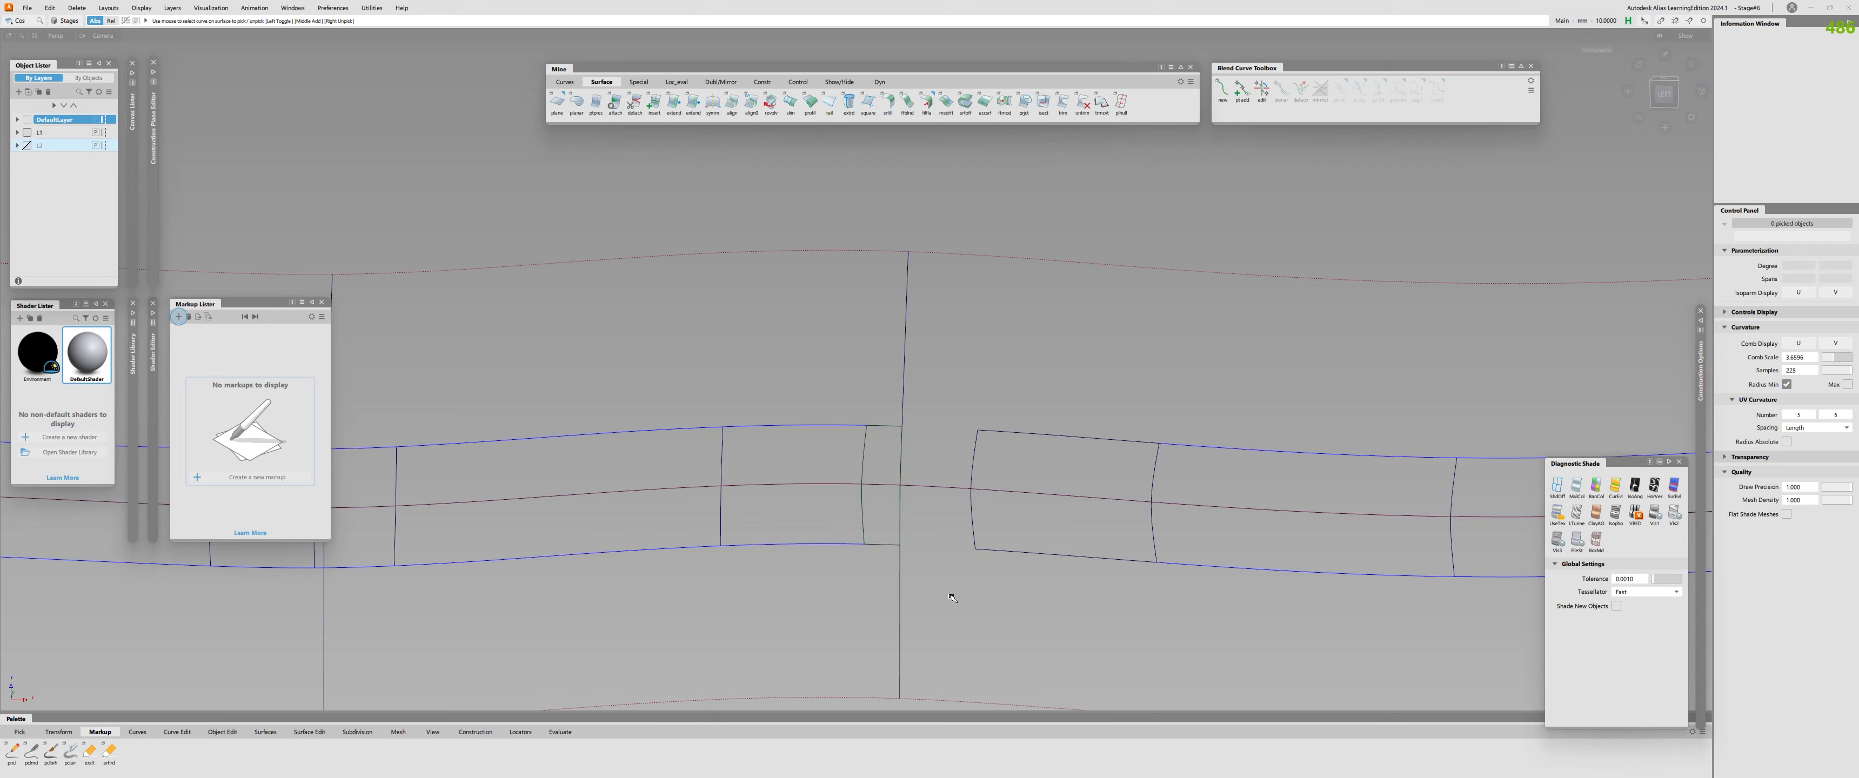
{"action": "key", "text": "p"}
{"action": "left_click", "coordinate": [295, 147]}
{"action": "left_click", "coordinate": [900, 611]}
{"action": "key", "text": "space"}
{"action": "left_click", "coordinate": [1039, 553]}
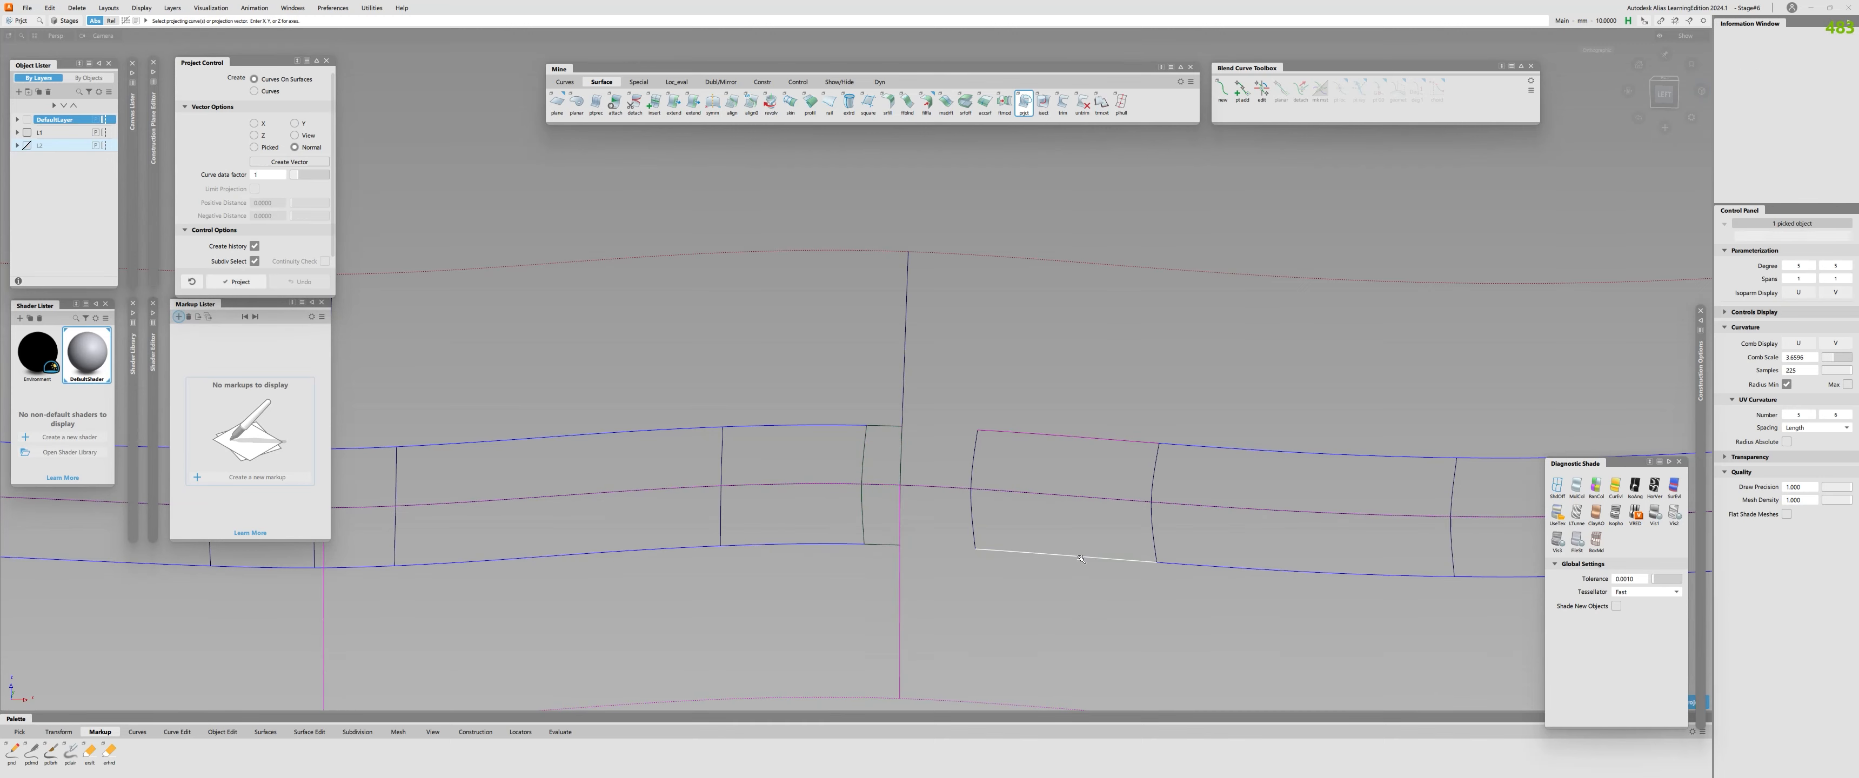
{"action": "key", "text": "space"}
Recheck the continuity between the shortened fillet piece and the surfaces above and below it.
{"action": "key", "text": "c"}
{"action": "left_click", "coordinate": [1071, 556]}
{"action": "left_click", "coordinate": [1091, 498]}
{"action": "left_click", "coordinate": [1091, 439]}
{"action": "left_click", "coordinate": [1075, 469]}
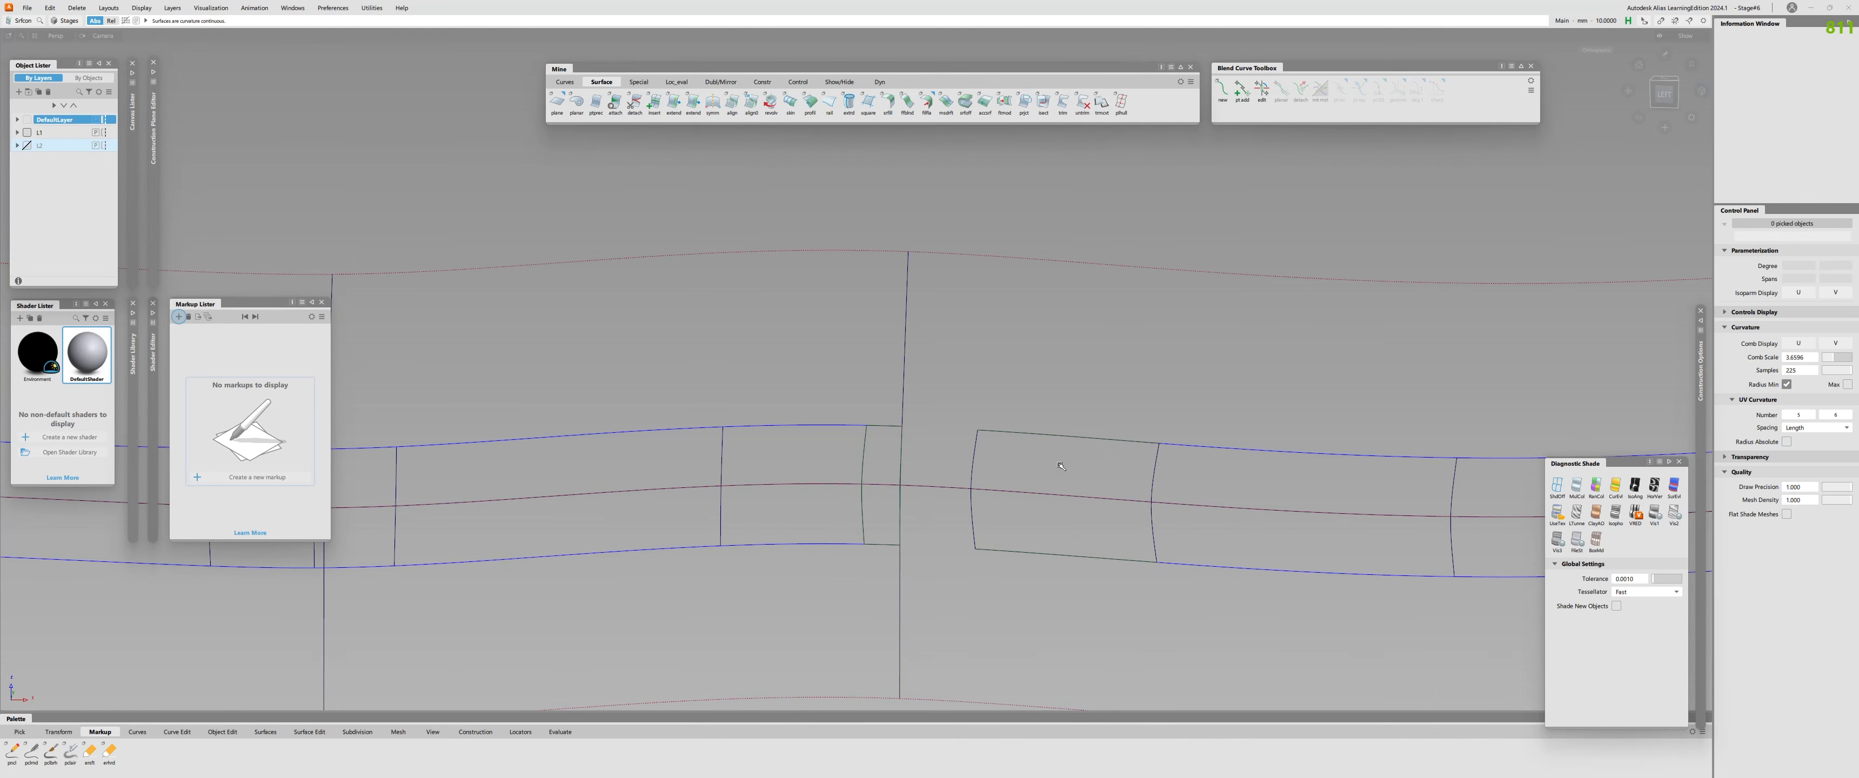
Select the converted surface and the shortened fillet piece across the gap, and hide everything else.
{"action": "right_click_drag", "start_coordinate": [867, 415], "coordinate": [908, 498], "text": "alt+shift"}
{"action": "key", "text": "q"}
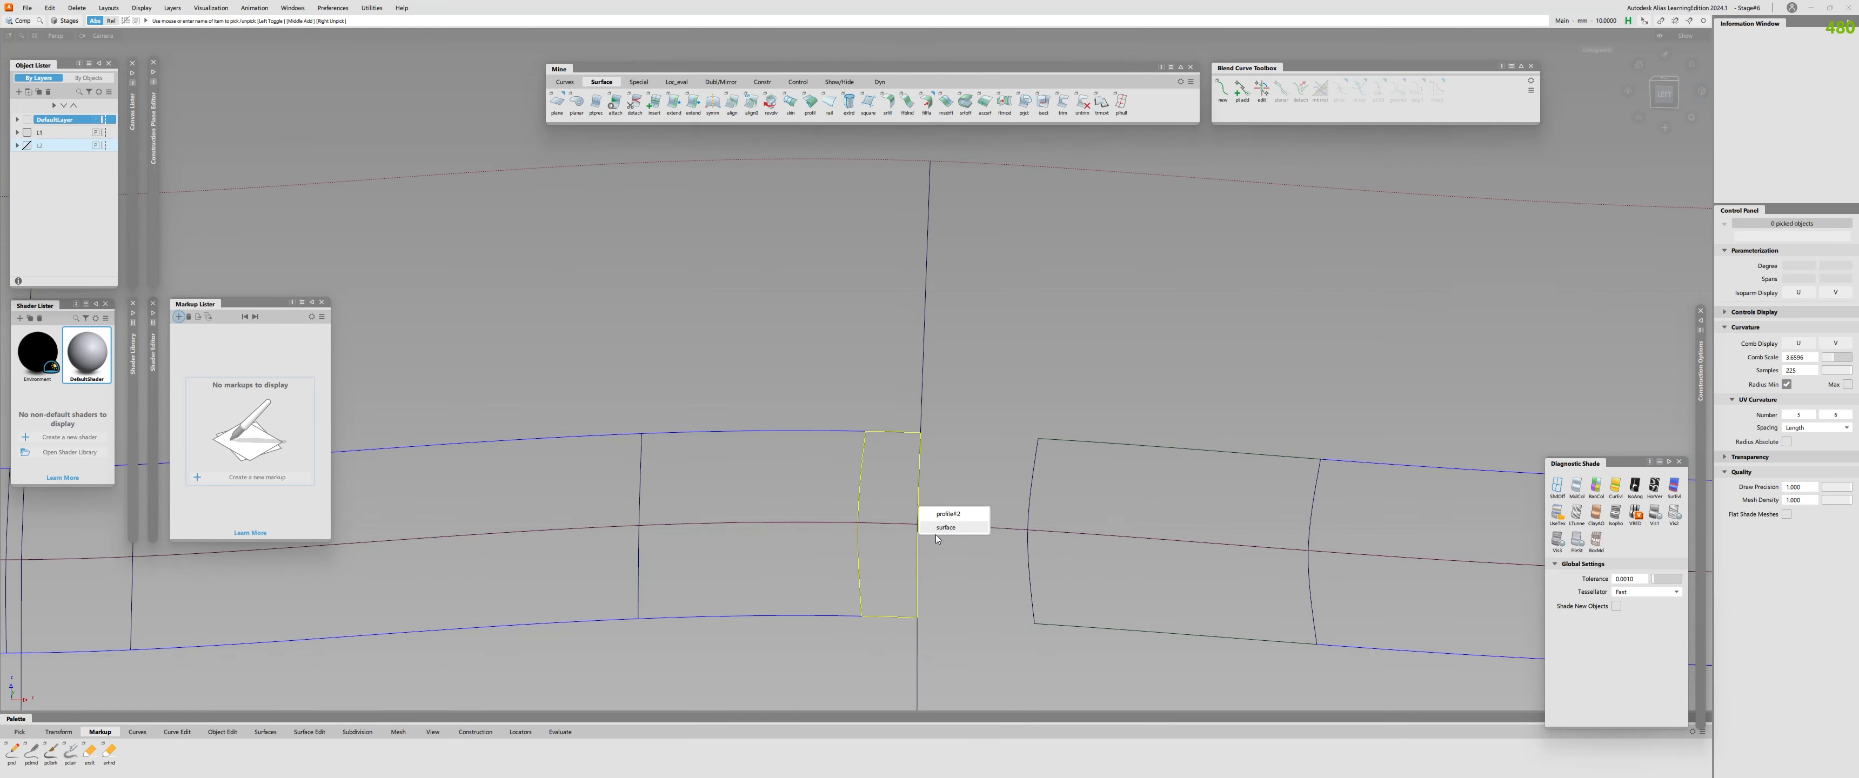
{"action": "left_click", "coordinate": [935, 535]}
{"action": "left_click", "coordinate": [1033, 489]}
{"action": "key", "text": "alt+h"}
Bridge the gap with two blend curves, one joining the pieces' upper corners and one joining their lower corners.
{"action": "key", "text": "c"}
{"action": "key", "text": "n"}
{"action": "left_click_drag", "start_coordinate": [975, 480], "coordinate": [975, 488], "text": "alt+shift"}
{"action": "key", "text": "b"}
{"action": "left_click", "coordinate": [921, 434]}
{"action": "left_click", "coordinate": [1037, 442]}
{"action": "left_click", "coordinate": [917, 618]}
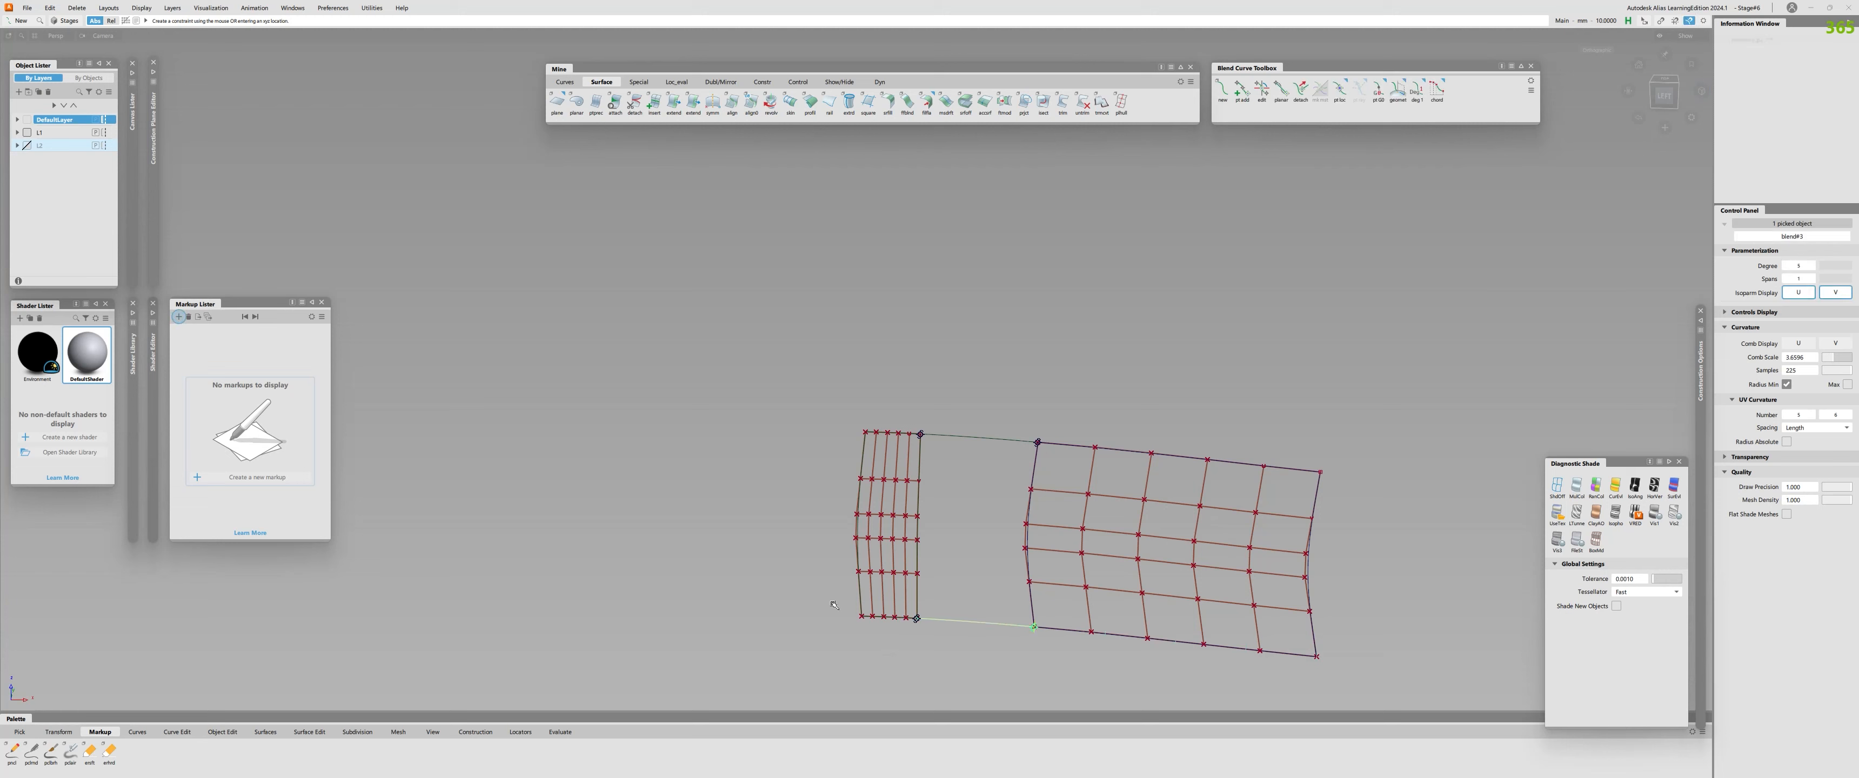
{"action": "left_click", "coordinate": [1033, 626]}
Build a Square surface across the gap from the two blend curves and the facing edges of the two fillet pieces.
{"action": "key", "text": "s"}
{"action": "left_click", "coordinate": [971, 622]}
{"action": "left_click", "coordinate": [916, 514]}
{"action": "left_click", "coordinate": [979, 437]}
{"action": "left_click", "coordinate": [1027, 534]}
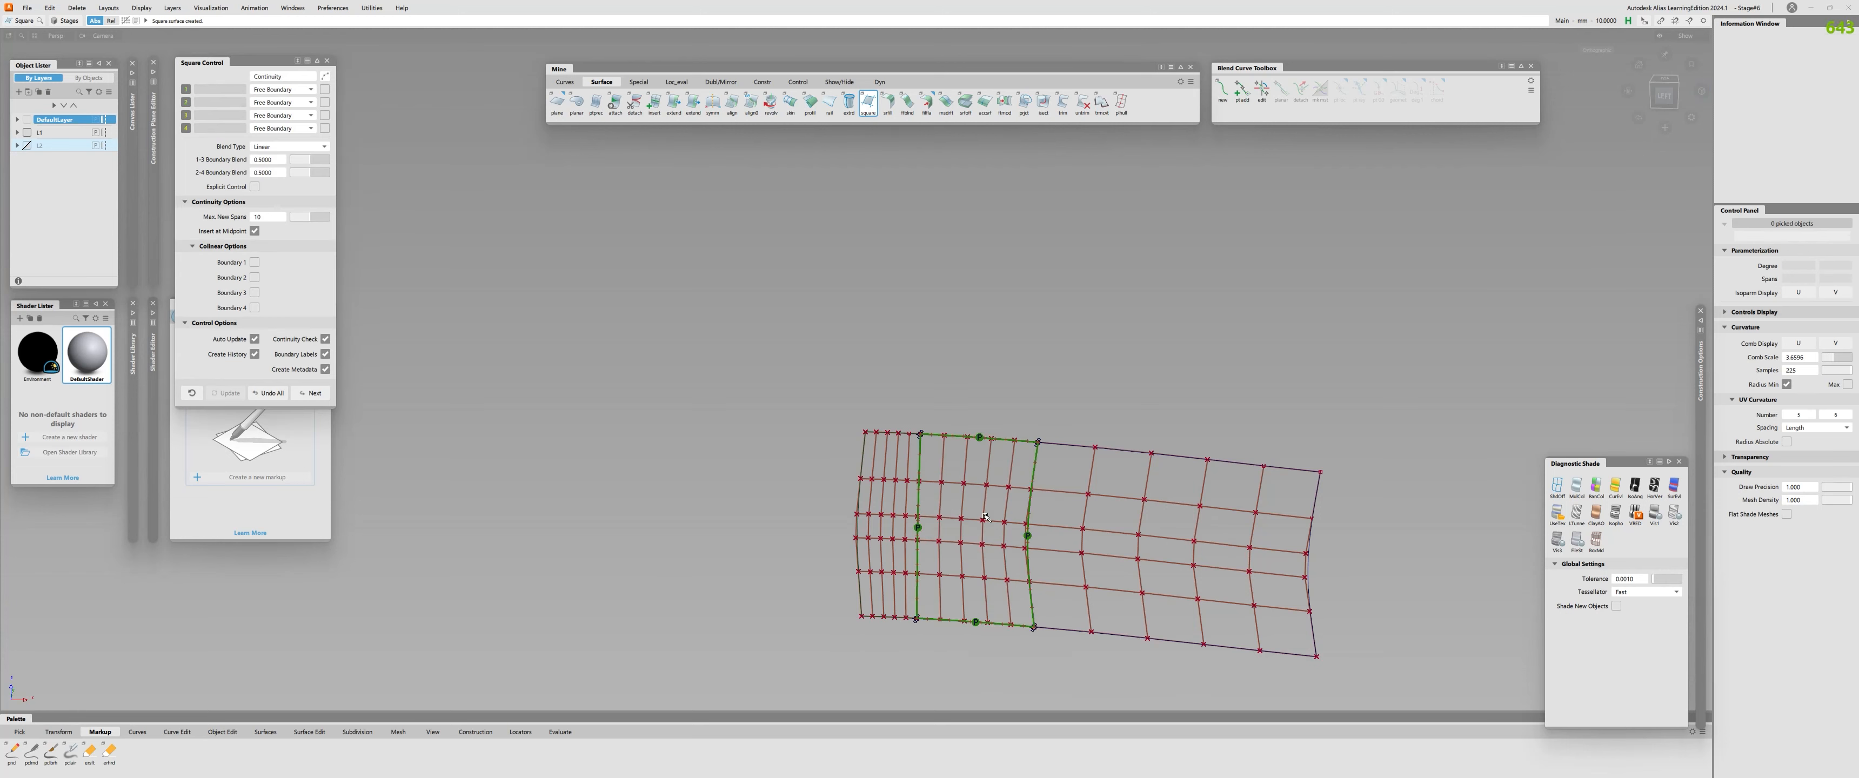
Set Square boundaries 2 and 4 to G2 Curvature and enable the collinear option for both.
{"action": "left_click", "coordinate": [288, 108]}
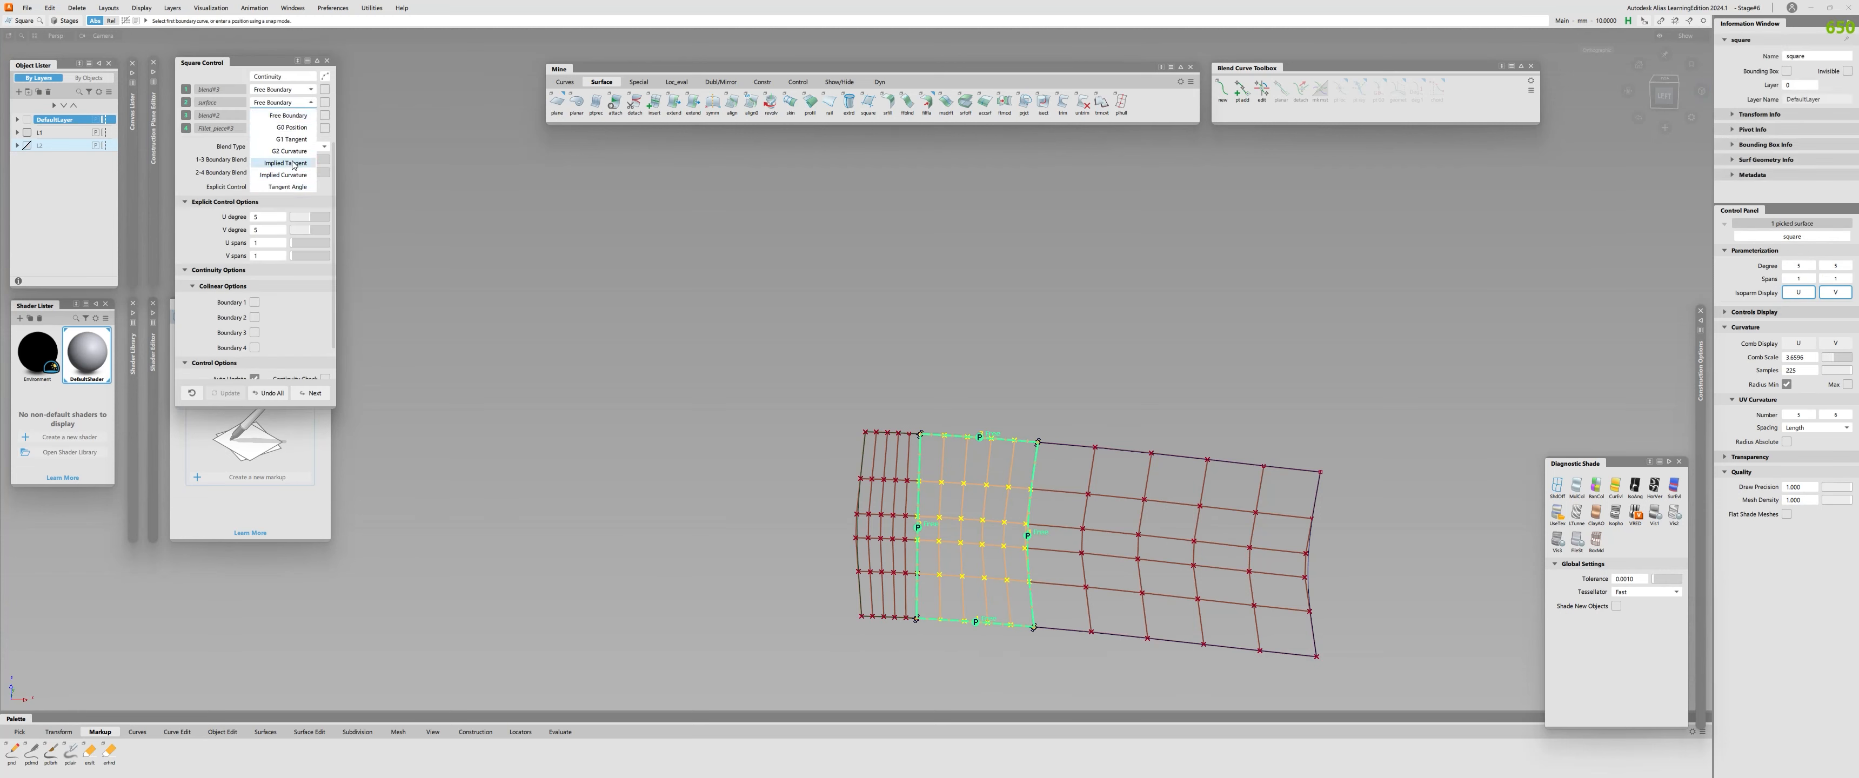
{"action": "left_click", "coordinate": [294, 153]}
{"action": "left_click", "coordinate": [282, 128]}
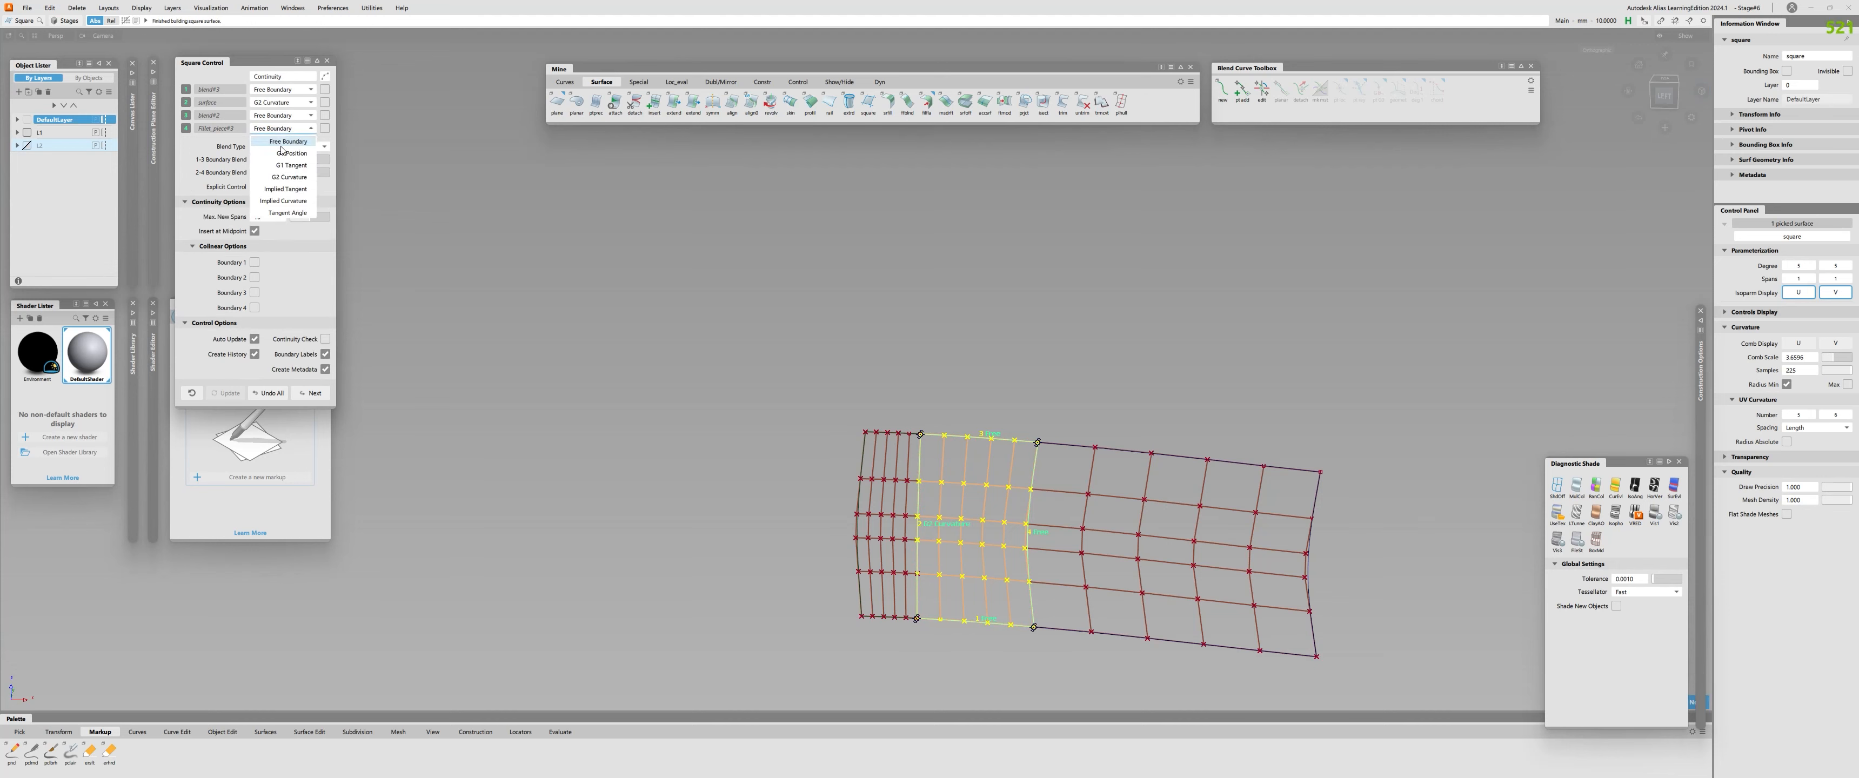
{"action": "left_click", "coordinate": [295, 182]}
{"action": "left_click", "coordinate": [254, 277]}
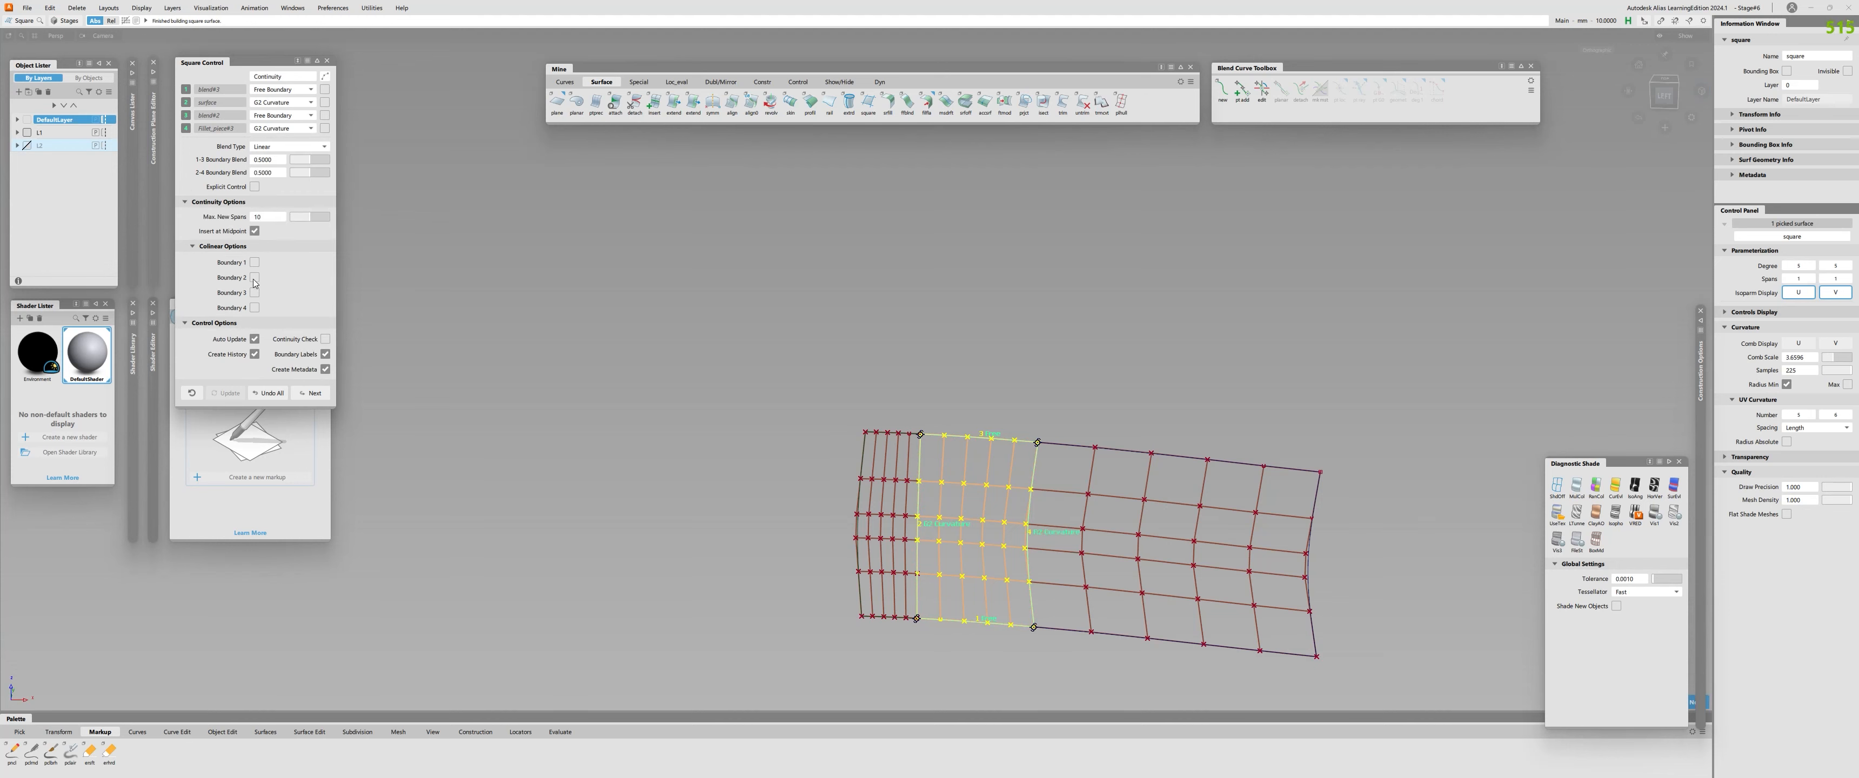
{"action": "left_click", "coordinate": [254, 307]}
{"action": "left_click_drag", "start_coordinate": [1211, 498], "coordinate": [1183, 462], "text": "alt+shift"}
{"action": "left_click_drag", "start_coordinate": [1154, 469], "coordinate": [1147, 512], "text": "ctrl+shift"}
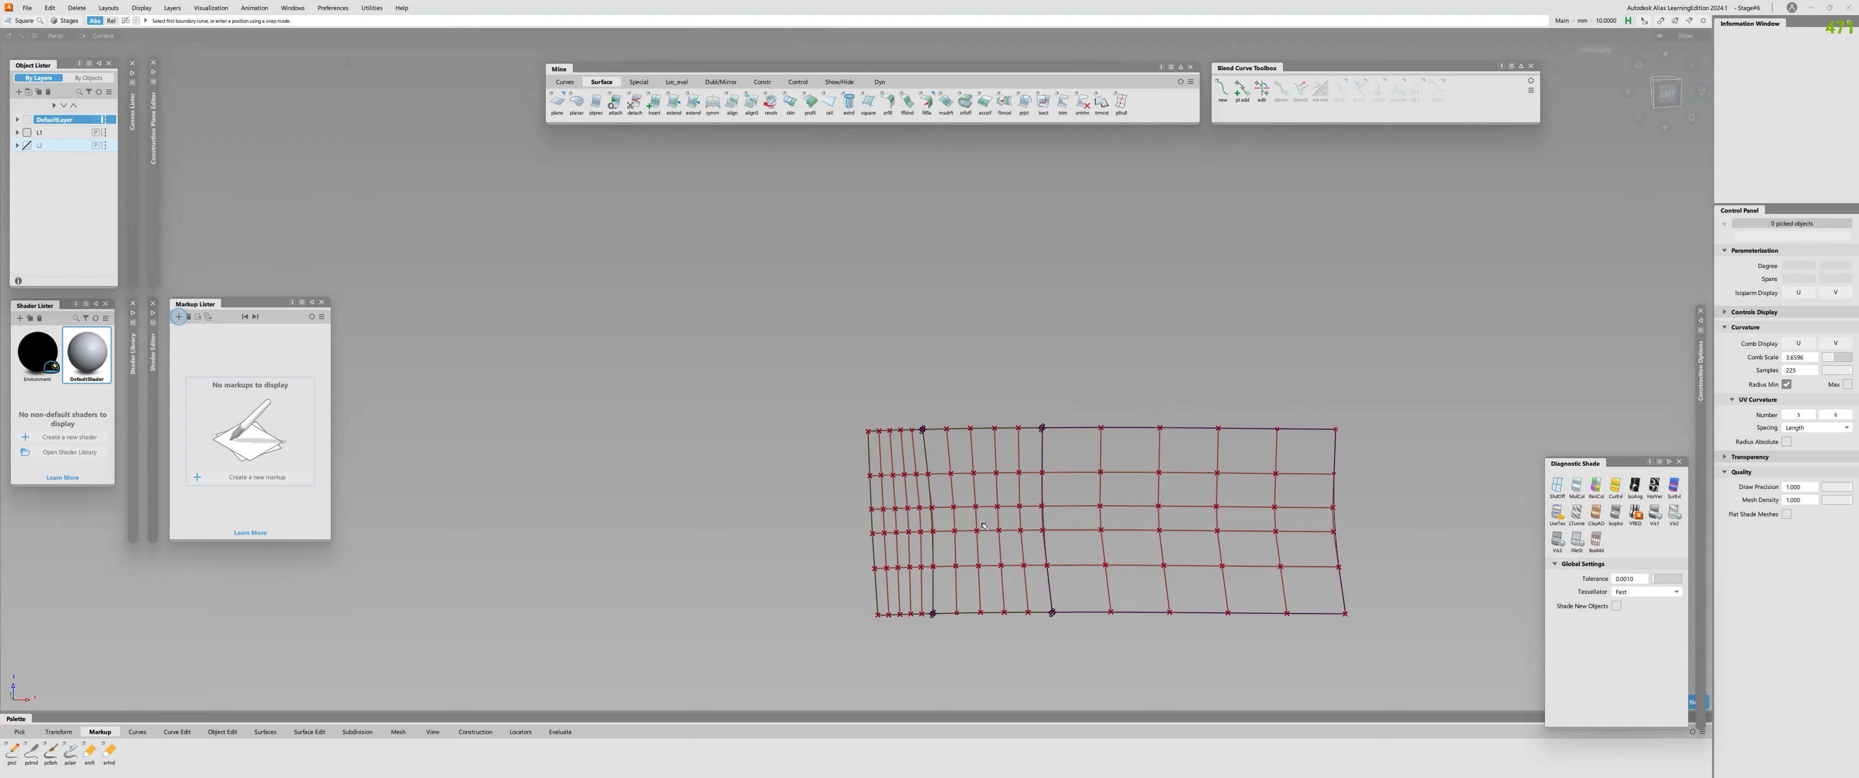
Delete the two blend curves along the new surface's upper and lower edges, and show all hidden geometry.
{"action": "left_click_drag", "start_coordinate": [993, 473], "coordinate": [984, 386]}
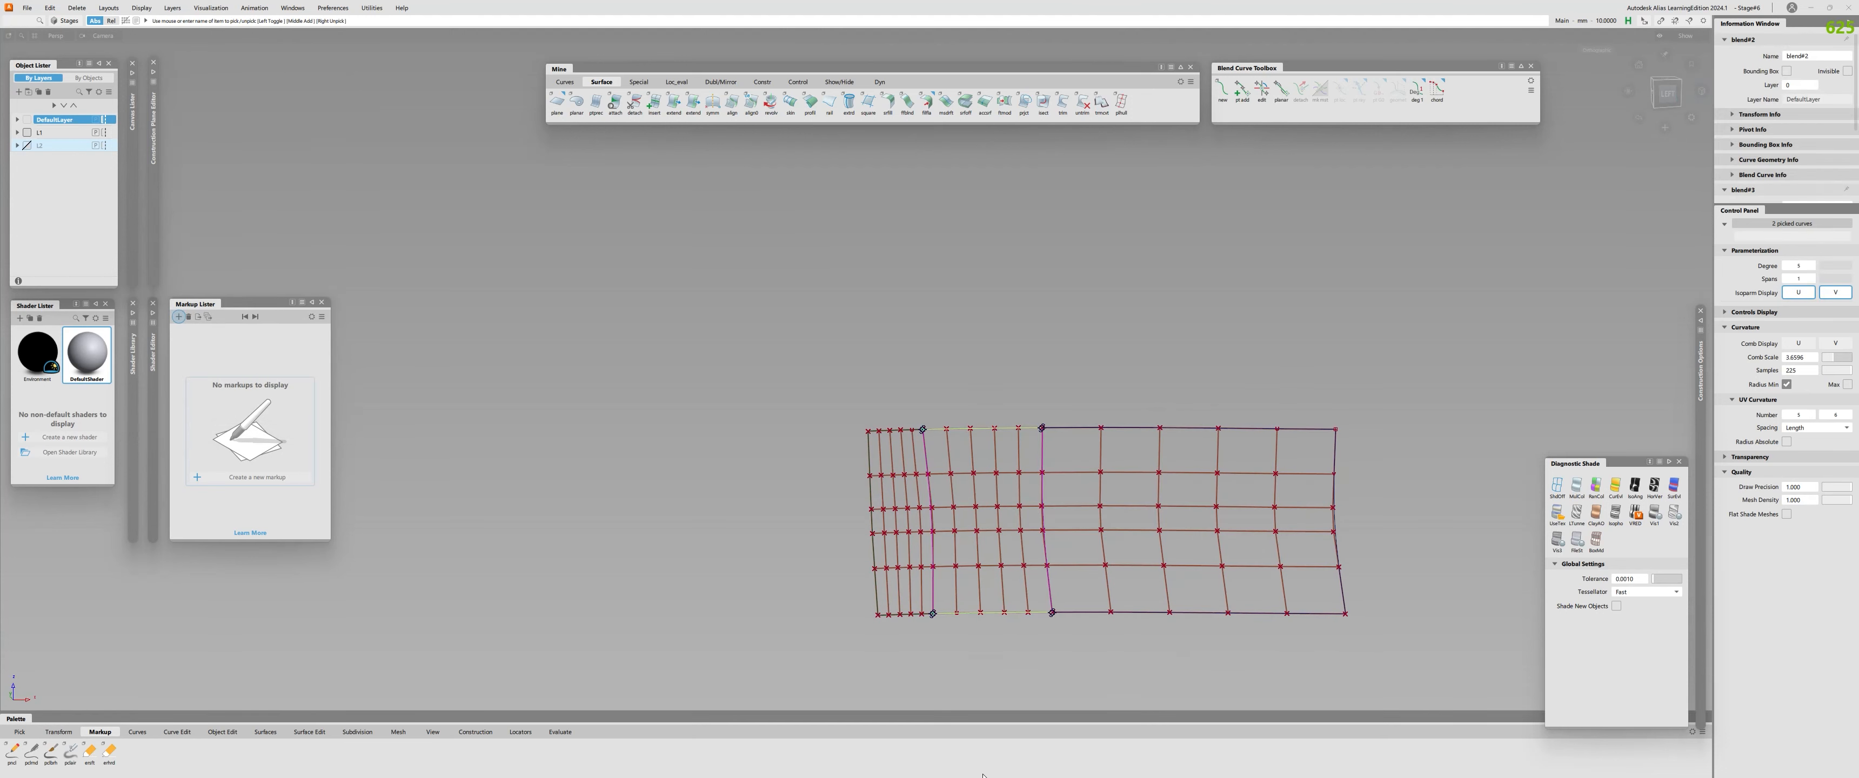
{"action": "left_click_drag", "start_coordinate": [986, 577], "coordinate": [983, 776], "text": "ctrl+shift"}
{"action": "left_click_drag", "start_coordinate": [873, 413], "coordinate": [882, 430], "text": "alt+shift"}
{"action": "left_click", "coordinate": [1020, 428]}
{"action": "left_click", "coordinate": [1021, 426]}
Align the new surface's upper edge to the surface above, and check the continuity of its upper and side edges.
{"action": "double_click", "coordinate": [732, 102]}
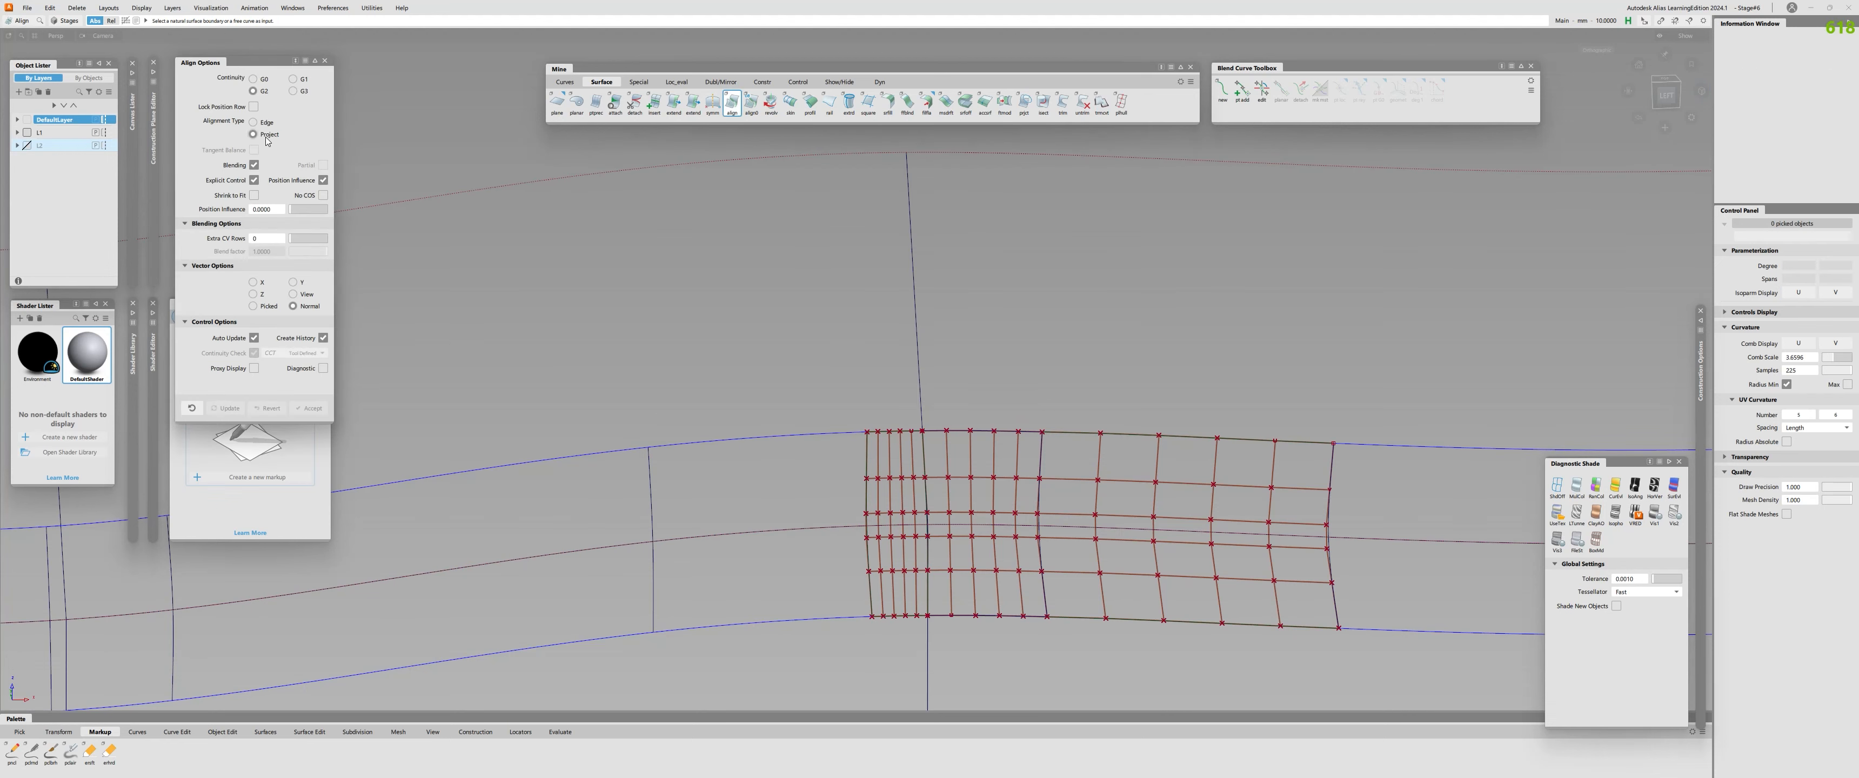
{"action": "left_click", "coordinate": [995, 434]}
{"action": "left_click", "coordinate": [996, 430]}
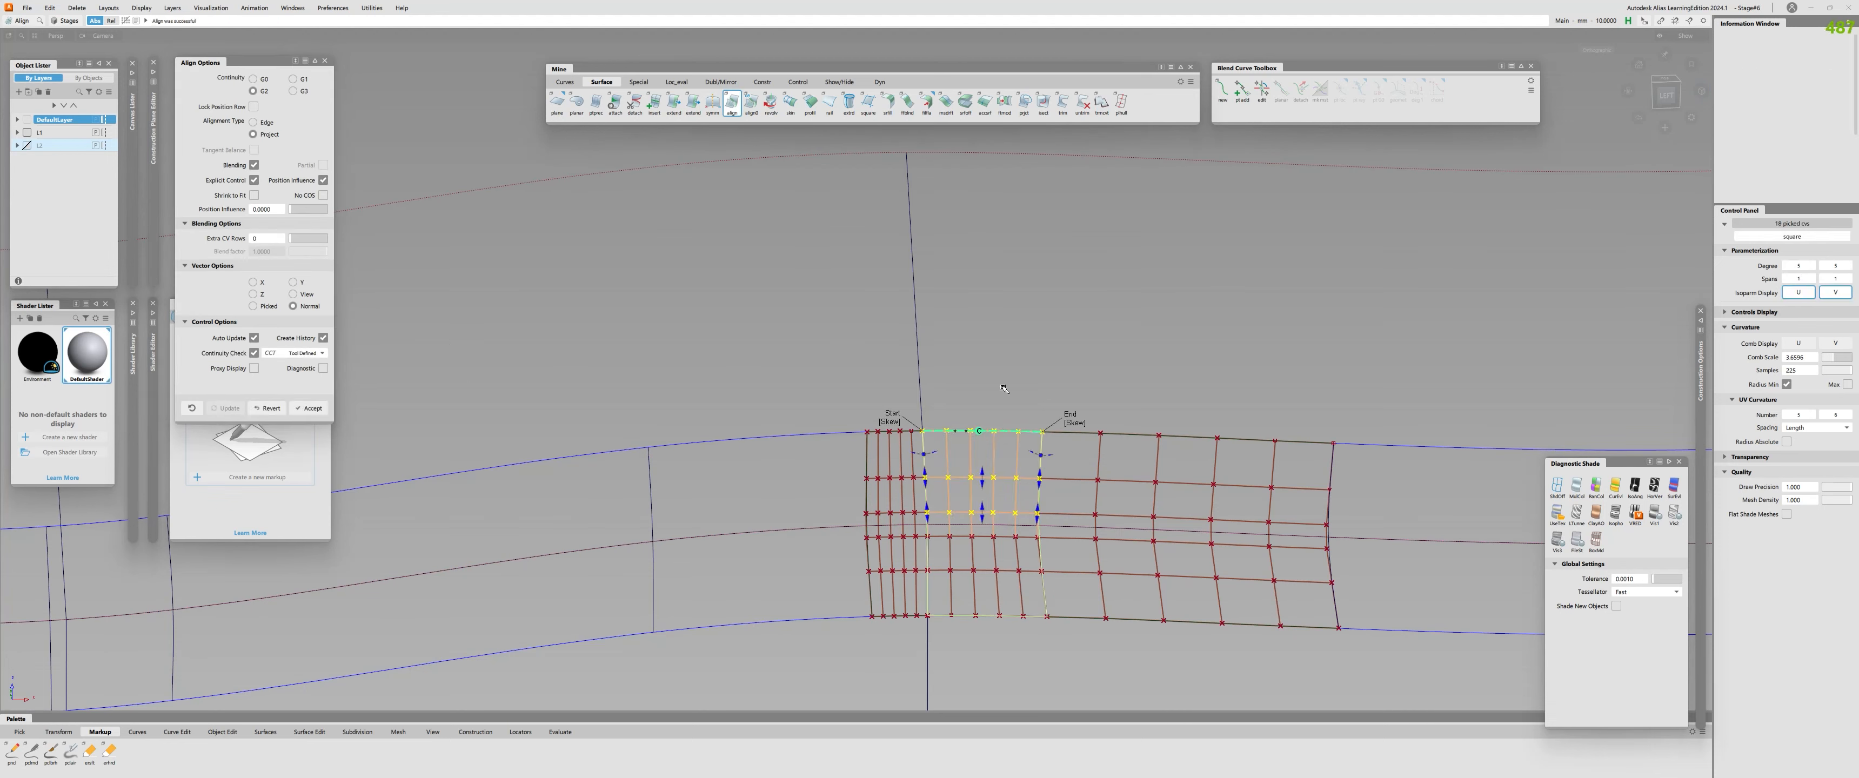
{"action": "key", "text": "ctrl+shift+c"}
{"action": "left_click", "coordinate": [1038, 497]}
{"action": "left_click", "coordinate": [924, 496]}
Align the new surface's lower edge to the surface below, and check the continuity there.
{"action": "double_click", "coordinate": [732, 101]}
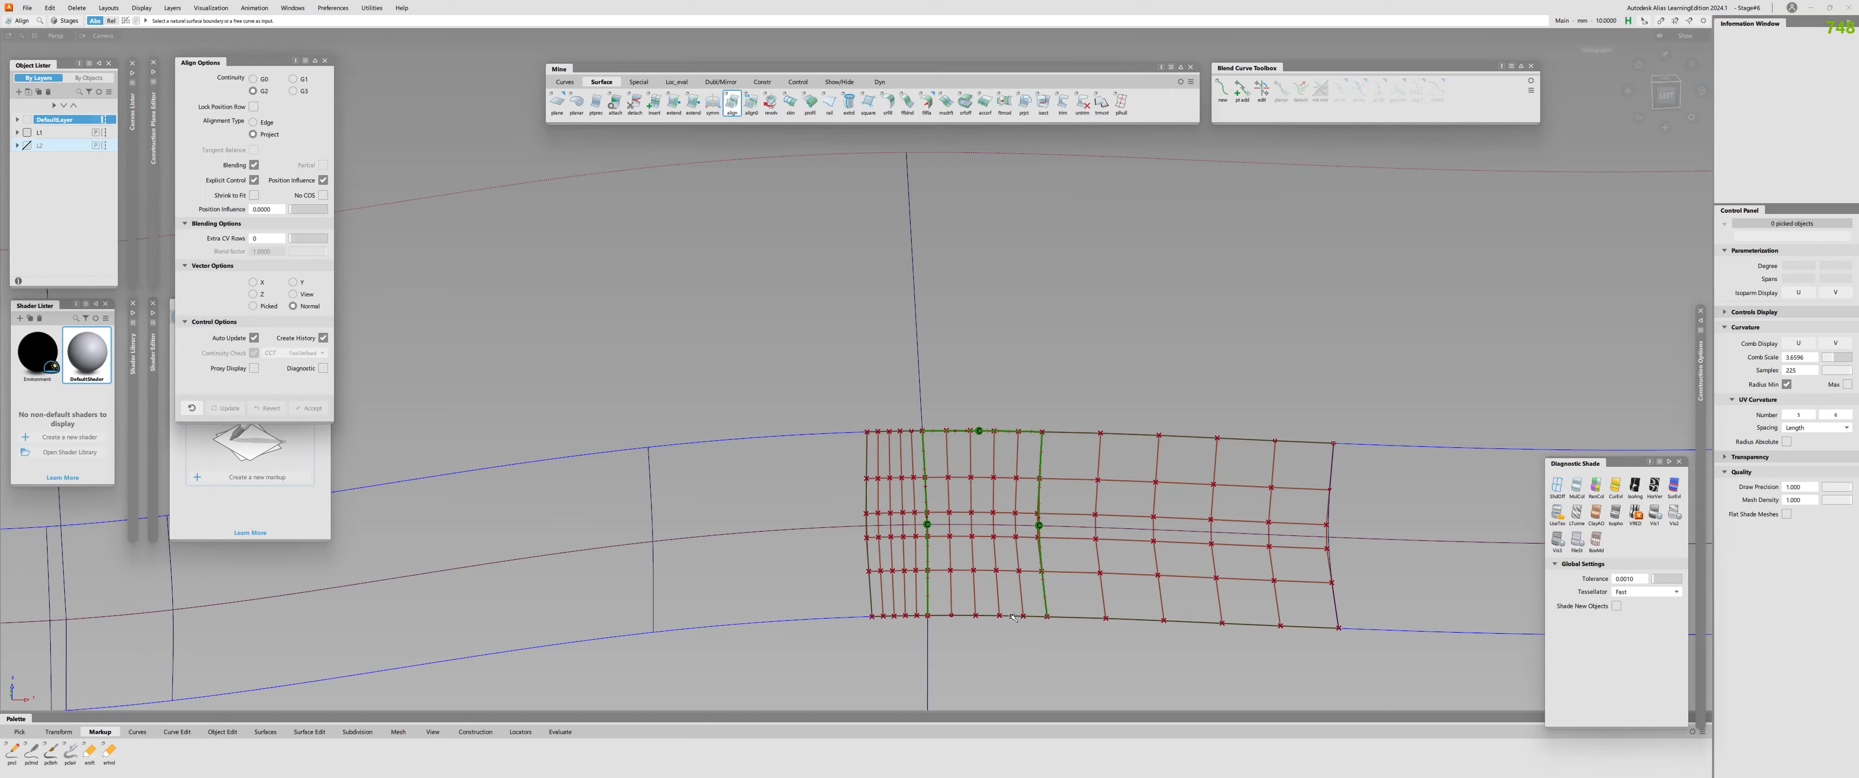
{"action": "left_click", "coordinate": [1002, 613]}
{"action": "left_click", "coordinate": [1004, 618]}
{"action": "left_click", "coordinate": [1008, 648]}
Hide the short piece's and new surface's control points, and trim the large upper and lower surfaces along the fillet edges.
{"action": "right_click_drag", "start_coordinate": [1002, 572], "coordinate": [794, 559], "text": "alt+shift"}
{"action": "left_click_drag", "start_coordinate": [794, 559], "coordinate": [779, 531], "text": "alt+shift"}
{"action": "key", "text": "shift+o"}
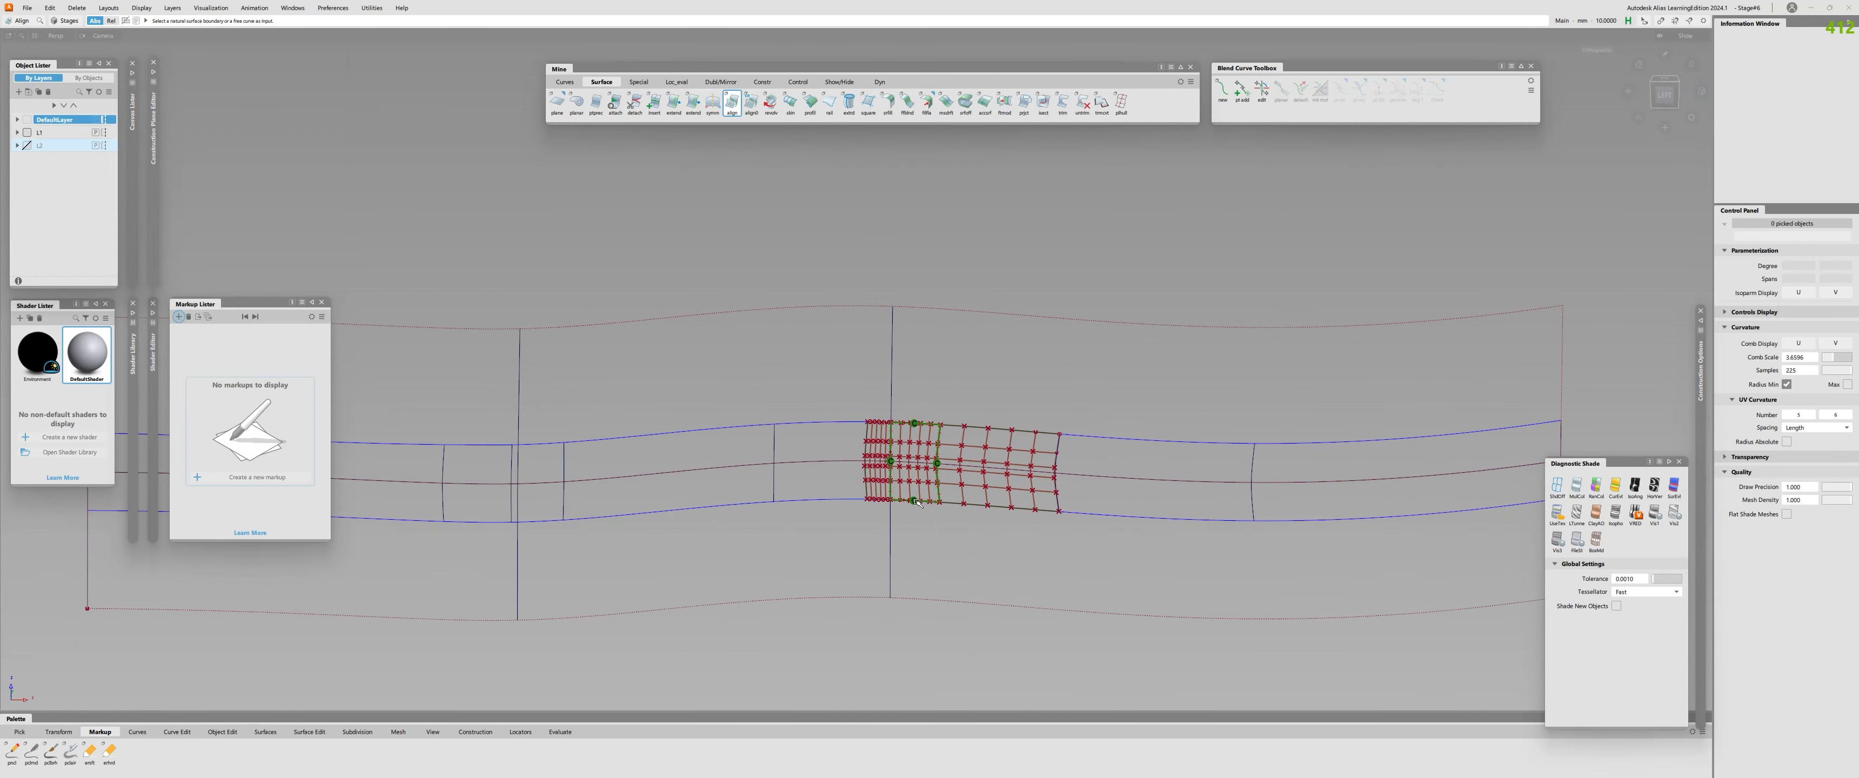
{"action": "left_click", "coordinate": [867, 462]}
{"action": "left_click", "coordinate": [915, 447]}
{"action": "left_click", "coordinate": [1027, 391]}
{"action": "left_click", "coordinate": [1062, 103]}
{"action": "left_click", "coordinate": [892, 346]}
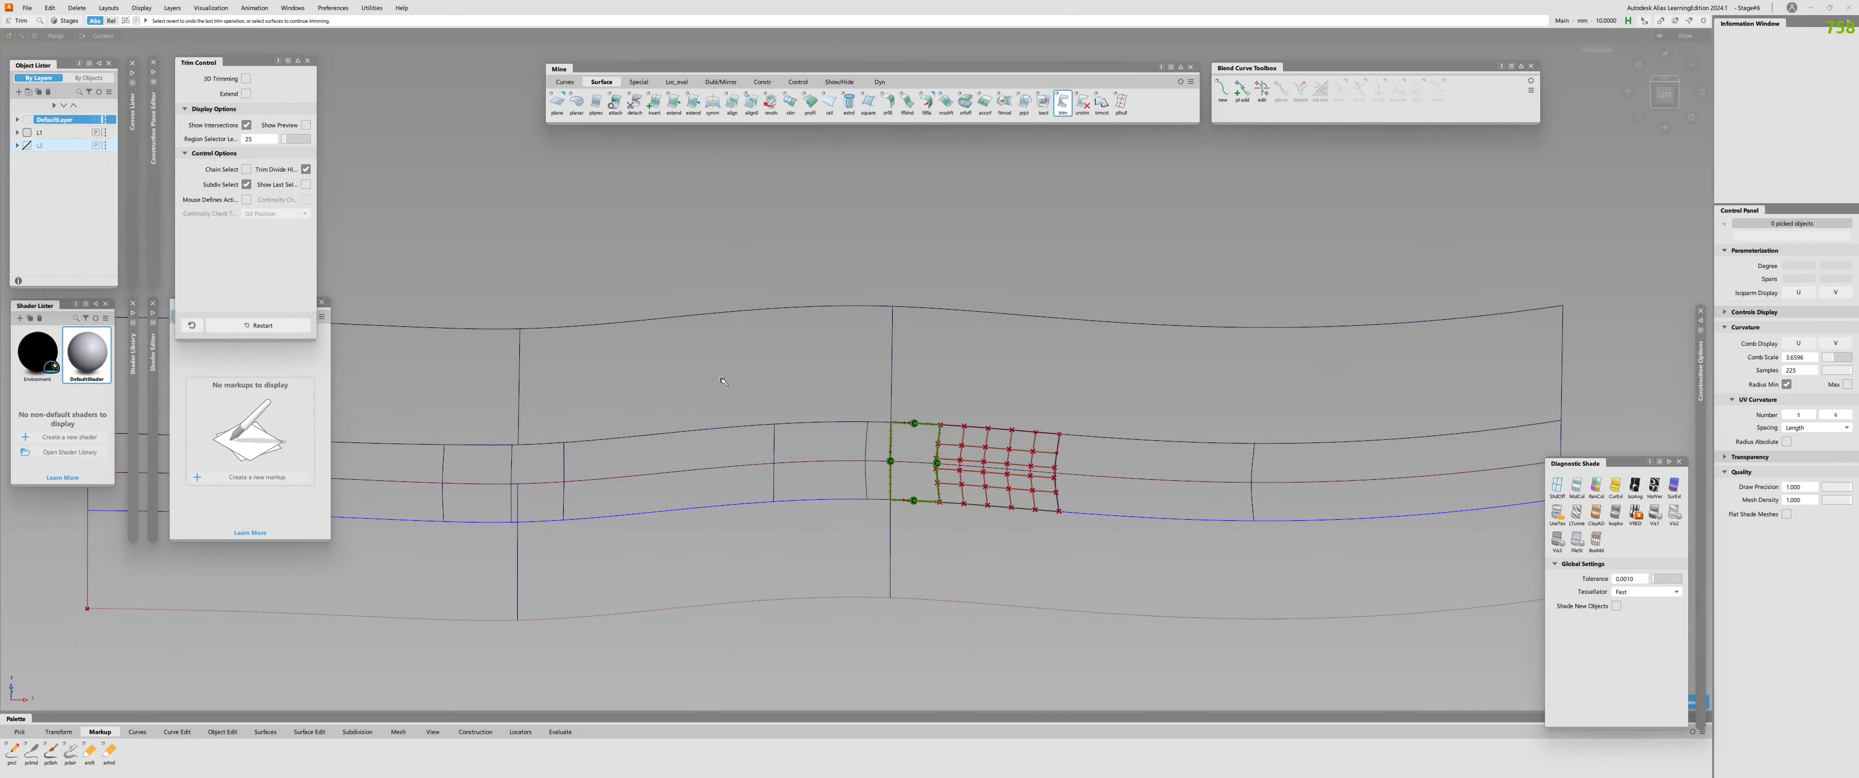
{"action": "left_click", "coordinate": [705, 564]}
Hide the remaining control points and continuity markers, and display the model with grey diagnostic shading.
{"action": "right_click_drag", "start_coordinate": [902, 530], "coordinate": [797, 503], "text": "alt+shift"}
{"action": "key", "text": "shift+o"}
{"action": "double_click", "coordinate": [945, 449]}
{"action": "double_click", "coordinate": [917, 456]}
{"action": "mouse_move", "coordinate": [899, 462]}
{"action": "right_mouse_down", "text": "alt+shift"}
{"action": "mouse_move", "coordinate": [953, 466]}
{"action": "mouse_move", "coordinate": [926, 531]}
{"action": "mouse_move", "coordinate": [951, 451]}
{"action": "right_mouse_up", "text": "alt+shift"}
{"action": "left_click_drag", "start_coordinate": [951, 451], "coordinate": [953, 381], "text": "alt+shift"}
{"action": "key", "text": "shift+c"}
{"action": "left_click_drag", "start_coordinate": [940, 452], "coordinate": [942, 289], "text": "alt+shift"}
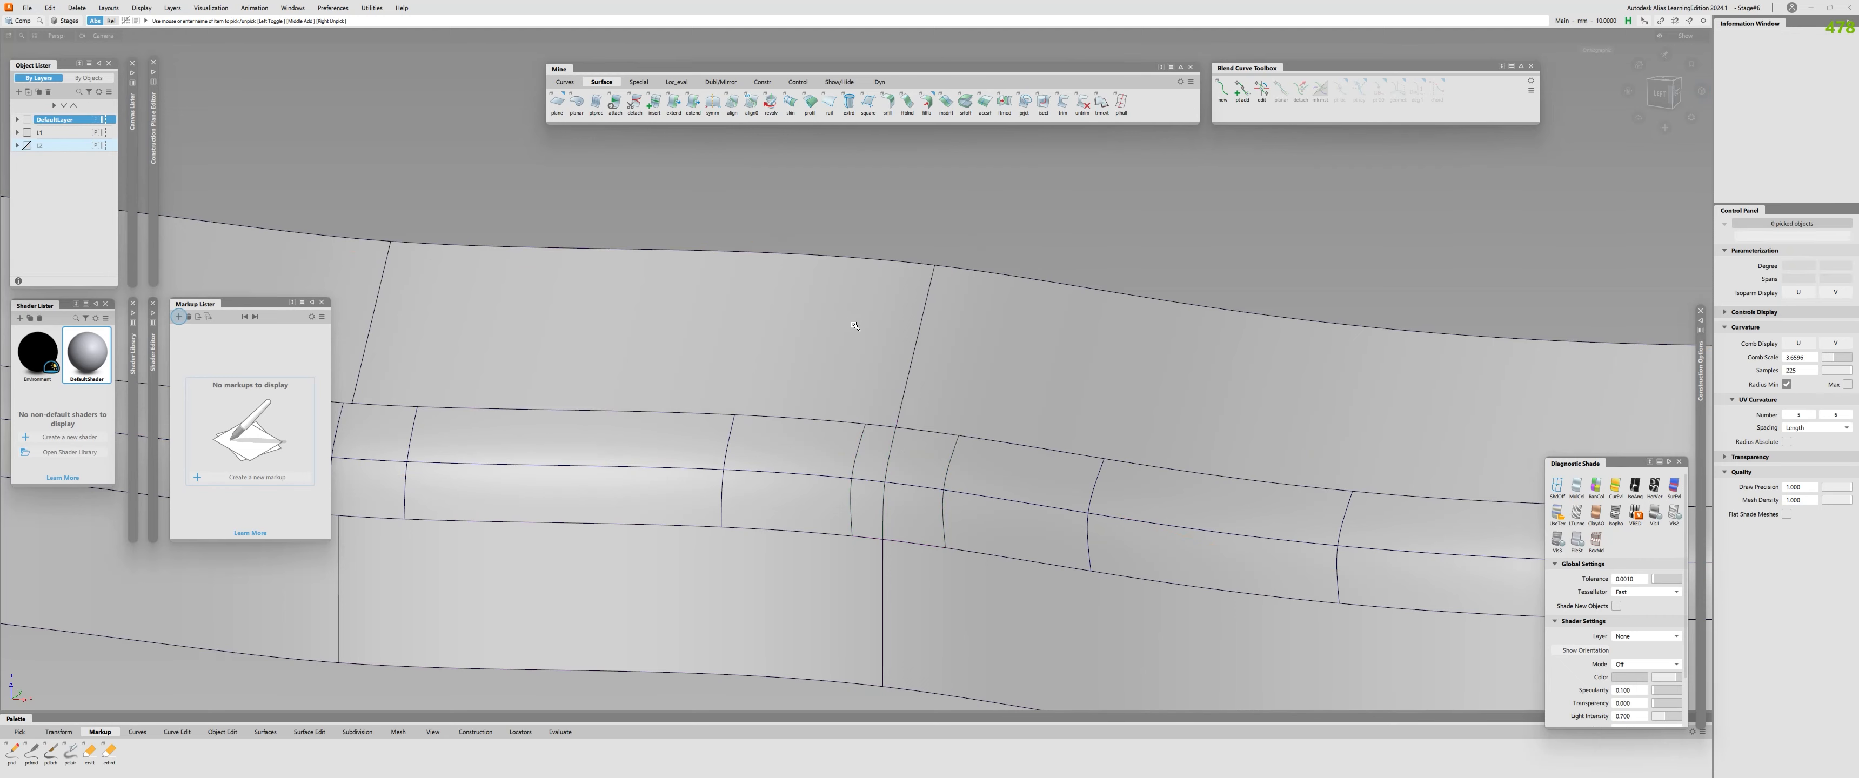
Check the surface continuity across the vertical seams between the neighbouring fillet pieces.
{"action": "right_click_drag", "start_coordinate": [855, 327], "coordinate": [1124, 510], "text": "alt+shift"}
{"action": "left_click_drag", "start_coordinate": [1125, 510], "coordinate": [892, 473], "text": "alt+shift"}
{"action": "right_click_drag", "start_coordinate": [892, 473], "coordinate": [888, 444], "text": "alt+shift"}
{"action": "left_click", "coordinate": [902, 448]}
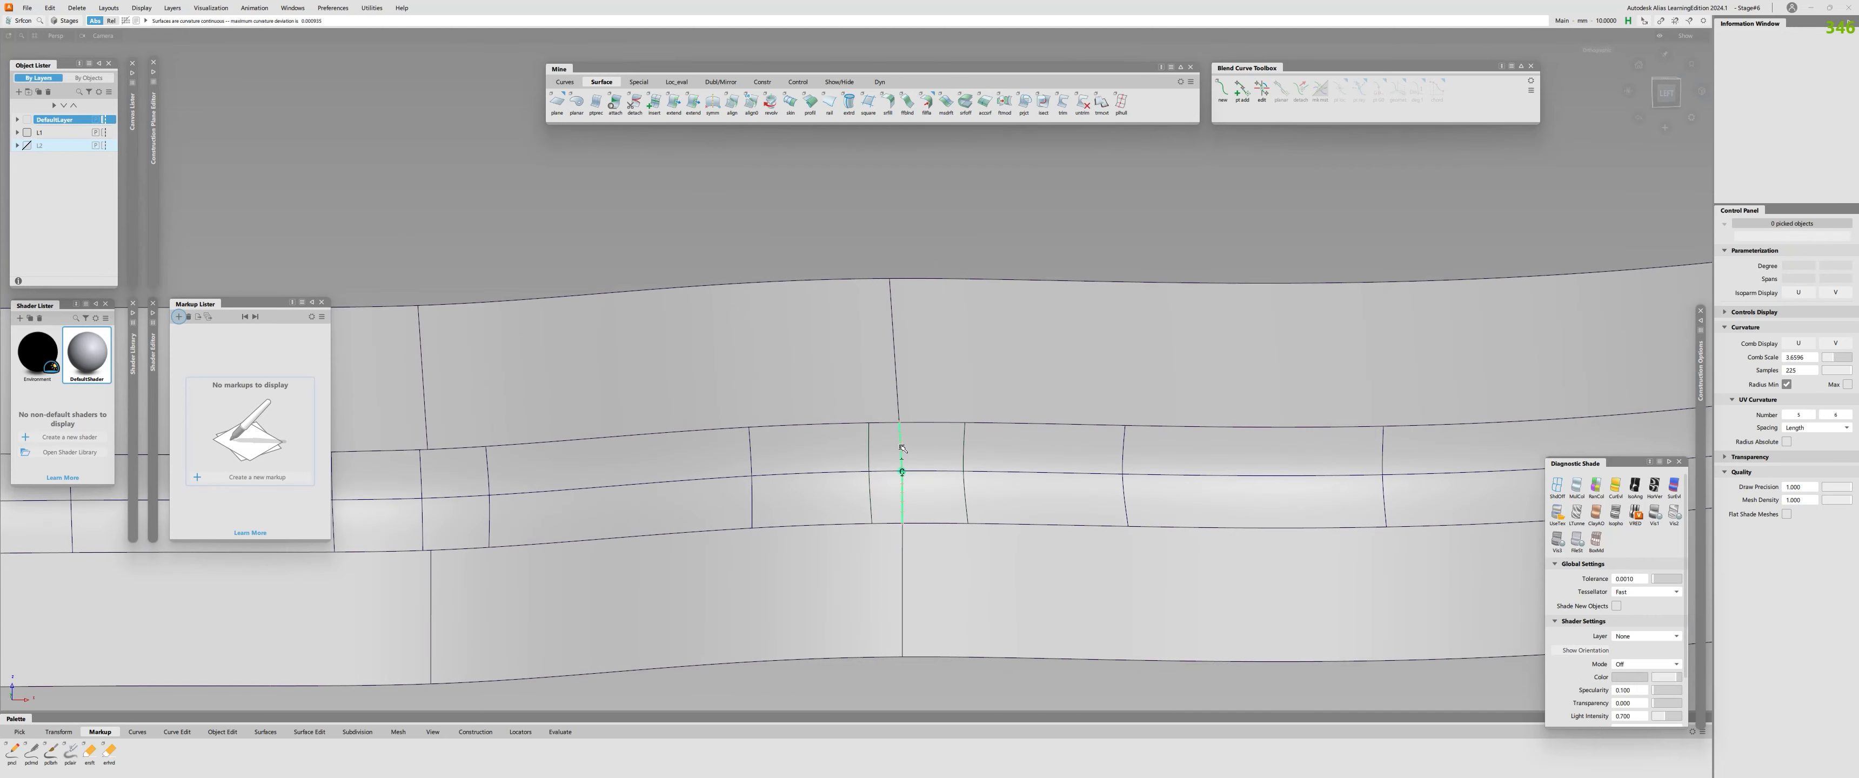
{"action": "left_click", "coordinate": [869, 471]}
{"action": "left_click", "coordinate": [964, 473]}
Examine the control-point layout of the short fillet piece and the new Square surface, and hide it again.
{"action": "left_click_drag", "start_coordinate": [965, 473], "coordinate": [1056, 520], "text": "alt+shift"}
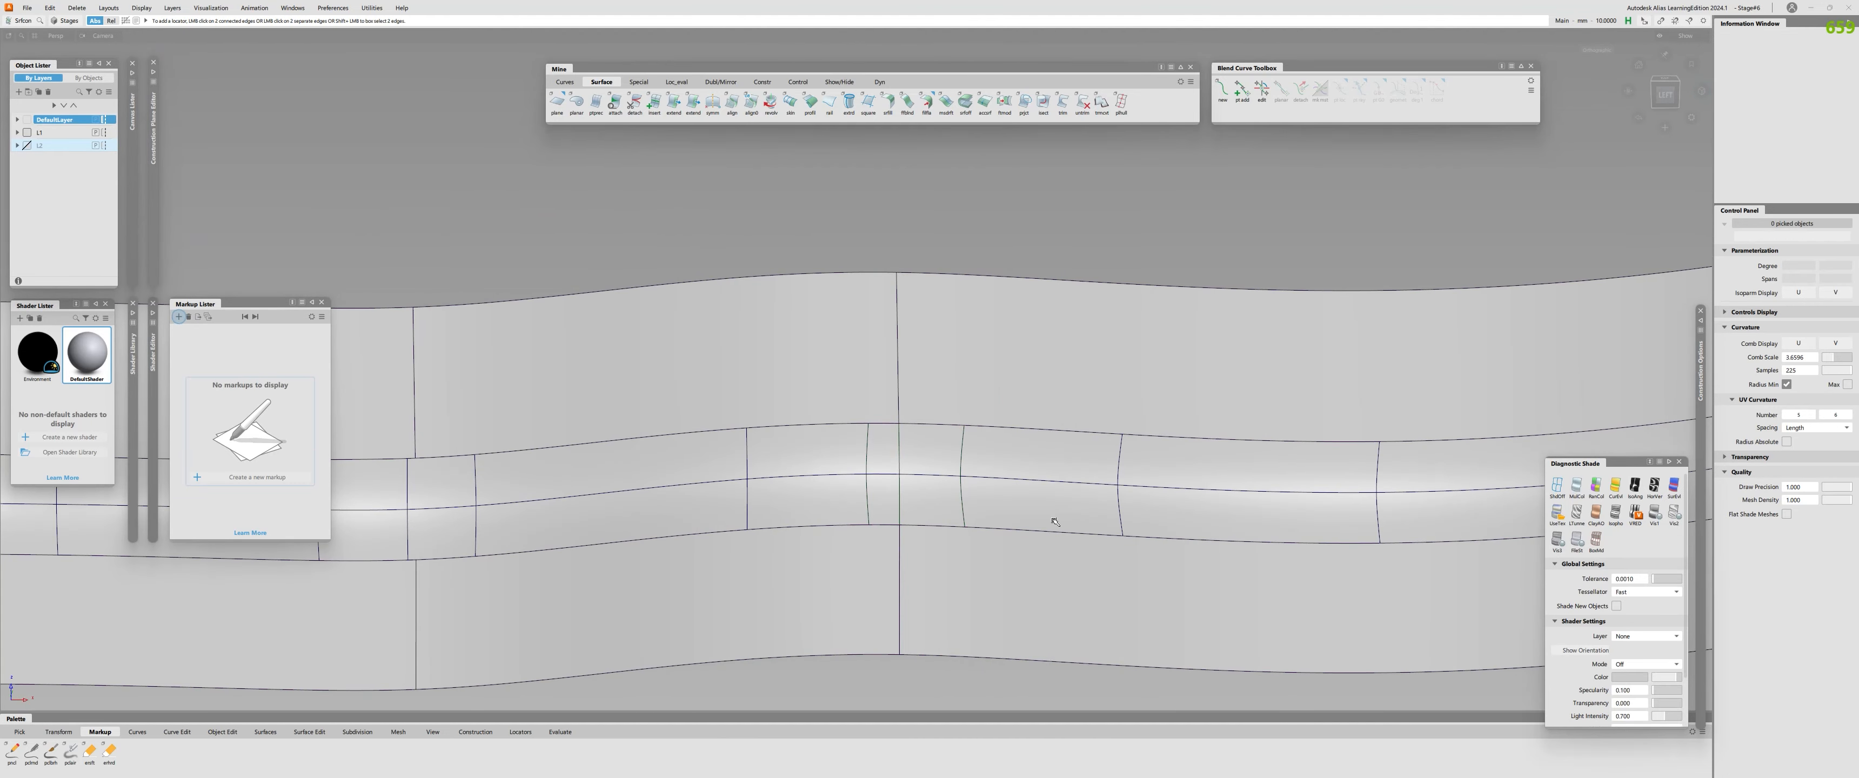
{"action": "left_click_drag", "start_coordinate": [1082, 509], "coordinate": [798, 456], "text": "alt+shift"}
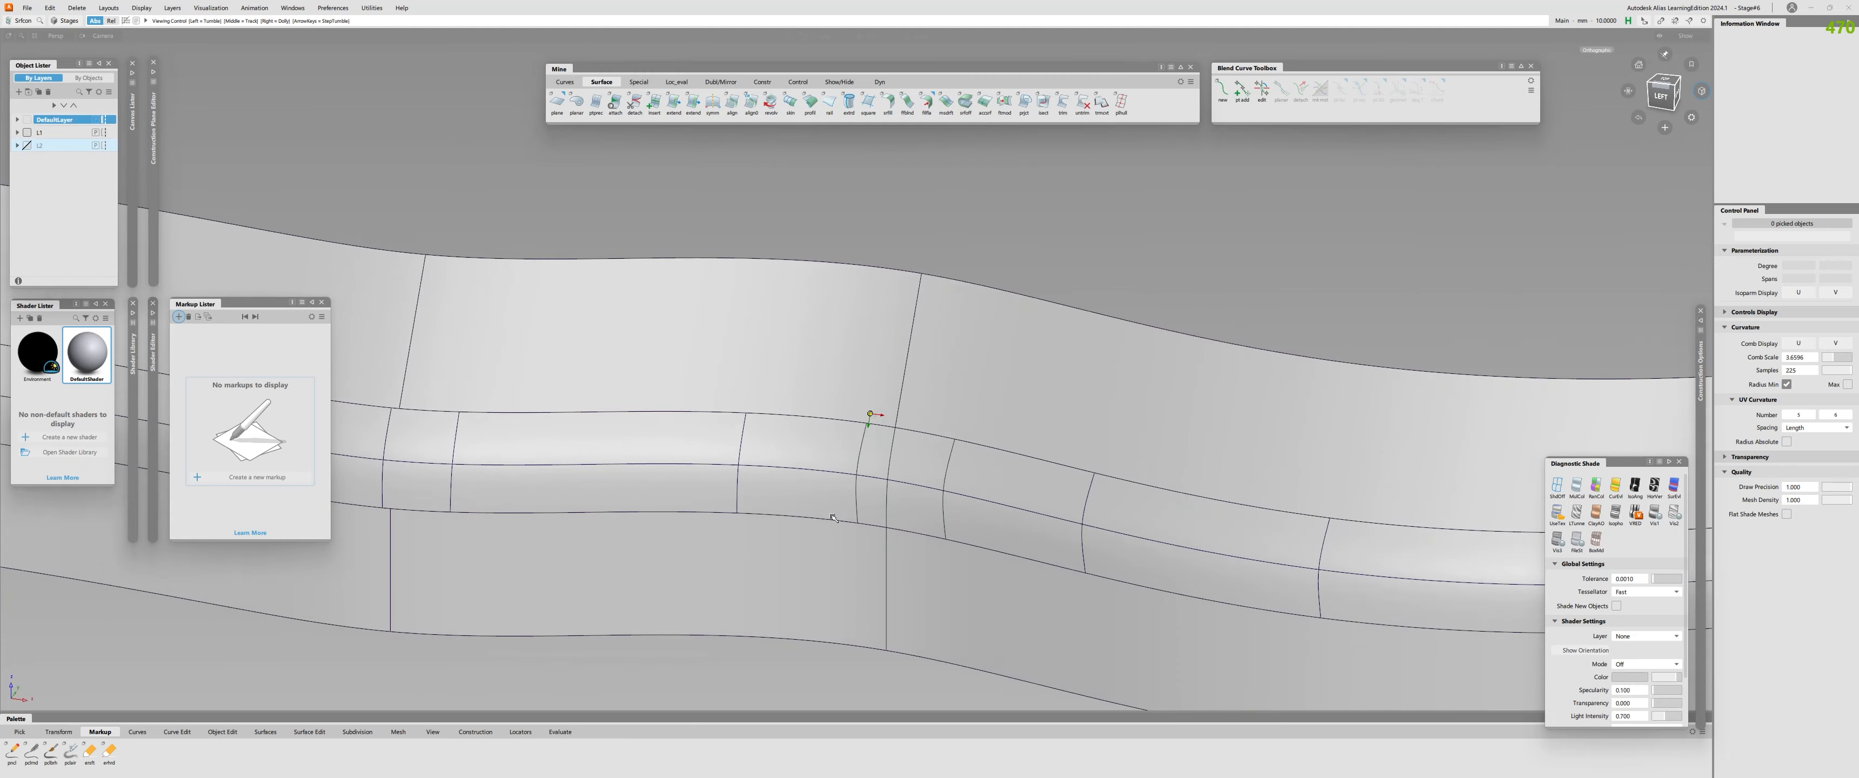
{"action": "mouse_move", "coordinate": [799, 456]}
{"action": "right_mouse_down", "text": "alt+shift"}
{"action": "mouse_move", "coordinate": [588, 461]}
{"action": "mouse_move", "coordinate": [871, 477]}
{"action": "right_mouse_up", "text": "alt+shift"}
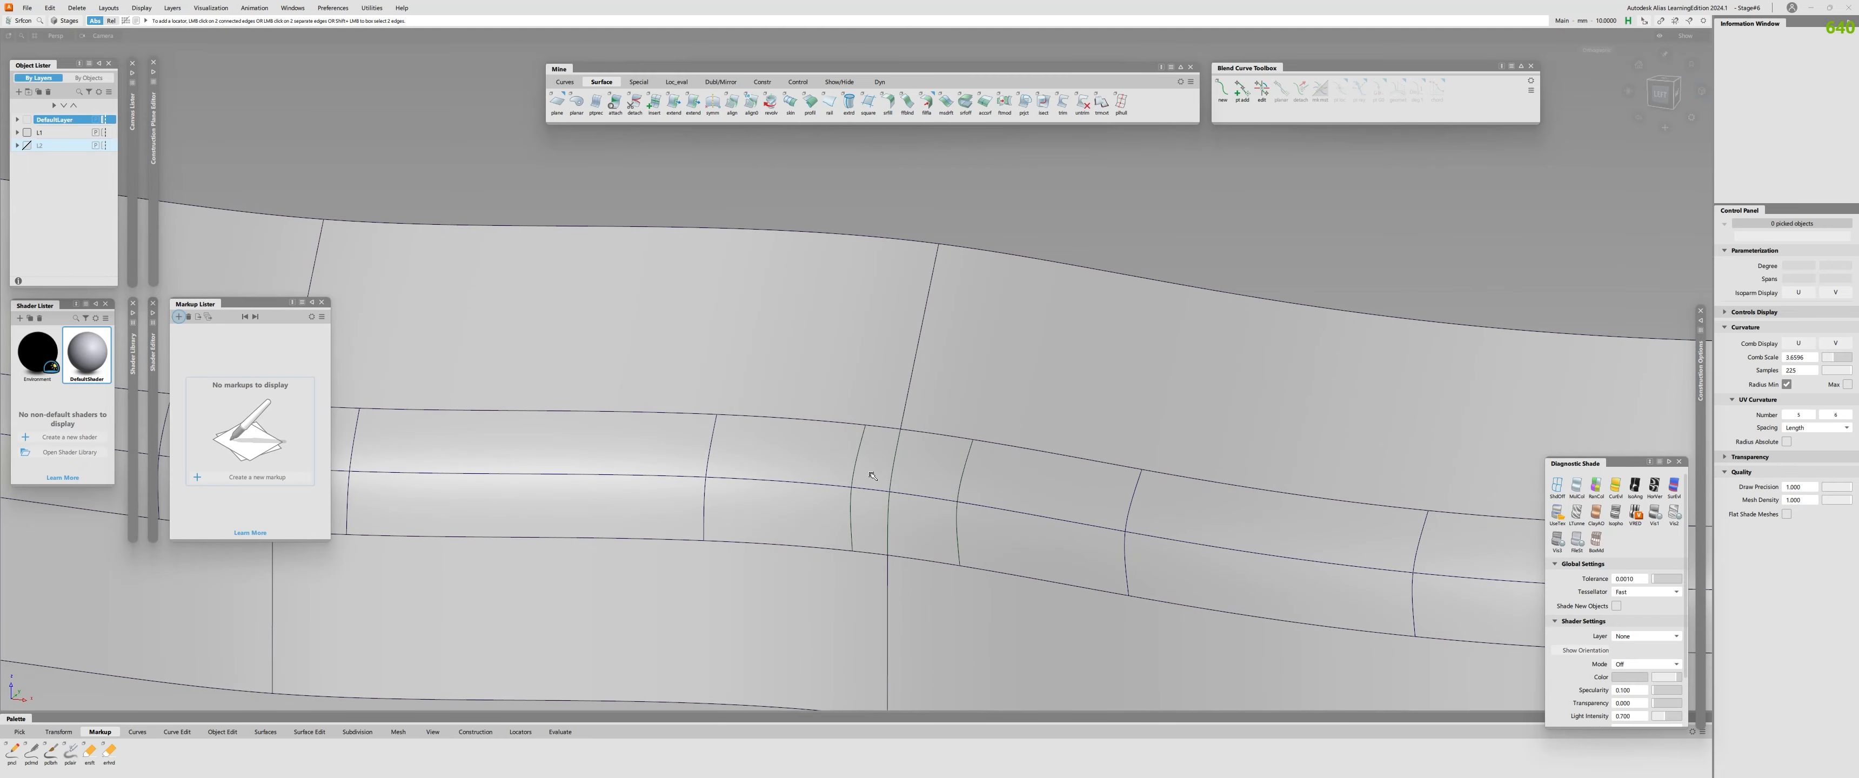
{"action": "left_click", "coordinate": [901, 479]}
{"action": "left_click", "coordinate": [924, 480]}
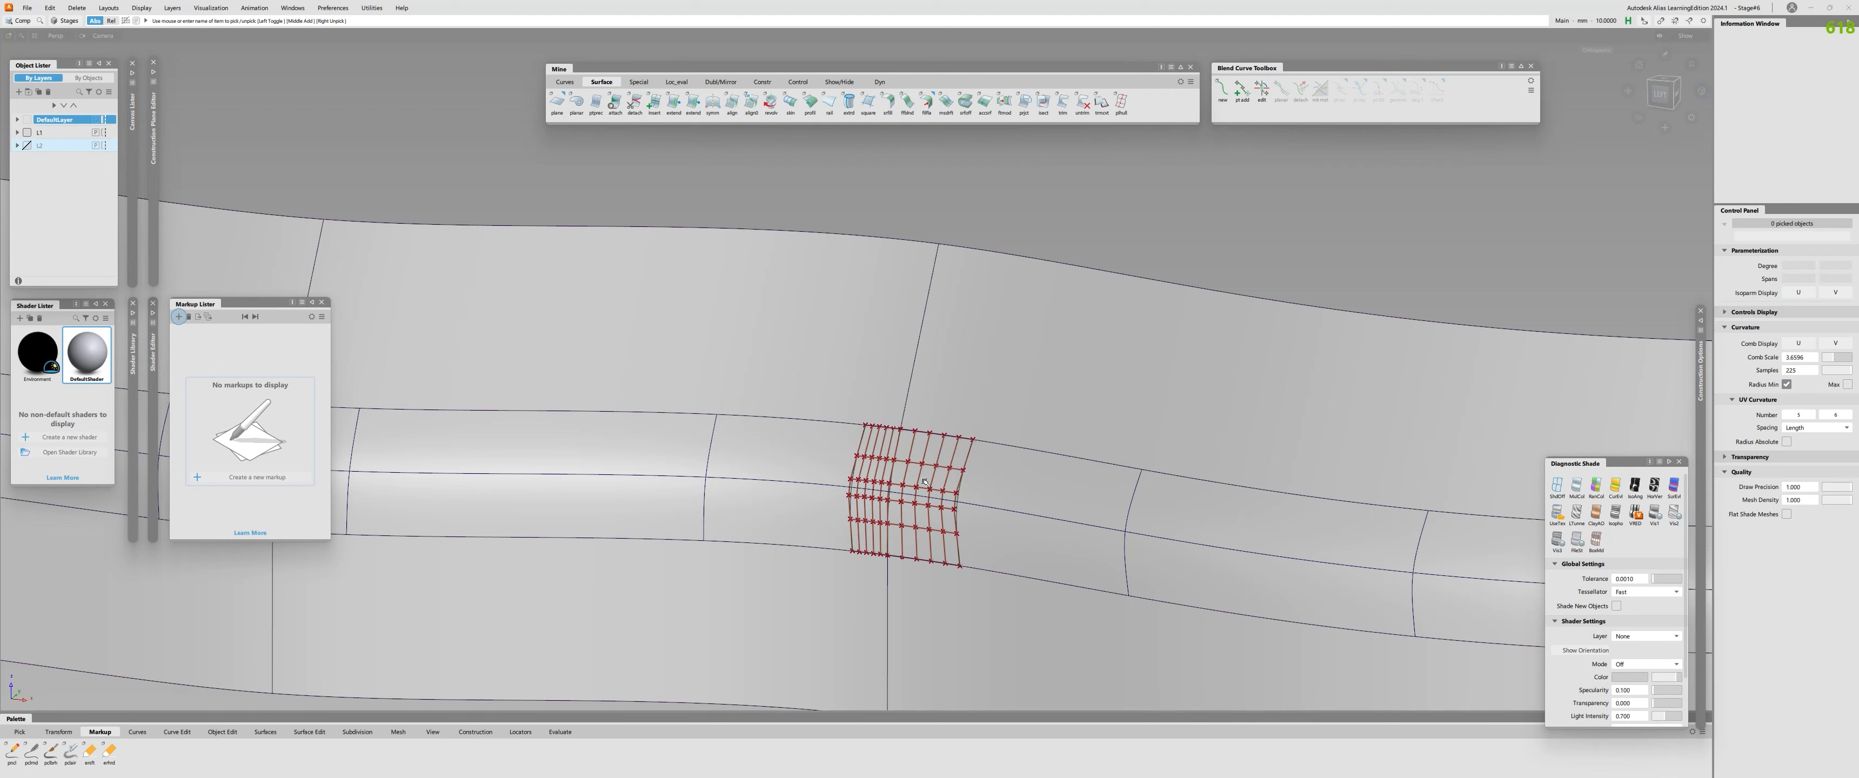
{"action": "double_click", "coordinate": [873, 482]}
{"action": "double_click", "coordinate": [929, 484]}
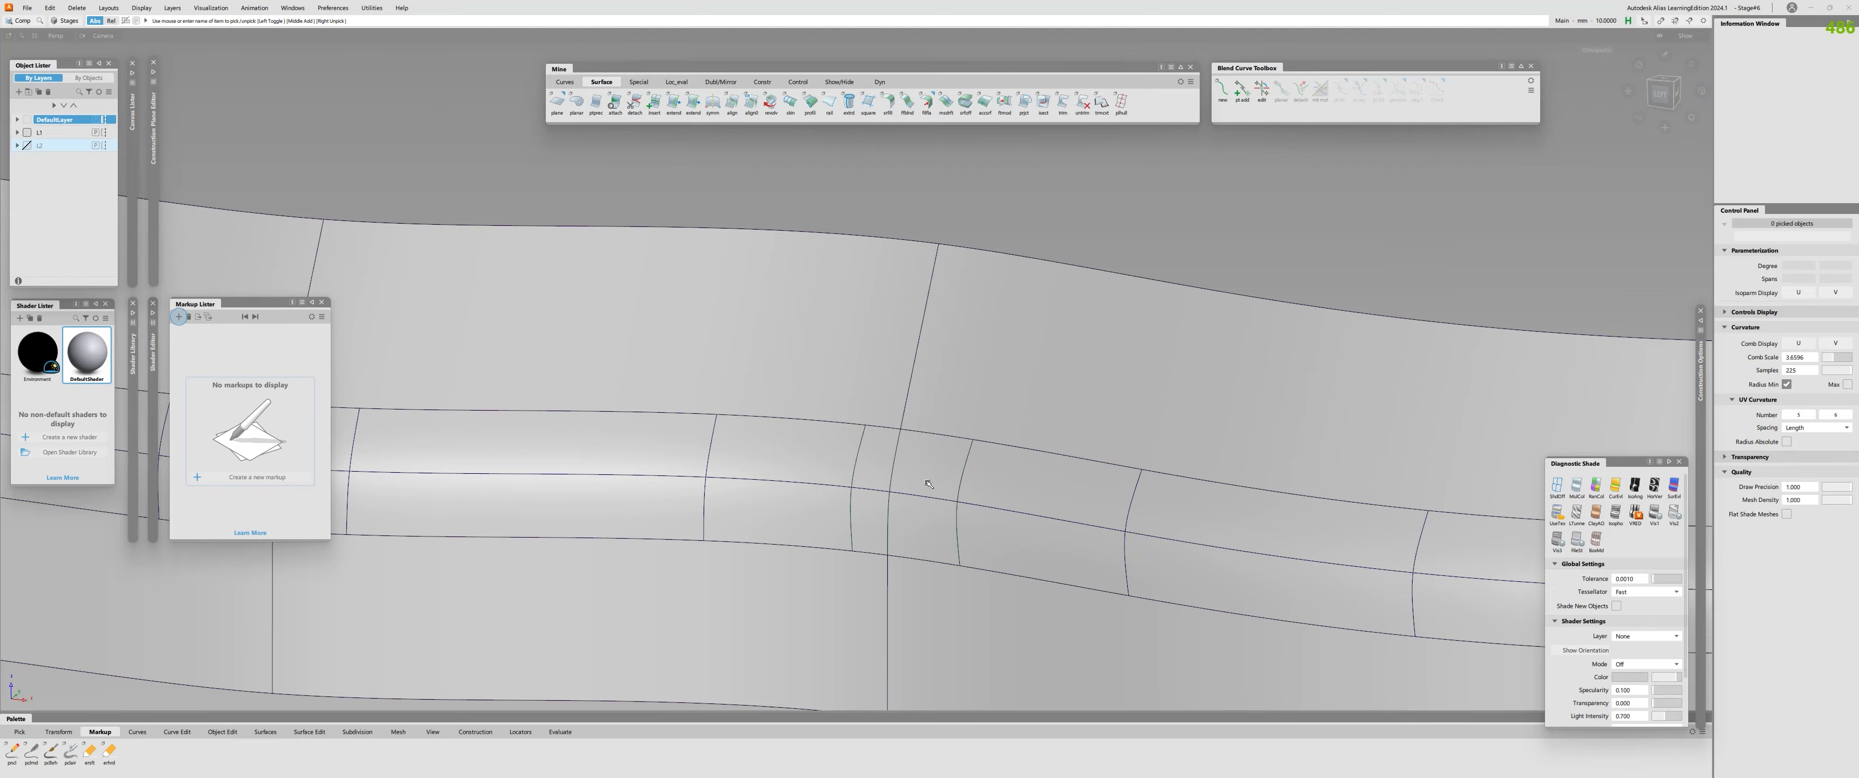
Apply zebra-stripe diagnostic shading and inspect the reflection flow across the fillet and the large surfaces.
{"action": "left_click", "coordinate": [1654, 486]}
{"action": "right_click_drag", "start_coordinate": [1241, 499], "coordinate": [1067, 516], "text": "alt+shift"}
{"action": "mouse_move", "coordinate": [1068, 516]}
{"action": "left_mouse_down", "text": "alt+shift"}
{"action": "mouse_move", "coordinate": [1288, 488]}
{"action": "mouse_move", "coordinate": [955, 488]}
{"action": "left_mouse_up", "text": "alt+shift"}
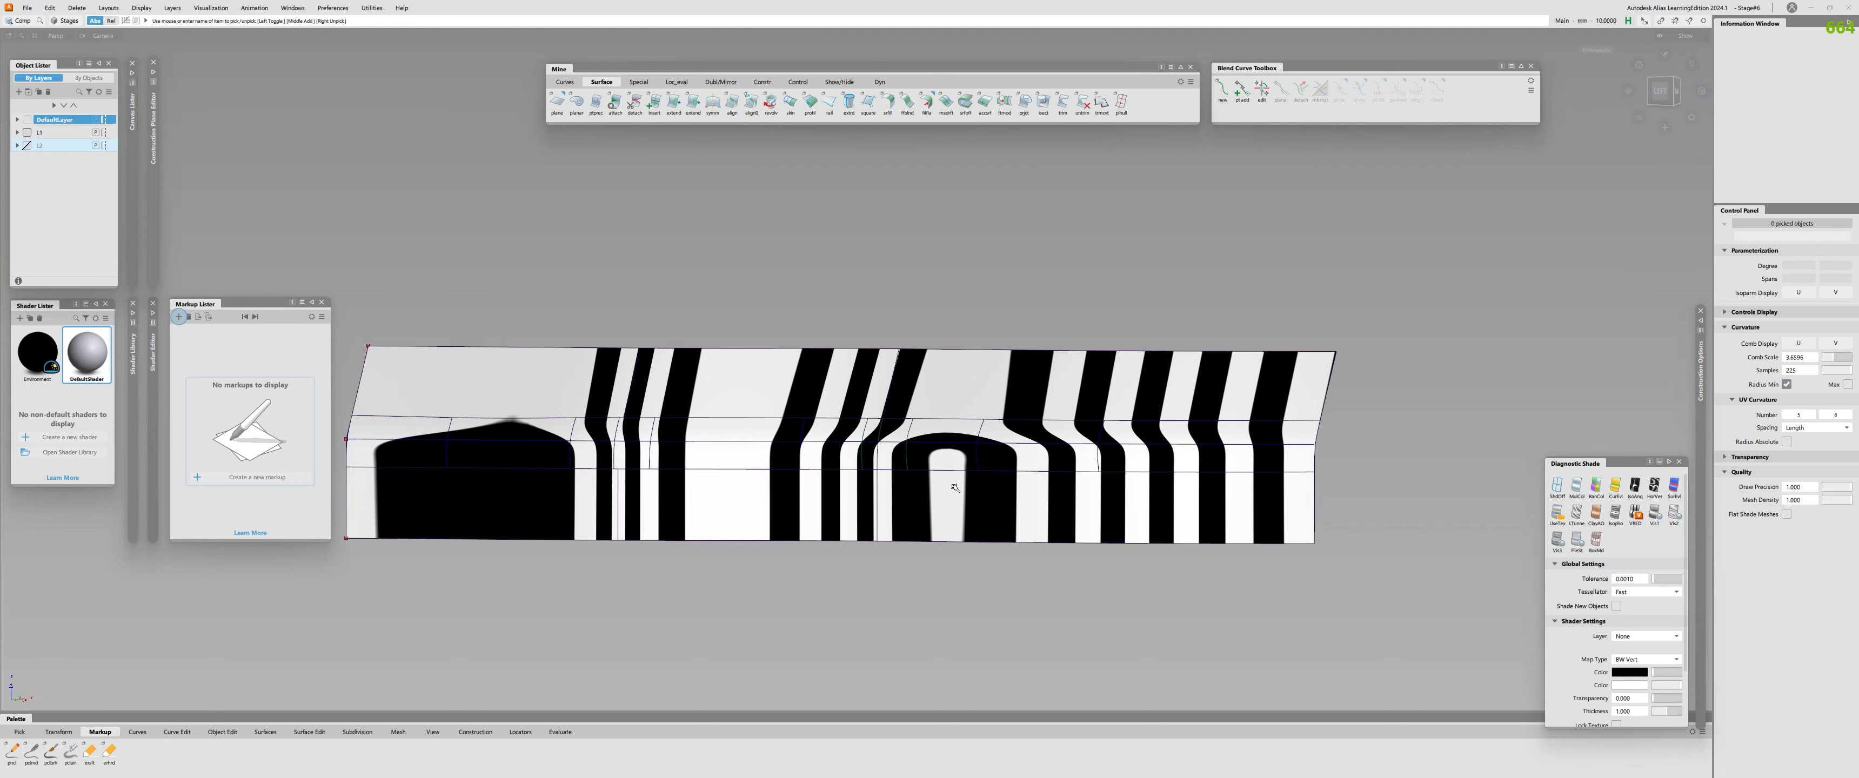
Switch back to grey diagnostic shading and inspect the completed fillet strip from several angles.
{"action": "left_click", "coordinate": [1577, 485]}
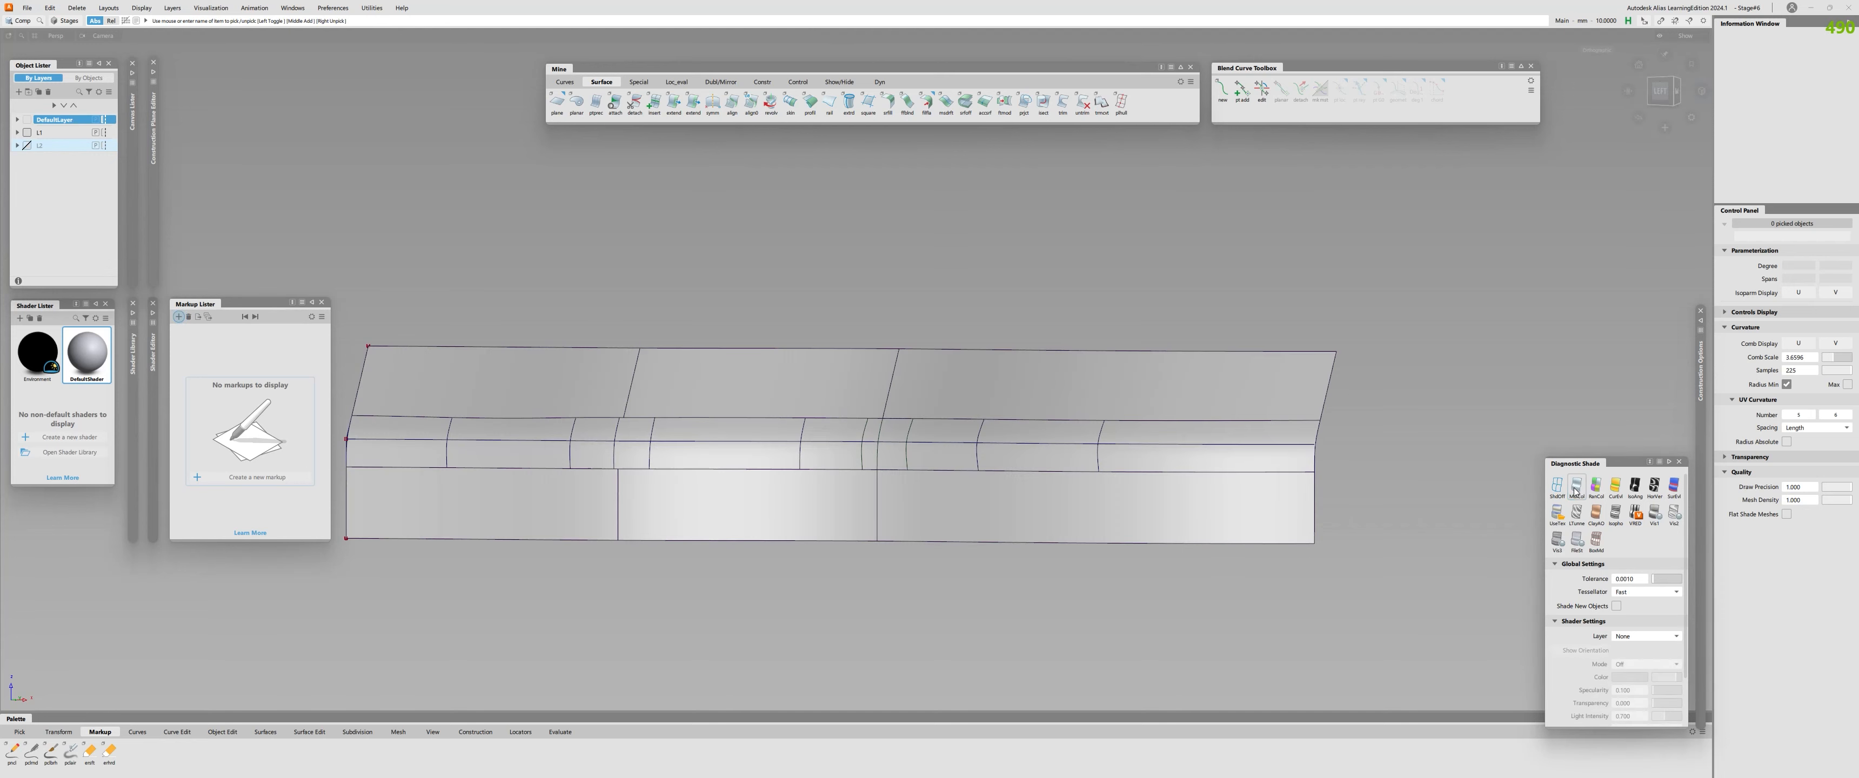
{"action": "right_click_drag", "start_coordinate": [854, 485], "coordinate": [789, 424], "text": "alt+shift"}
{"action": "left_click_drag", "start_coordinate": [789, 424], "coordinate": [801, 473], "text": "alt+shift"}
{"action": "right_click_drag", "start_coordinate": [801, 473], "coordinate": [814, 528], "text": "alt+shift"}
{"action": "left_click_drag", "start_coordinate": [813, 527], "coordinate": [982, 503], "text": "alt+shift"}
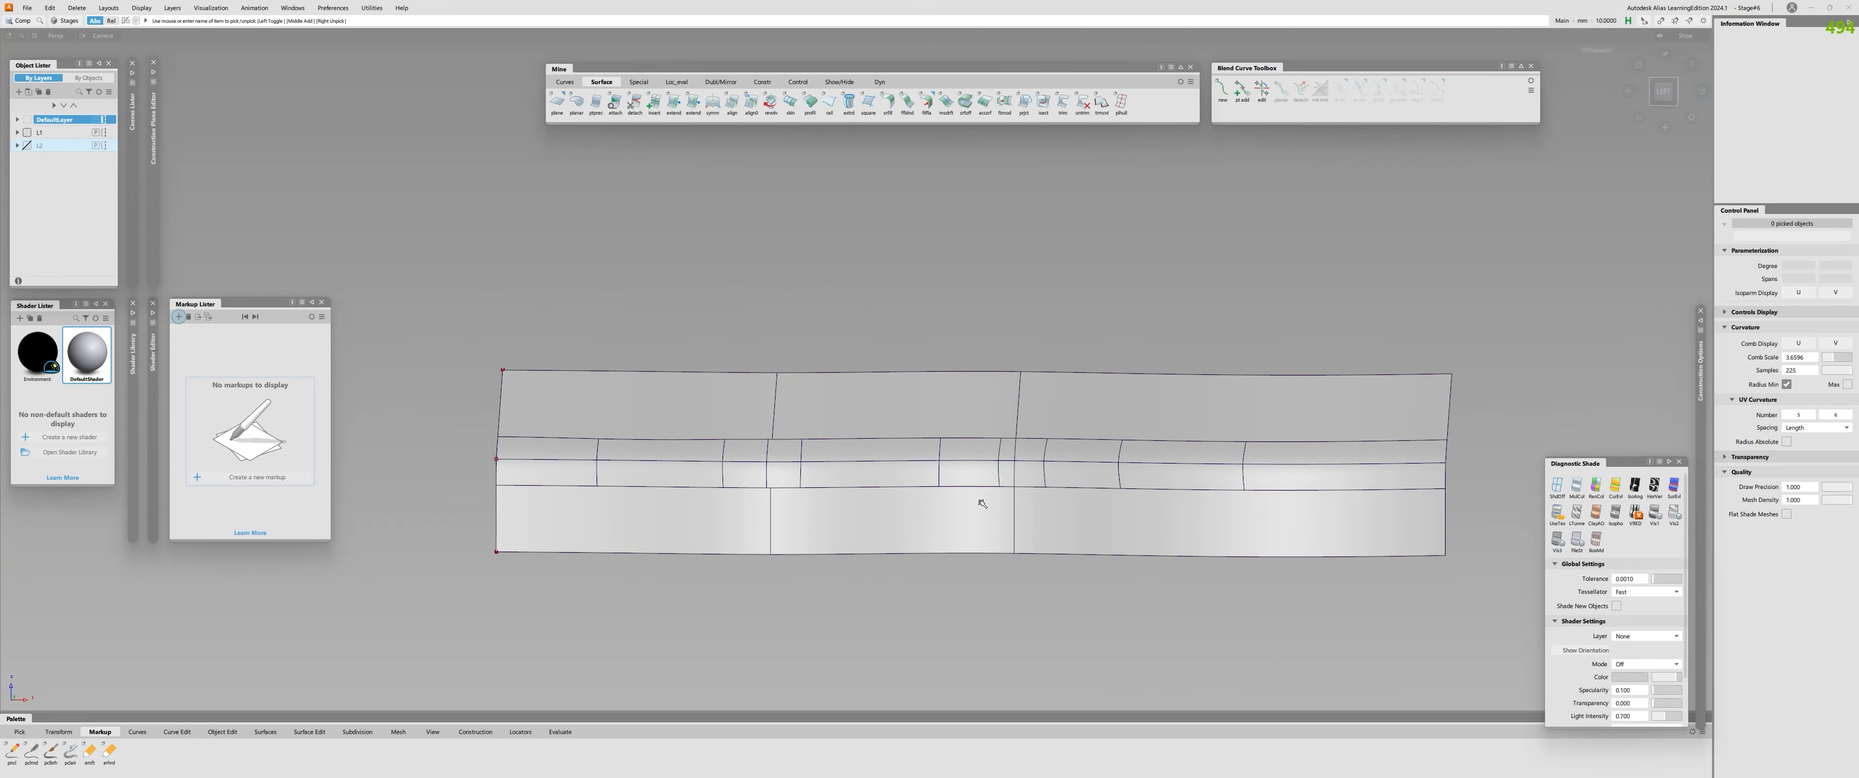
{"action": "left_click_drag", "start_coordinate": [982, 503], "coordinate": [1142, 590], "text": "alt+shift"}
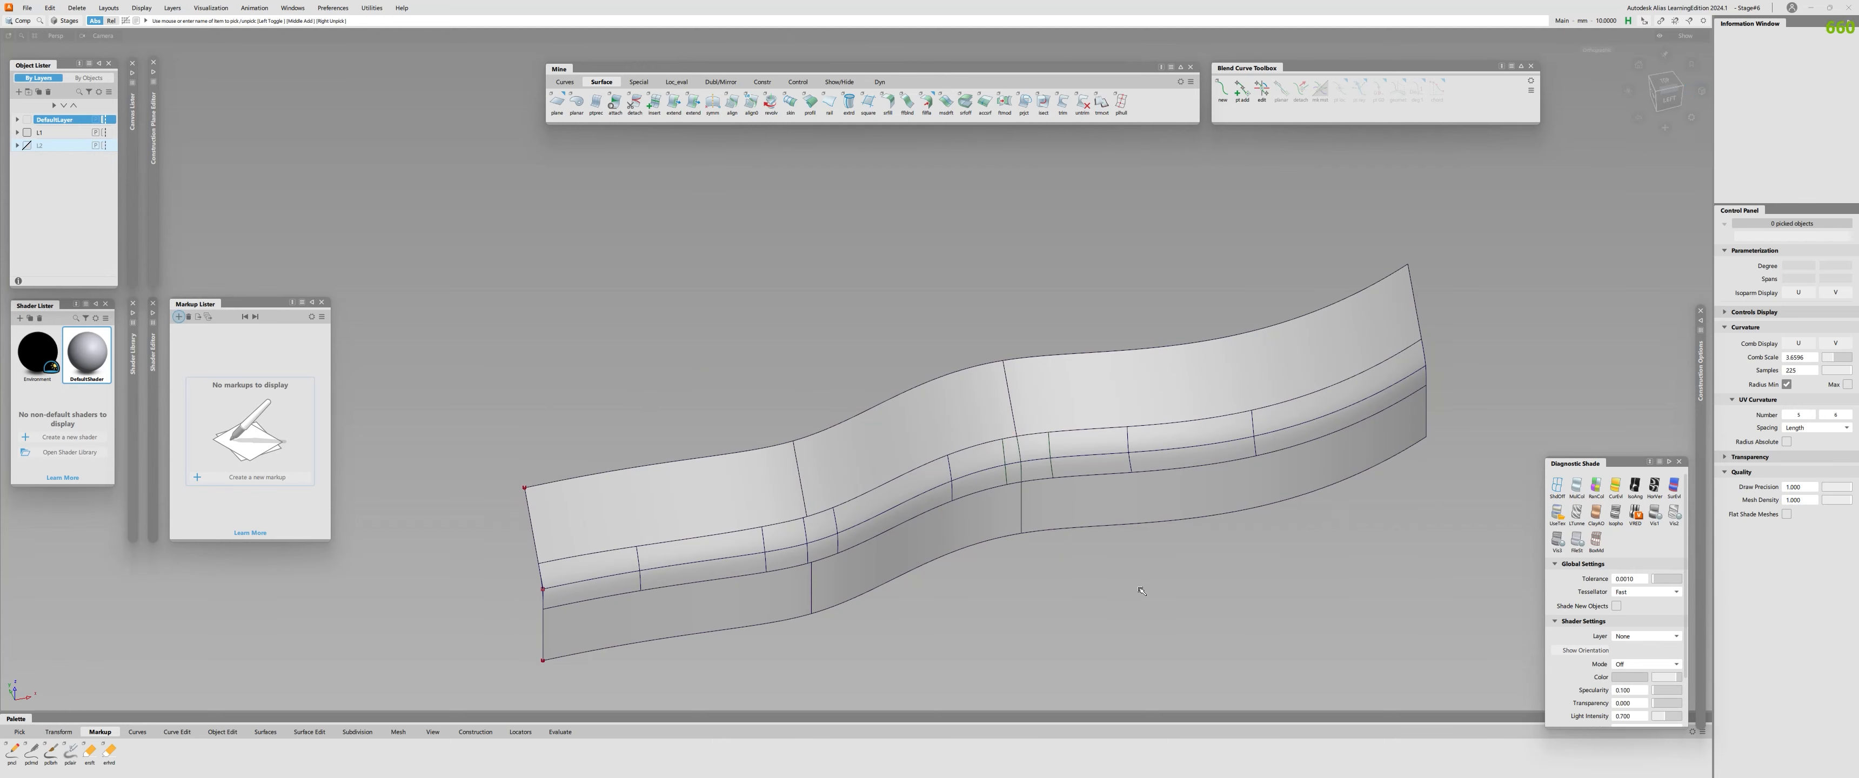